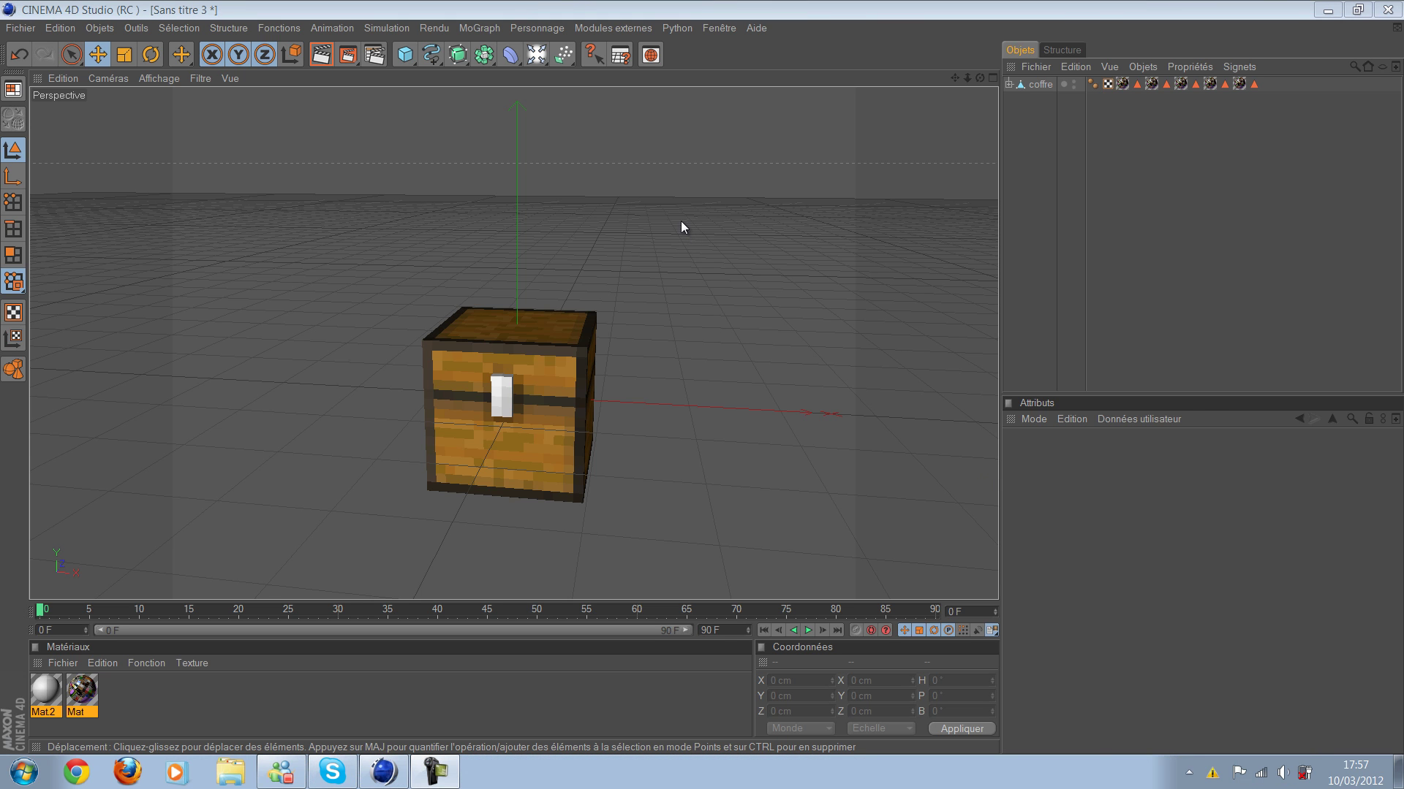
Step: Orbit and zoom around the Cinema 4D chest model and select it
middle_click(647, 345)
middle_click(440, 265)
mouse_move(441, 259)
left_mouse_down("alt")
mouse_move(643, 412)
mouse_move(713, 377)
mouse_move(704, 386)
mouse_move(682, 354)
mouse_move(686, 383)
mouse_move(706, 381)
mouse_move(599, 427)
left_mouse_up("alt")
left_click(592, 428)
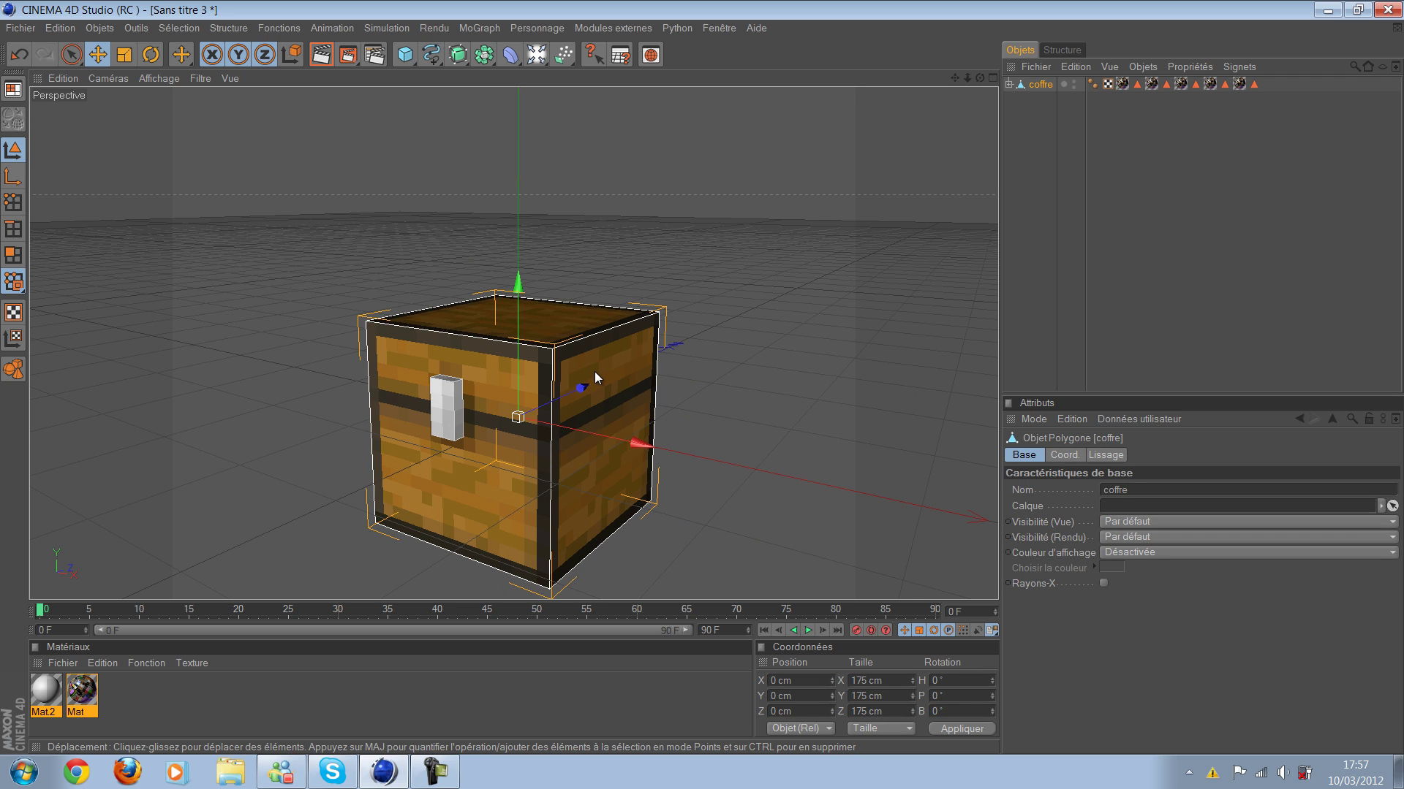
scroll(590, 370, "down", 2)
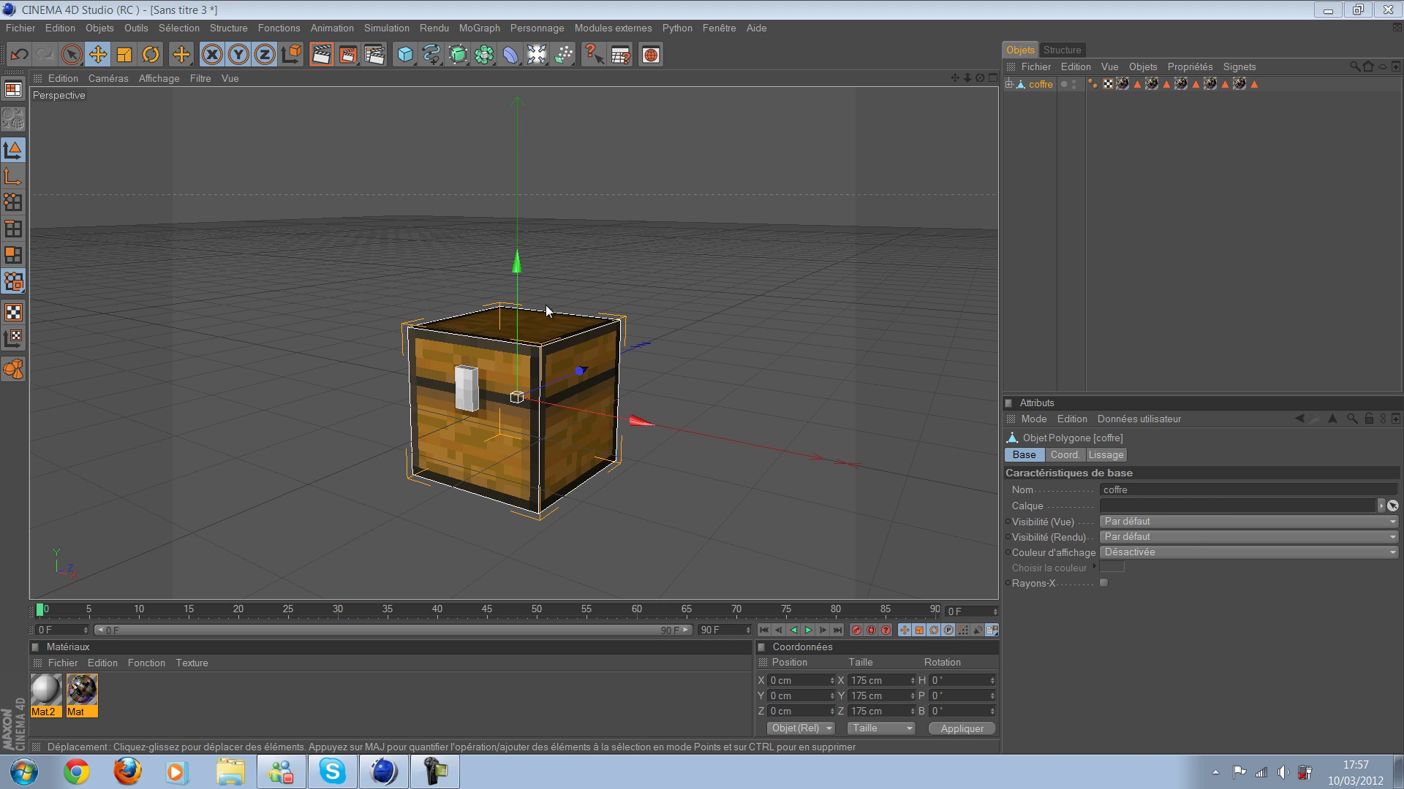
middle_click(712, 331)
middle_click(426, 242)
scroll(756, 389, "up", 1)
Step: Orbit the chest through front, corner, three-quarter and low frontal views
mouse_move(756, 389)
left_mouse_down("alt")
mouse_move(691, 373)
mouse_move(717, 393)
mouse_move(709, 372)
mouse_move(467, 401)
left_mouse_up("alt")
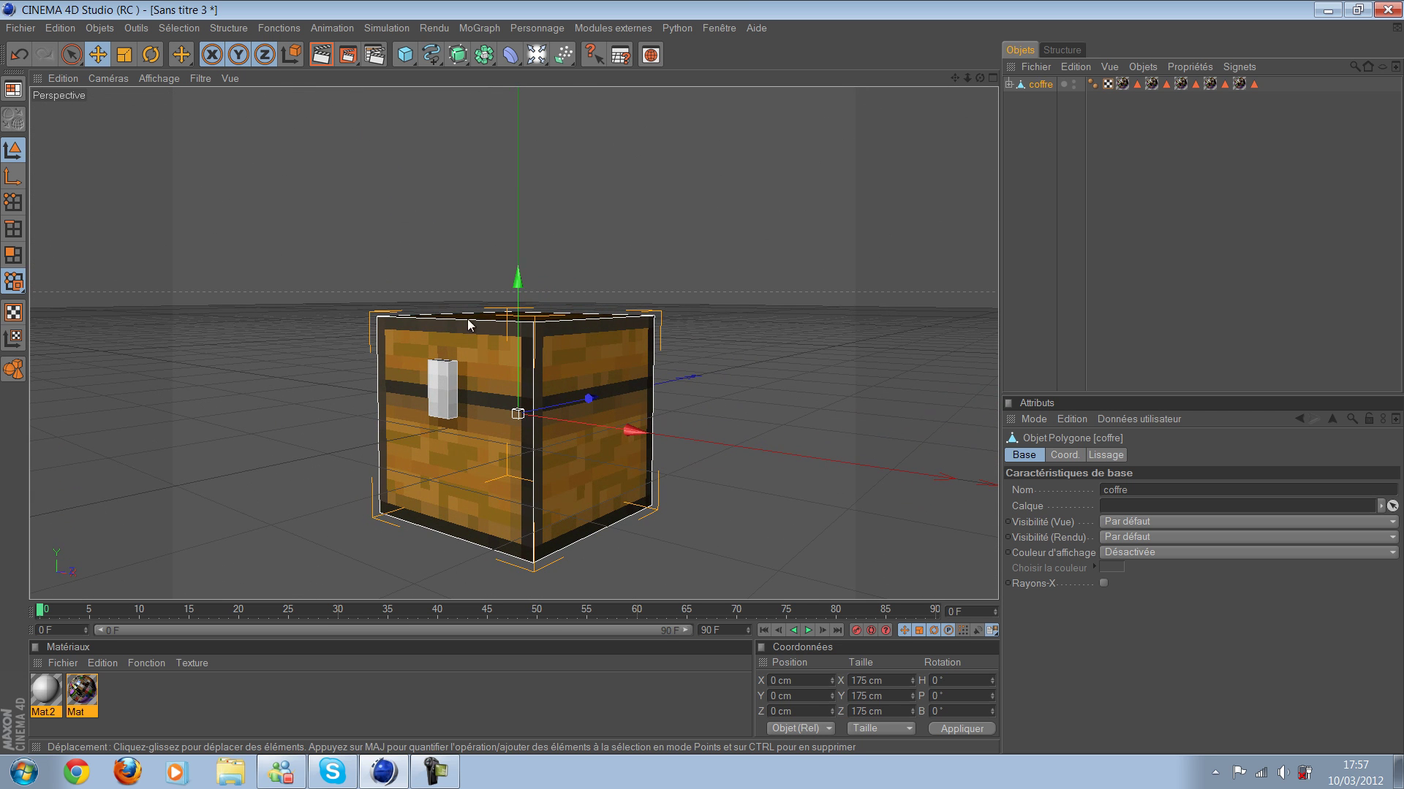
mouse_move(698, 409)
left_mouse_down("alt")
mouse_move(597, 385)
mouse_move(709, 380)
mouse_move(380, 299)
left_mouse_up("alt")
mouse_move(689, 269)
left_mouse_down("alt")
mouse_move(708, 388)
mouse_move(689, 379)
mouse_move(683, 254)
left_mouse_up("alt")
mouse_move(416, 228)
left_mouse_down("alt")
mouse_move(710, 379)
mouse_move(284, 235)
mouse_move(292, 299)
mouse_move(705, 384)
mouse_move(246, 256)
left_mouse_up("alt")
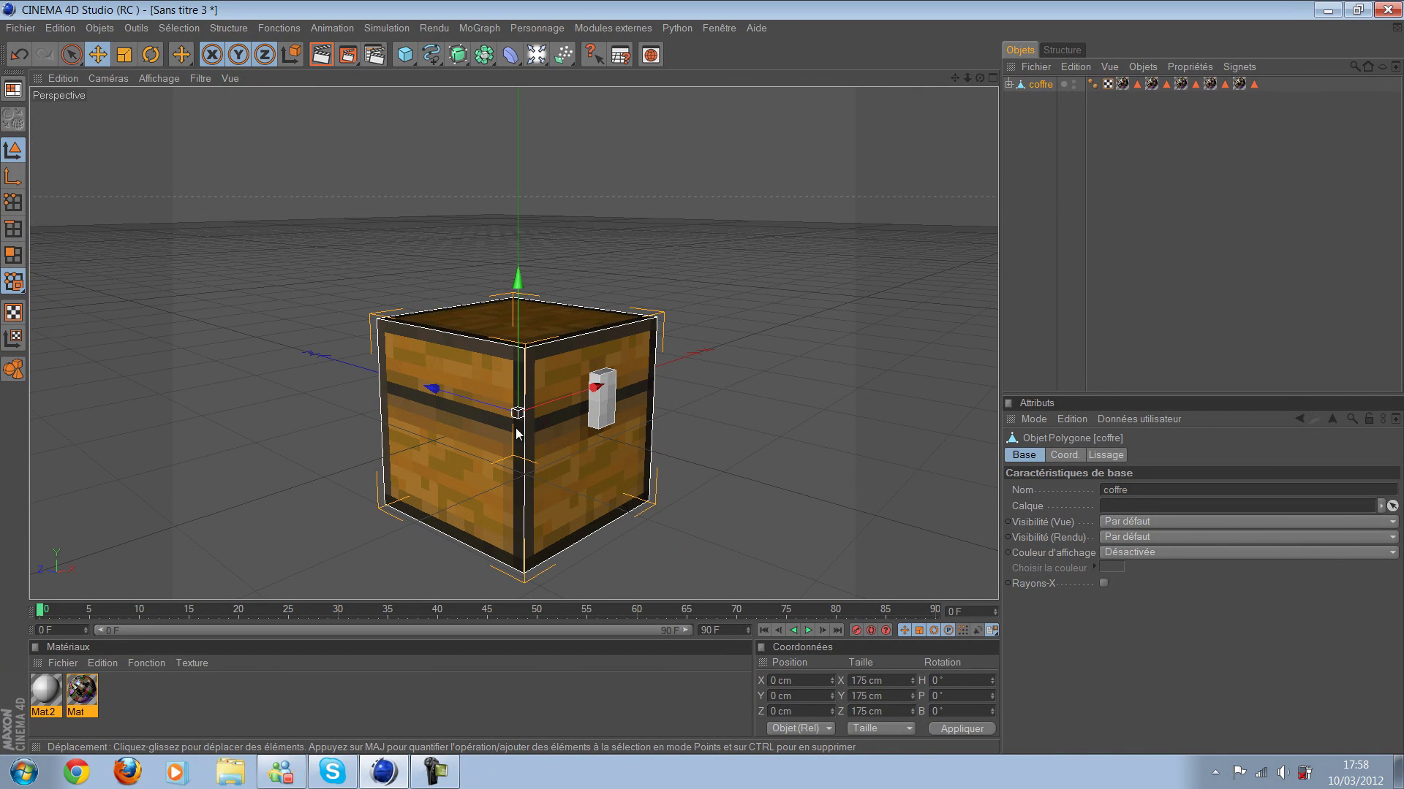
mouse_move(696, 471)
left_mouse_down("alt")
mouse_move(703, 376)
mouse_move(525, 452)
mouse_move(476, 389)
mouse_move(305, 303)
left_mouse_up("alt")
mouse_move(687, 371)
left_mouse_down("alt")
mouse_move(712, 385)
mouse_move(453, 343)
left_mouse_up("alt")
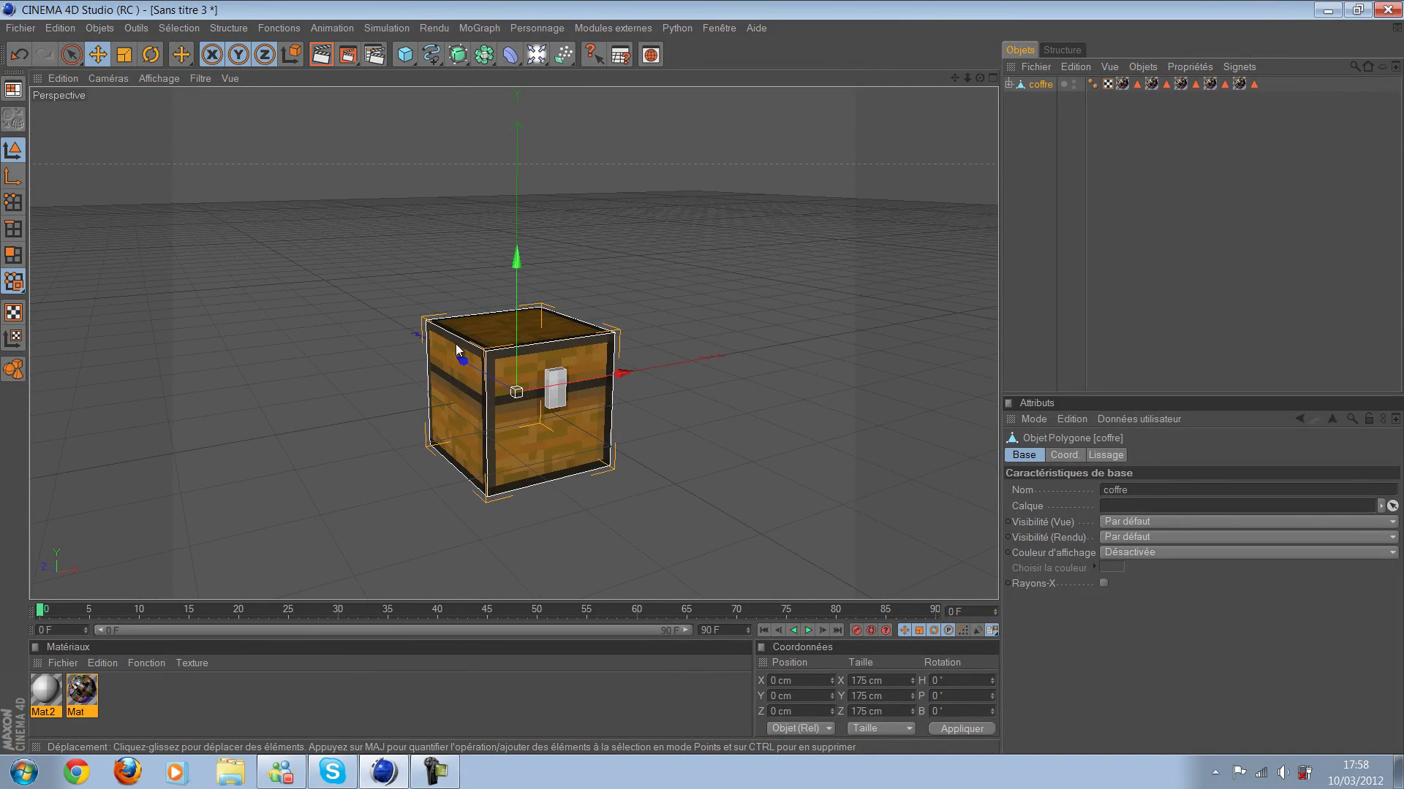
scroll(457, 351, "up", 2)
scroll(462, 353, "up", 2)
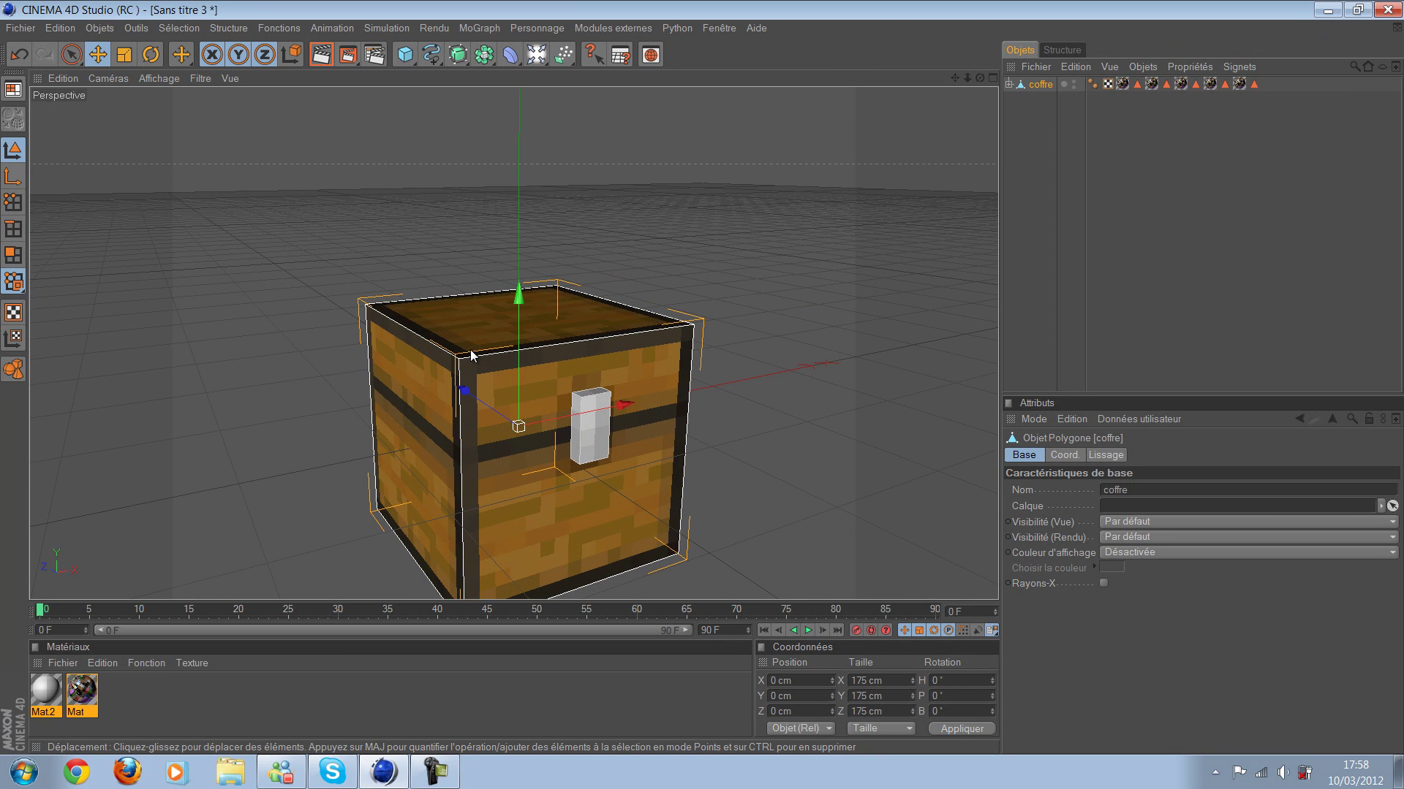
mouse_move(458, 331)
left_mouse_down("alt")
mouse_move(703, 377)
mouse_move(431, 301)
left_mouse_up("alt")
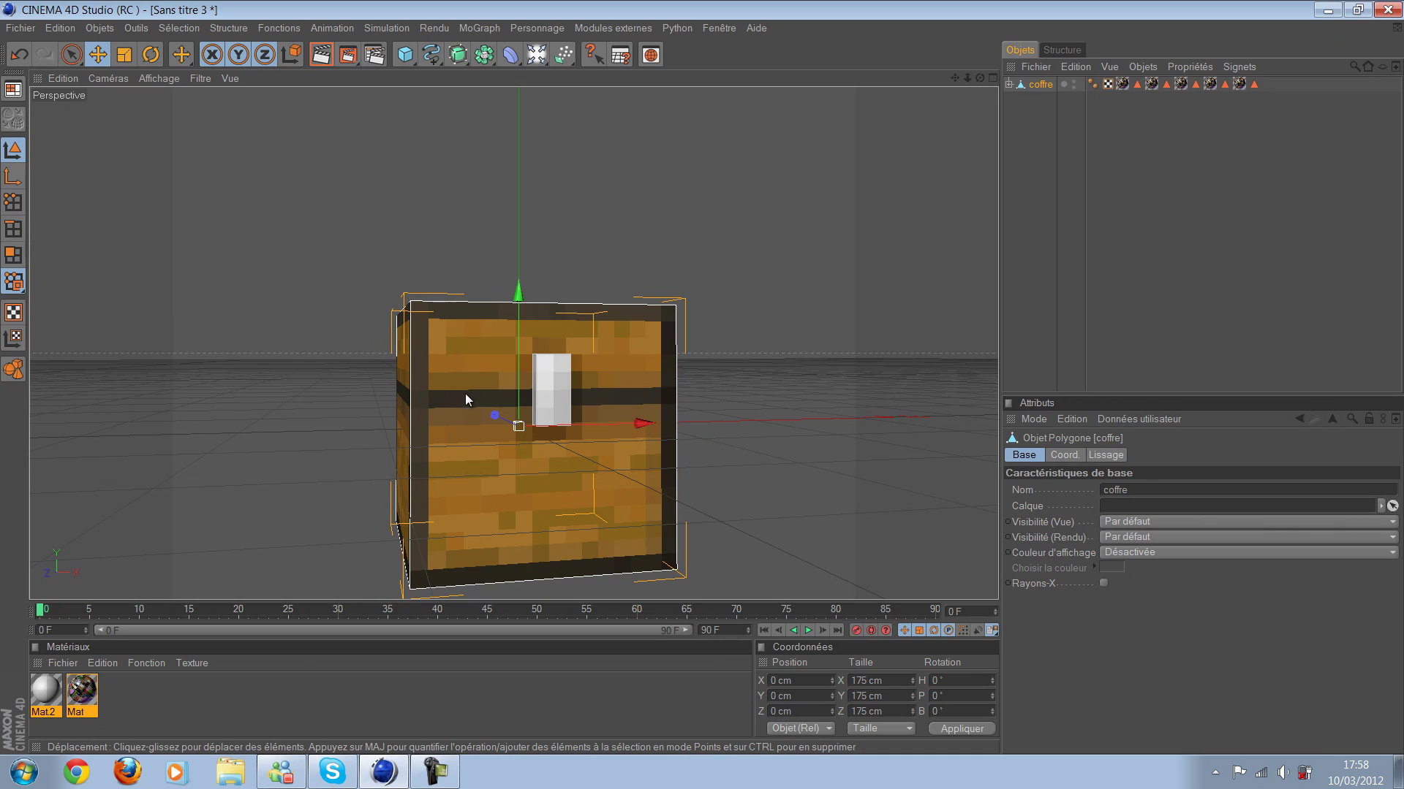
Step: Launch Minecraft and load the 'test build' singleplayer world
left_click(1325, 10)
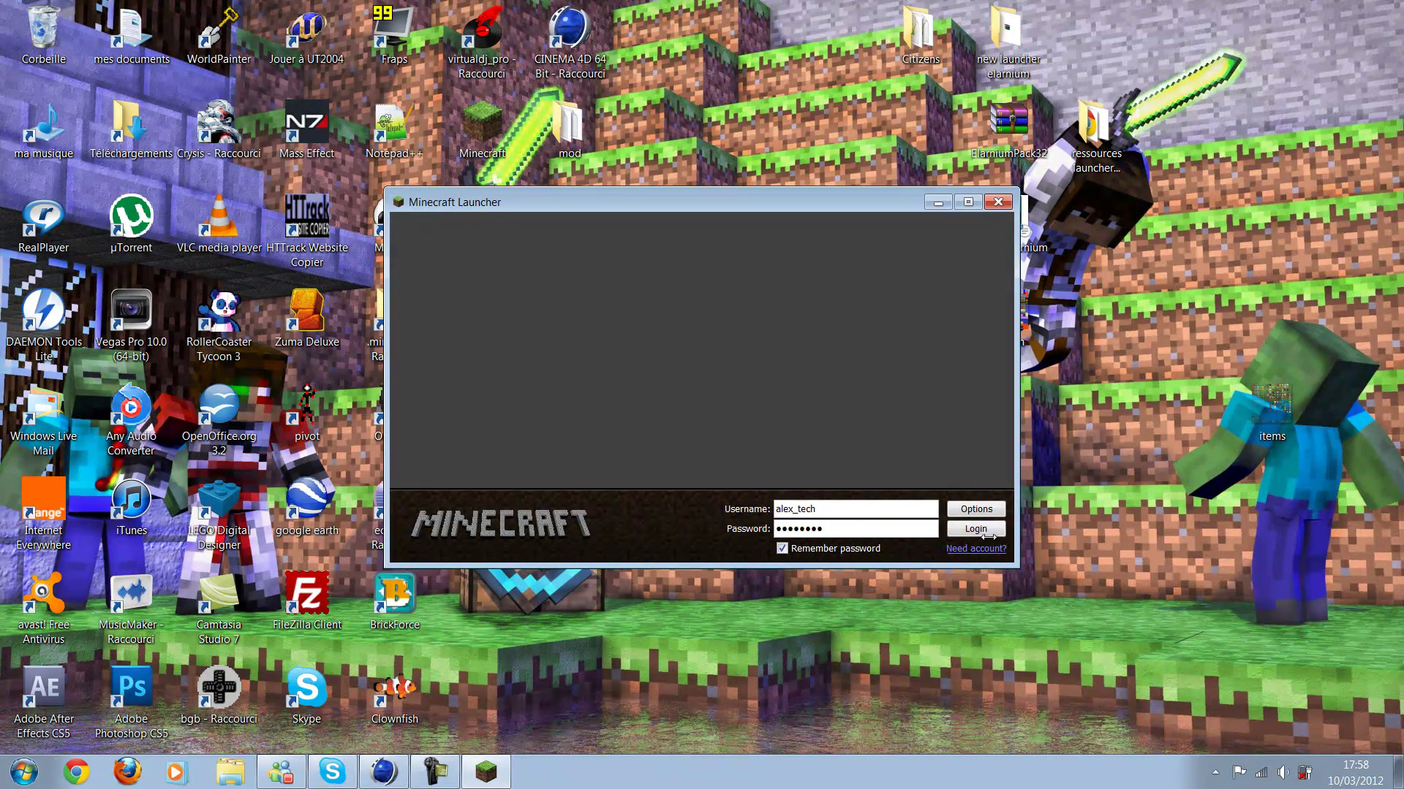
left_click(978, 528)
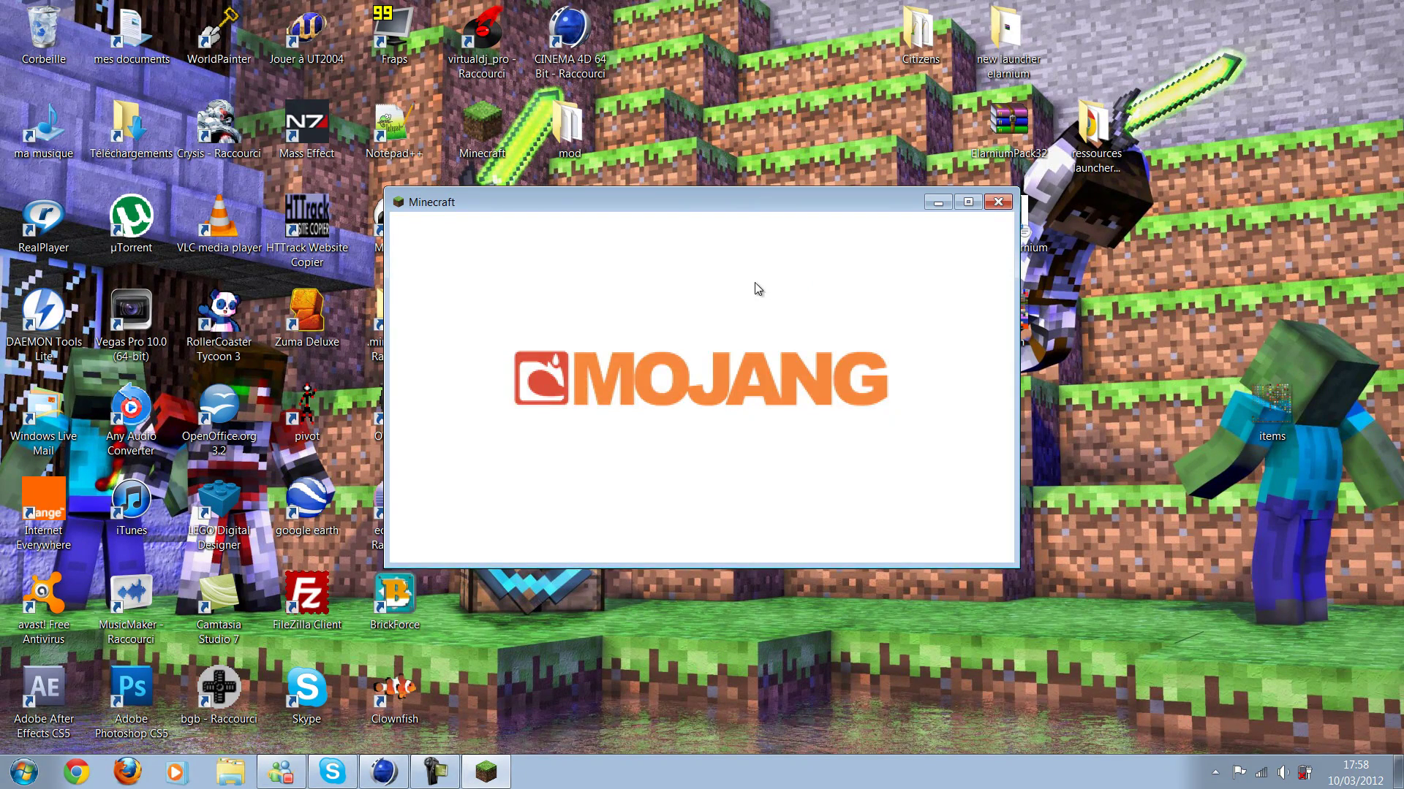
left_click(710, 385)
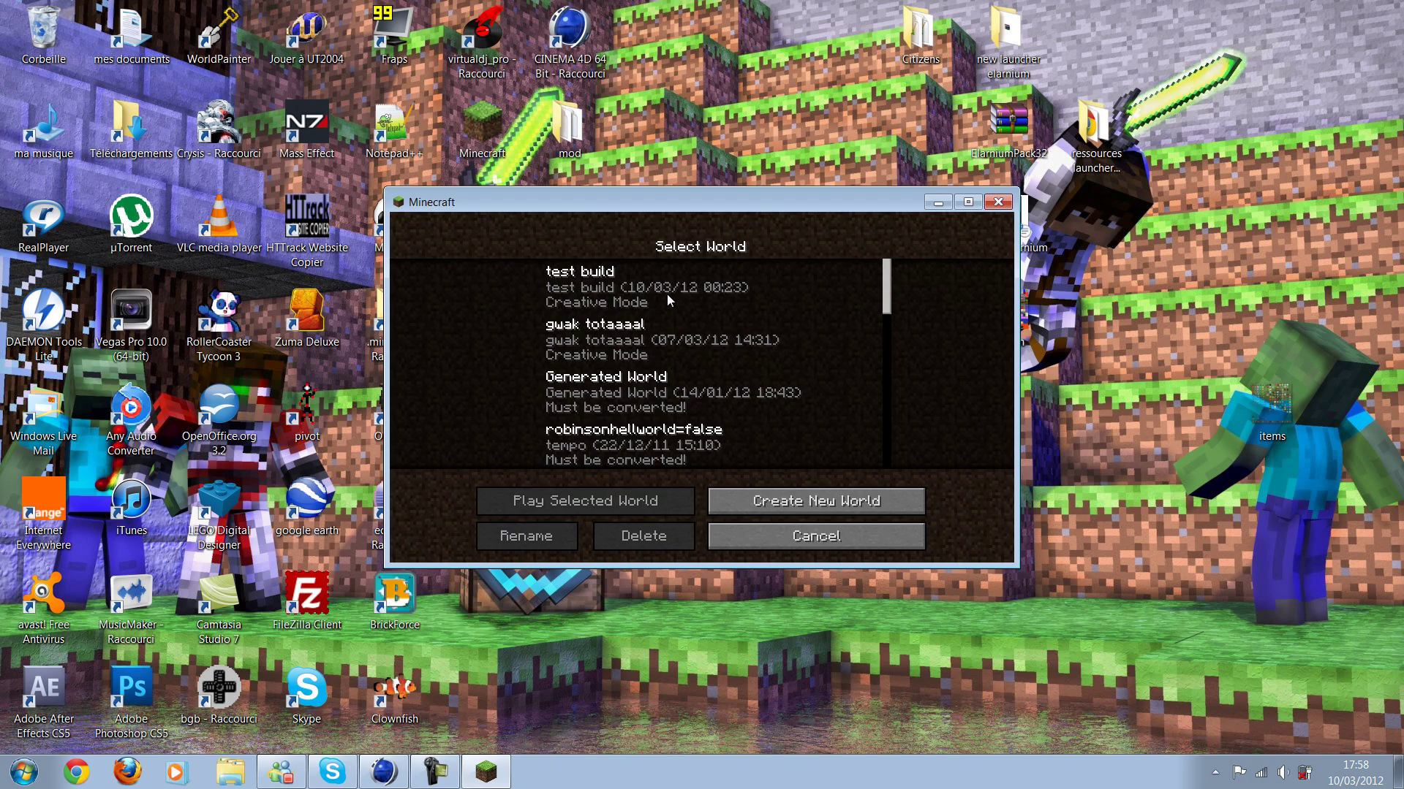
left_click(667, 294)
left_click(608, 512)
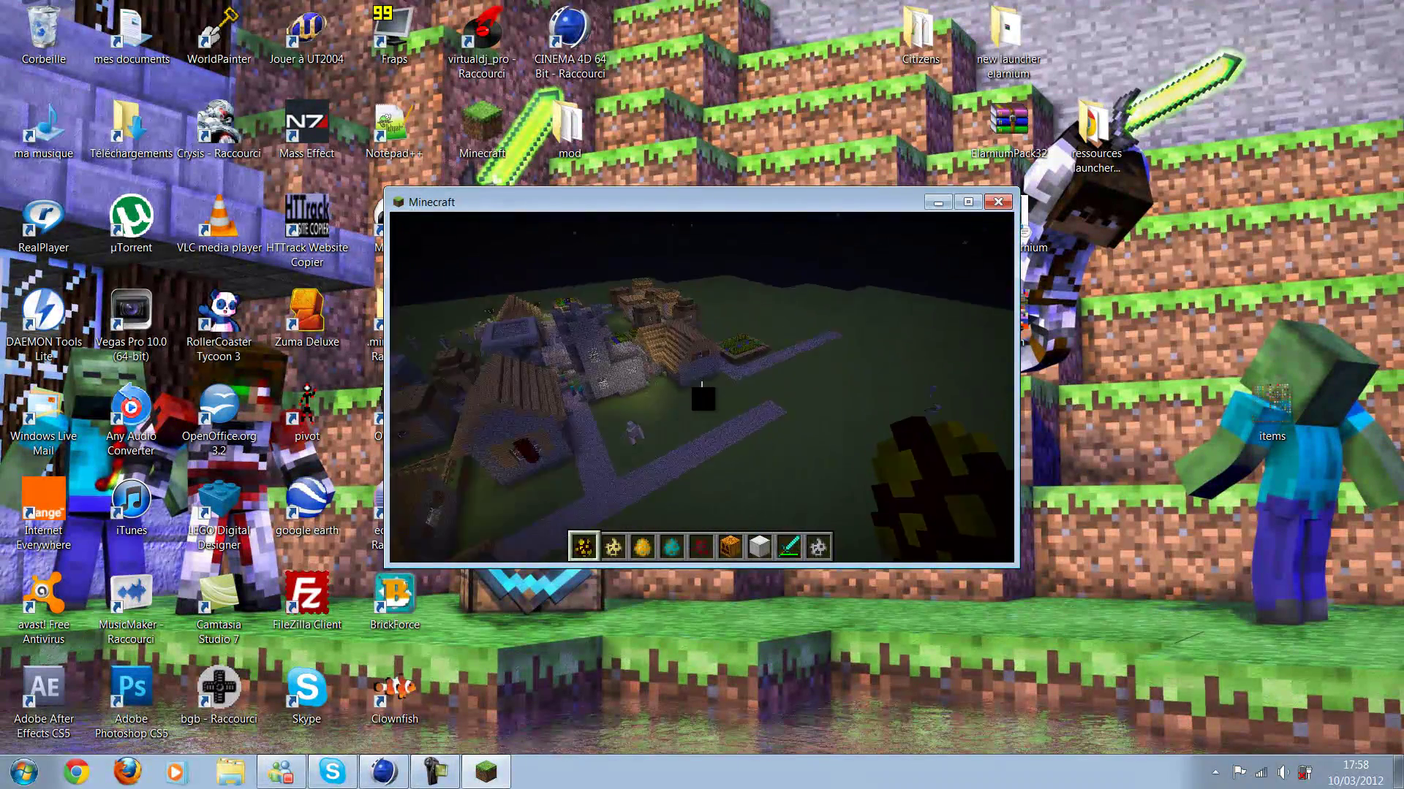
Step: Take a chest from the creative inventory and place it on the grass
key("w")
key("w")
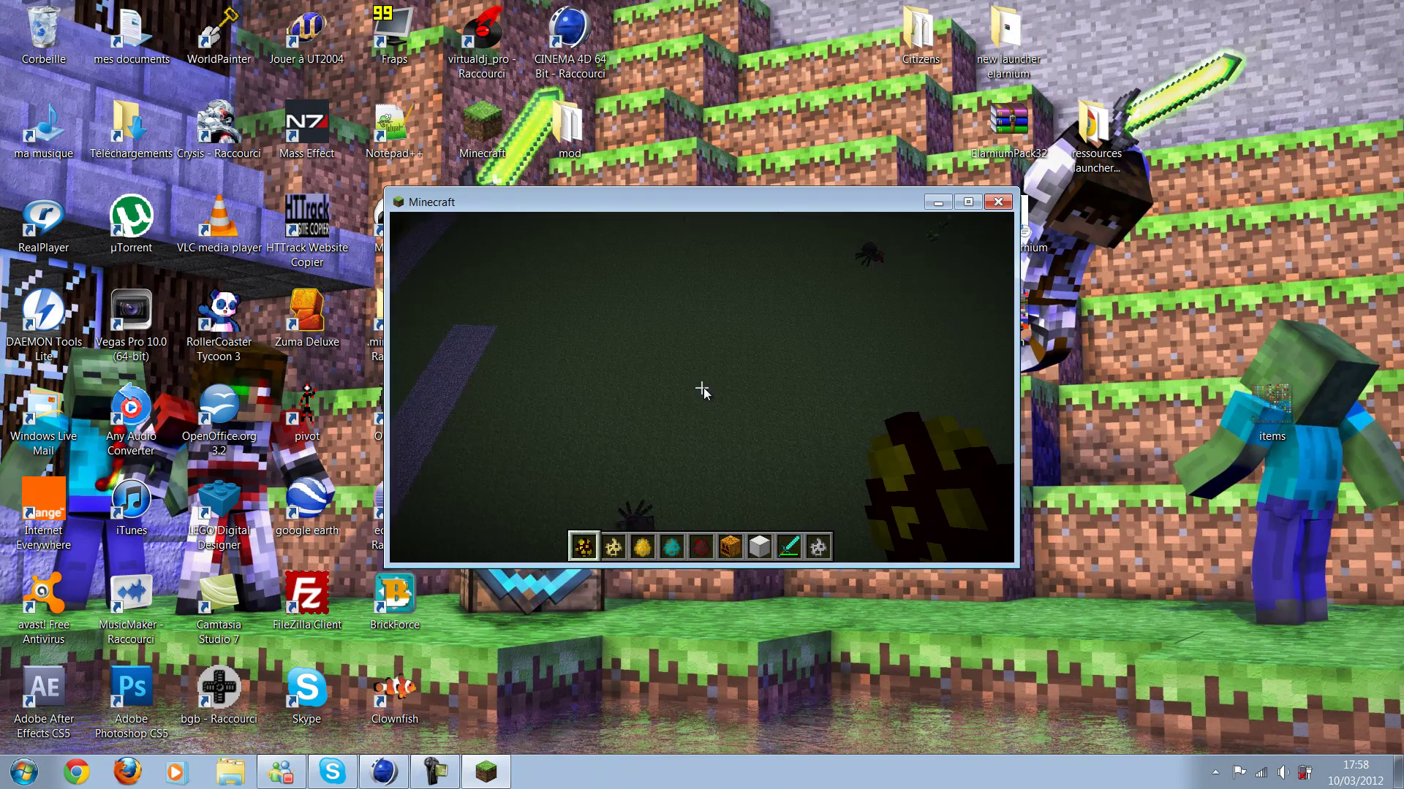
key("e")
scroll(753, 355, "down", 3)
scroll(753, 354, "down", 4)
scroll(753, 354, "up", 7)
scroll(701, 336, "up", 2)
scroll(669, 322, "up", 1)
left_click(594, 509)
key("e")
right_click(702, 388)
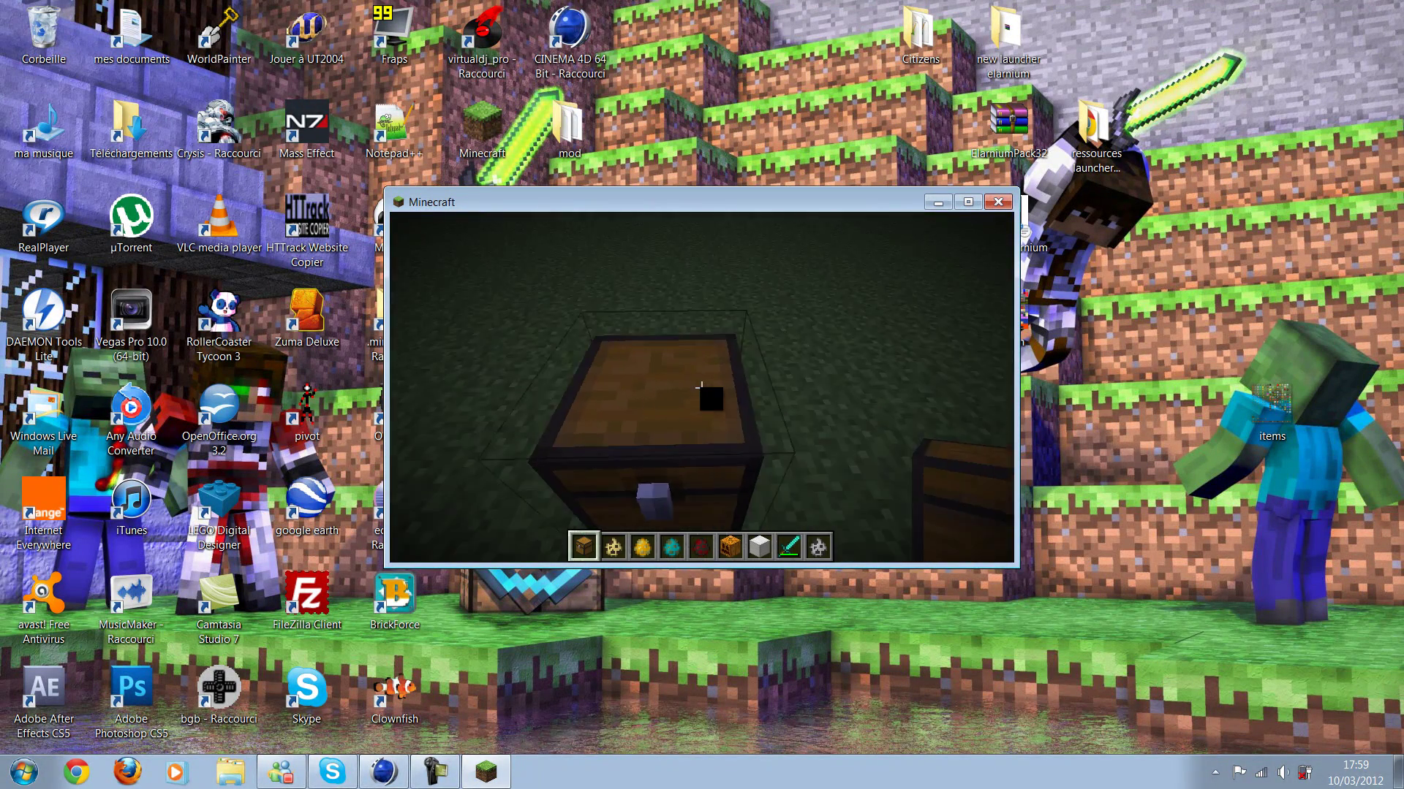
Step: Open and close the placed chest several times, viewing it from another side
right_click(700, 387)
key("e")
key("2")
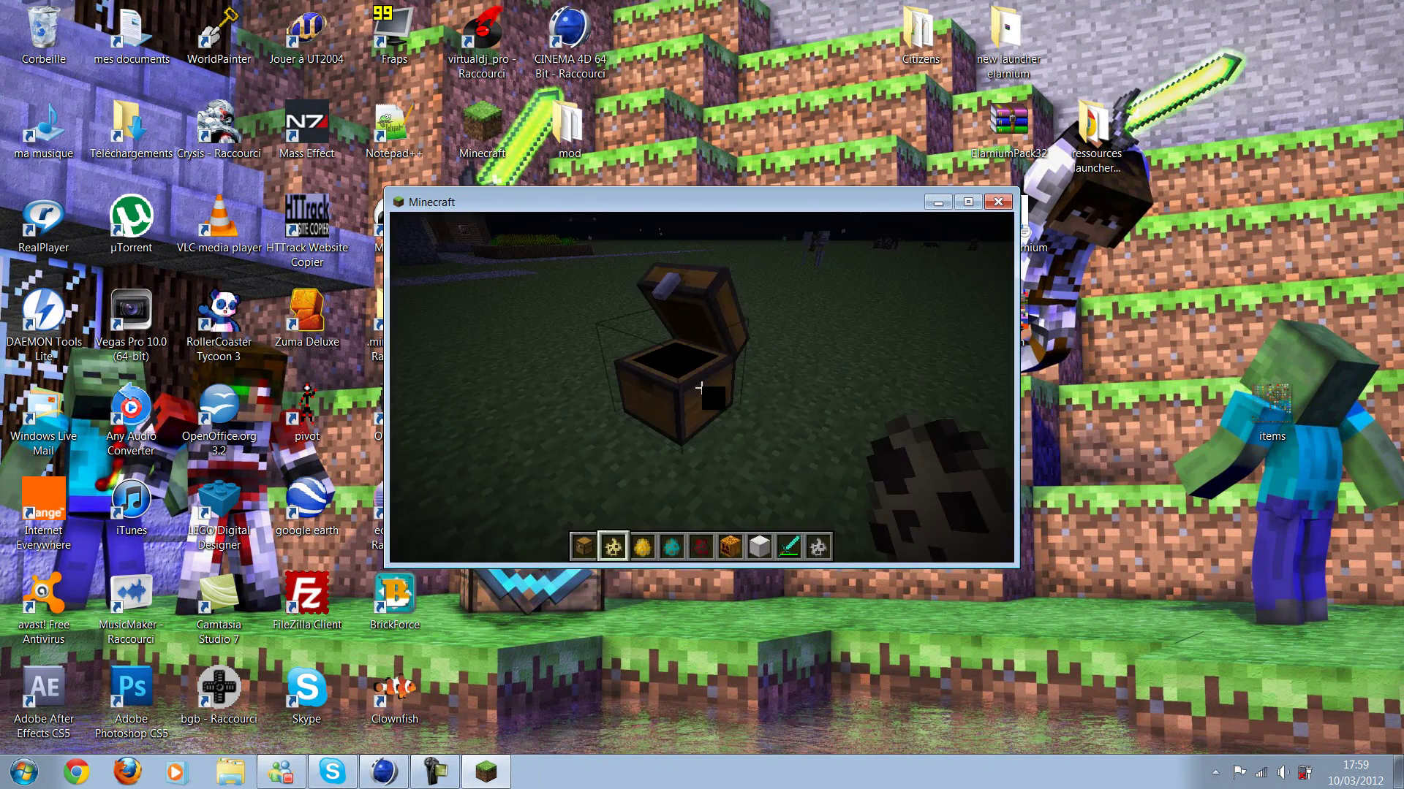
right_click(700, 388)
key("e")
right_click(700, 388)
key("e")
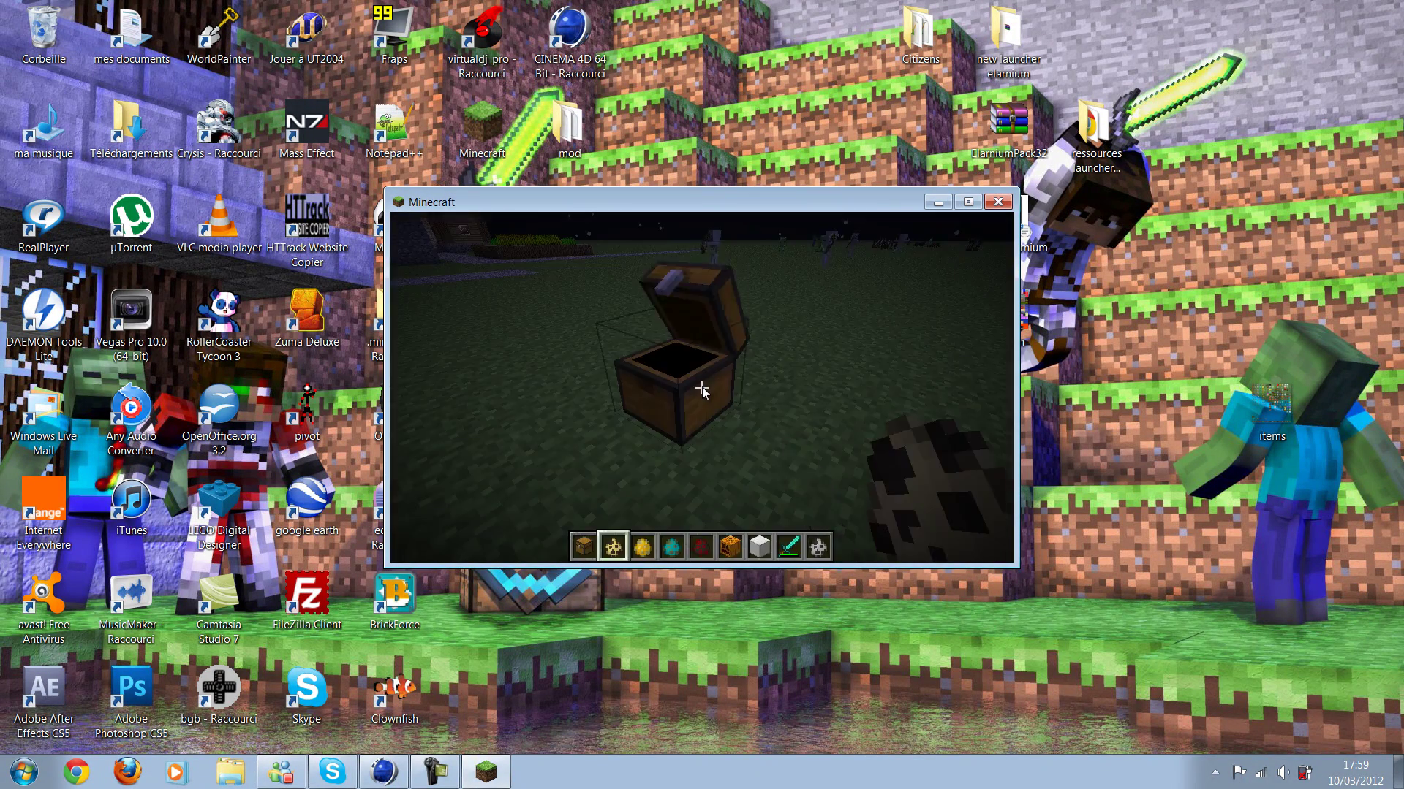
right_click(700, 388)
key("e")
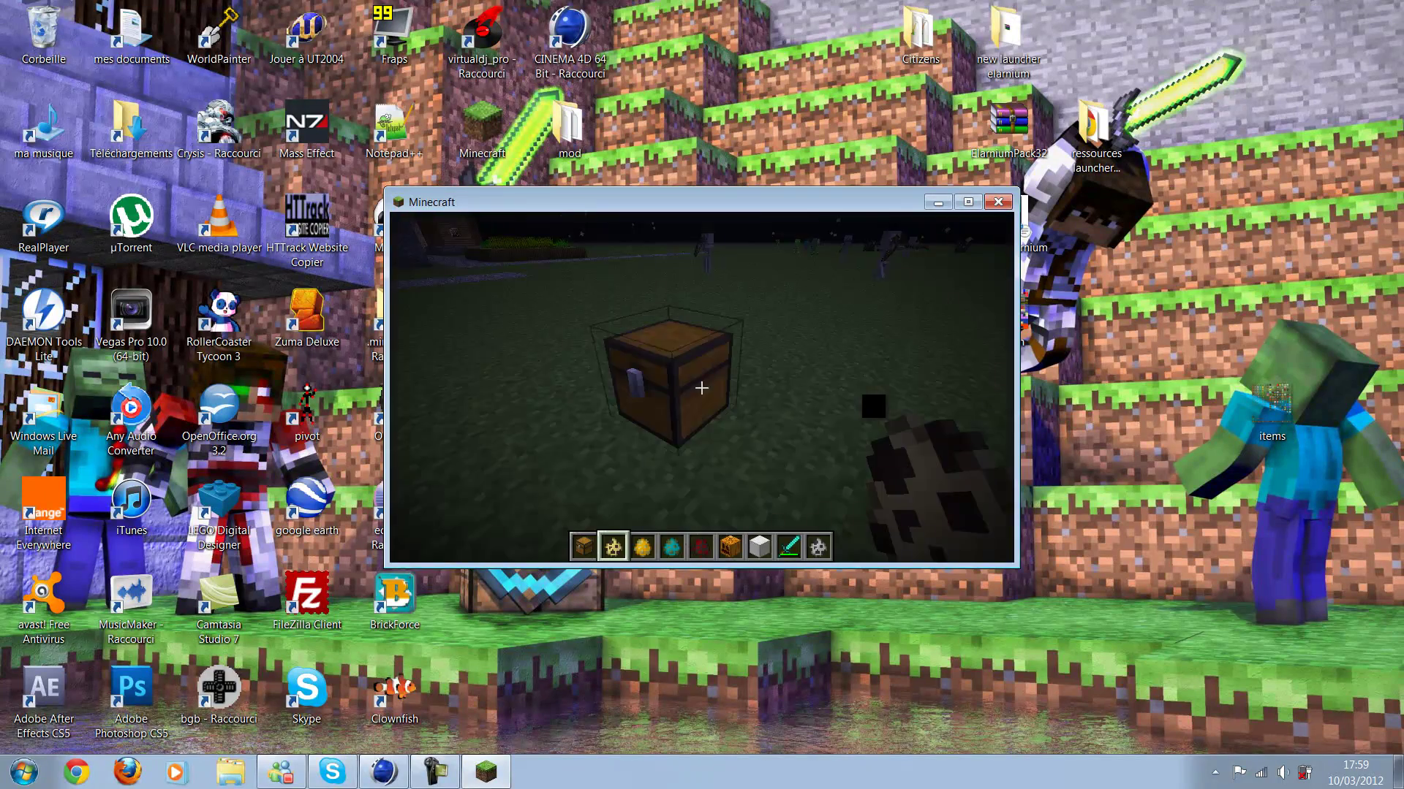
key("d")
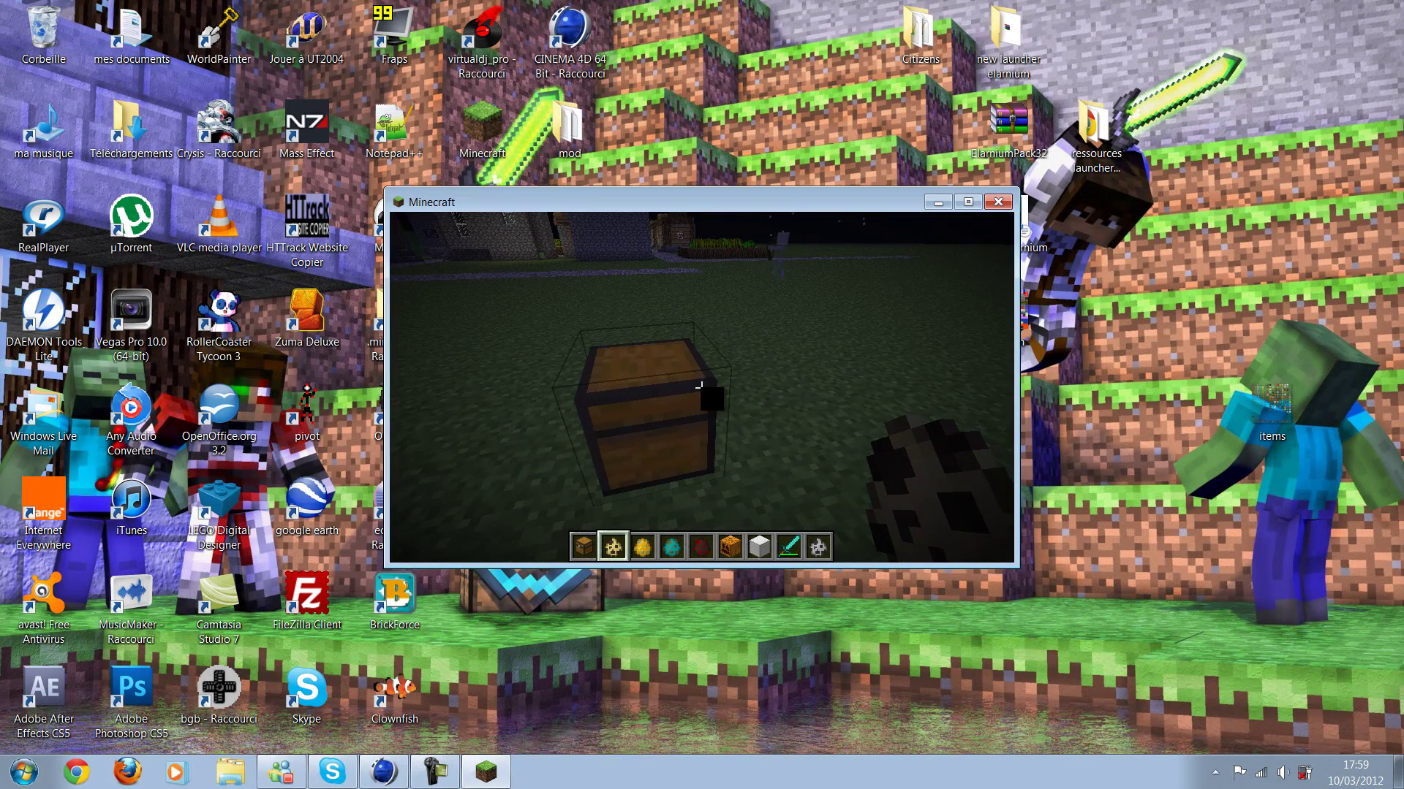
right_click(699, 387)
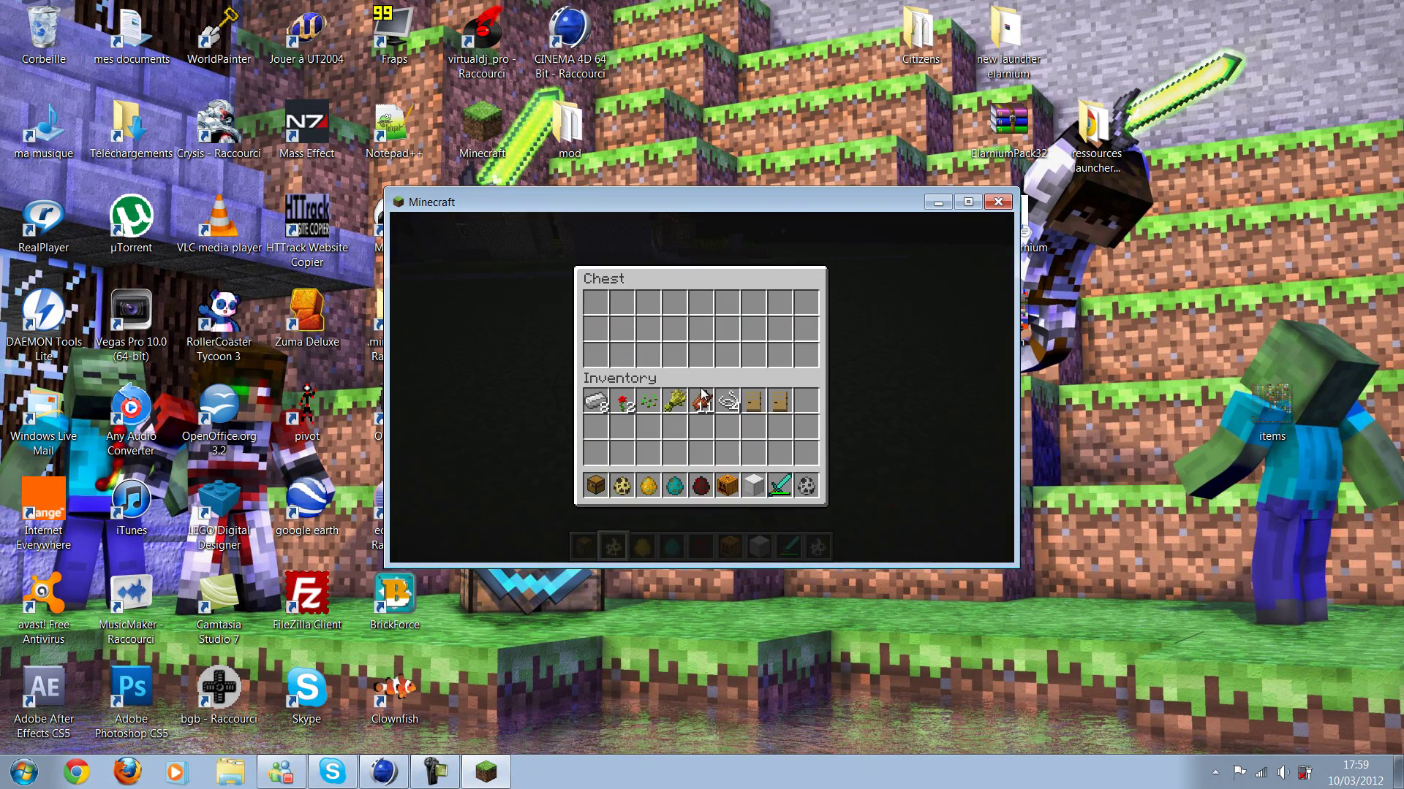
key("e")
Step: Save an F2 screenshot of the chest and Save and Quit the world
key("F2")
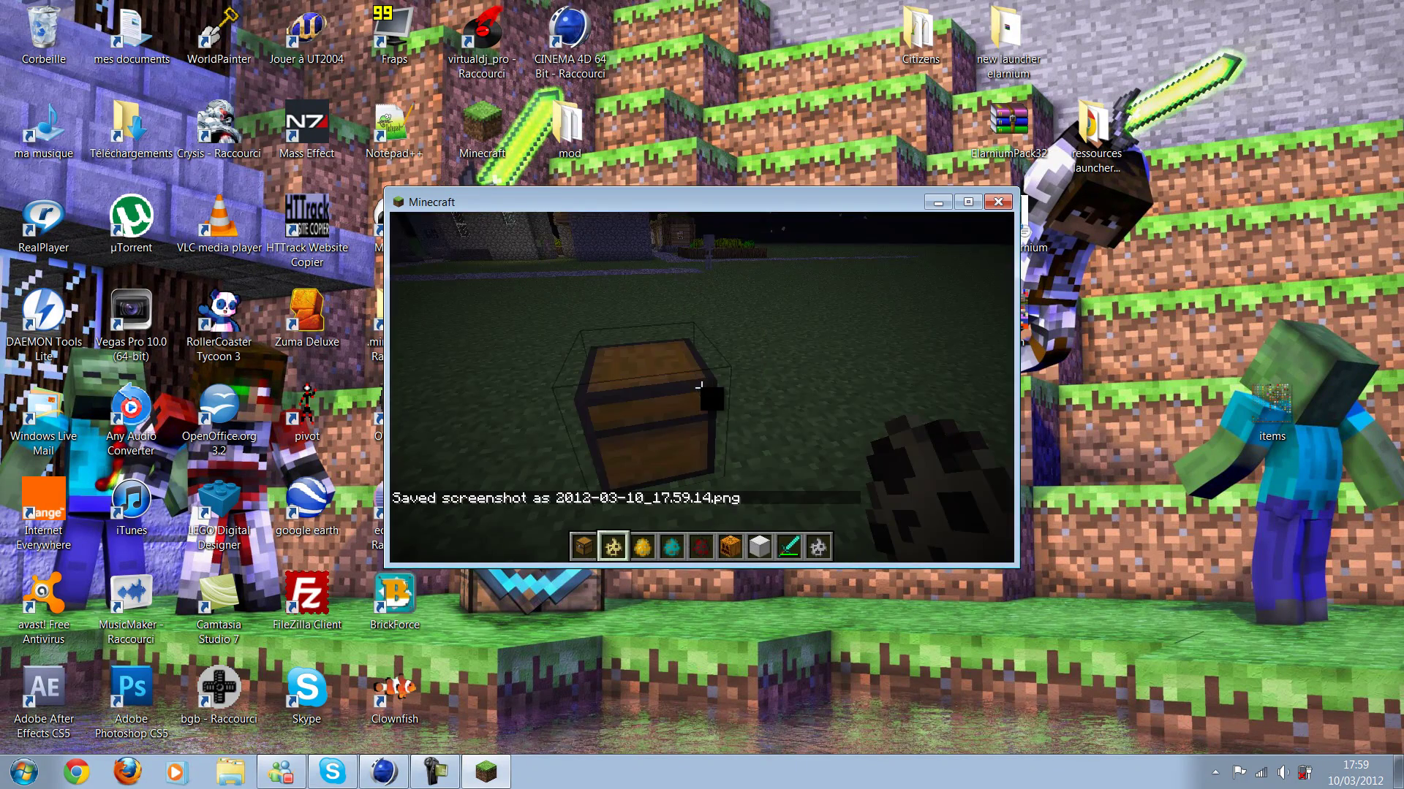
key("Escape")
left_click(775, 468)
Step: Exit Minecraft and open the newest PNG in .minecraft\screenshots
left_click(804, 501)
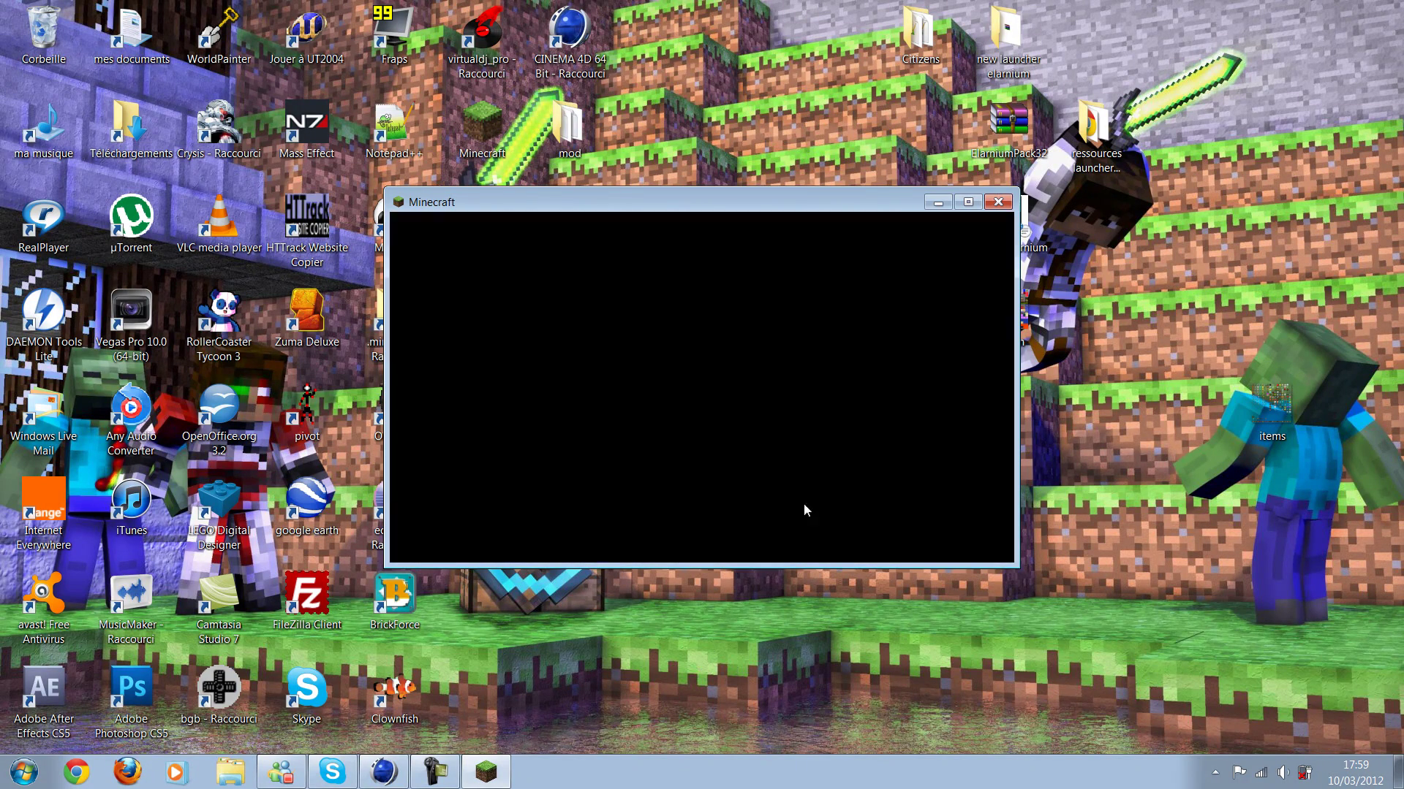
double_click(393, 321)
left_click(589, 250)
double_click(585, 248)
scroll(744, 324, "down", 10)
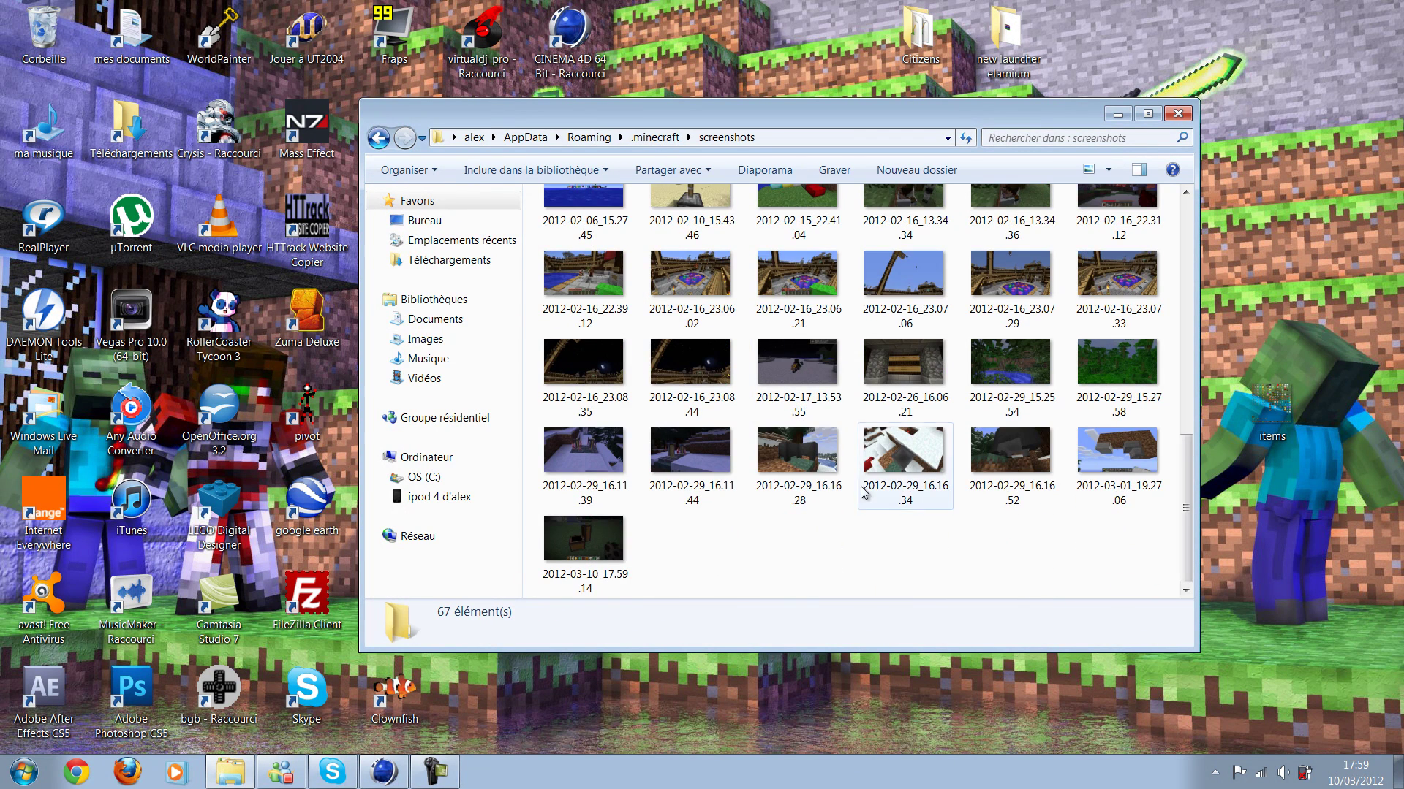
double_click(585, 538)
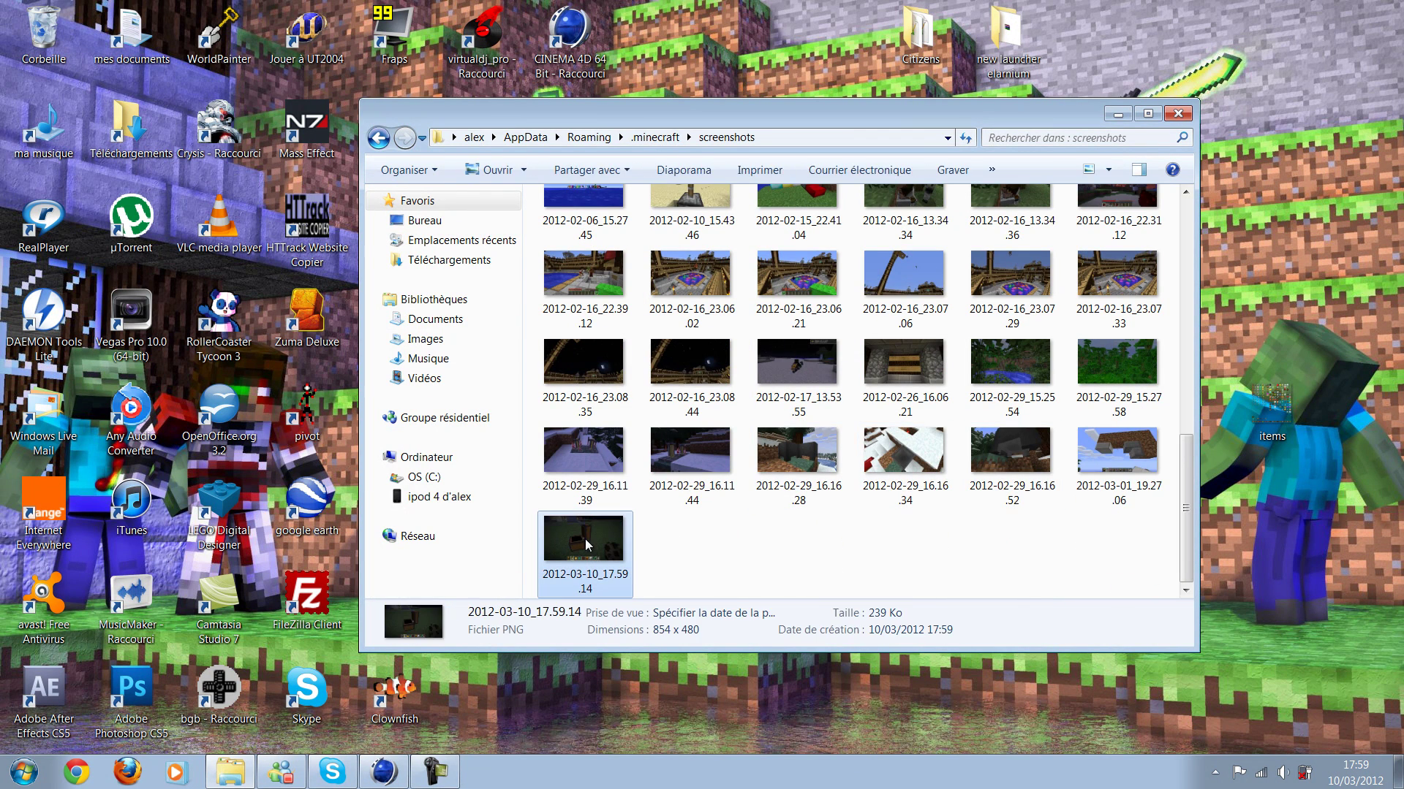
Step: Restore and reposition the Photo Viewer, then zoom in and centre on the chest
key("super+Down")
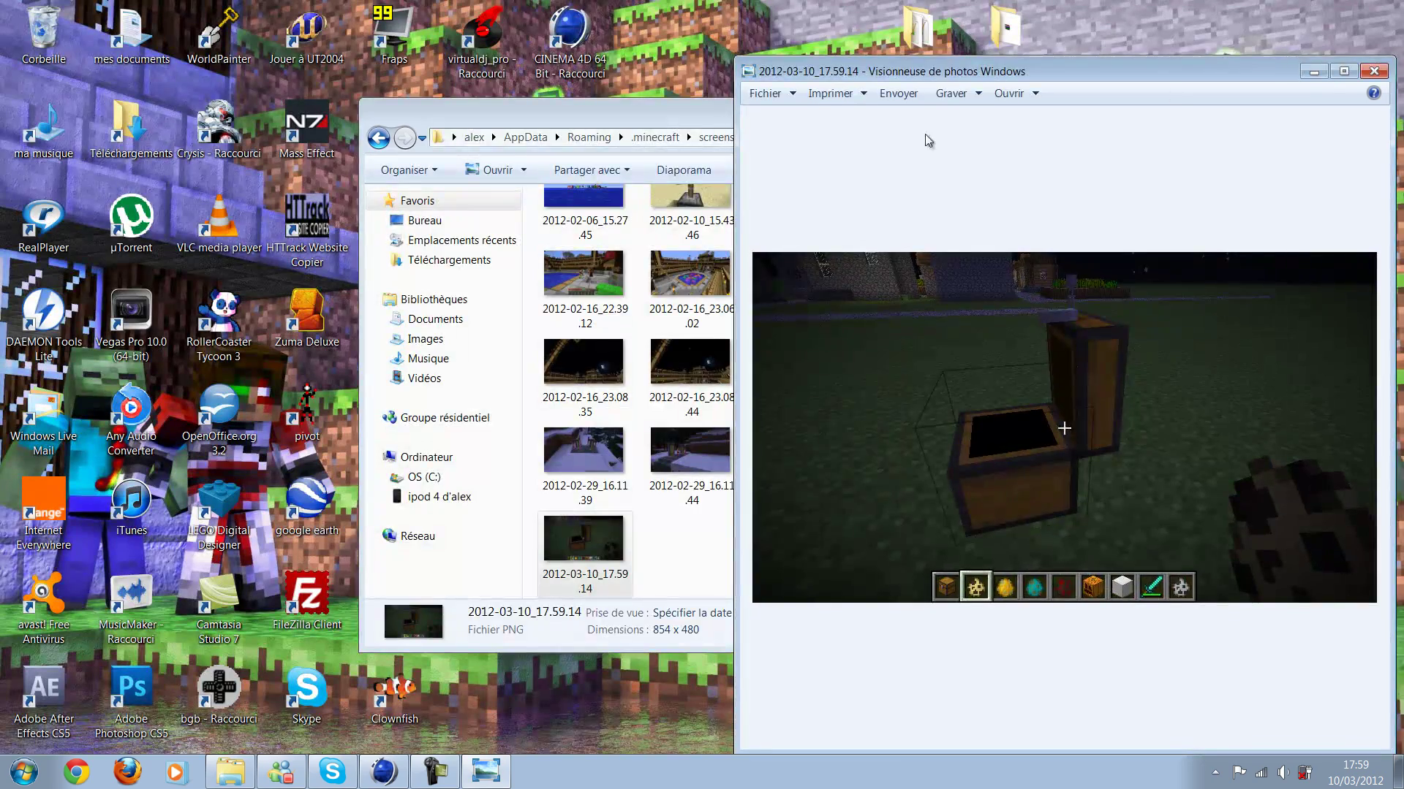
left_click_drag(1118, 67, 754, 48)
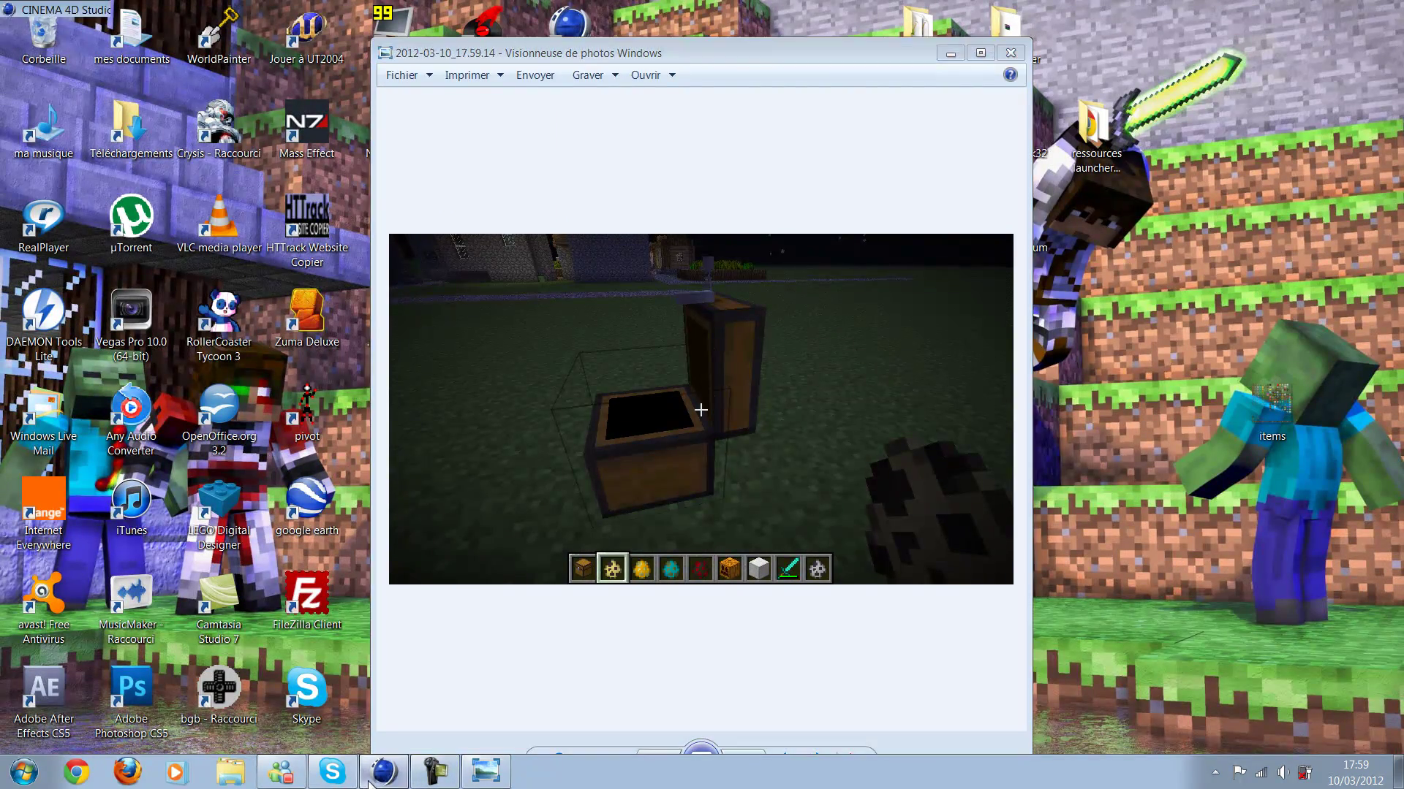
left_click(439, 774)
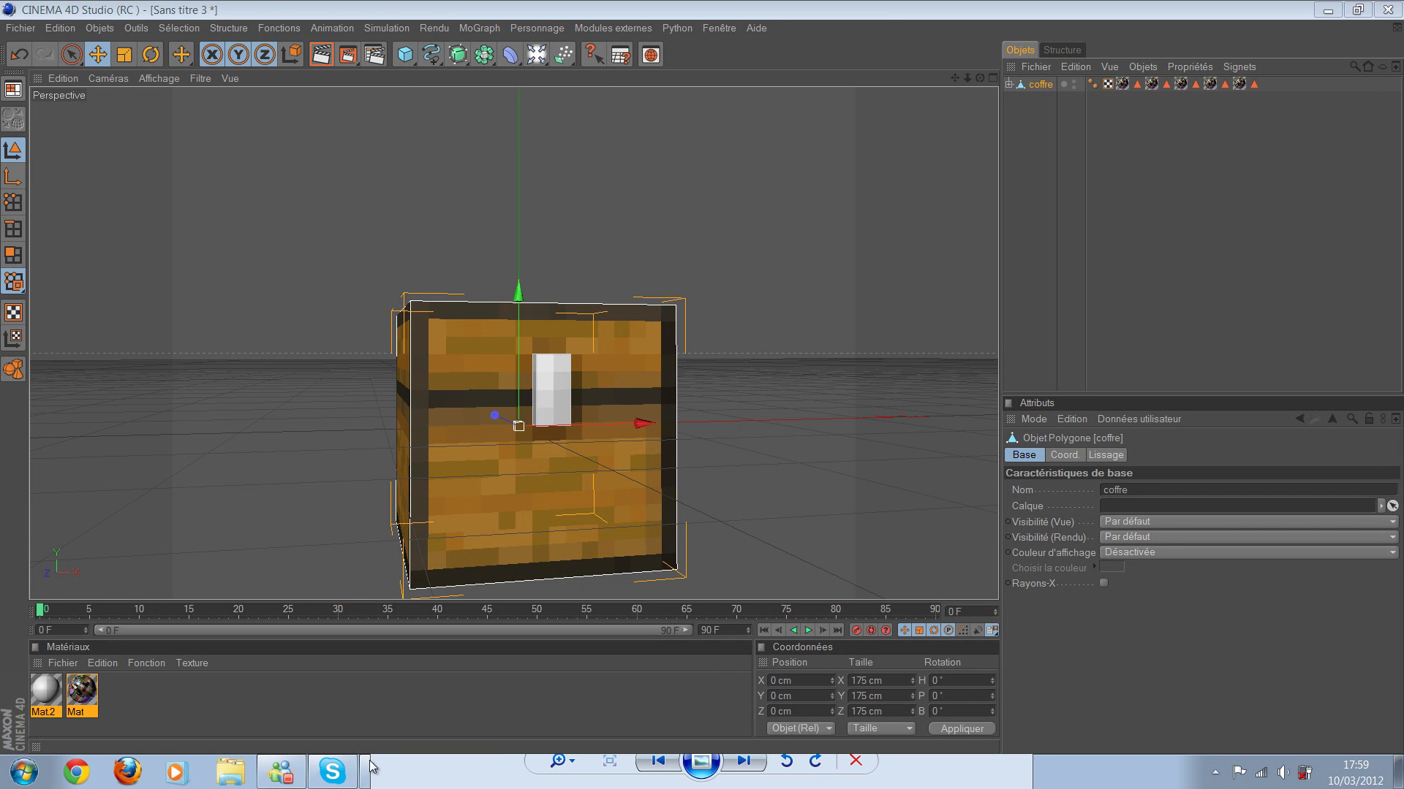
scroll(671, 461, "up", 2)
scroll(671, 458, "up", 1)
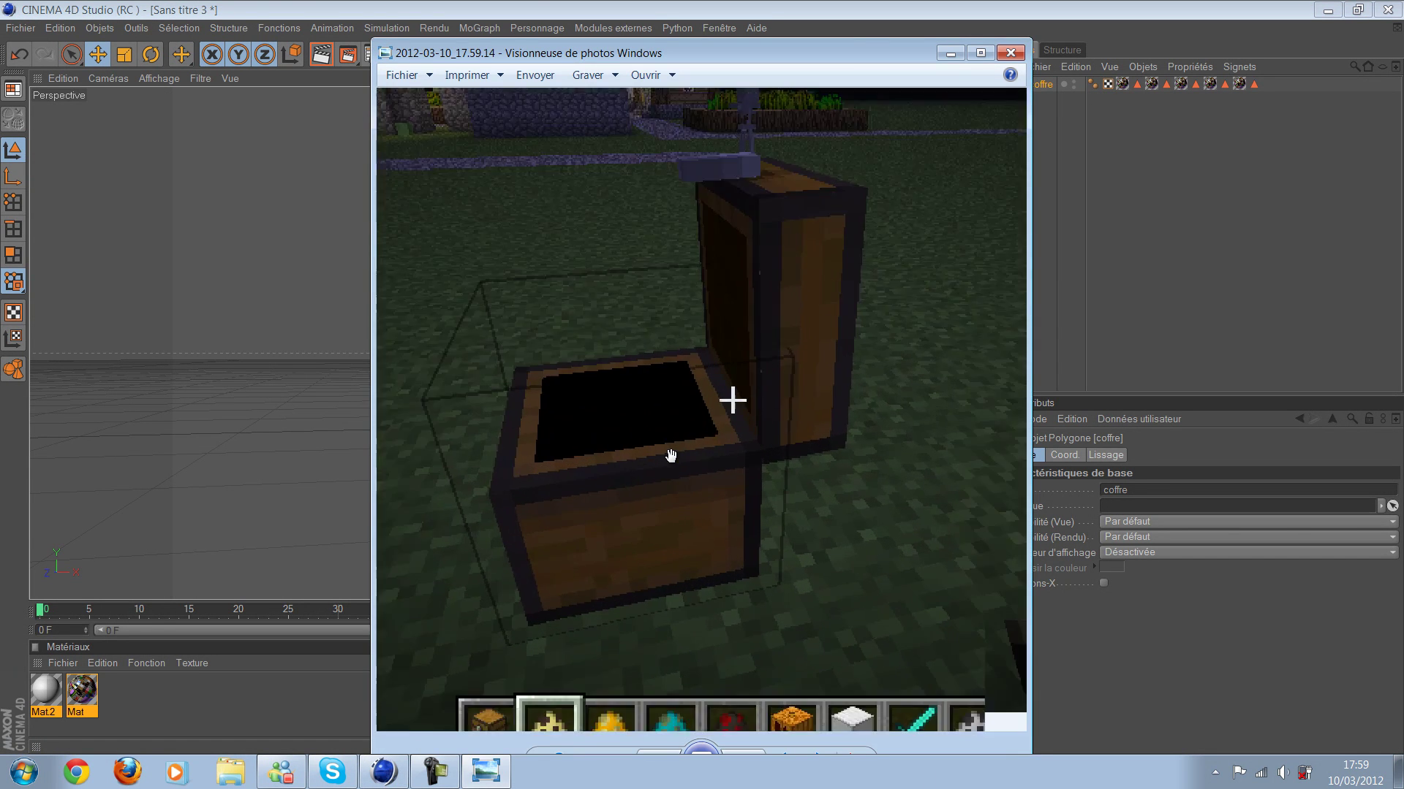
scroll(670, 448, "down", 2)
scroll(670, 447, "up", 1)
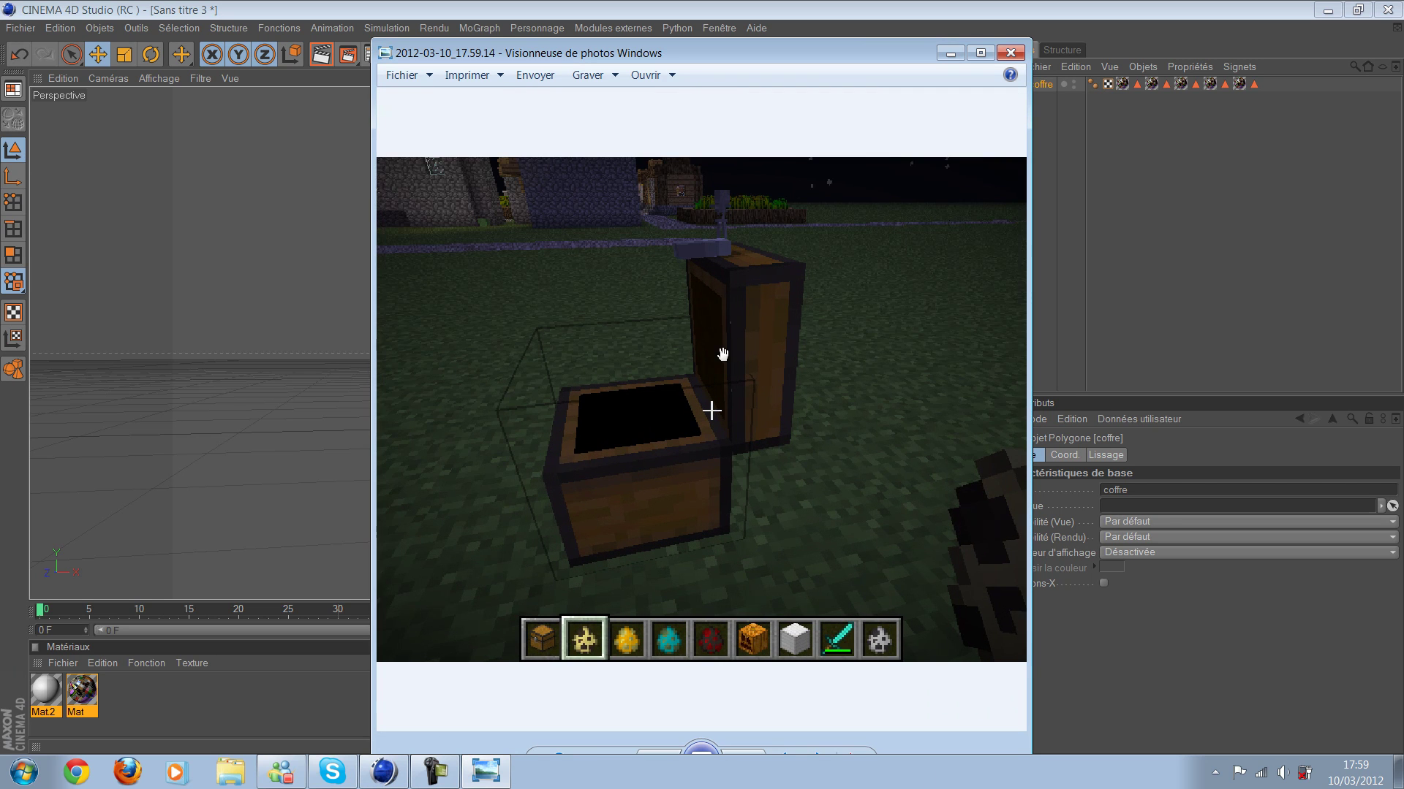
left_click_drag(722, 354, 842, 296)
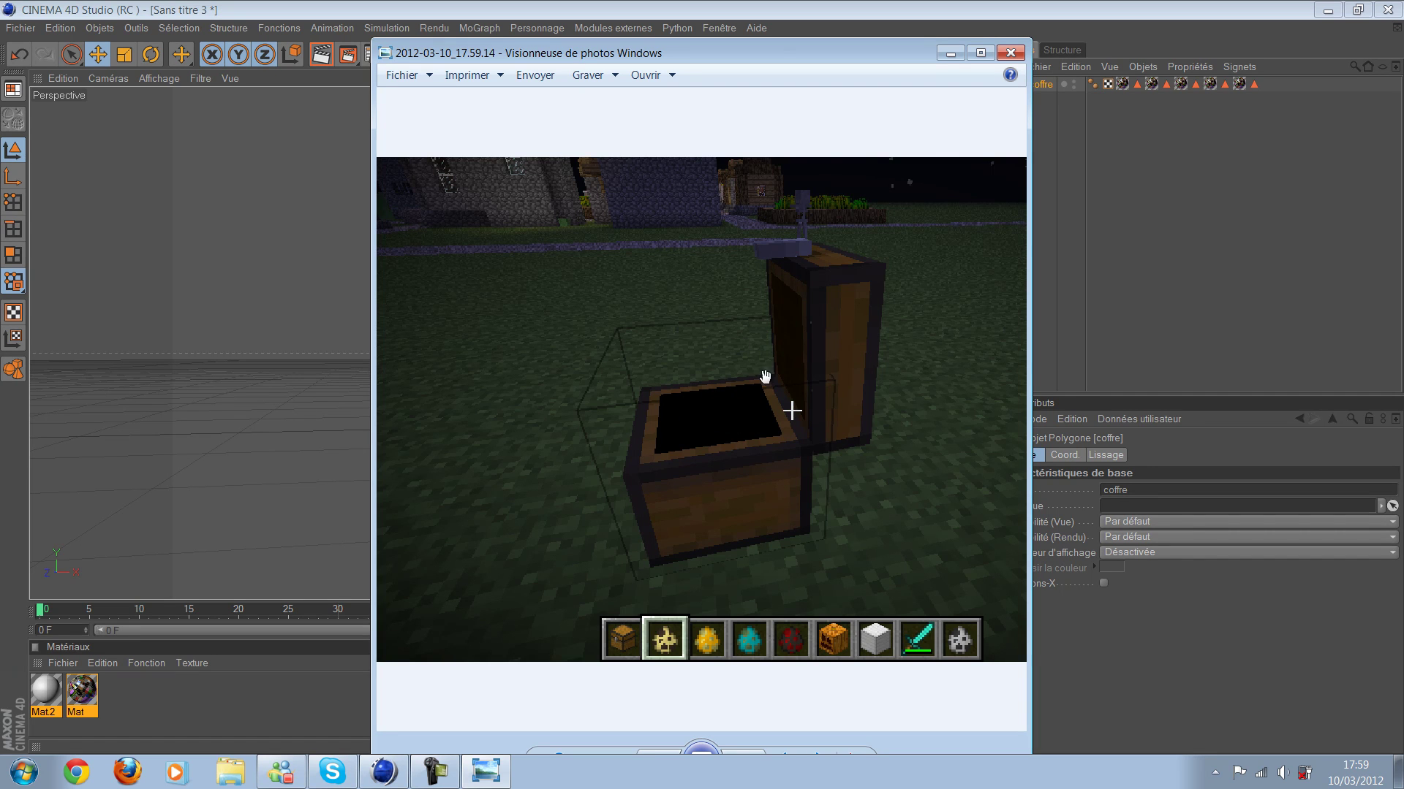
Step: Open minecraft.jar from .minecraft\bin as a WinRAR archive
left_click(949, 54)
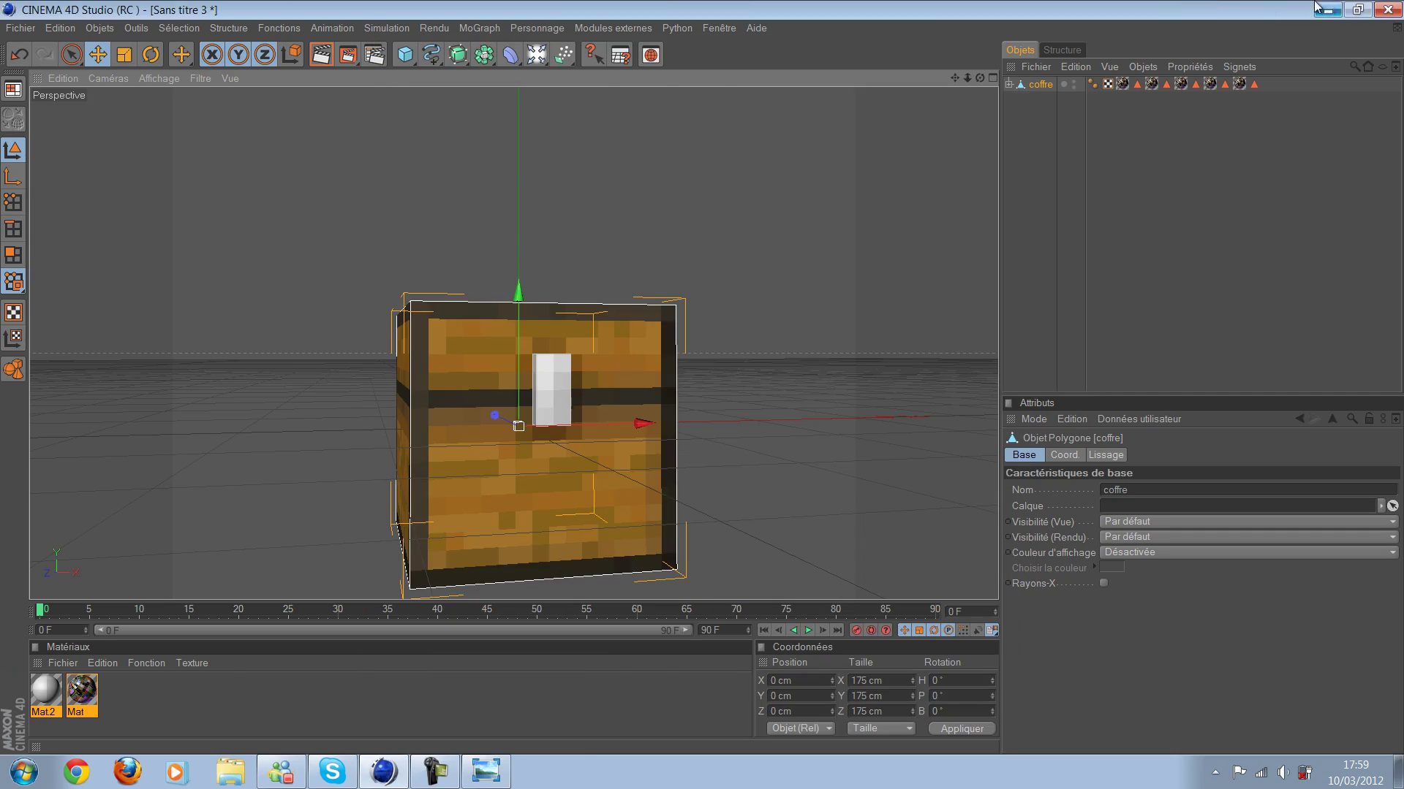
left_click(1327, 9)
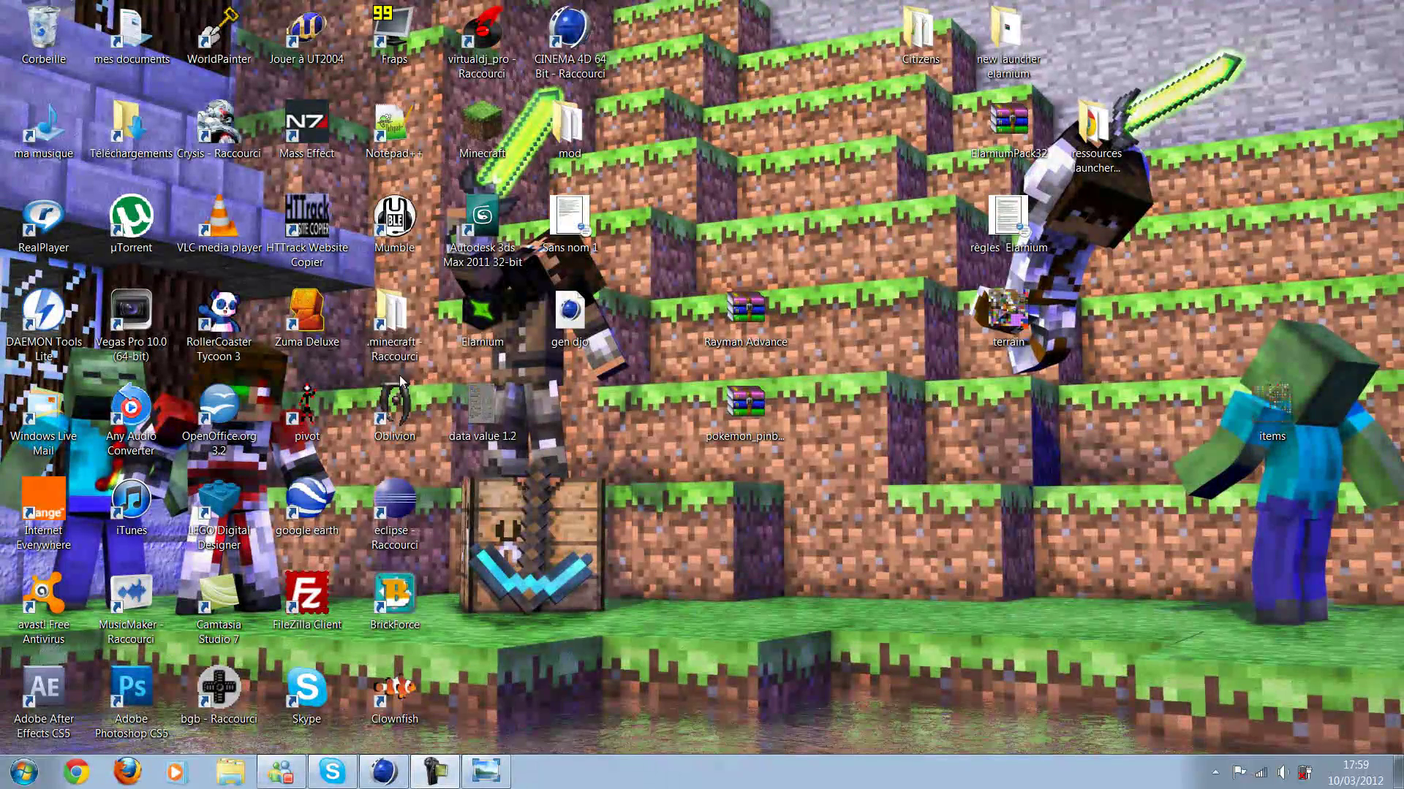
double_click(413, 320)
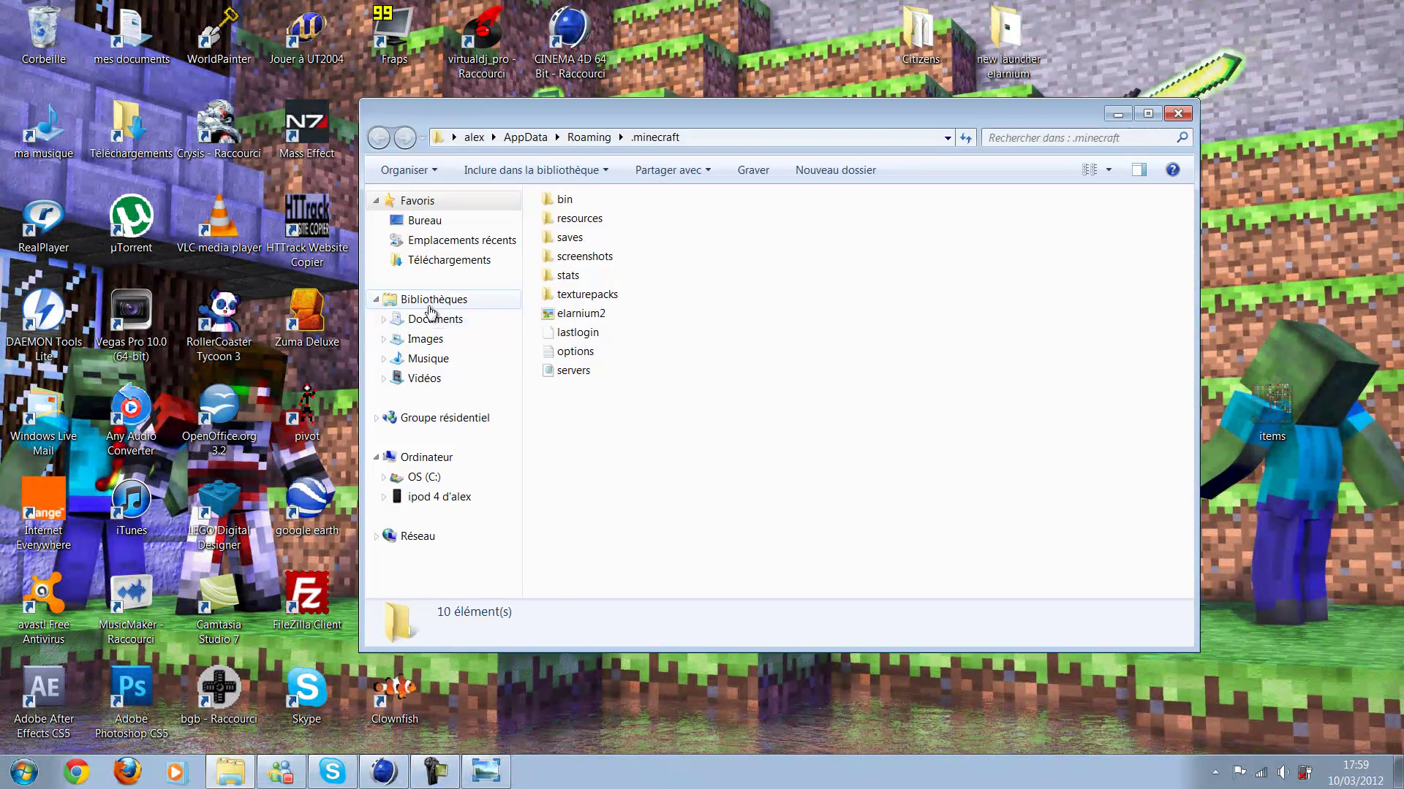
double_click(570, 197)
right_click(589, 316)
mouse_move(643, 393)
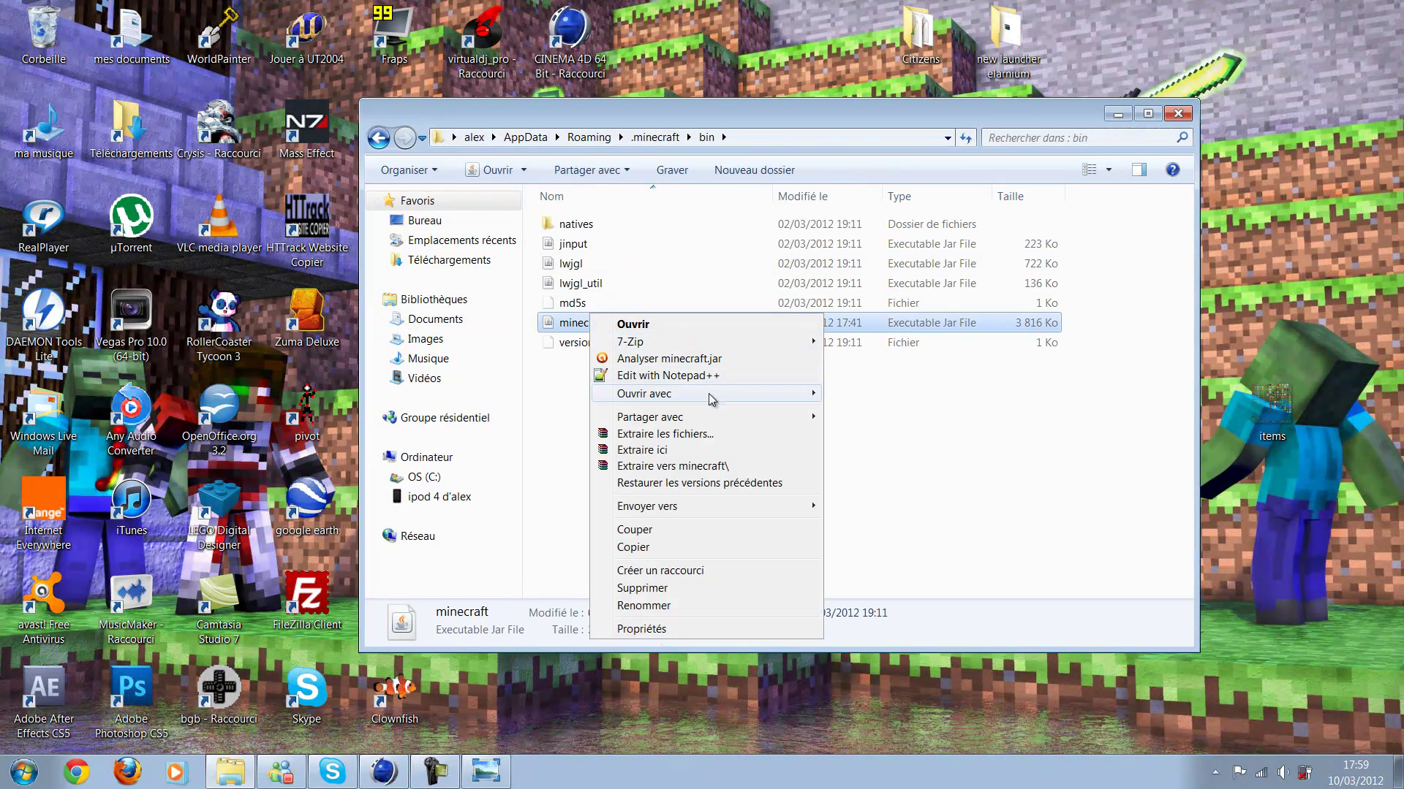
left_click(877, 413)
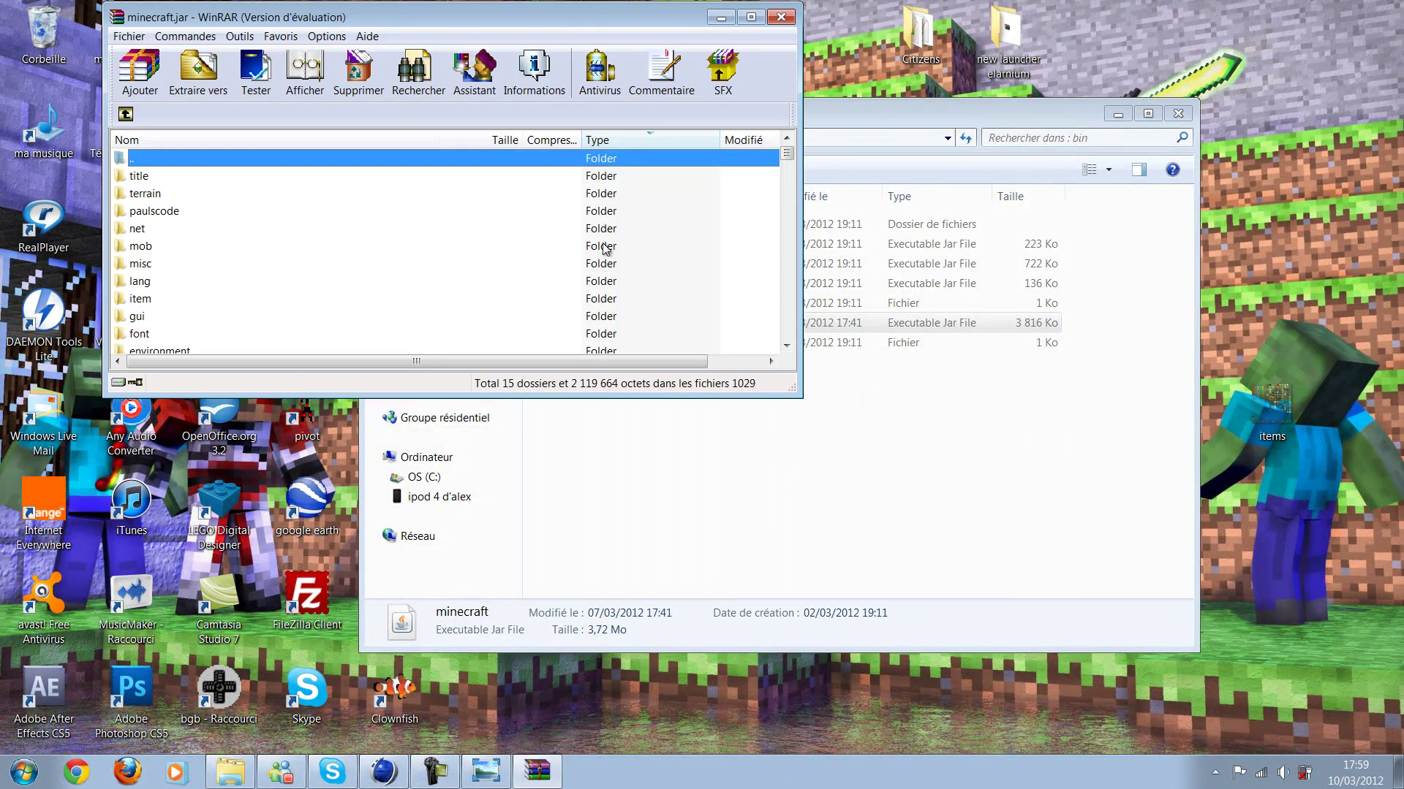
Step: Dismiss the WinRAR licence reminder and open the archive's item folder
scroll(408, 244, "down", 1)
scroll(404, 235, "down", 1)
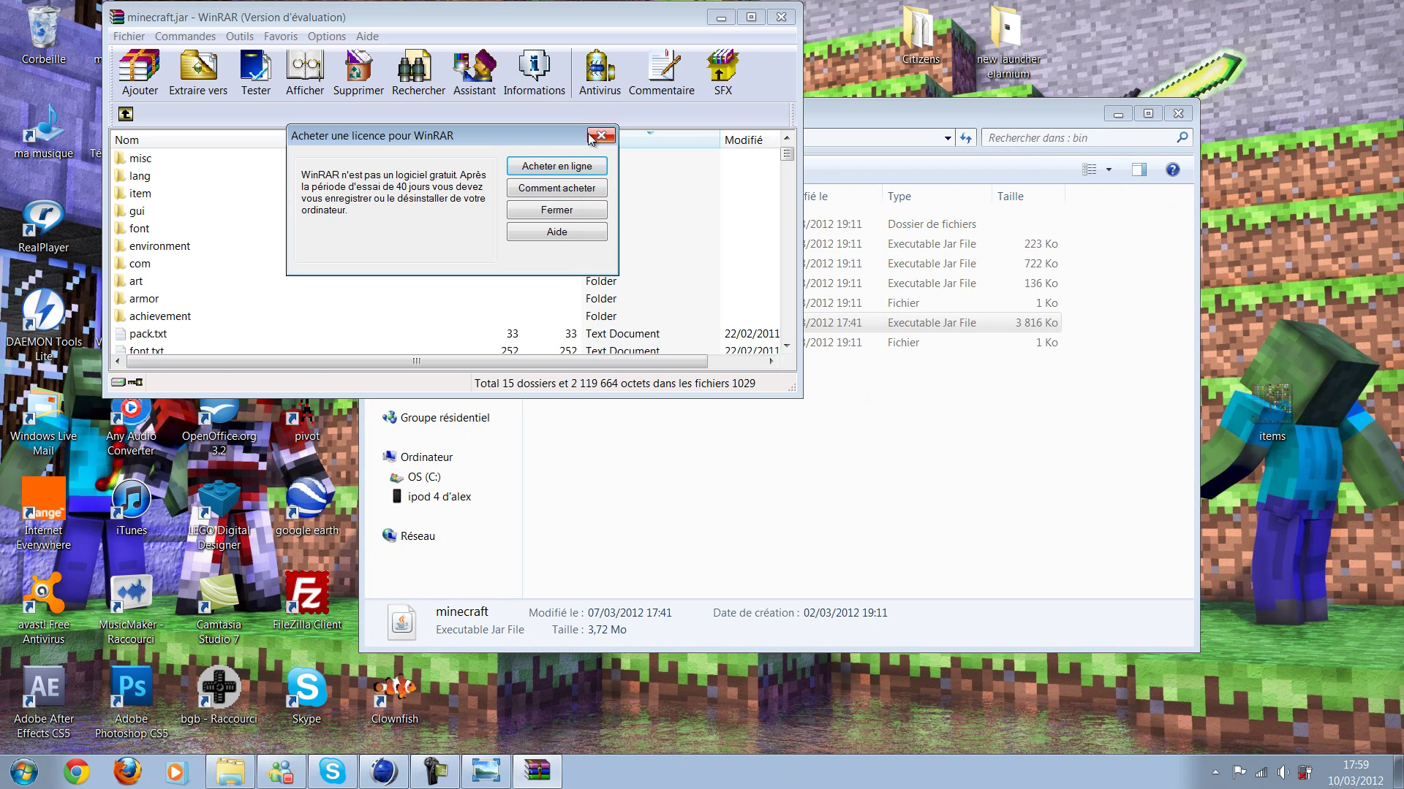
left_click(590, 137)
scroll(146, 233, "up", 2)
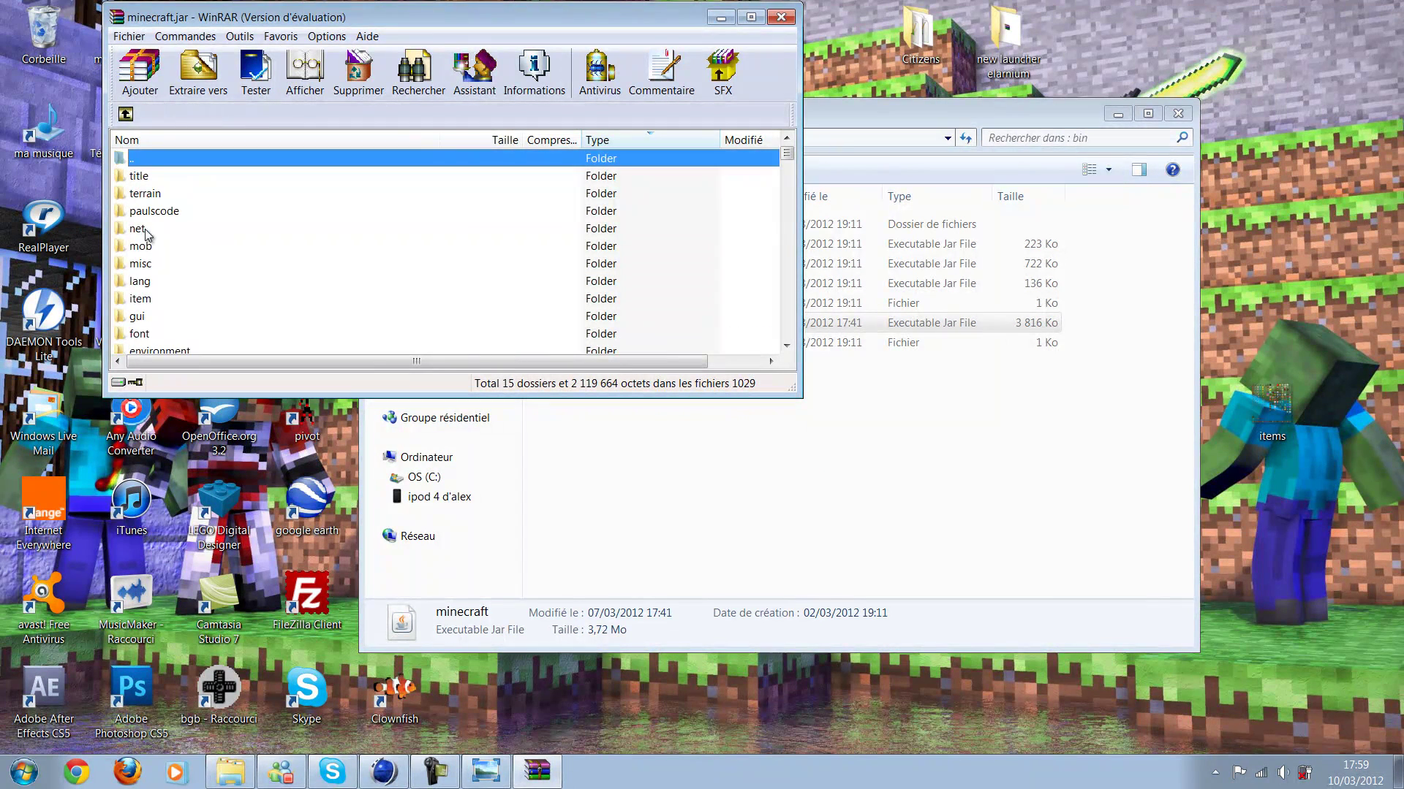
scroll(150, 256, "down", 1)
left_click(149, 257)
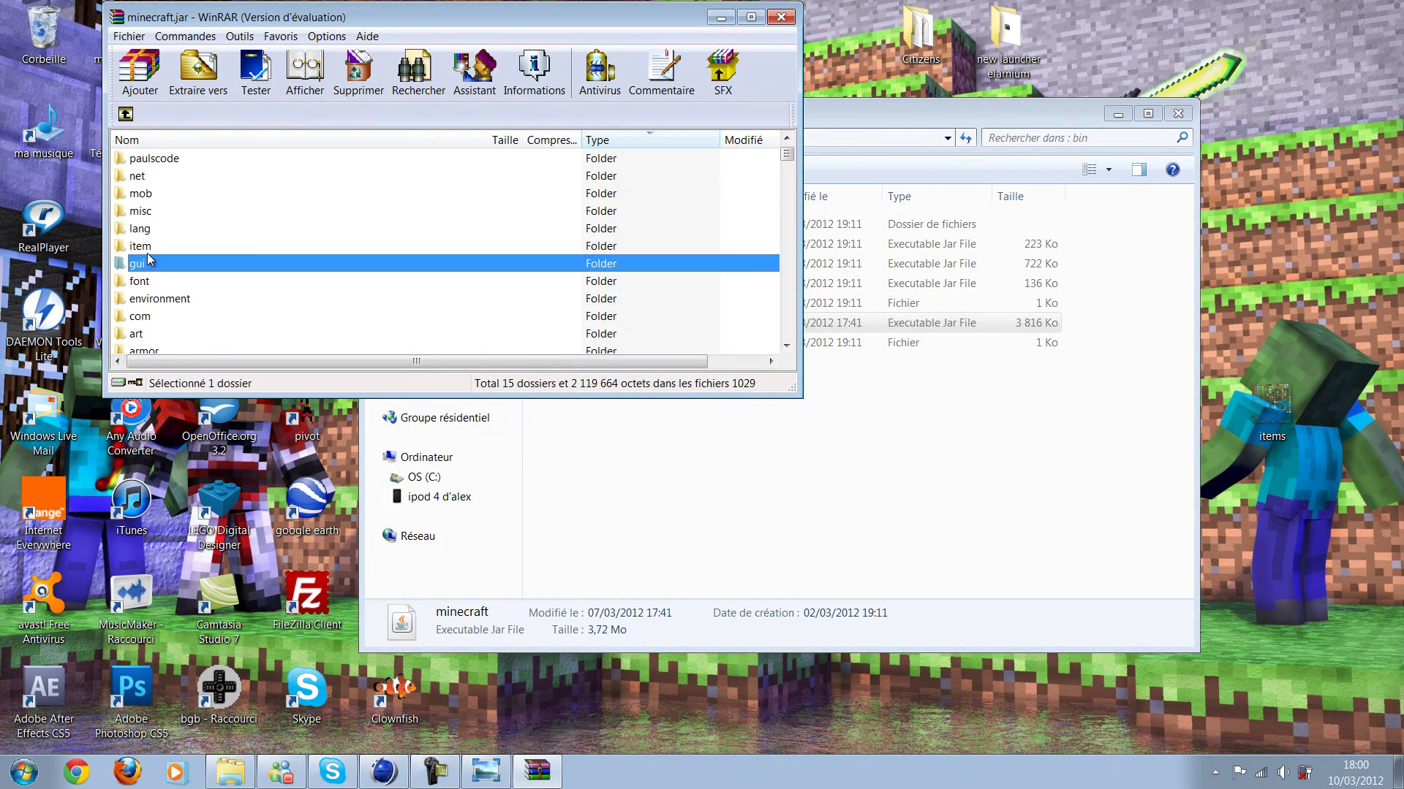
double_click(149, 252)
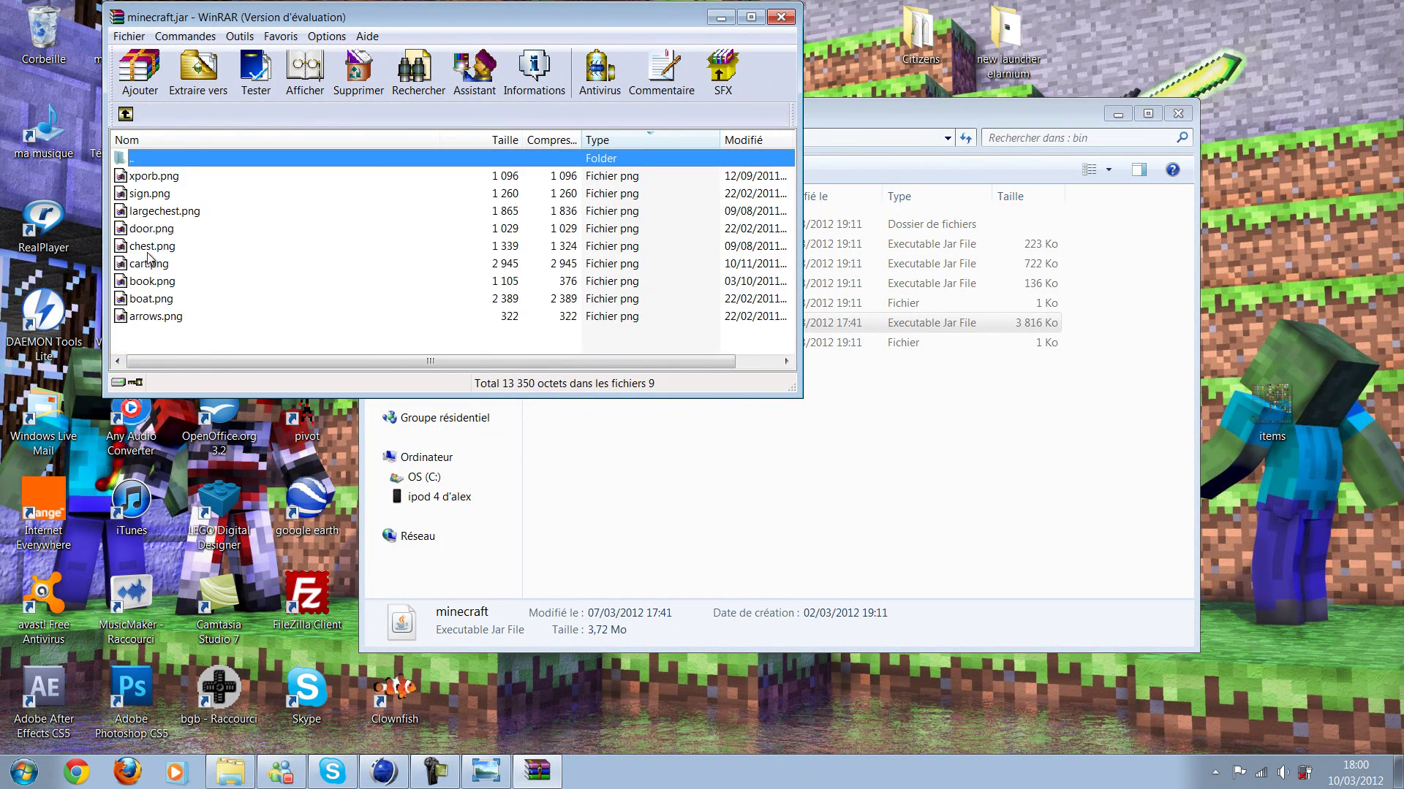
Step: Preview largechest.png in Photo Viewer, then close it
double_click(164, 211)
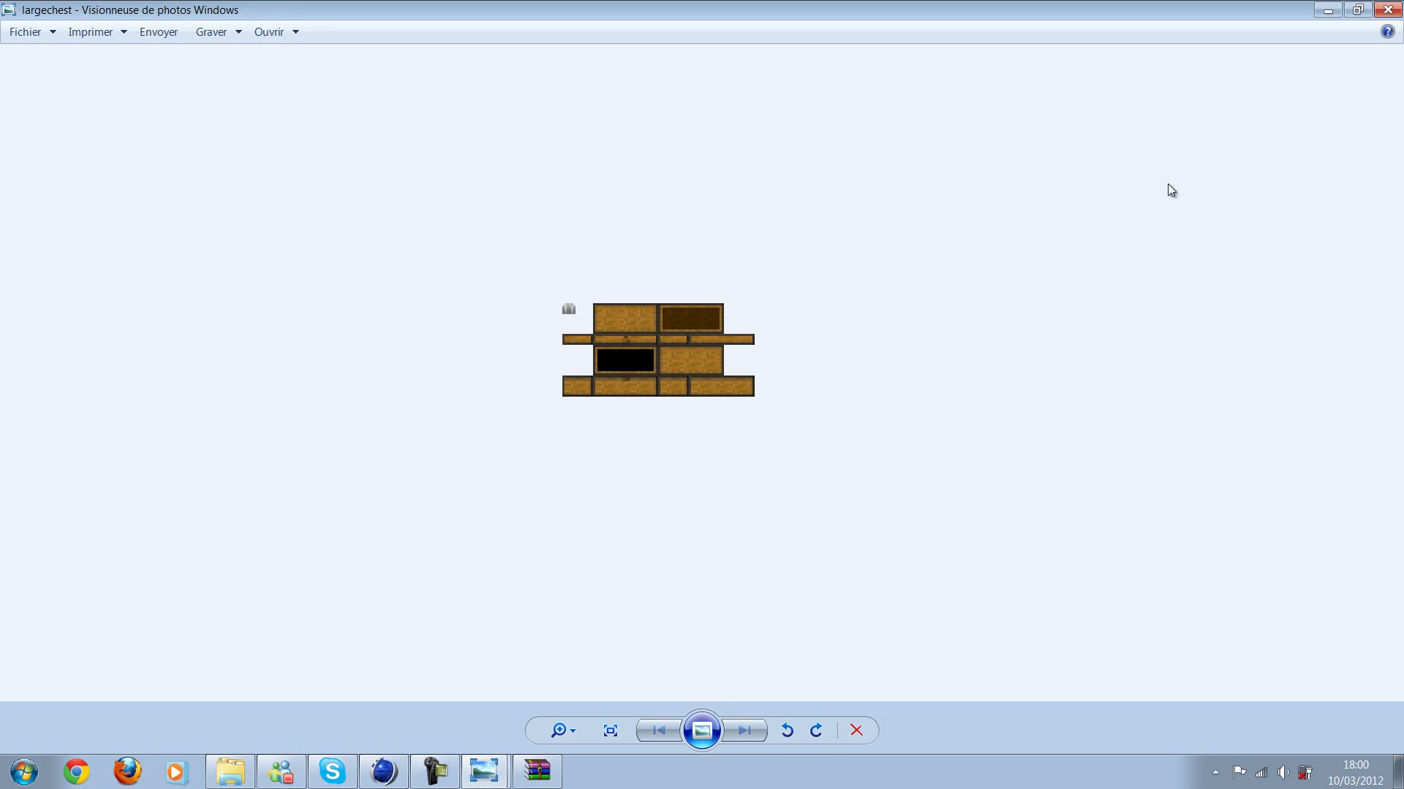
scroll(1014, 333, "up", 3)
scroll(669, 358, "up", 1)
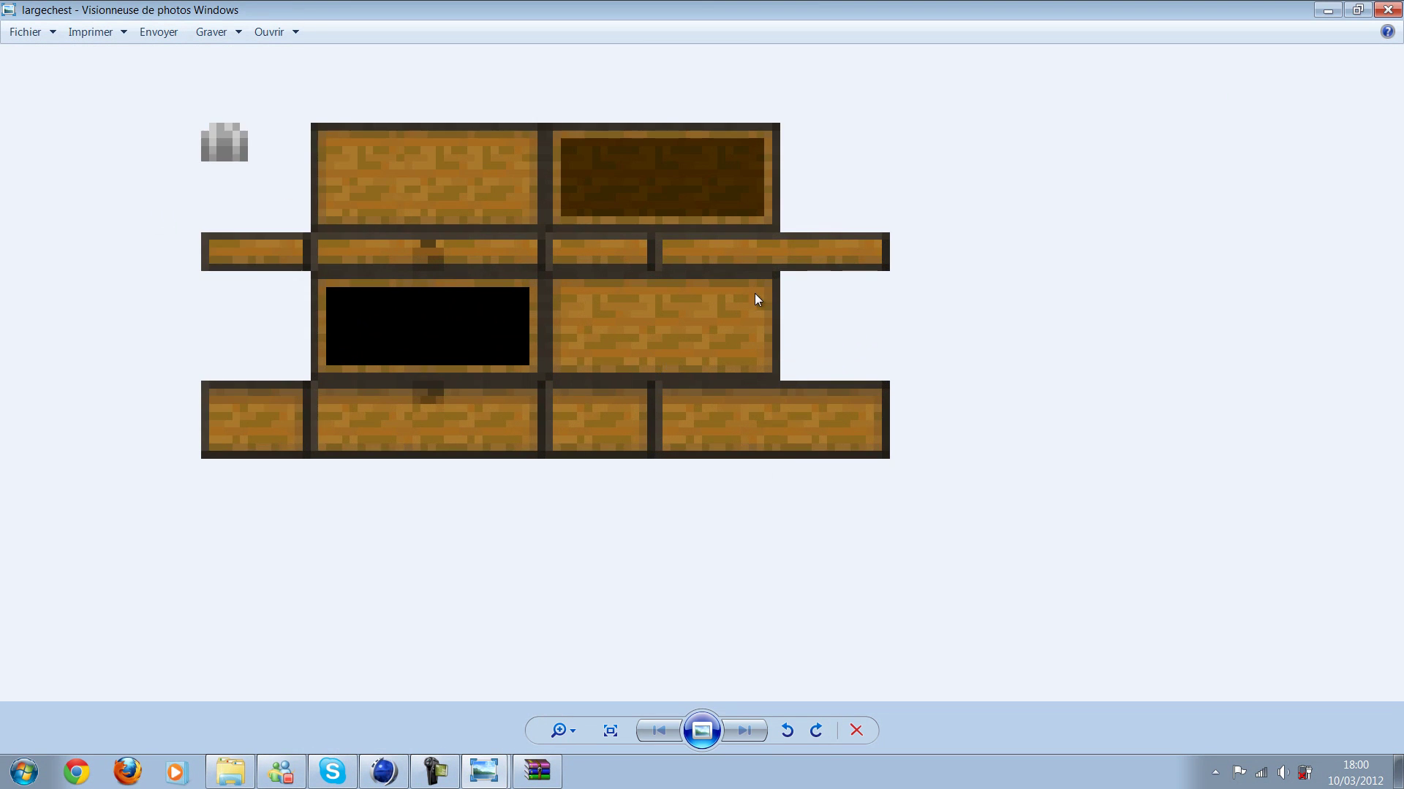
key("alt+F4")
Step: Preview chest.png and zoom in on its faces, lock and black interior
left_click(158, 246)
key("Down")
double_click(159, 247)
scroll(695, 459, "up", 3)
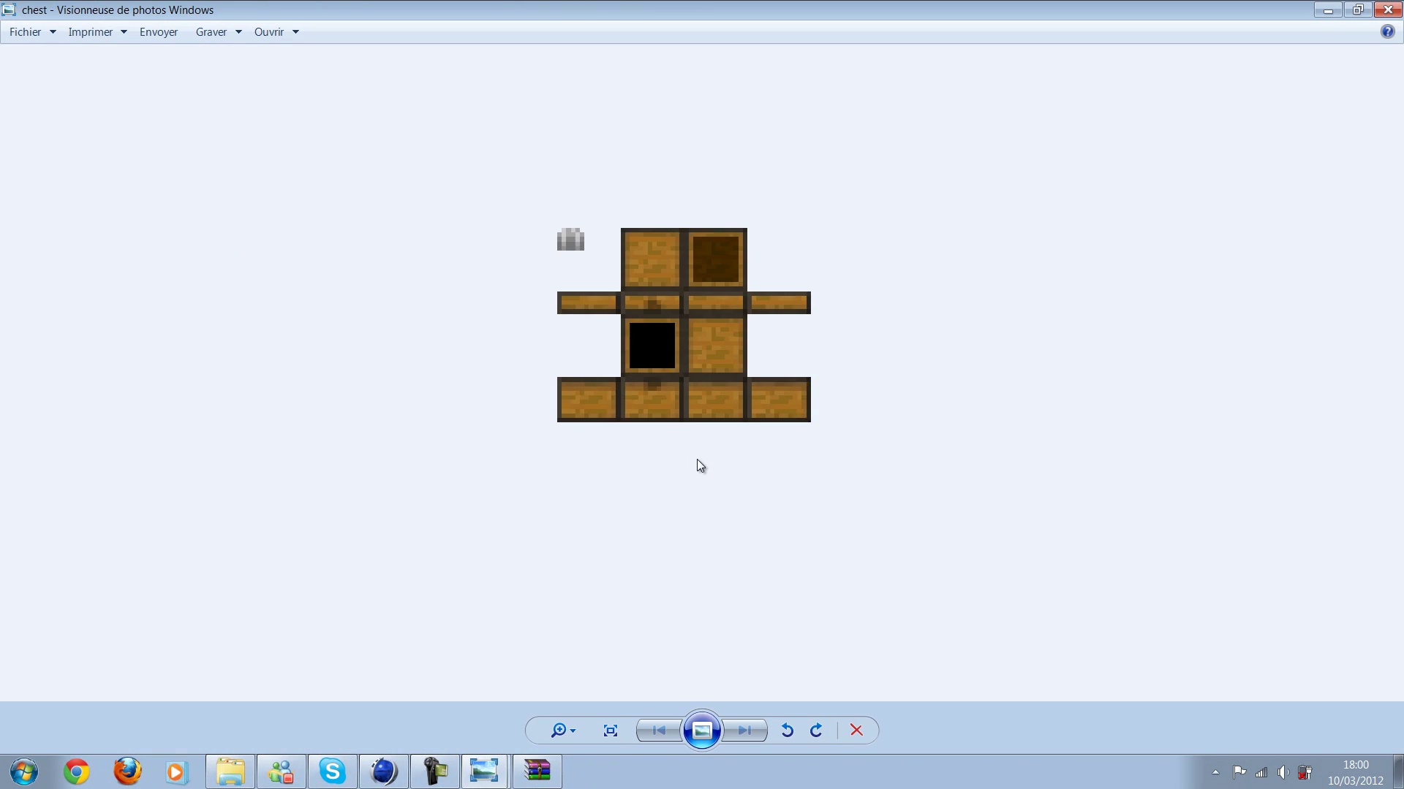
scroll(692, 410, "up", 2)
scroll(672, 344, "down", 1)
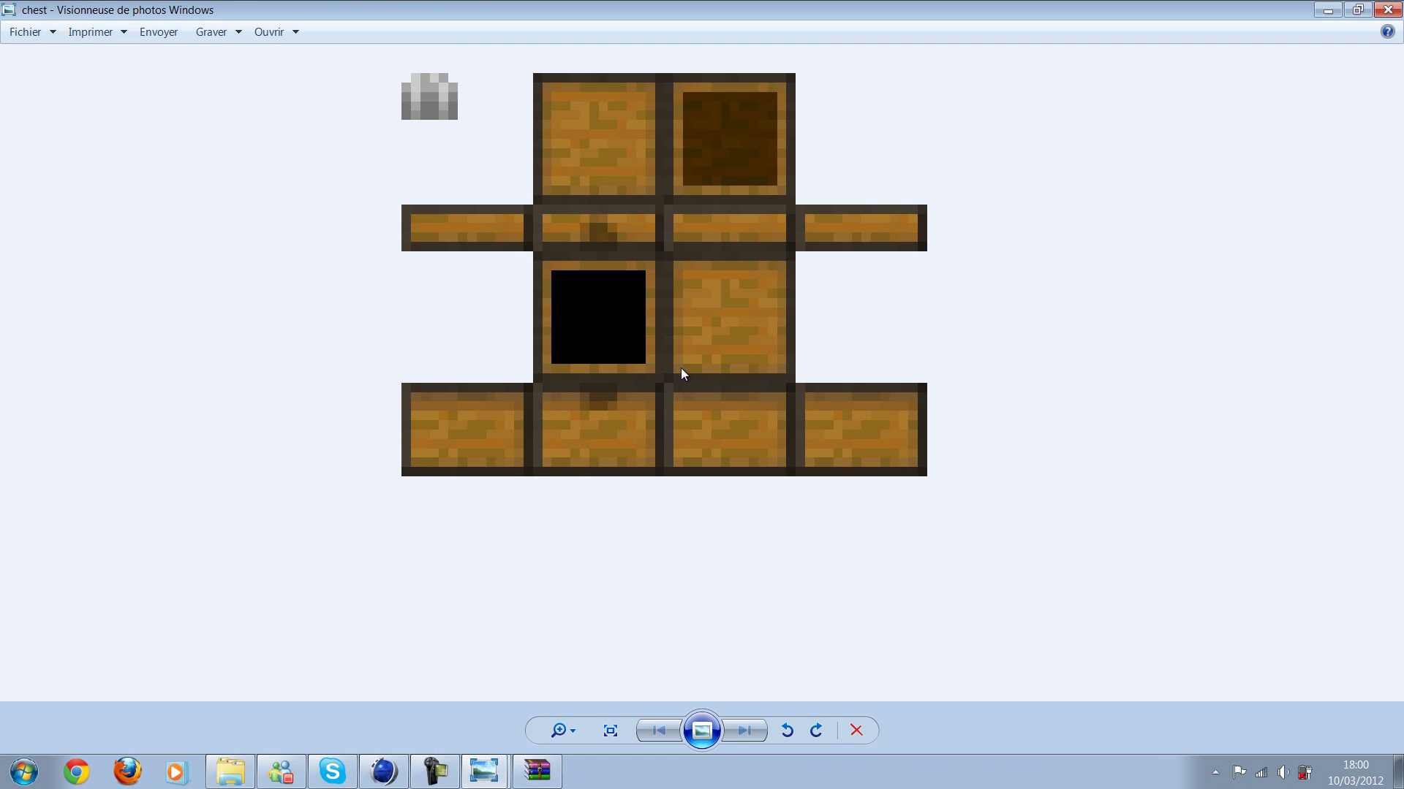
scroll(673, 352, "up", 1)
scroll(661, 336, "down", 2)
scroll(651, 321, "up", 1)
scroll(714, 286, "up", 1)
scroll(716, 291, "down", 3)
scroll(716, 291, "up", 1)
scroll(717, 290, "up", 1)
scroll(717, 291, "down", 1)
scroll(717, 290, "down", 1)
scroll(716, 291, "up", 1)
Step: Extract chest.png from the archive into the bin folder and onto the desktop
left_click_drag(877, 6, 1215, 176)
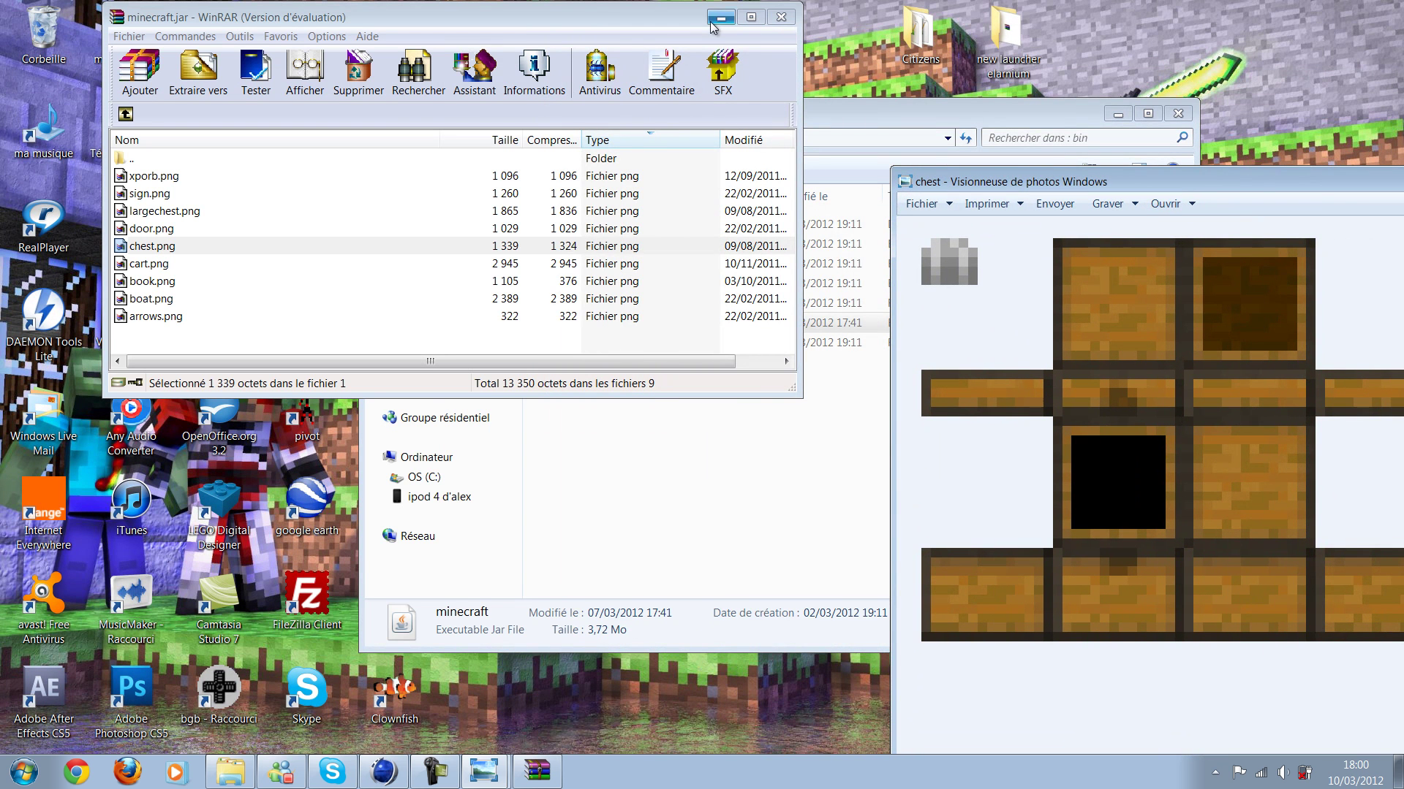
left_click_drag(181, 252, 177, 246)
left_click_drag(649, 521, 649, 525)
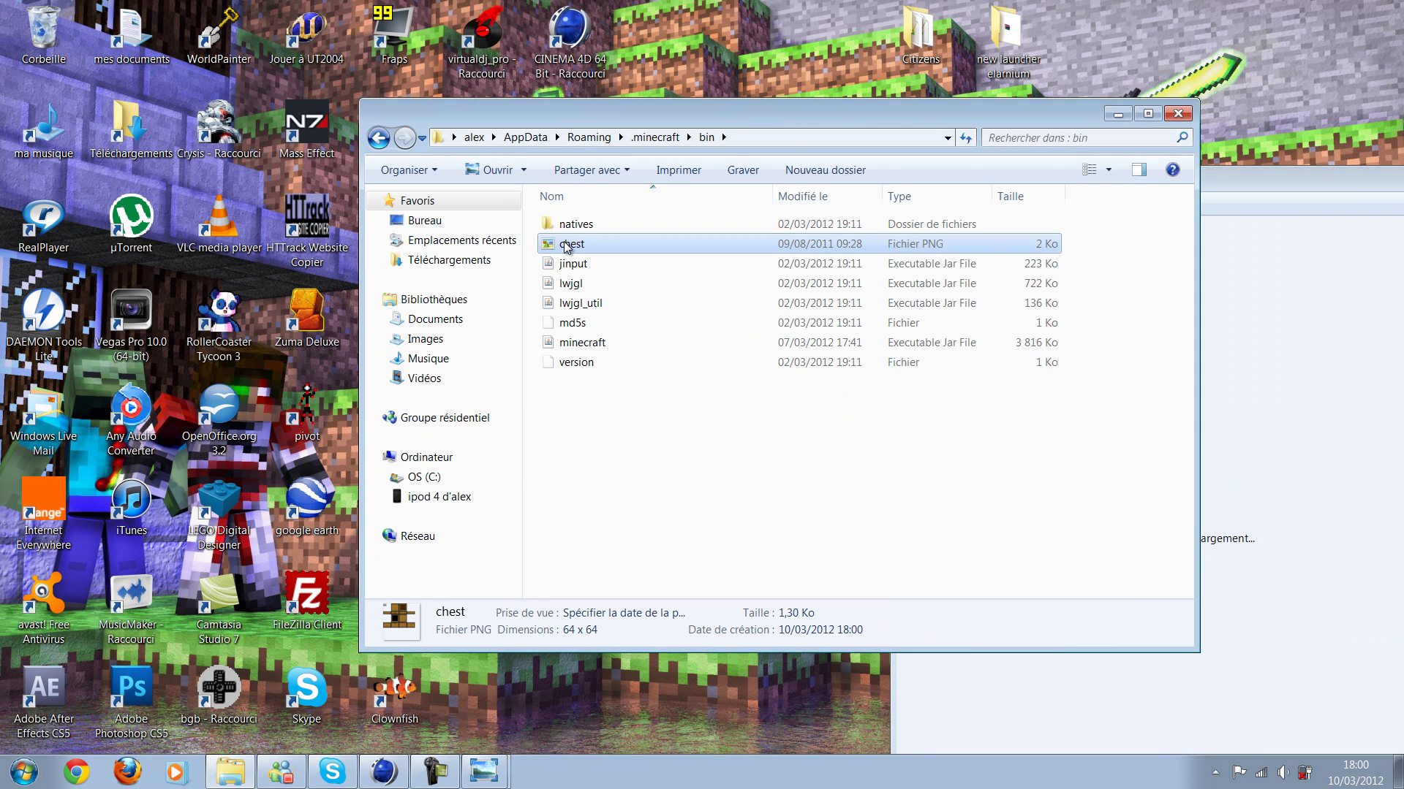
left_click_drag(715, 41, 742, 32)
Step: Close Explorer and Photo Viewer and bring Cinema 4D back to full screen
left_click(1178, 113)
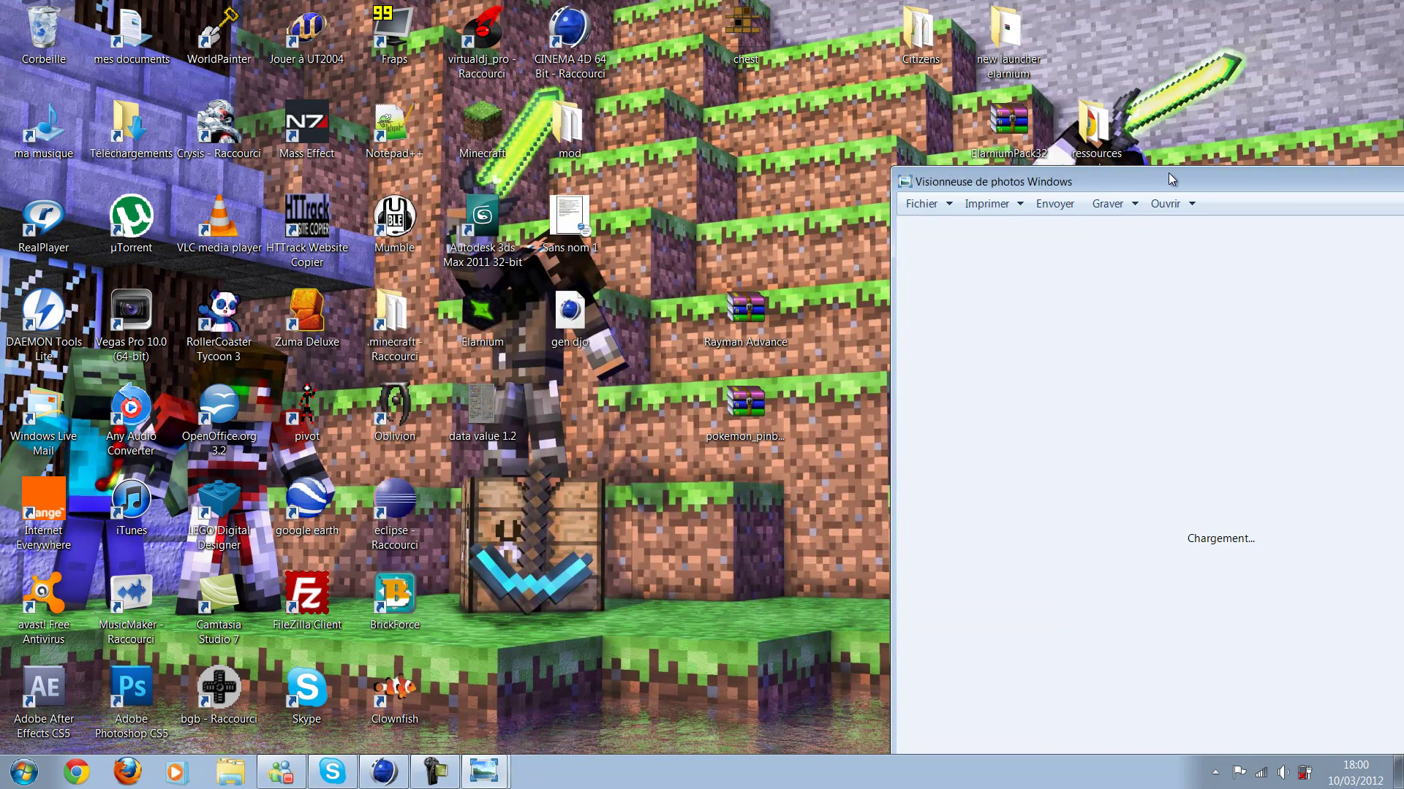
left_click_drag(1140, 89, 1016, 192)
left_click(1093, 184)
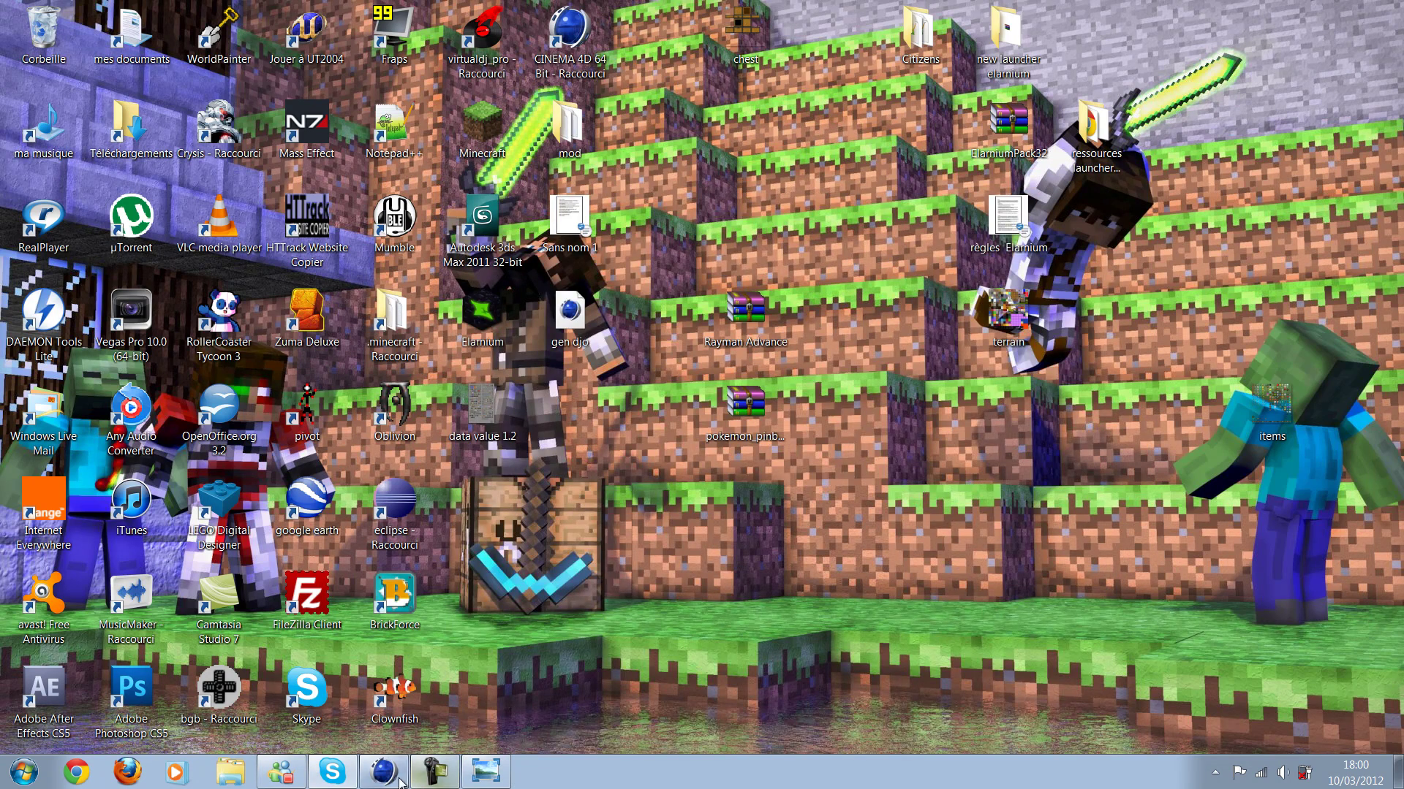
left_click(383, 771)
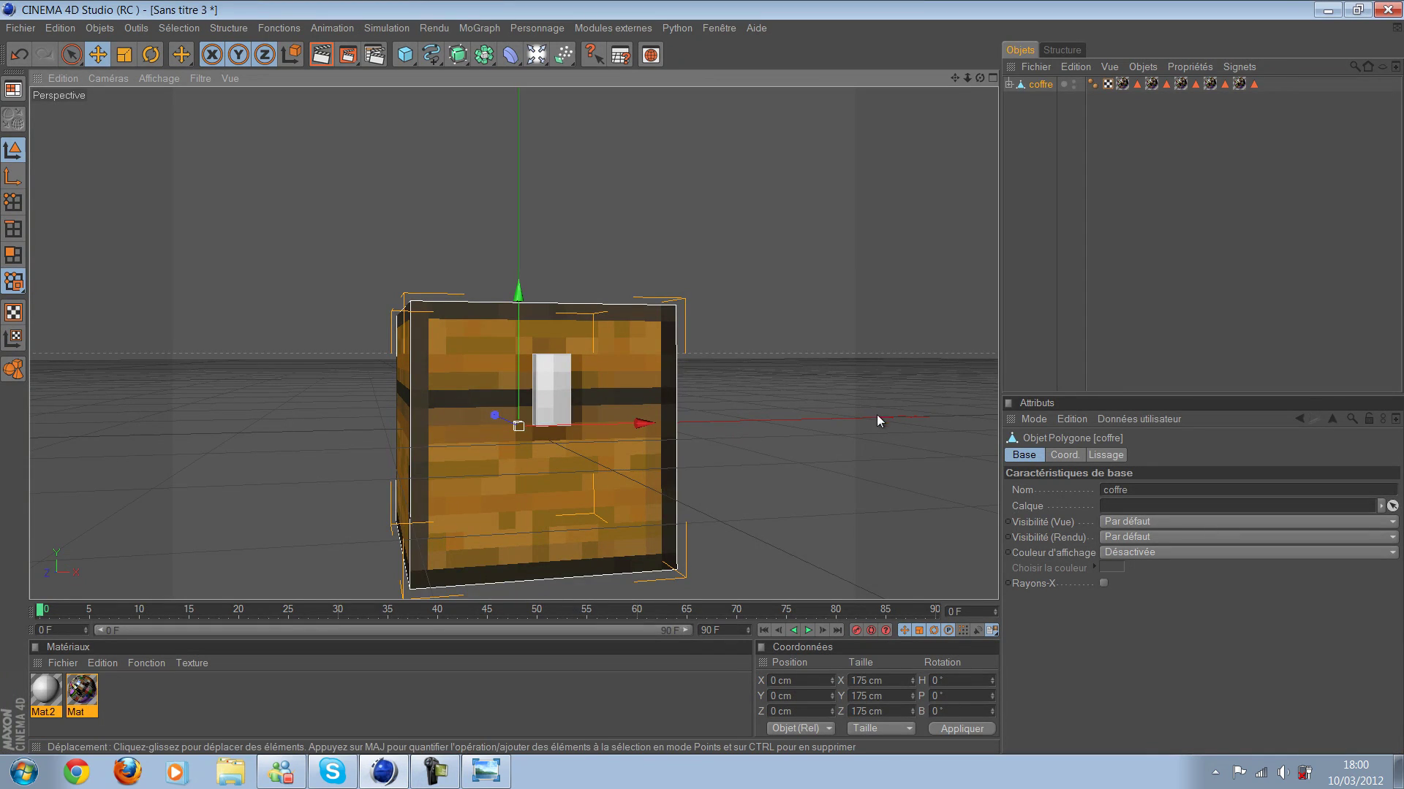
Step: Snap Cinema 4D to the left half and view the desktop chest.png zoomed beside it
mouse_move(885, 418)
left_mouse_down("alt")
mouse_move(784, 33)
mouse_move(1144, 129)
mouse_move(1403, 132)
left_mouse_up("alt")
key("super+Left")
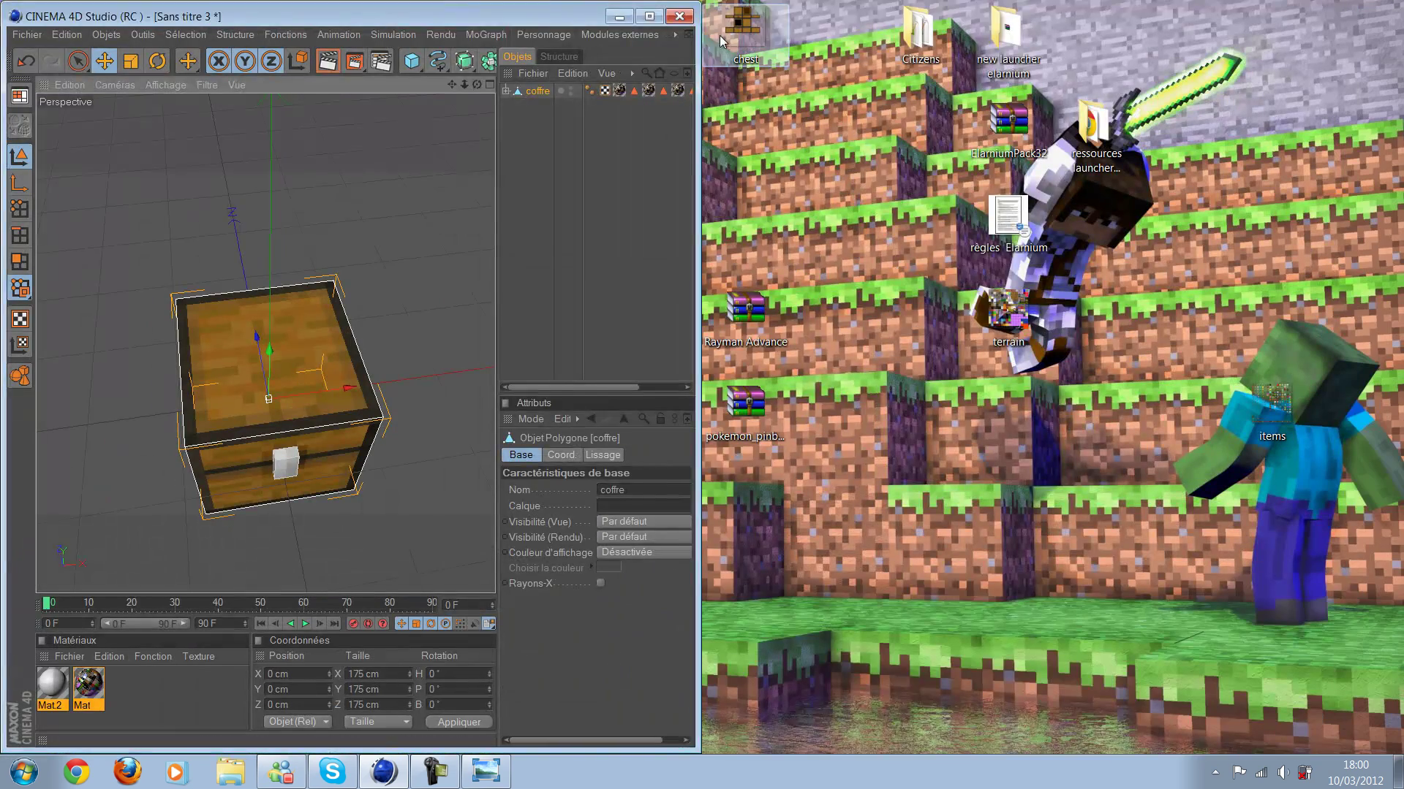
double_click(721, 40)
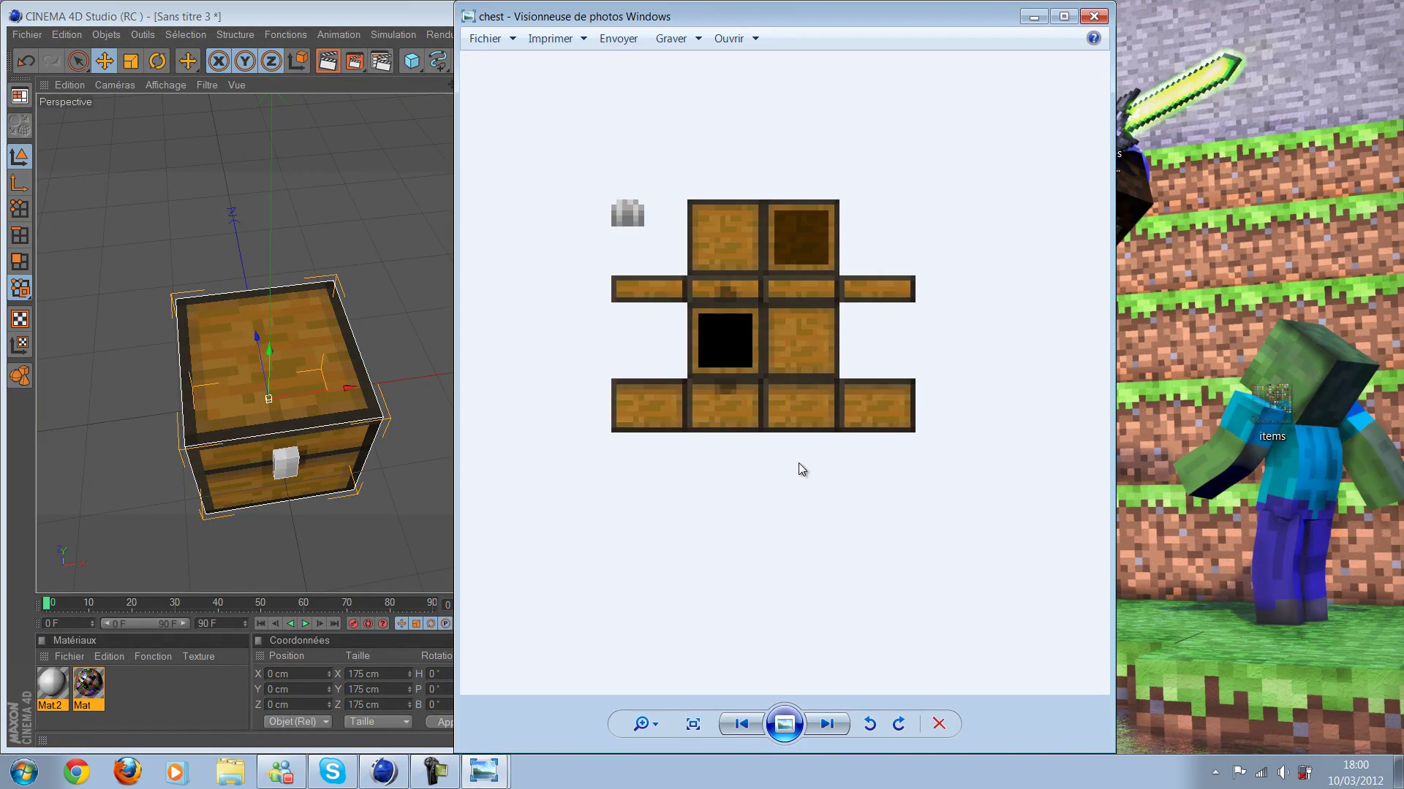
scroll(798, 463, "up", 1)
scroll(765, 429, "up", 1)
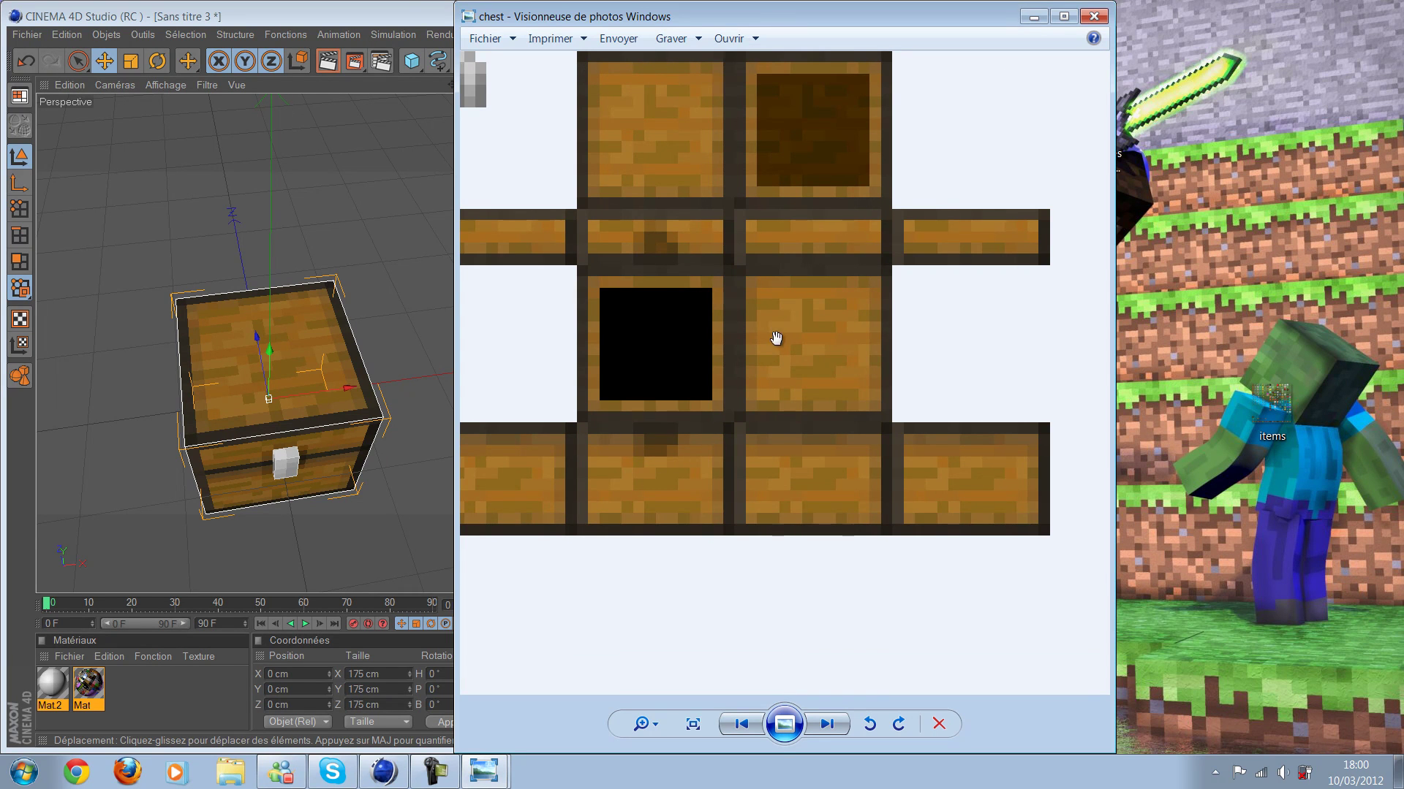
scroll(776, 338, "up", 1)
scroll(603, 342, "down", 2)
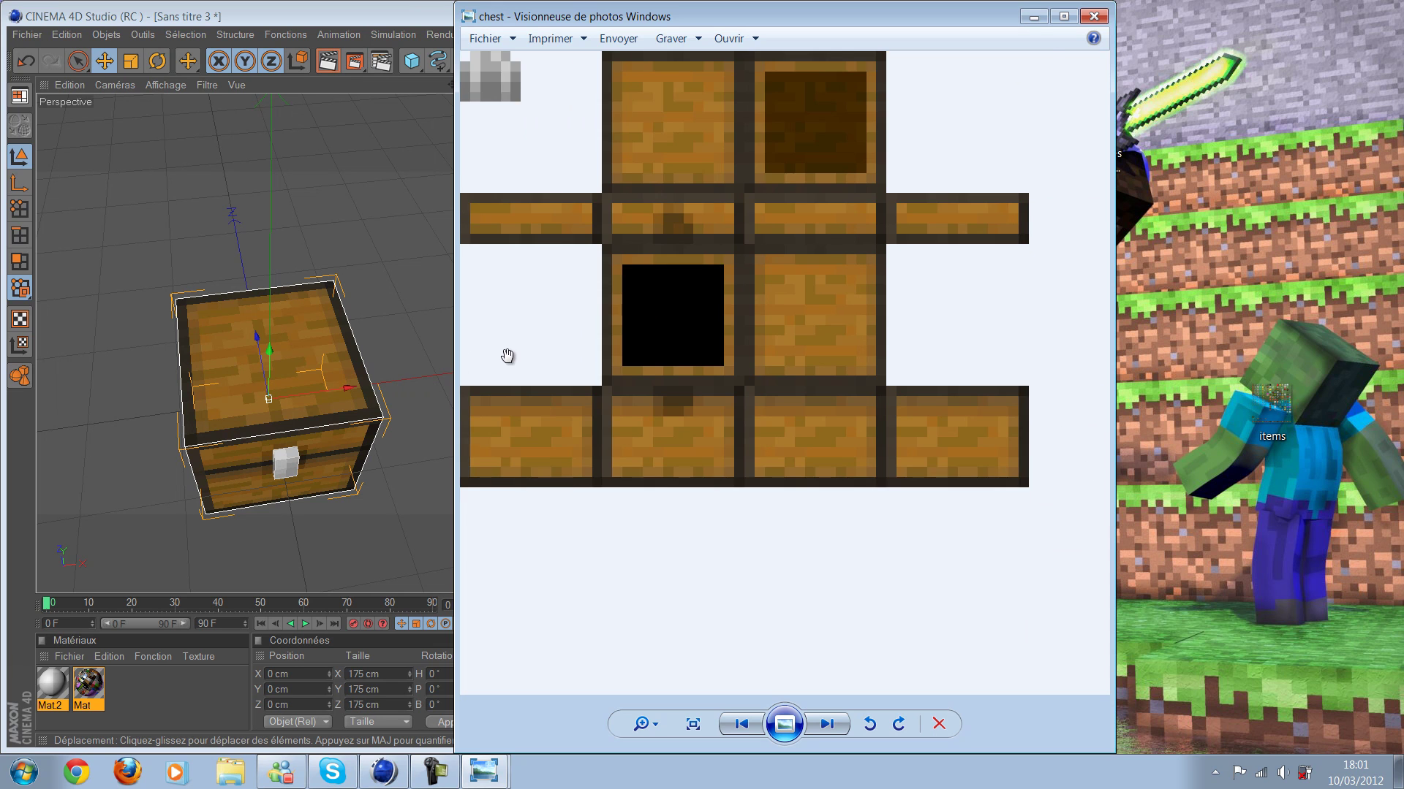
scroll(507, 356, "up", 2)
scroll(782, 282, "down", 2)
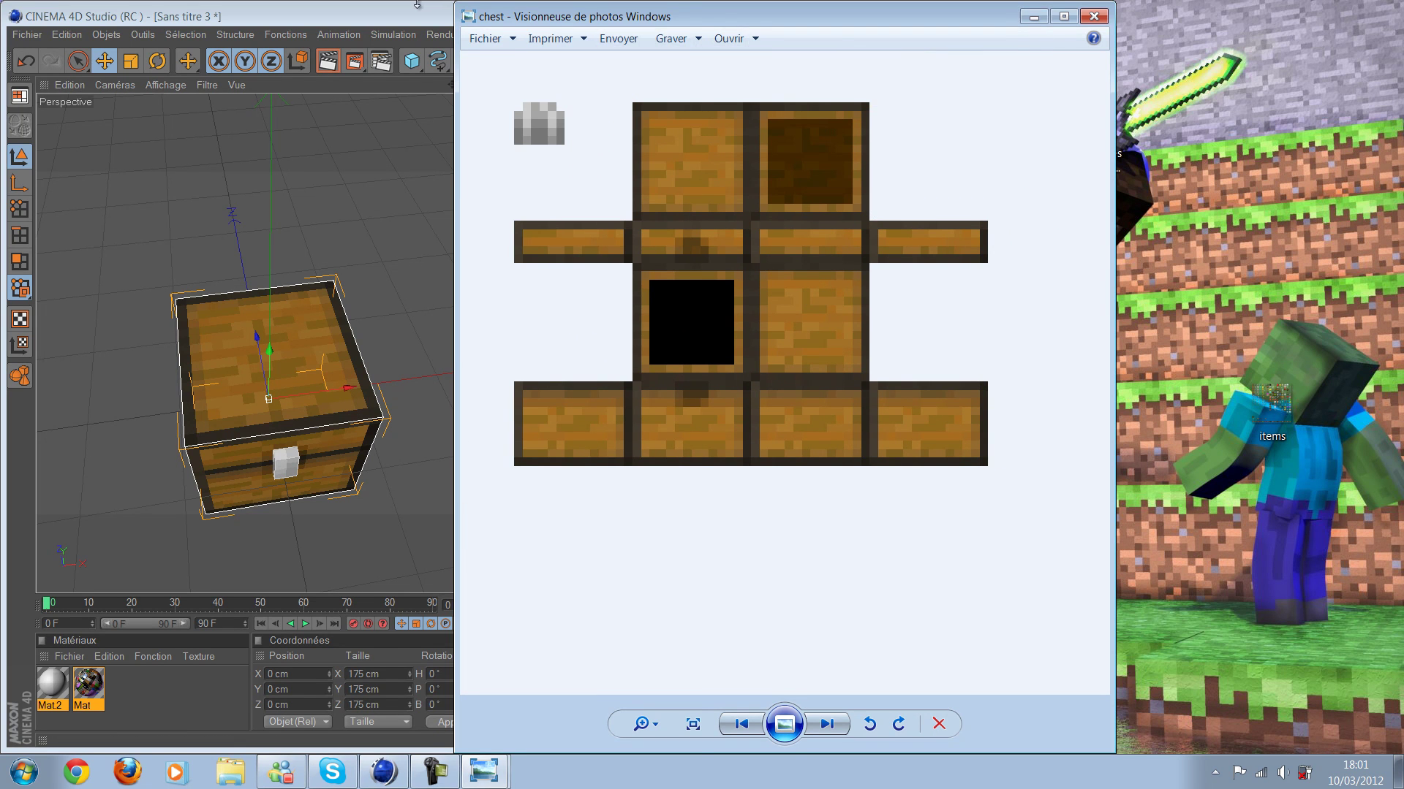
key("alt+Tab")
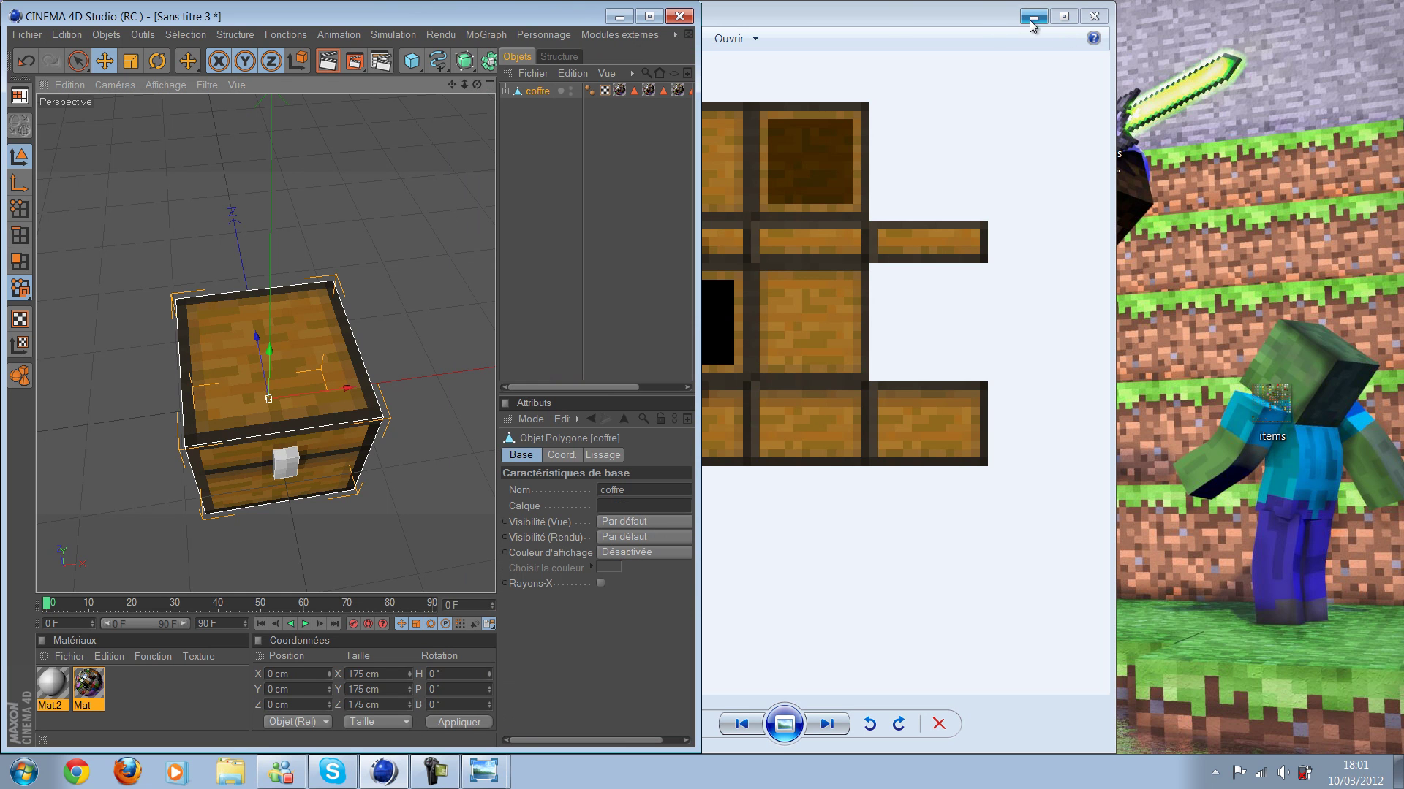
Step: Create a new material Mat.1 and turn off its Spécularité
left_click(1032, 17)
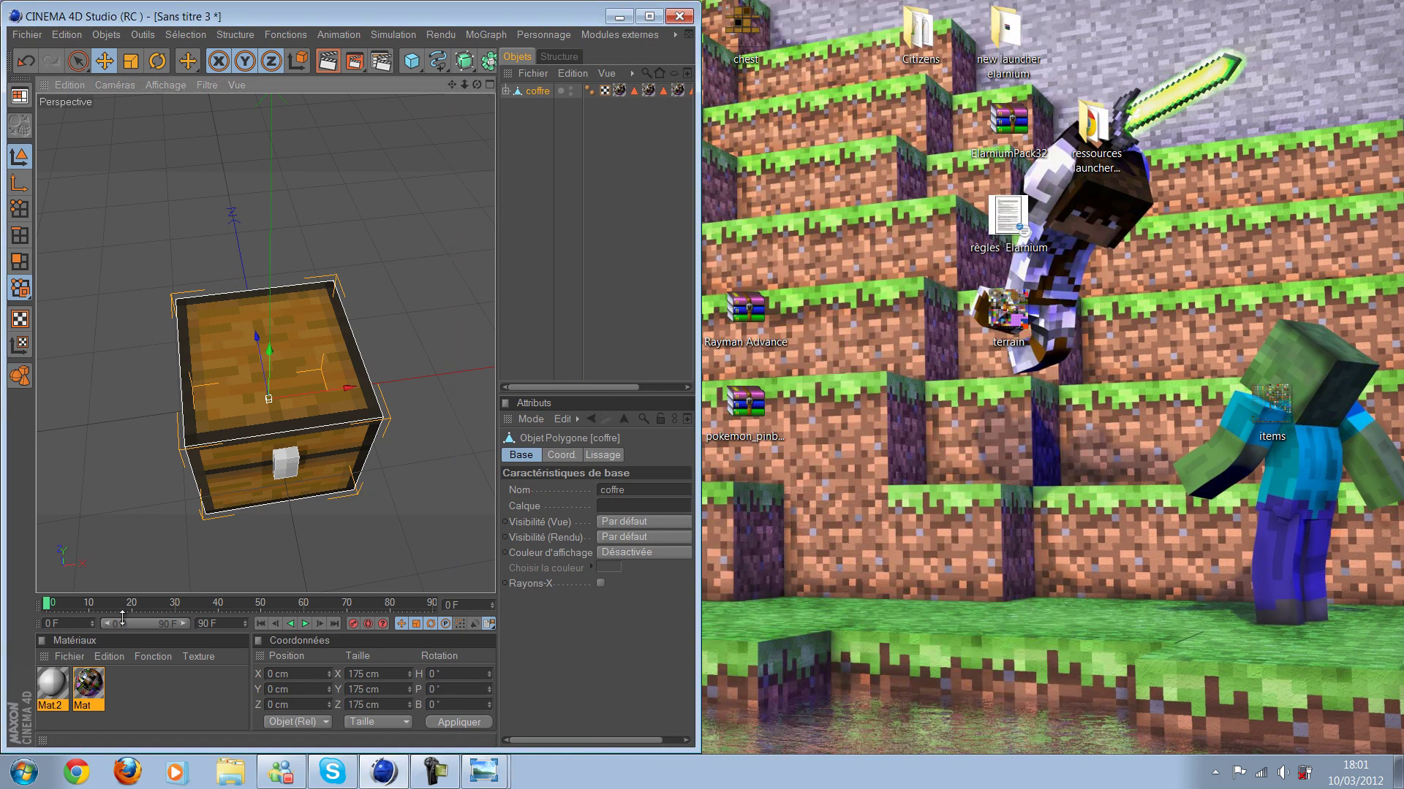
double_click(121, 695)
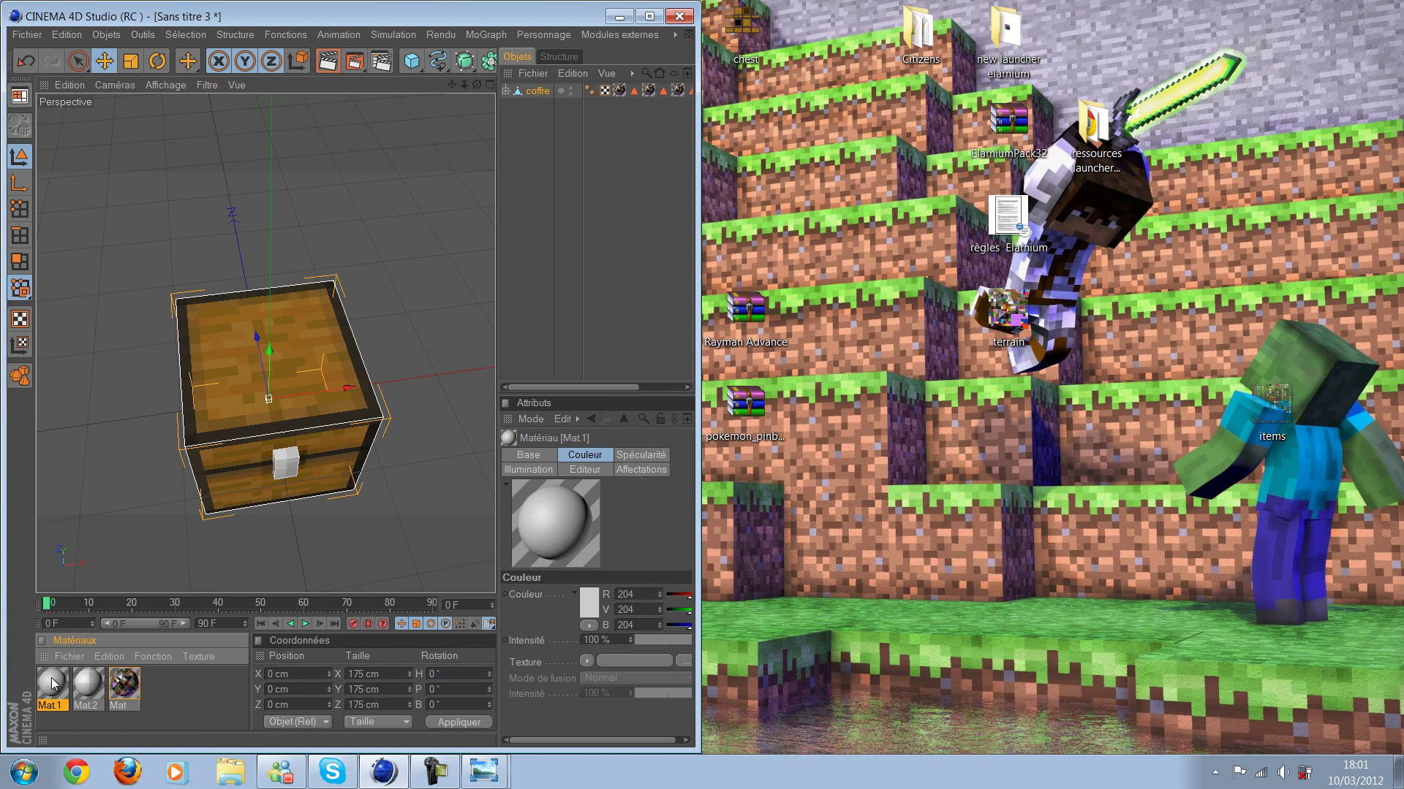
double_click(52, 683)
left_click(316, 409)
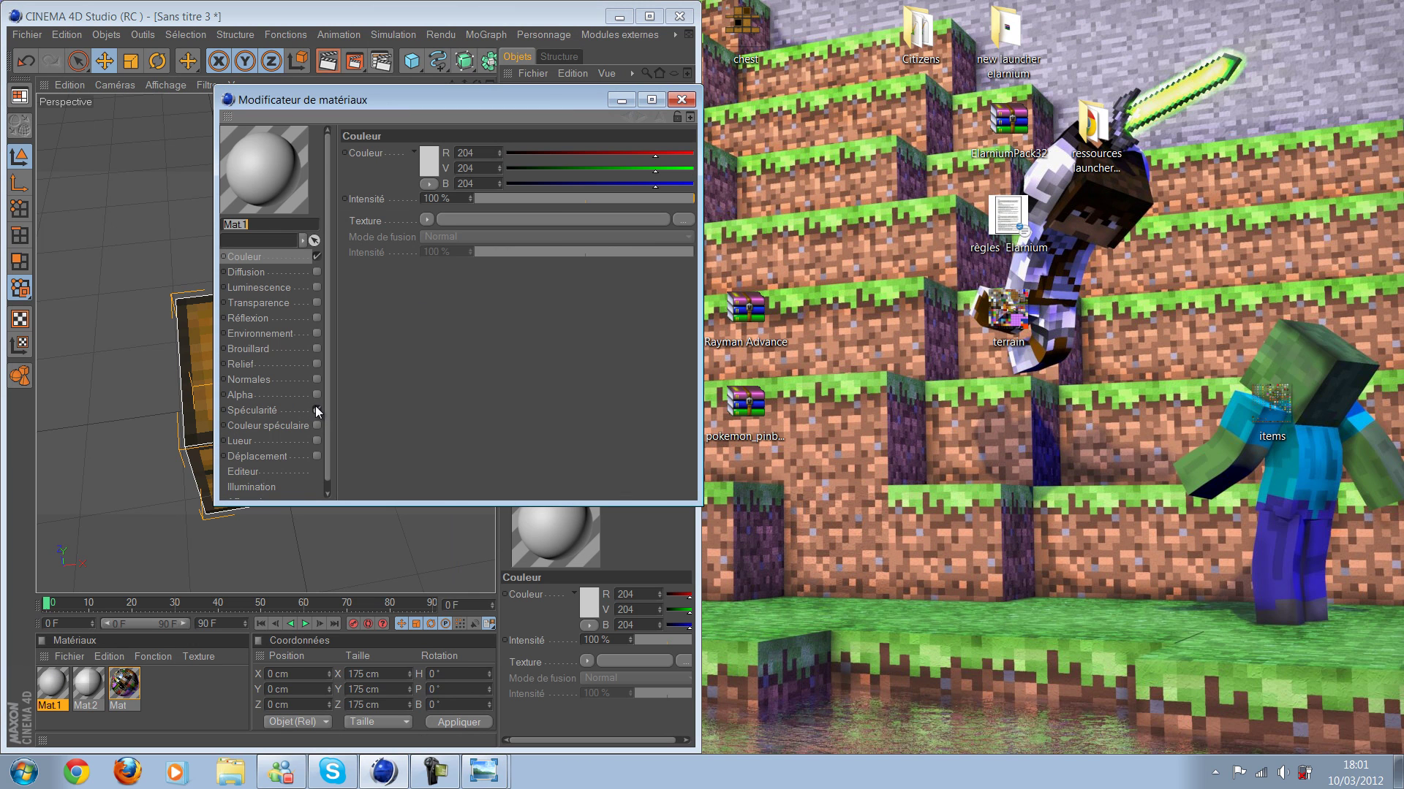
Step: Load chest.png from Bureau as Mat.1's colour texture
left_click(427, 220)
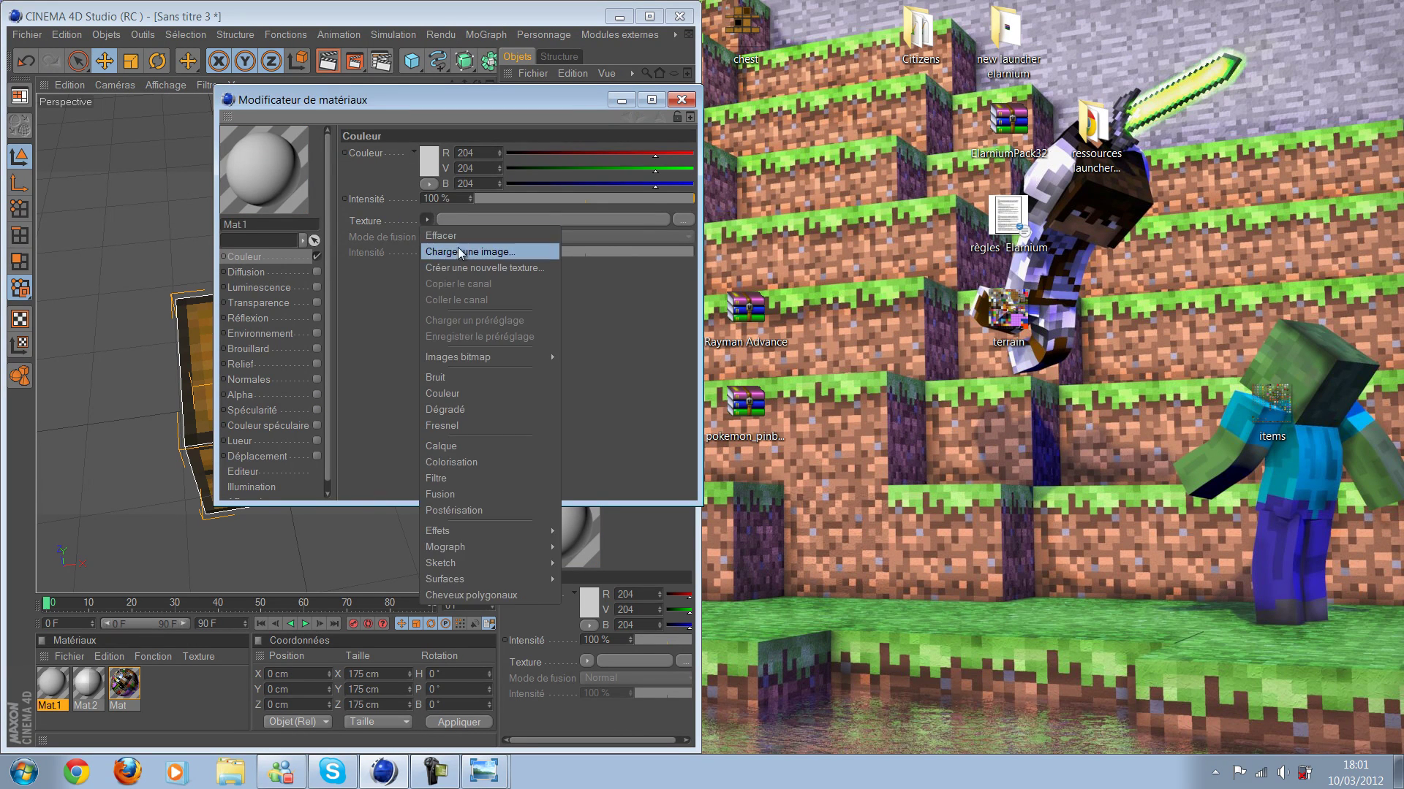
left_click(457, 247)
left_click(288, 238)
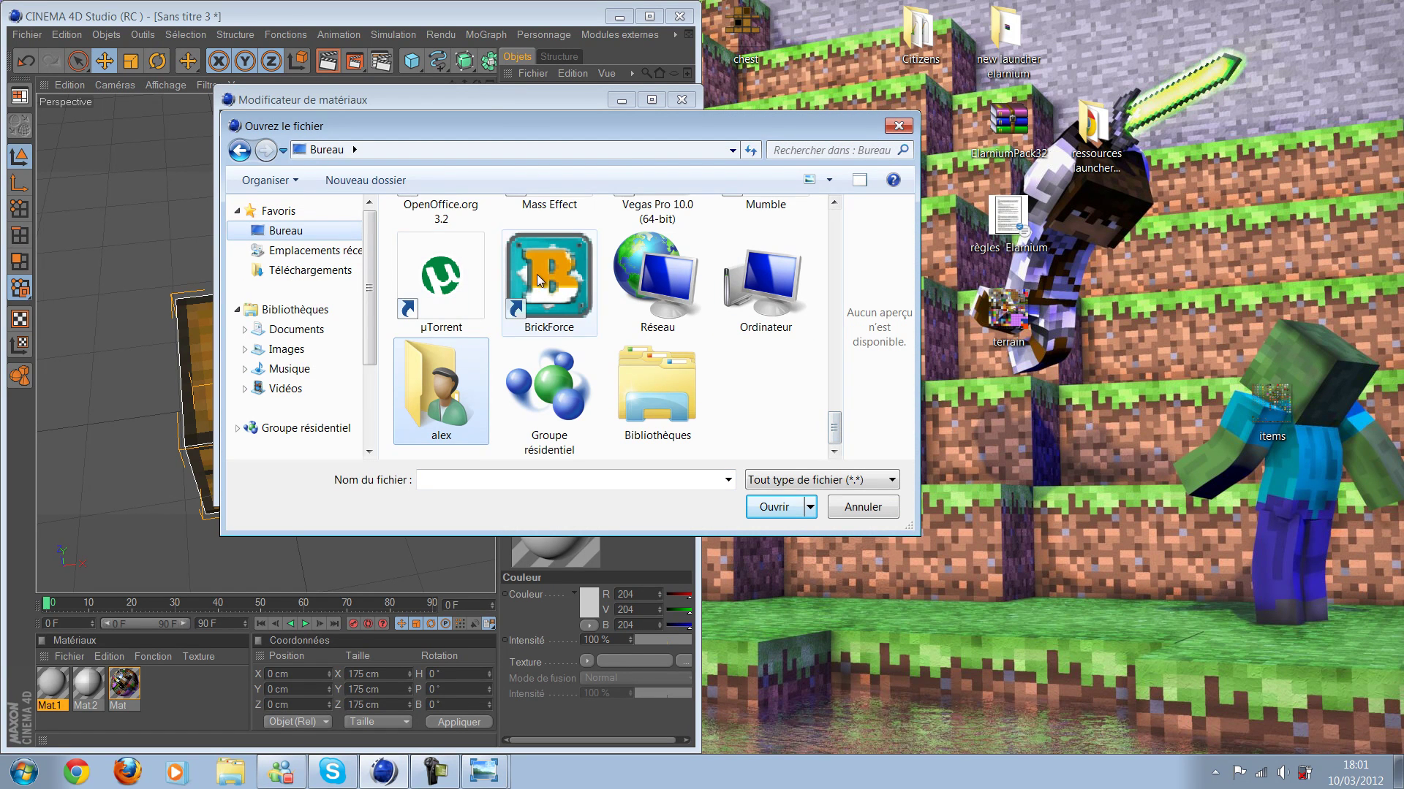
left_click_drag(836, 419, 855, 275)
double_click(657, 399)
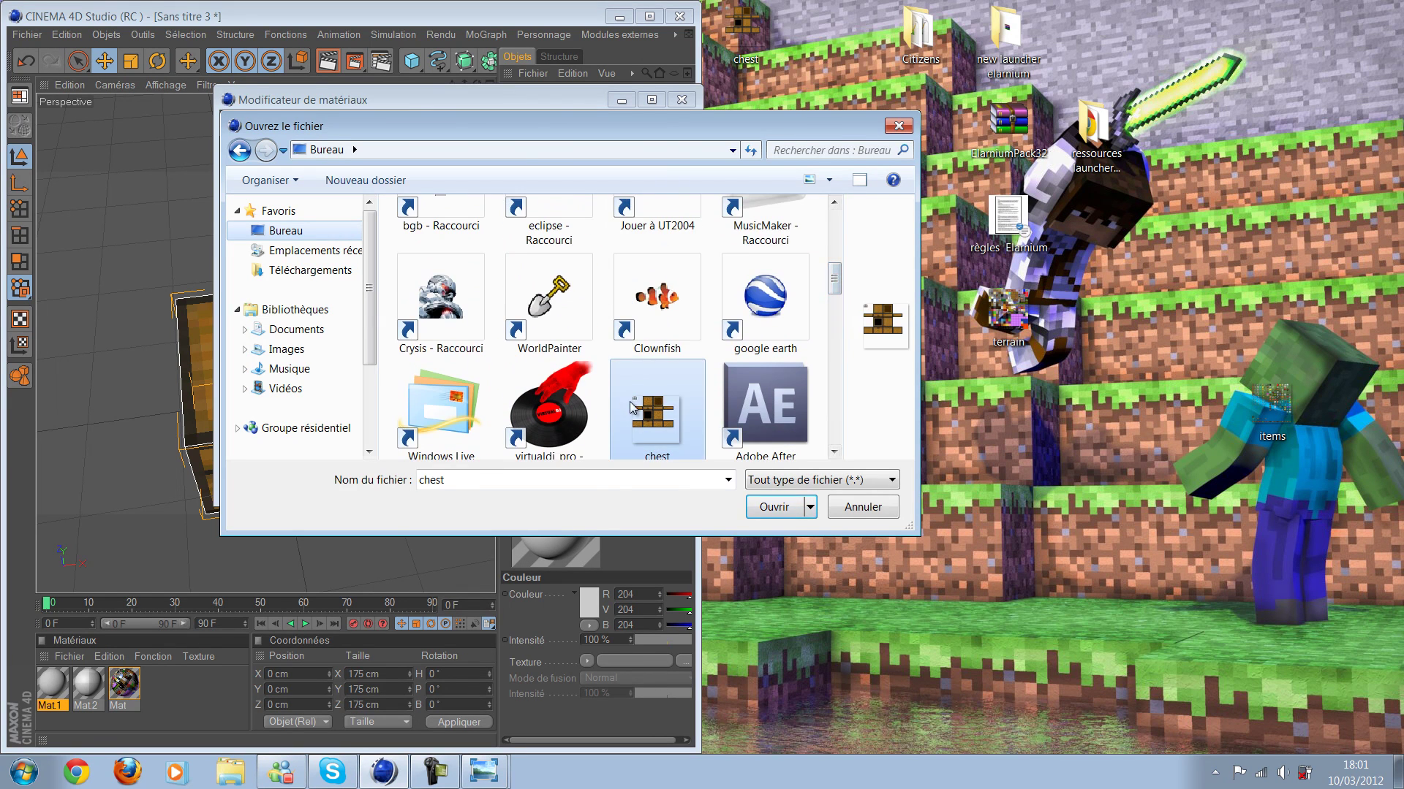
left_click(745, 443)
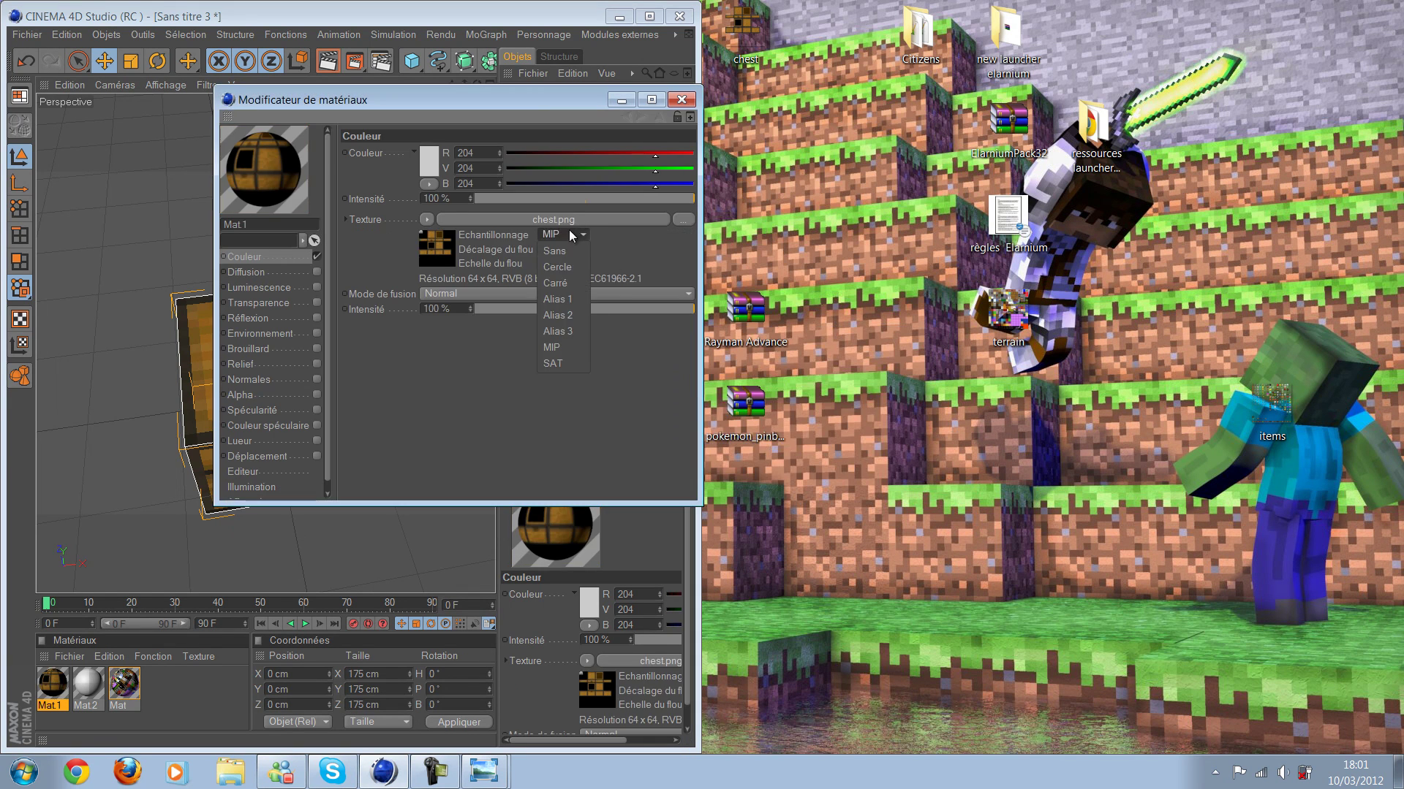
left_click(678, 99)
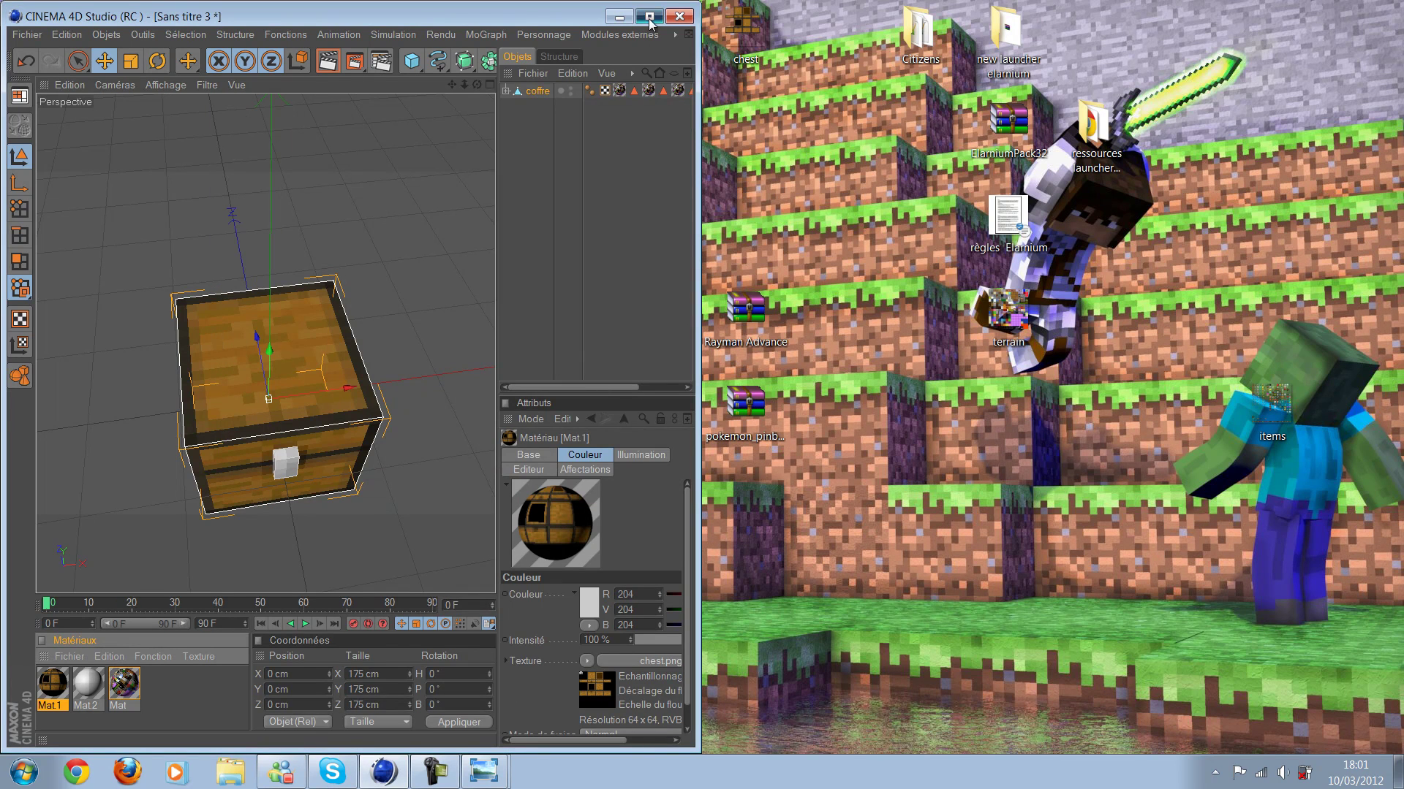
left_click(649, 16)
Step: Add a 200 cm cube and move it left along X to -380 cm
scroll(724, 439, "down", 3)
scroll(724, 438, "down", 2)
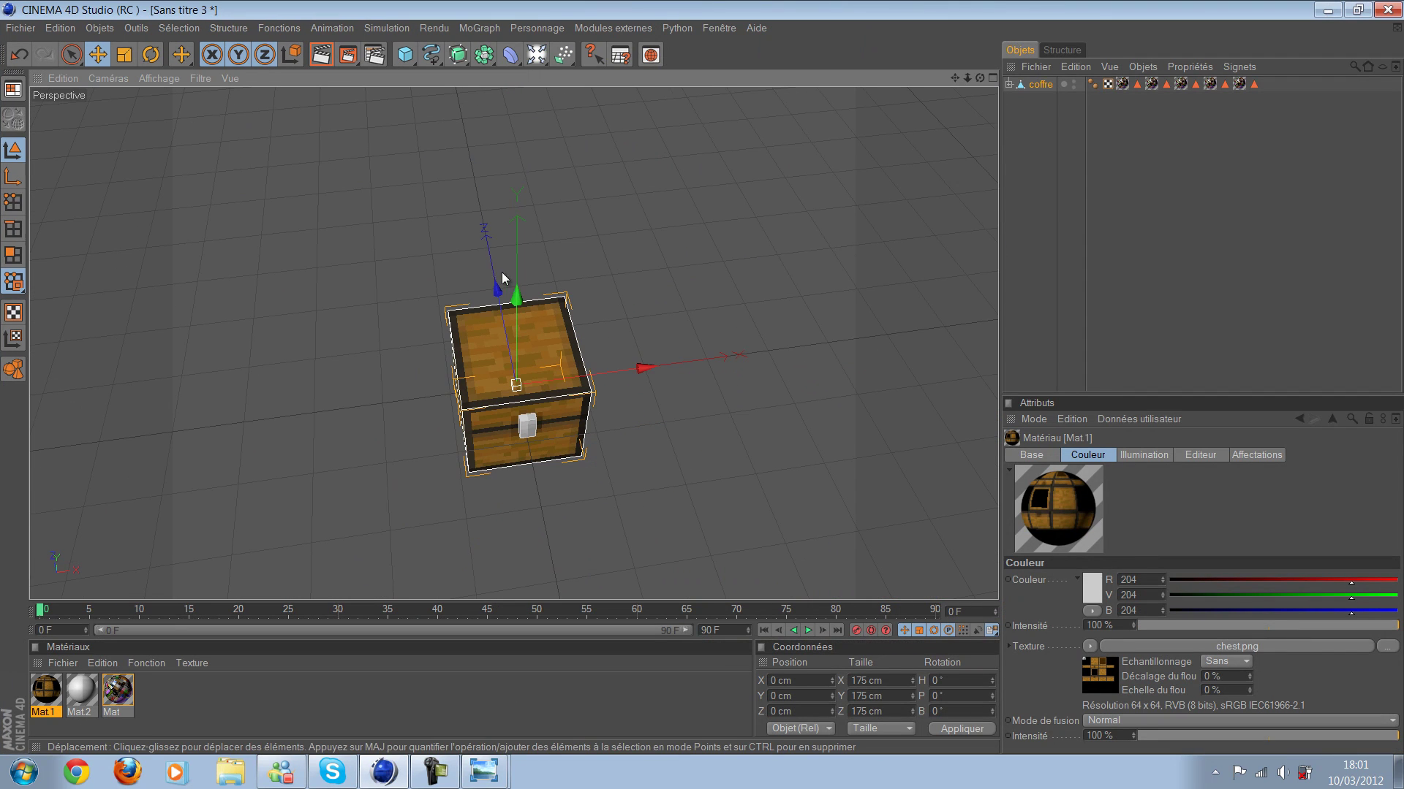
left_click(405, 55)
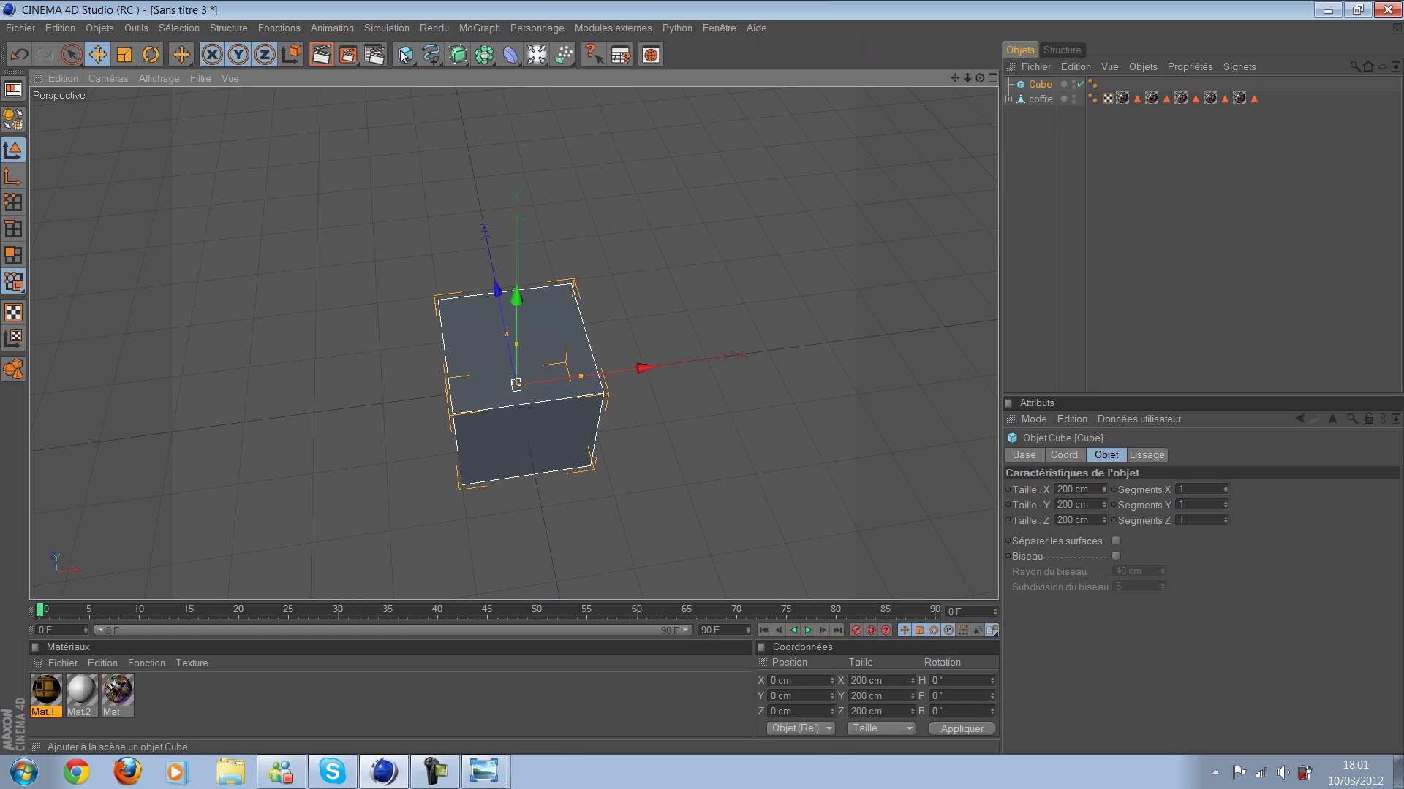
left_click_drag(608, 408, 702, 376, "alt")
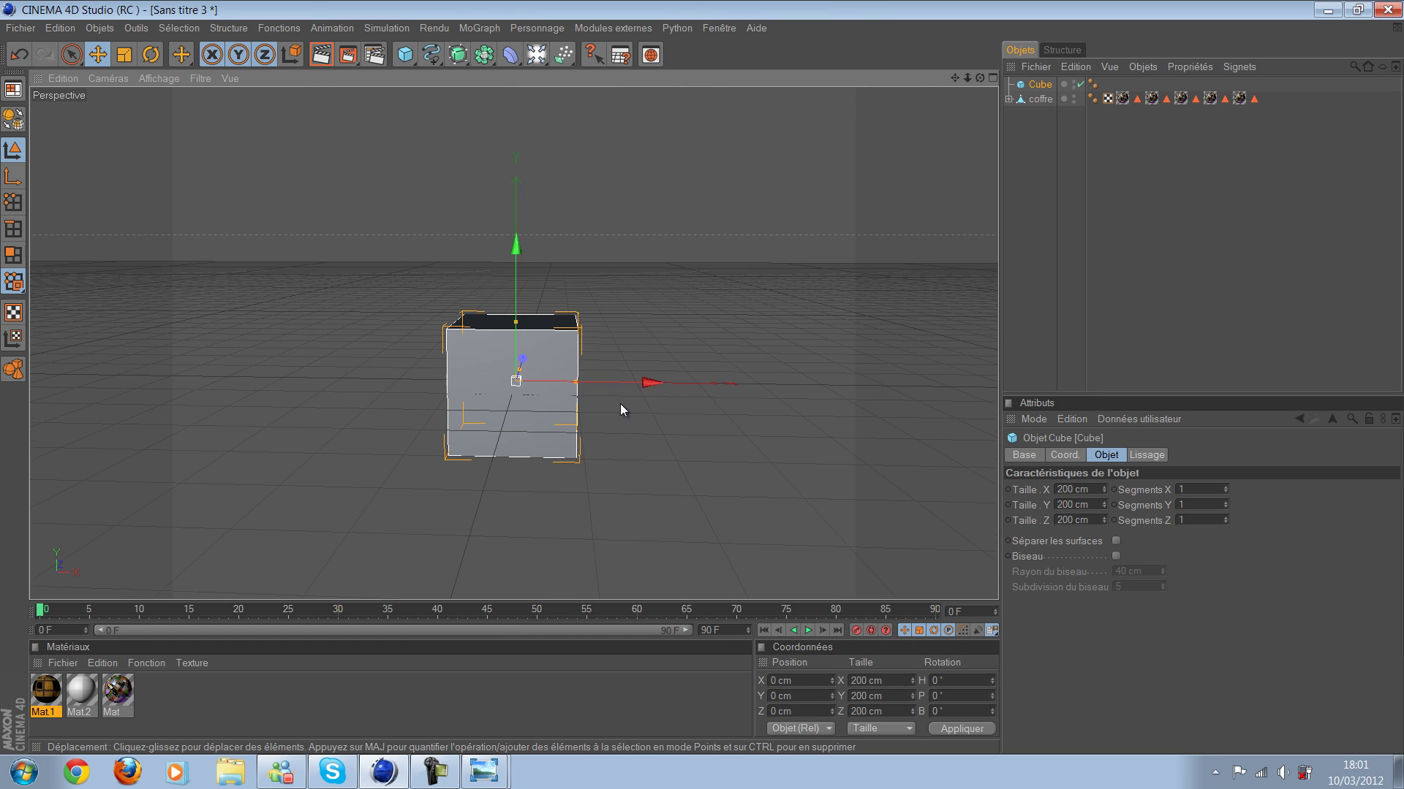
left_click(639, 376)
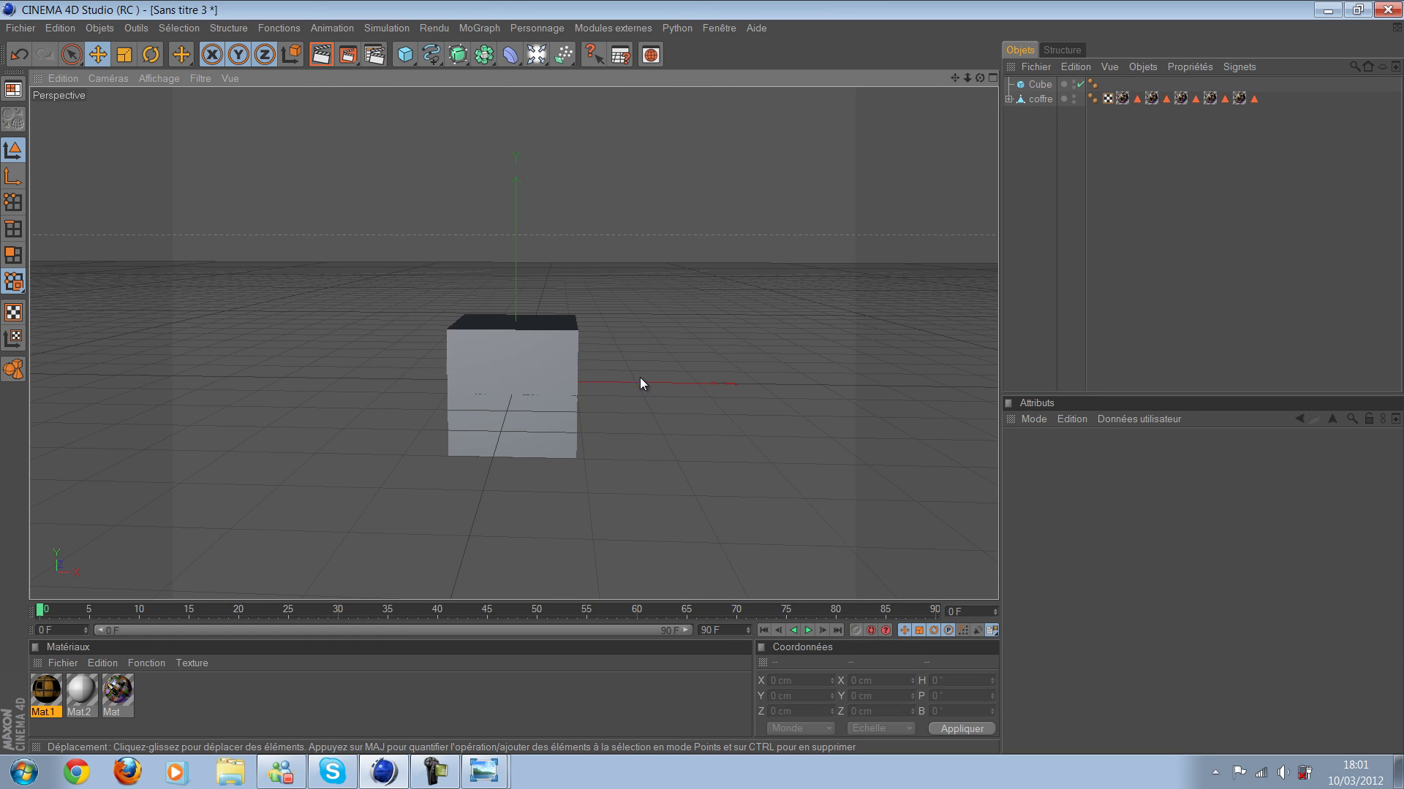
left_click(551, 368)
left_click_drag(643, 383, 458, 383)
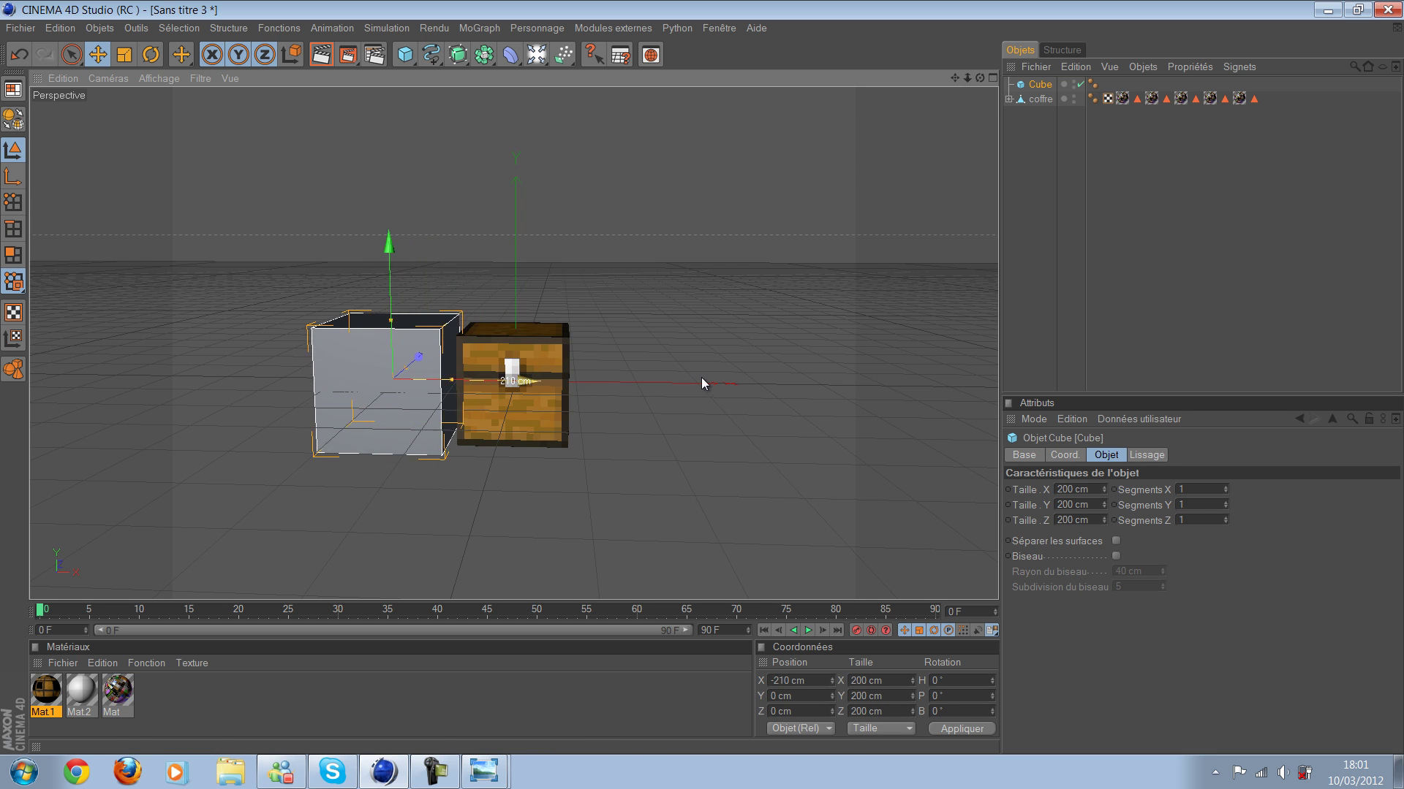
left_click_drag(607, 405, 702, 378, "alt")
mouse_move(612, 406)
left_mouse_down("alt")
mouse_move(628, 361)
mouse_move(573, 360)
left_mouse_up("alt")
mouse_move(700, 377)
left_mouse_down()
mouse_move(625, 380)
mouse_move(708, 376)
mouse_move(622, 361)
mouse_move(702, 377)
left_mouse_up()
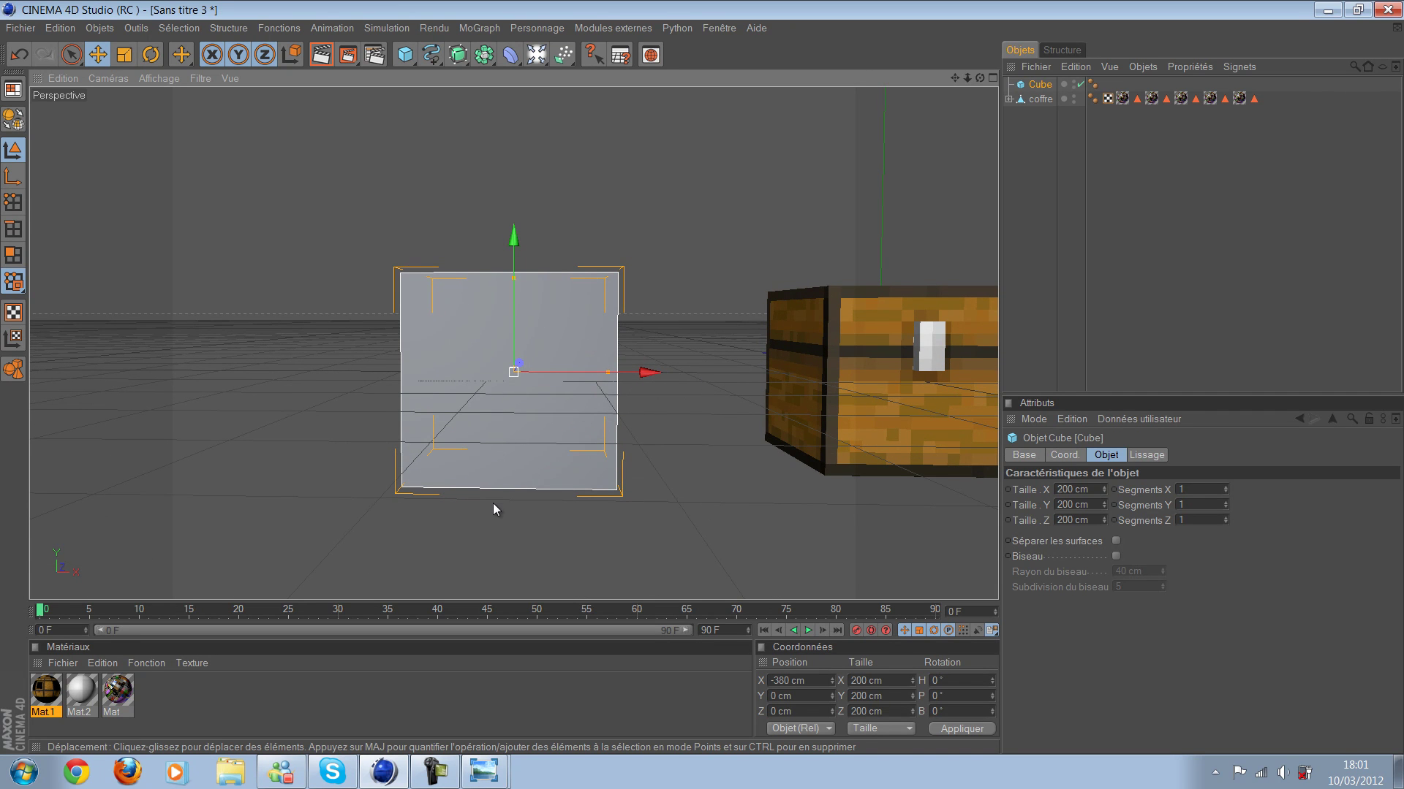
Step: Enable Mat.1's Alpha channel with chest.png as its texture and Sans sampling
double_click(46, 694)
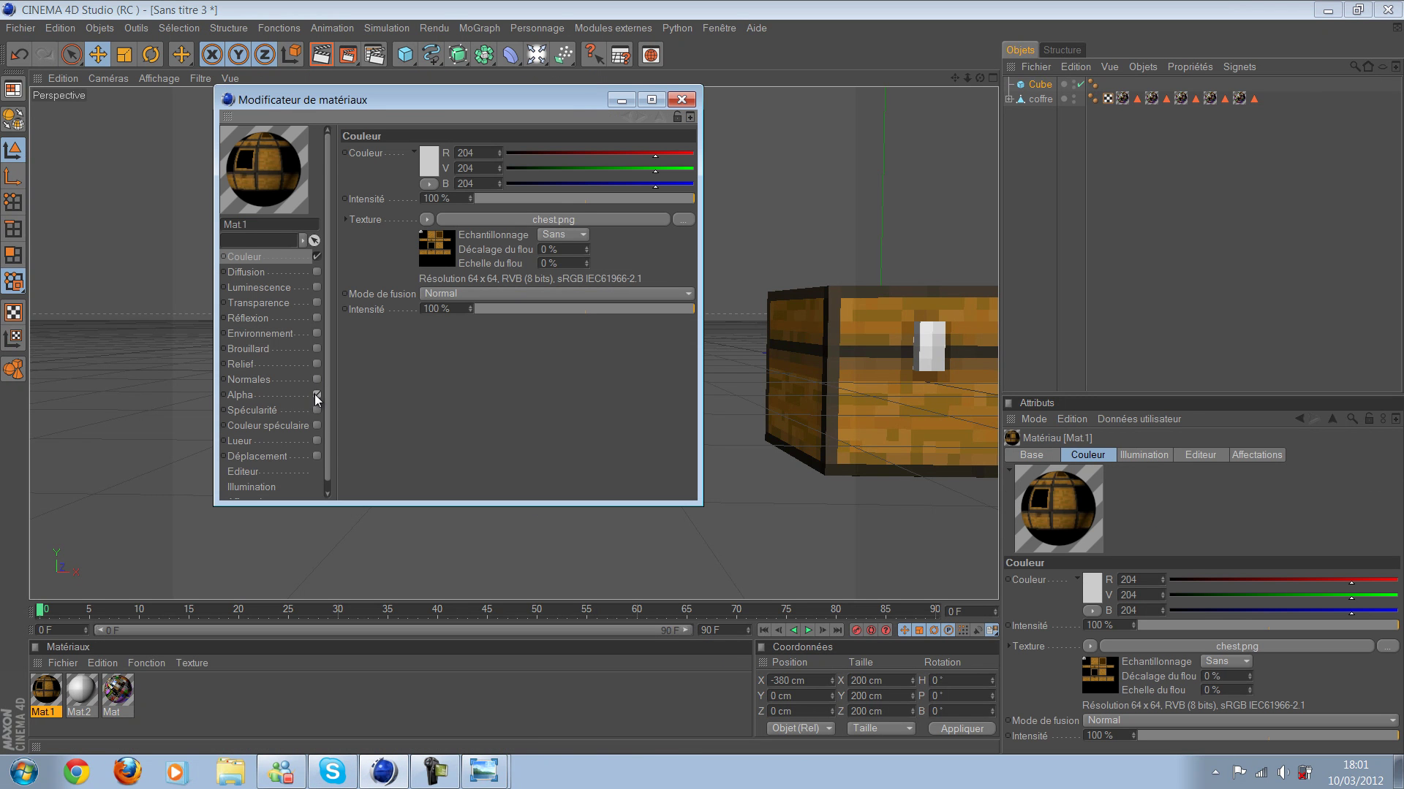
left_click(316, 394)
left_click(440, 253)
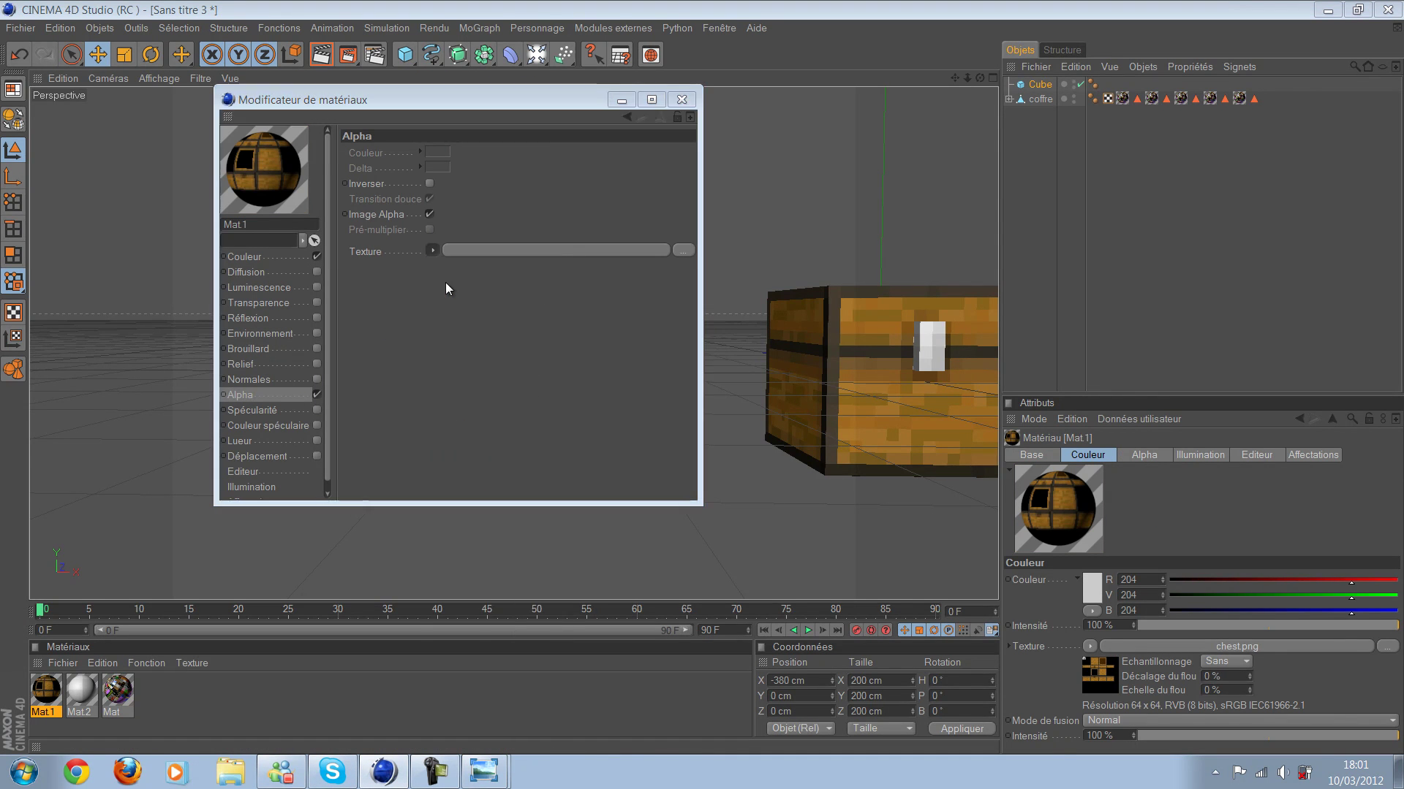
left_click_drag(833, 228, 833, 299)
double_click(615, 285)
left_click(770, 448)
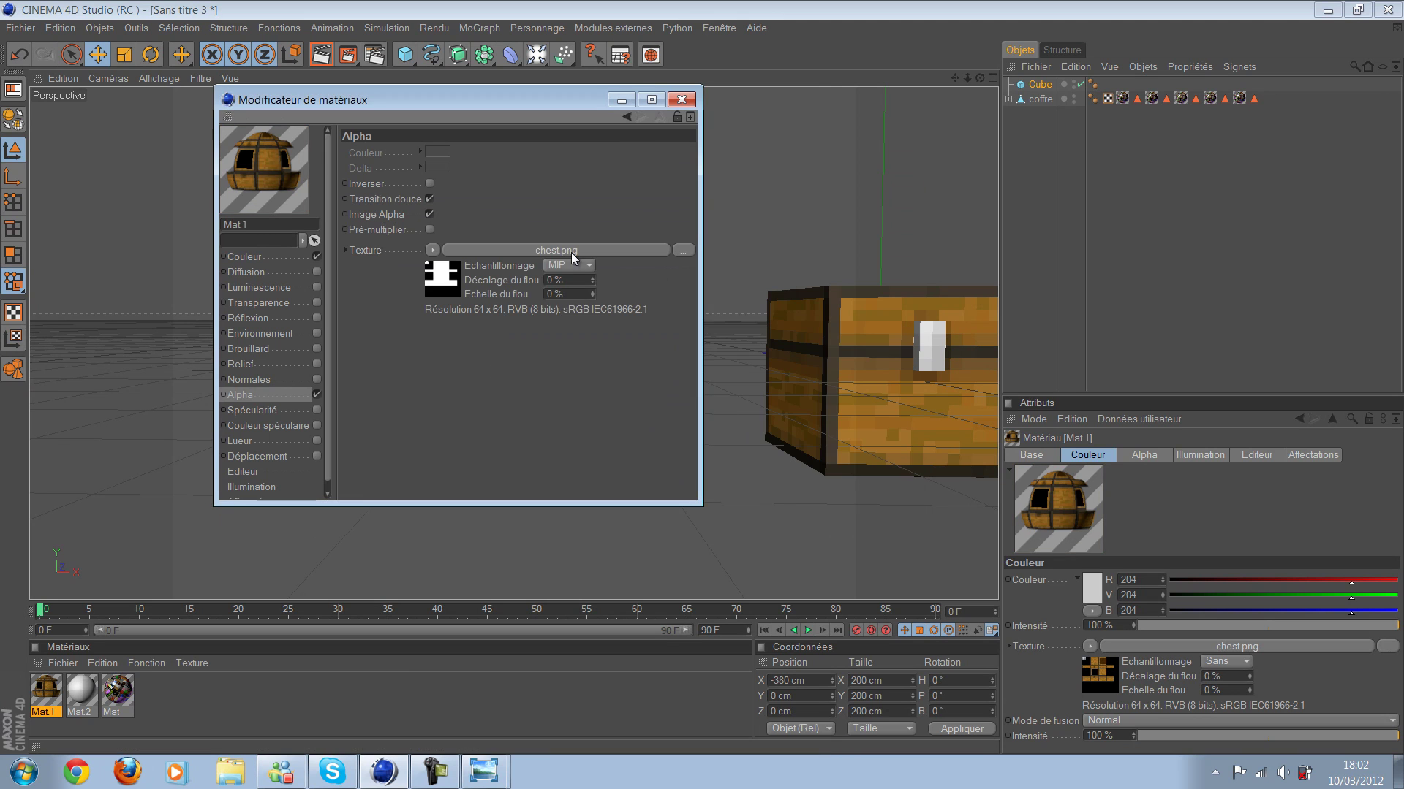
left_click(569, 266)
left_click(569, 280)
left_click(256, 260)
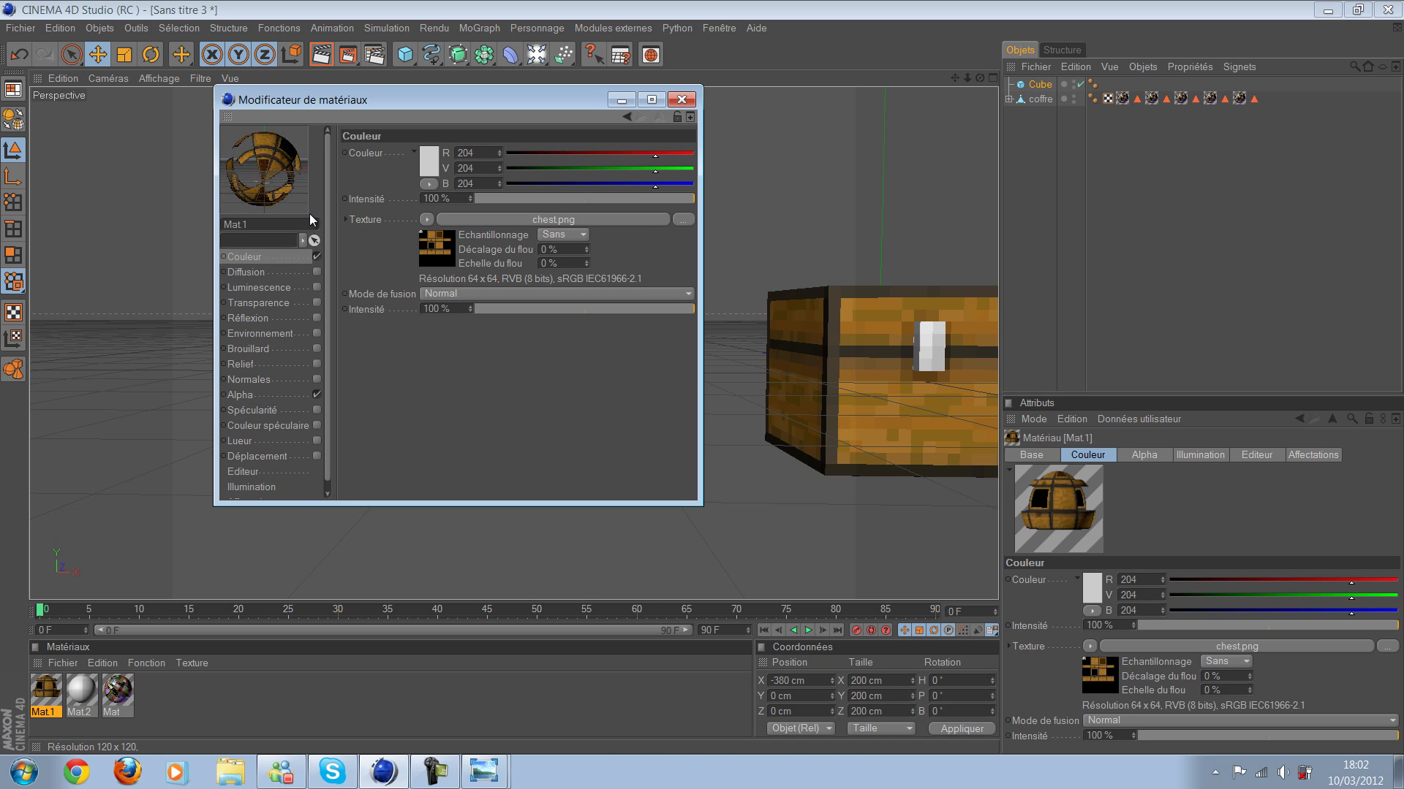
Step: Switch Mat.1's preview from cube to plane, then close the Material Editor
right_click(285, 177)
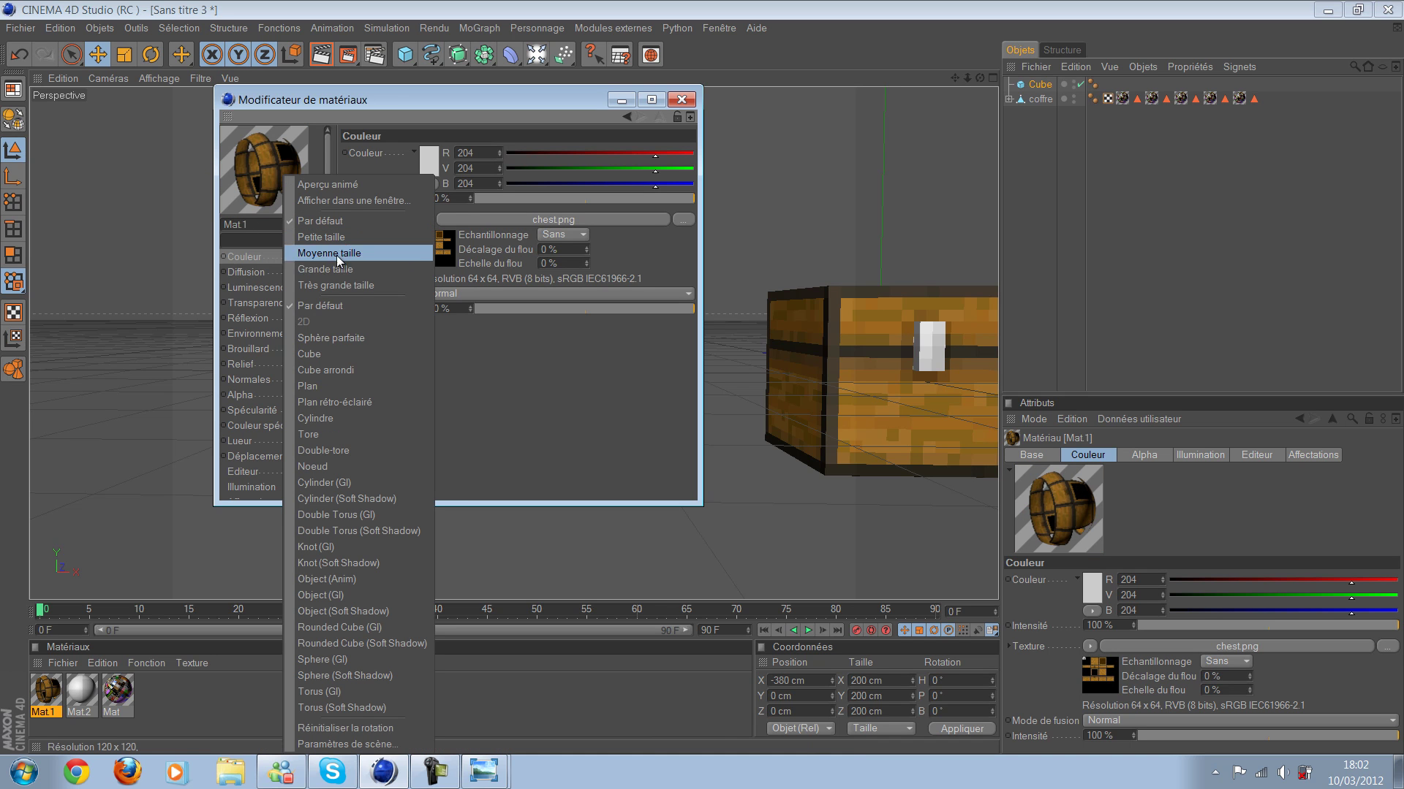
left_click(326, 353)
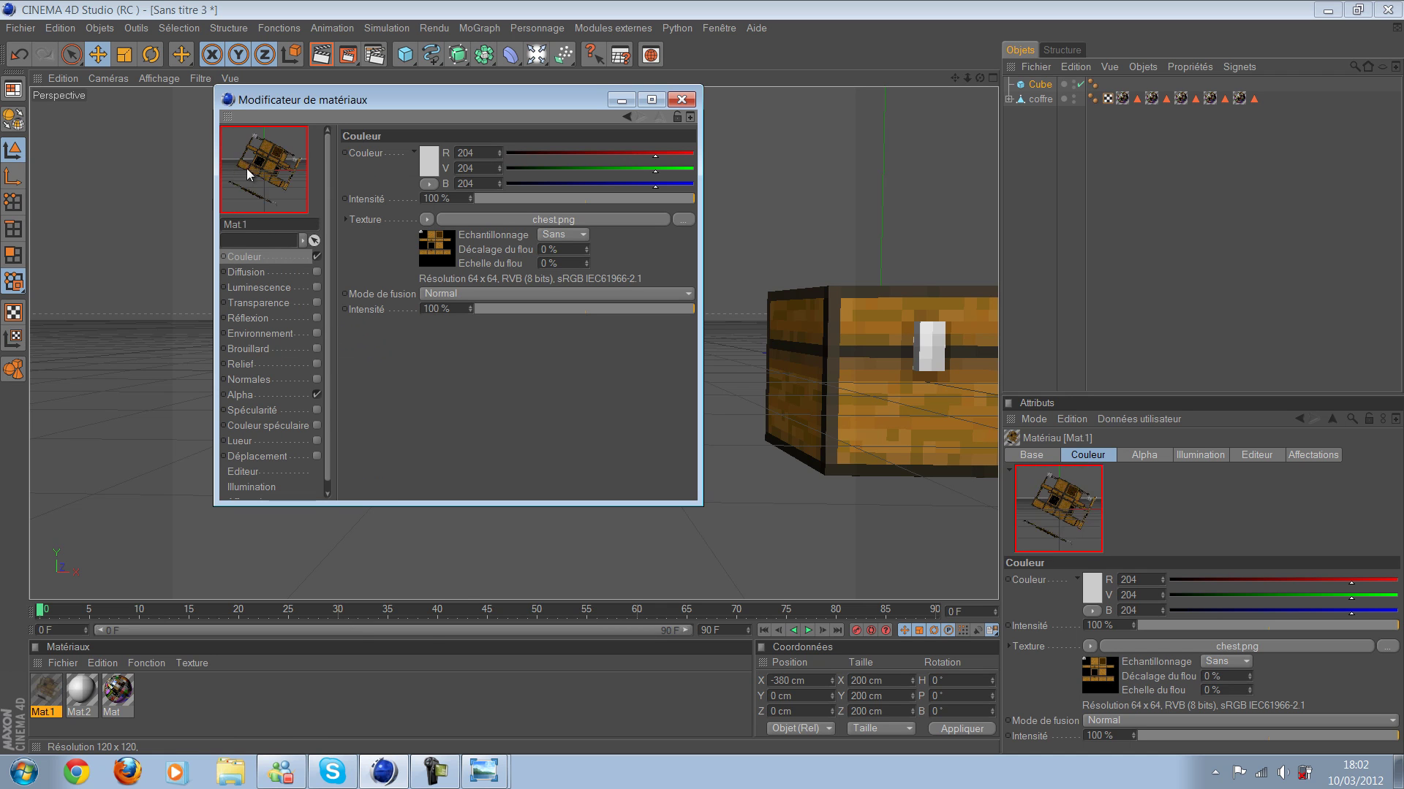
right_click(279, 178)
left_click(325, 386)
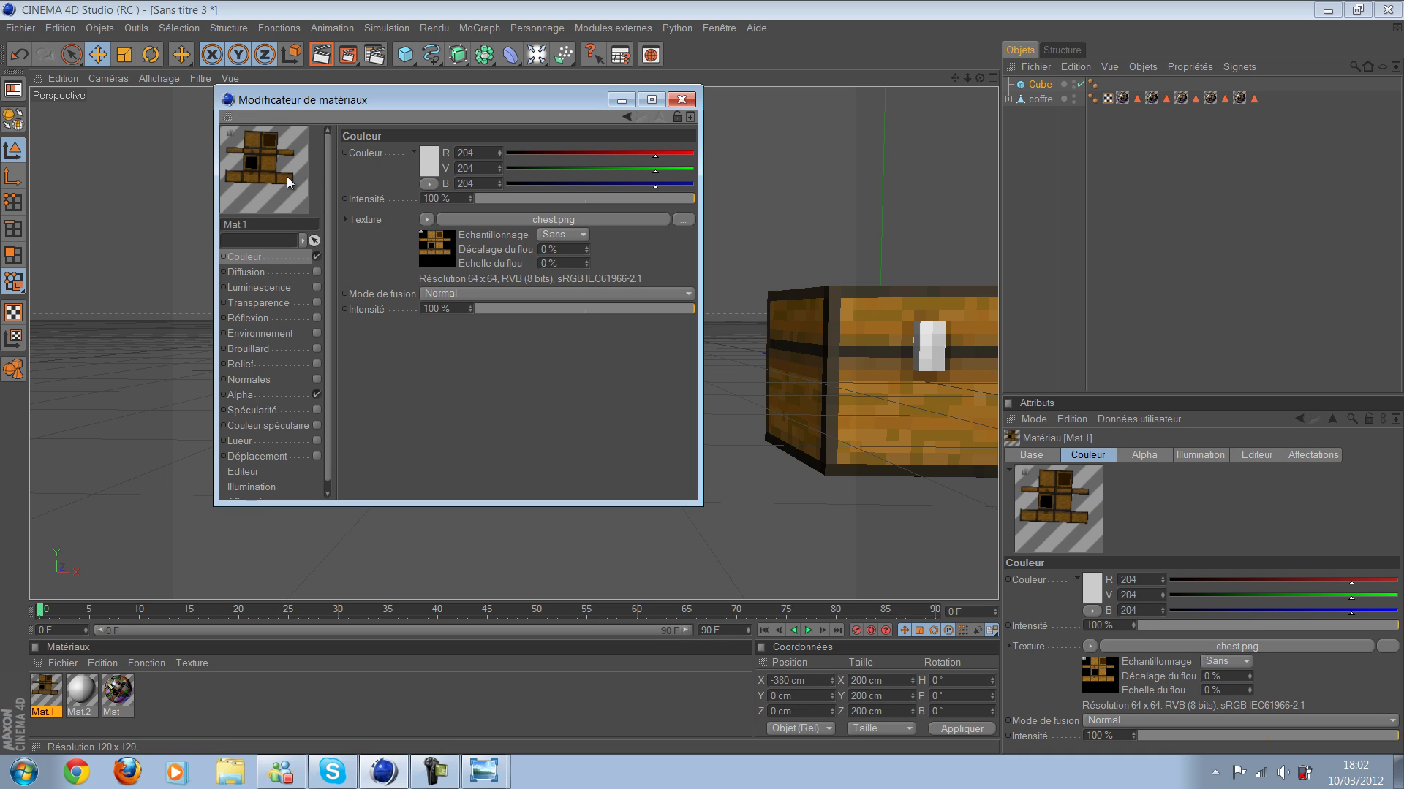
left_click(681, 99)
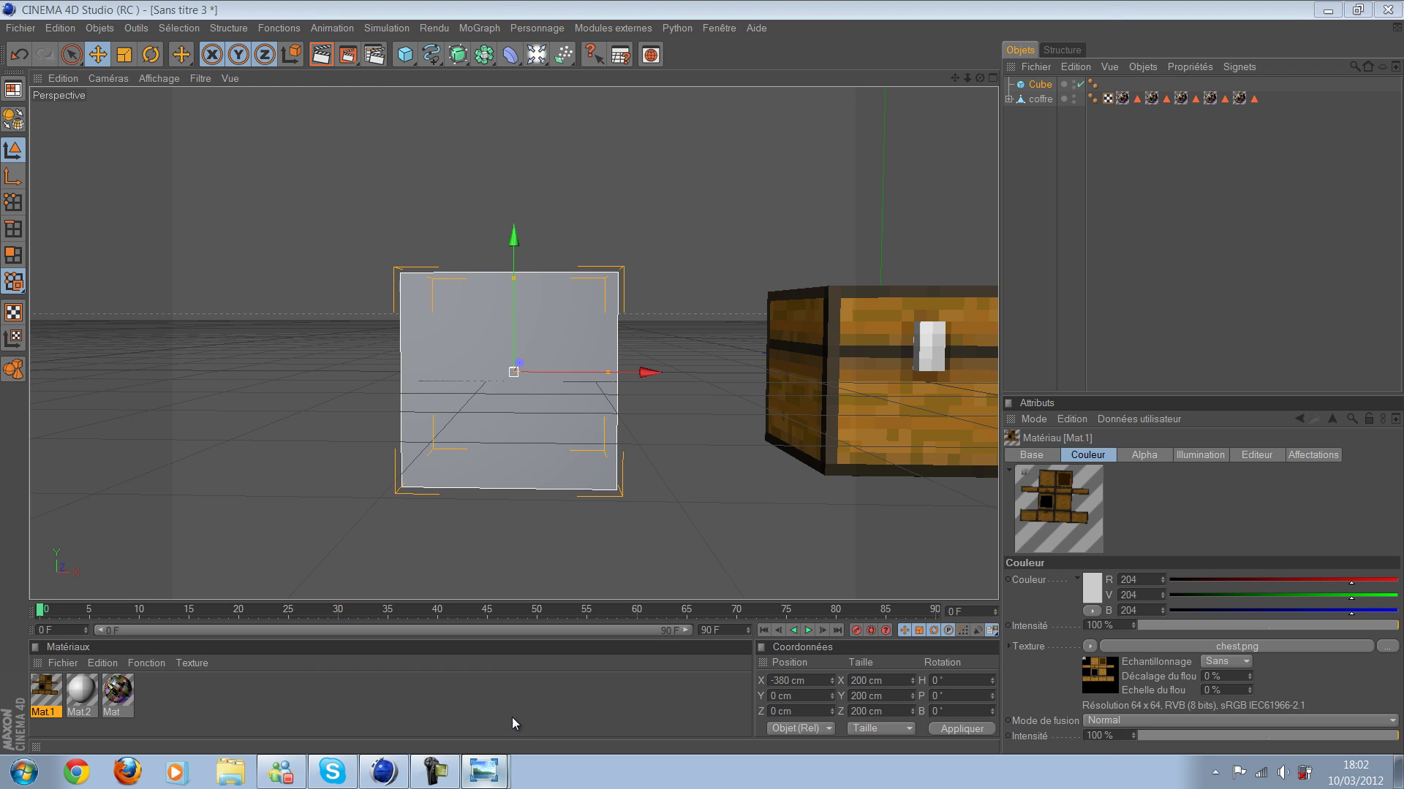
left_click(497, 771)
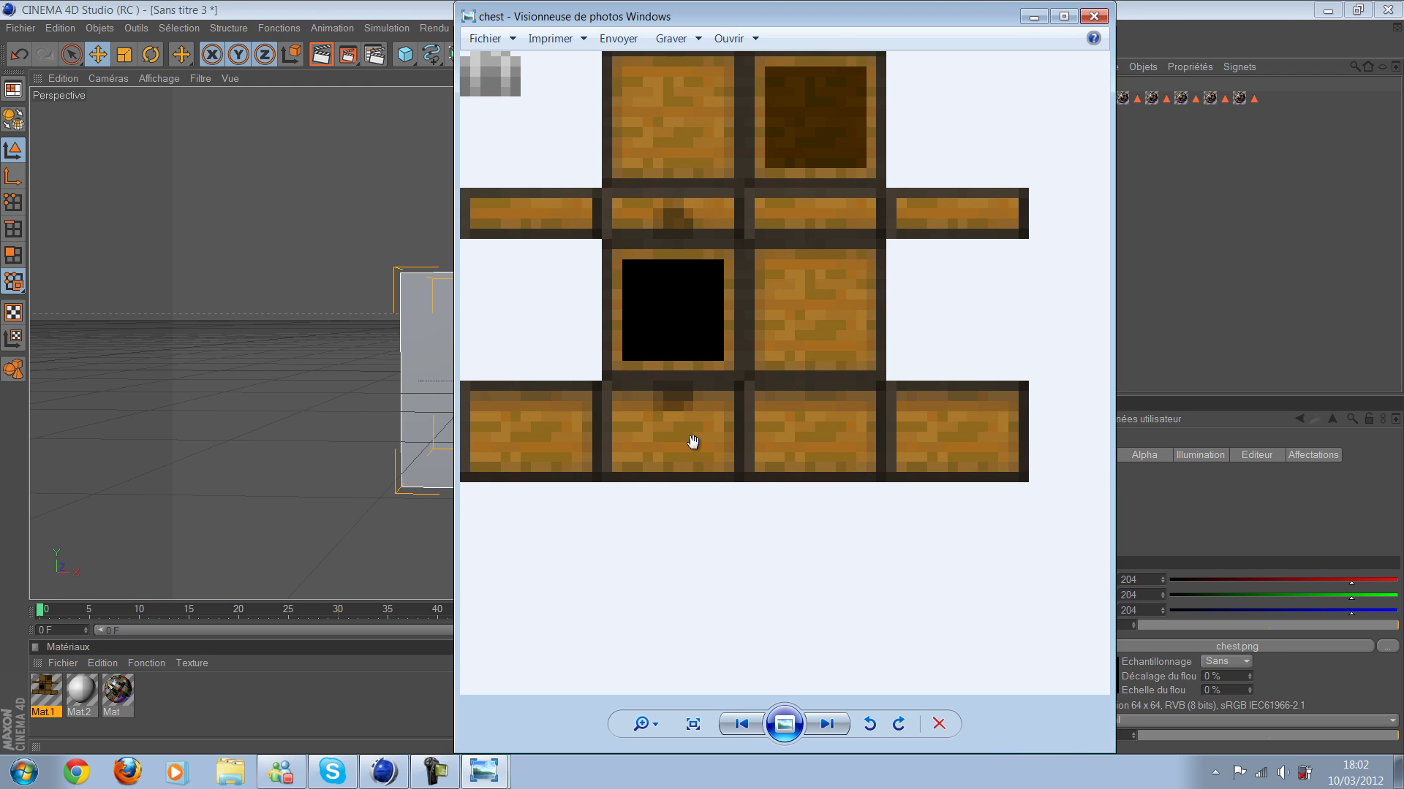
scroll(718, 319, "down", 2)
scroll(736, 293, "up", 2)
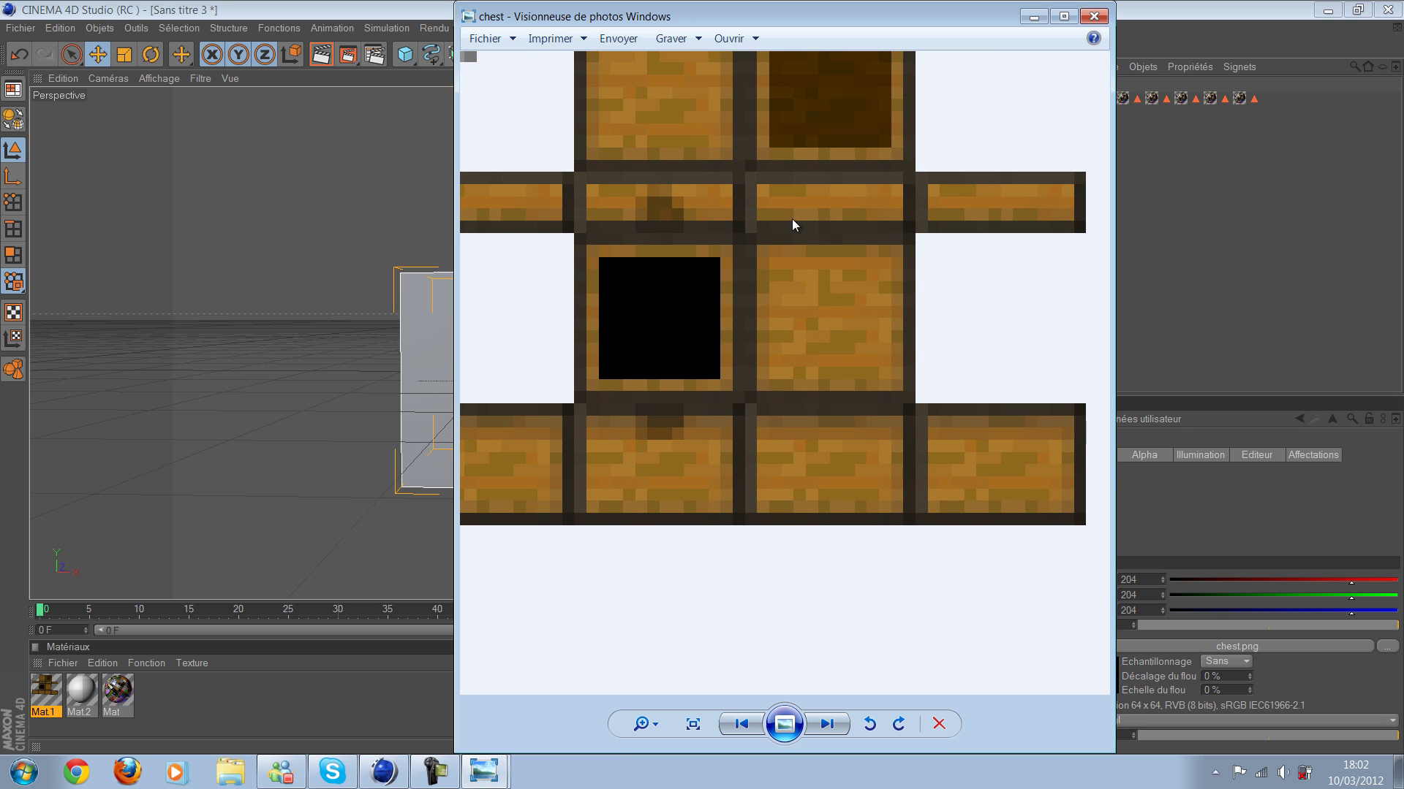
scroll(793, 219, "down", 2)
scroll(804, 363, "up", 2)
left_click_drag(893, 300, 820, 287)
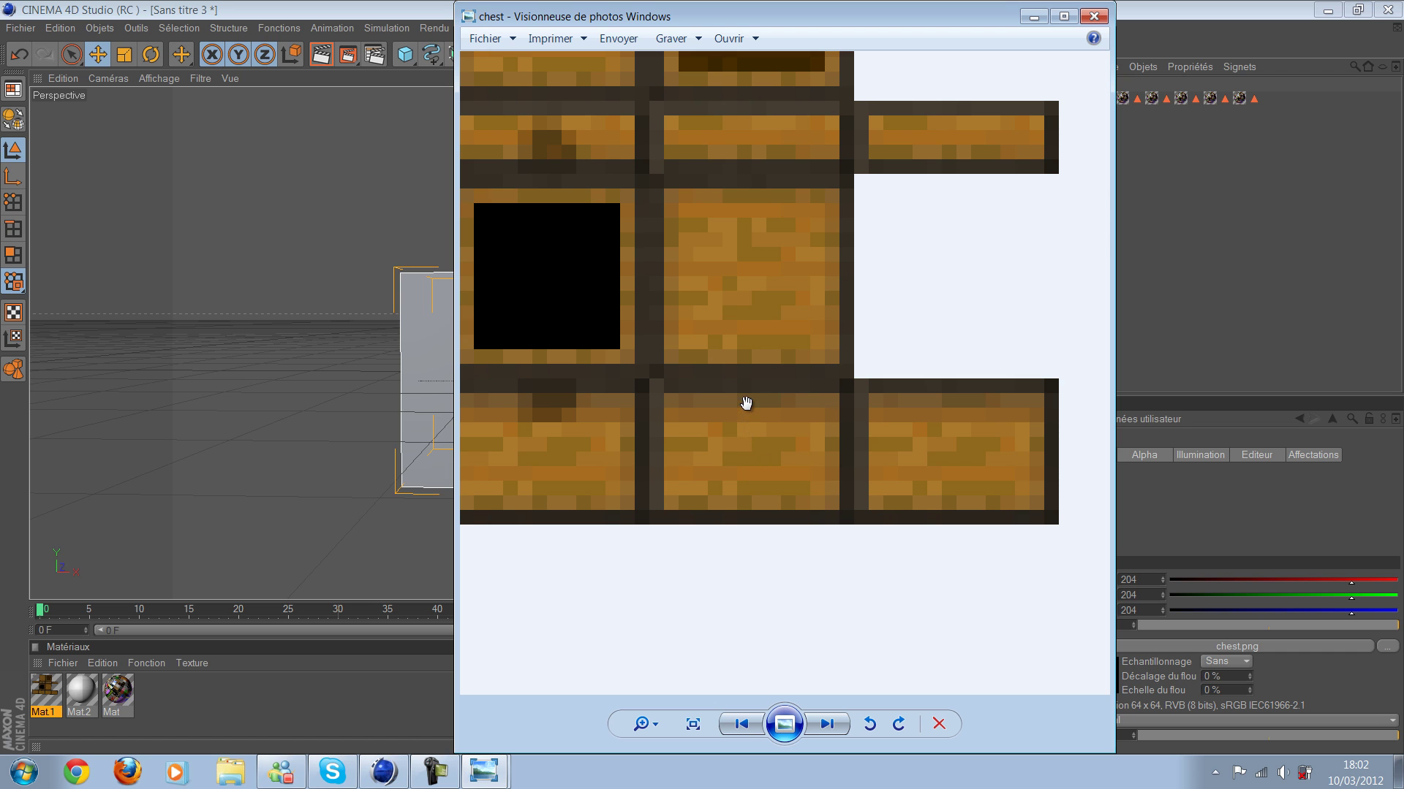
left_click(1093, 17)
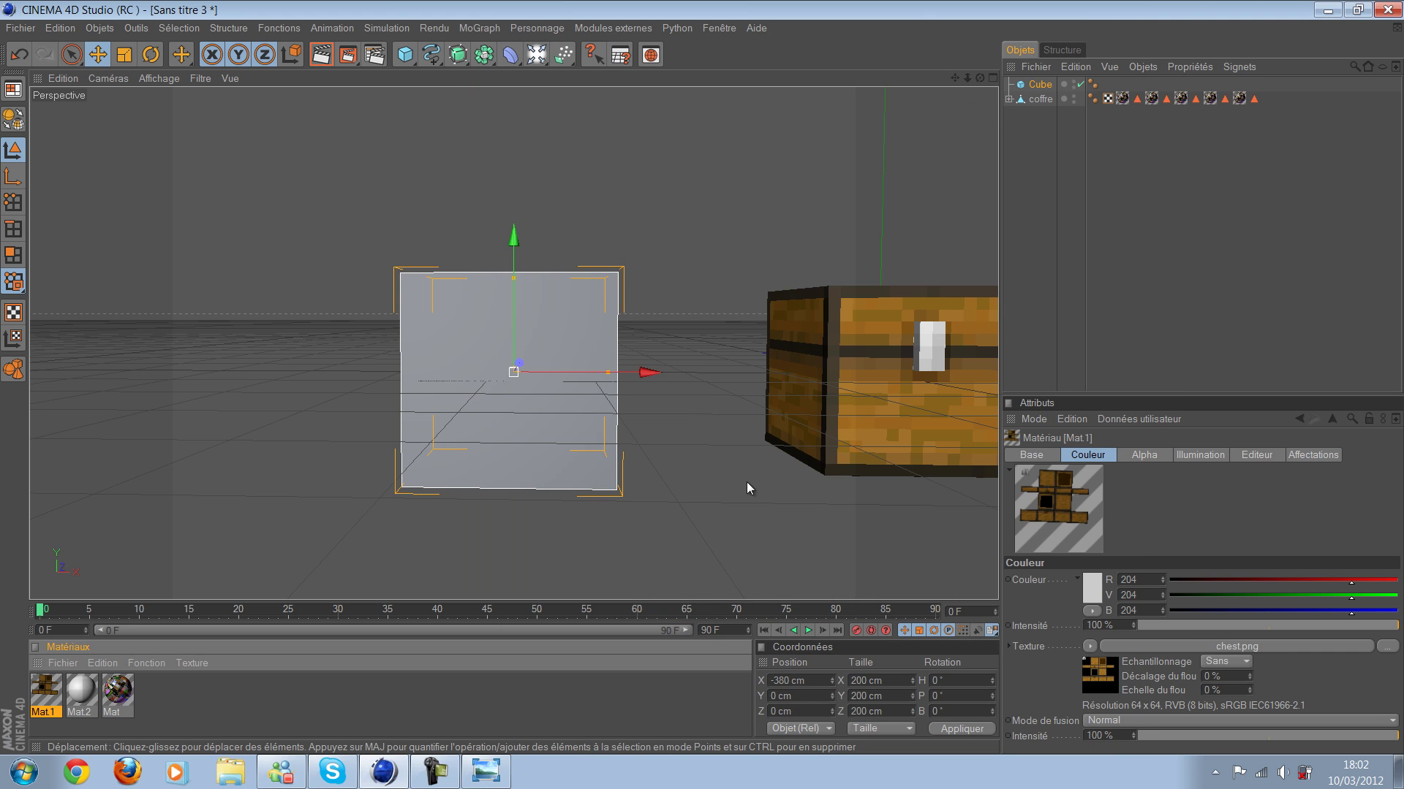
Step: Enter 10*12,5 in the cube's Taille Y so it becomes 125 cm tall
left_click(1205, 302)
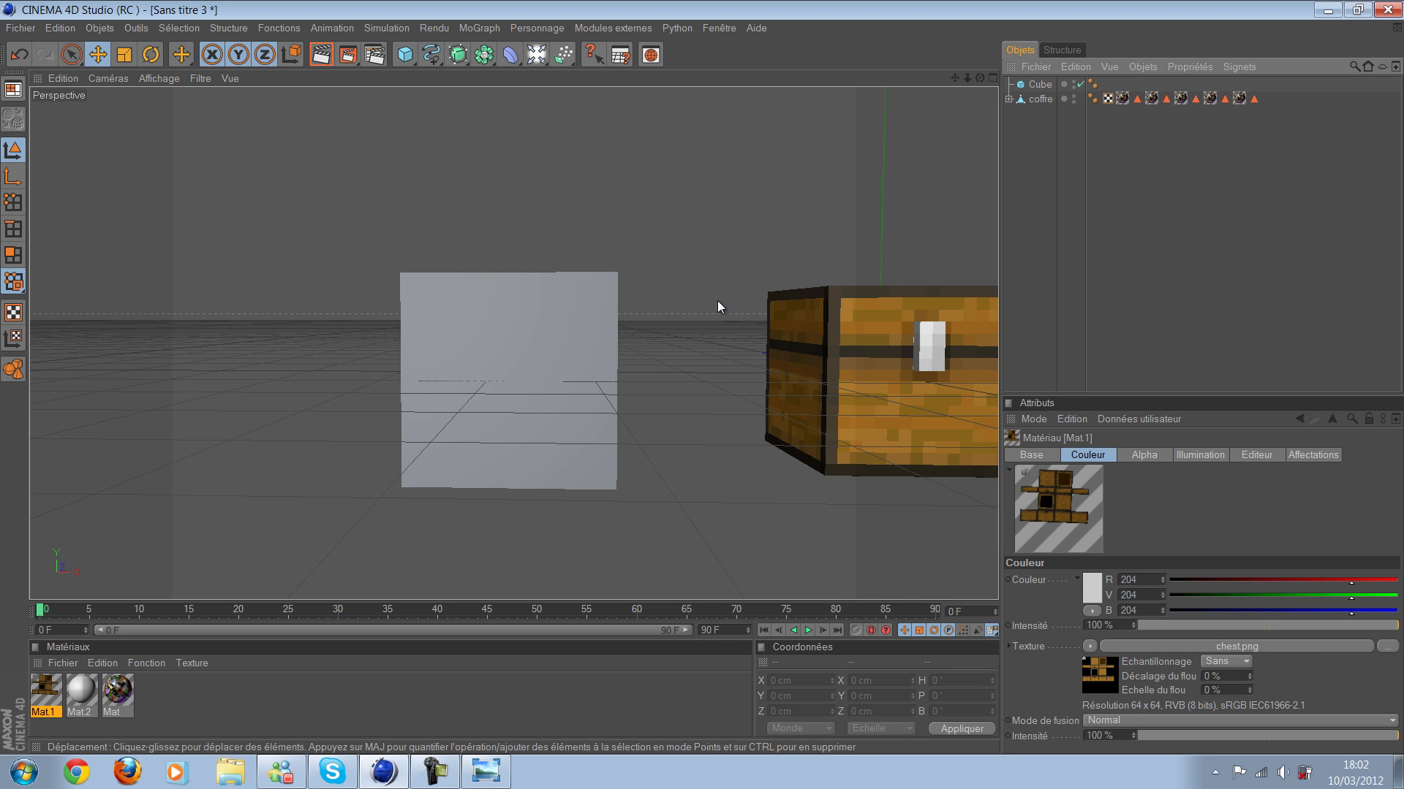
left_click(576, 385)
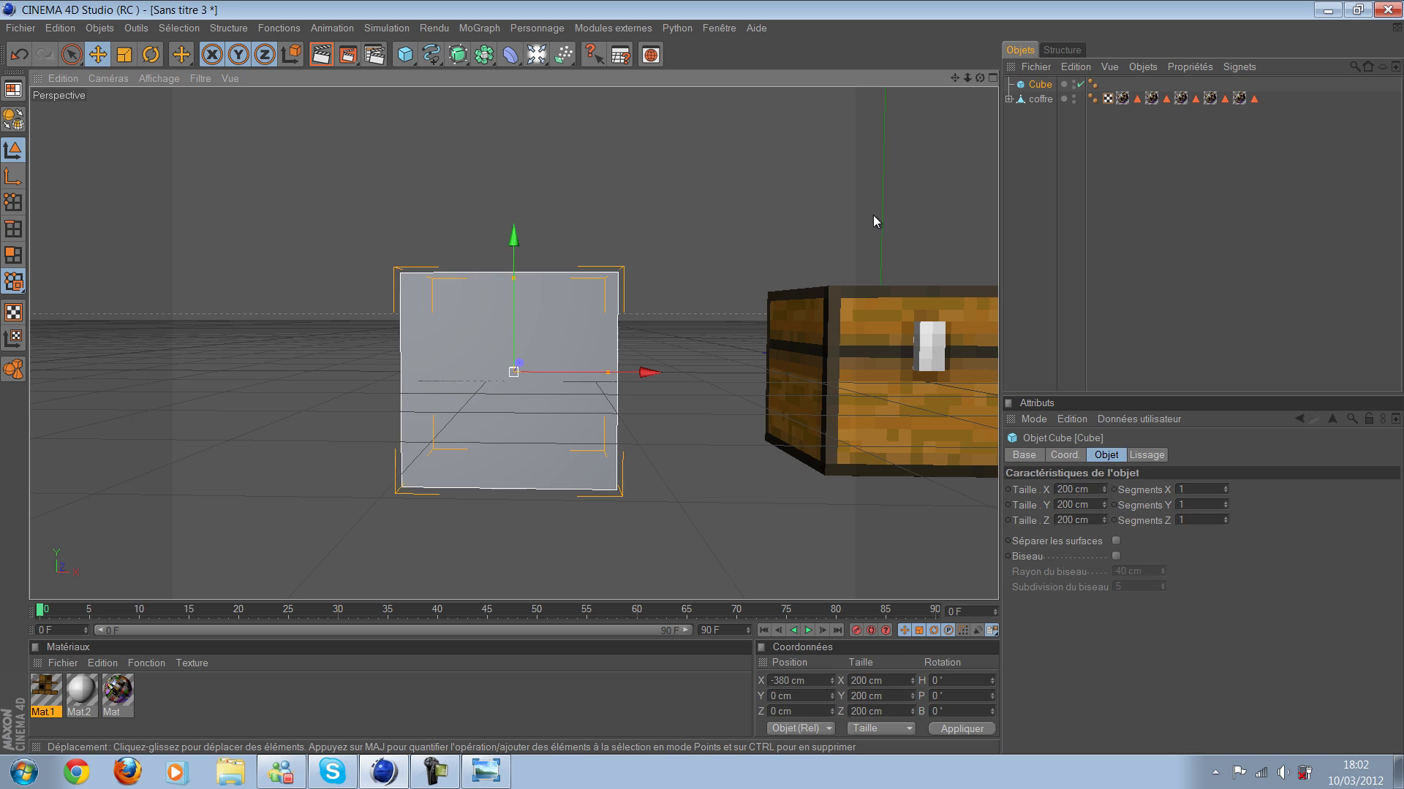
left_click(1092, 505)
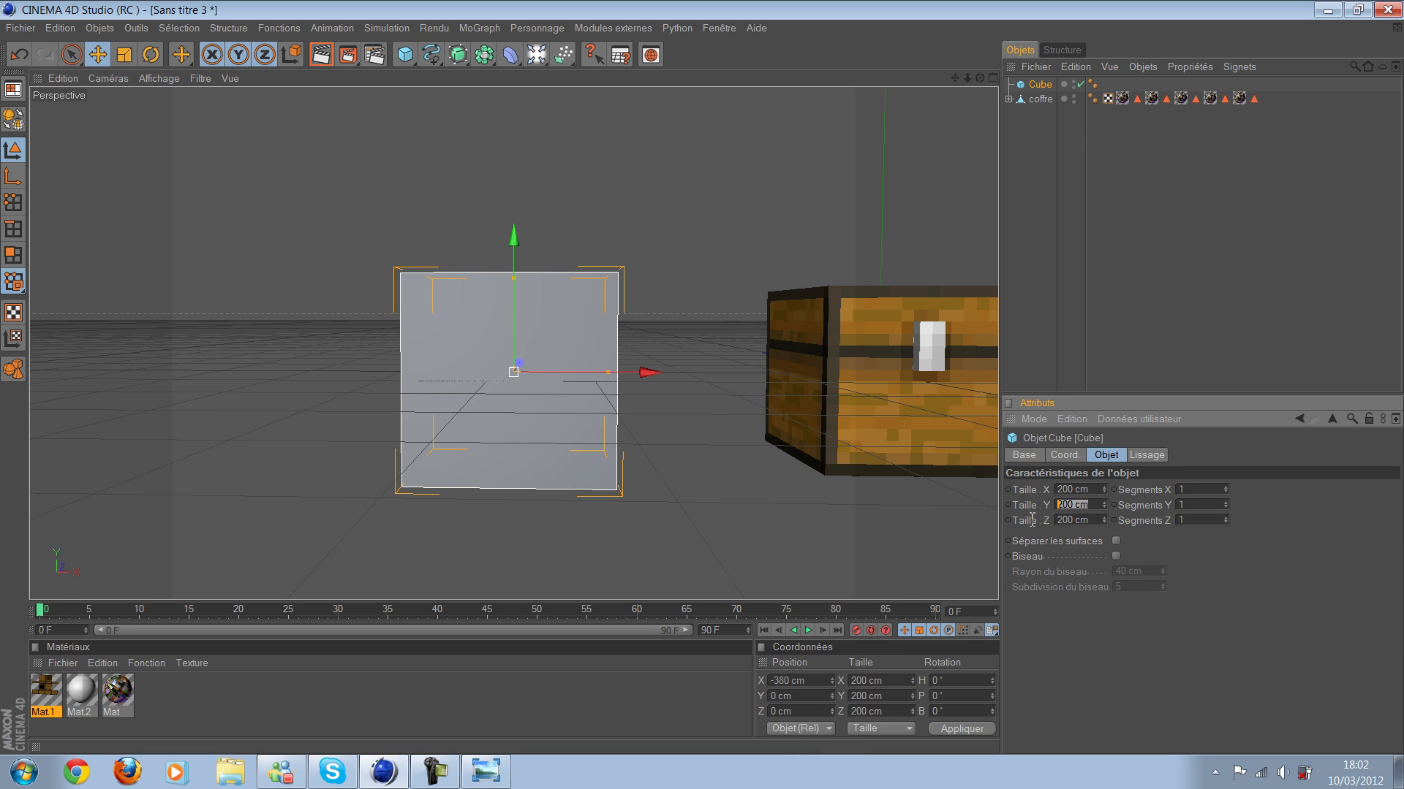
type("10")
type("*12,5")
key("Return")
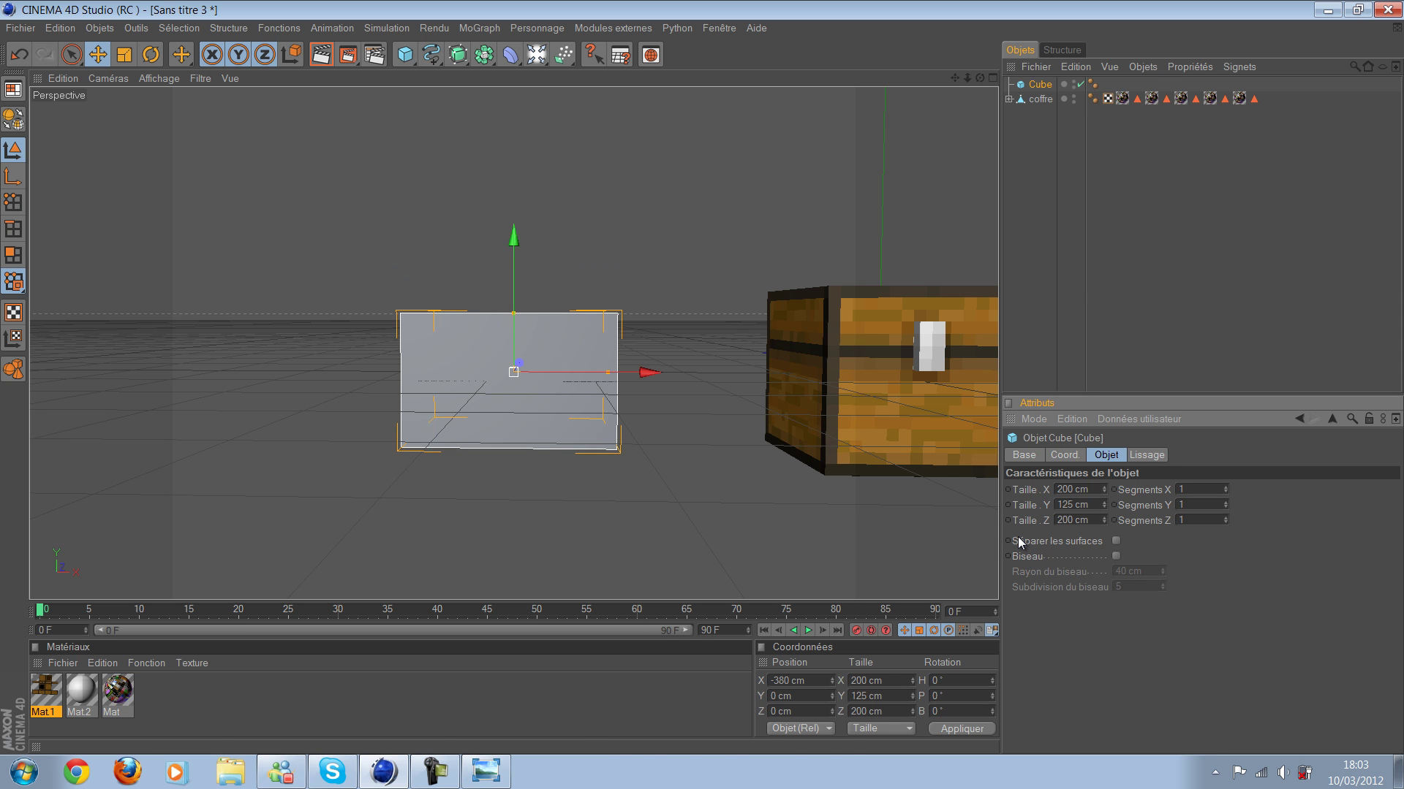
mouse_move(665, 382)
left_mouse_down("alt")
mouse_move(701, 375)
mouse_move(663, 401)
mouse_move(680, 483)
mouse_move(323, 577)
left_mouse_up("alt")
Step: Apply Mat.1 to the cube and zoom in on the textured result
left_click(690, 485)
left_click_drag(46, 691, 424, 437)
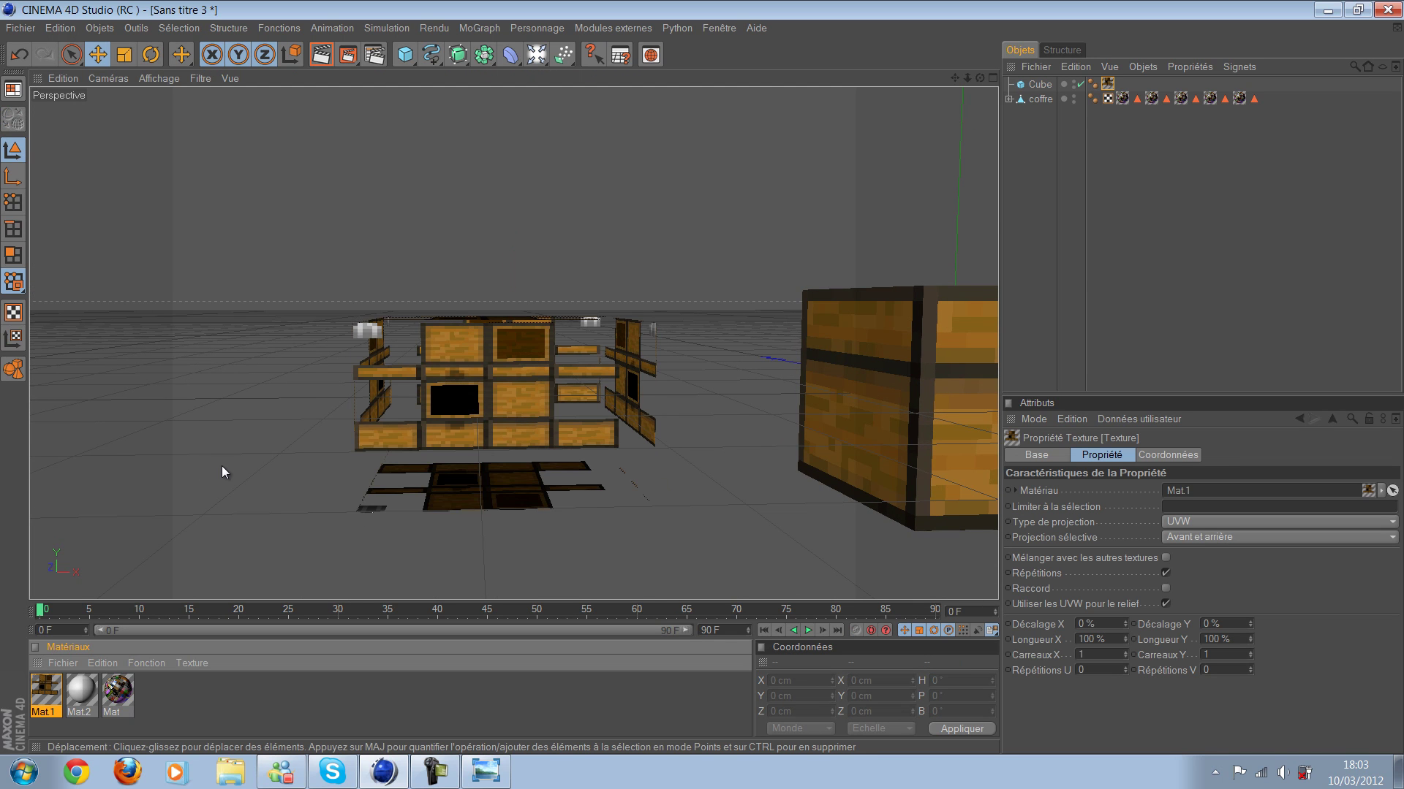
left_click_drag(222, 466, 220, 449, "alt")
scroll(223, 455, "up", 3)
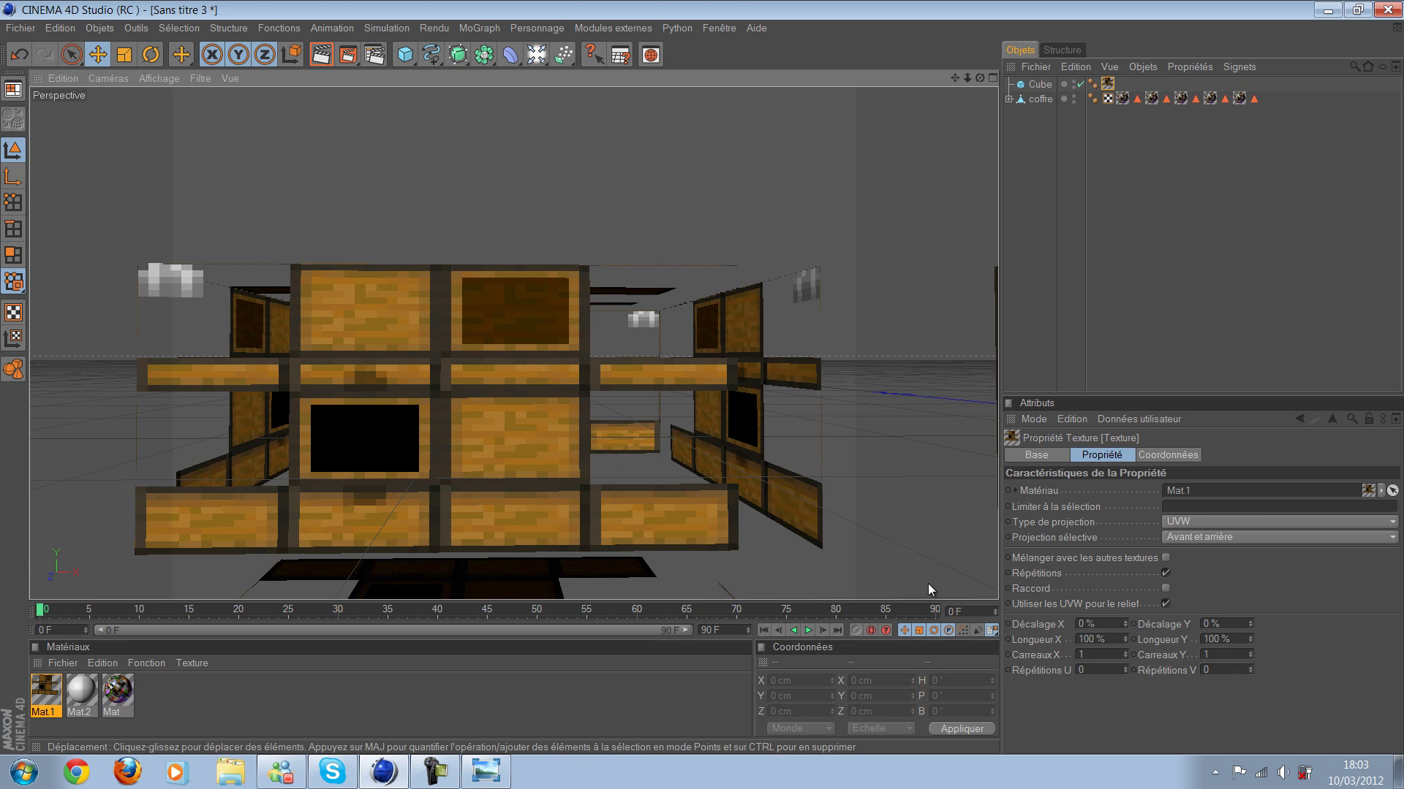
scroll(792, 489, "up", 2)
scroll(783, 478, "down", 4)
scroll(744, 466, "up", 3)
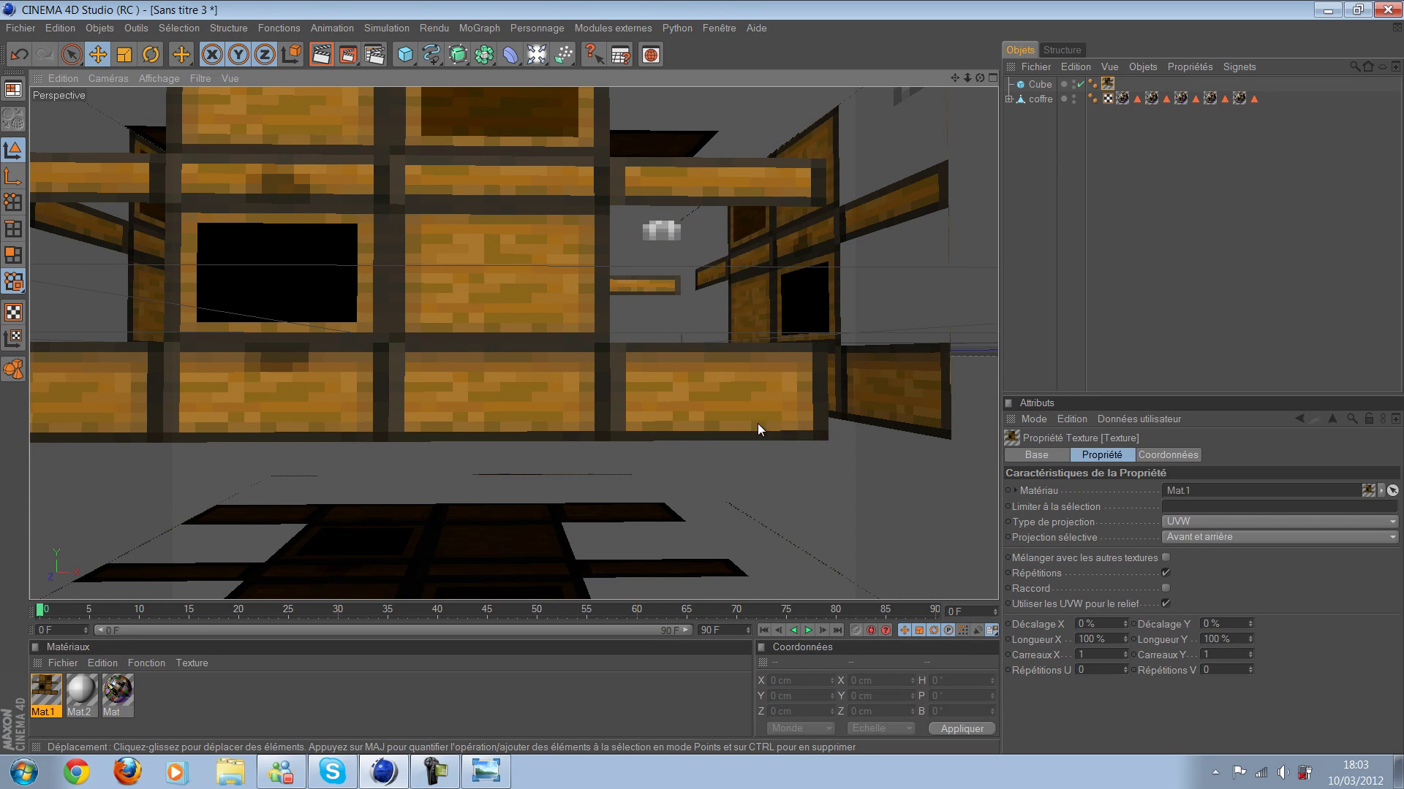
scroll(747, 403, "up", 1)
scroll(747, 404, "down", 2)
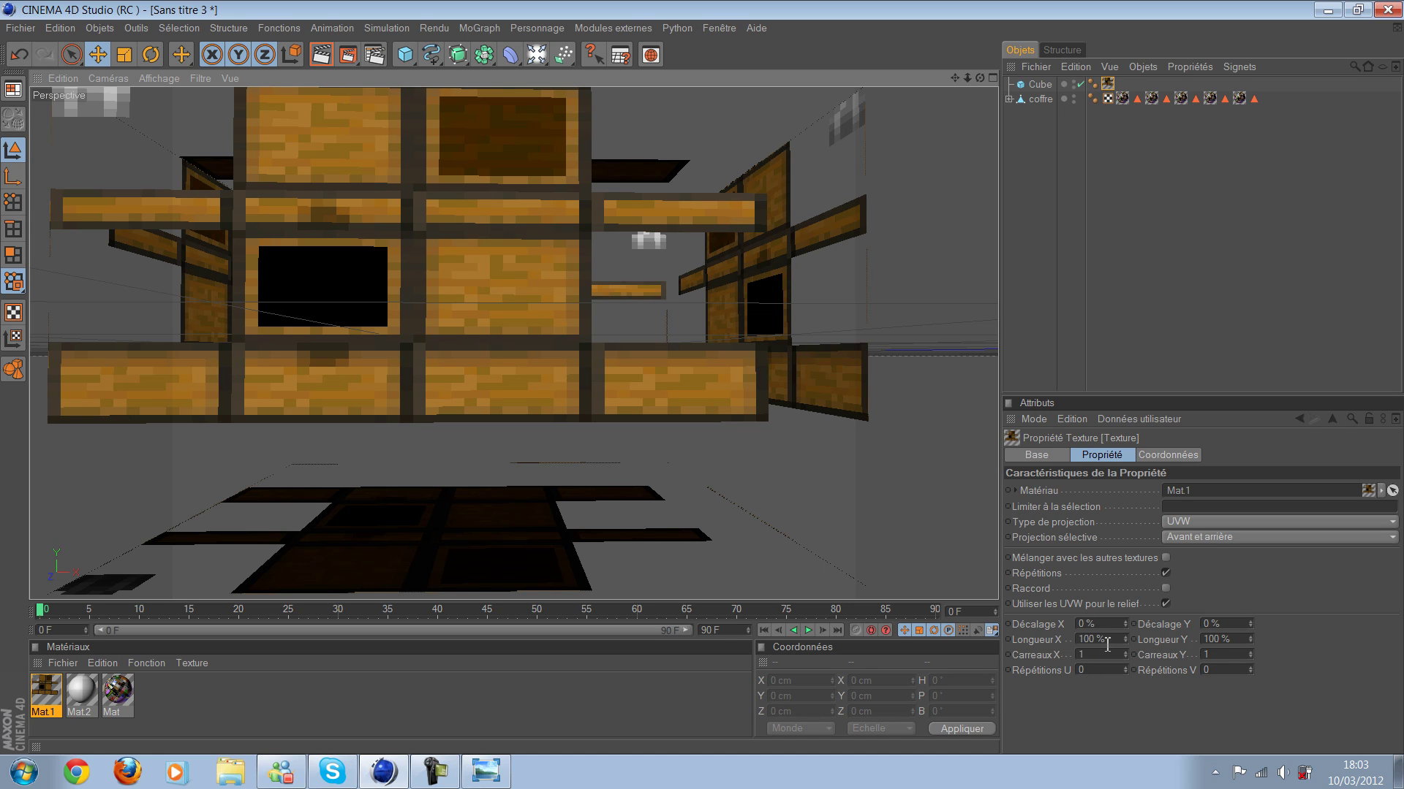
Step: Try vertical texture lengths of 1000%, 500% and 100%, ending at a tenfold stretch
left_click(1236, 638)
type("*1")
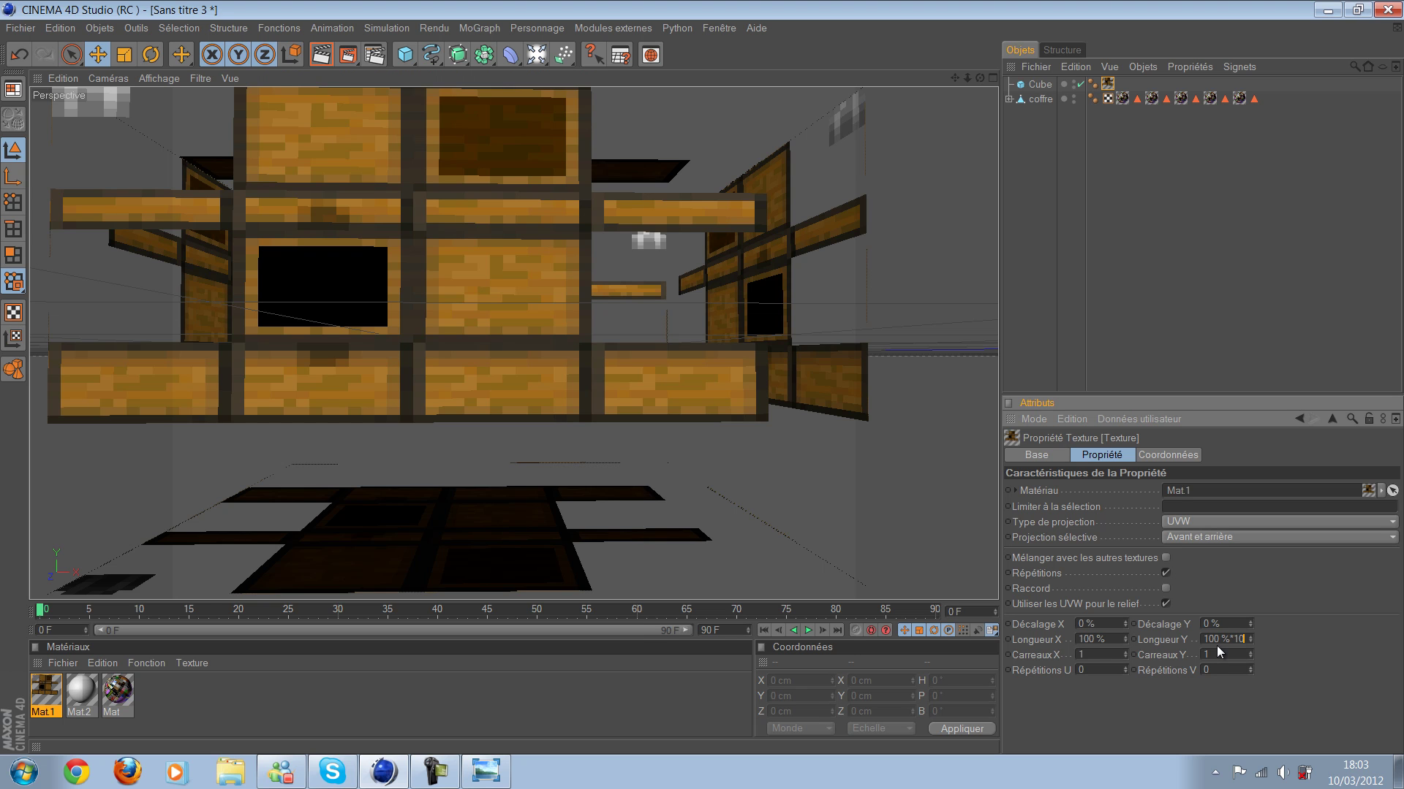
key("Return")
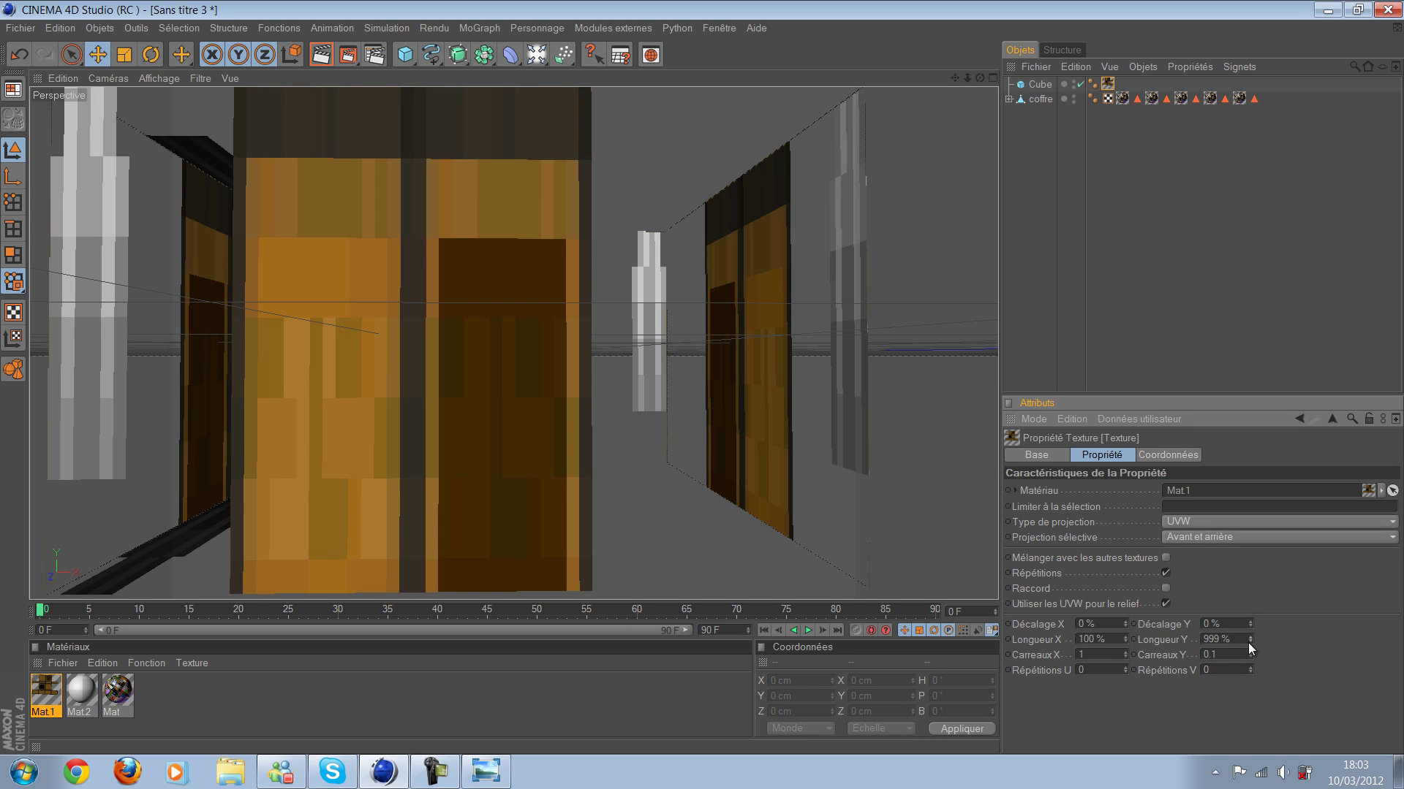
left_click(1241, 640)
type("0")
key("Return")
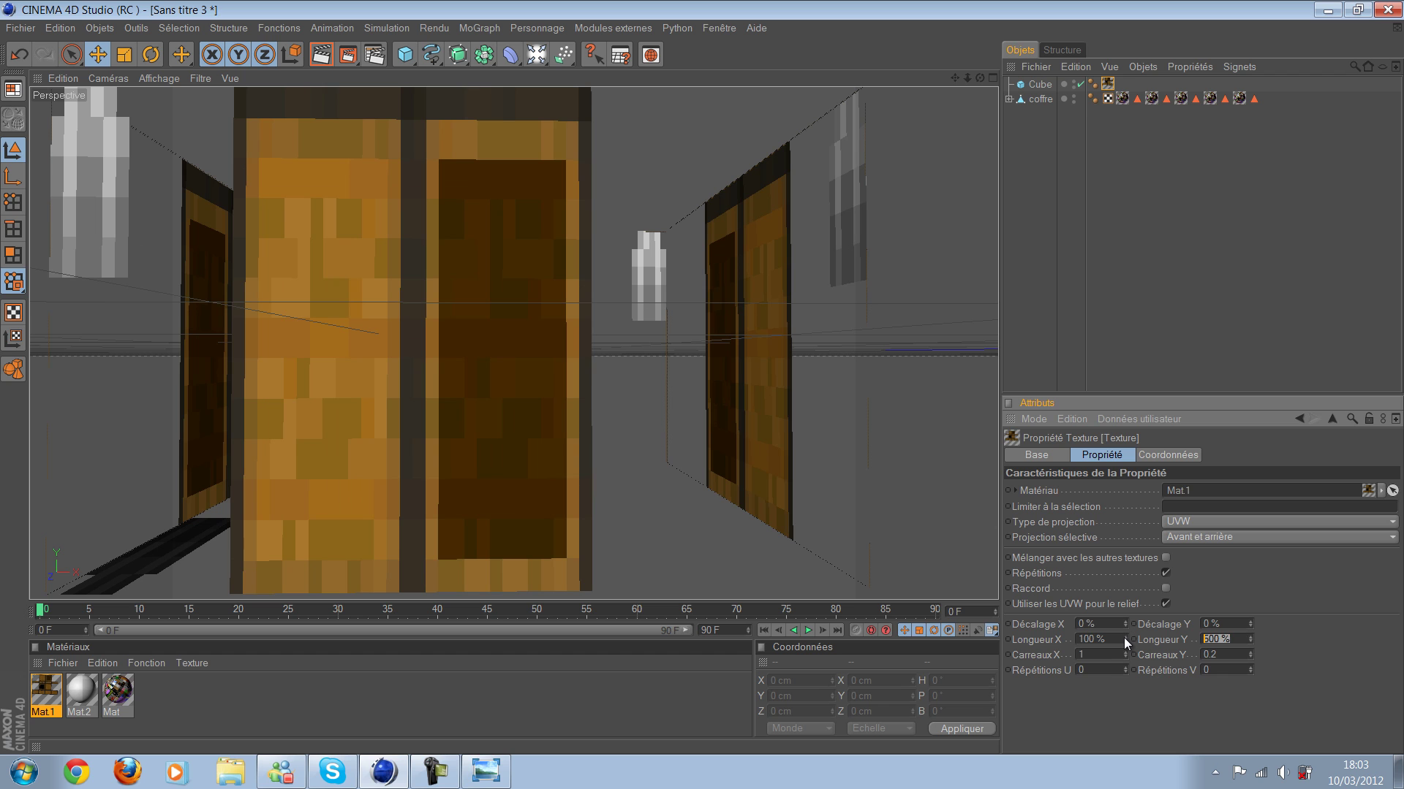
type("100")
key("Return")
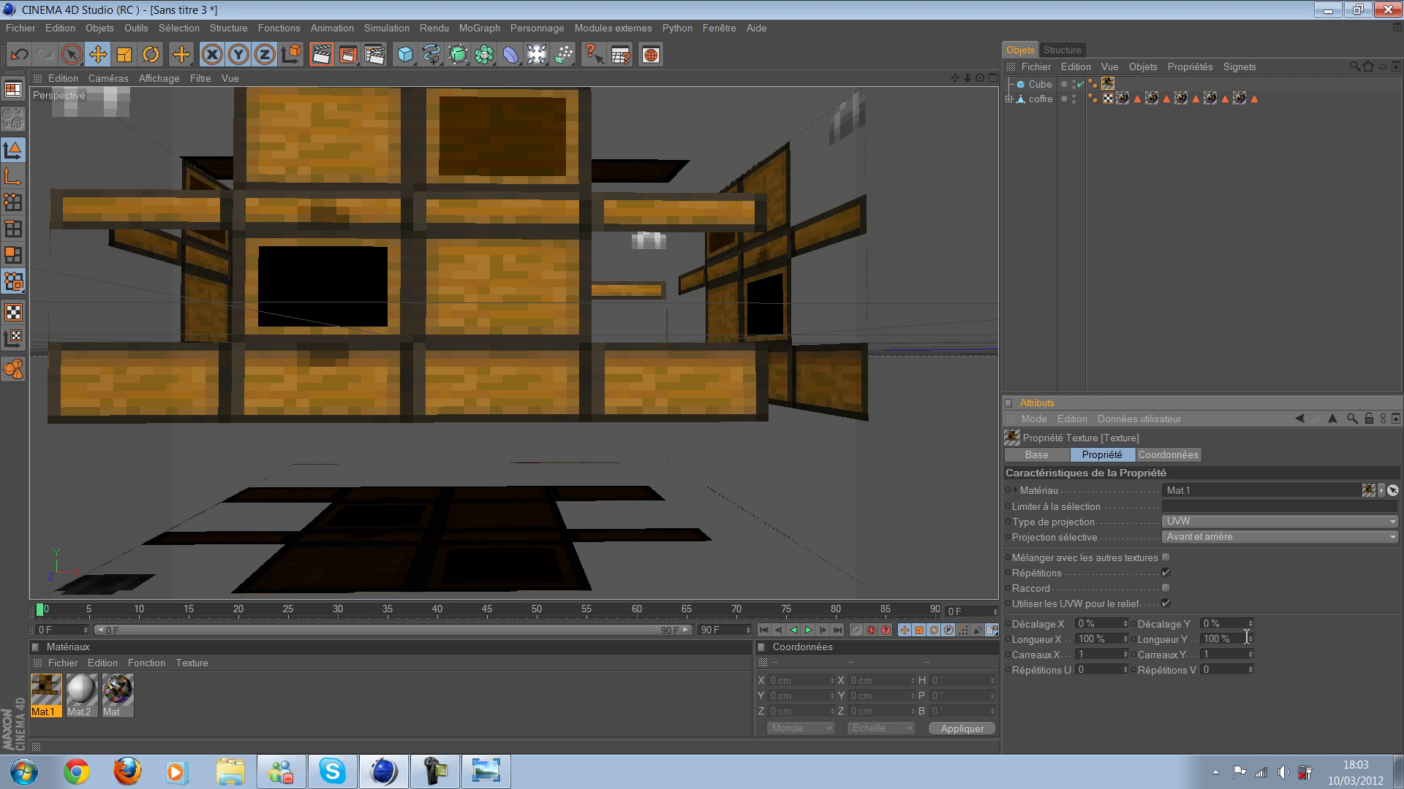
scroll(809, 481, "down", 5)
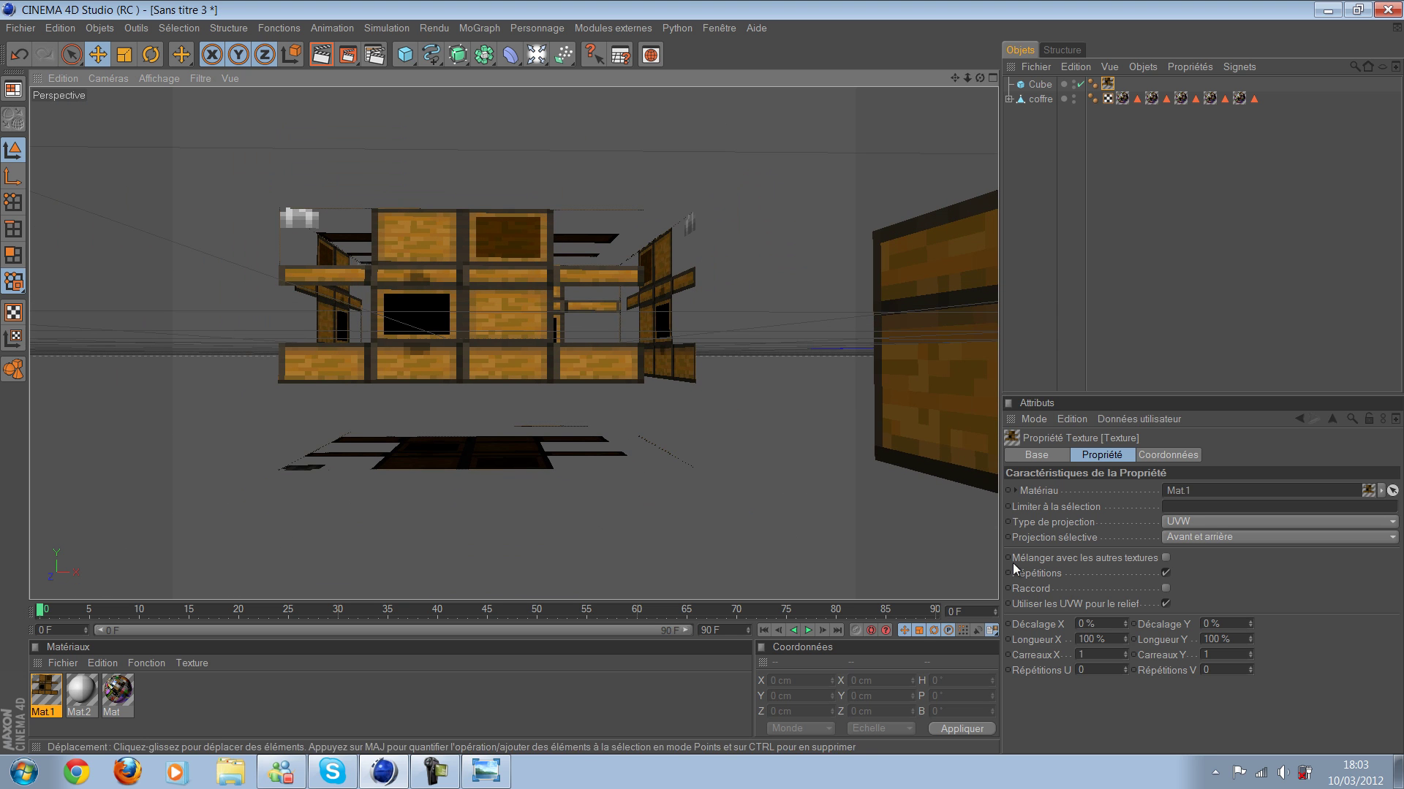
left_click(1246, 640)
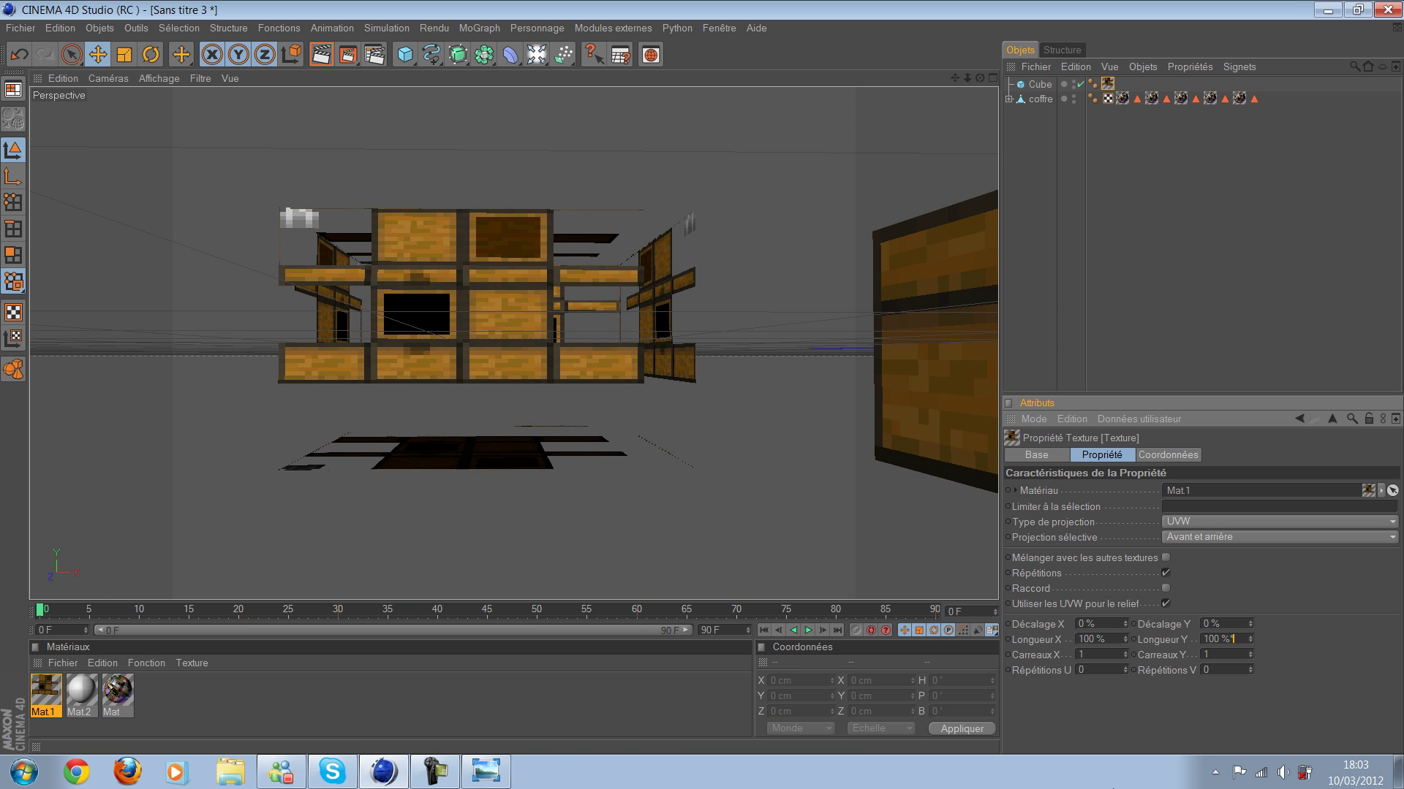
type("*10")
key("Return")
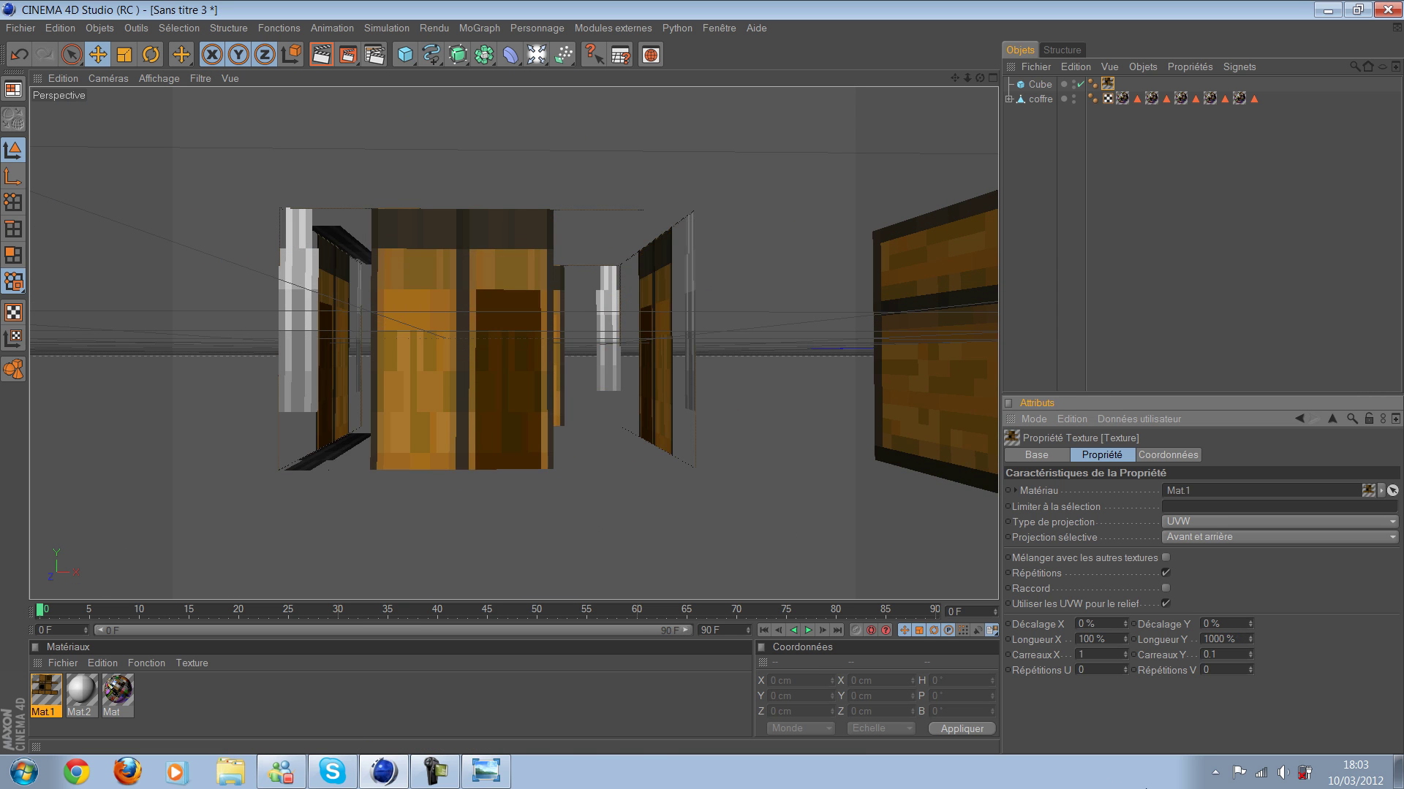
Step: Experiment with horizontal texture length (×16, 160%) and reset vertical length to 100%
left_click(1125, 636)
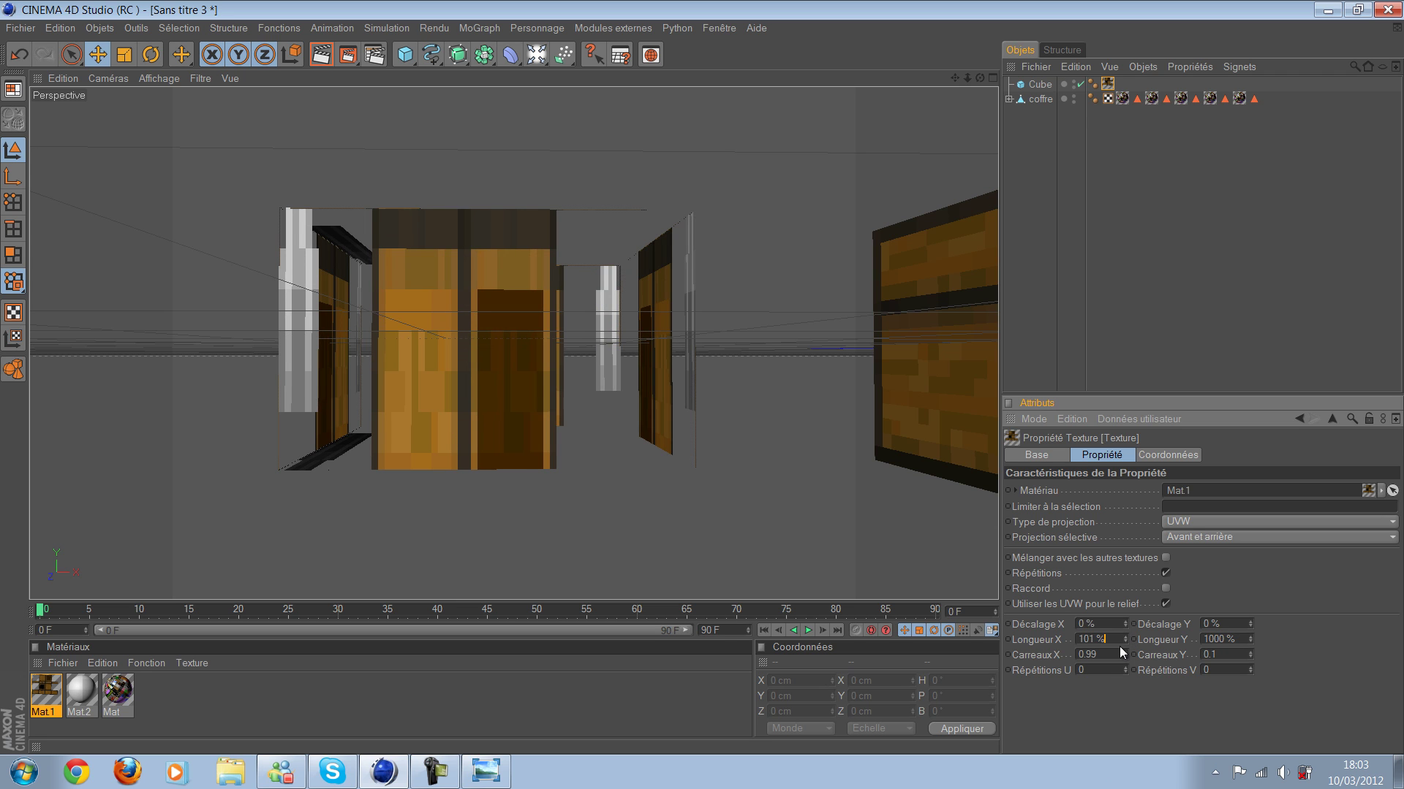
left_click(1126, 642)
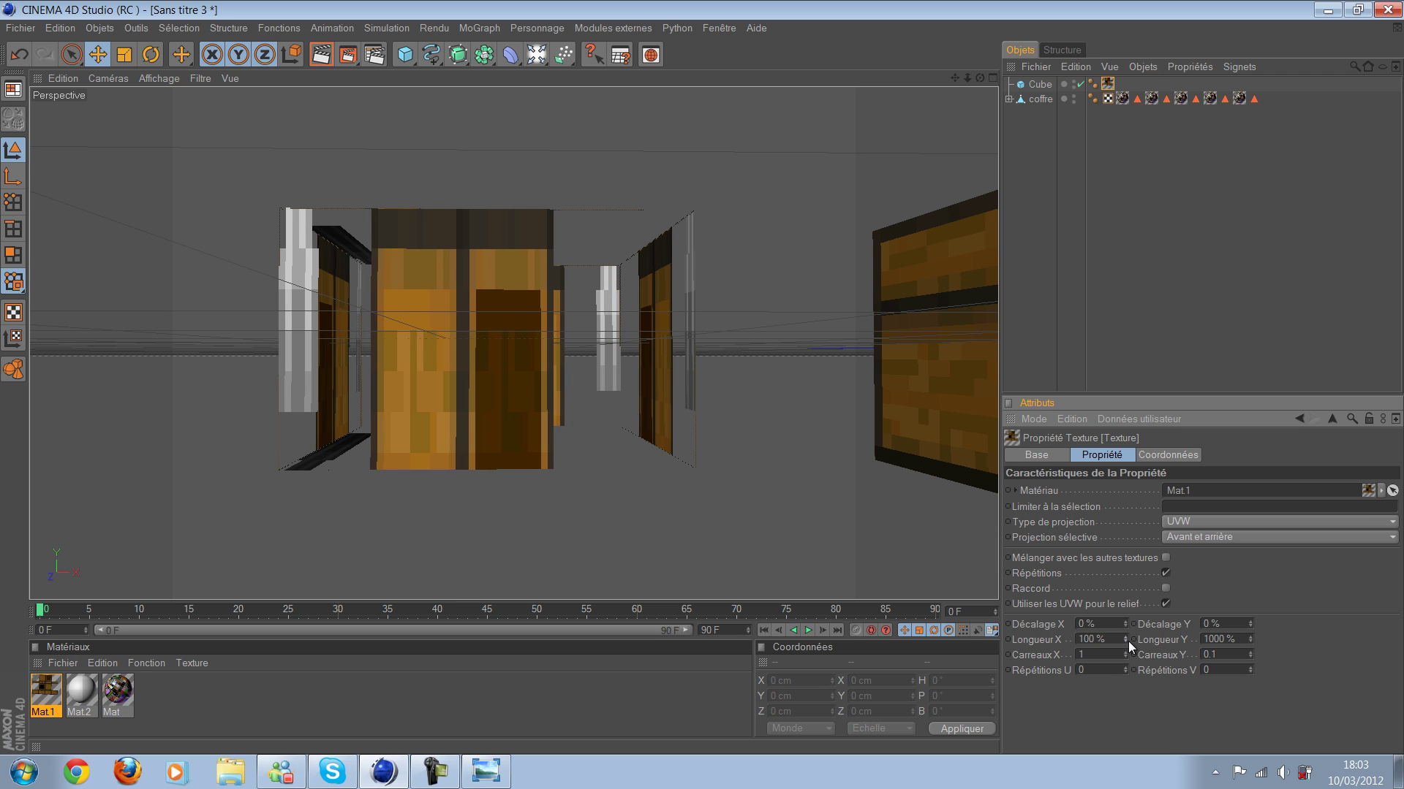
key("BackSpace")
key("BackSpace")
type("*16")
key("Return")
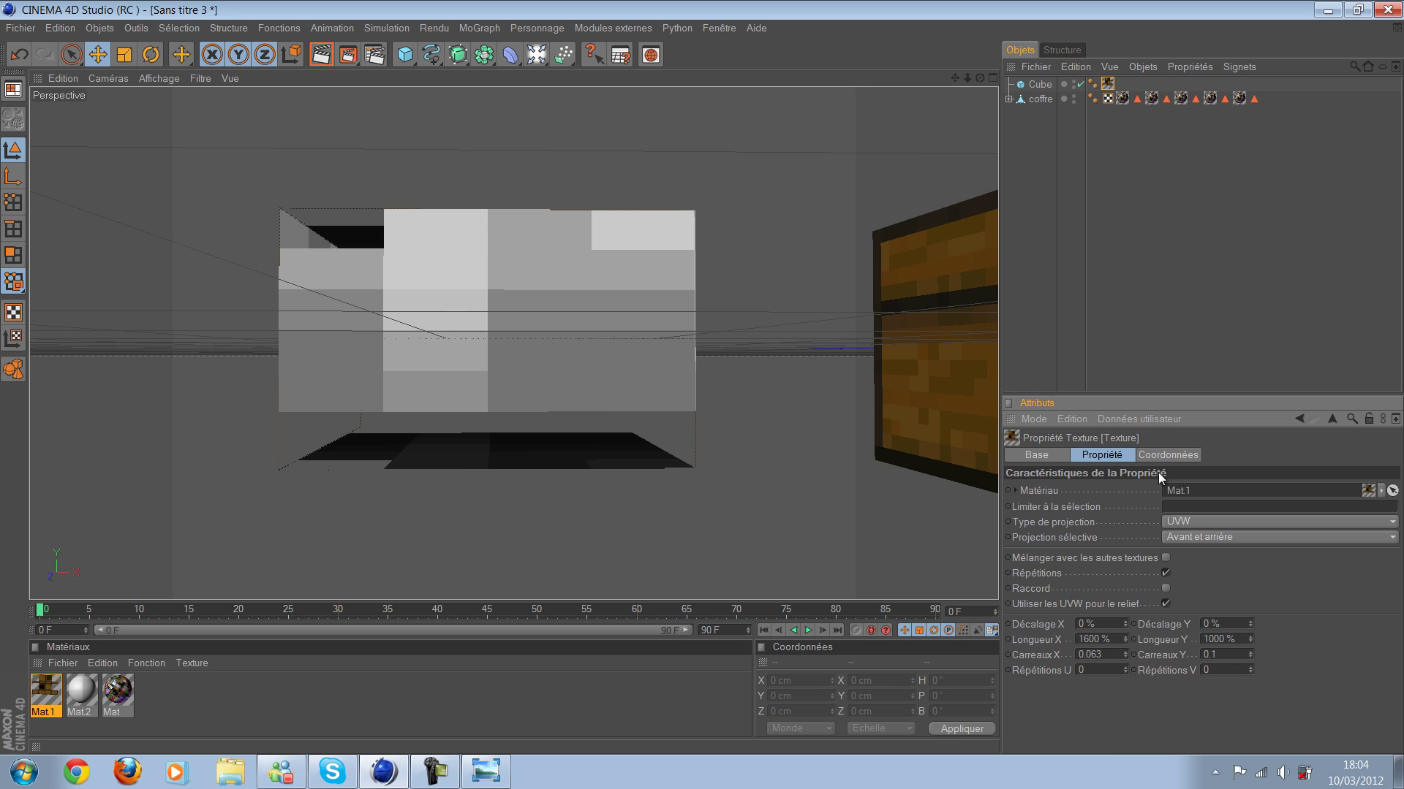
left_click_drag(1126, 624, 1126, 623)
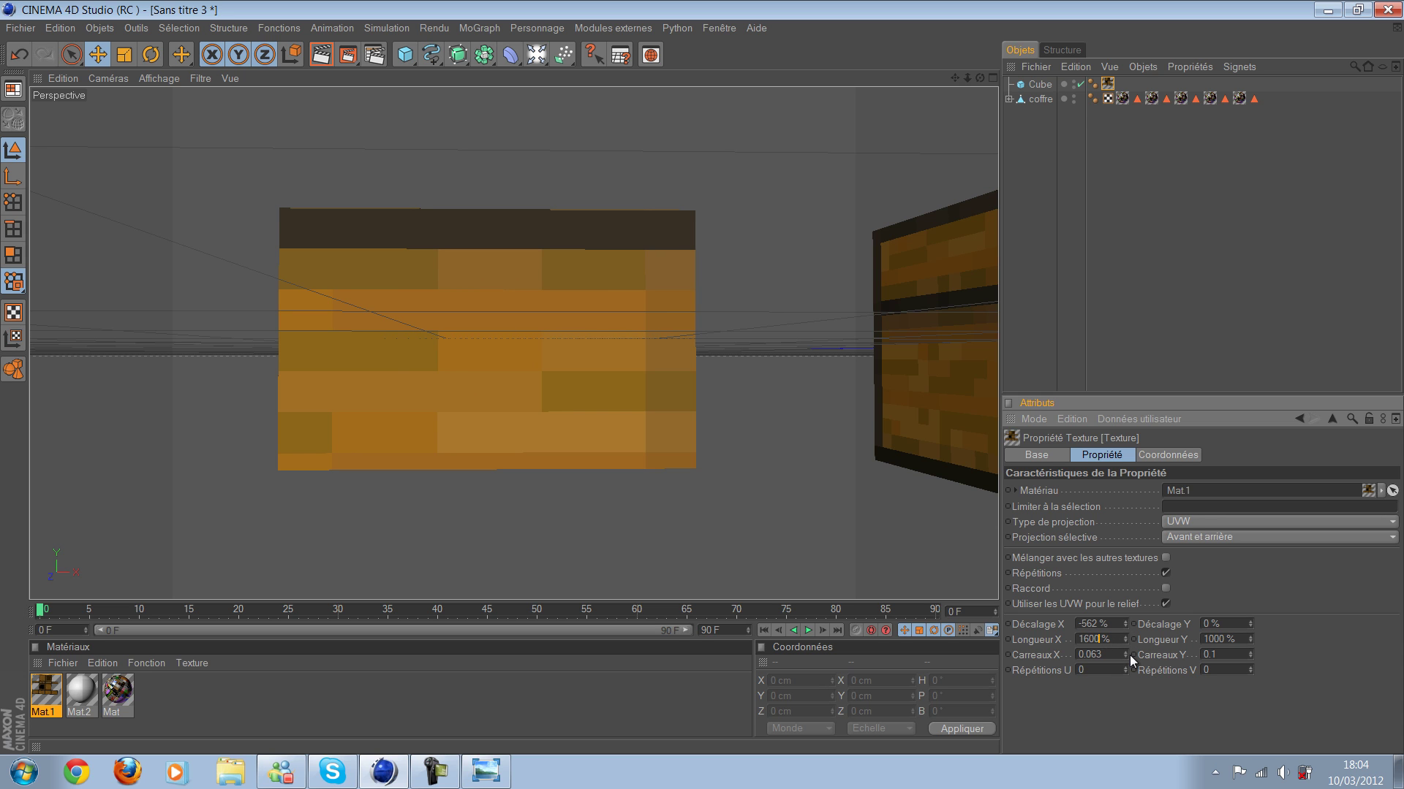
type("160")
left_click(1211, 641)
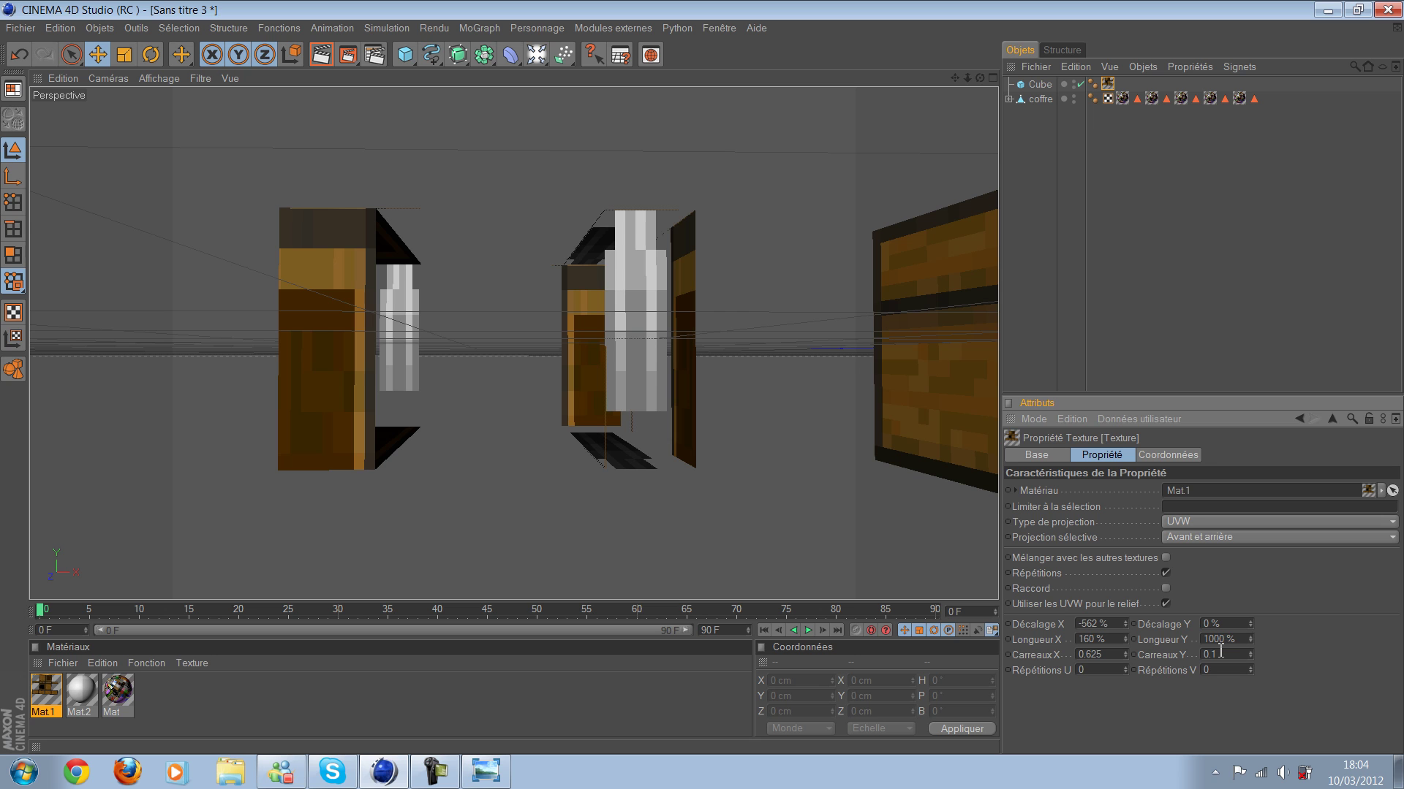
left_click(1218, 652)
key("Return")
scroll(646, 417, "up", 2)
scroll(646, 417, "up", 2)
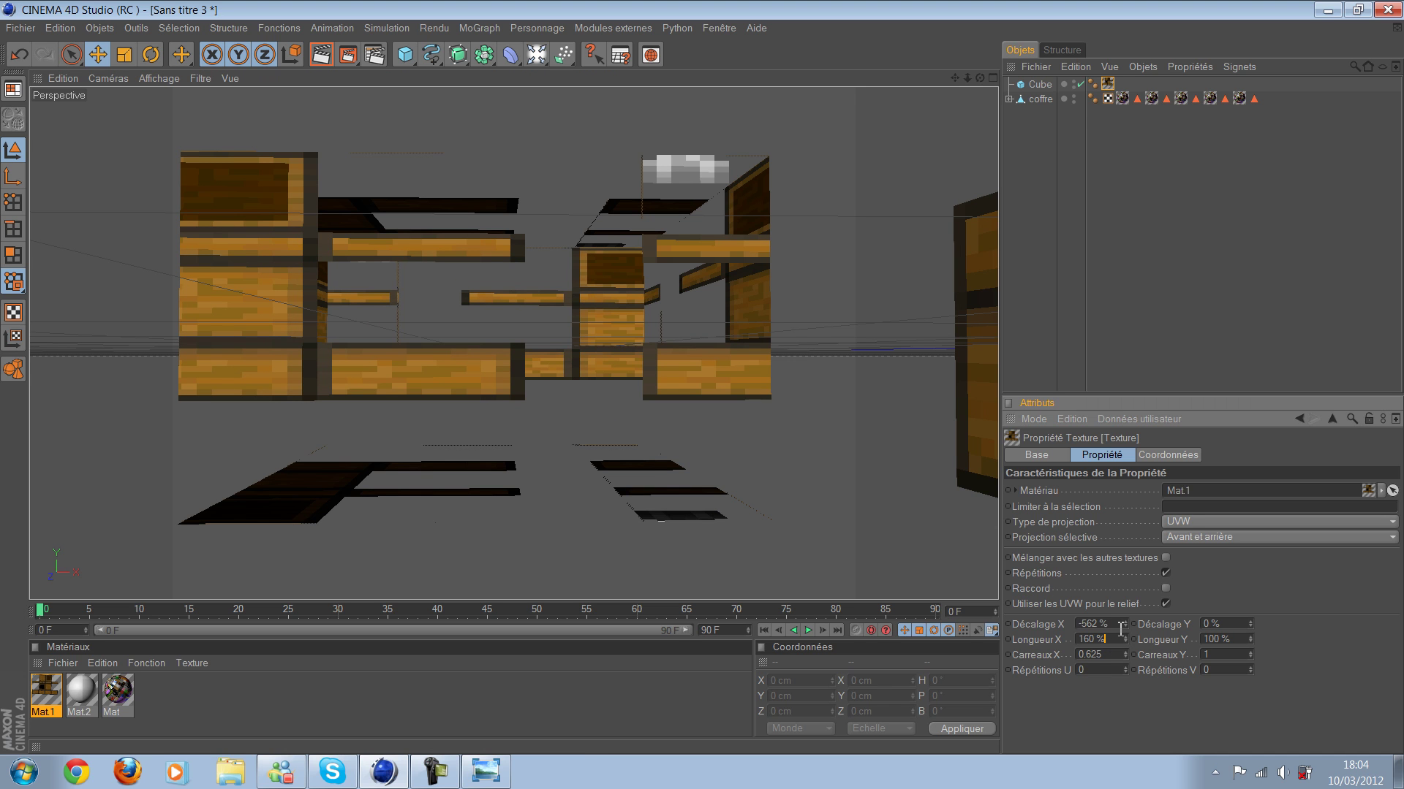
Step: Reset the texture's Décalage X to 0% and Longueur X to 100%
double_click(1090, 624)
type("0")
key("Return")
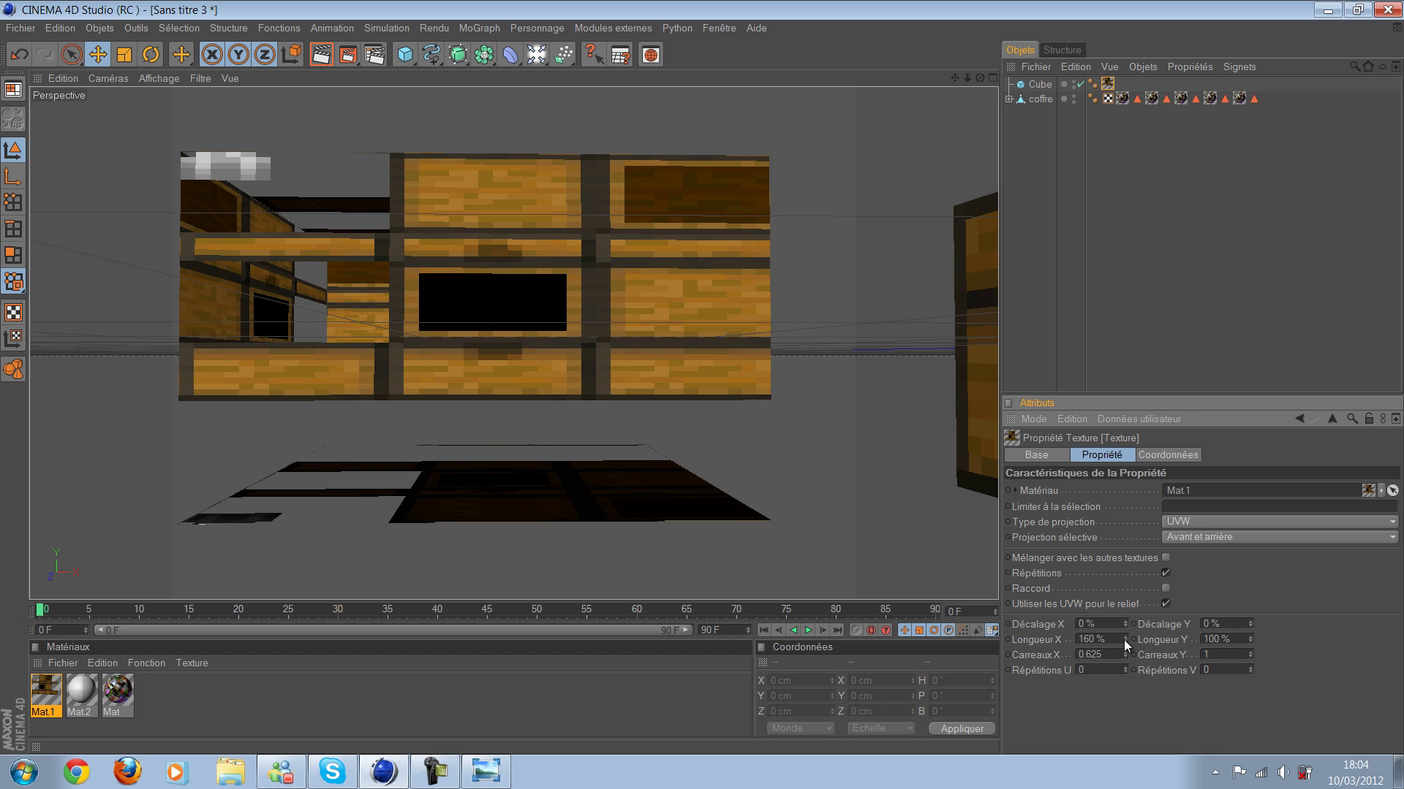
type("1")
key("Return")
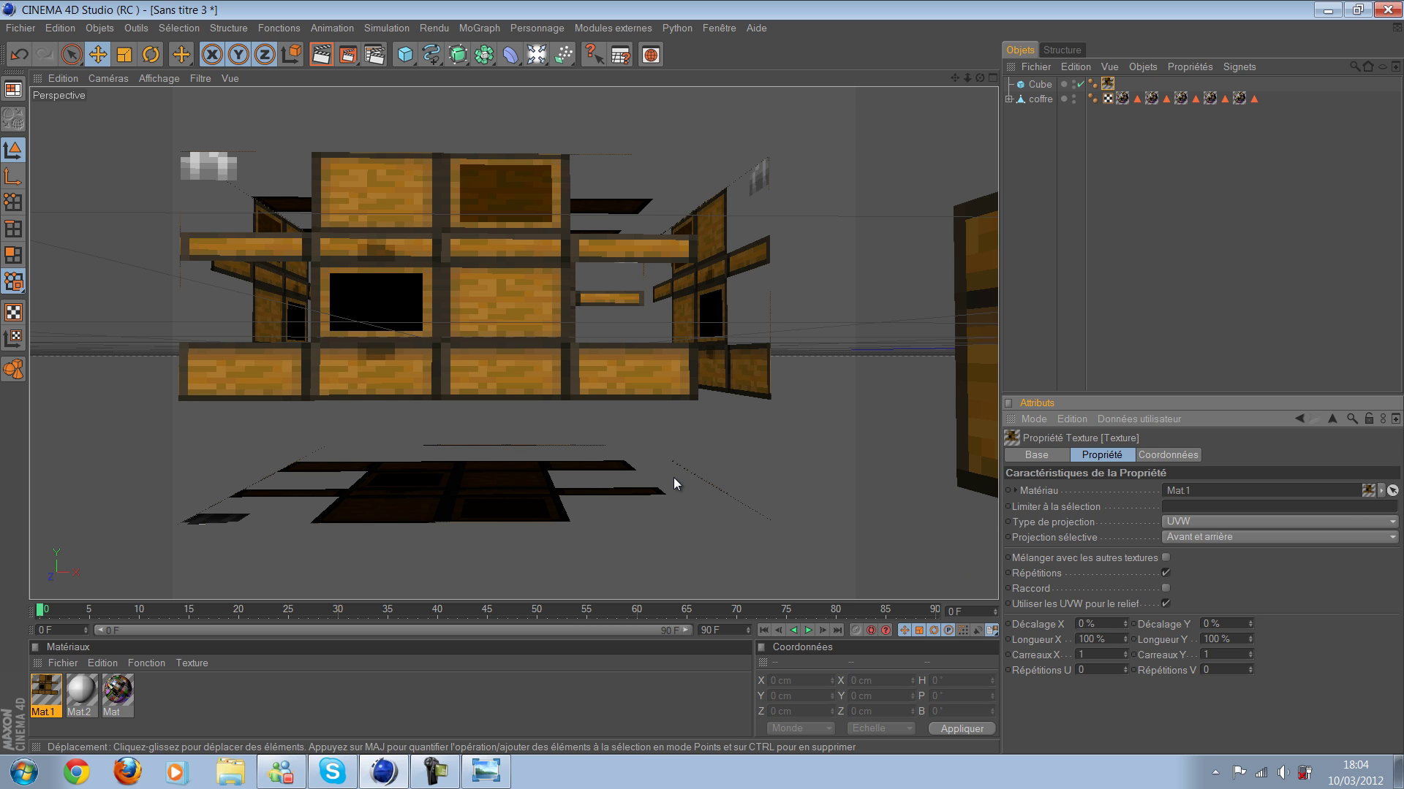
scroll(674, 476, "up", 3)
scroll(674, 477, "up", 2)
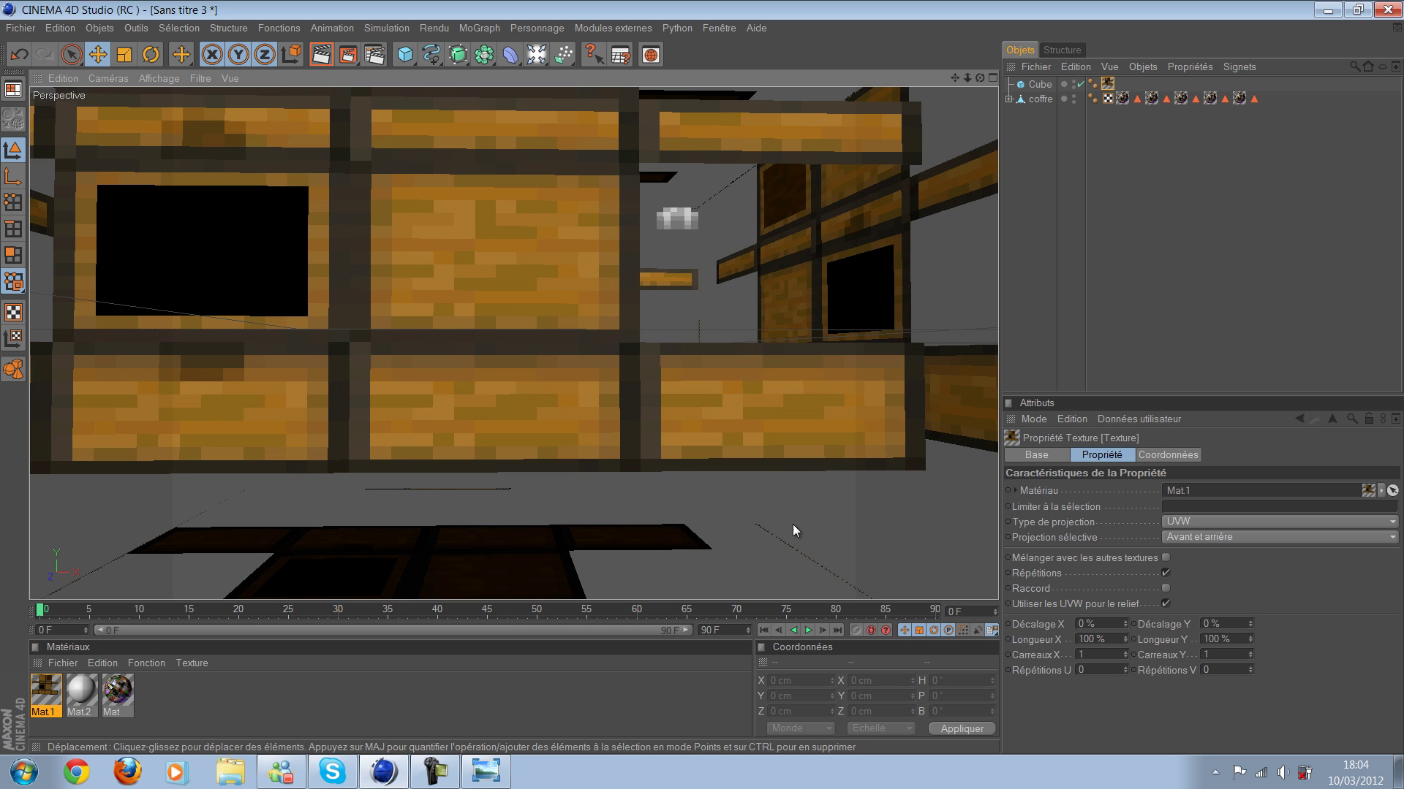
Step: Try horizontal tile counts around 1 to 1.5, then set Carreaux X to 16
left_click(1125, 652)
left_click_drag(1125, 650, 1125, 651)
scroll(694, 340, "down", 4)
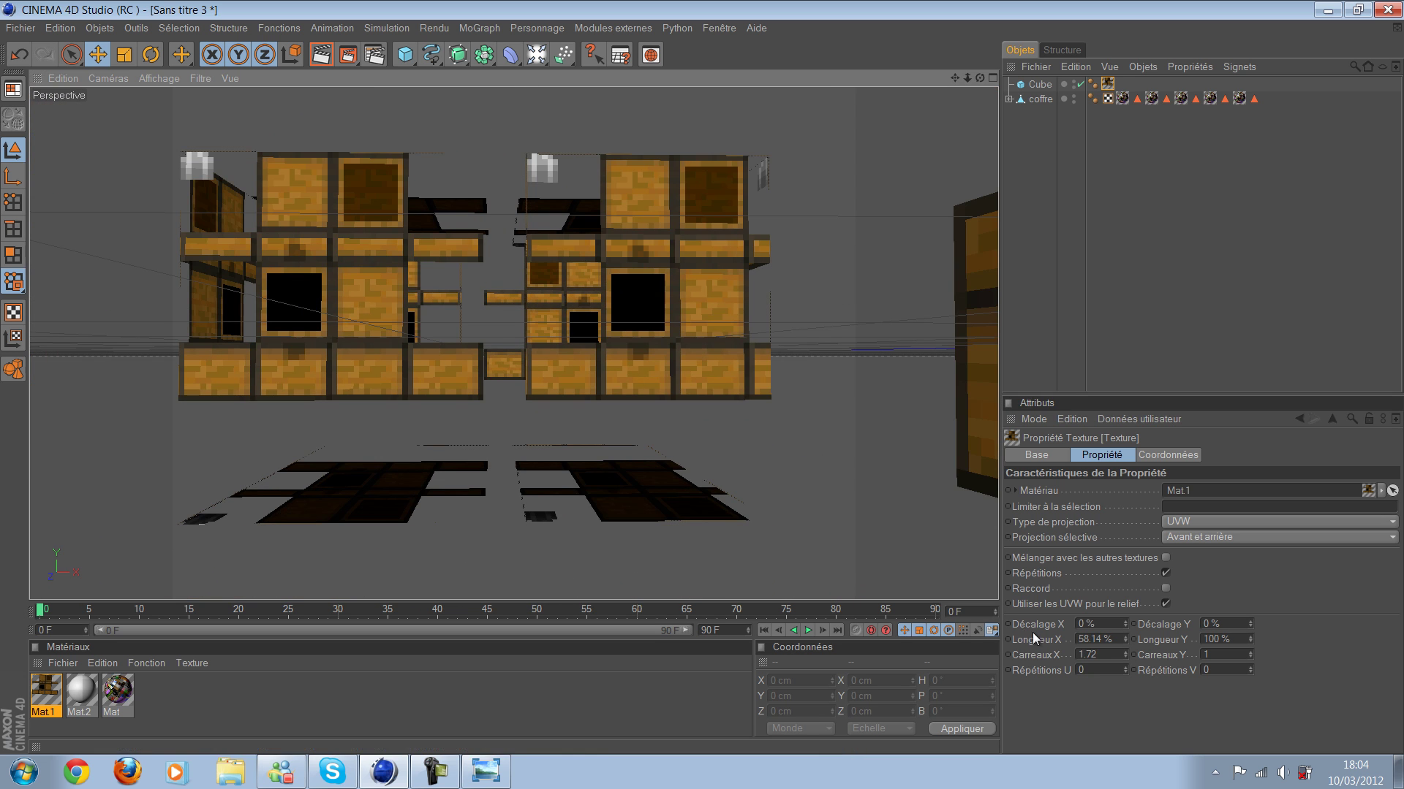
left_click_drag(1125, 656, 989, 651)
type("1")
key("Return")
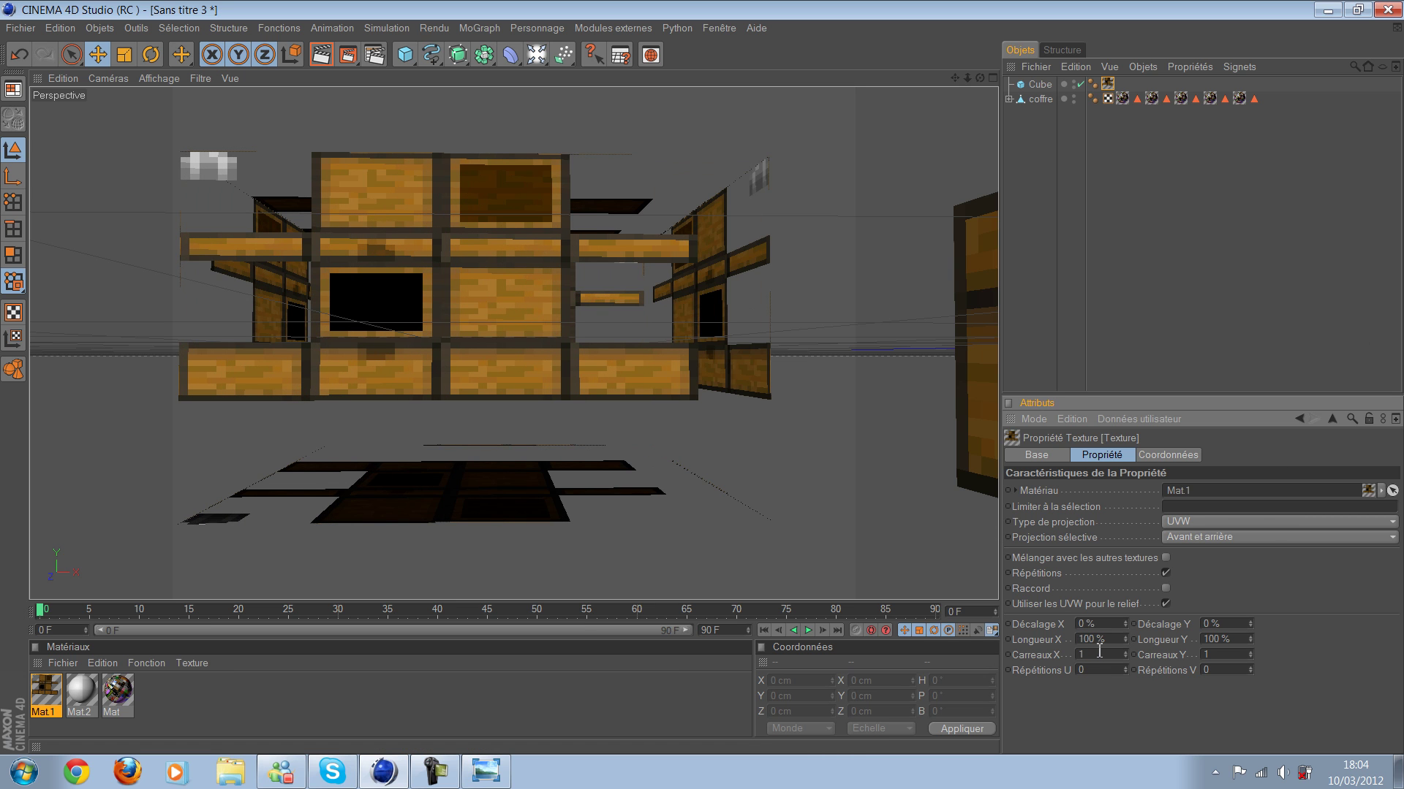
type("6")
key("Return")
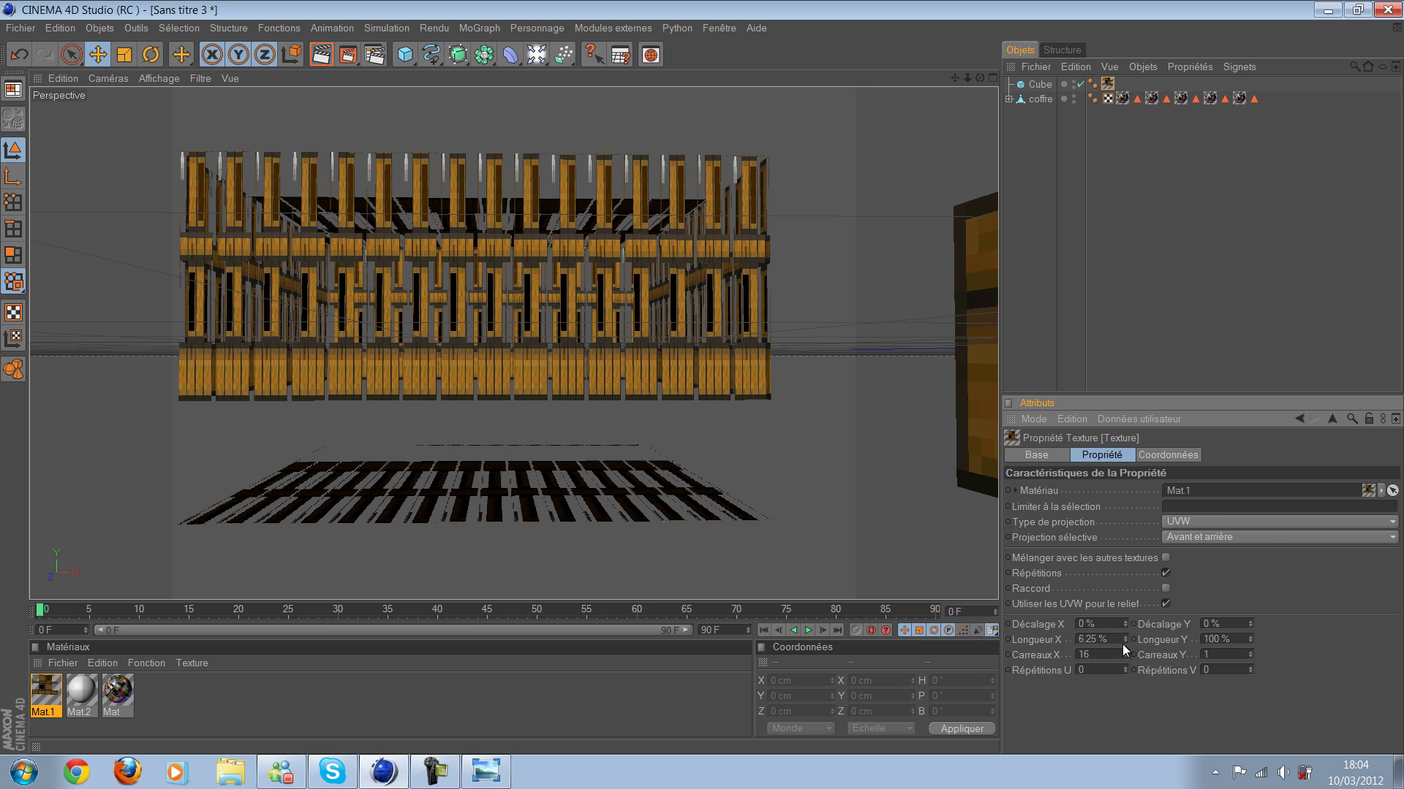
Step: Set Carreaux Y to 10 and negate both tile counts to -16 and -10
double_click(1234, 656)
type("0")
key("Return")
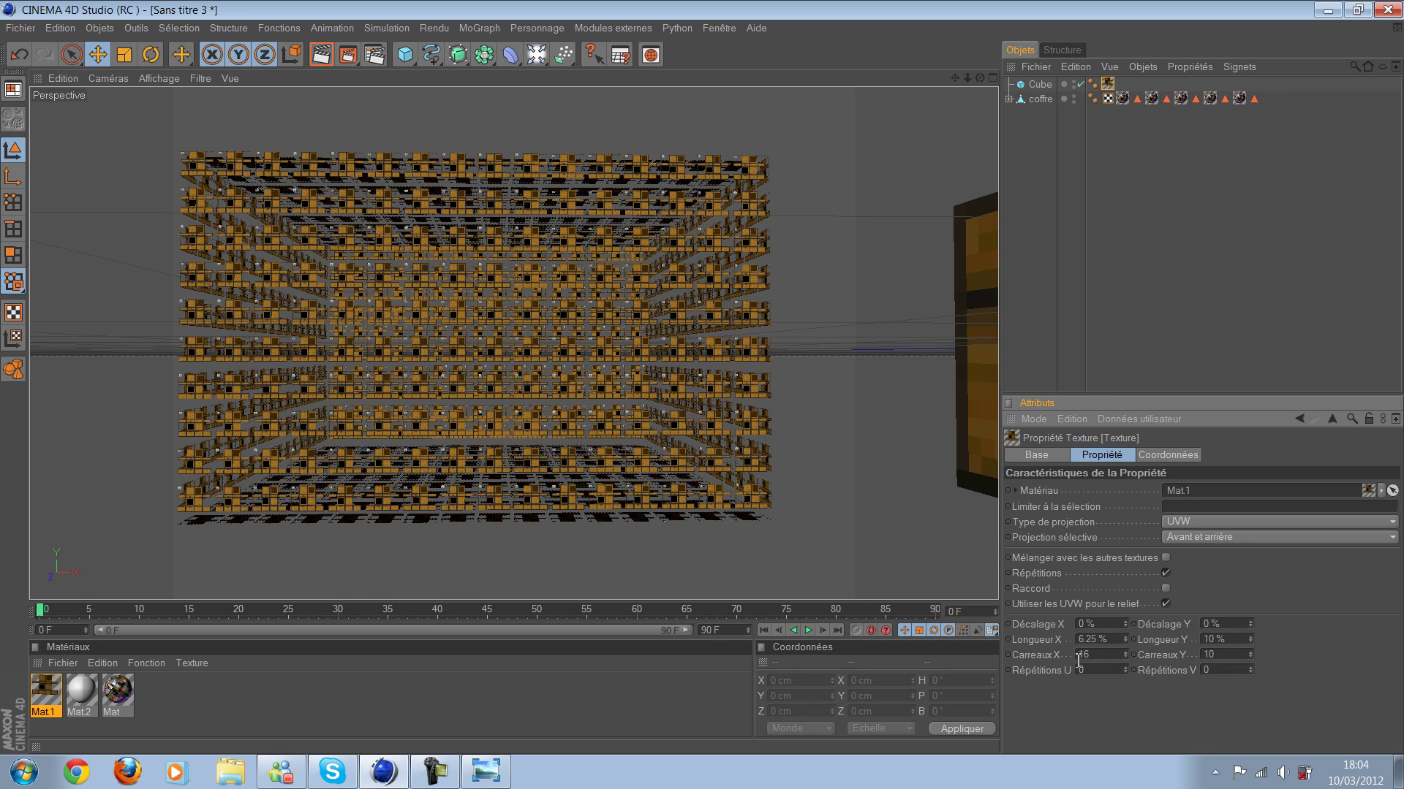
type("-")
key("Return")
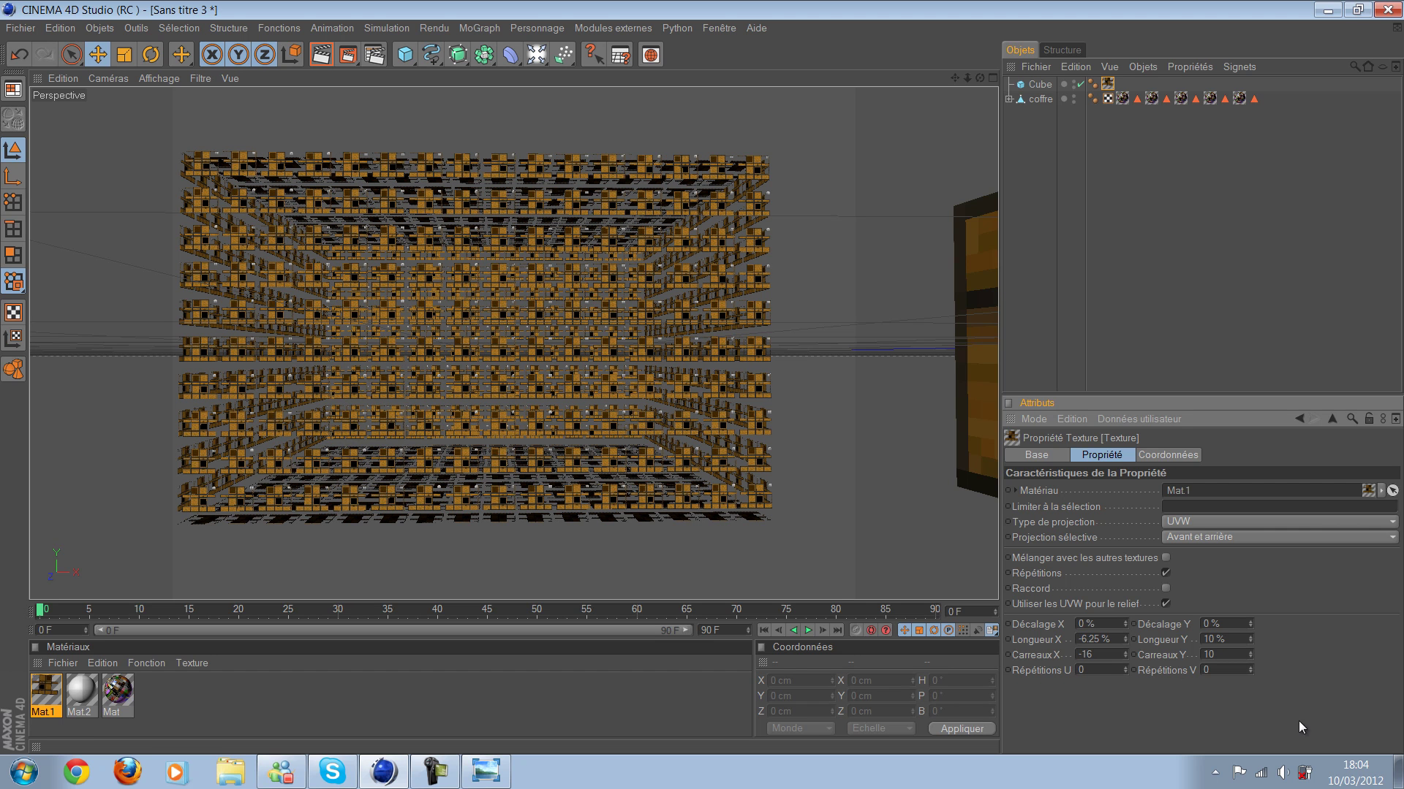
left_click(1203, 655)
type("-")
key("Return")
Step: Zoom around the striped cube and set Carreaux X back to 1
scroll(969, 389, "up", 3)
scroll(814, 402, "up", 3)
scroll(790, 407, "up", 2)
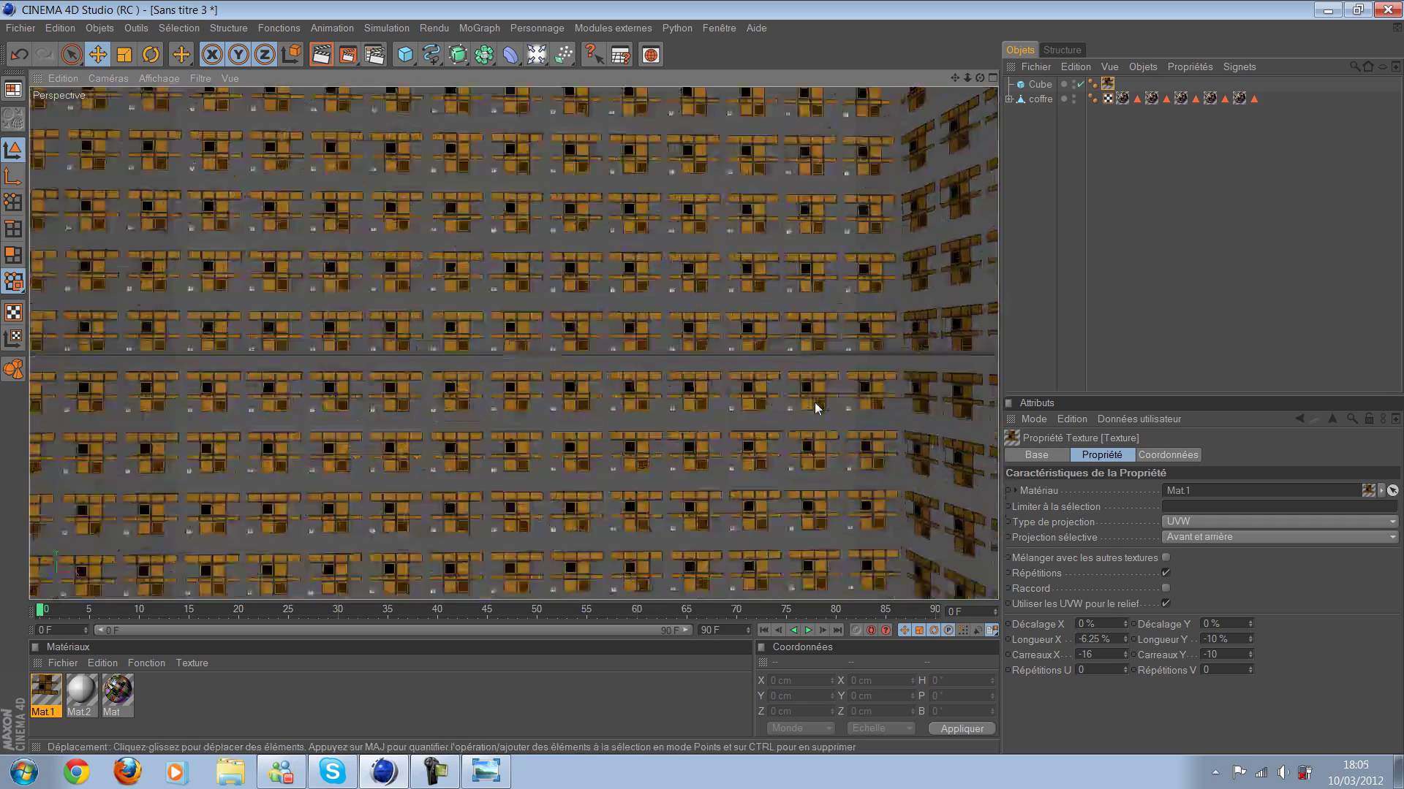
scroll(702, 376, "up", 3)
scroll(702, 378, "down", 3)
scroll(703, 380, "down", 2)
scroll(708, 380, "down", 2)
scroll(703, 378, "down", 3)
scroll(702, 375, "up", 4)
scroll(703, 378, "up", 2)
scroll(703, 377, "down", 4)
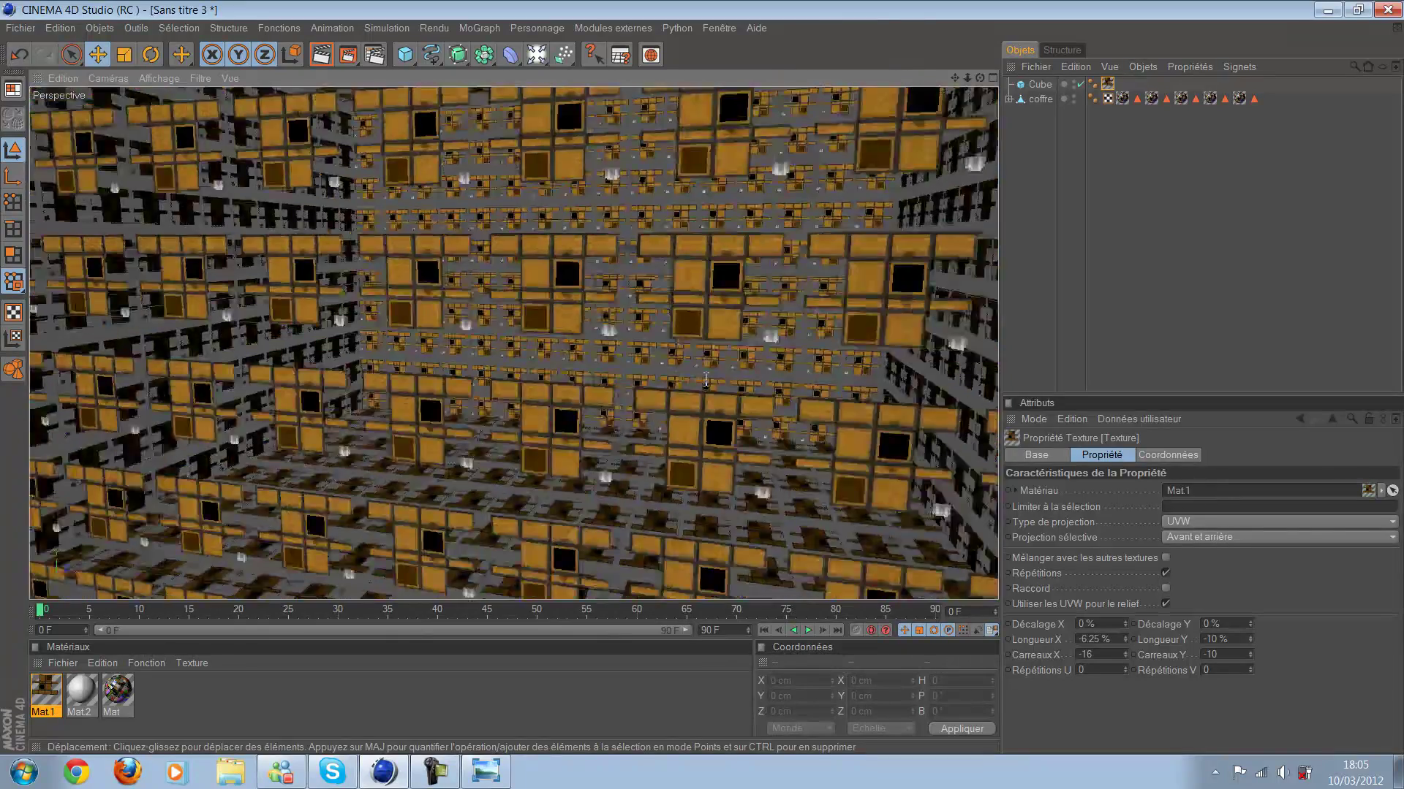
scroll(650, 411, "down", 4)
scroll(651, 415, "down", 2)
type("1")
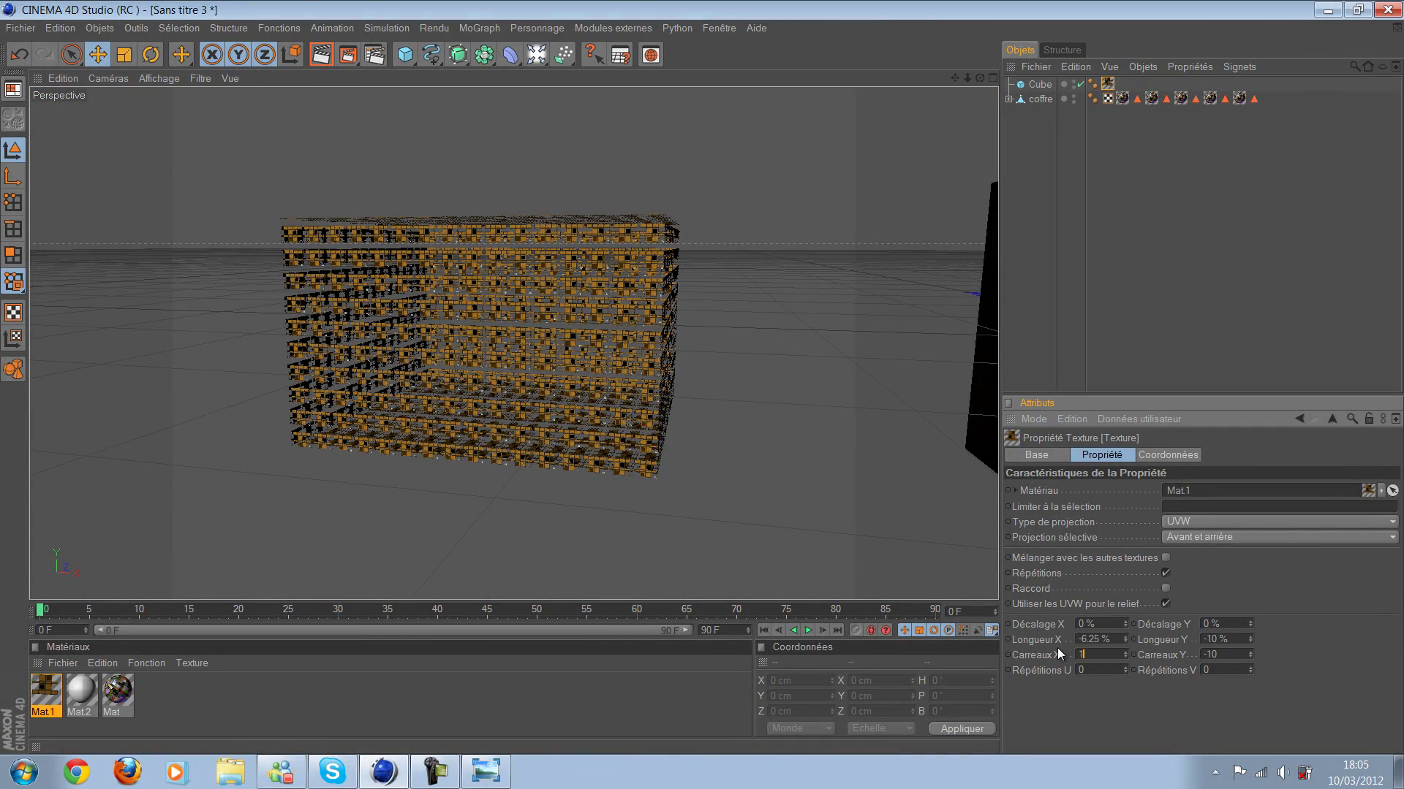
key("Return")
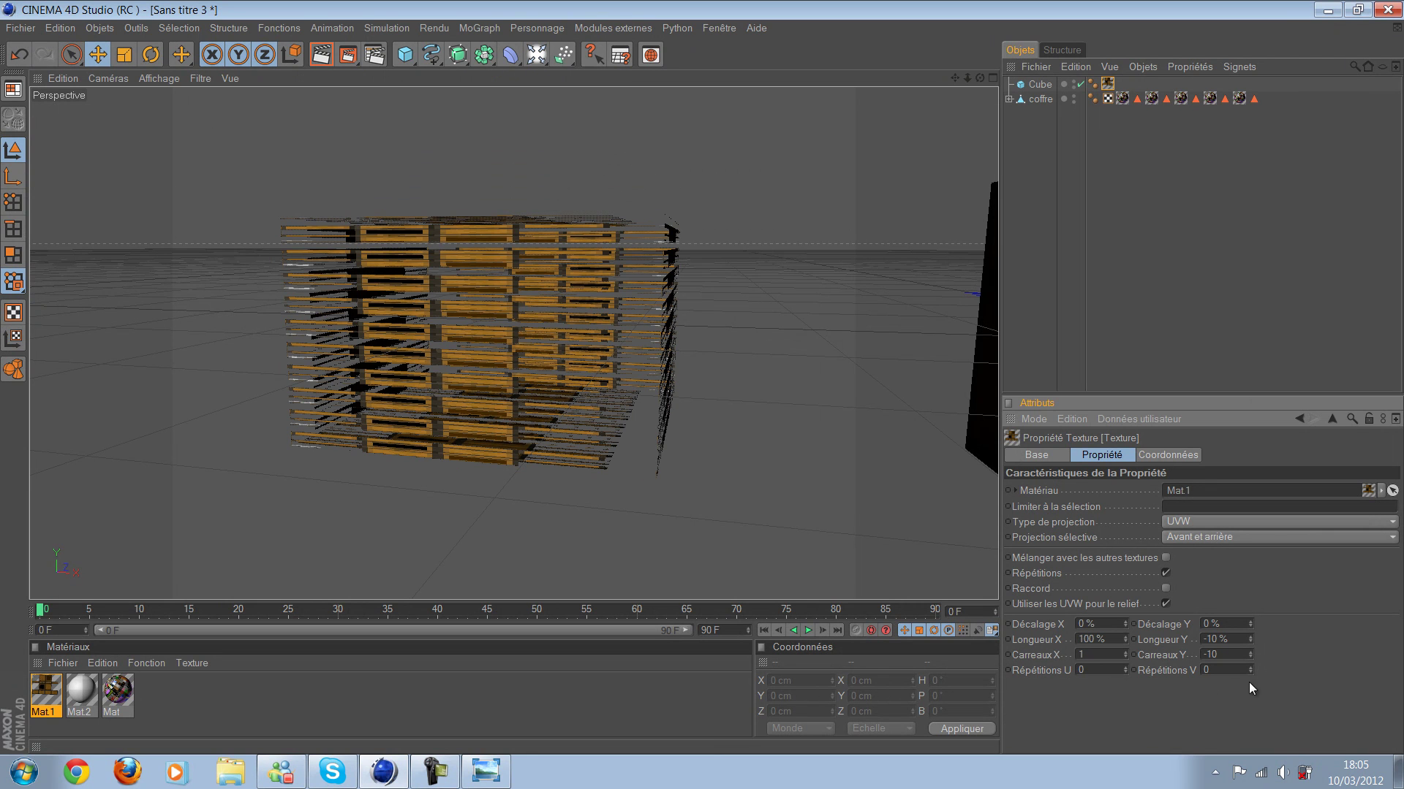
Step: Set Carreaux Y back to 1 in the texture tag
double_click(1214, 654)
type("1")
key("Return")
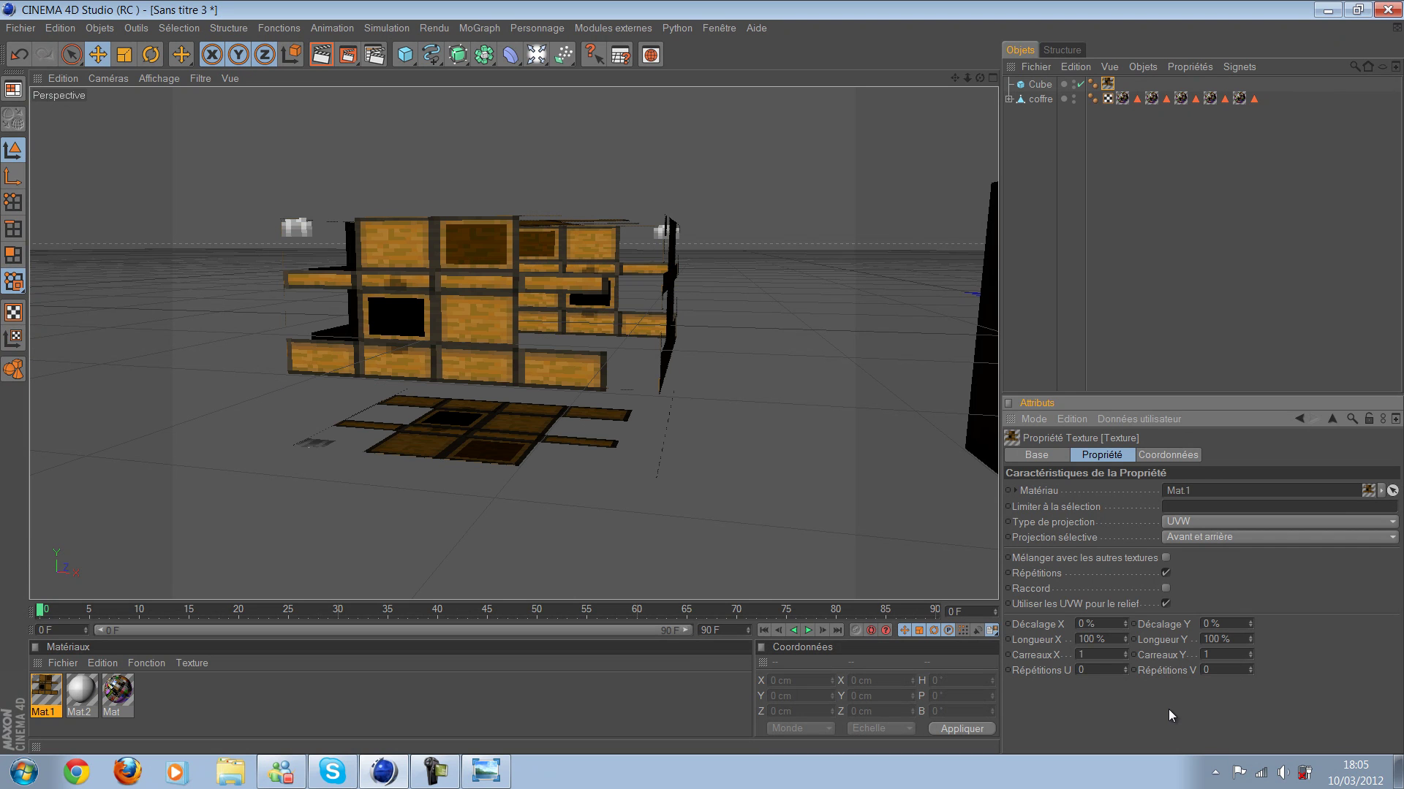
Step: Check the taskbar calendar, browse to February 2012, pick the 27th, then dismiss it
left_click(1356, 772)
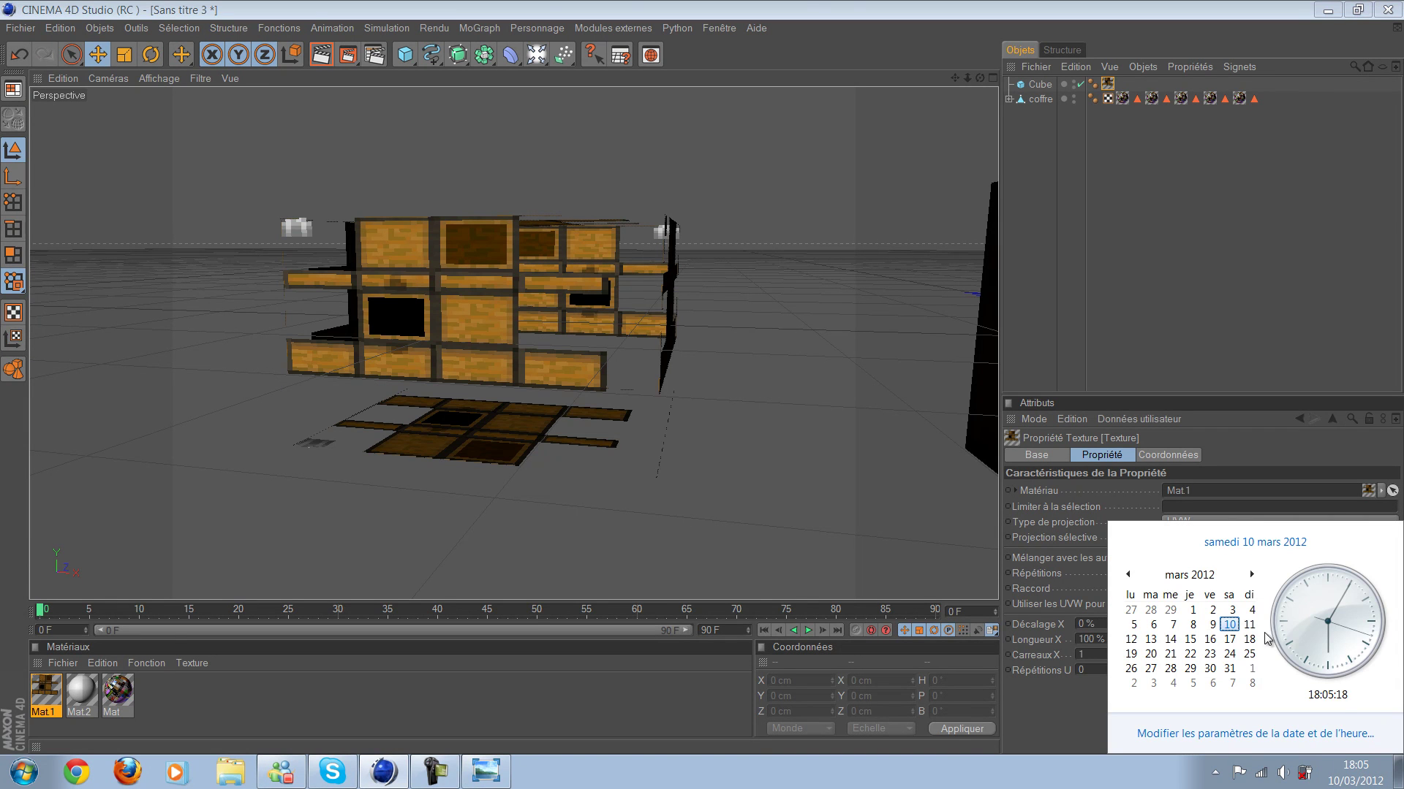
left_click(1128, 574)
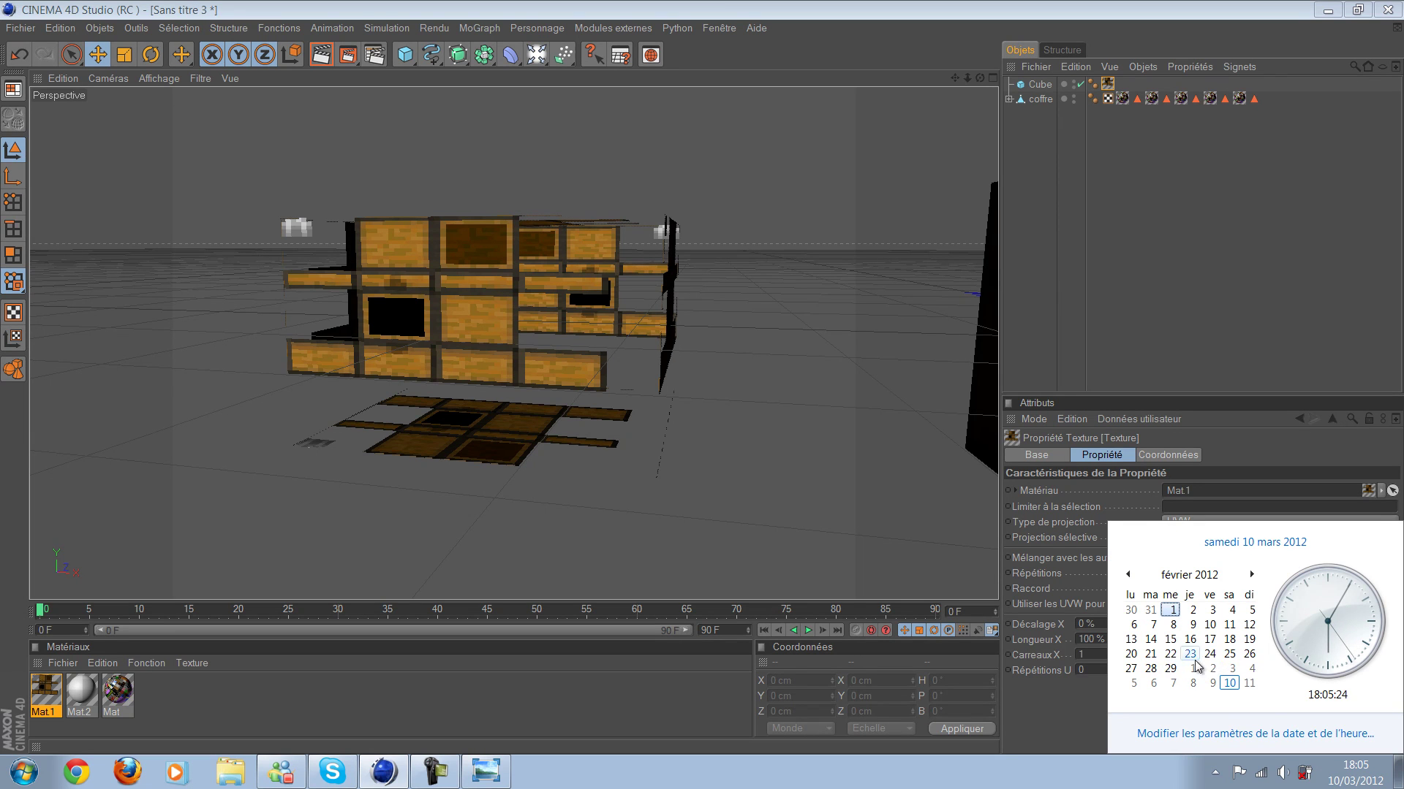
left_click(1131, 669)
left_click(763, 186)
mouse_move(763, 186)
left_mouse_down("alt")
mouse_move(776, 270)
mouse_move(702, 388)
mouse_move(726, 256)
mouse_move(712, 264)
mouse_move(704, 378)
mouse_move(810, 319)
mouse_move(823, 335)
left_mouse_up("alt")
Step: Stretch the texture horizontally with the Longueur X spinner, ending near 460%
scroll(822, 335, "down", 3)
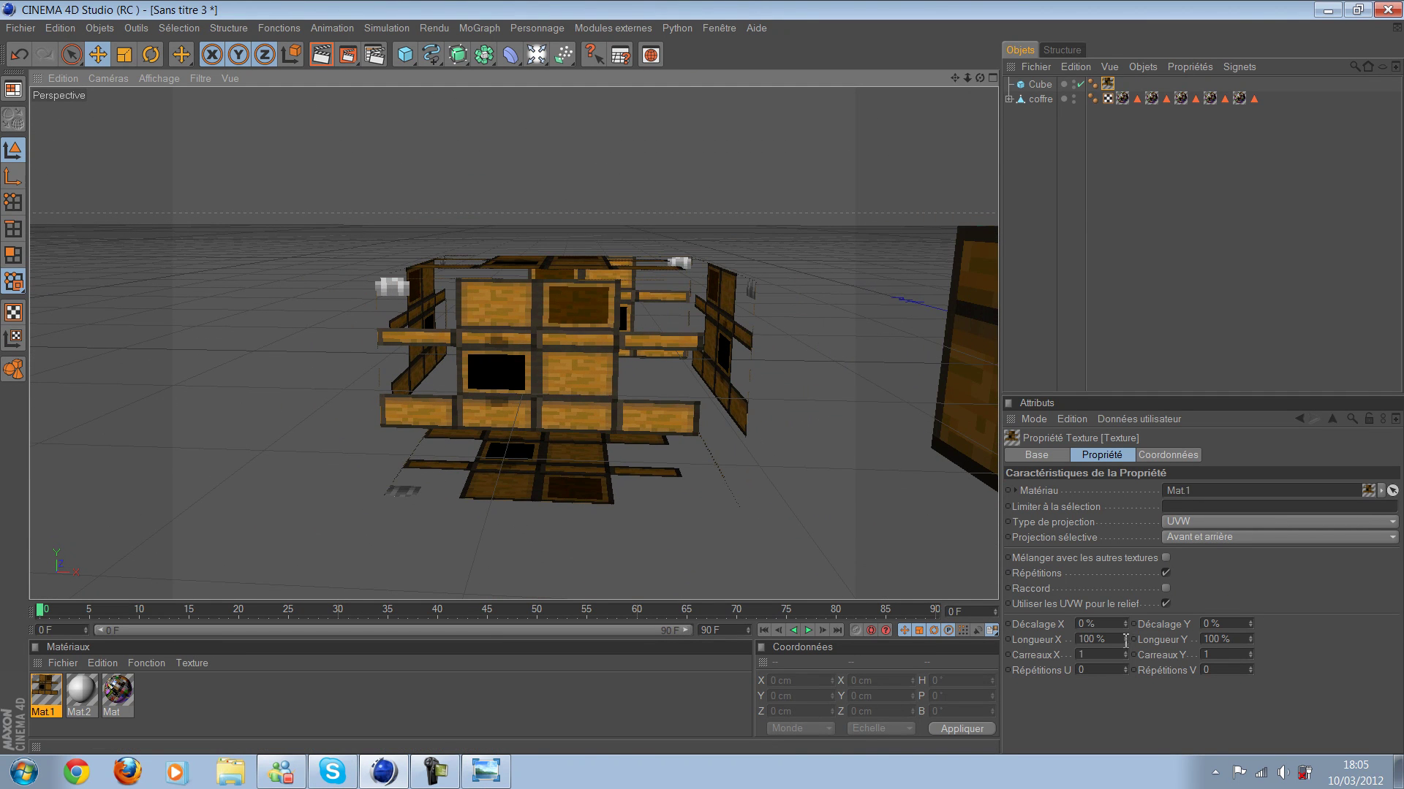
scroll(679, 459, "down", 1)
scroll(678, 454, "up", 2)
scroll(701, 379, "up", 2)
scroll(702, 379, "up", 2)
scroll(702, 379, "up", 1)
scroll(685, 441, "down", 4)
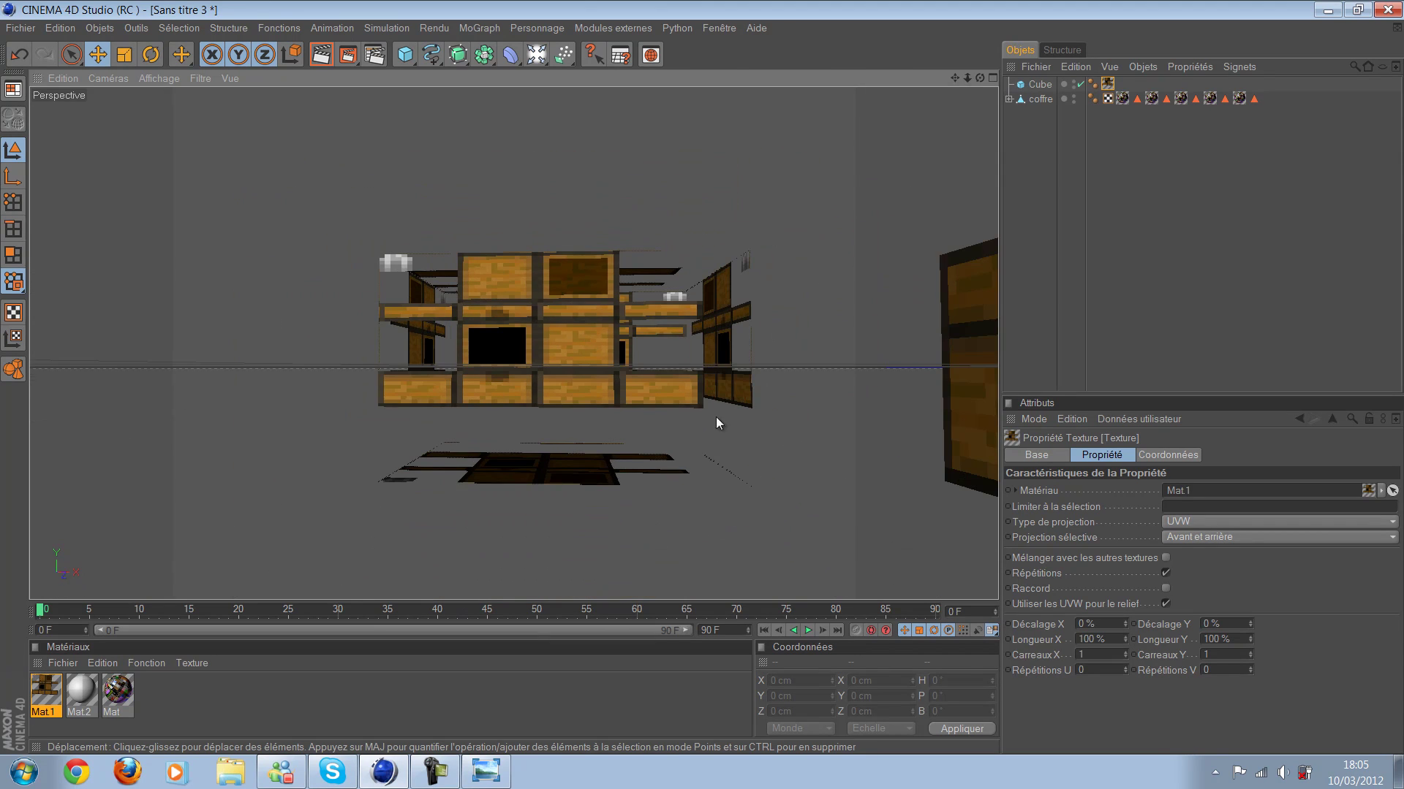
left_click_drag(1131, 638, 1126, 638)
left_click(1126, 641)
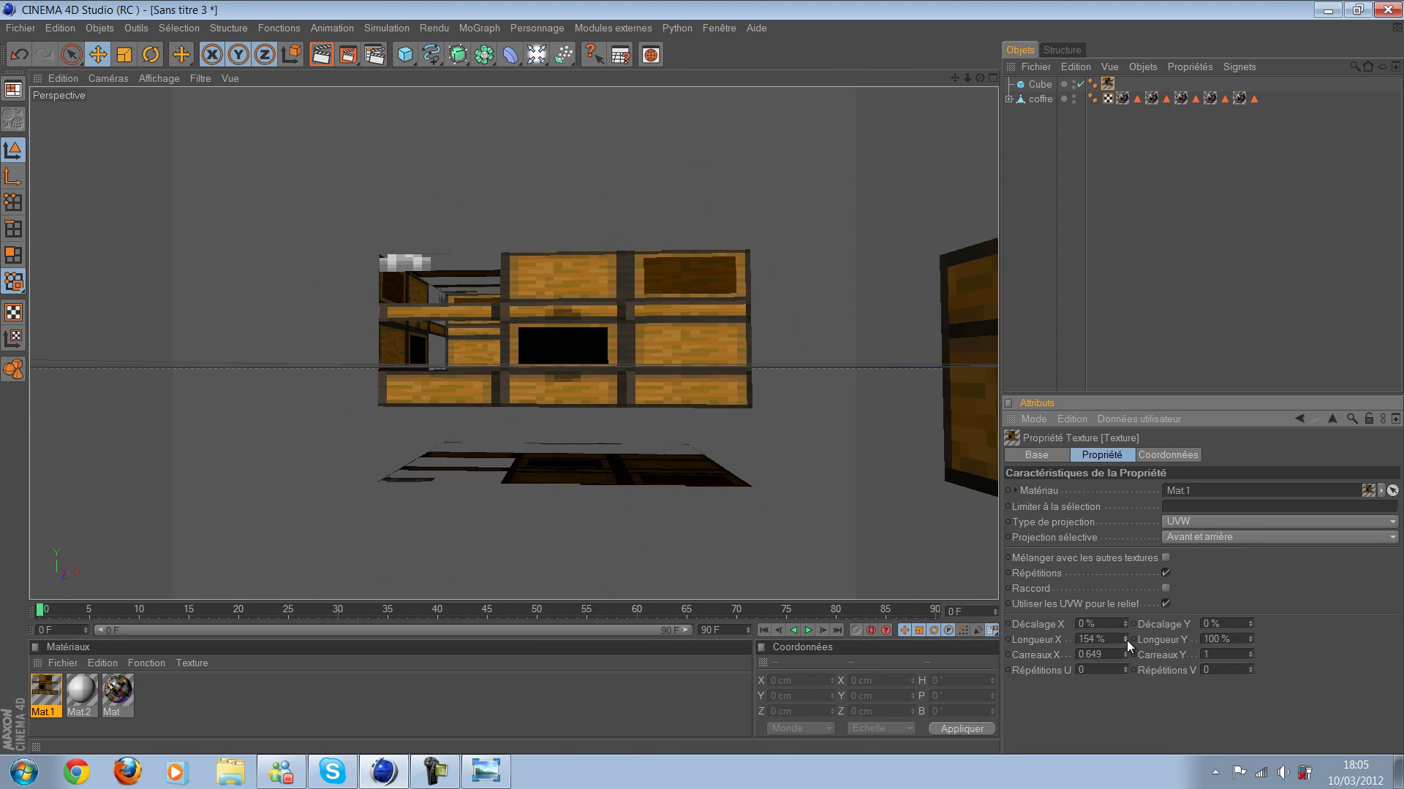
left_click_drag(1126, 640, 1126, 637)
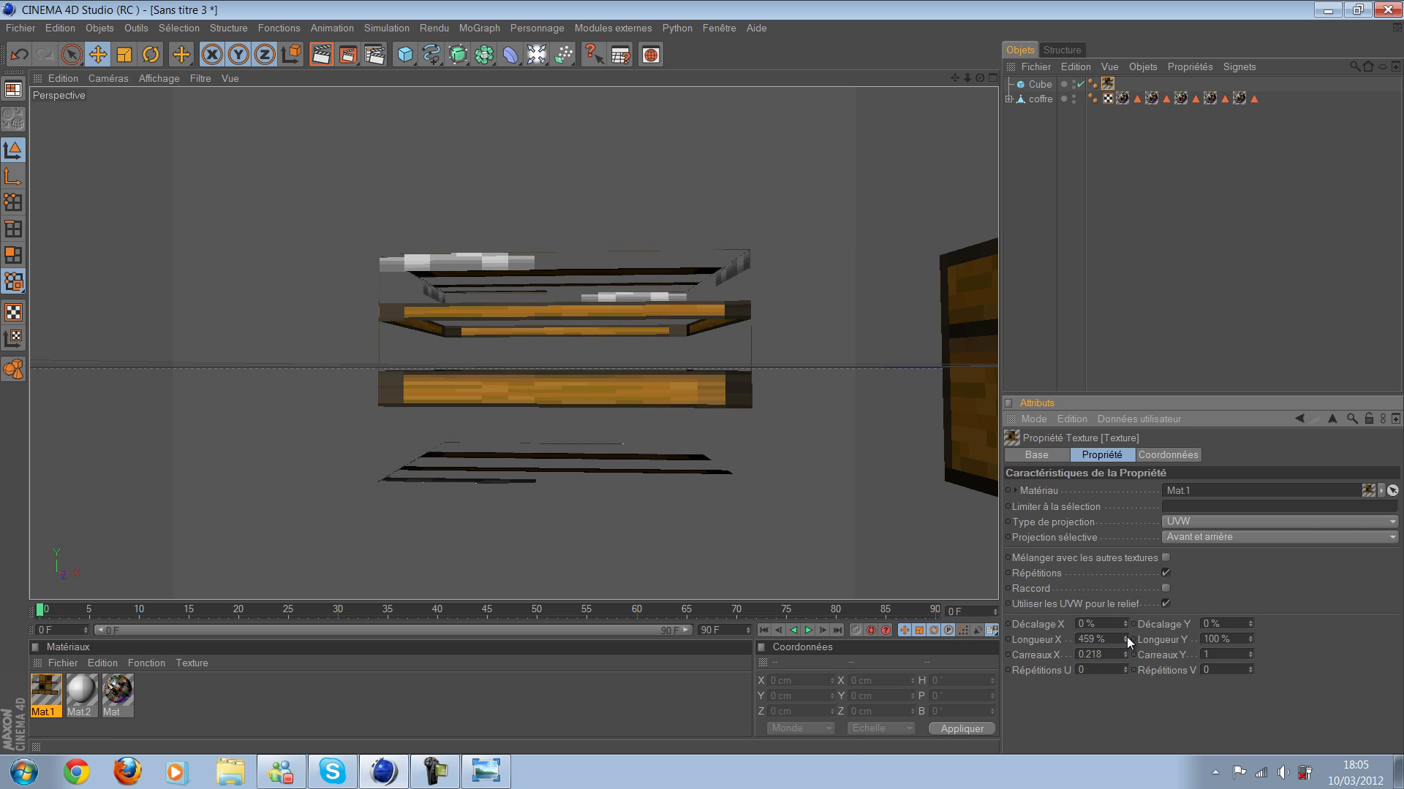
Step: Stretch the texture vertically to about 826% and shift its vertical offset strongly negative
mouse_move(826, 529)
left_mouse_down("alt")
mouse_move(699, 374)
mouse_move(877, 475)
left_mouse_up("alt")
left_click_drag(1250, 638, 1249, 635)
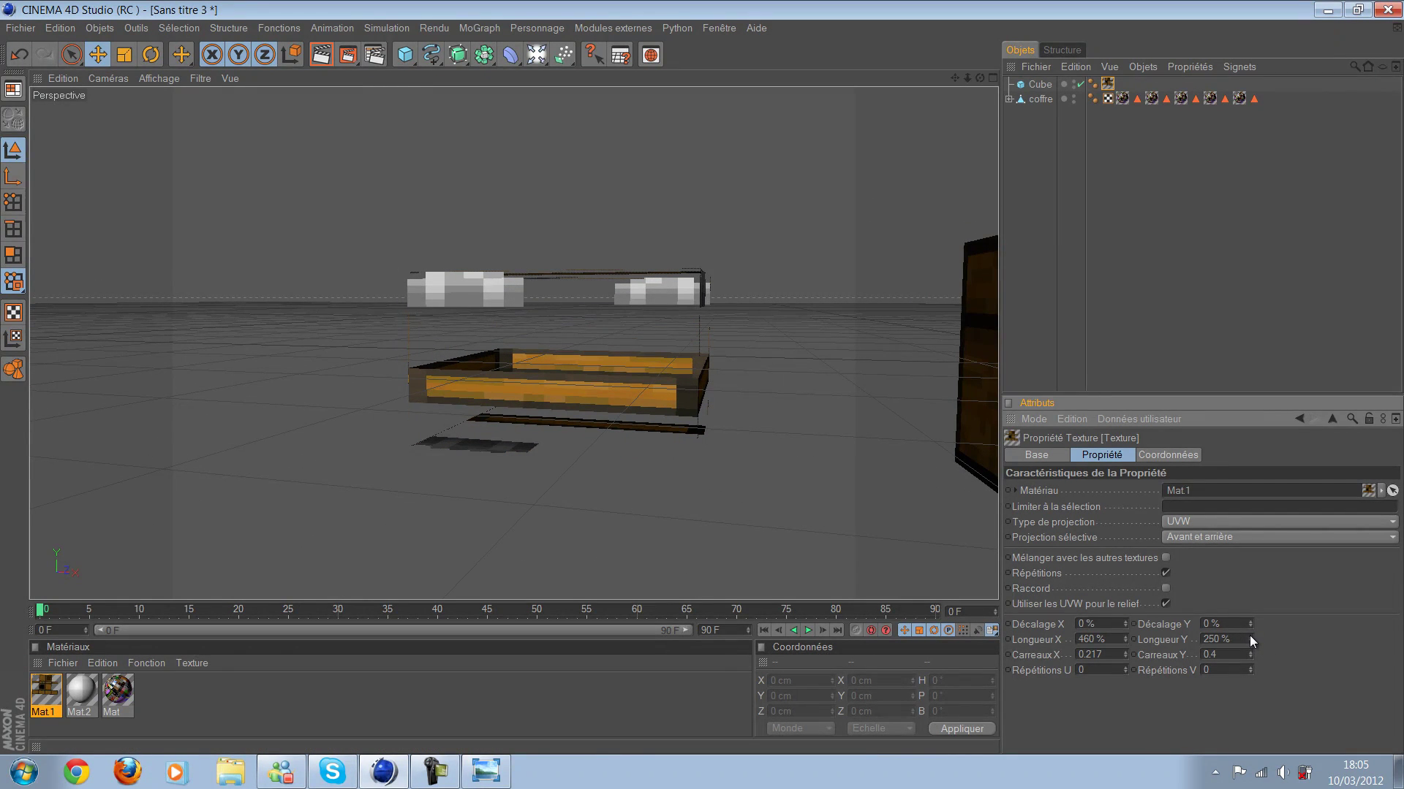
mouse_move(1249, 635)
left_mouse_down()
mouse_move(1248, 647)
mouse_move(1252, 634)
left_mouse_up()
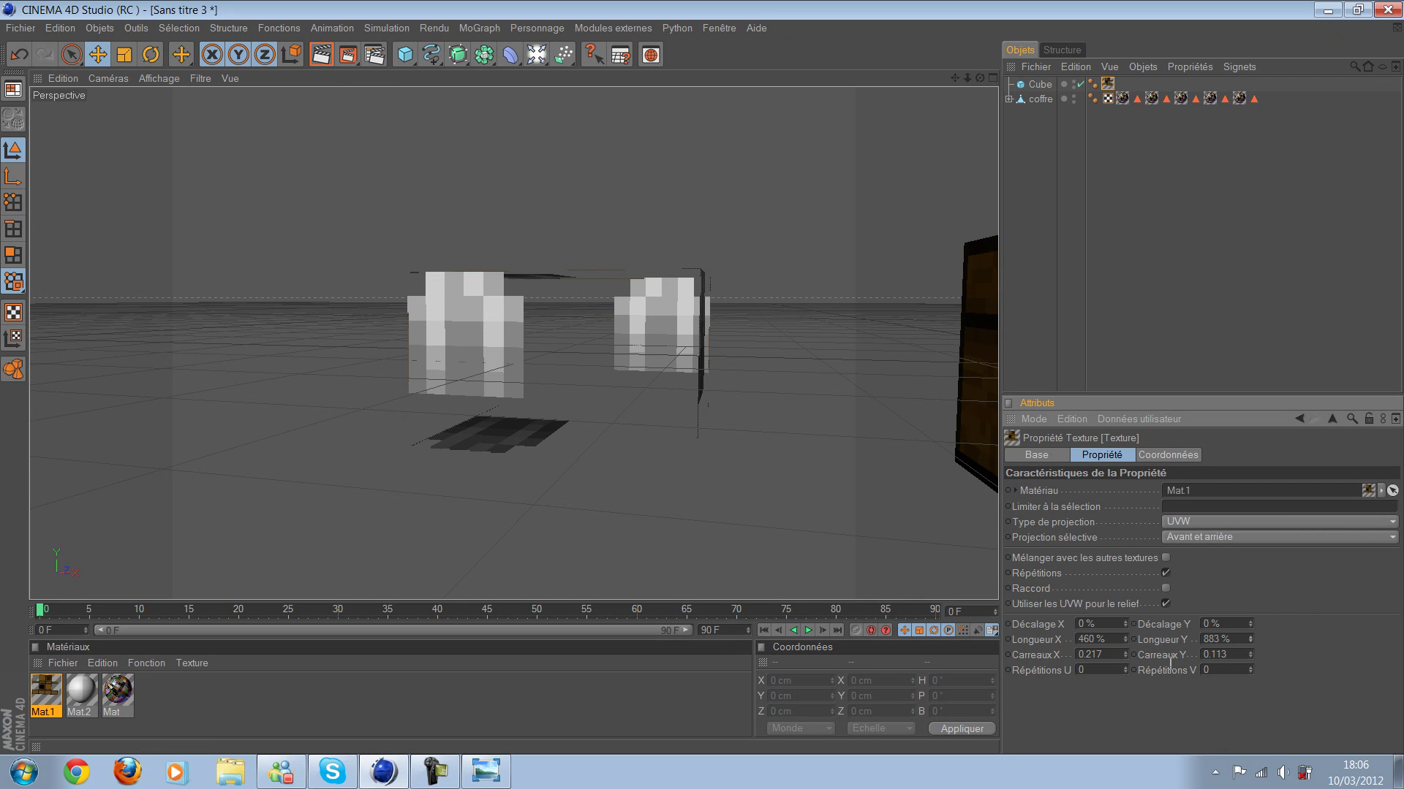
left_click_drag(1253, 623, 1248, 617)
Step: Fine-tune the texture to -454% vertical offset and 840% vertical length, then open Mat.1
left_click(1248, 618)
left_click_drag(1248, 635, 1249, 621)
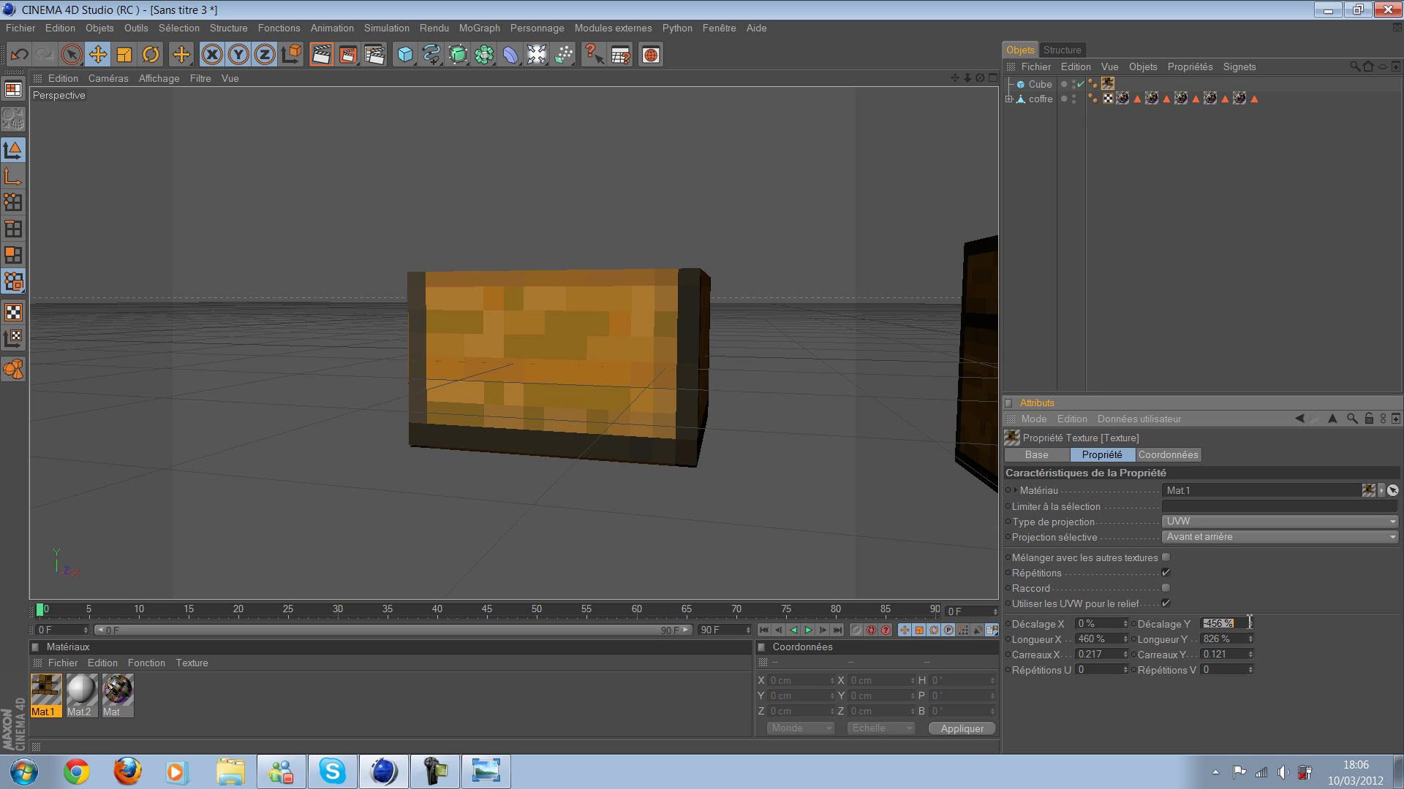
left_click(1253, 621)
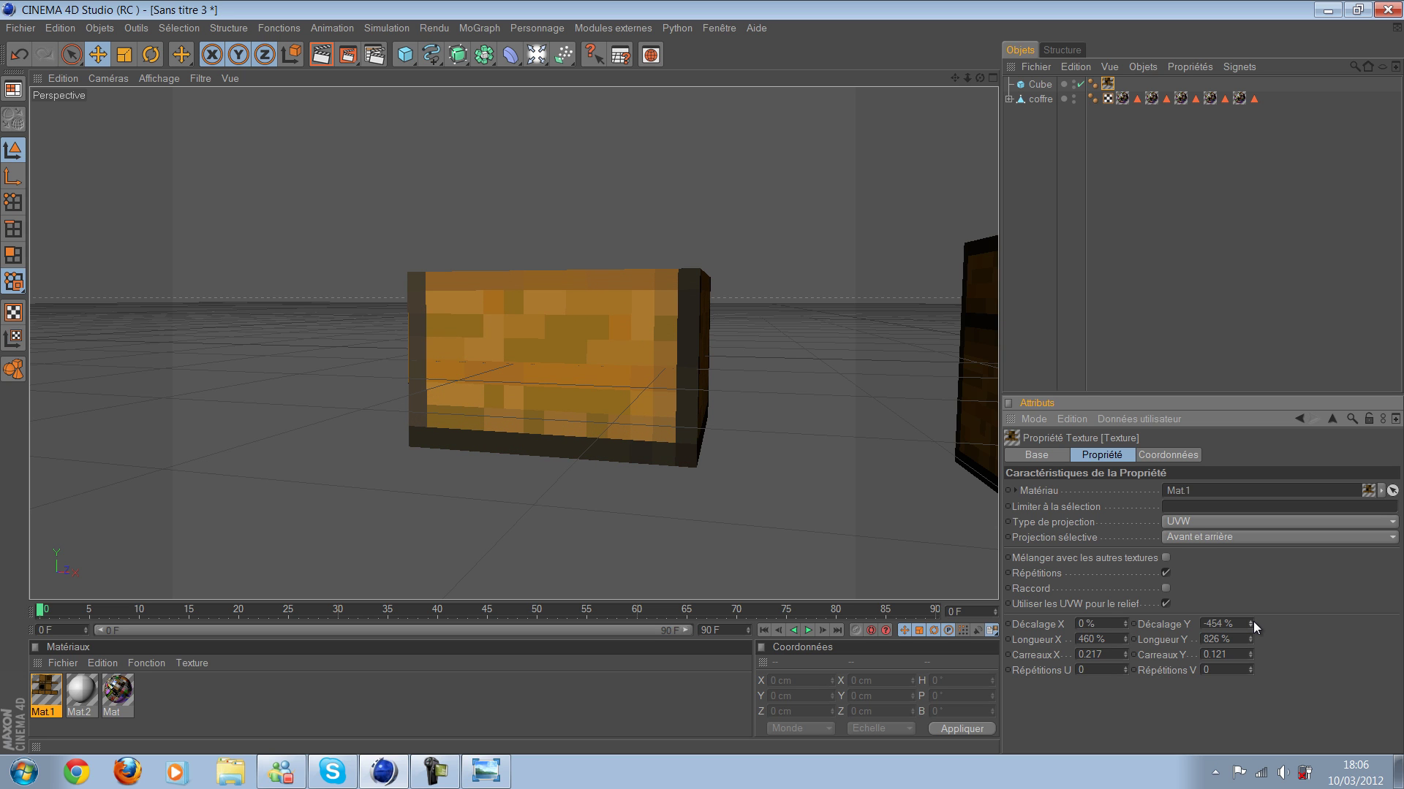
left_click_drag(1251, 636, 1249, 638)
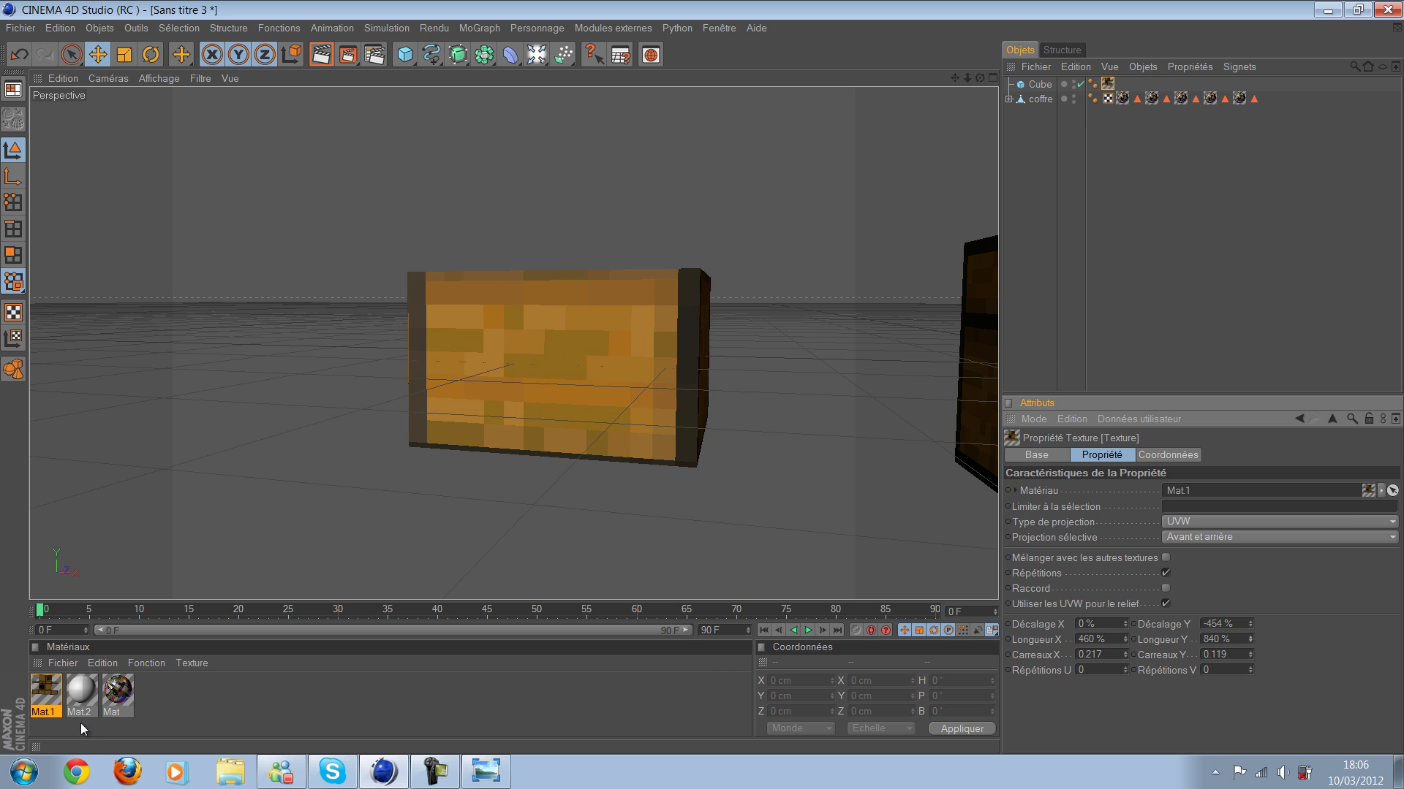
double_click(46, 687)
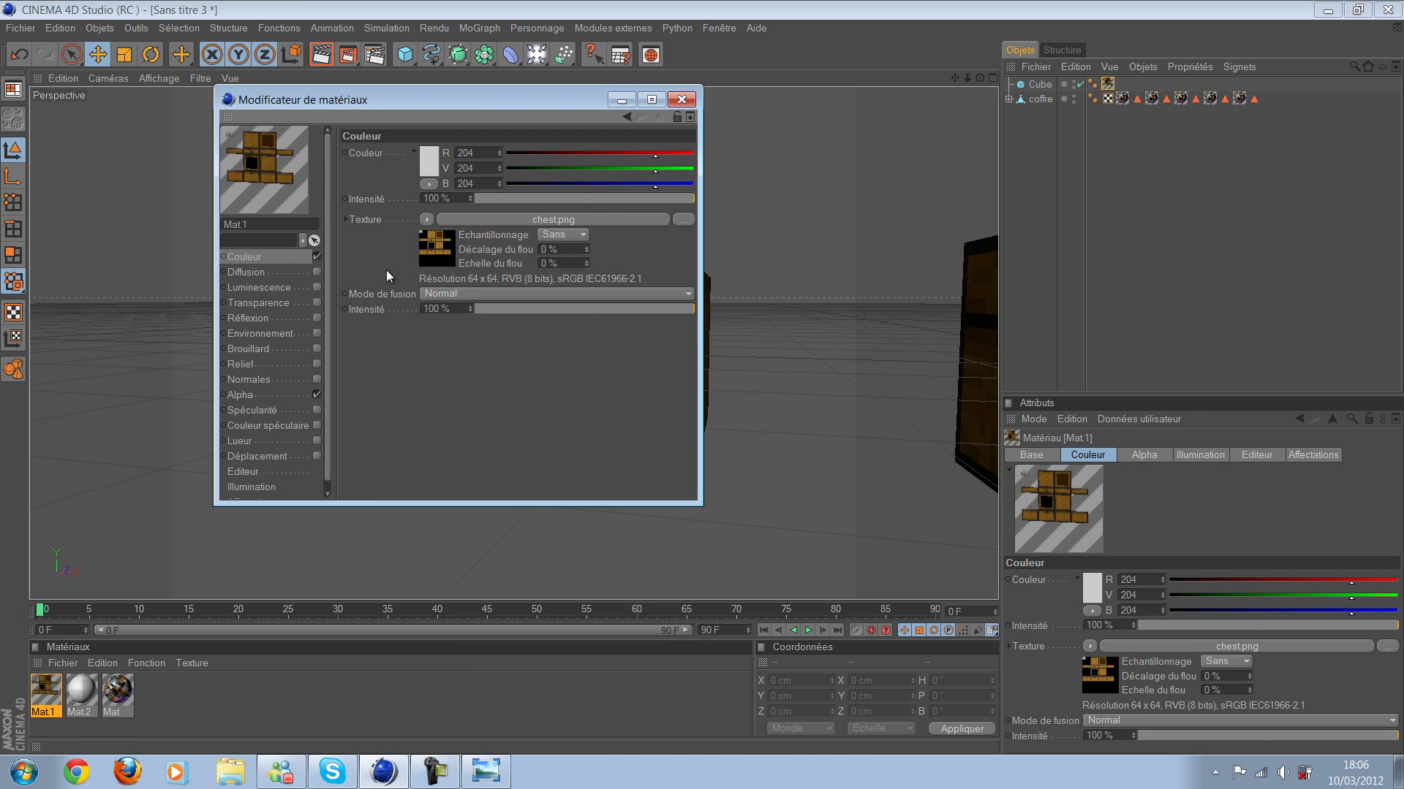
Step: Nudge the Material Editor window down slightly and close it
left_click_drag(600, 101, 601, 111)
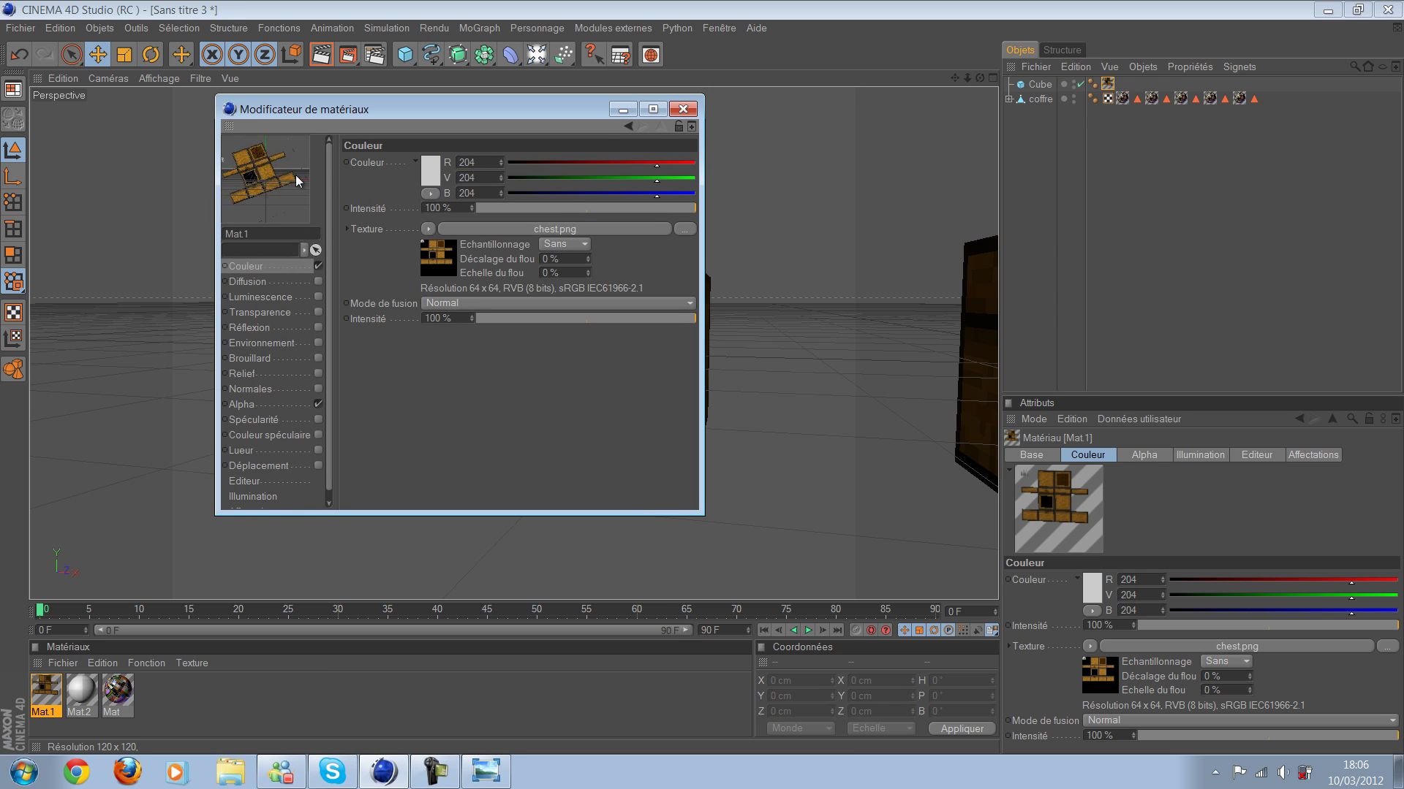
left_click(685, 110)
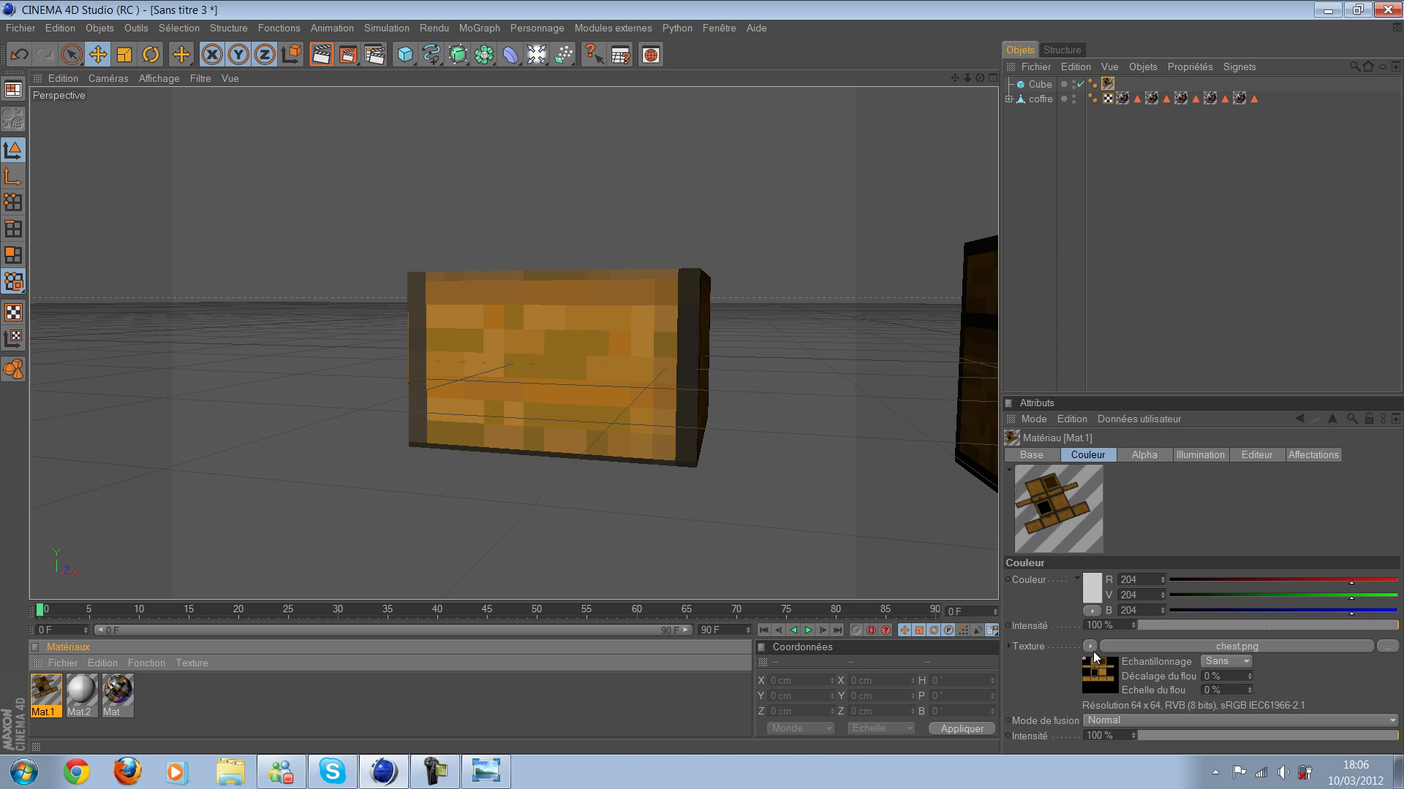
Step: Delete the cube's texture tag so it turns plain grey, then minimize Cinema 4D
left_click(564, 349)
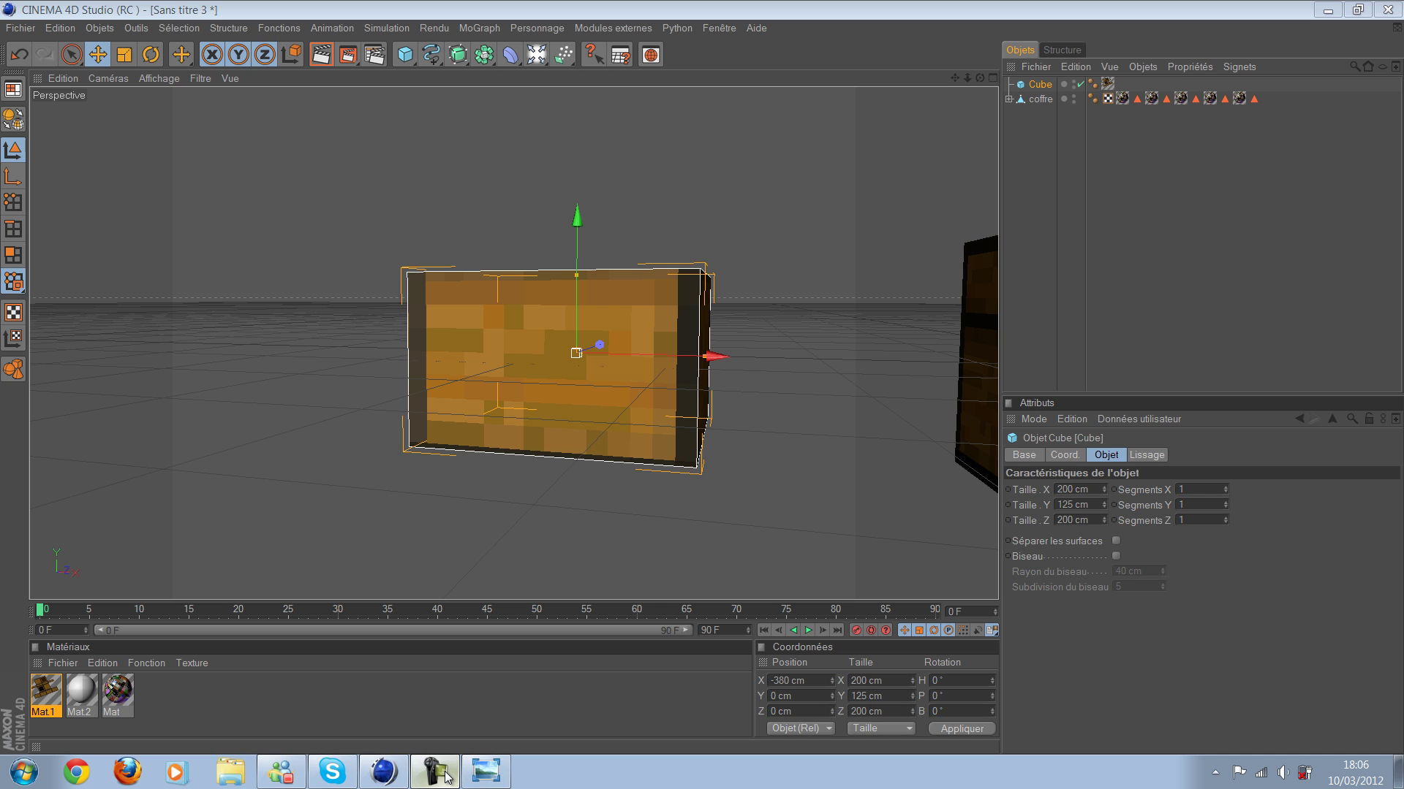
mouse_move(652, 469)
left_mouse_down("alt")
mouse_move(700, 375)
mouse_move(691, 386)
mouse_move(722, 385)
mouse_move(712, 451)
left_mouse_up("alt")
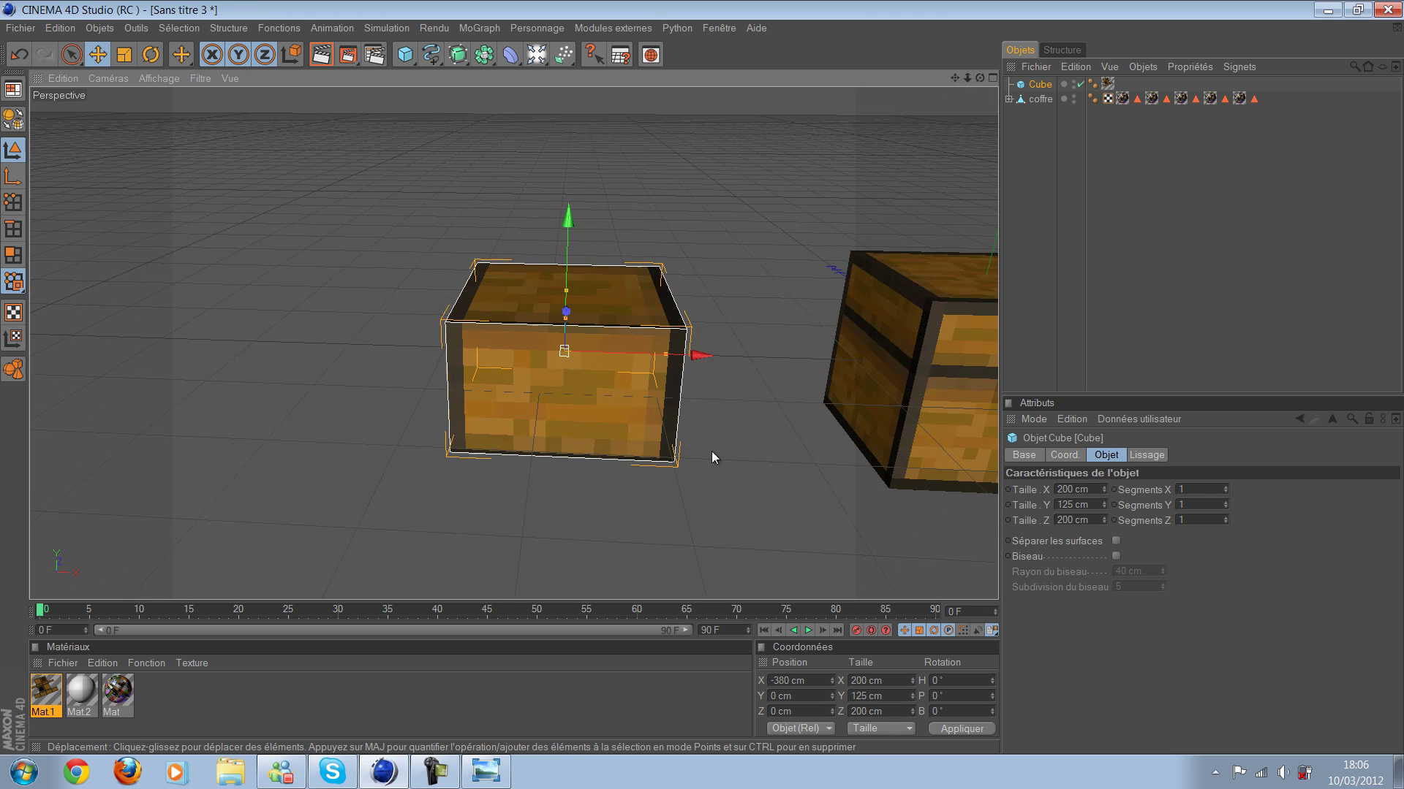
left_click(1108, 83)
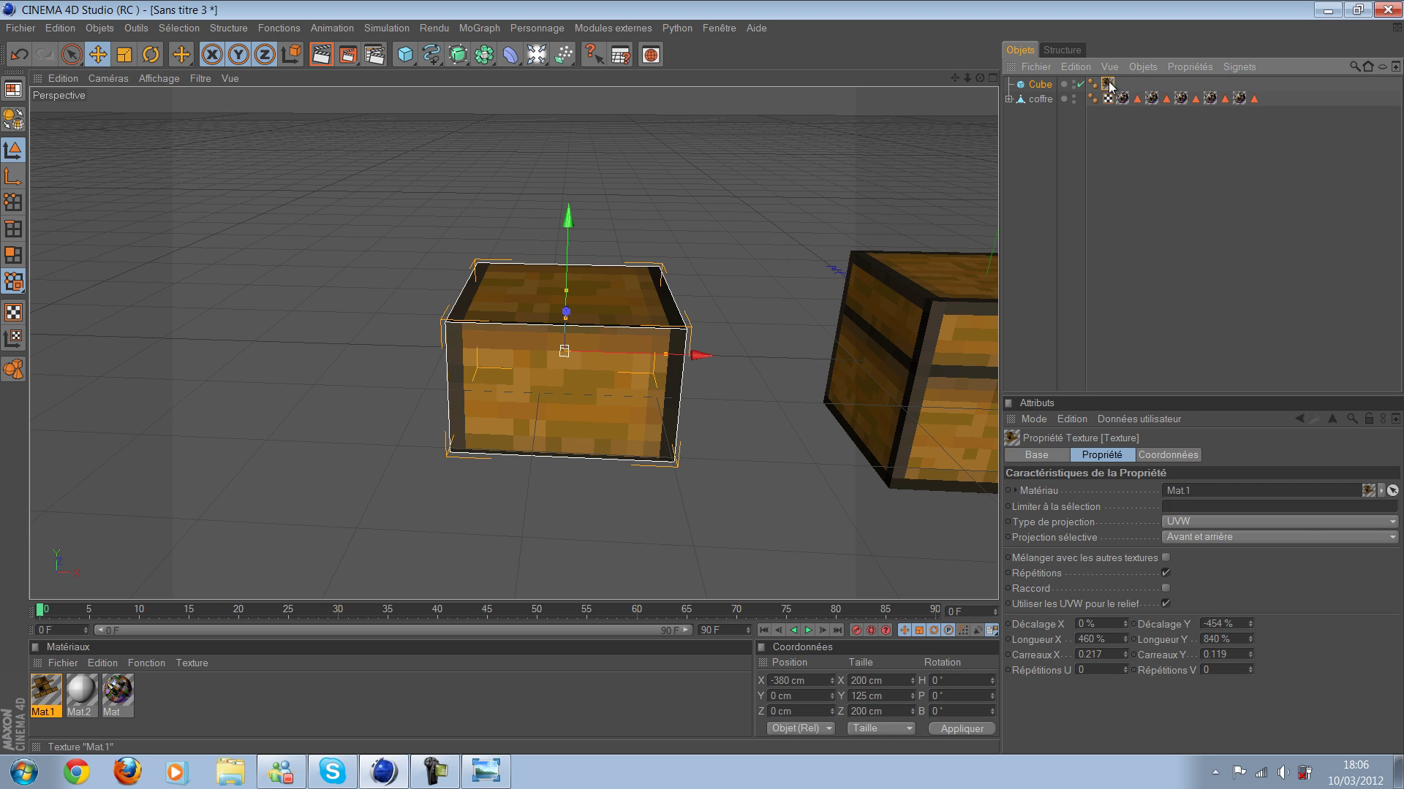
key("Delete")
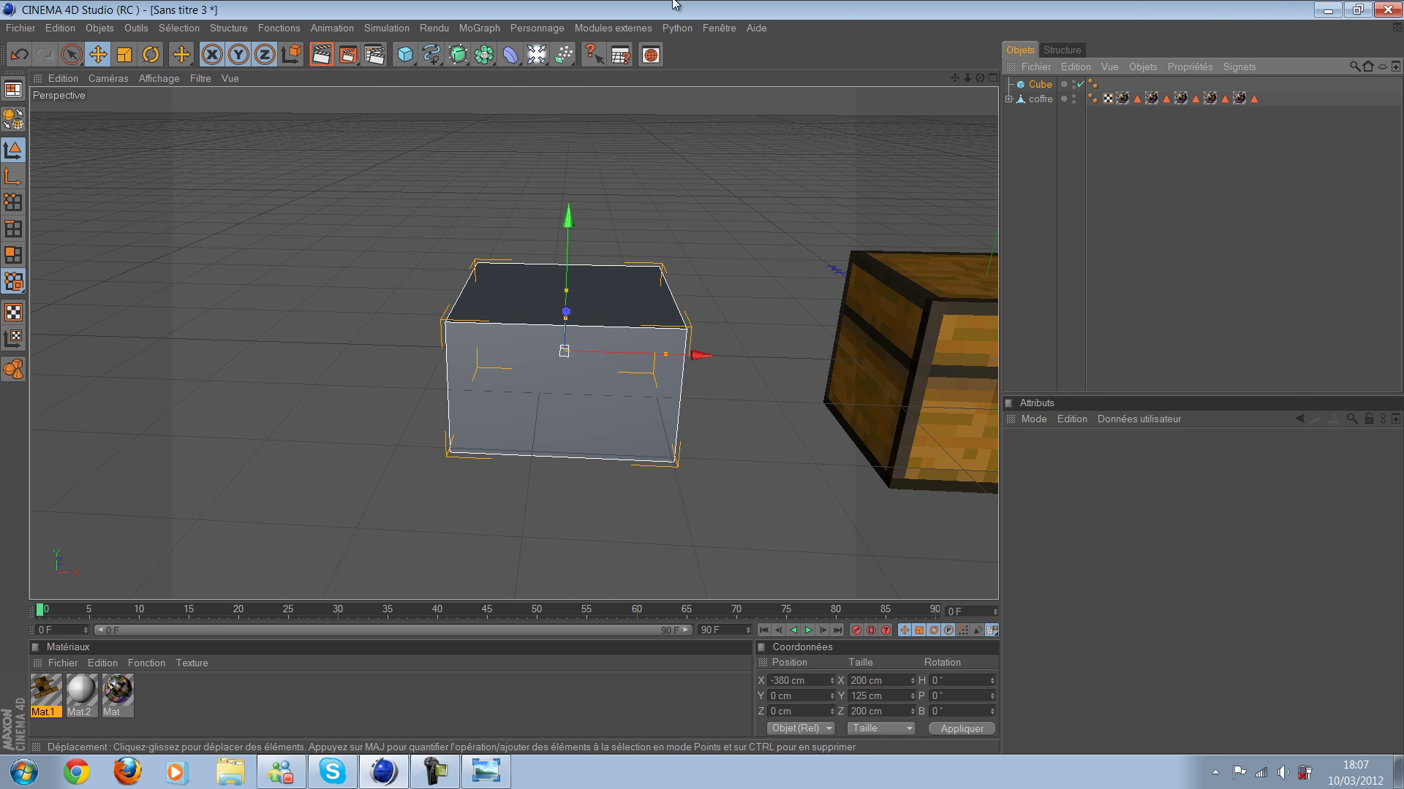
left_click(1327, 10)
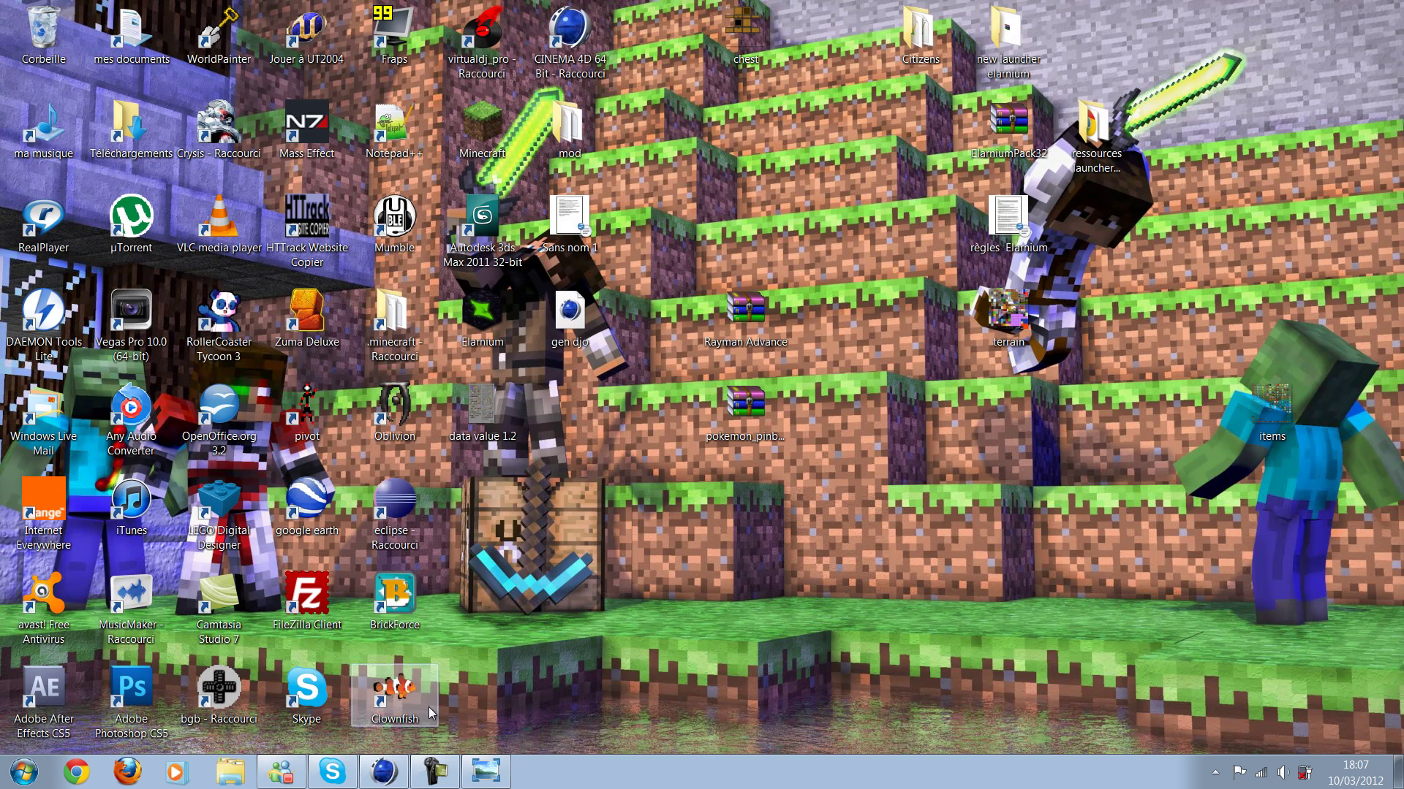
Step: Close Cinema 4D without saving and launch Adobe Photoshop CS5 from the desktop
left_click(764, 449)
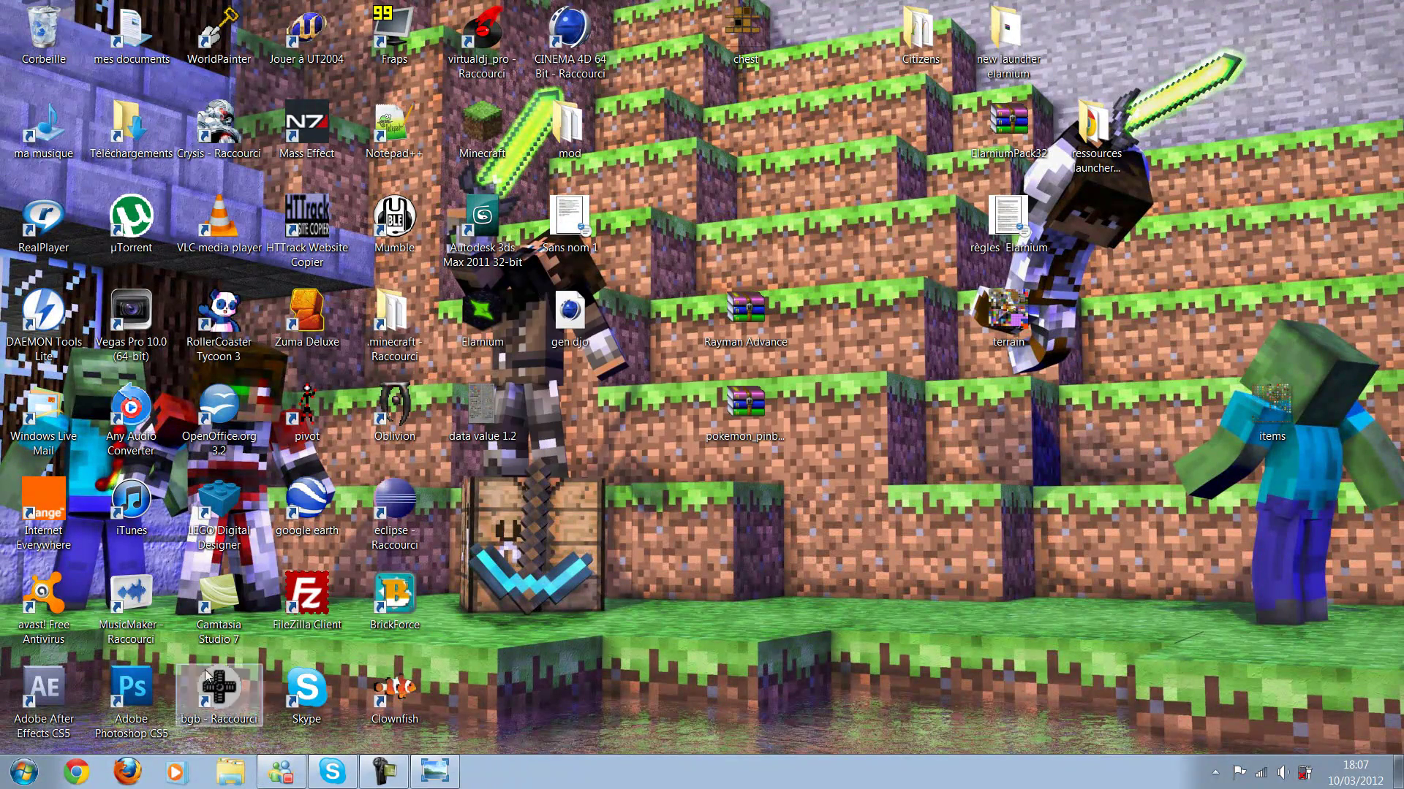
double_click(117, 684)
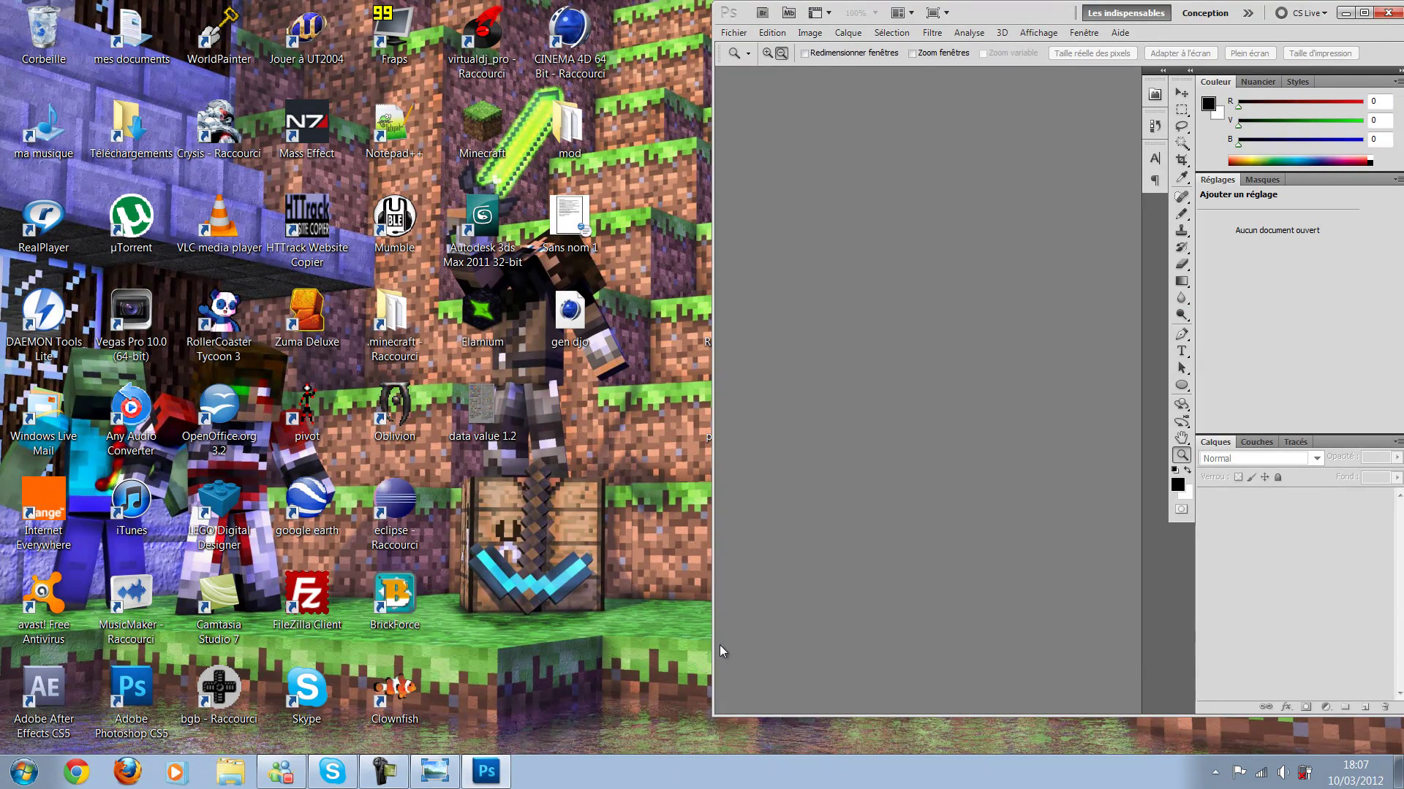
Step: Delete the Rayman and pokemon archives to the Recycle Bin and close their WinRAR windows
mouse_move(998, 14)
left_mouse_down()
mouse_move(1016, 6)
mouse_move(1111, 54)
left_mouse_up()
left_click_drag(670, 269, 795, 579)
key("Return")
key("Delete")
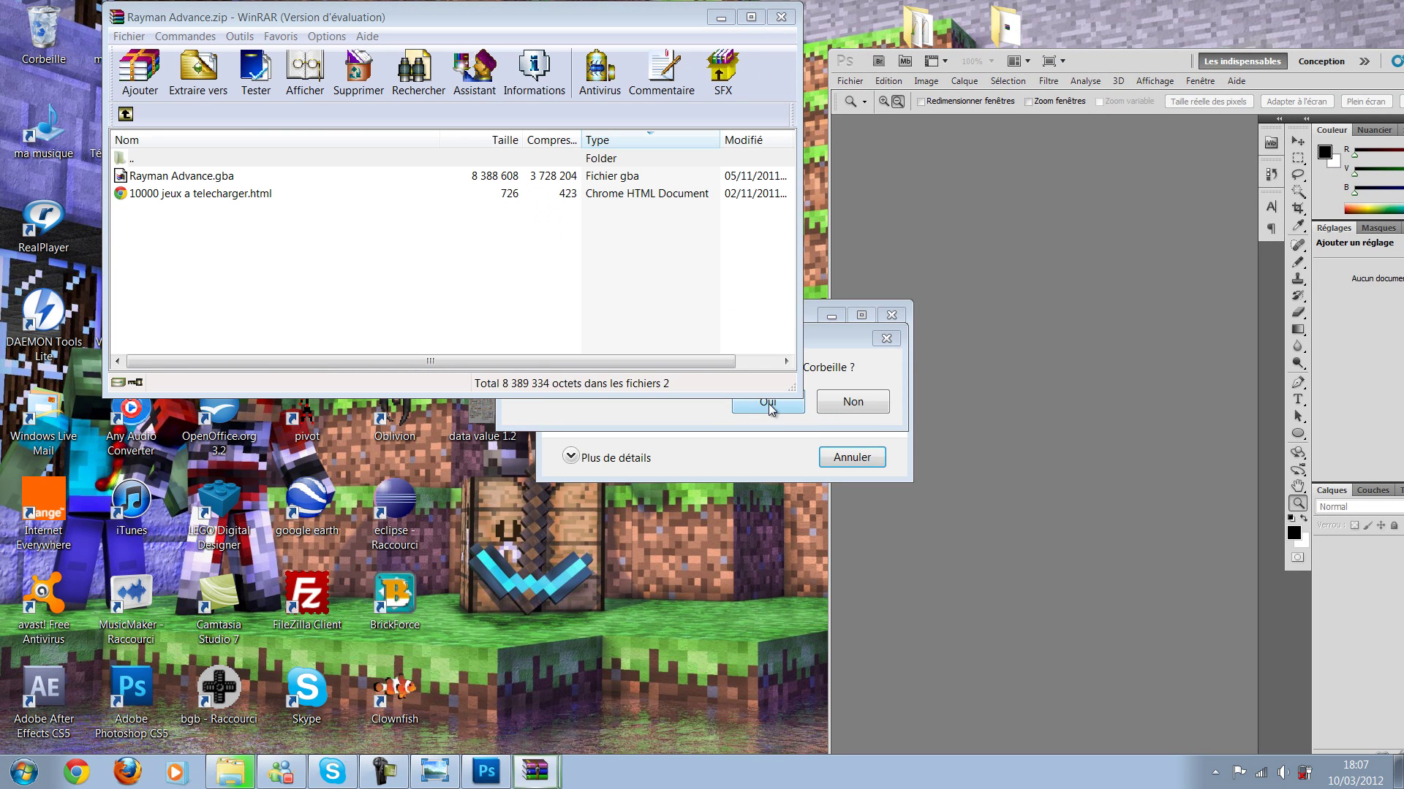
key("Return")
left_click(781, 16)
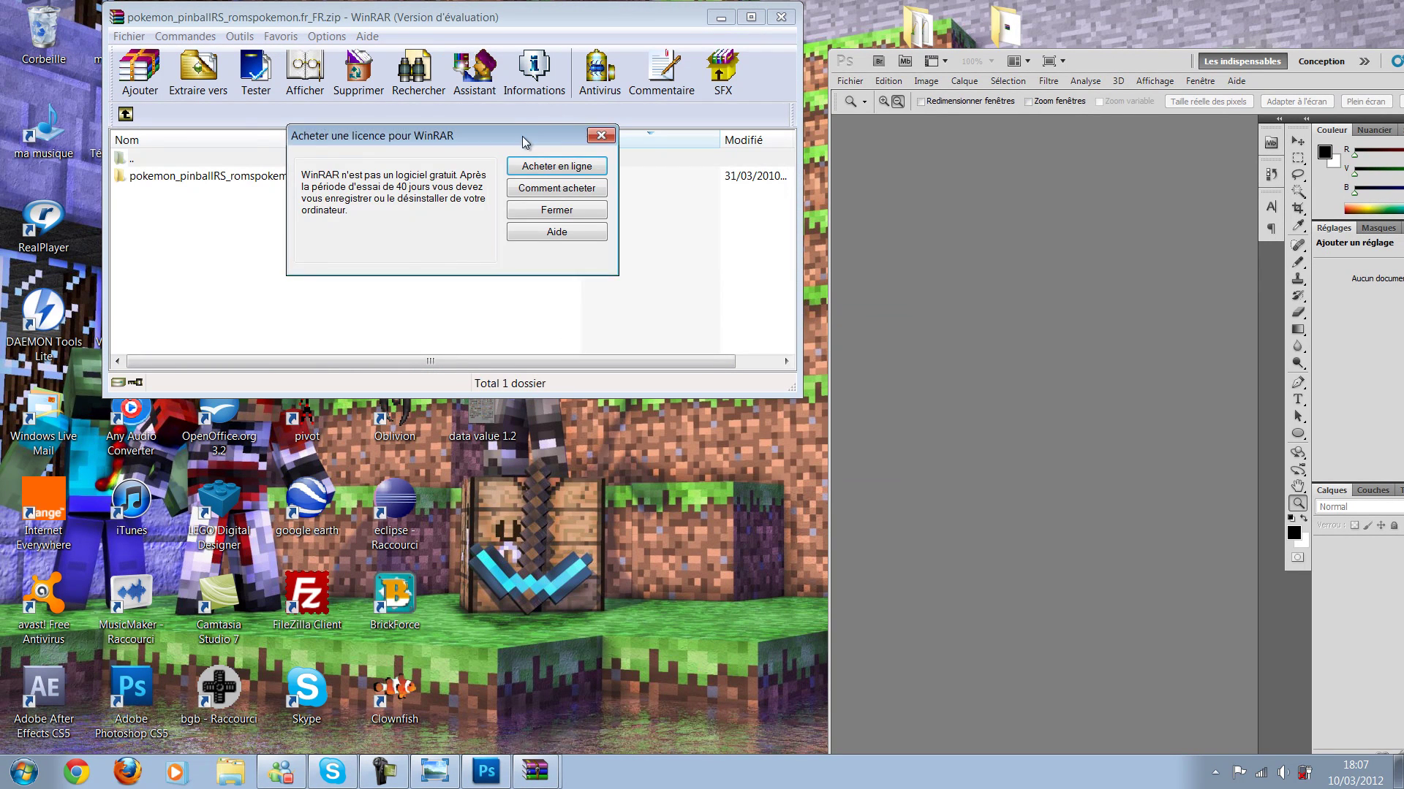
key("Escape")
left_click(781, 16)
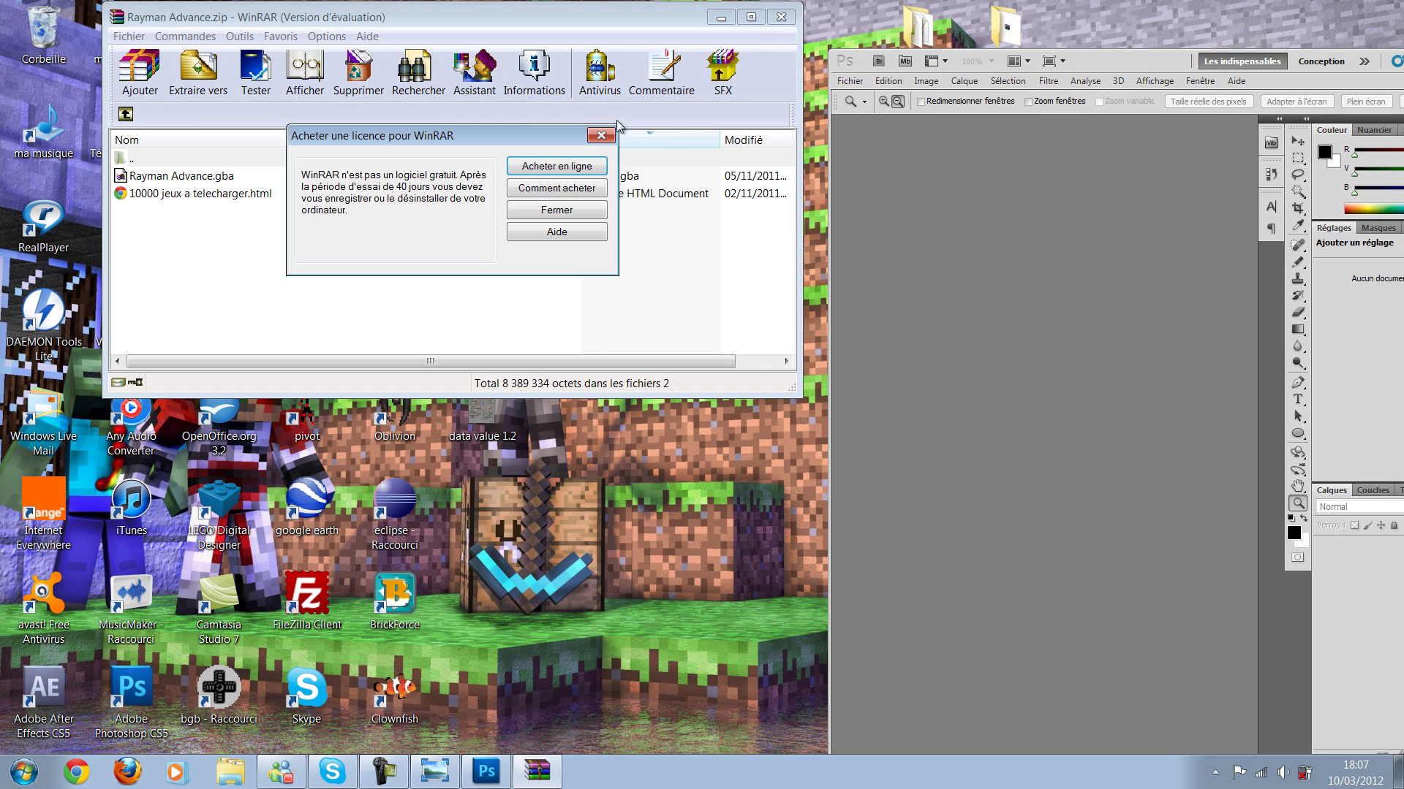
left_click(601, 136)
left_click(781, 16)
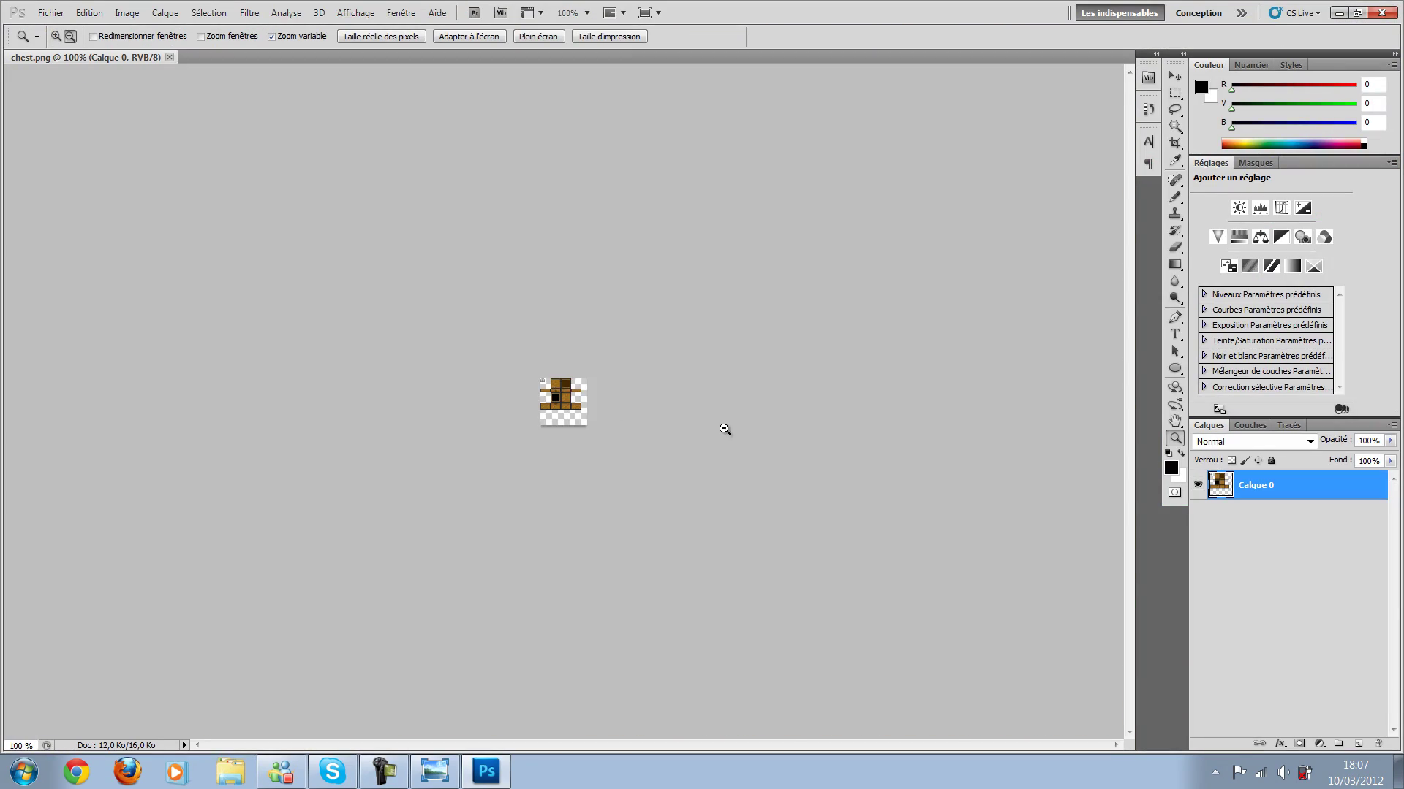
Step: Zoom the chest texture to about 1350% so its pixels are clearly visible
left_click_drag(725, 429, 795, 357)
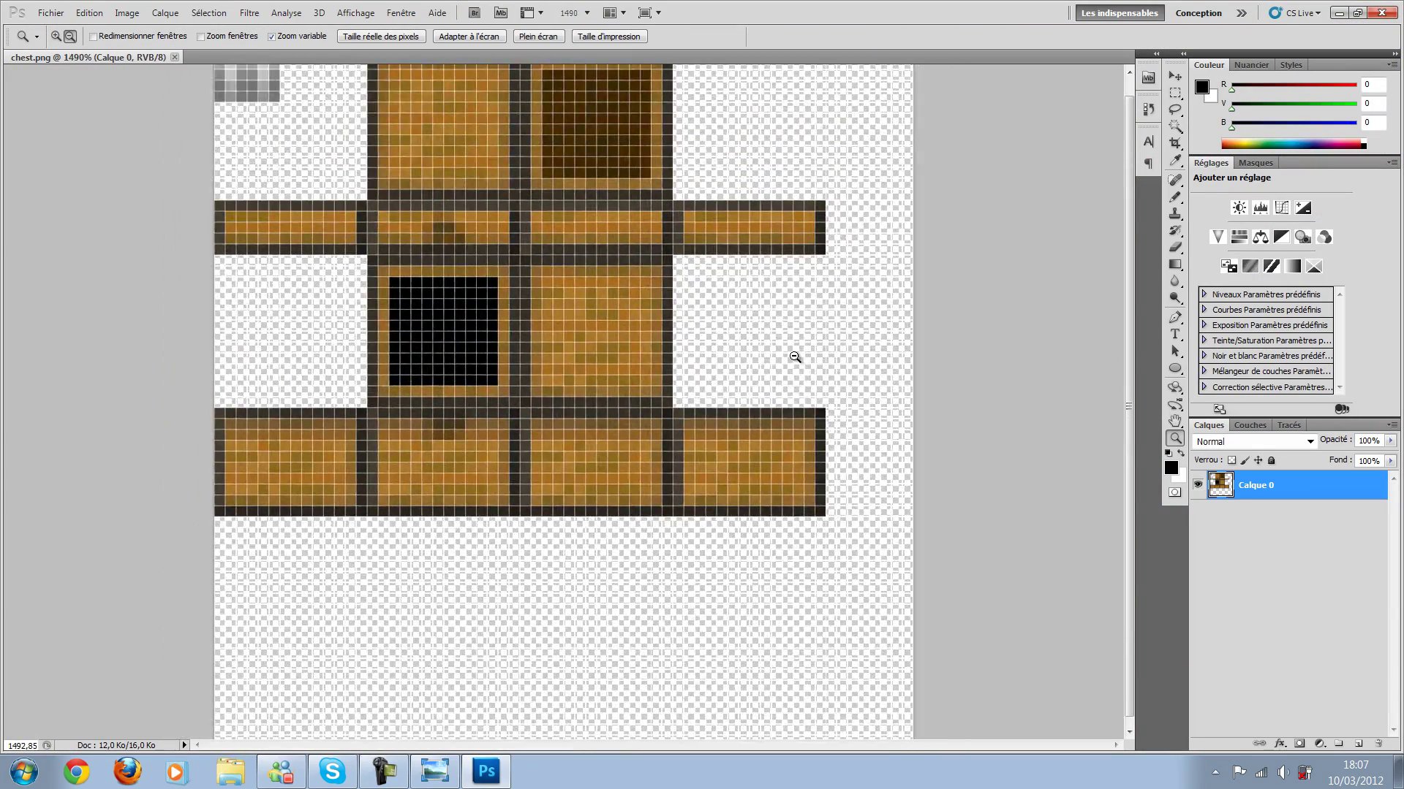
scroll(797, 358, "up", 1)
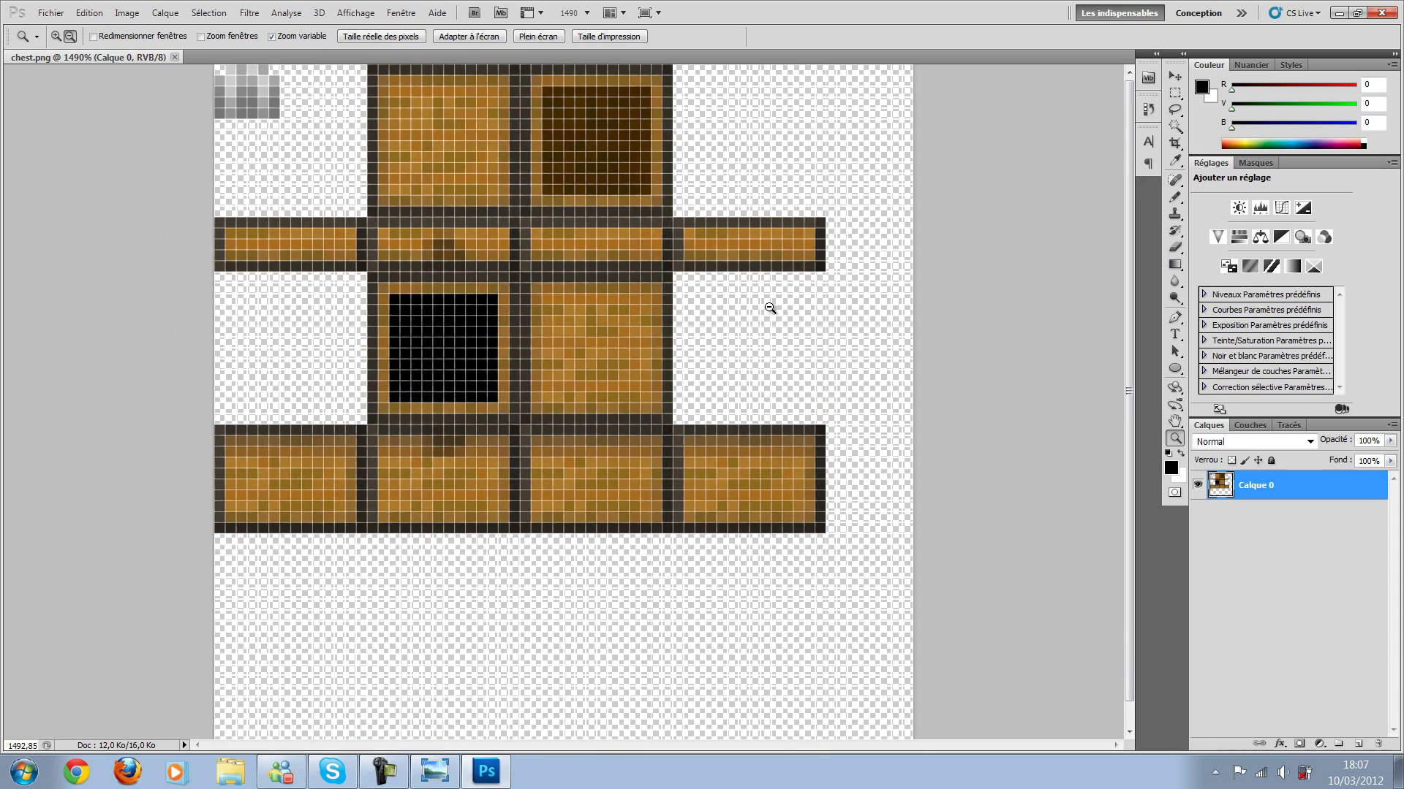
left_click_drag(713, 346, 679, 333)
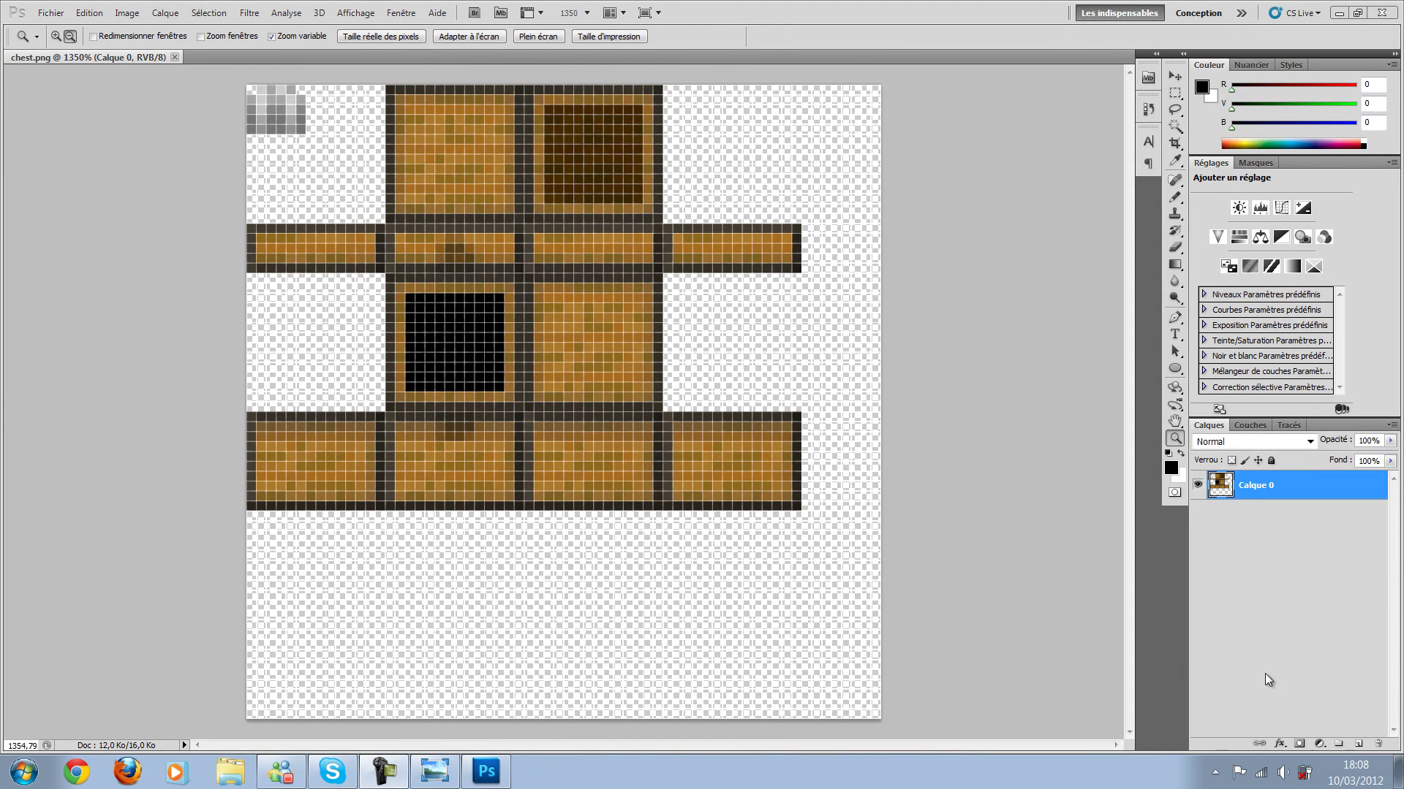
Step: Copy the dark interior square into a new document and save it as 'top' in a new chest folder
left_click(1175, 93)
left_click_drag(525, 87, 662, 222)
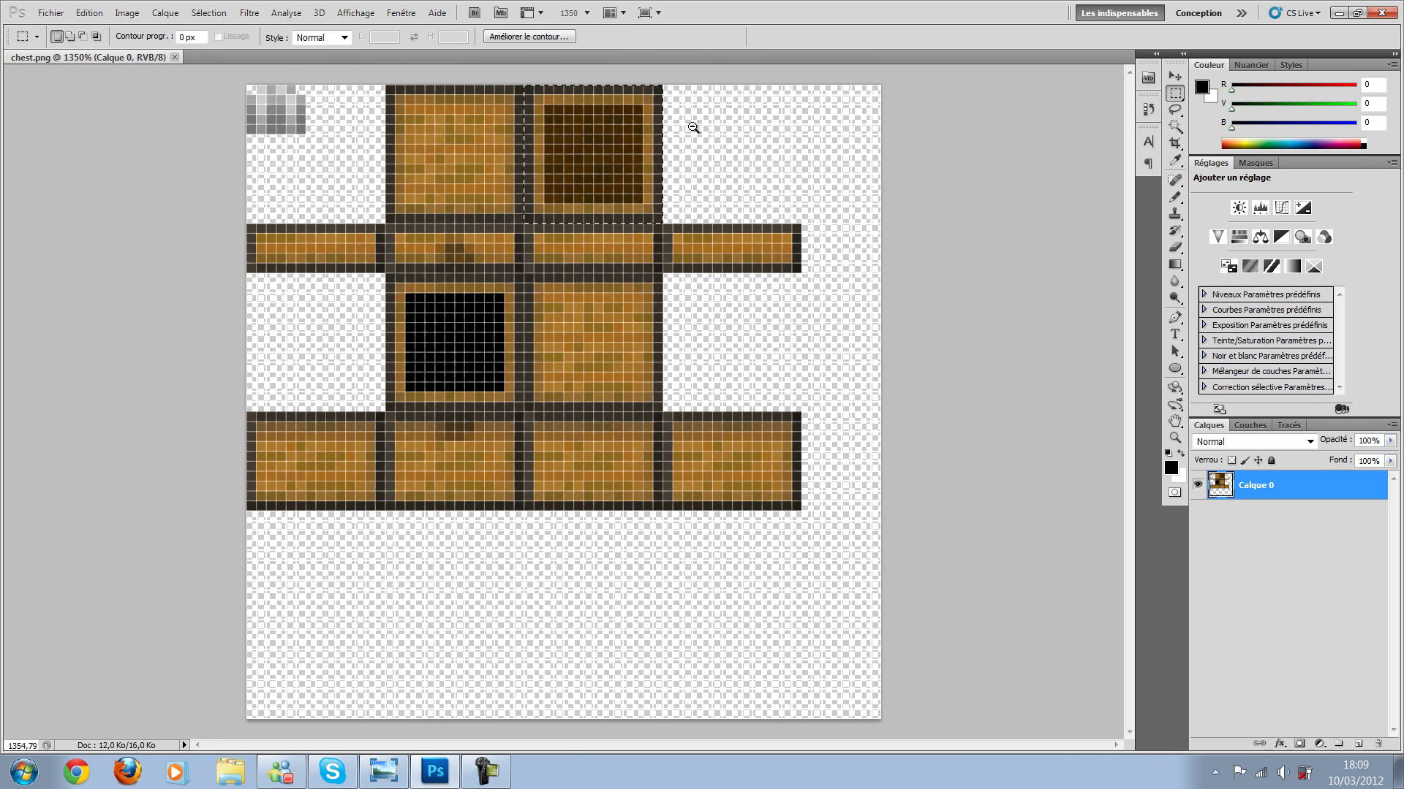
key("ctrl+c")
key("ctrl+n")
key("Return")
key("ctrl+v")
key("ctrl+shift+s")
right_click(1112, 170)
left_click(1038, 314)
type("chest")
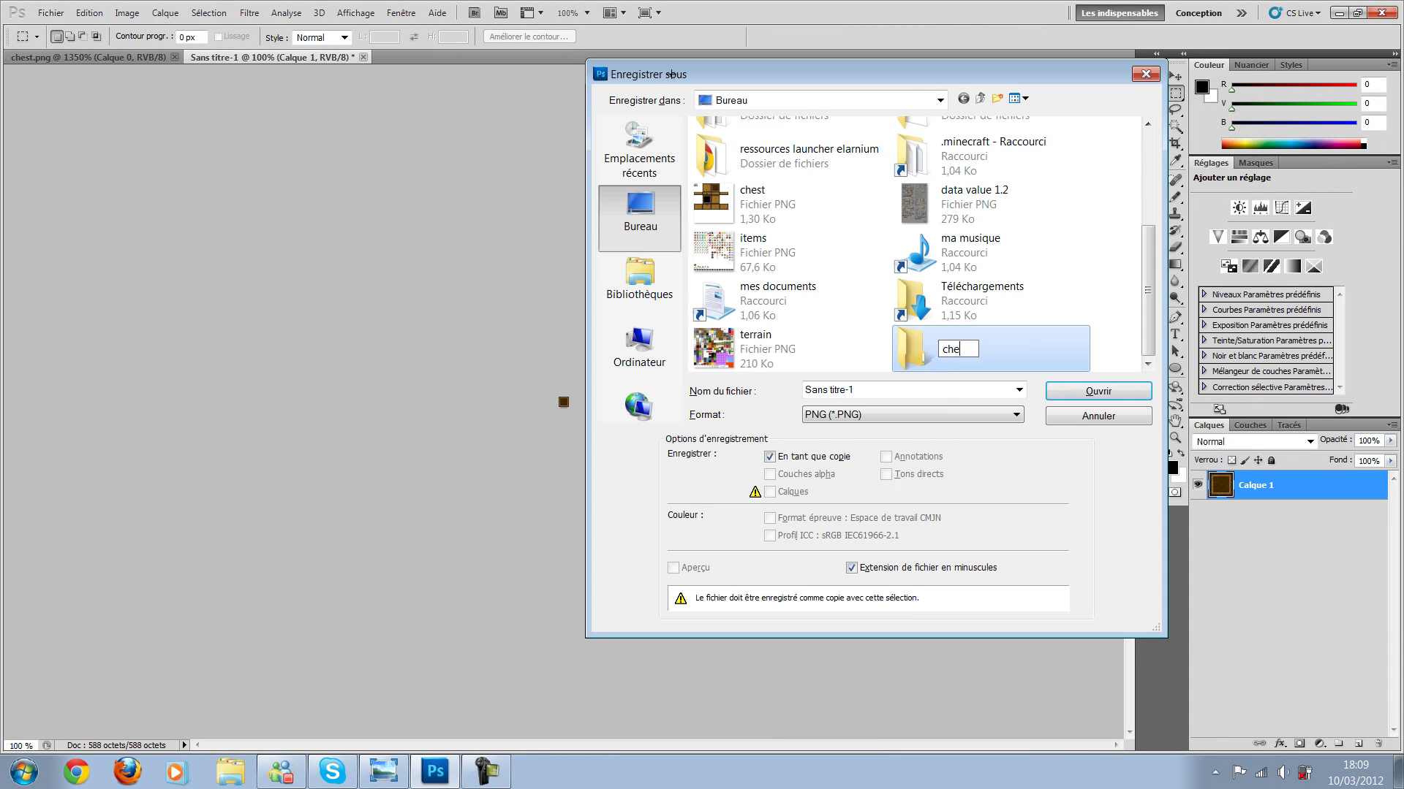
key("Return")
key("Return")
type("top")
key("Return")
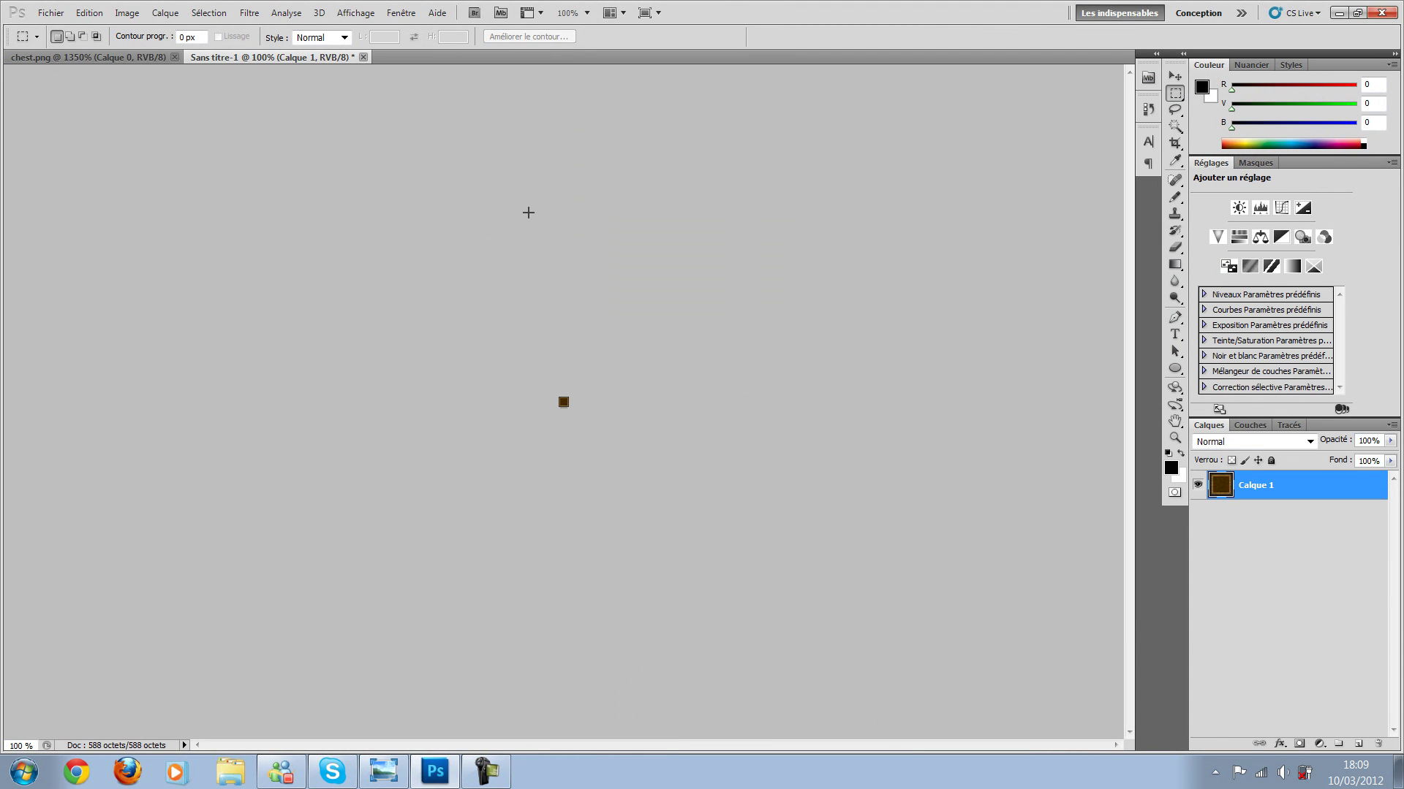
key("ctrl+w")
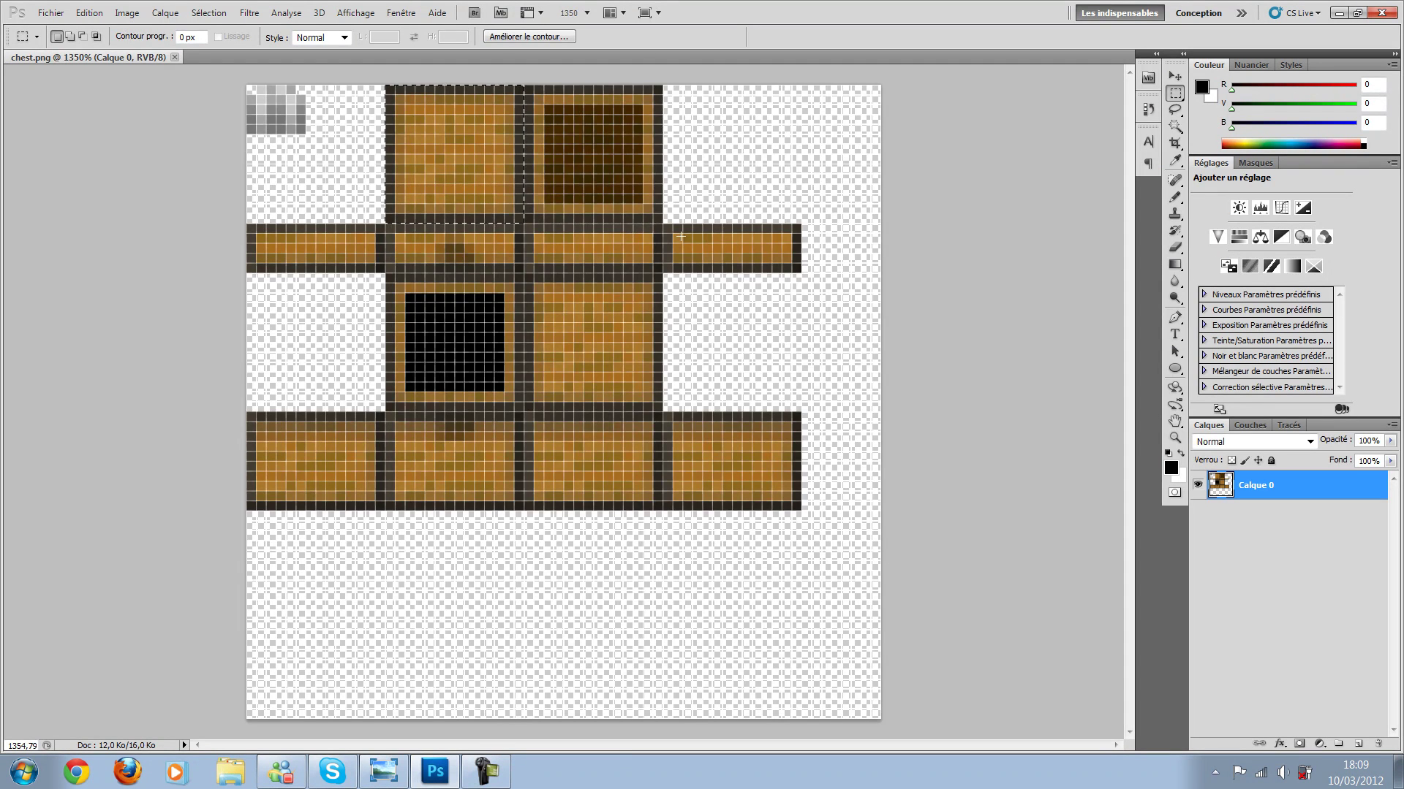
Step: Paste the lid face into a new document, save it as PNG and close it
key("ctrl+n")
key("Return")
key("ctrl+v")
key("ctrl+shift+s")
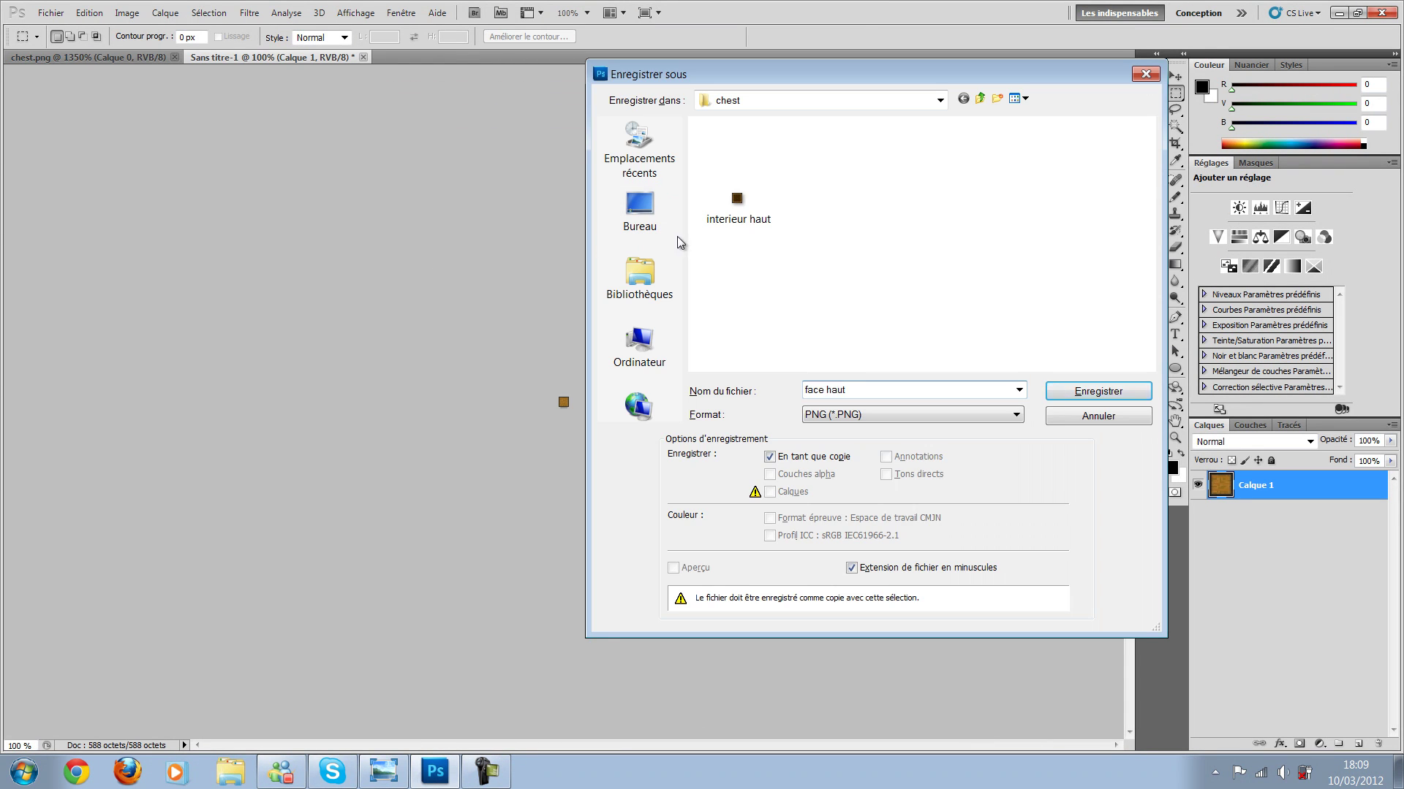
key("Return")
key("ctrl+w")
key("n")
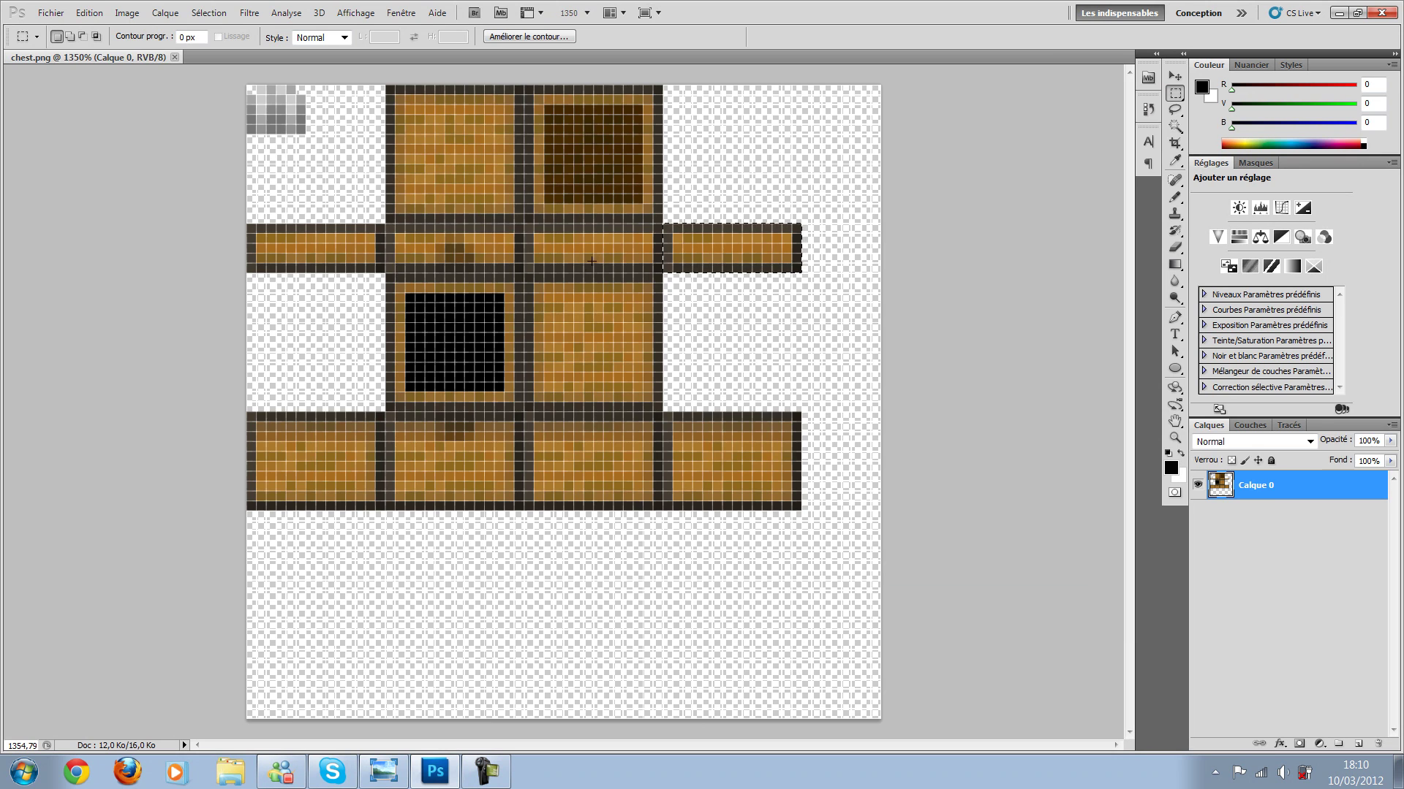
Step: Save the next side strip as a separate PNG named 'ote haut'
key("ctrl+c")
key("ctrl+n")
key("Return")
key("ctrl+v")
key("ctrl+shift+s")
type("ote haut")
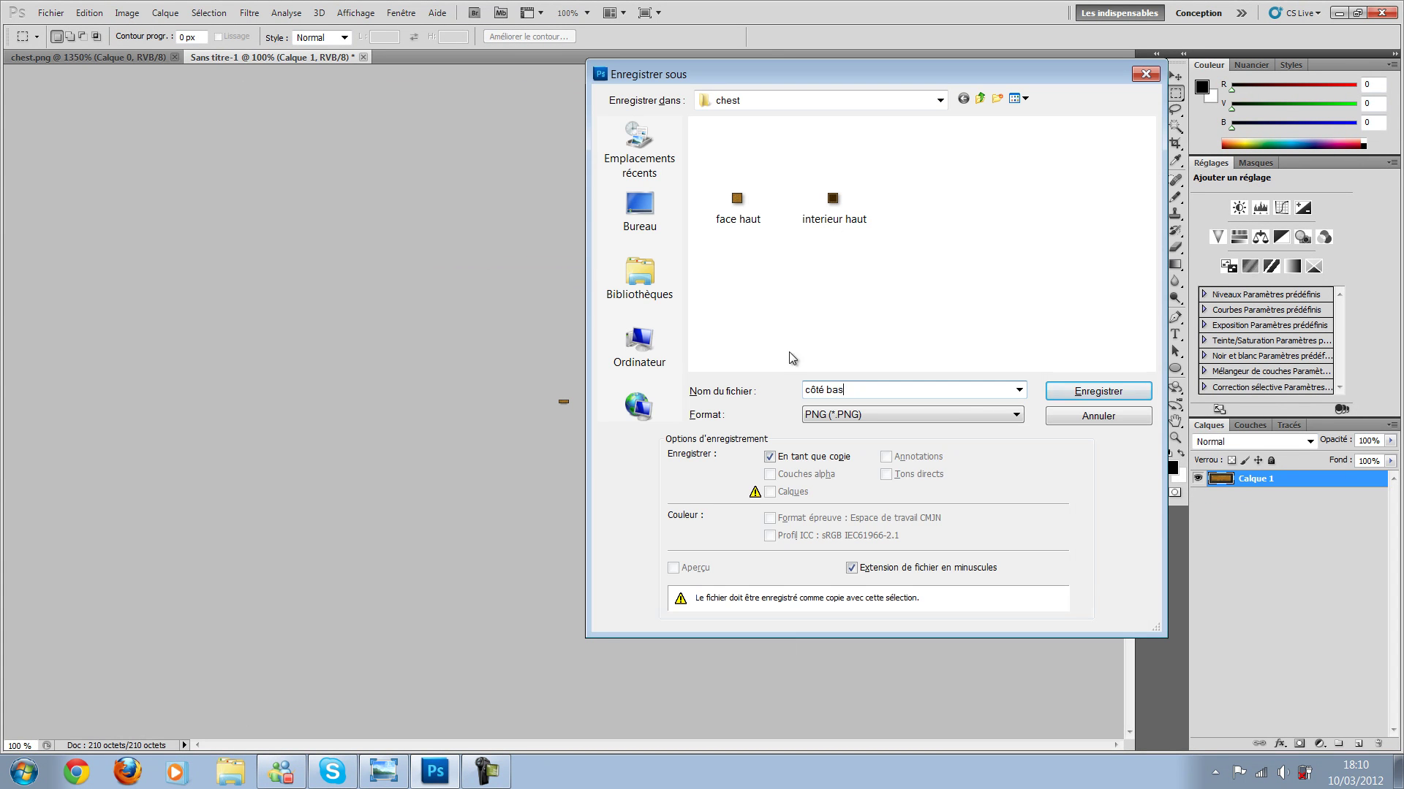
key("Return")
key("ctrl+w")
key("n")
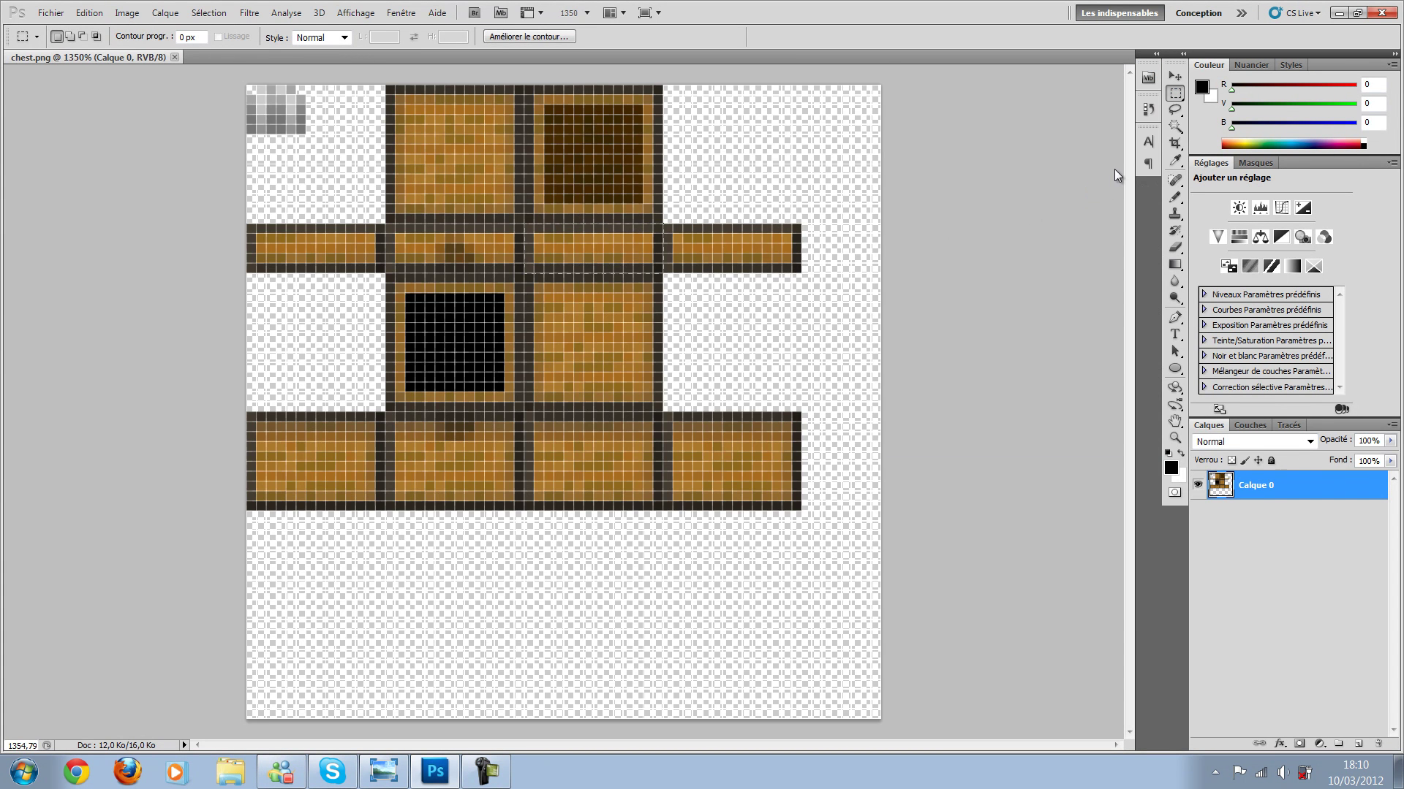
Step: Save the following side strip as a separate PNG named '2'
key("ctrl+c")
key("ctrl+n")
key("Return")
key("ctrl+v")
key("ctrl+shift+s")
type("2")
key("Return")
key("ctrl+w")
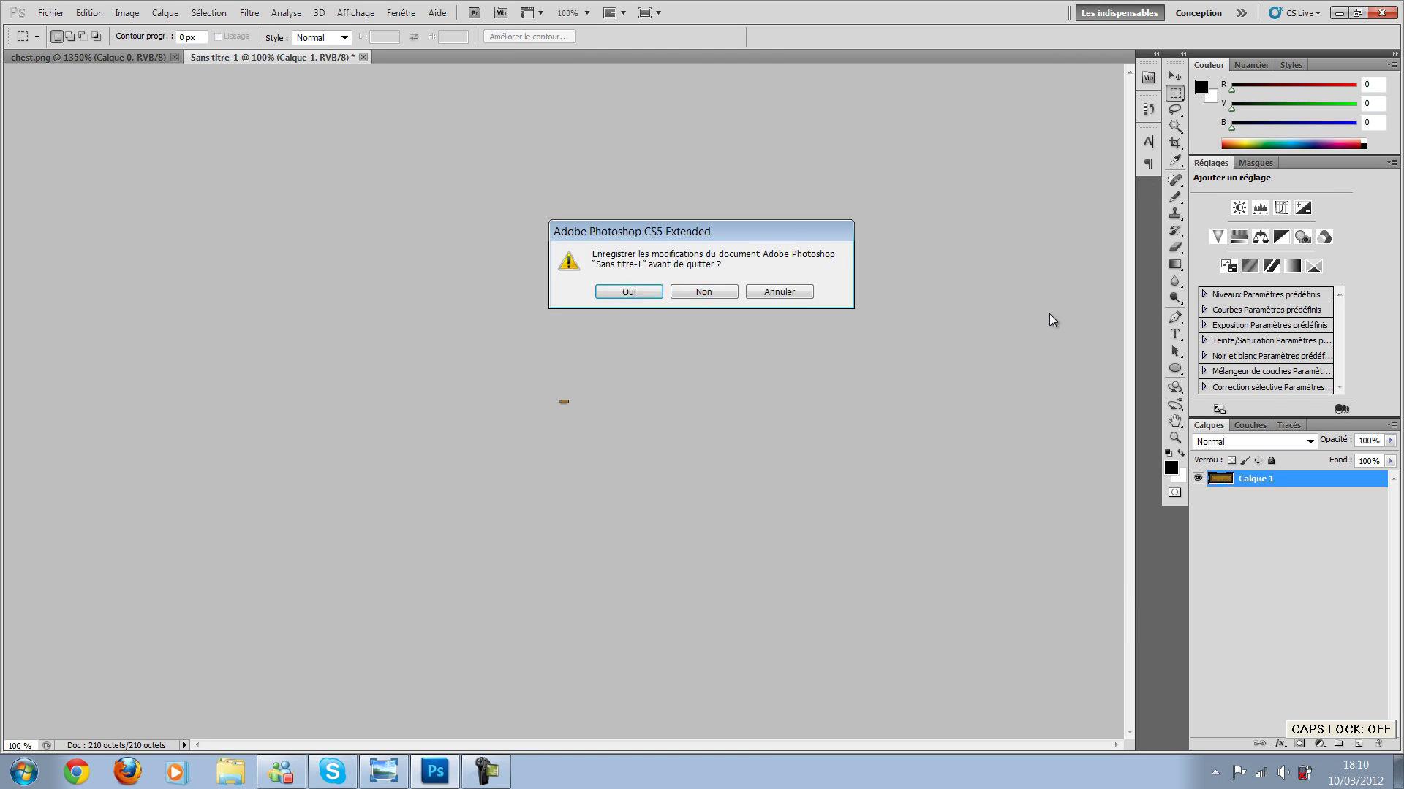
key("n")
Step: Save the next side strip as a PNG named 'côté bas'
key("ctrl+c")
key("ctrl+n")
key("Return")
key("ctrl+v")
key("ctrl+shift+s")
type("c")
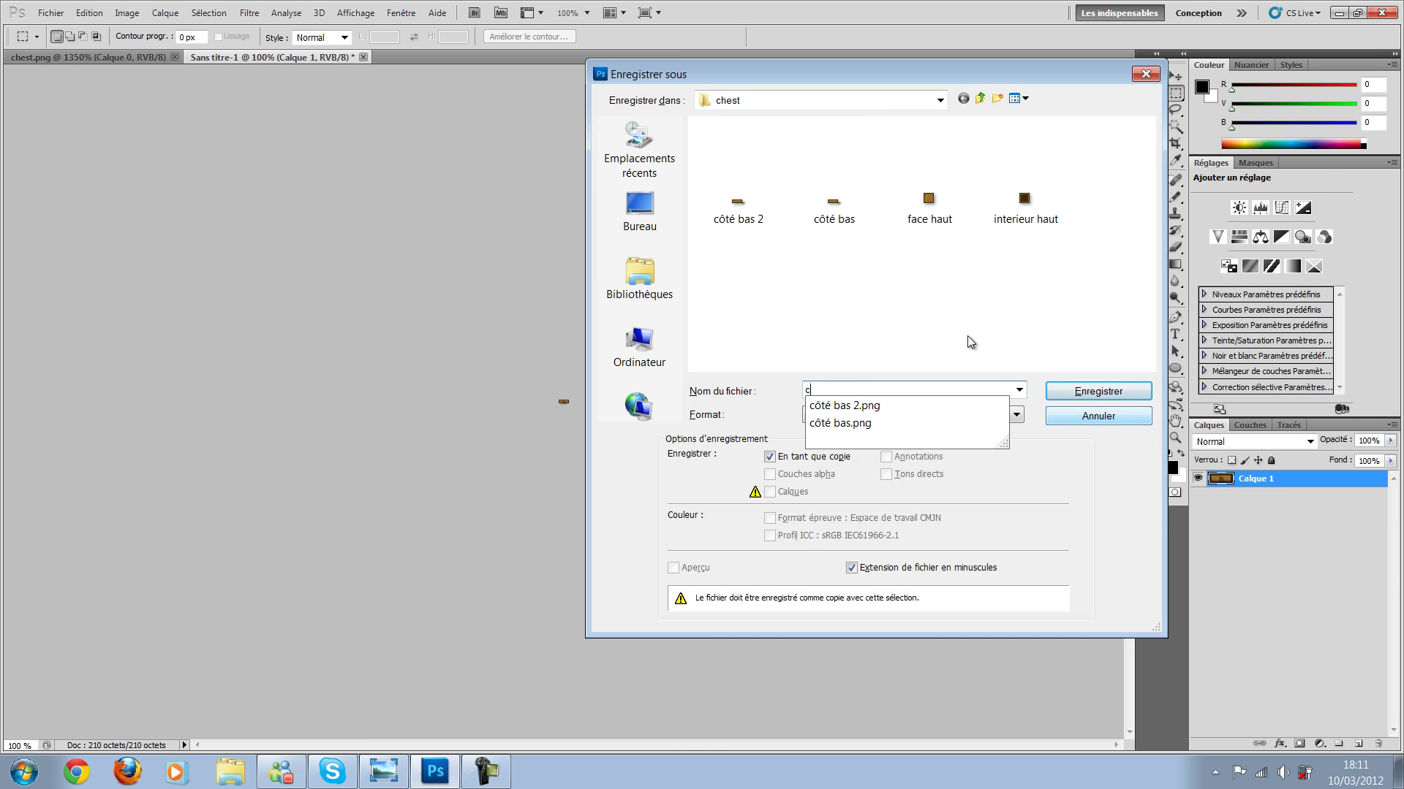
type("ôté bas")
key("Return")
Step: Save another side strip as a PNG named 'côté bas 3'
key("Return")
key("ctrl+w")
key("n")
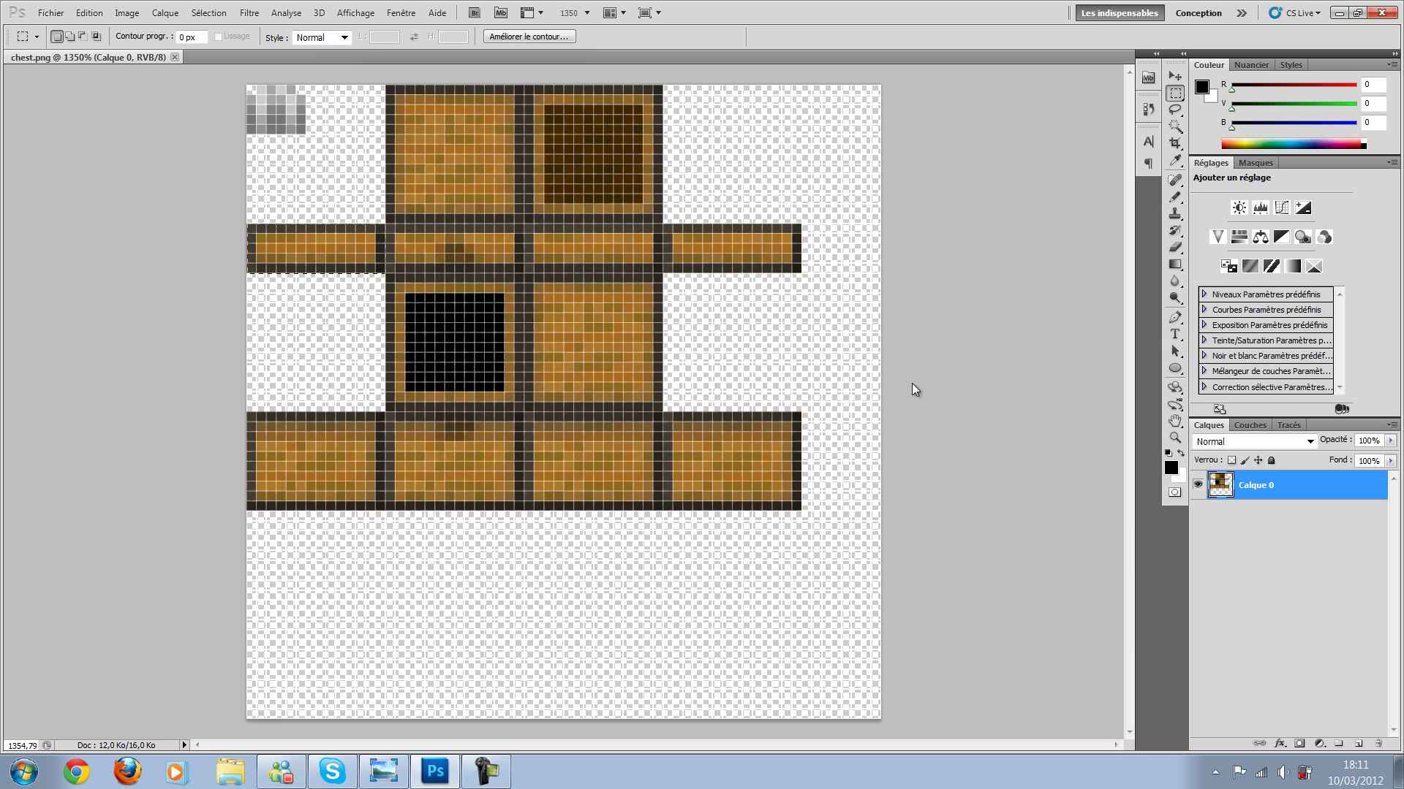
key("ctrl+c")
key("ctrl+n")
key("Return")
key("ctrl+v")
key("ctrl+shift+s")
type("côté bas 3")
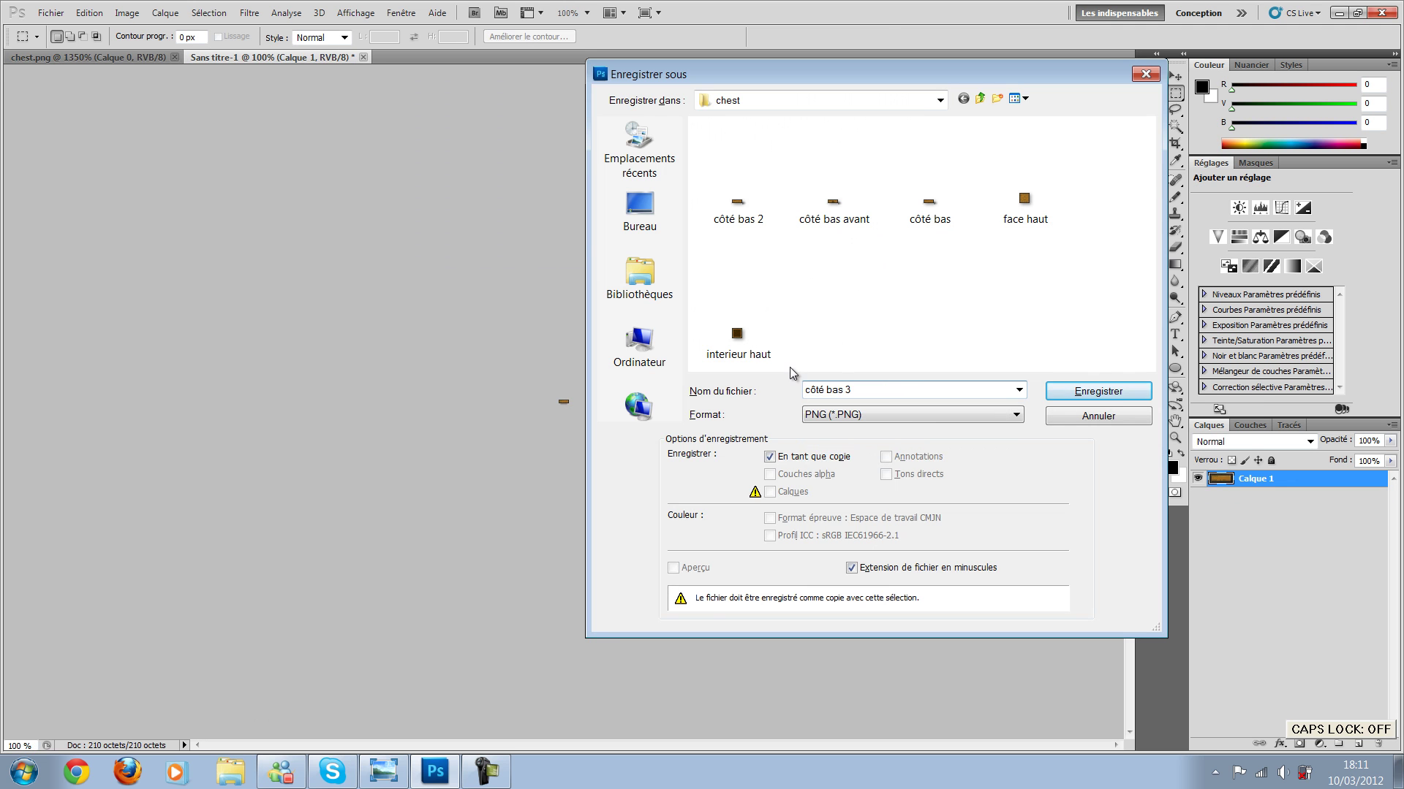
key("Return")
key("Return")
key("ctrl+w")
key("n")
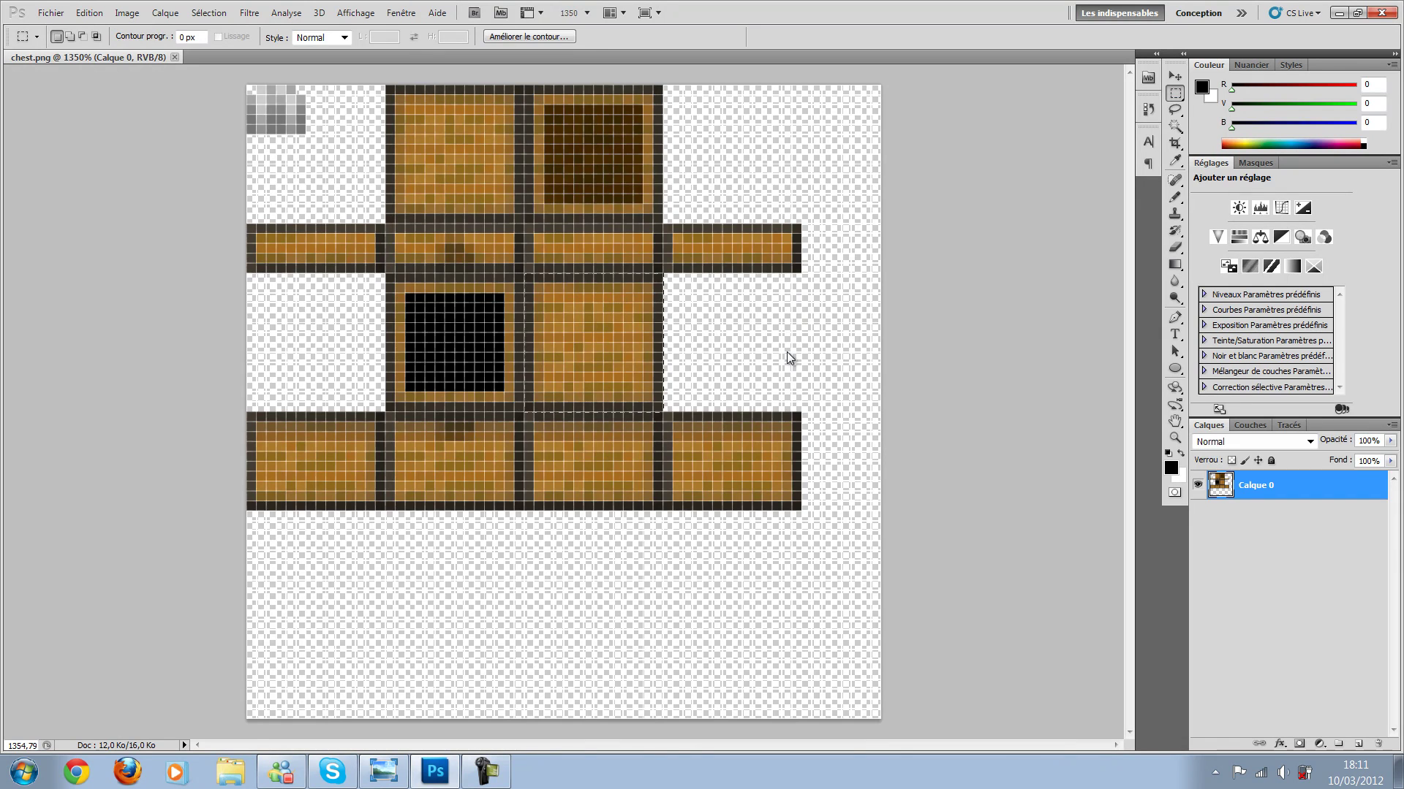
Step: Paste a chest face into a new document, cancel the save and discard it
key("ctrl+c")
key("ctrl+n")
key("Return")
key("ctrl+v")
key("ctrl+shift+s")
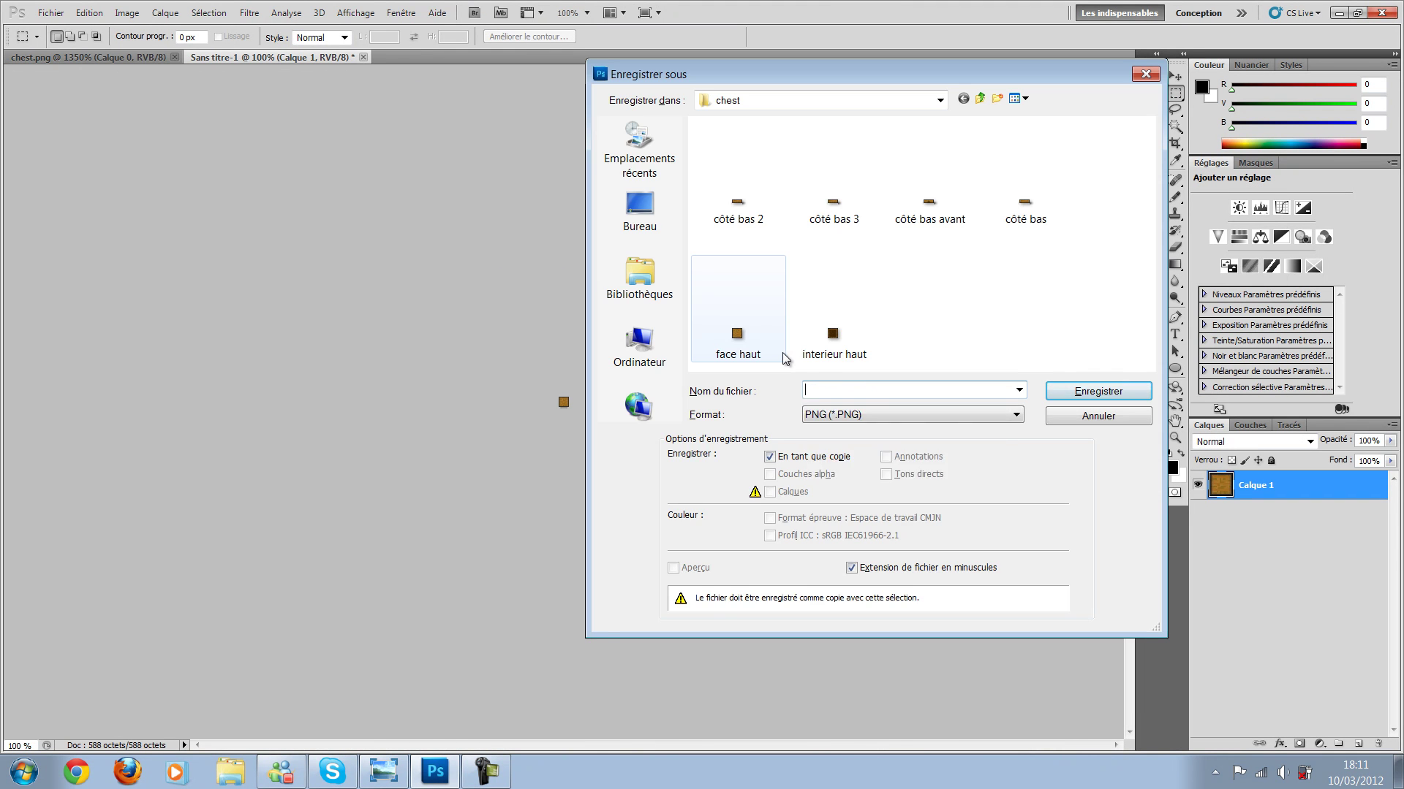
key("Escape")
key("ctrl+w")
key("n")
Step: Save the copied piece as a PNG named 'chest haut'
key("ctrl+n")
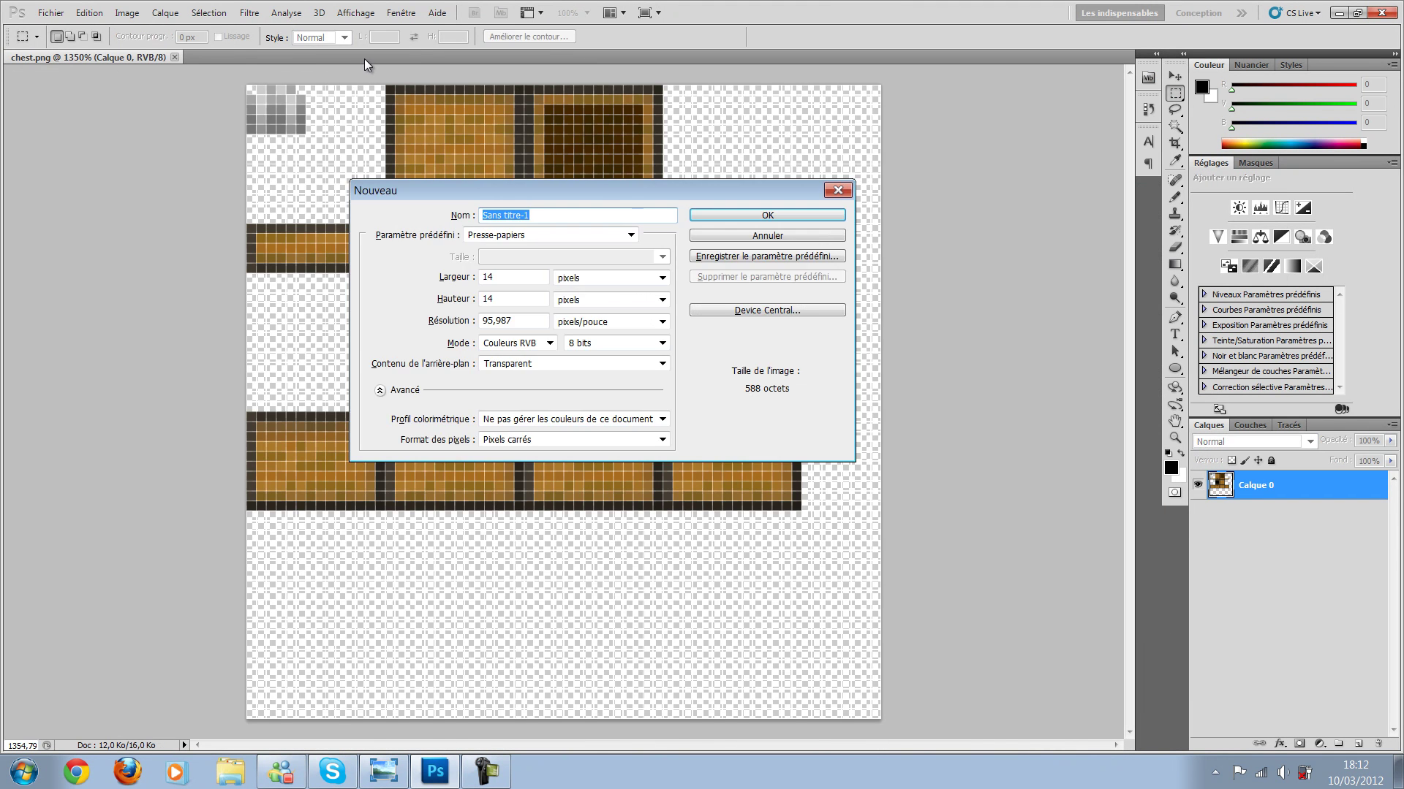
key("Return")
key("ctrl+v")
key("ctrl+shift+s")
type("chest haut")
key("Return")
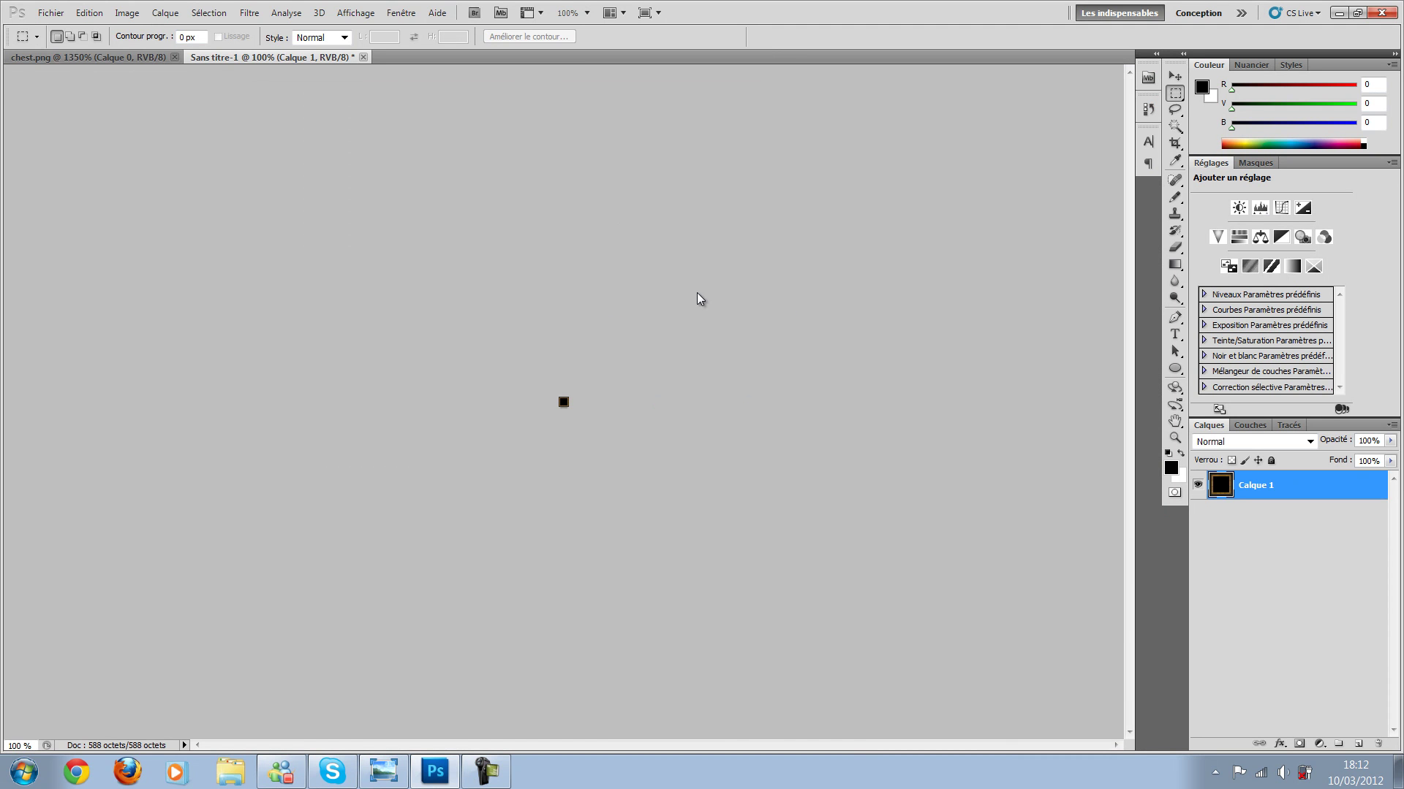
key("ctrl+w")
key("n")
Step: Save the next texture piece as a PNG named 'face bas'
key("ctrl+c")
key("ctrl+n")
key("Return")
key("ctrl+v")
key("ctrl+shift+s")
type("face bas")
key("Return")
key("ctrl+w")
key("n")
Step: Shift the selection one piece left and save it as 'cote bas'
key("shift+Left")
key("ctrl+c")
key("ctrl+n")
key("Return")
key("ctrl+v")
key("ctrl+shift+s")
type("cote bas")
key("Return")
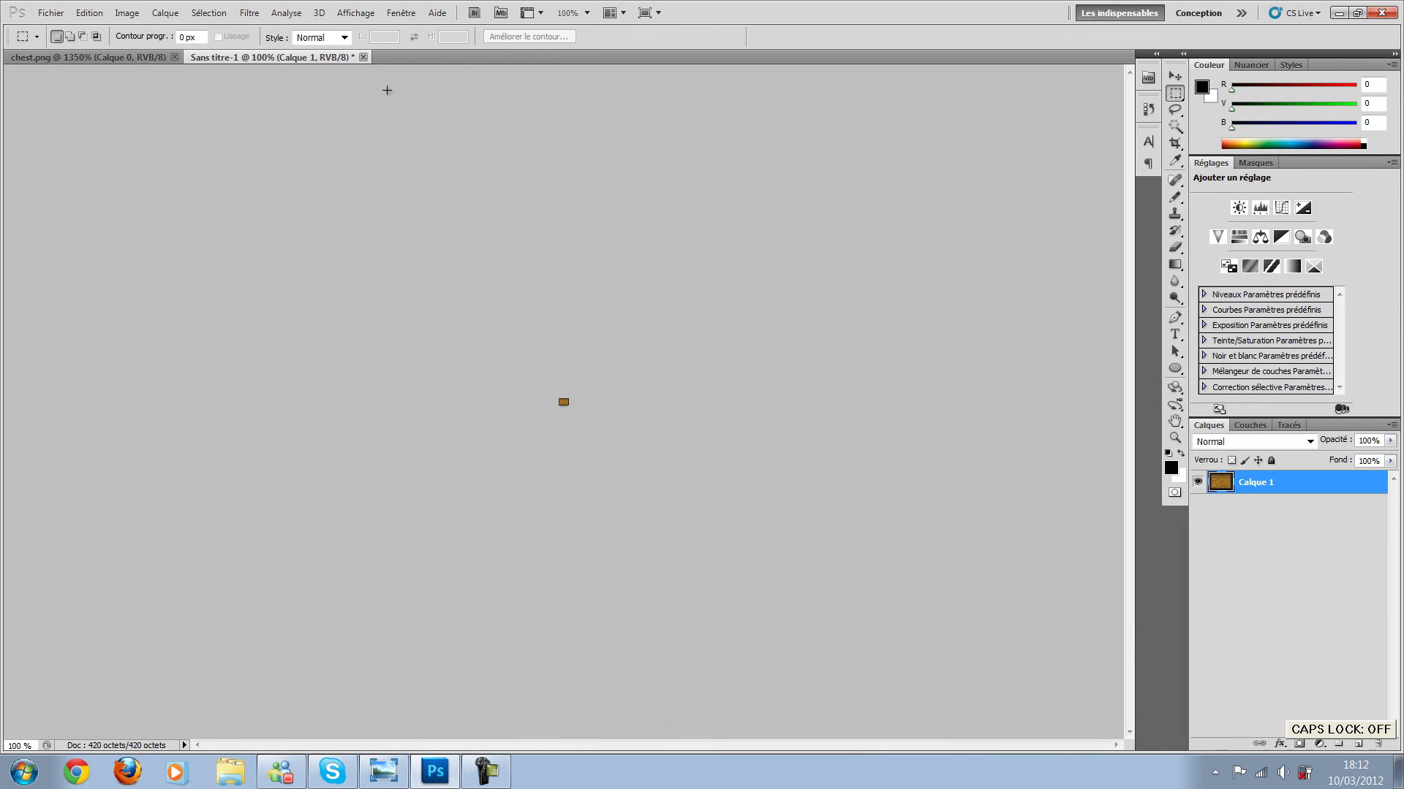
key("ctrl+w")
Step: Shift the selection left again and save the brown piece as 'cote haut'
key("shift+Left")
key("ctrl+c")
key("ctrl+n")
key("Return")
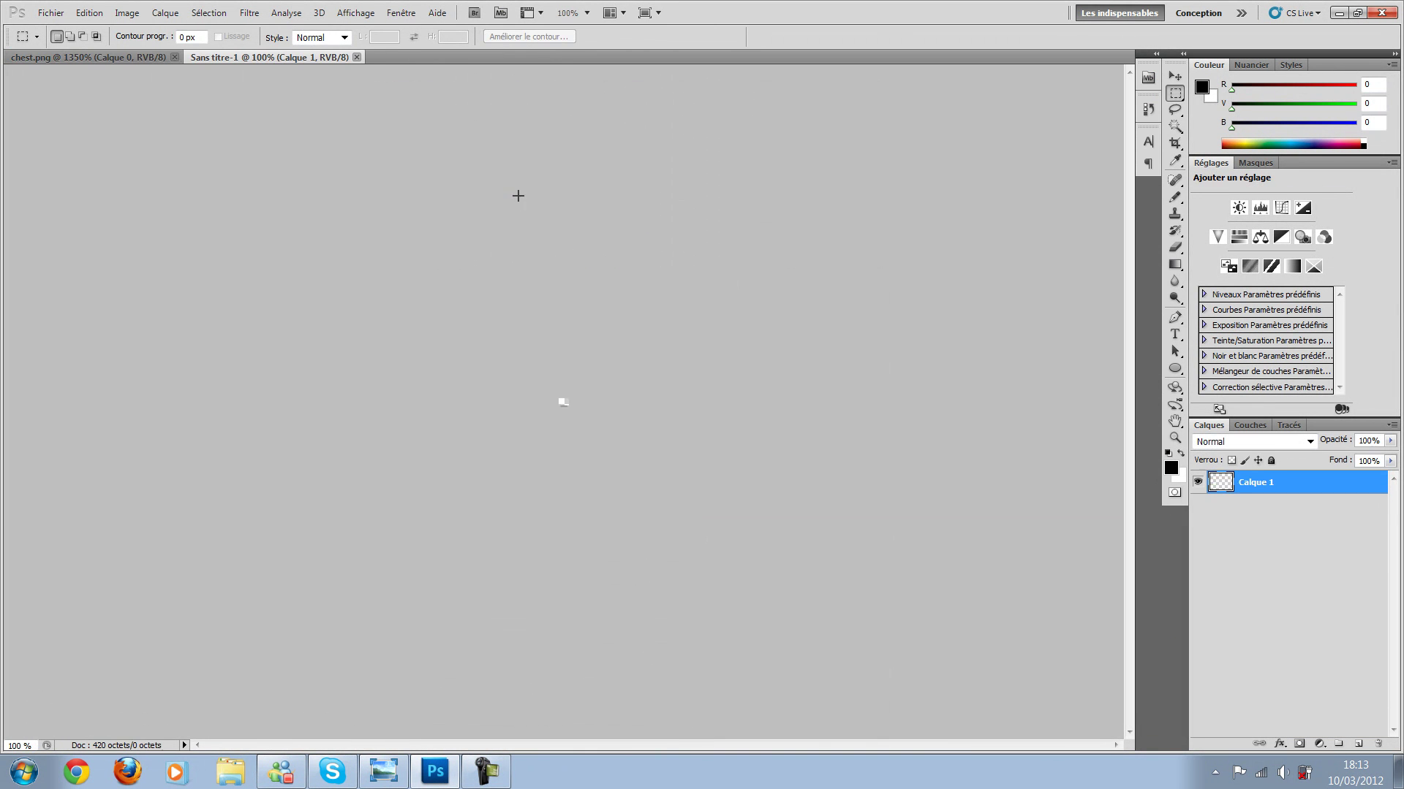
key("ctrl+v")
key("ctrl+shift+s")
type("cote haut")
key("Return")
Step: Save the final texture piece as a PNG named 'côté haut'
key("Return")
key("ctrl+w")
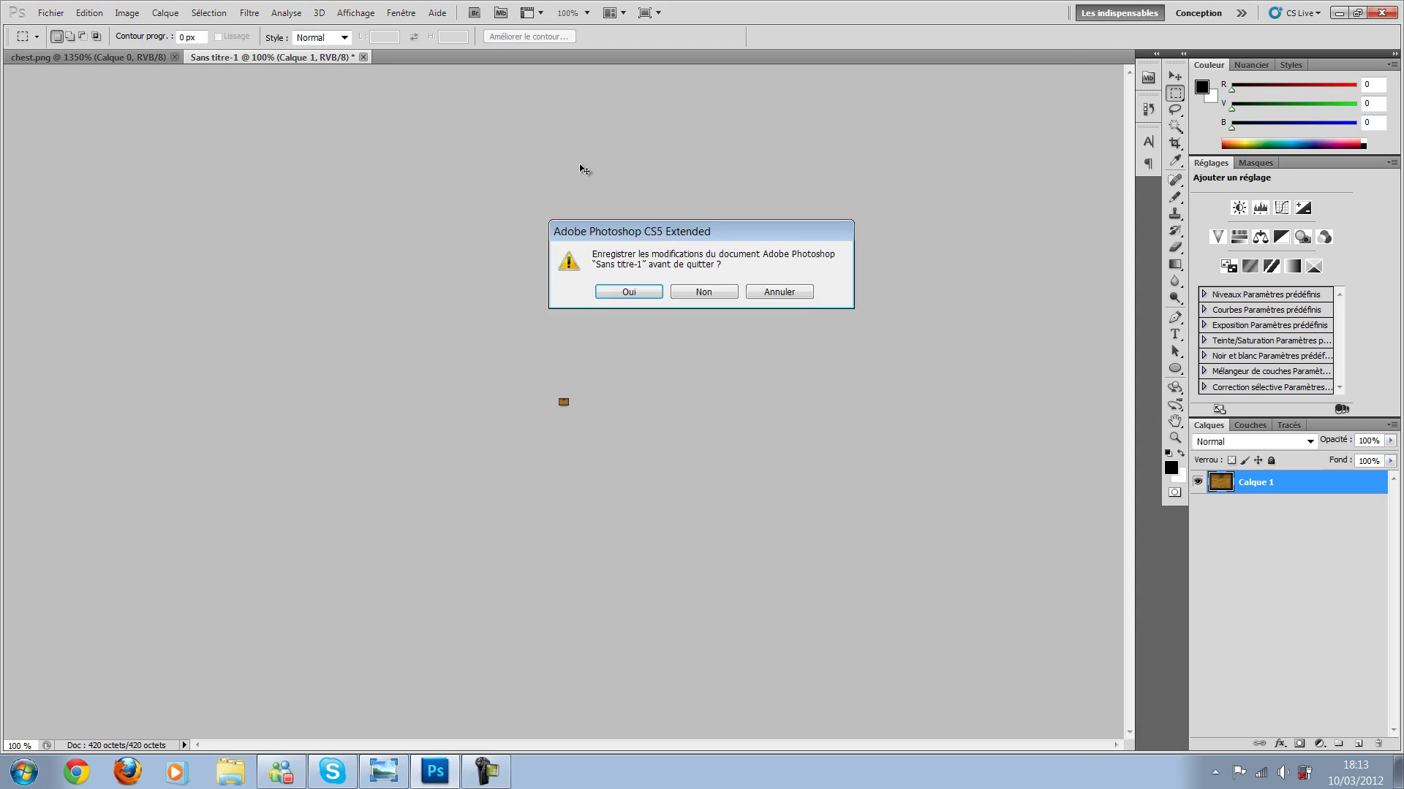
key("n")
key("ctrl+c")
key("ctrl+n")
key("Return")
key("ctrl+v")
key("ctrl+shift+s")
type("côté haut")
key("Return")
key("Return")
key("ctrl+w")
Step: Discard the last temporary document, then add and undo a new Cinema 4D material
key("n")
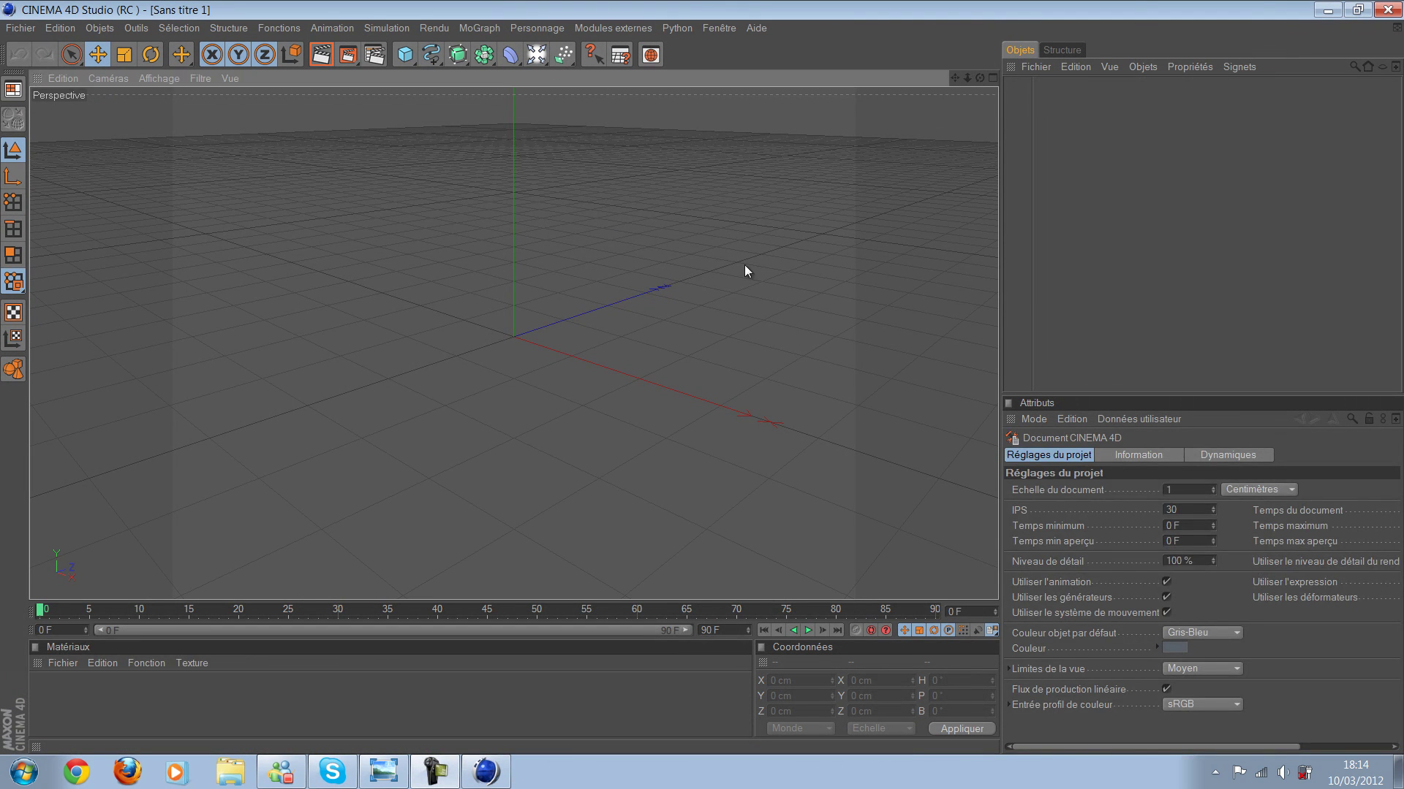
key("ctrl+n")
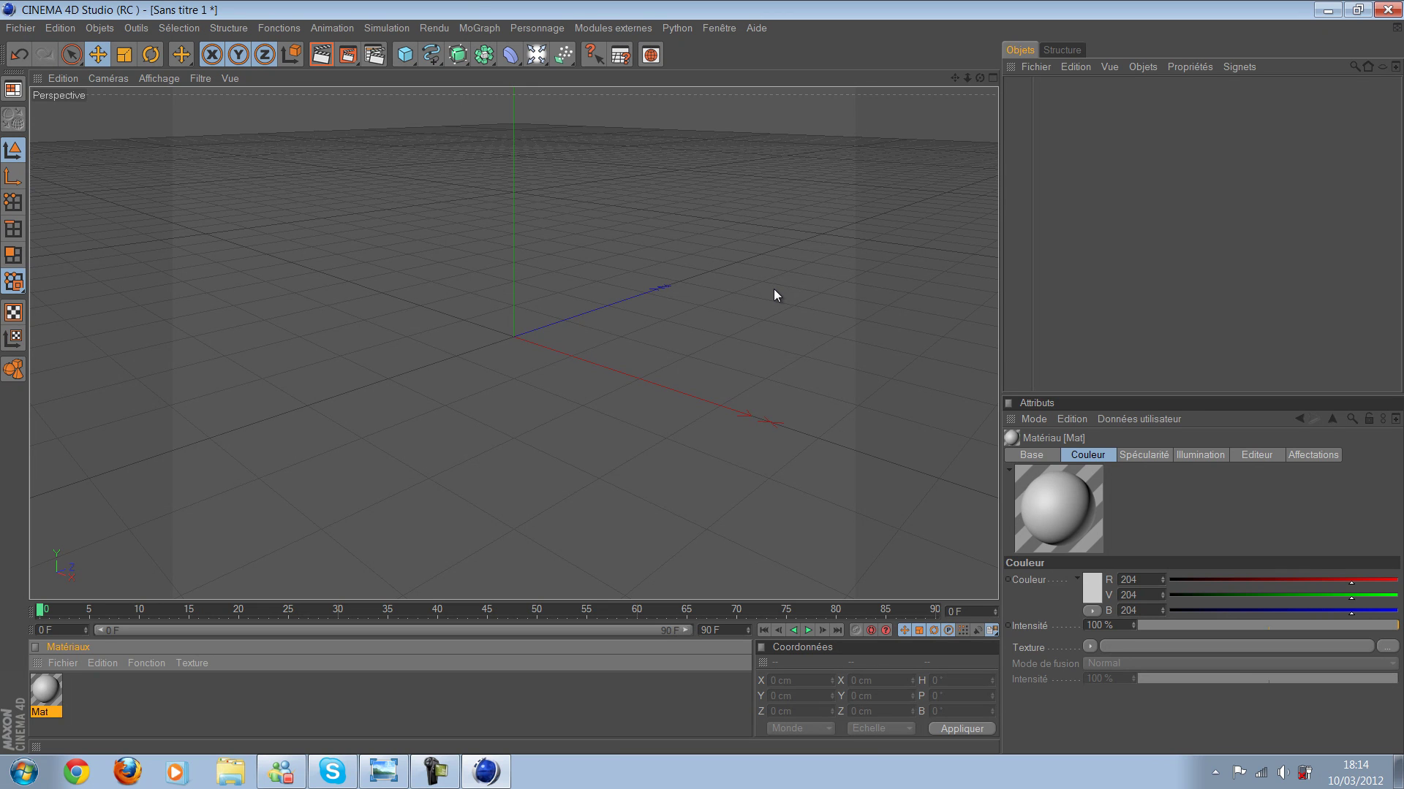
key("ctrl+z")
Step: Snap Cinema 4D to the right half of the screen and open the desktop chest folder
left_click(1358, 10)
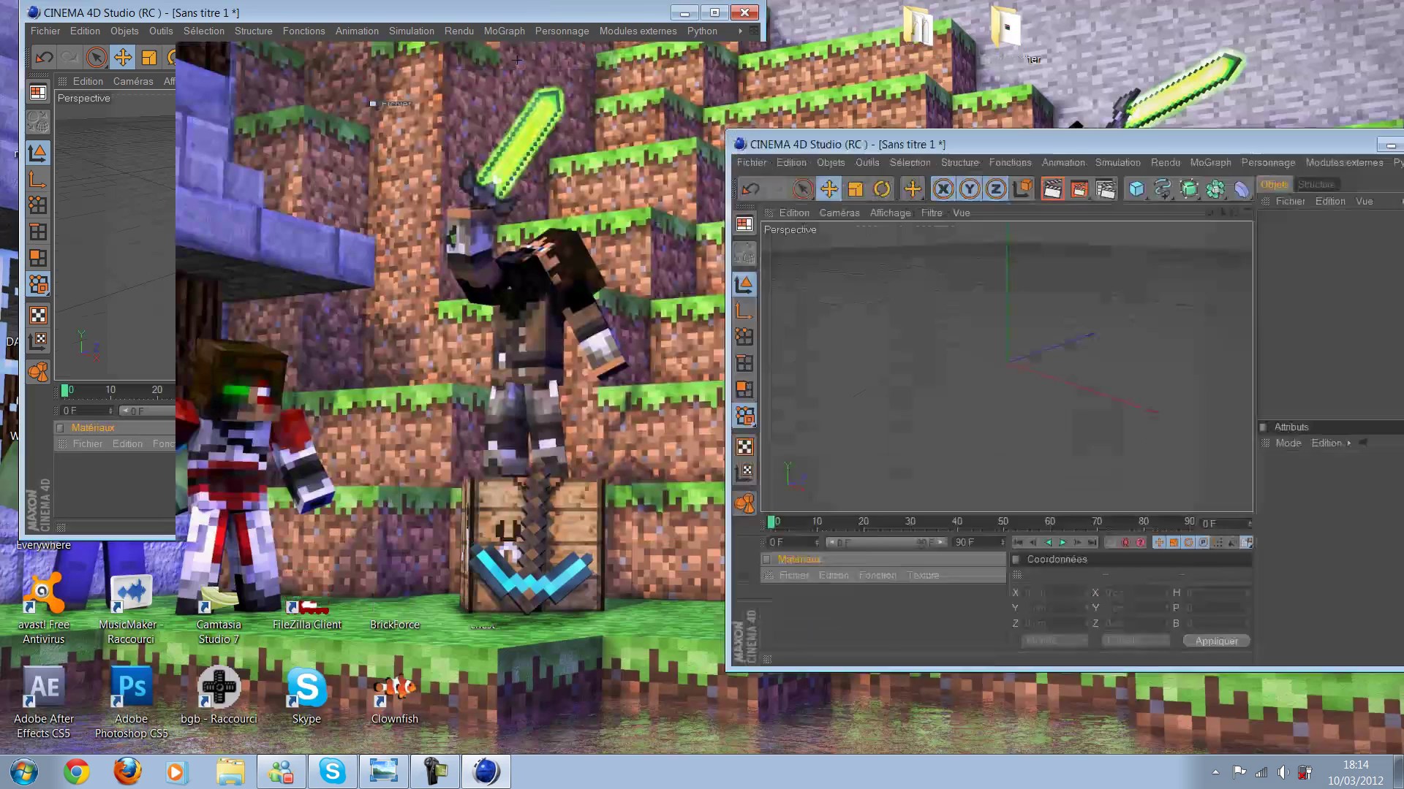
key("super+Right")
key("super+Left")
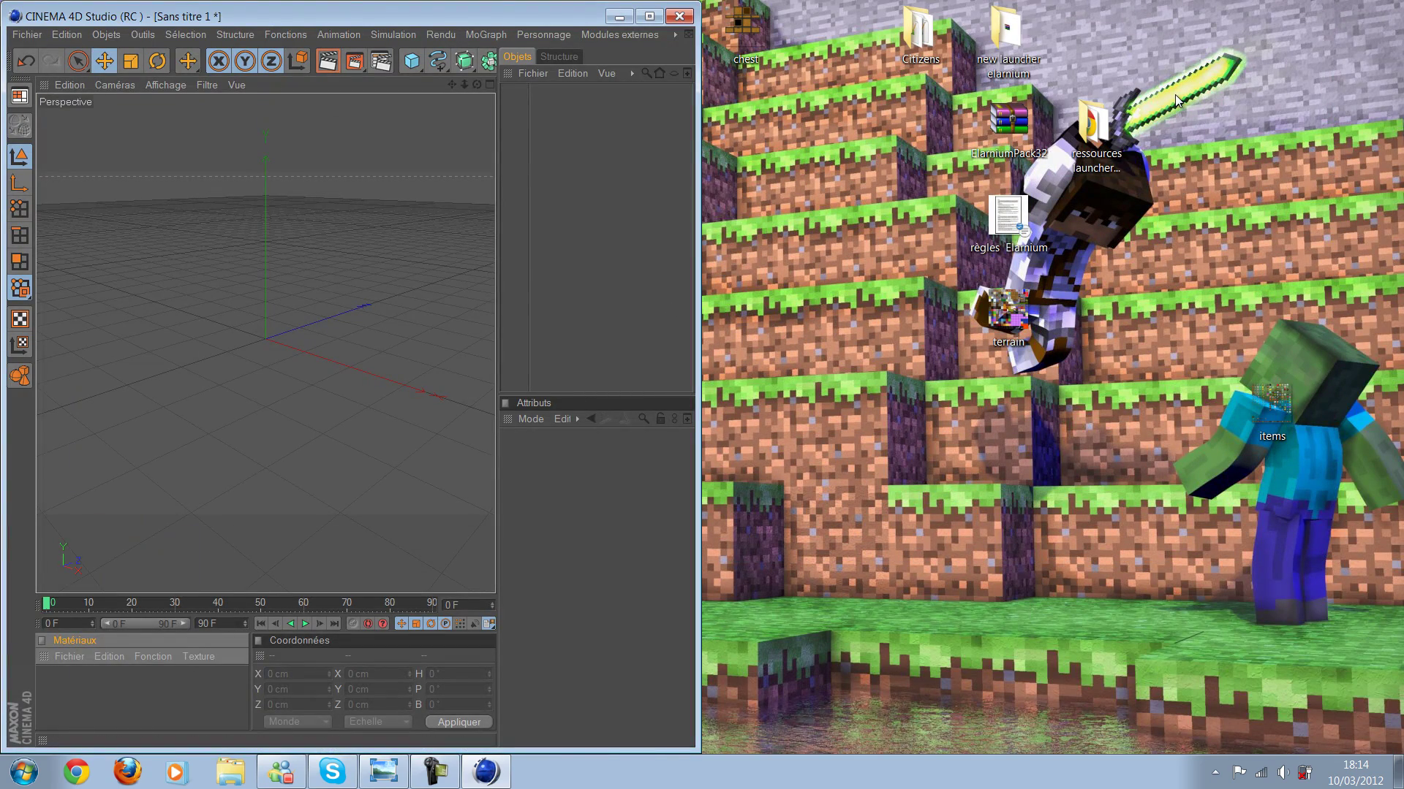
key("super+Right")
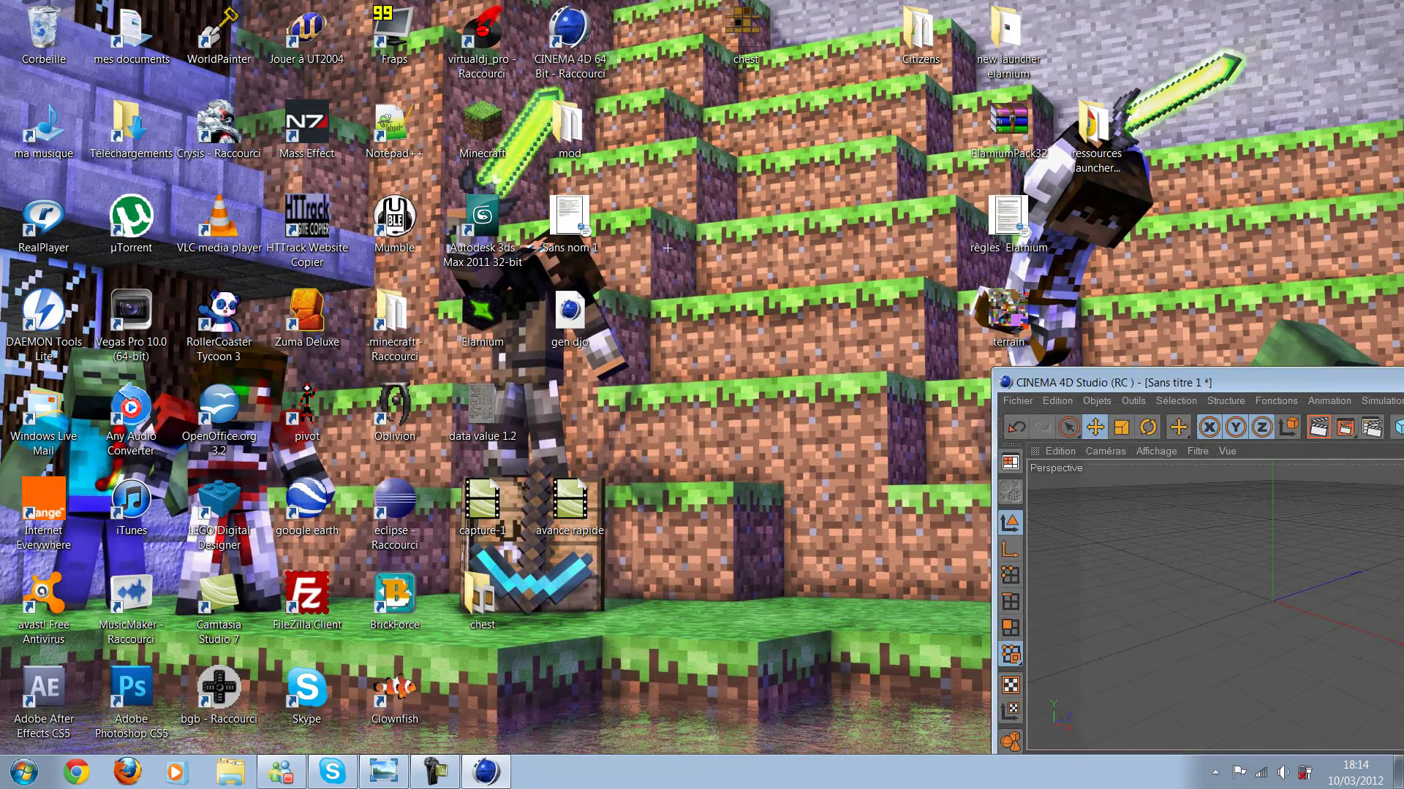
key("super+Right")
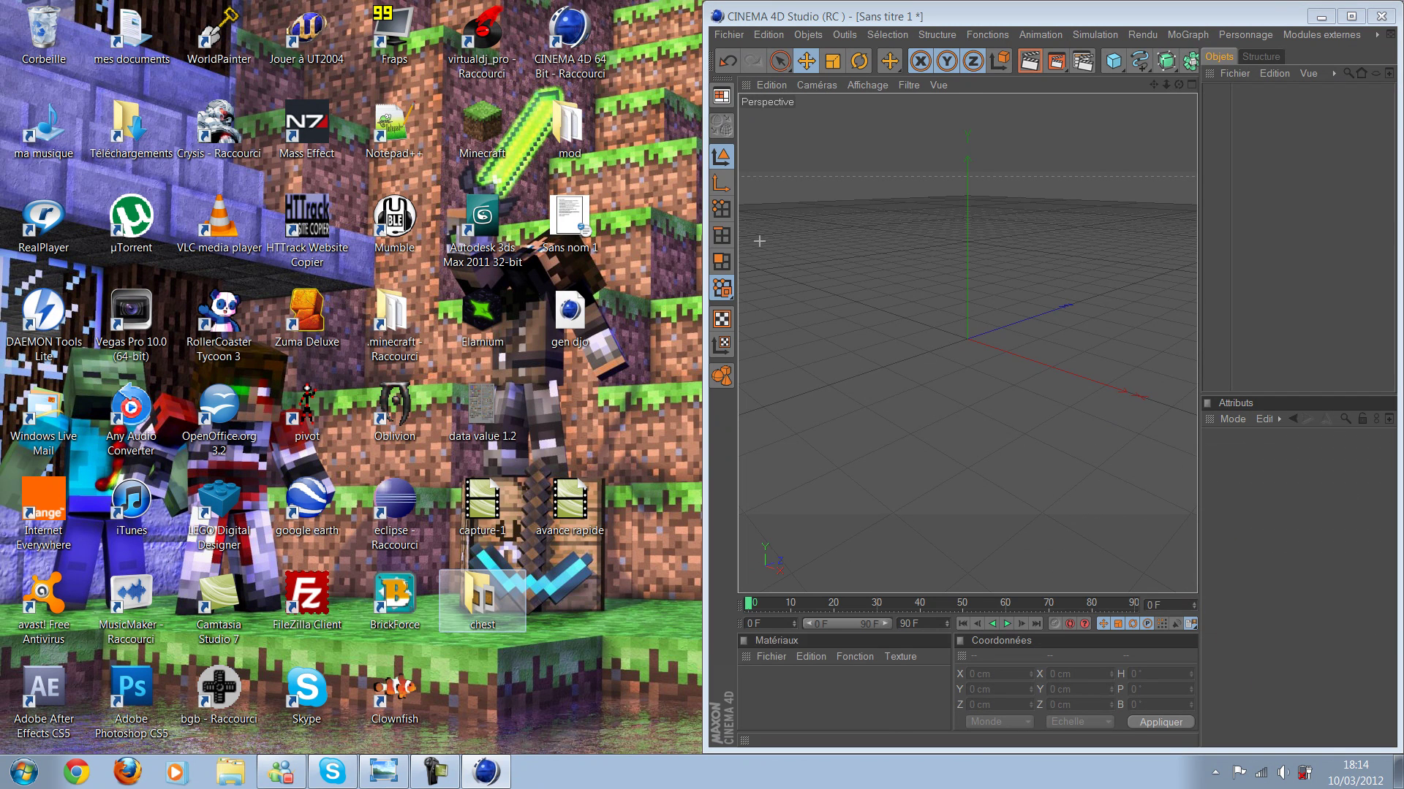
double_click(482, 599)
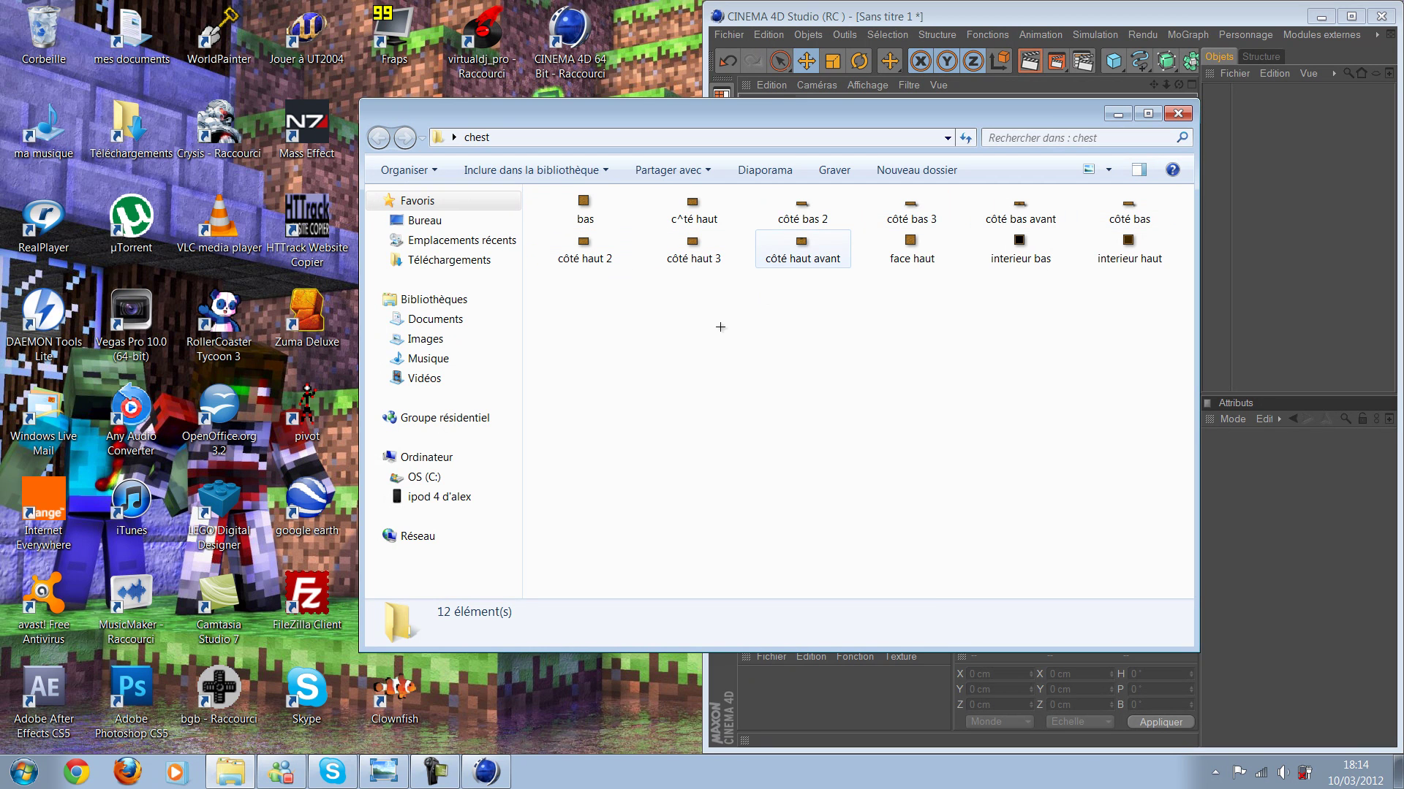
Step: Drag all twelve chest PNGs into the Material Manager, close Explorer and maximize Cinema 4D
key("ctrl+a")
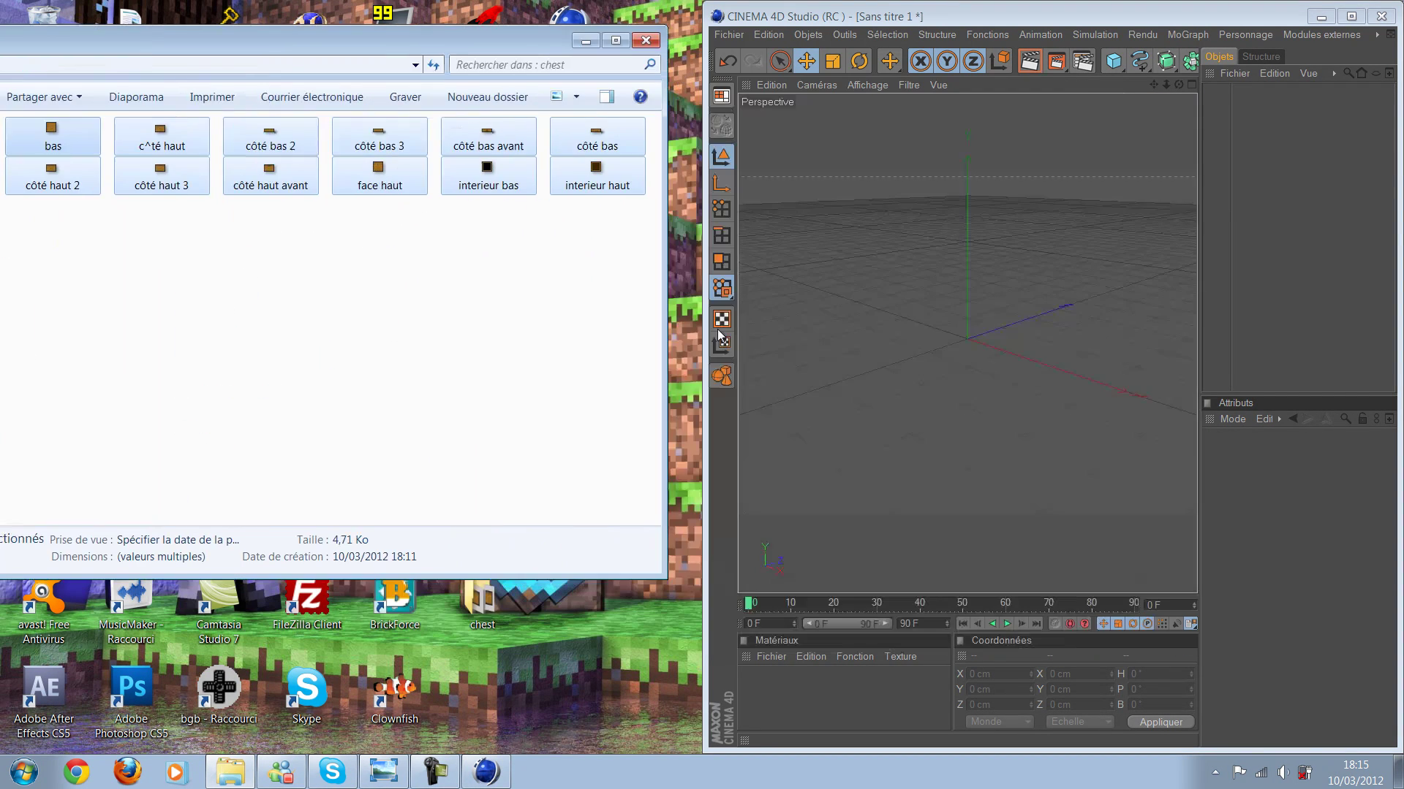
left_click_drag(720, 338, 718, 334)
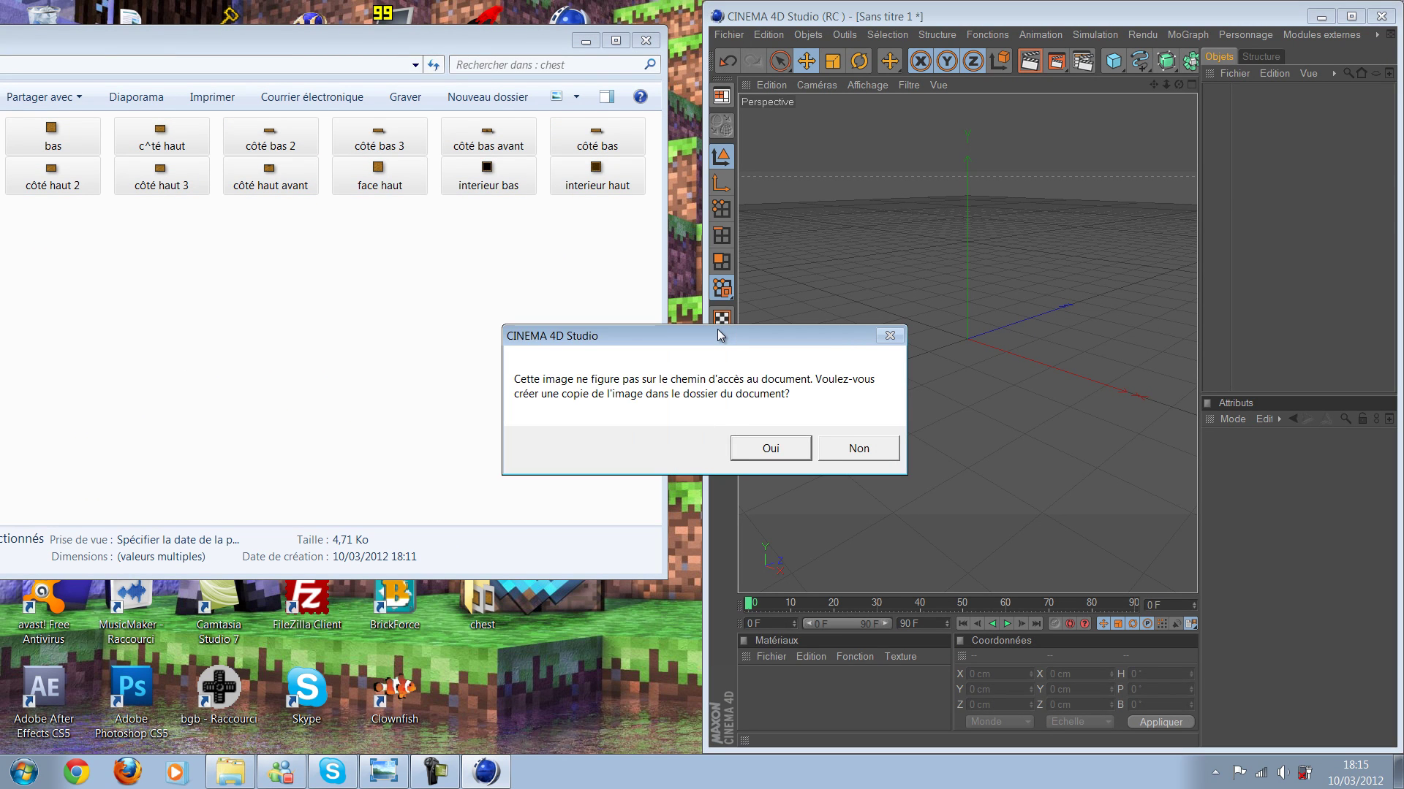
key("Return")
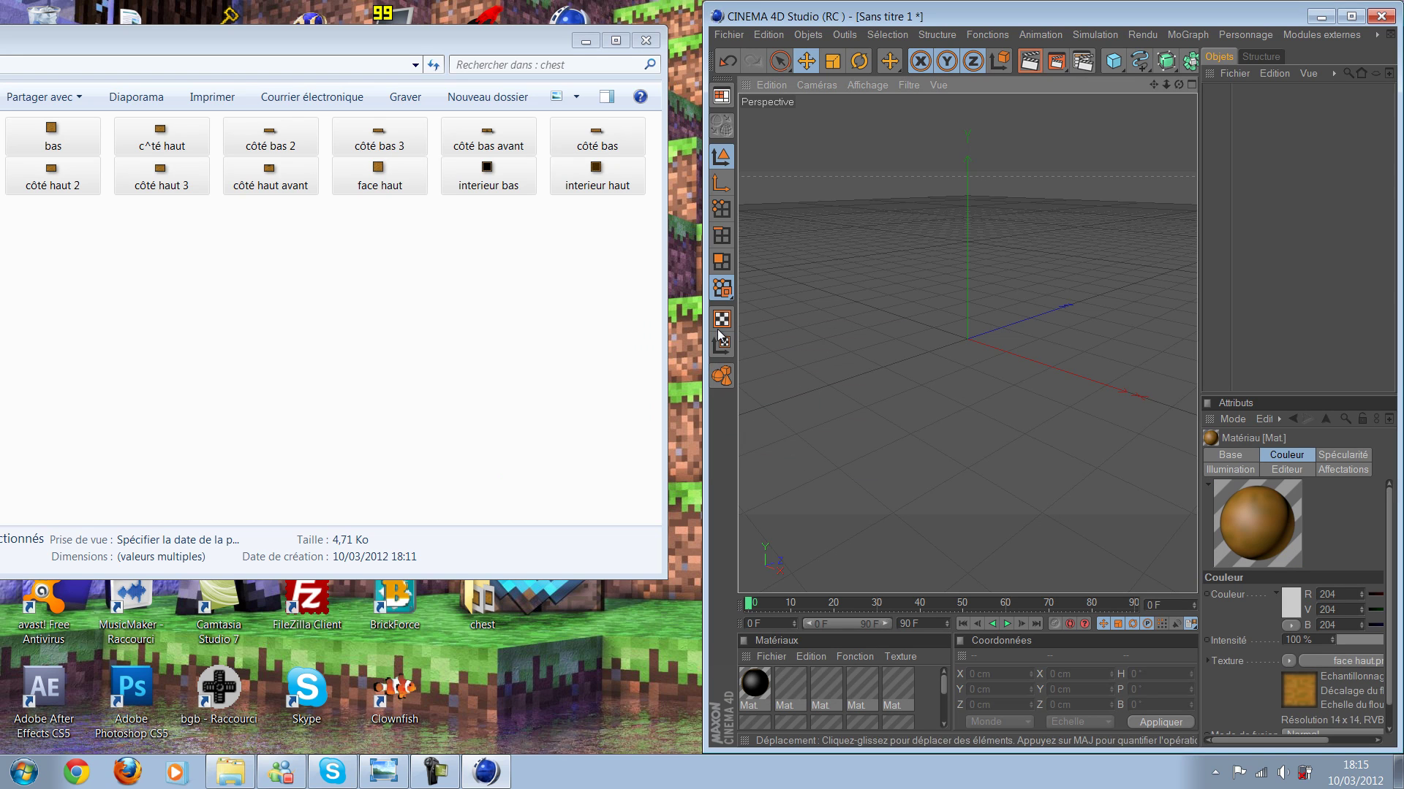
left_click(645, 40)
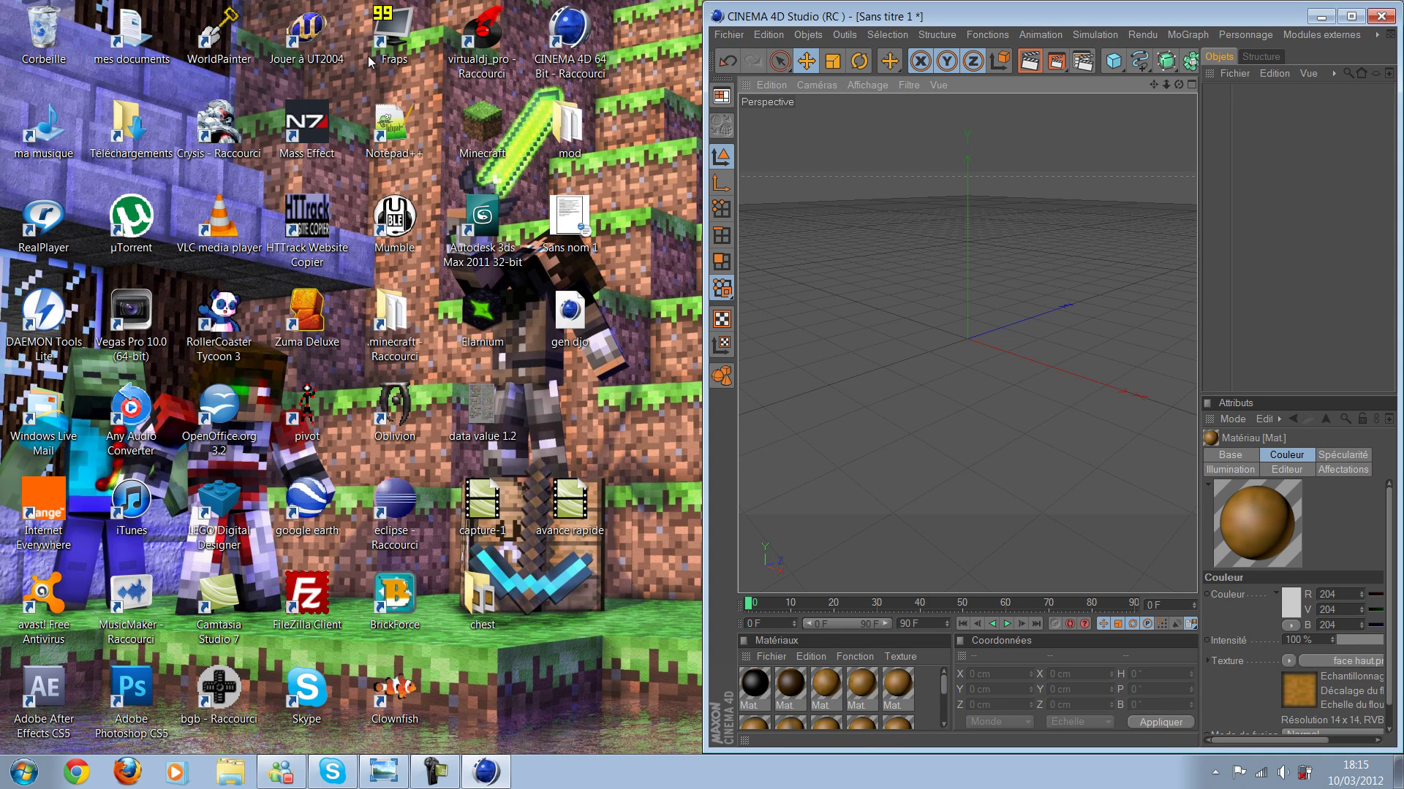
key("super+Up")
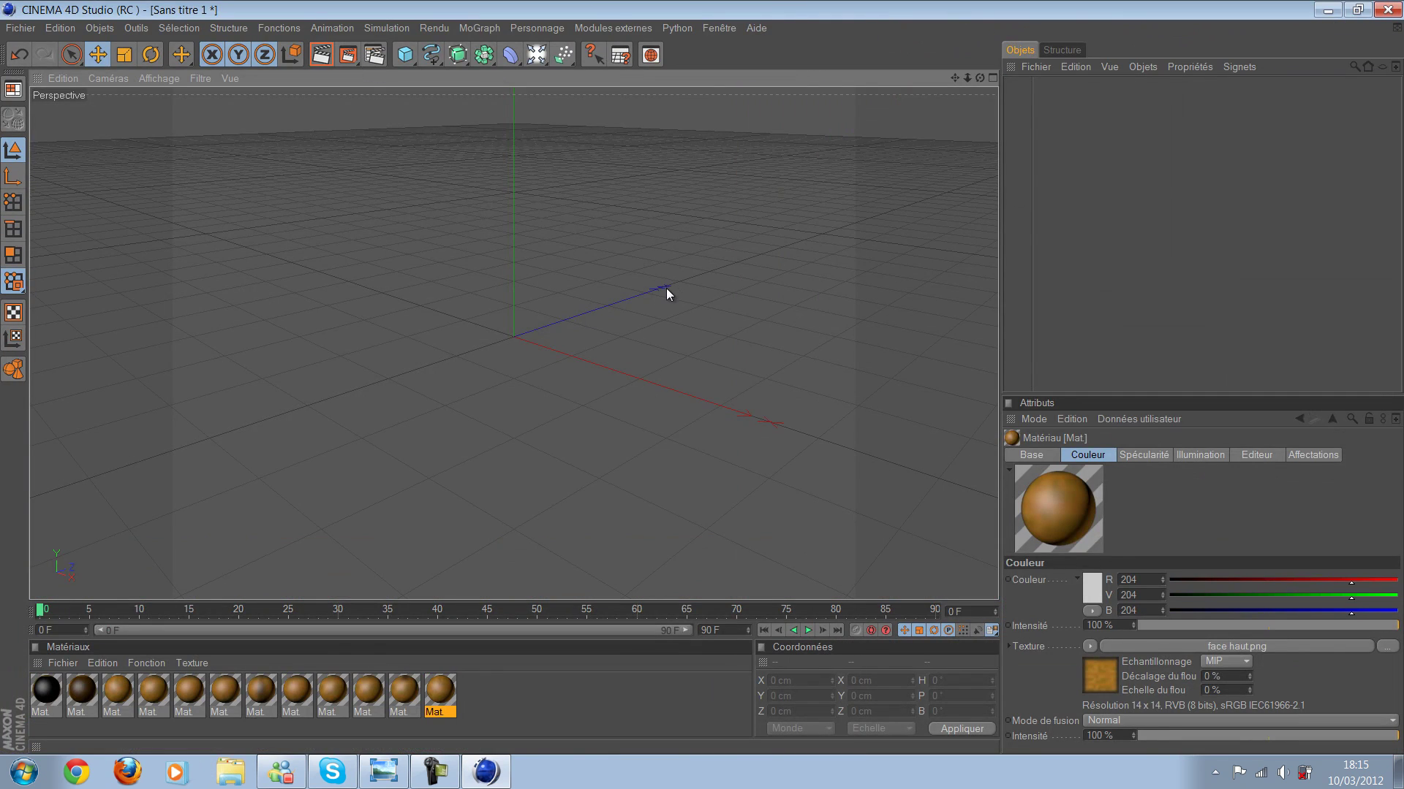
Step: Check the texture sampling options on the first chest materials, through côté bas 3.png
double_click(47, 691)
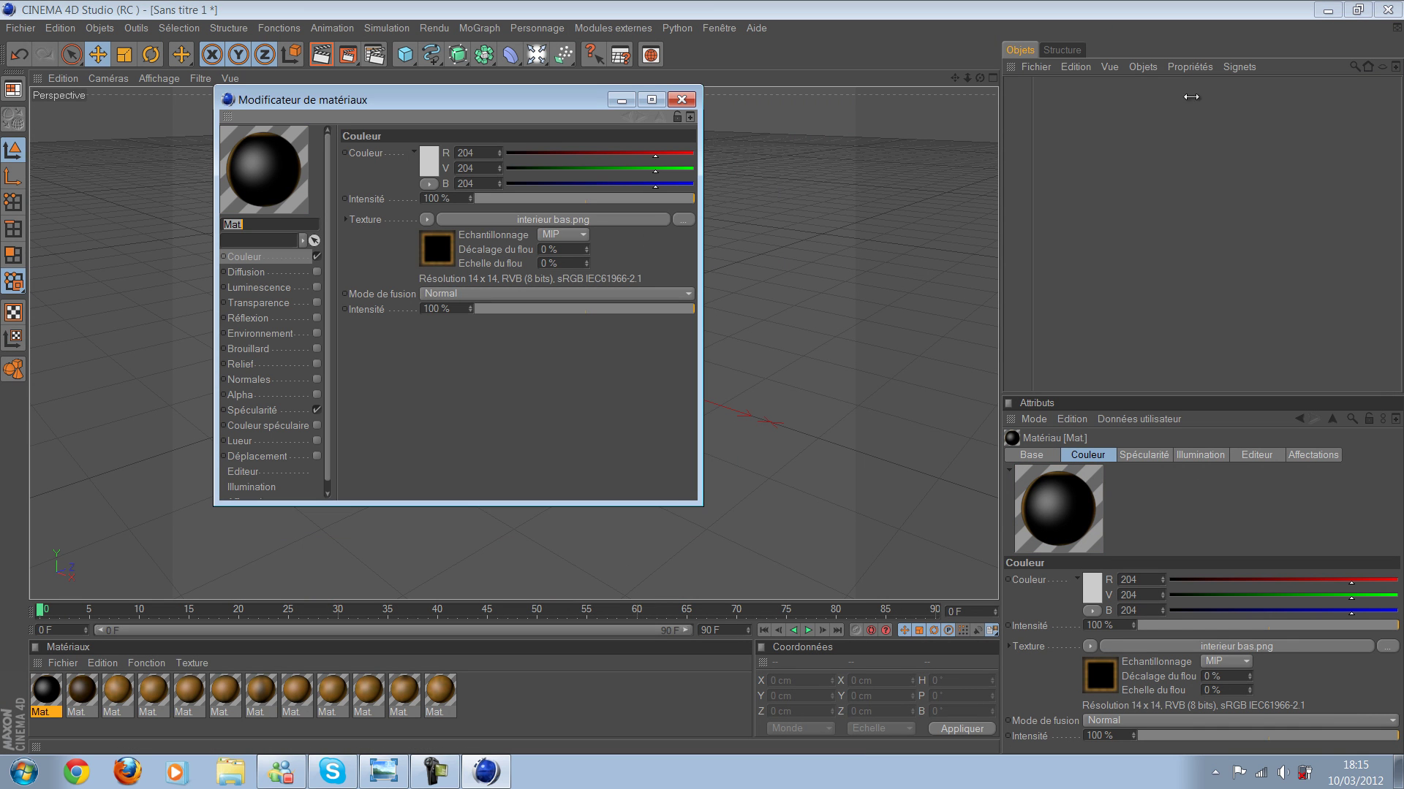
left_click(82, 691)
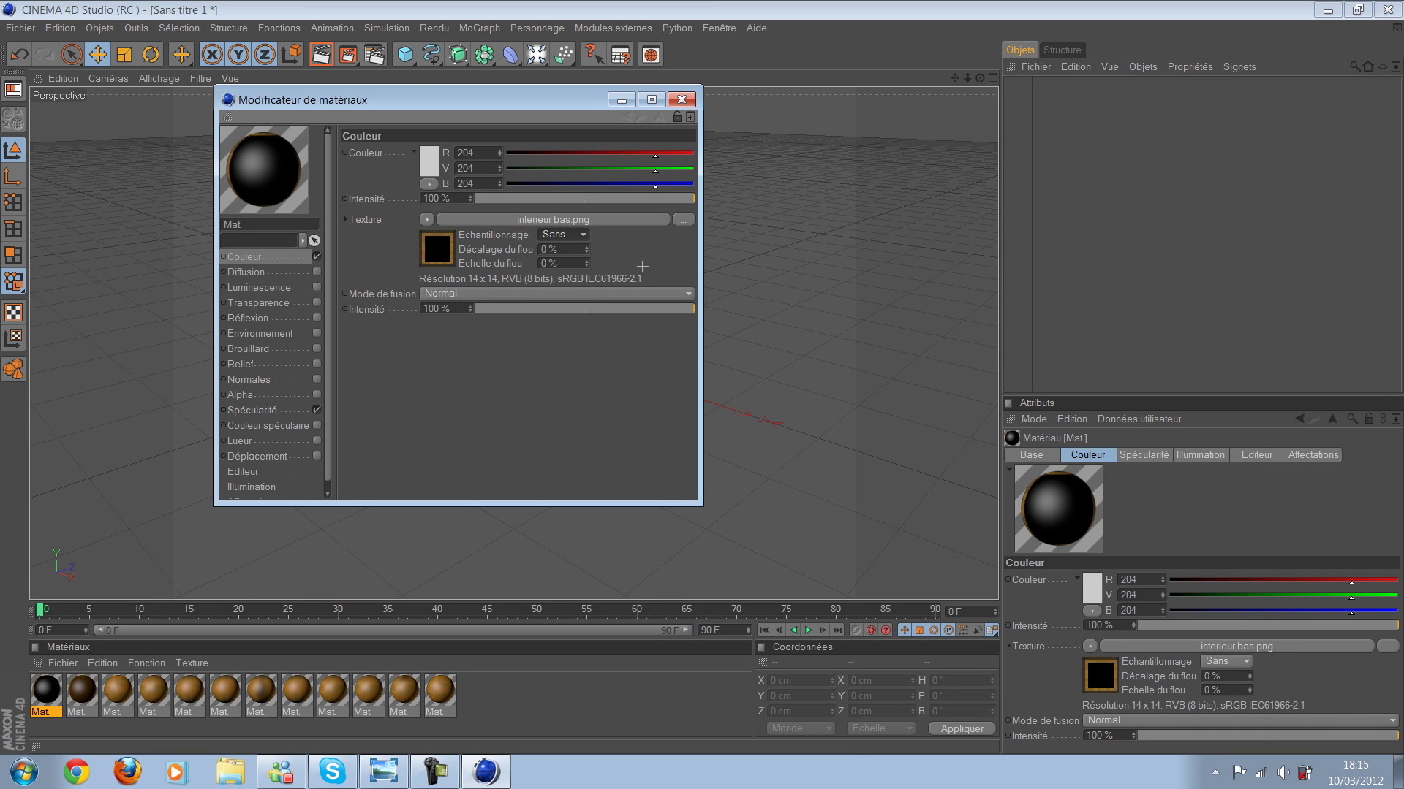
left_click(563, 233)
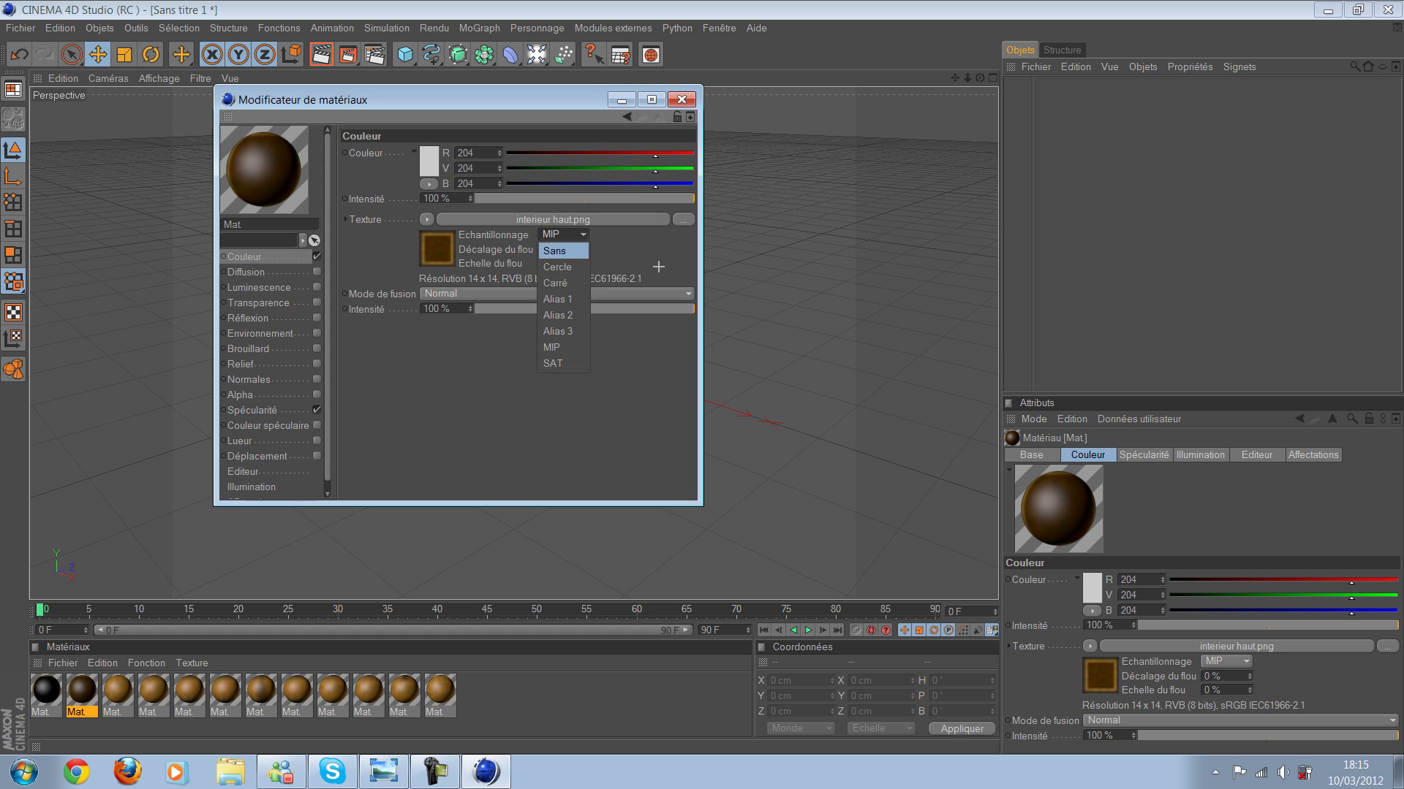
left_click(117, 691)
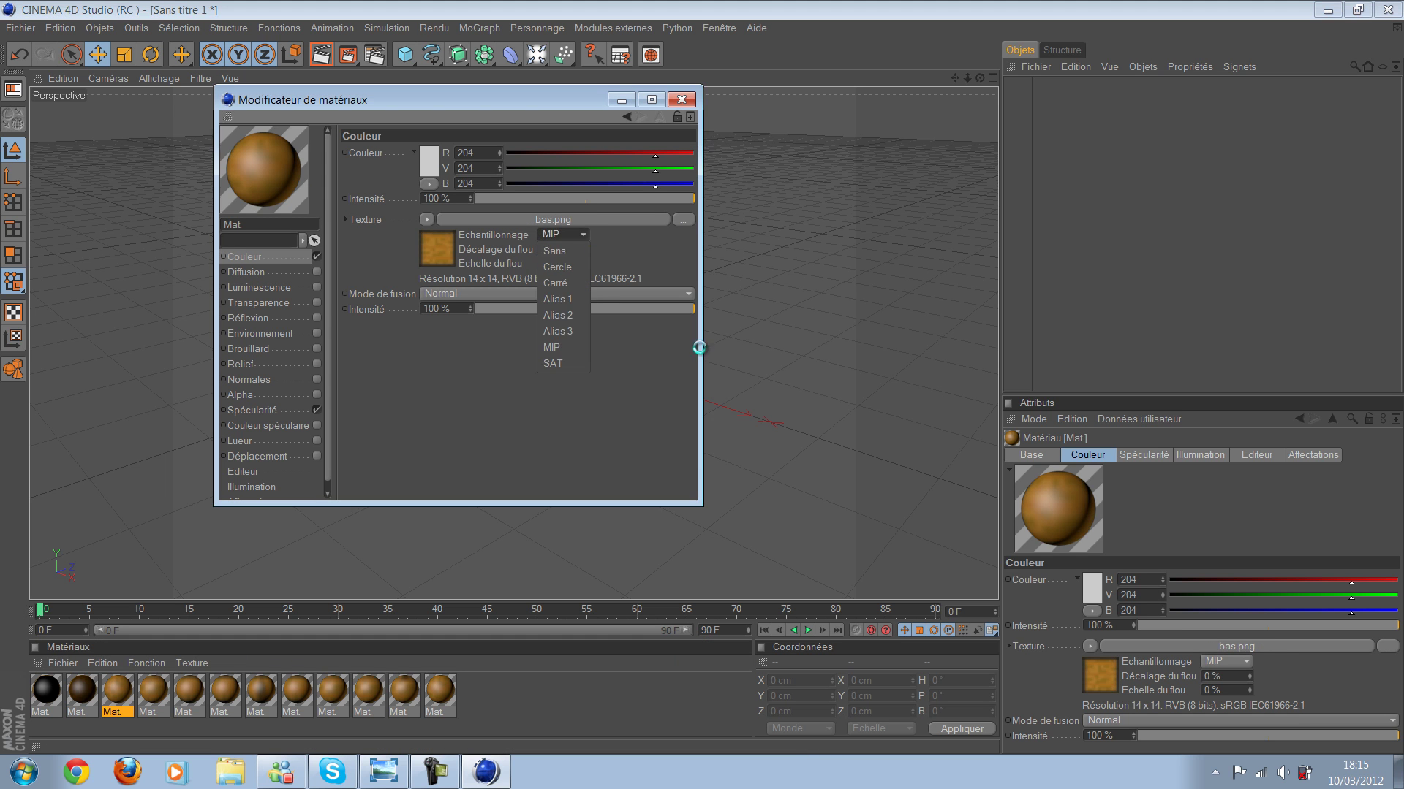
left_click(189, 690)
left_click(563, 234)
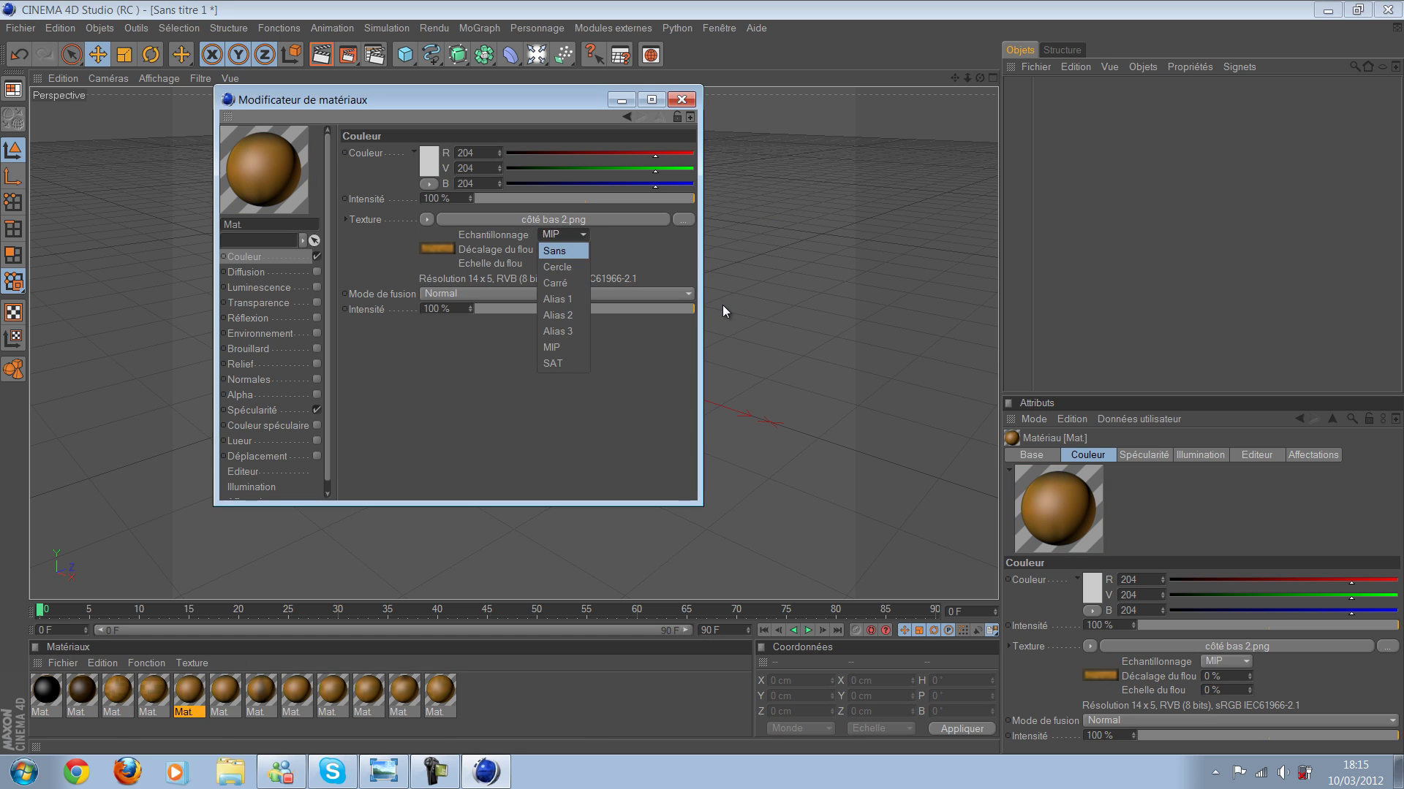
left_click(224, 691)
left_click(563, 234)
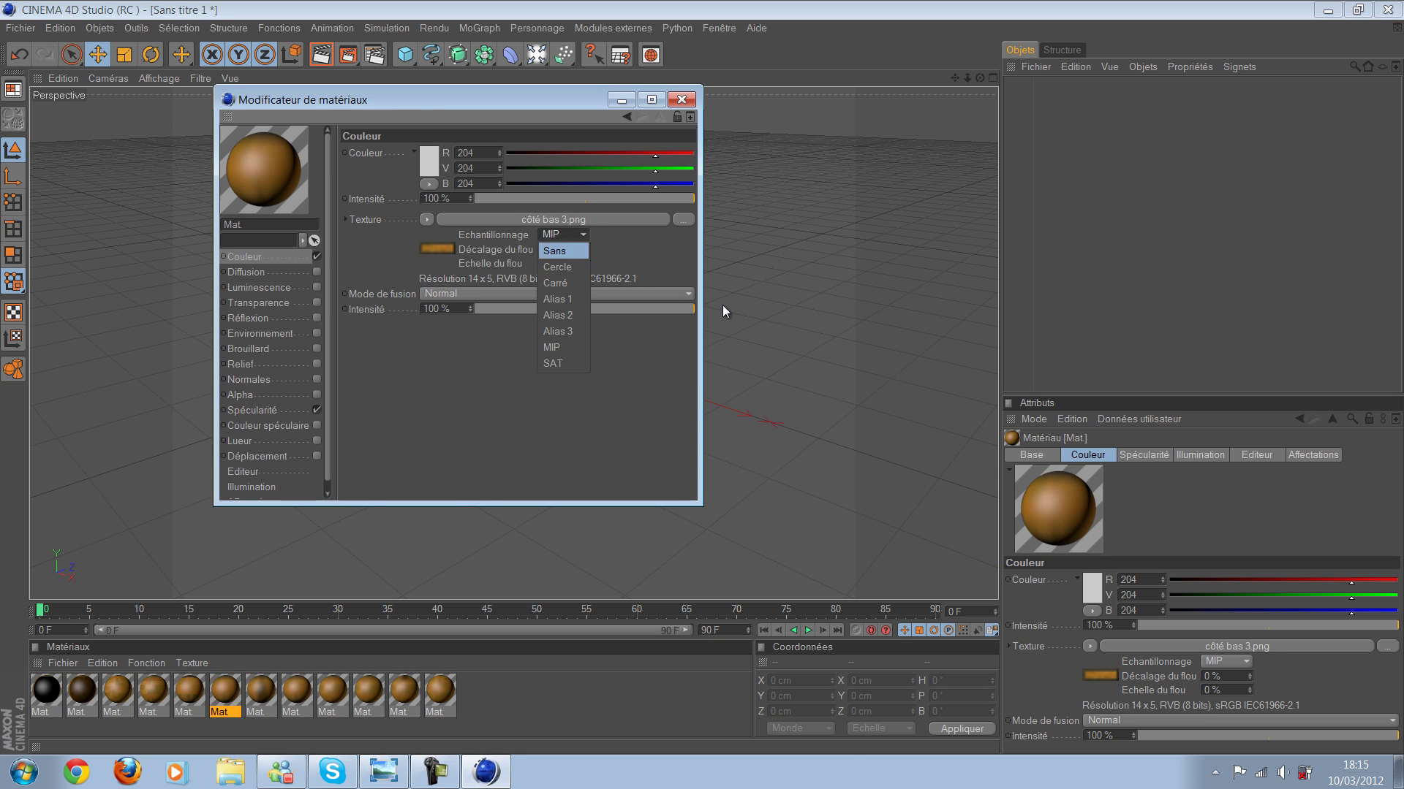
left_click(558, 251)
Step: Check sampling on the côté bas avant, côté bas, côté haut 2 and côté haut 3 materials
left_click(260, 690)
left_click(563, 234)
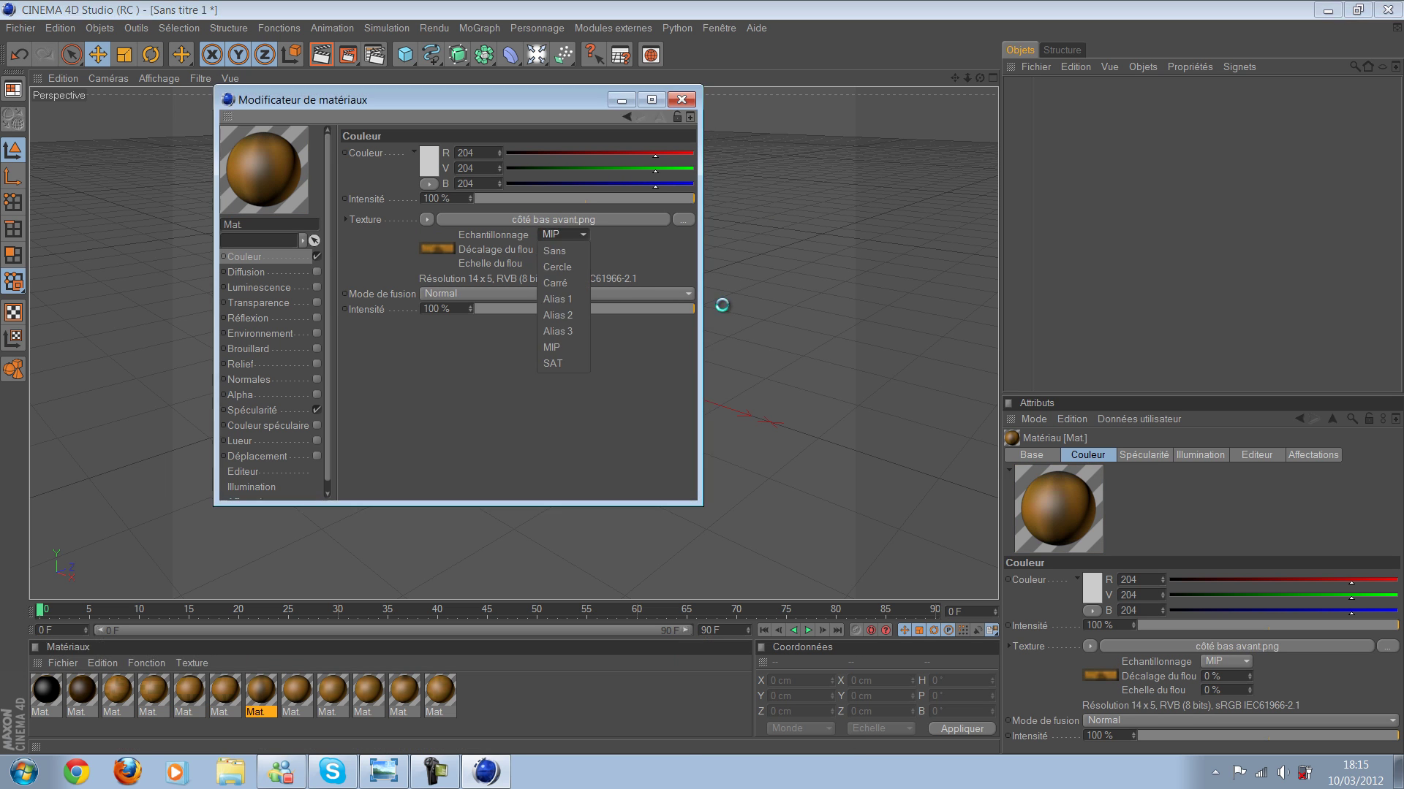
left_click(296, 691)
left_click(562, 234)
left_click(563, 234)
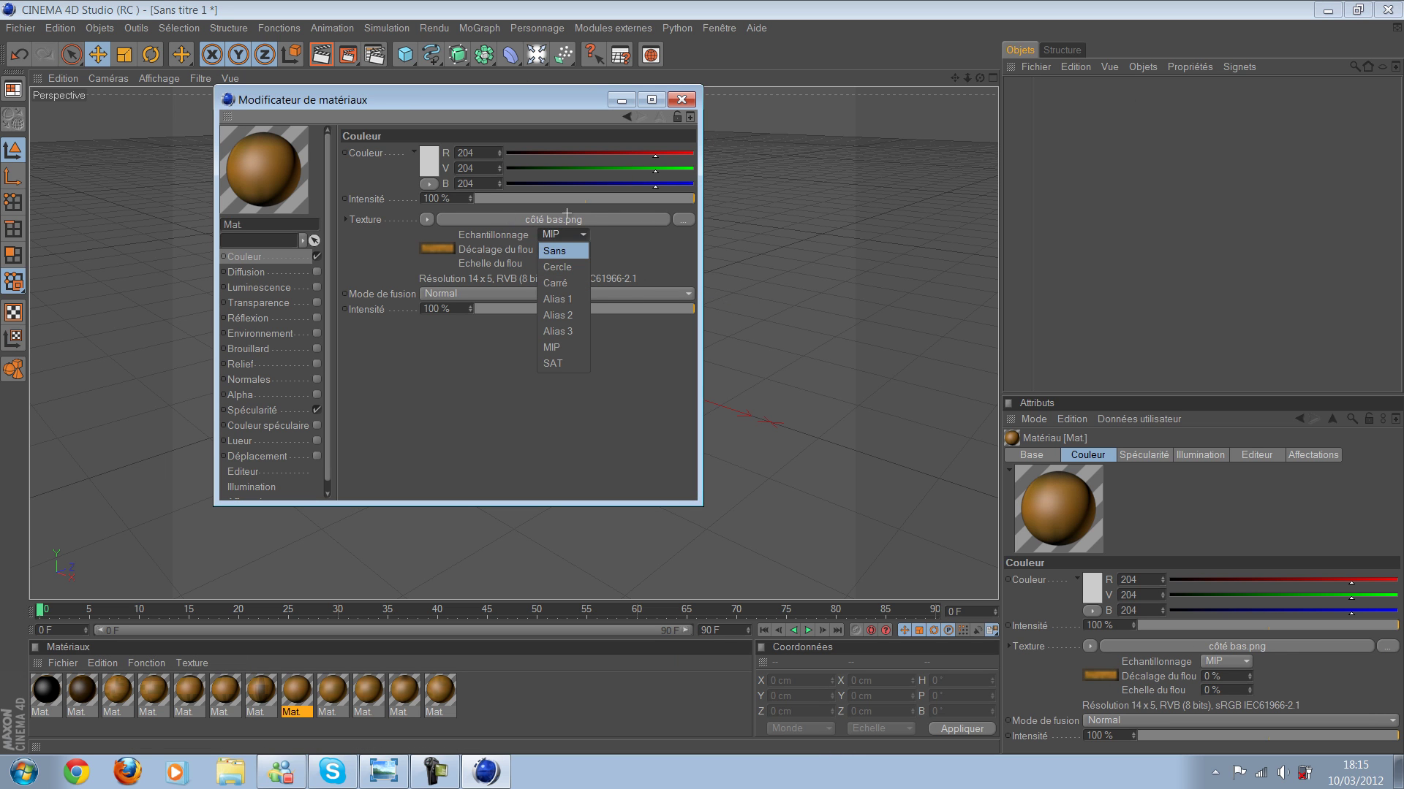
left_click(332, 691)
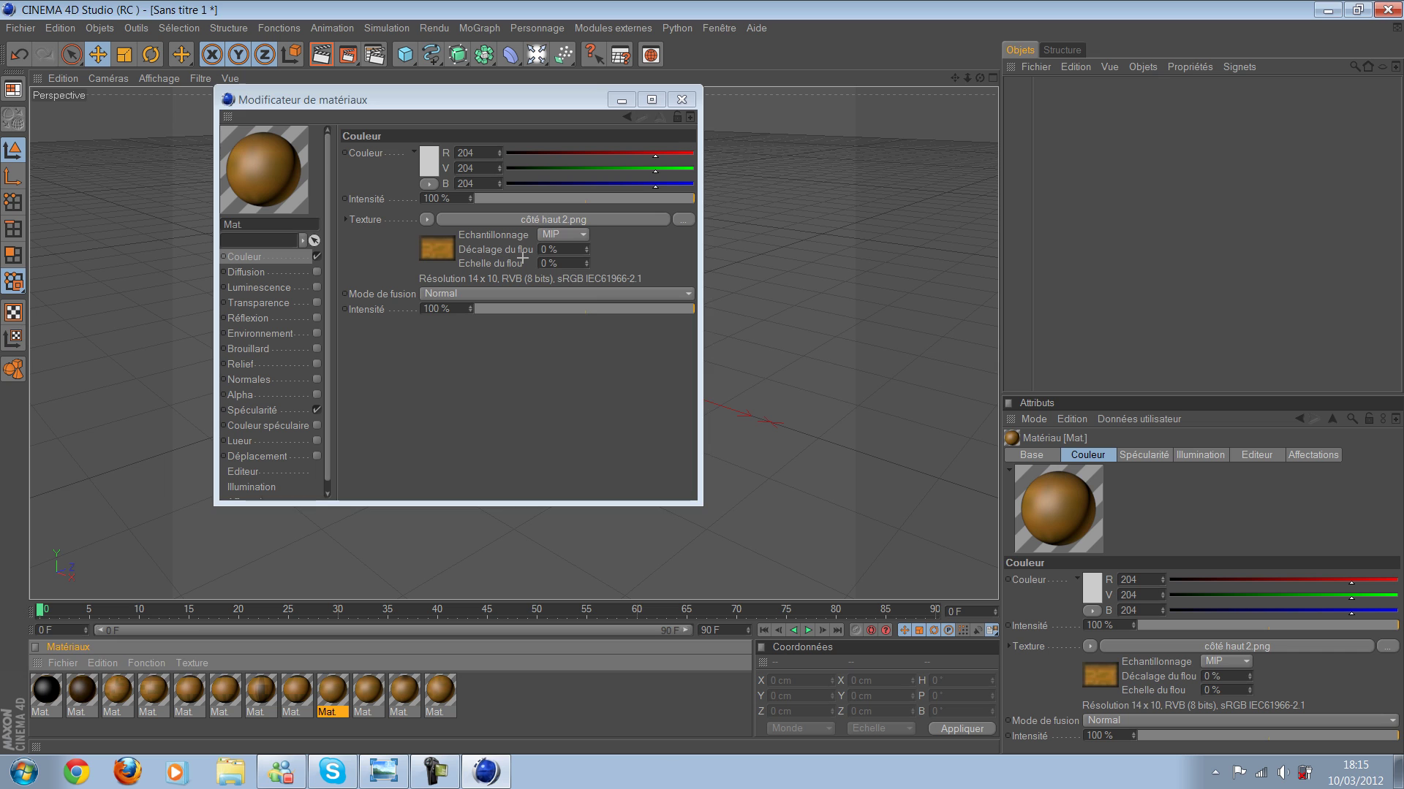
left_click(563, 233)
left_click(369, 691)
left_click(563, 234)
Step: Set the face haut material's sampling to Sans and turn off its Spécularité
left_click(461, 264)
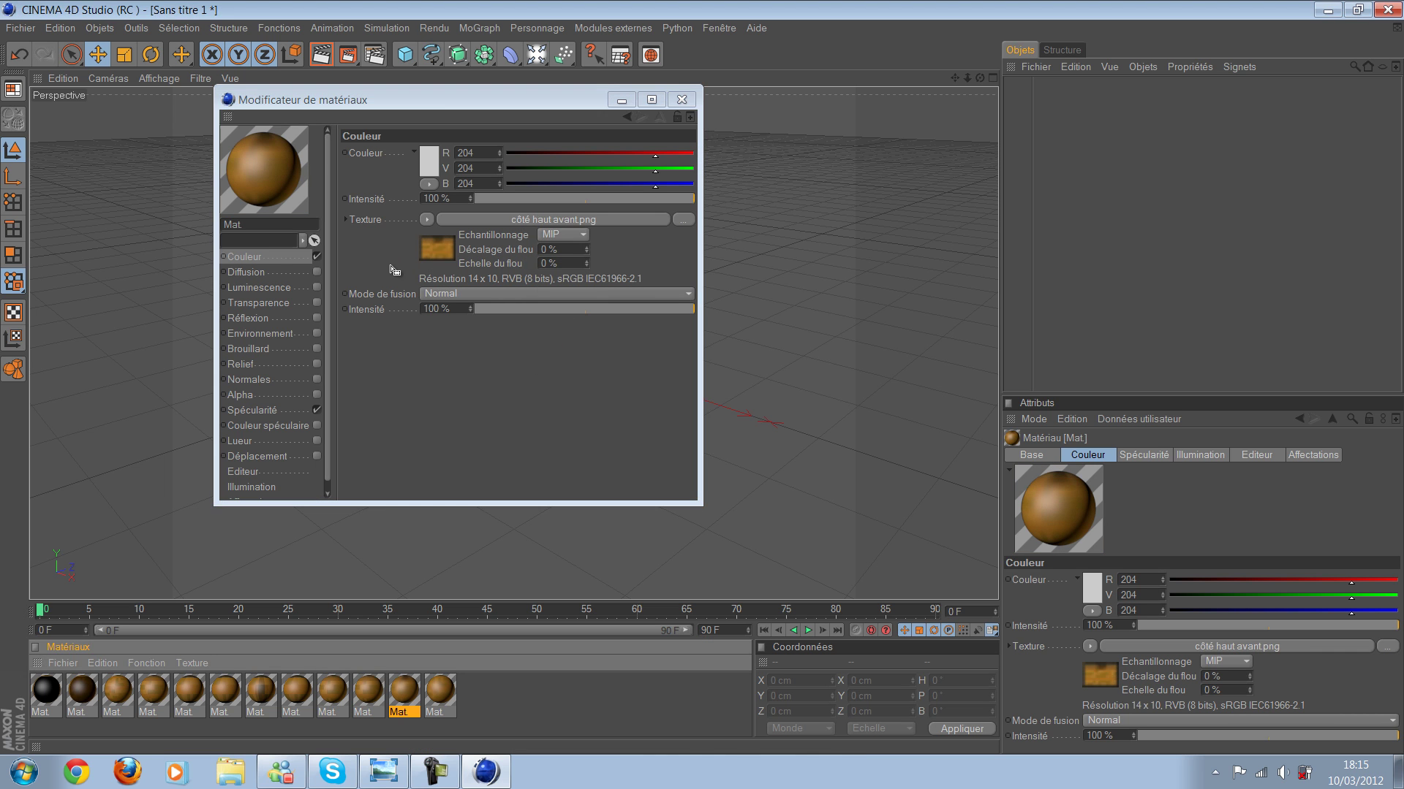
left_click(563, 234)
left_click(440, 690)
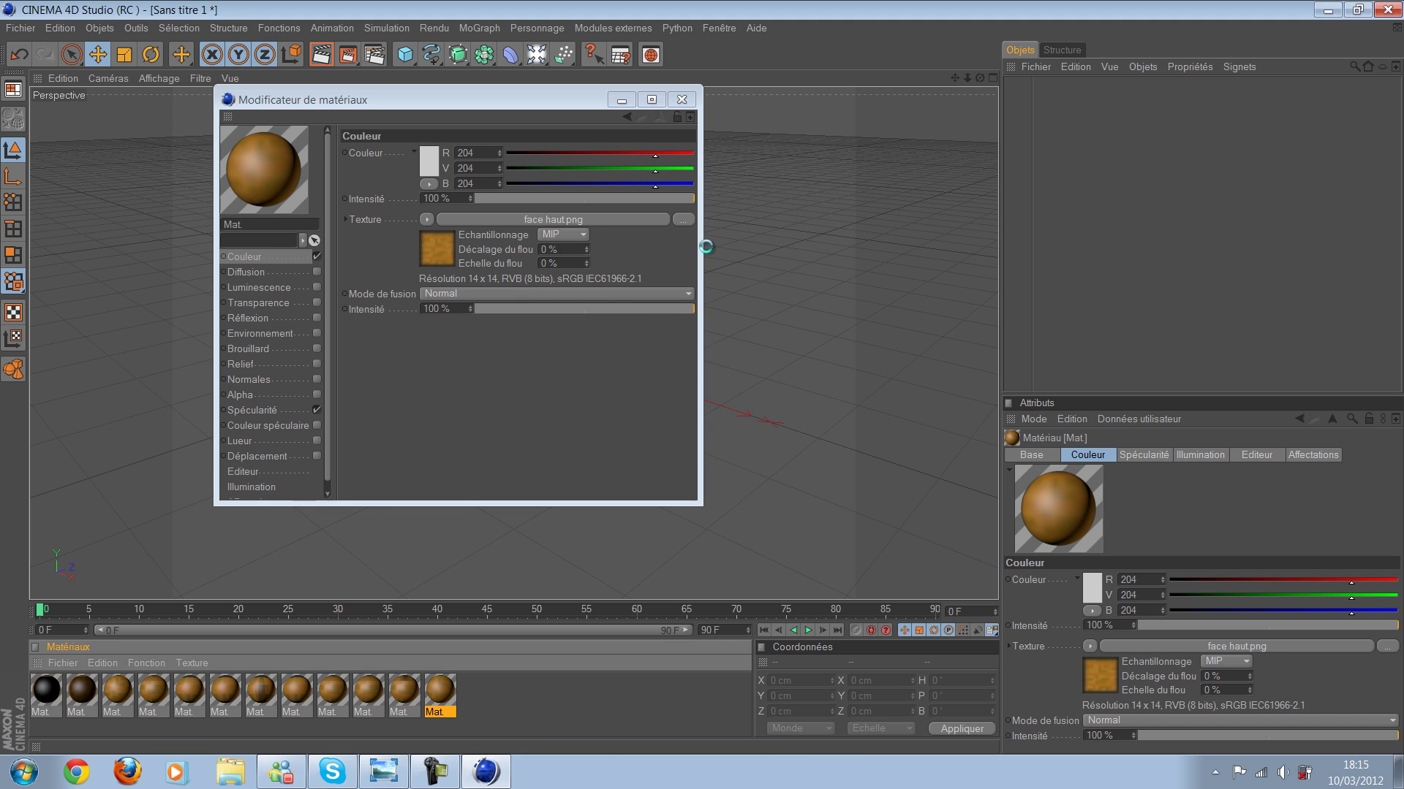
left_click(563, 234)
left_click(556, 249)
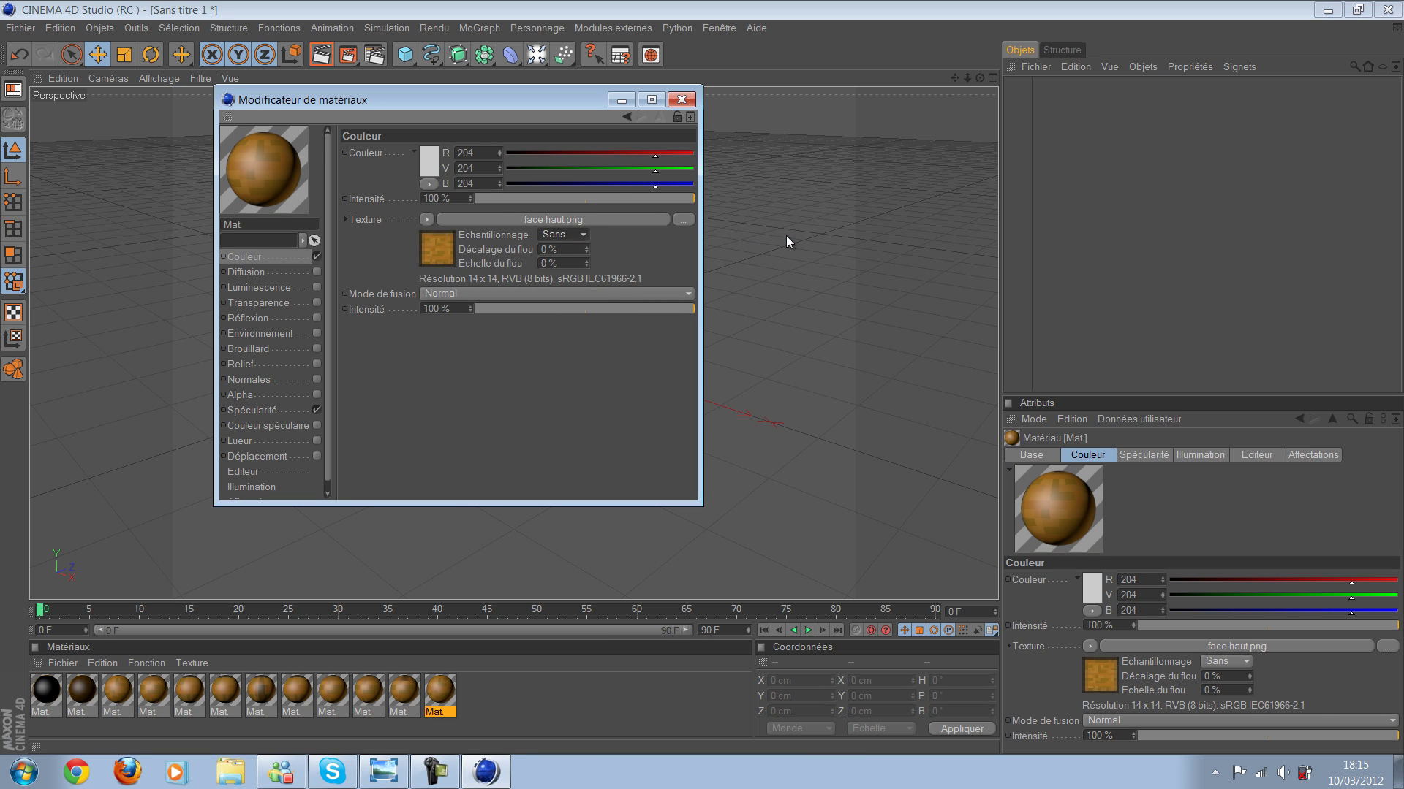
left_click(317, 409)
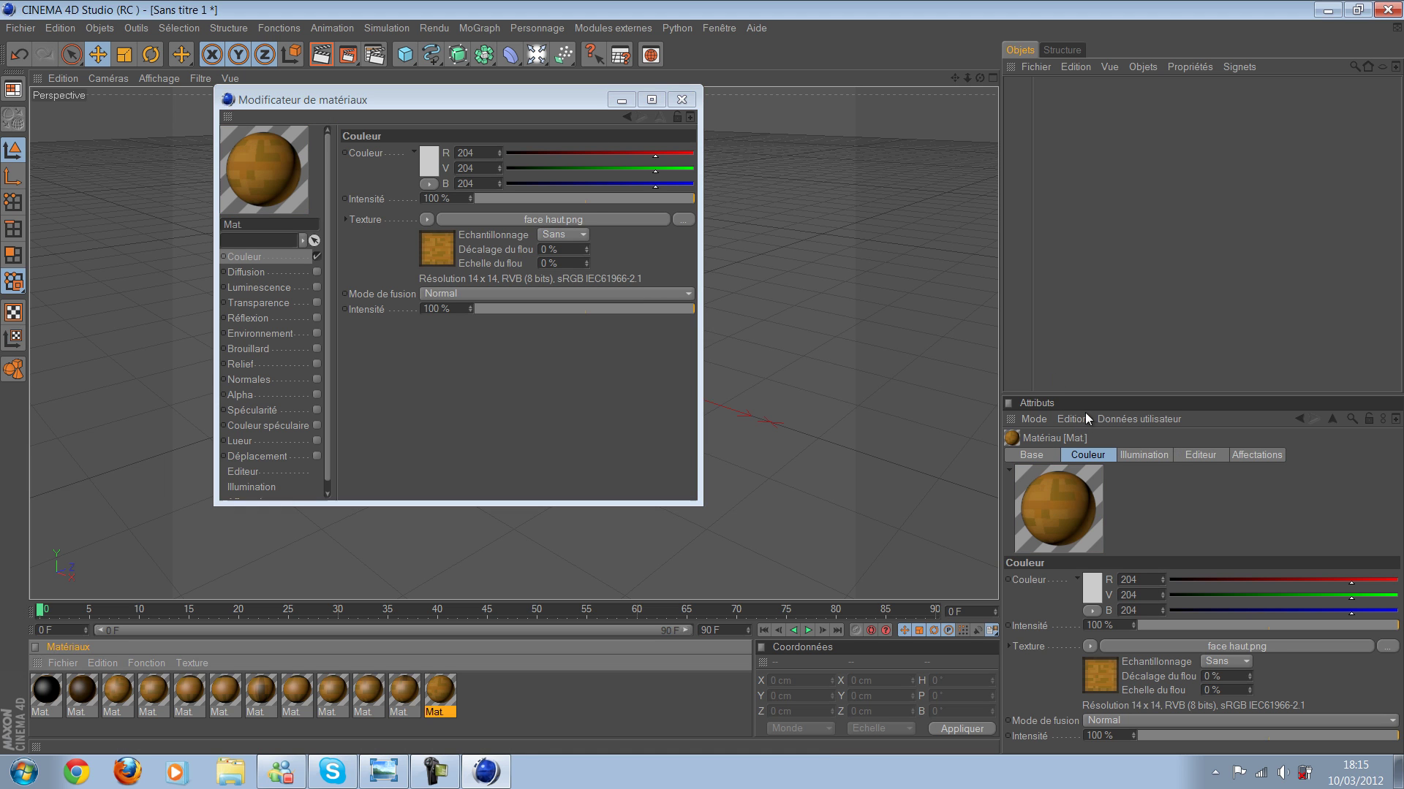
Step: Step back through the earlier materials, untick Spécularité on another, and close the Material Editor
key("Left")
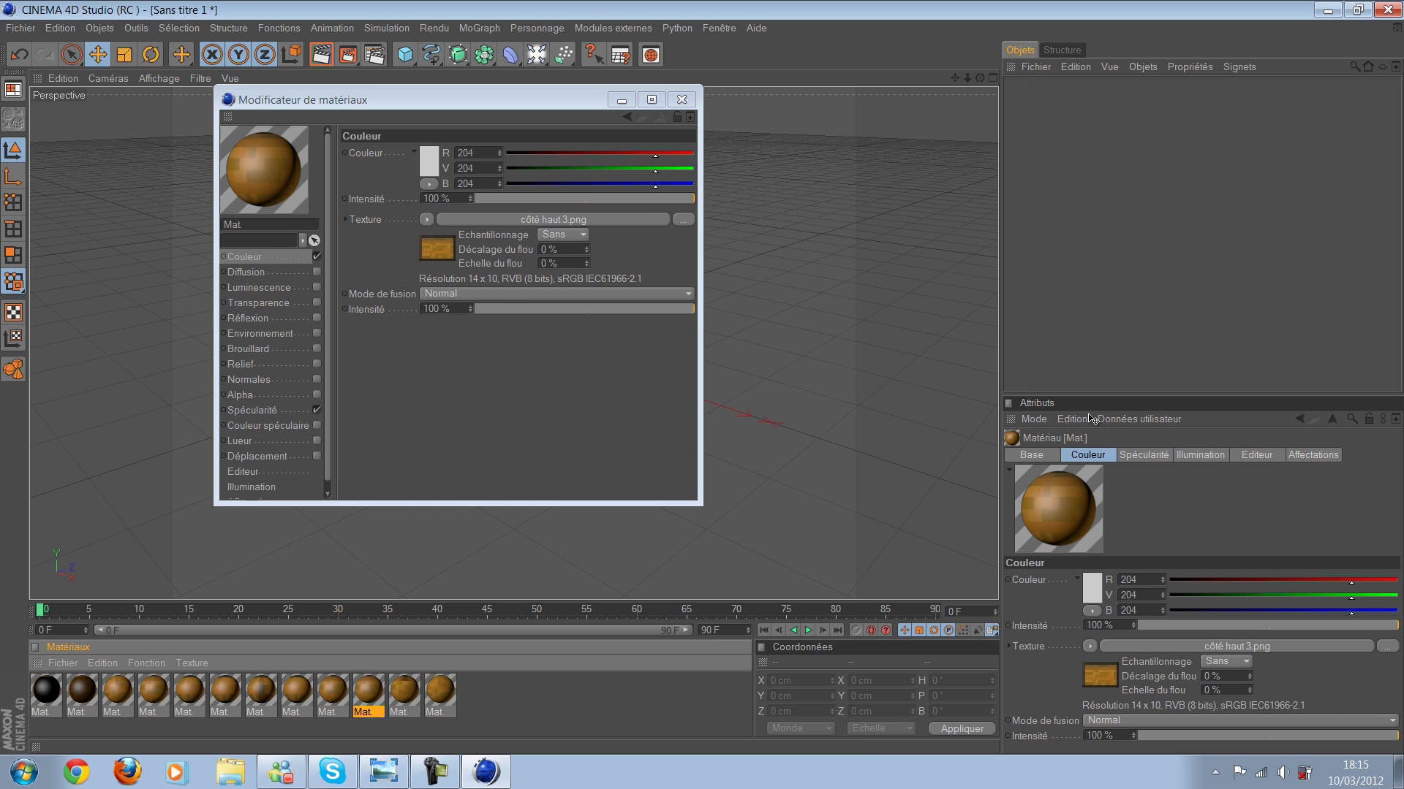
key("Left")
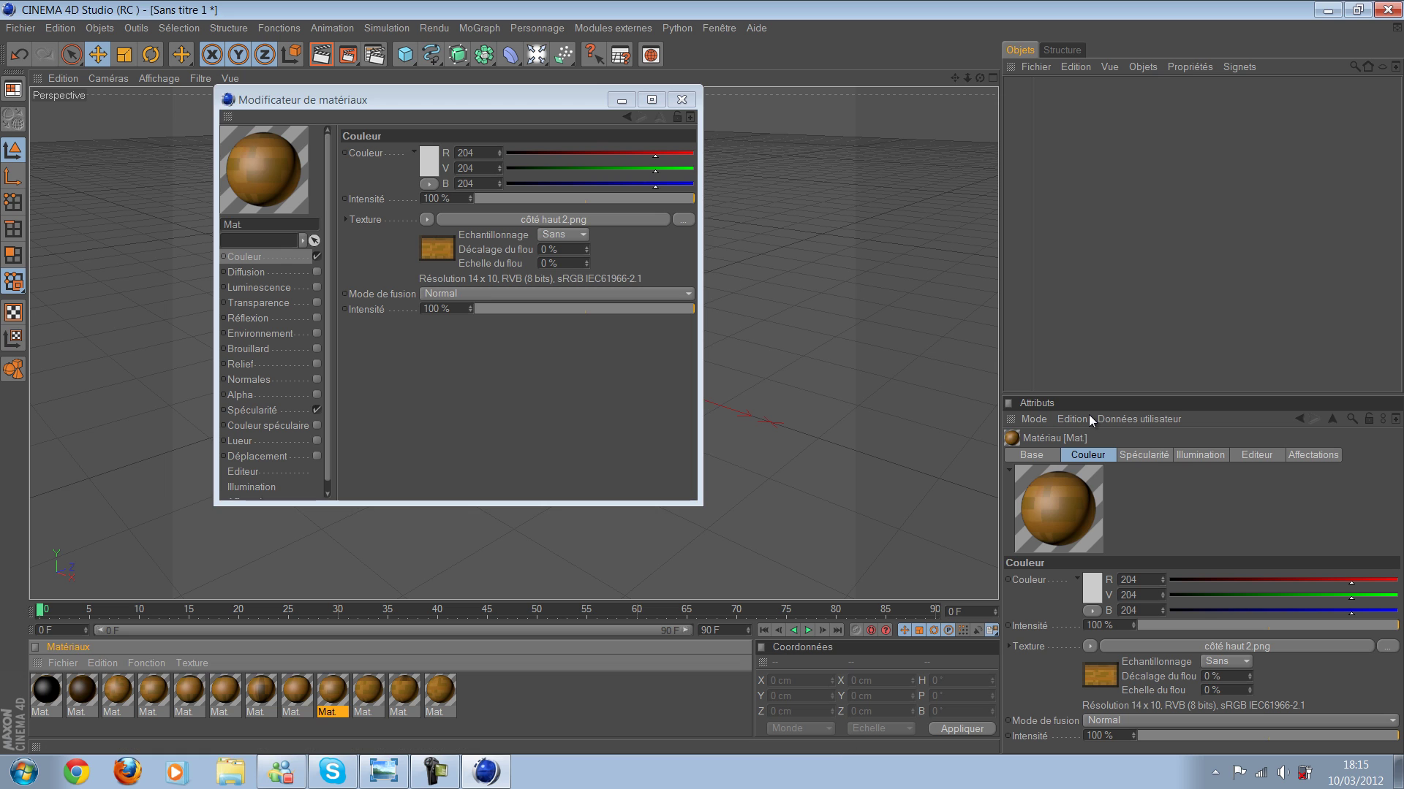
key("Left")
key("Left")
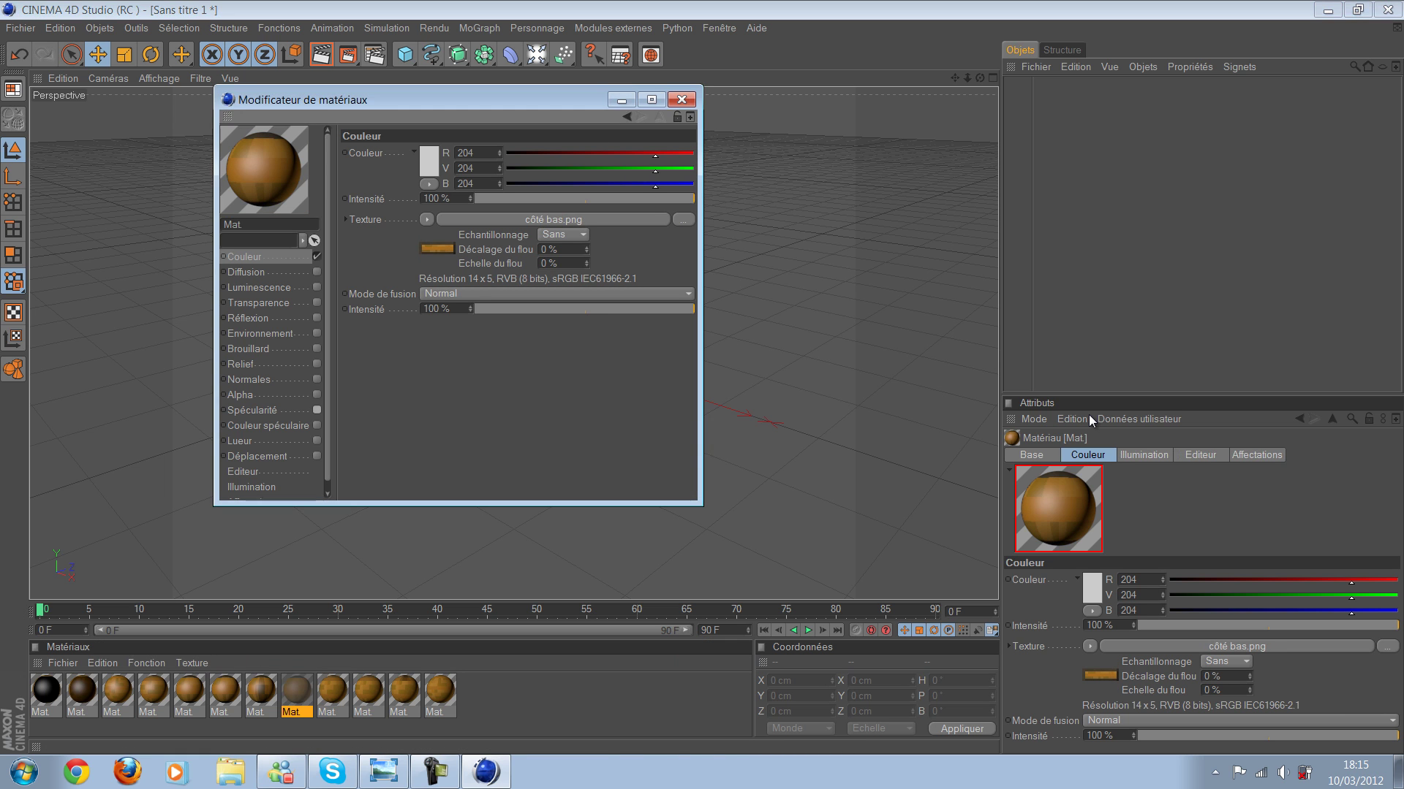
key("Left")
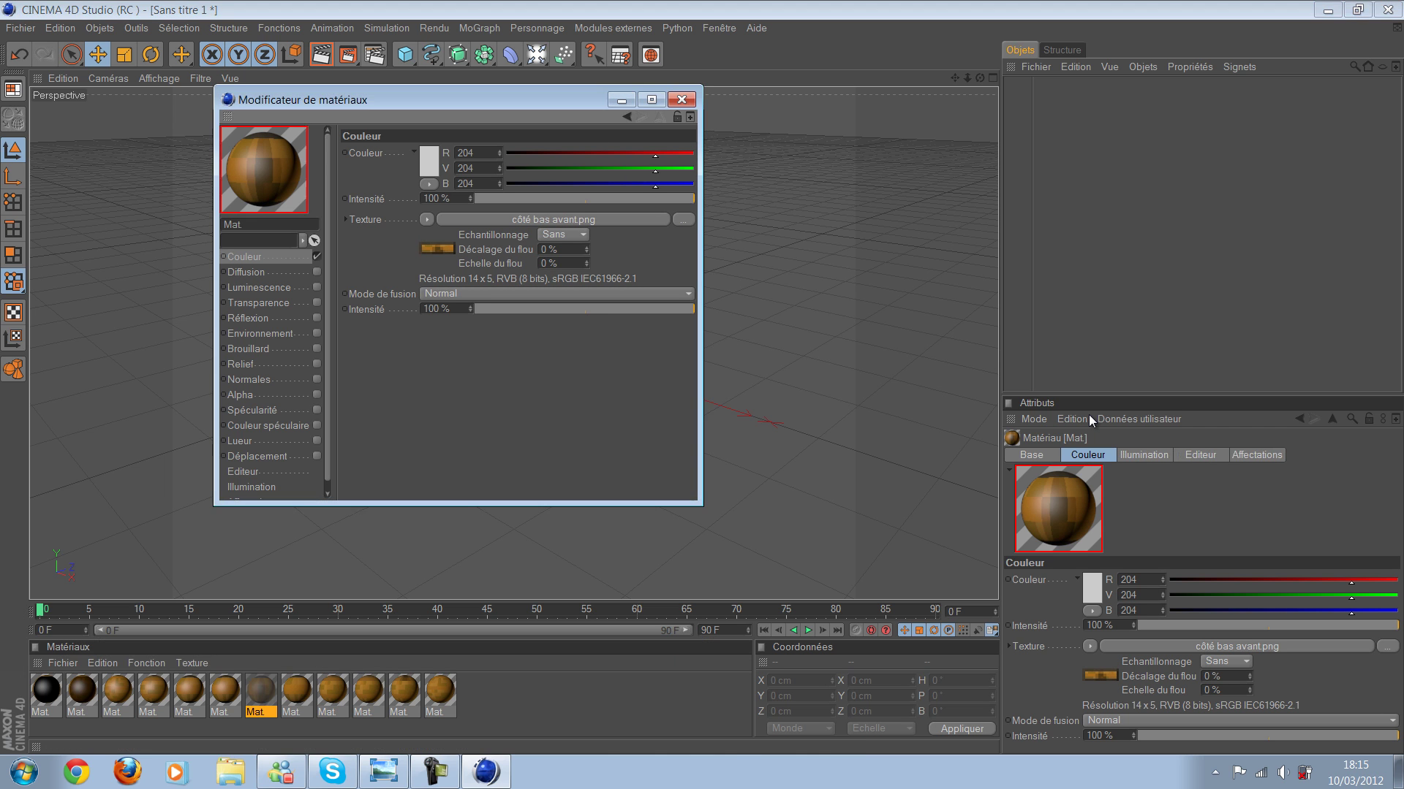
key("Left")
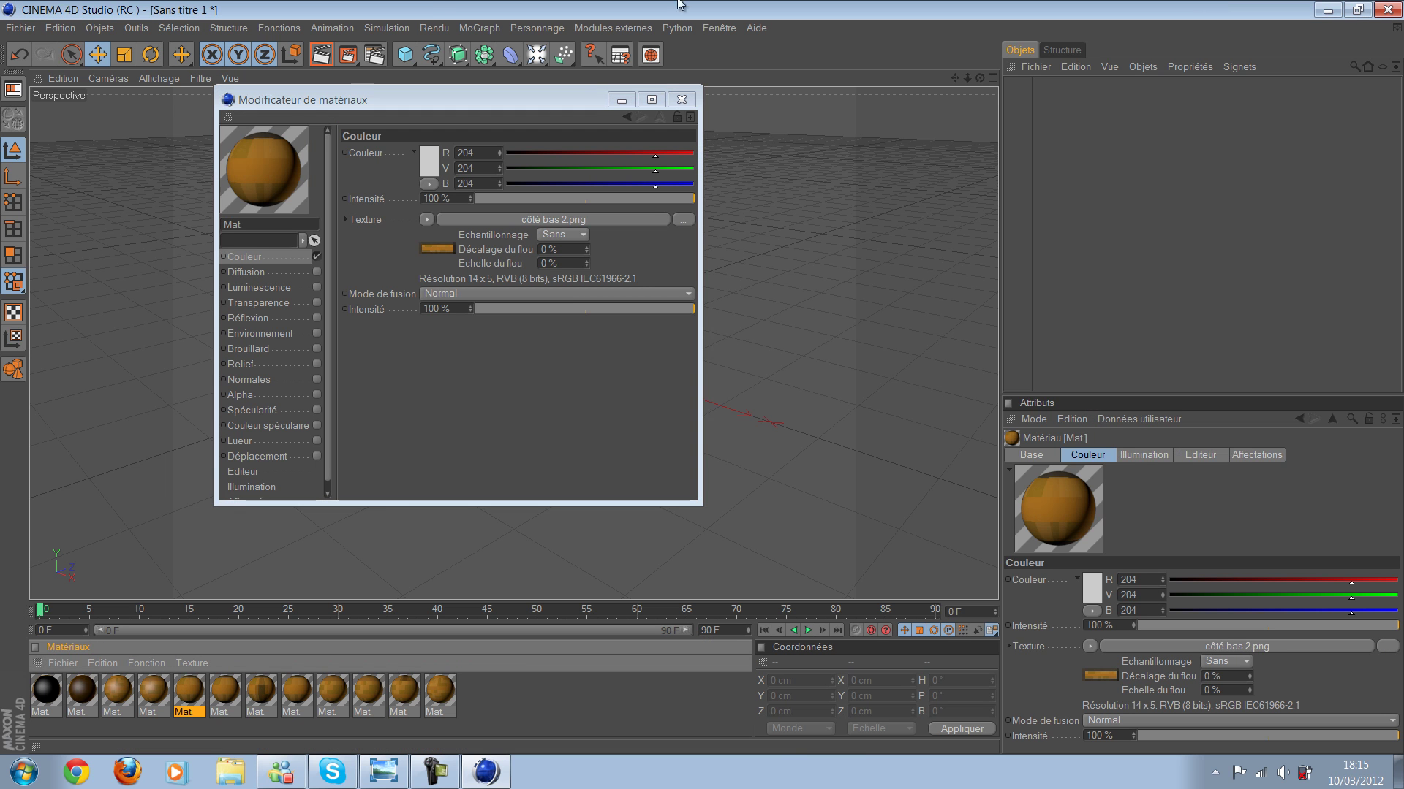
key("Left")
key("Left")
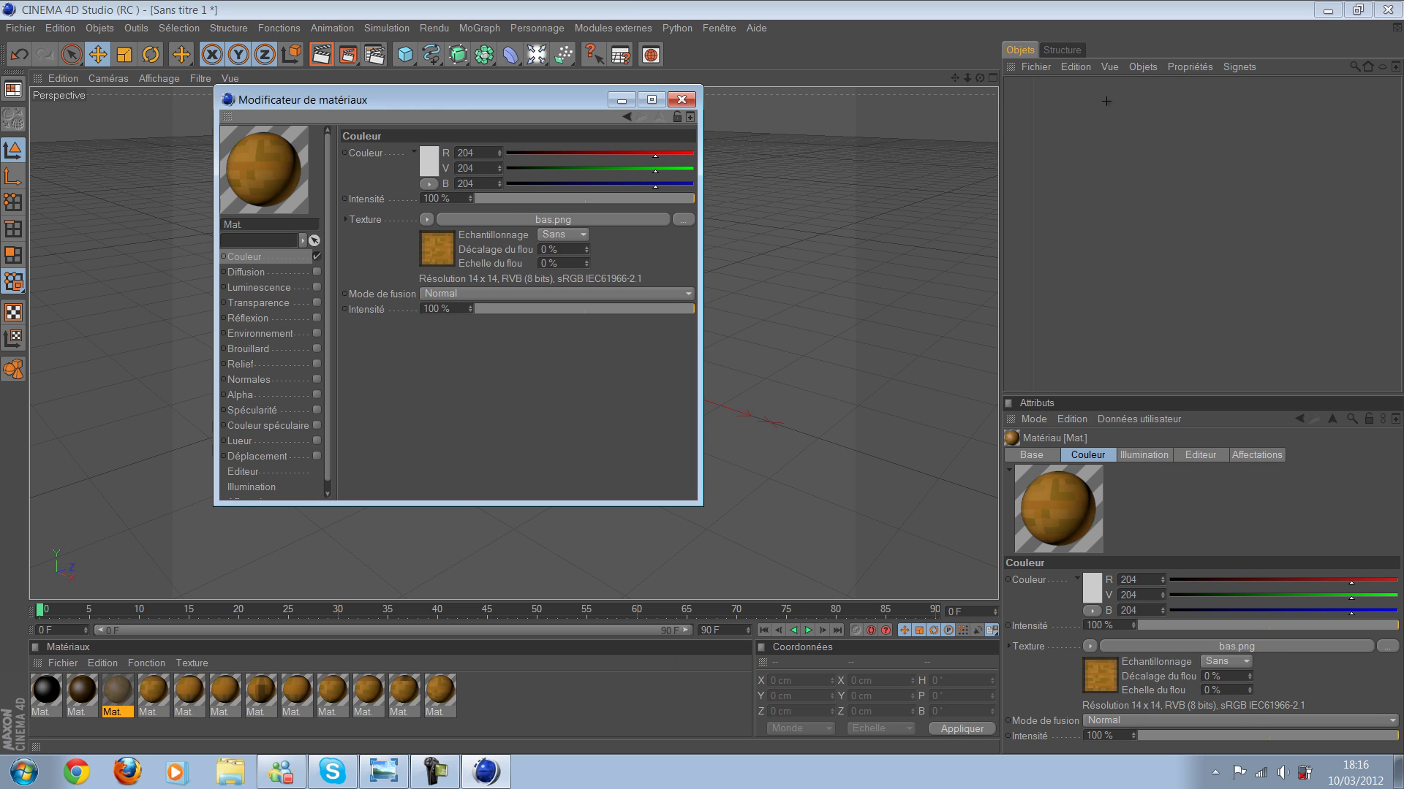
key("Left")
key("Left")
left_click(316, 410)
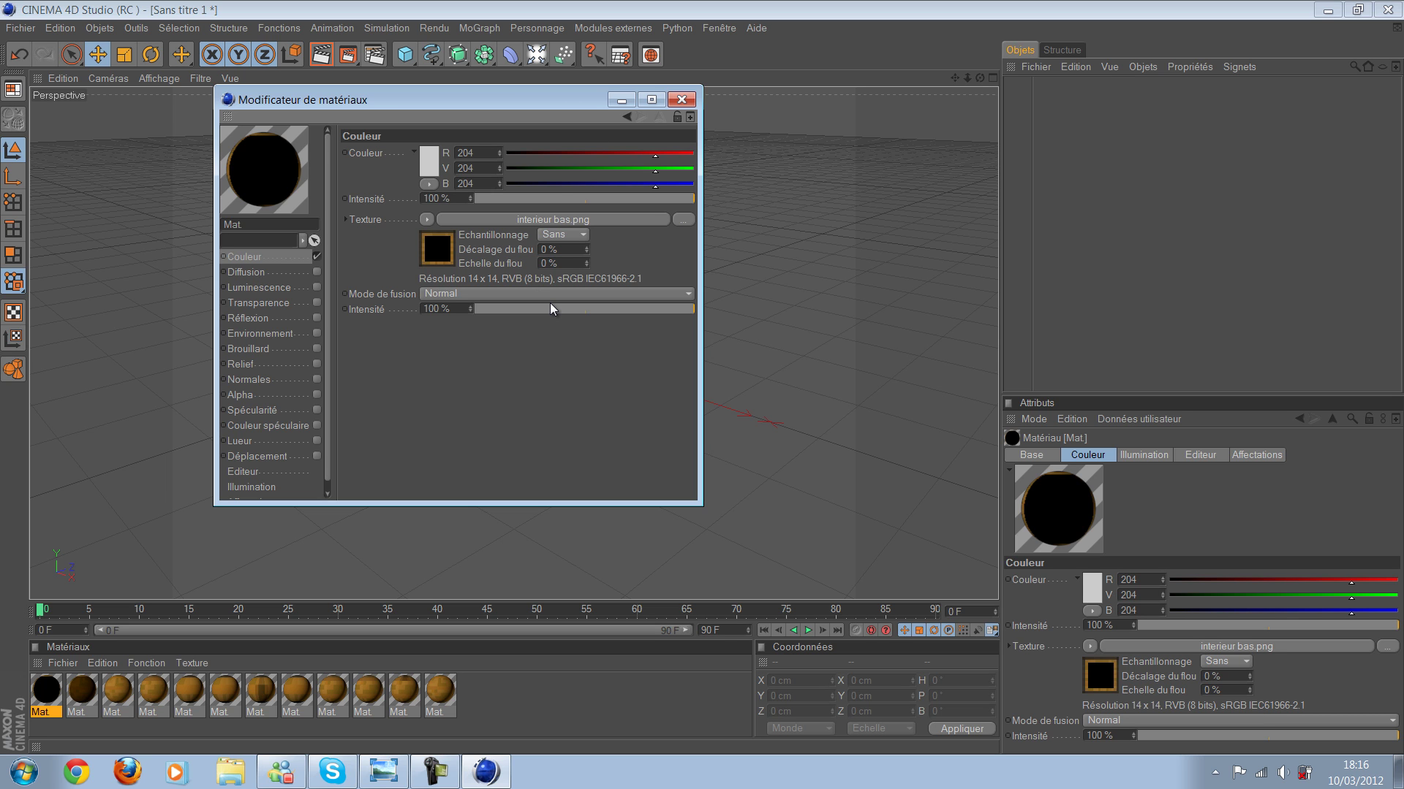
key("alt+F4")
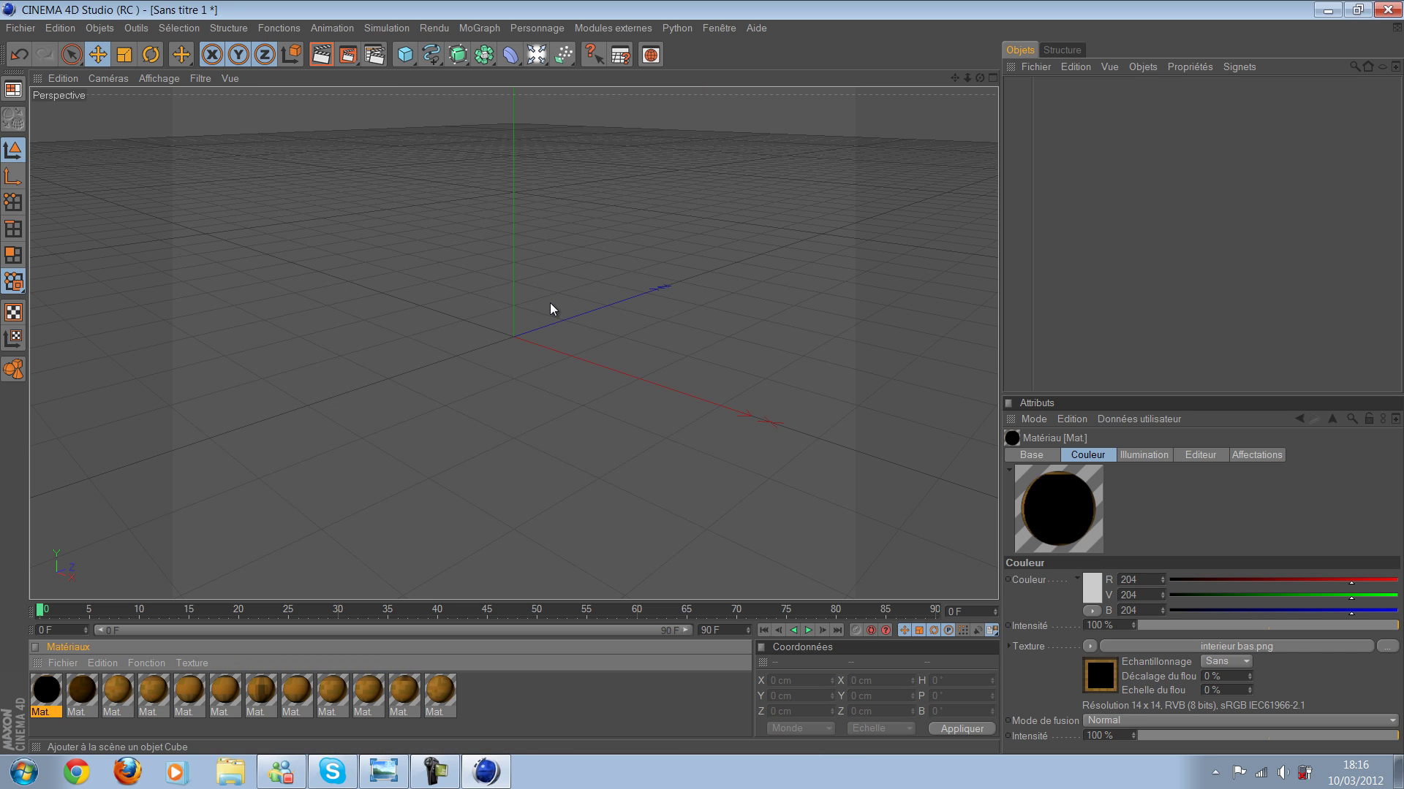
Step: Add a Cube primitive and set its Taille Y to 125 cm
left_click(404, 54)
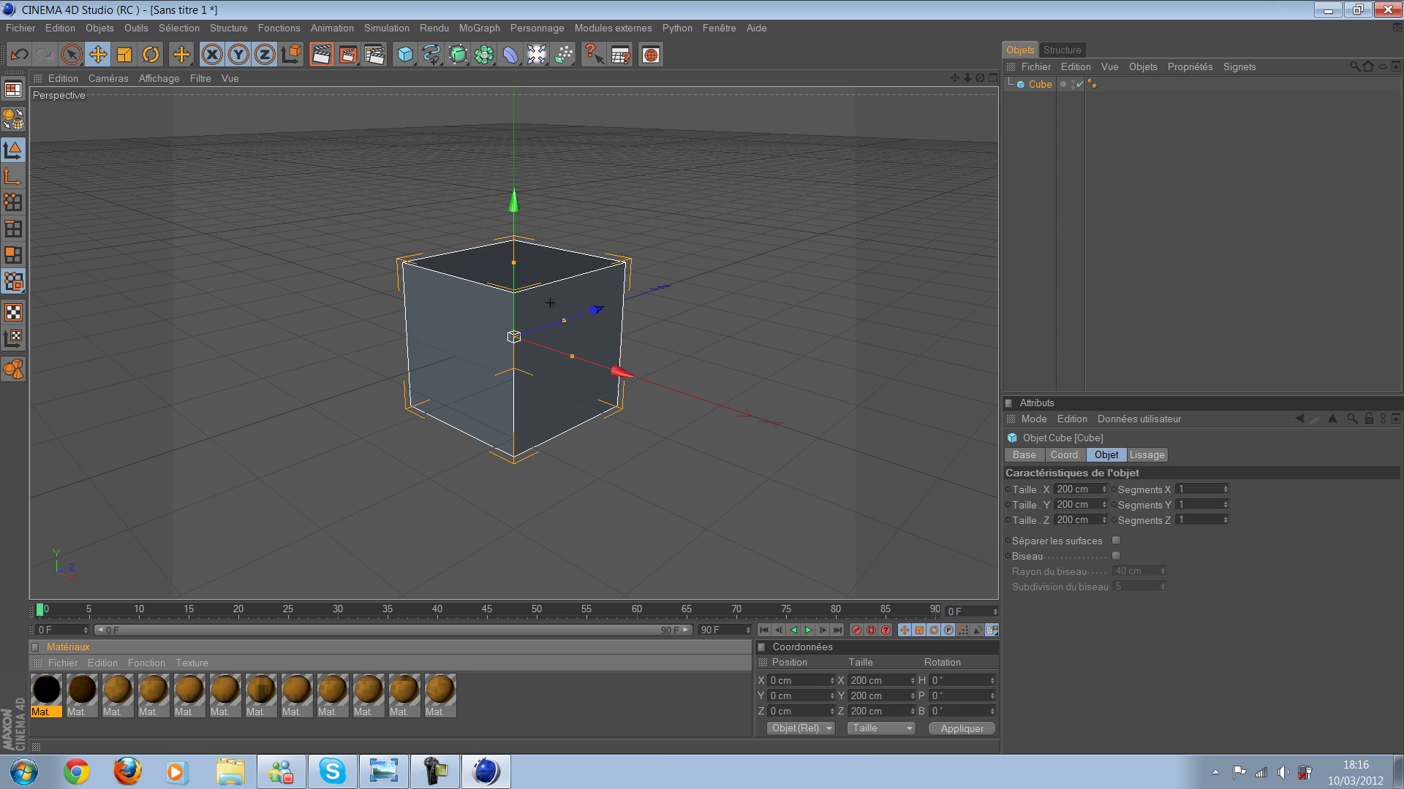
left_click_drag(372, 74, 370, 63)
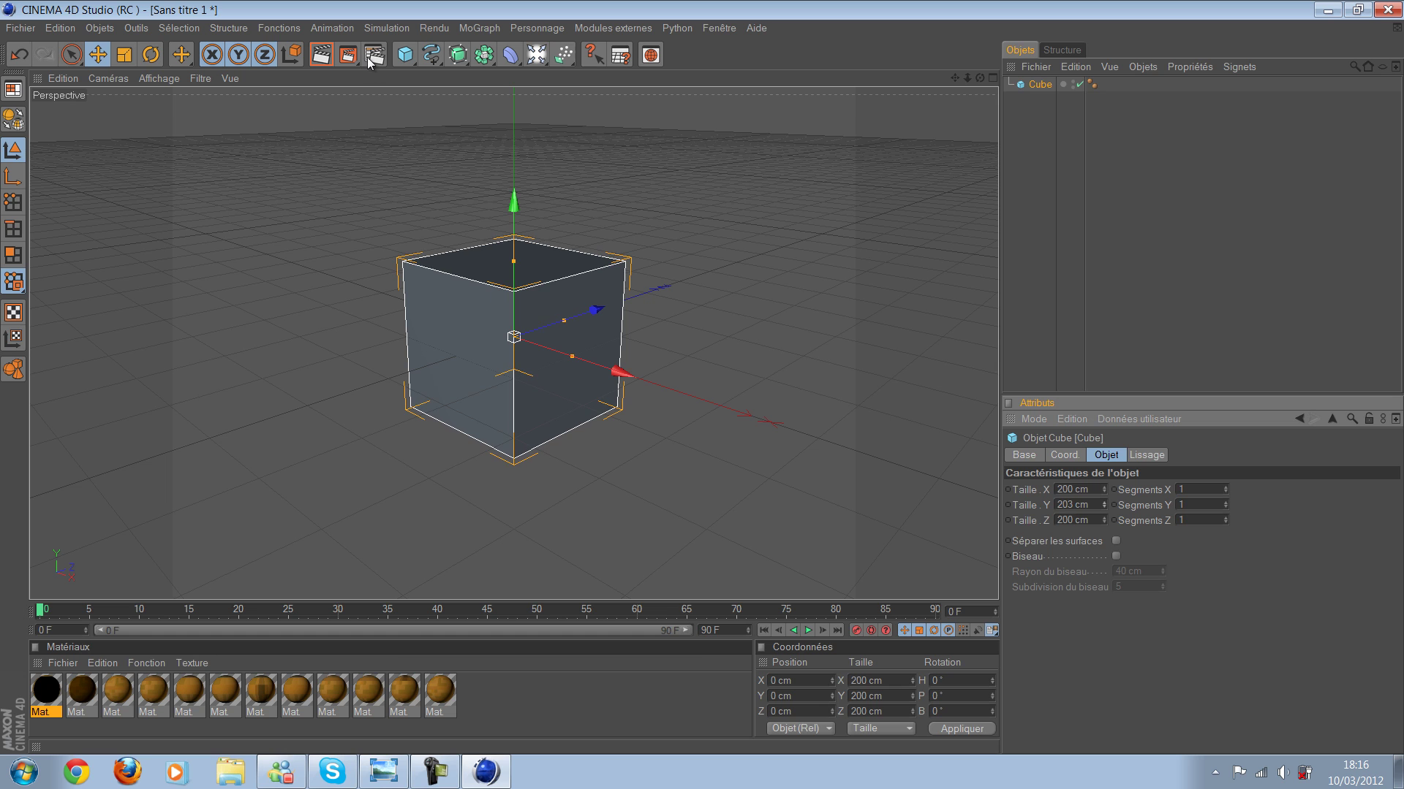
key("BackSpace")
type("10*12.5")
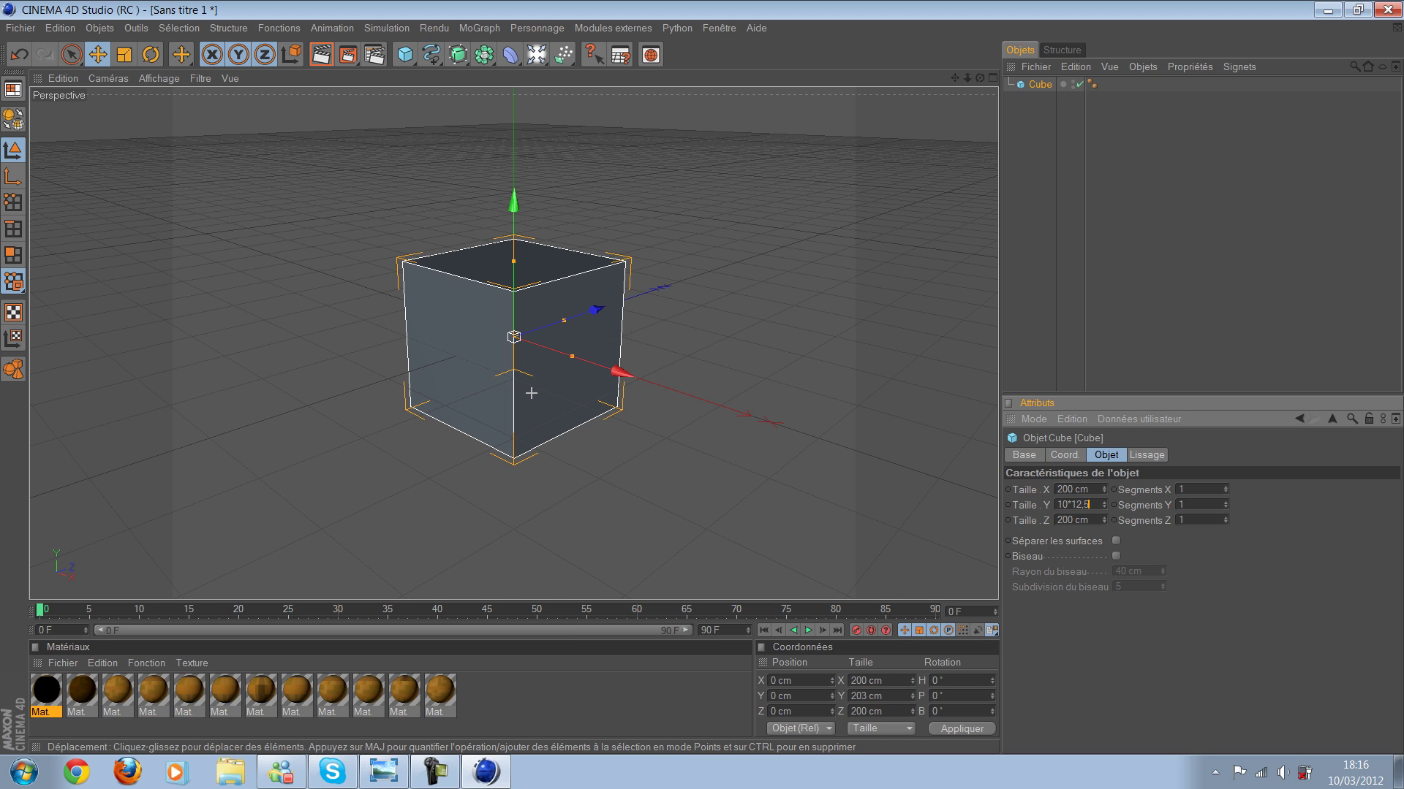
key("Return")
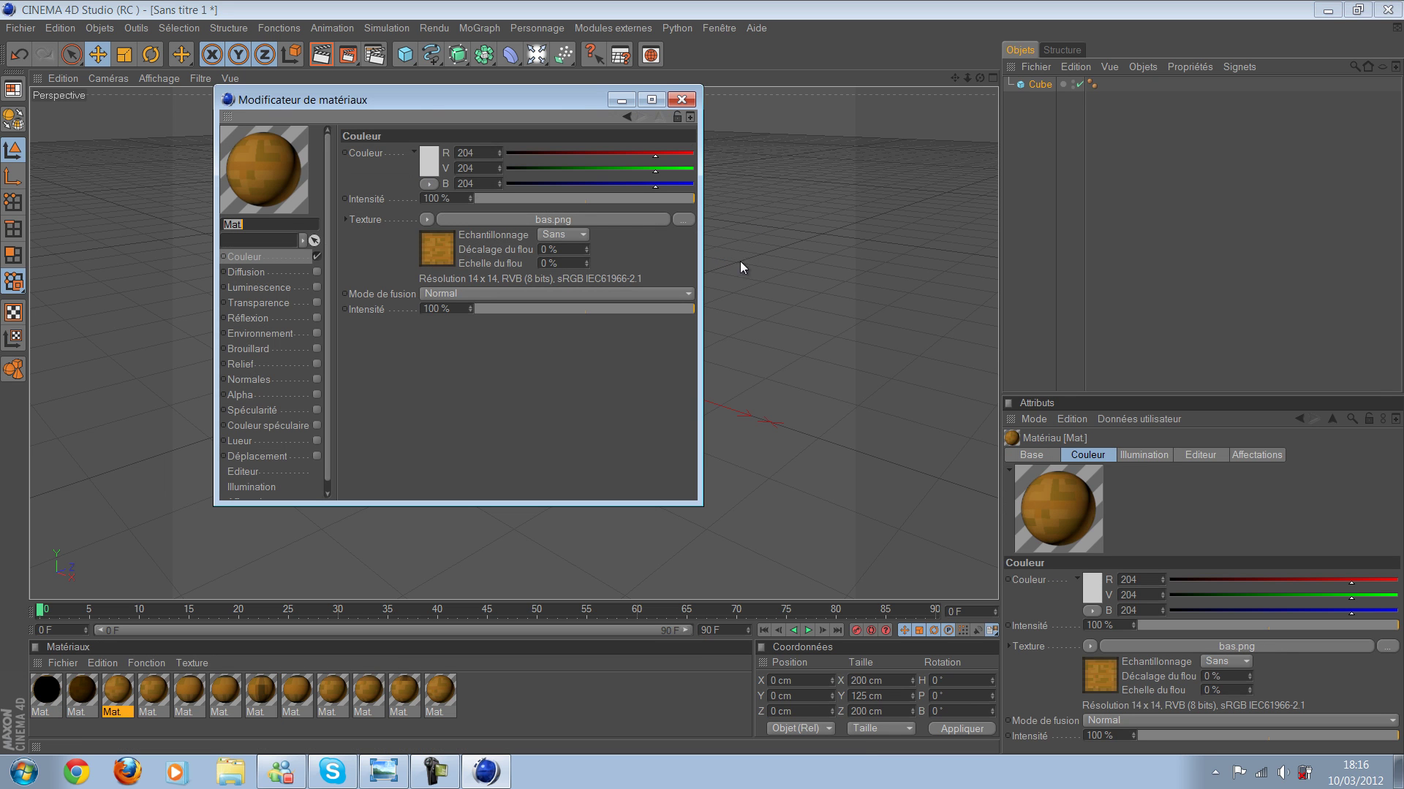
Step: Set the bas material's preview to a flat plane (Plan)
key("Down")
key("Down")
key("Down")
key("Return")
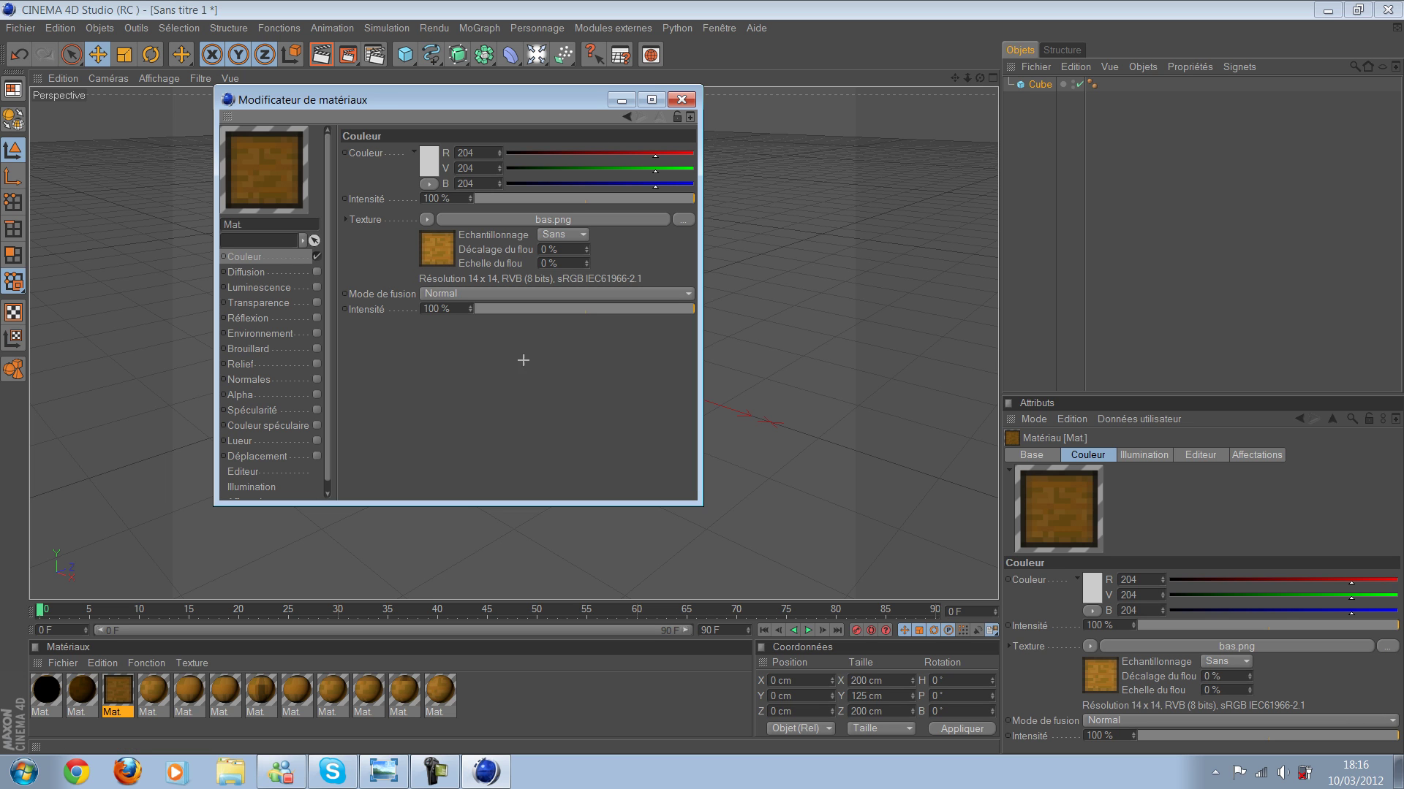
right_click(519, 410)
key("Escape")
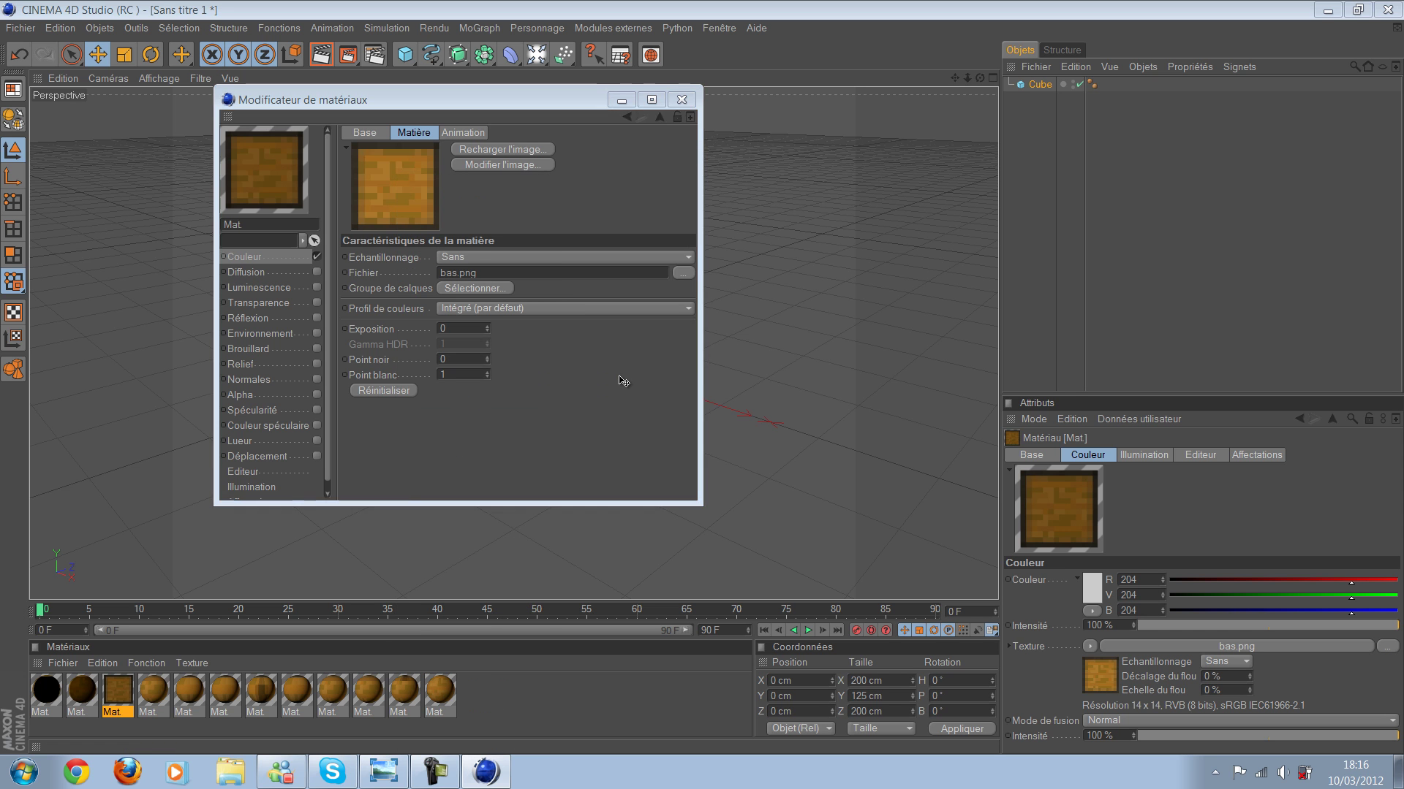
Step: Confirm in bas.png's file Properties that it is 14 × 14 pixels, then close the editor
scroll(620, 377, "down", 1)
scroll(620, 377, "down", 3)
scroll(620, 377, "down", 2)
scroll(620, 381, "up", 1)
scroll(620, 382, "down", 2)
scroll(620, 381, "down", 1)
double_click(765, 293)
key("Home")
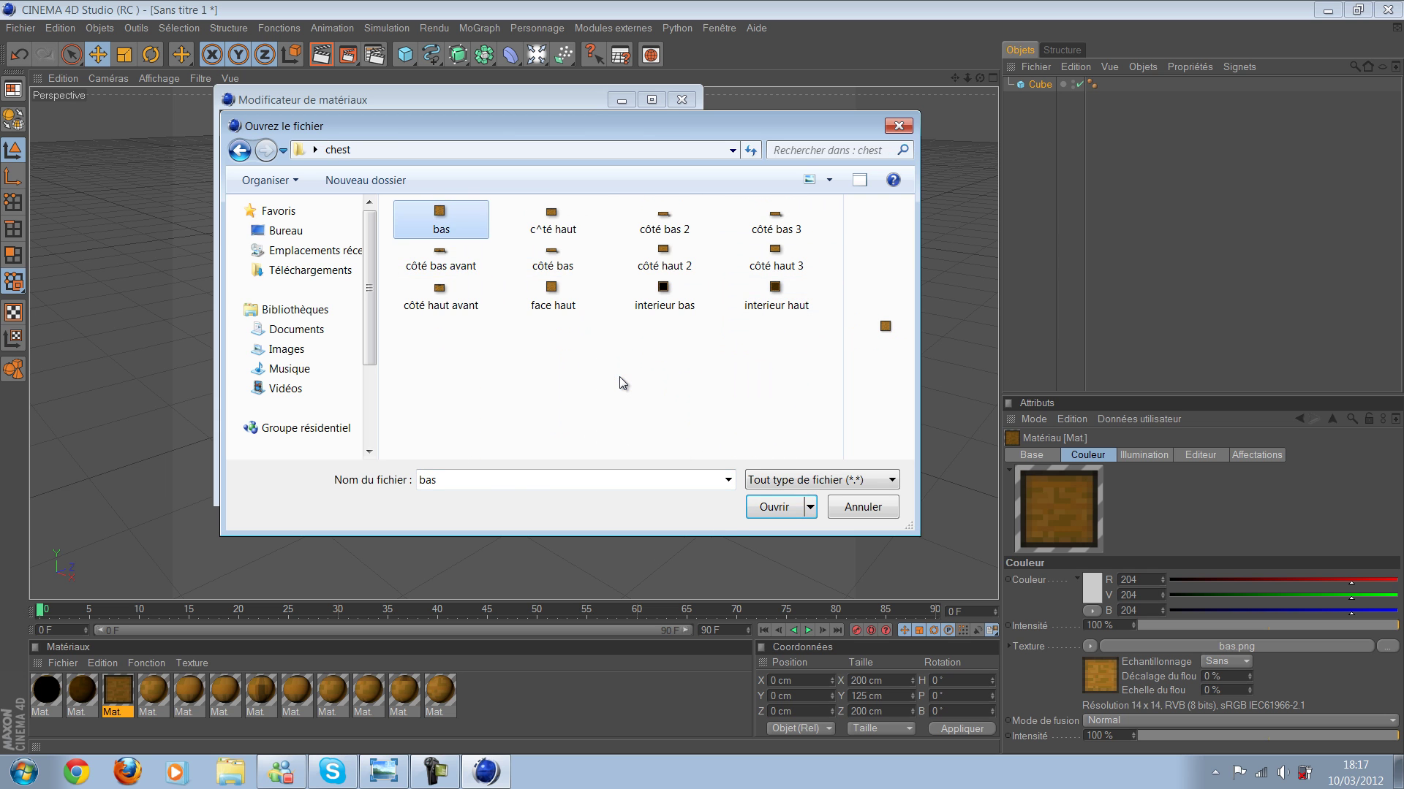
key("shift+F10")
key("Down")
key("Down")
key("Down")
key("Down")
key("Down")
key("Down")
key("Down")
key("Return")
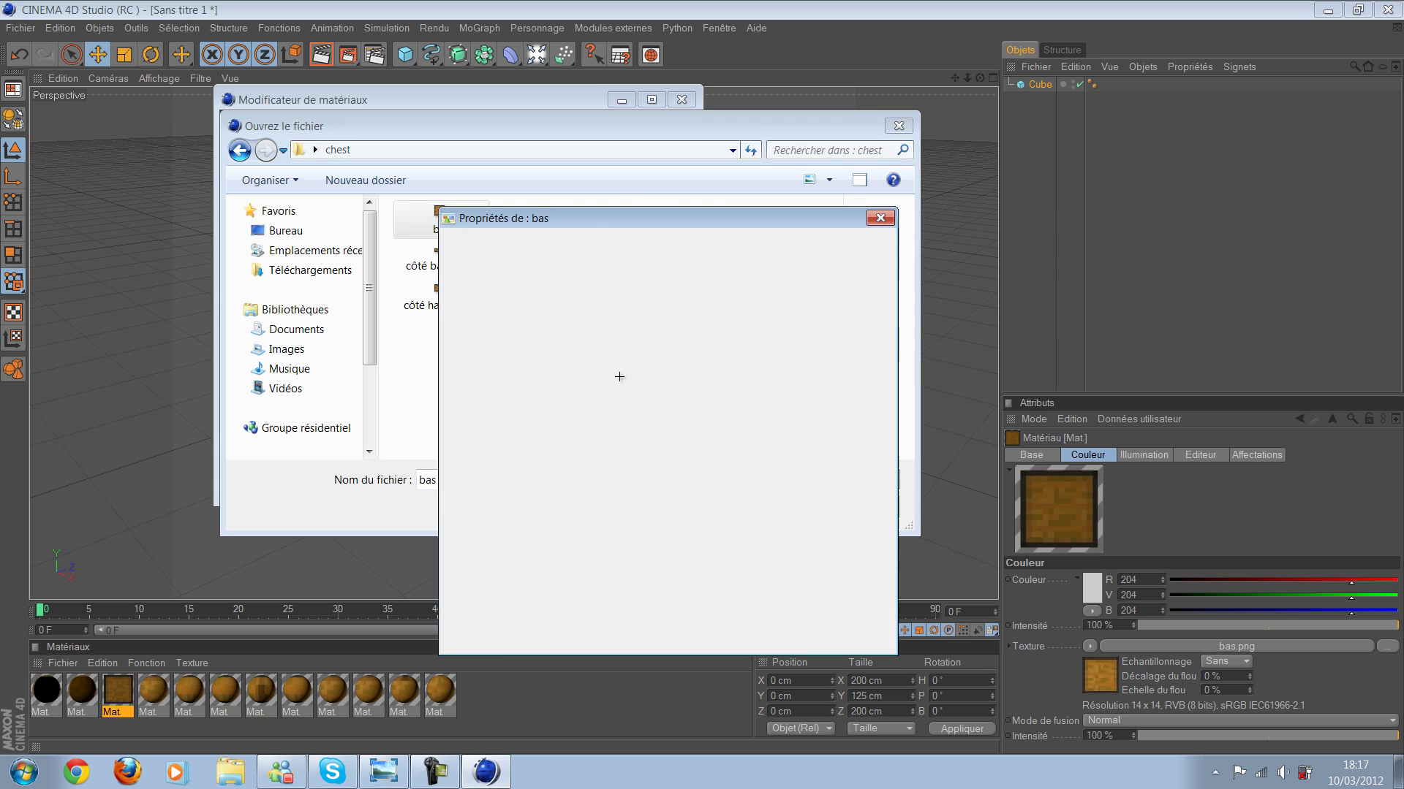
key("ctrl+Tab")
key("ctrl+Tab")
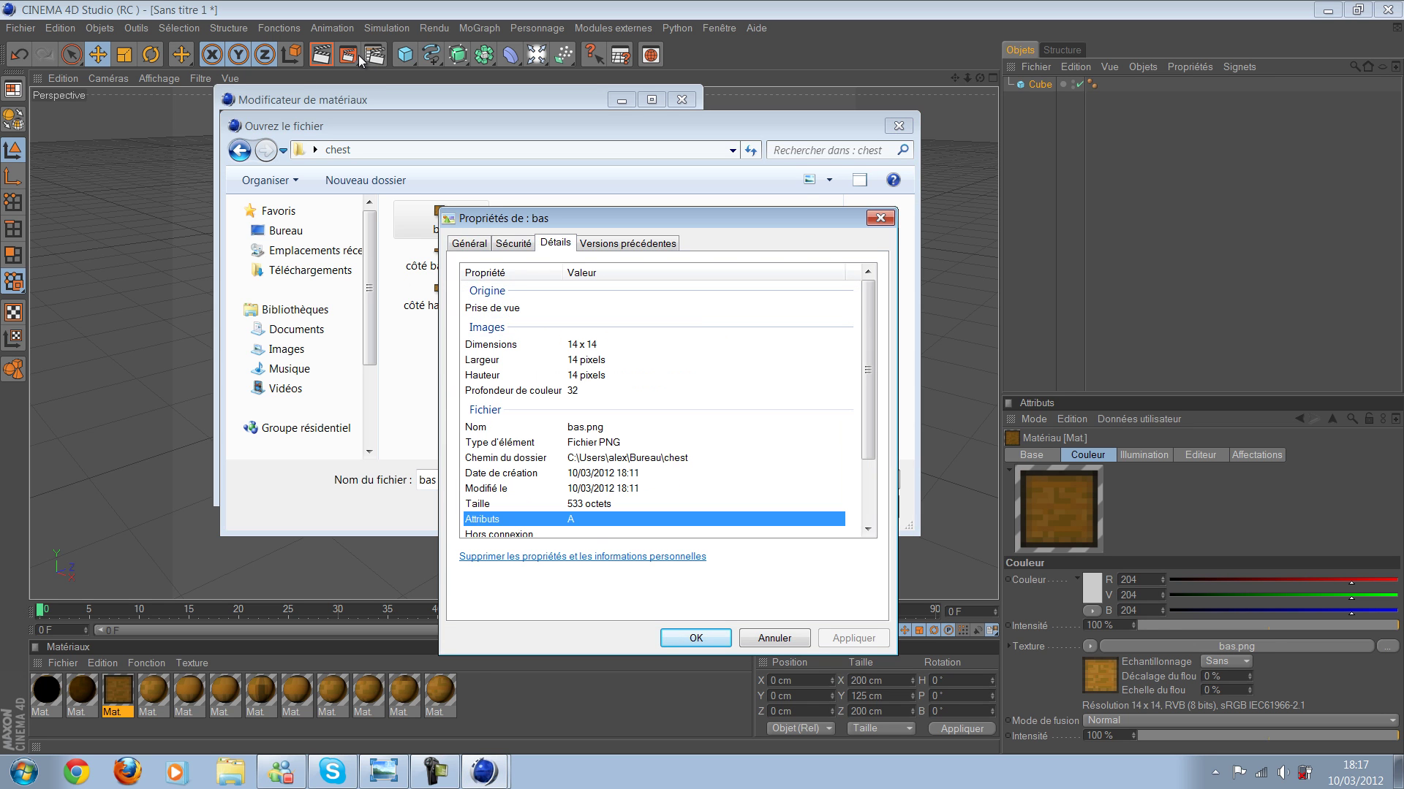
key("Escape")
key("Return")
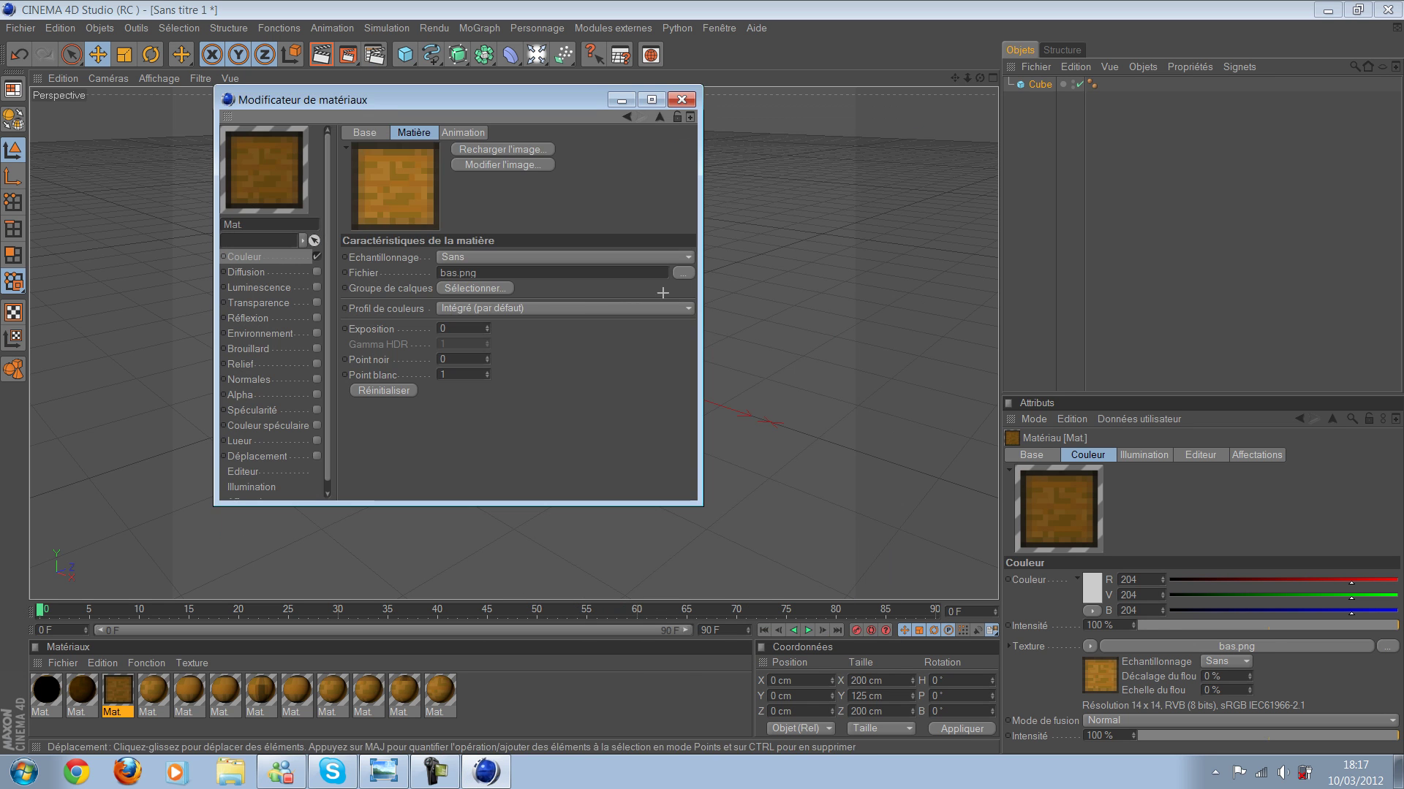
left_click(681, 99)
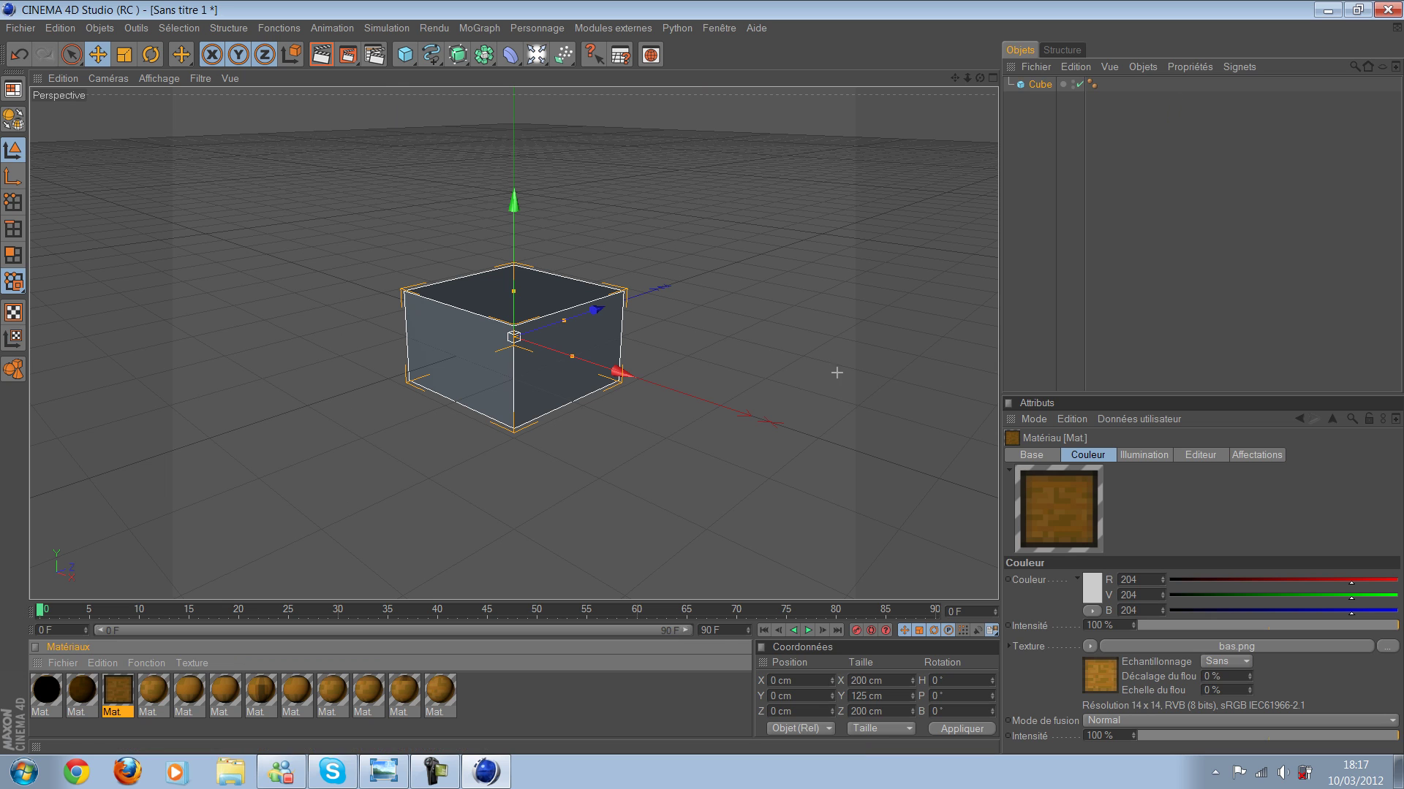
Step: Set the cube's Taille X and Taille Z to 175 cm, then deselect it
left_click(701, 476)
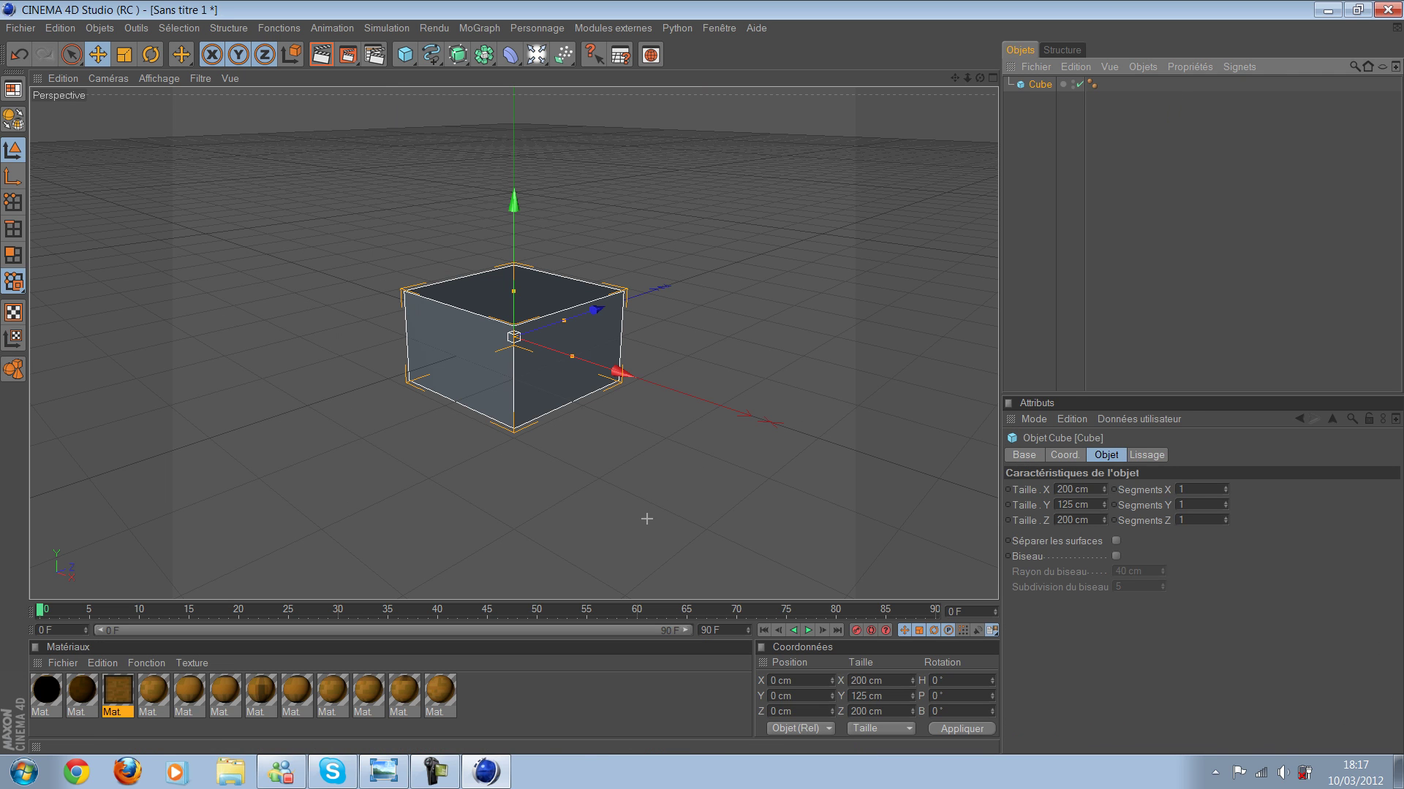
key("Tab")
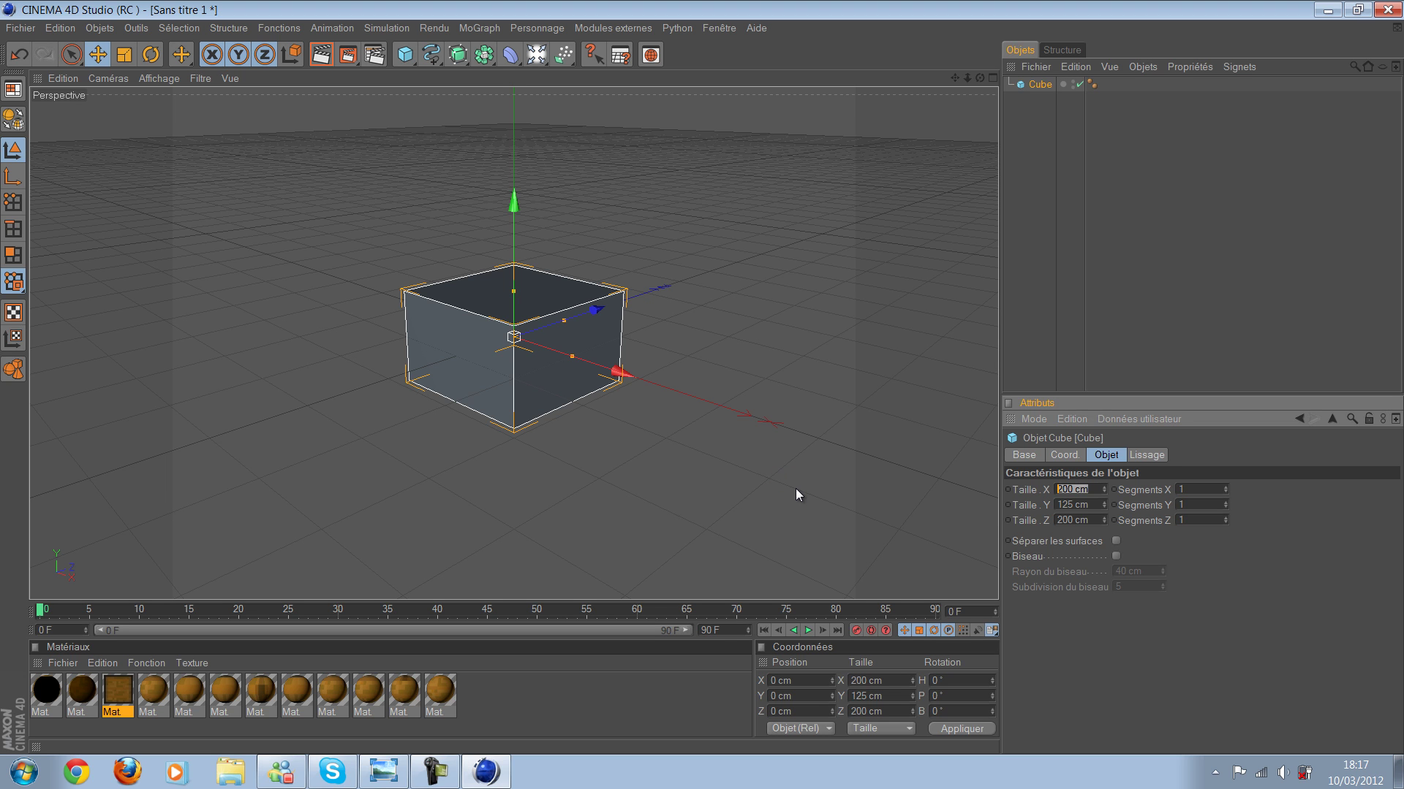
key("BackSpace")
type("5")
key("Return")
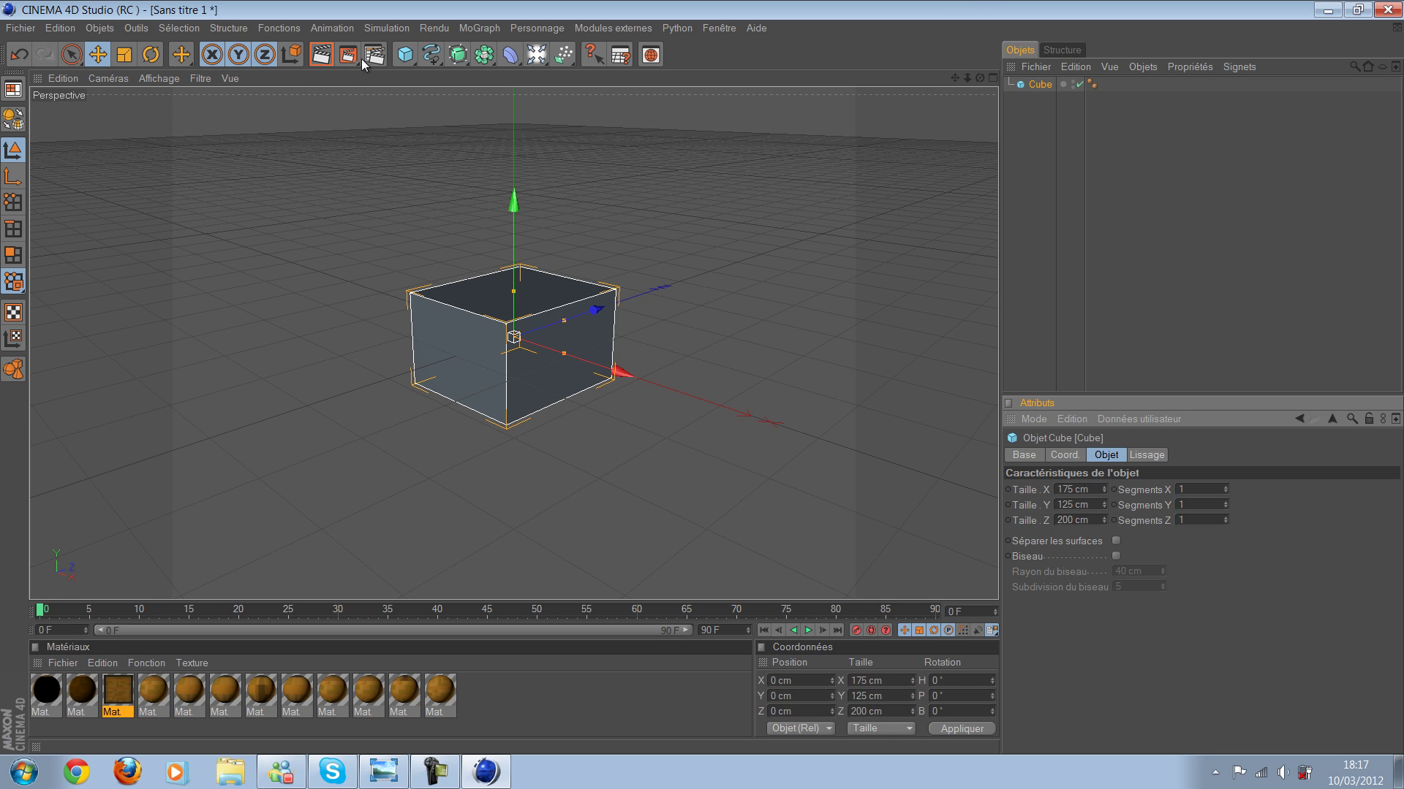
type("175")
key("Return")
scroll(662, 509, "up", 2)
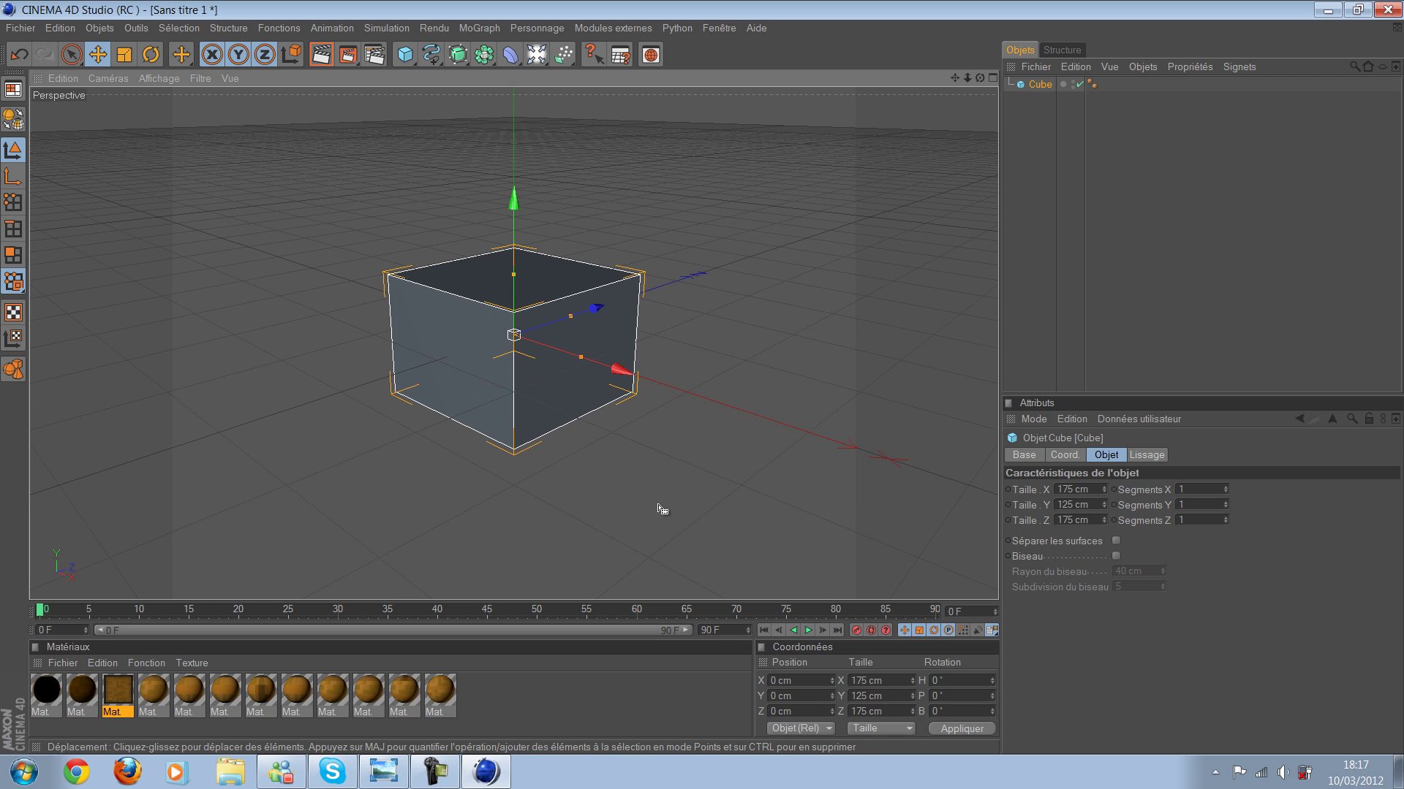
left_click(702, 518)
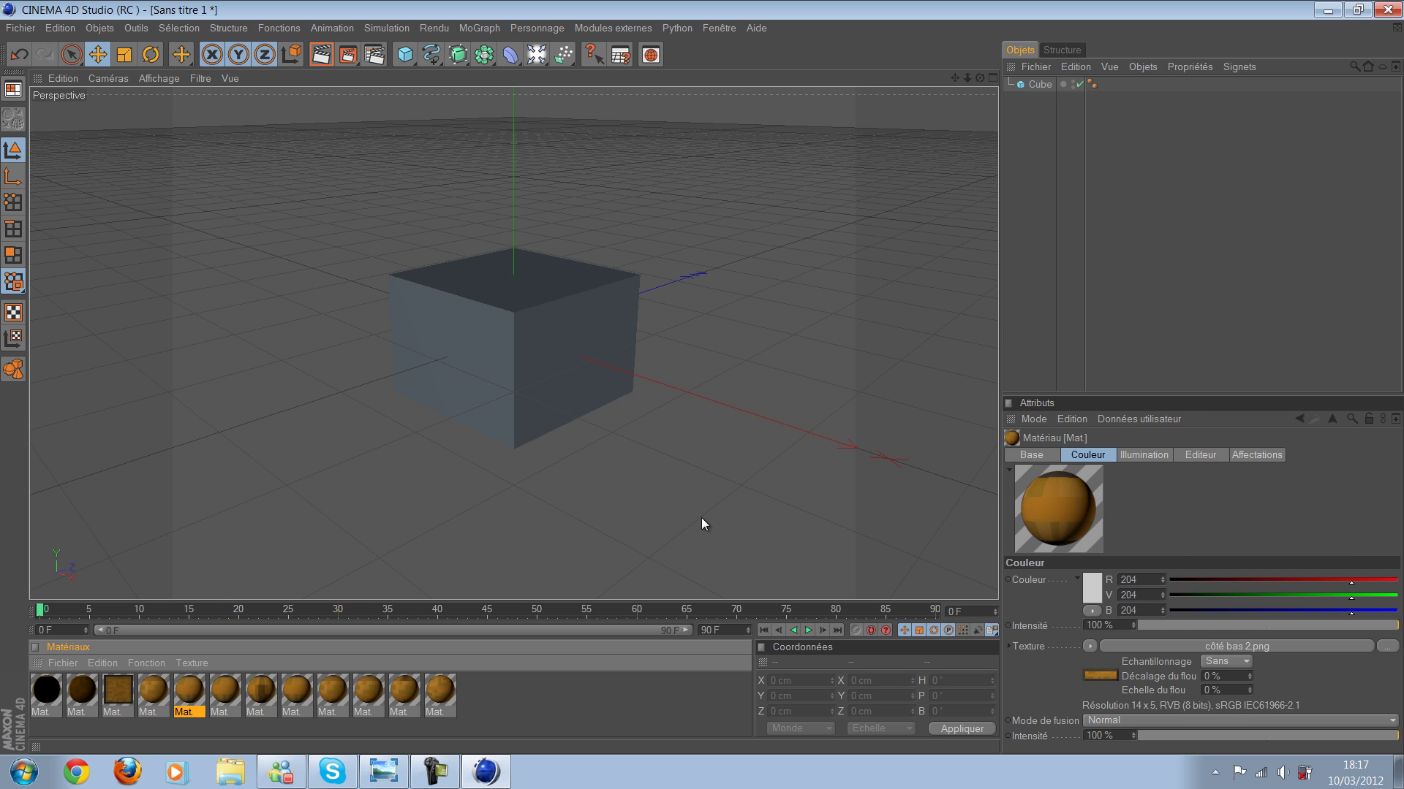
mouse_move(700, 518)
left_mouse_down("alt")
mouse_move(250, 108)
mouse_move(366, 55)
mouse_move(406, 102)
mouse_move(677, 293)
mouse_move(526, 412)
left_mouse_up("alt")
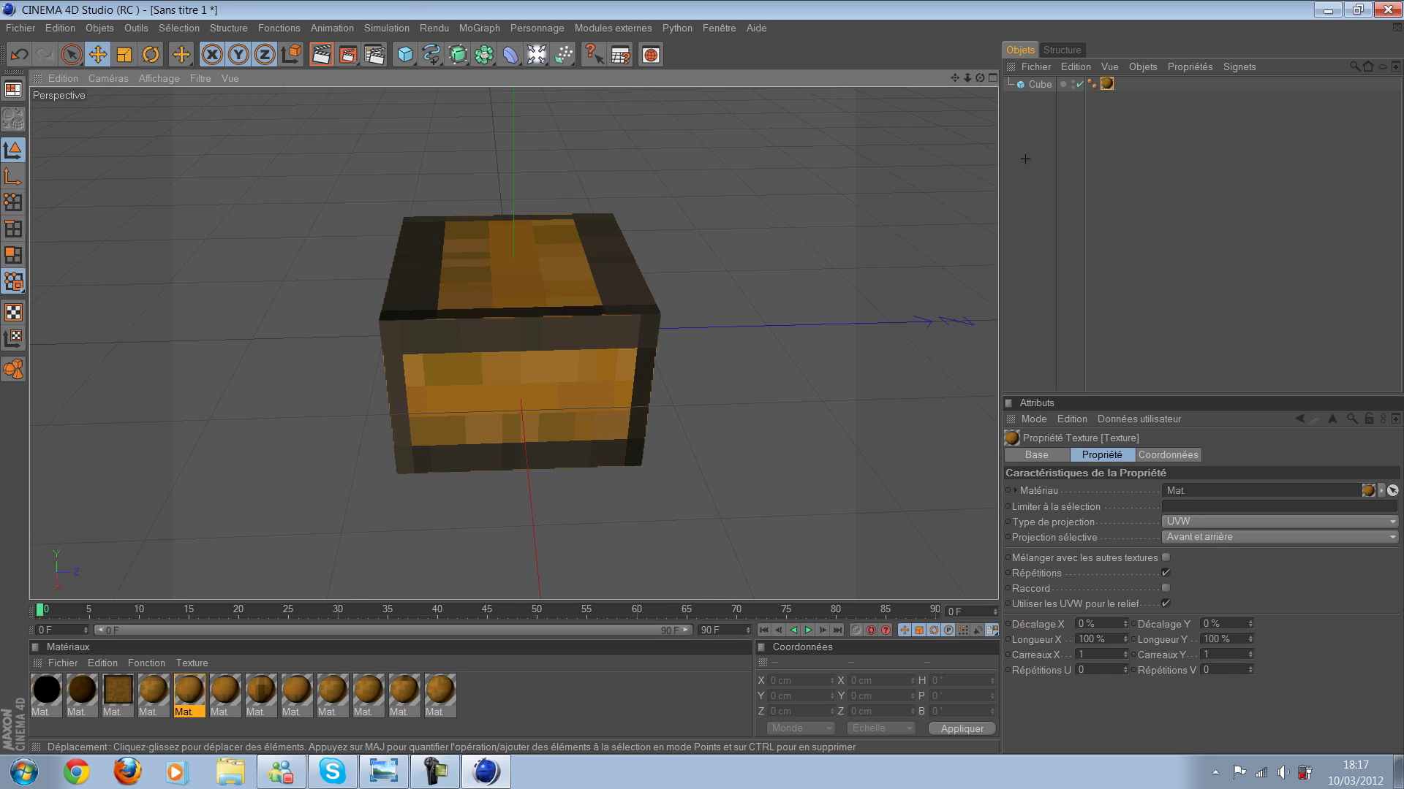
double_click(188, 691)
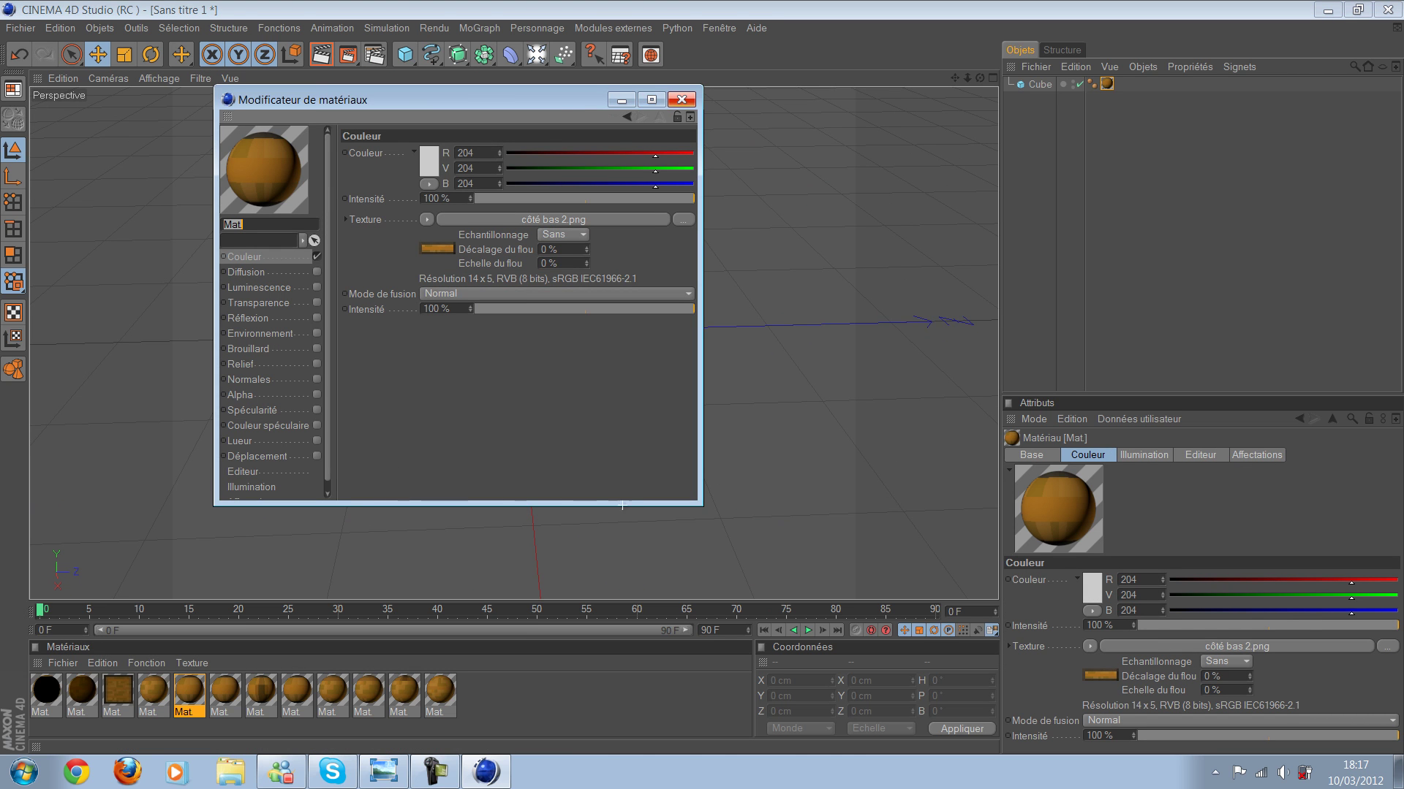
left_click(682, 99)
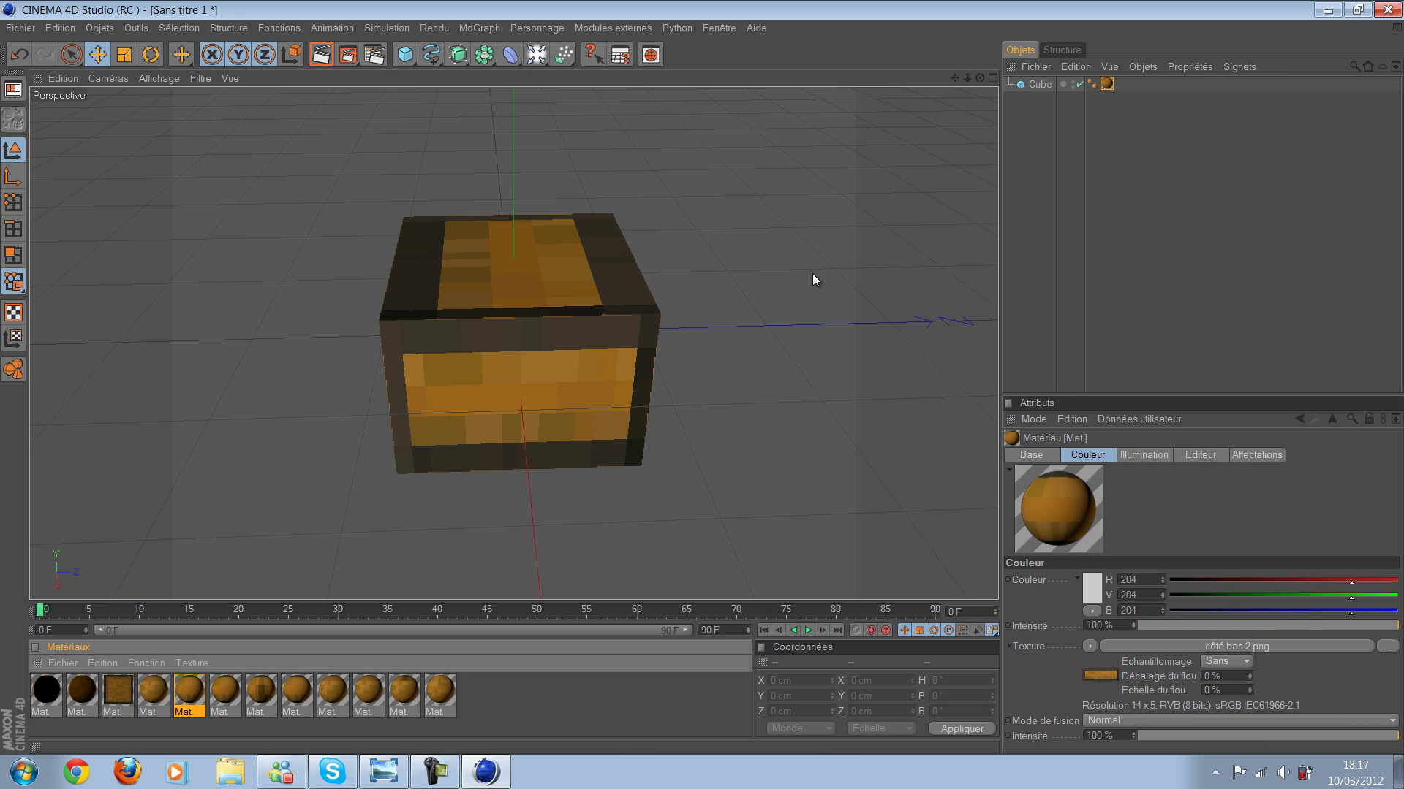
left_click(769, 219)
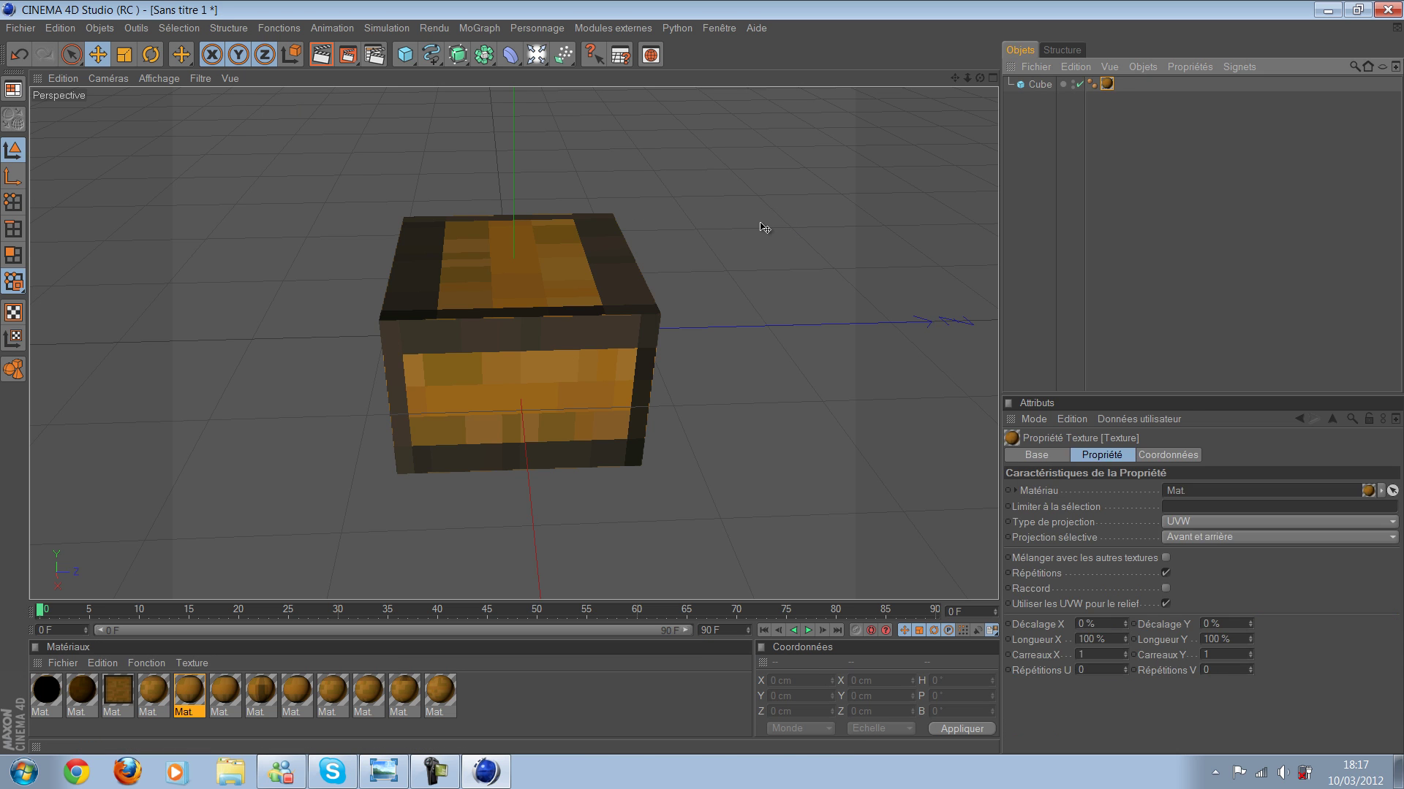
key("ctrl+z")
key("ctrl+z")
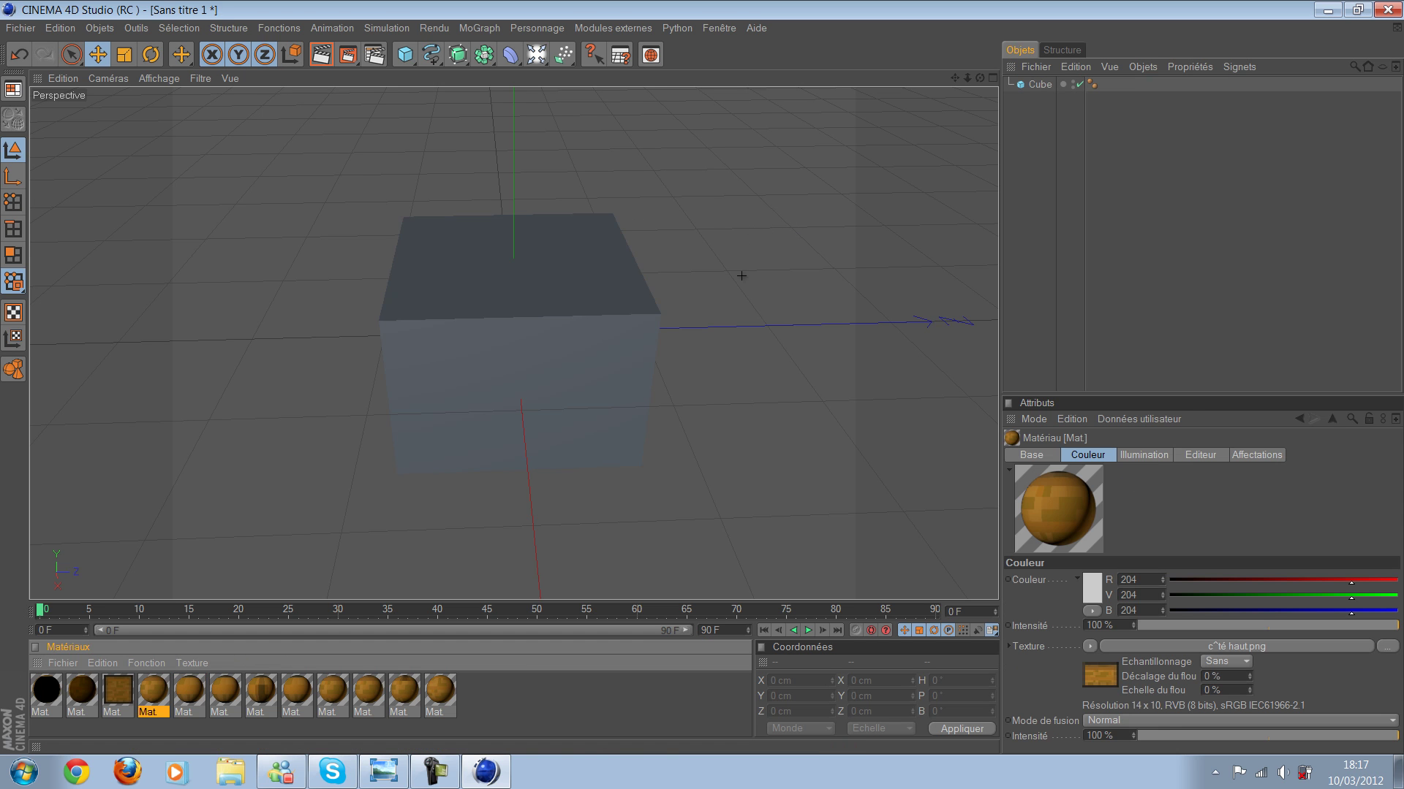
key("ctrl+y")
key("ctrl+y")
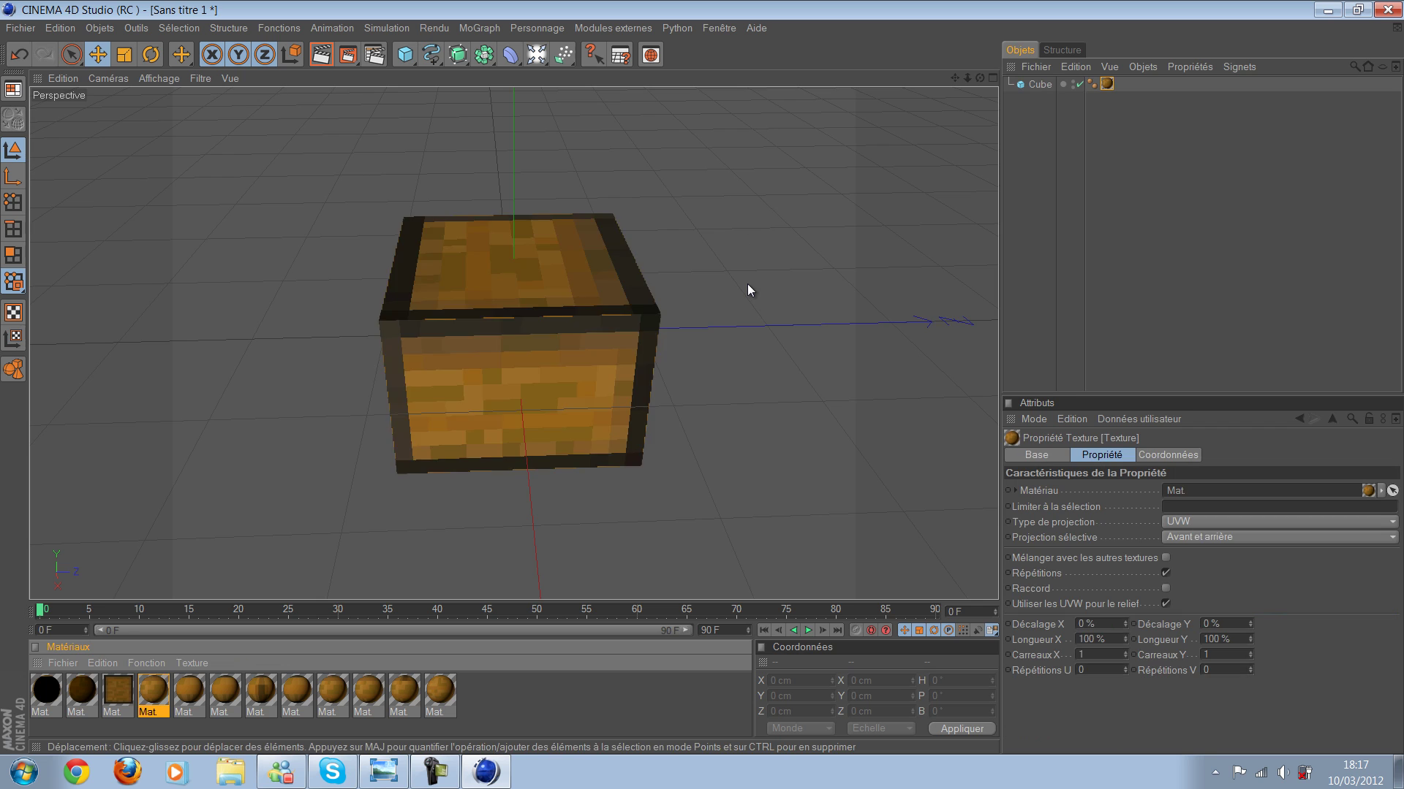
key("ctrl+shift+z")
key("ctrl+shift+z")
key("ctrl+shift+z")
key("ctrl+shift+z")
key("ctrl+shift+z")
key("ctrl+shift+z")
key("ctrl+shift+z")
key("ctrl+shift+z")
key("ctrl+shift+z")
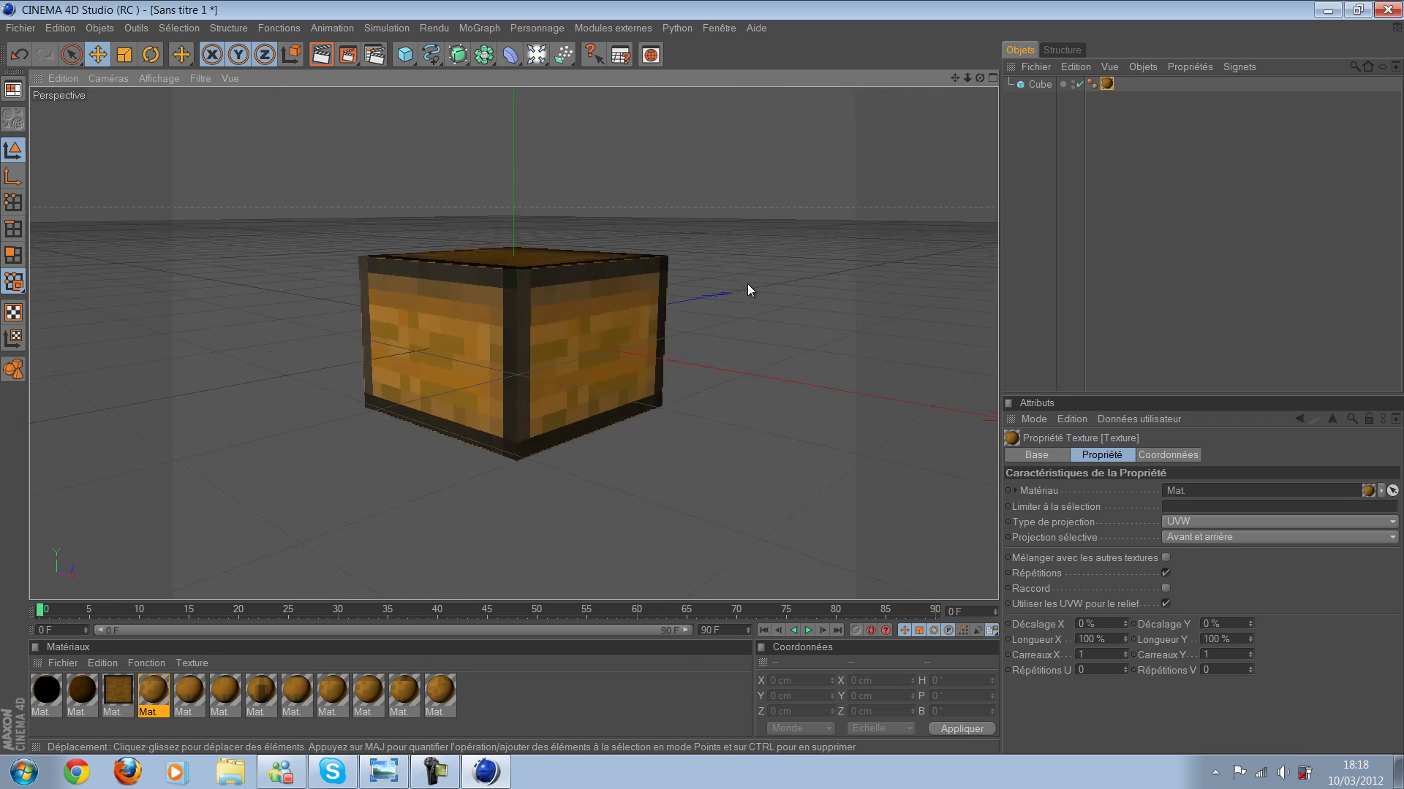
key("ctrl+shift+z")
key("ctrl+shift+z")
key("ctrl+shift+z")
key("ctrl+shift+z")
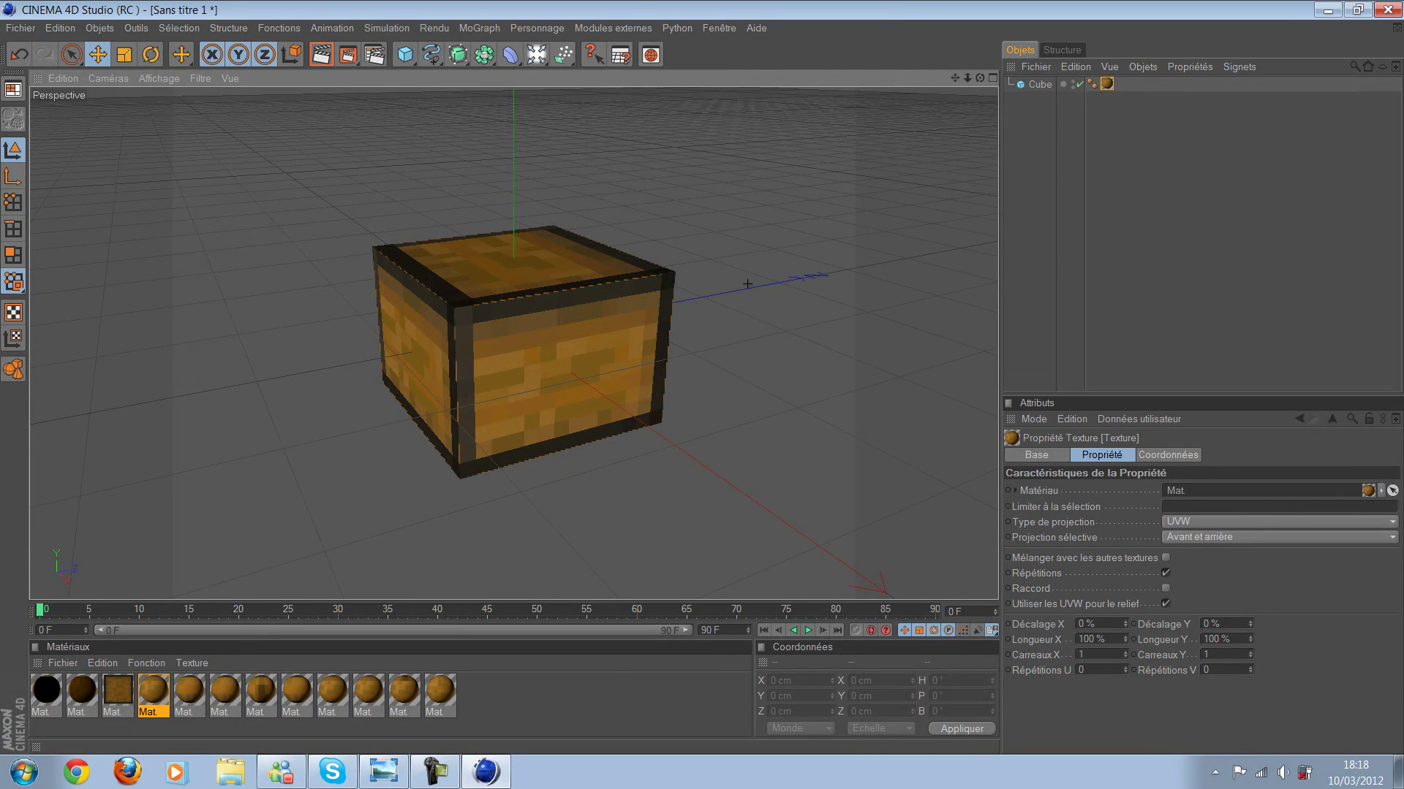
right_click(154, 694)
left_click(361, 58)
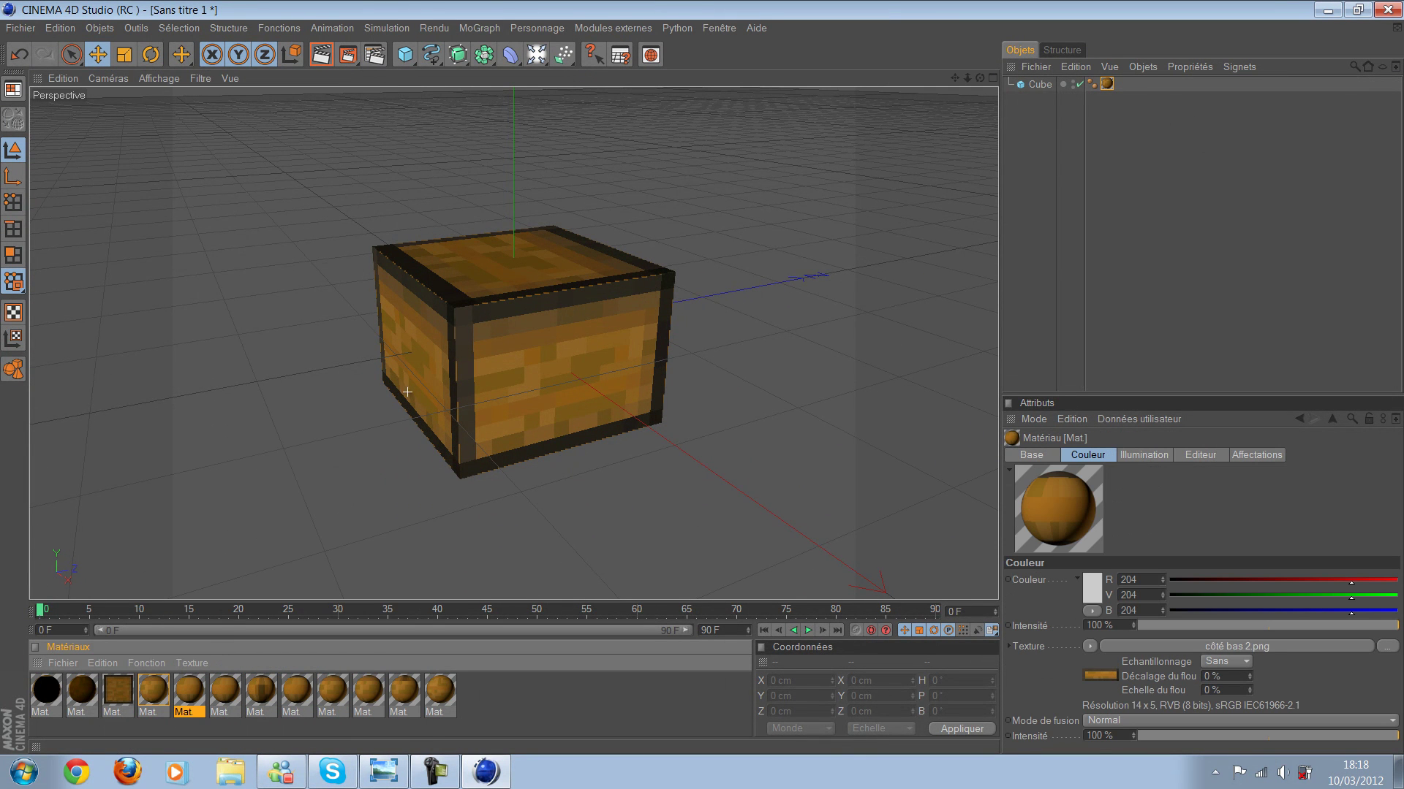
key("Right")
key("Right")
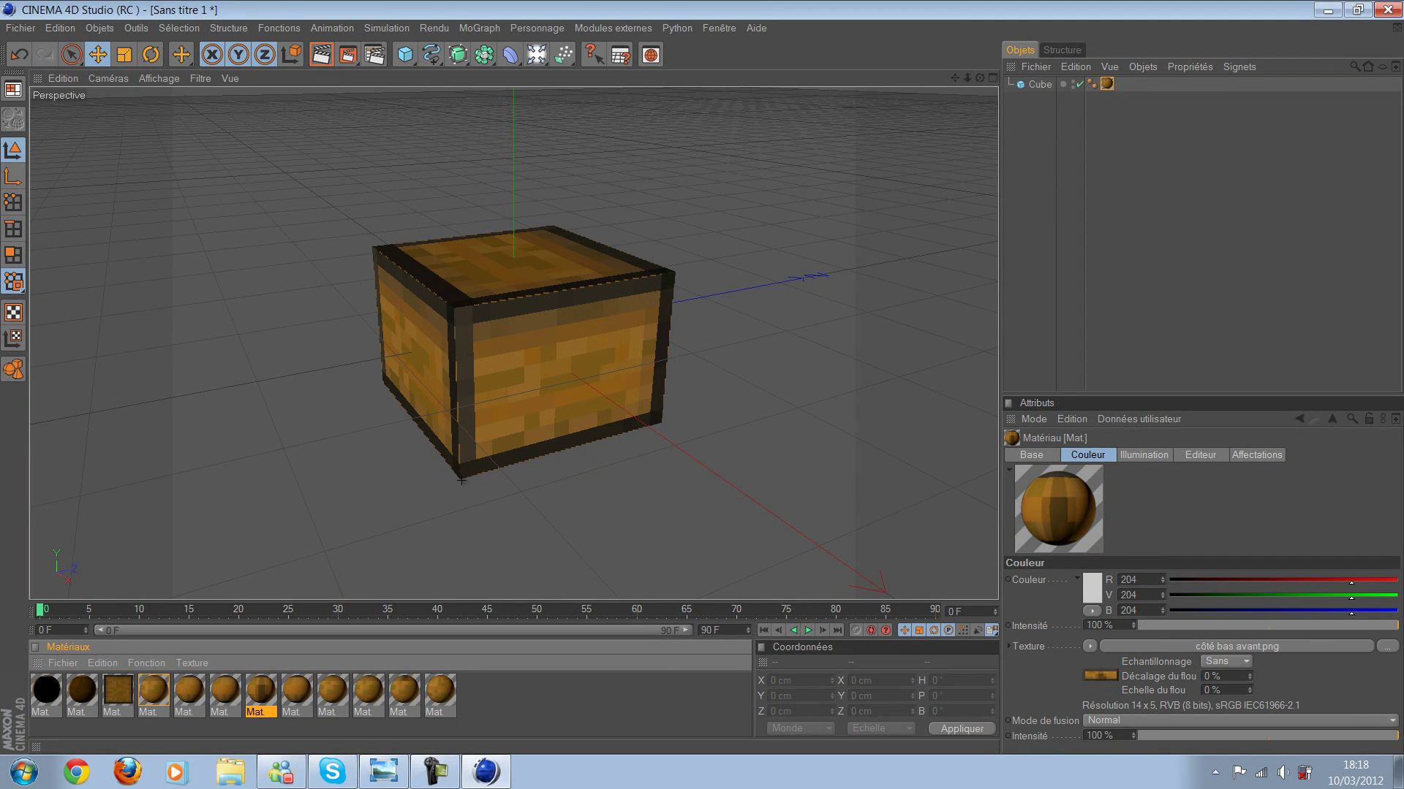
key("Right")
key("Right")
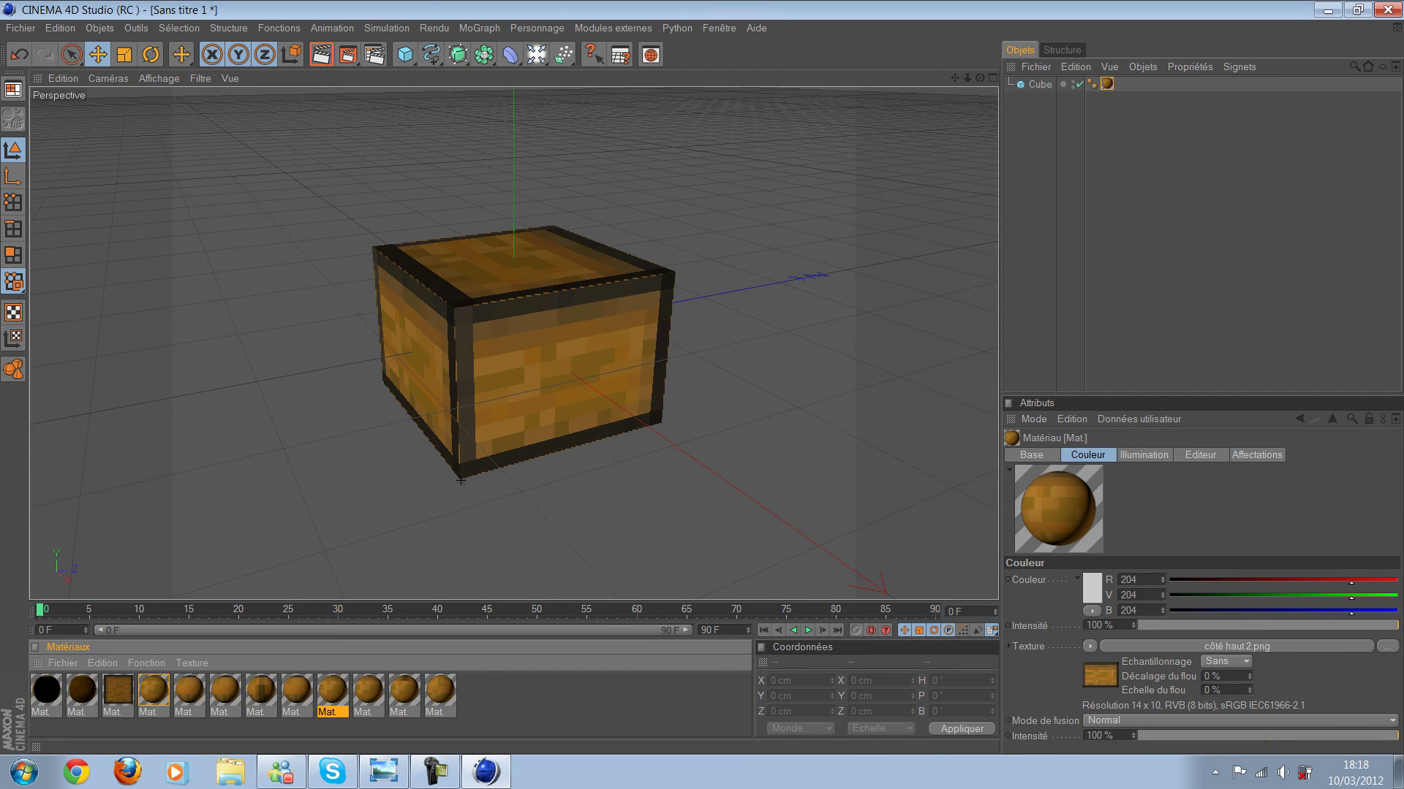
Step: Give the cube 14 segments in X, 10 in Y and 14 in Z
left_click(460, 481)
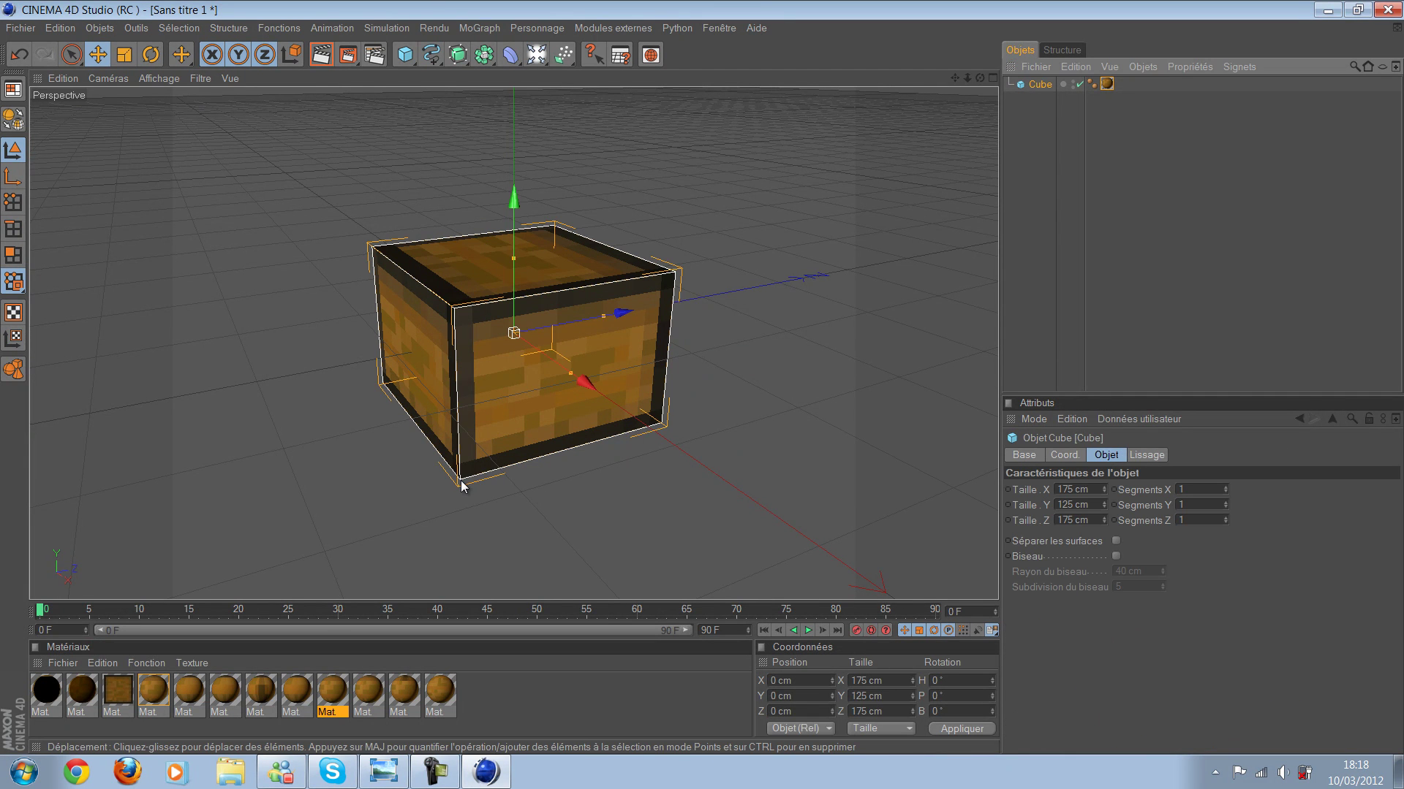
scroll(462, 487, "up", 2)
type("2")
key("Return")
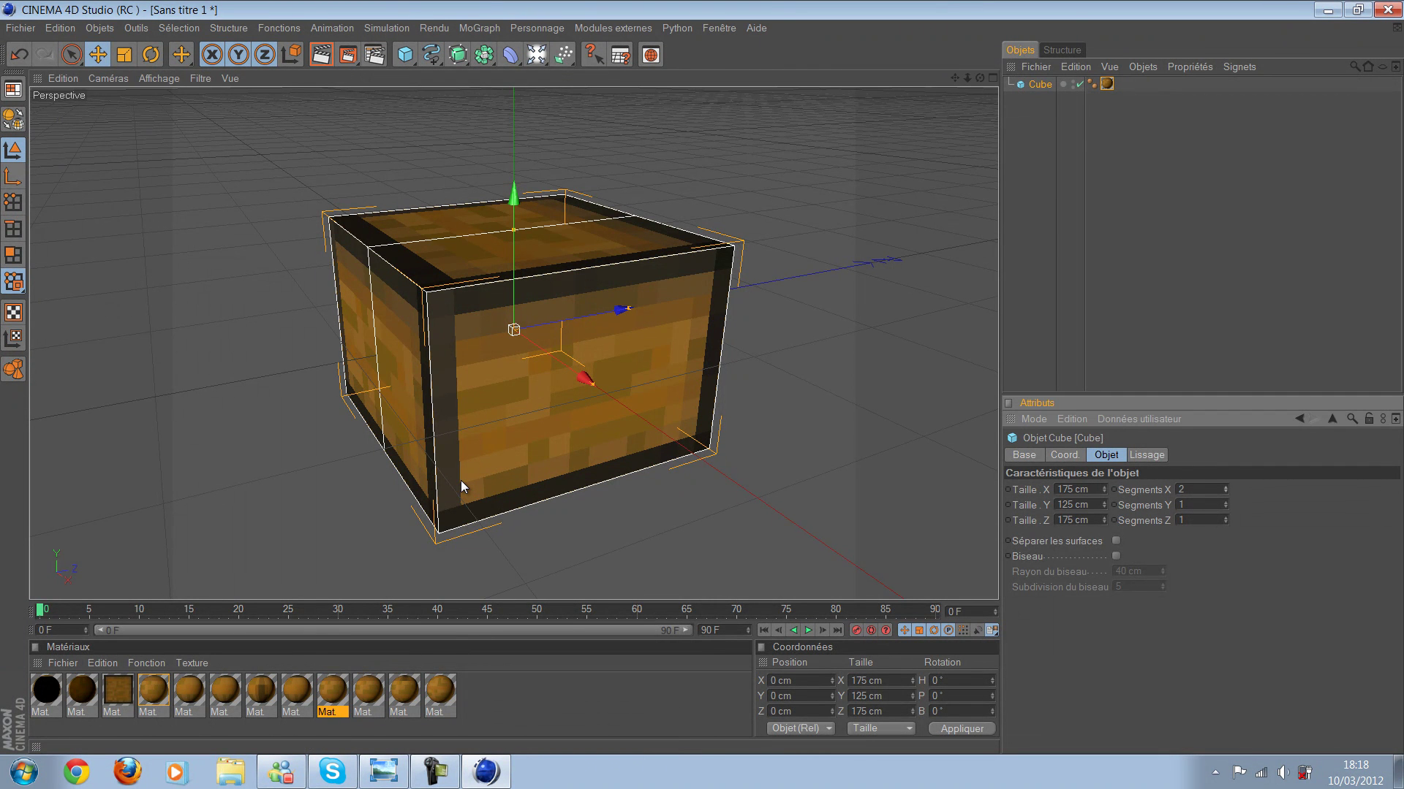
key("Up")
key("Up")
key("Up")
key("Up")
key("Up")
key("Up")
key("Up")
key("Up")
key("Up")
key("Up")
key("Up")
key("Up")
mouse_move(399, 114)
left_mouse_down("alt")
mouse_move(553, 58)
mouse_move(836, 265)
left_mouse_up("alt")
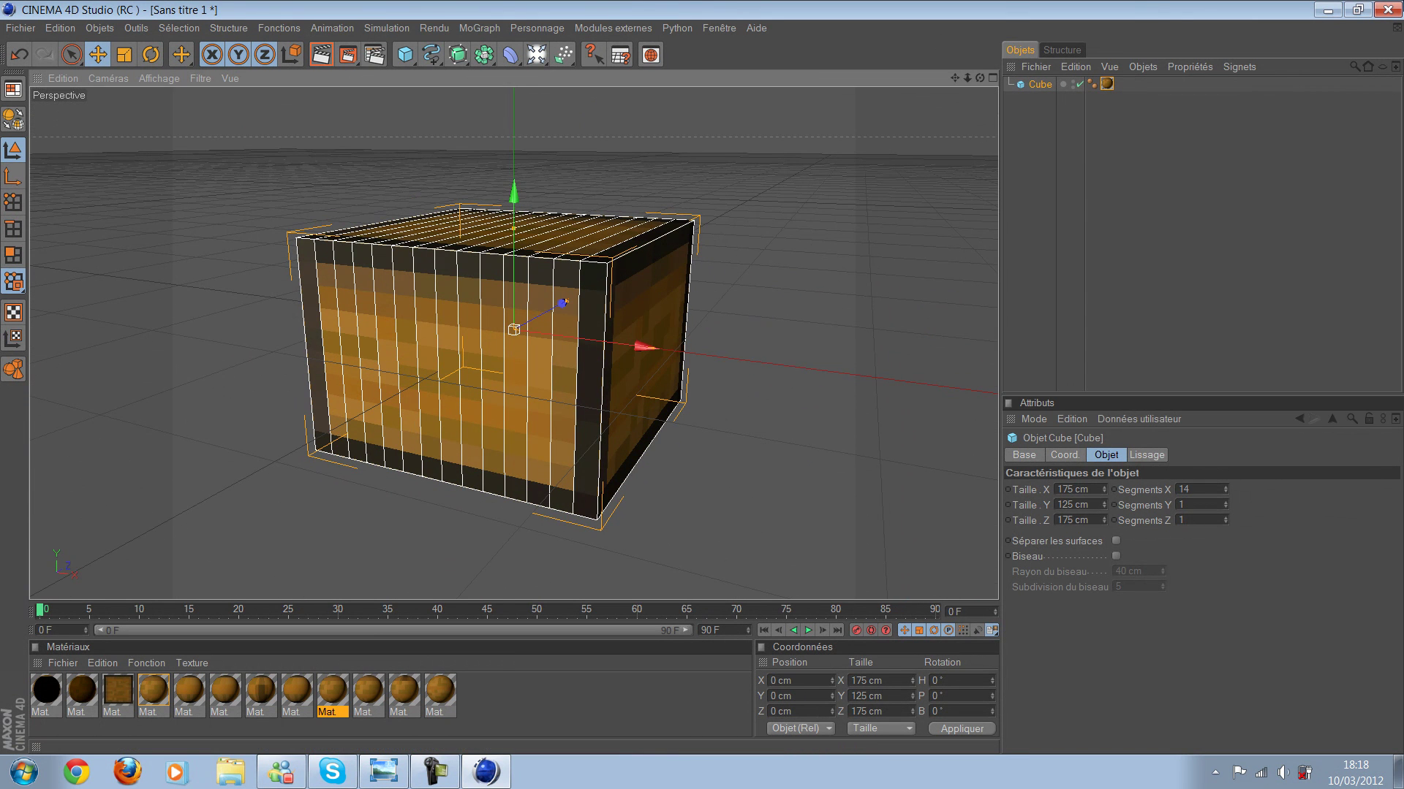
left_click(1202, 505)
type("14")
key("Return")
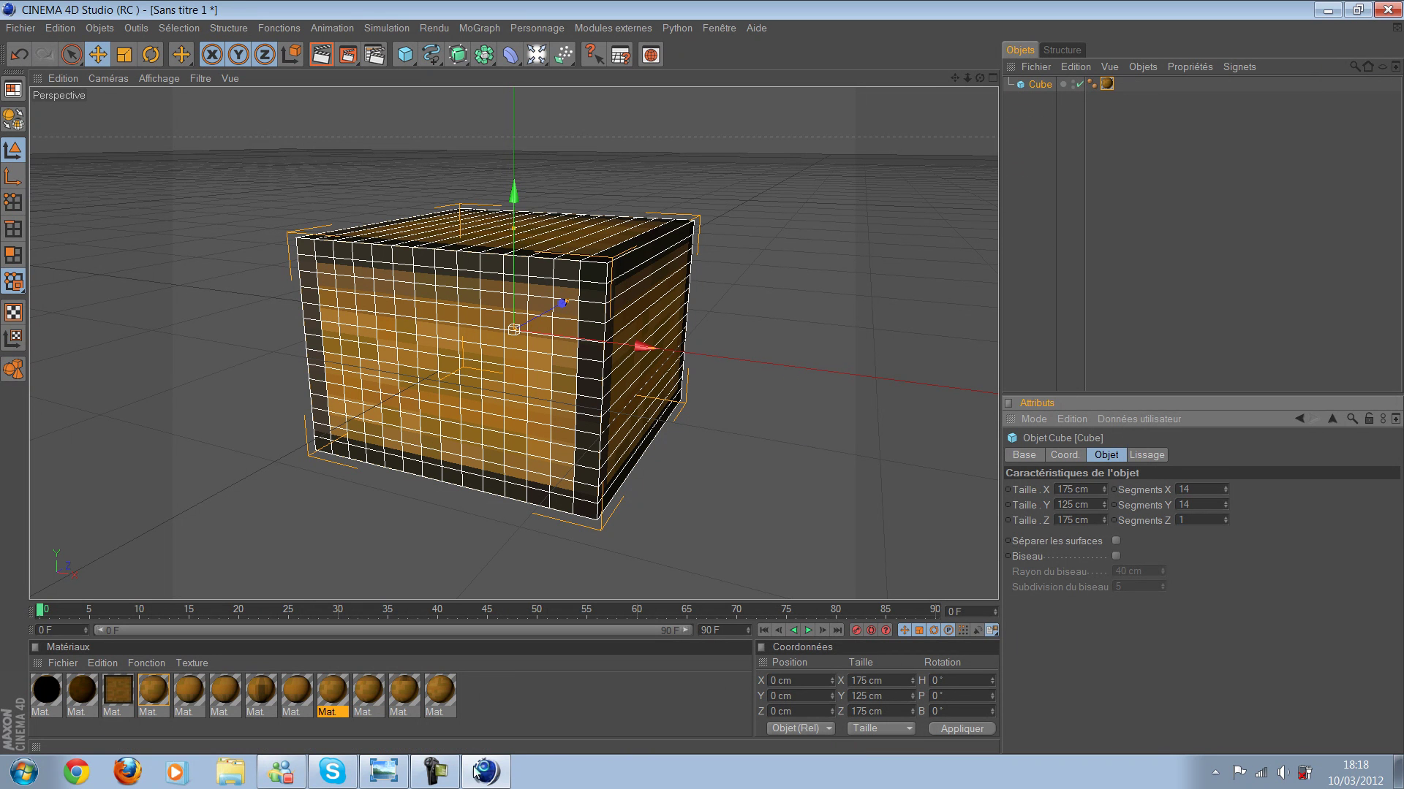
type("10")
key("Return")
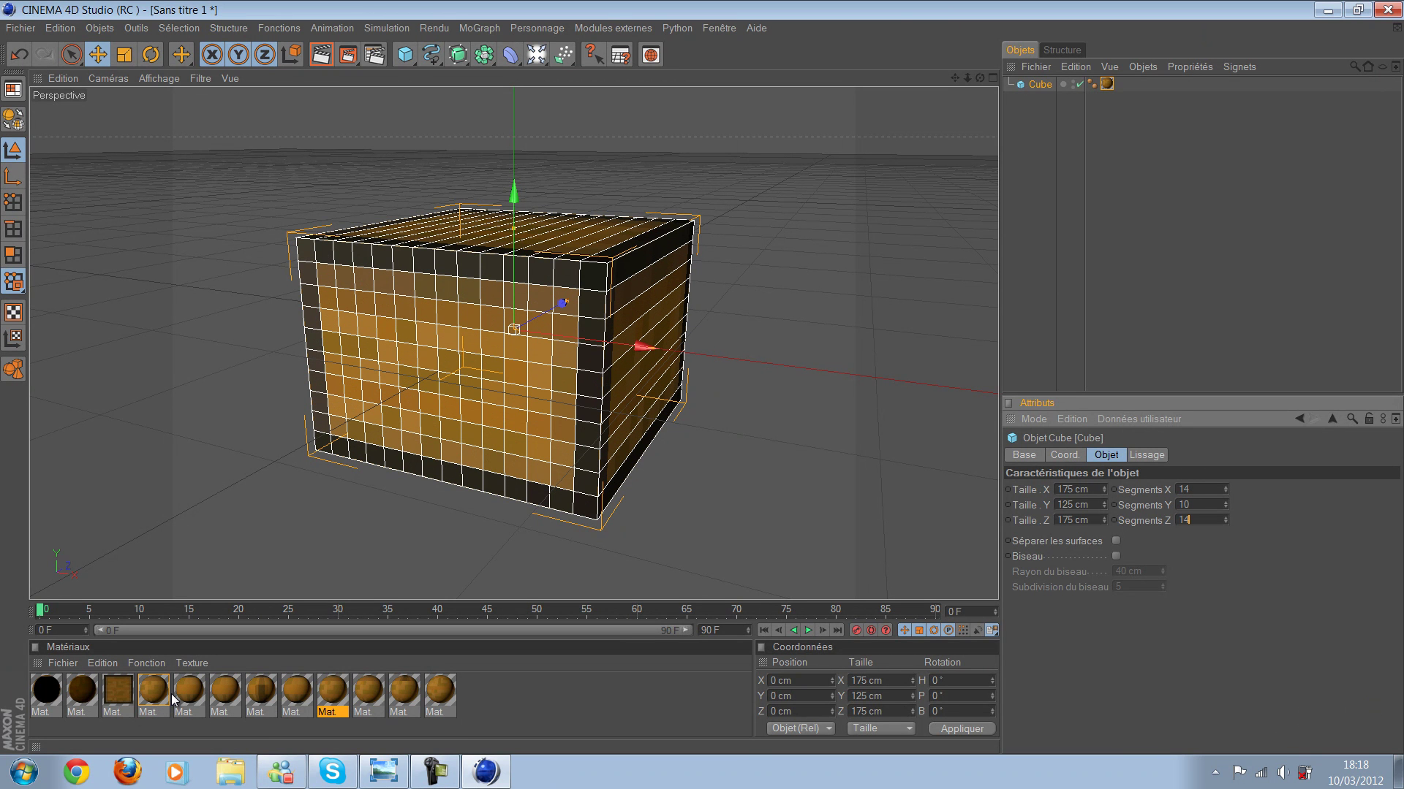
key("Return")
Step: Convert the subdivided cube to an editable polygon object with C, then view its top
mouse_move(165, 696)
left_mouse_down("alt")
mouse_move(58, 676)
mouse_move(393, 6)
mouse_move(1, 207)
left_mouse_up("alt")
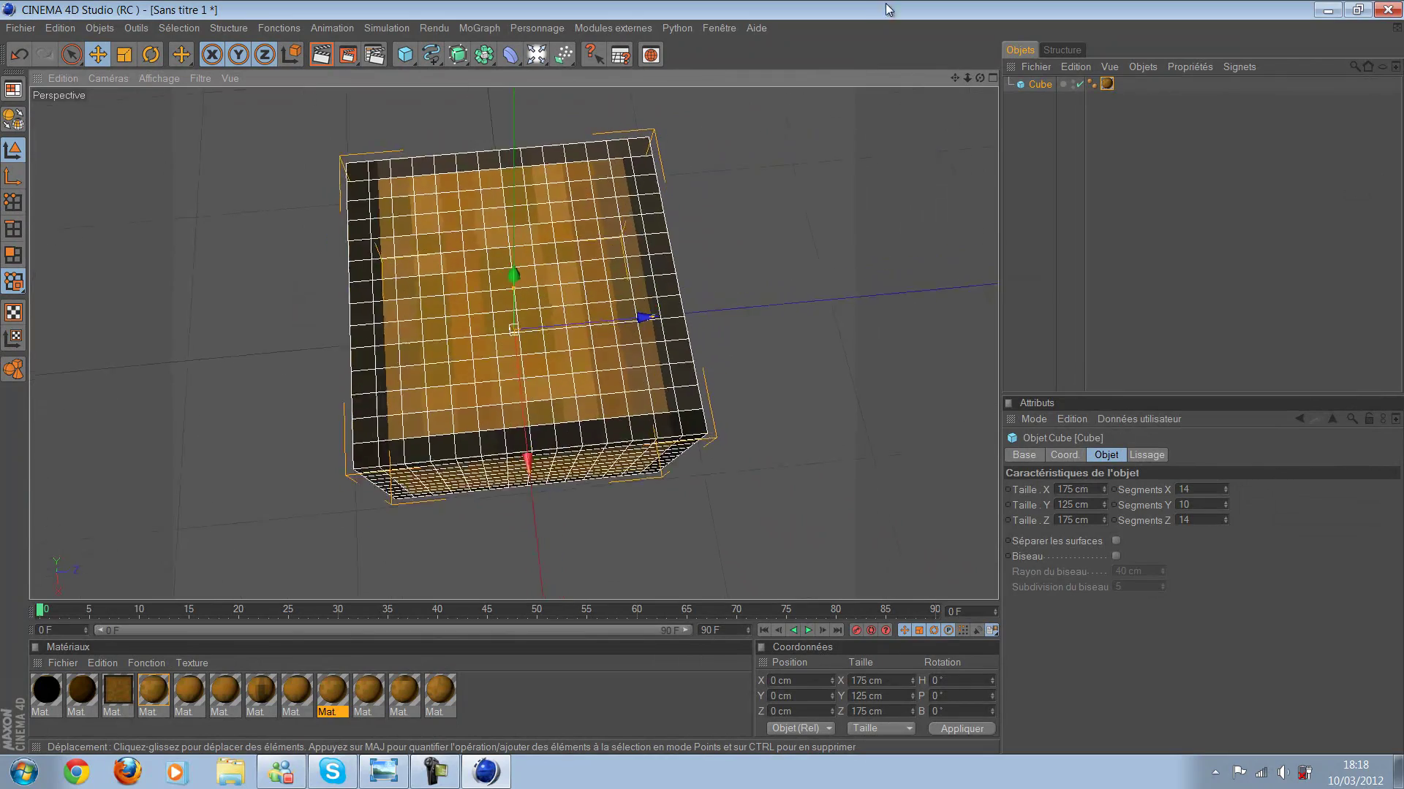
mouse_move(1, 207)
left_mouse_down("alt")
mouse_move(1095, 106)
mouse_move(702, 395)
left_mouse_up("alt")
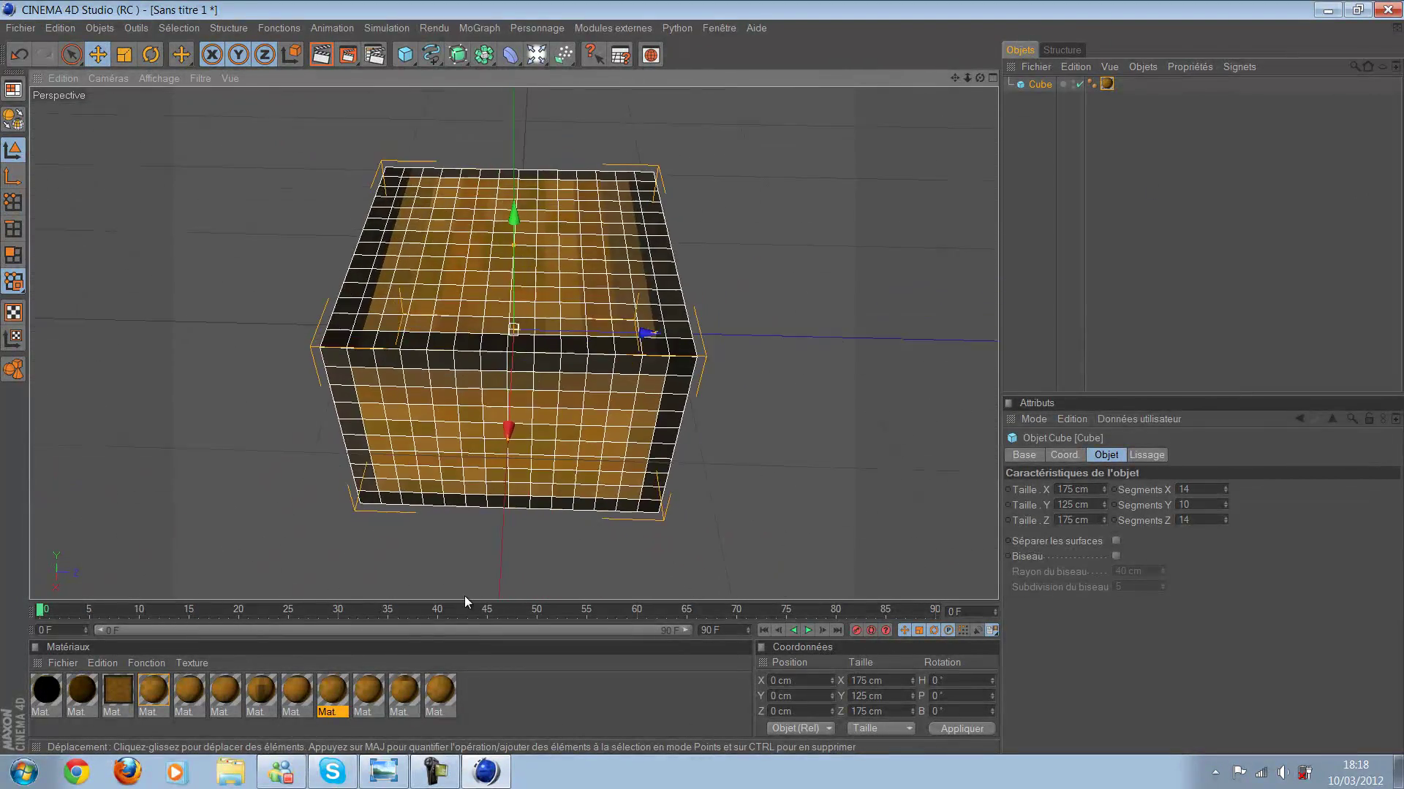
left_click_drag(701, 394, 463, 595, "alt")
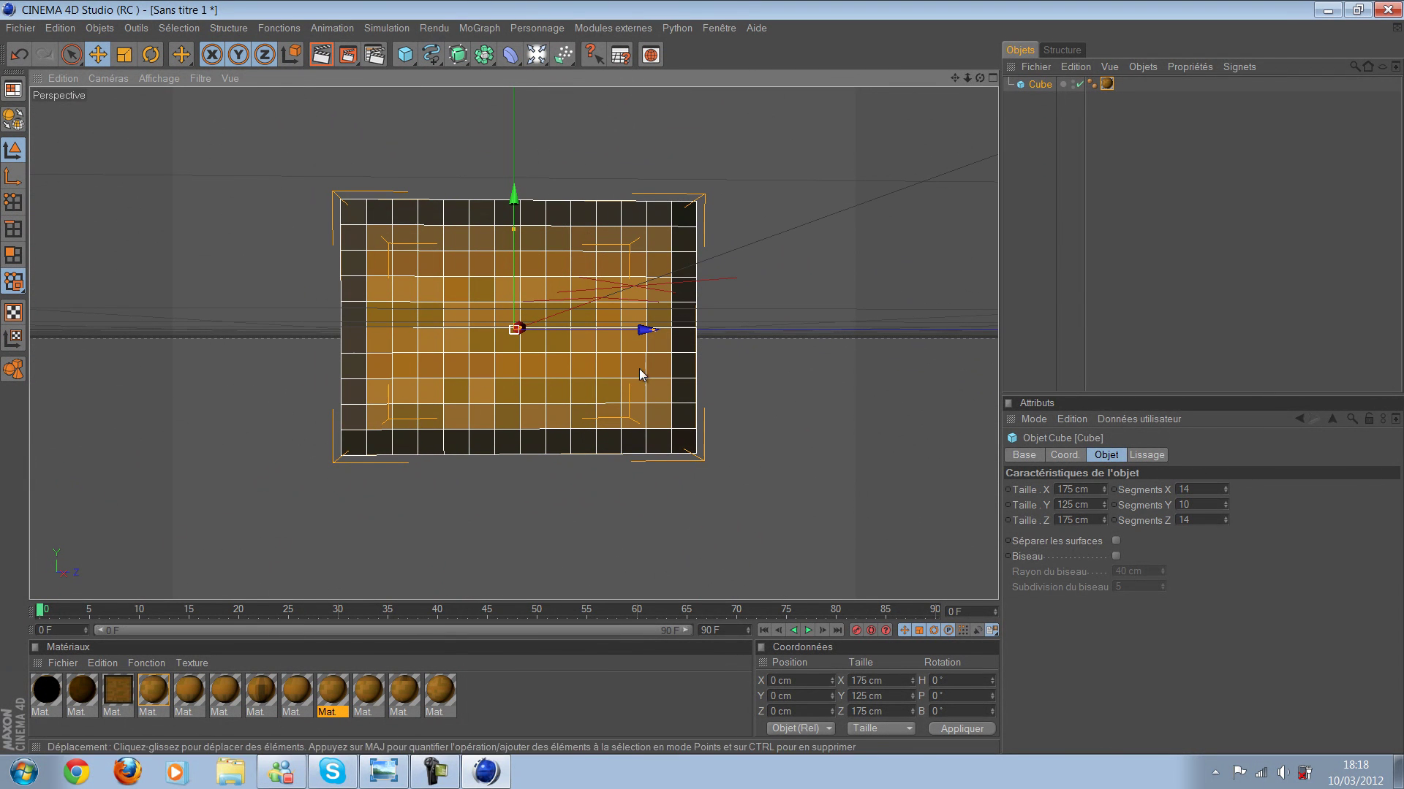
key("c")
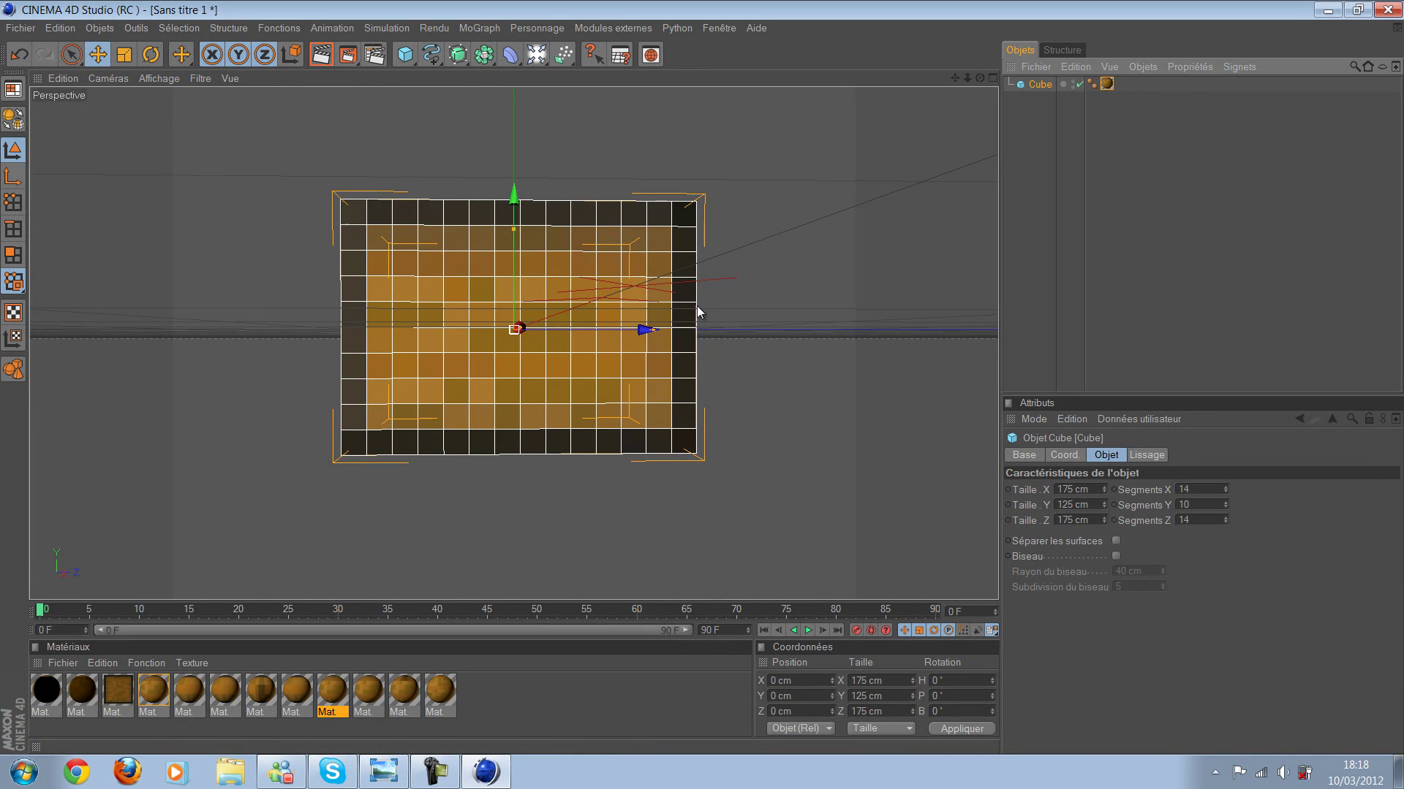
left_click(853, 232)
mouse_move(804, 243)
left_mouse_down("alt")
mouse_move(1005, 112)
mouse_move(780, 416)
left_mouse_up("alt")
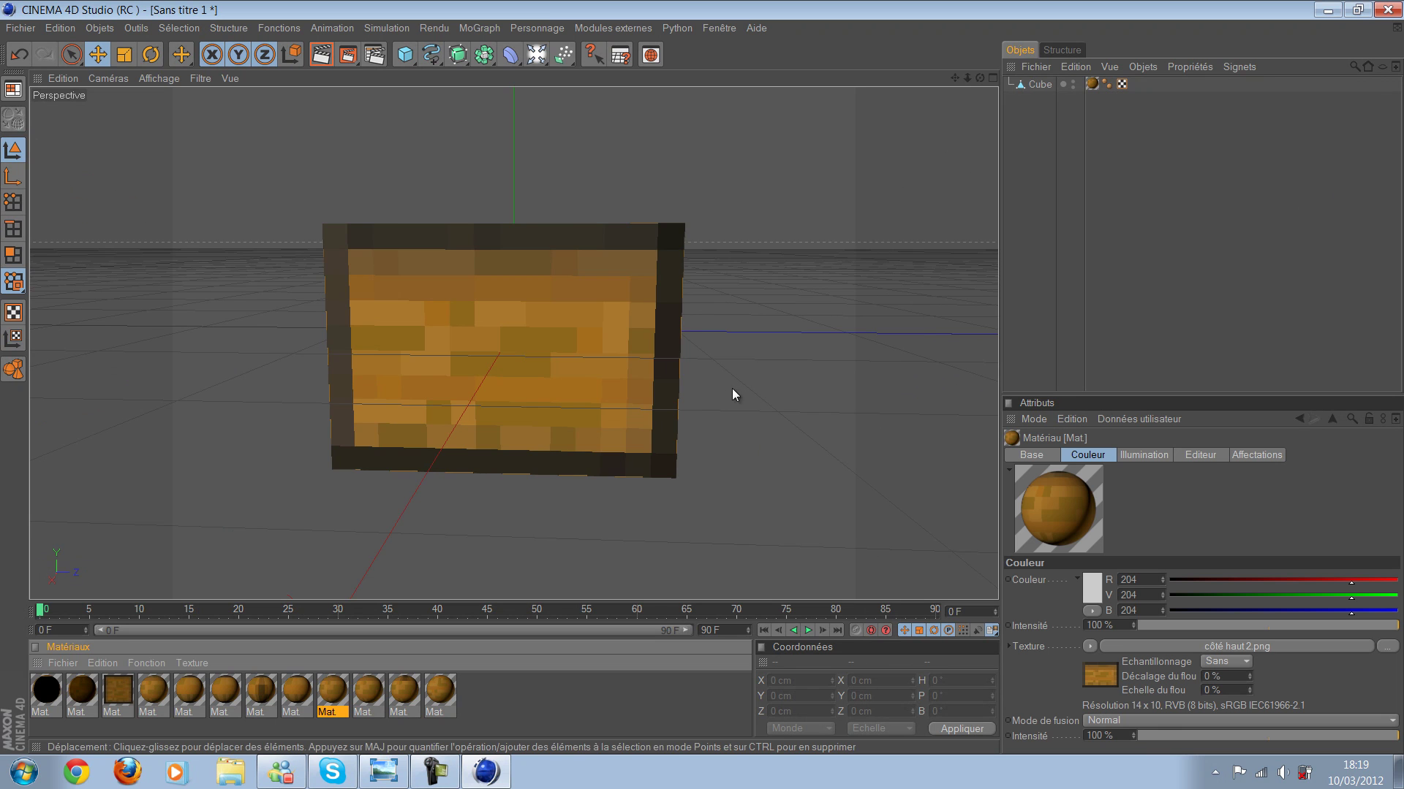
left_click_drag(731, 388, 744, 445, "alt")
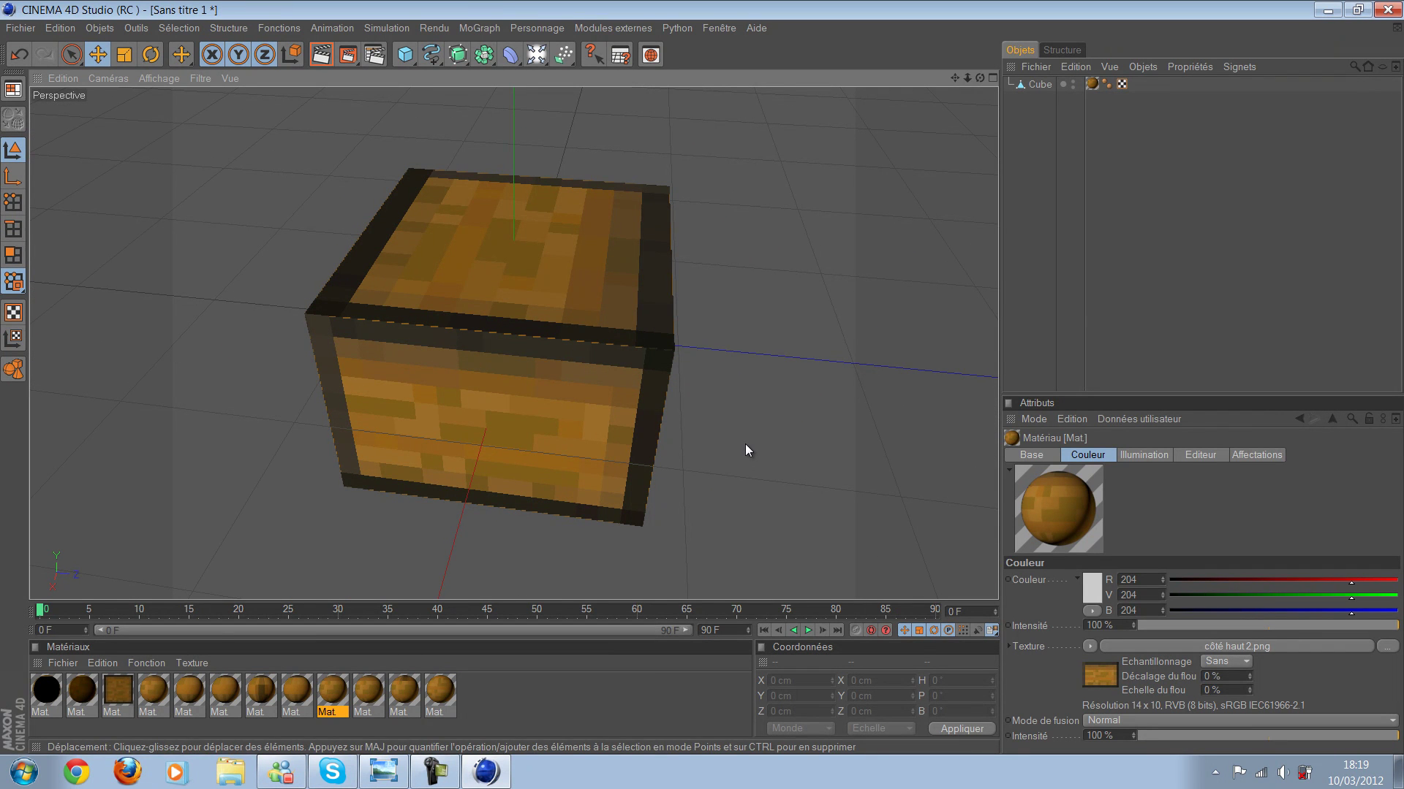
Step: In Polygons mode with Live Selection, paint-select every polygon on the cube's top face
key("Return")
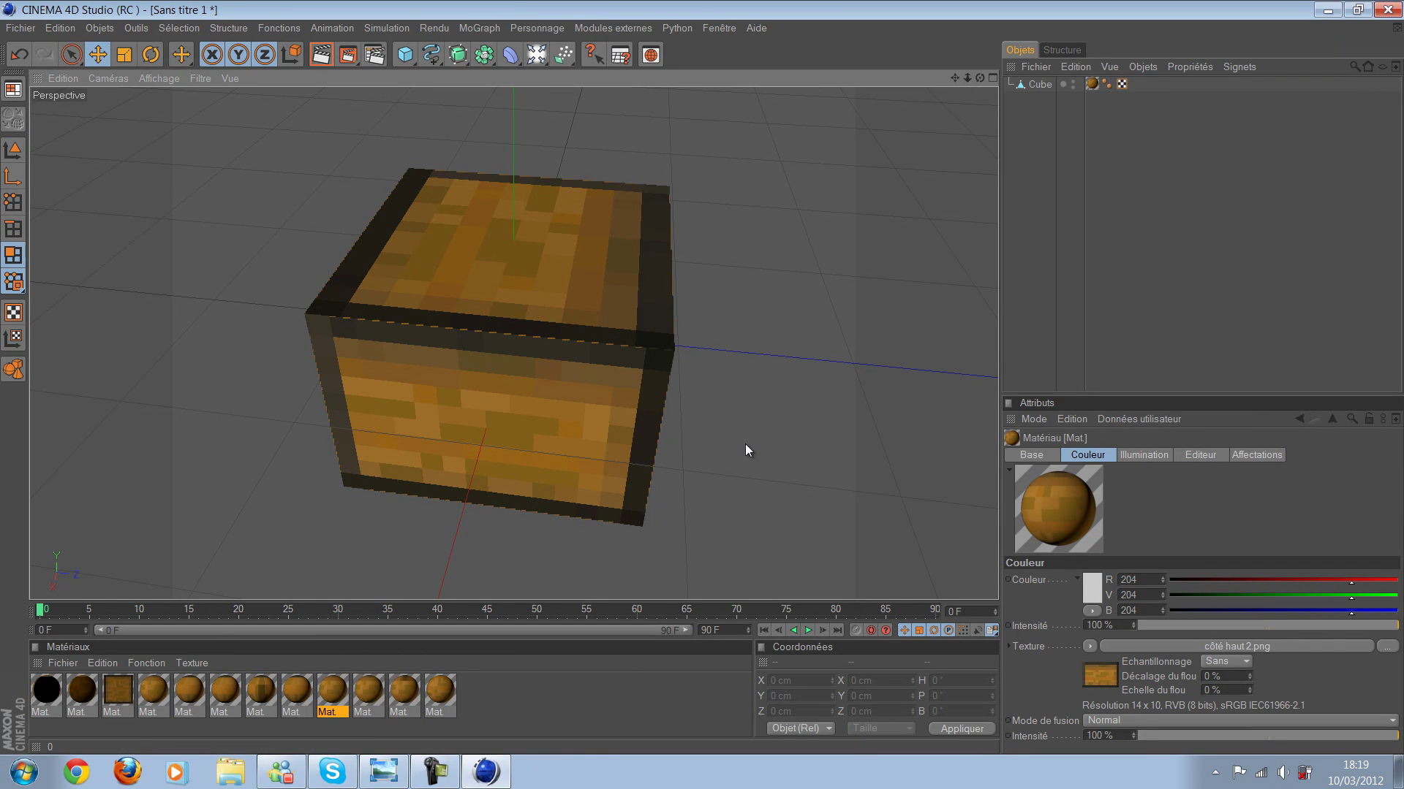
key("9")
mouse_move(626, 53)
left_mouse_down("alt")
mouse_move(633, 39)
mouse_move(779, 20)
mouse_move(729, 136)
left_mouse_up("alt")
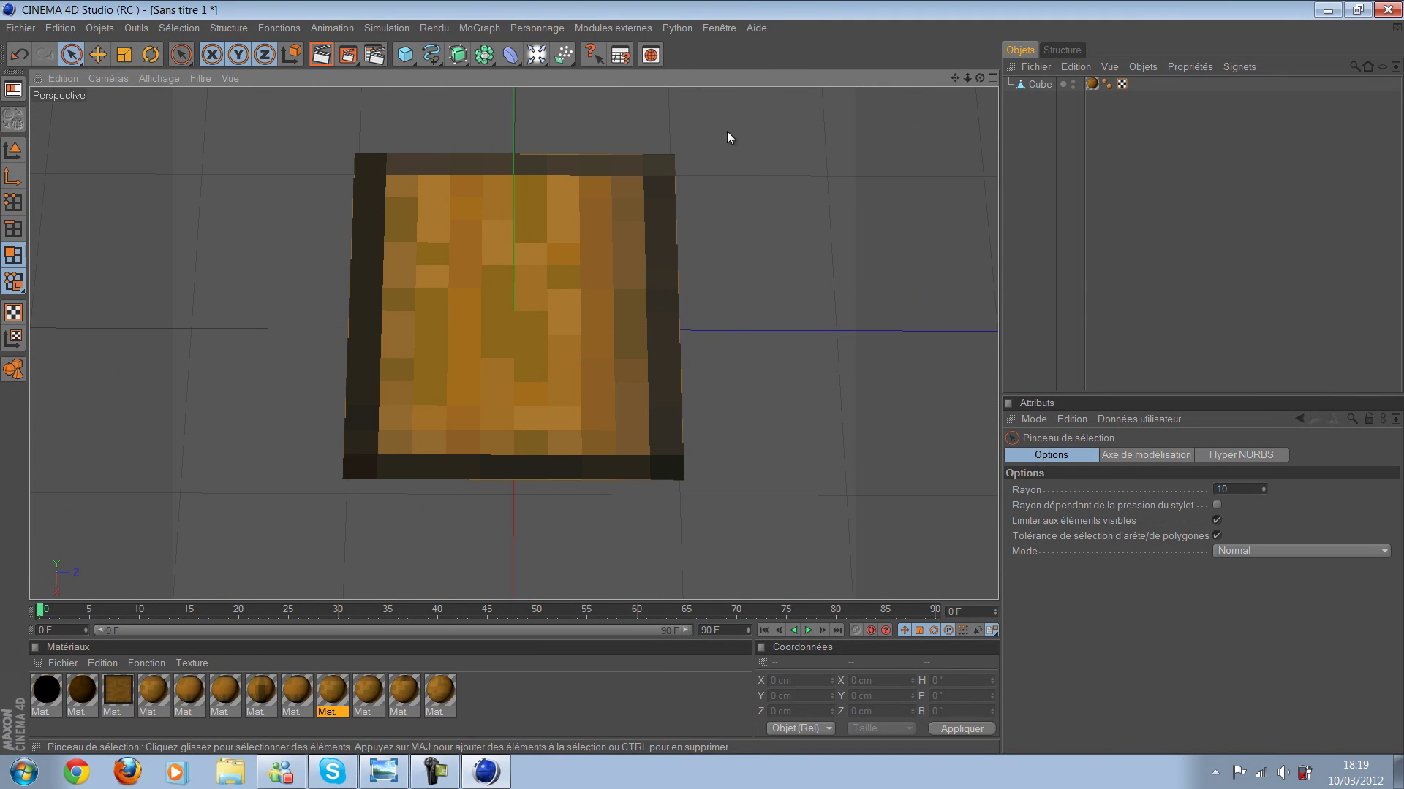
left_click(1039, 84)
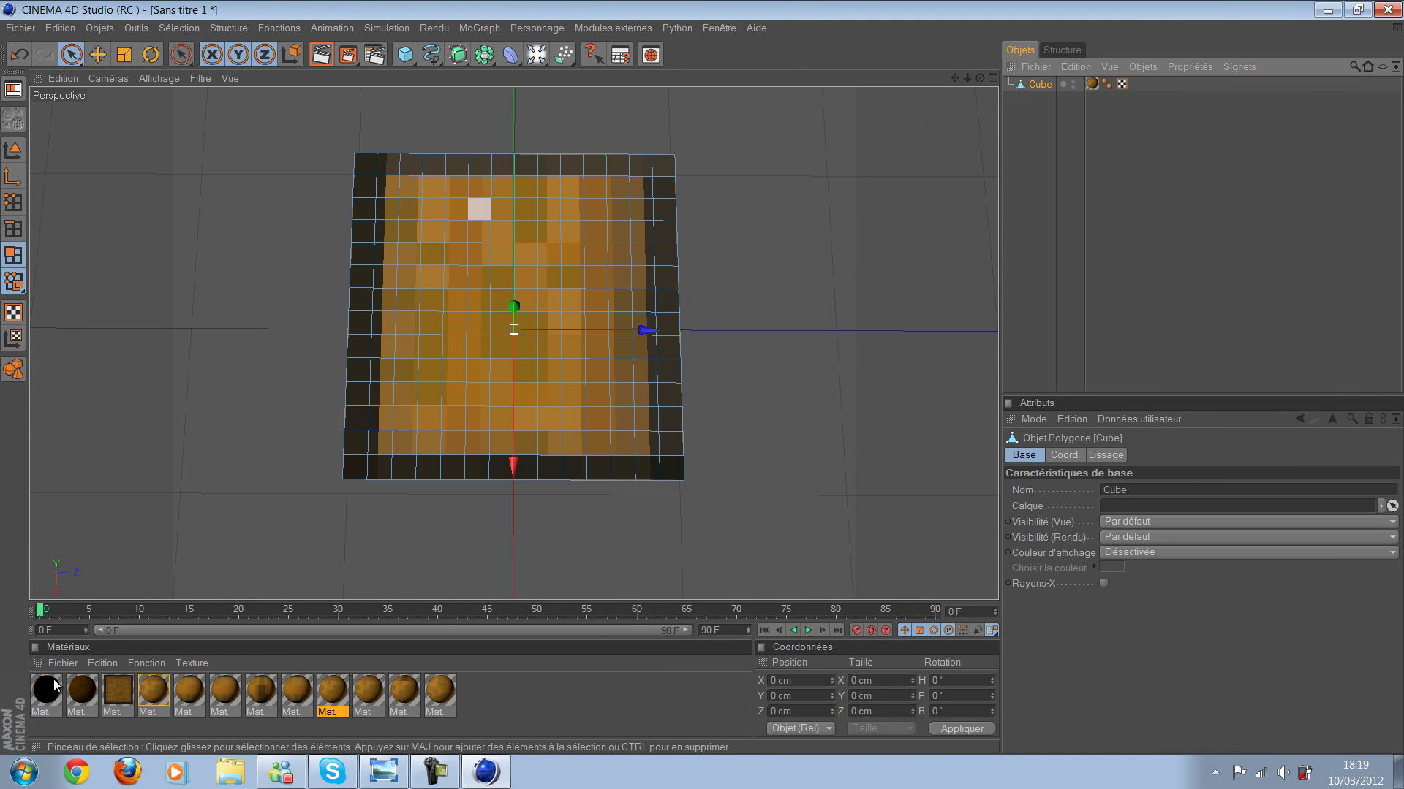
mouse_move(316, 393)
left_mouse_down("alt")
mouse_move(528, 227)
mouse_move(551, 244)
mouse_move(229, 492)
mouse_move(82, 692)
mouse_move(417, 393)
mouse_move(543, 217)
left_mouse_up("alt")
left_click_drag(658, 180, 731, 194)
mouse_move(886, 223)
left_mouse_down()
mouse_move(537, 339)
mouse_move(567, 231)
mouse_move(529, 318)
mouse_move(632, 418)
mouse_move(410, 438)
mouse_move(563, 464)
mouse_move(366, 486)
left_mouse_up()
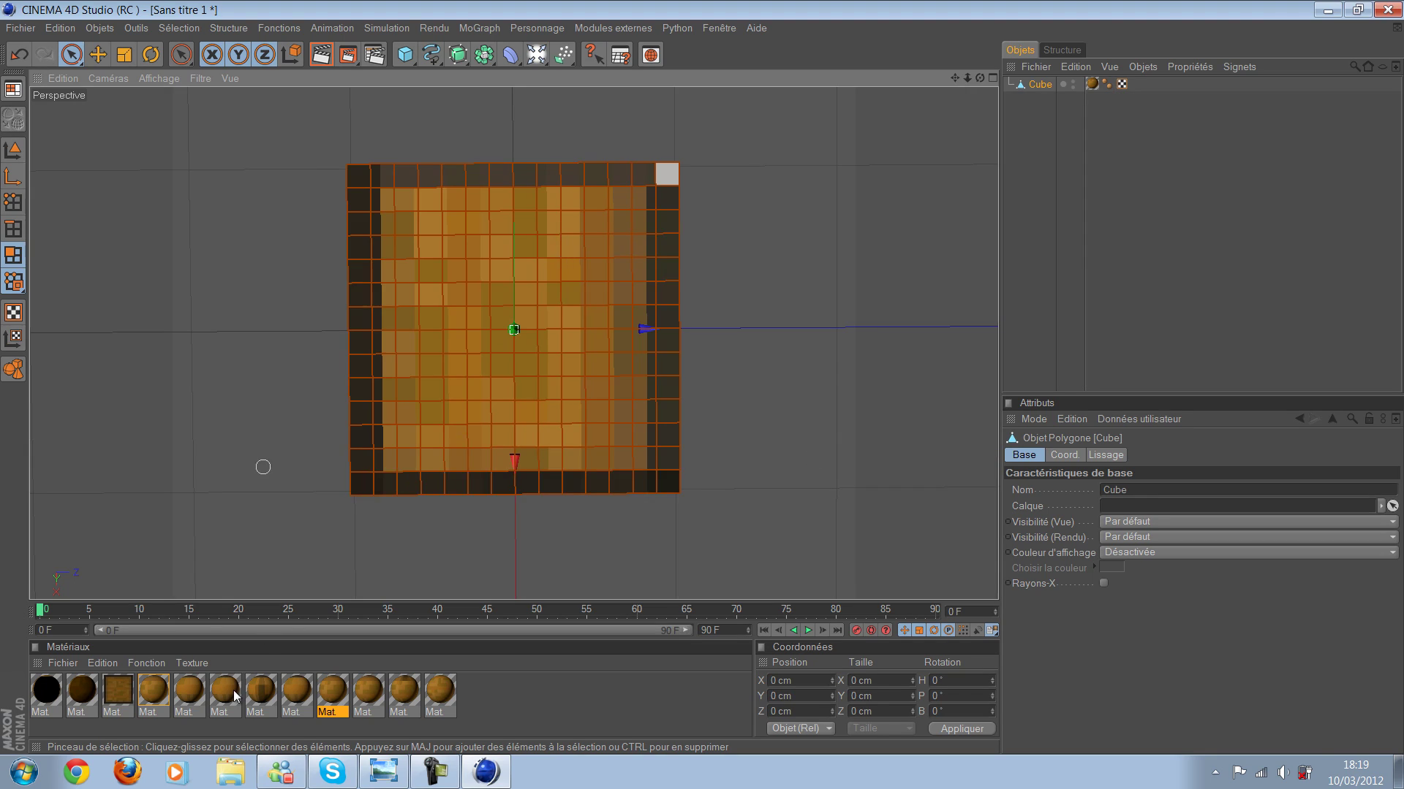
mouse_move(539, 275)
left_mouse_down("alt")
mouse_move(564, 233)
mouse_move(362, 543)
mouse_move(407, 577)
mouse_move(585, 252)
mouse_move(322, 700)
mouse_move(625, 252)
left_mouse_up("alt")
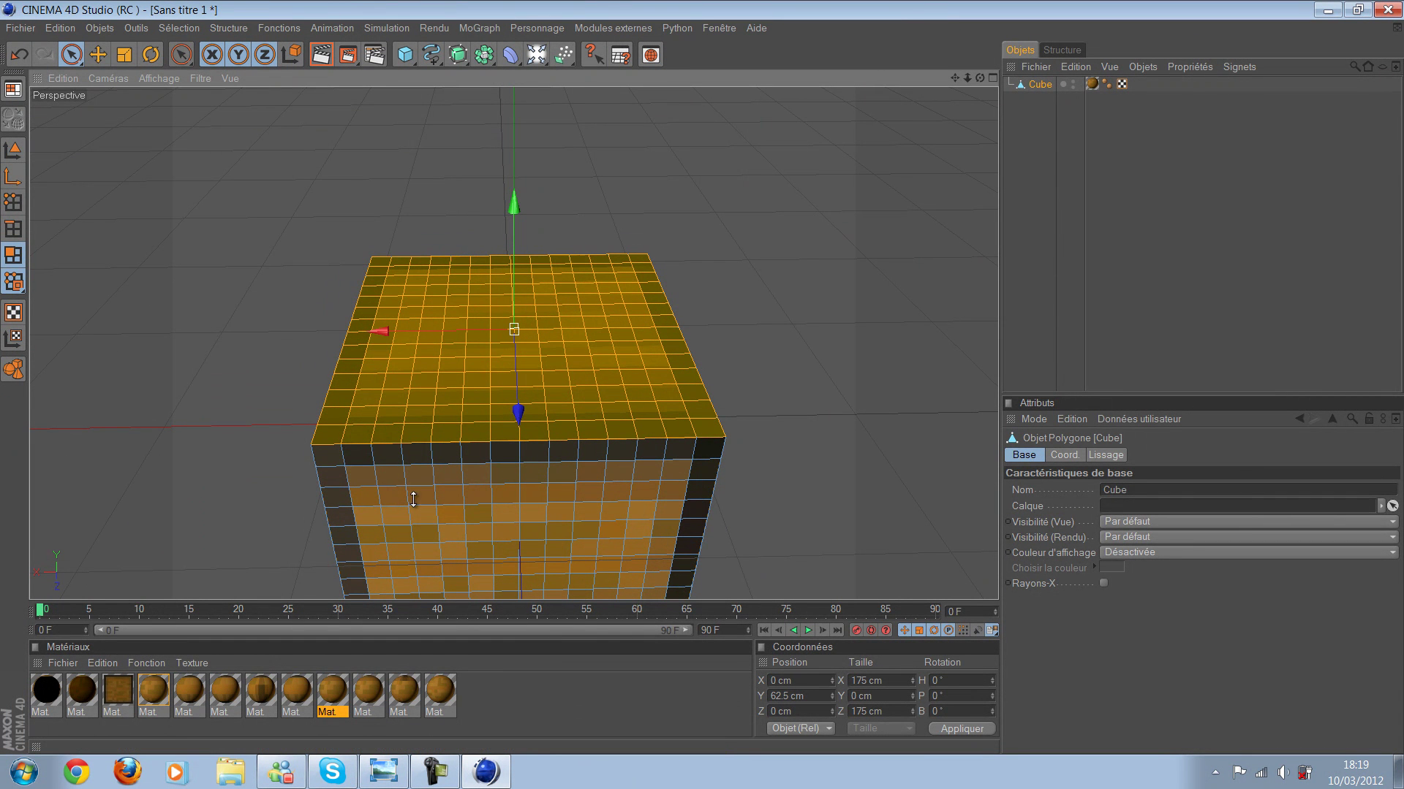
Step: Apply the black interior material to the selected top-face polygons
left_click(46, 691)
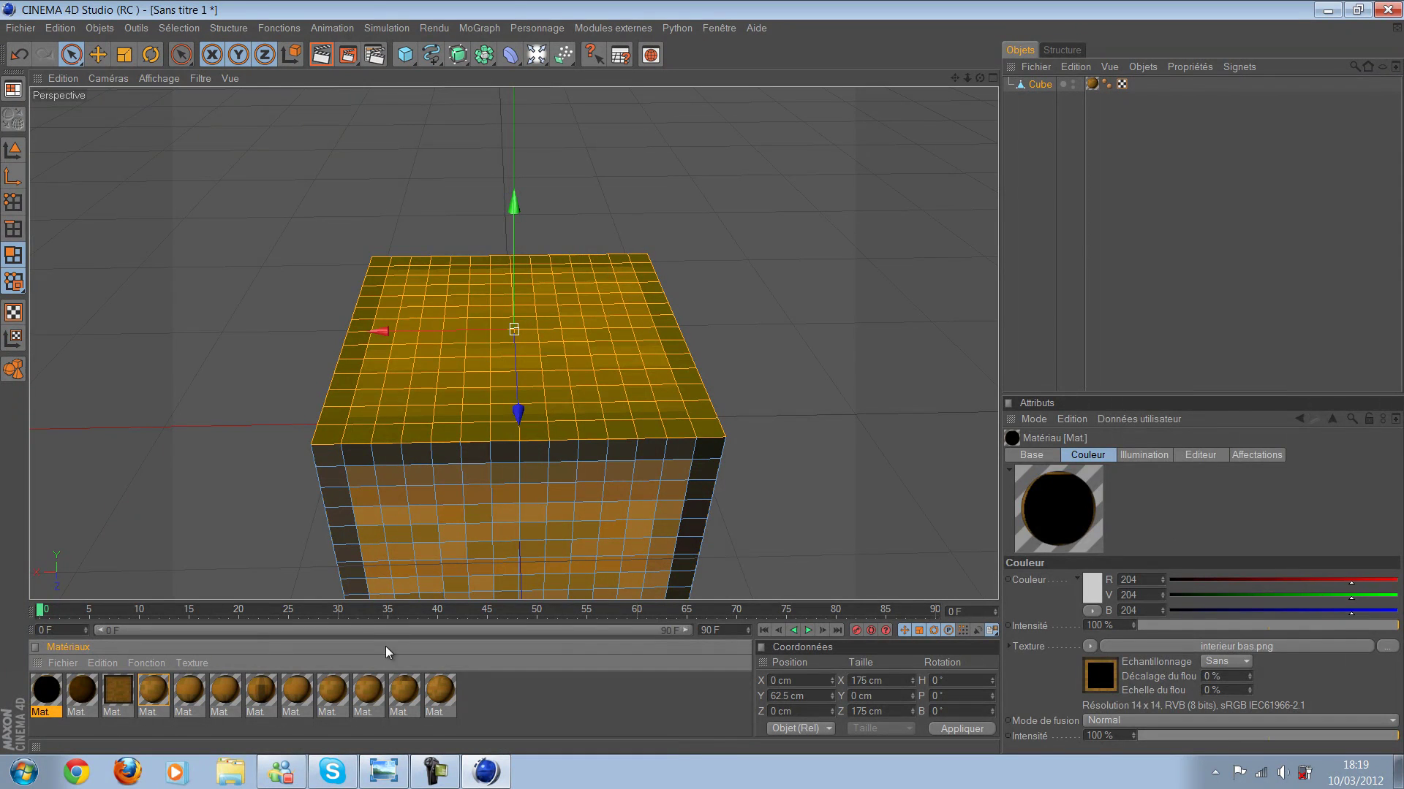
left_click_drag(384, 646, 475, 392)
mouse_move(552, 229)
left_mouse_down("alt")
mouse_move(370, 699)
mouse_move(437, 562)
left_mouse_up("alt")
scroll(558, 253, "down", 2)
scroll(558, 253, "down", 2)
left_click_drag(559, 255, 577, 244, "alt")
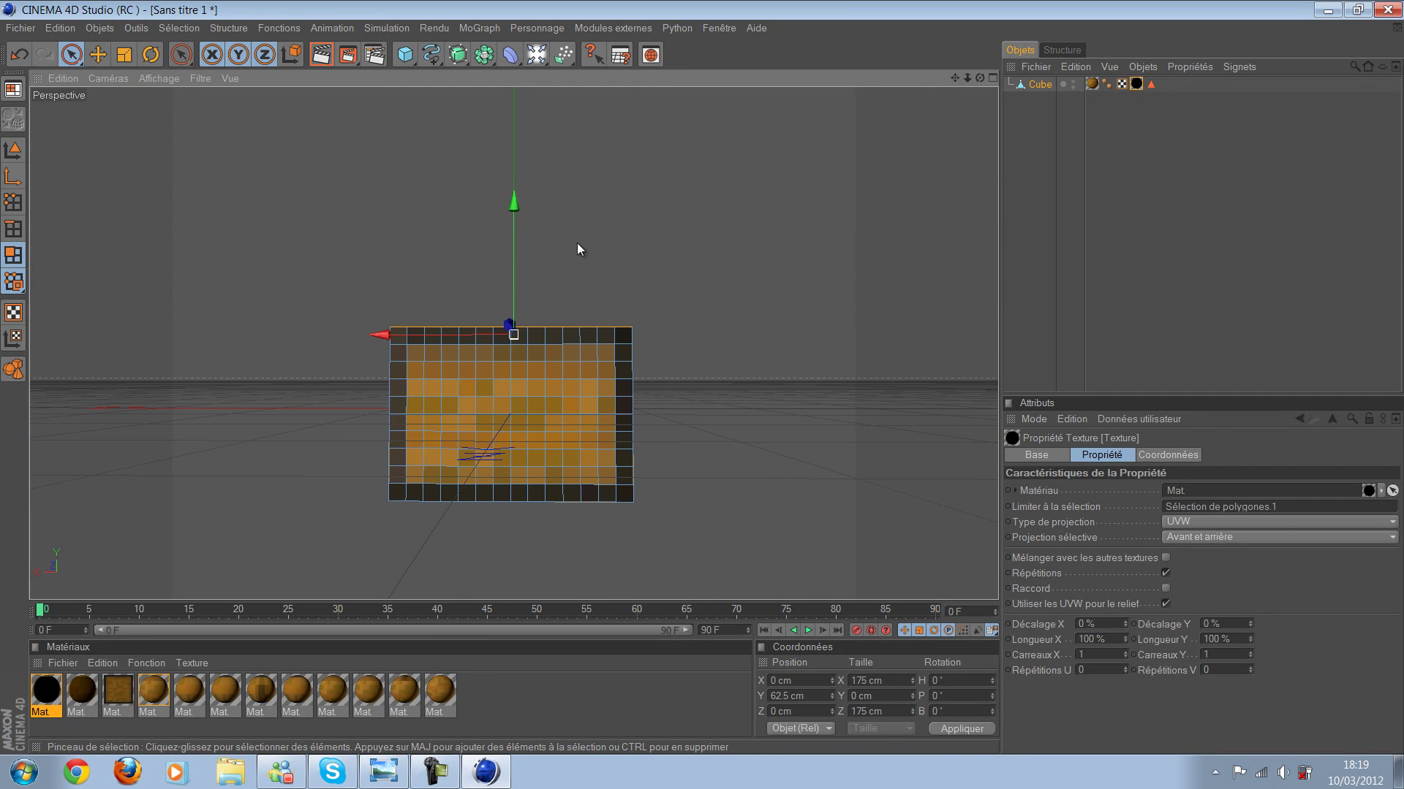
Step: Clear the selection and Live Select all polygons on the cube's front face
left_click(586, 198)
scroll(406, 332, "up", 2)
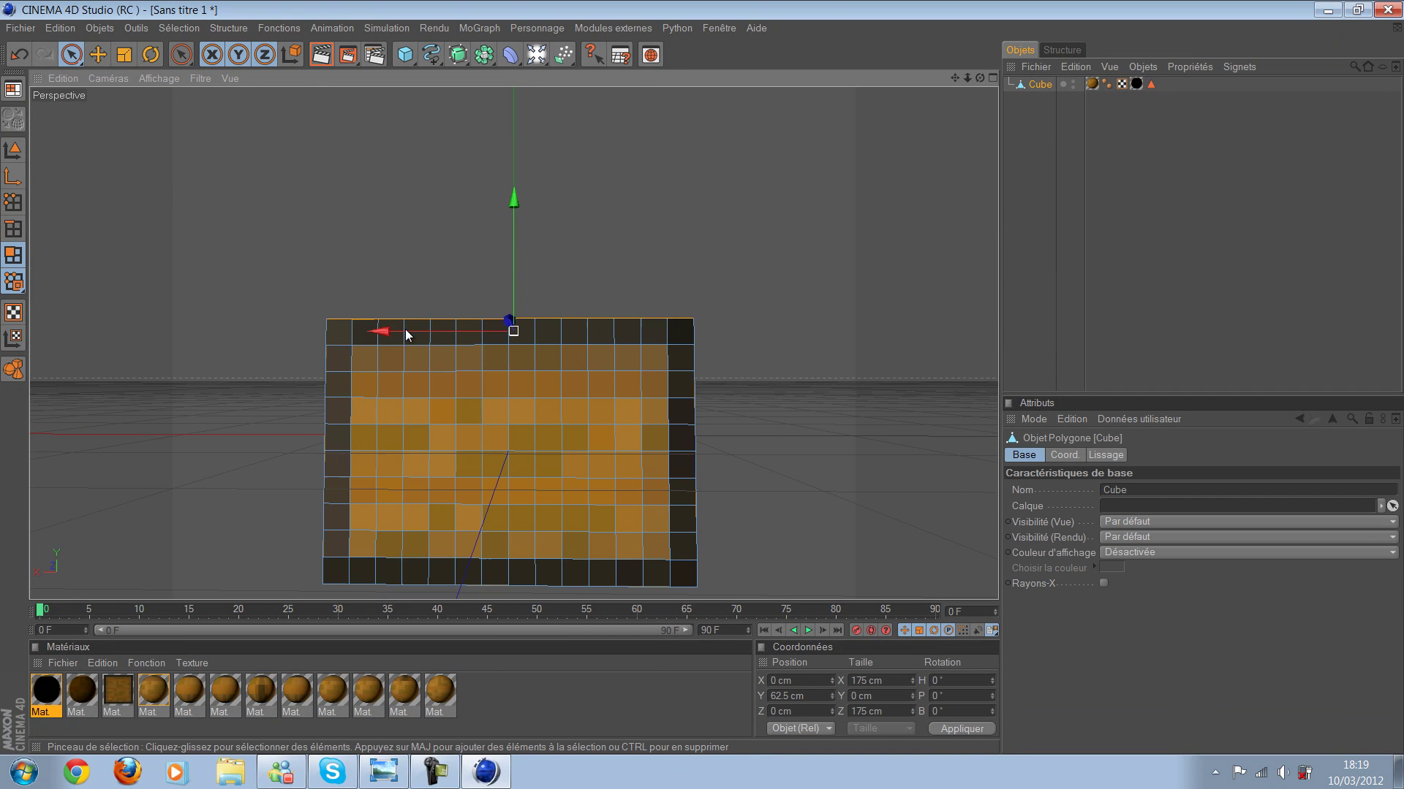
mouse_move(593, 231)
left_mouse_down("alt")
mouse_move(651, 134)
mouse_move(335, 418)
left_mouse_up("alt")
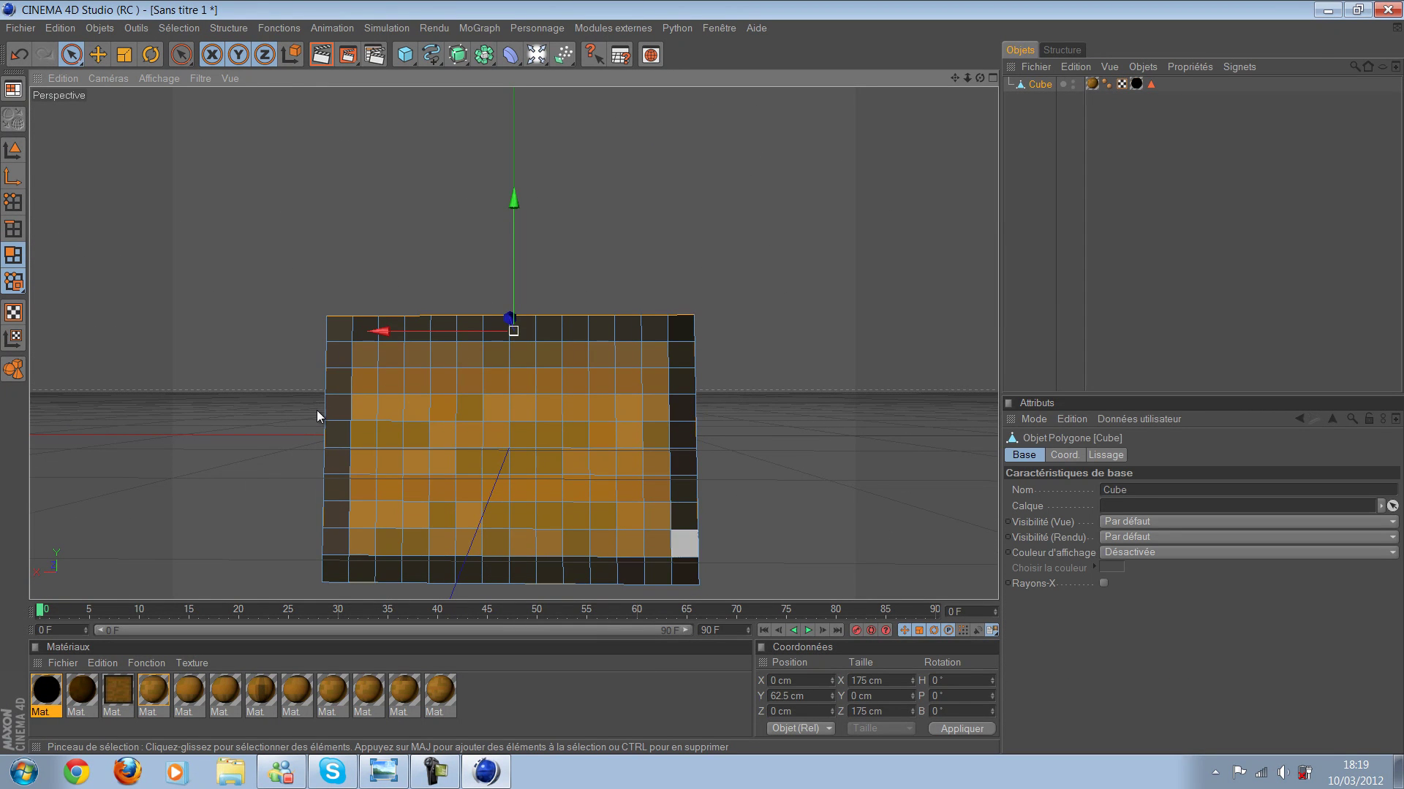
left_click_drag(459, 546, 127, 407)
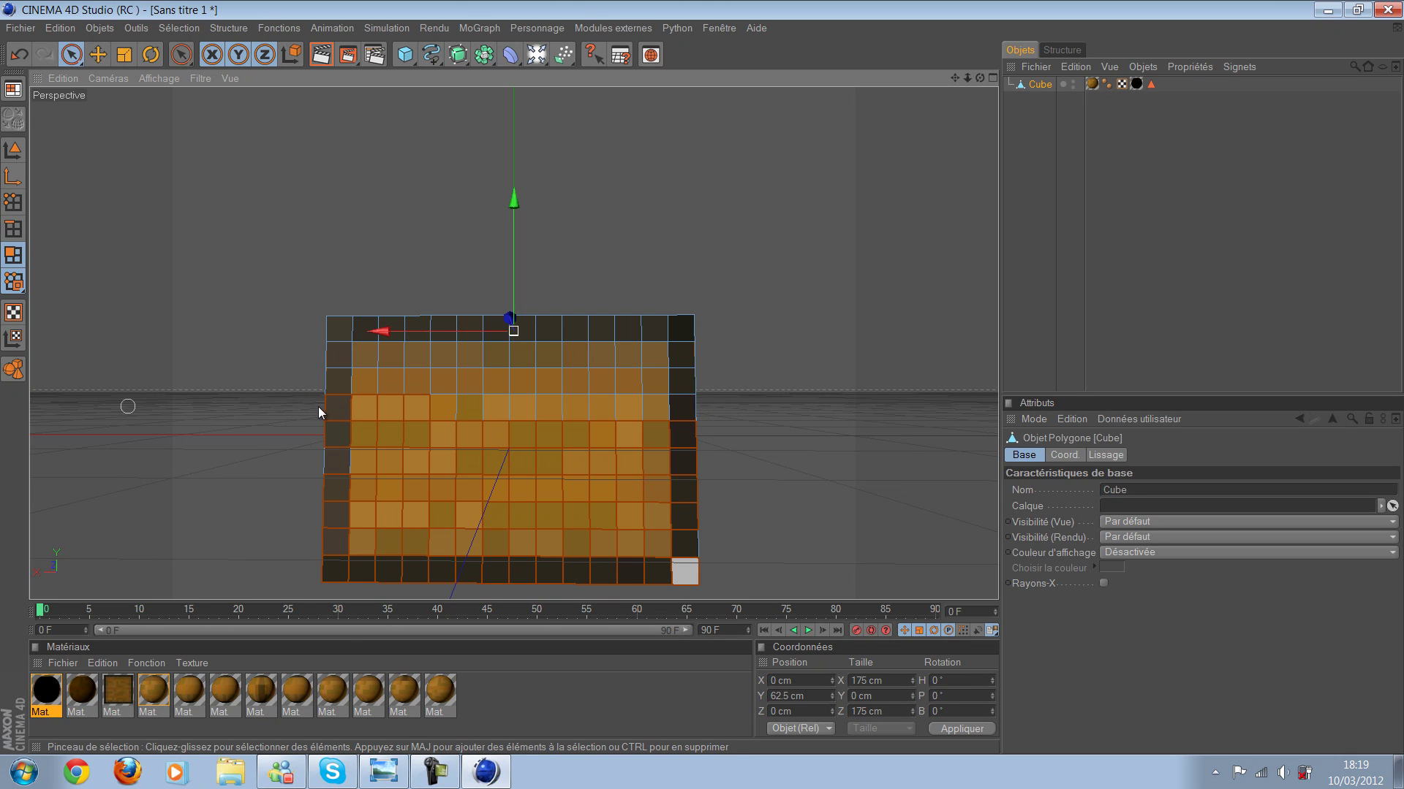
mouse_move(505, 365)
left_mouse_down()
mouse_move(314, 418)
mouse_move(296, 310)
left_mouse_up()
mouse_move(320, 414)
left_mouse_down("alt")
mouse_move(332, 443)
mouse_move(317, 417)
mouse_move(339, 418)
mouse_move(316, 418)
mouse_move(307, 467)
mouse_move(335, 382)
mouse_move(163, 666)
mouse_move(318, 405)
mouse_move(121, 695)
mouse_move(330, 392)
mouse_move(81, 669)
mouse_move(91, 681)
mouse_move(313, 404)
mouse_move(151, 546)
left_mouse_up("alt")
Step: Apply the côté haut 2 material to the front polygons, then review materials from several angles
left_click(296, 691)
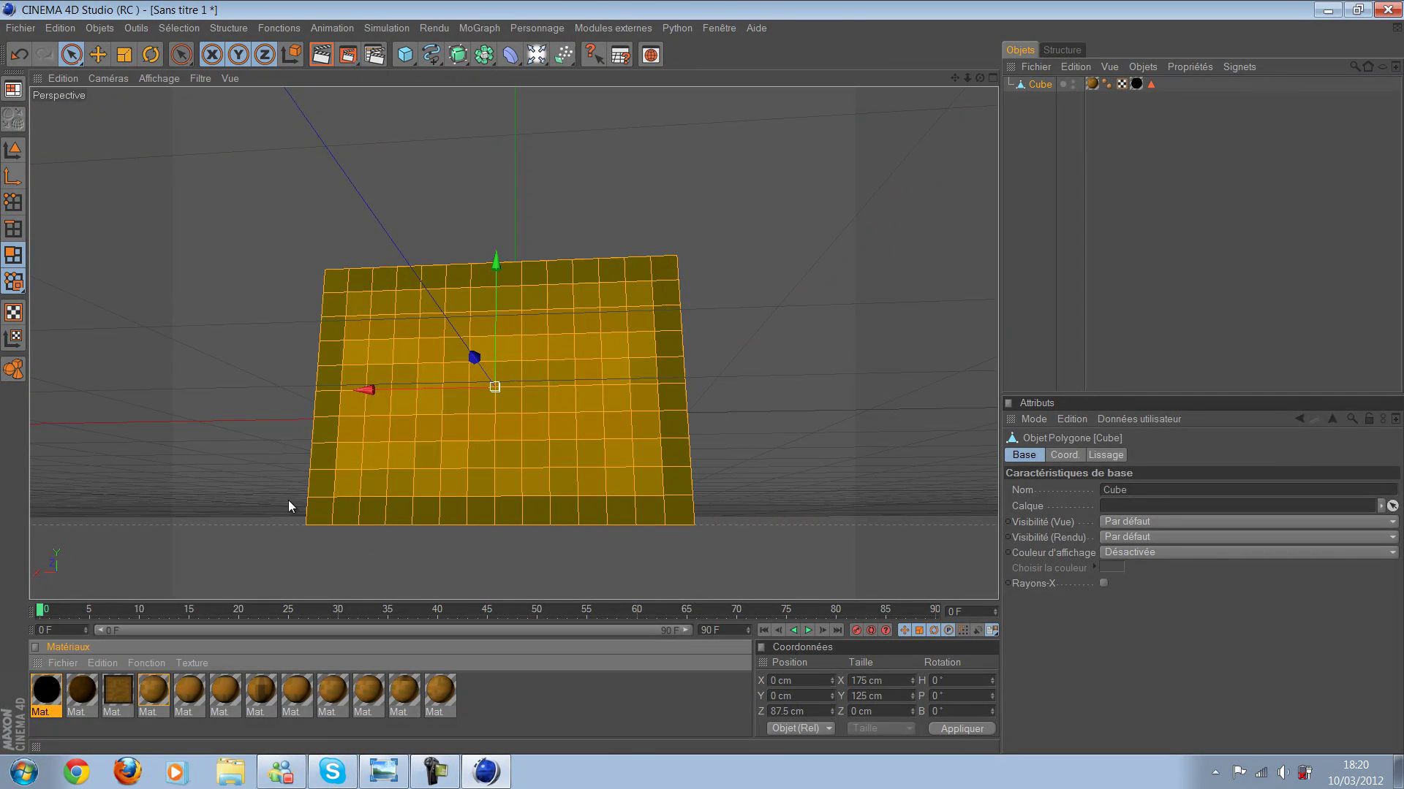
left_click_drag(332, 691, 458, 410)
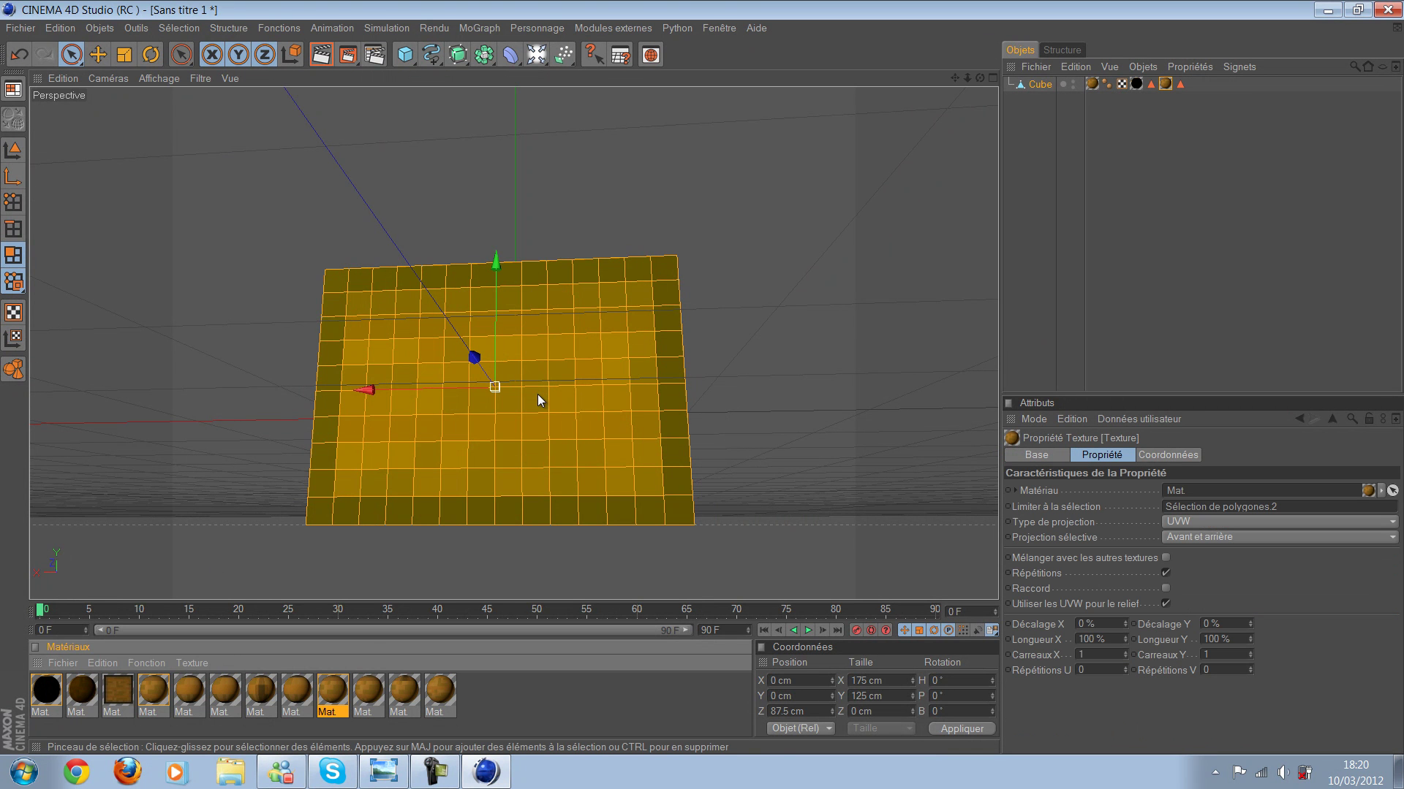
mouse_move(535, 392)
left_mouse_down("alt")
mouse_move(537, 282)
mouse_move(585, 231)
mouse_move(510, 230)
left_mouse_up("alt")
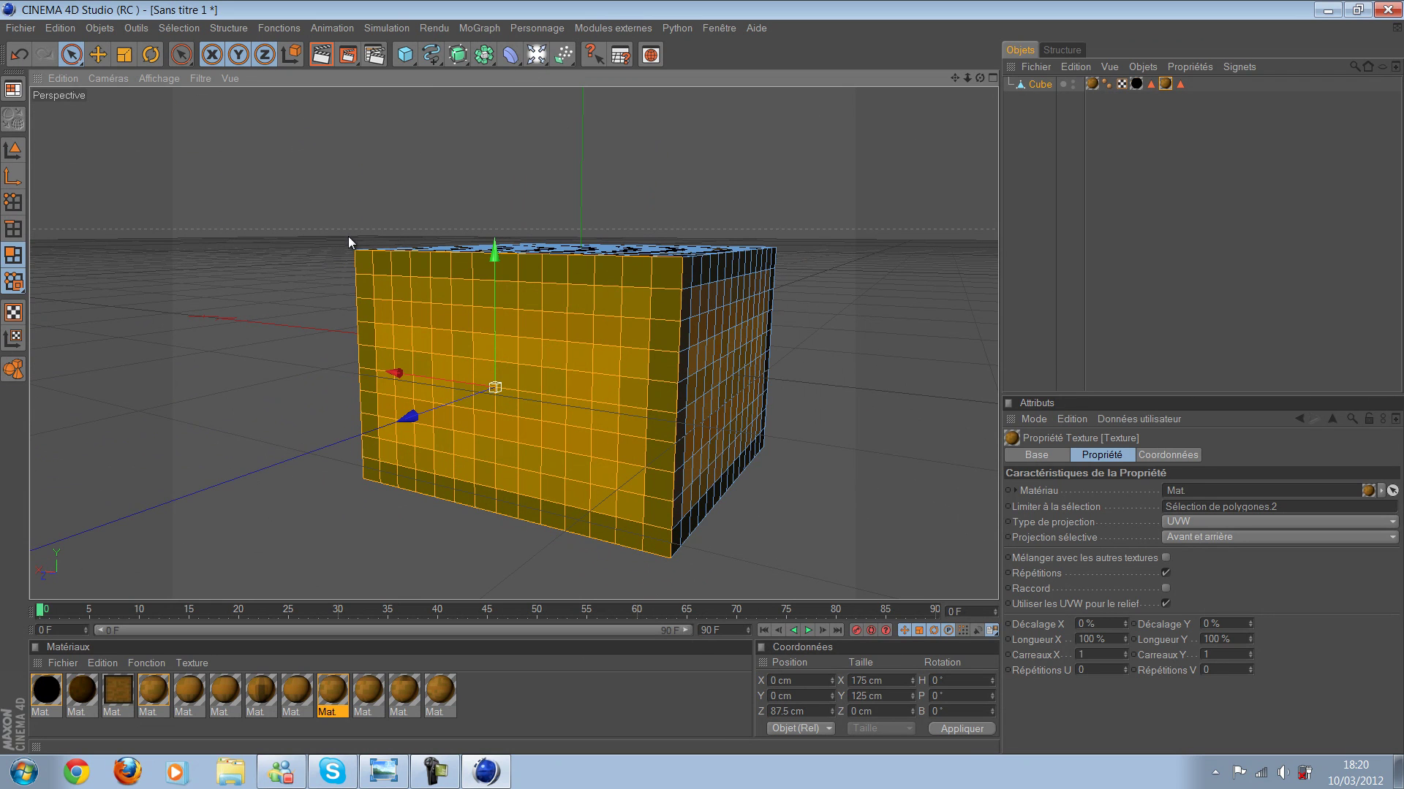
left_click(440, 691)
mouse_move(668, 102)
left_mouse_down("alt")
mouse_move(498, 90)
mouse_move(393, 58)
left_mouse_up("alt")
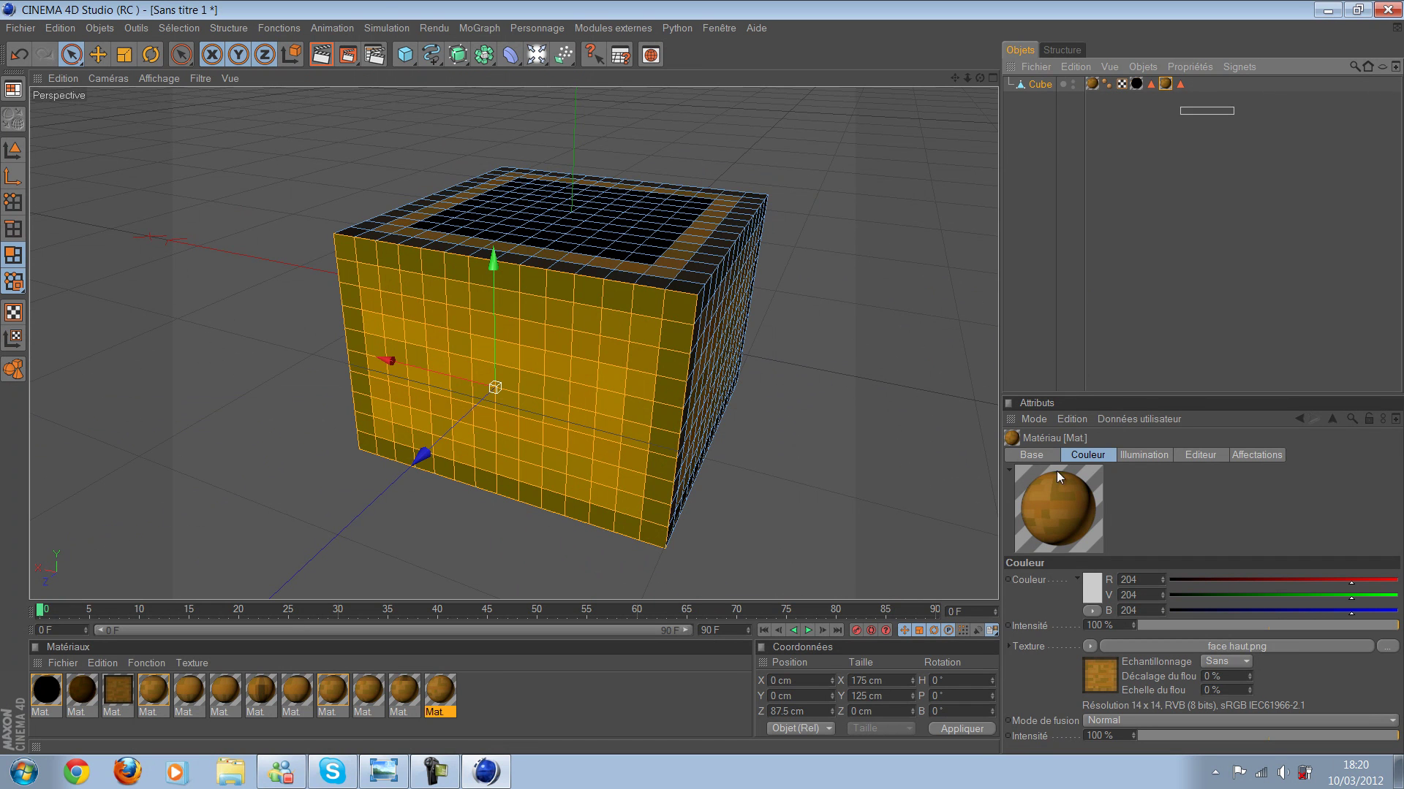
left_click_drag(1057, 475, 512, 351)
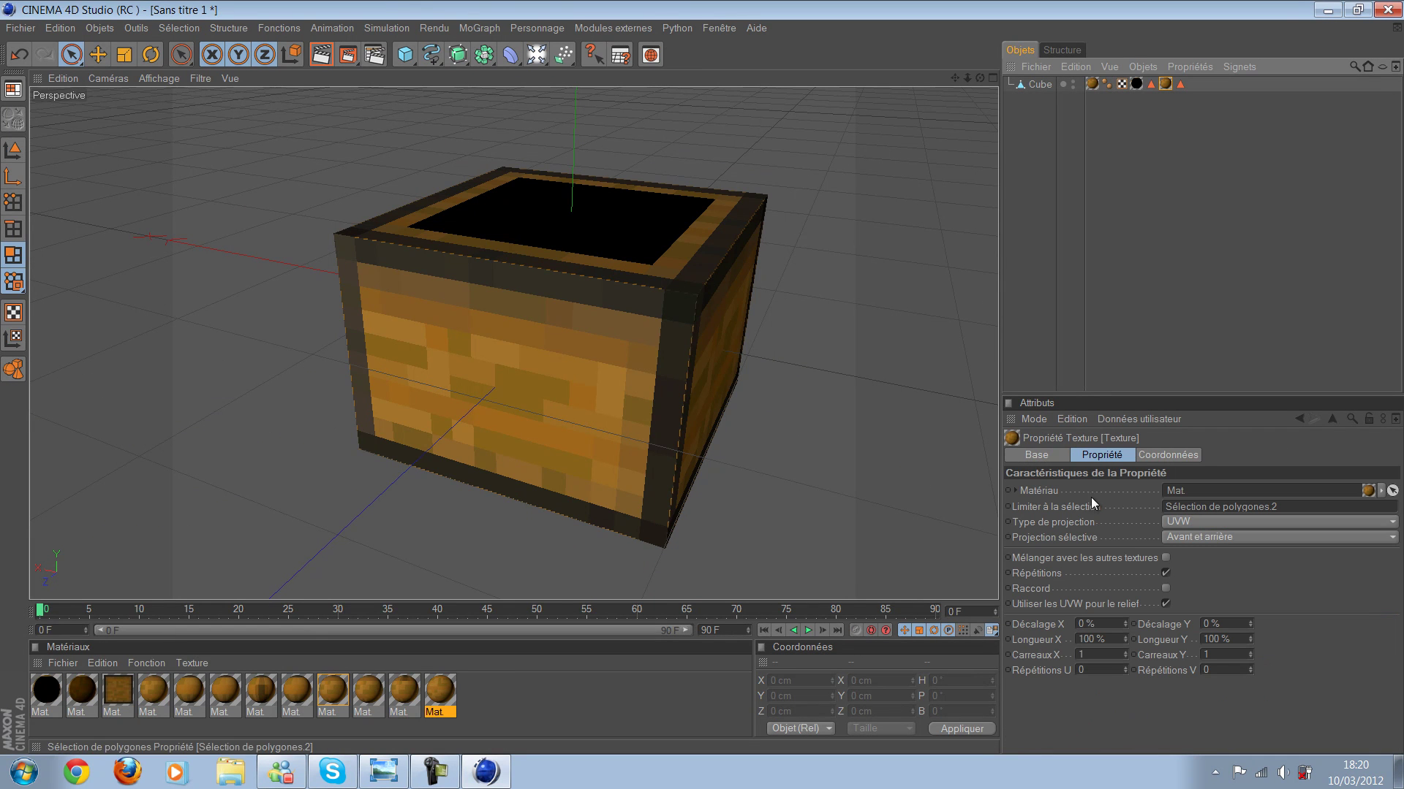
left_click(1100, 505)
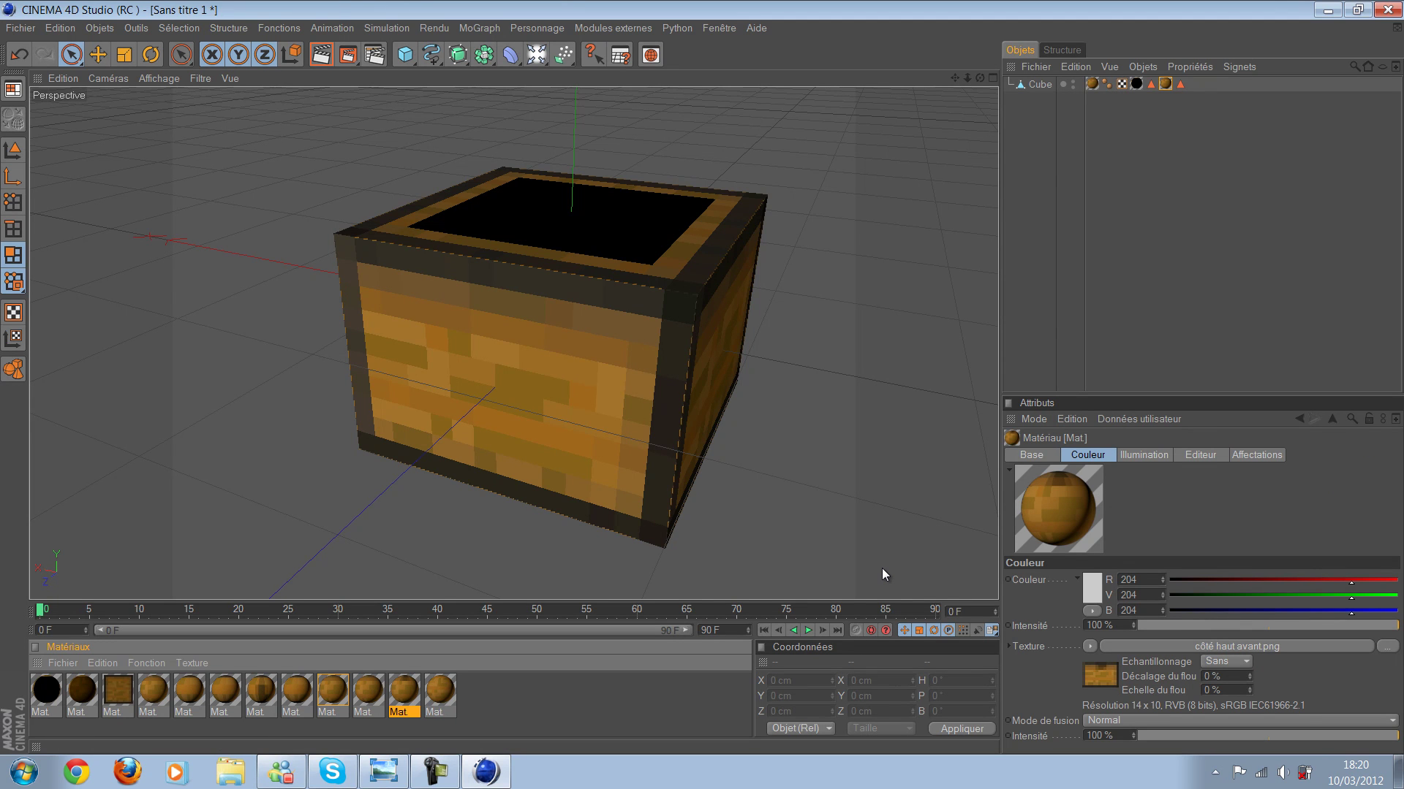
mouse_move(882, 568)
left_mouse_down("alt")
mouse_move(580, 440)
mouse_move(257, 690)
left_mouse_up("alt")
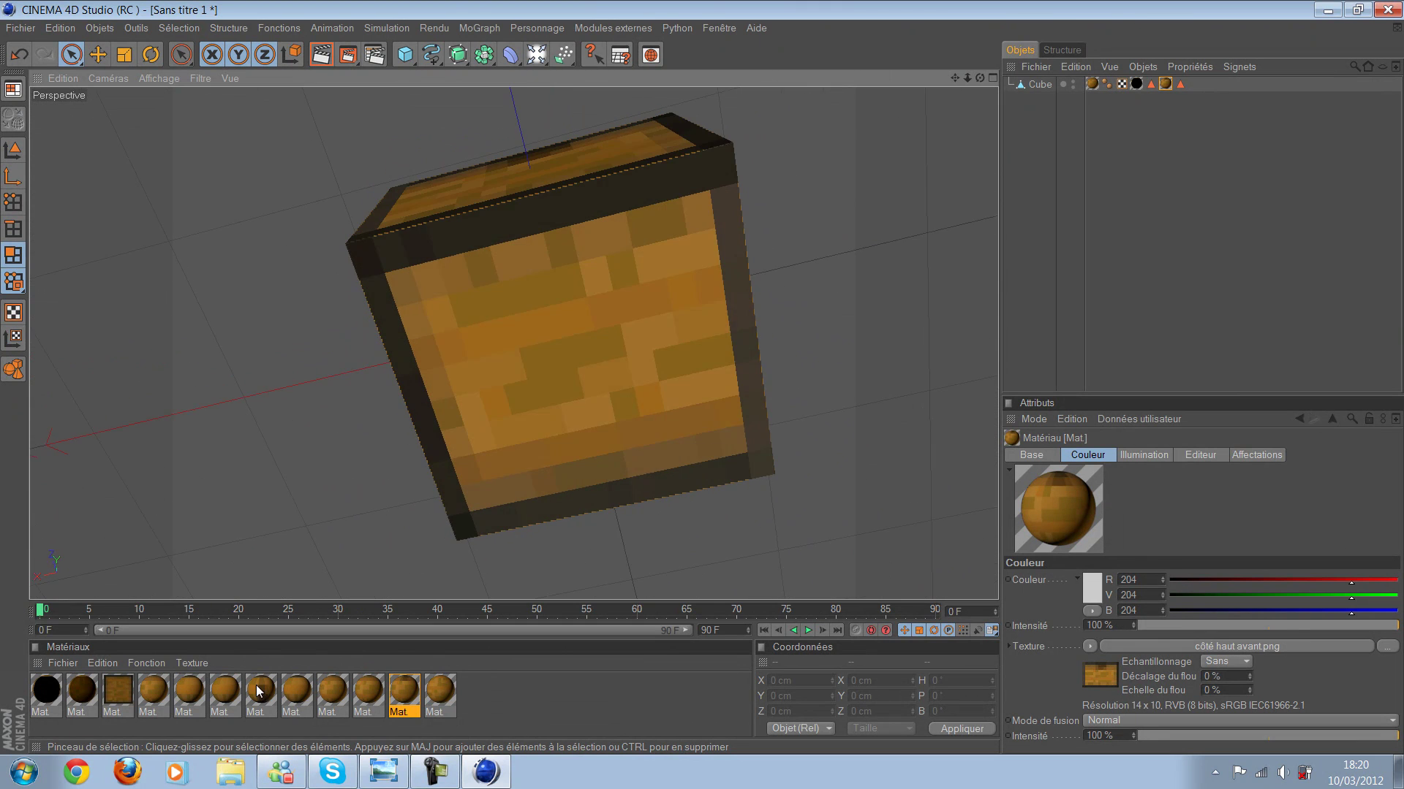
Step: Live Select the polygons of the cube's top face
left_click(119, 688)
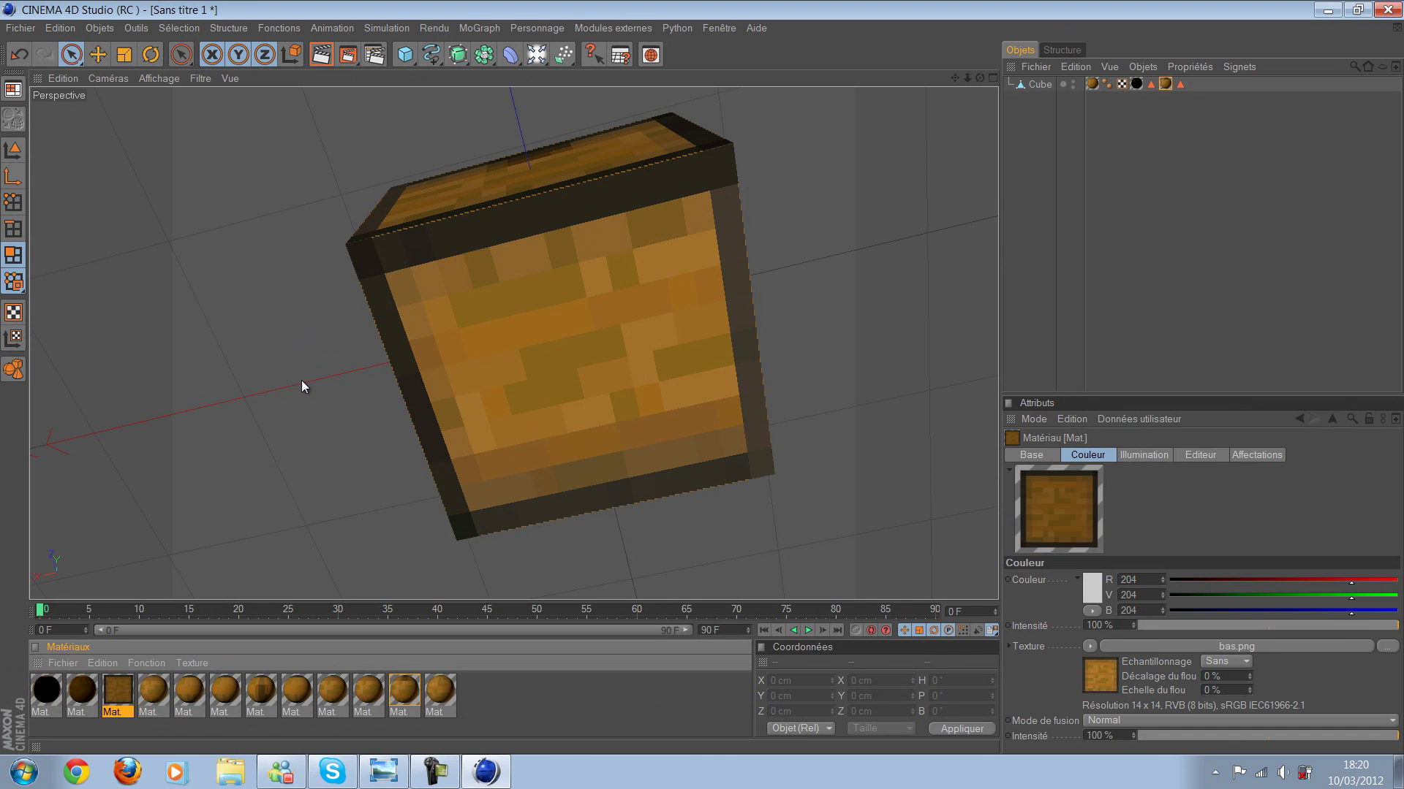
left_click_drag(230, 176, 253, 168, "alt")
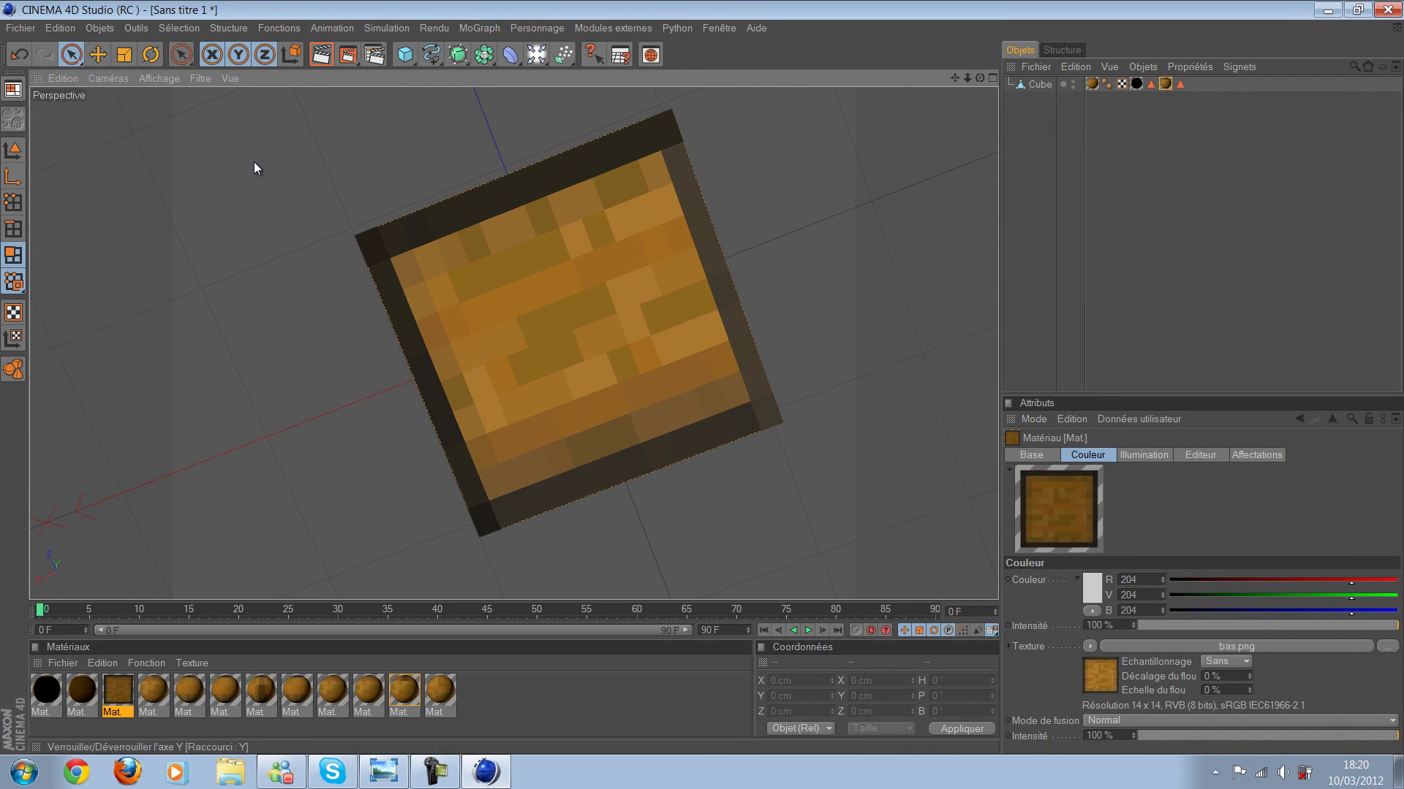
key("space")
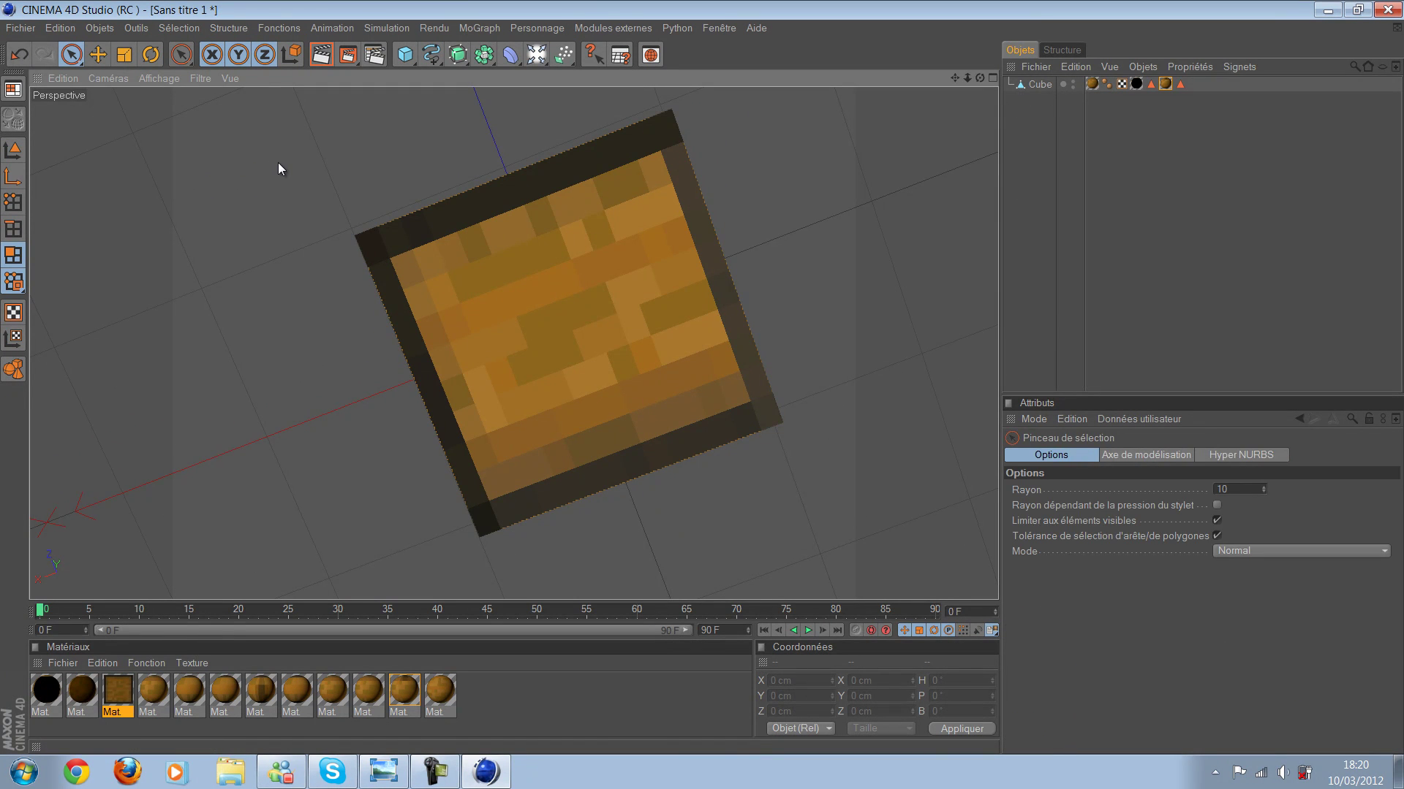
left_click(288, 163)
left_click_drag(295, 157, 302, 157, "alt")
left_click_drag(775, 411, 402, 553)
mouse_move(634, 498)
left_mouse_down()
mouse_move(840, 436)
mouse_move(695, 449)
left_mouse_up()
mouse_move(682, 98)
left_mouse_down()
mouse_move(447, 248)
mouse_move(385, 200)
mouse_move(517, 258)
mouse_move(680, 283)
mouse_move(516, 293)
mouse_move(791, 265)
mouse_move(838, 233)
mouse_move(837, 327)
mouse_move(777, 300)
mouse_move(487, 244)
mouse_move(437, 207)
left_mouse_up()
left_click(398, 203)
Step: Render a preview, inspect the wood material, and delete the extra texture tag
key("ctrl+r")
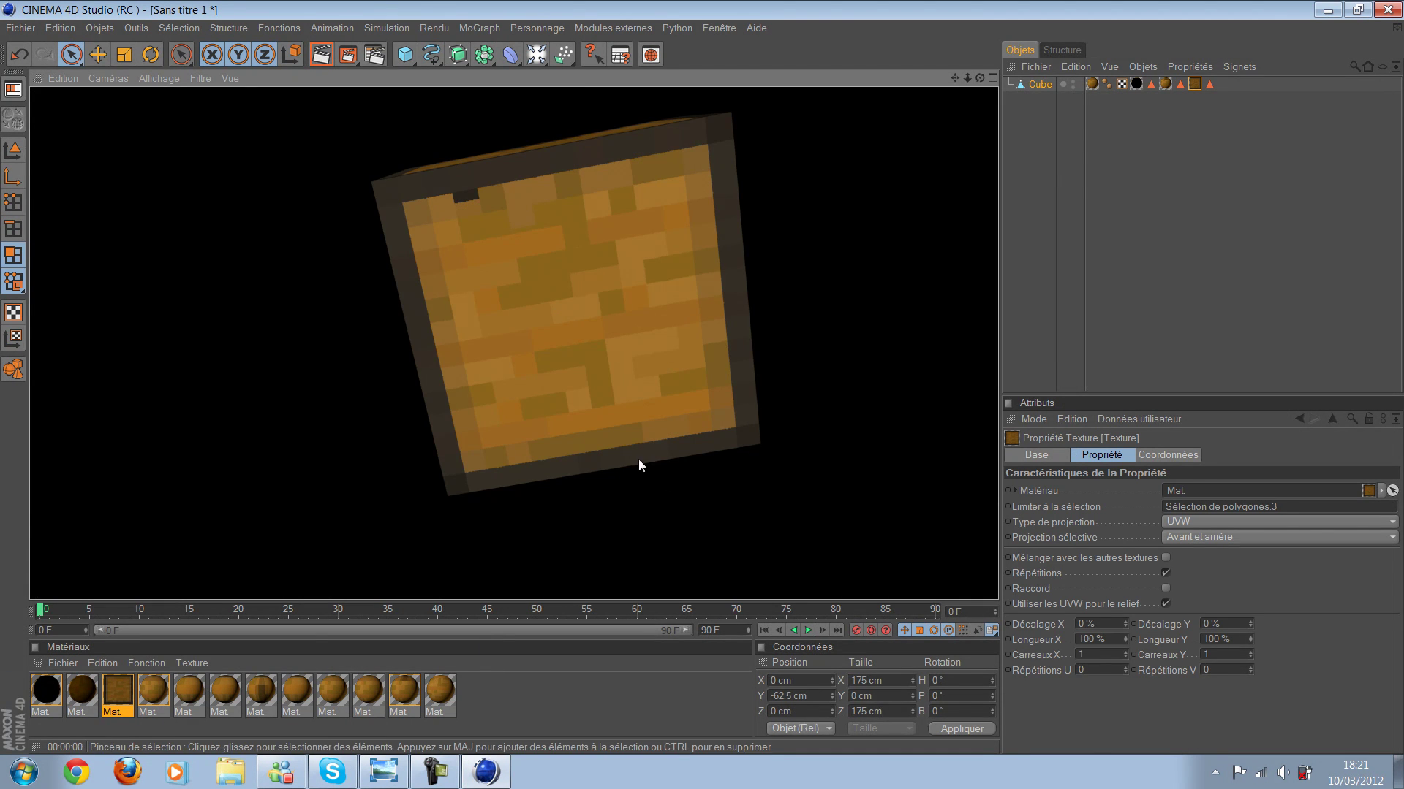
left_click(700, 476)
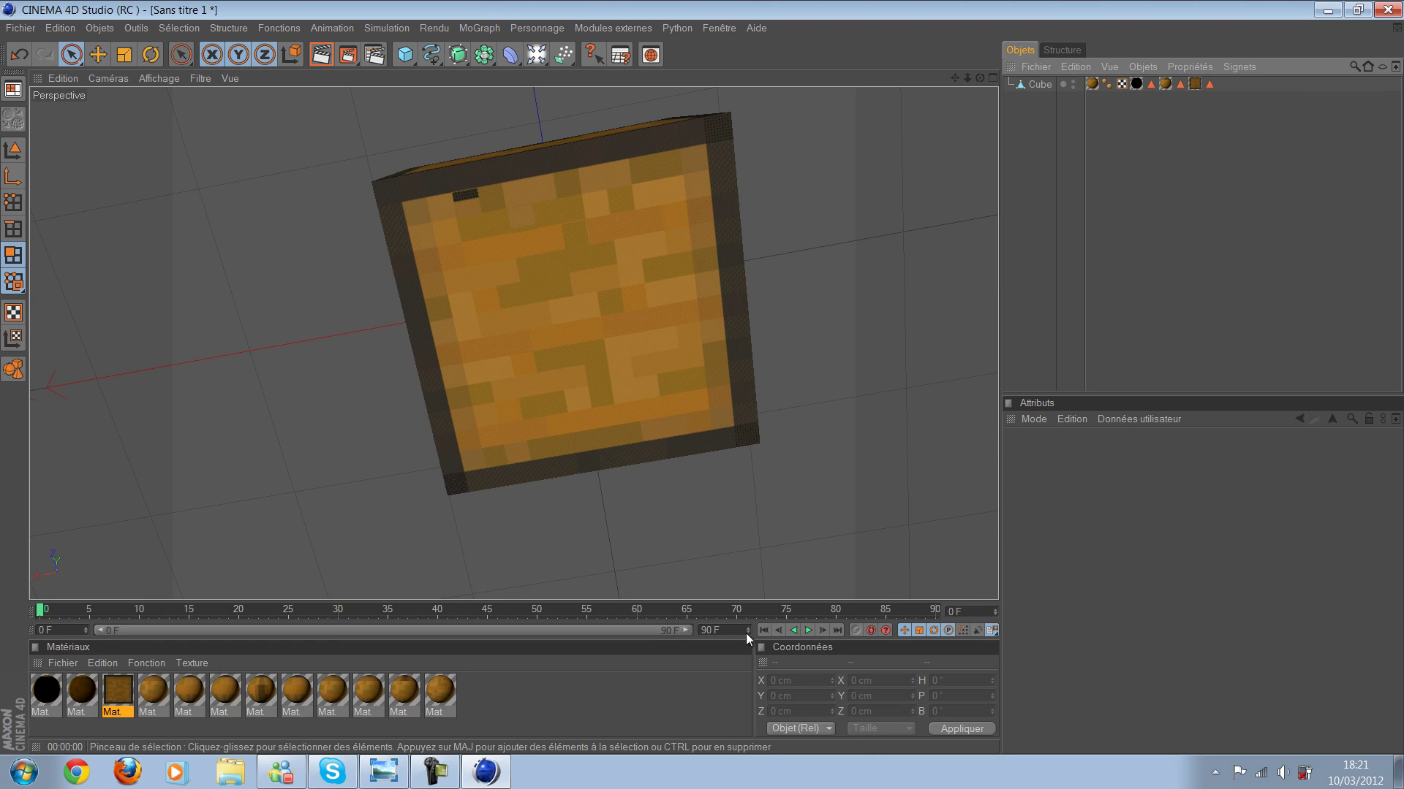
mouse_move(702, 492)
left_mouse_down("alt")
mouse_move(844, 511)
mouse_move(677, 97)
mouse_move(606, 293)
mouse_move(1209, 533)
mouse_move(1074, 247)
left_mouse_up("alt")
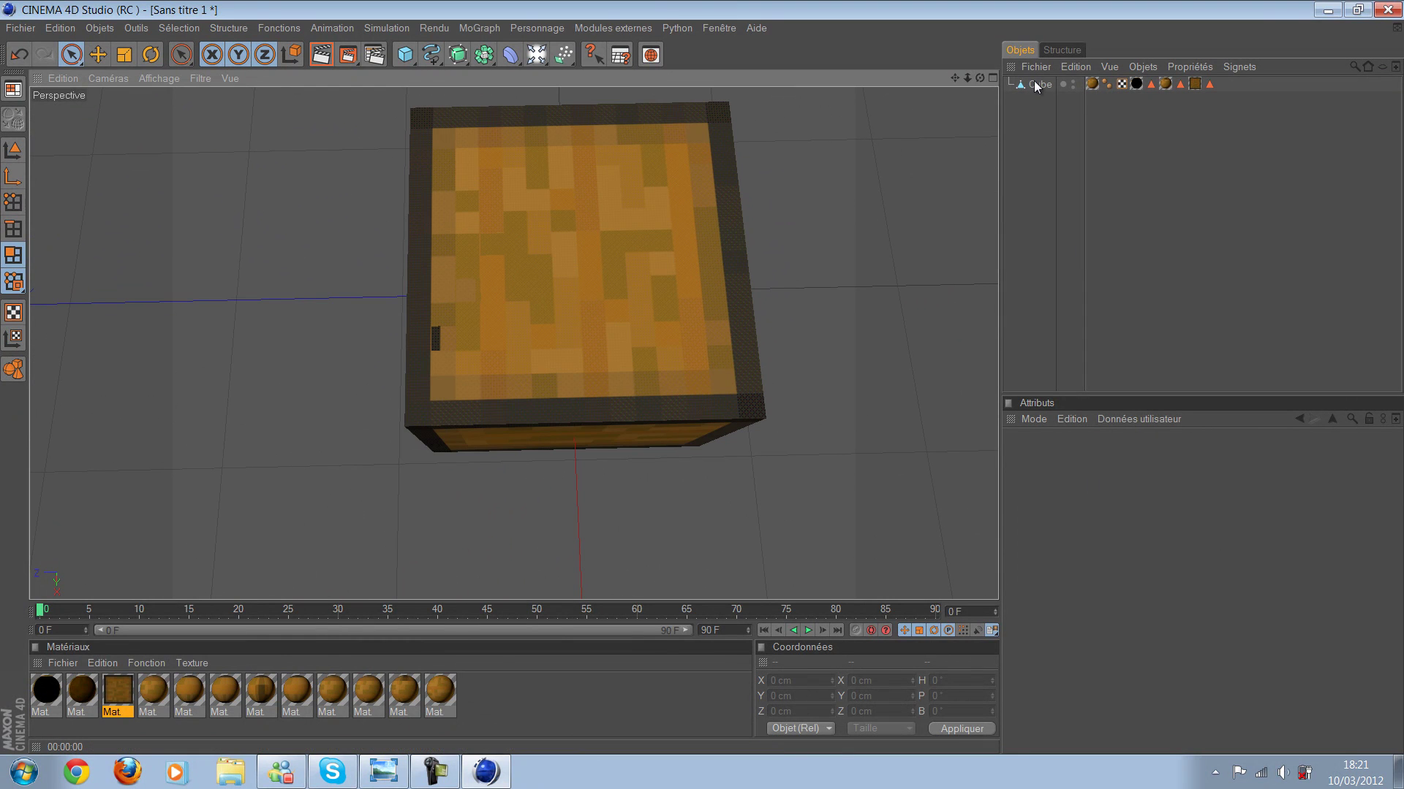
double_click(1194, 83)
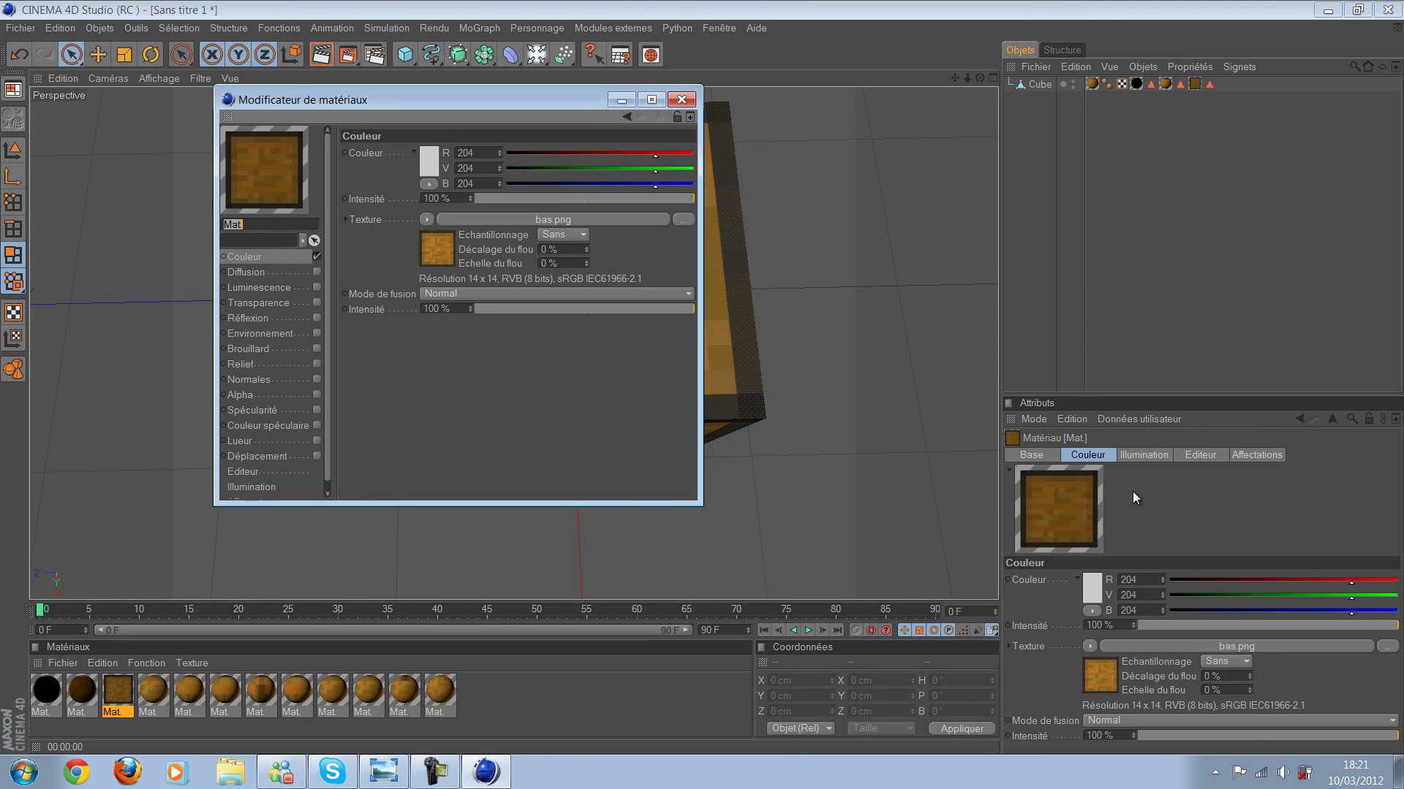
left_click(682, 99)
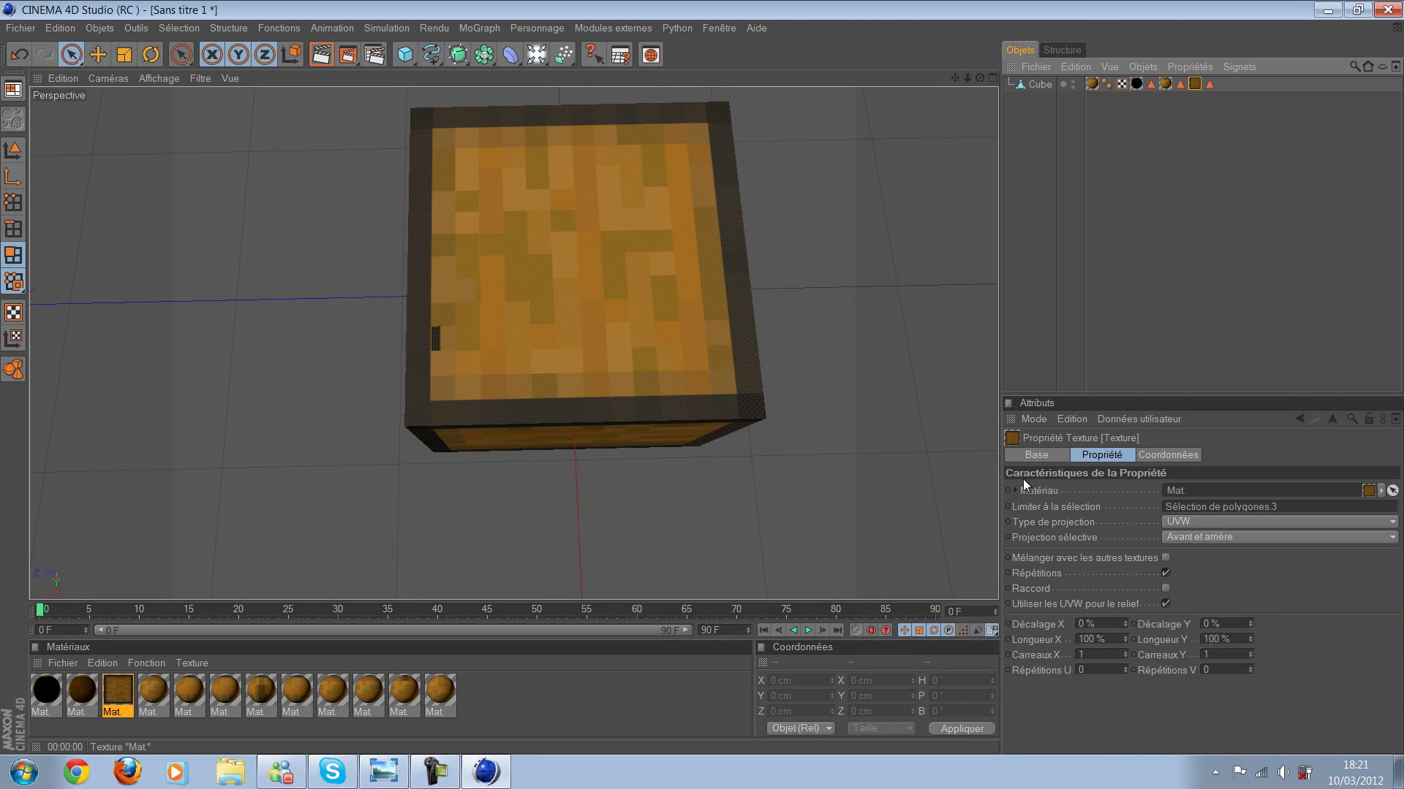
key("Delete")
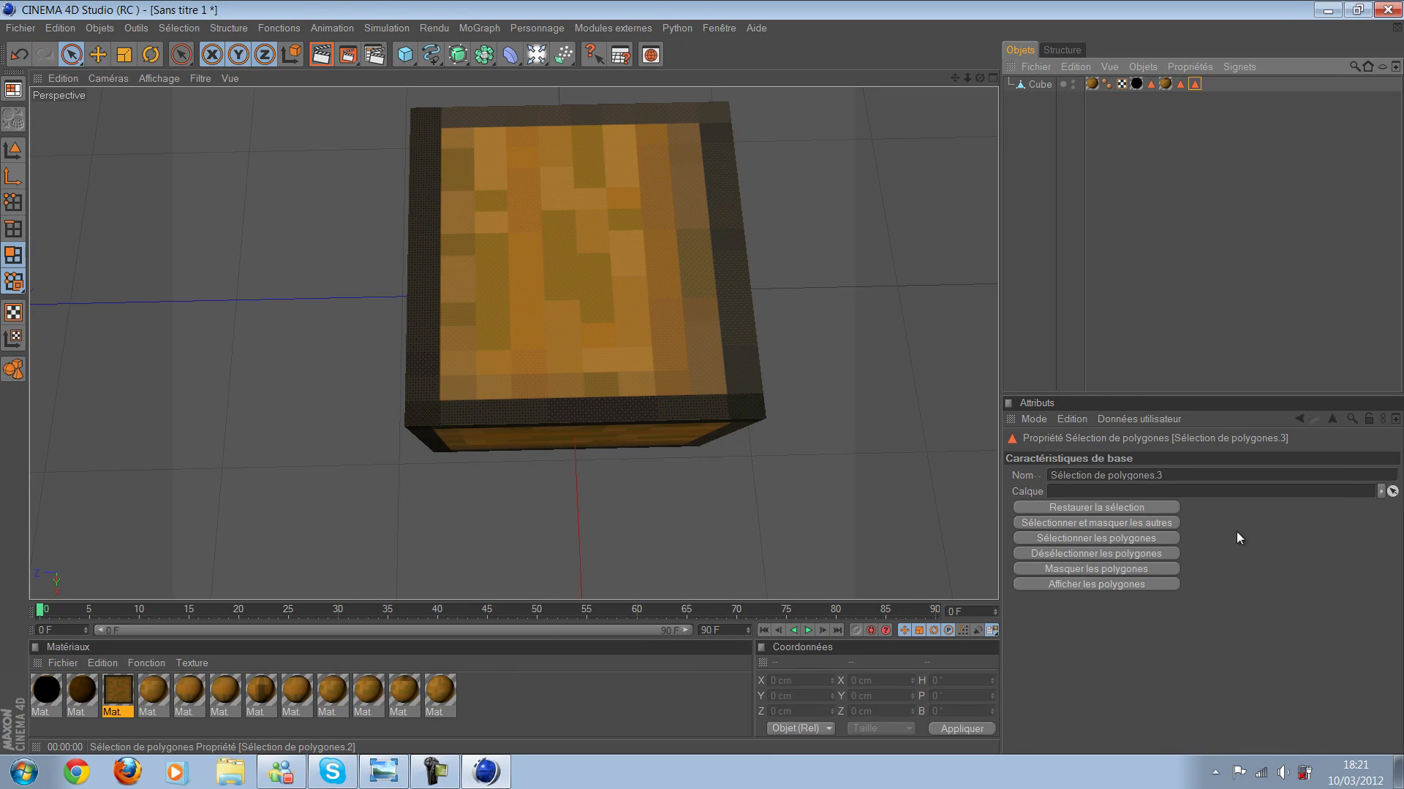
left_click(1091, 525)
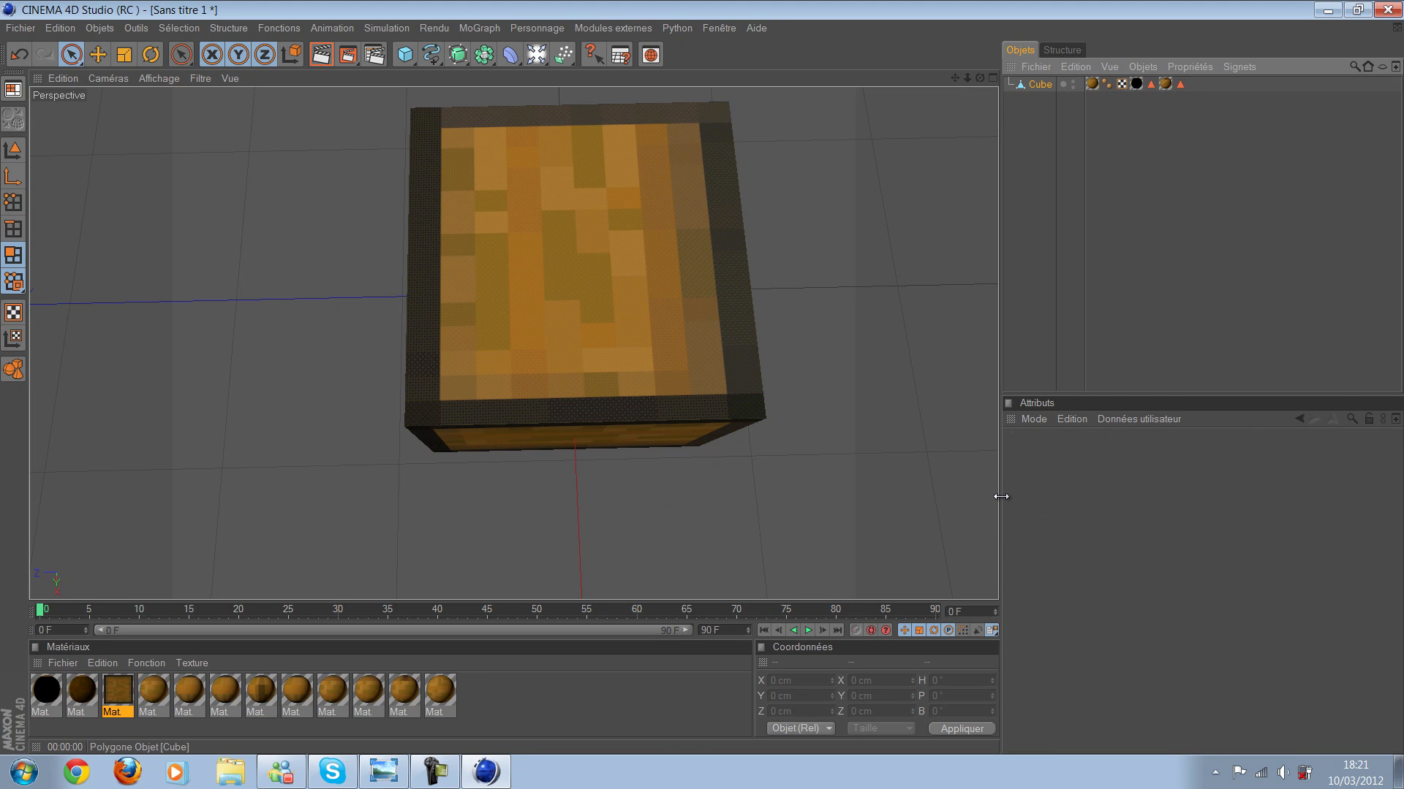
Step: Apply the wood material to the selected polygons and orbit to inspect it
left_click_drag(804, 365, 456, 124, "alt")
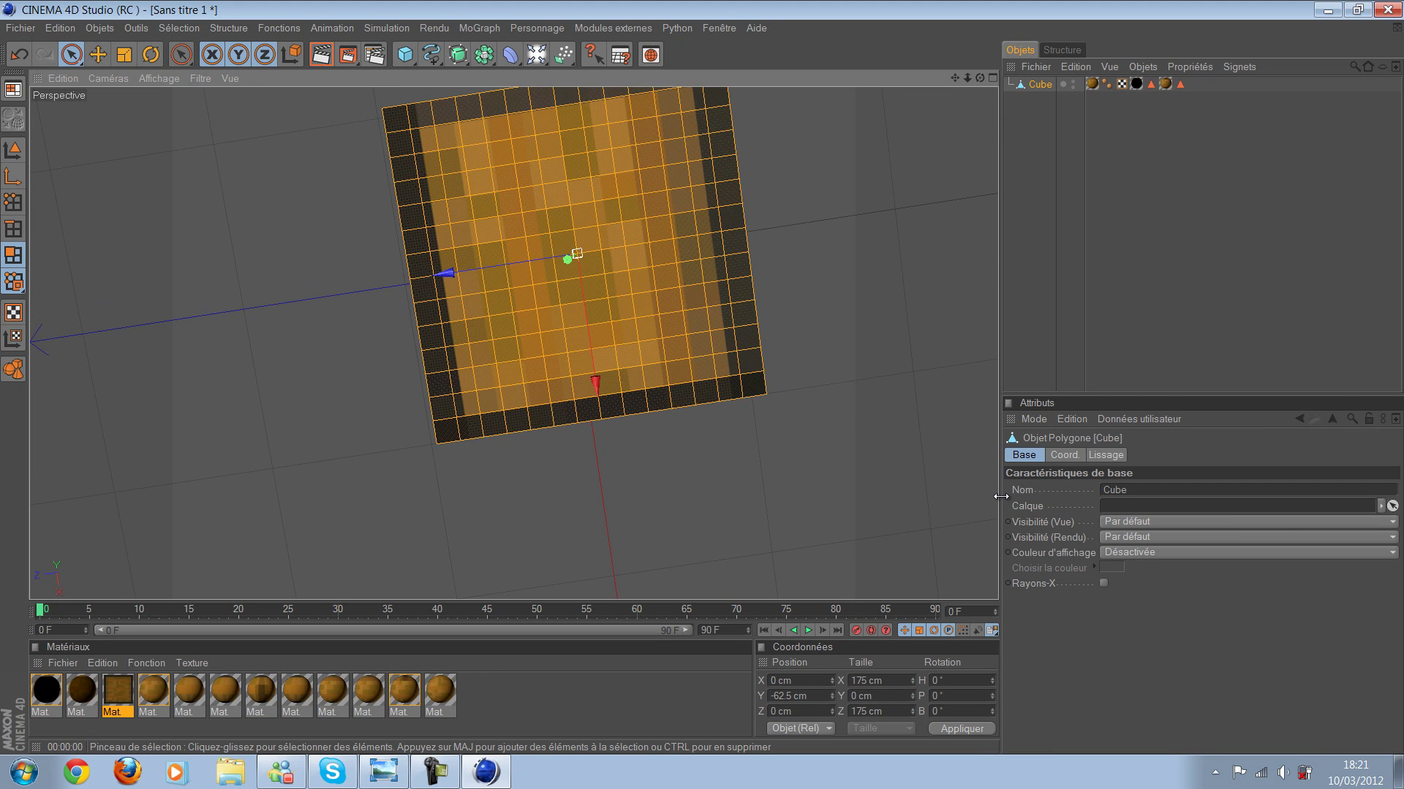
left_click_drag(674, 275, 722, 269)
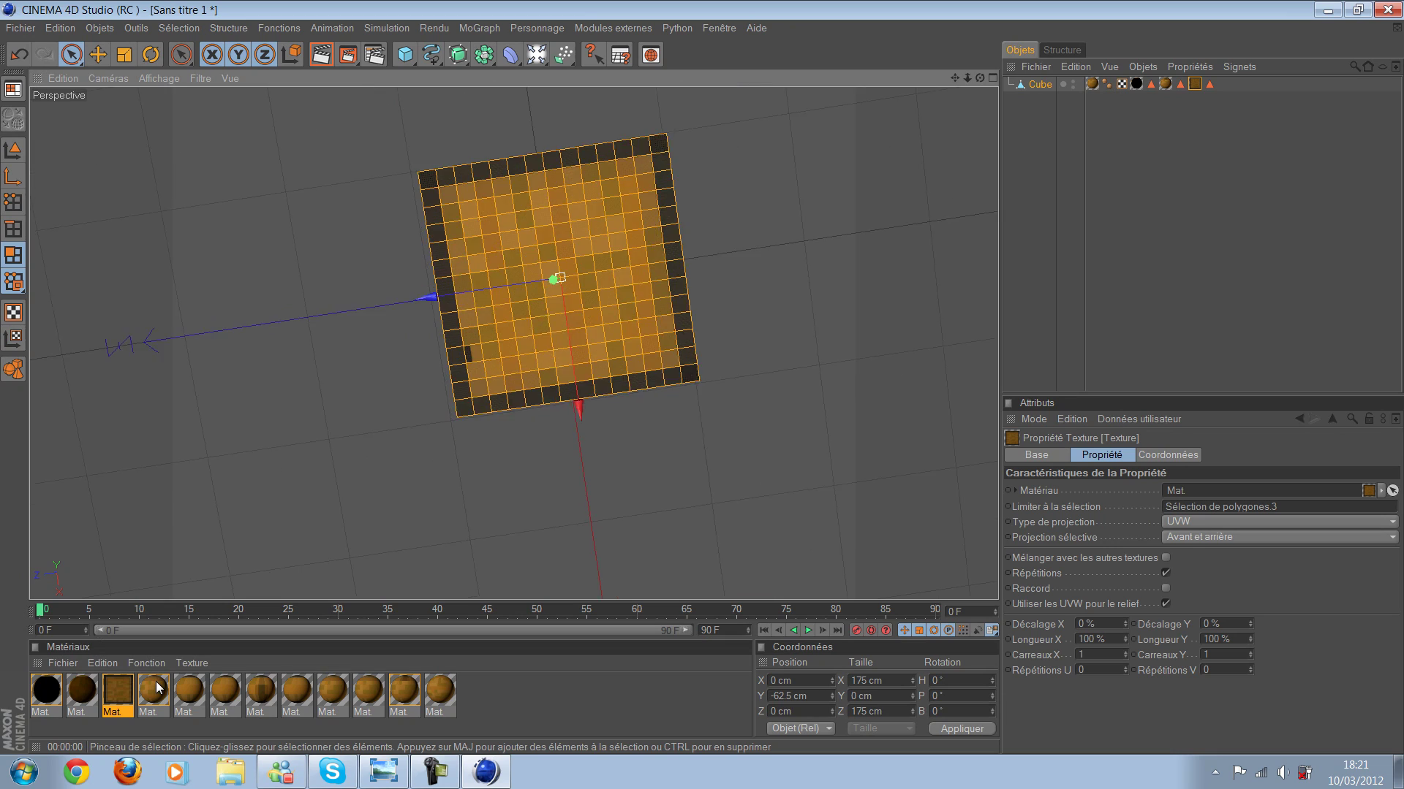
left_click_drag(512, 220, 511, 380, "alt")
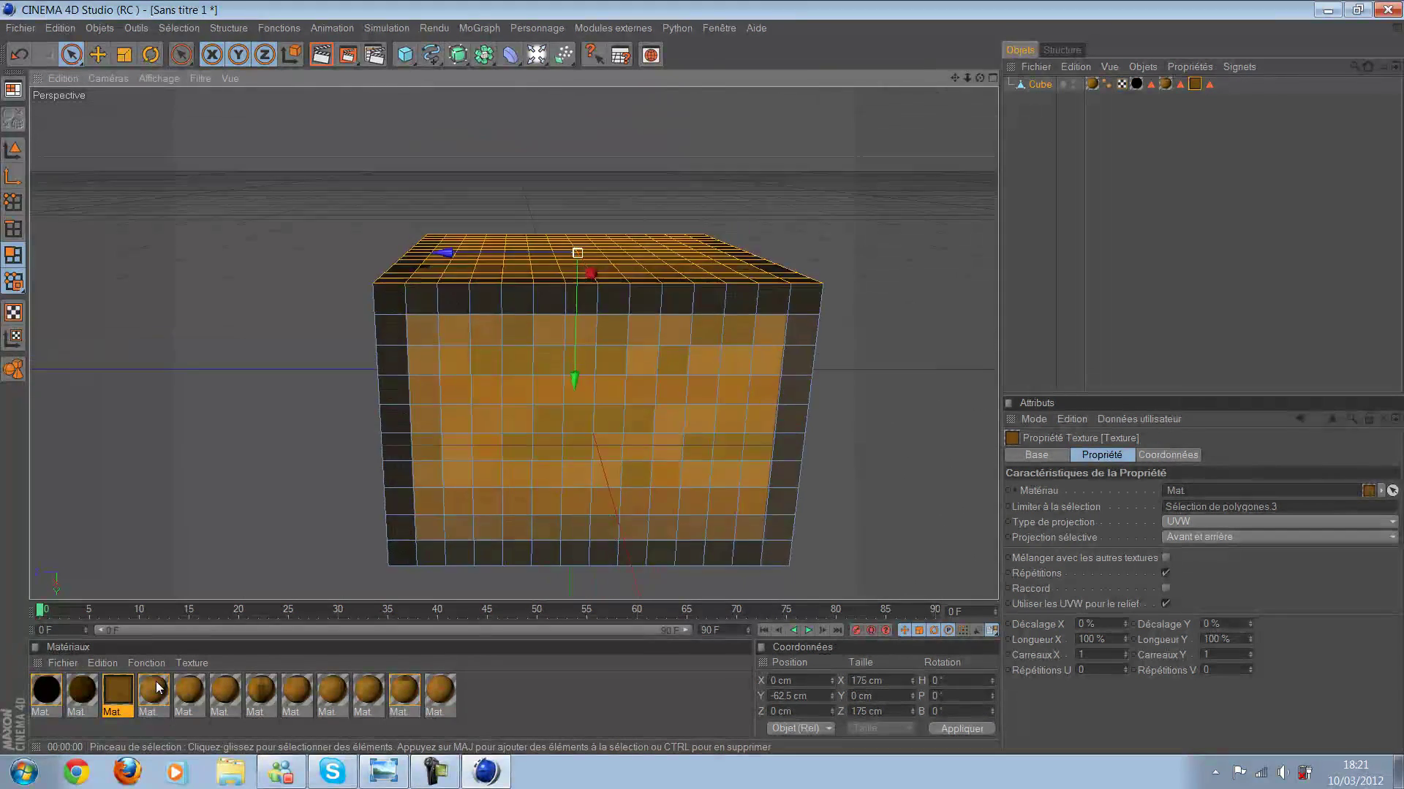
mouse_move(157, 687)
left_mouse_down("alt")
mouse_move(234, 695)
mouse_move(209, 700)
mouse_move(437, 361)
mouse_move(466, 525)
mouse_move(703, 383)
left_mouse_up("alt")
Step: Select the cube's first texture tag in the Object Manager and delete it
scroll(464, 524, "down", 3)
scroll(461, 525, "down", 2)
scroll(720, 373, "up", 2)
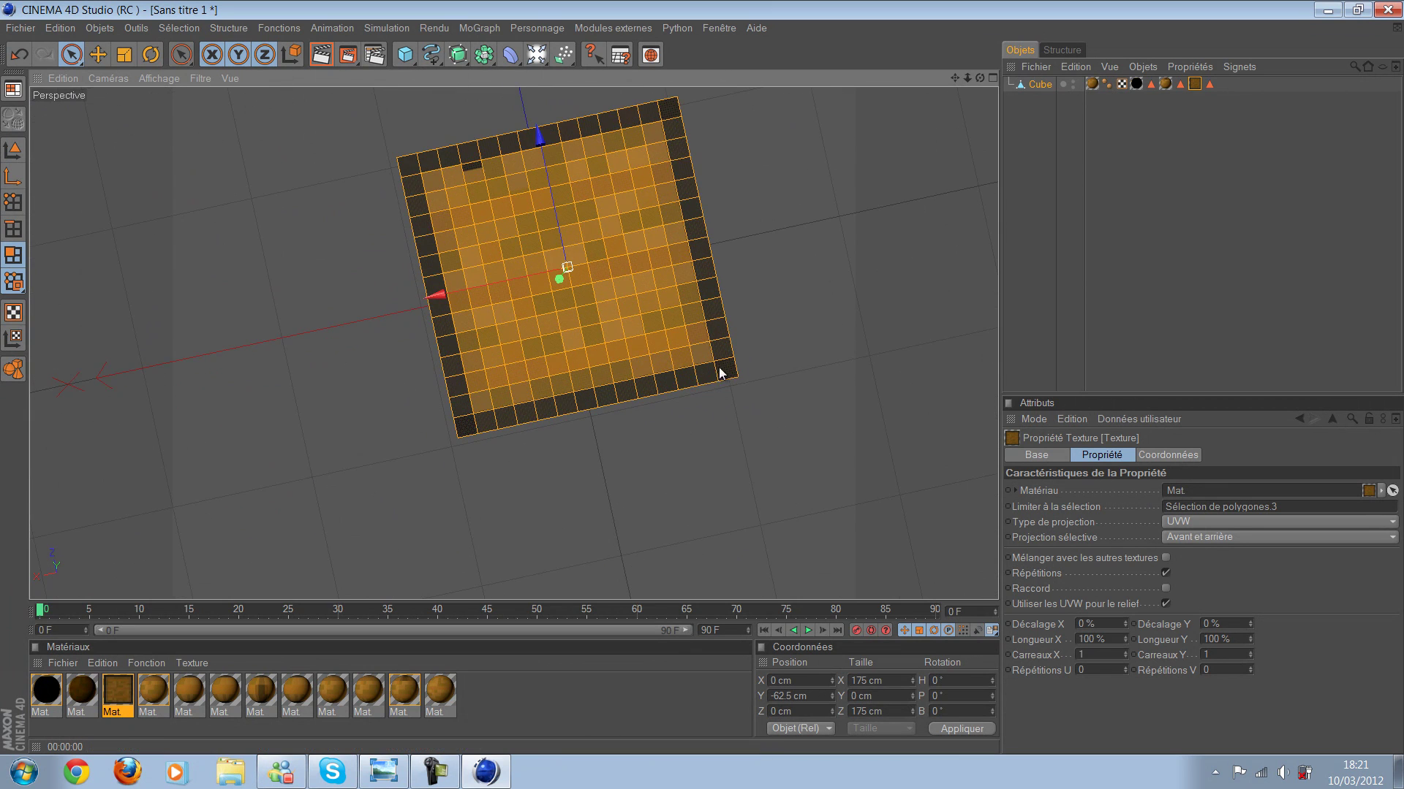
left_click(699, 375)
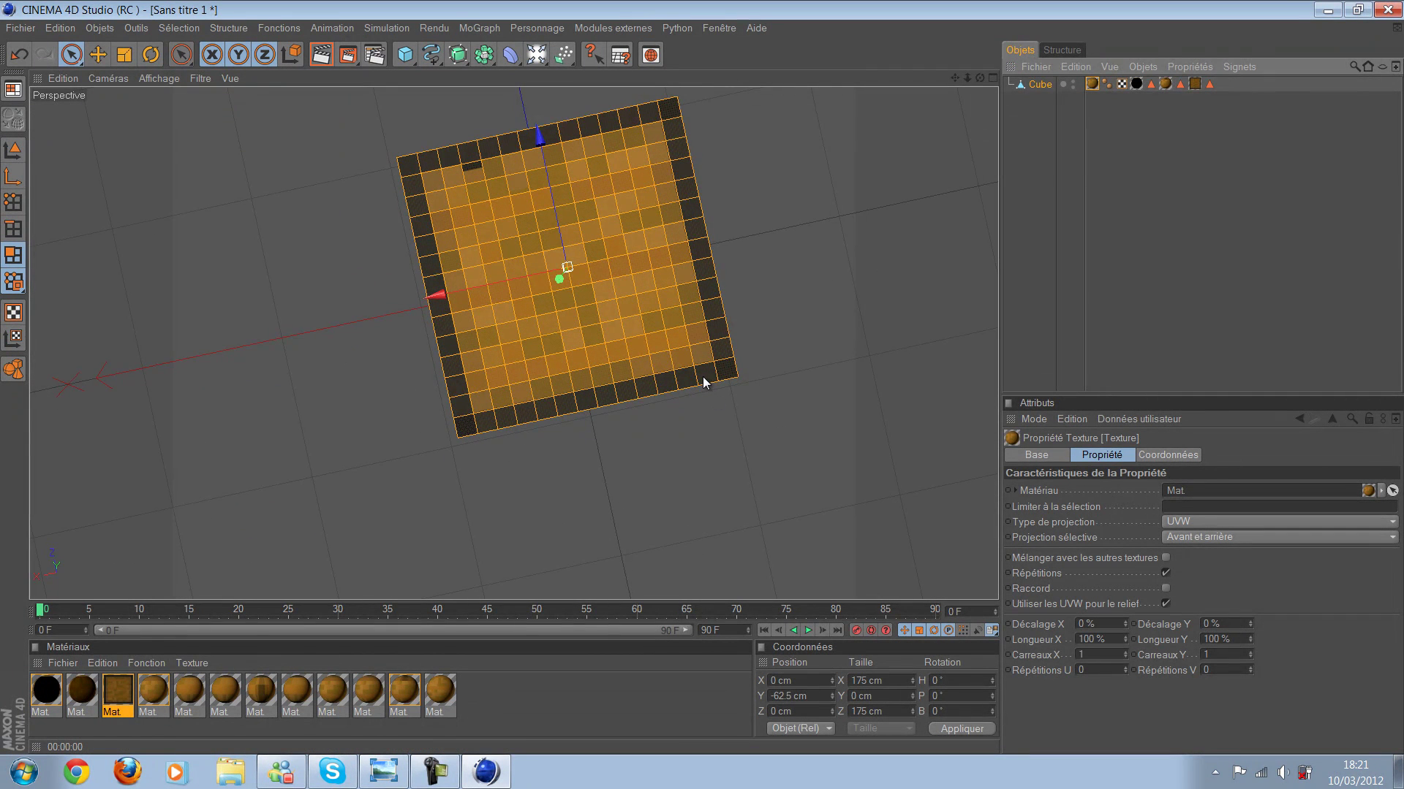
left_click_drag(700, 376, 701, 380, "alt")
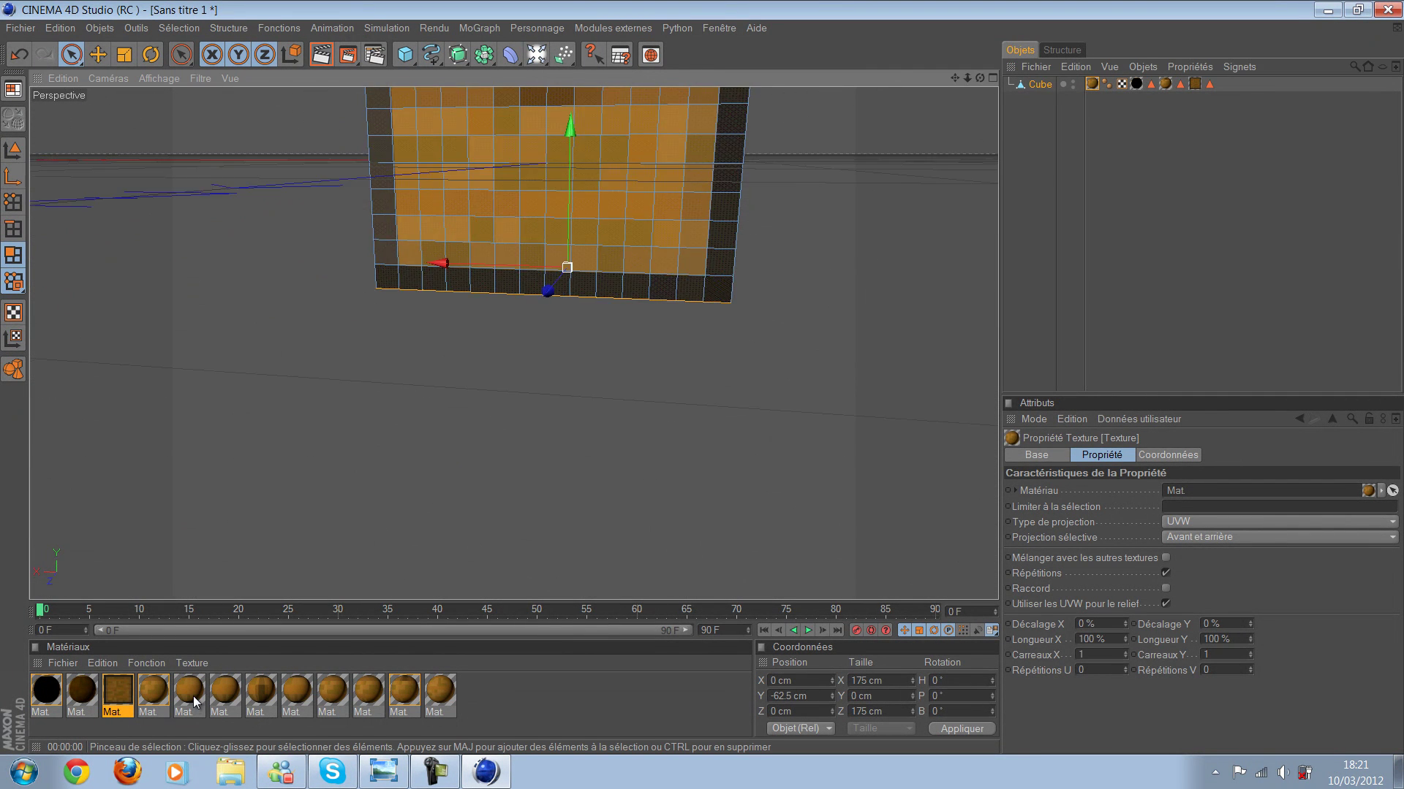
left_click_drag(314, 481, 315, 482, "alt")
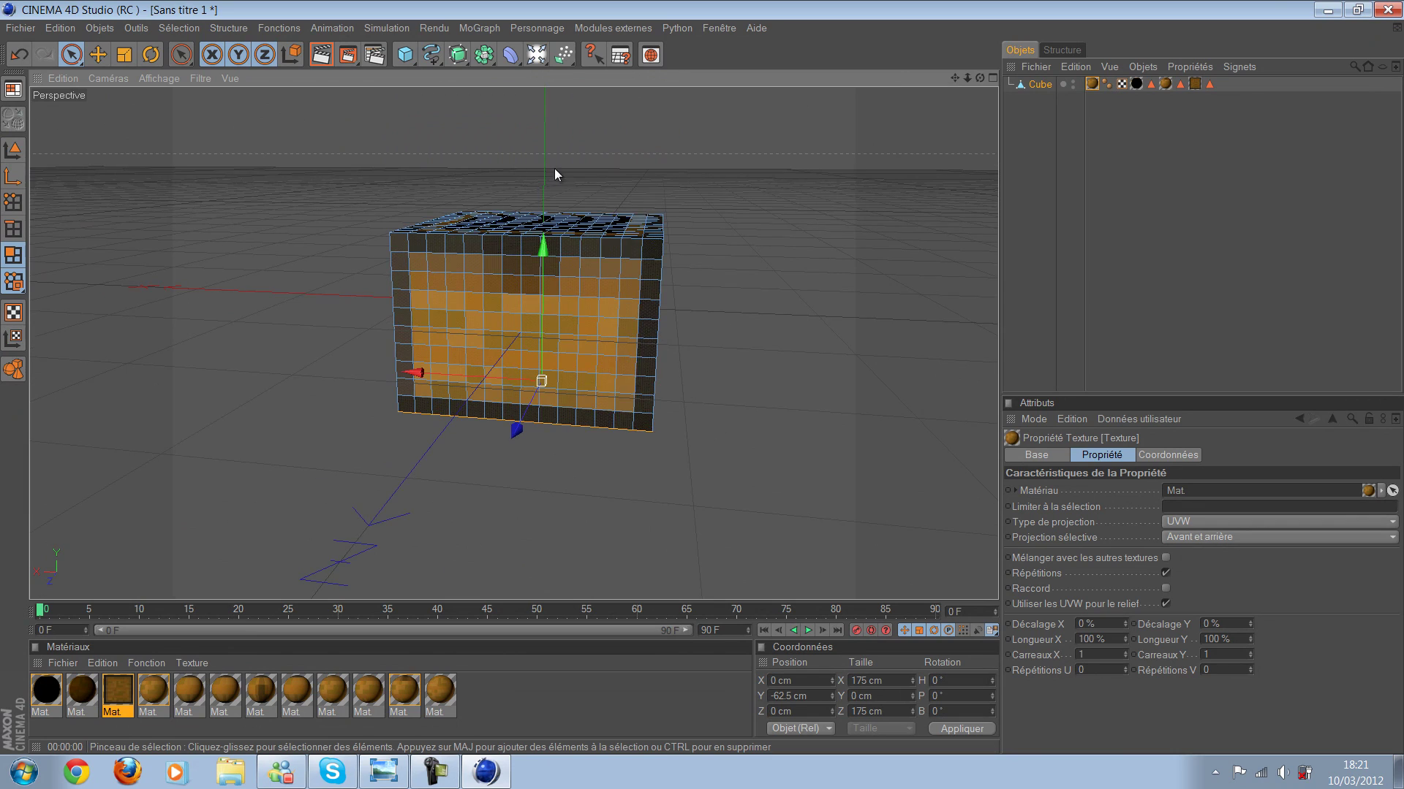
mouse_move(665, 96)
left_mouse_down("alt")
mouse_move(691, 402)
mouse_move(1108, 205)
left_mouse_up("alt")
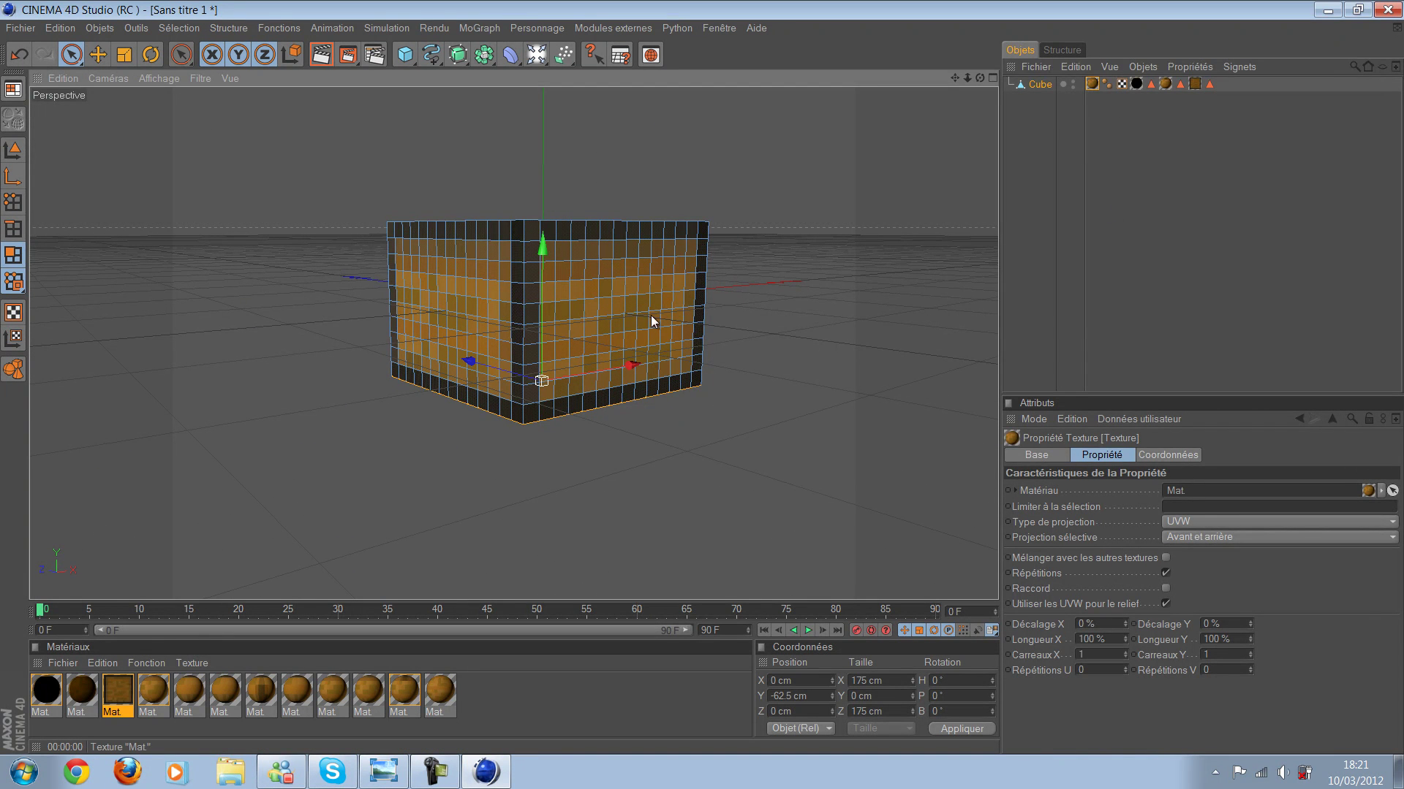
key("Delete")
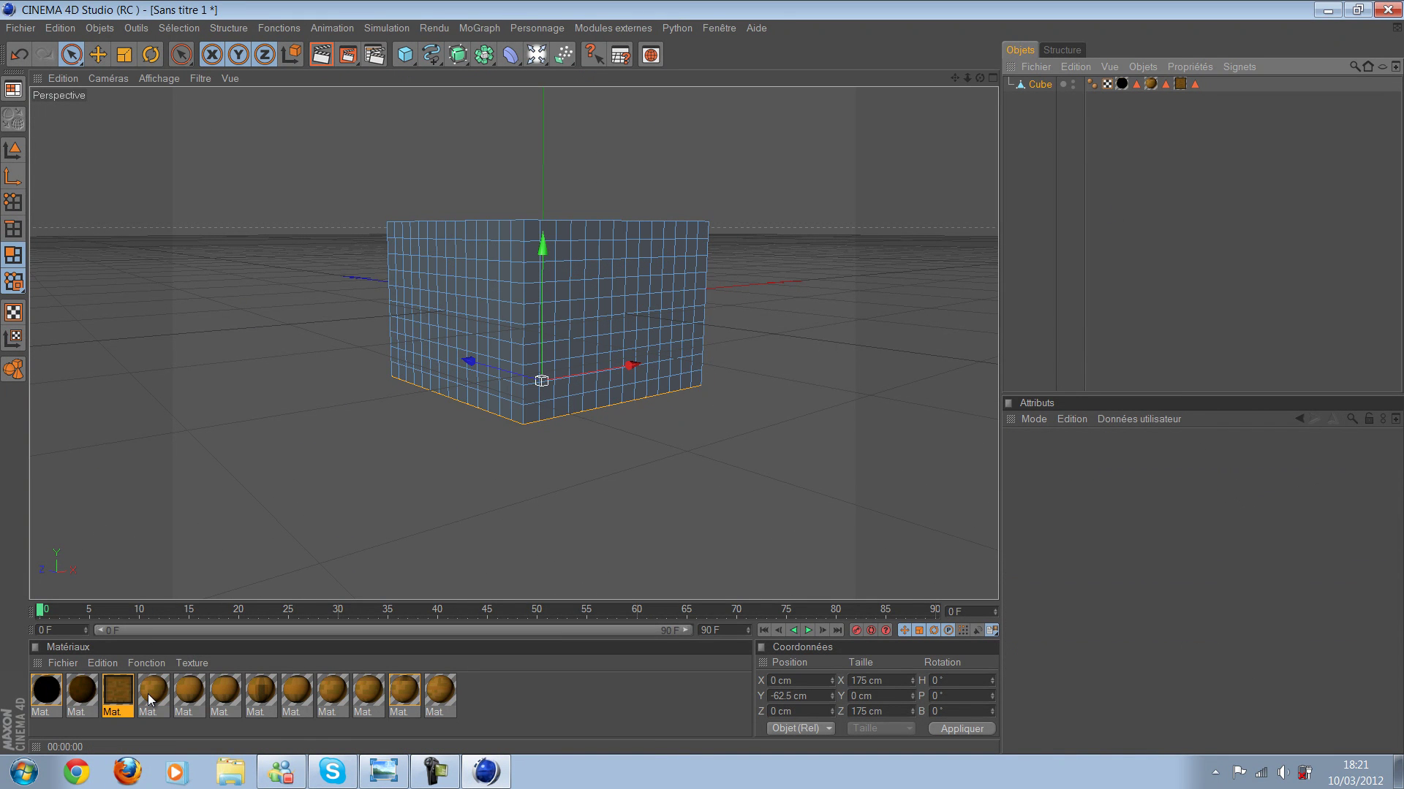
Step: Orbit to the cube's underside, zoom in, and delete the polygon selection tag
mouse_move(489, 424)
left_mouse_down("alt")
mouse_move(314, 381)
mouse_move(702, 379)
left_mouse_up("alt")
scroll(704, 377, "up", 2)
scroll(690, 373, "up", 2)
scroll(700, 380, "up", 3)
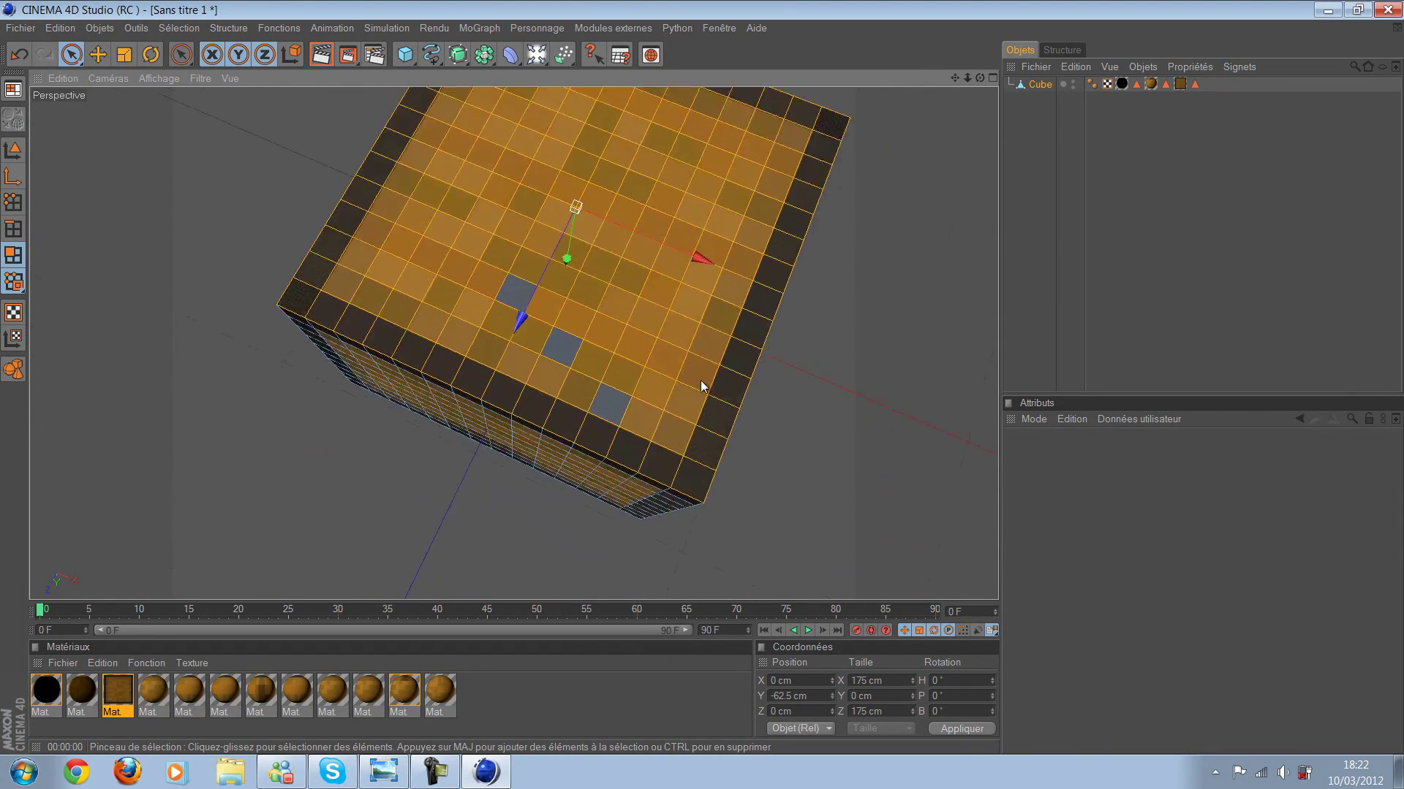
scroll(700, 380, "up", 2)
scroll(696, 374, "up", 2)
scroll(707, 380, "up", 1)
scroll(712, 373, "up", 2)
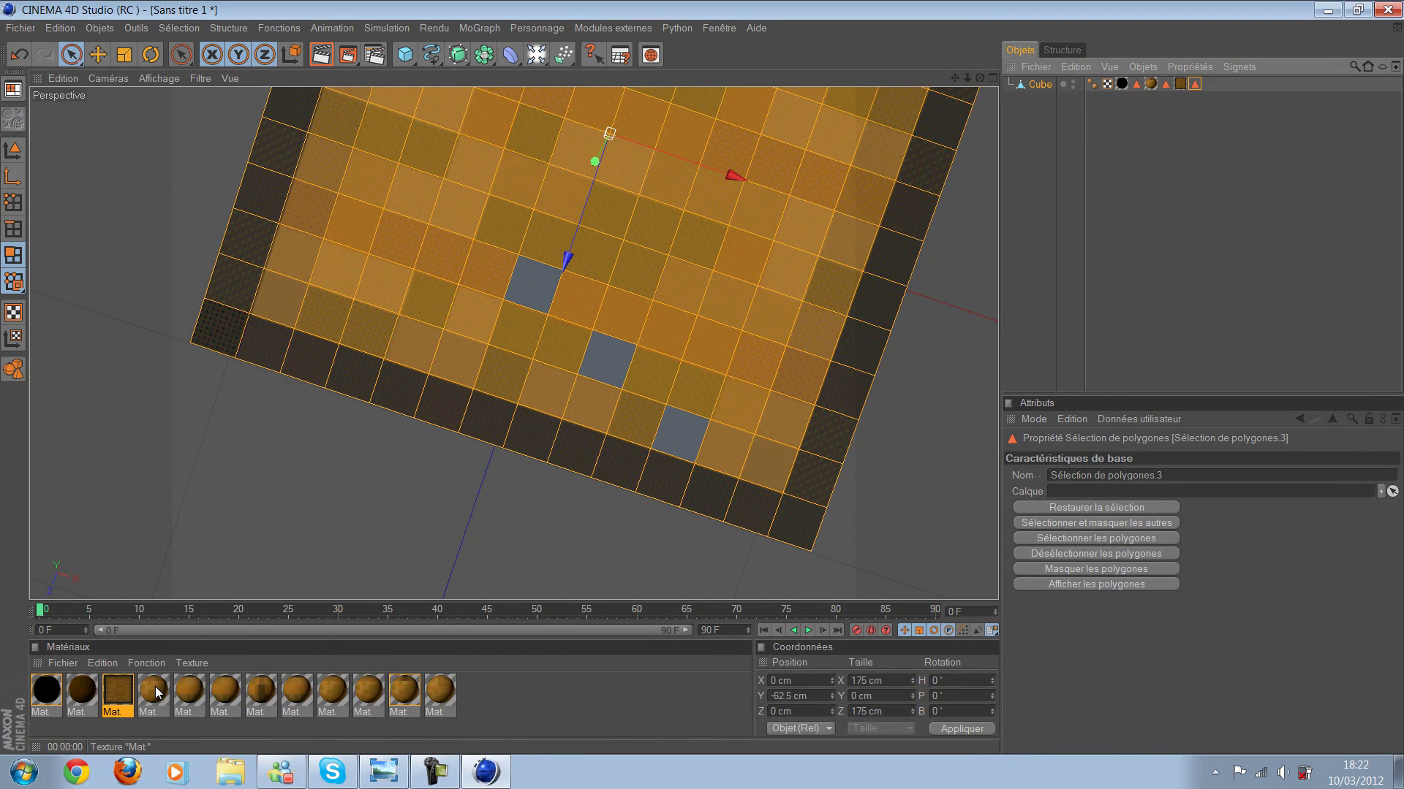
key("Delete")
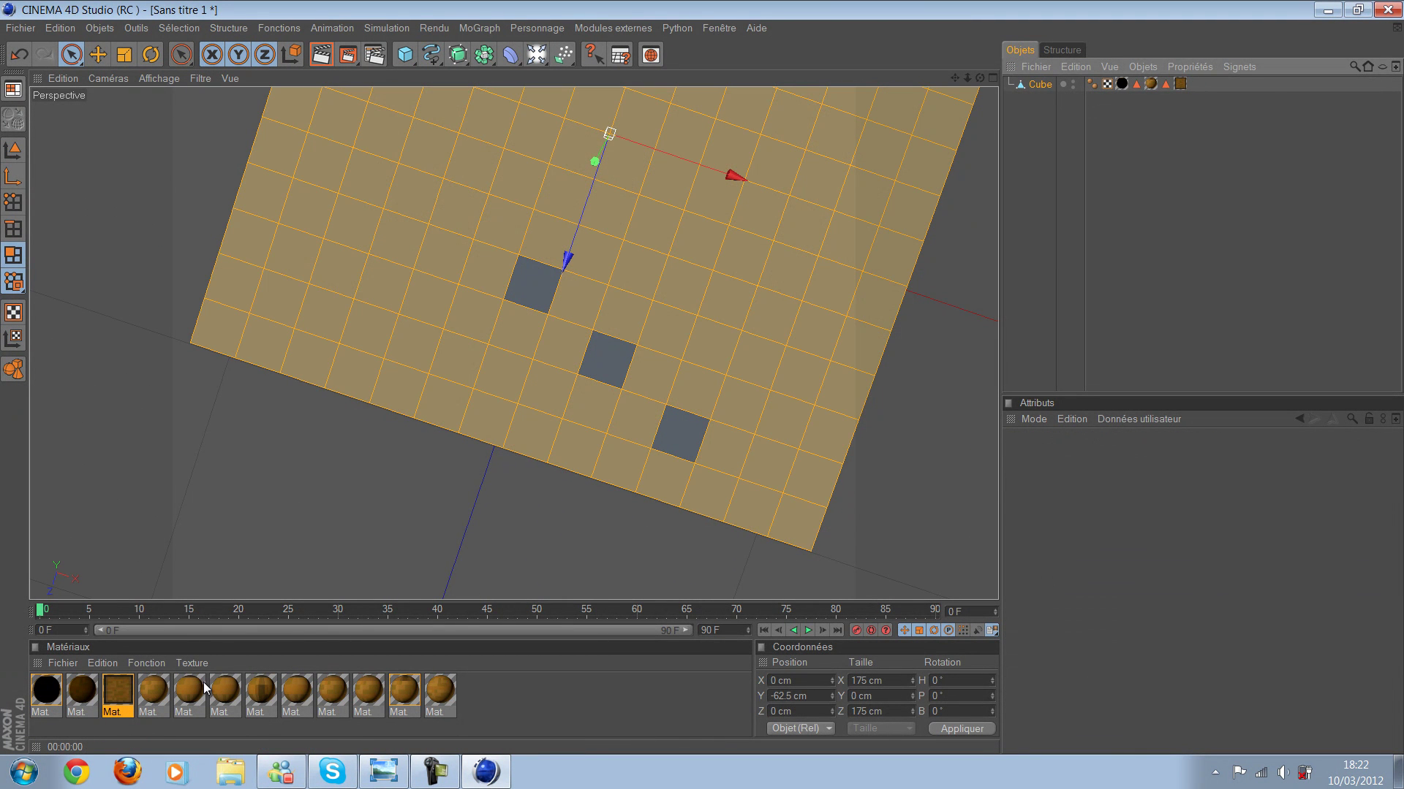
Step: Undo back through the recent tag and texture changes to restore the cube's wood textures
key("ctrl+z")
key("ctrl+z")
key("ctrl+z")
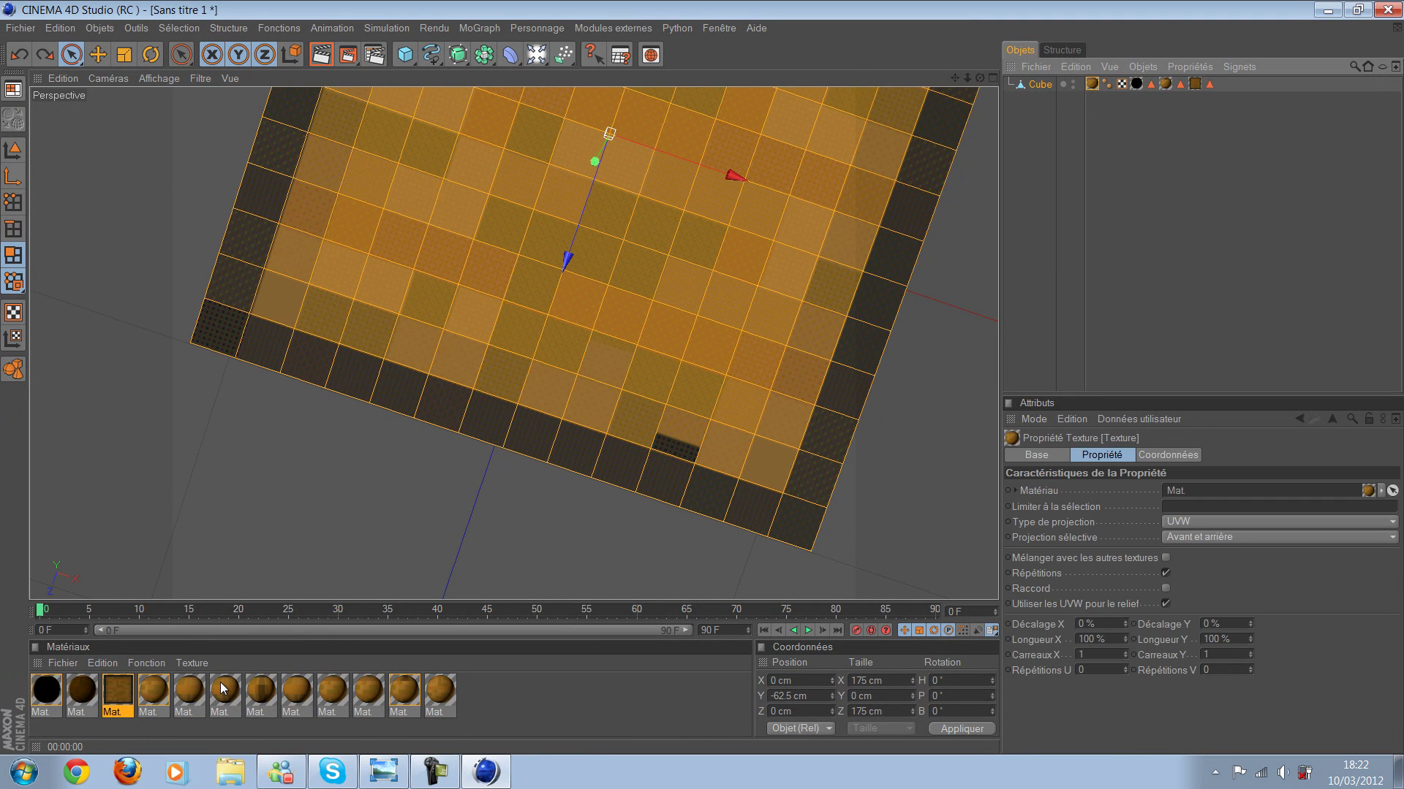
key("ctrl+y")
key("ctrl+y")
key("ctrl+y")
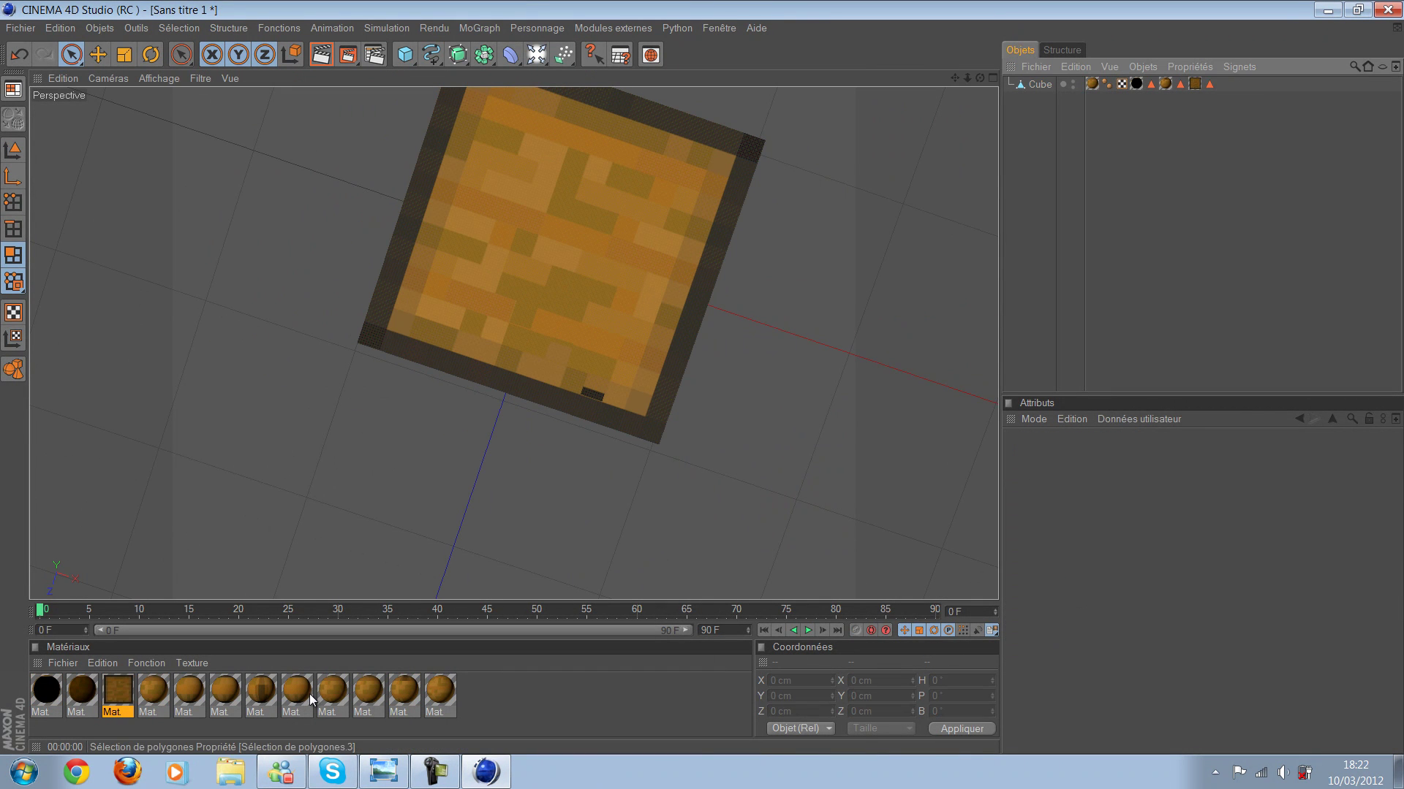
key("ctrl+z")
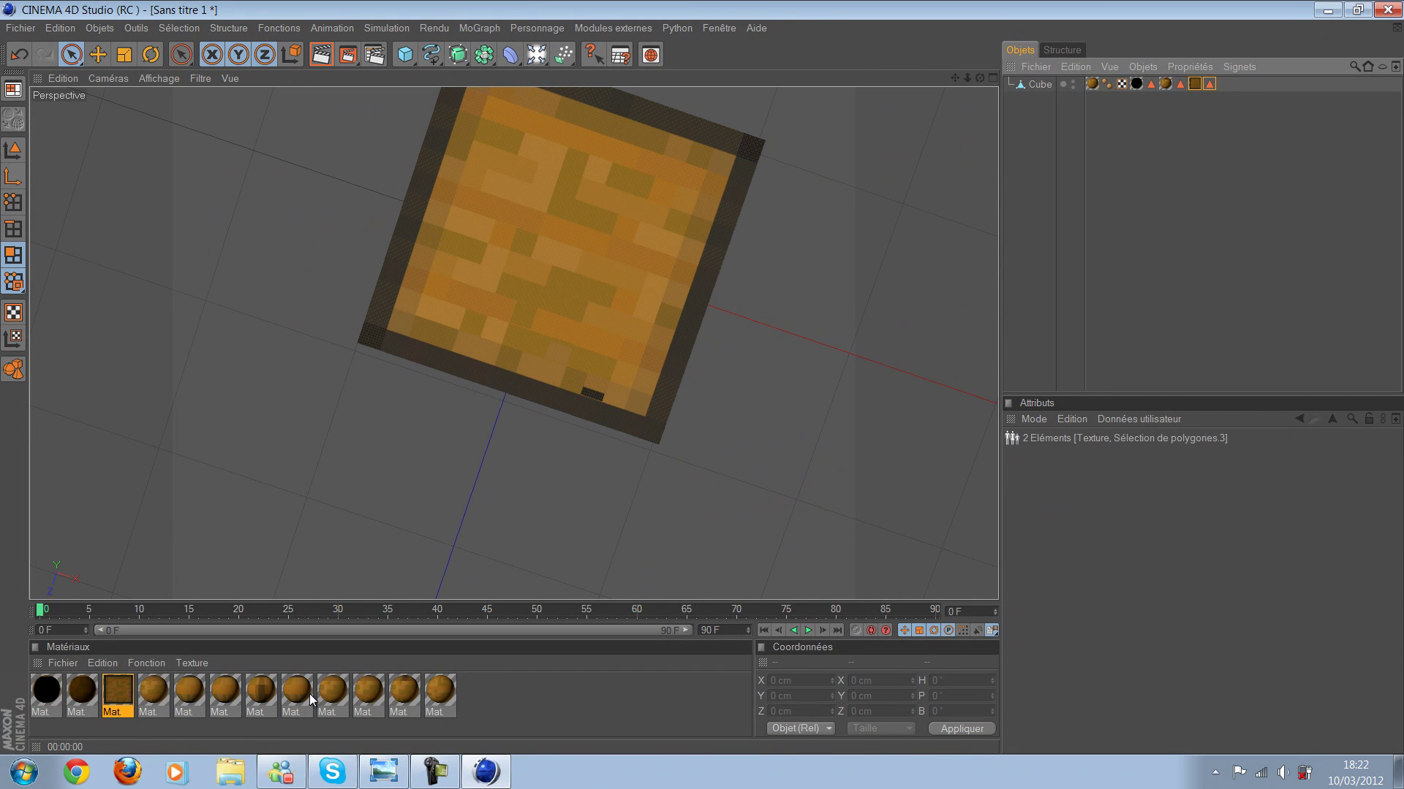
key("ctrl+z")
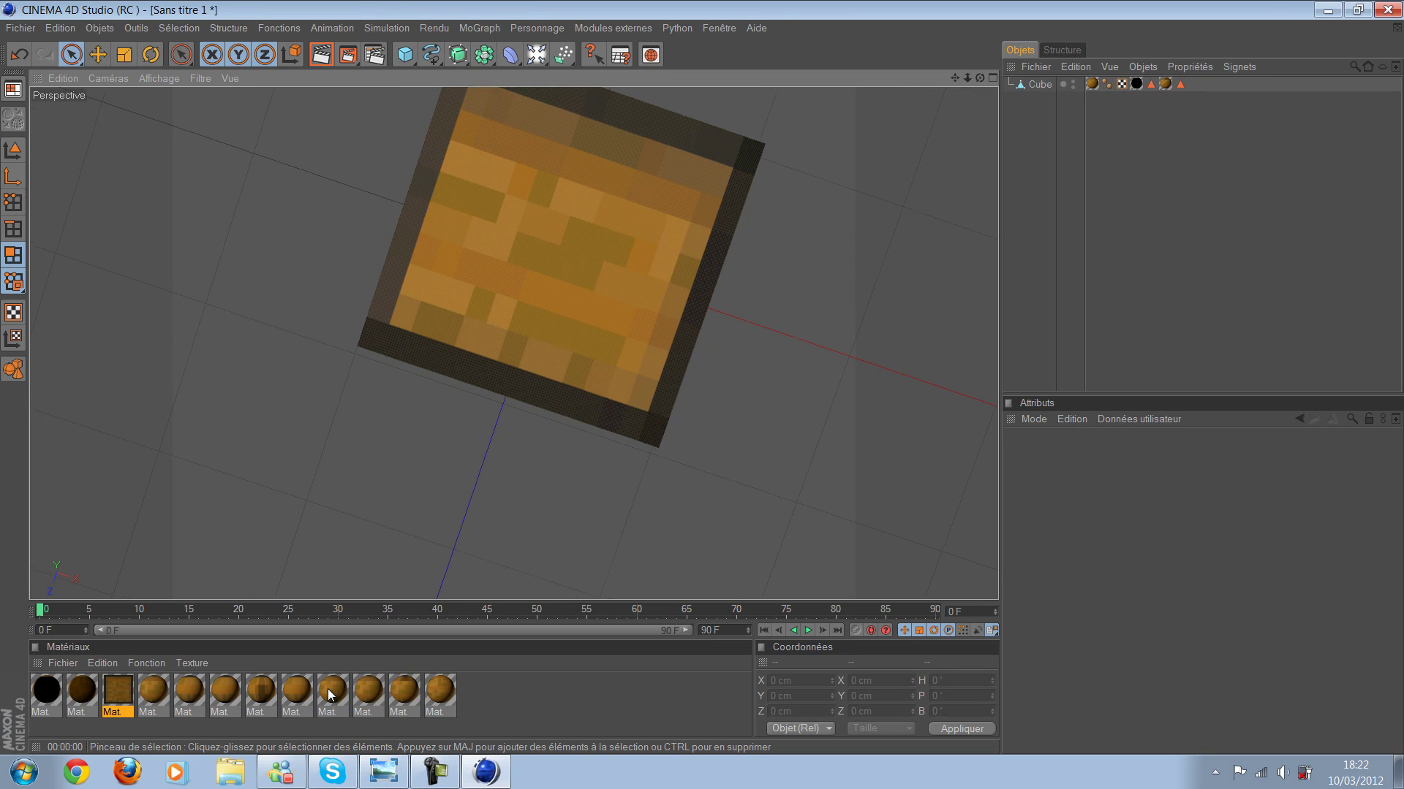
key("ctrl+z")
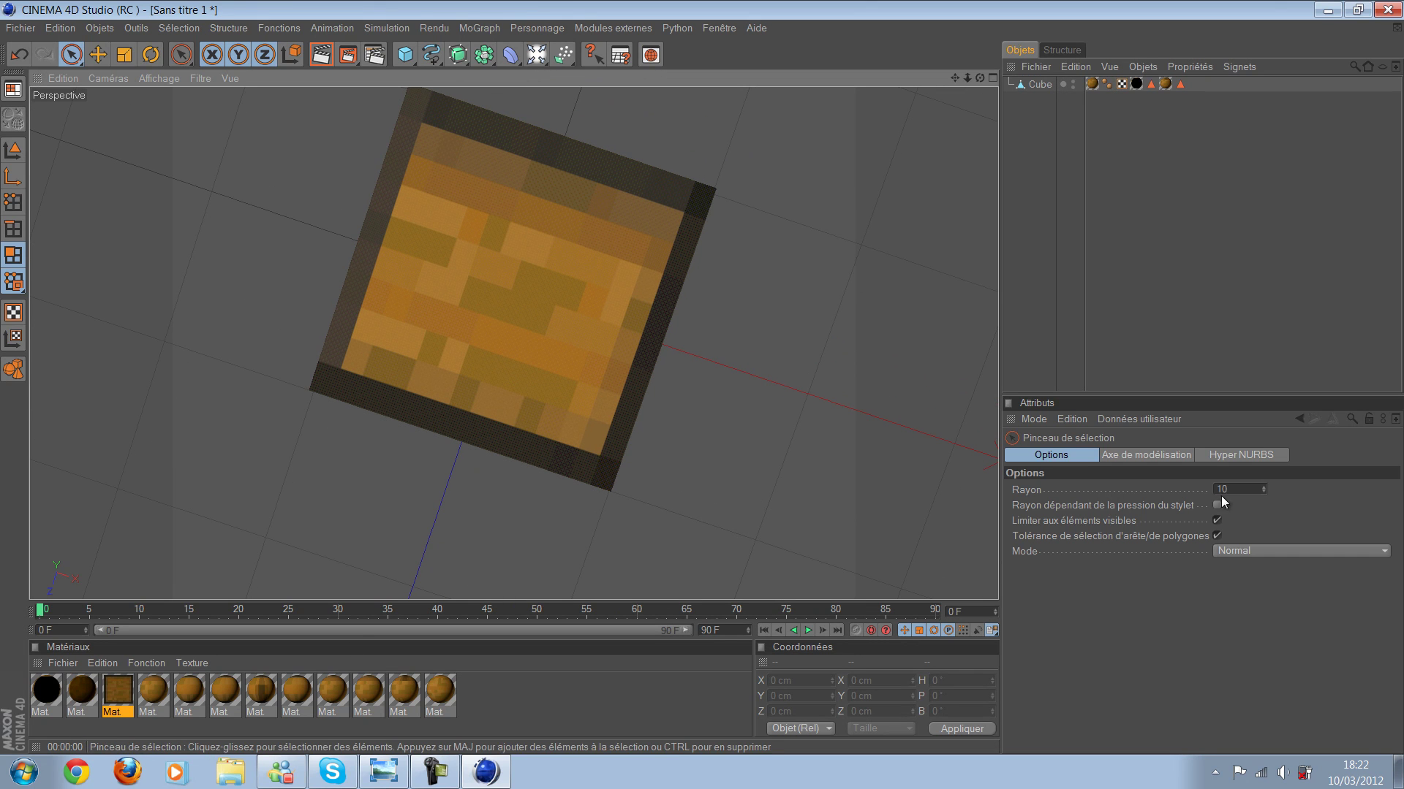
key("ctrl+z")
Step: Reselect the top-face polygons, then select every polygon including the corner one
left_click_drag(672, 234, 338, 178)
mouse_move(778, 241)
left_mouse_down()
mouse_move(803, 446)
mouse_move(395, 456)
left_mouse_up()
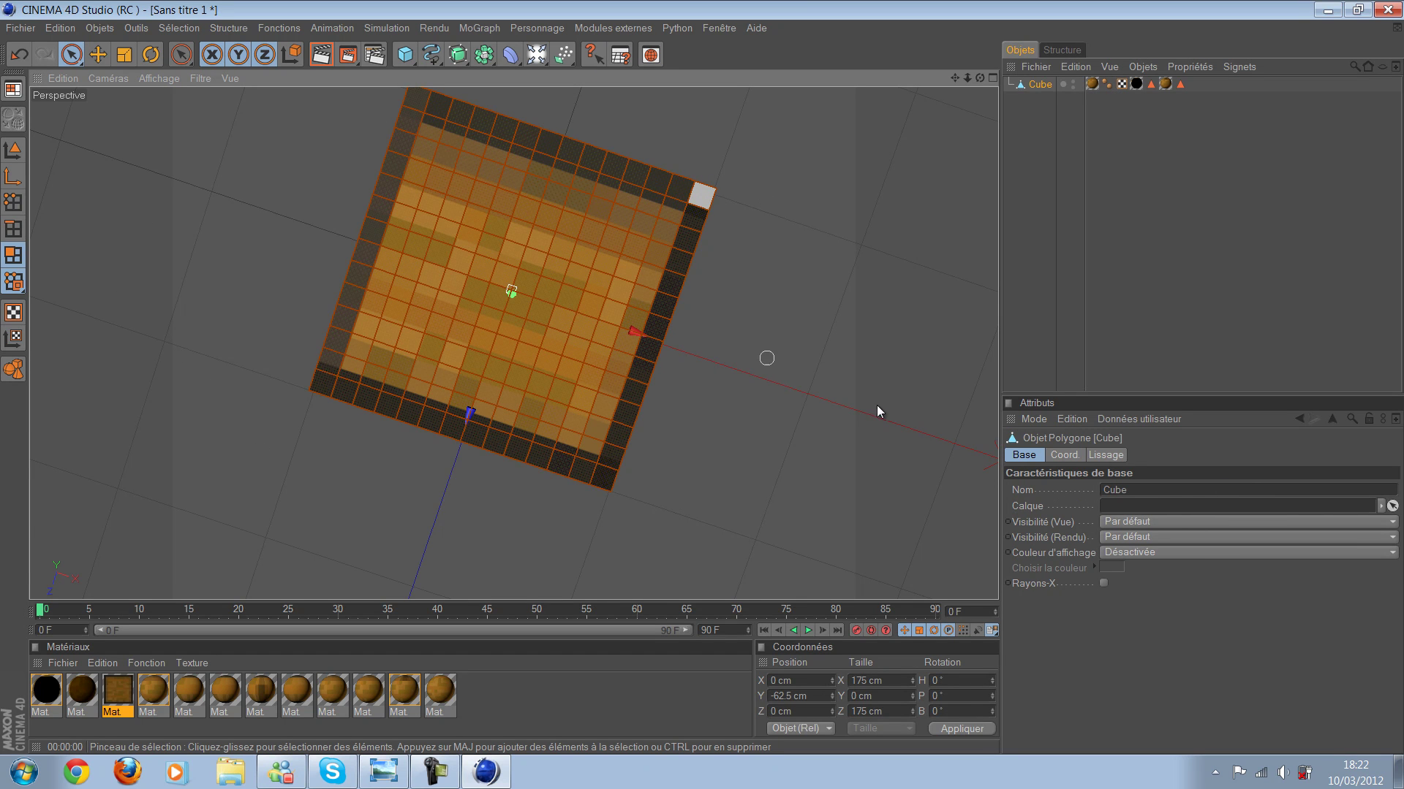
key("ctrl+a")
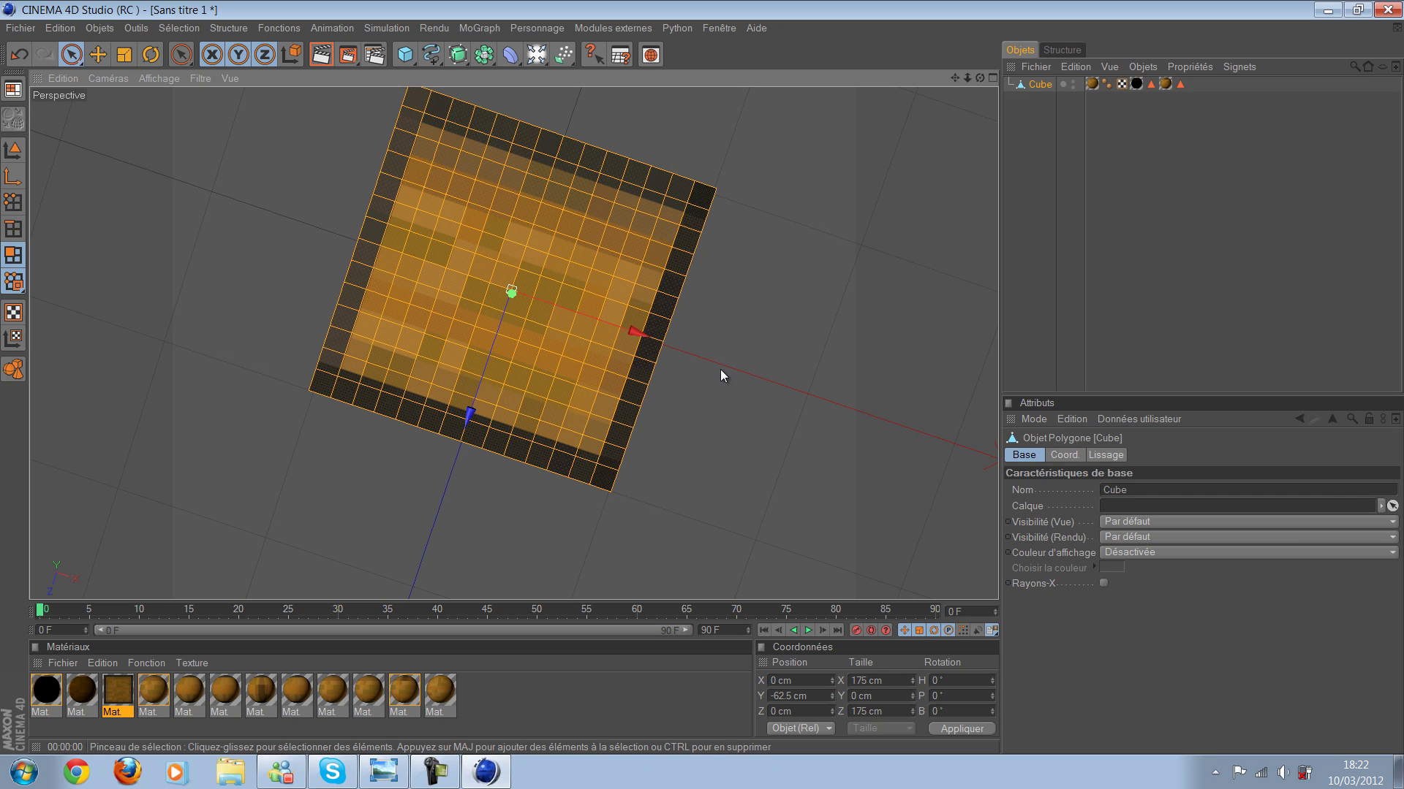
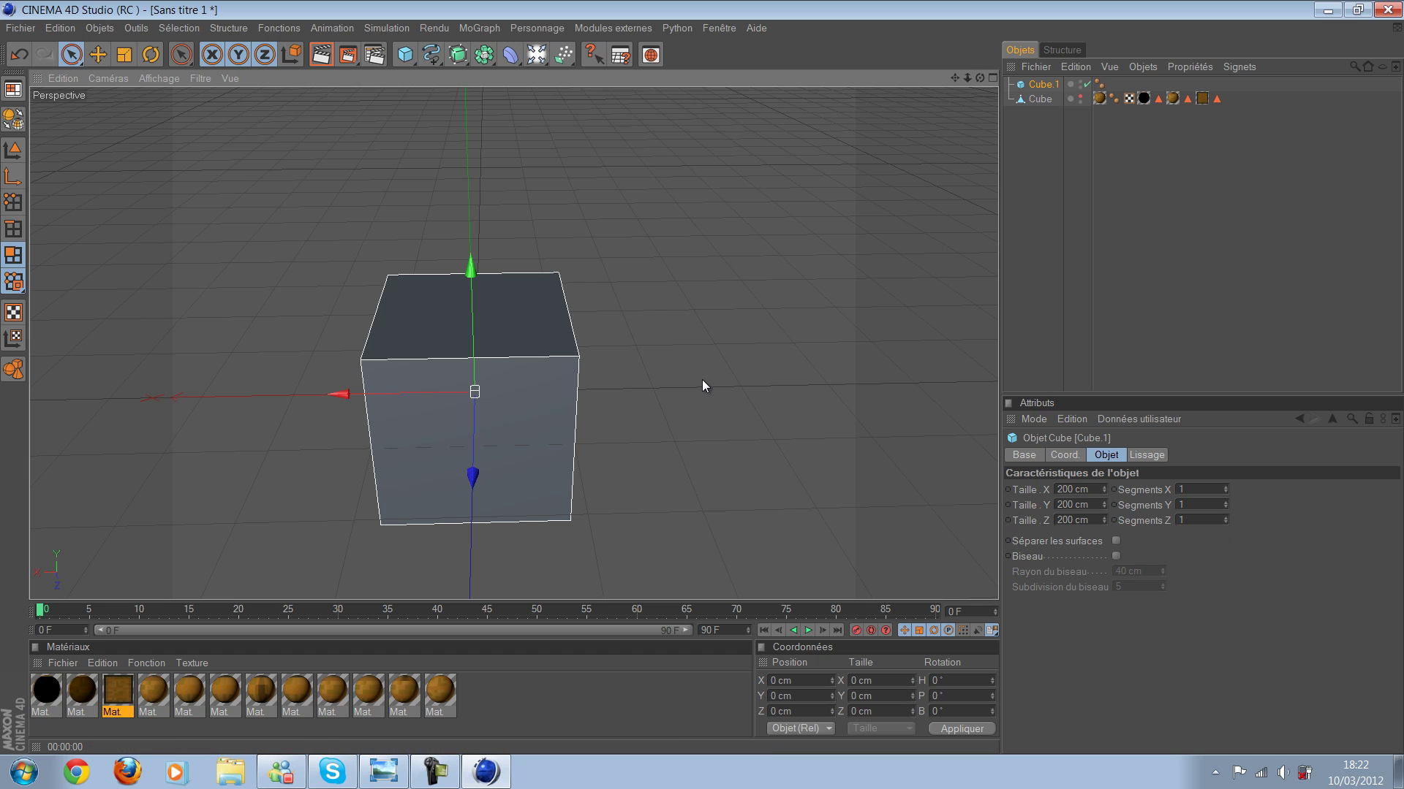
Step: Resize Cube.1 to Size X 175 cm, Size Y 62.5 cm and Size Z 175 cm
key("Tab")
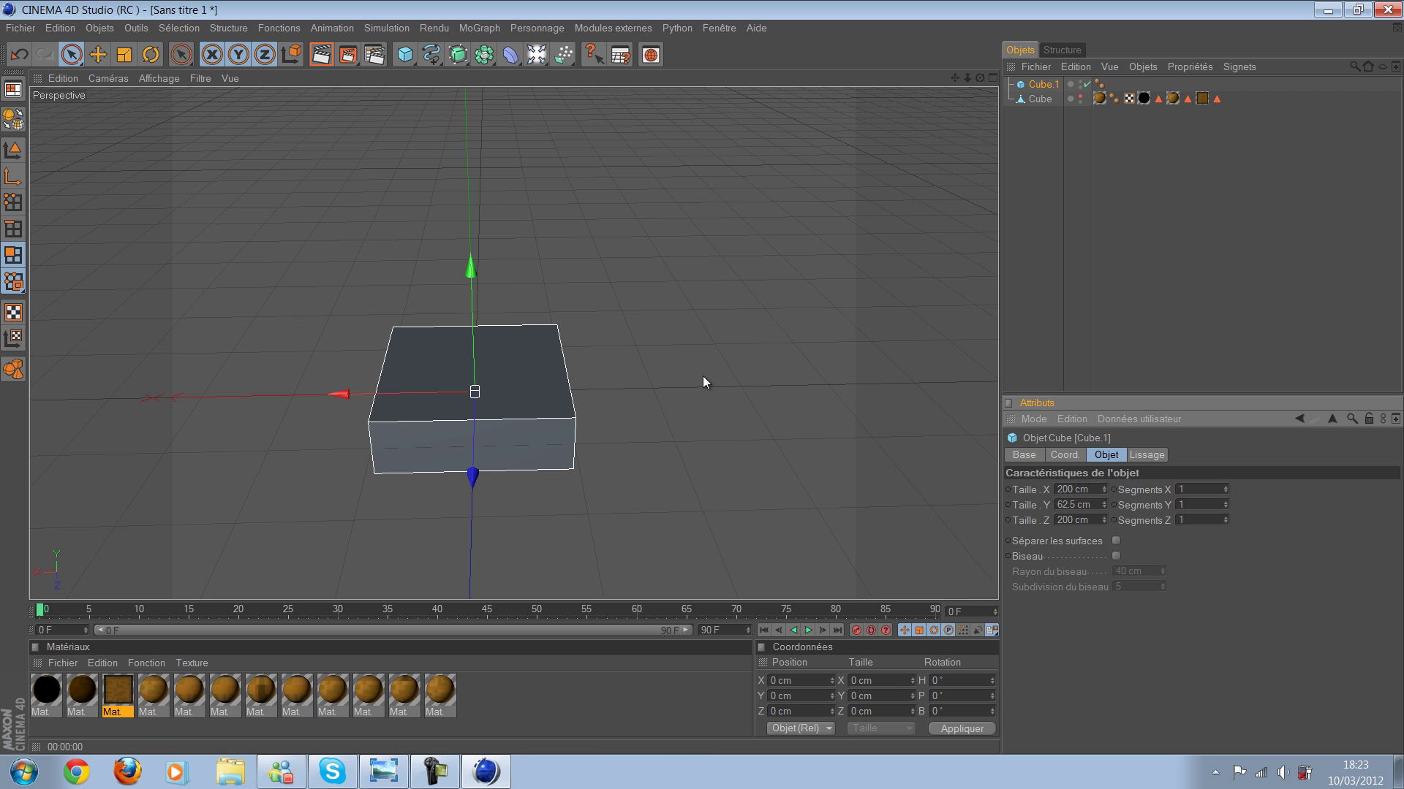
type("1")
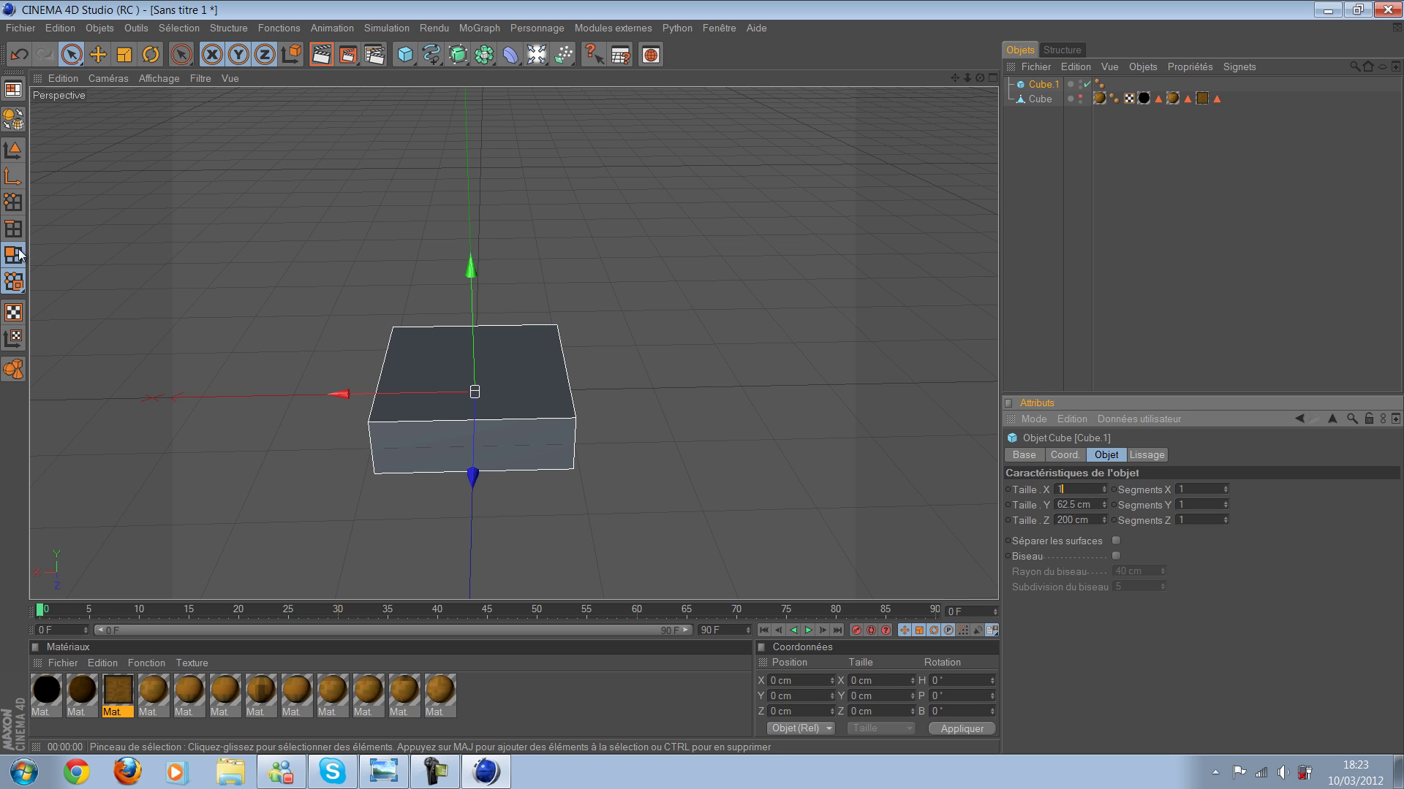
type("75")
key("Tab")
key("Tab")
key("BackSpace")
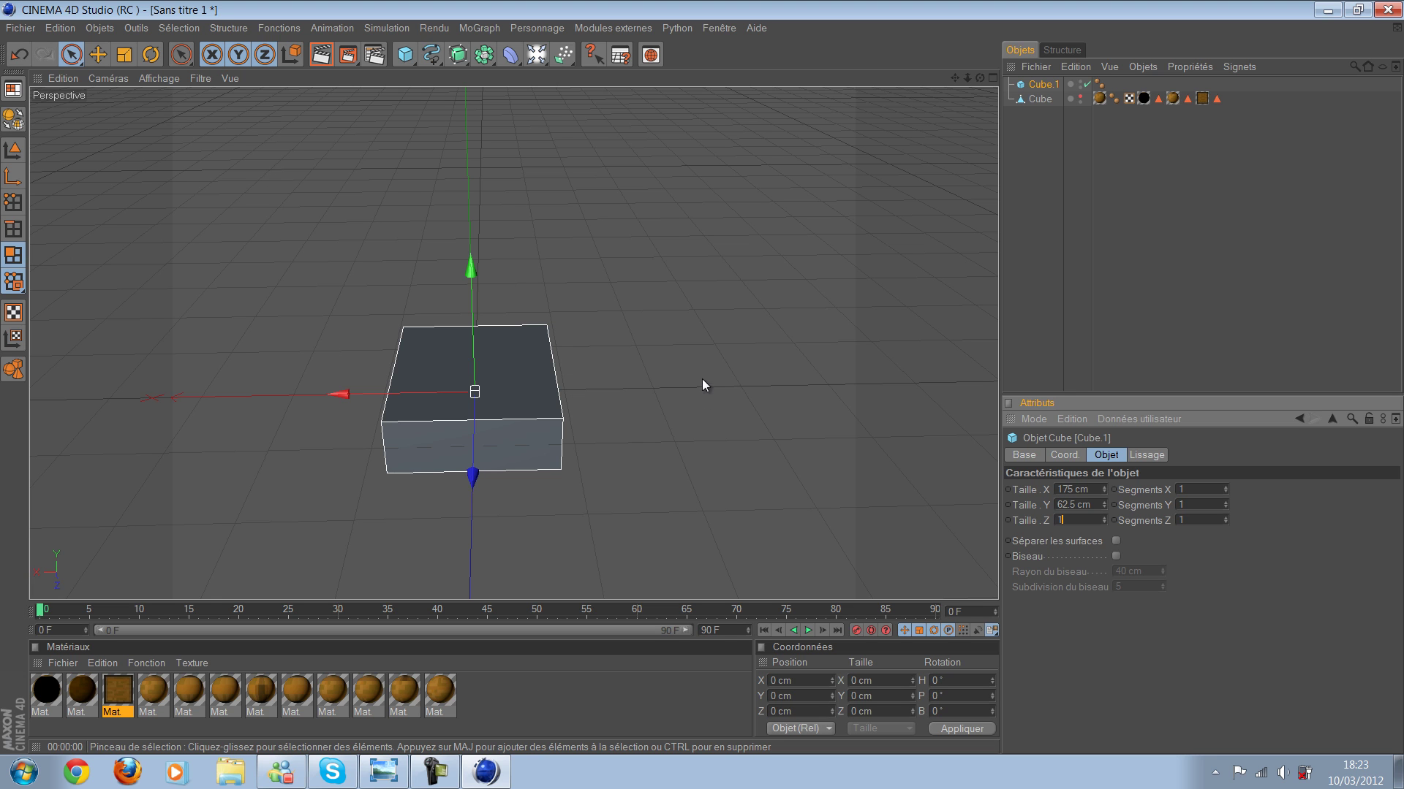
type("75")
key("Return")
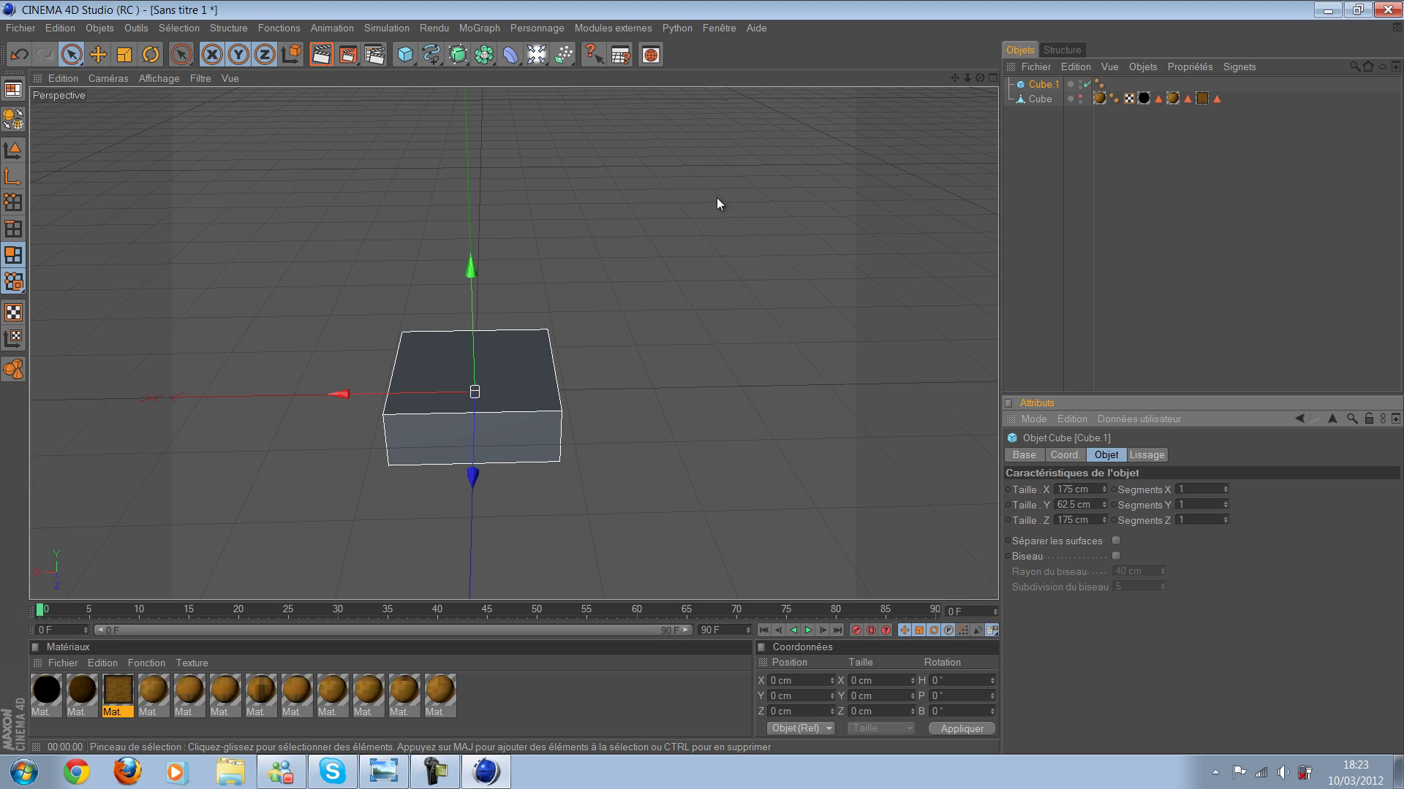
left_click(702, 377)
scroll(704, 378, "up", 1)
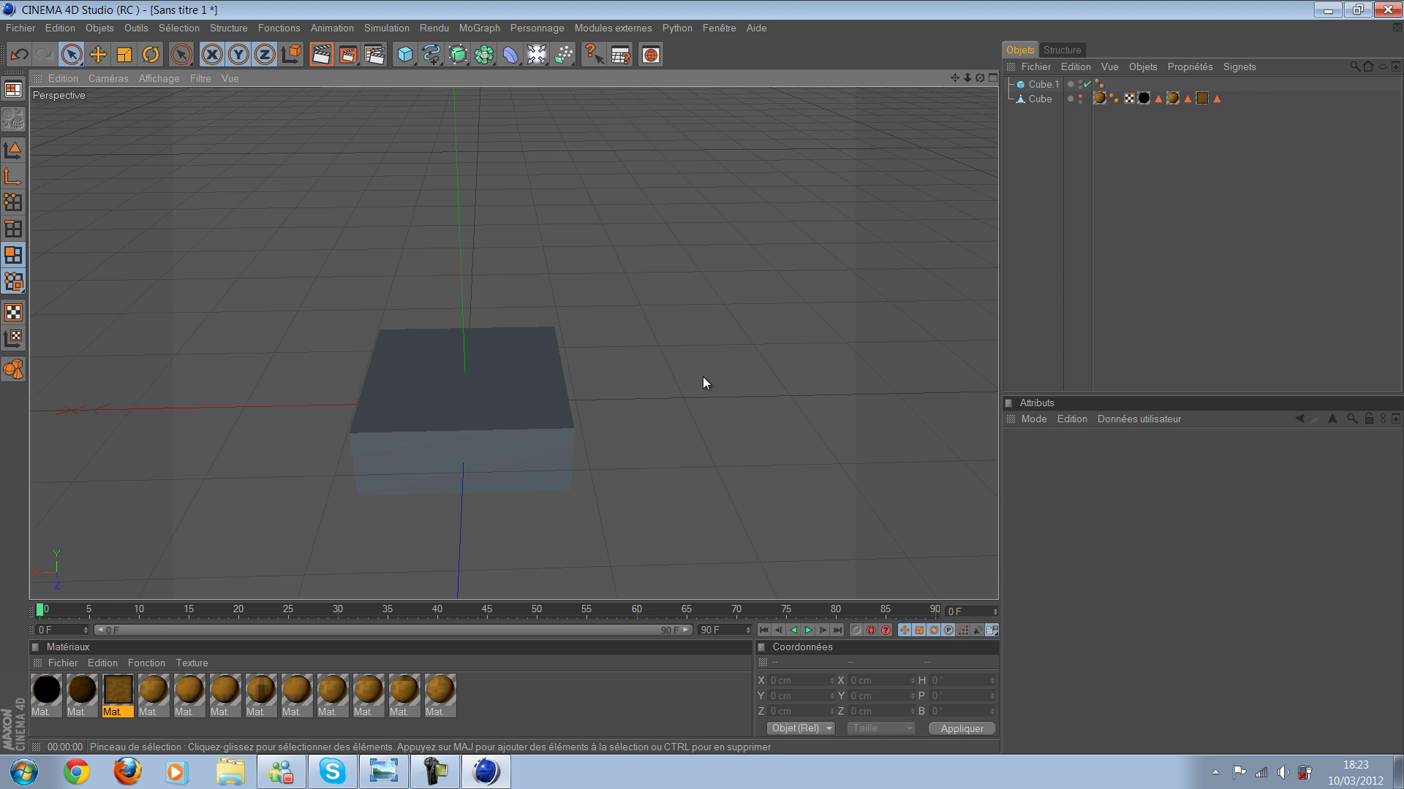
scroll(702, 378, "up", 1)
scroll(703, 377, "down", 1)
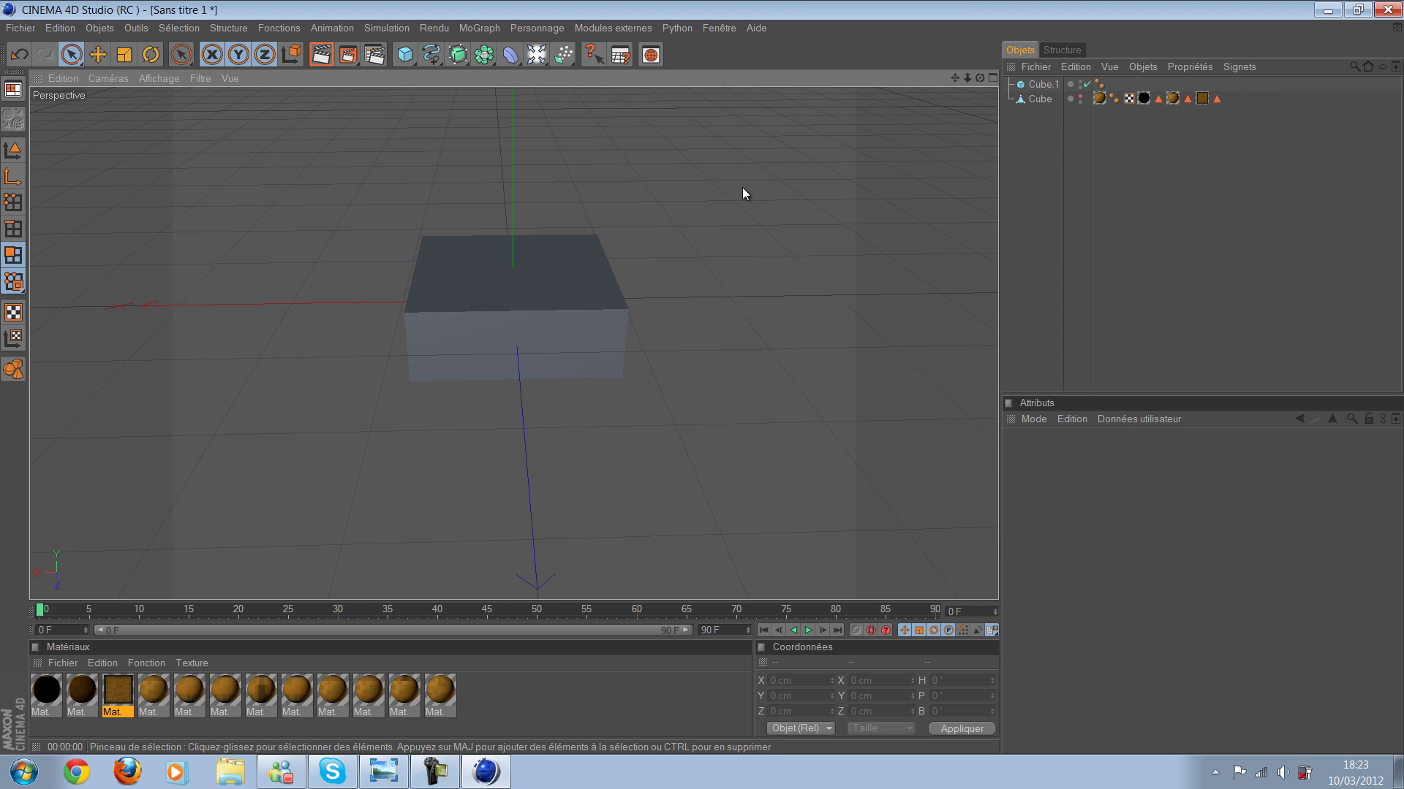
Step: Compare the material swatches and apply the côté bas 2.png wood material to Cube.1
left_click(512, 263)
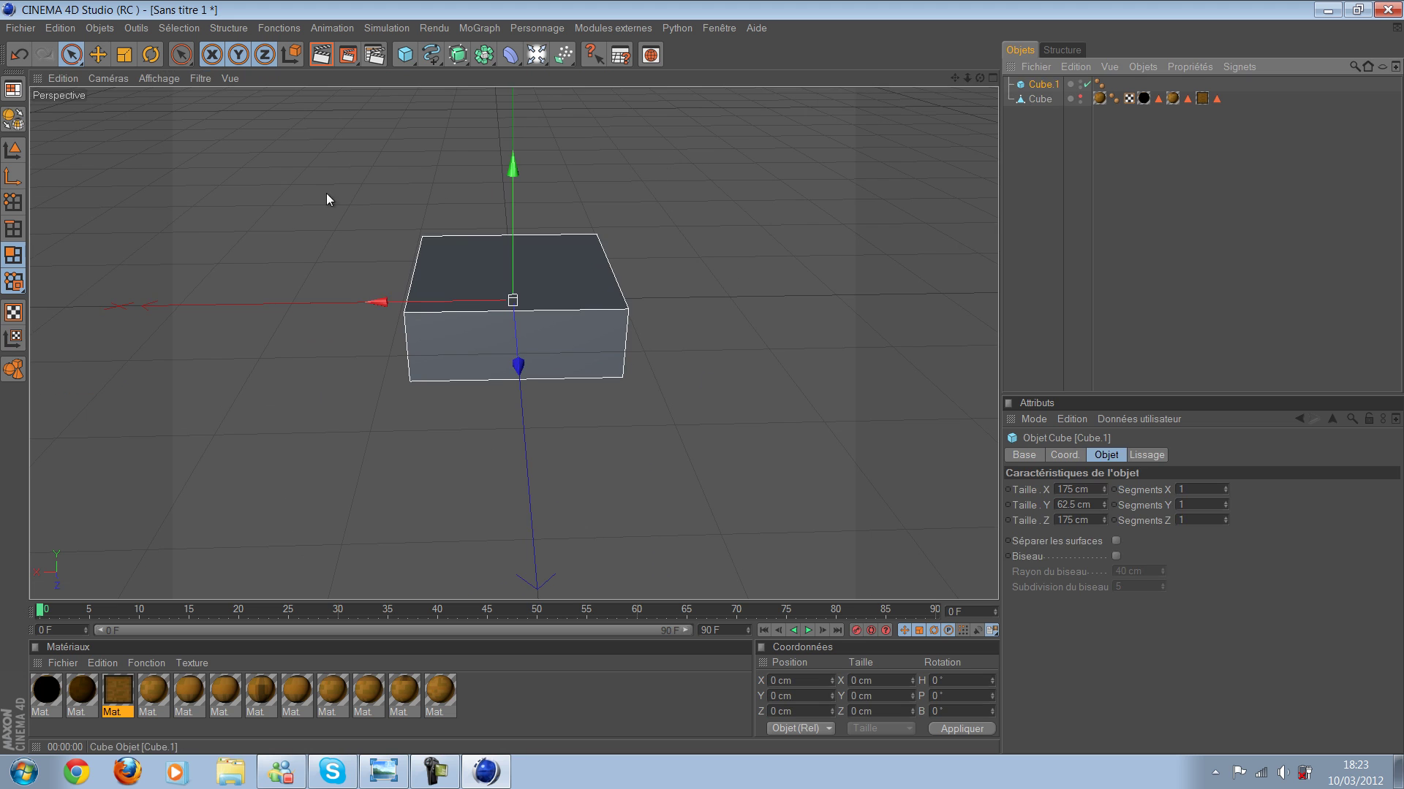
scroll(607, 264, "up", 2)
left_click(225, 691)
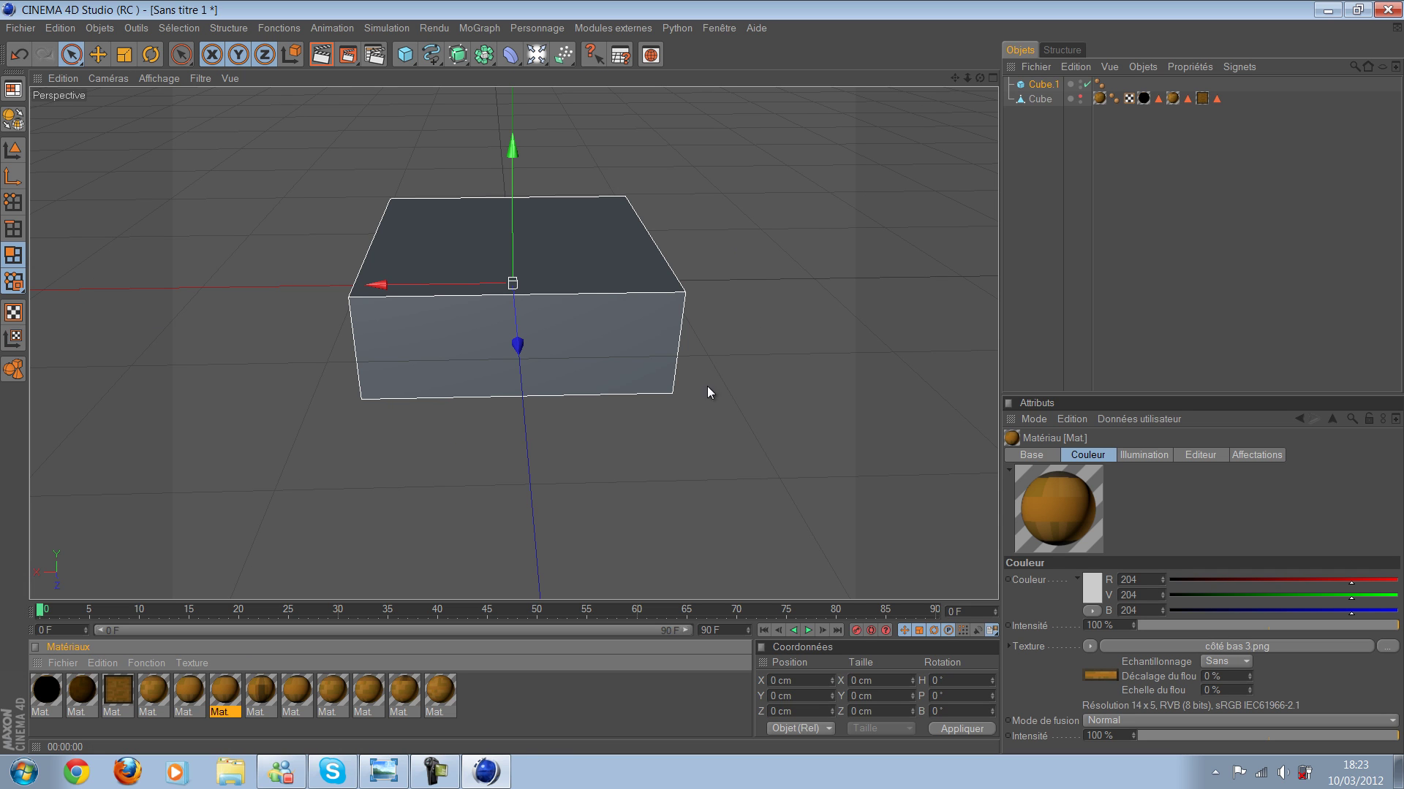
key("Left")
key("Right")
key("Left")
key("Right")
key("Left")
key("Left")
key("Right")
mouse_move(801, 311)
left_mouse_down()
mouse_move(658, 343)
mouse_move(702, 379)
mouse_move(925, 345)
mouse_move(853, 371)
mouse_move(702, 376)
mouse_move(779, 477)
left_mouse_up()
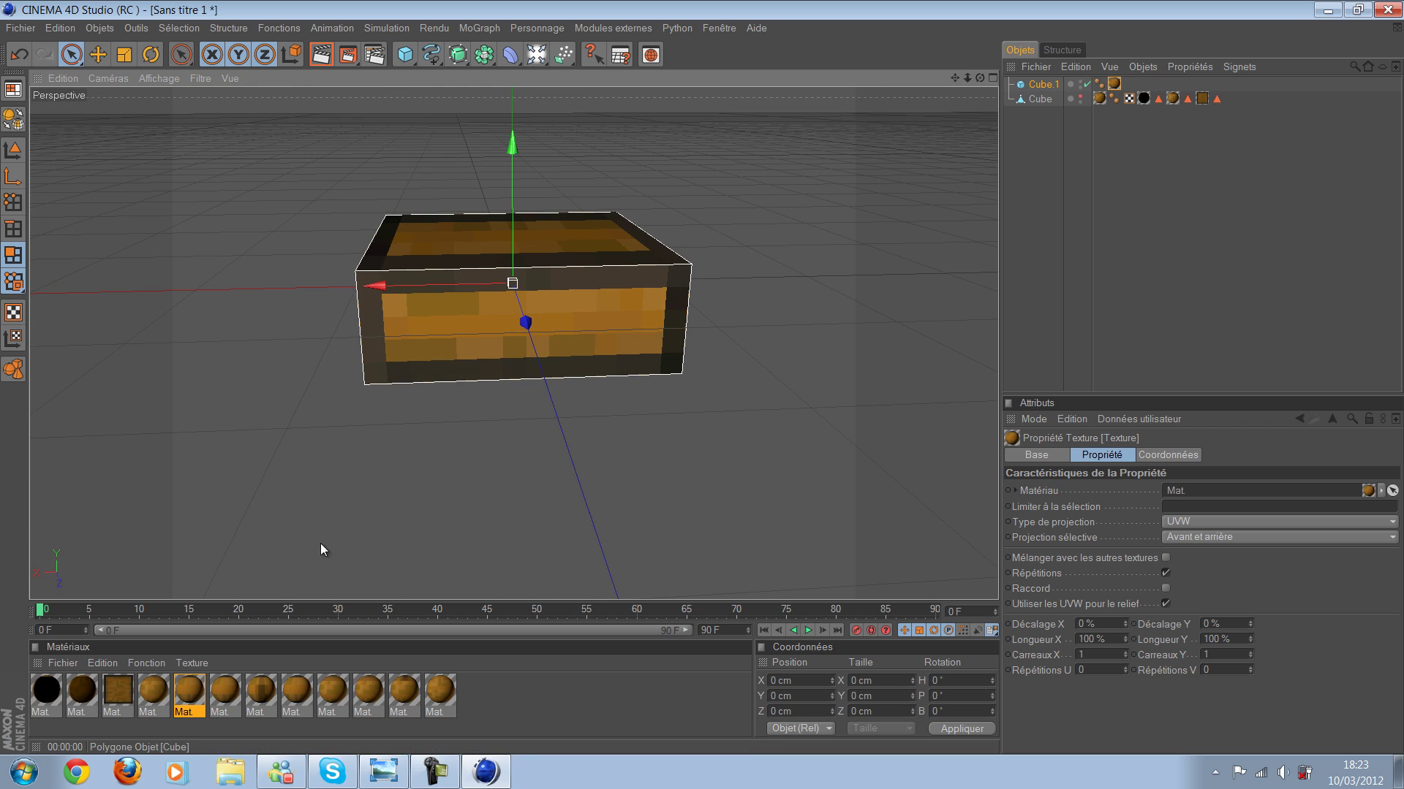
Step: Set Cube.1's segments to X 14, Y 5 and Z 14, then orbit to view its top
left_click(508, 578)
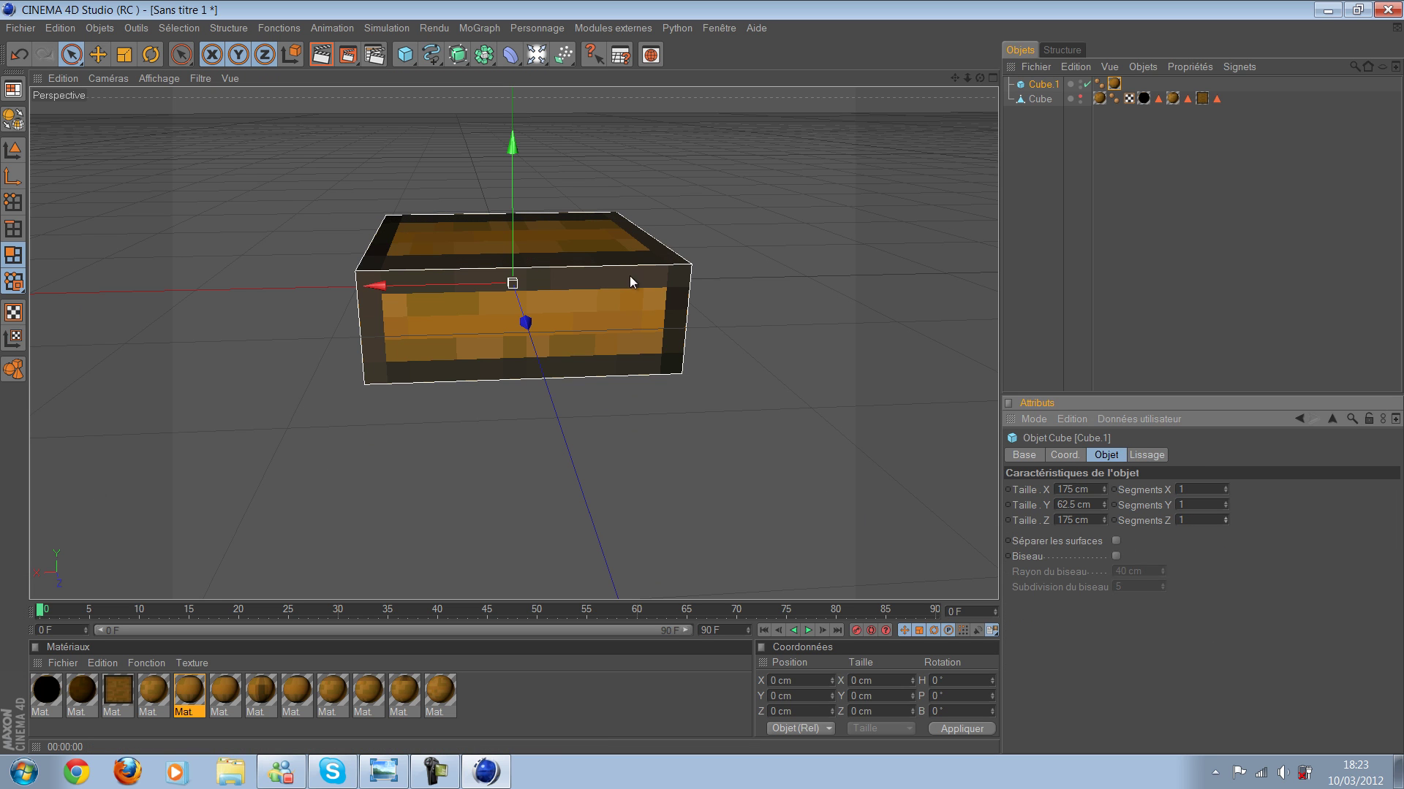
type("4")
key("Return")
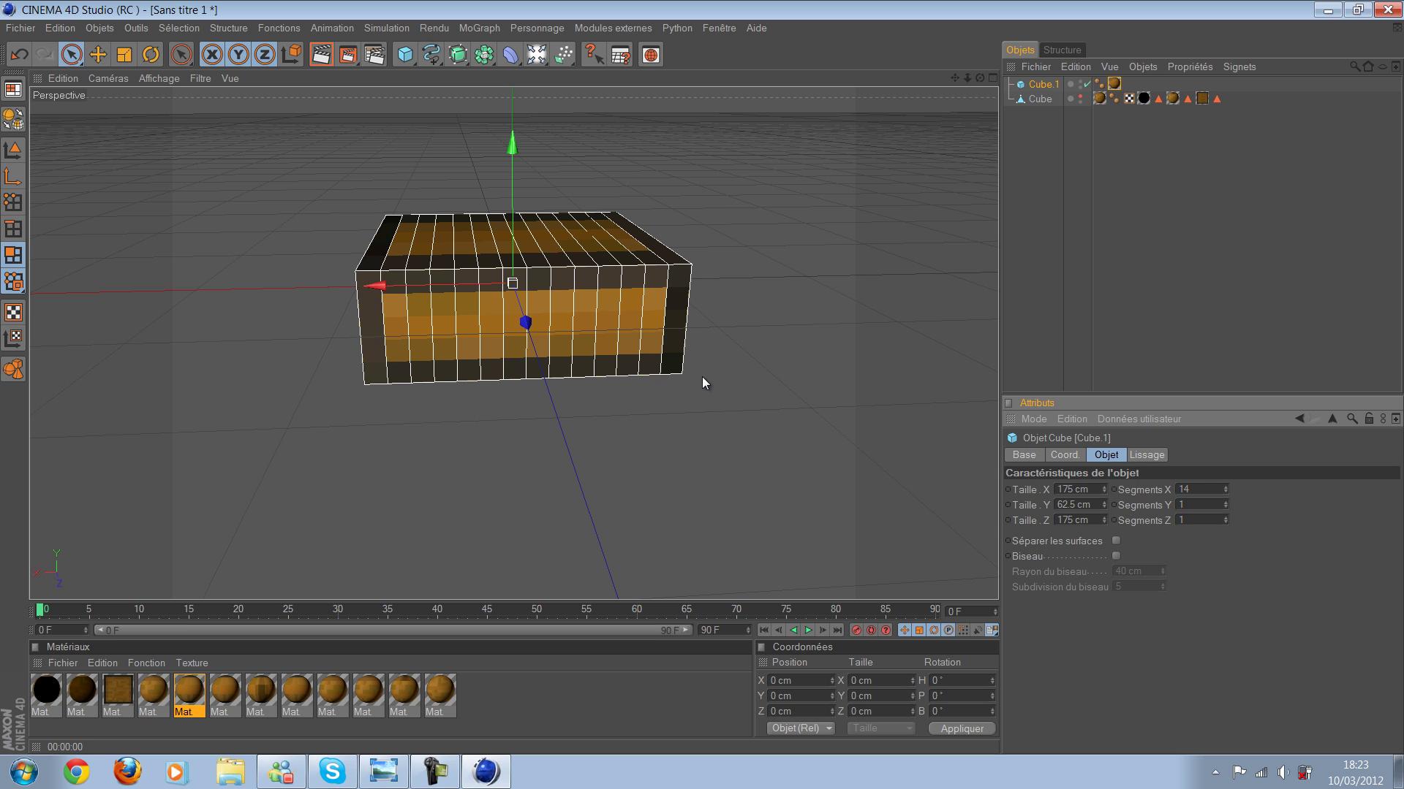
type("4")
key("Return")
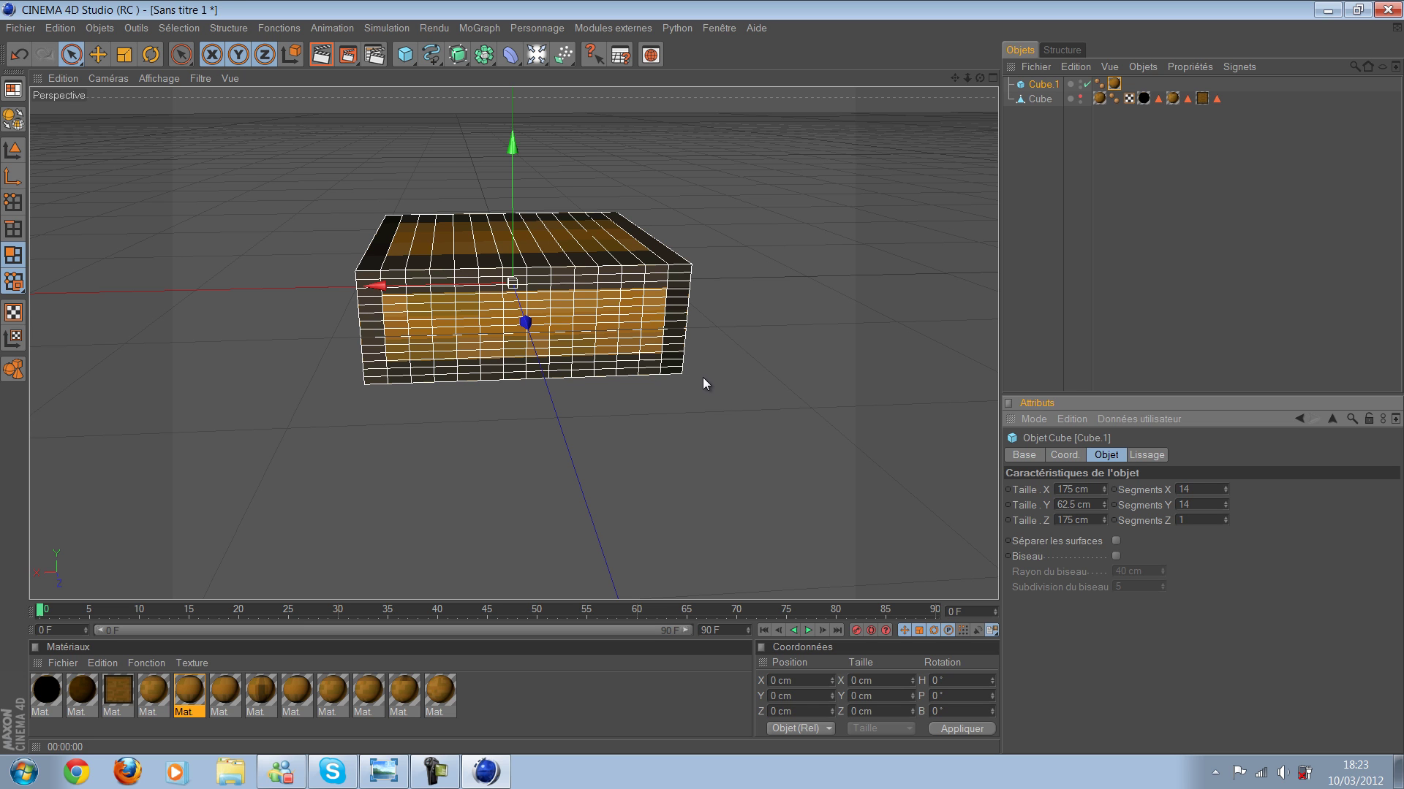
key("BackSpace")
key("BackSpace")
type("5")
key("Return")
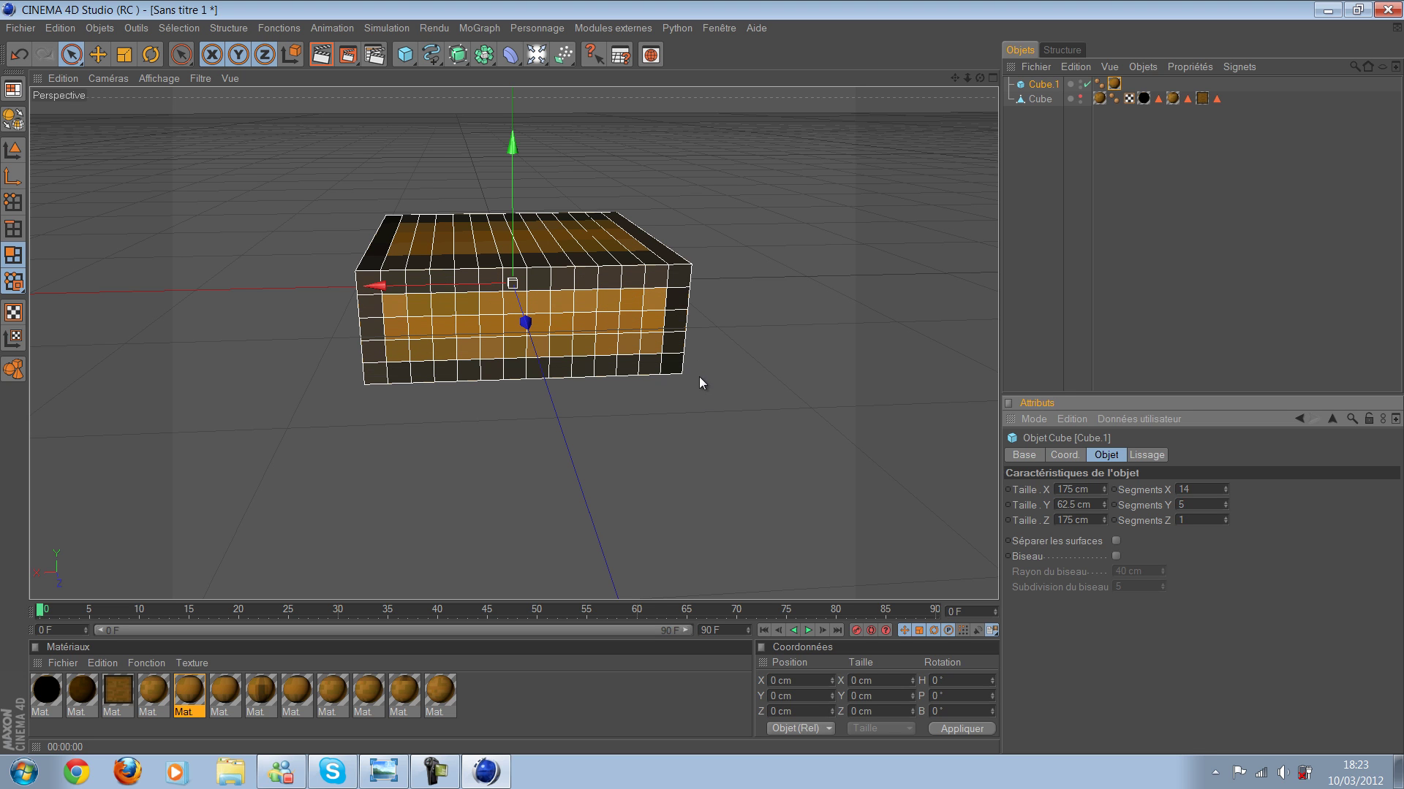
type("4")
key("Return")
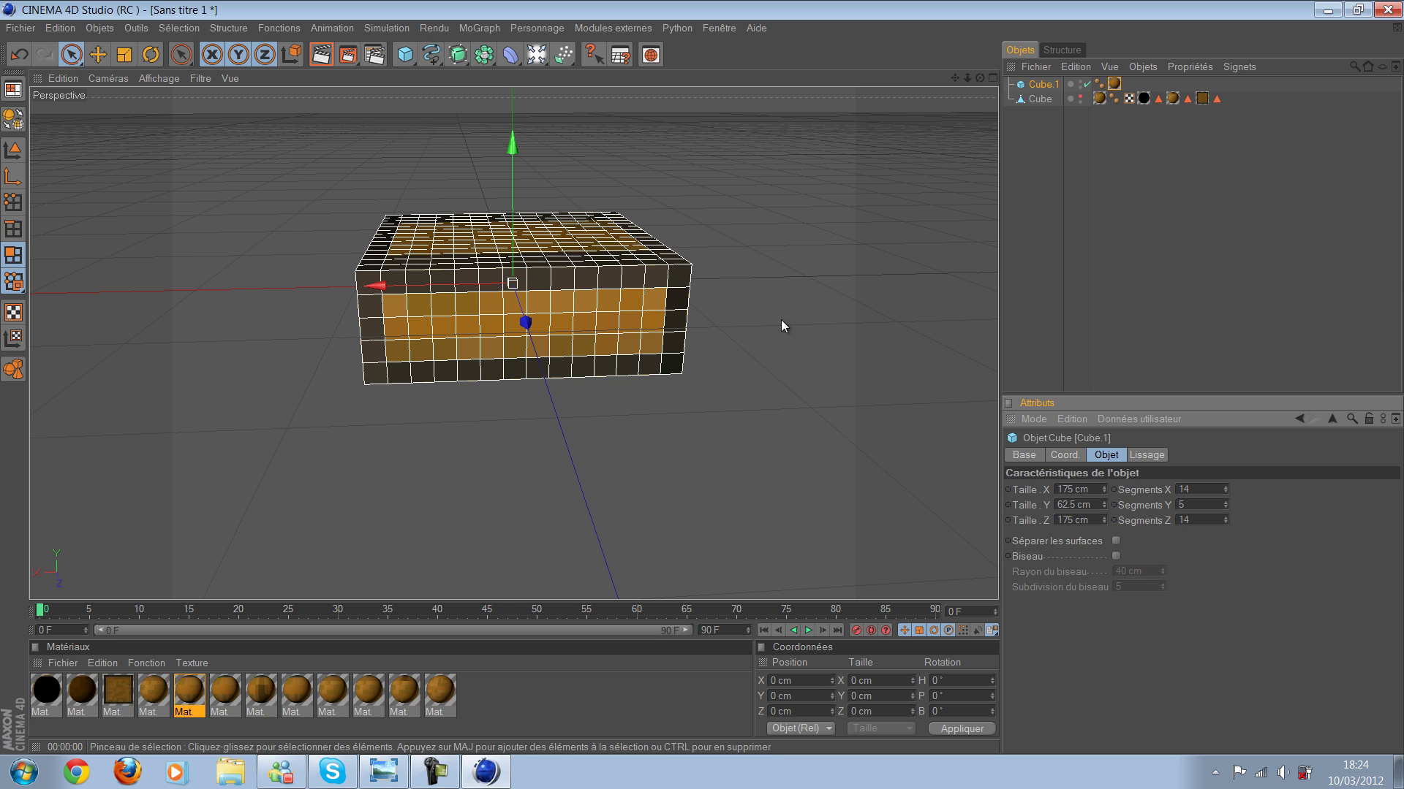
left_click_drag(782, 326, 310, 689, "alt")
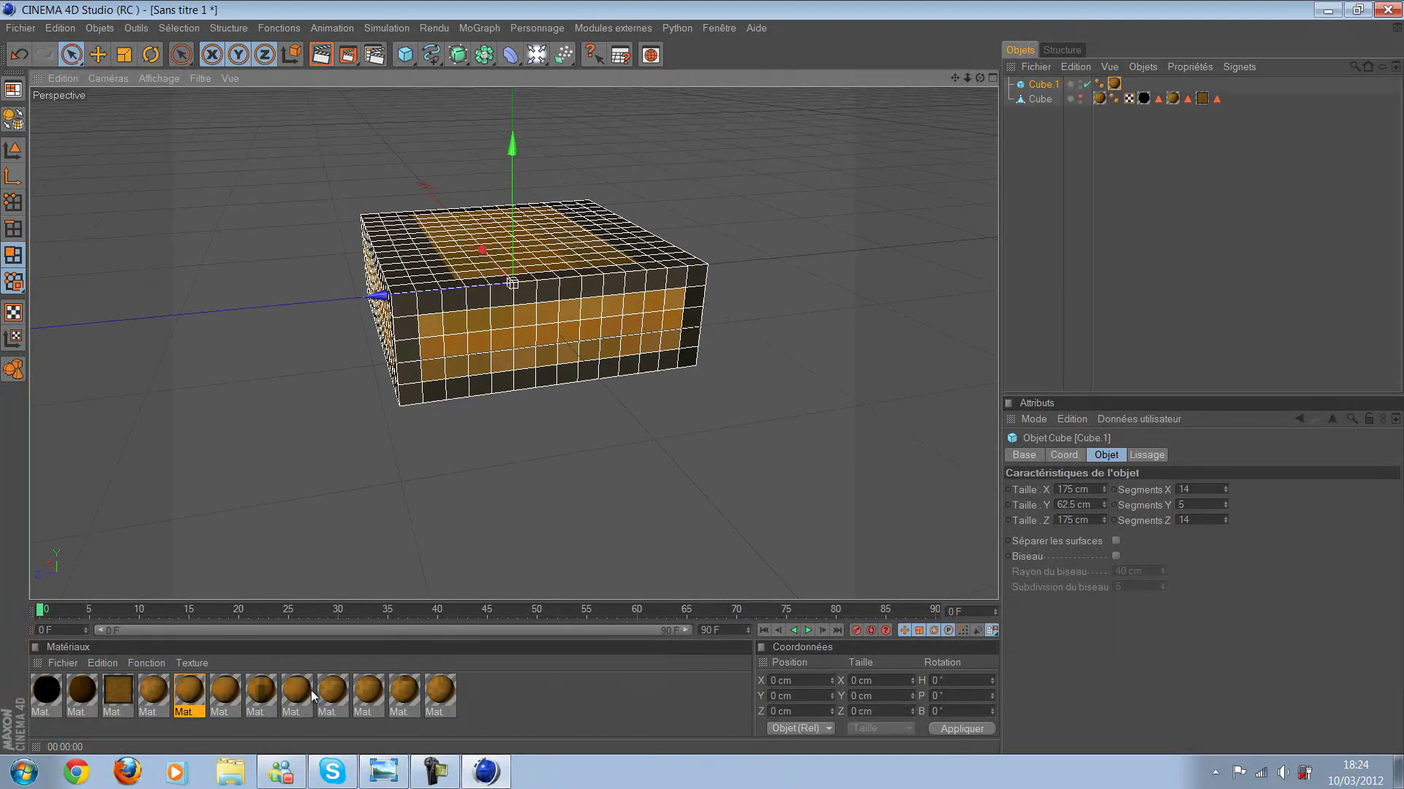
Step: Make Cube.1 editable with C, select all its polygons, and inspect its top and underside
left_click_drag(341, 692, 419, 568)
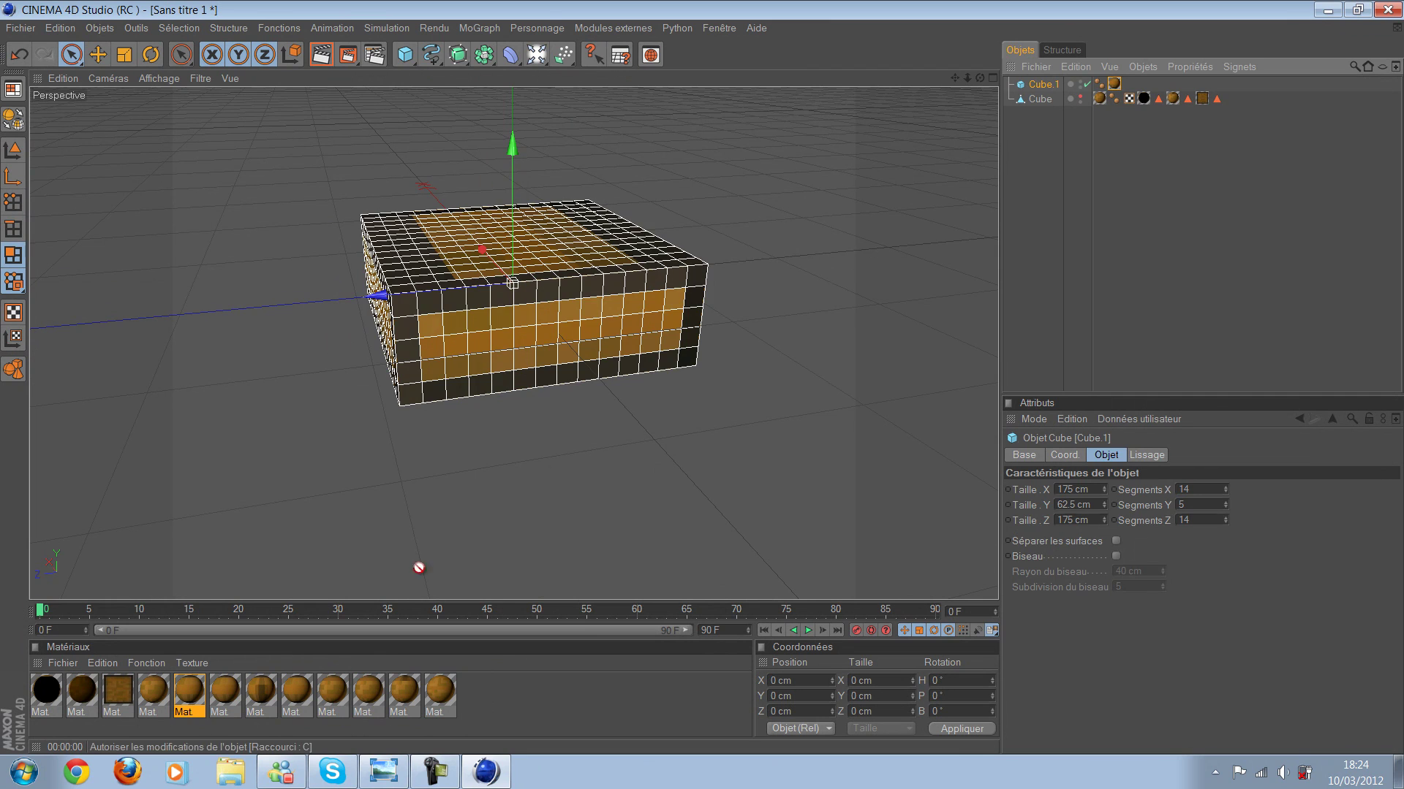
key("c")
mouse_move(723, 366)
left_mouse_down("alt")
mouse_move(362, 707)
mouse_move(451, 686)
left_mouse_up("alt")
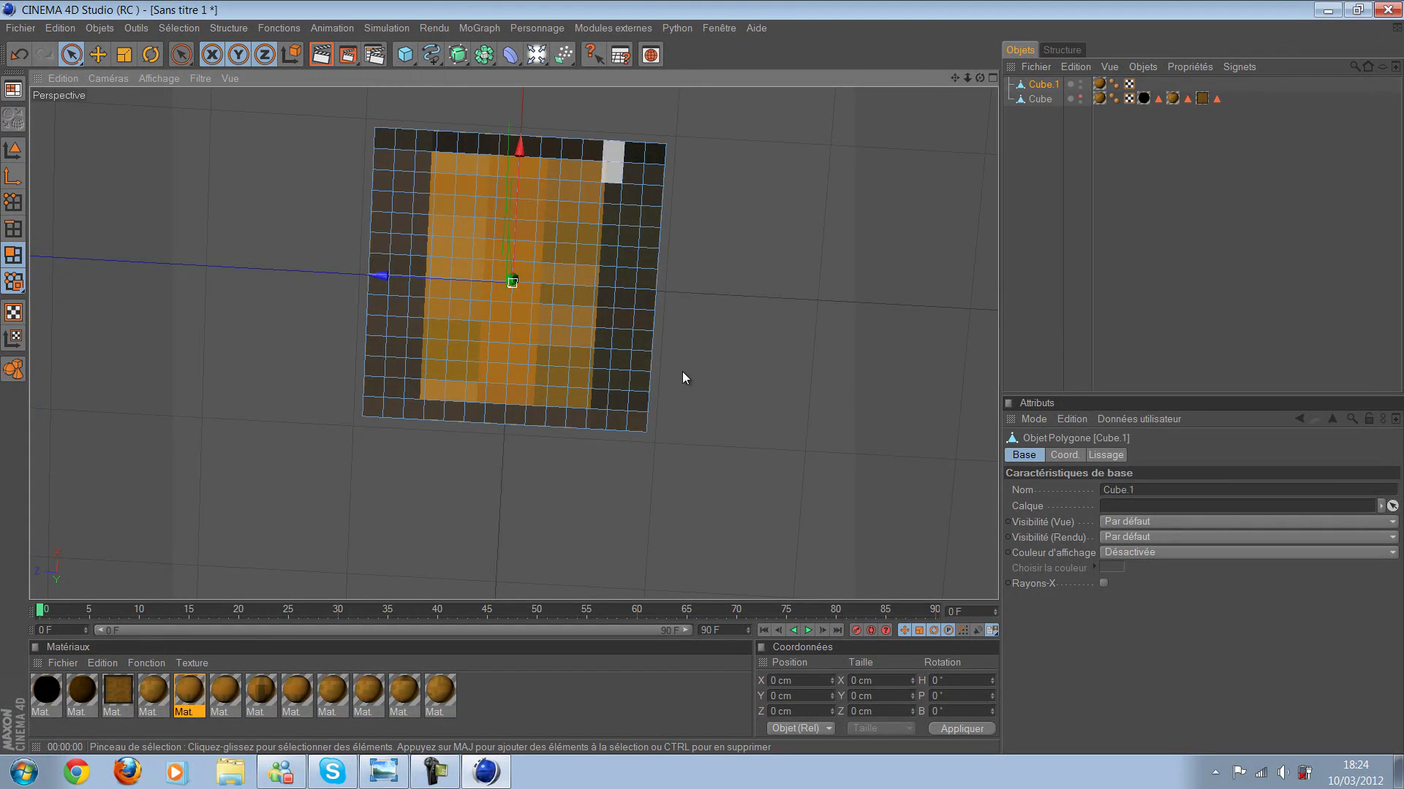
key("ctrl+a")
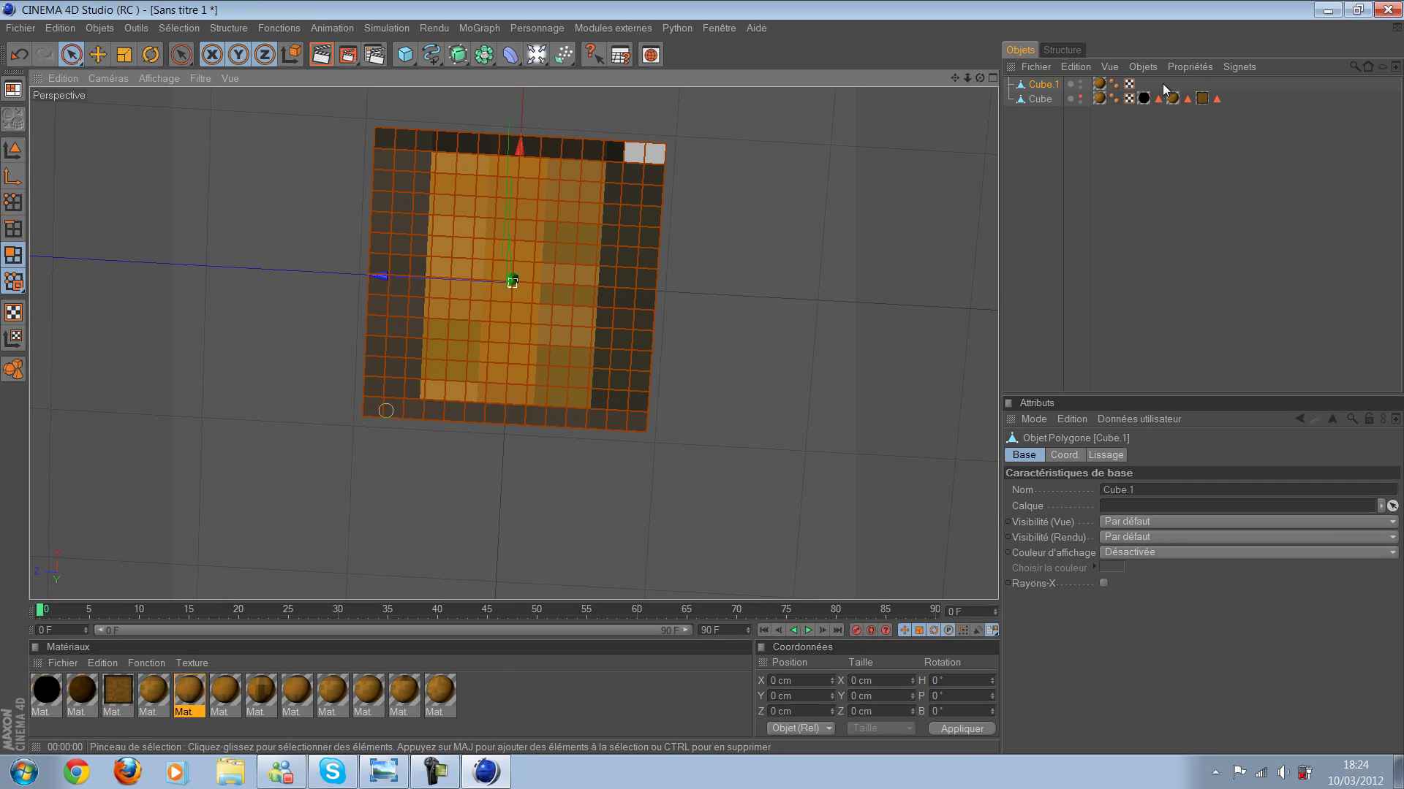
mouse_move(949, 428)
left_mouse_down("alt")
mouse_move(422, 715)
mouse_move(395, 692)
mouse_move(1009, 244)
mouse_move(1170, 85)
left_mouse_up("alt")
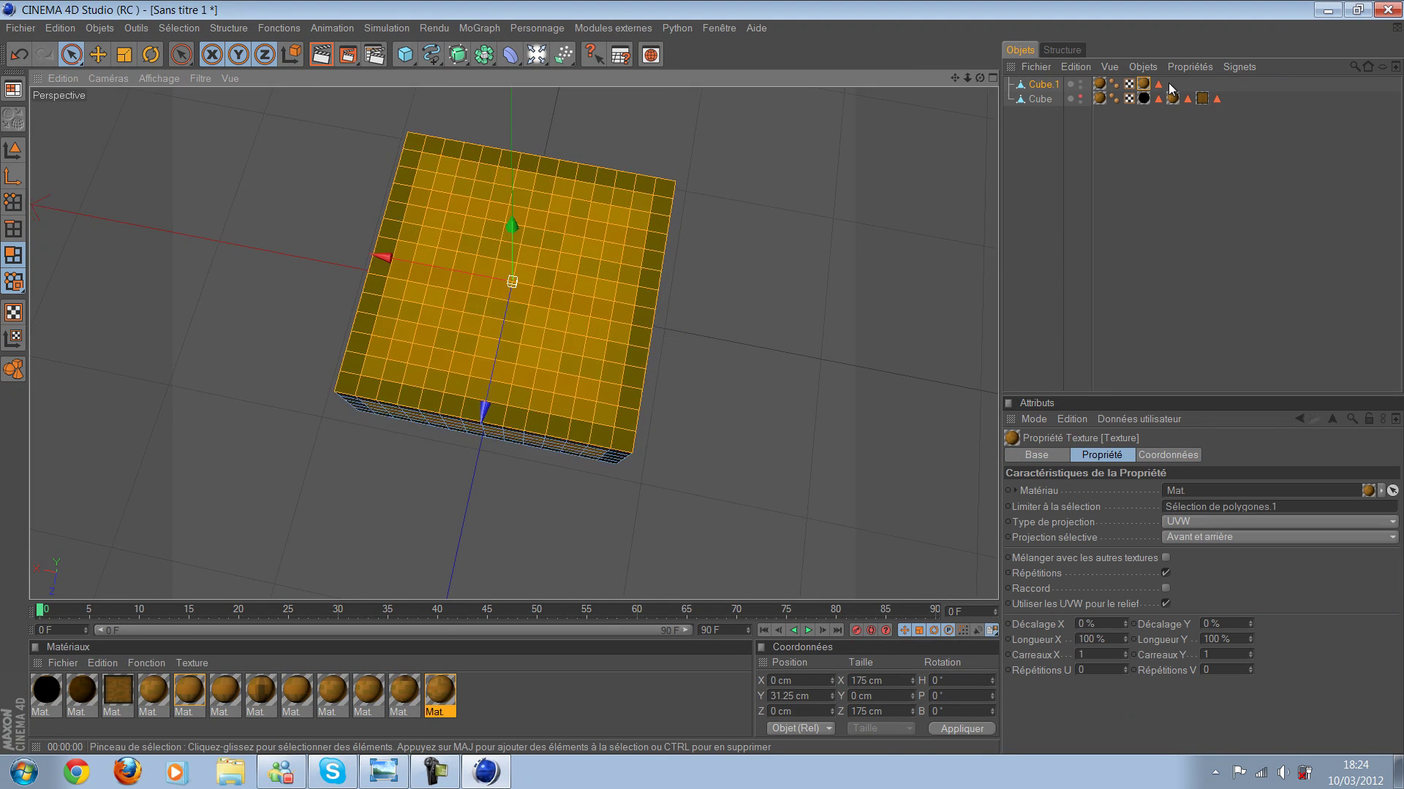
mouse_move(776, 340)
left_mouse_down("alt")
mouse_move(702, 378)
mouse_move(683, 372)
mouse_move(701, 377)
left_mouse_up("alt")
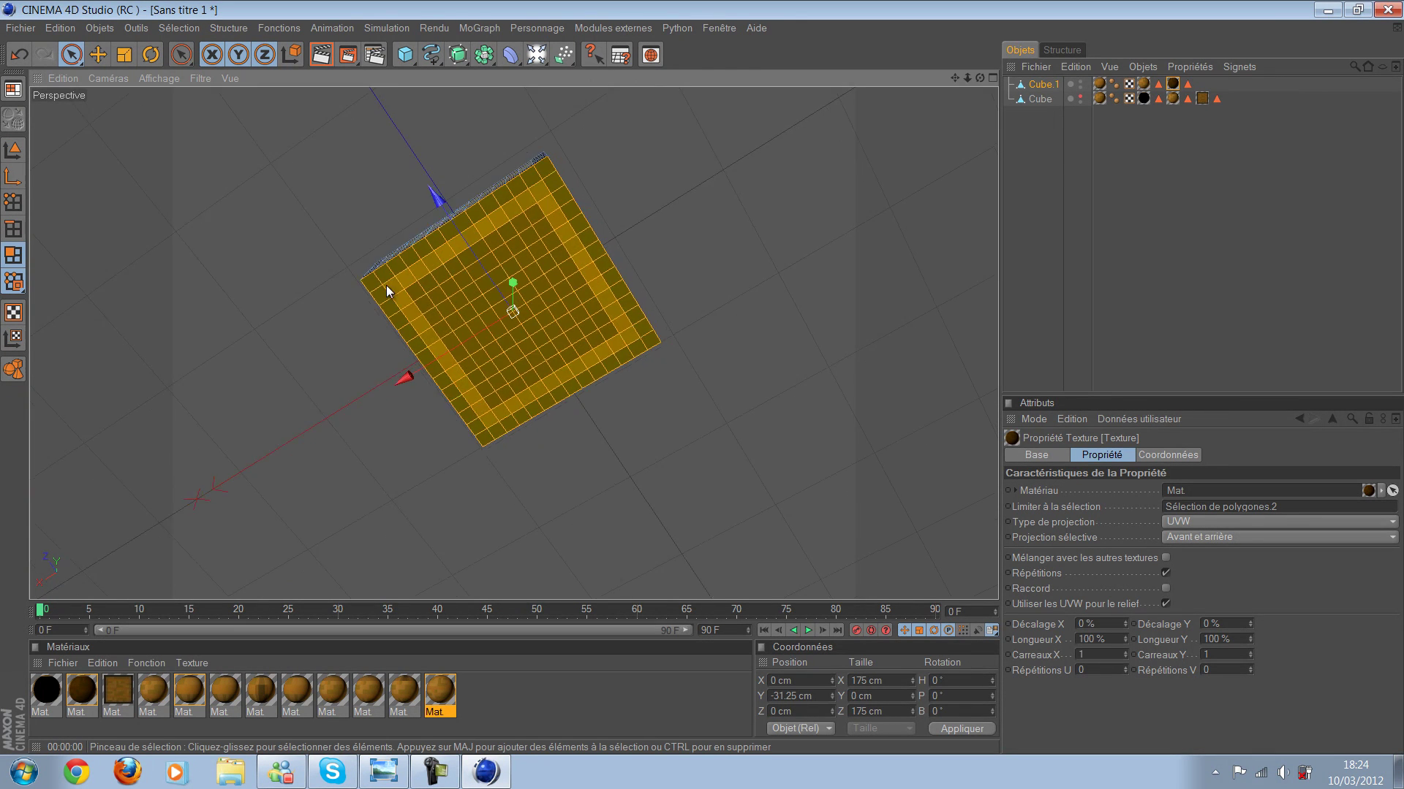
mouse_move(384, 269)
left_mouse_down("alt")
mouse_move(75, 54)
mouse_move(712, 134)
mouse_move(702, 379)
mouse_move(801, 278)
mouse_move(803, 402)
mouse_move(344, 515)
mouse_move(489, 511)
mouse_move(695, 445)
left_mouse_up("alt")
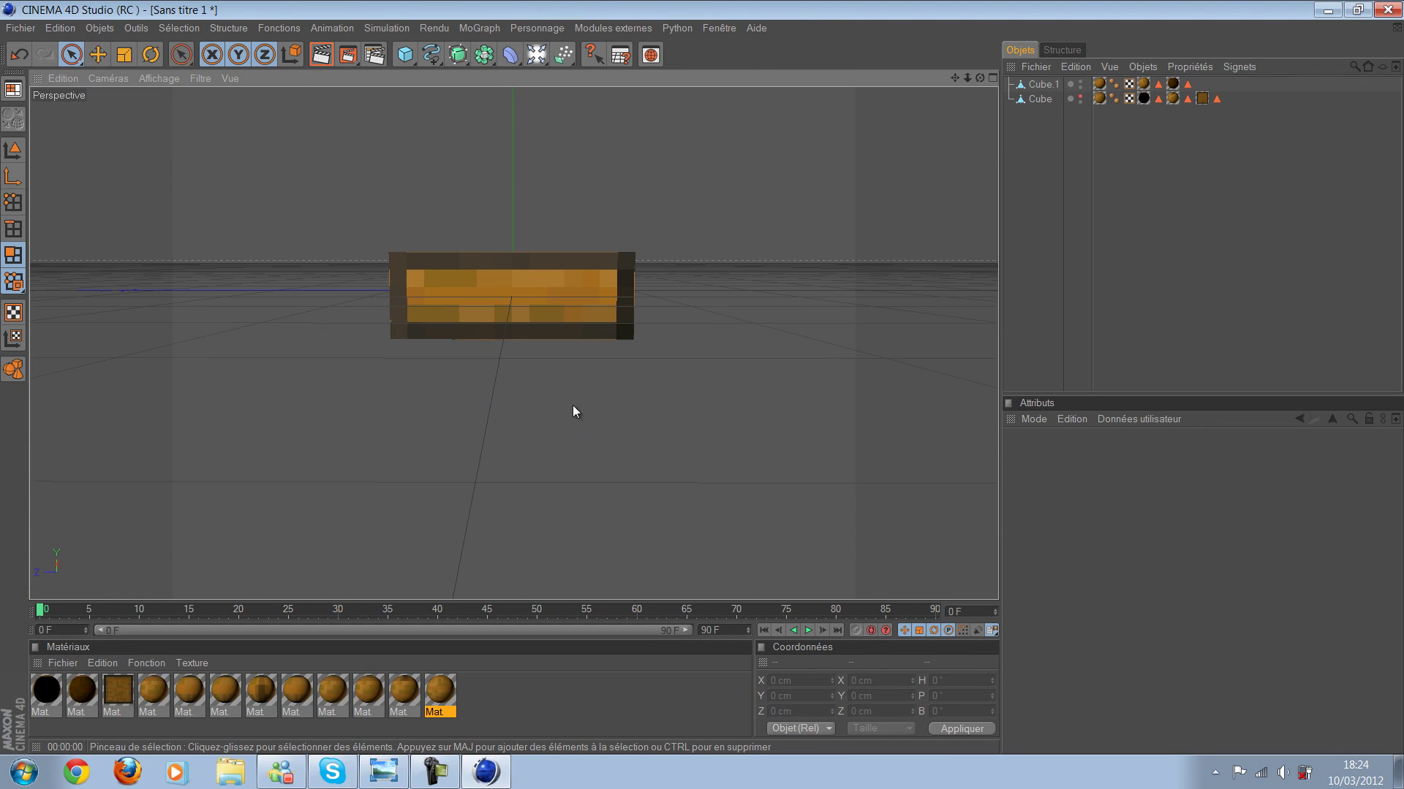
Step: Select the box and lift its selected polygon band above the base
right_click_drag(572, 412, 280, 409, "alt")
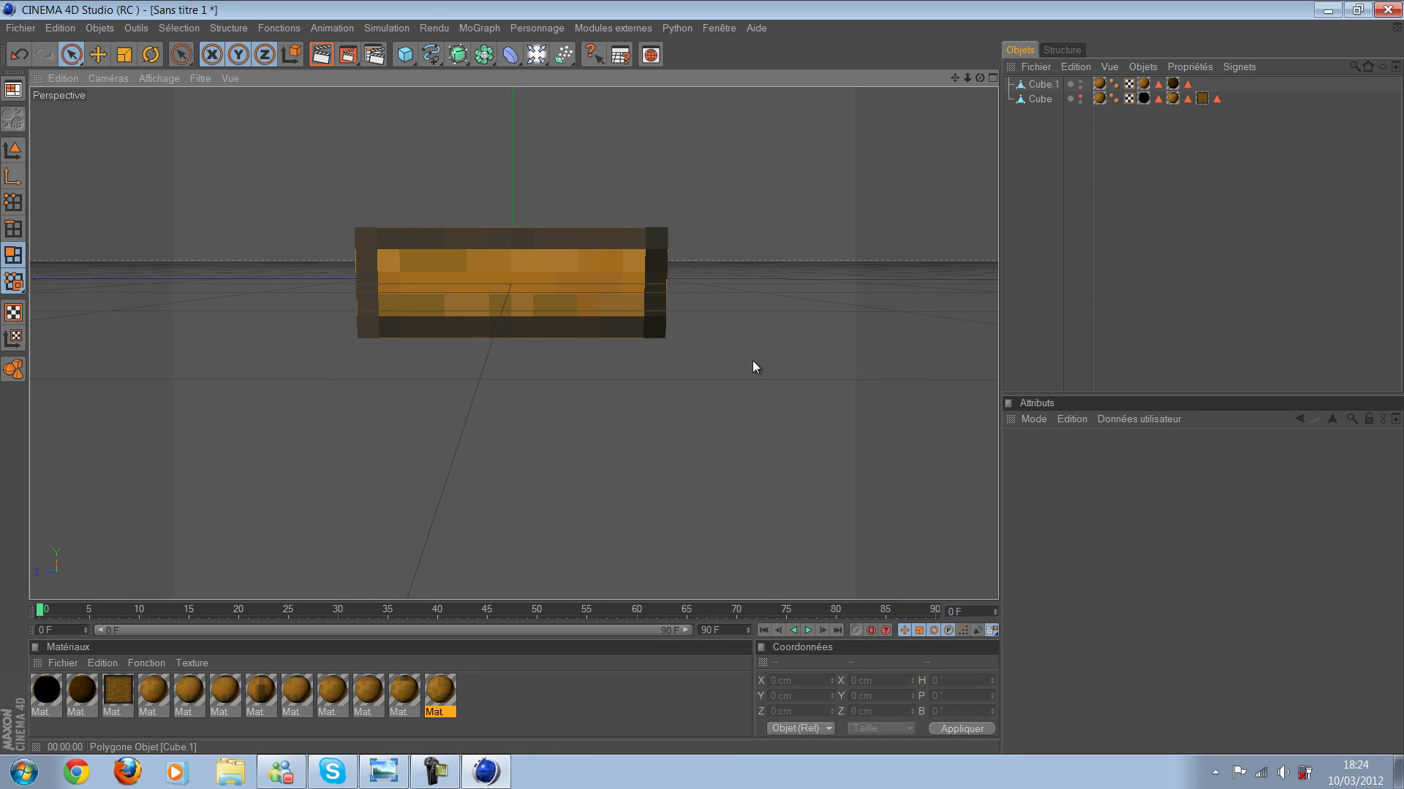
key("ctrl+z")
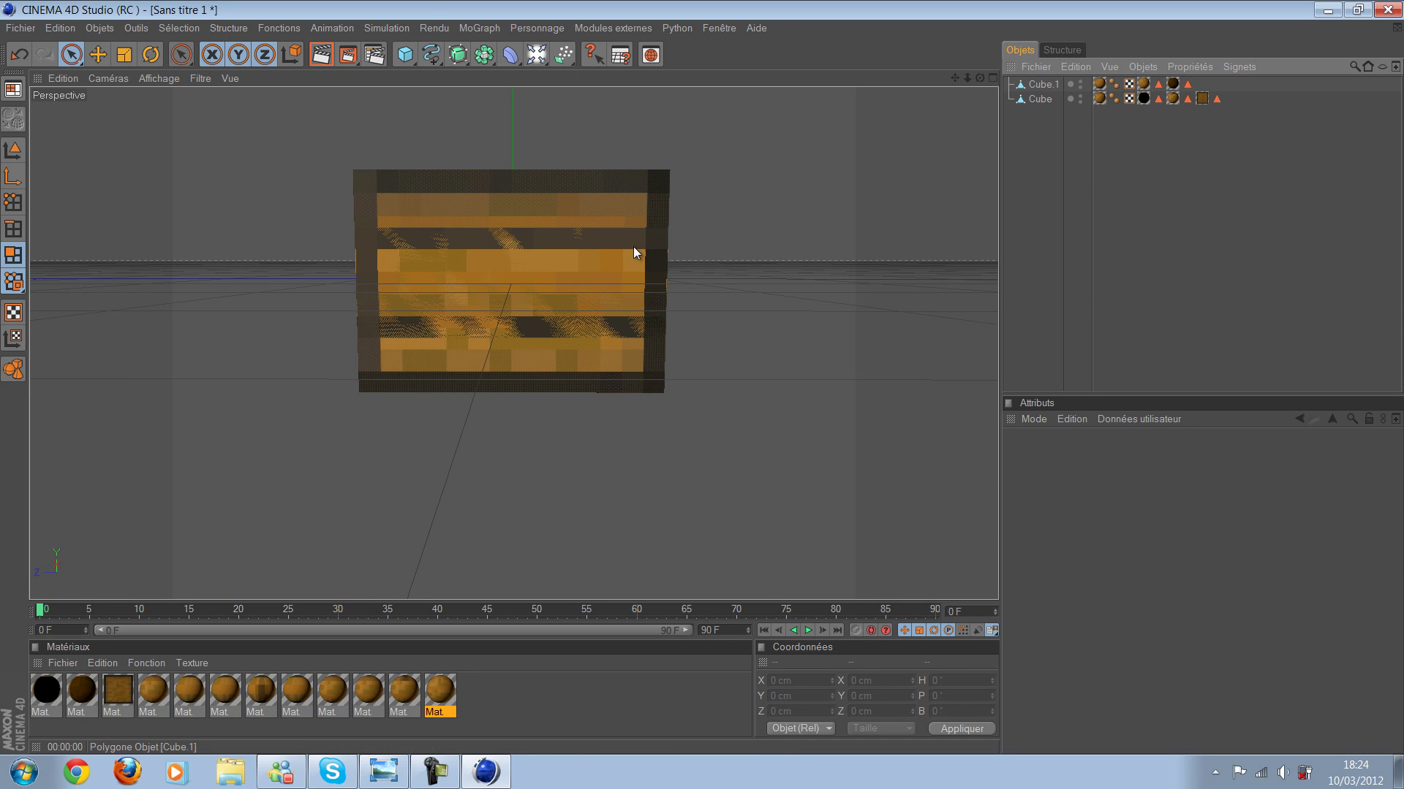
left_click(633, 253)
left_click_drag(932, 177, 697, 382, "alt")
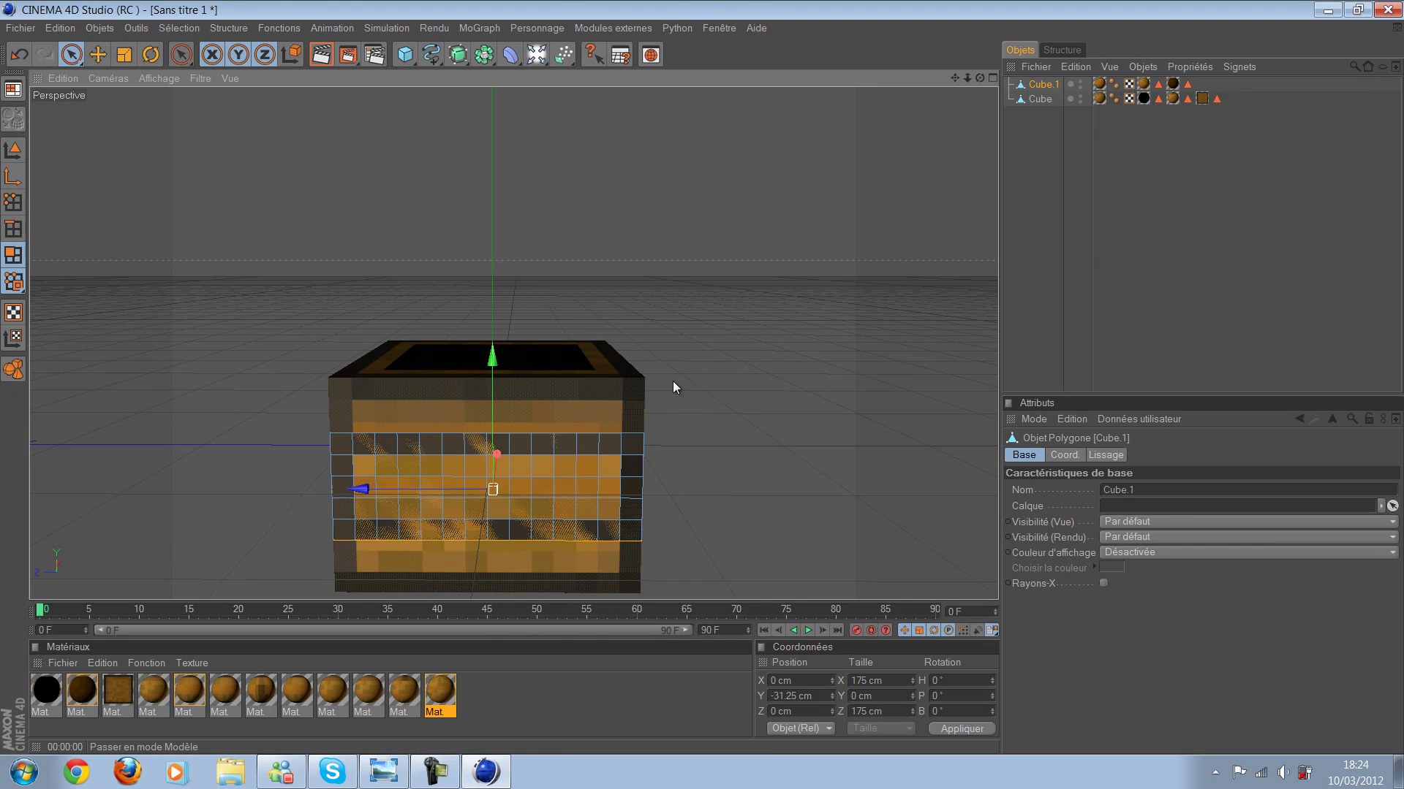
key("Return")
left_click_drag(705, 383, 613, 313)
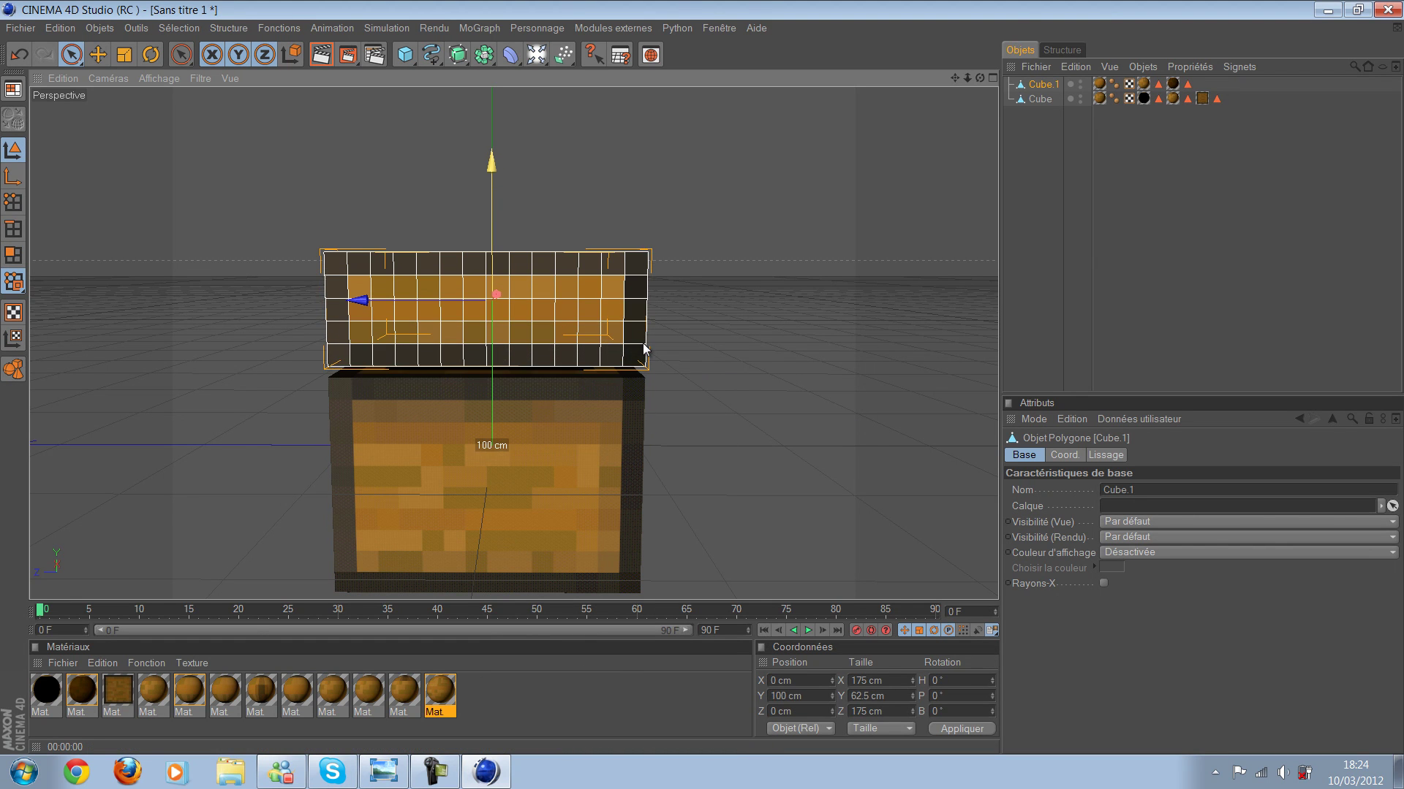
Step: In the front view, lower the lid to about 93.85 cm, then restore the maximized perspective view
middle_click(890, 294)
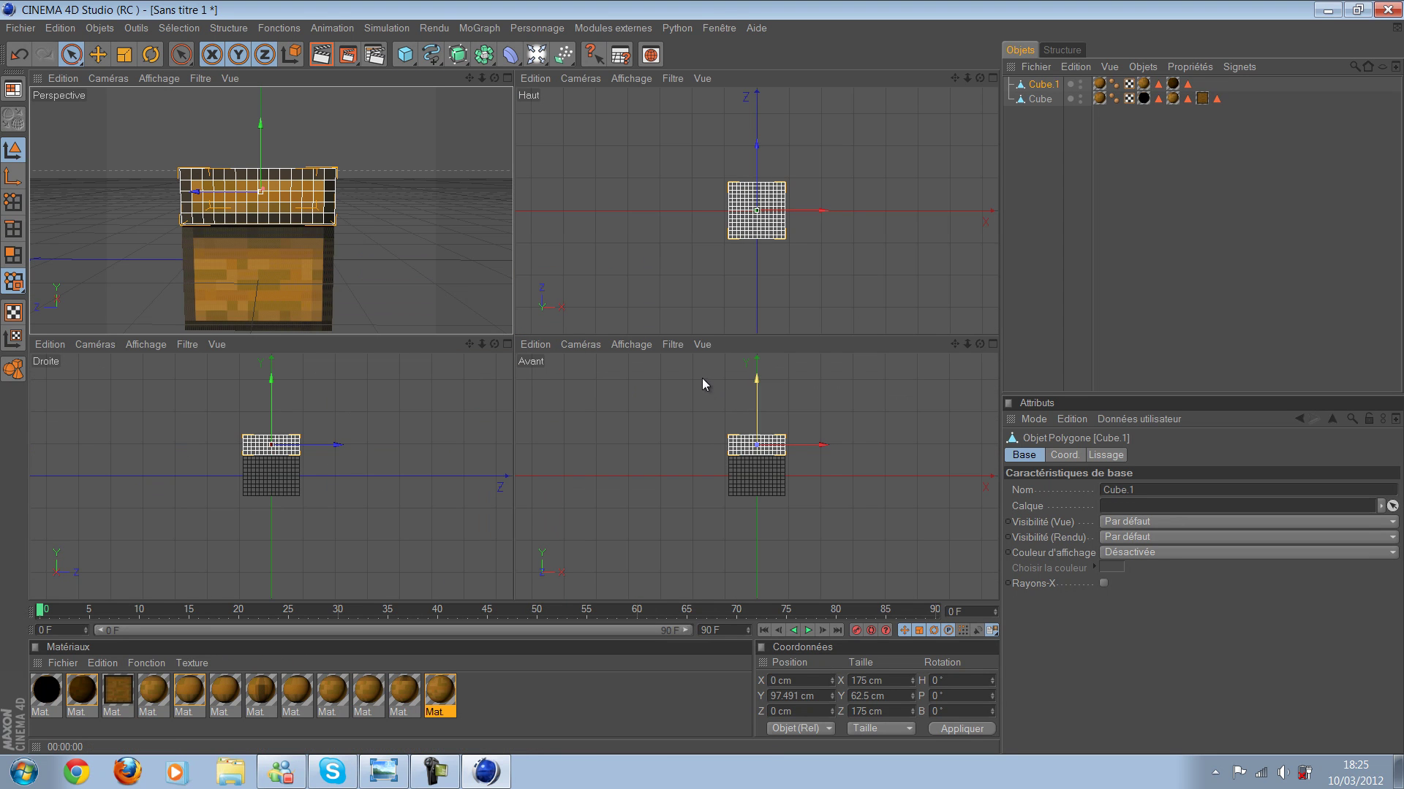
key("F4")
scroll(459, 205, "up", 2)
scroll(459, 206, "up", 3)
scroll(459, 206, "up", 3)
scroll(548, 188, "up", 3)
left_click_drag(529, 184, 571, 419)
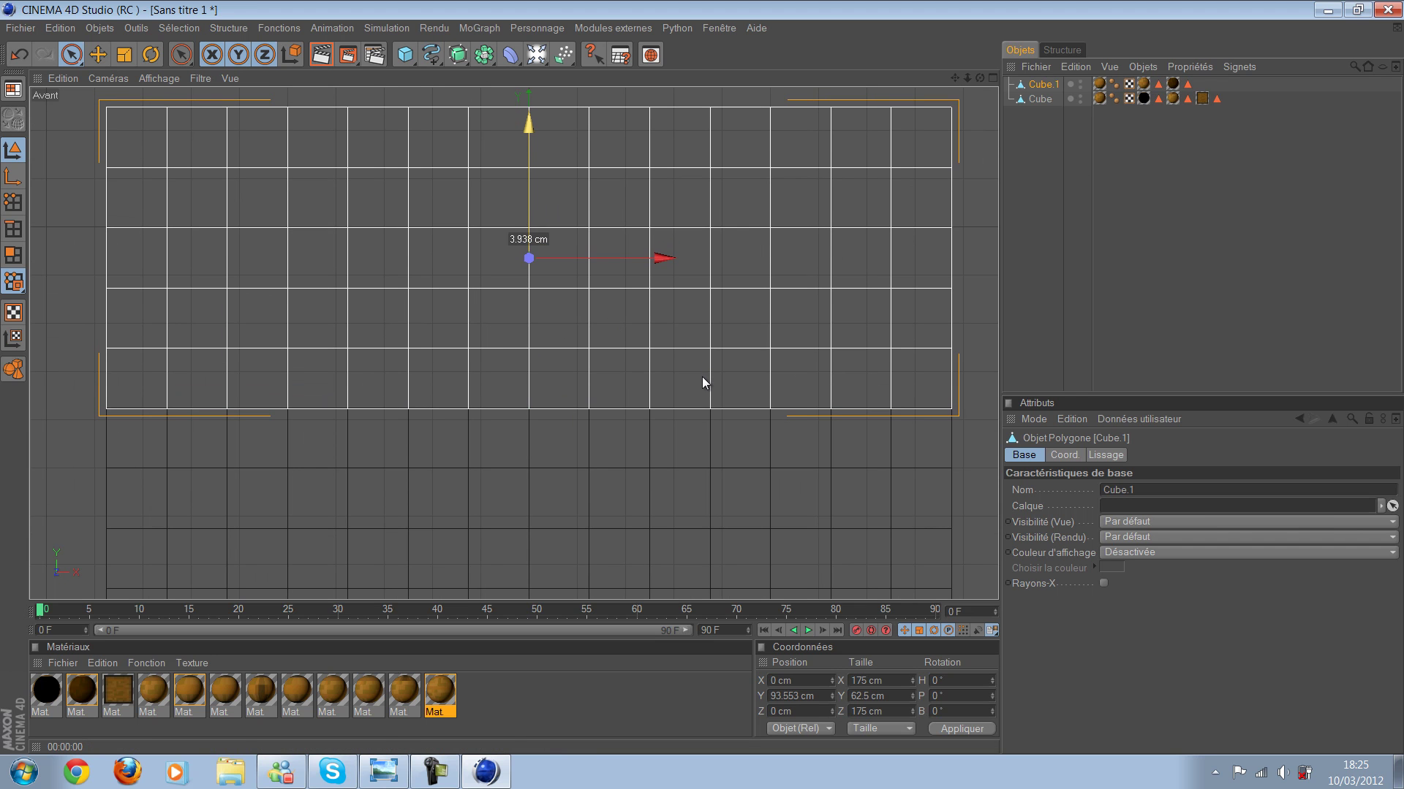
scroll(703, 378, "up", 3)
scroll(703, 382, "up", 1)
scroll(704, 382, "up", 1)
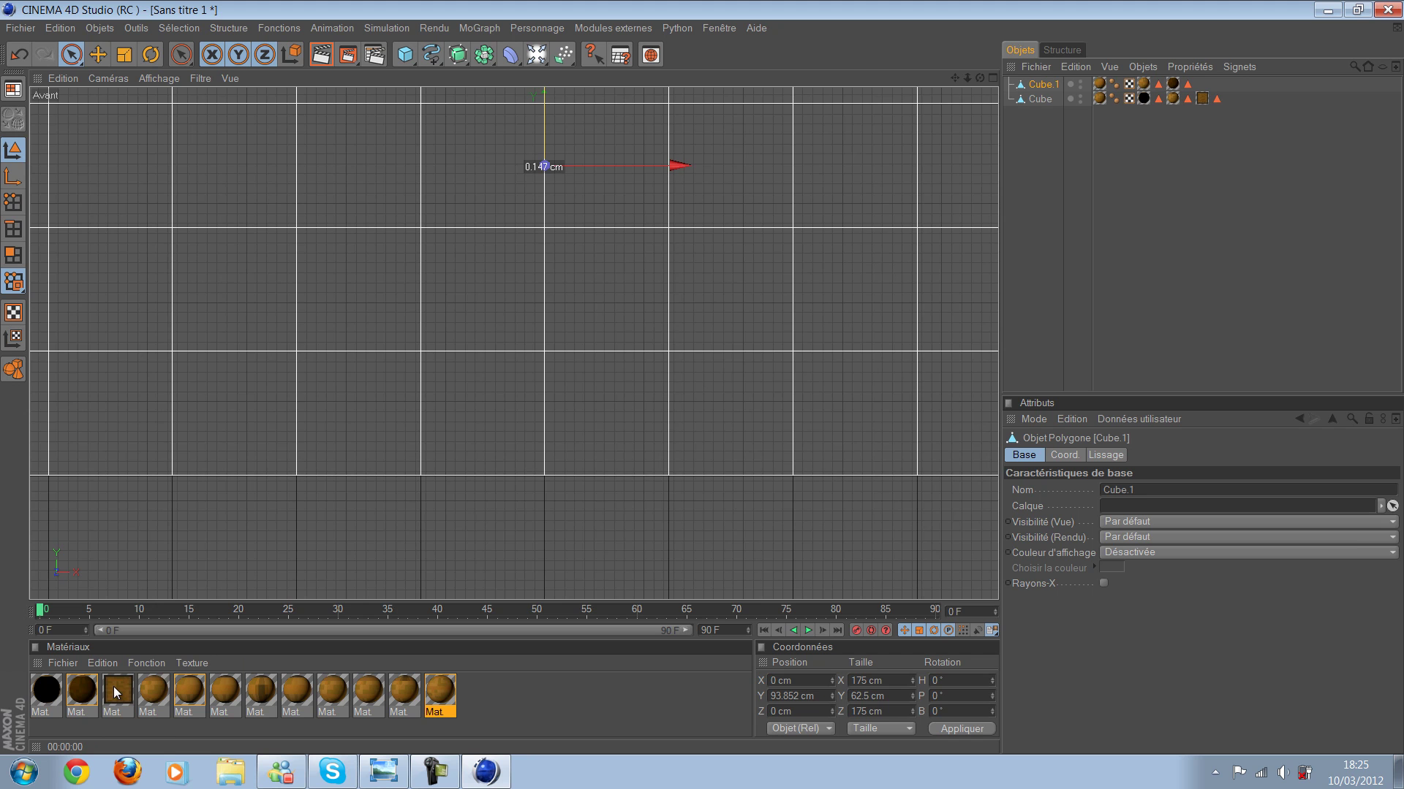
middle_click(218, 479)
middle_click(278, 204)
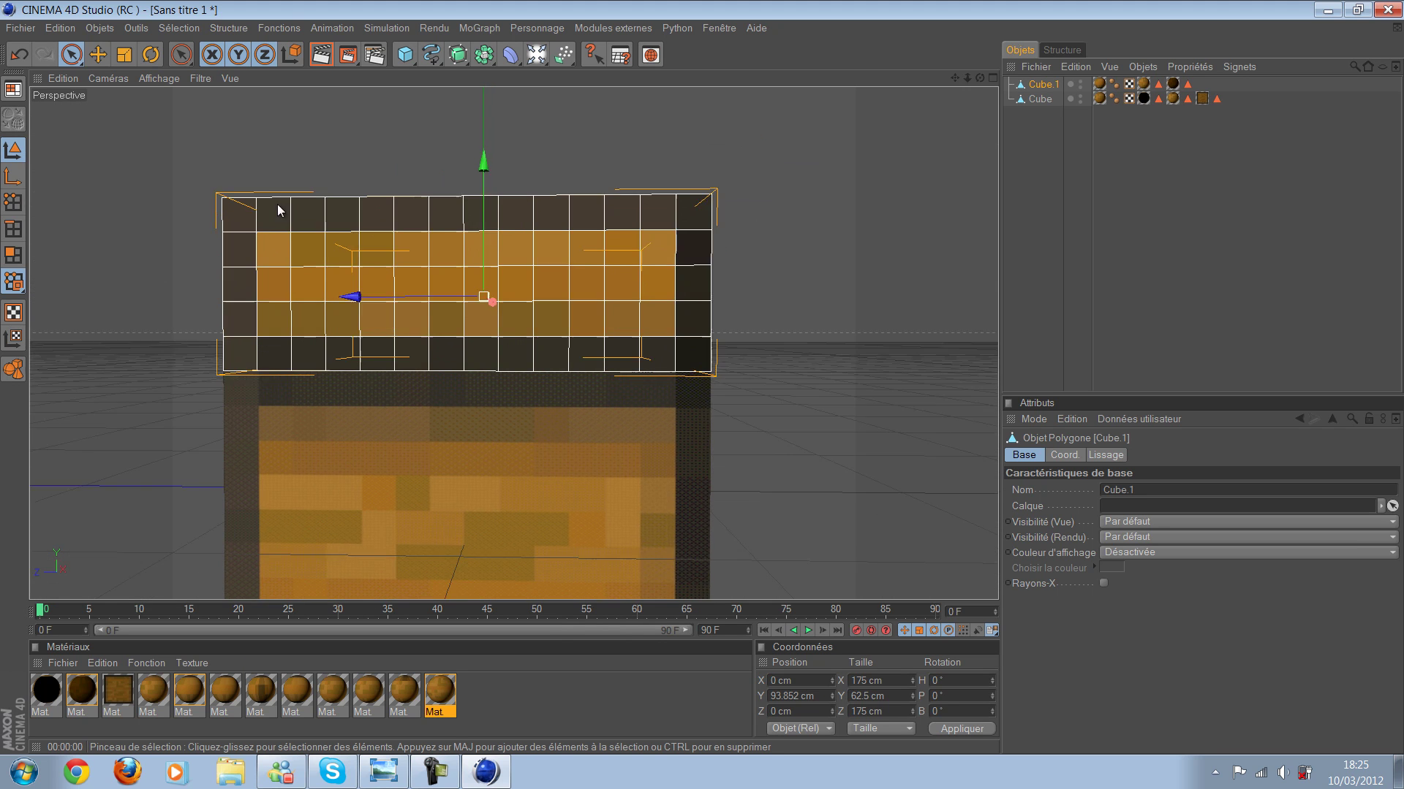
left_click(584, 132)
scroll(676, 99, "up", 1)
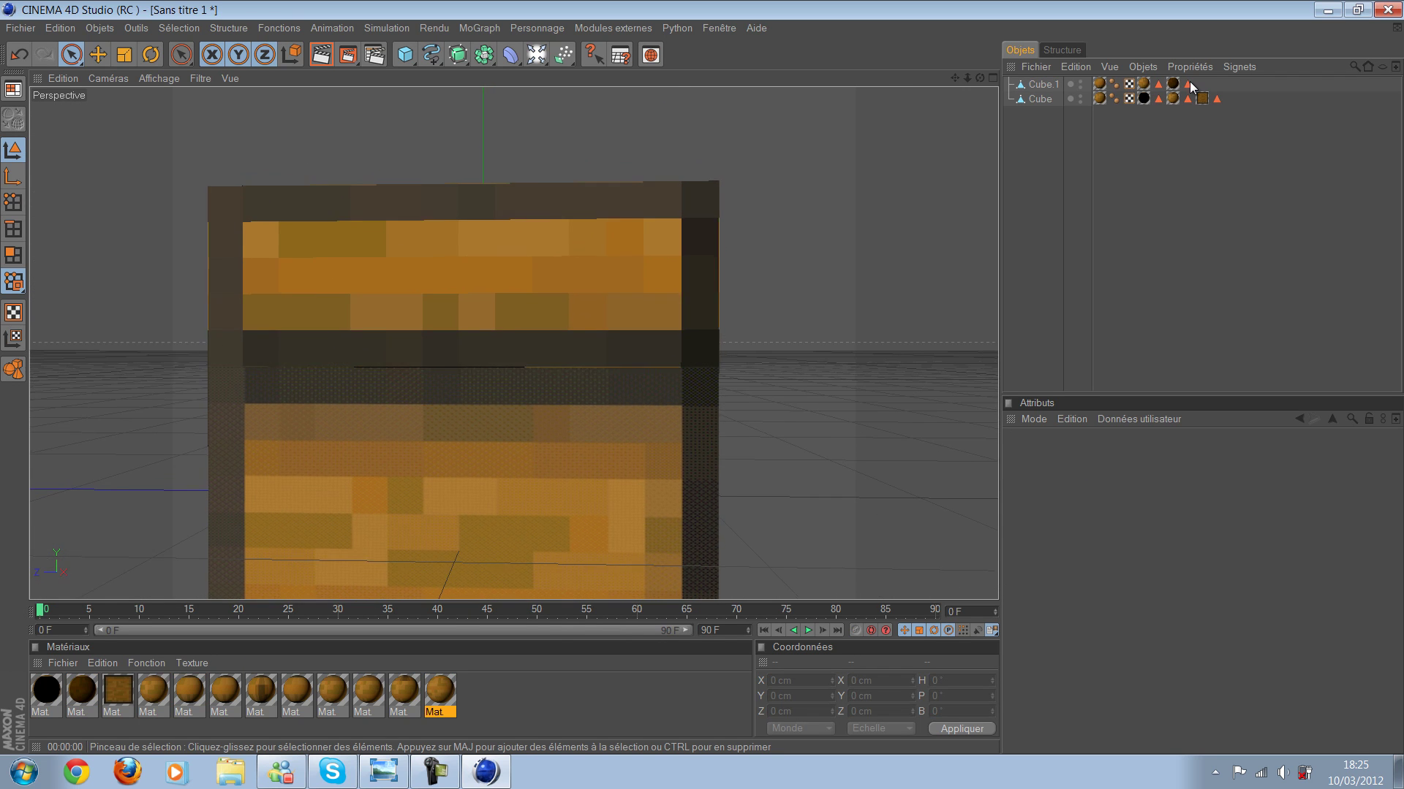
key("ctrl+r")
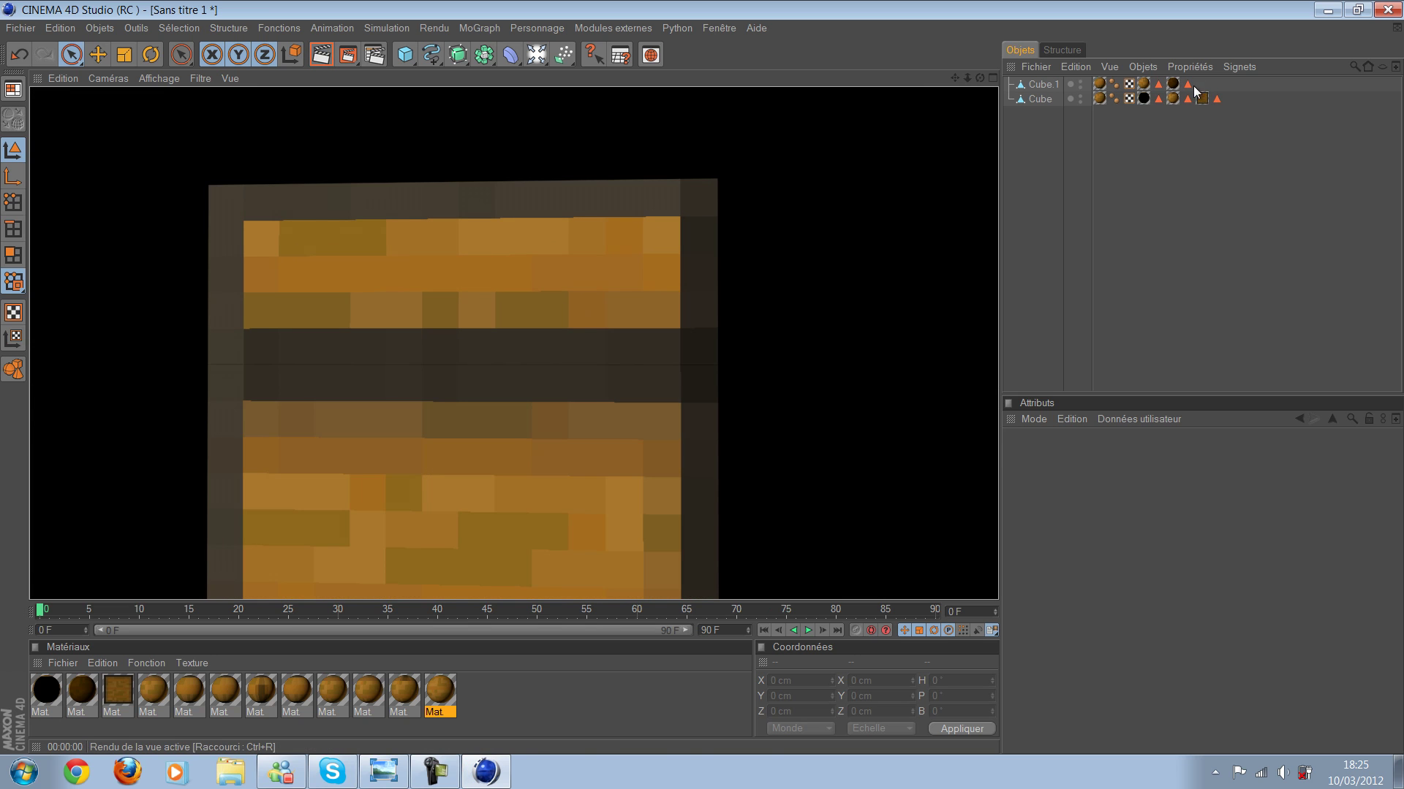
left_click(1189, 130)
left_click(1095, 86)
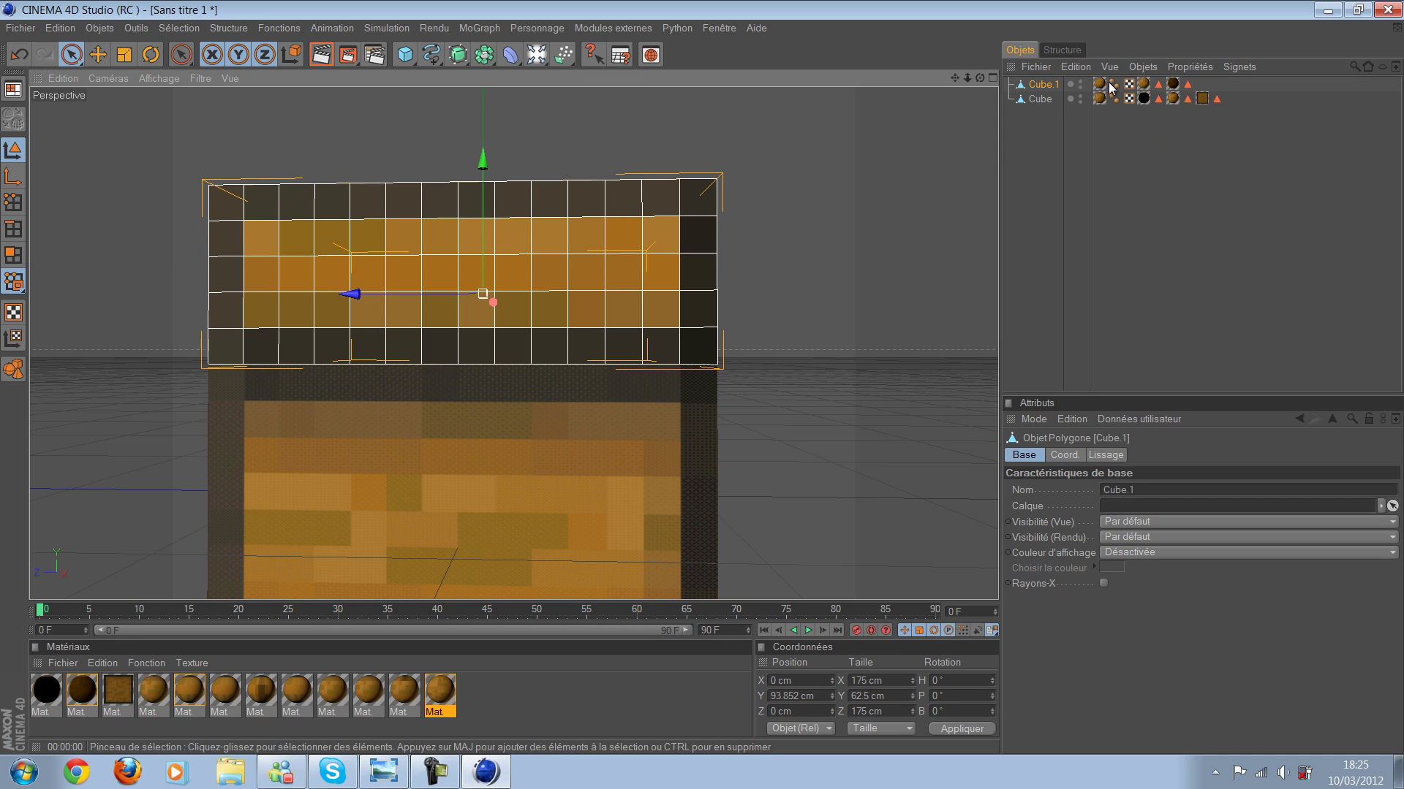
key("F5")
key("F4")
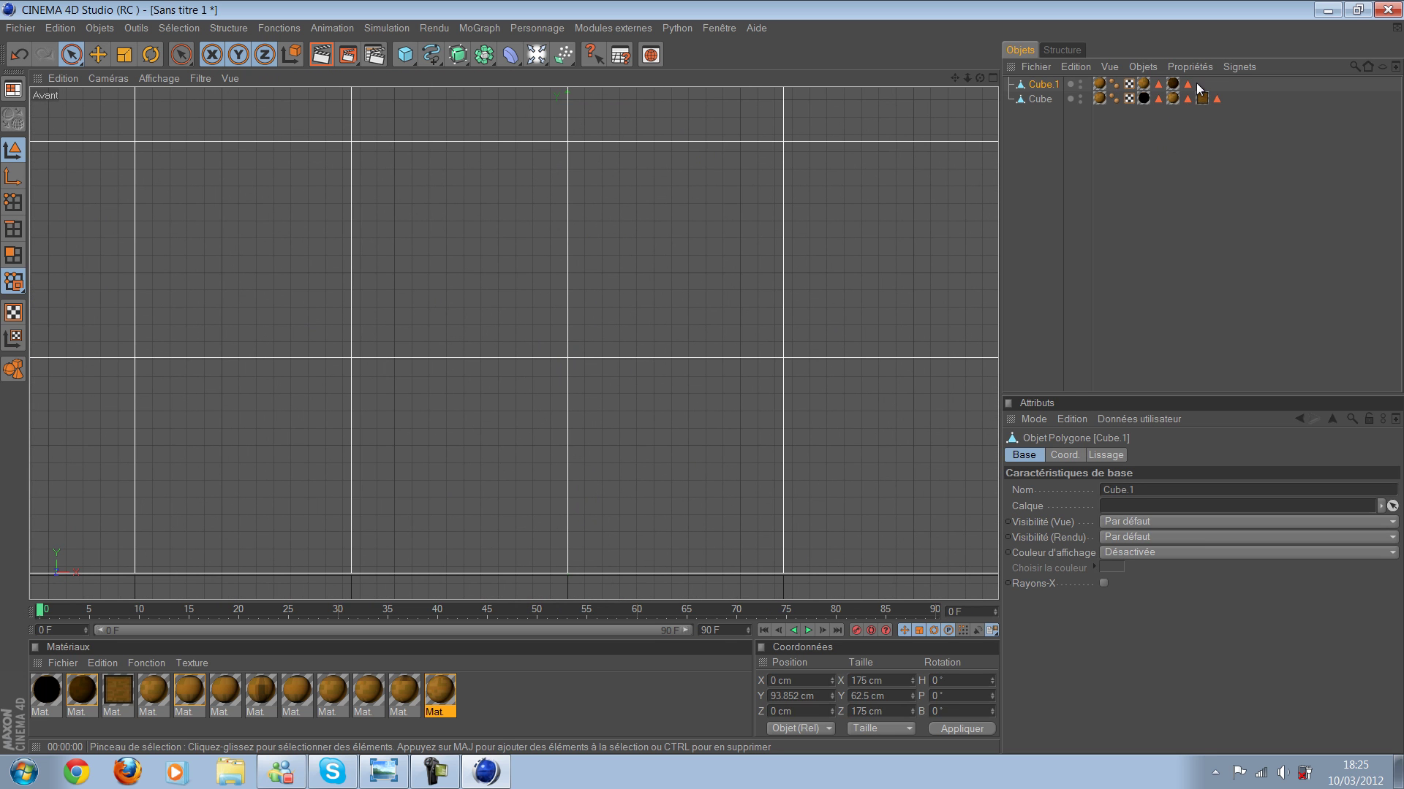
key("F5")
key("F1")
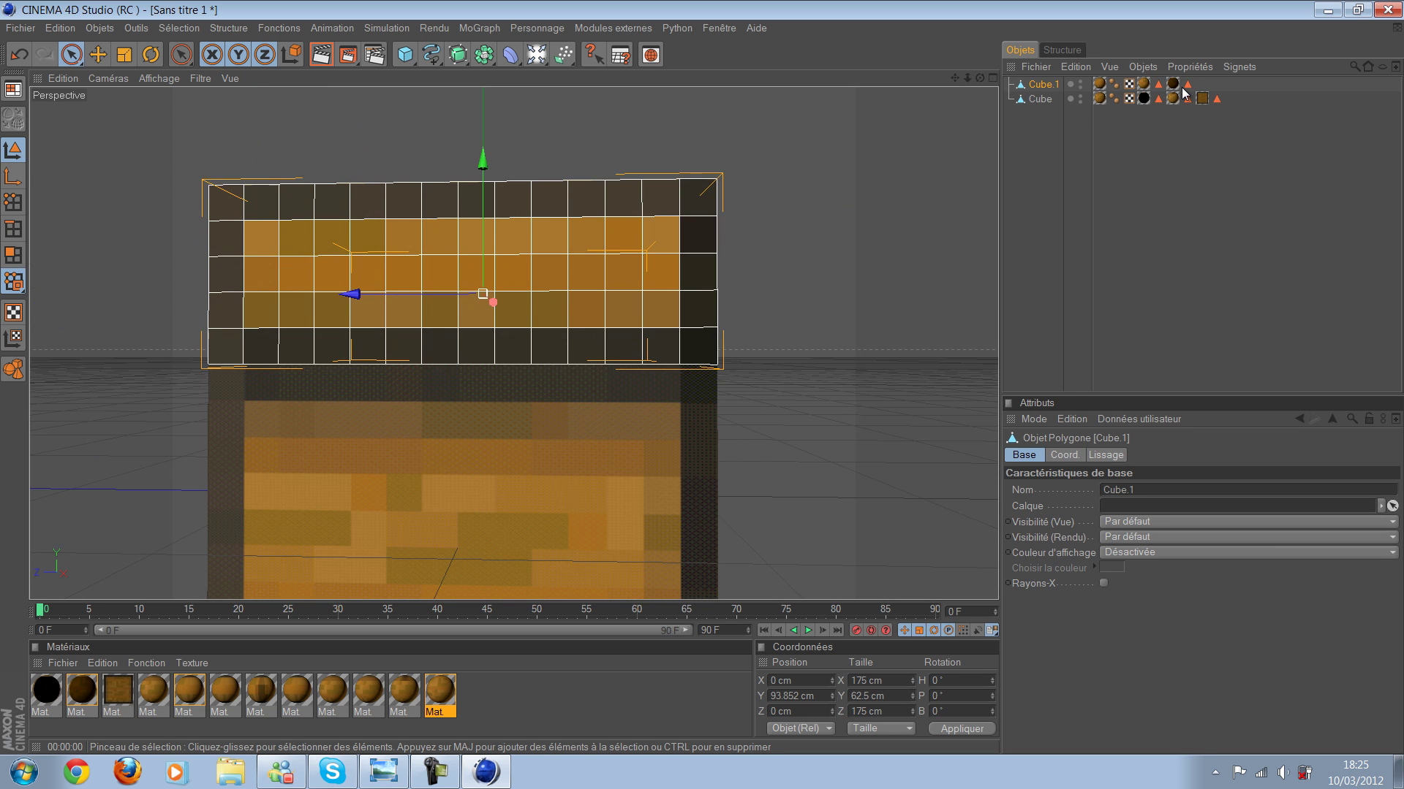
mouse_move(804, 220)
left_mouse_down("alt")
mouse_move(756, 179)
mouse_move(804, 127)
mouse_move(702, 375)
mouse_move(769, 231)
mouse_move(537, 352)
mouse_move(685, 286)
left_mouse_up("alt")
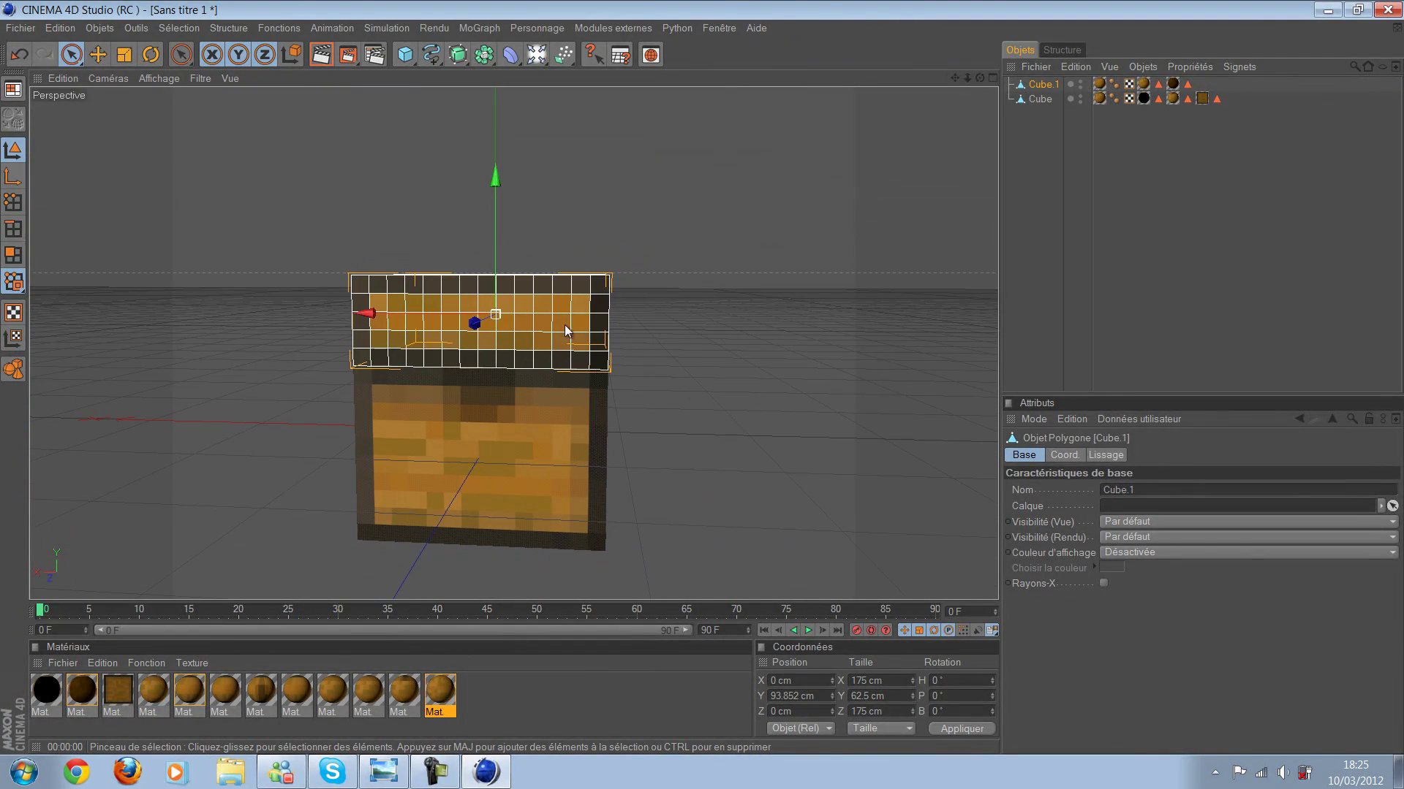
scroll(529, 339, "up", 2)
scroll(529, 337, "up", 2)
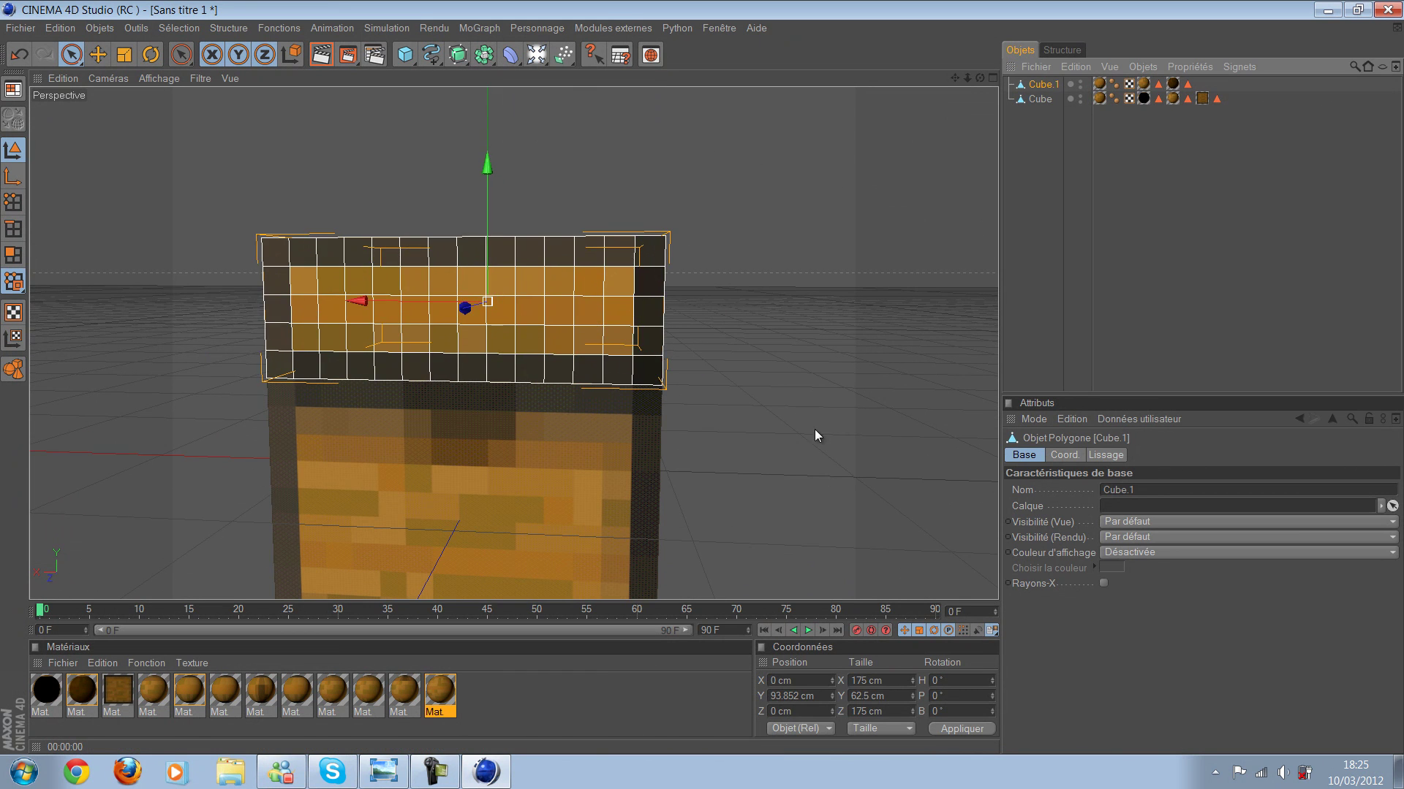
left_click(701, 385)
left_click_drag(701, 381, 703, 384, "alt")
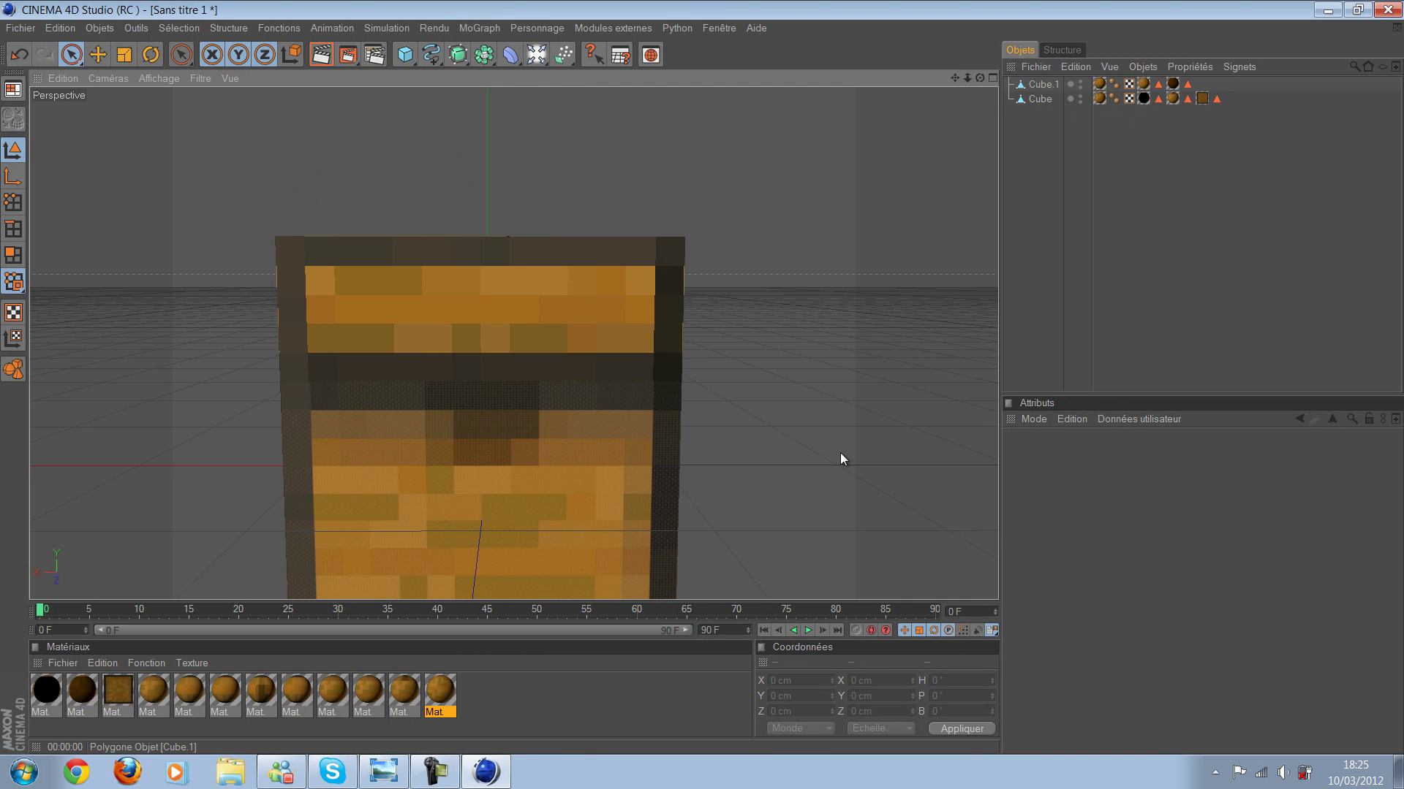
Step: Select the lid's front polygons and apply a wood material to that selection
key("ctrl+z")
key("ctrl+z")
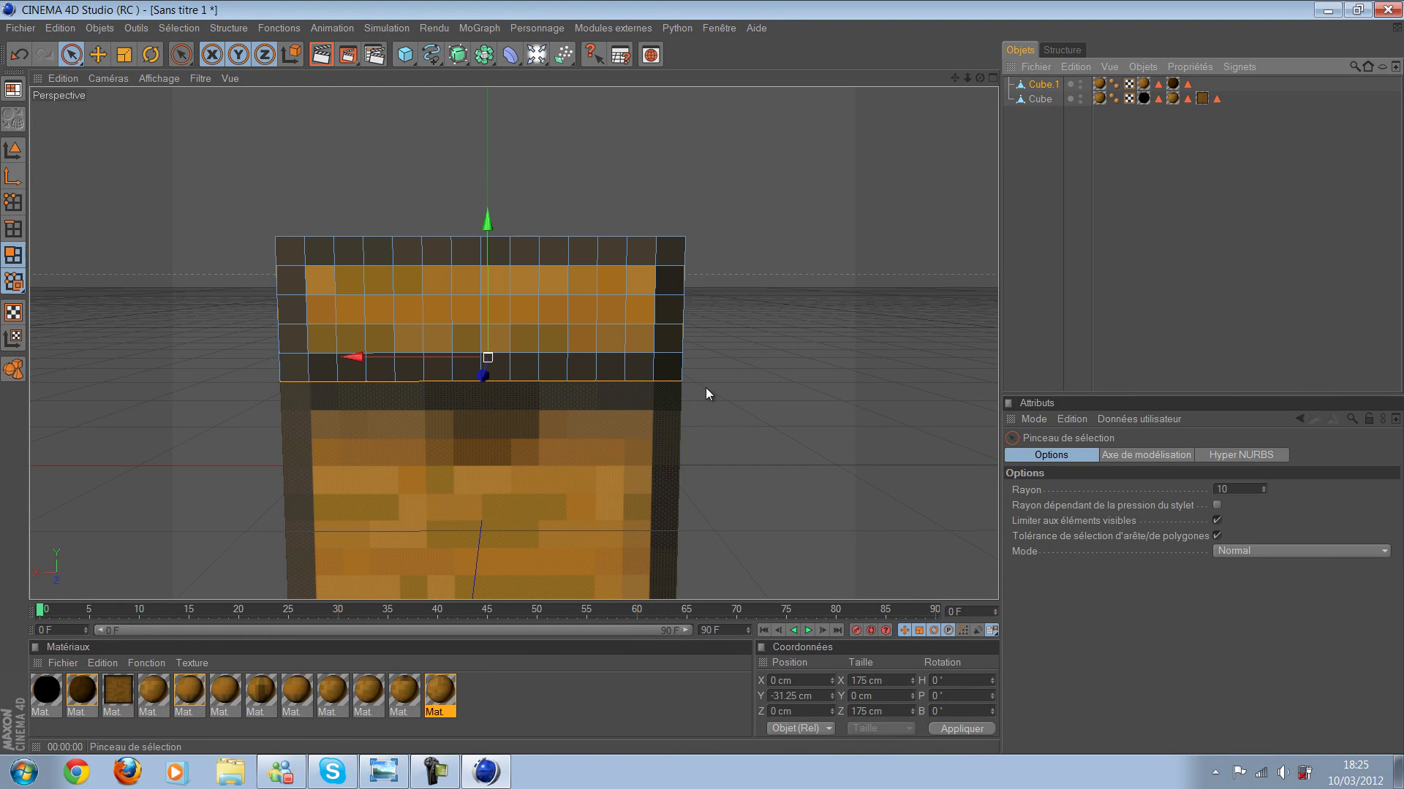
key("ctrl+z")
key("ctrl+z")
key("ctrl+z")
key("ctrl+z")
key("ctrl+z")
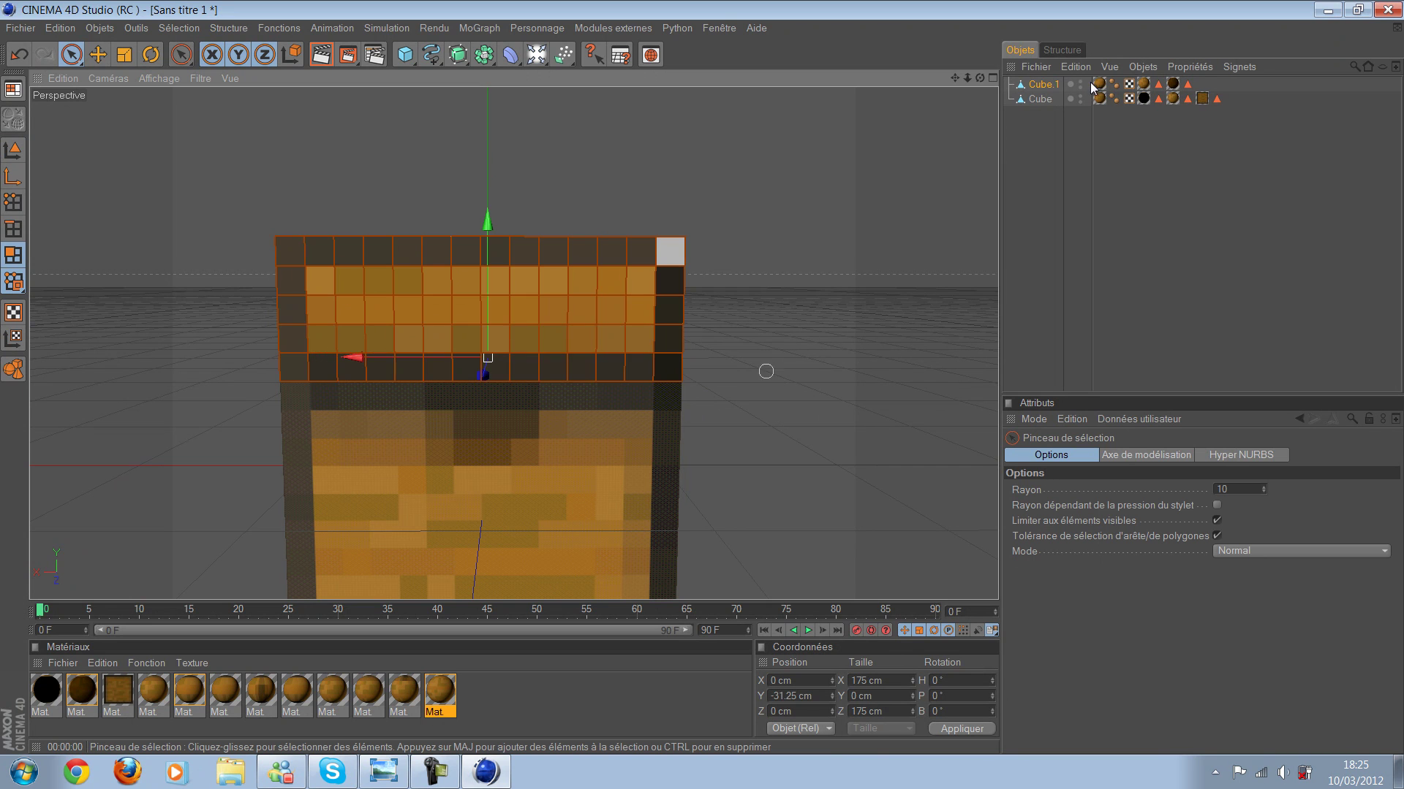
key("ctrl+z")
key("ctrl+z")
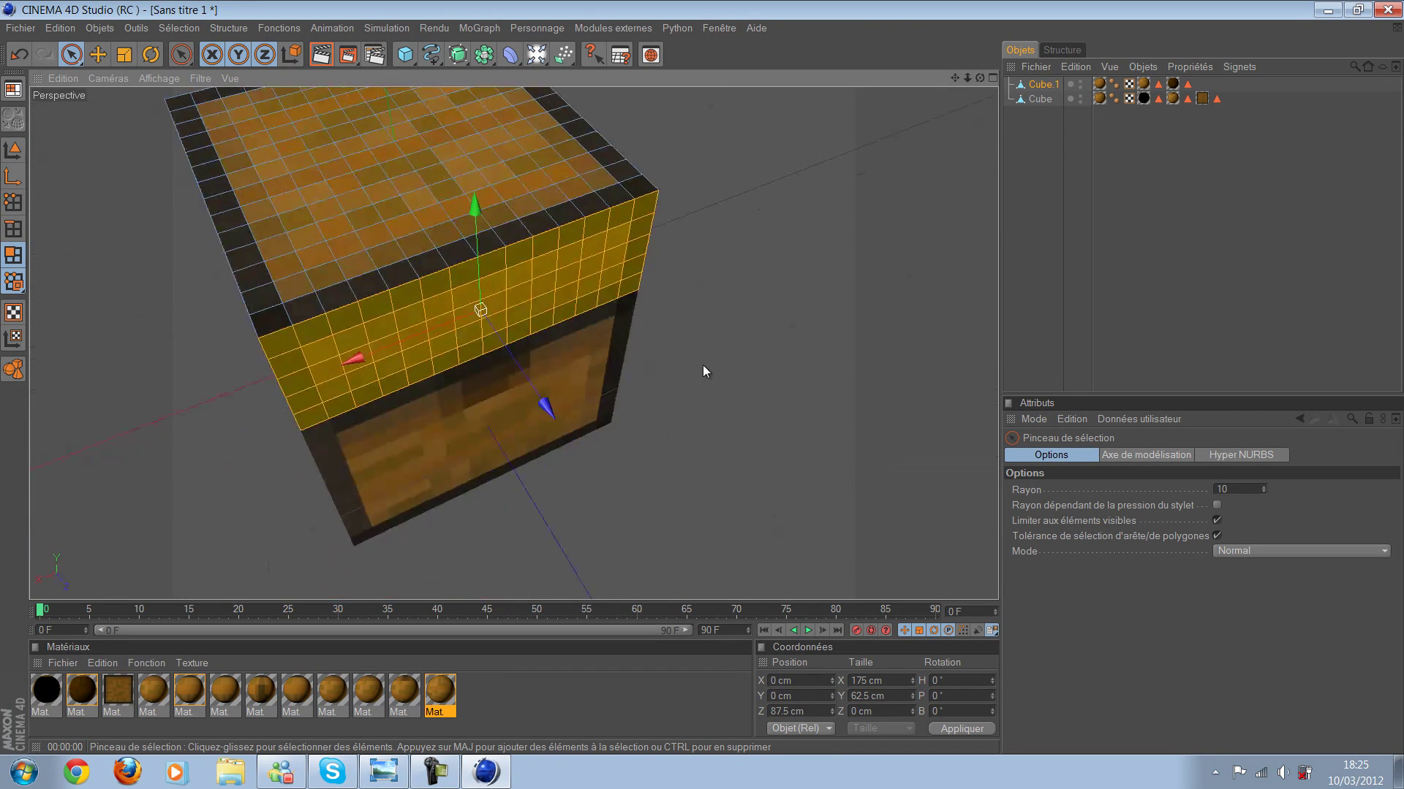
key("ctrl+z")
key("ctrl+z")
key("ctrl+shift+z")
key("ctrl+shift+z")
key("ctrl+shift+z")
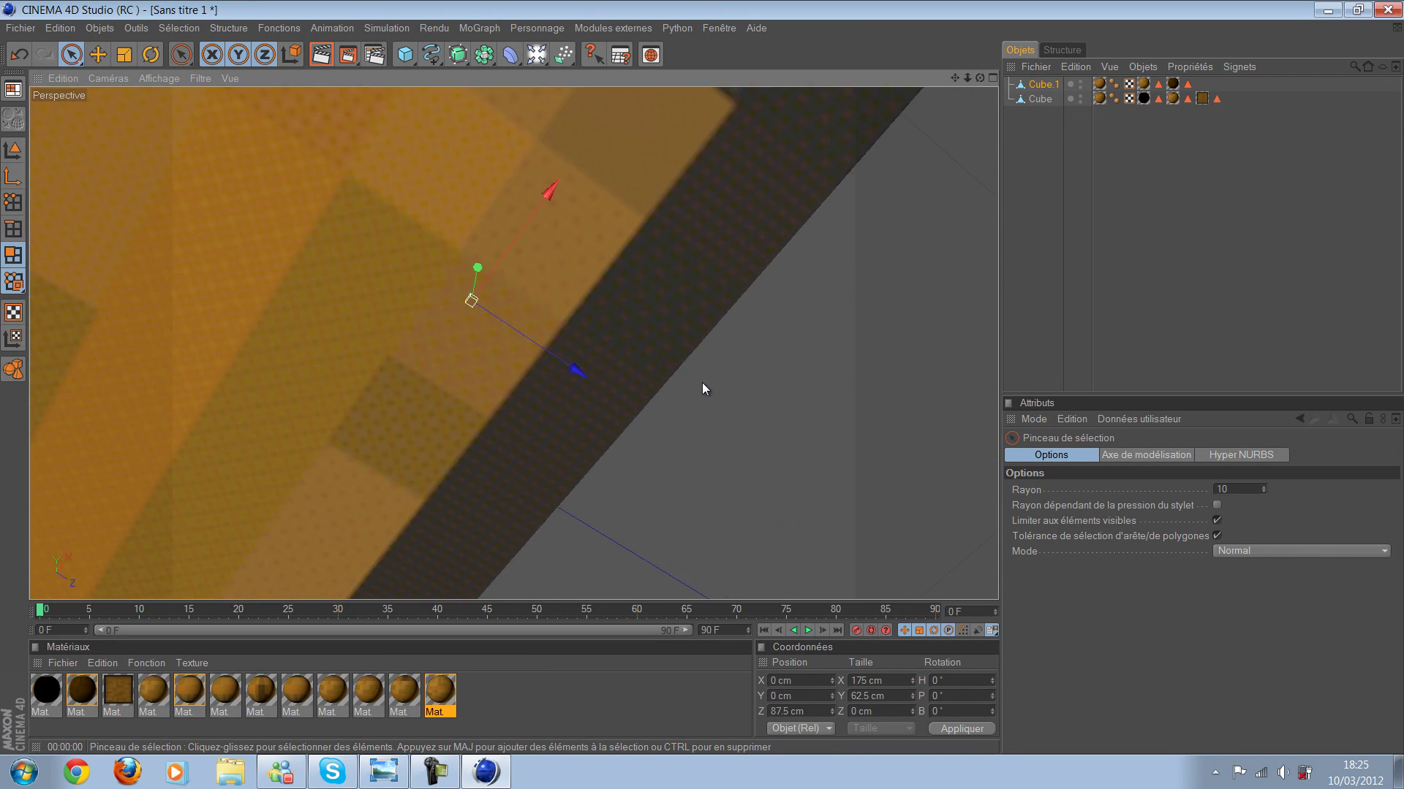
key("ctrl+shift+z")
key("ctrl+shift+z")
key("ctrl+shift+z")
key("ctrl+shift+z")
key("ctrl+shift+z")
key("ctrl+shift+z")
key("ctrl+shift+z")
key("ctrl+shift+z")
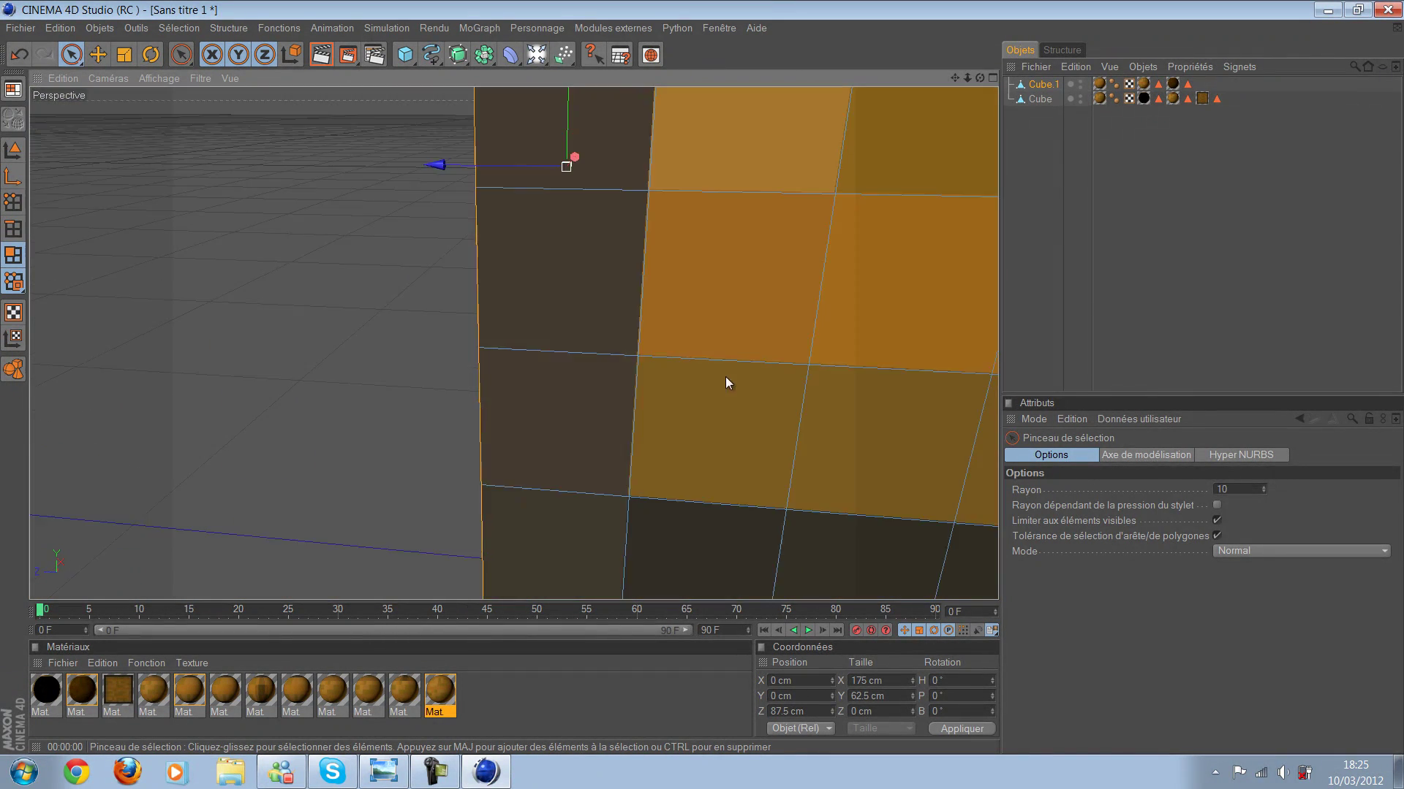
key("ctrl+shift+z")
key("ctrl+shift+z")
key("ctrl+shift+z")
key("ctrl+shift+z")
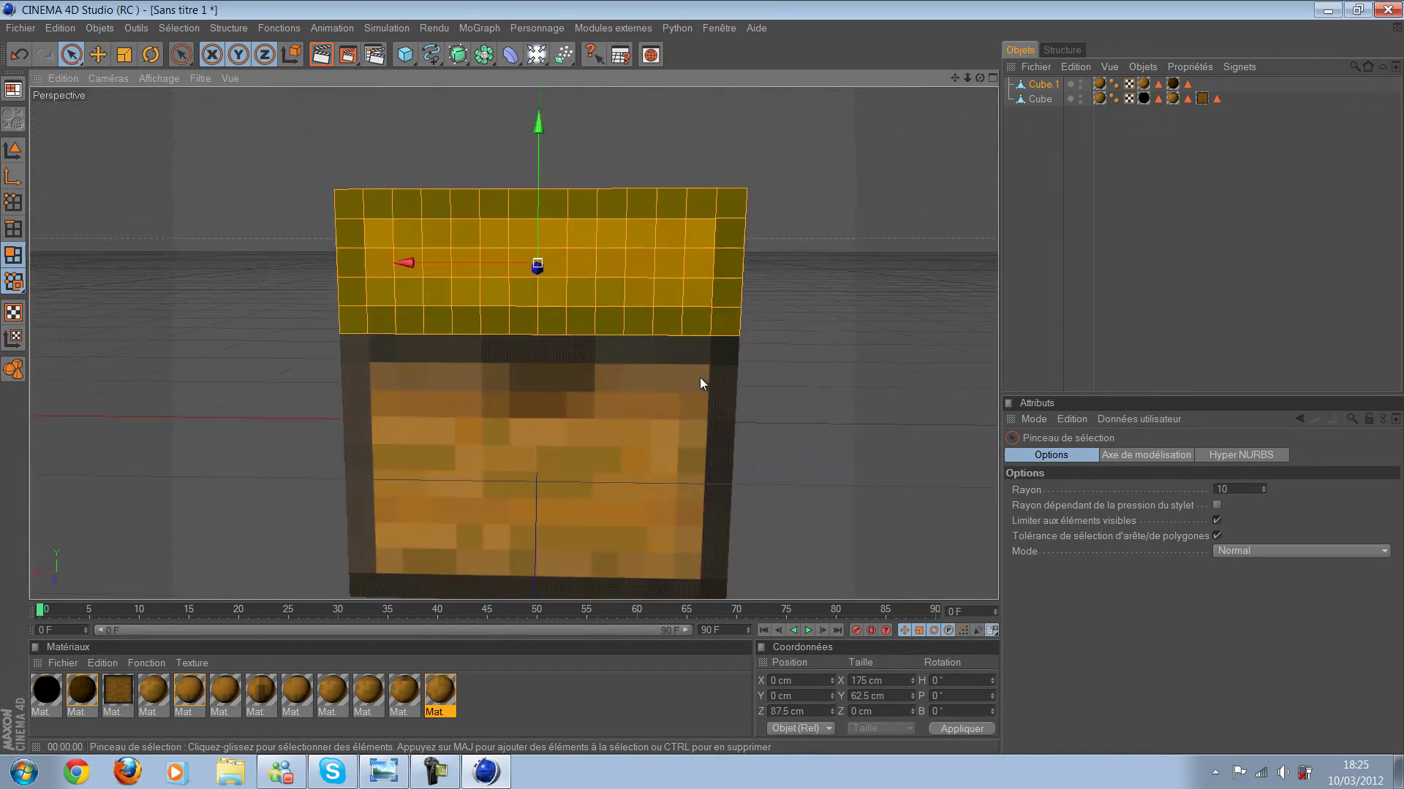
left_click_drag(439, 691, 1119, 85)
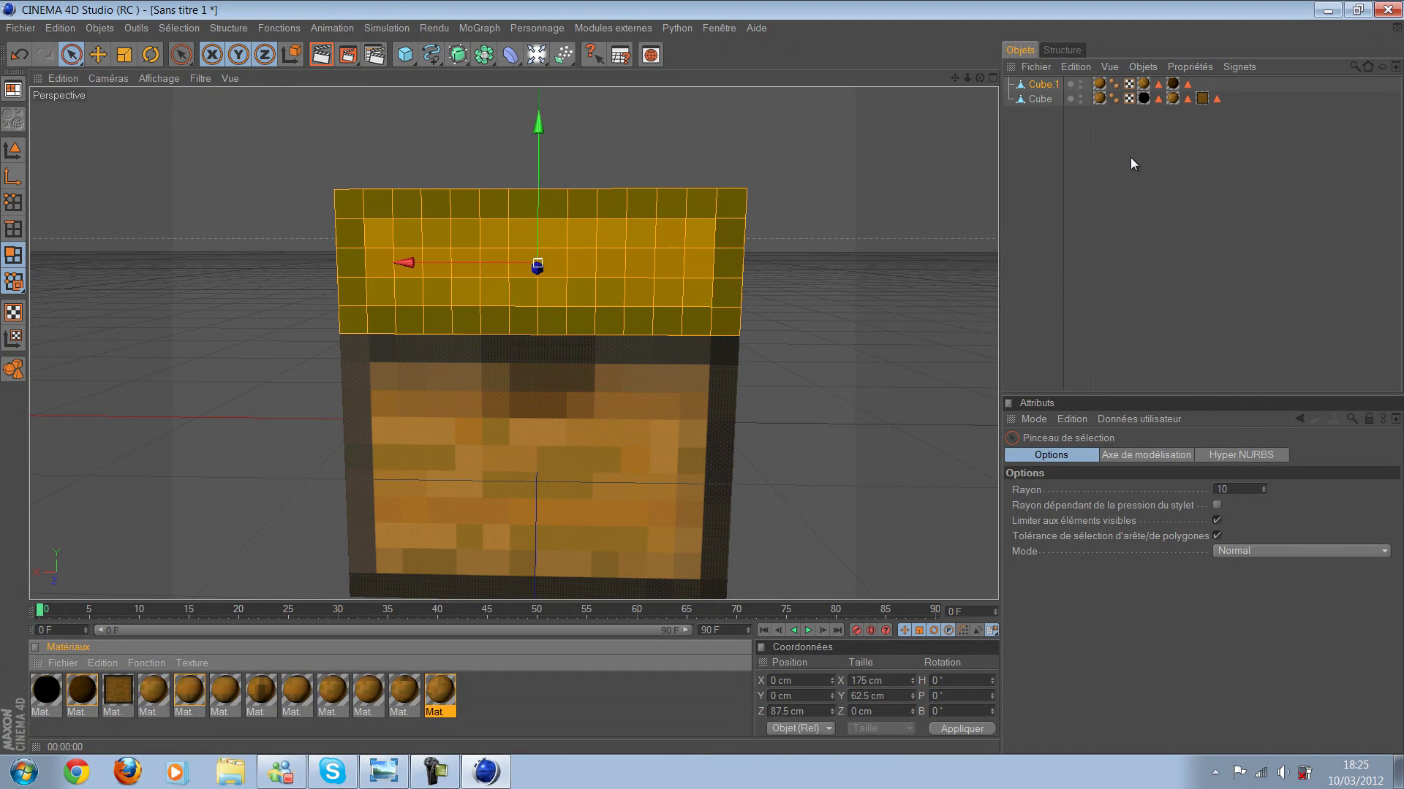
left_click(1138, 179)
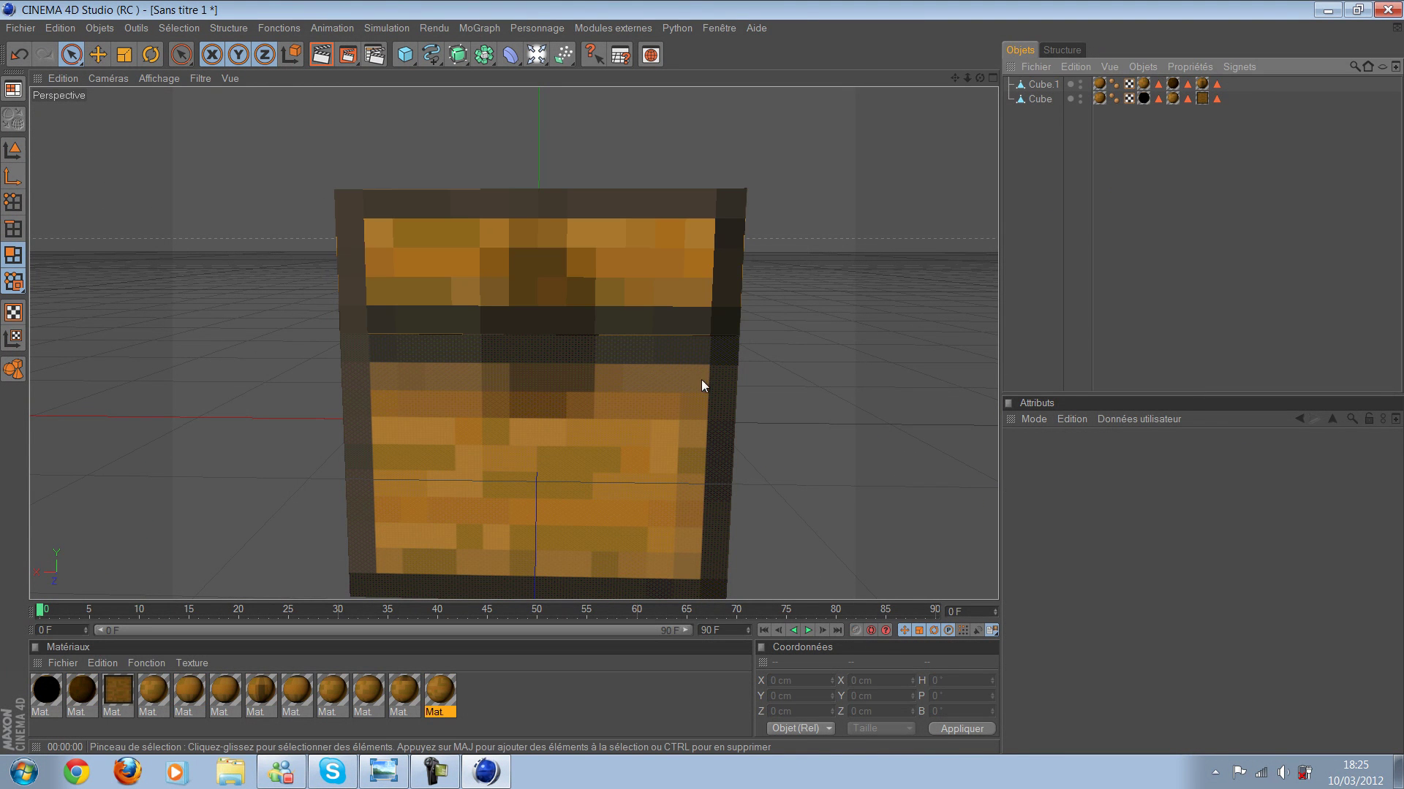
scroll(700, 384, "down", 3)
scroll(701, 388, "up", 3)
mouse_move(703, 379)
left_mouse_down("alt")
mouse_move(774, 452)
mouse_move(703, 375)
left_mouse_up("alt")
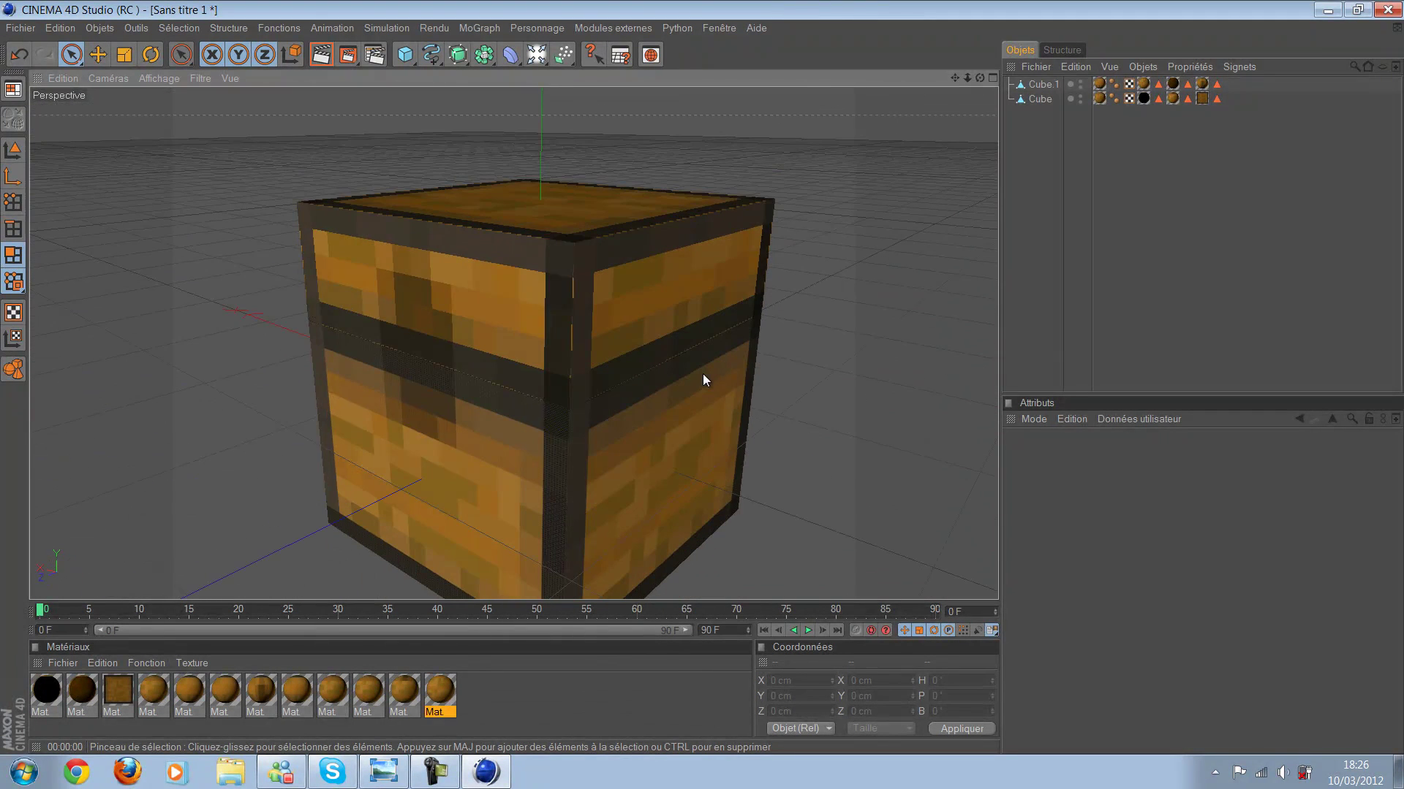
Step: In Axis mode, lower the lid's axis toward its bottom edge in the Right view
left_click(704, 377)
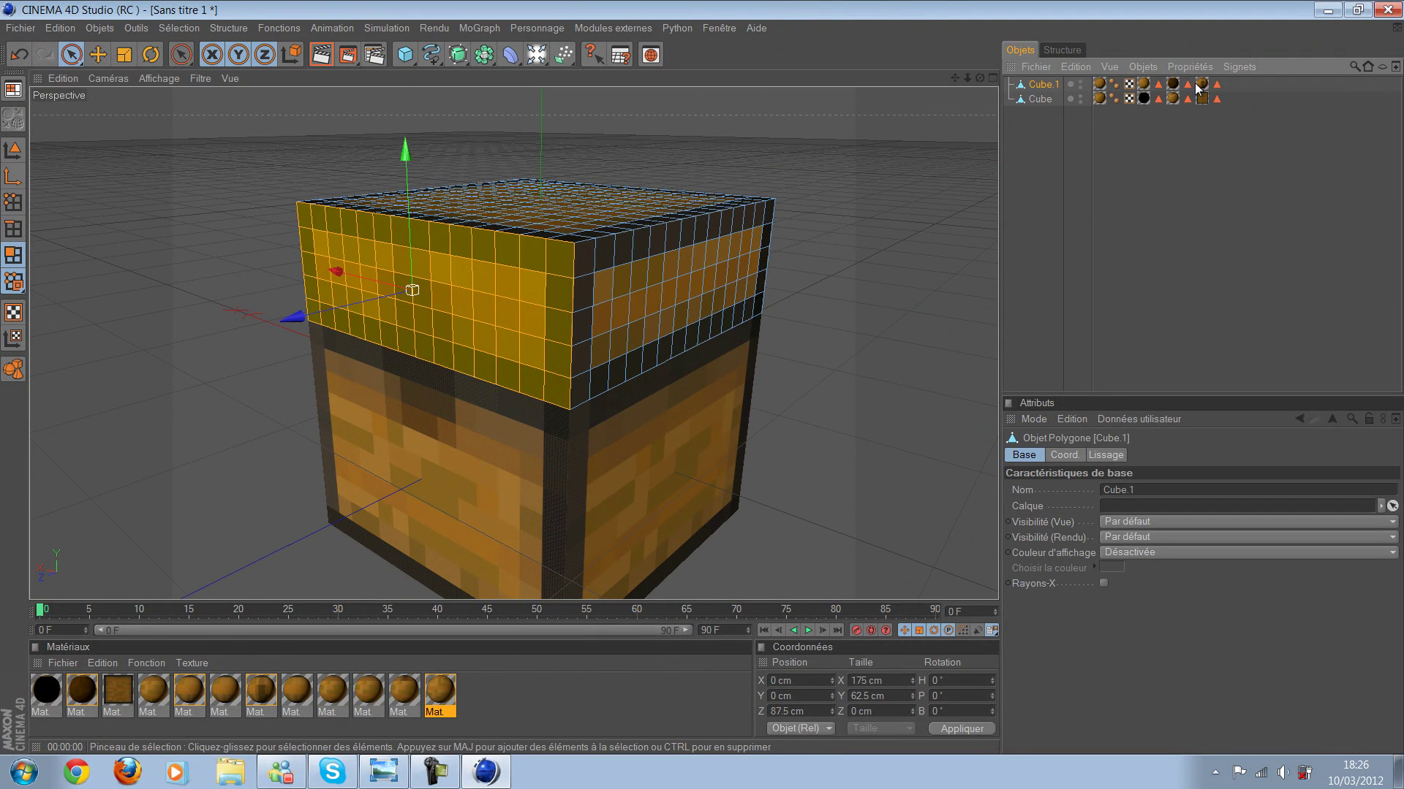
key("Return")
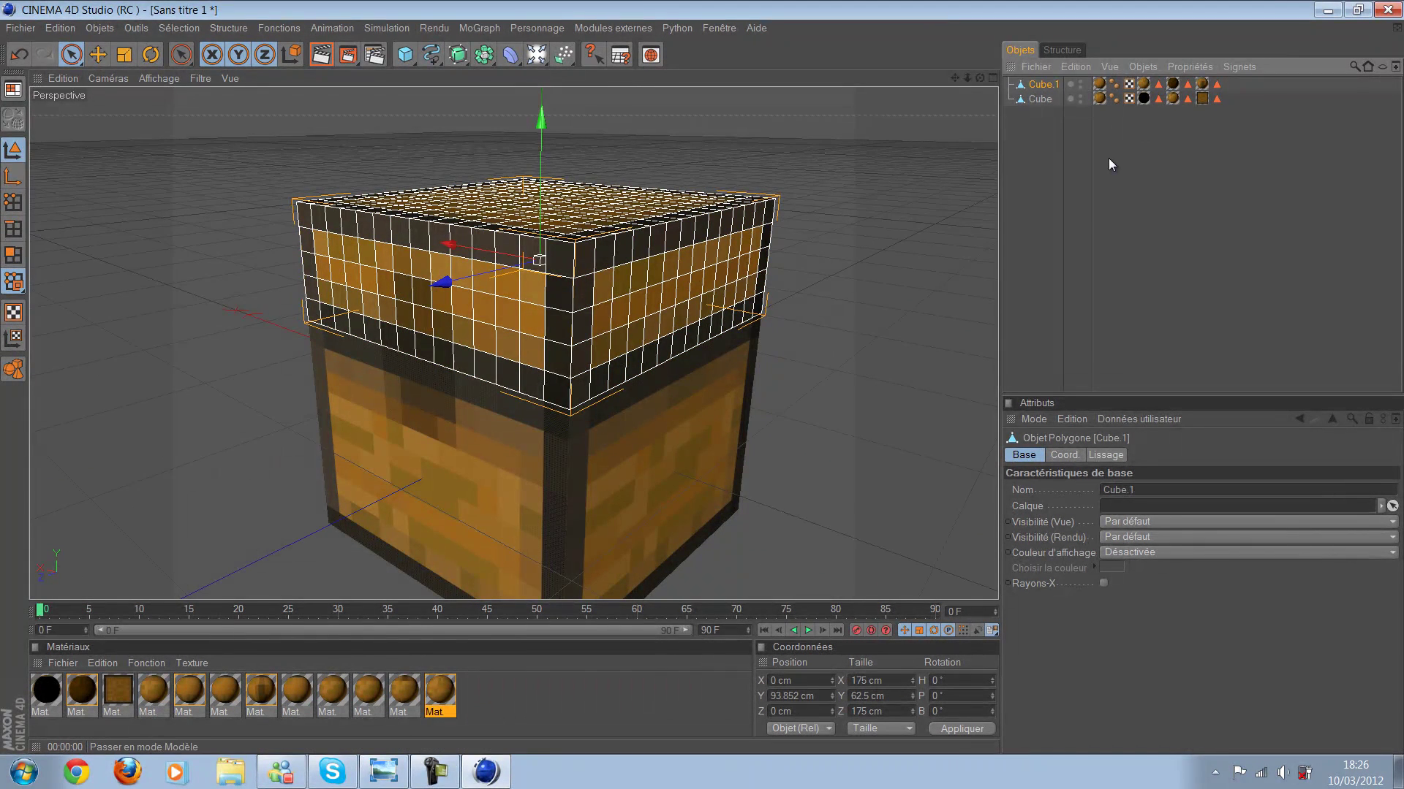
key("l")
key("ctrl+shift+z")
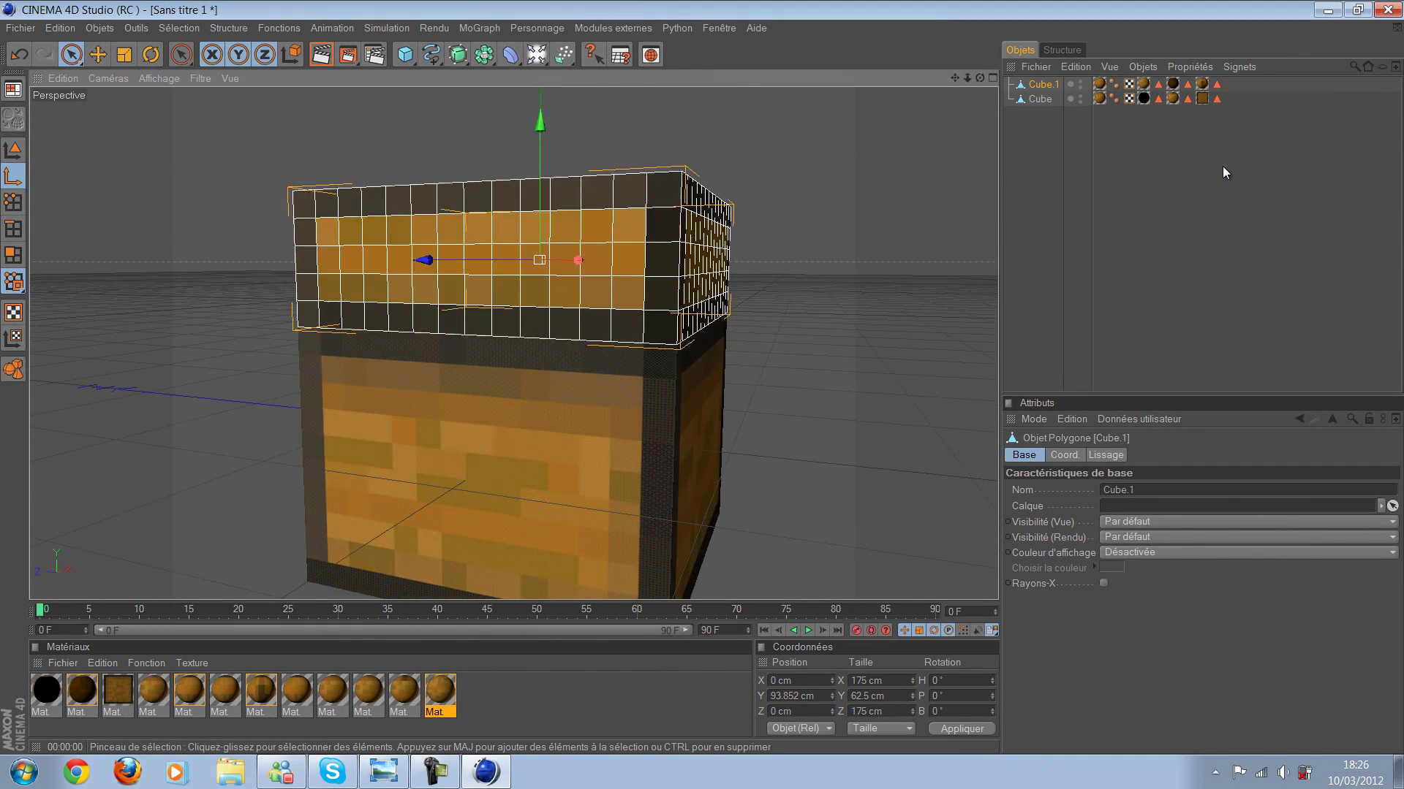
key("F5")
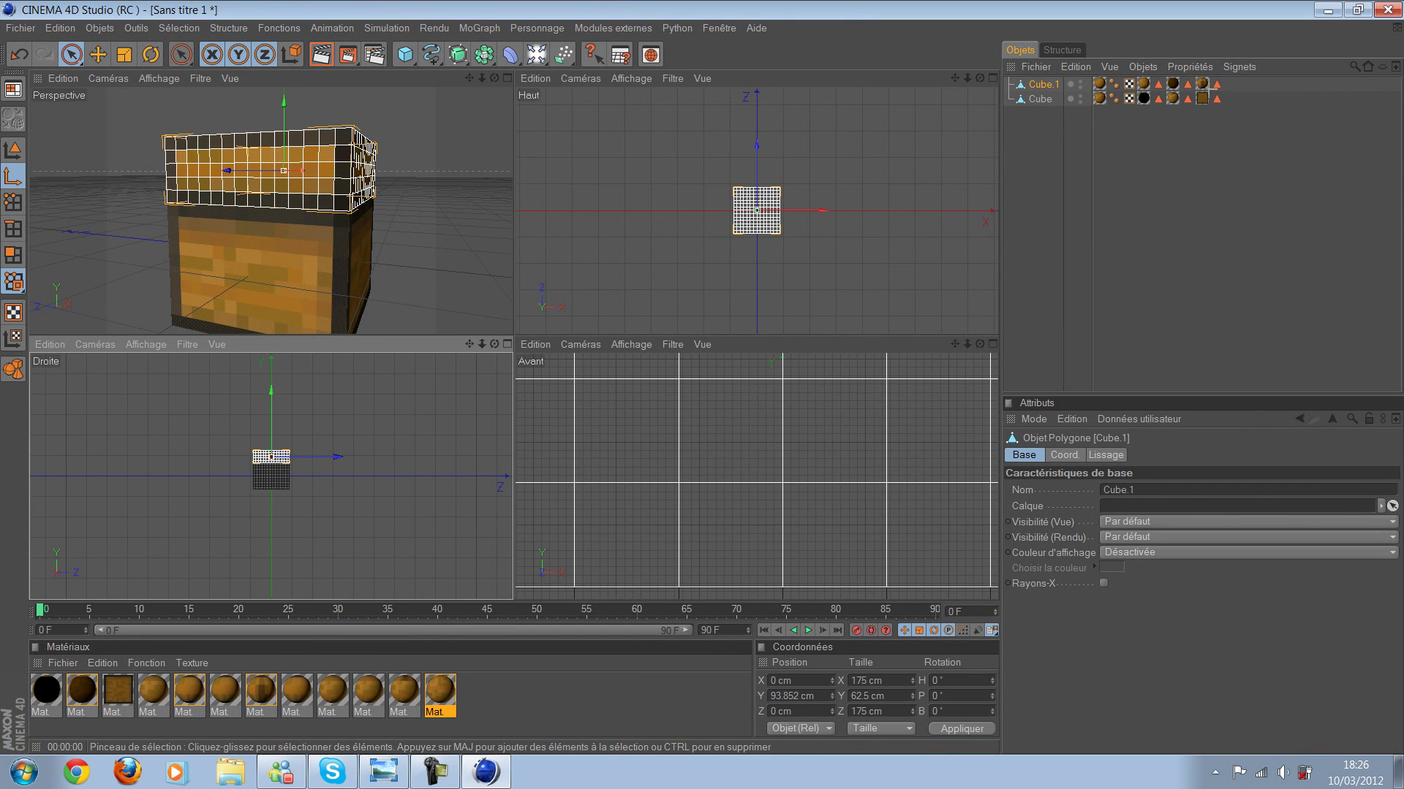
key("F3")
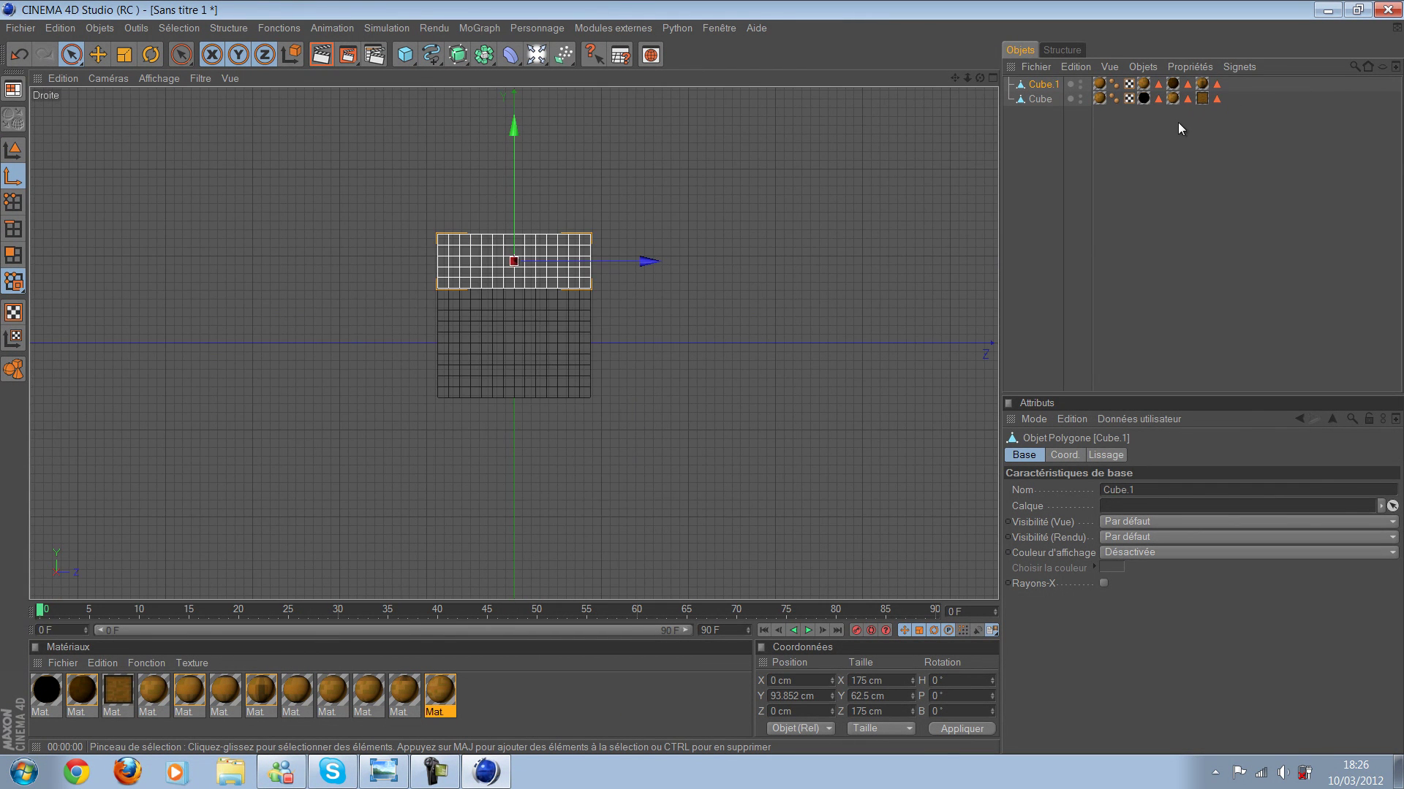
scroll(584, 458, "up", 5)
left_click_drag(71, 56, 534, 161)
left_click_drag(1054, 93, 721, 190)
scroll(512, 169, "up", 3)
scroll(379, 133, "up", 5)
right_click_drag(717, 291, 238, 216, "alt")
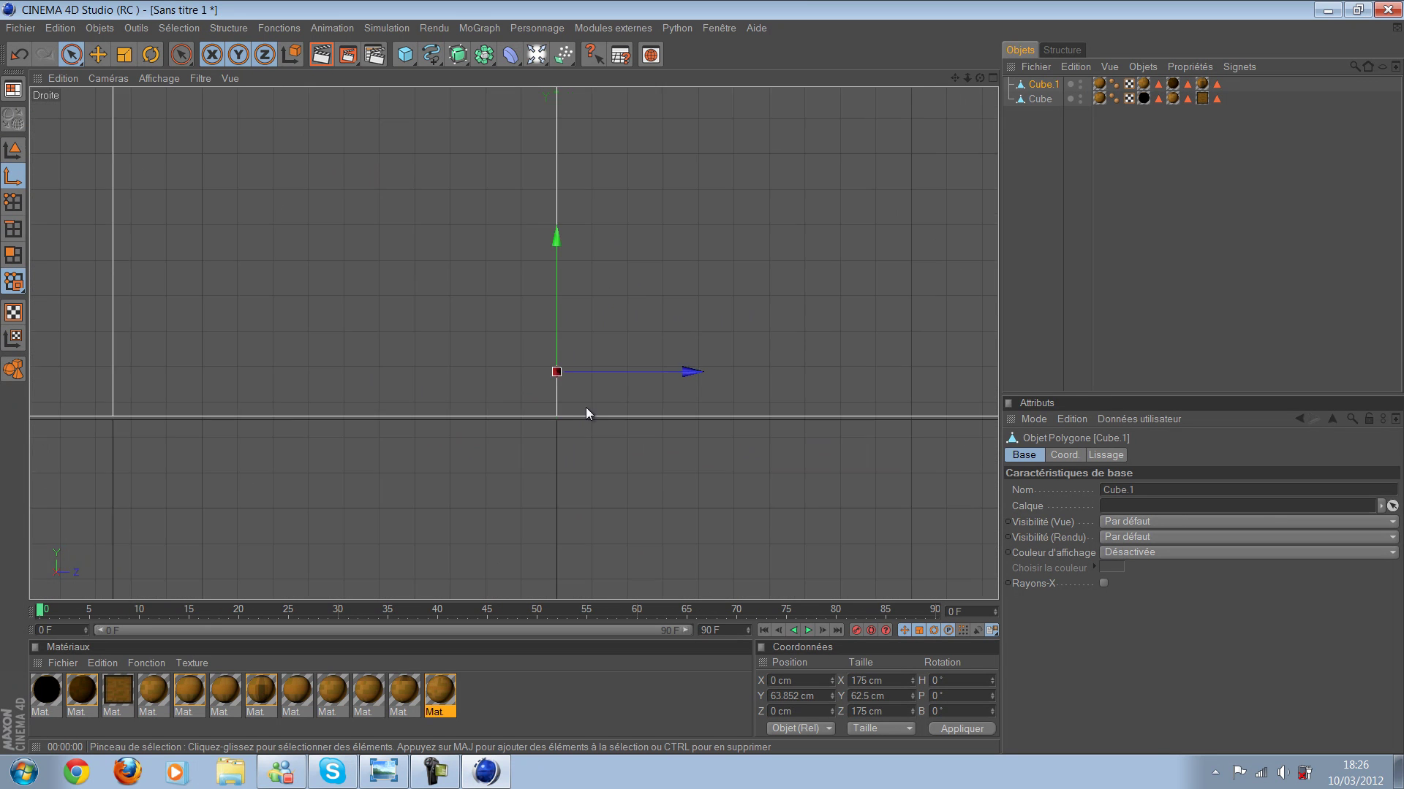
left_click_drag(238, 217, 462, 441)
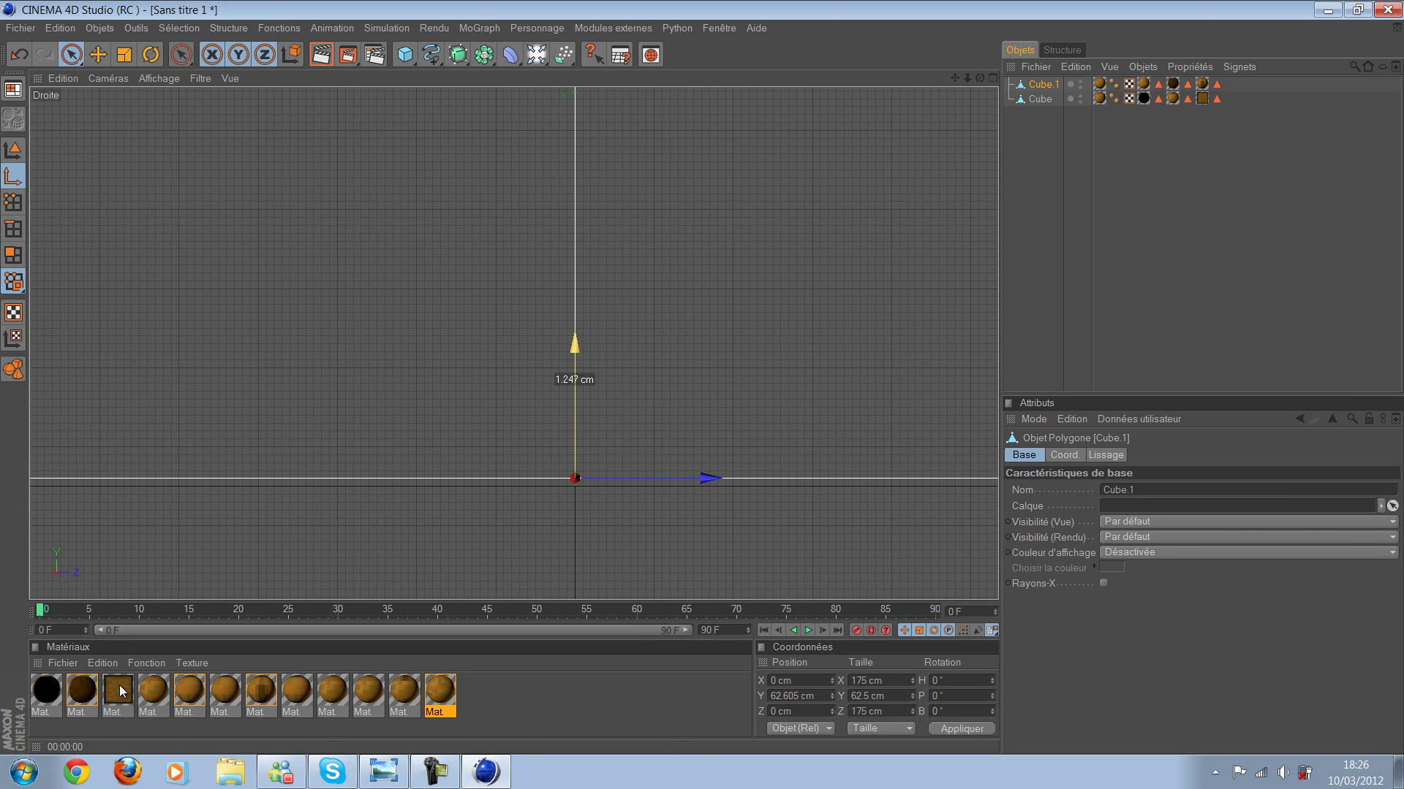
Step: Fine-tune the lid's axis height to Y 62.503 cm and return to the perspective view
key("Return")
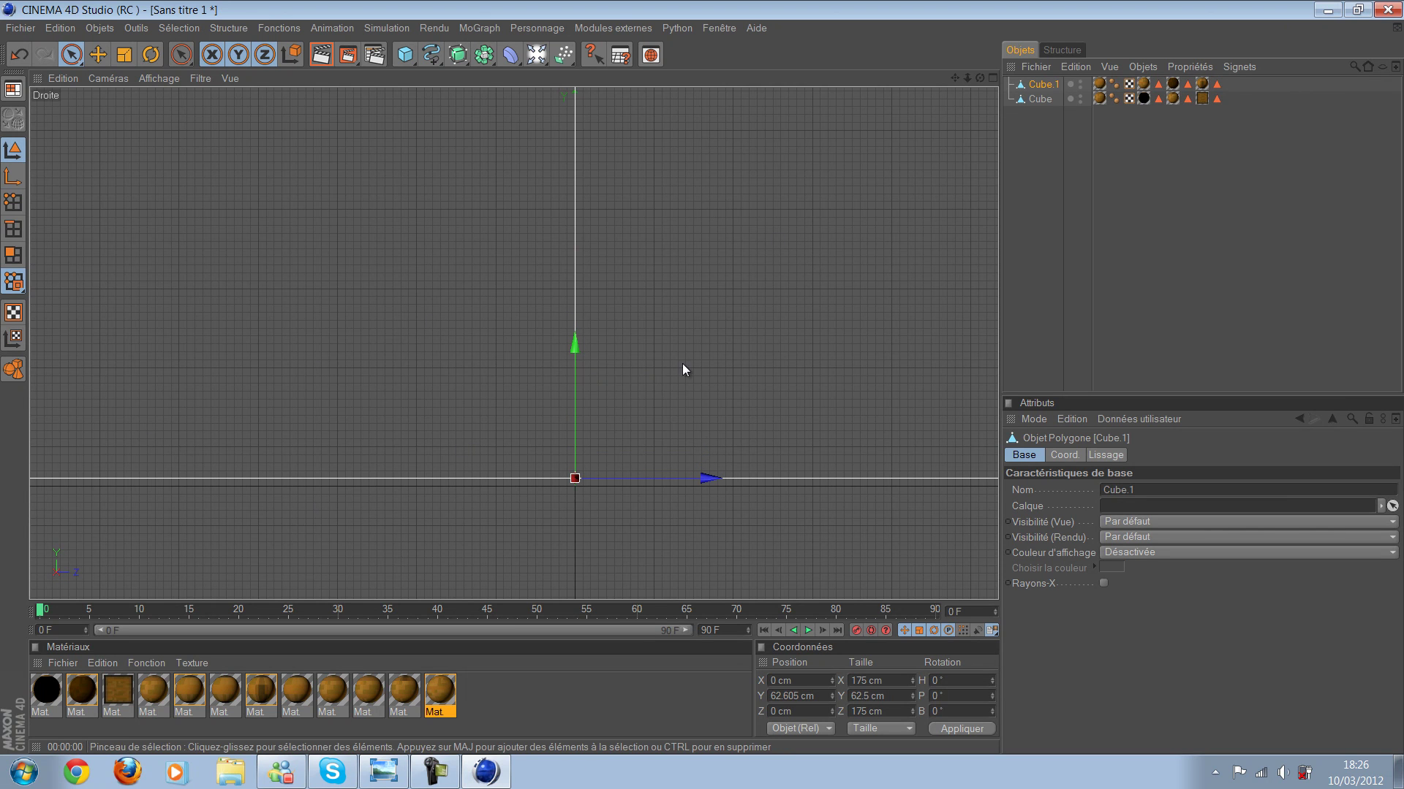
mouse_move(702, 378)
left_mouse_down()
mouse_move(727, 374)
mouse_move(752, 248)
left_mouse_up()
mouse_move(753, 249)
middle_mouse_down()
mouse_move(701, 383)
mouse_move(708, 273)
middle_mouse_up()
scroll(702, 376, "up", 4)
scroll(742, 402, "up", 1)
left_click_drag(694, 377, 702, 378)
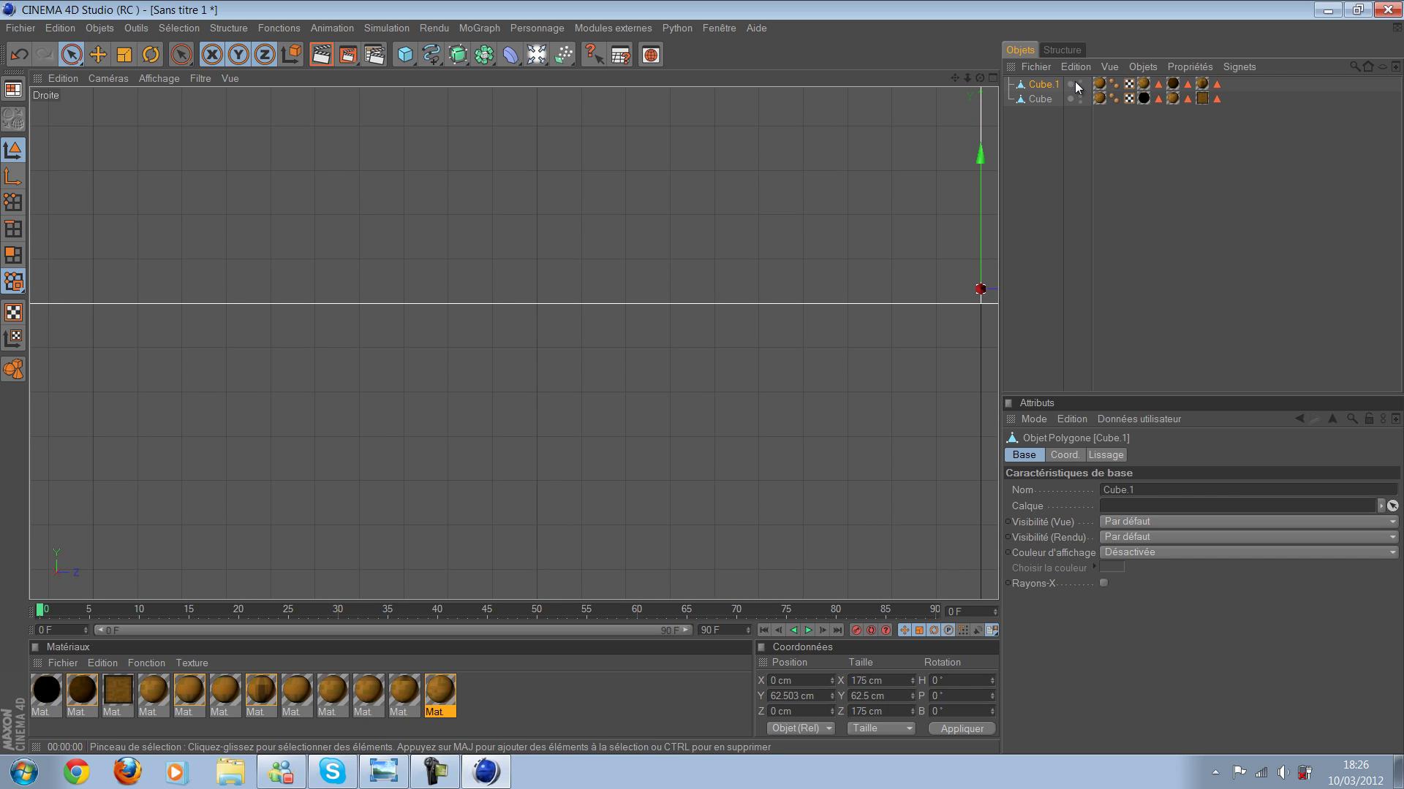
mouse_move(972, 155)
middle_mouse_down()
mouse_move(984, 105)
mouse_move(565, 267)
middle_mouse_up()
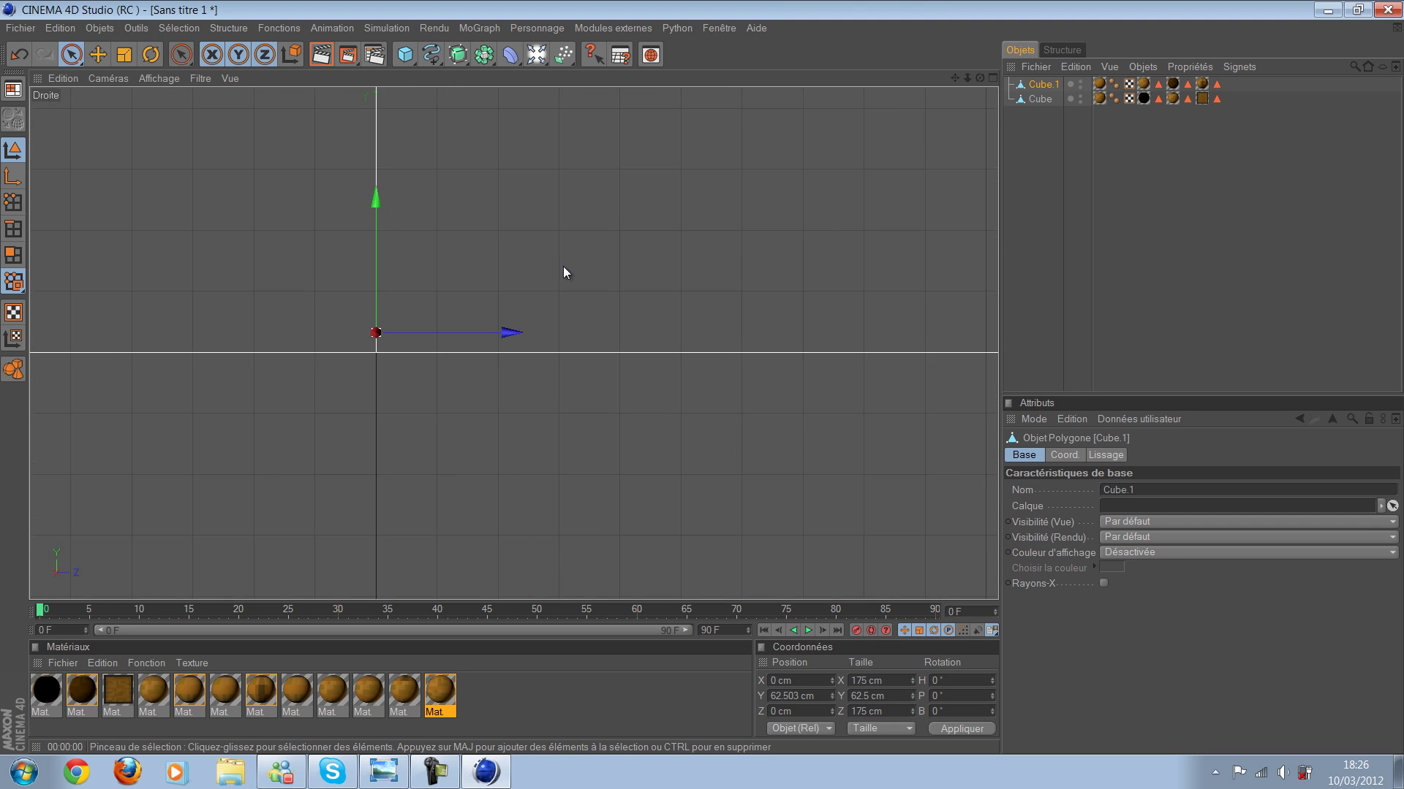
key("F5")
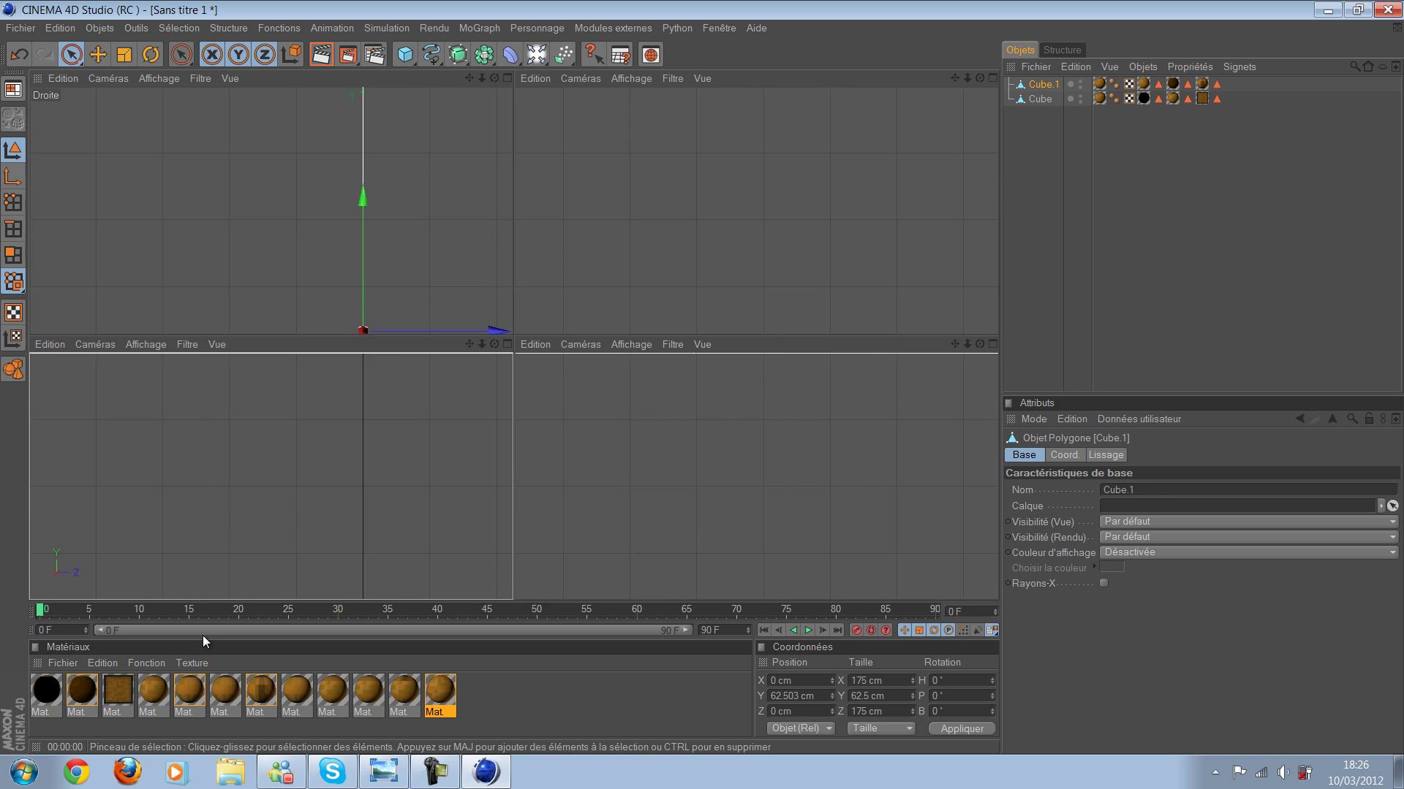
key("F1")
Step: Reselect the lid in Axis mode and shift its axis along Z in the Top view
key("F5")
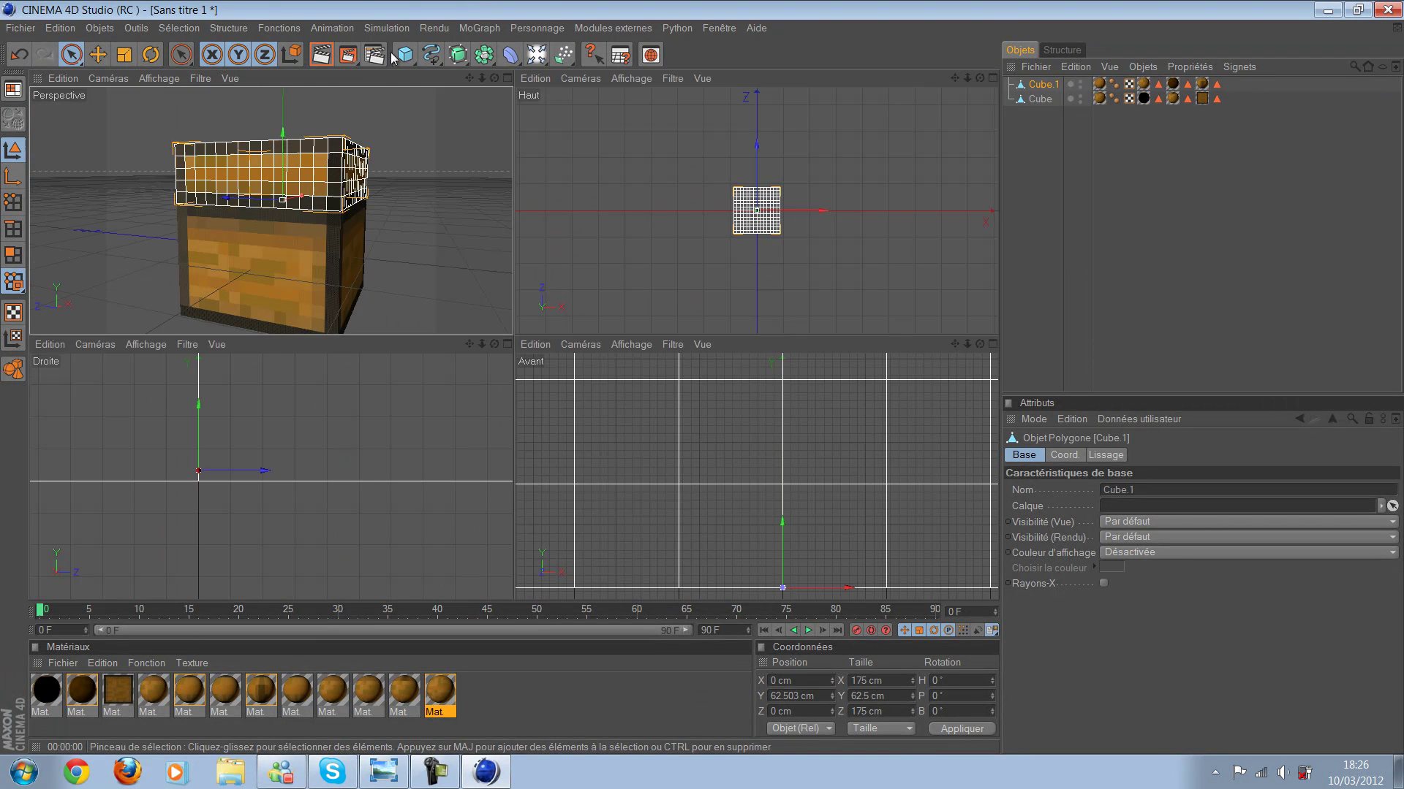
key("F2")
key("F5")
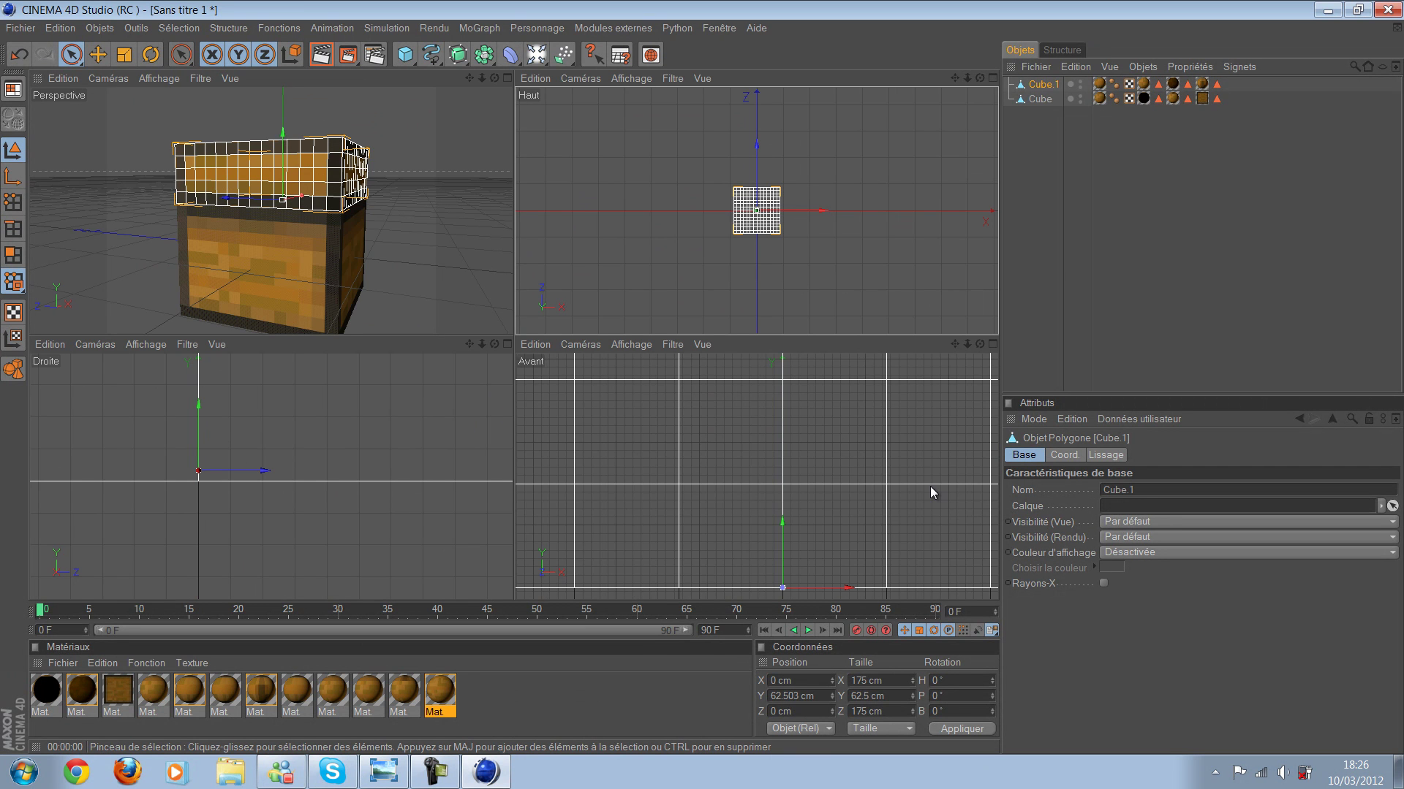
left_click(929, 486)
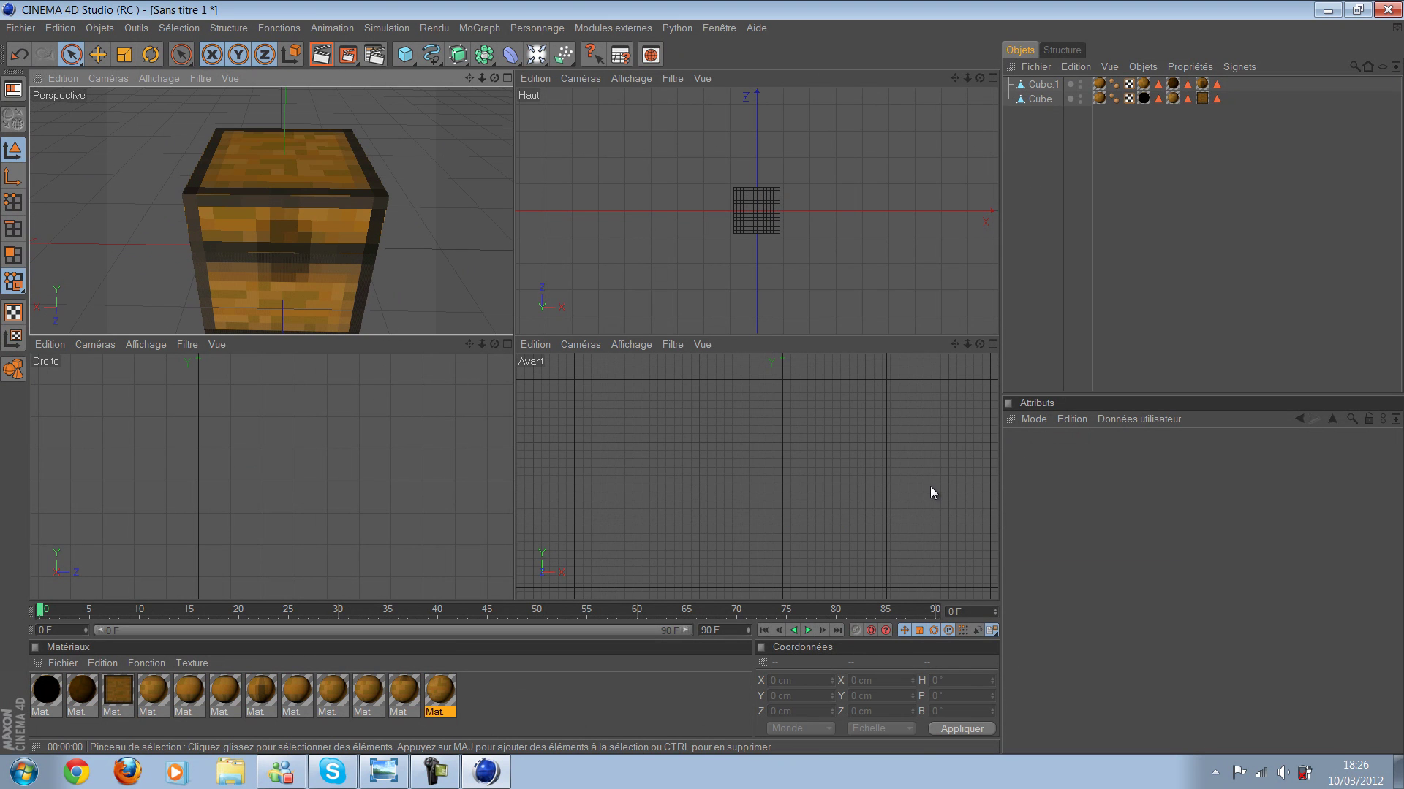
key("ctrl+z")
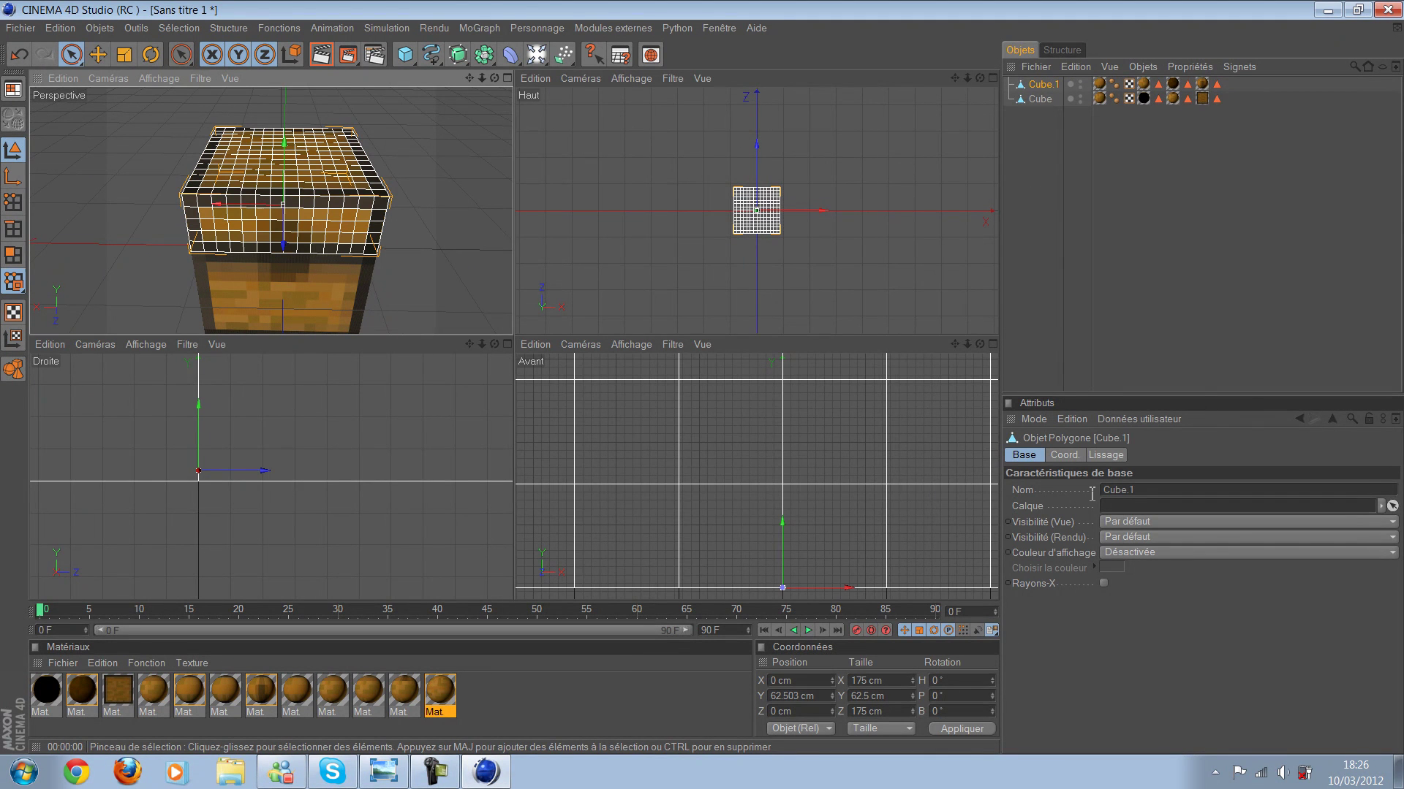
key("ctrl+z")
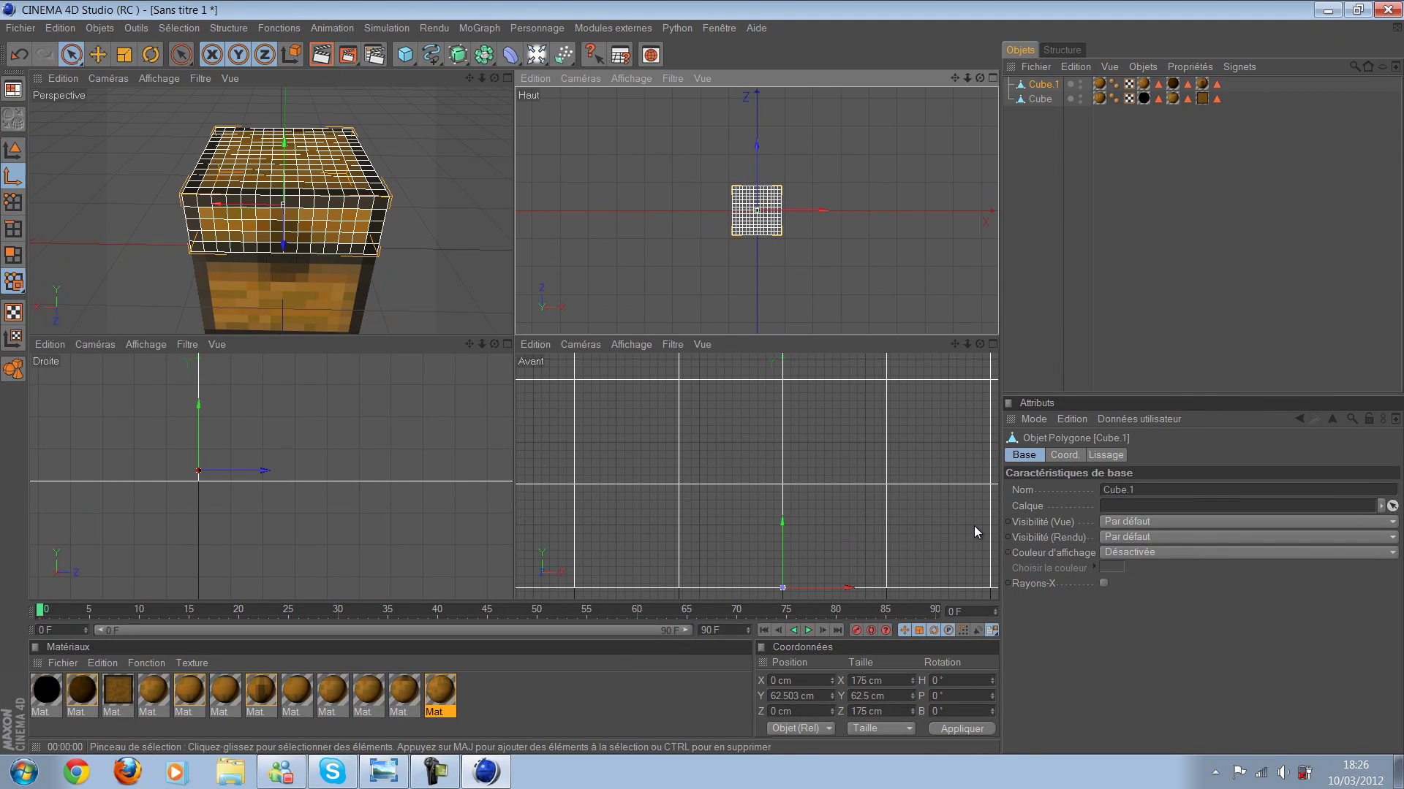
key("ctrl+z")
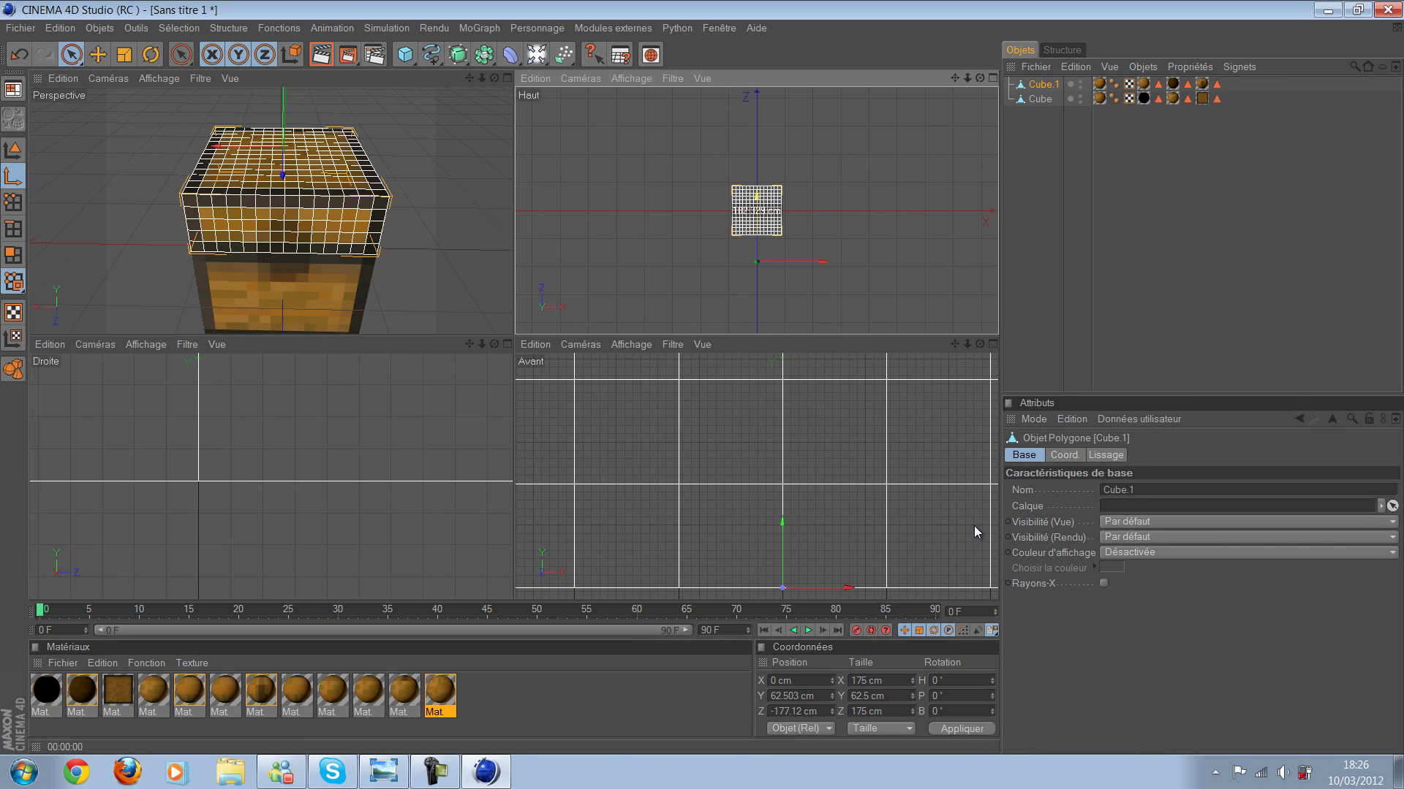
key("ctrl+z")
key("ctrl+z")
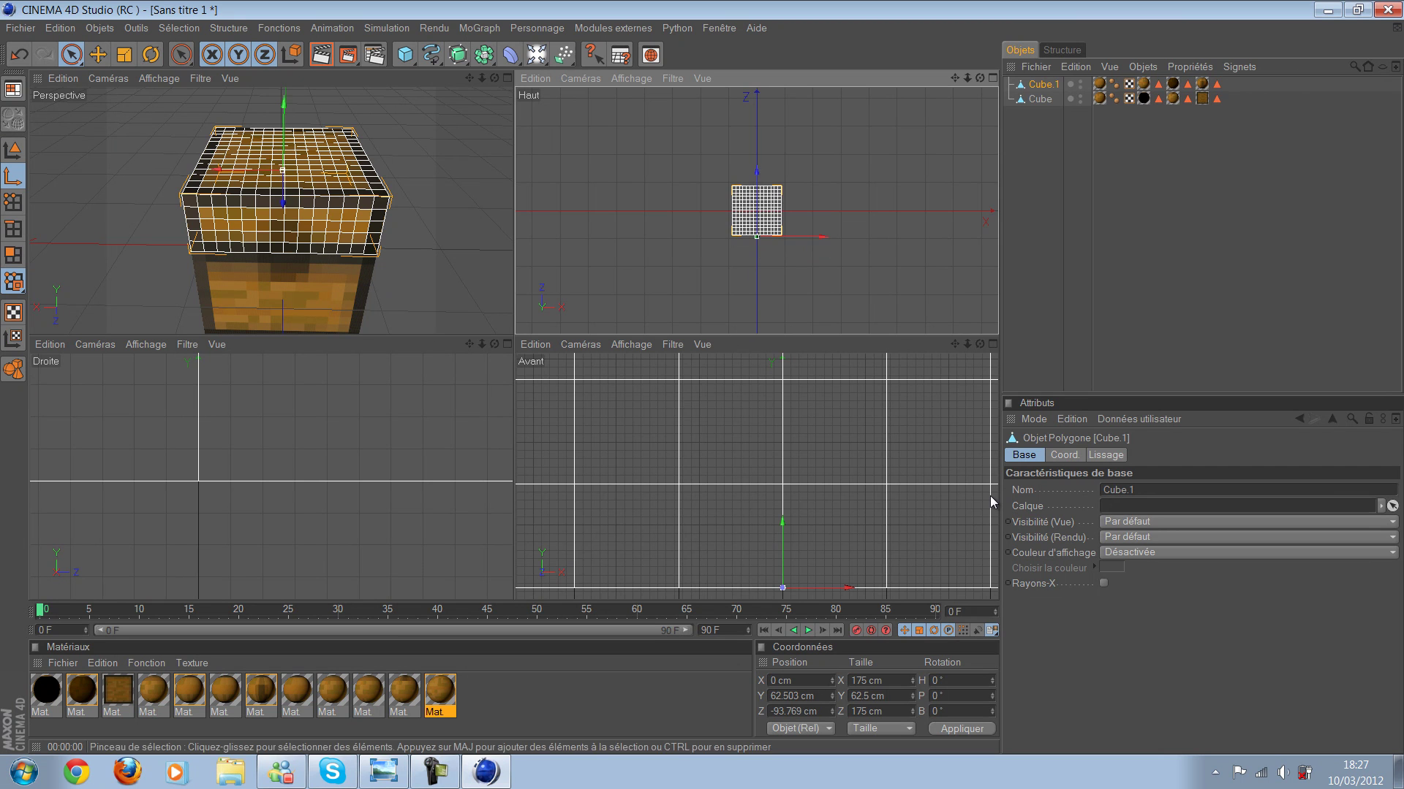
key("ctrl+z")
key("F1")
key("F5")
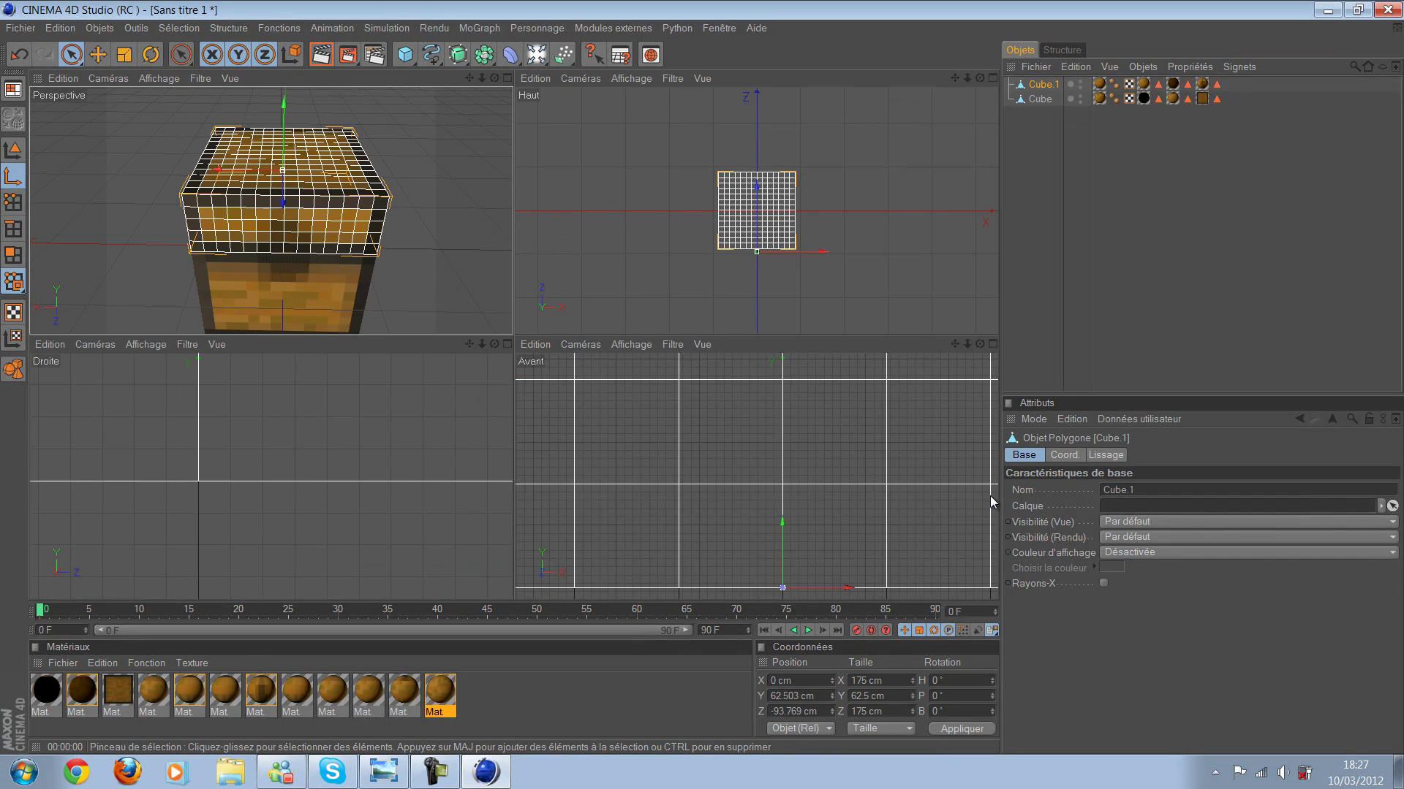
key("F2")
Step: Place the lid's axis on its back edge at Z −87.5 cm, then return to perspective
scroll(990, 497, "up", 2)
scroll(991, 496, "up", 2)
scroll(989, 496, "up", 2)
scroll(990, 496, "up", 3)
scroll(990, 496, "up", 1)
scroll(991, 496, "up", 1)
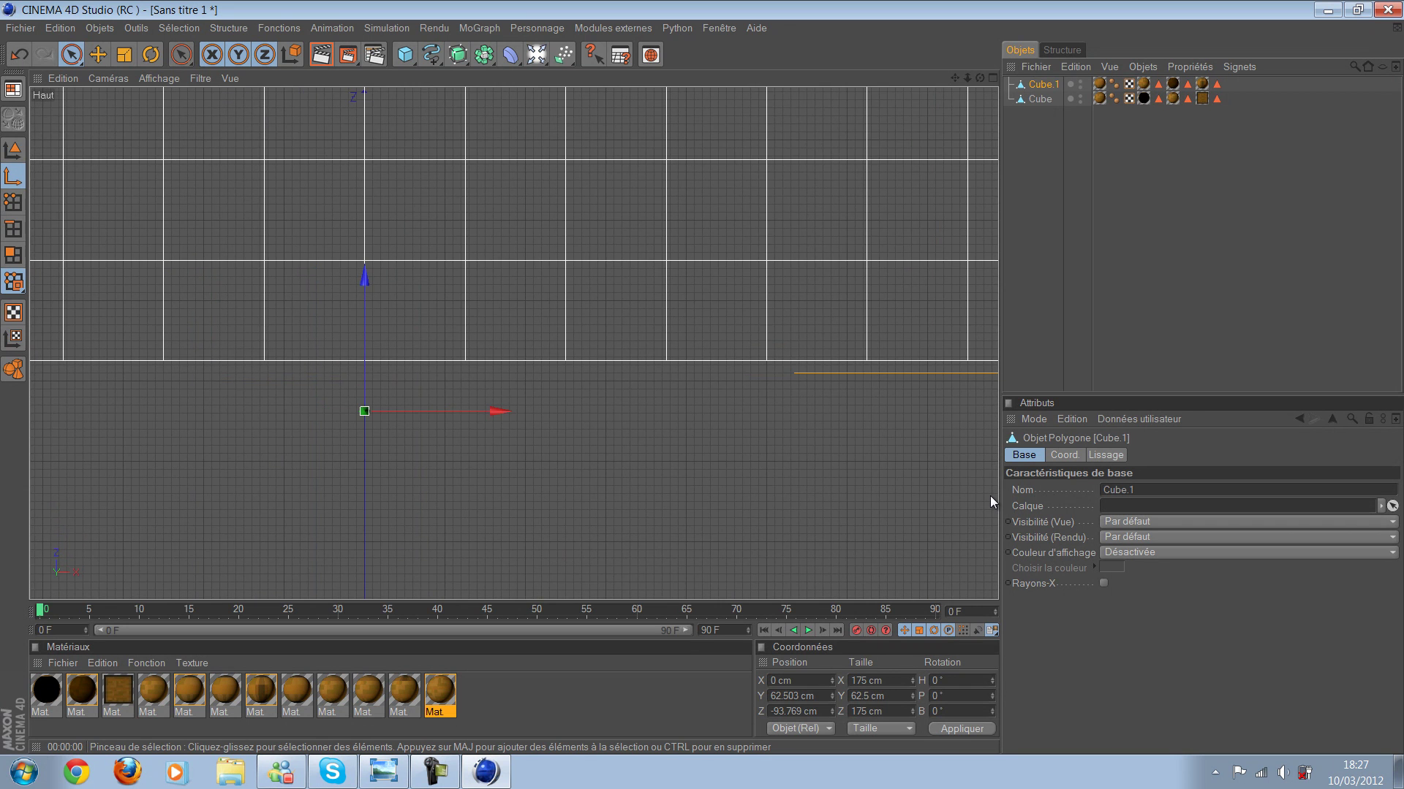
scroll(990, 496, "up", 1)
scroll(990, 496, "up", 2)
scroll(991, 496, "up", 1)
scroll(991, 495, "up", 1)
scroll(805, 304, "up", 2)
mouse_move(569, 397)
left_mouse_down()
mouse_move(1008, 290)
mouse_move(739, 407)
mouse_move(725, 427)
left_mouse_up()
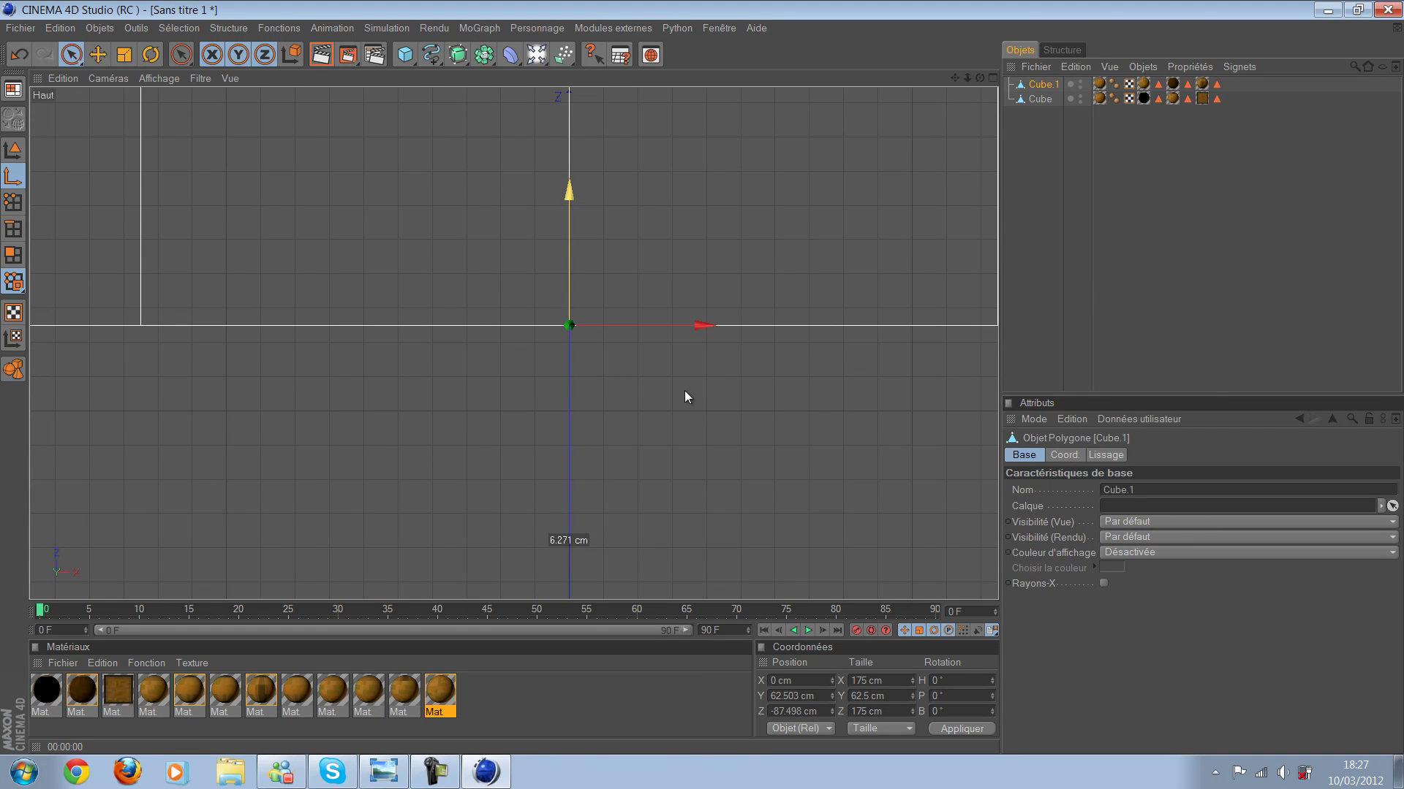
scroll(528, 335, "up", 1)
scroll(585, 366, "up", 2)
scroll(641, 201, "up", 2)
mouse_move(584, 269)
middle_mouse_down("alt")
mouse_move(394, 538)
mouse_move(216, 688)
middle_mouse_up("alt")
left_click_drag(214, 693, 181, 694)
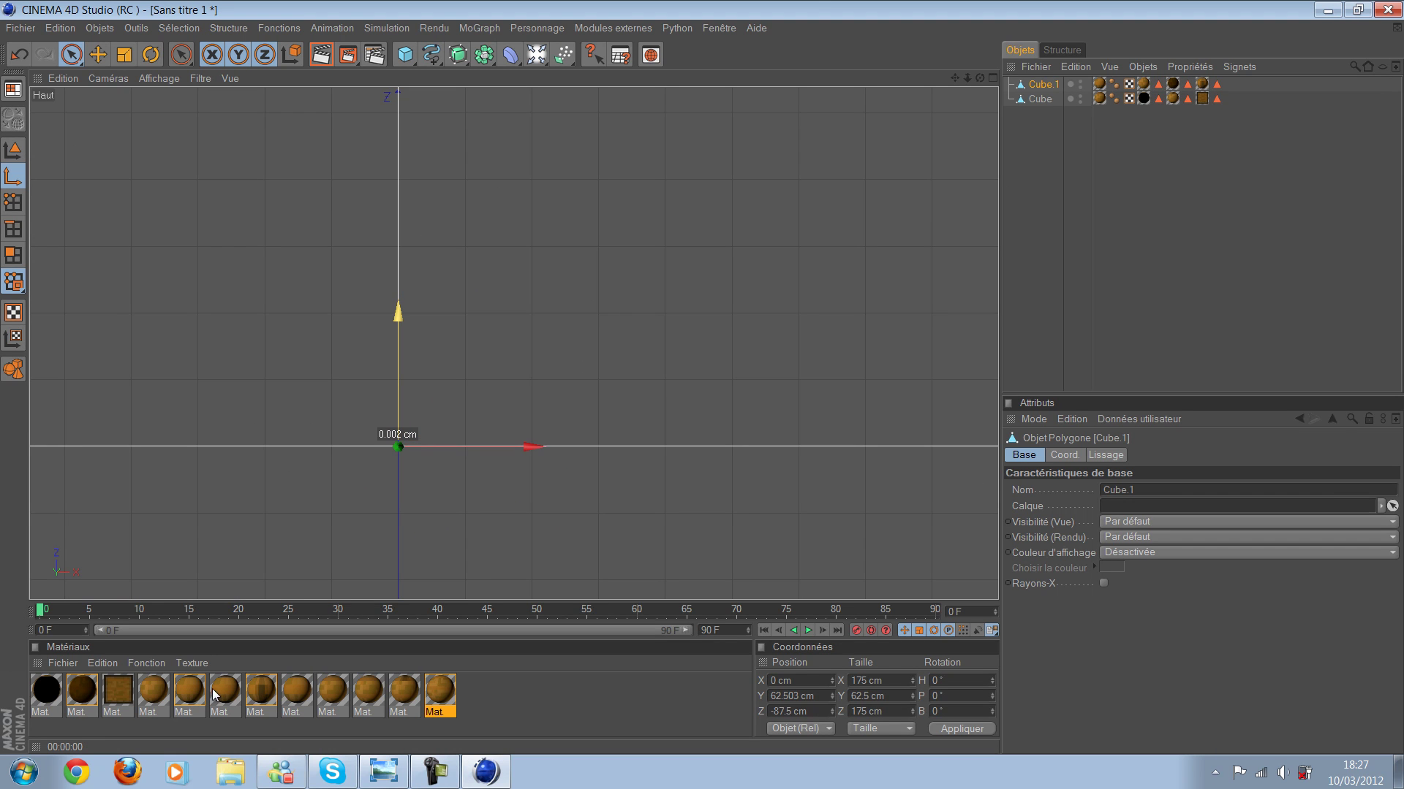
left_click_drag(194, 697, 193, 699)
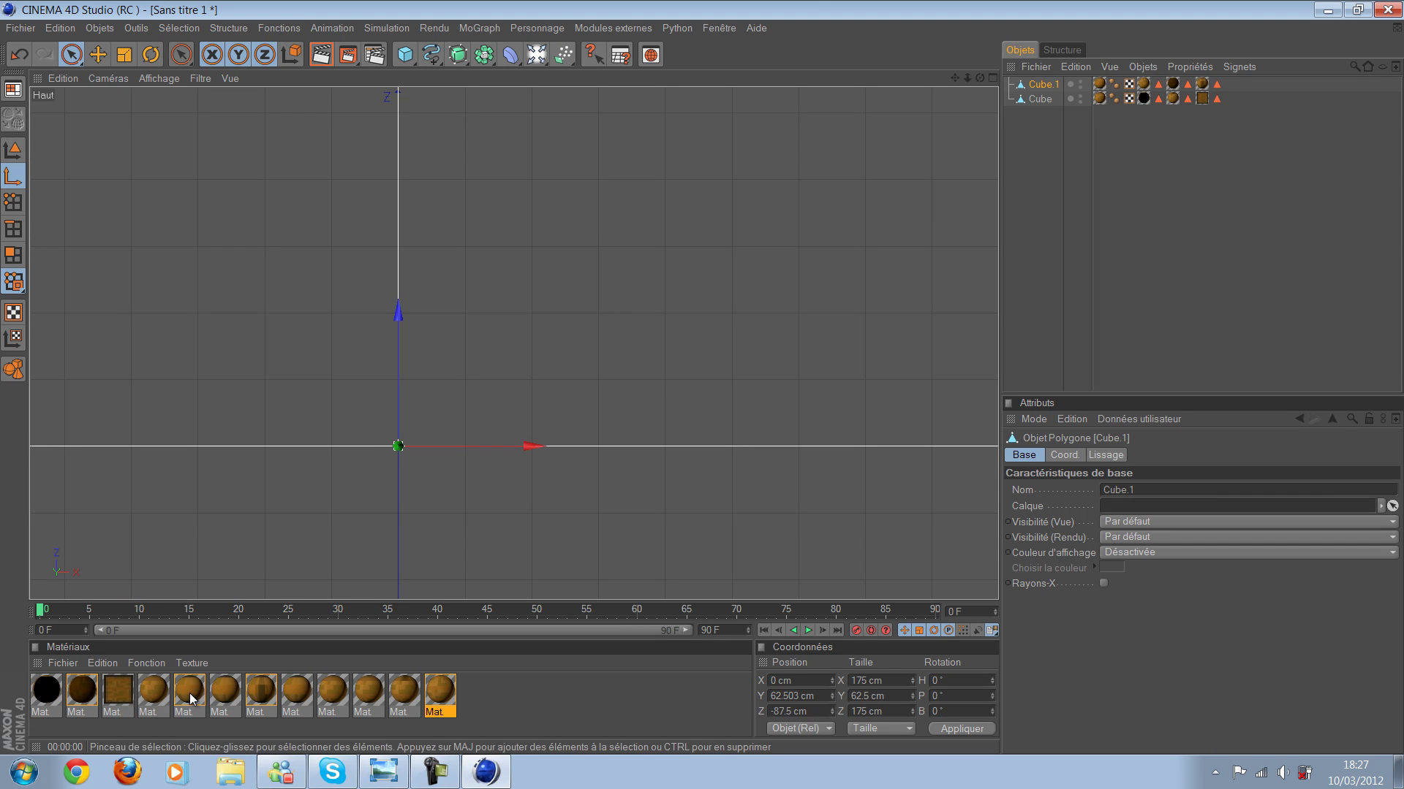
key("F5")
key("F1")
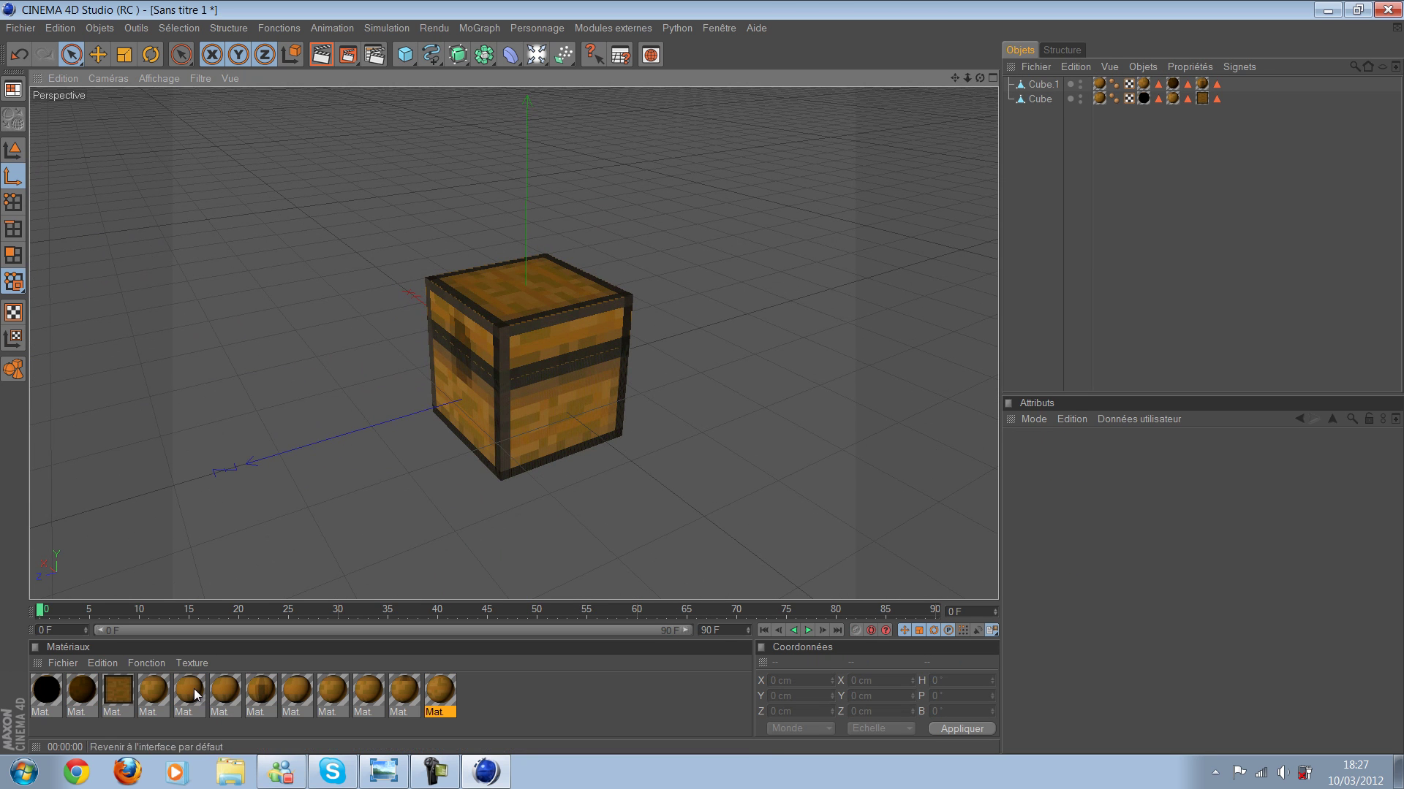
key("r")
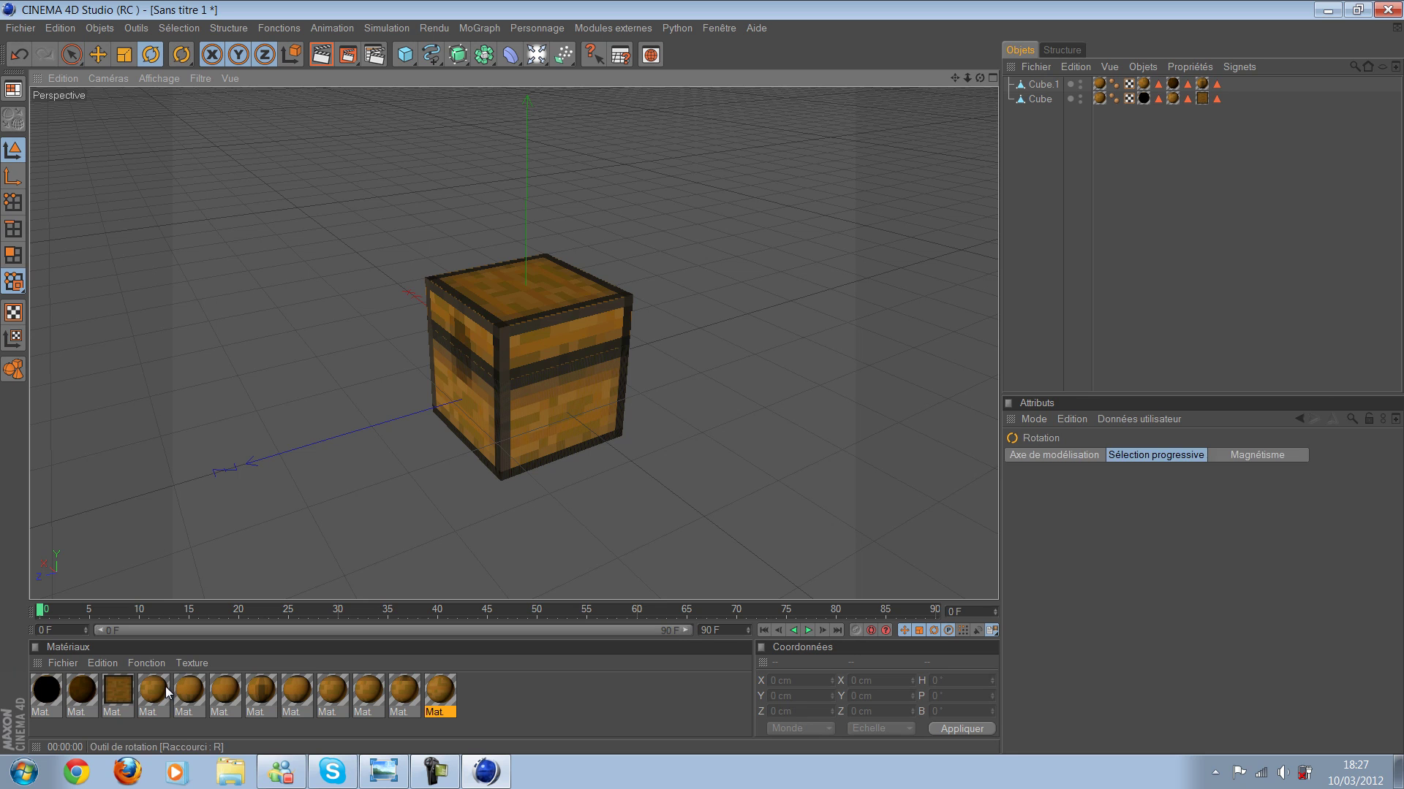
left_click_drag(187, 688, 361, 495)
left_click_drag(418, 367, 706, 376)
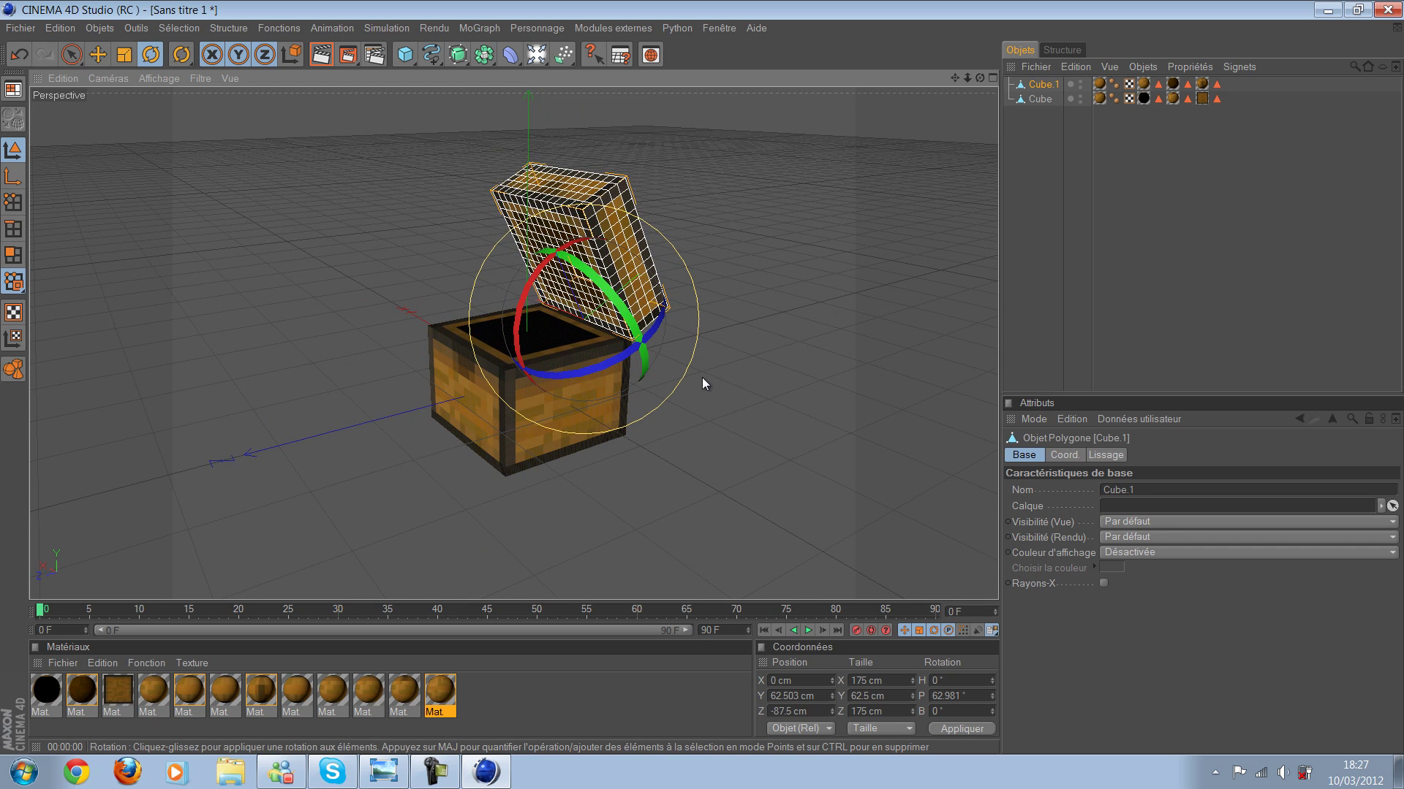
key("ctrl+z")
key("ctrl+z")
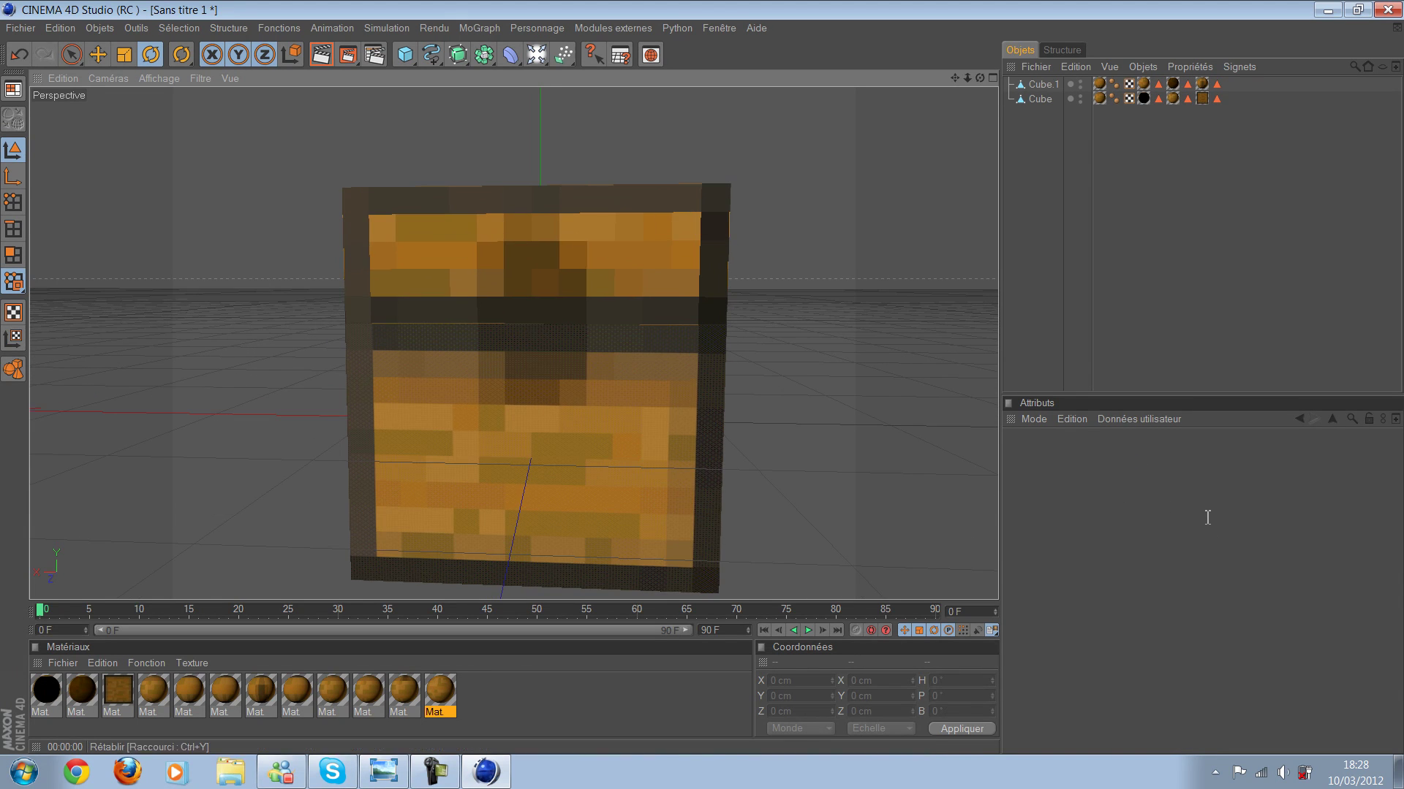
key("alt+f")
key("Up")
key("Up")
key("Up")
key("Down")
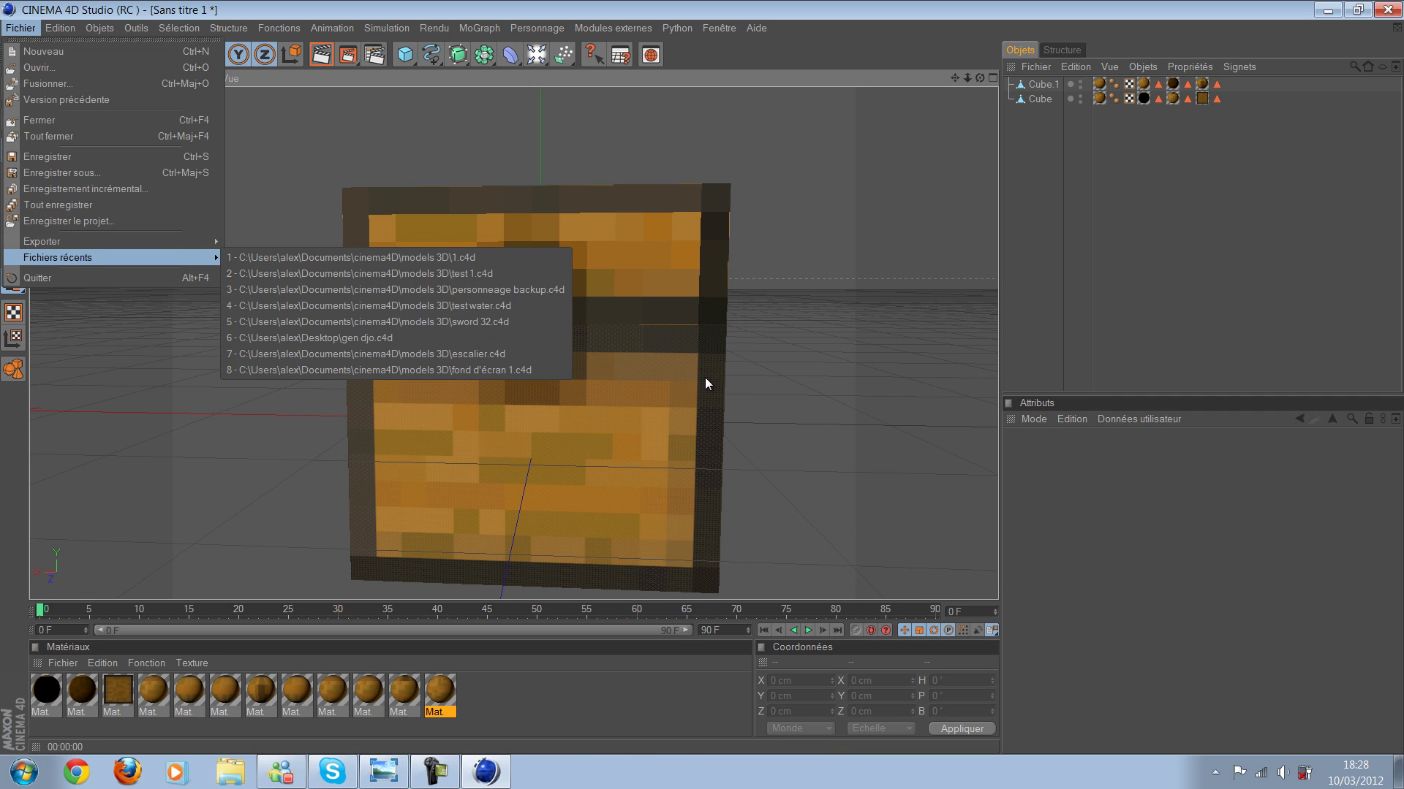
key("Right")
key("Down")
key("Up")
key("Return")
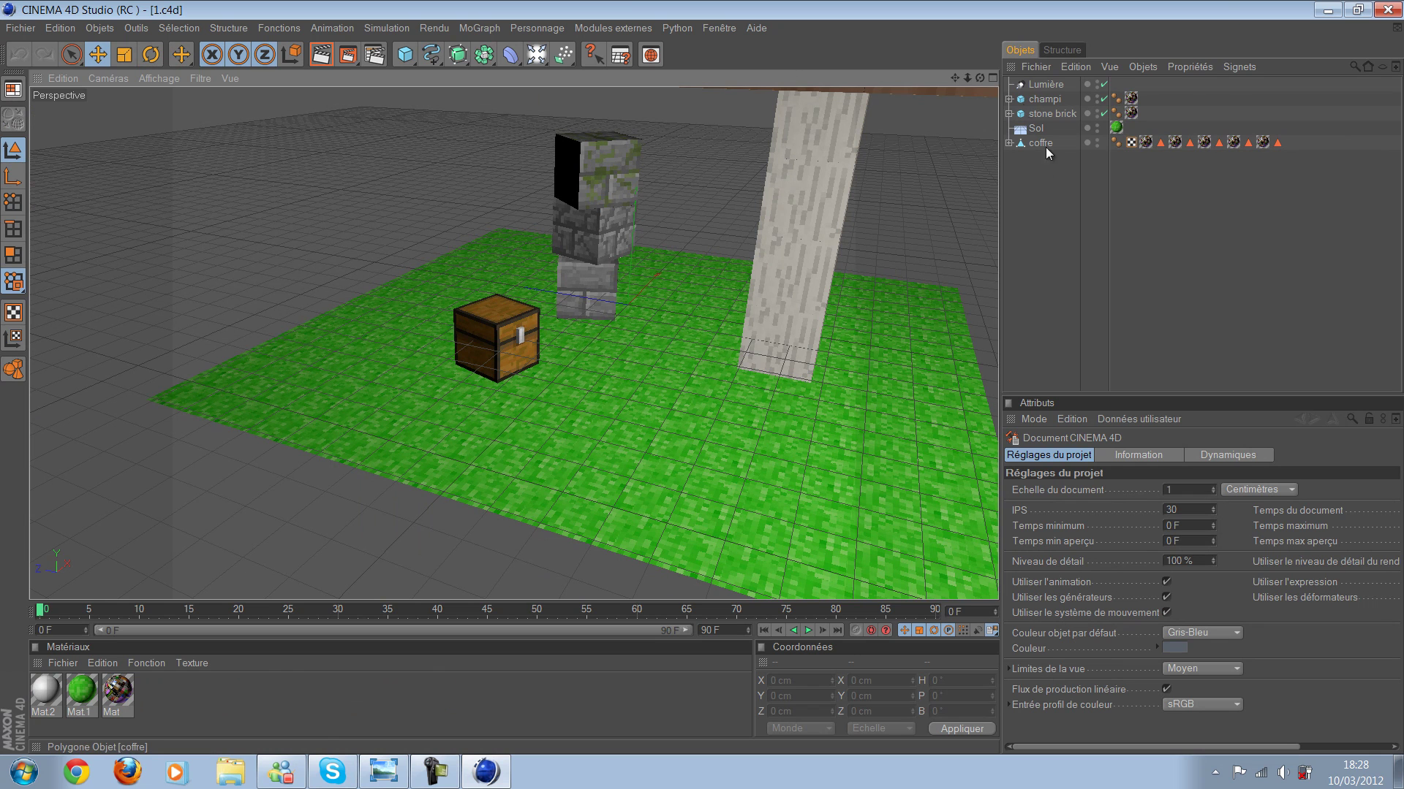
left_click(1009, 143)
left_click(1049, 157)
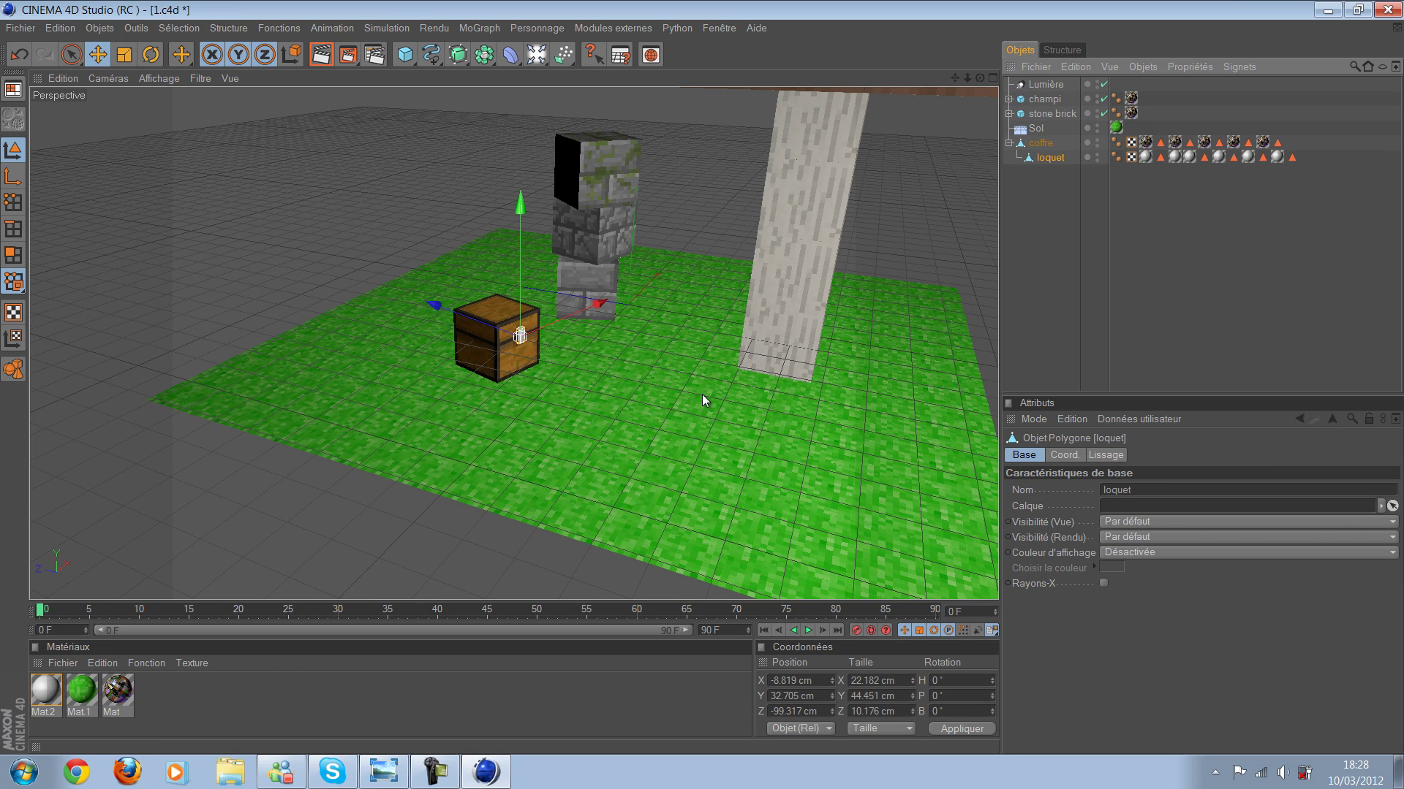
key("alt+f")
key("Down")
key("Down")
key("Down")
key("Up")
key("Up")
key("Up")
key("Return")
key("n")
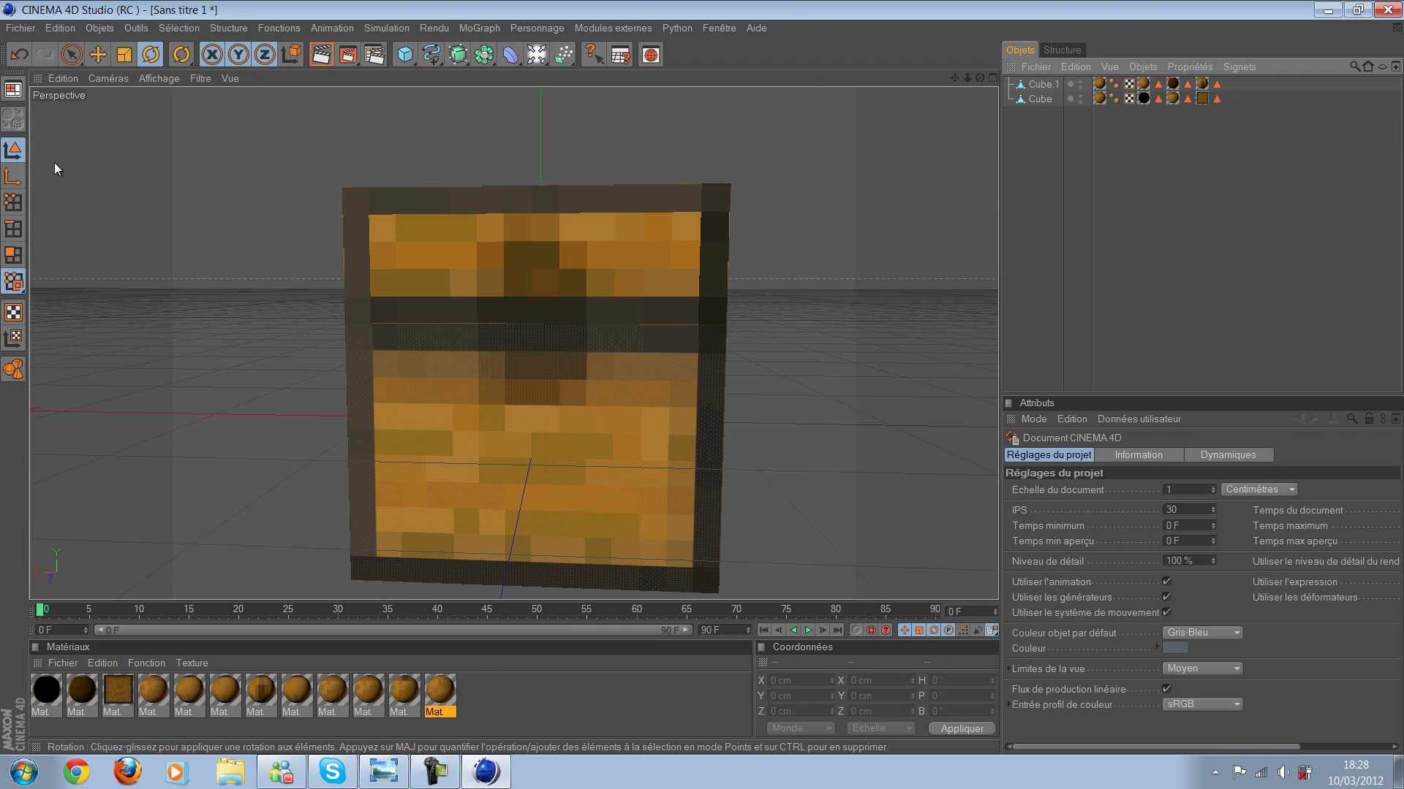
Step: Paste the loquet latch with its Mat.2 material into the chest scene and zero its position
key("ctrl+v")
scroll(640, 152, "down", 3)
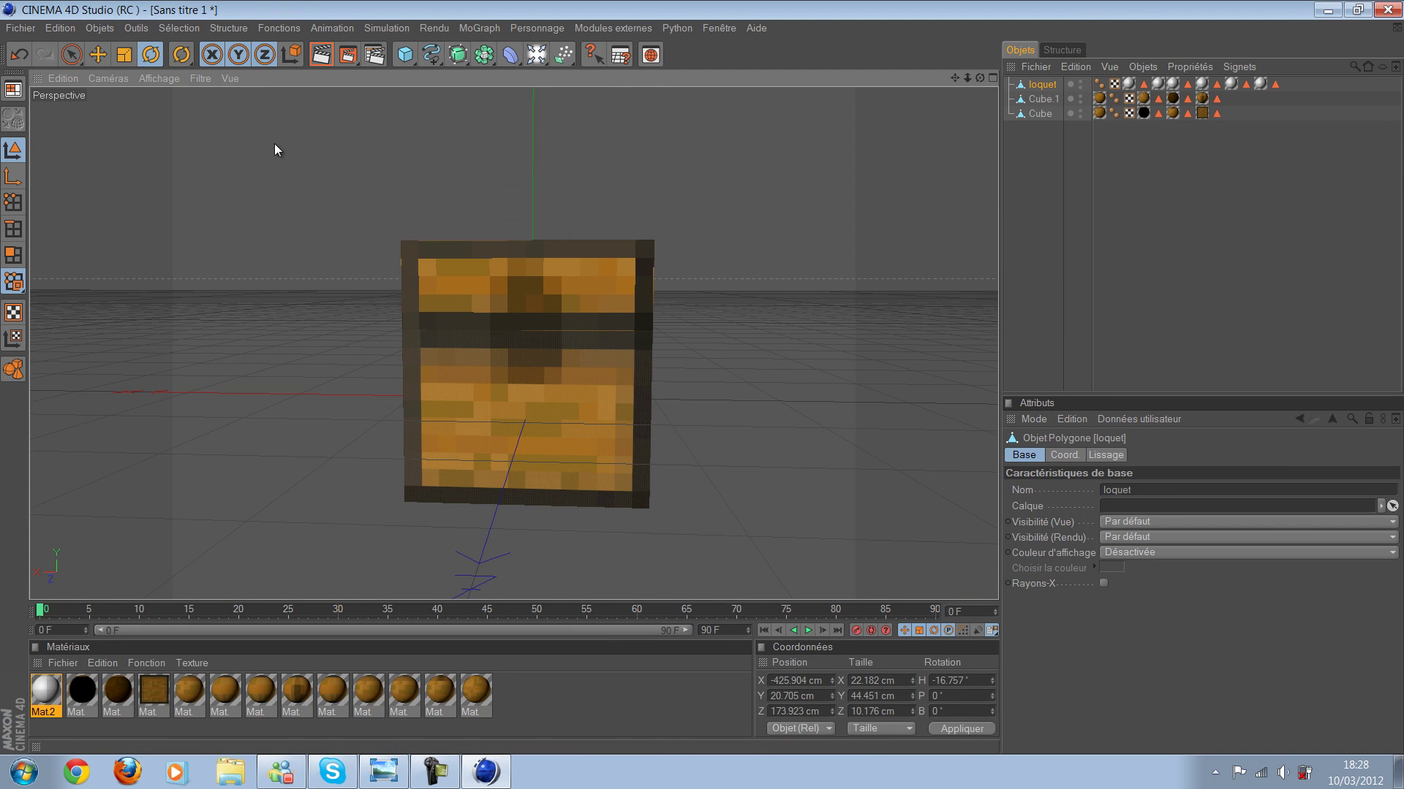
scroll(807, 289, "down", 3)
scroll(671, 402, "down", 2)
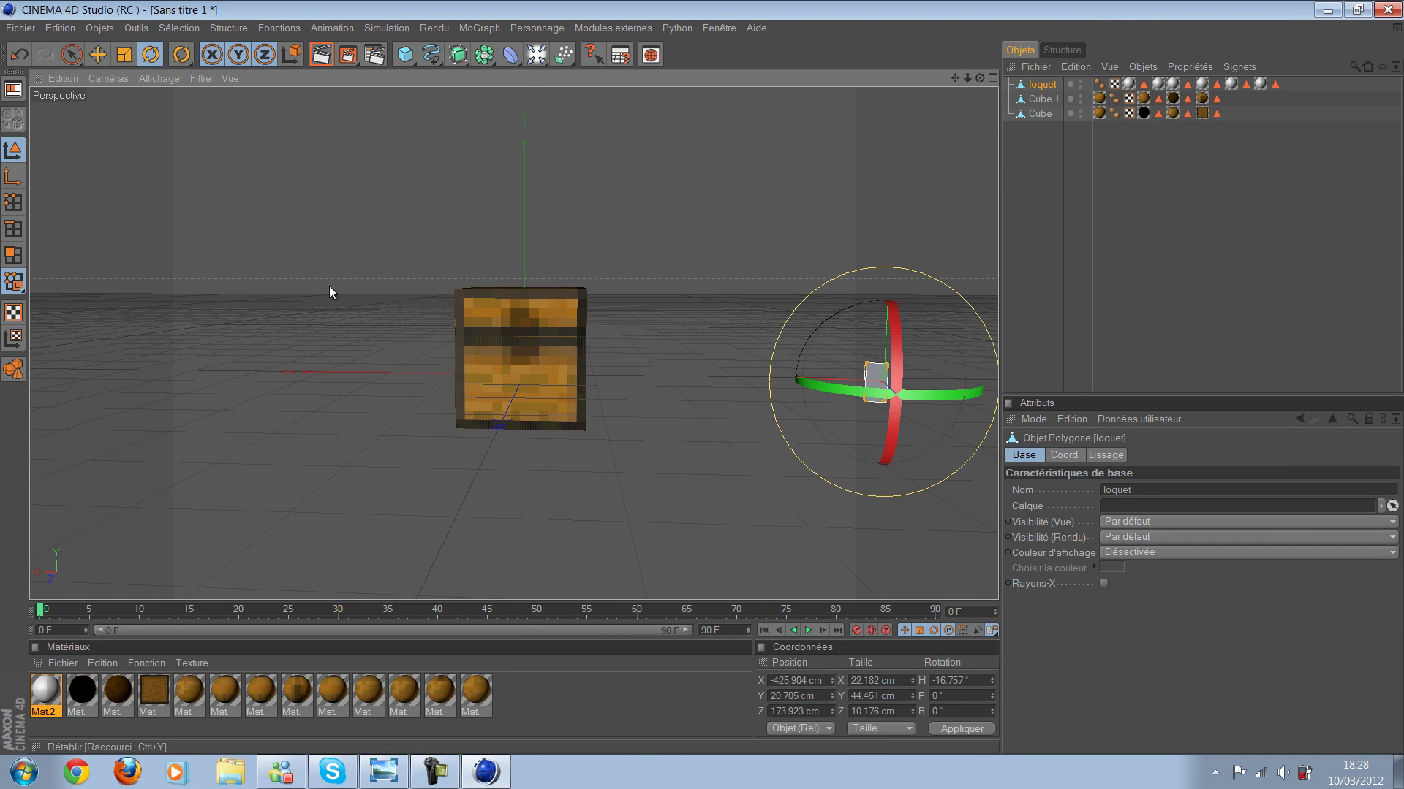
key("e")
mouse_move(744, 376)
left_mouse_down()
mouse_move(707, 410)
mouse_move(695, 378)
left_mouse_up()
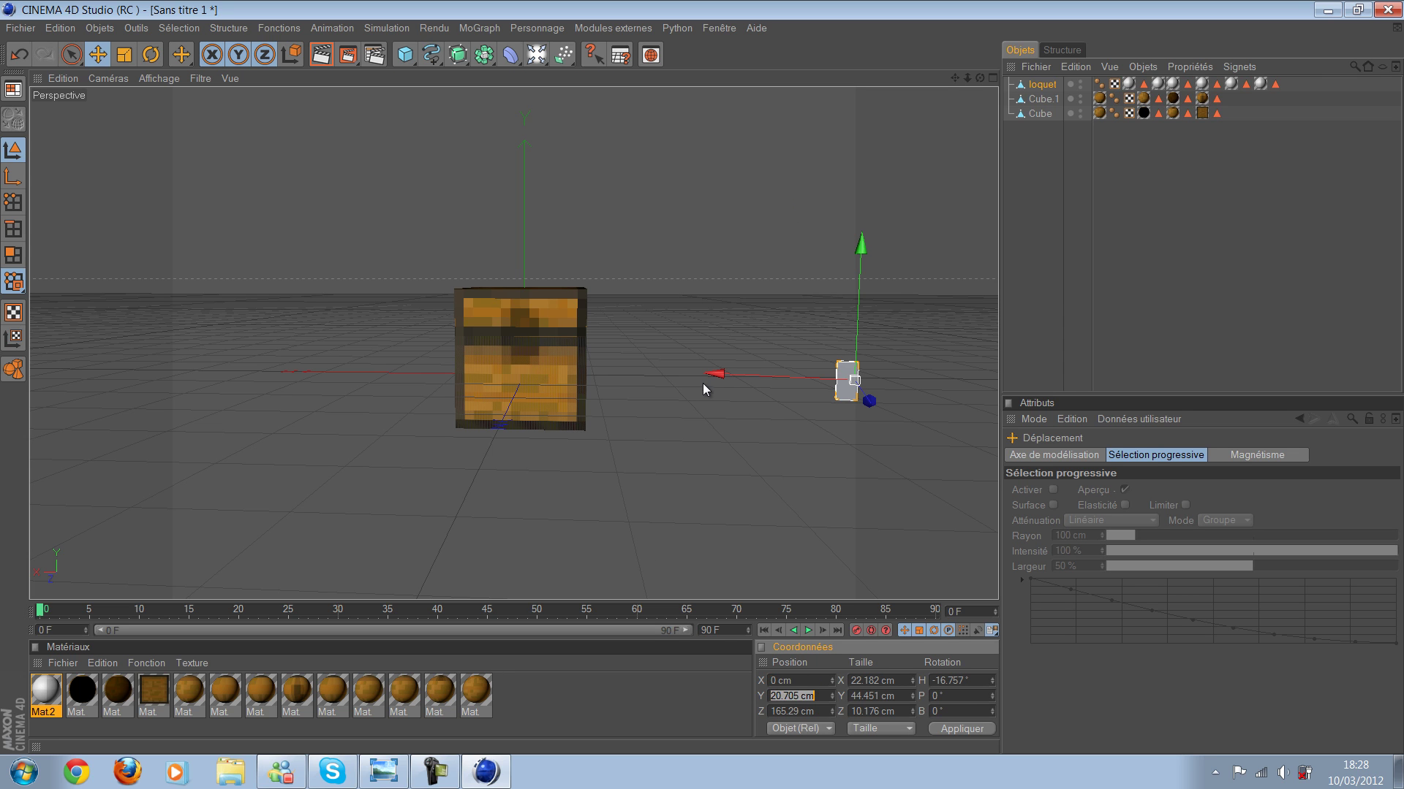
type("0")
key("Return")
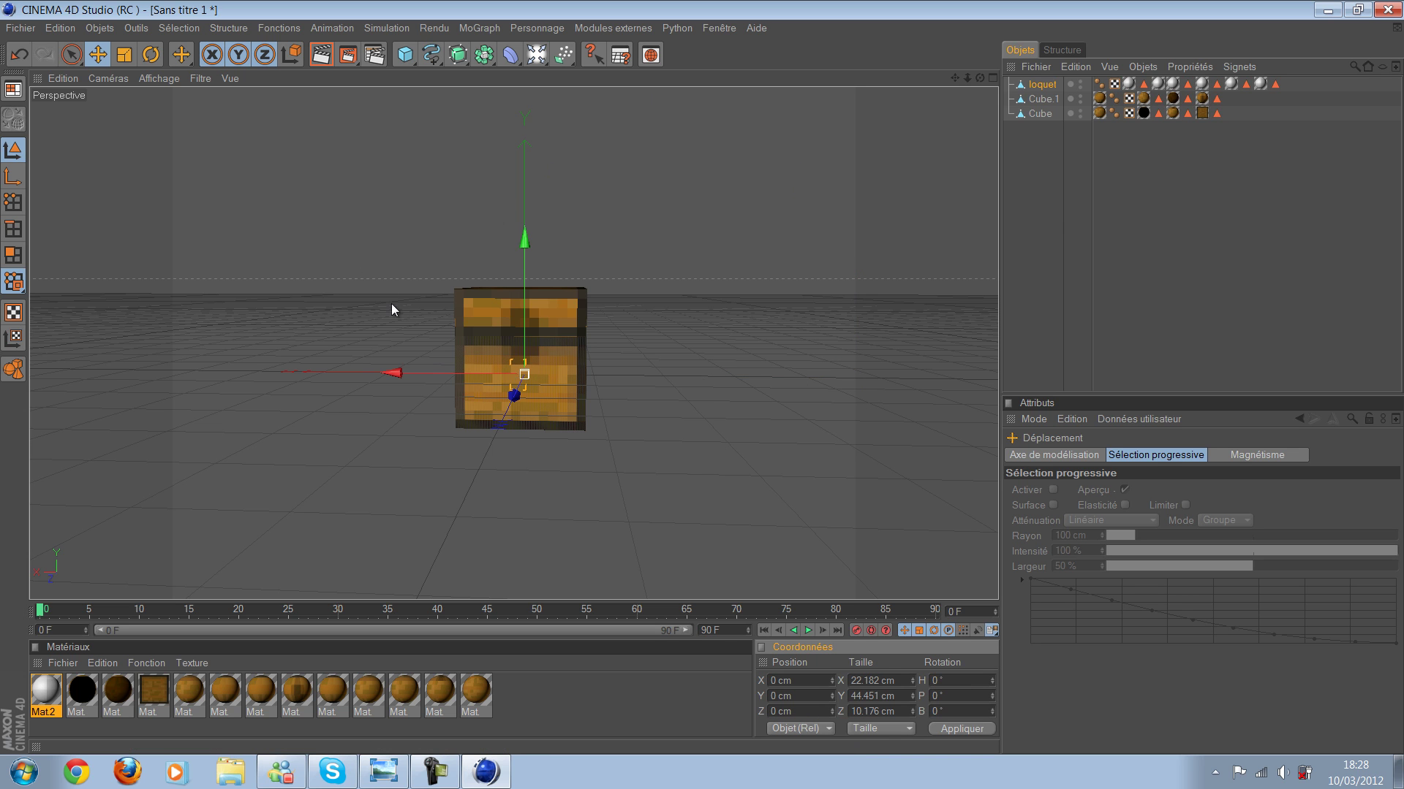
Step: Slide the loquet latch forward along Z onto the chest's front face
scroll(686, 289, "up", 2)
scroll(656, 418, "up", 2)
mouse_move(583, 398)
left_mouse_down("alt")
mouse_move(440, 423)
mouse_move(549, 431)
left_mouse_up("alt")
left_click_drag(702, 426, 223, 680)
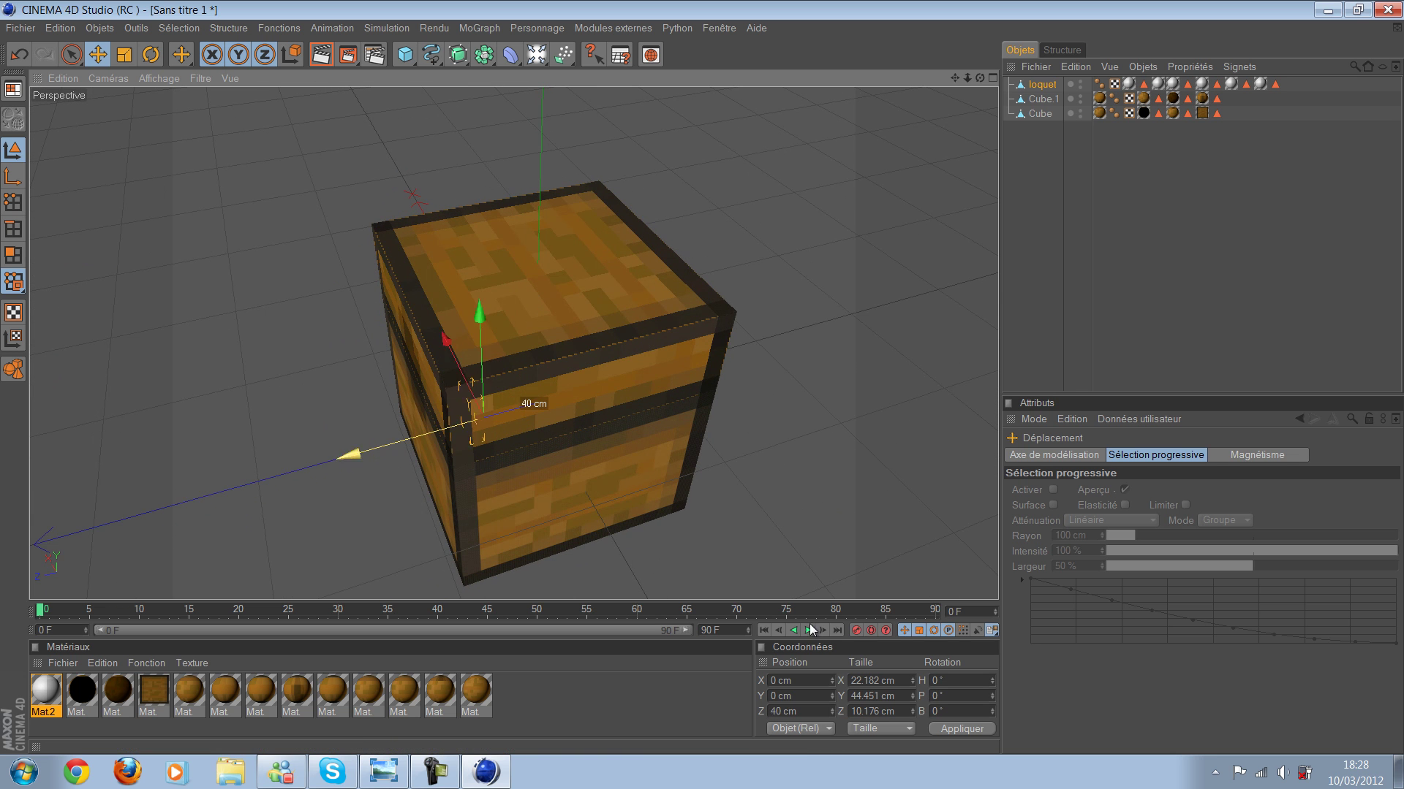
left_click_drag(109, 714, 96, 724)
scroll(518, 357, "up", 2)
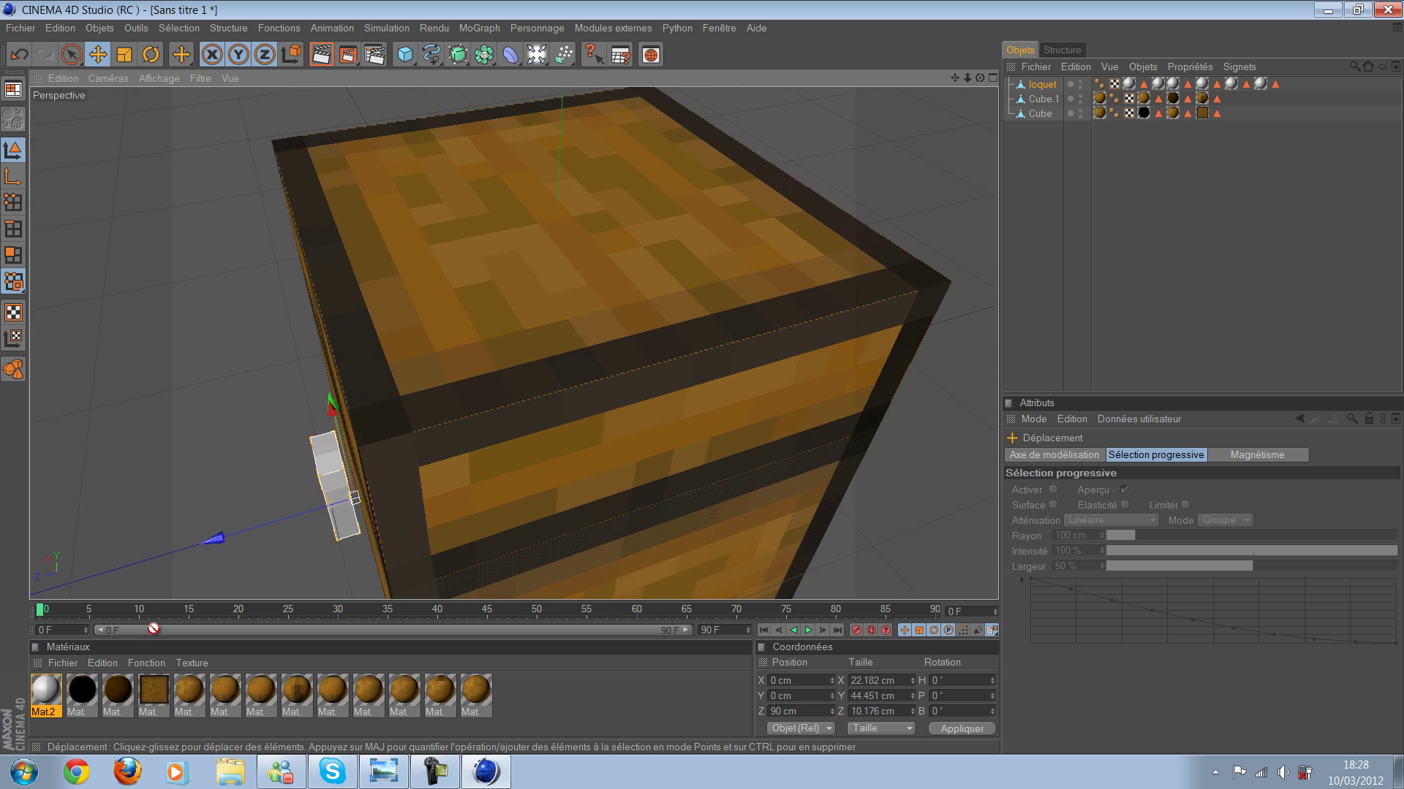
scroll(773, 318, "up", 2)
scroll(773, 319, "down", 3)
mouse_move(698, 352)
left_mouse_down("alt")
mouse_move(699, 389)
mouse_move(1071, 206)
mouse_move(932, 212)
mouse_move(703, 381)
left_mouse_up("alt")
scroll(699, 389, "up", 2)
Step: Check the Minecraft reference, then raise the latch onto the dark front band at Y 68.032 cm
key("alt+Tab")
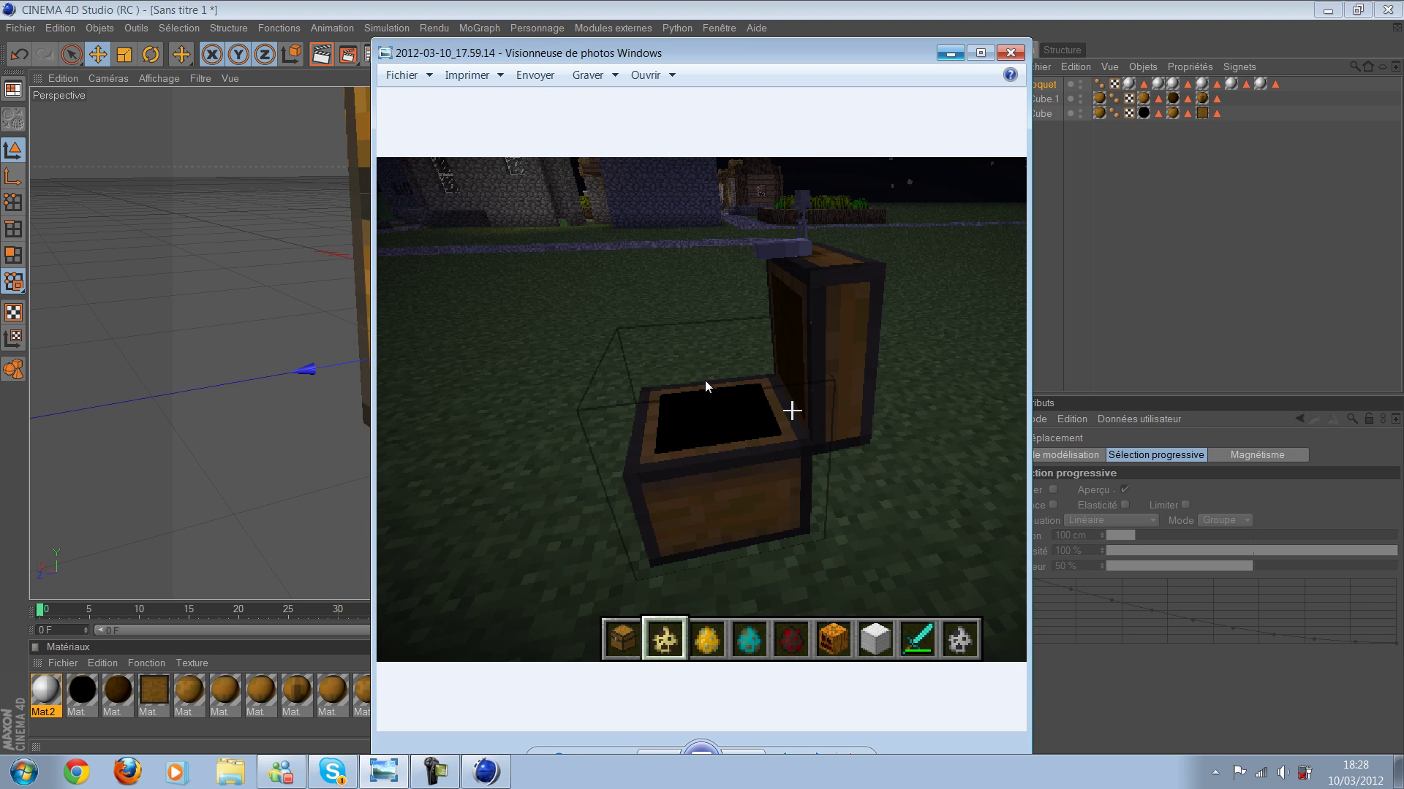
key("alt+Tab")
mouse_move(784, 227)
left_mouse_down("alt")
mouse_move(786, 268)
mouse_move(784, 255)
left_mouse_up("alt")
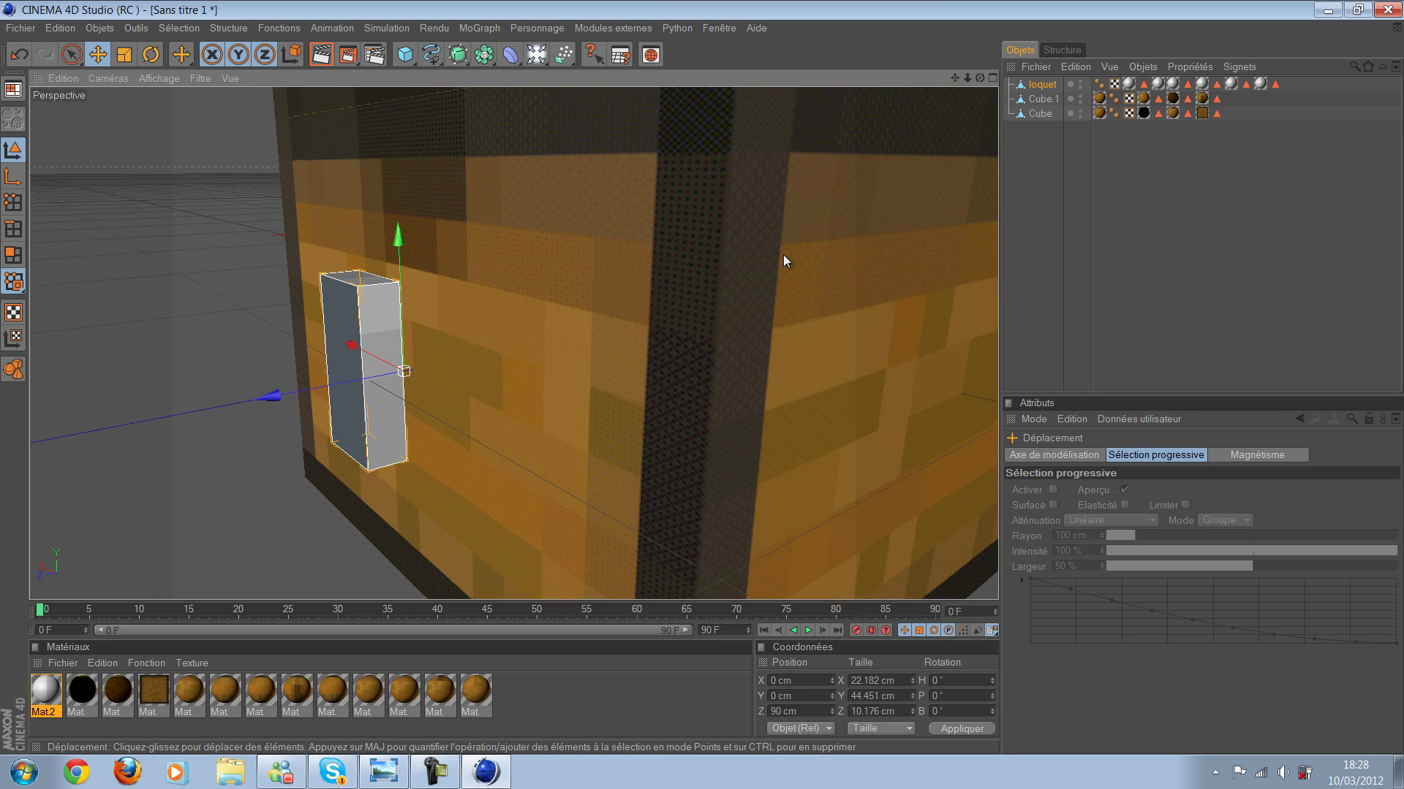
scroll(783, 255, "down", 5)
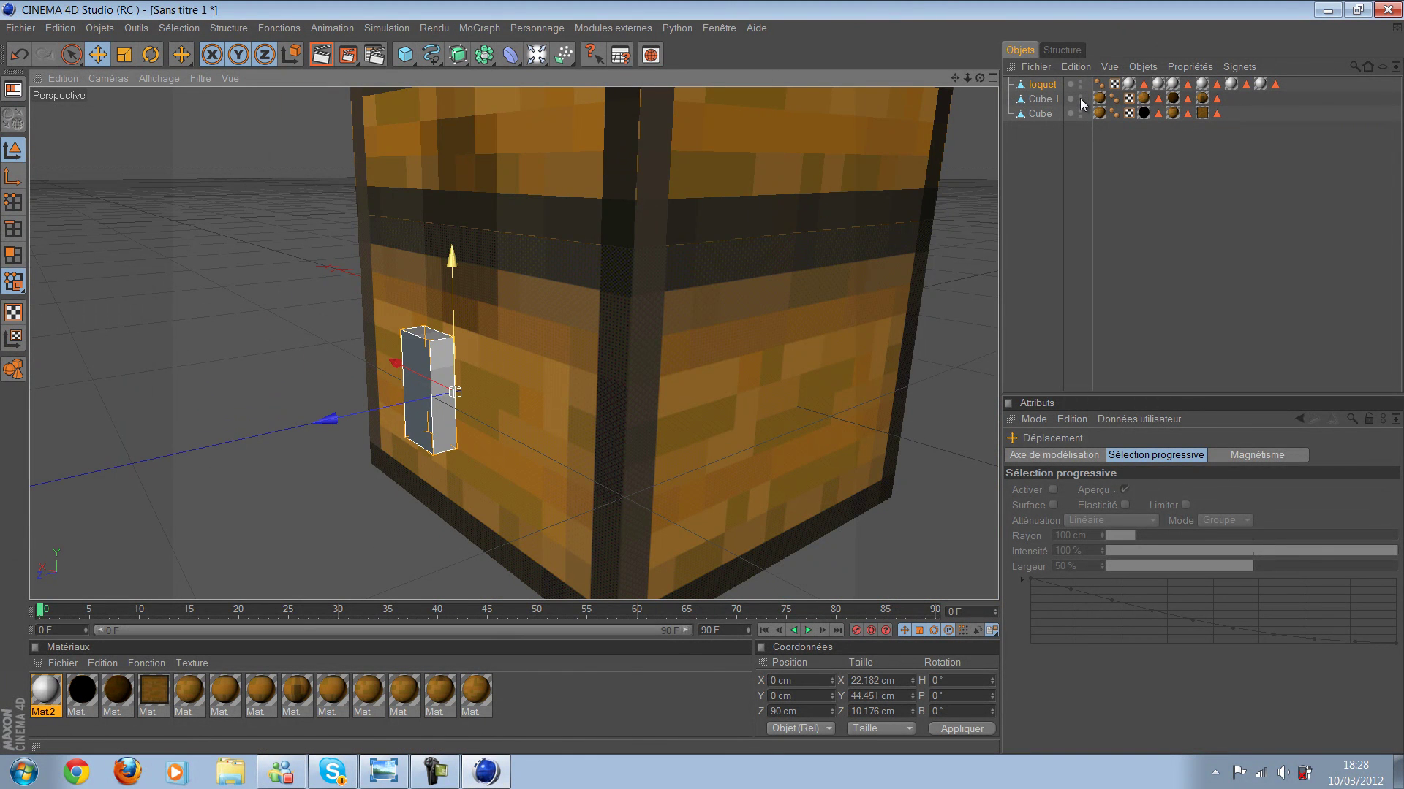
left_click_drag(803, 240, 844, 201)
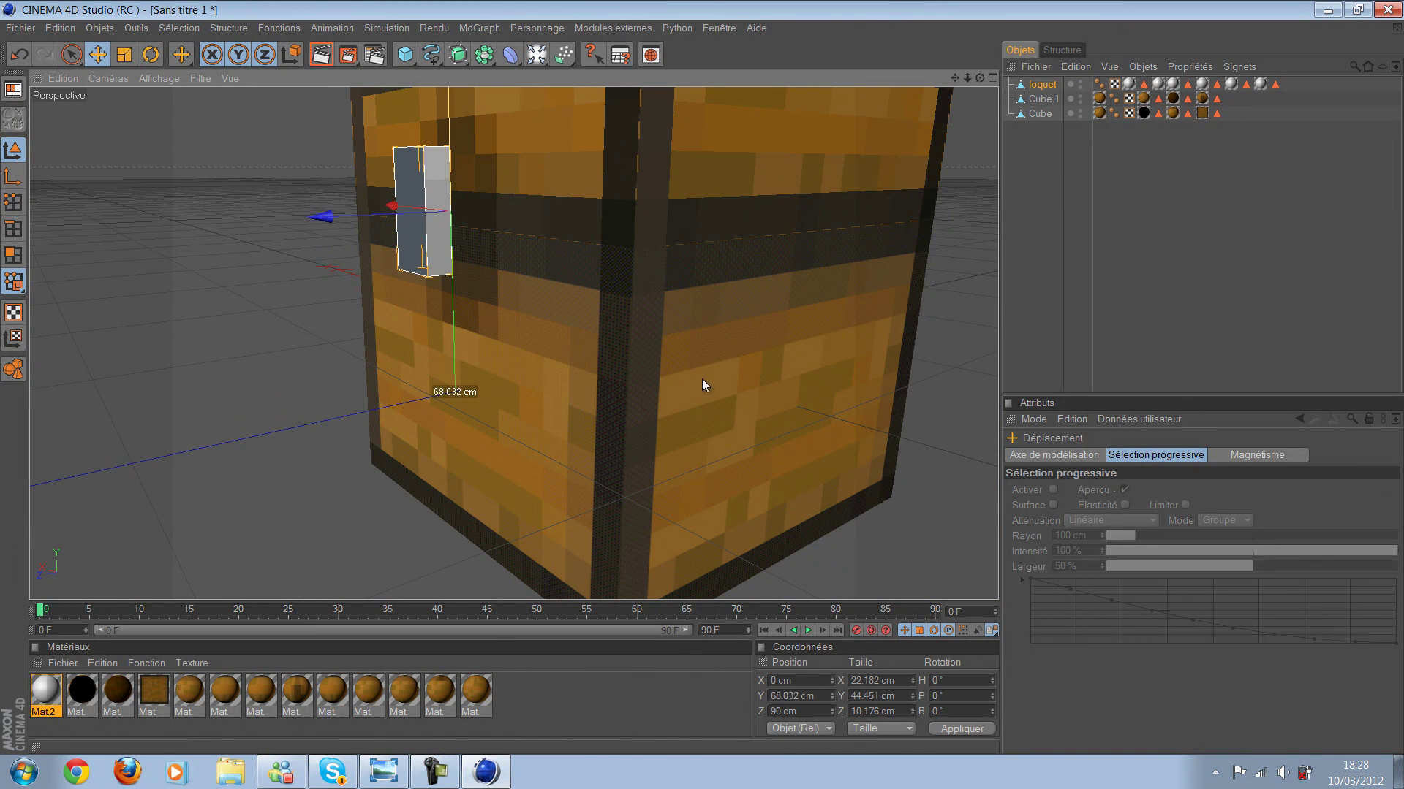
left_click_drag(513, 274, 143, 193, "alt")
scroll(293, 256, "down", 3)
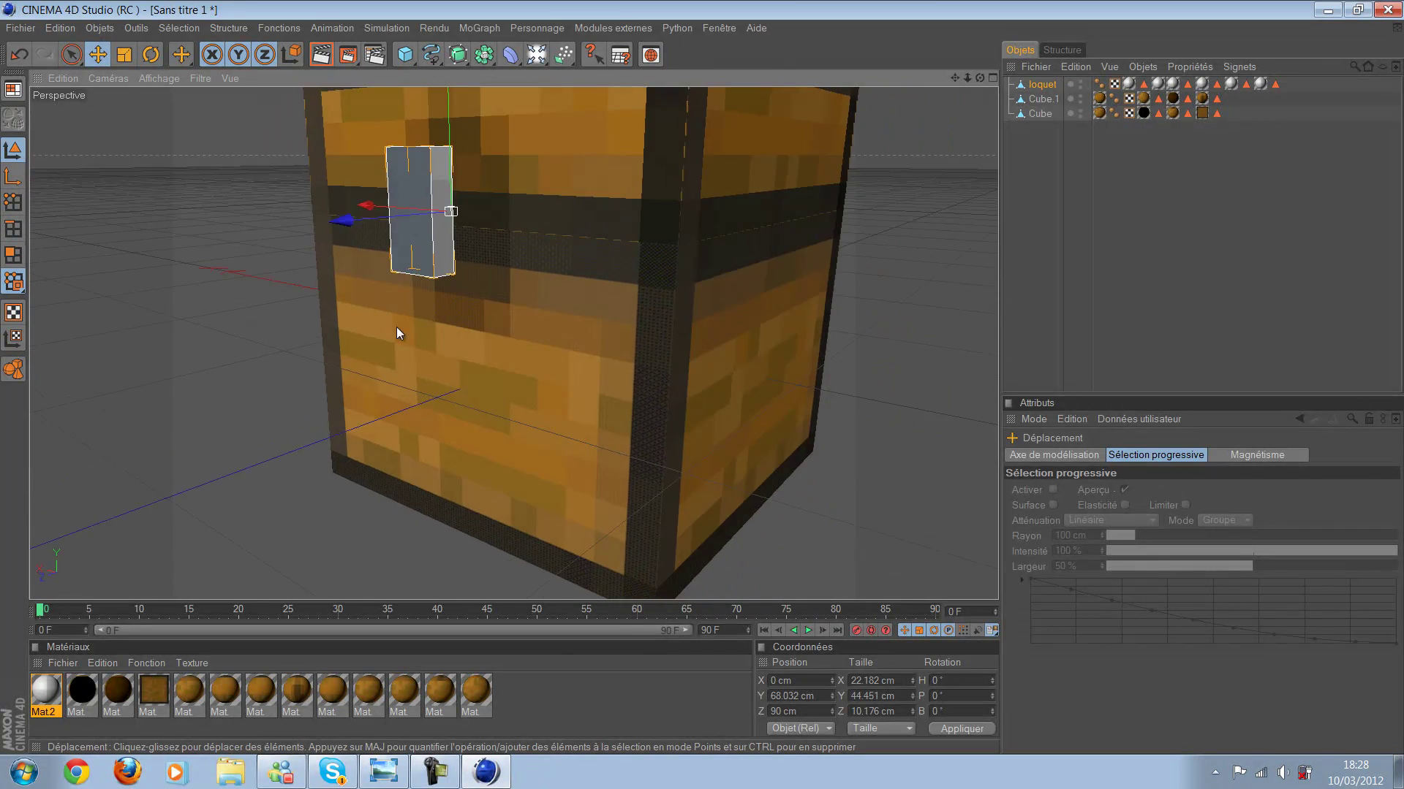
left_click_drag(397, 326, 485, 311, "alt")
key("ctrl+shift+z")
key("ctrl+shift+z")
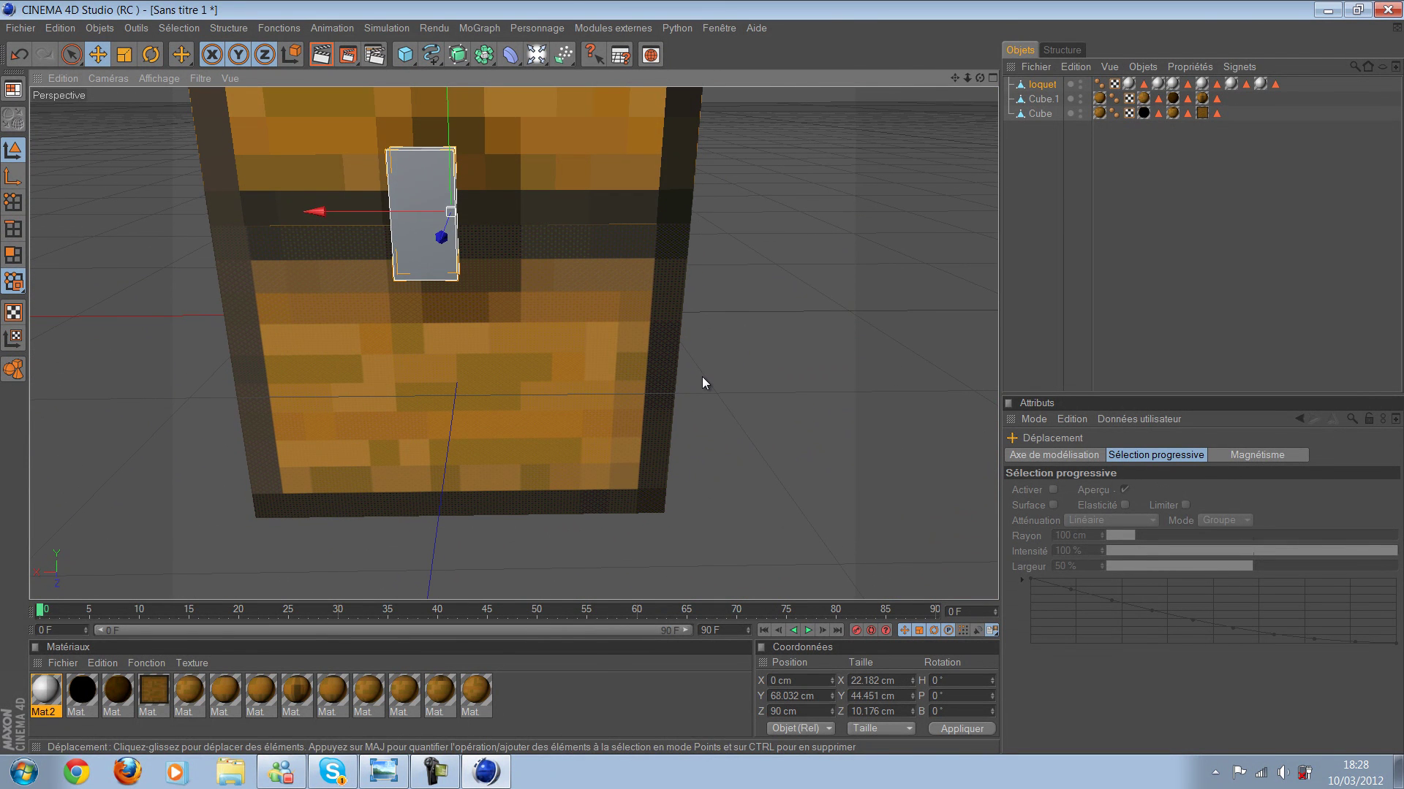
Step: Slide the latch along X to -8.931 cm, checking it in the four-view and front layouts
left_click_drag(702, 383, 702, 377)
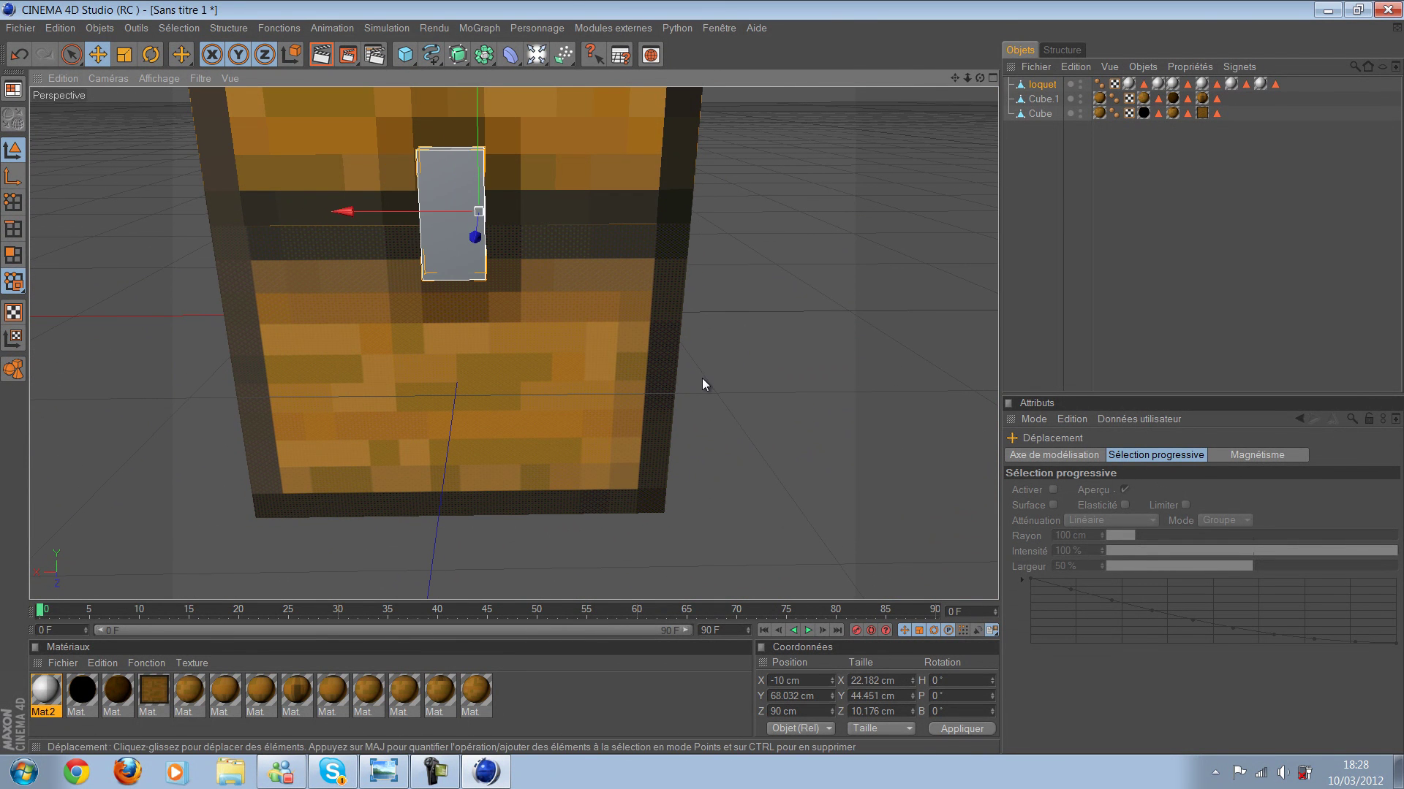
key("F5")
key("F1")
scroll(752, 462, "up", 3)
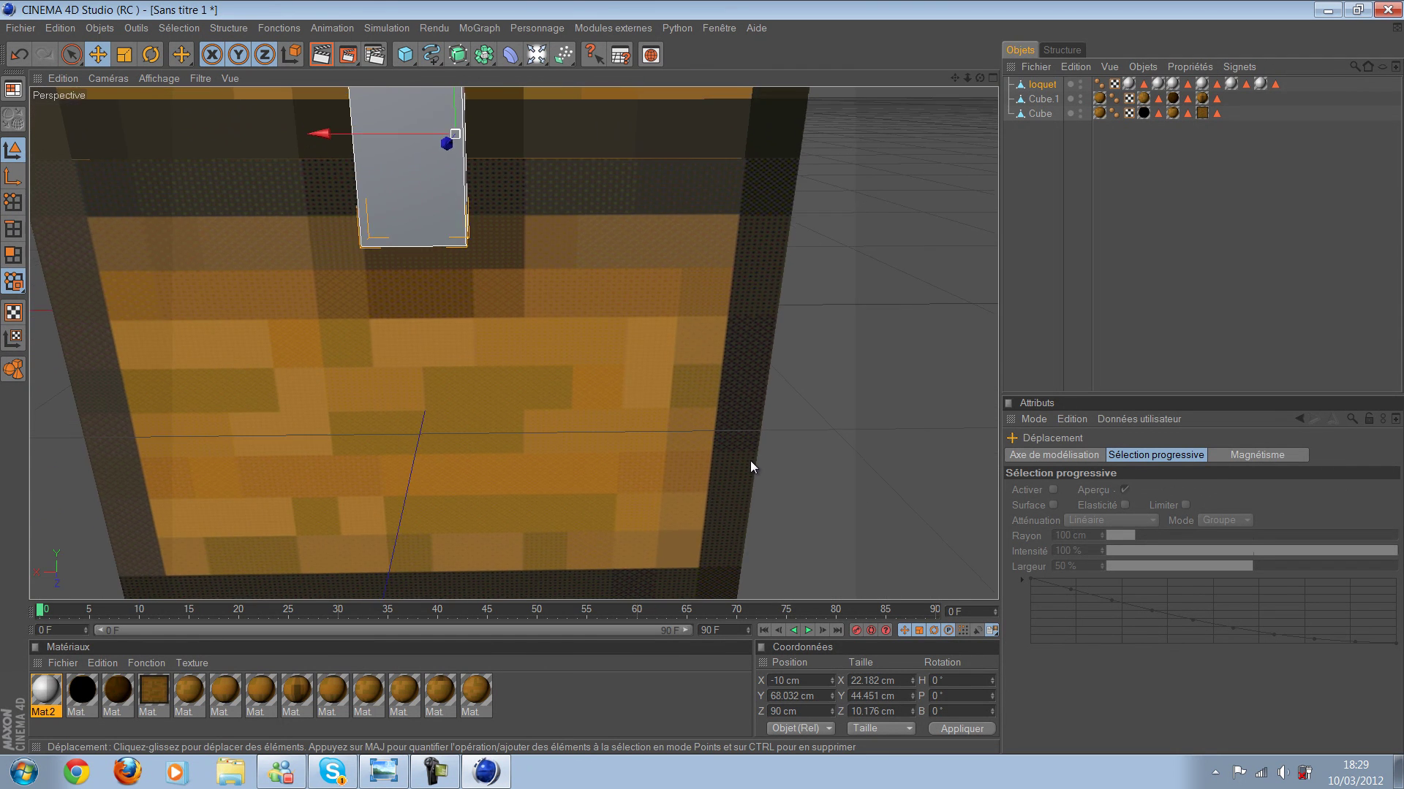
scroll(750, 453, "up", 2)
key("F5")
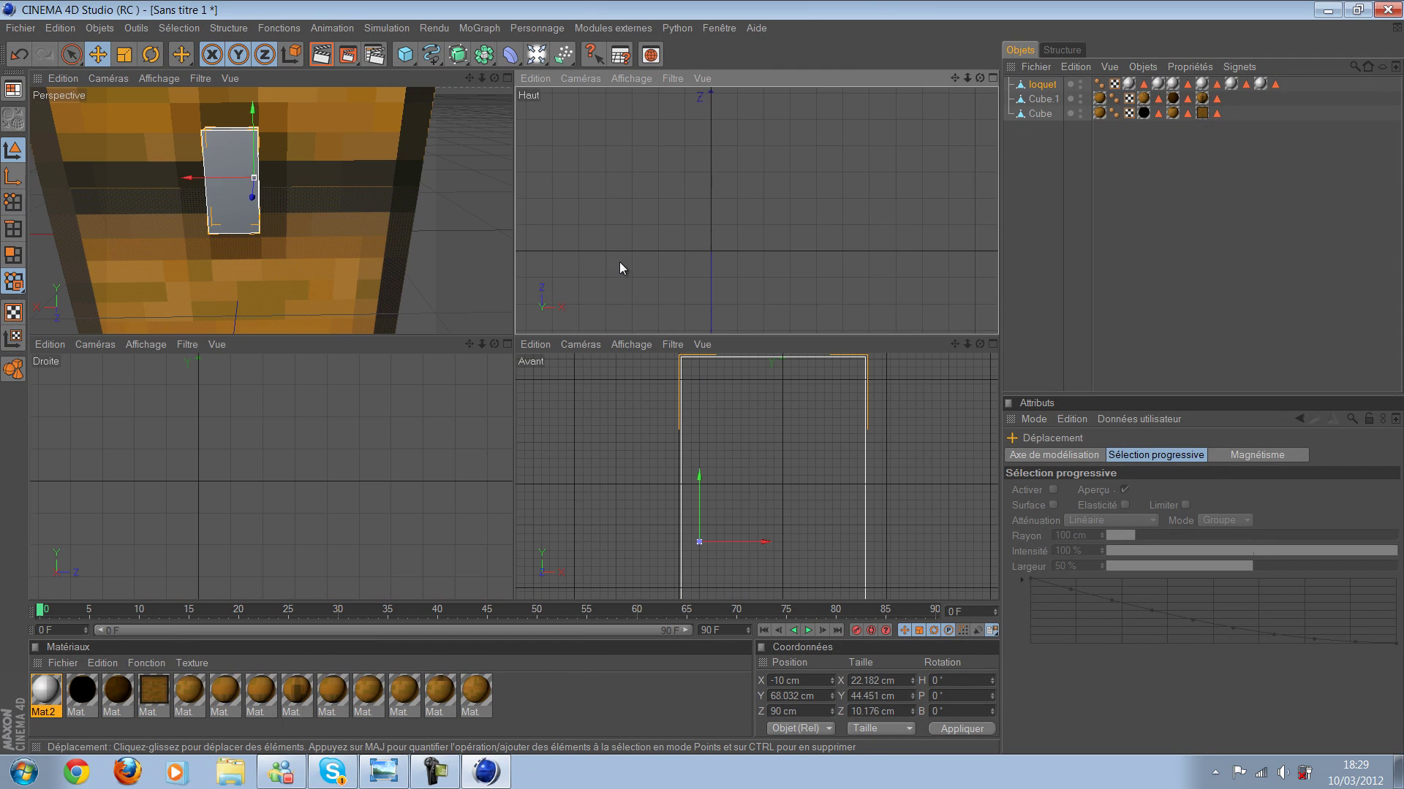
scroll(701, 378, "down", 4)
scroll(701, 378, "down", 1)
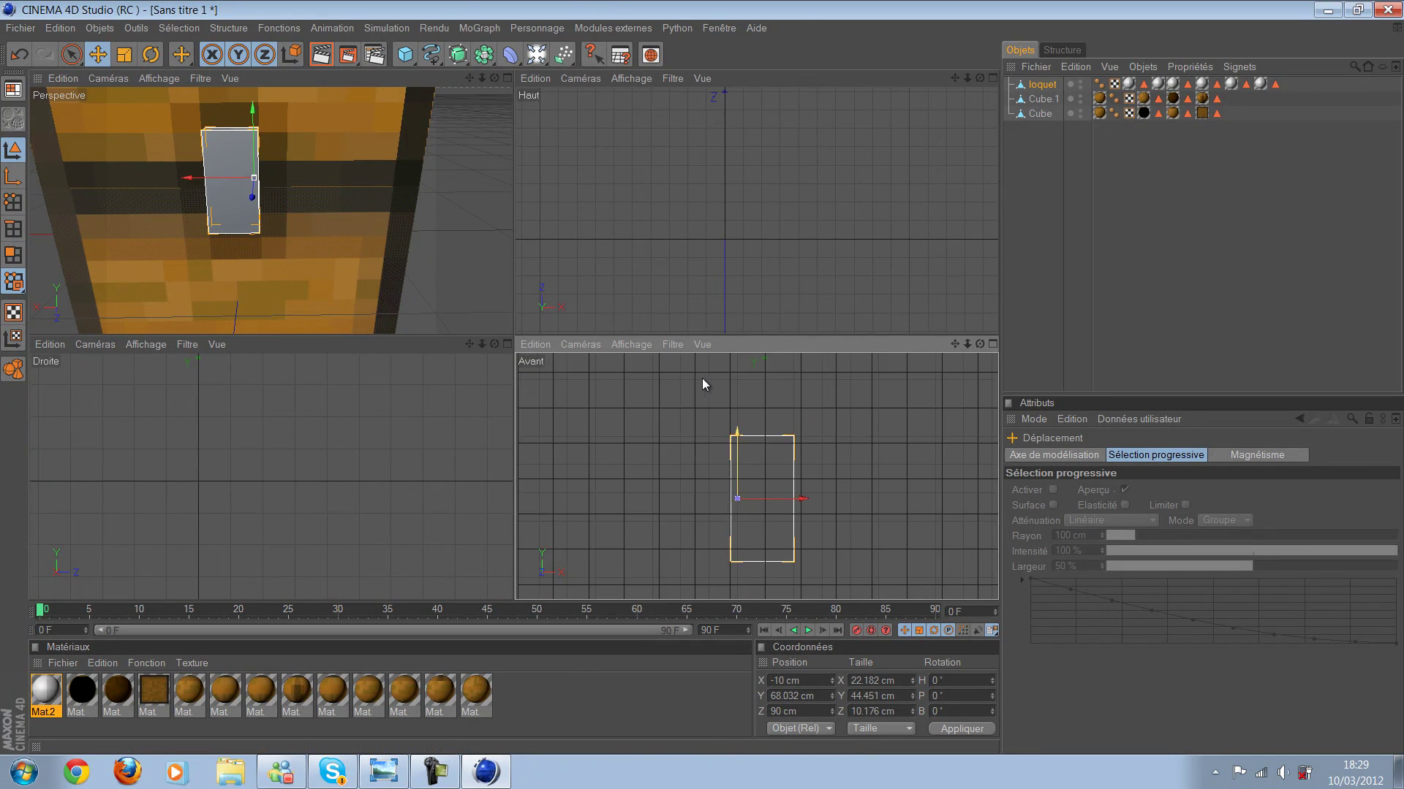
key("F4")
scroll(703, 378, "up", 2)
scroll(702, 378, "up", 1)
scroll(702, 377, "up", 1)
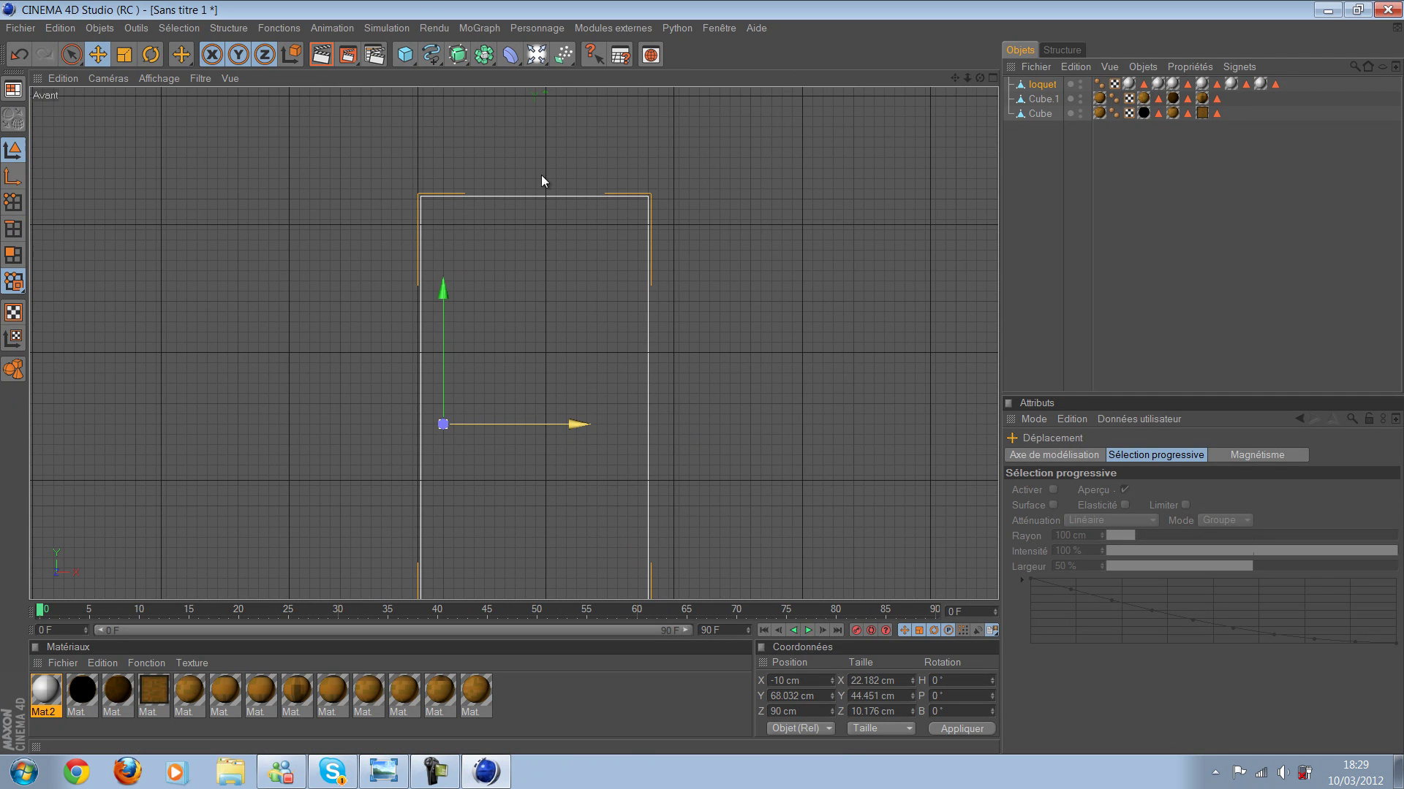
left_click_drag(546, 150, 702, 377)
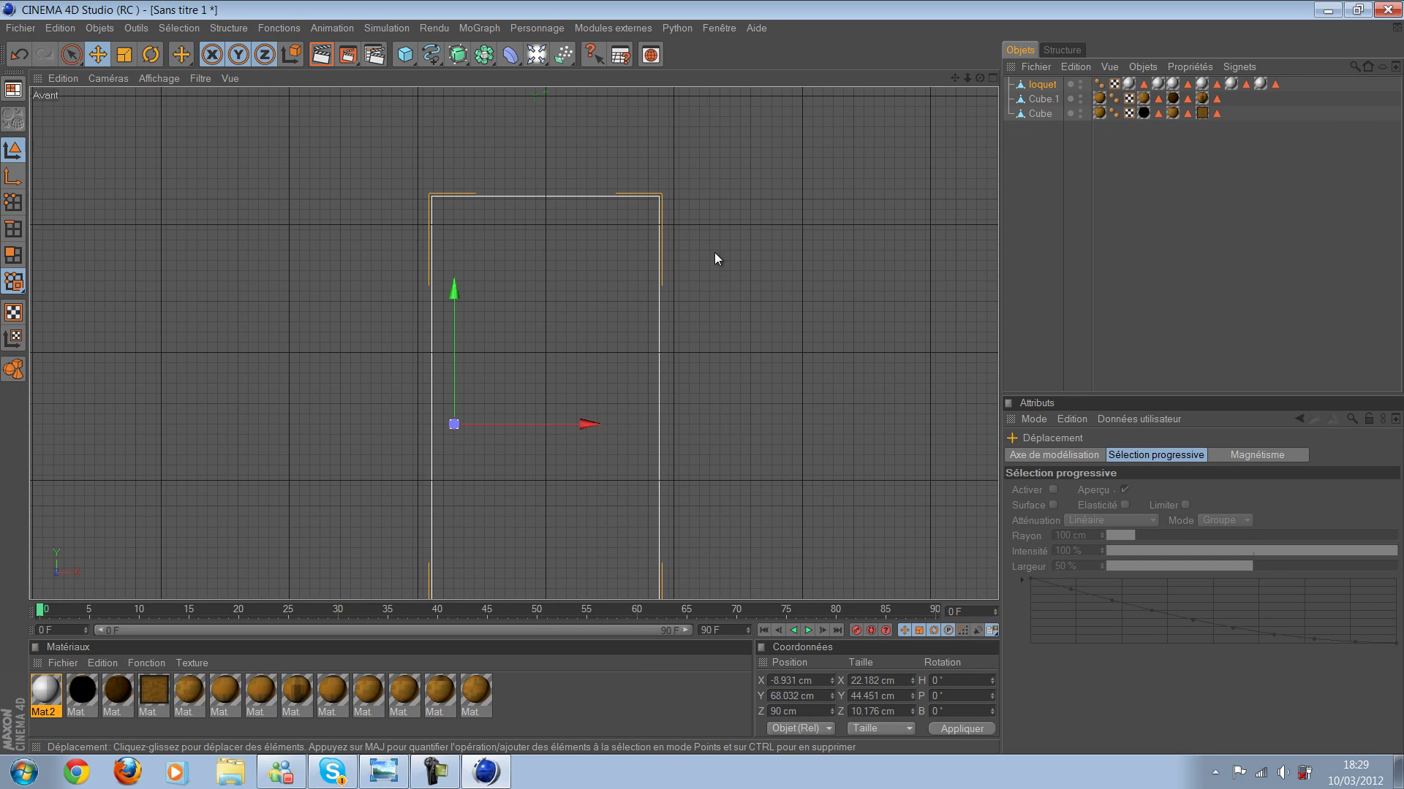
Step: Inspect the latch placement from above, switching between four-view and perspective layouts
key("F5")
key("F1")
scroll(703, 378, "down", 2)
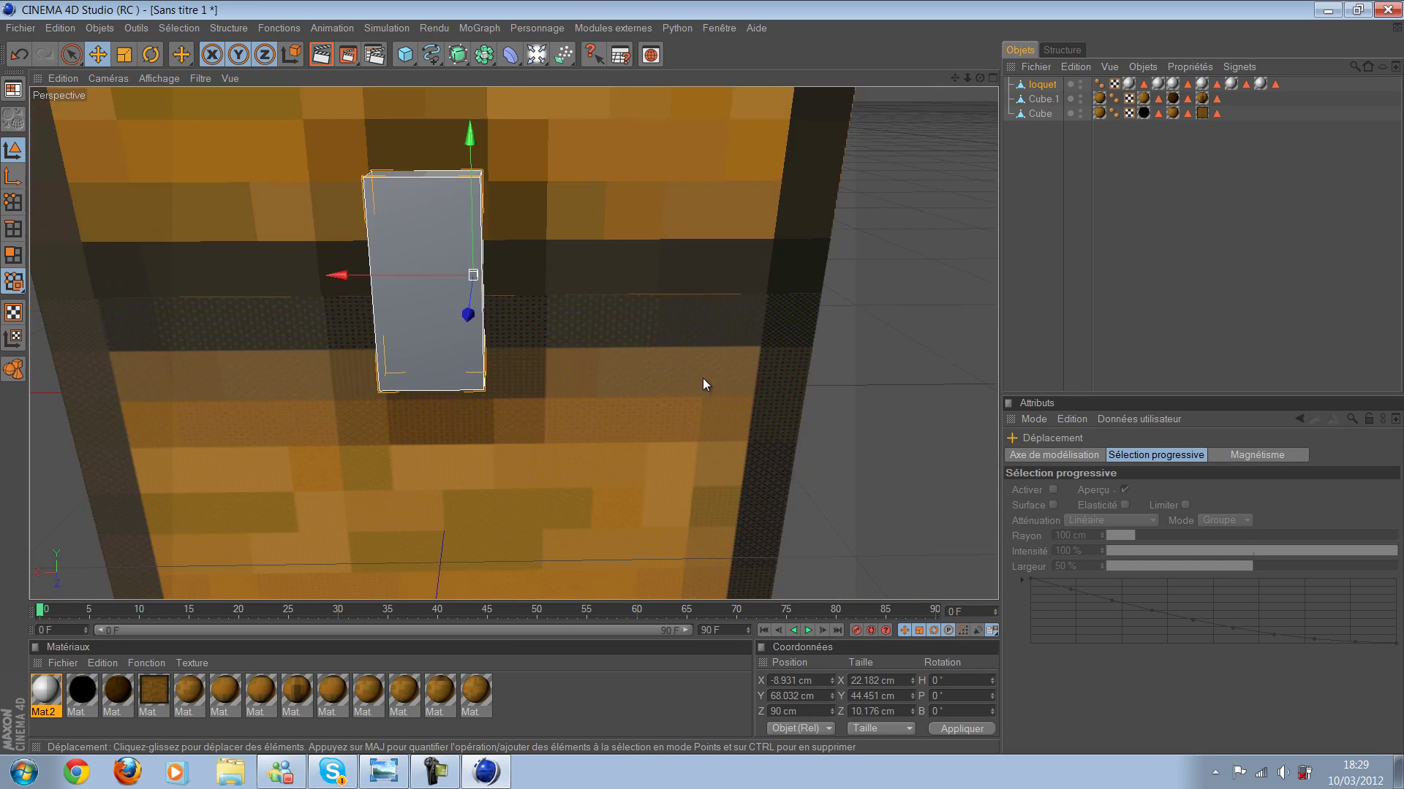
scroll(703, 378, "down", 3)
scroll(702, 375, "down", 2)
mouse_move(702, 378)
left_mouse_down("alt")
mouse_move(322, 57)
mouse_move(466, 147)
mouse_move(676, 343)
mouse_move(1044, 299)
mouse_move(598, 214)
mouse_move(902, 145)
mouse_move(582, 14)
left_mouse_up("alt")
key("F5")
key("F1")
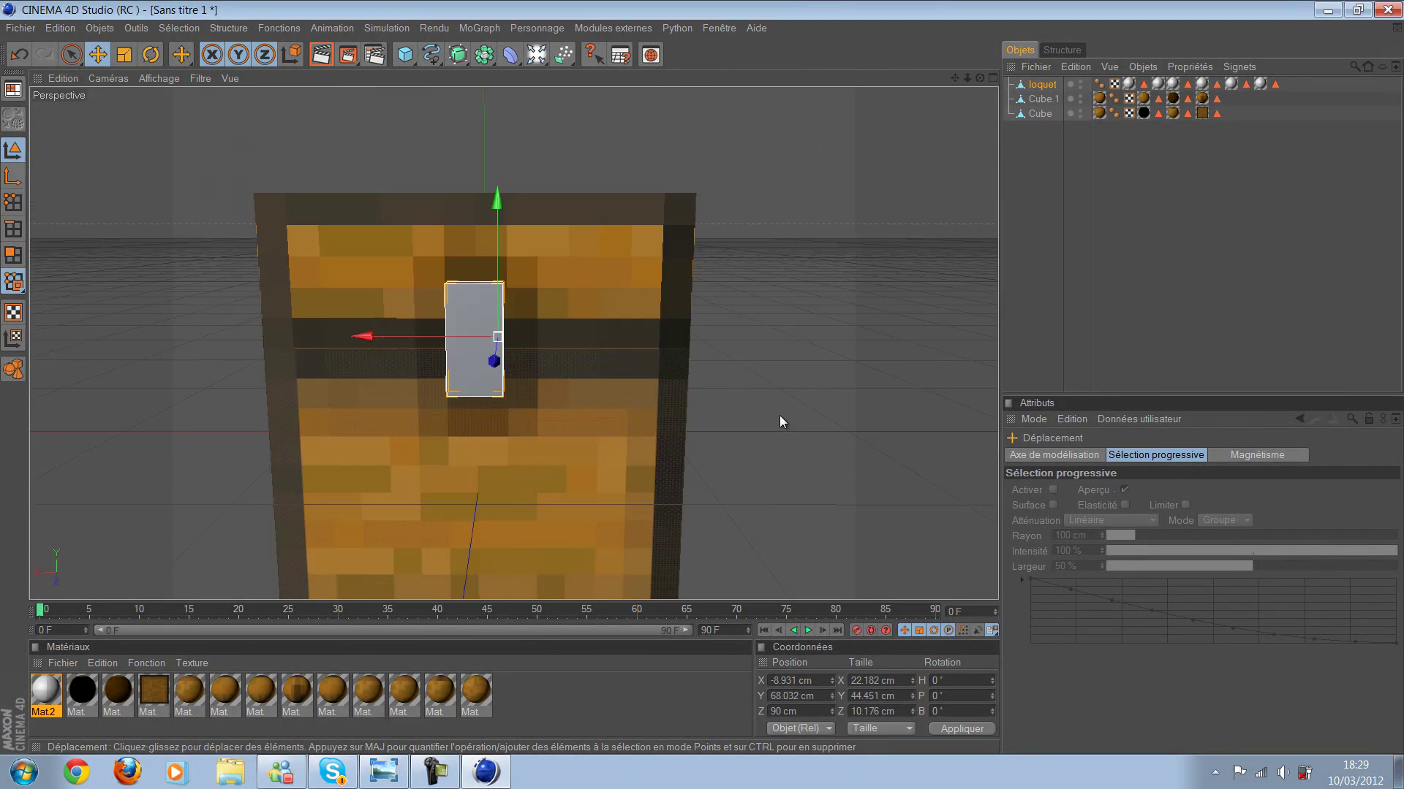
scroll(788, 393, "down", 2)
scroll(784, 393, "up", 1)
scroll(747, 394, "up", 3)
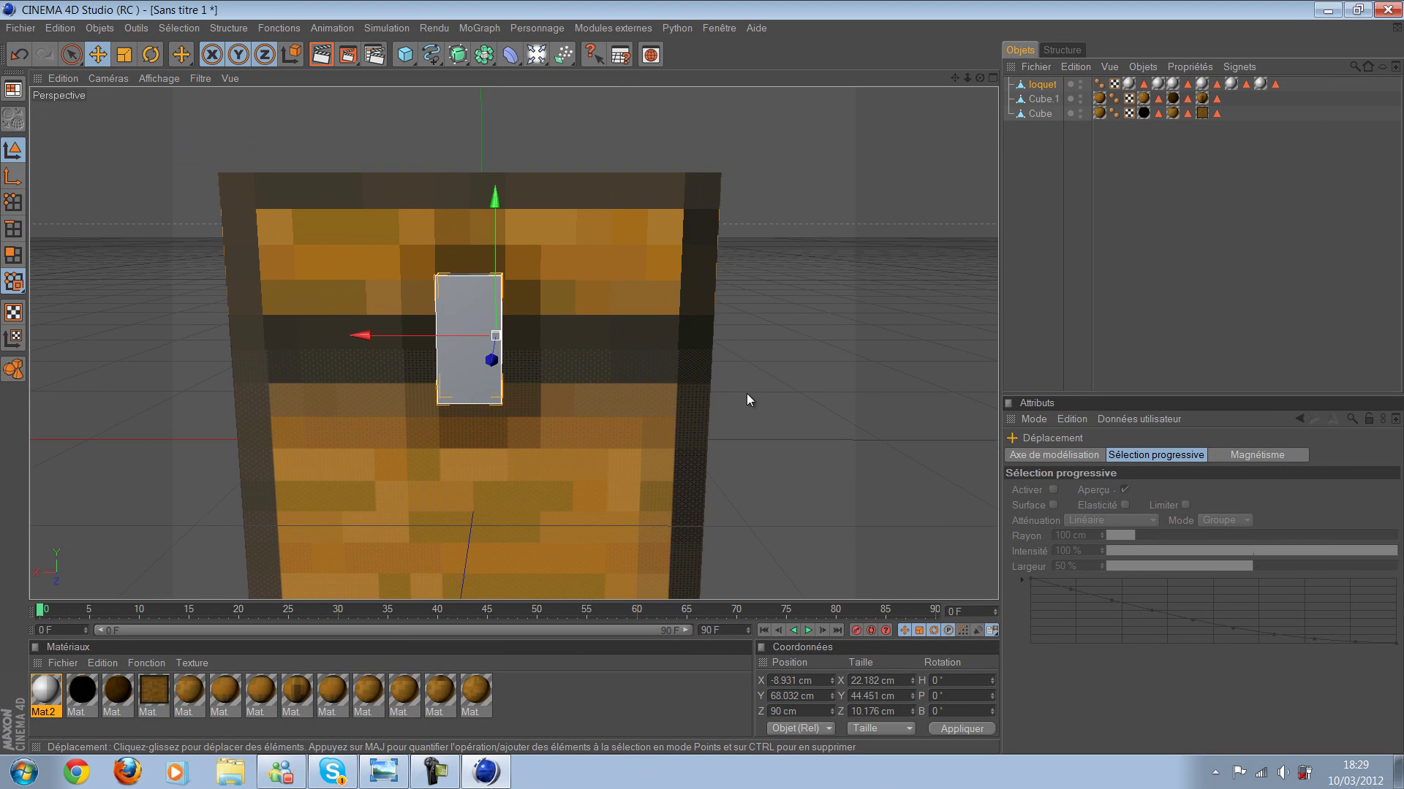
scroll(745, 392, "up", 5)
scroll(739, 360, "down", 3)
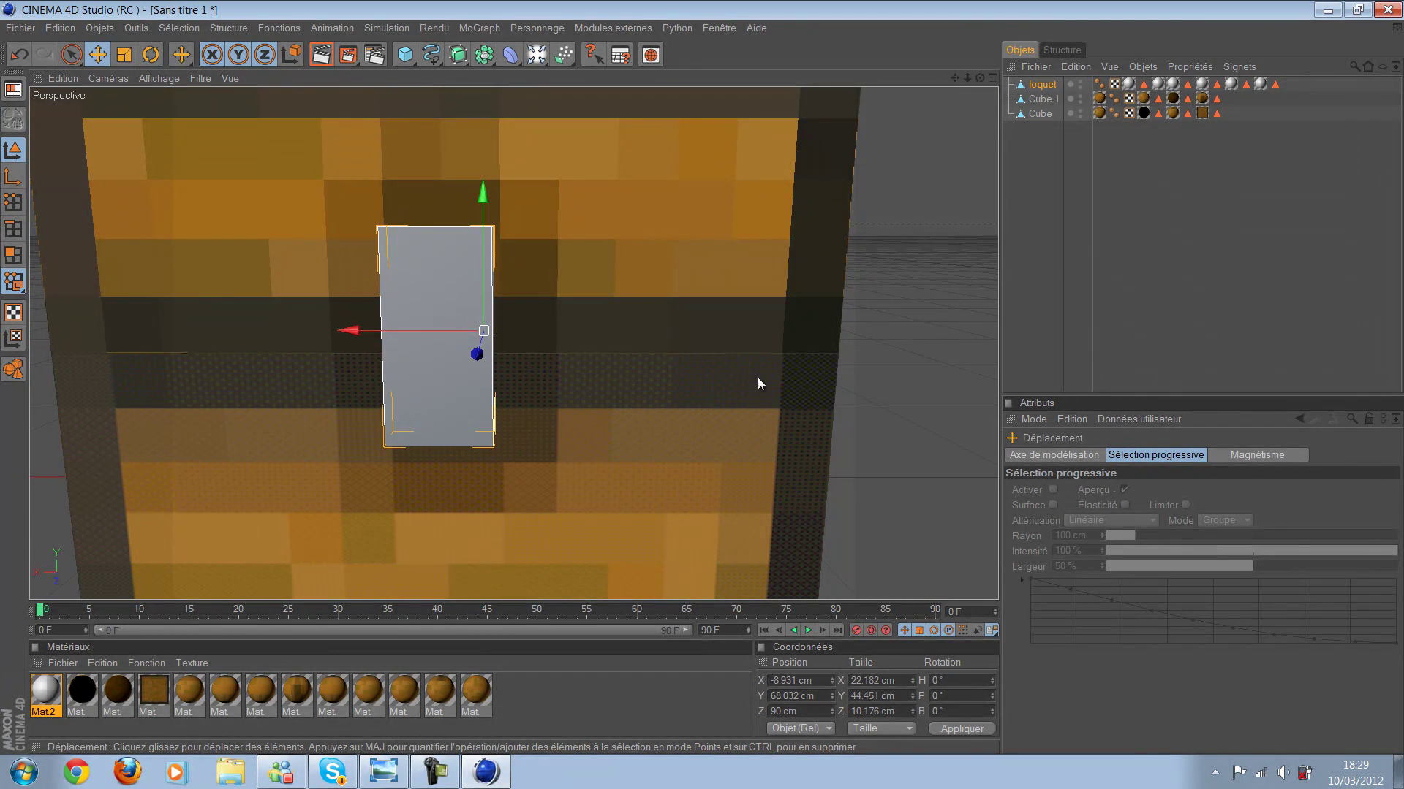
Step: Select loquet, centre it on the chest front at X 0.442 cm, and render the view
left_click(714, 378)
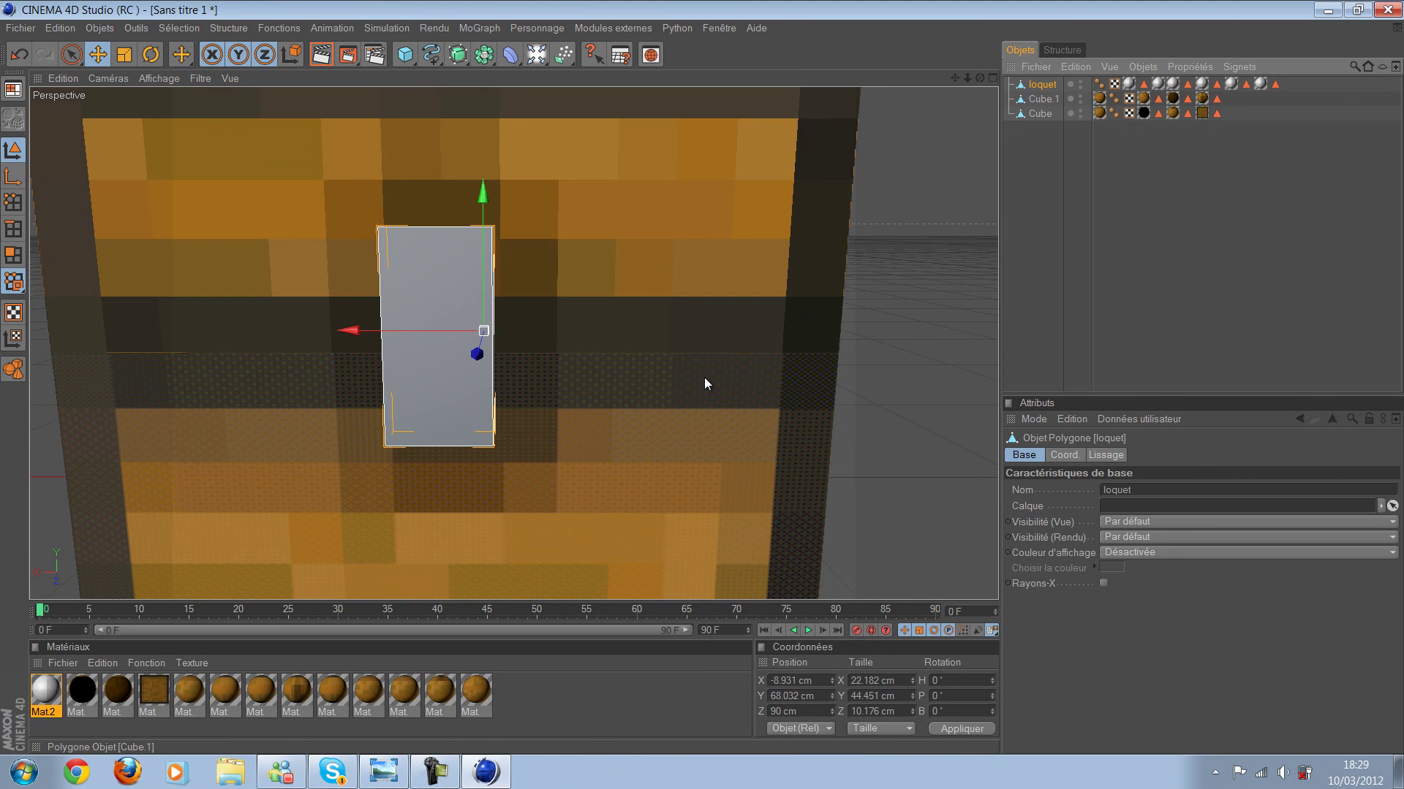
scroll(659, 377, "up", 3)
scroll(589, 381, "down", 3)
mouse_move(766, 431)
left_mouse_down("alt")
mouse_move(804, 308)
mouse_move(1041, 189)
mouse_move(888, 192)
mouse_move(607, 322)
mouse_move(916, 240)
mouse_move(703, 380)
left_mouse_up("alt")
mouse_move(862, 221)
left_mouse_down()
mouse_move(811, 250)
mouse_move(706, 383)
mouse_move(771, 213)
mouse_move(24, 89)
mouse_move(981, 46)
left_mouse_up()
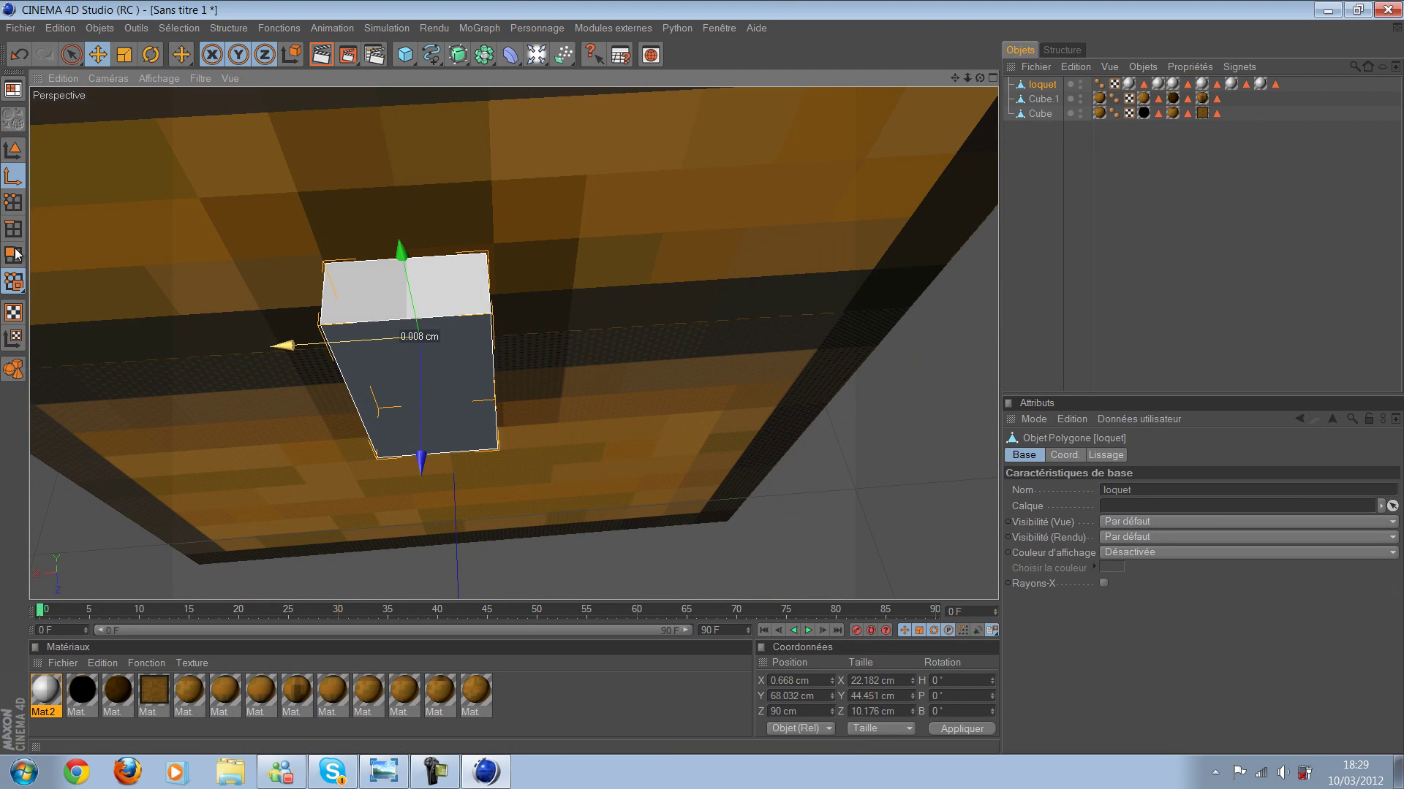
mouse_move(52, 107)
left_mouse_down("alt")
mouse_move(738, 266)
mouse_move(686, 241)
mouse_move(854, 359)
left_mouse_up("alt")
key("ctrl+r")
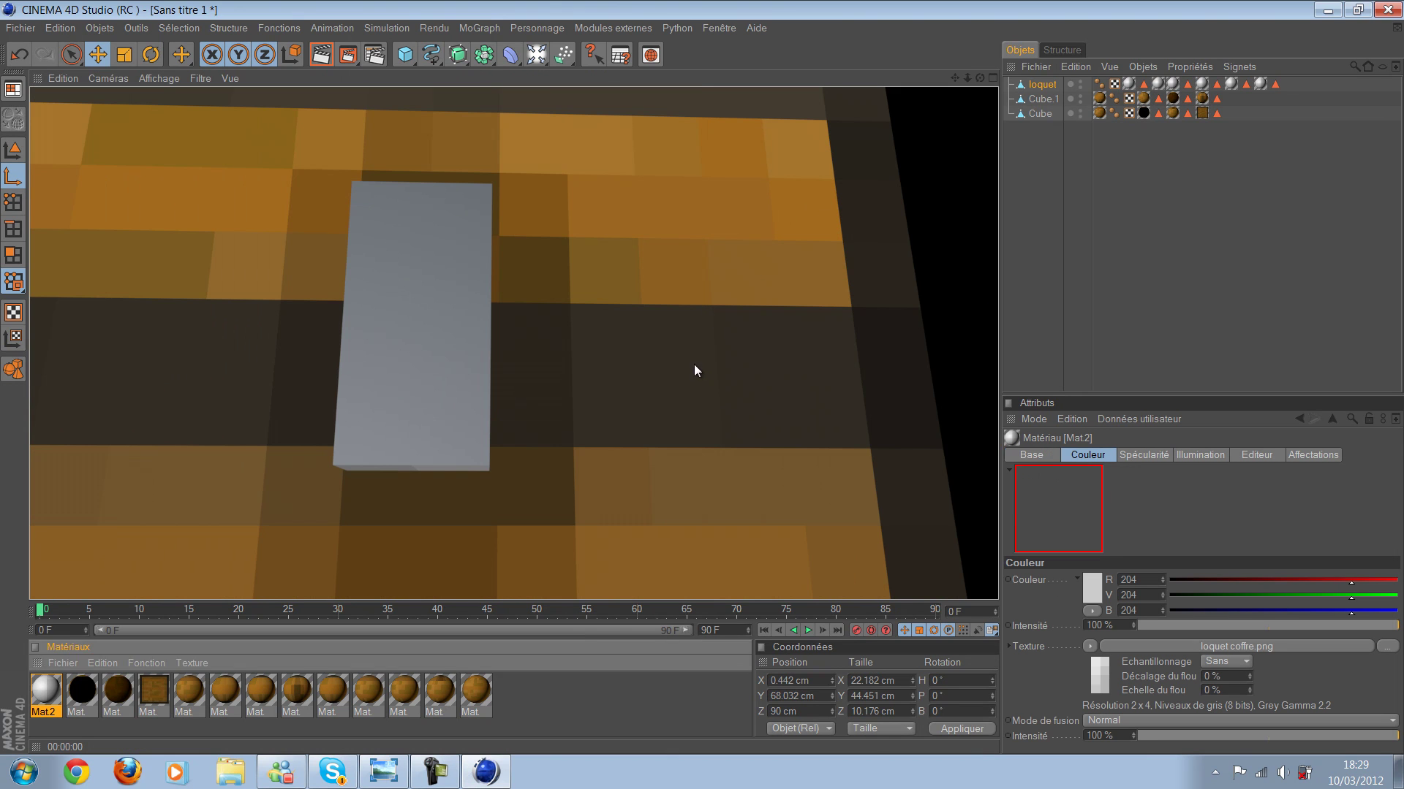
Step: Rotate the loquet latch's heading to H -540° so its lighter face points outward
key("alt+F4")
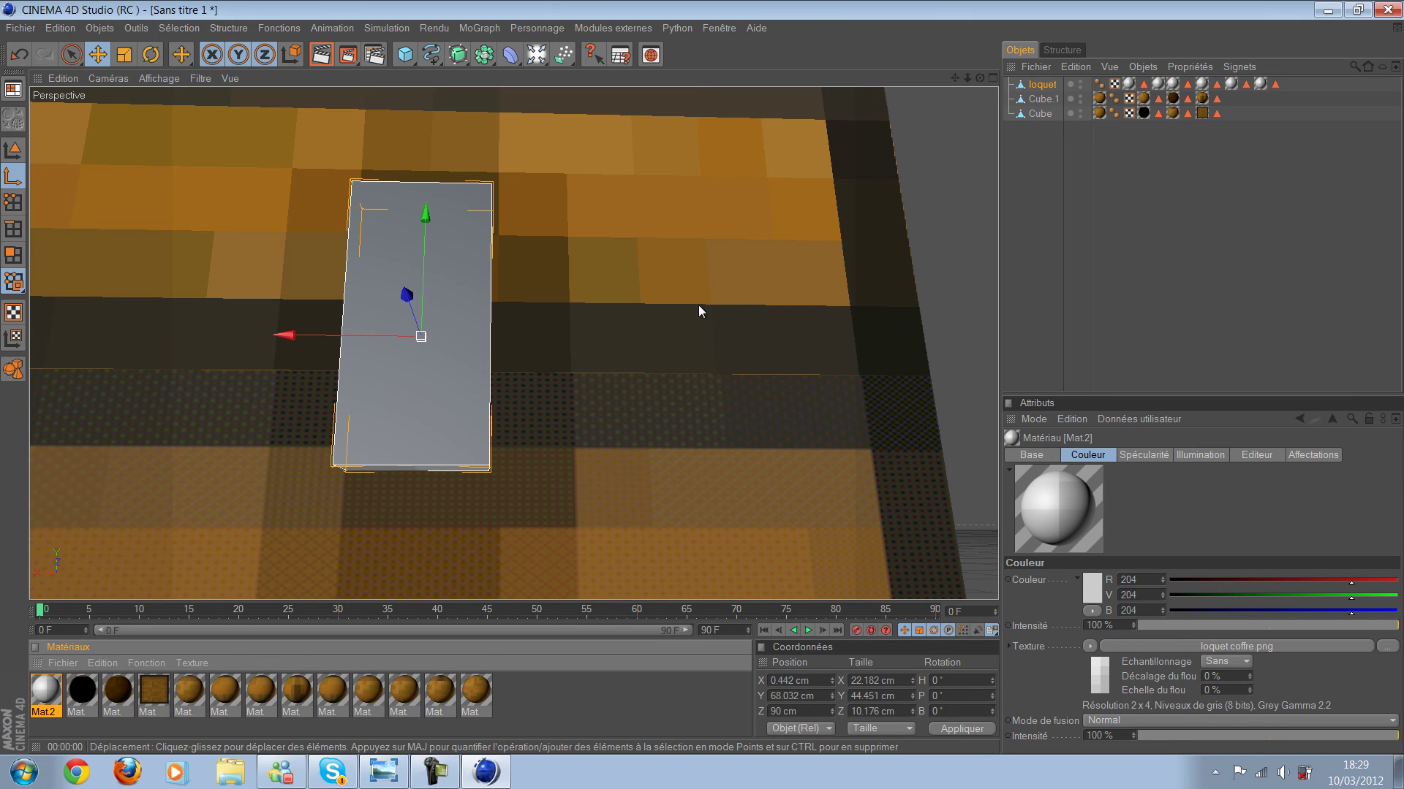
key("r")
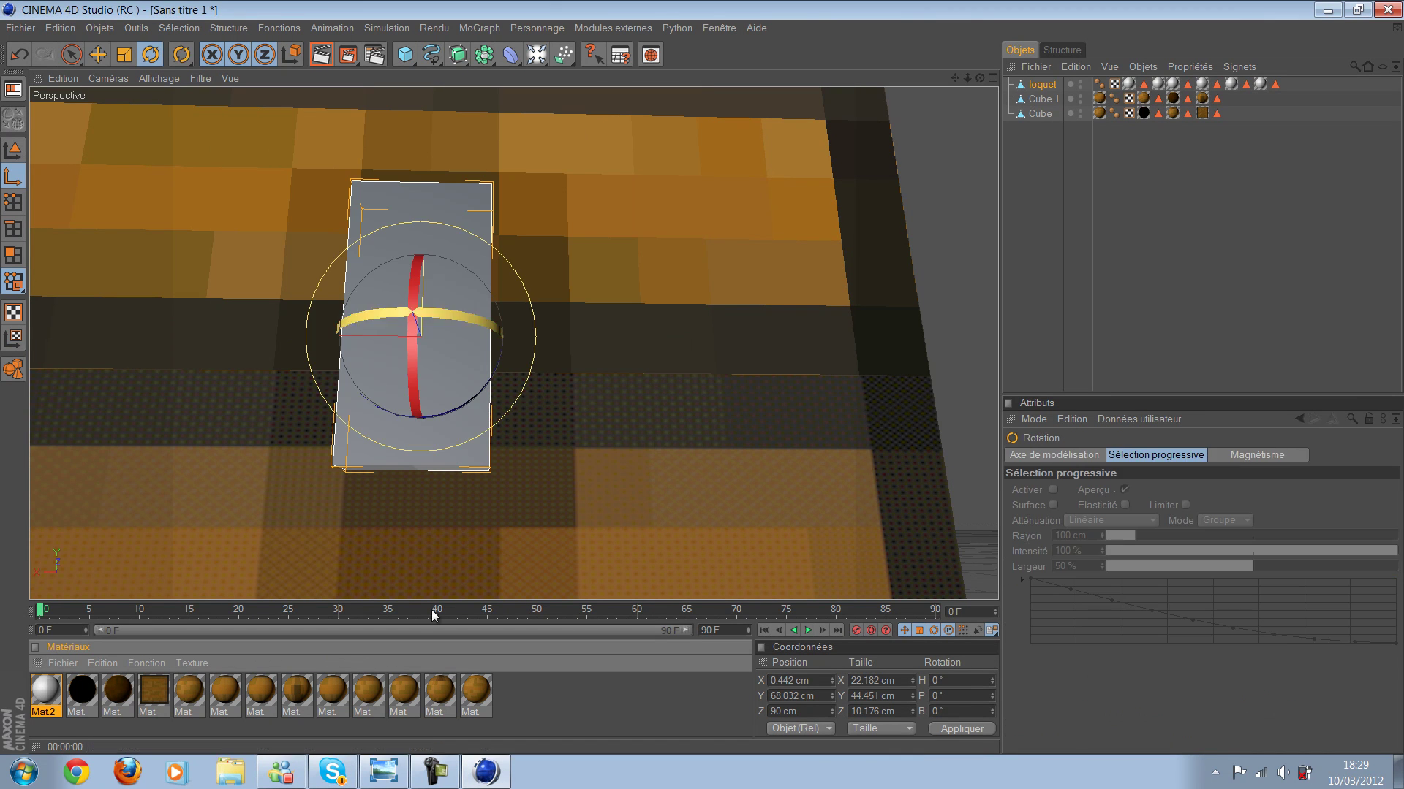
left_click_drag(483, 325, 944, 382)
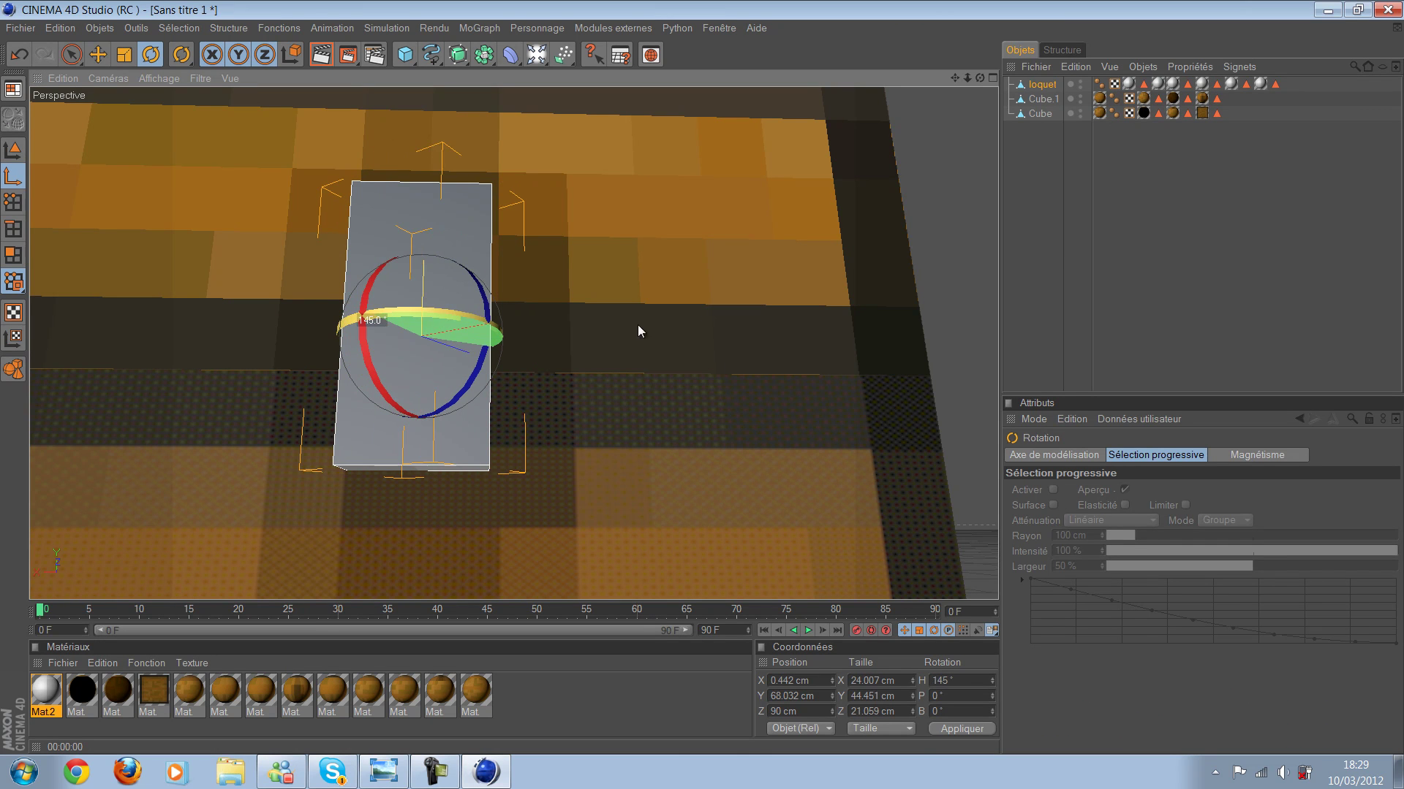
key("ctrl+z")
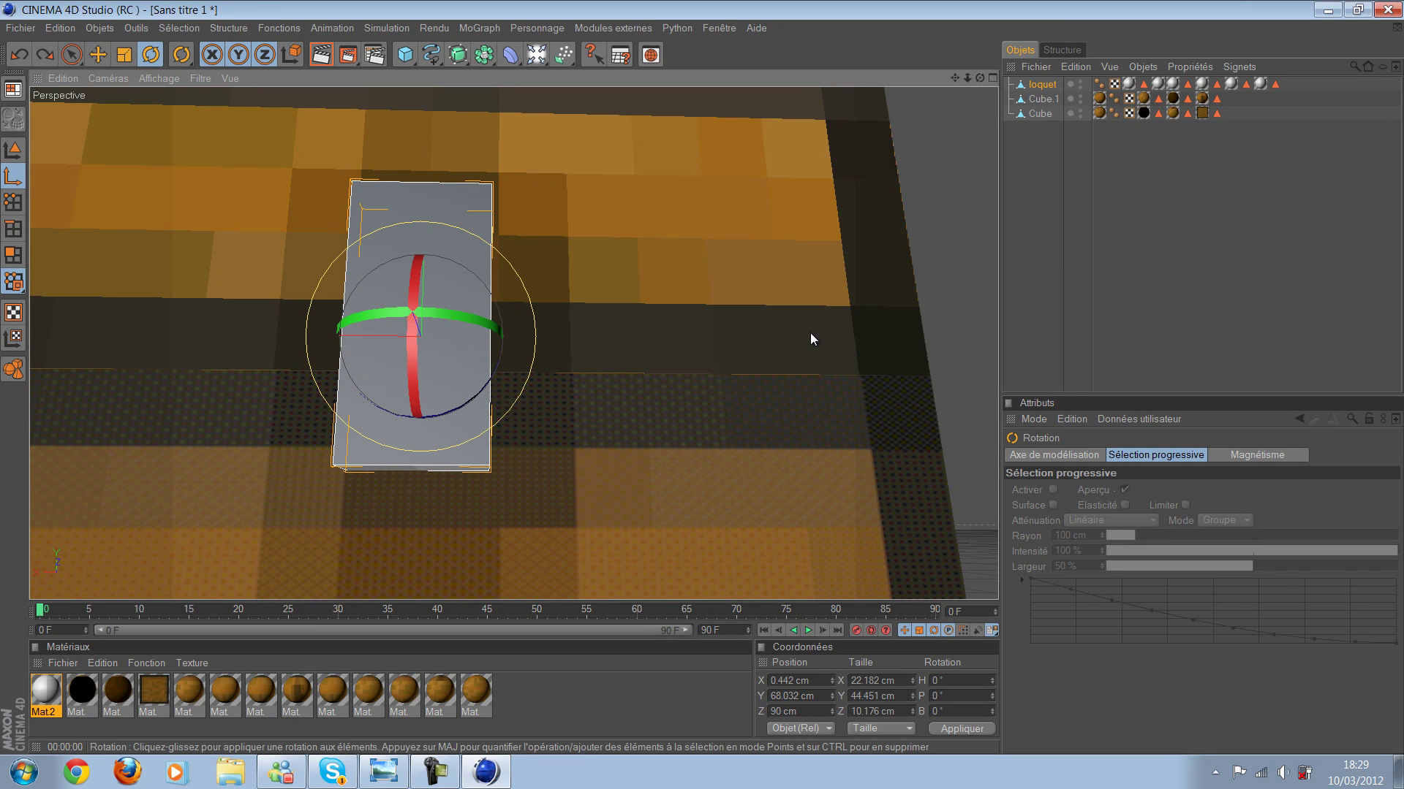
mouse_move(717, 377)
left_mouse_down()
mouse_move(695, 383)
mouse_move(962, 129)
mouse_move(1044, 91)
mouse_move(12, 152)
mouse_move(33, 113)
mouse_move(676, 247)
mouse_move(725, 386)
mouse_move(868, 218)
mouse_move(591, 239)
mouse_move(647, 254)
left_mouse_up()
scroll(868, 219, "up", 5)
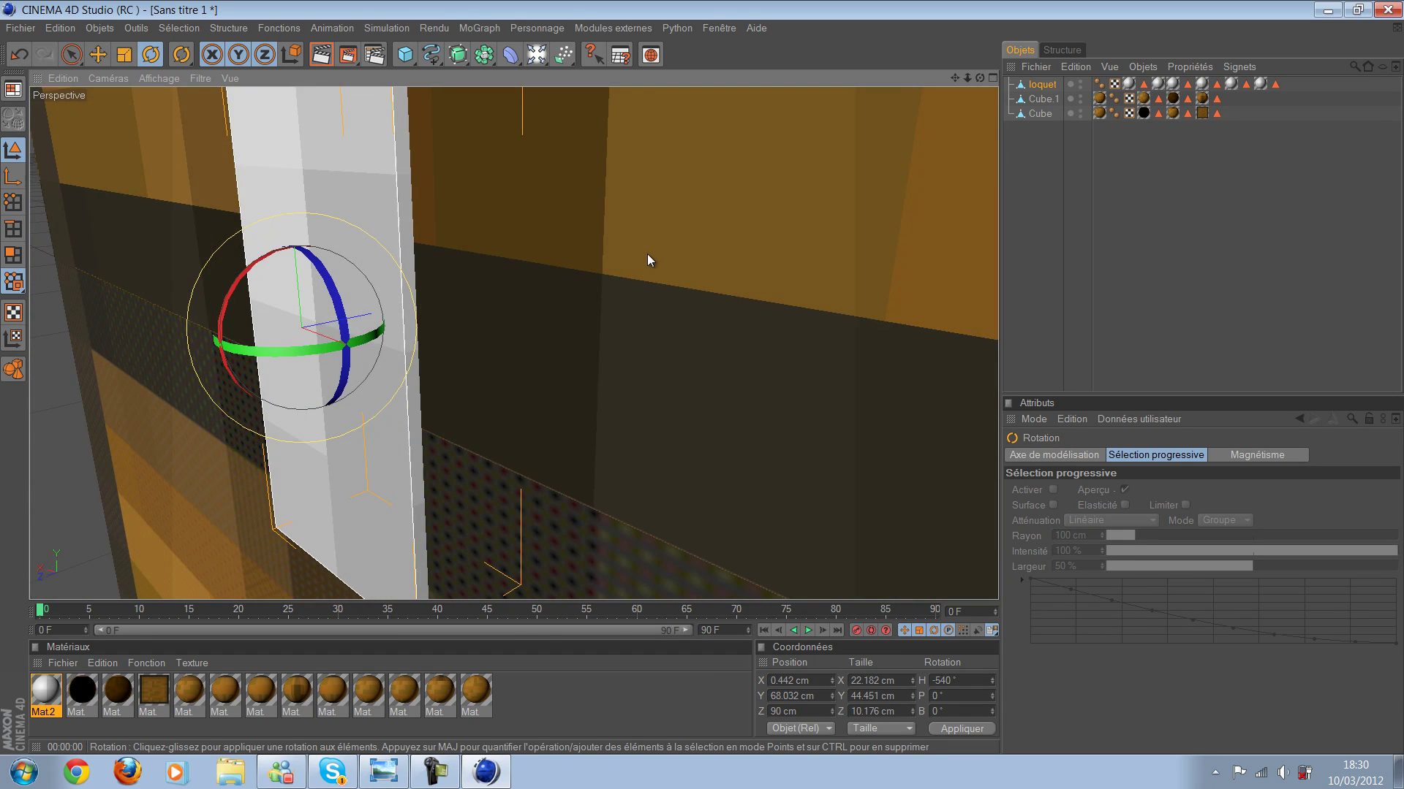
scroll(644, 254, "down", 5)
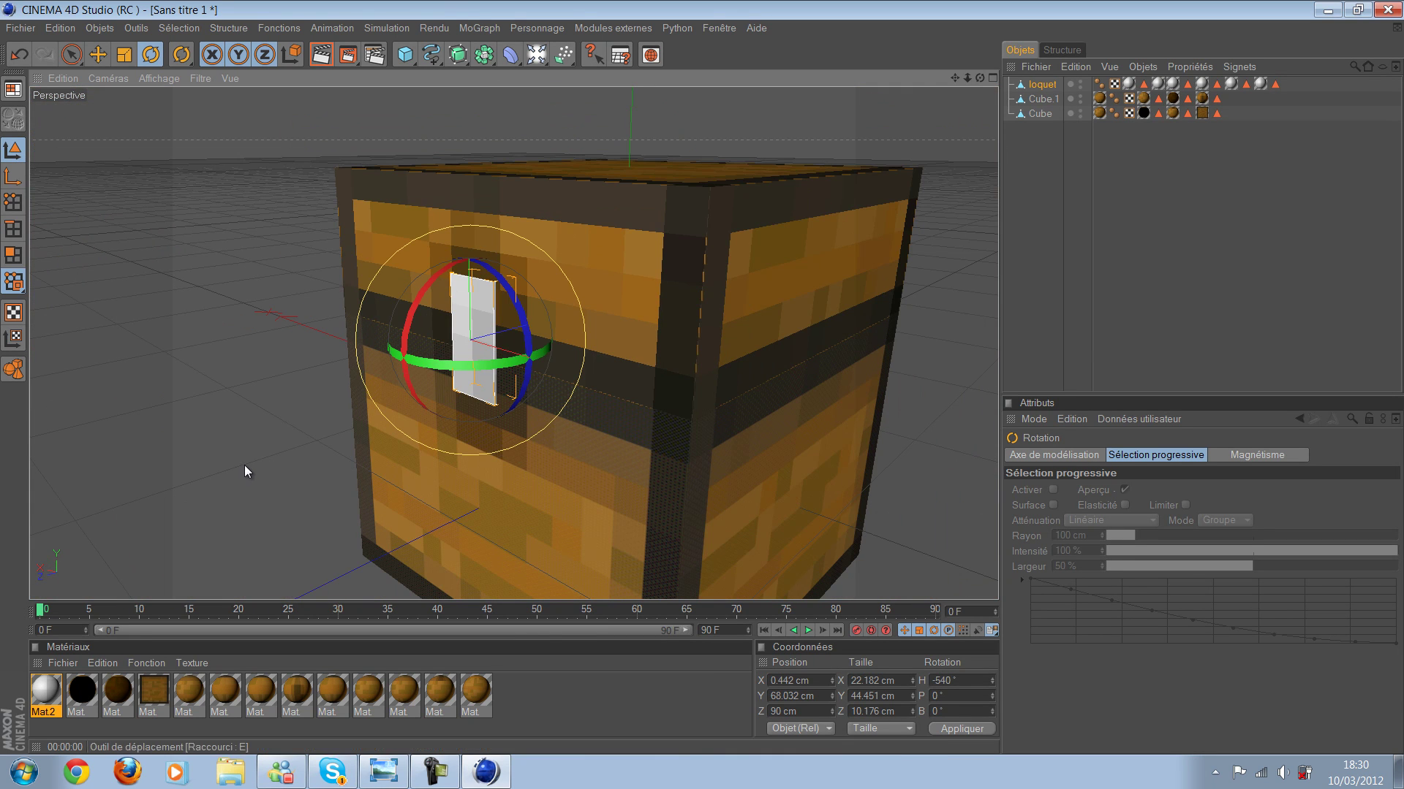
key("e")
scroll(244, 465, "up", 4)
scroll(245, 465, "up", 6)
scroll(245, 465, "down", 5)
scroll(399, 423, "up", 1)
scroll(559, 352, "up", 3)
scroll(702, 381, "up", 2)
Step: Lower the latch slightly, then in polygon mode scale its right side face taller
mouse_move(703, 386)
left_mouse_down("alt")
mouse_move(572, 337)
mouse_move(575, 489)
mouse_move(704, 347)
left_mouse_up("alt")
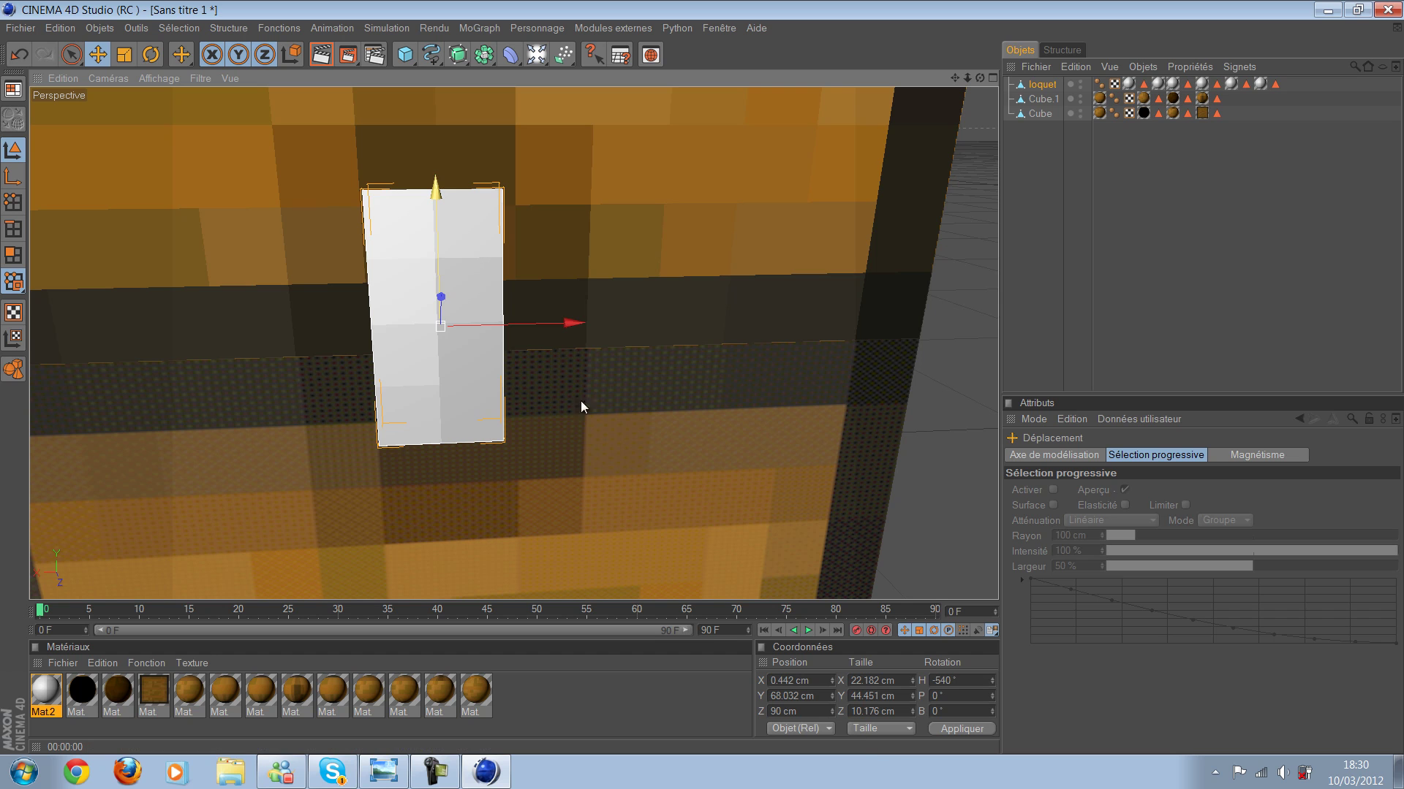
left_click_drag(569, 245, 703, 378)
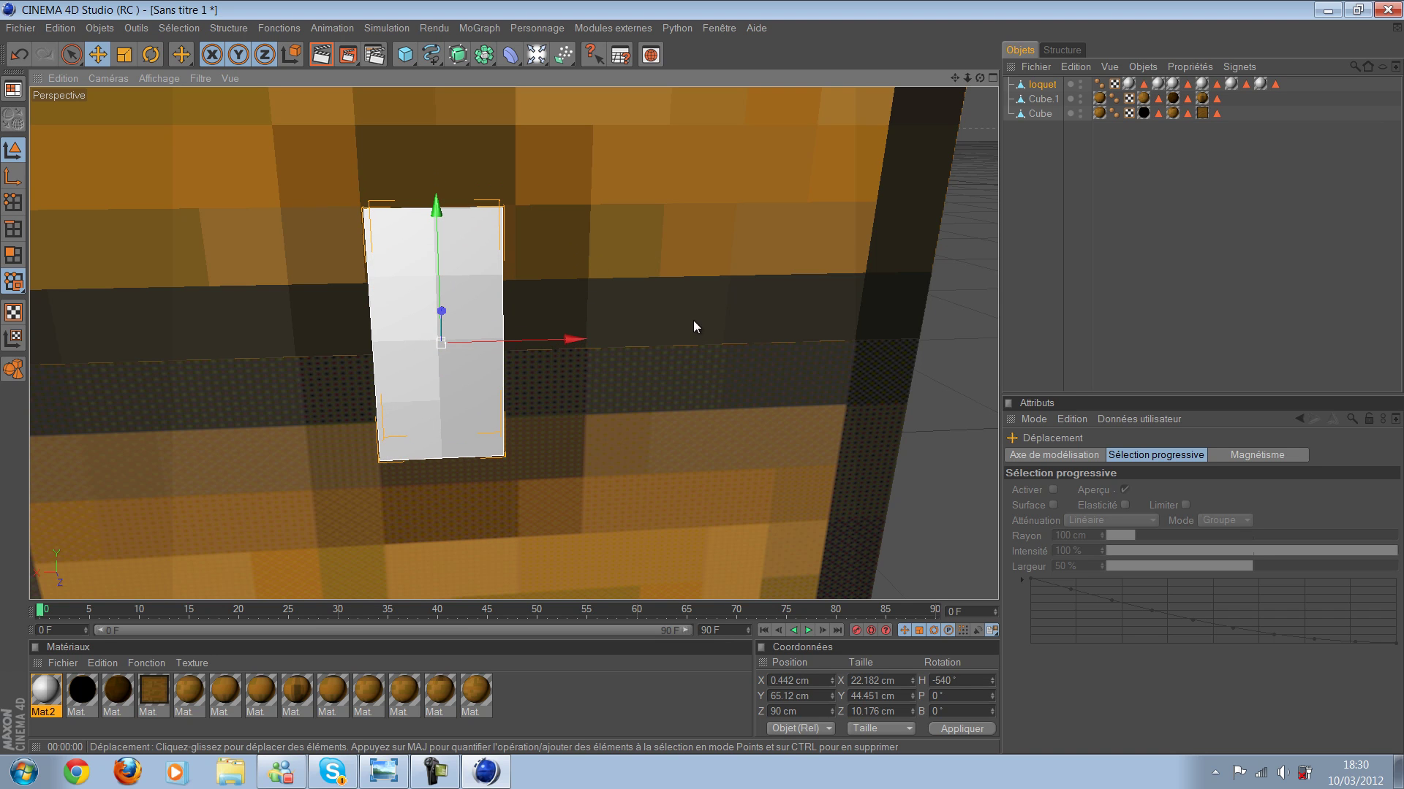
scroll(773, 475, "up", 2)
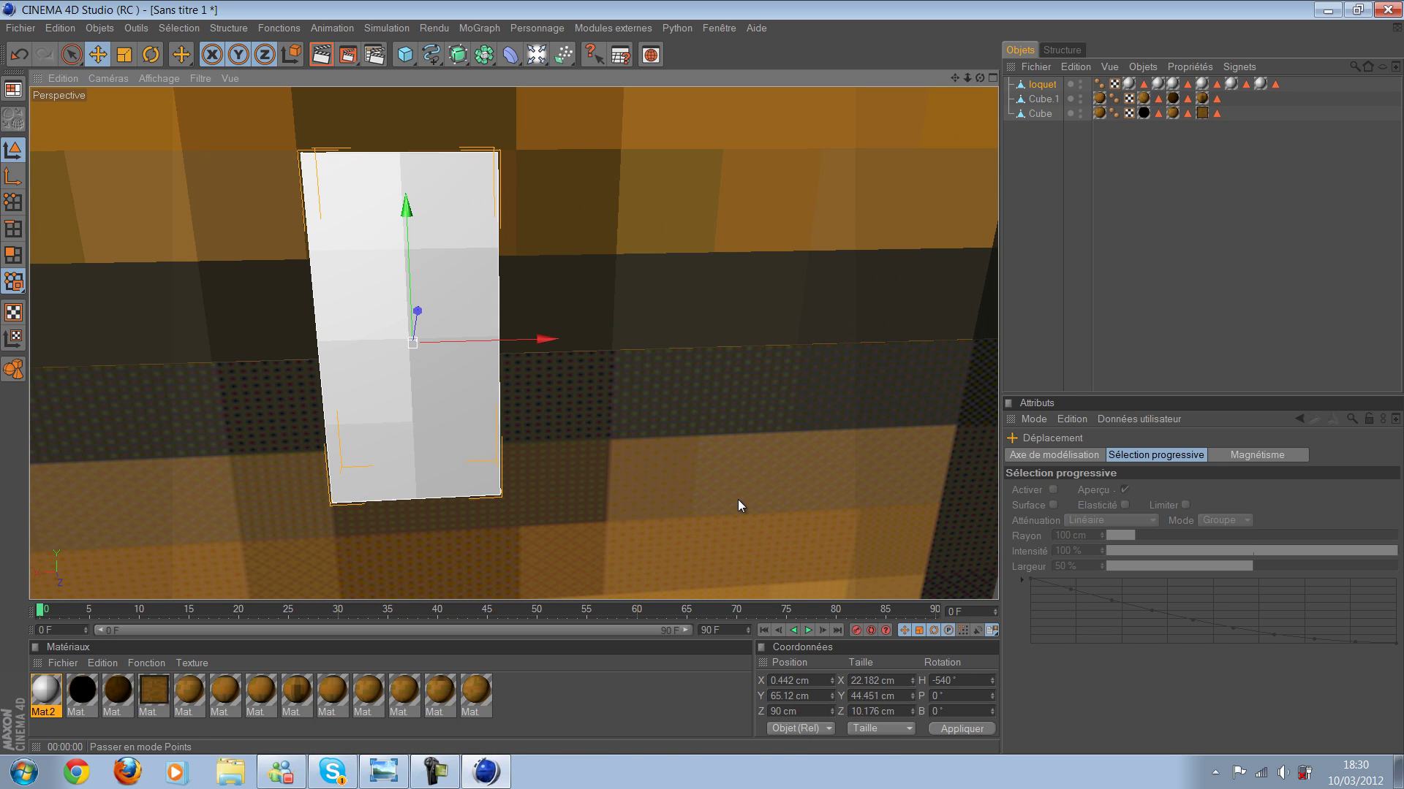
key("t")
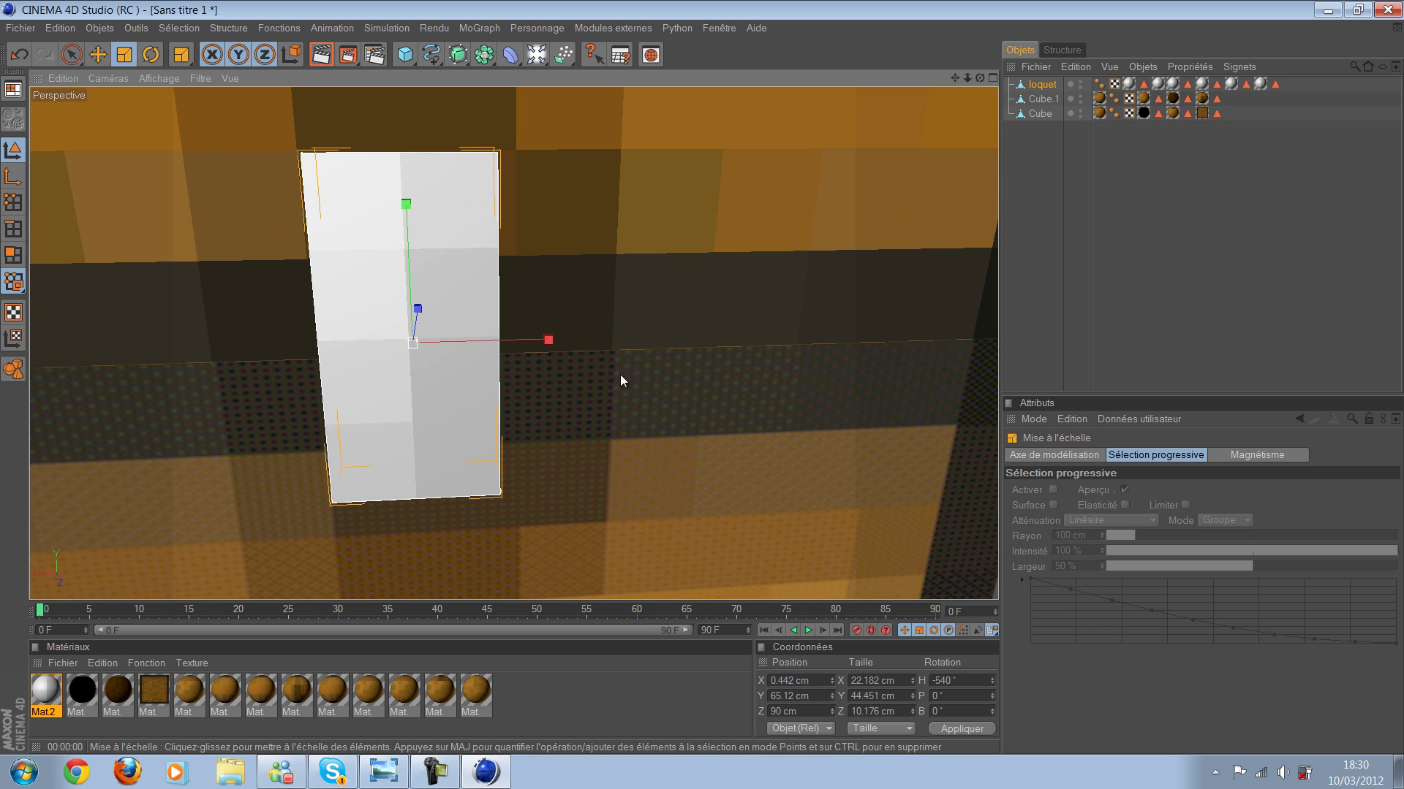
key("Return")
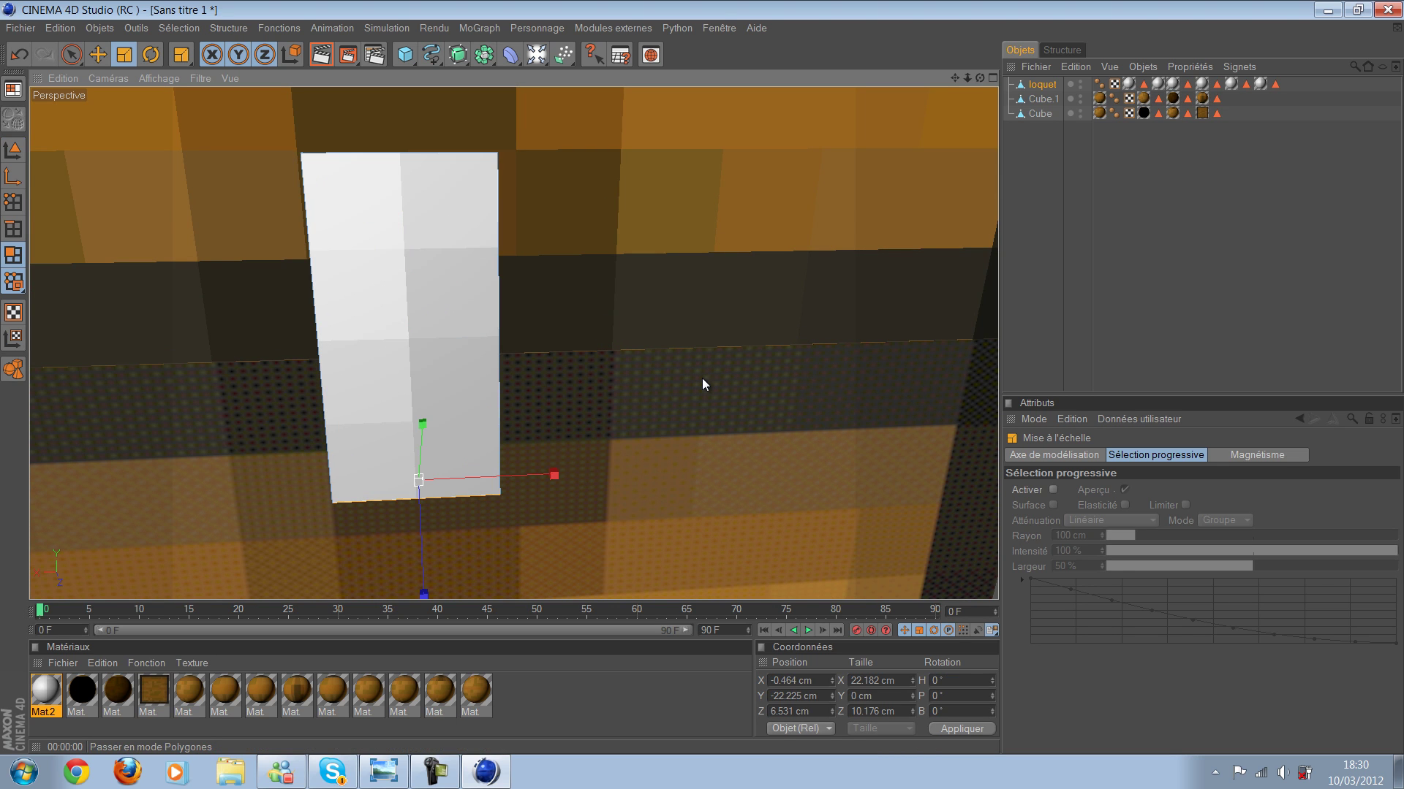
left_click_drag(701, 379, 82, 212, "alt")
left_click(440, 330)
left_click_drag(583, 345, 703, 378)
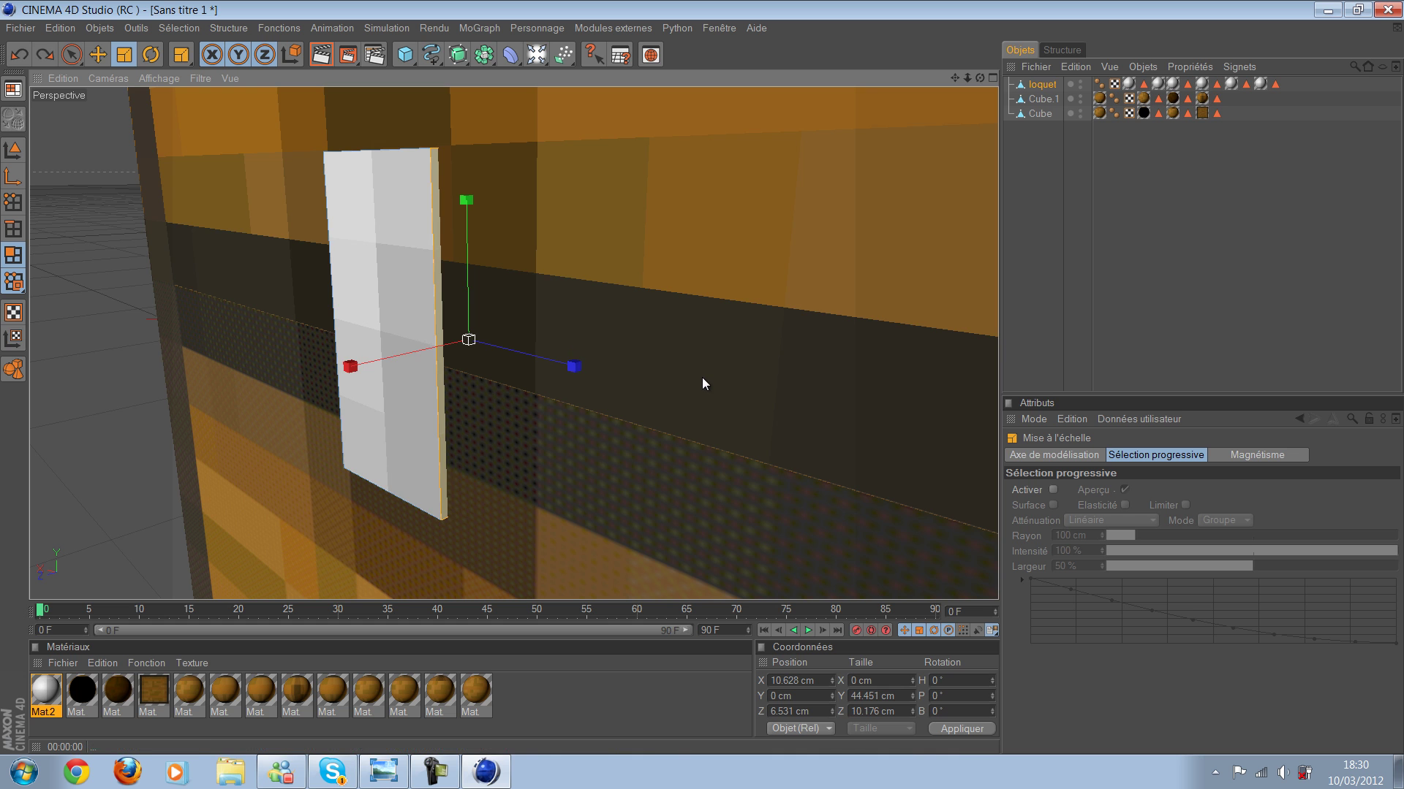
Step: Nudge the latch's side face slightly along X and maximise the Avant view
left_click_drag(702, 374, 696, 522, "alt")
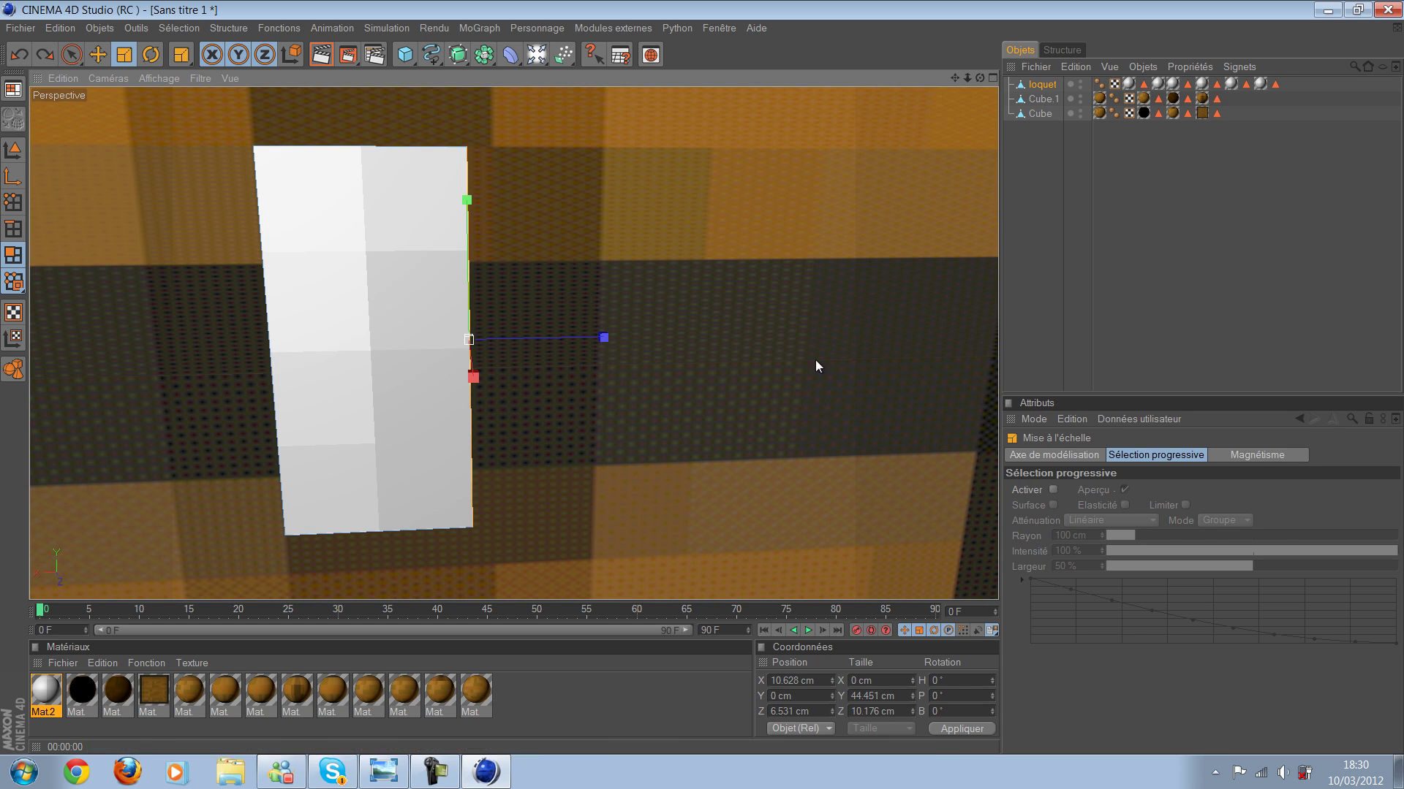
key("e")
mouse_move(975, 124)
left_mouse_down("alt")
mouse_move(701, 377)
mouse_move(667, 356)
left_mouse_up("alt")
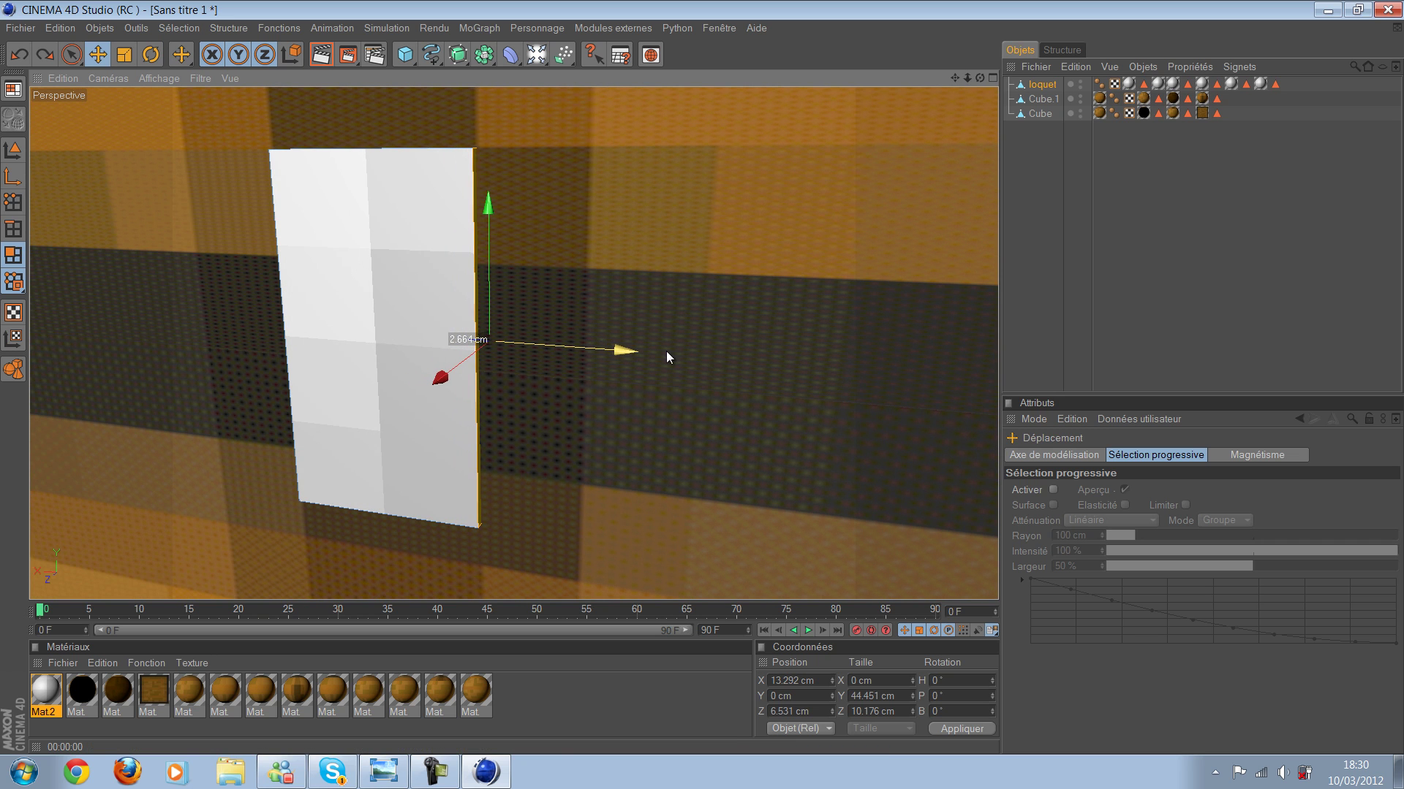
left_click_drag(701, 378, 695, 378)
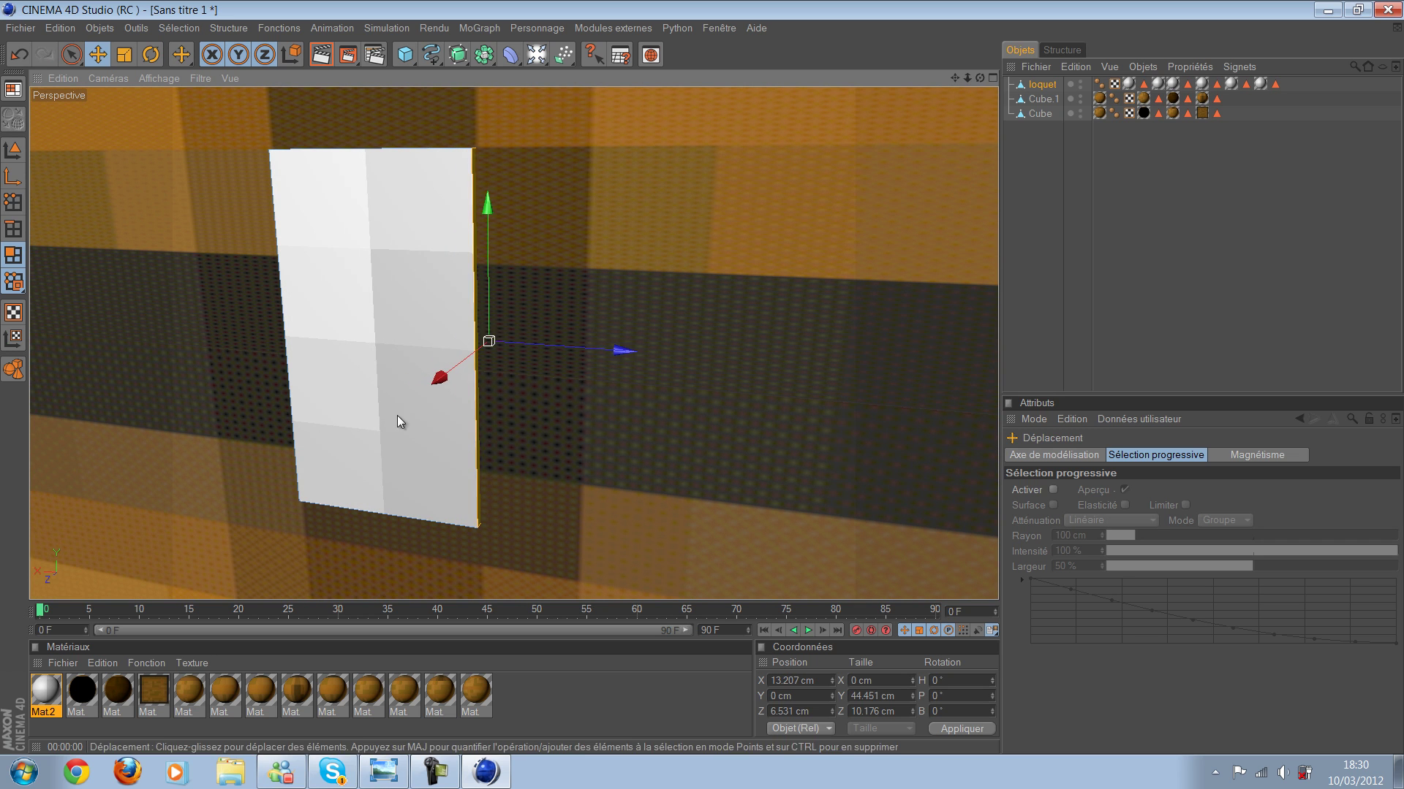
middle_click(374, 250)
middle_click(530, 382)
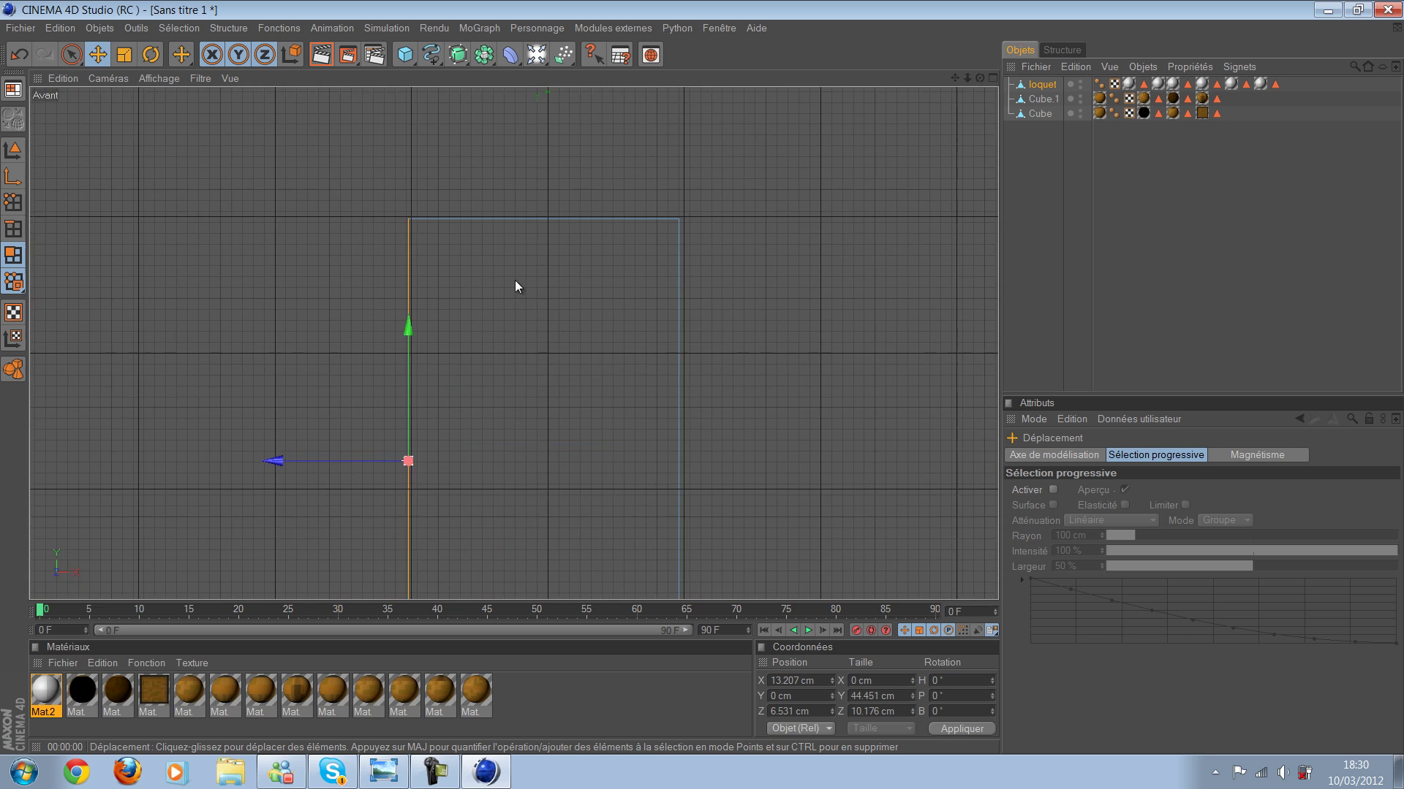
Step: In Model mode, move the whole latch along X to near the chest's centre
middle_click_drag(802, 353, 758, 279, "alt")
key("Return")
mouse_move(749, 279)
left_mouse_down()
mouse_move(522, 280)
mouse_move(512, 334)
left_mouse_up()
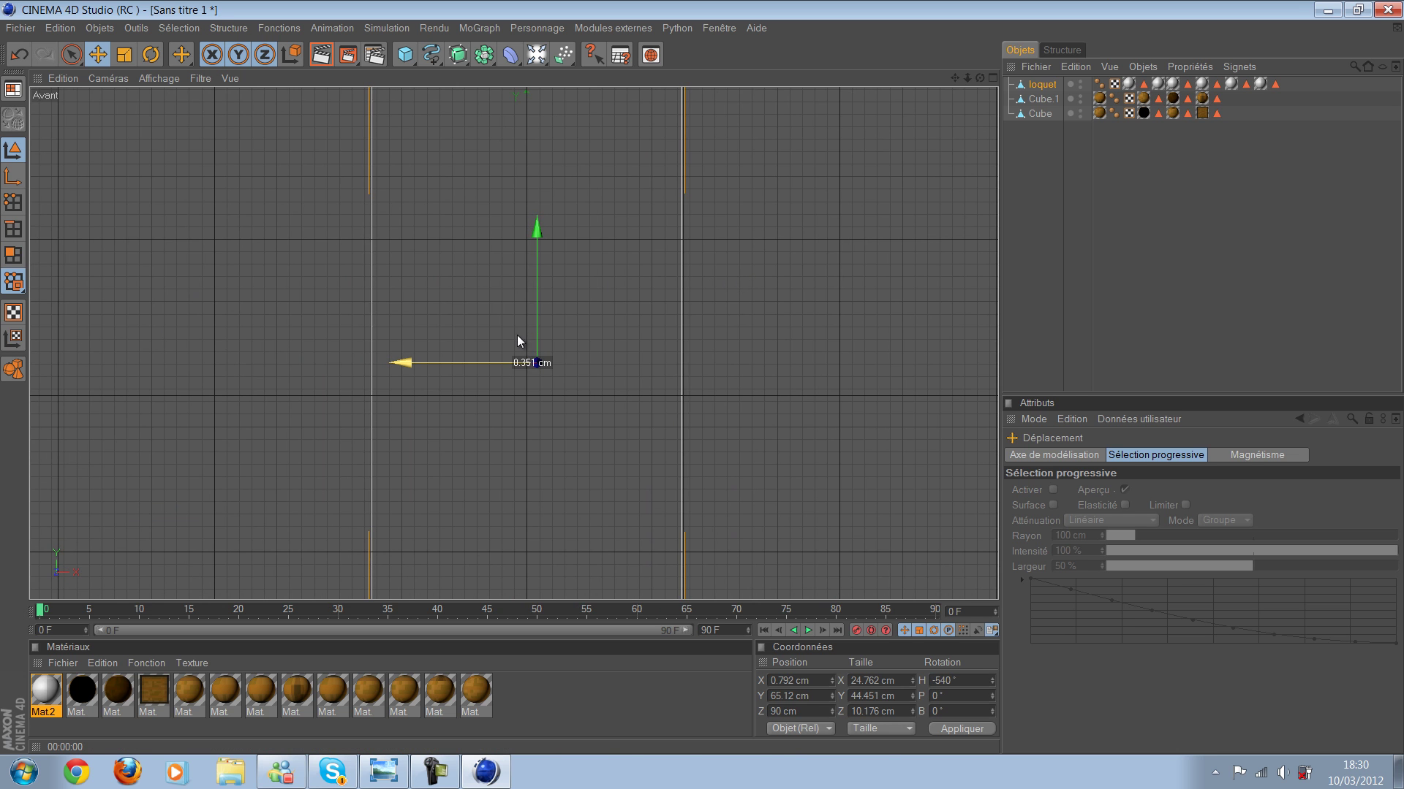
mouse_move(402, 277)
middle_mouse_down("alt")
mouse_move(516, 335)
mouse_move(326, 210)
middle_mouse_up("alt")
Step: Return to the four-view layout and bring up the Minecraft chest reference screenshot
middle_click(325, 210)
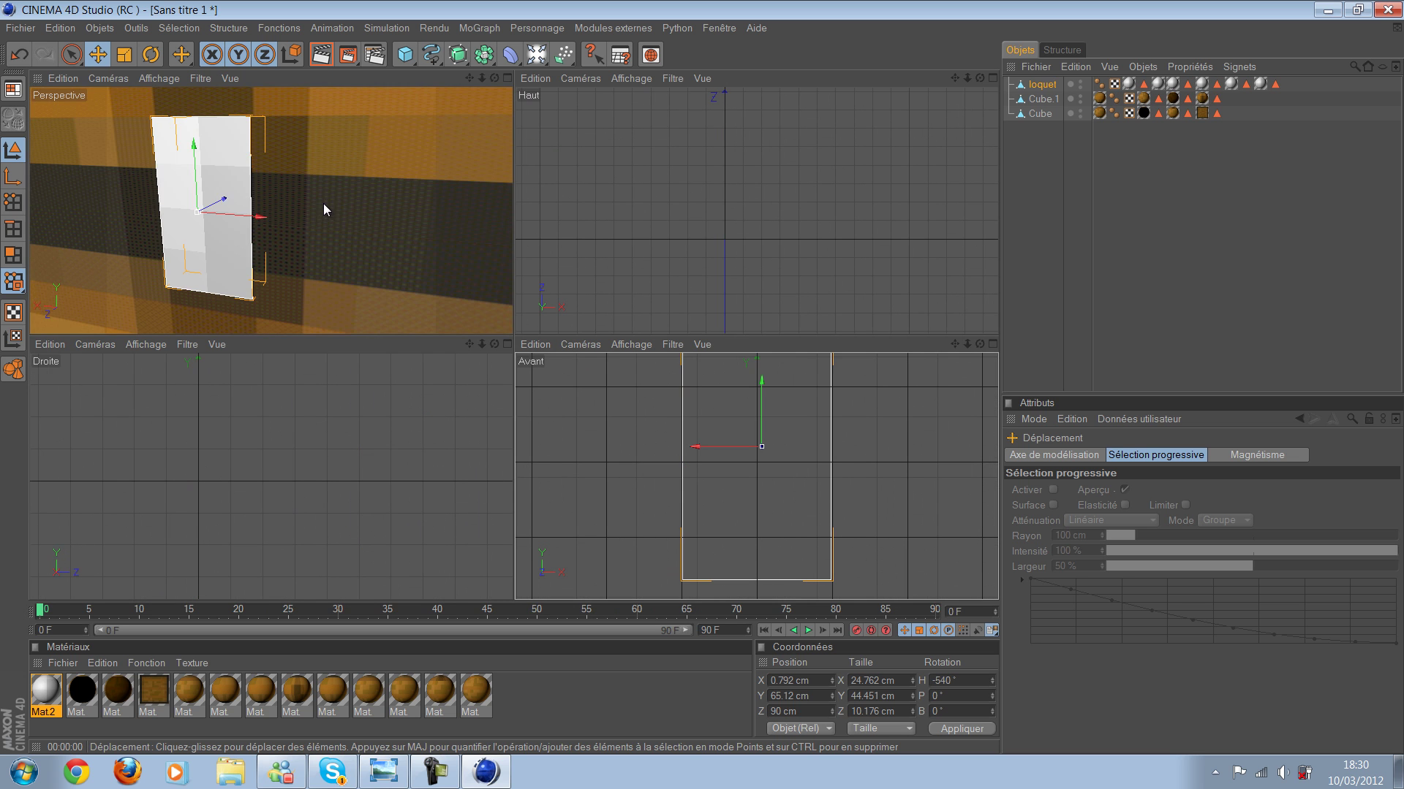
scroll(324, 202, "down", 5)
scroll(354, 200, "down", 2)
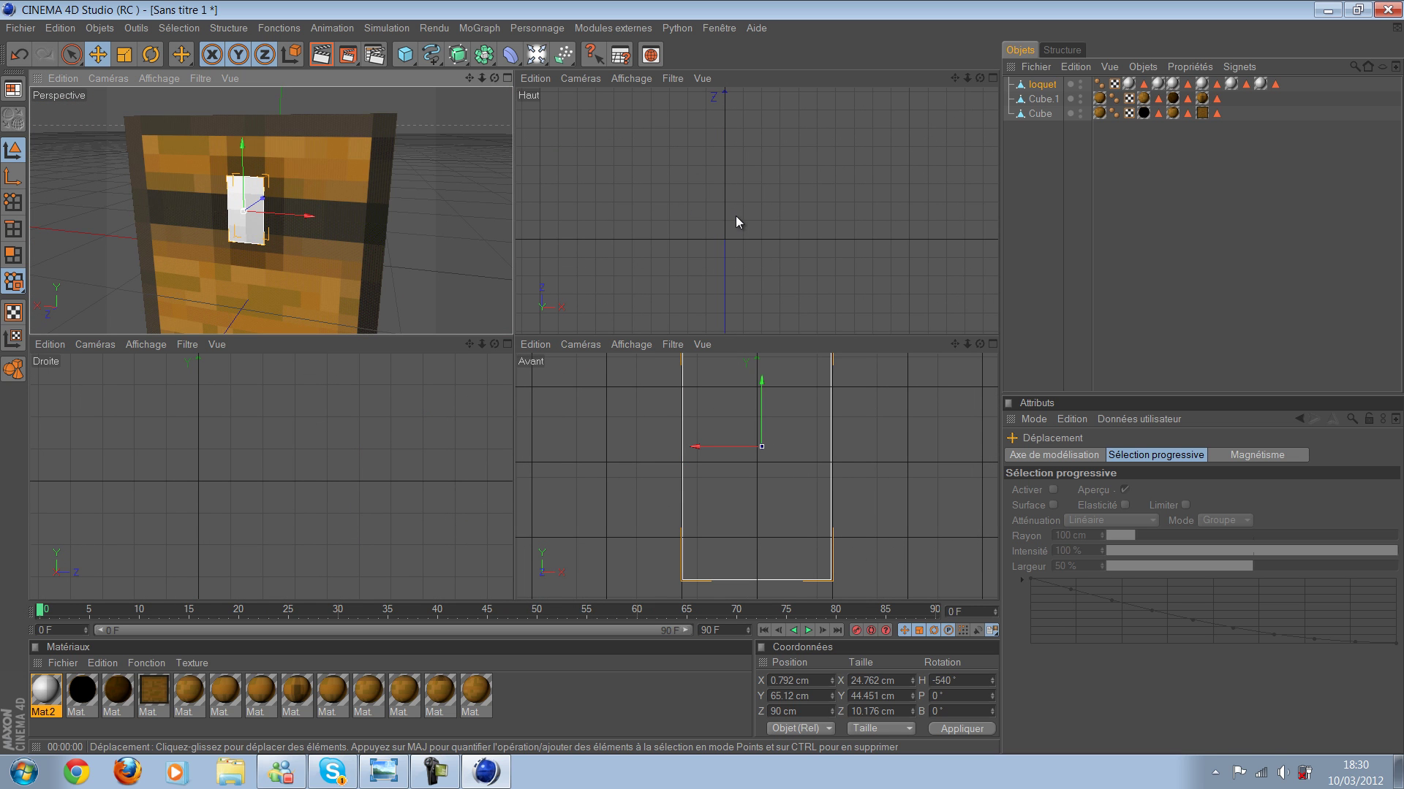
left_click(383, 771)
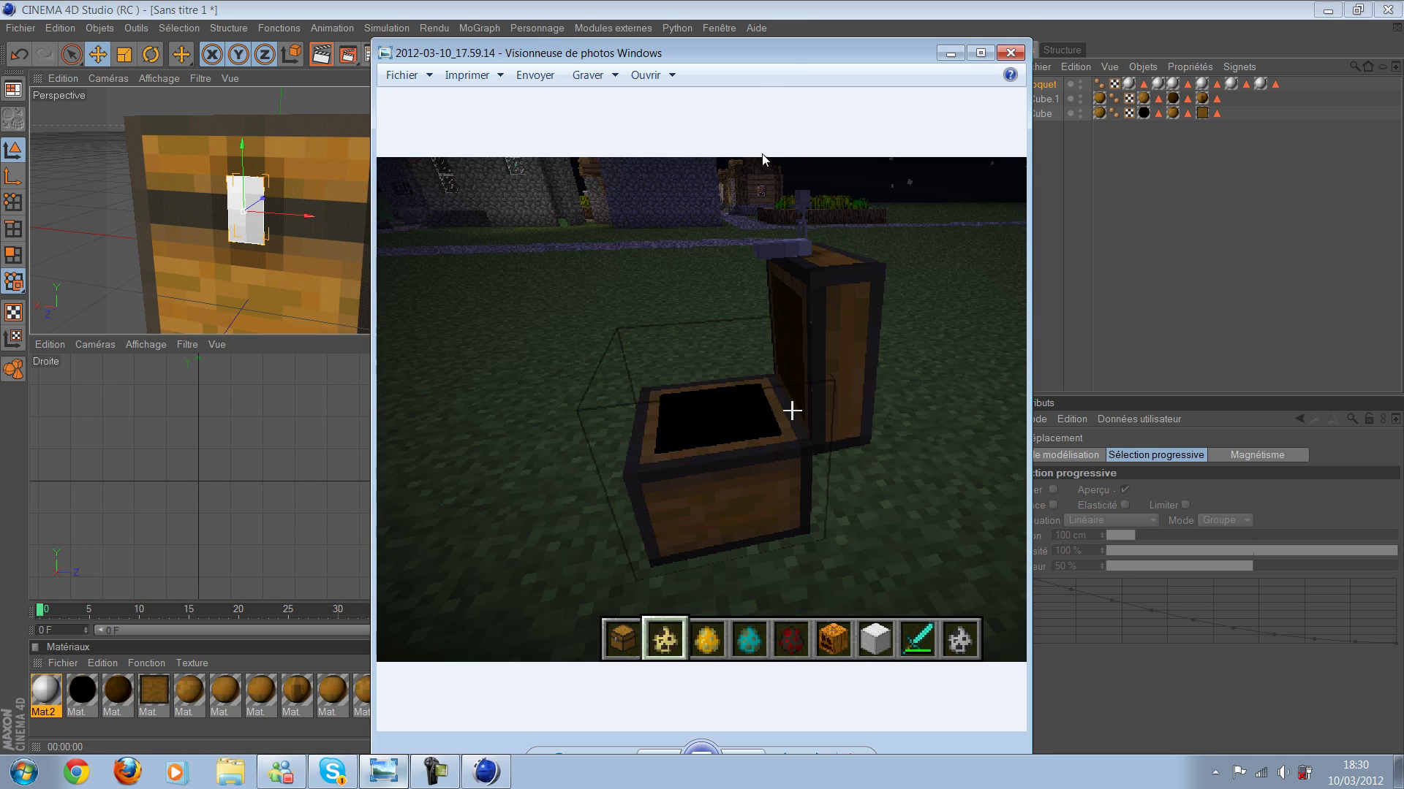
Step: Compare the Minecraft chest reference against the model, finishing back in Cinema 4D
key("alt+Tab")
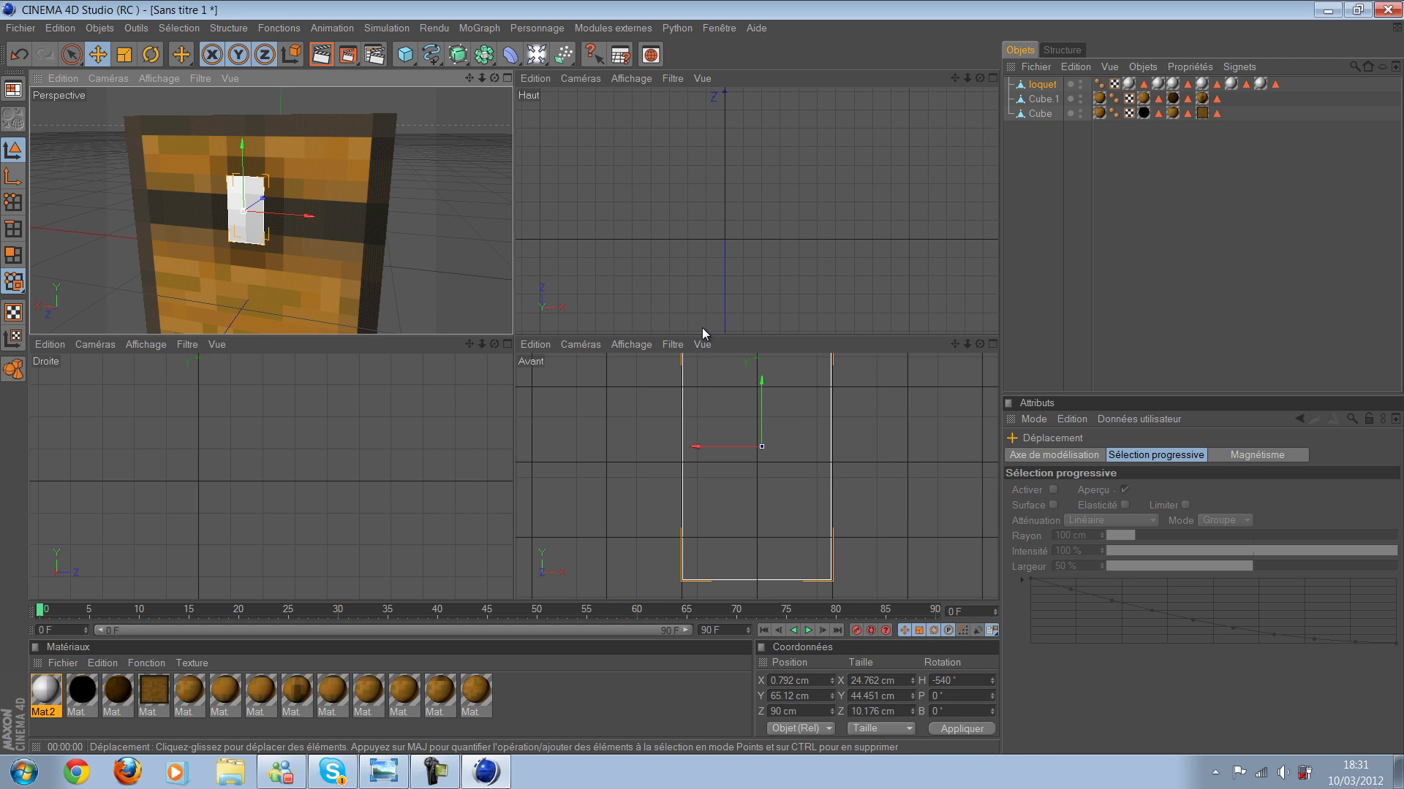
key("alt+Tab")
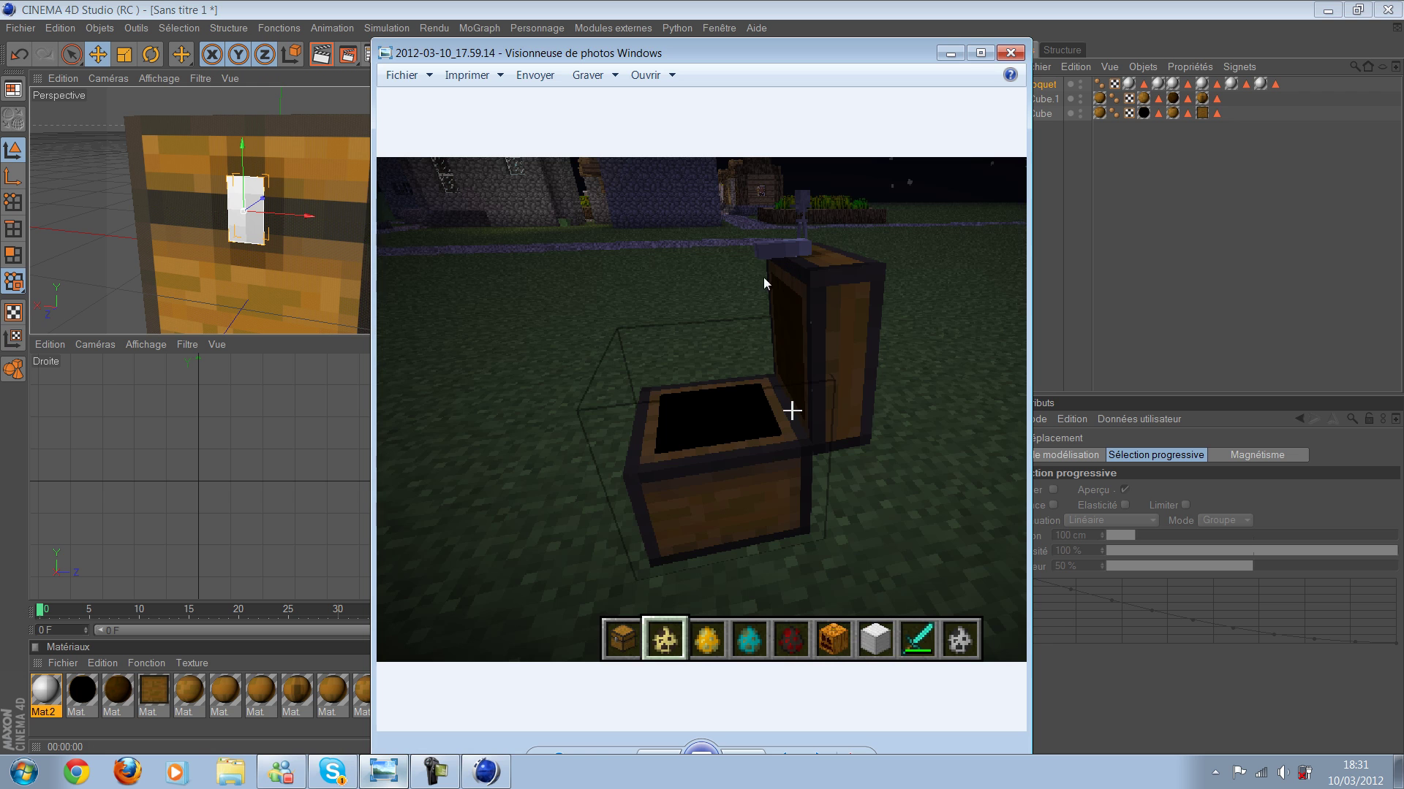
key("alt+Tab")
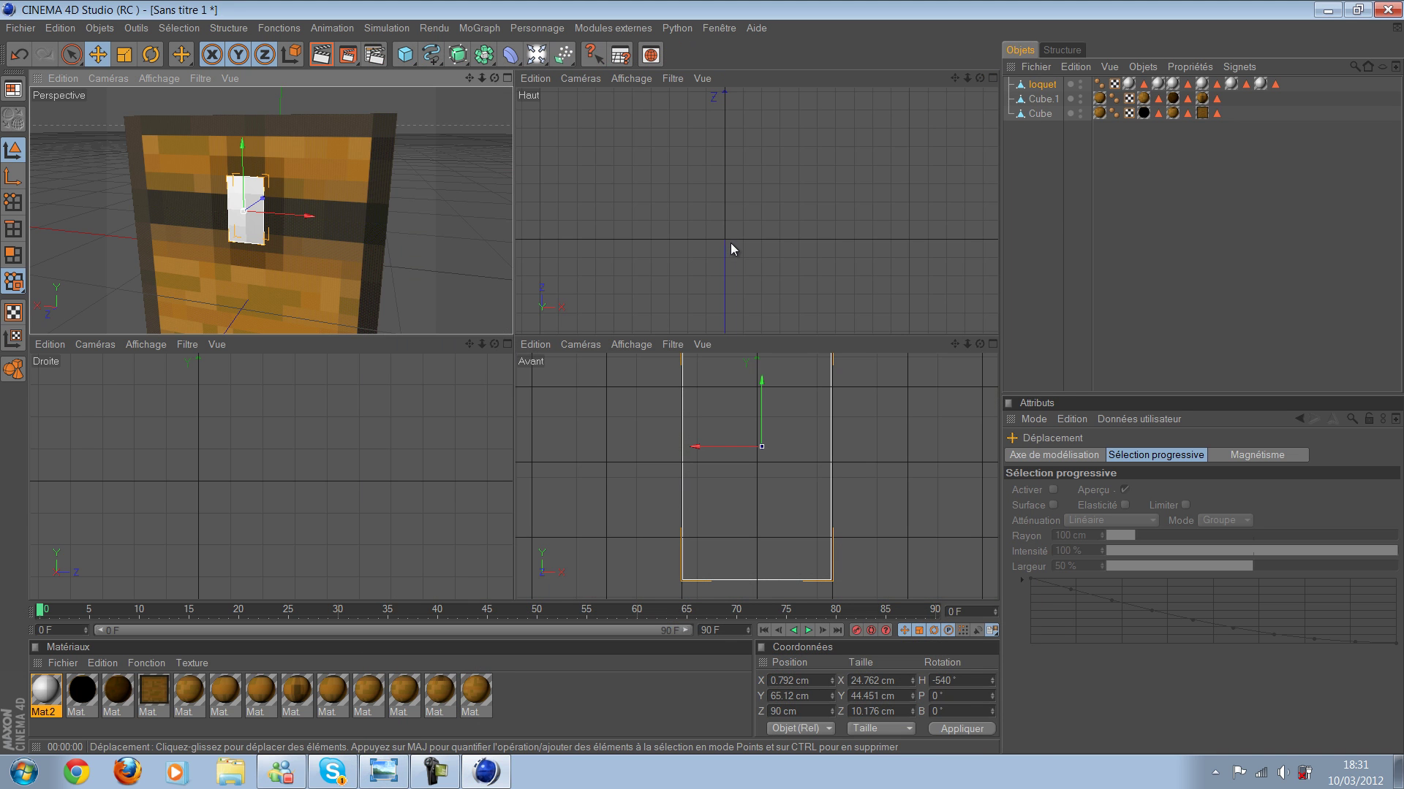
Step: In polygon mode, pull a latch face outward to lengthen the plate to 49.945 cm in Y
scroll(587, 457, "up", 2)
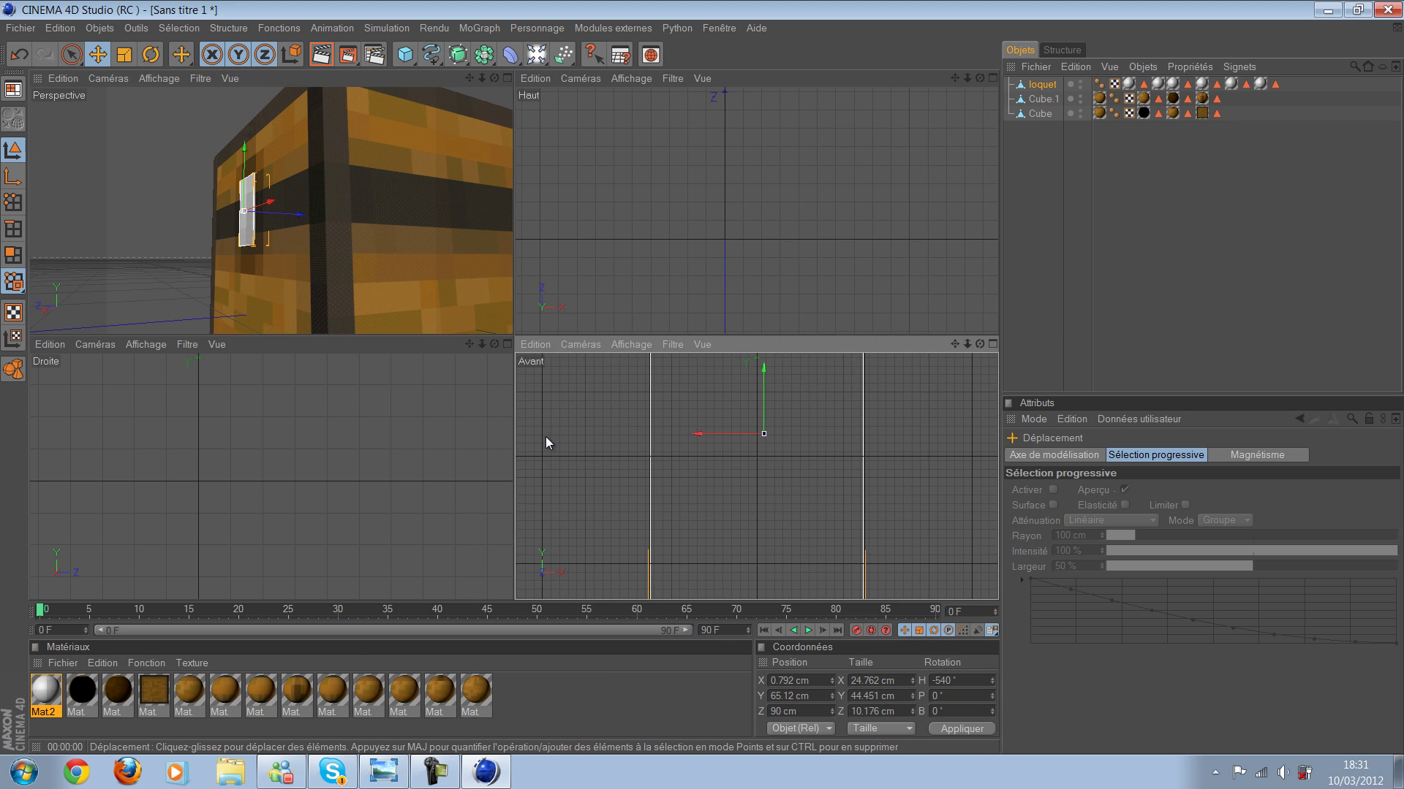
key("F1")
scroll(709, 376, "up", 3)
scroll(709, 376, "down", 1)
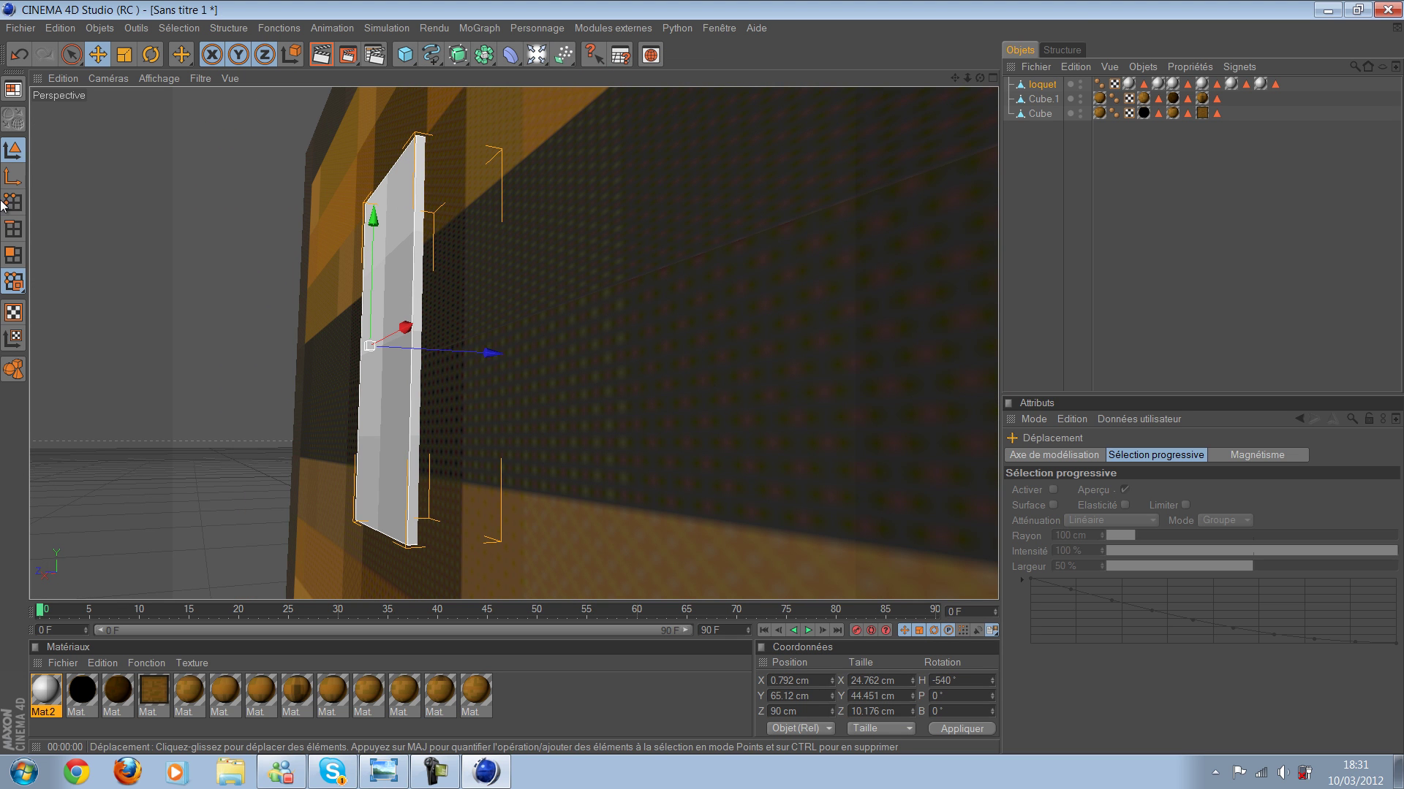
mouse_move(408, 308)
left_mouse_down("alt")
mouse_move(701, 375)
mouse_move(862, 377)
left_mouse_up("alt")
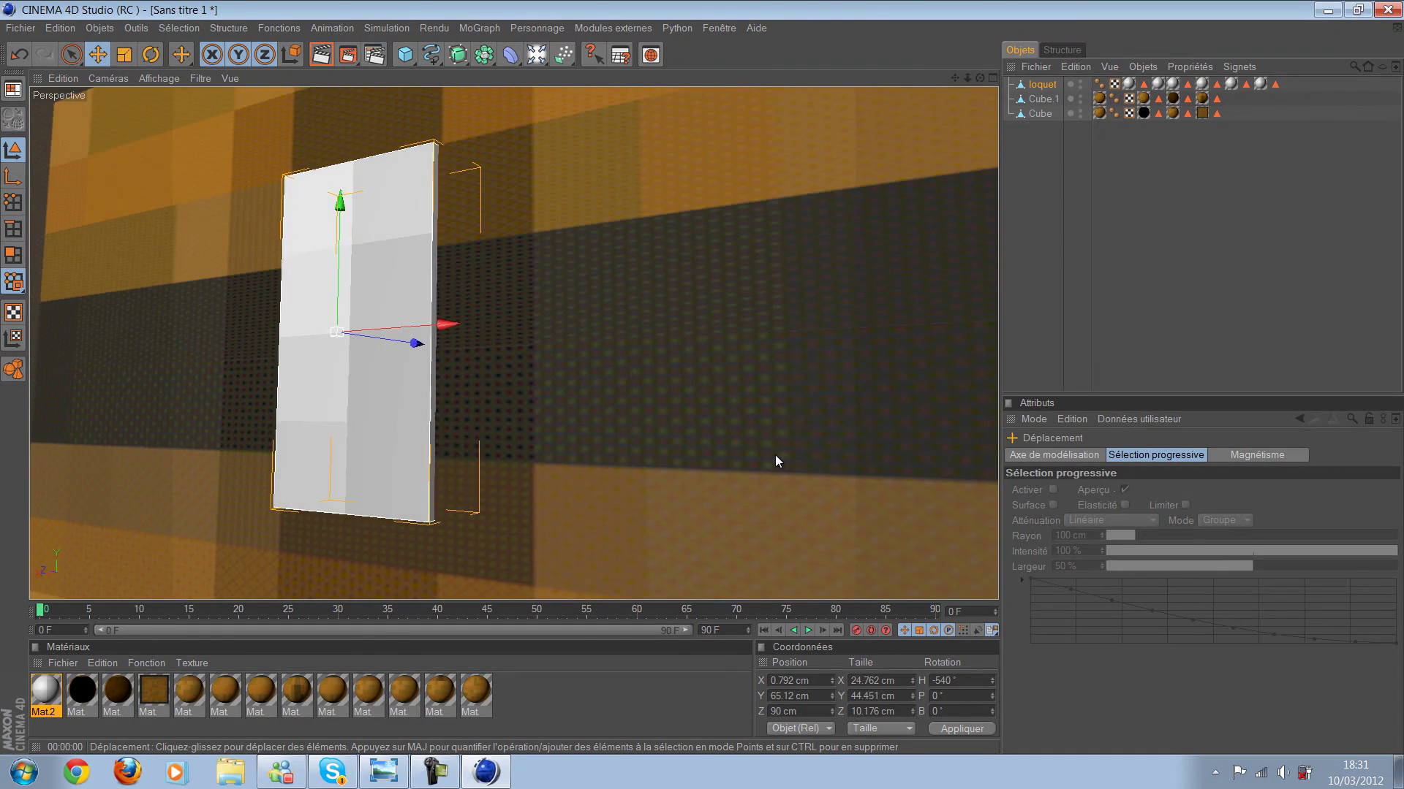
key("Return")
left_click(442, 351)
left_click(241, 497)
left_click_drag(237, 442, 440, 497)
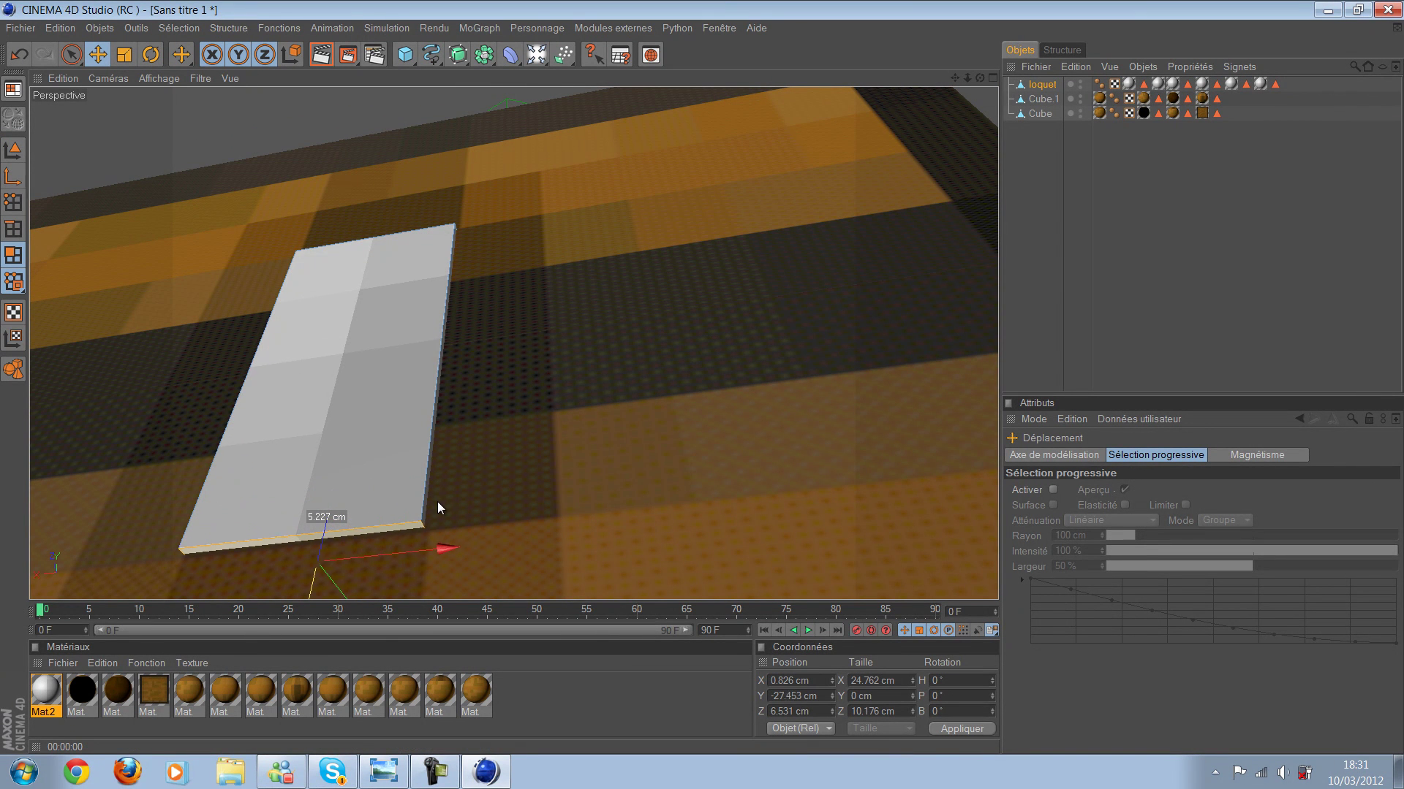
Step: In Model mode, nudge the latch to X 0.78 cm, centred on the dark front band
key("Return")
left_click_drag(702, 379, 703, 378, "alt")
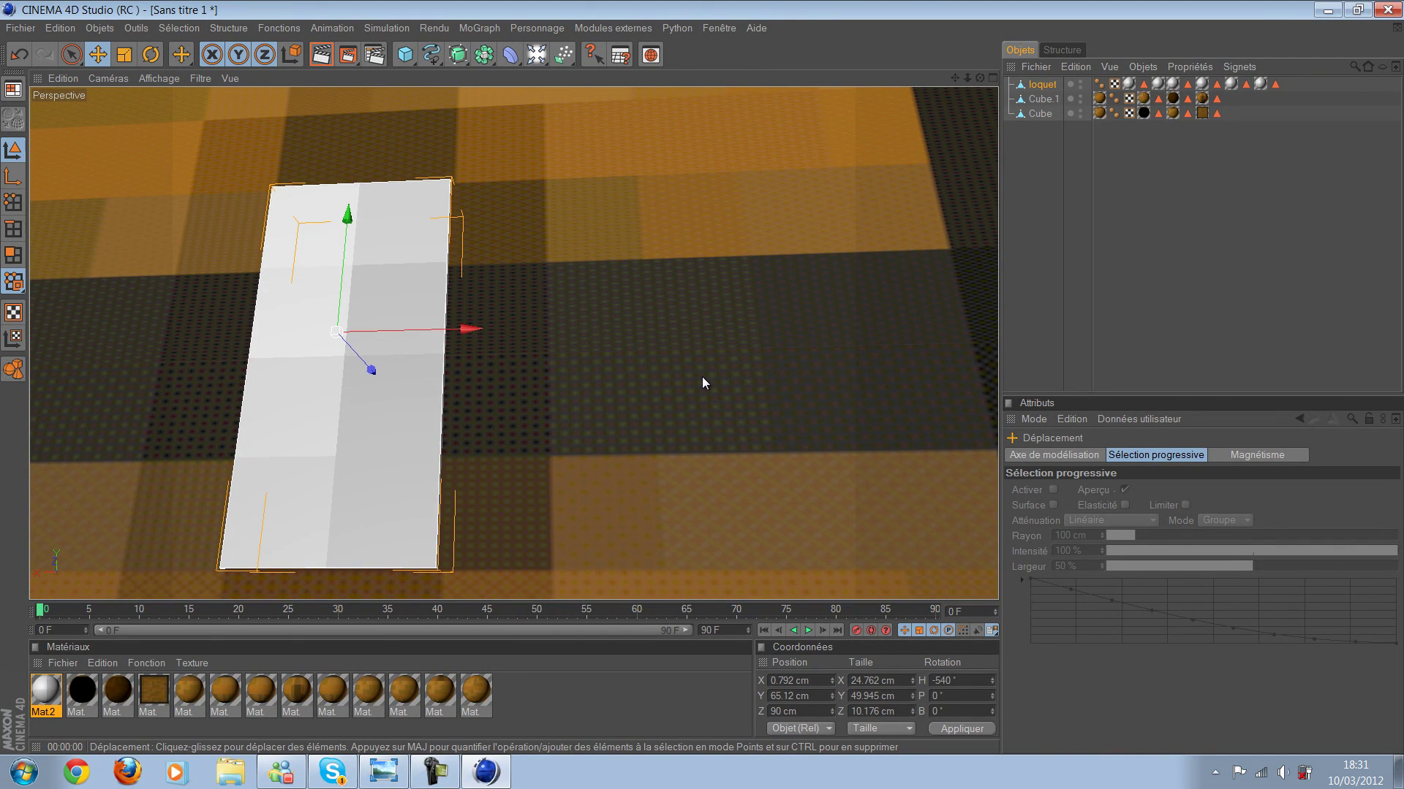
left_click_drag(474, 329, 377, 346)
left_click_drag(831, 311, 708, 385)
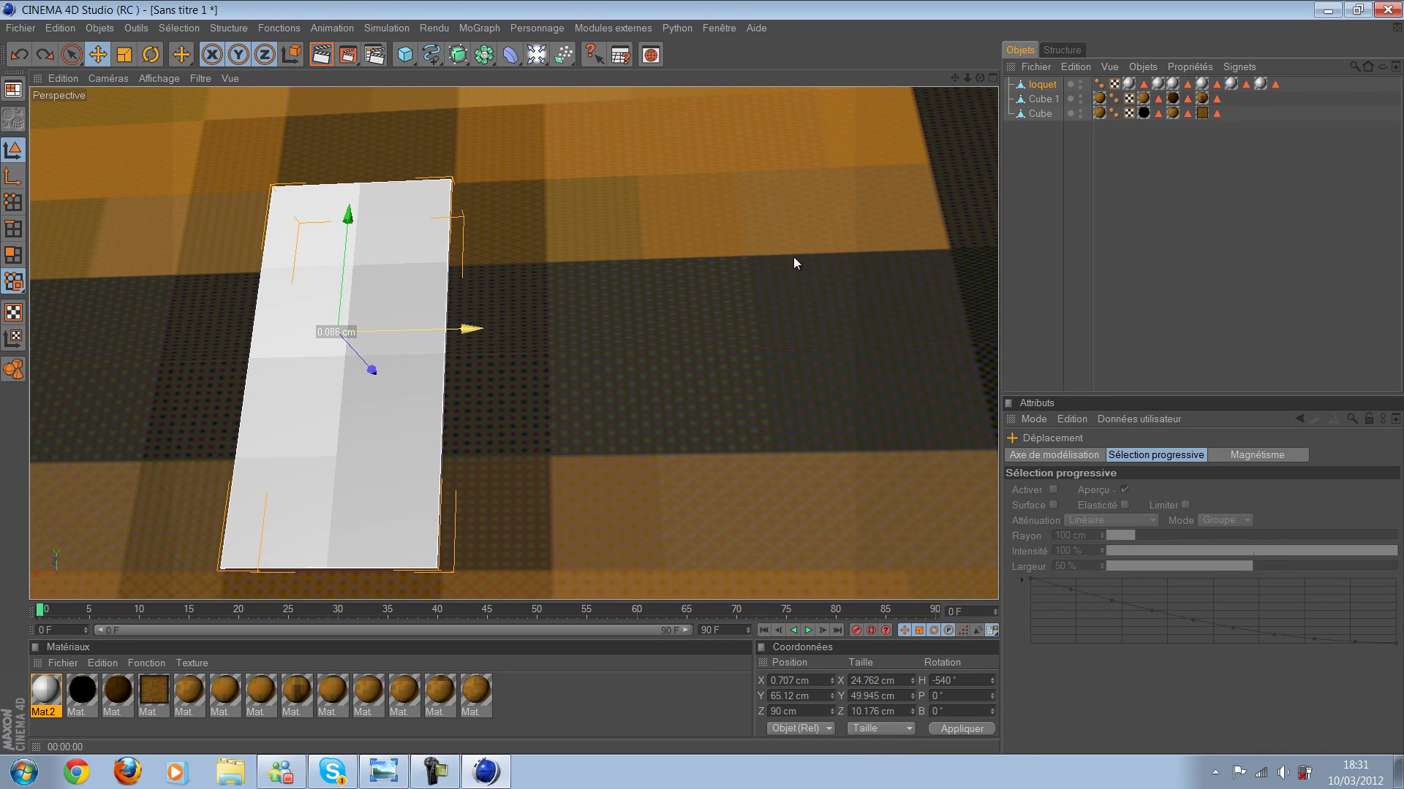
key("F5")
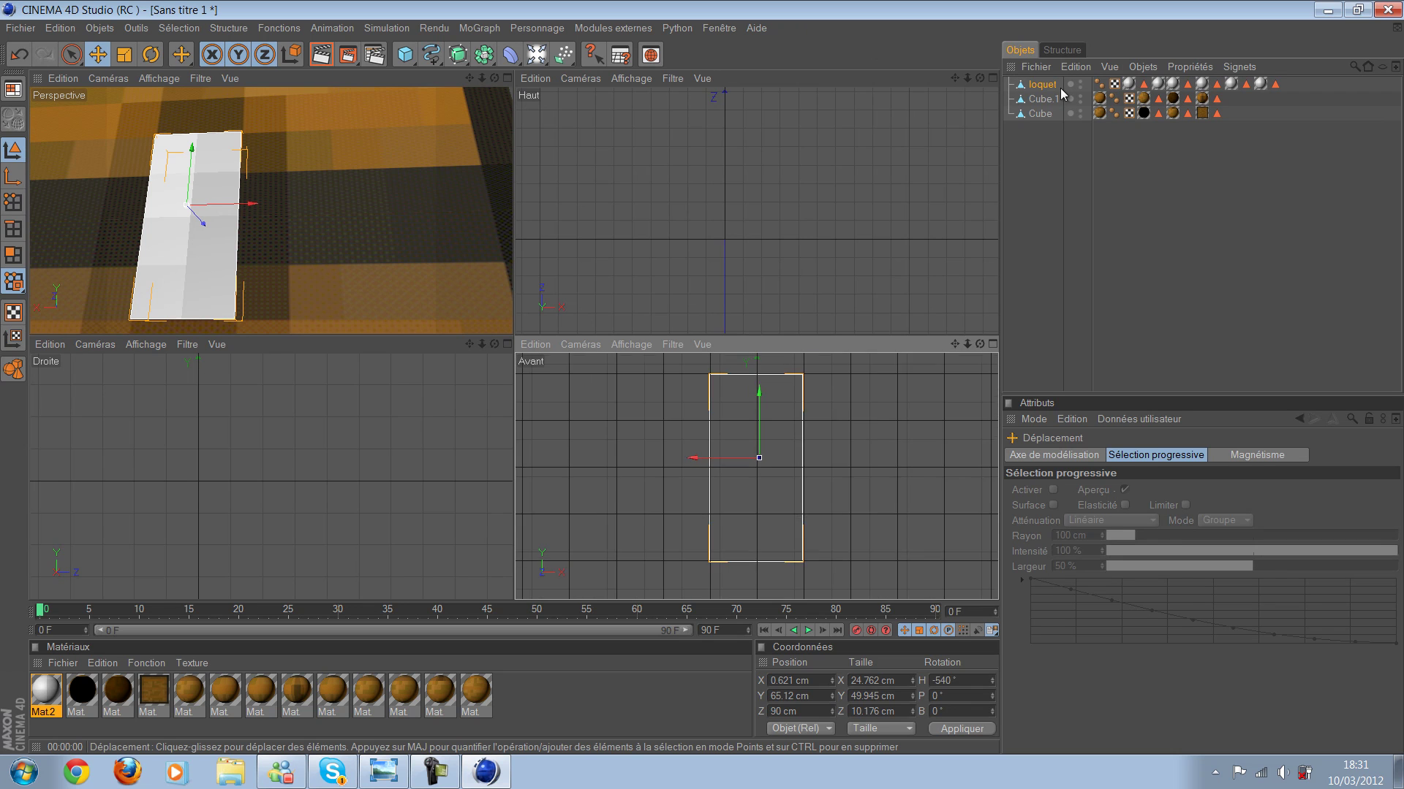
left_click_drag(558, 252, 657, 241)
key("F4")
key("F5")
key("F1")
scroll(635, 380, "down", 3)
scroll(712, 383, "down", 4)
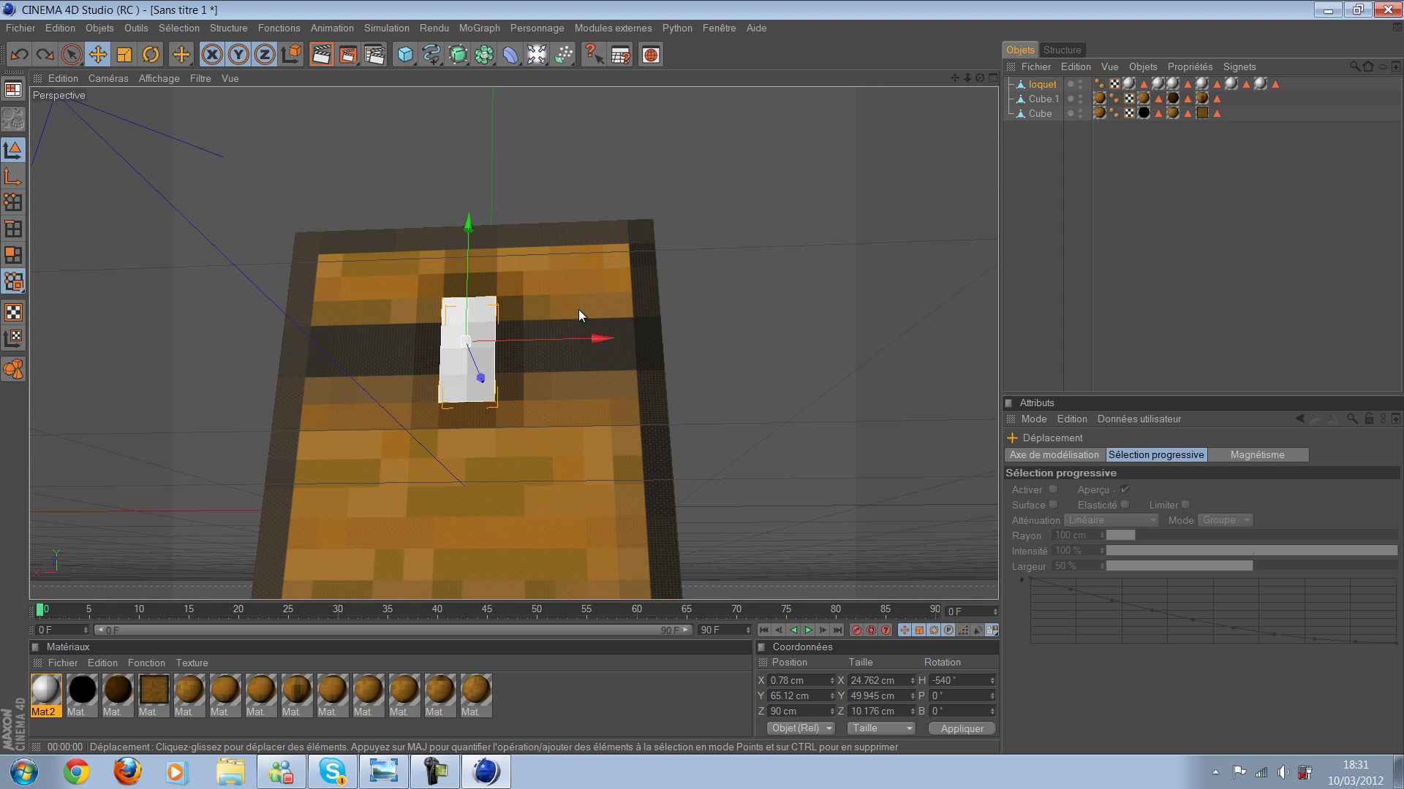
Step: Reselect loquet and push it forward along Z to 99.12 cm, then show four viewports
left_click(1057, 256)
key("ctrl+e")
key("ctrl+e")
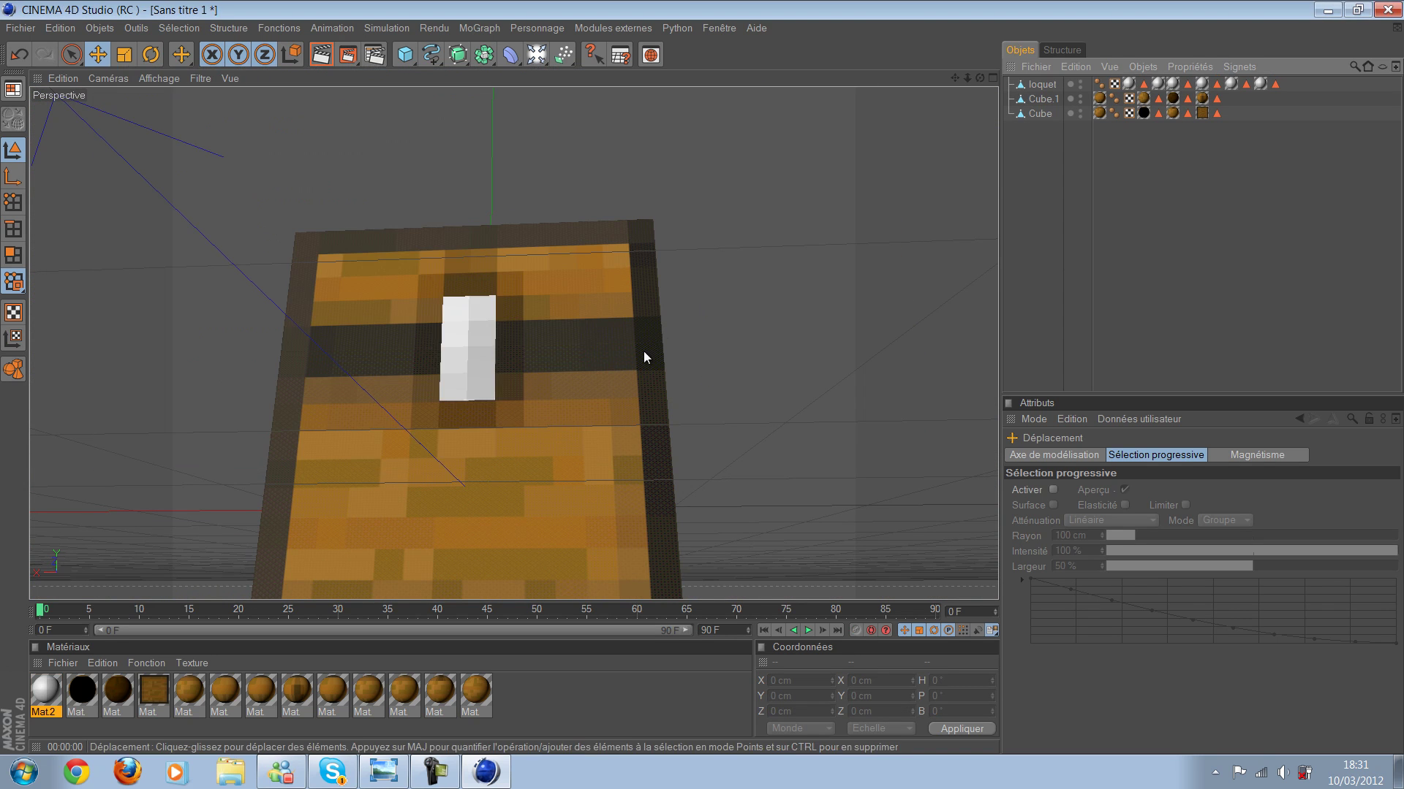
scroll(643, 351, "up", 2)
scroll(584, 366, "up", 3)
key("ctrl+shift+z")
key("ctrl+shift+z")
key("ctrl+shift+z")
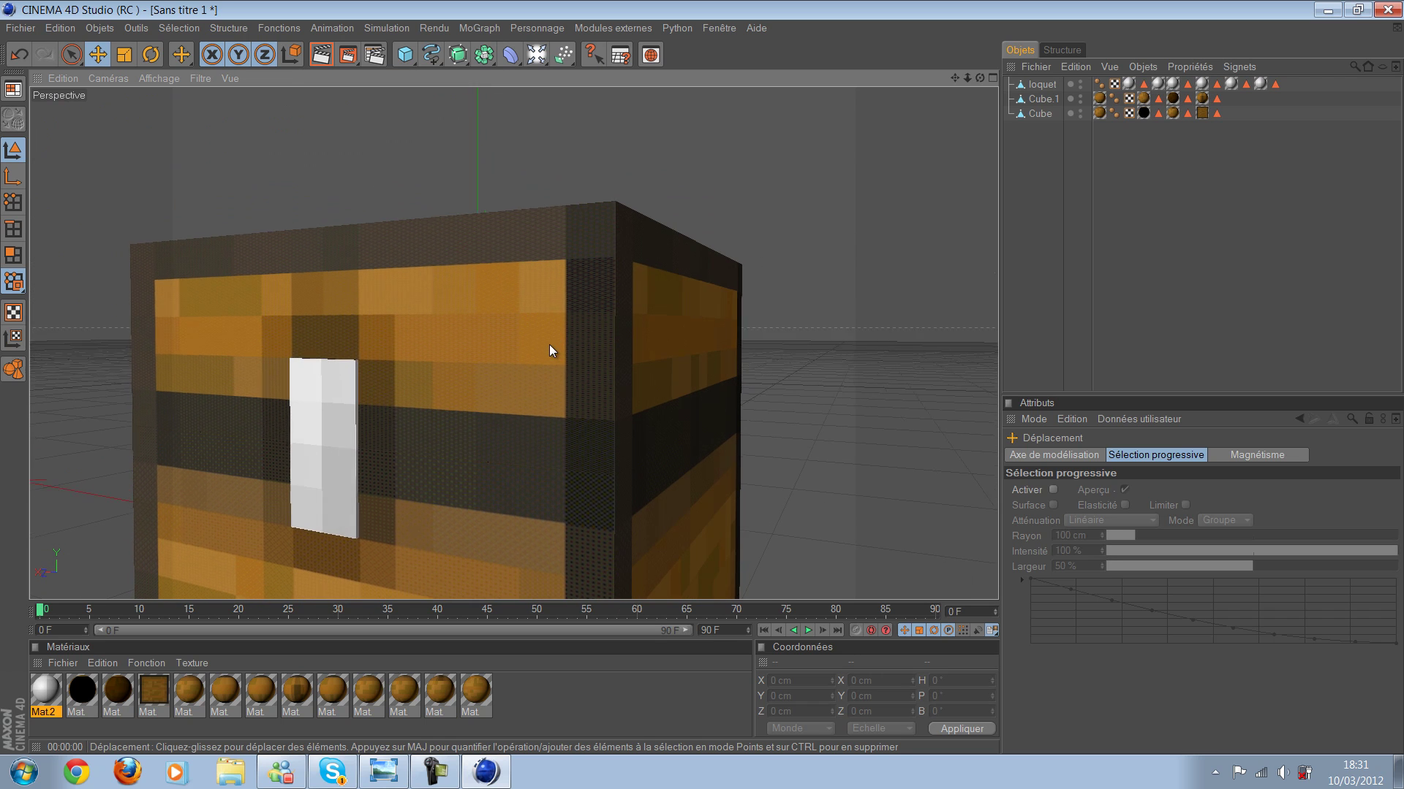
key("ctrl+z")
left_click_drag(702, 391, 702, 376)
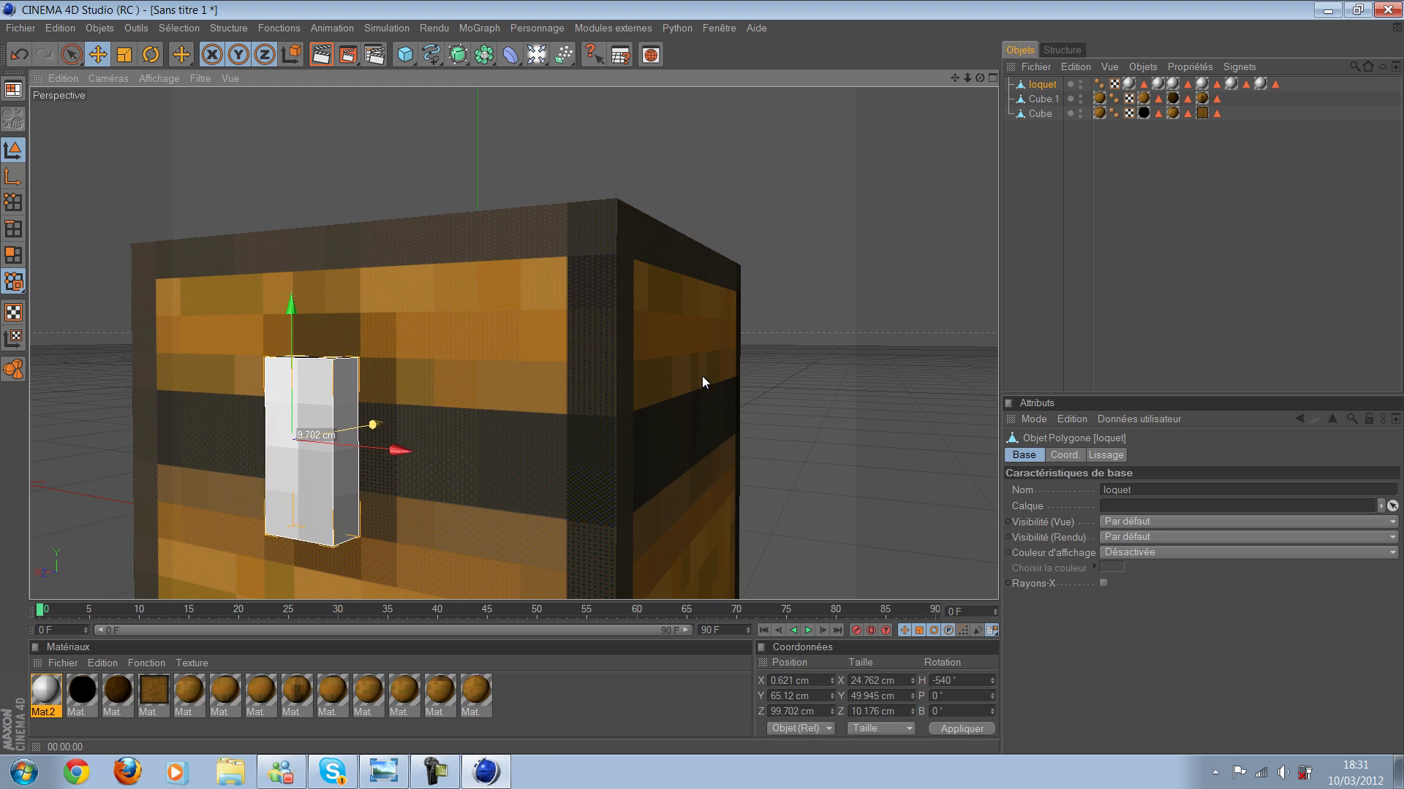
middle_click(702, 376)
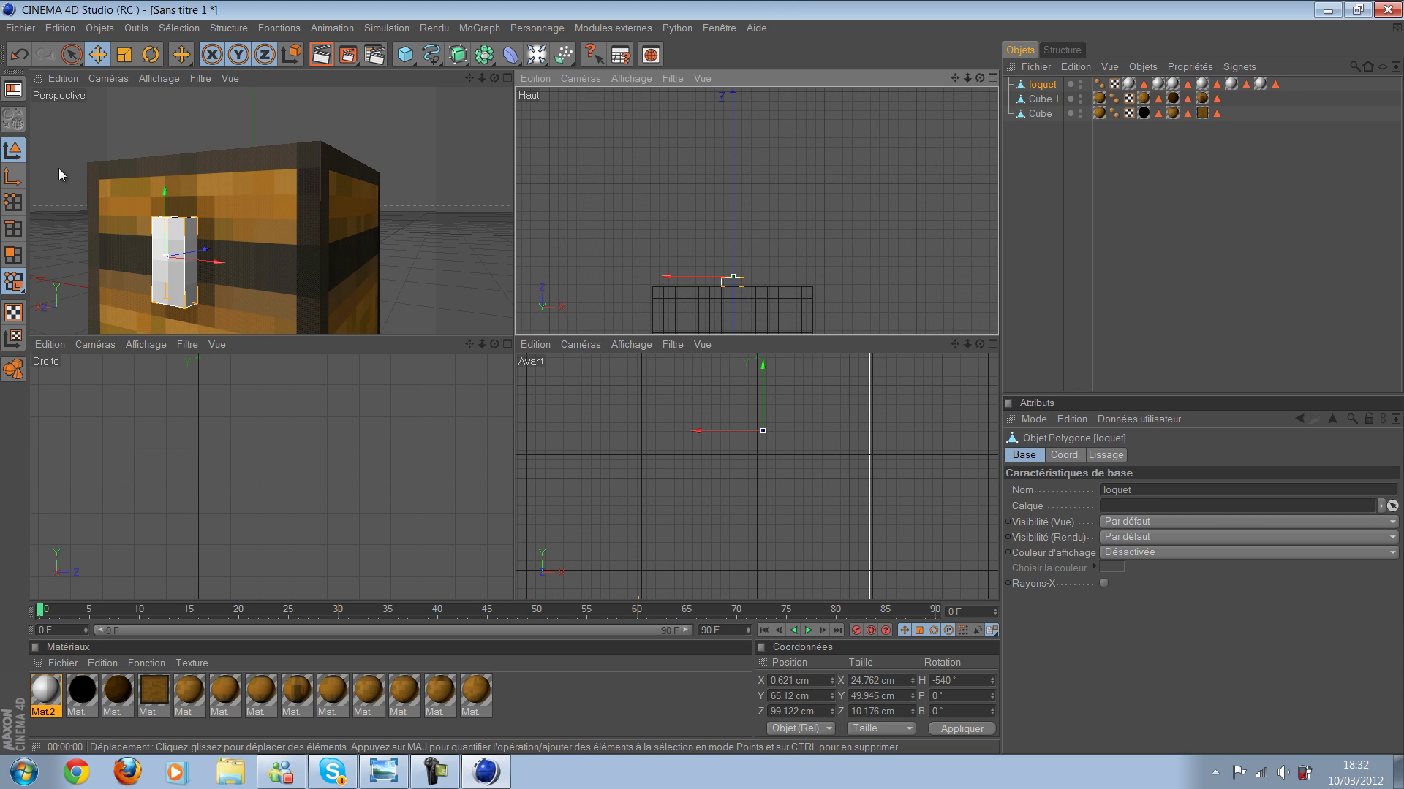
Step: In the maximised Top view, drag the latch's pivot back along Z toward the chest's front face
key("F2")
scroll(459, 268, "up", 3)
middle_click_drag(462, 261, 469, 264, "alt")
scroll(462, 260, "up", 2)
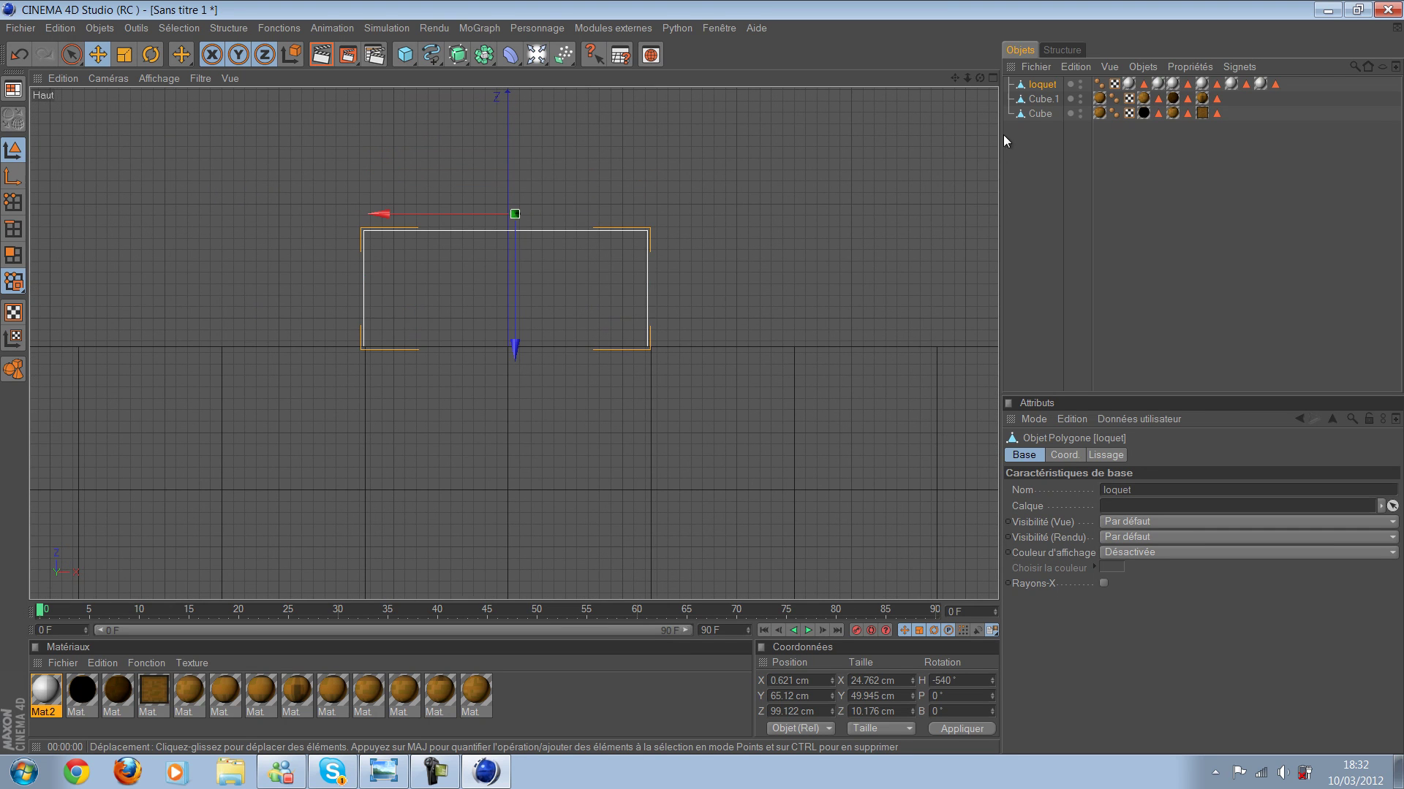
key("l")
left_click_drag(514, 343, 515, 470)
Step: Zoom in and fine-tune the latch to exactly Z 87.5 cm, then restore the perspective view
scroll(515, 343, "up", 3)
scroll(58, 125, "up", 1)
scroll(59, 127, "up", 2)
scroll(58, 127, "up", 2)
scroll(668, 384, "up", 4)
scroll(668, 384, "up", 4)
scroll(684, 359, "up", 2)
scroll(683, 359, "up", 2)
scroll(913, 168, "up", 2)
scroll(854, 222, "up", 2)
scroll(830, 302, "up", 2)
scroll(830, 302, "up", 2)
scroll(228, 144, "up", 1)
scroll(650, 271, "up", 2)
scroll(766, 384, "up", 2)
scroll(689, 382, "up", 2)
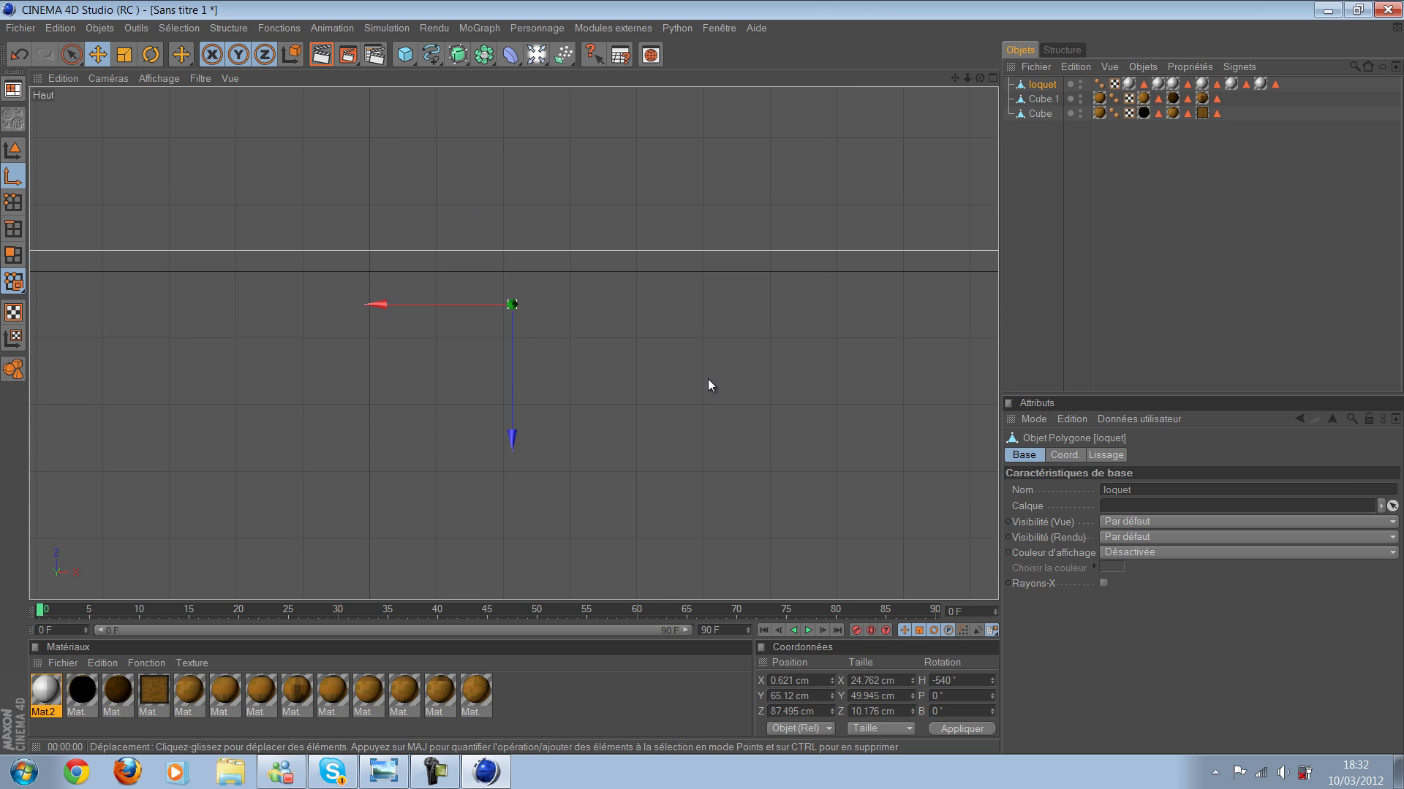
left_click_drag(804, 400, 846, 677)
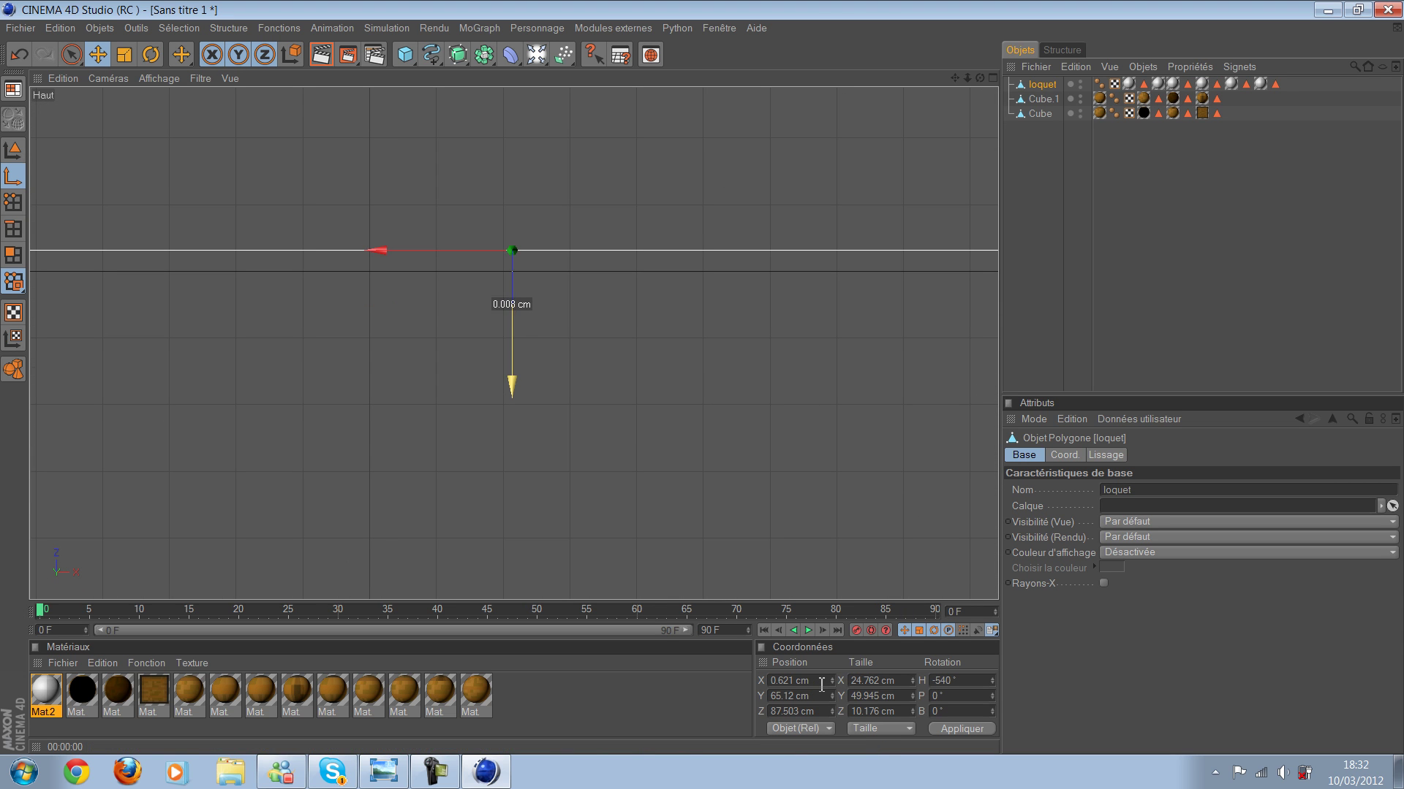
key("l")
left_click_drag(512, 387, 513, 408)
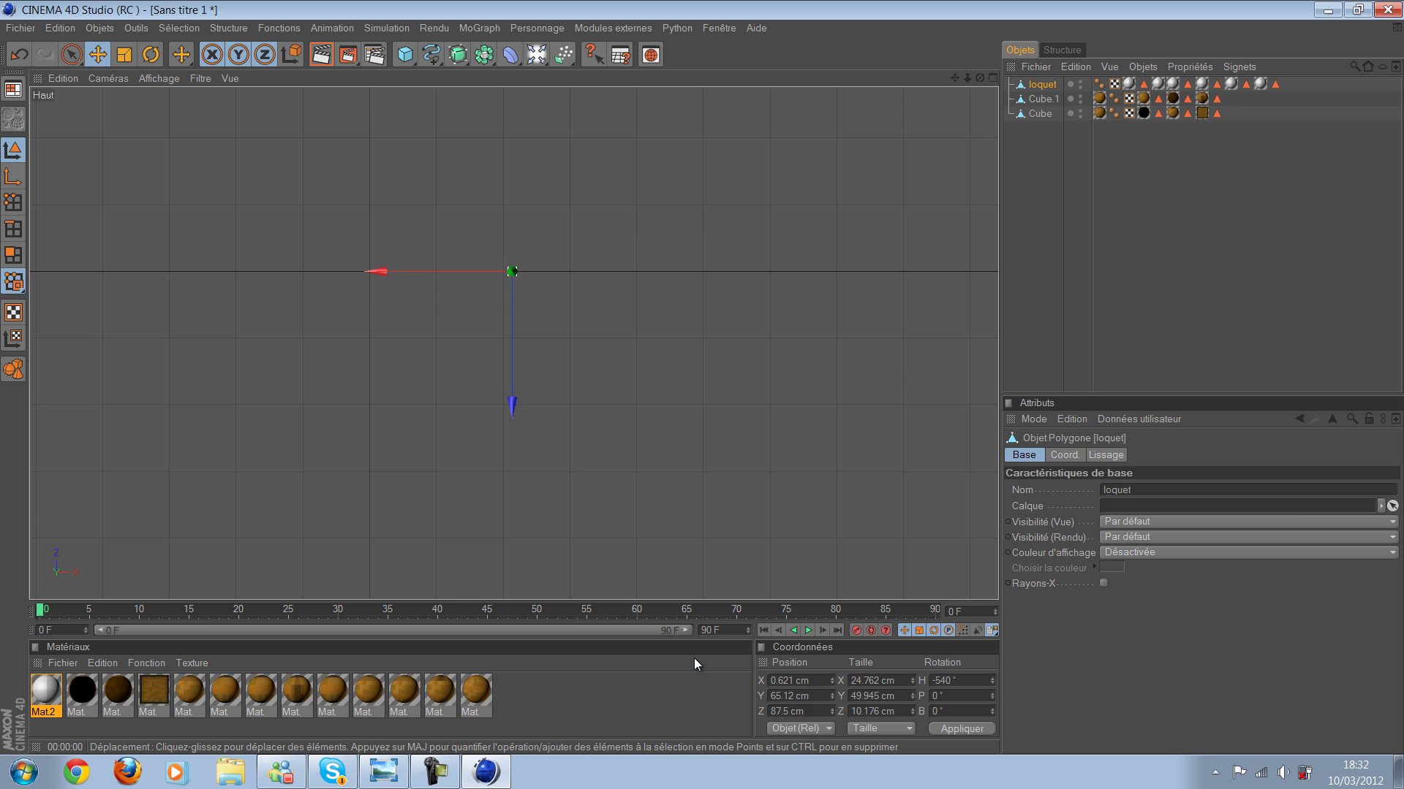
key("F5")
key("F1")
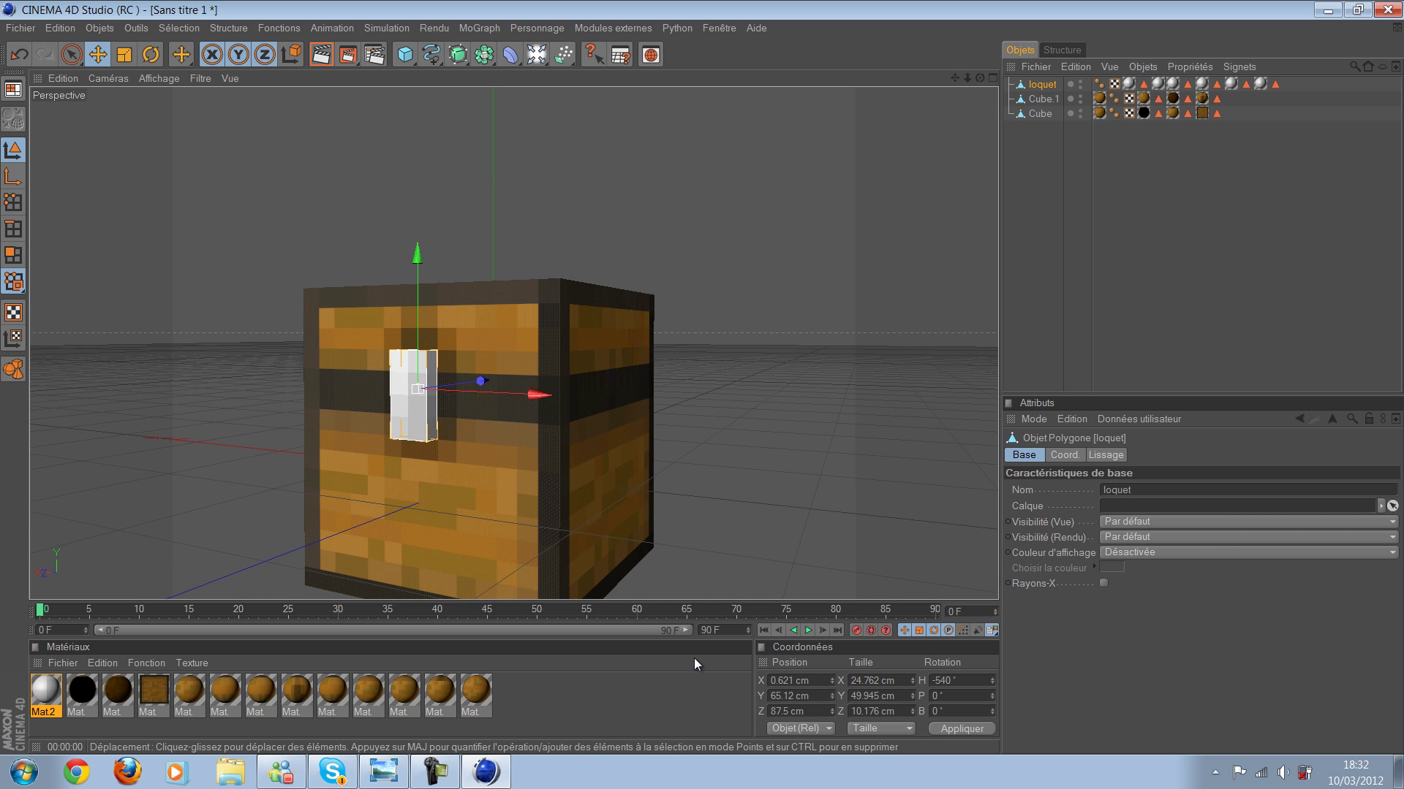
Step: Name the base cube bas and confirm the lid's name couvercle
key("ctrl+shift+a")
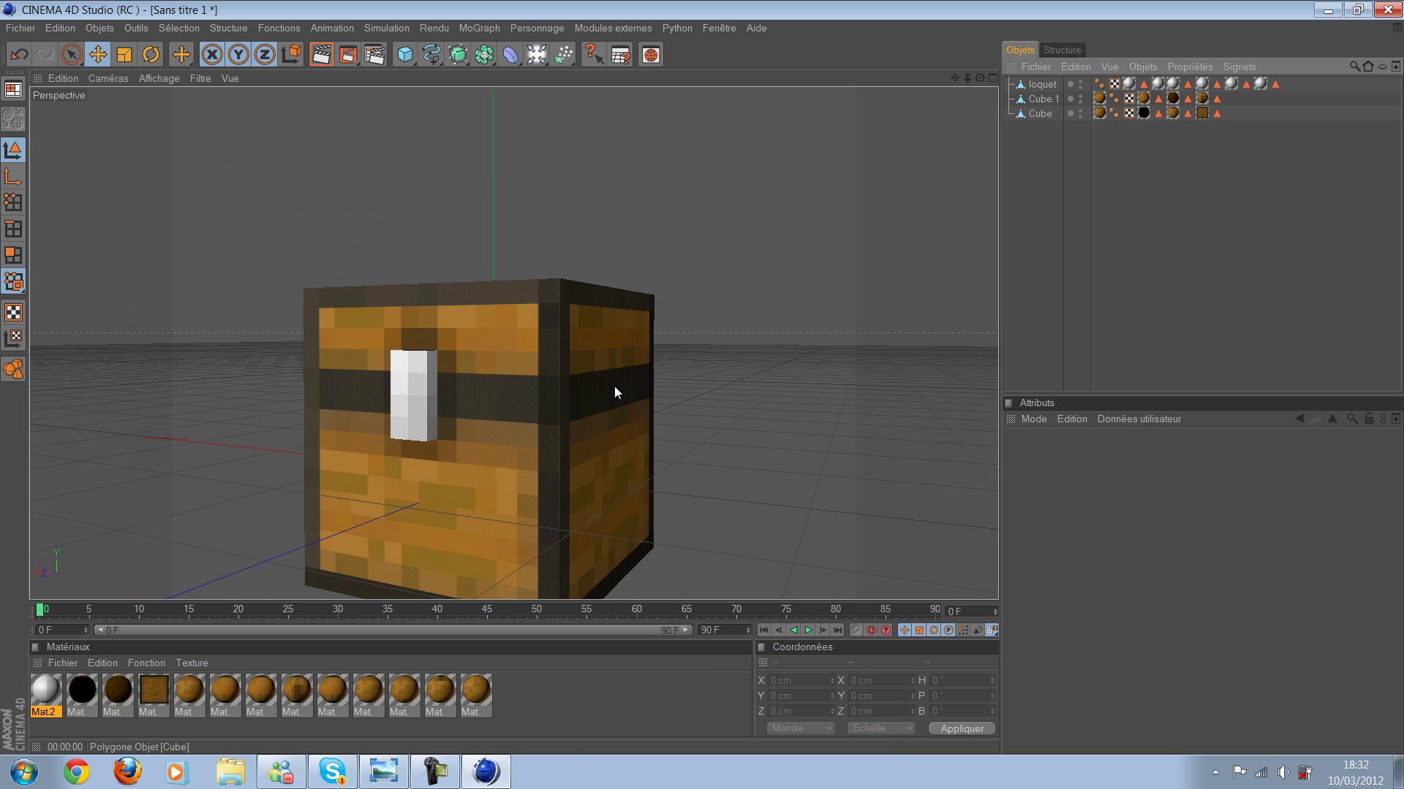
left_click(615, 388)
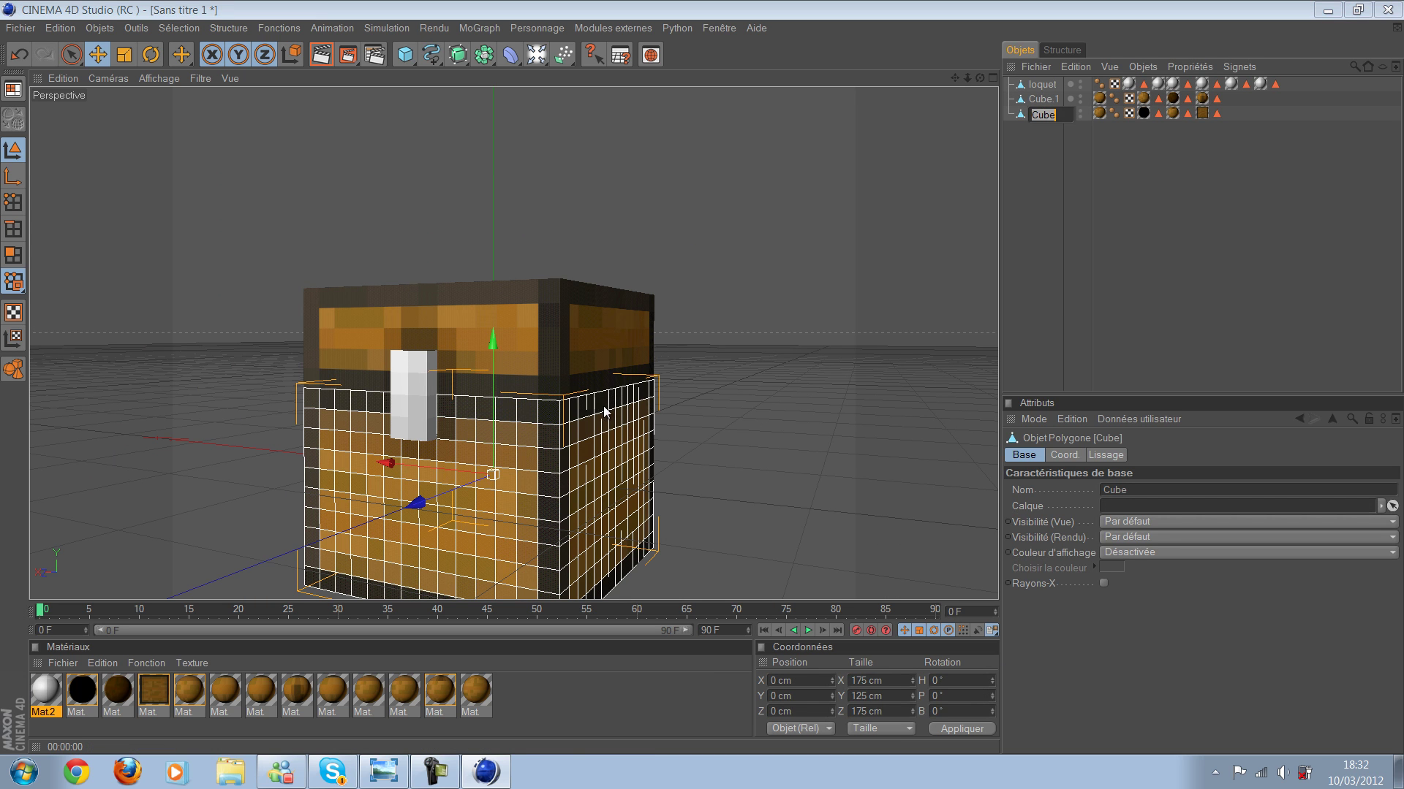
type("bas")
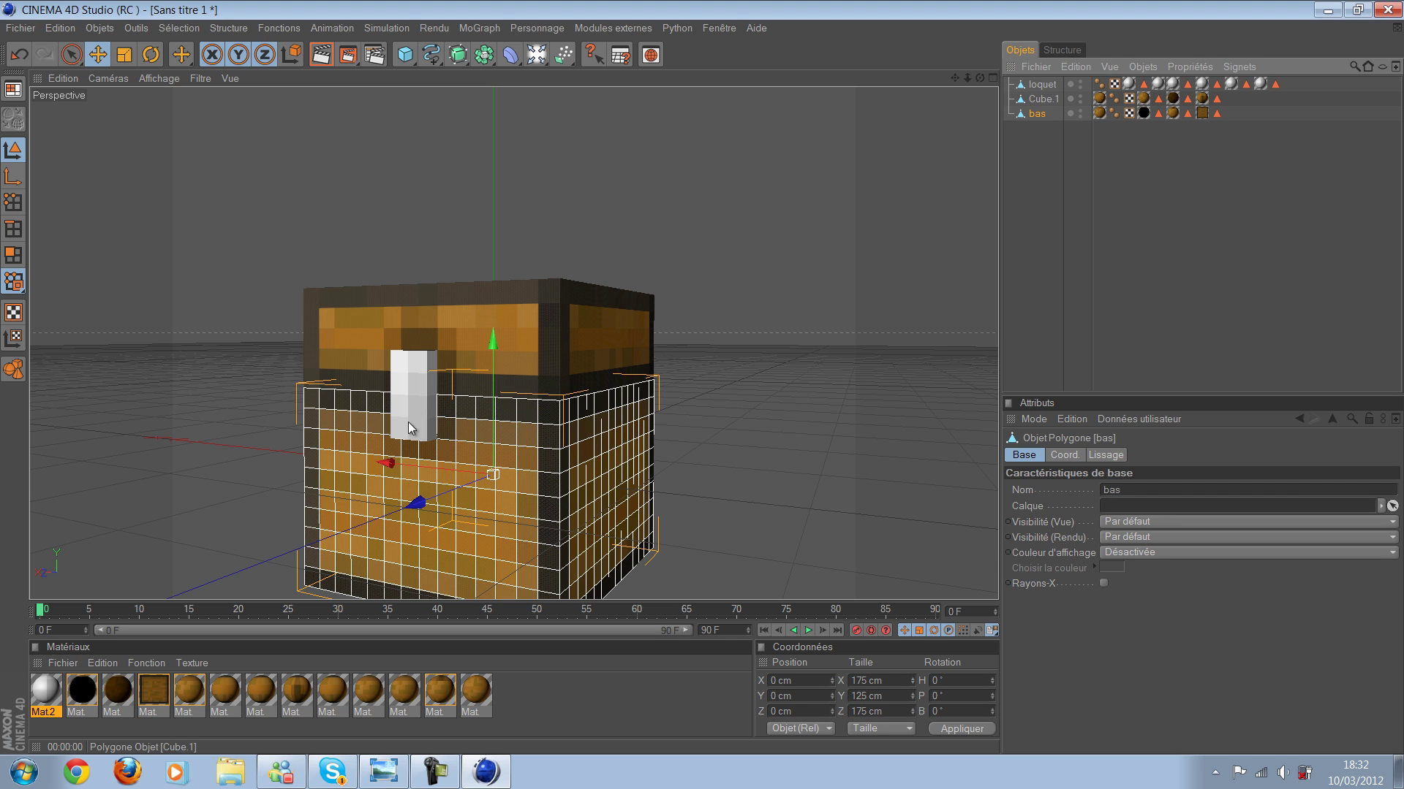
key("shift+Tab")
type("couvercle")
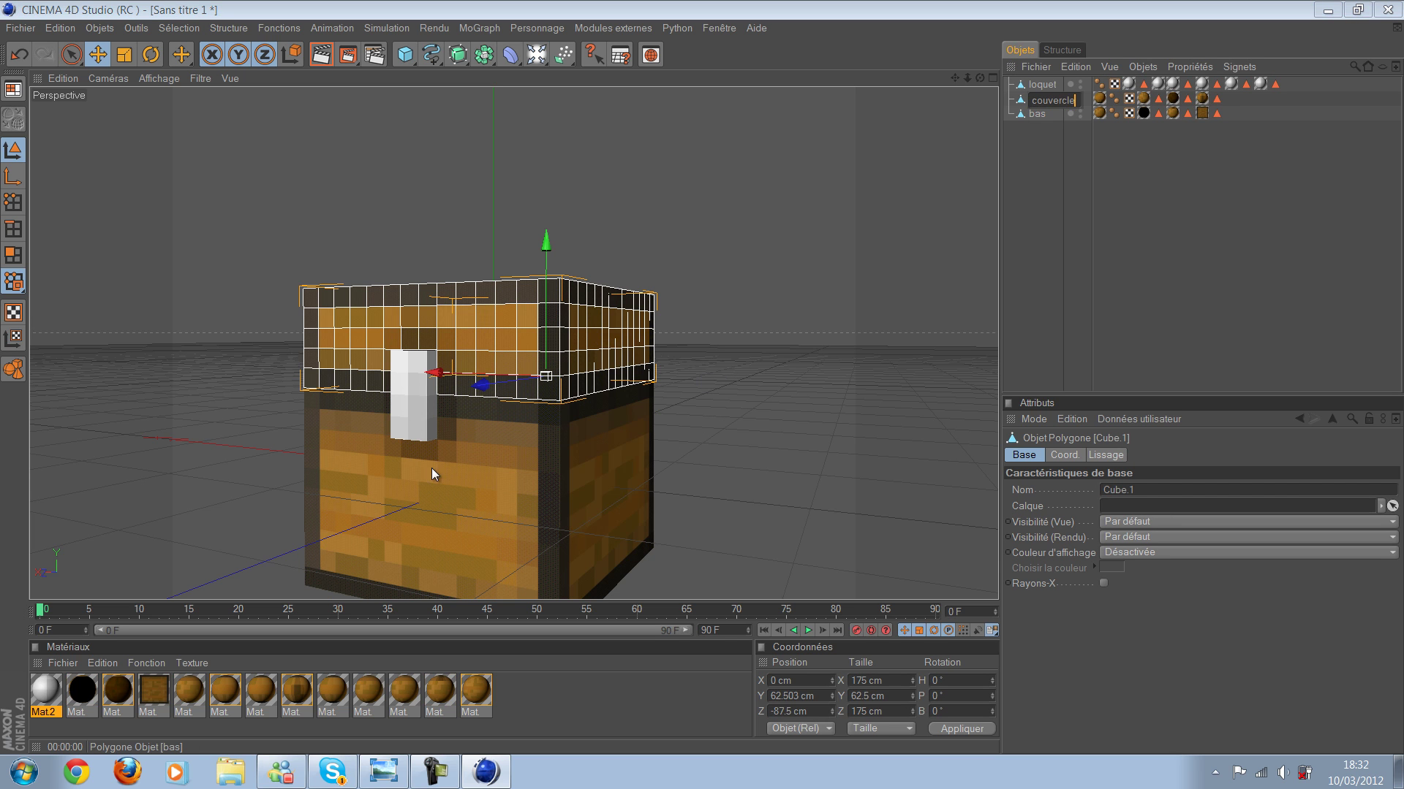
key("Return")
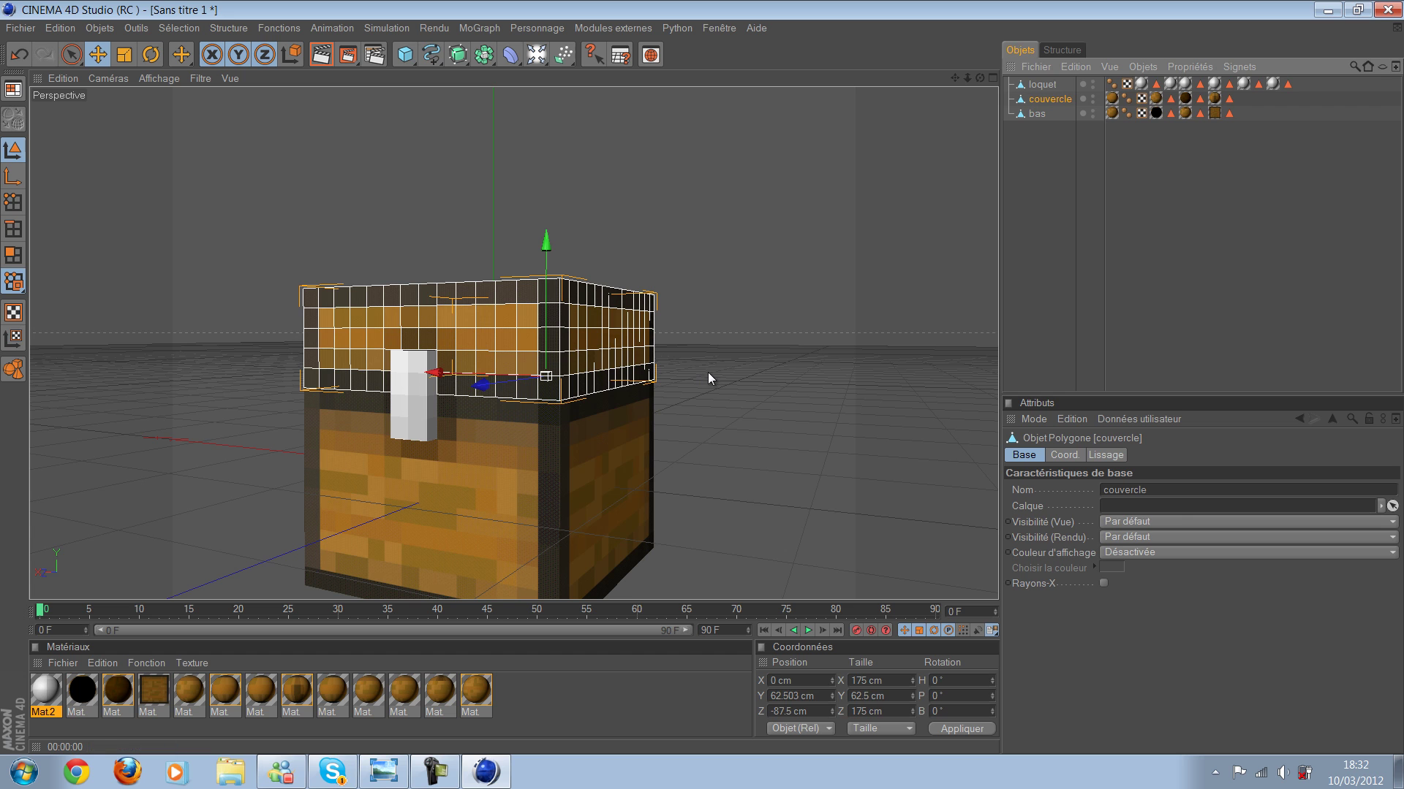
Step: Add a Neutre null object and check its placement in the four-view layout
left_click(405, 53)
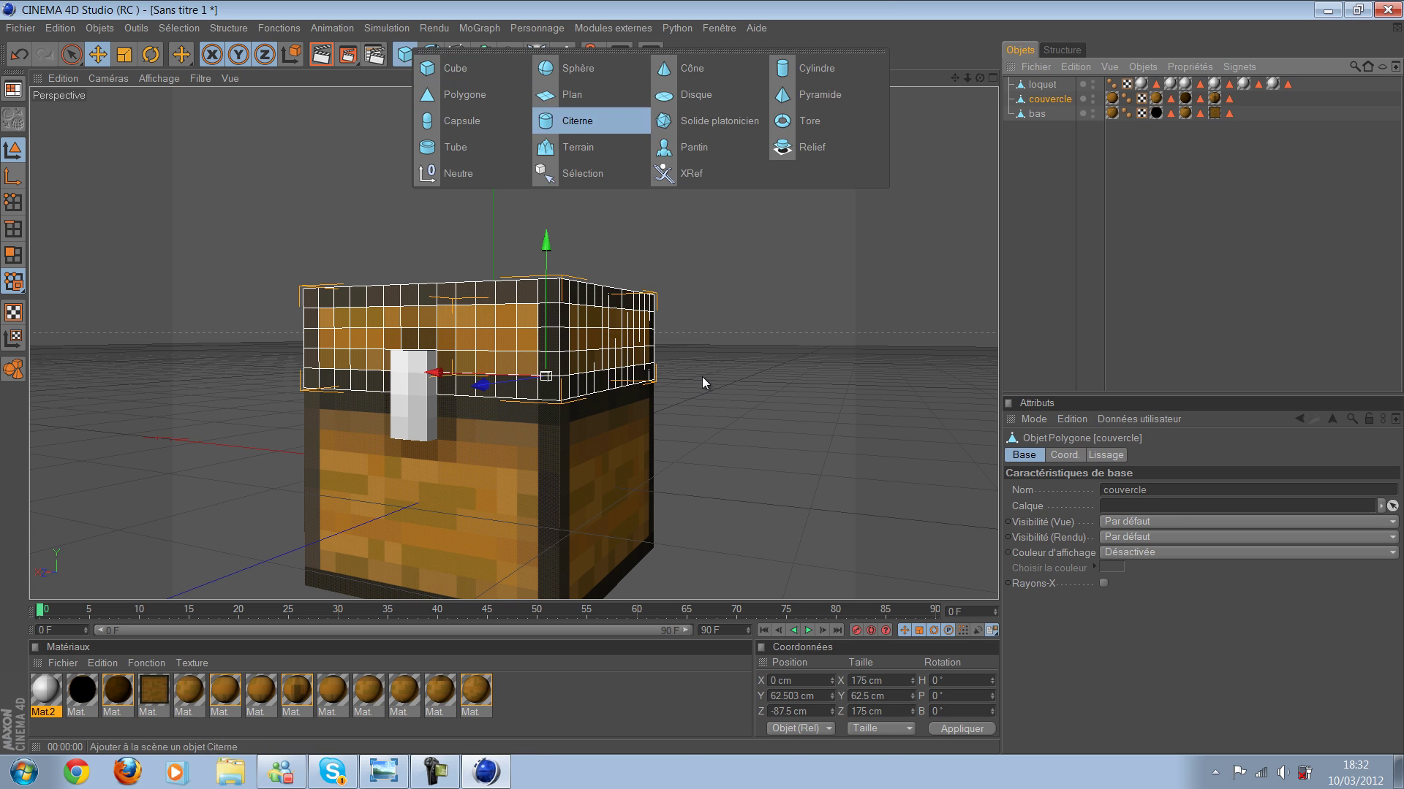
left_click(459, 173)
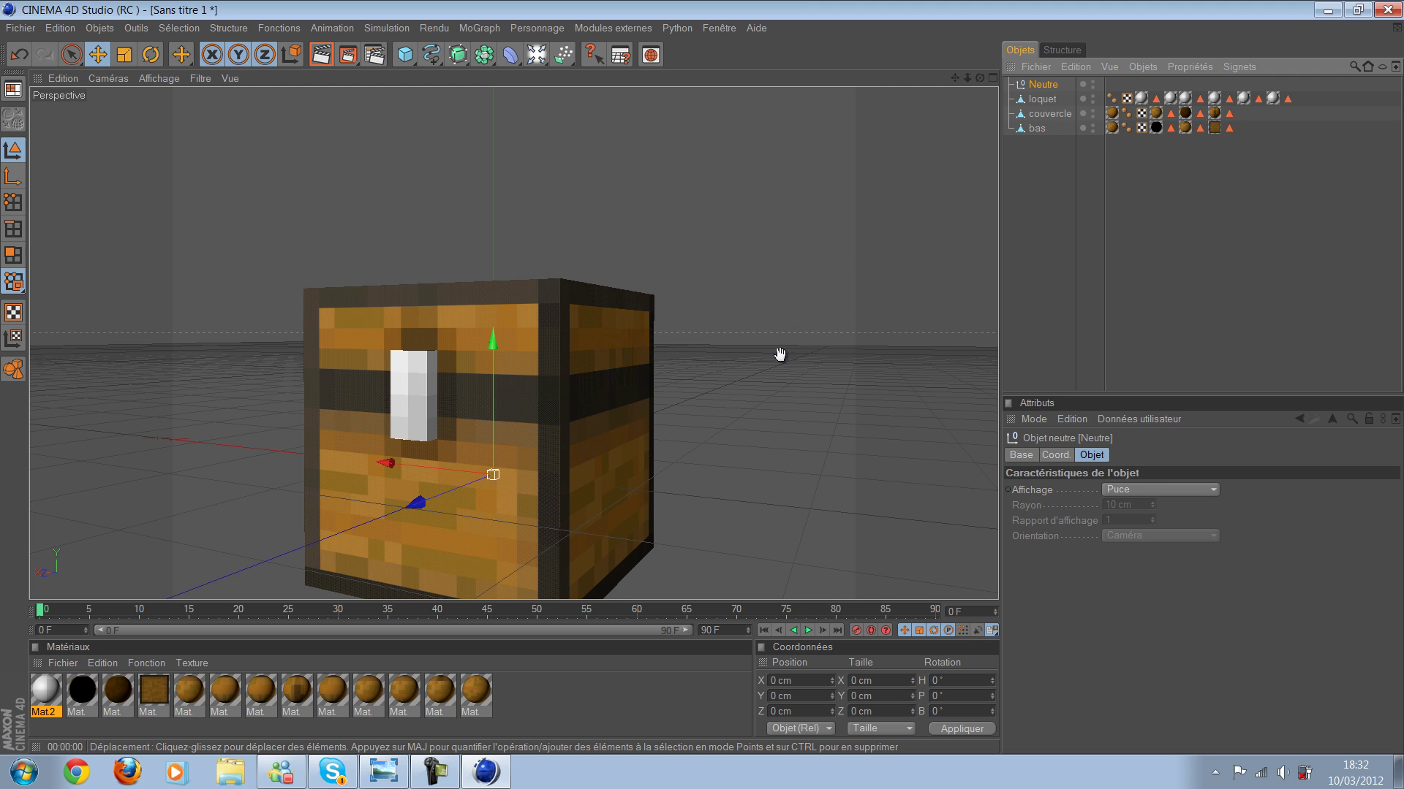
left_click_drag(780, 354, 887, 36, "alt")
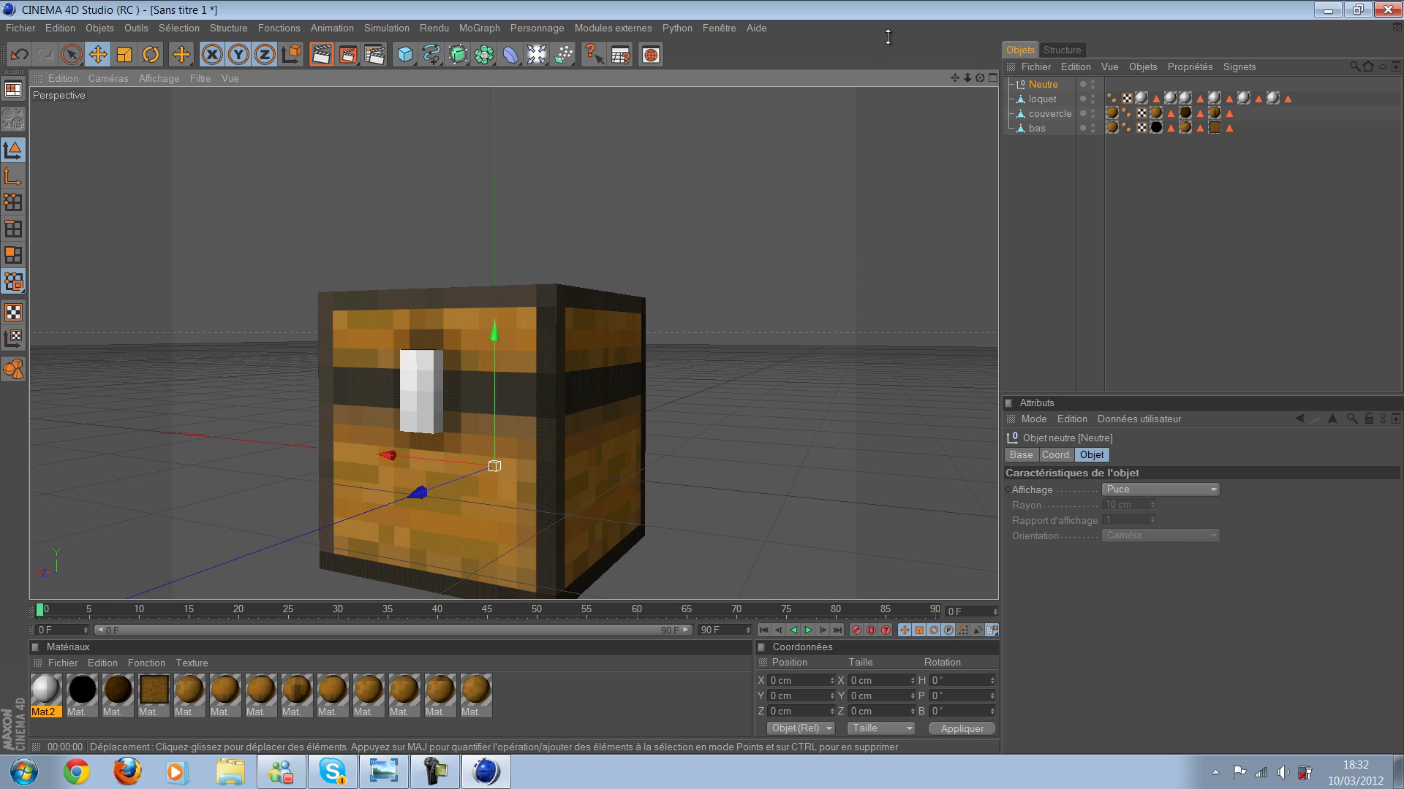
middle_click(395, 413)
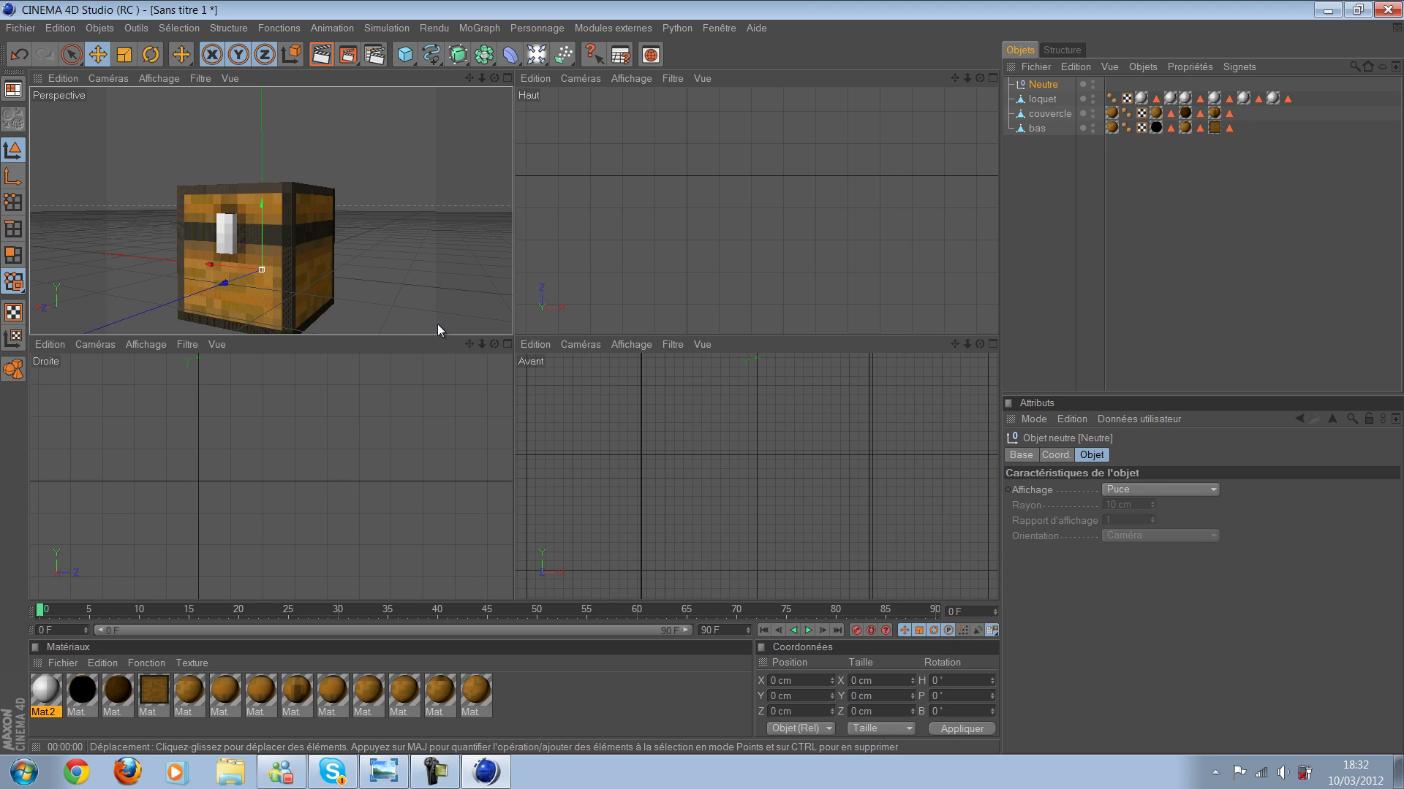
key("h")
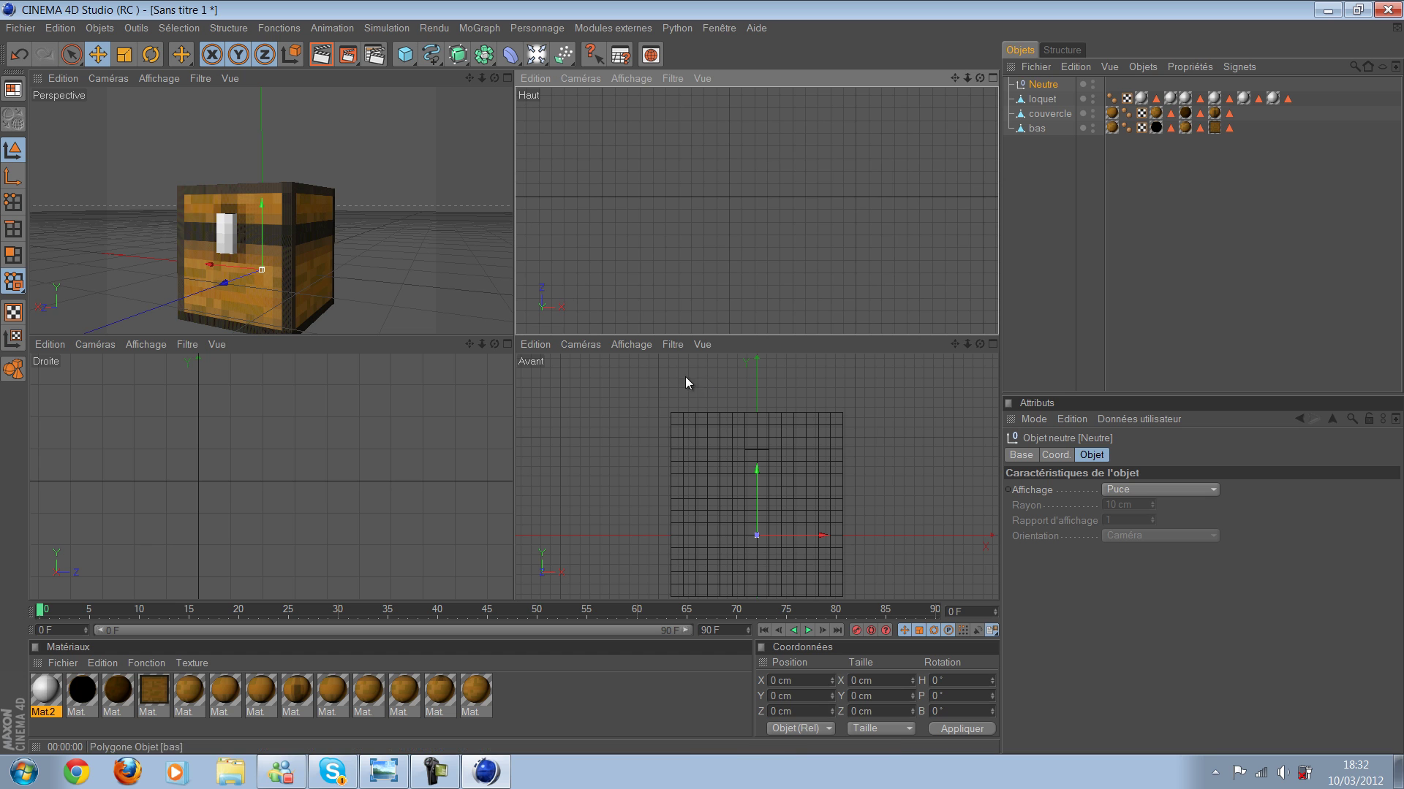
middle_click(378, 255)
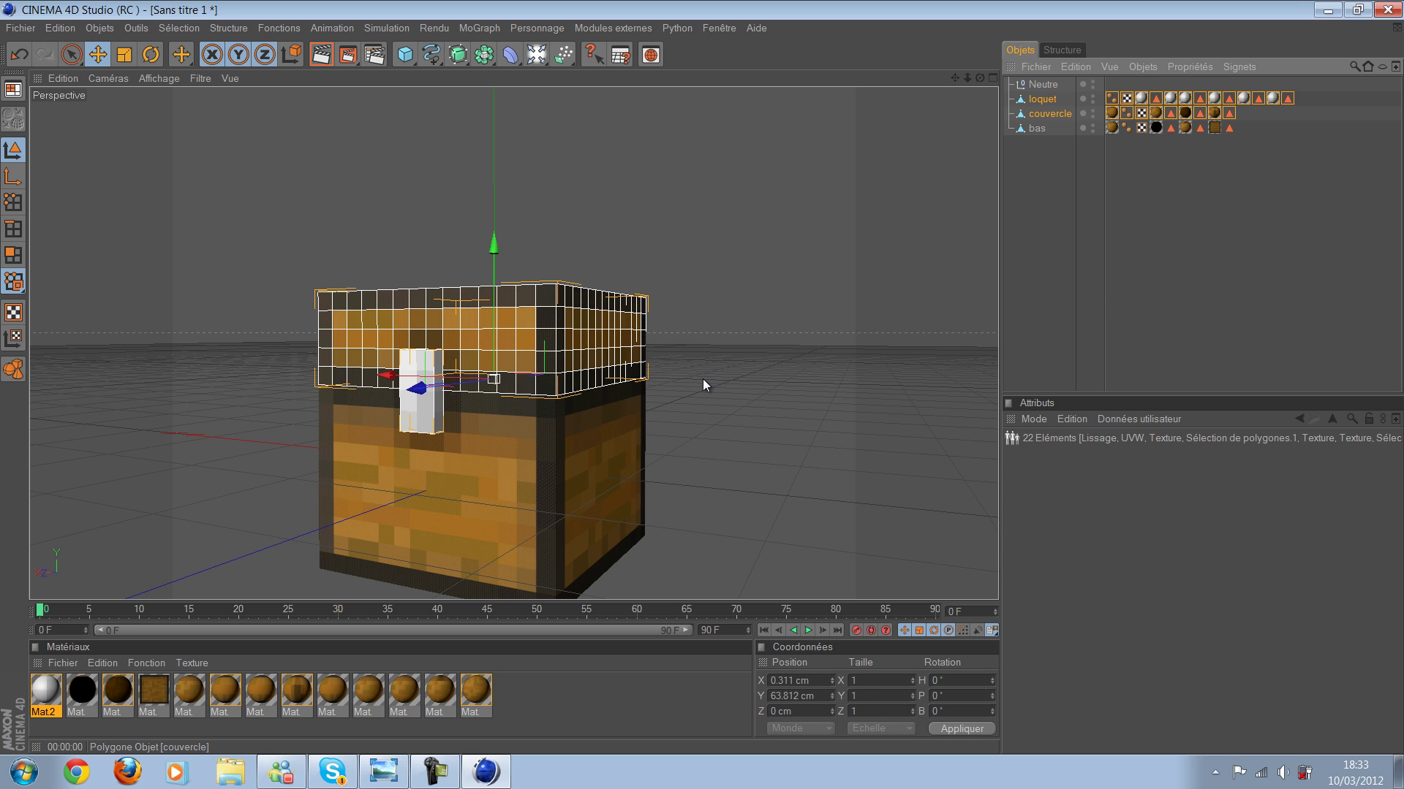
Step: Group loquet and couvercle under the null, test-rotate the lid open, then undo the rotation
key("alt+g")
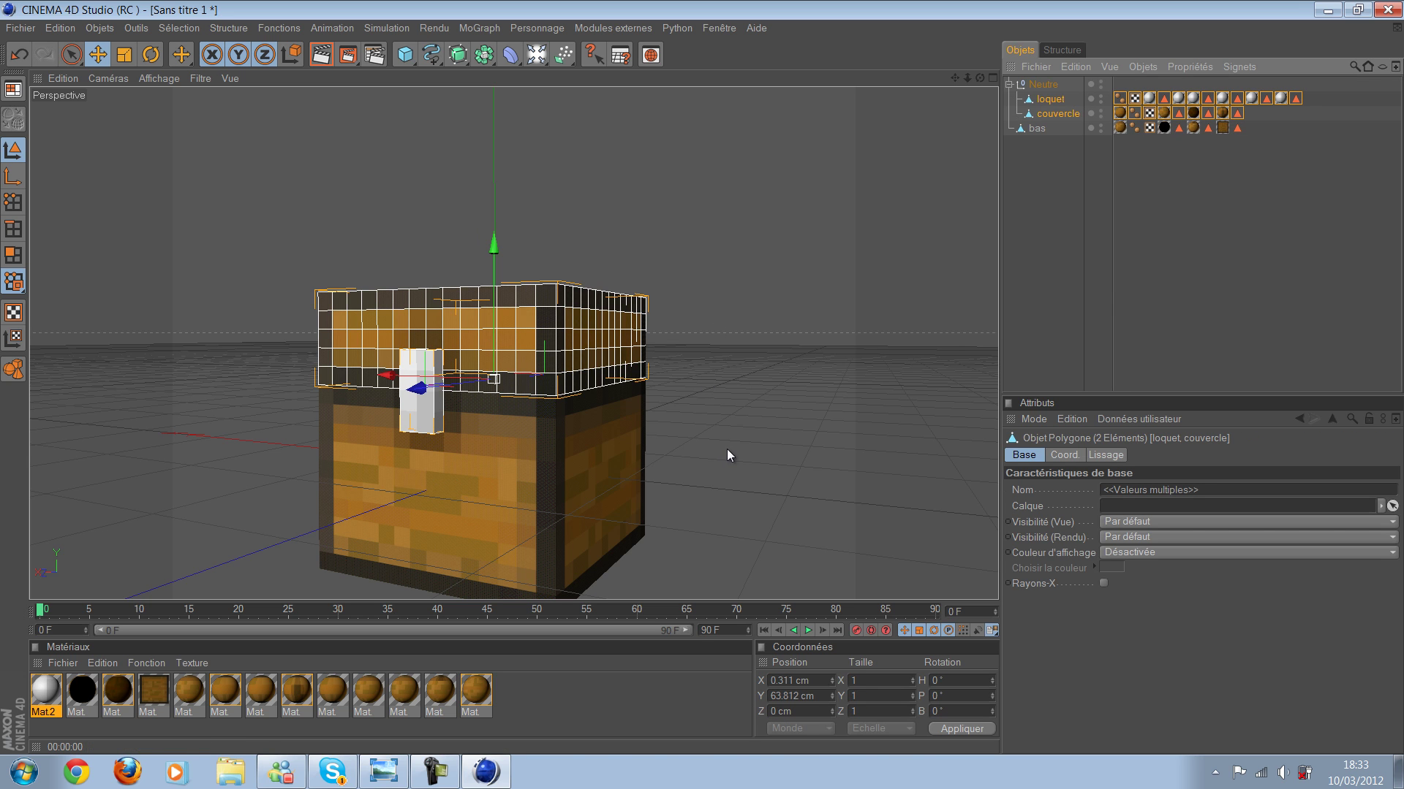
key("r")
mouse_move(788, 475)
left_mouse_down("alt")
mouse_move(542, 420)
mouse_move(701, 378)
mouse_move(683, 337)
left_mouse_up("alt")
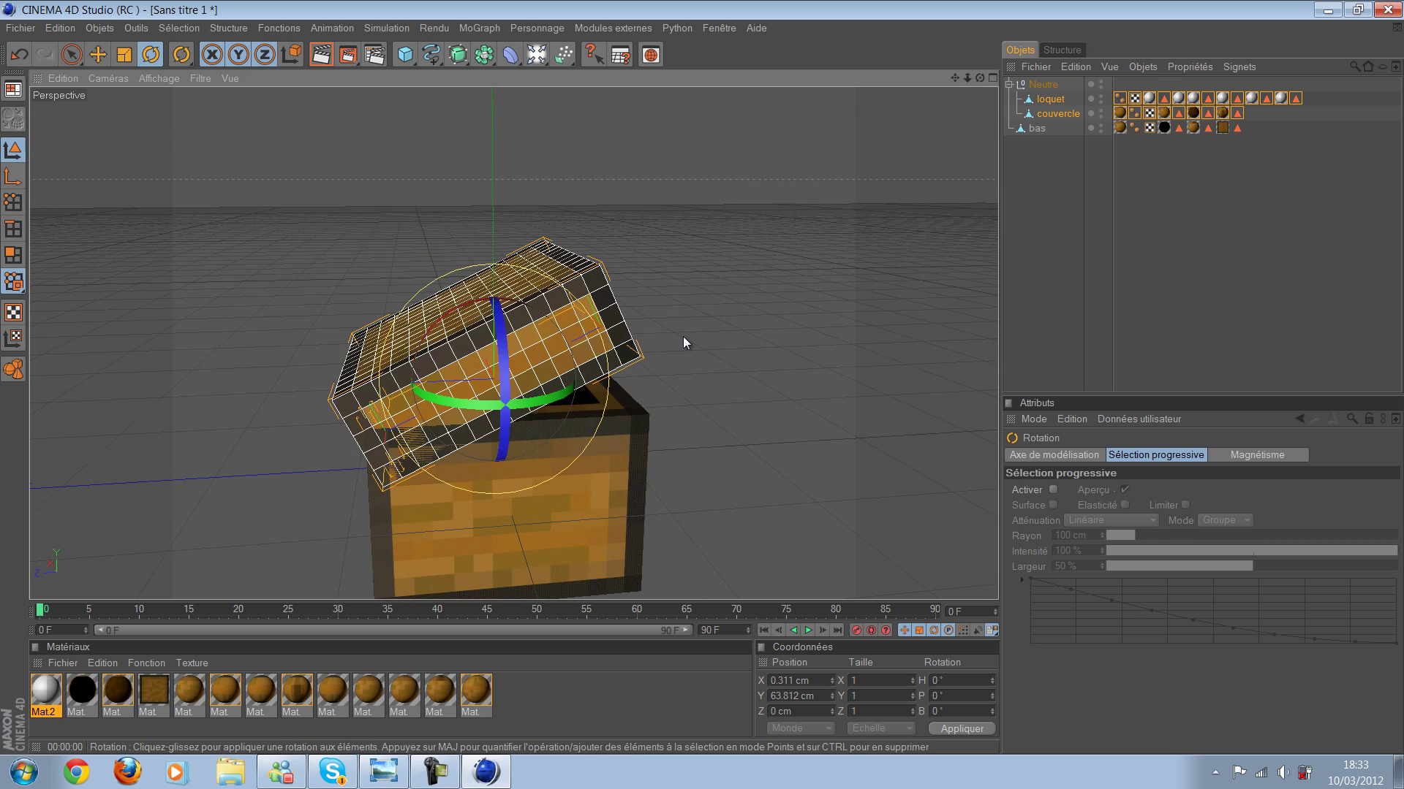
key("ctrl+z")
Step: Undo the grouping so bas, loquet and couvercle stay separate, with Neutre selected
left_click(682, 408)
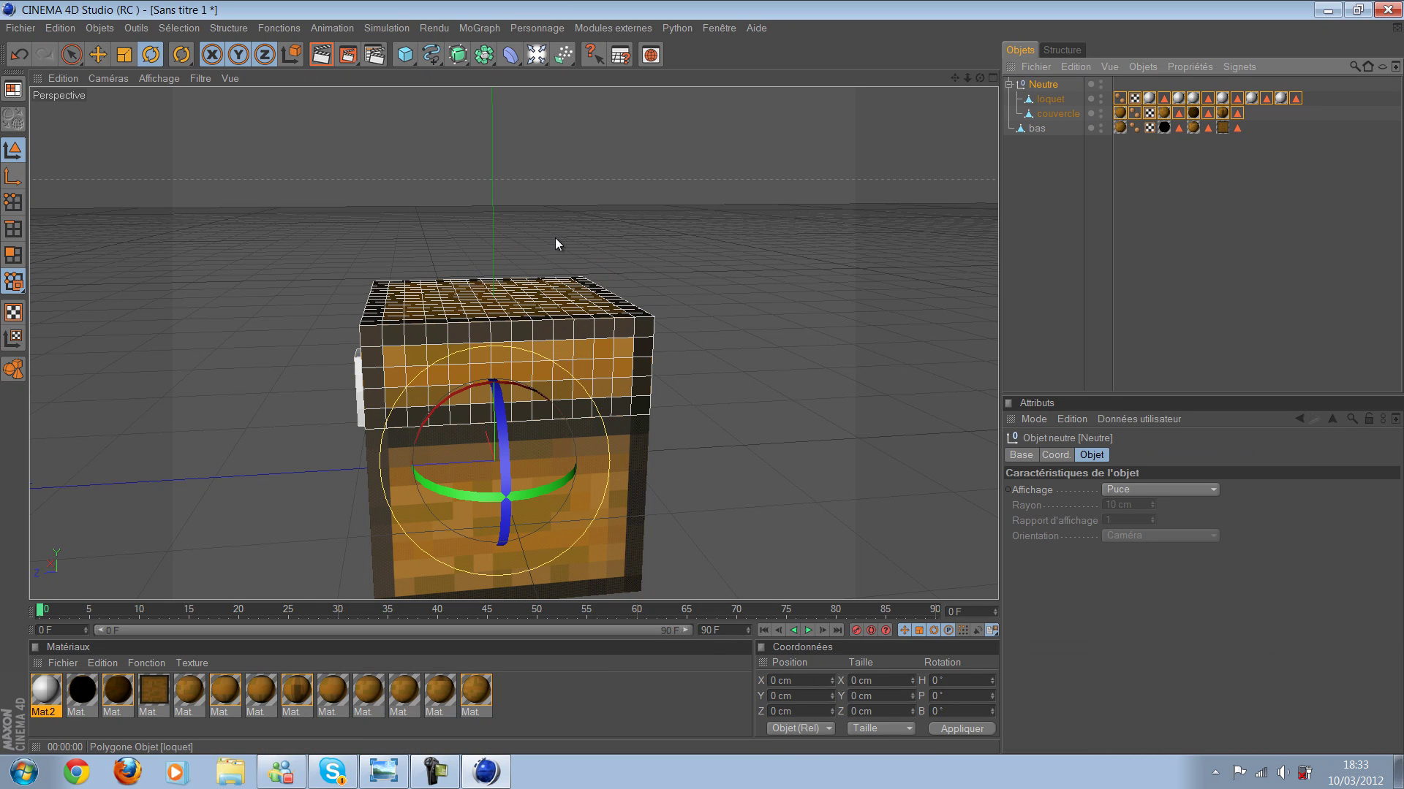
key("ctrl+z")
key("ctrl+z")
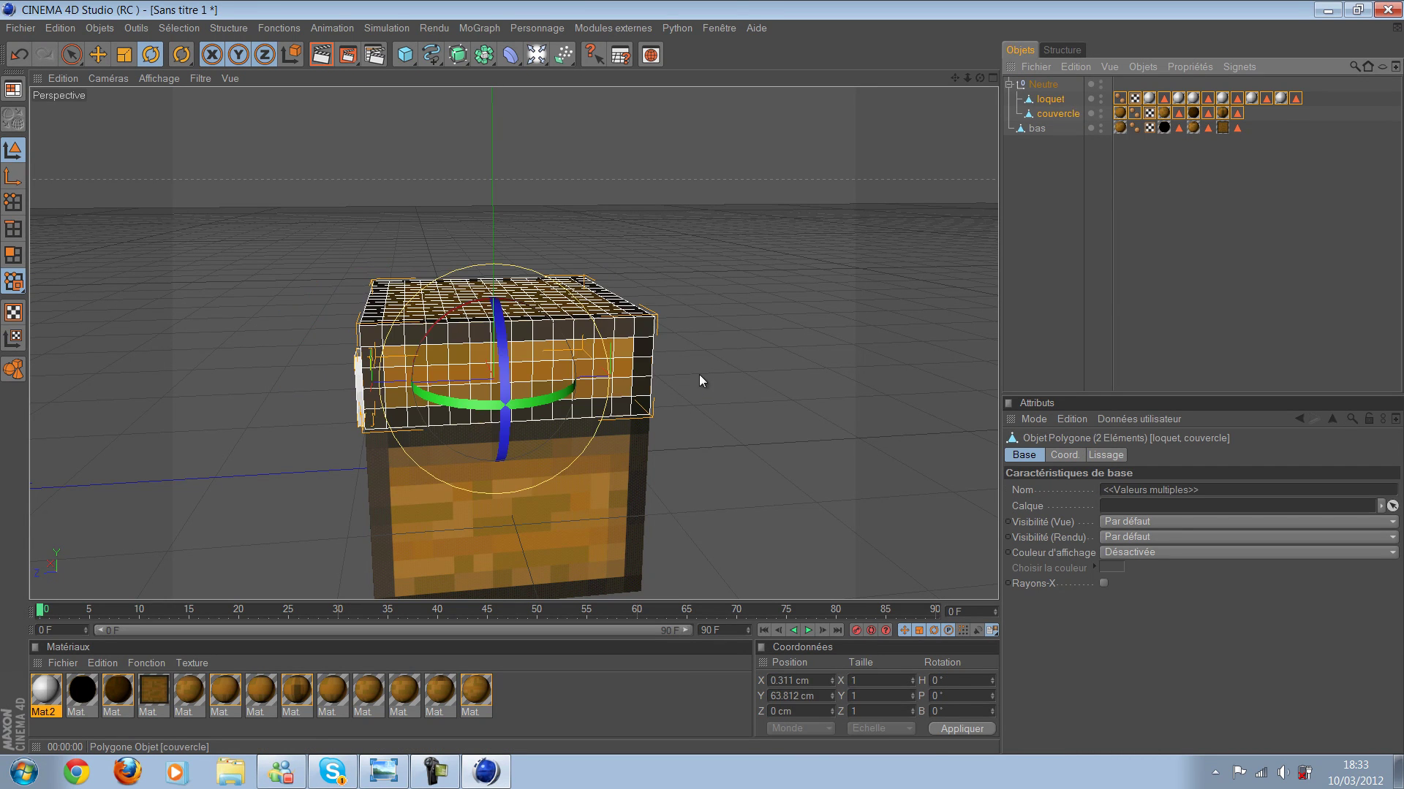
key("ctrl+z")
key("ctrl+z")
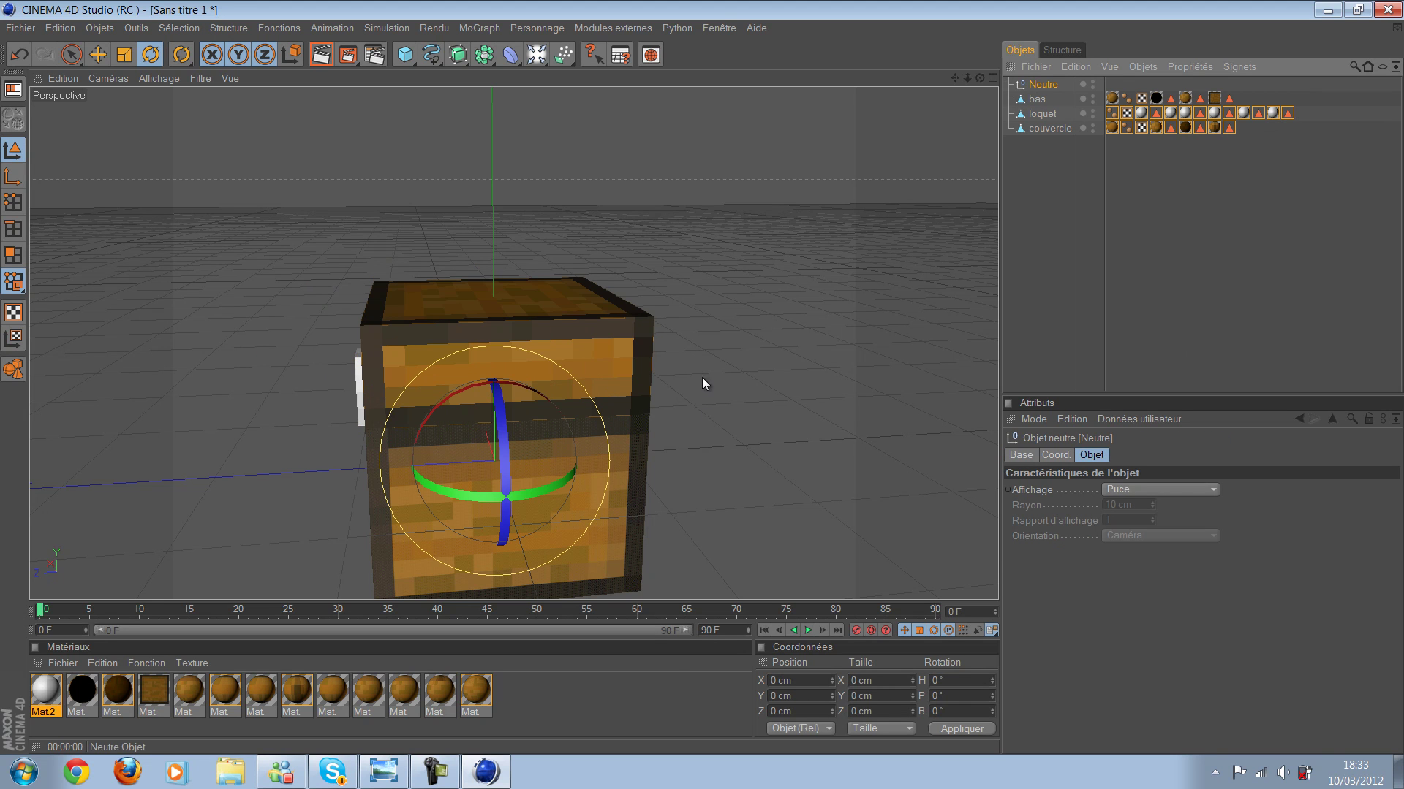
key("ctrl+z")
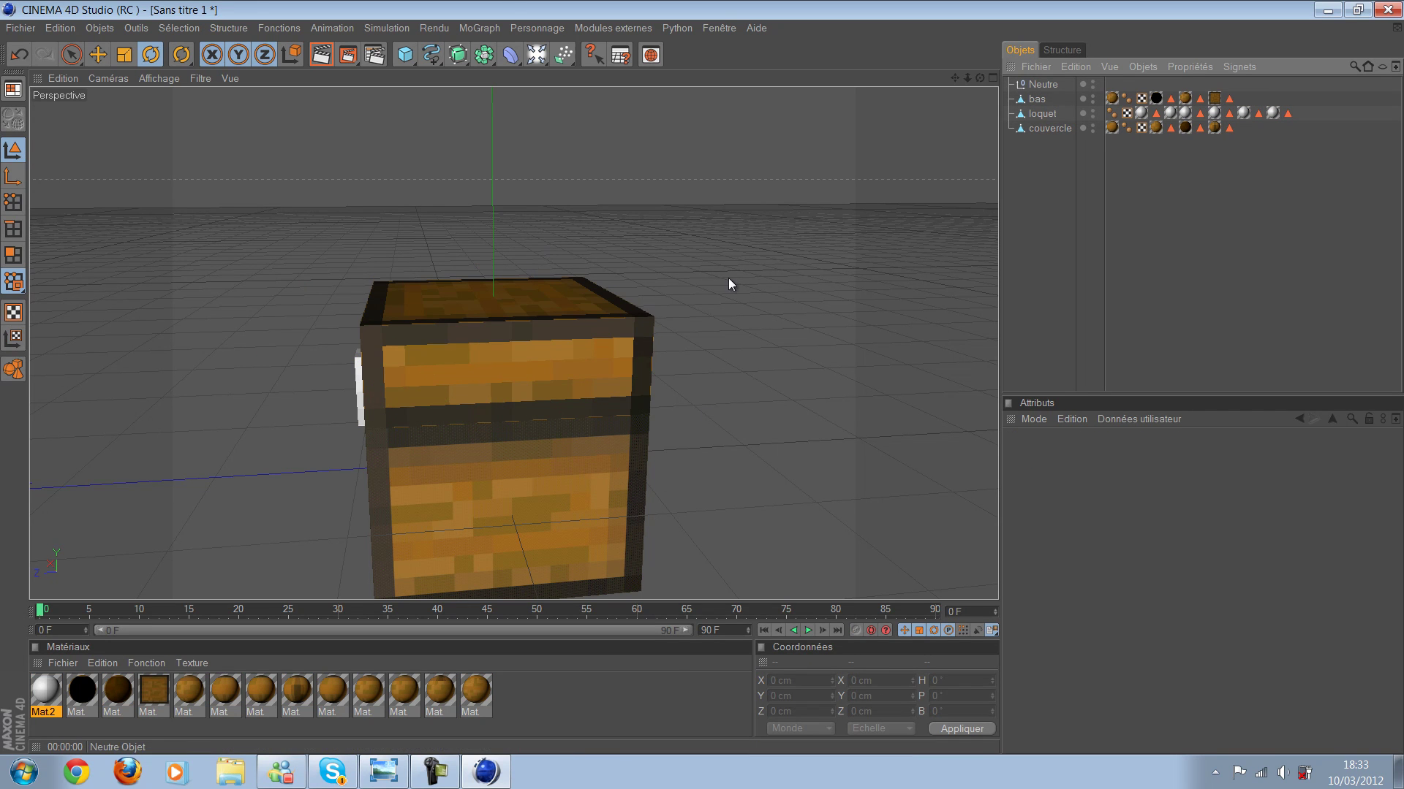
key("ctrl+z")
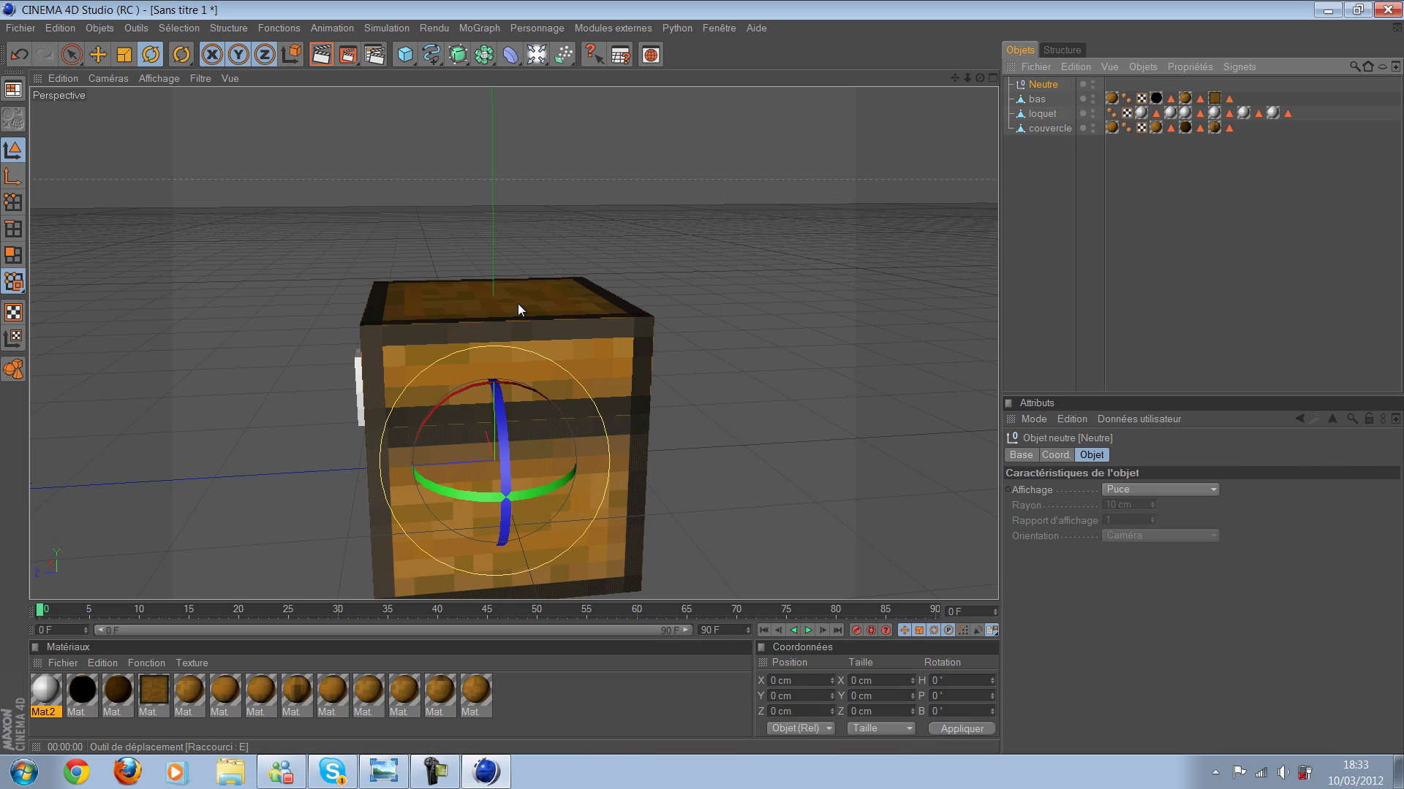
Step: Set the Neutre null's Z position to -87.5 cm, matching the lid's back edge
key("e")
key("ctrl+z")
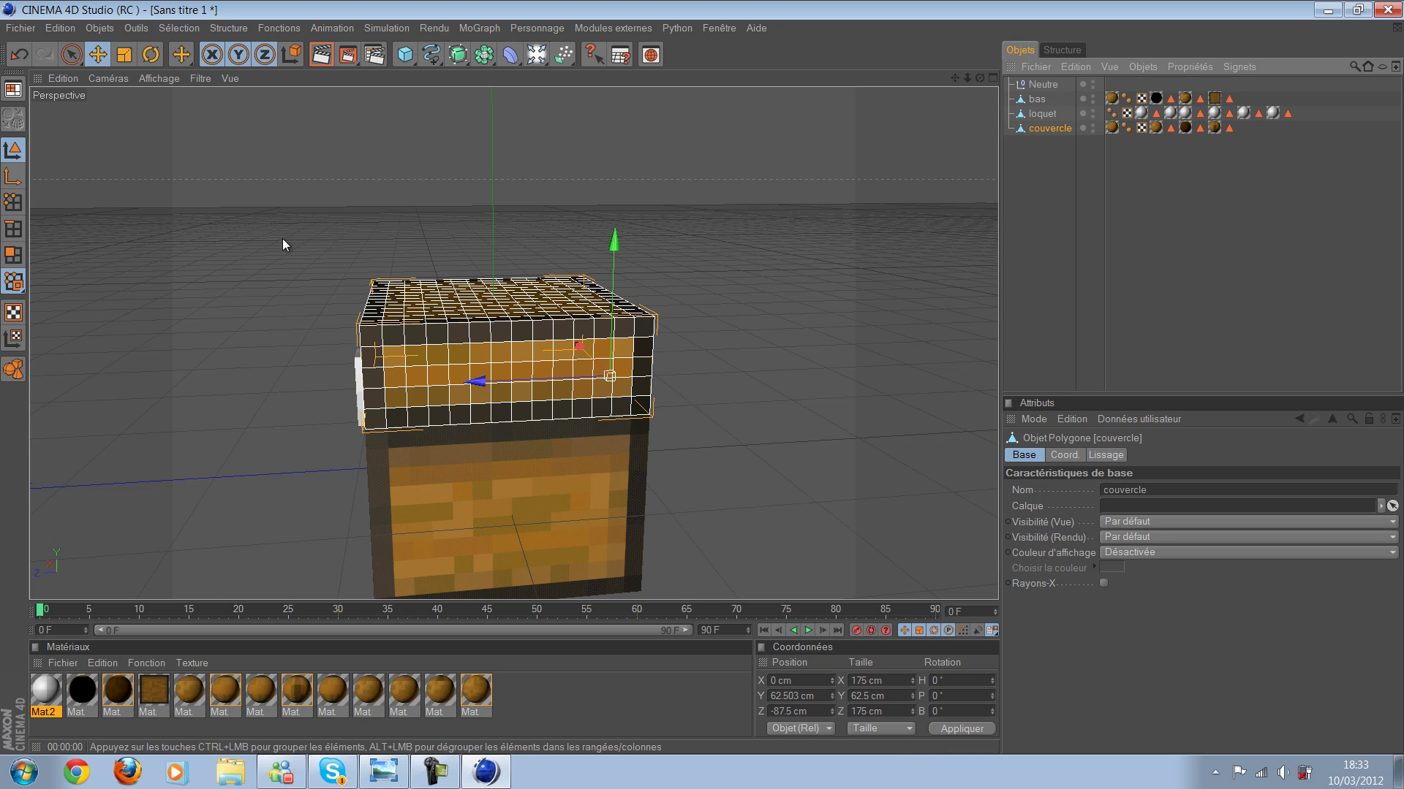
left_click(703, 370)
left_click(408, 335)
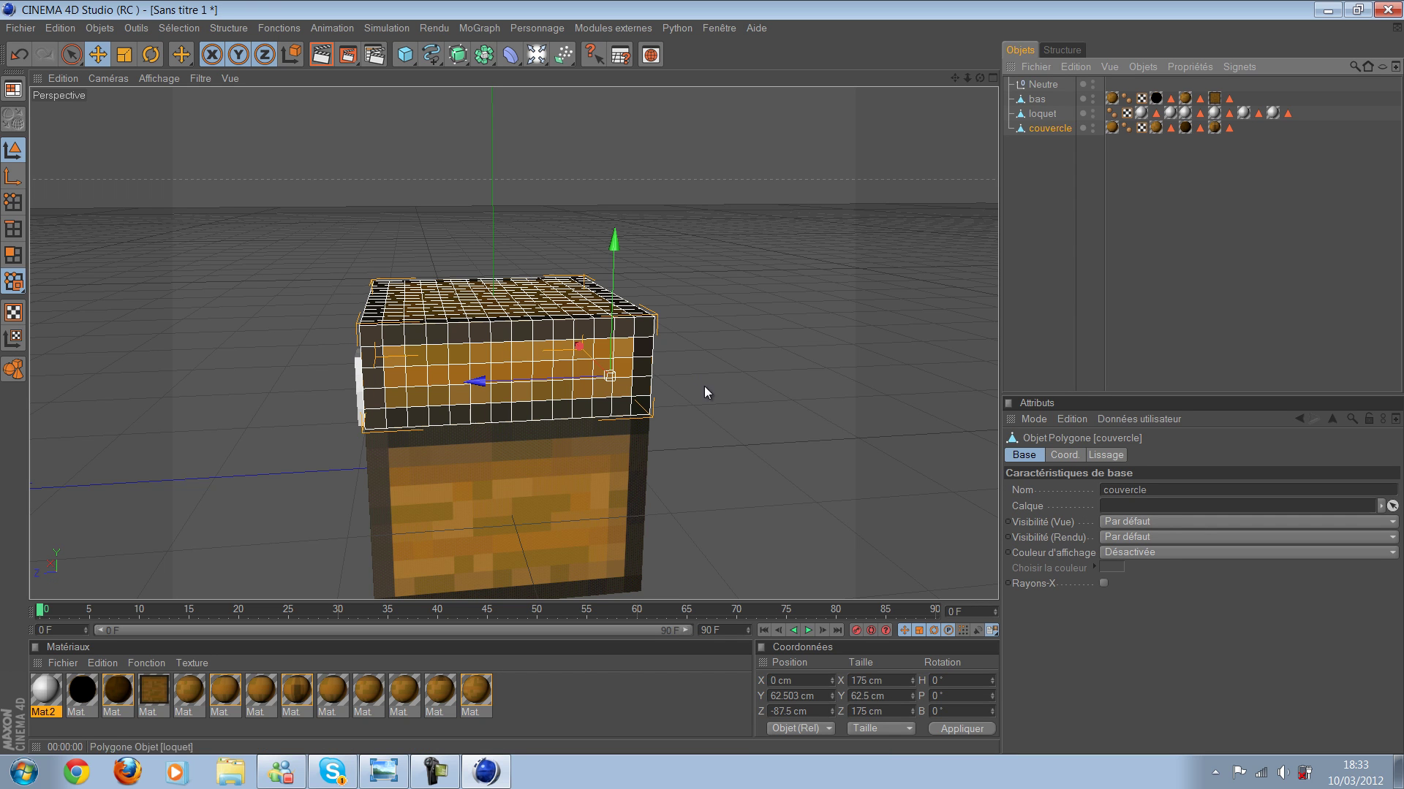
left_click(702, 378)
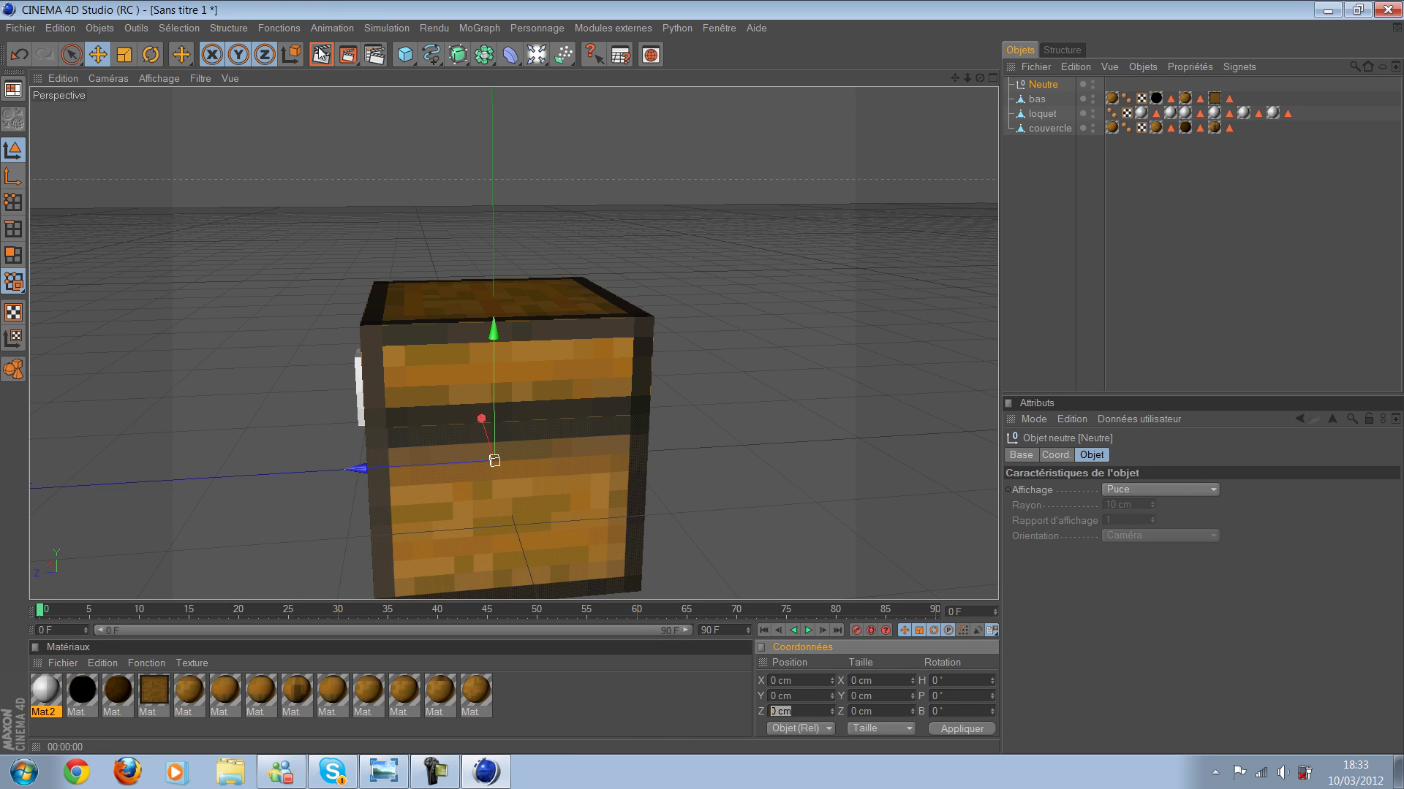
type(".5")
key("Return")
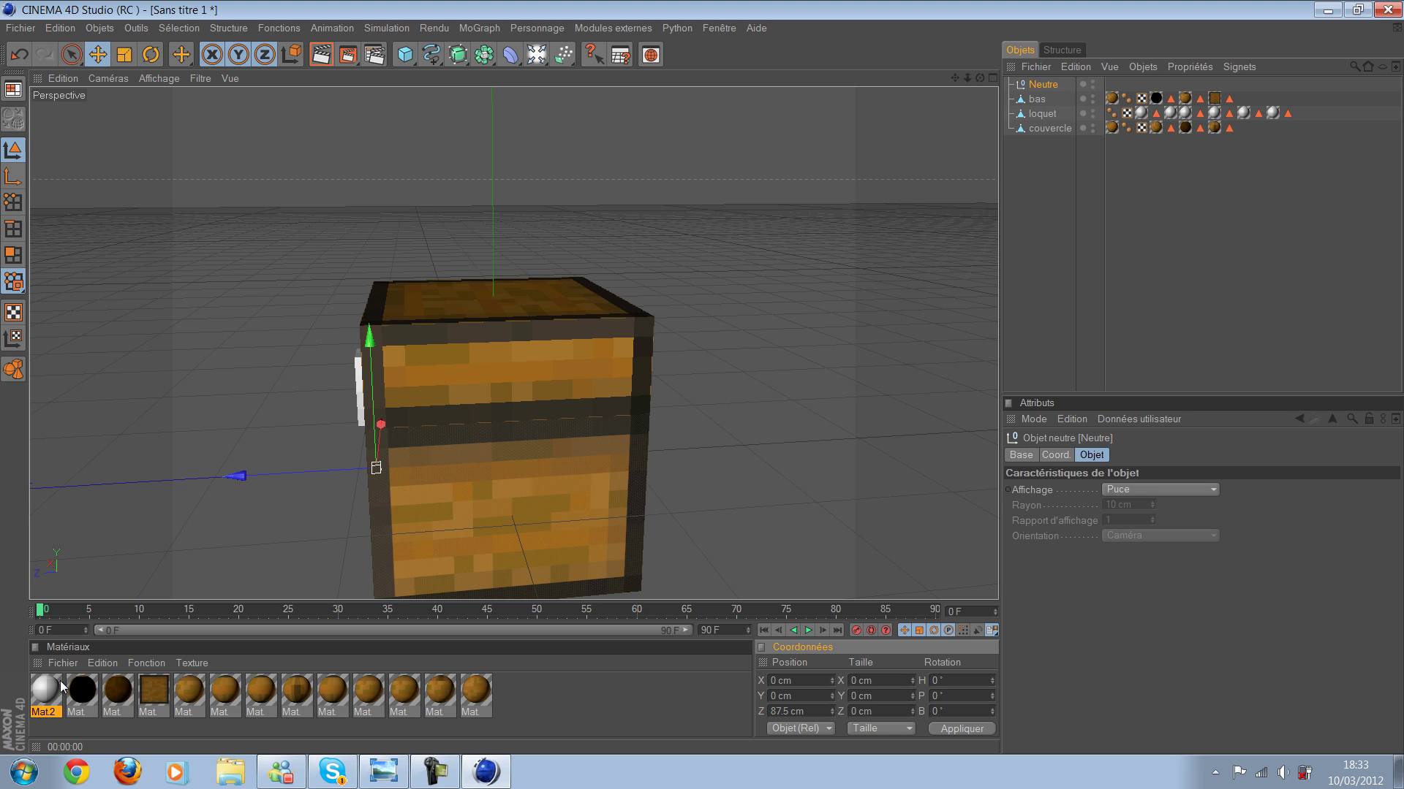
type("-")
key("Return")
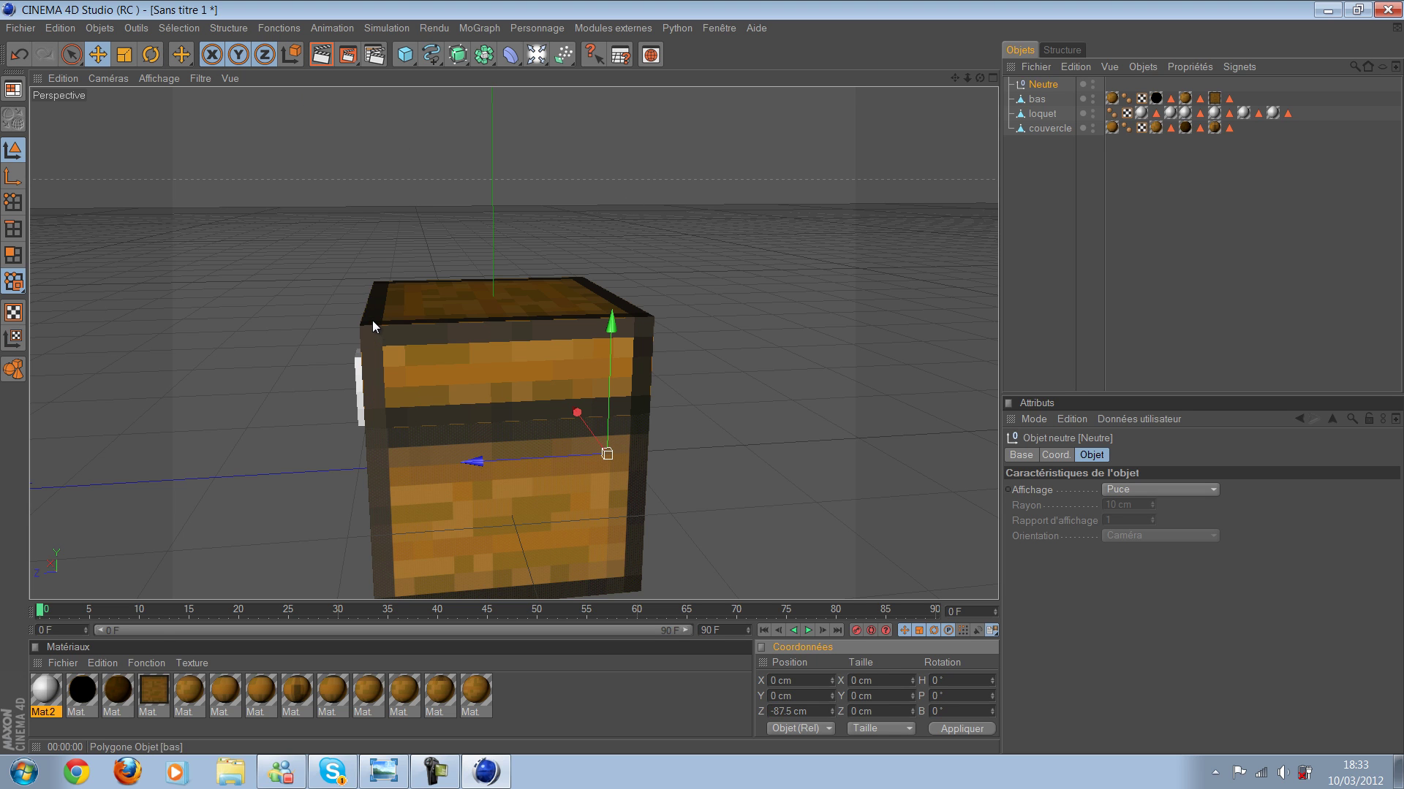
Step: Set the Neutre null's Y position to 62.503 cm, matching the lid's height
left_click(372, 320)
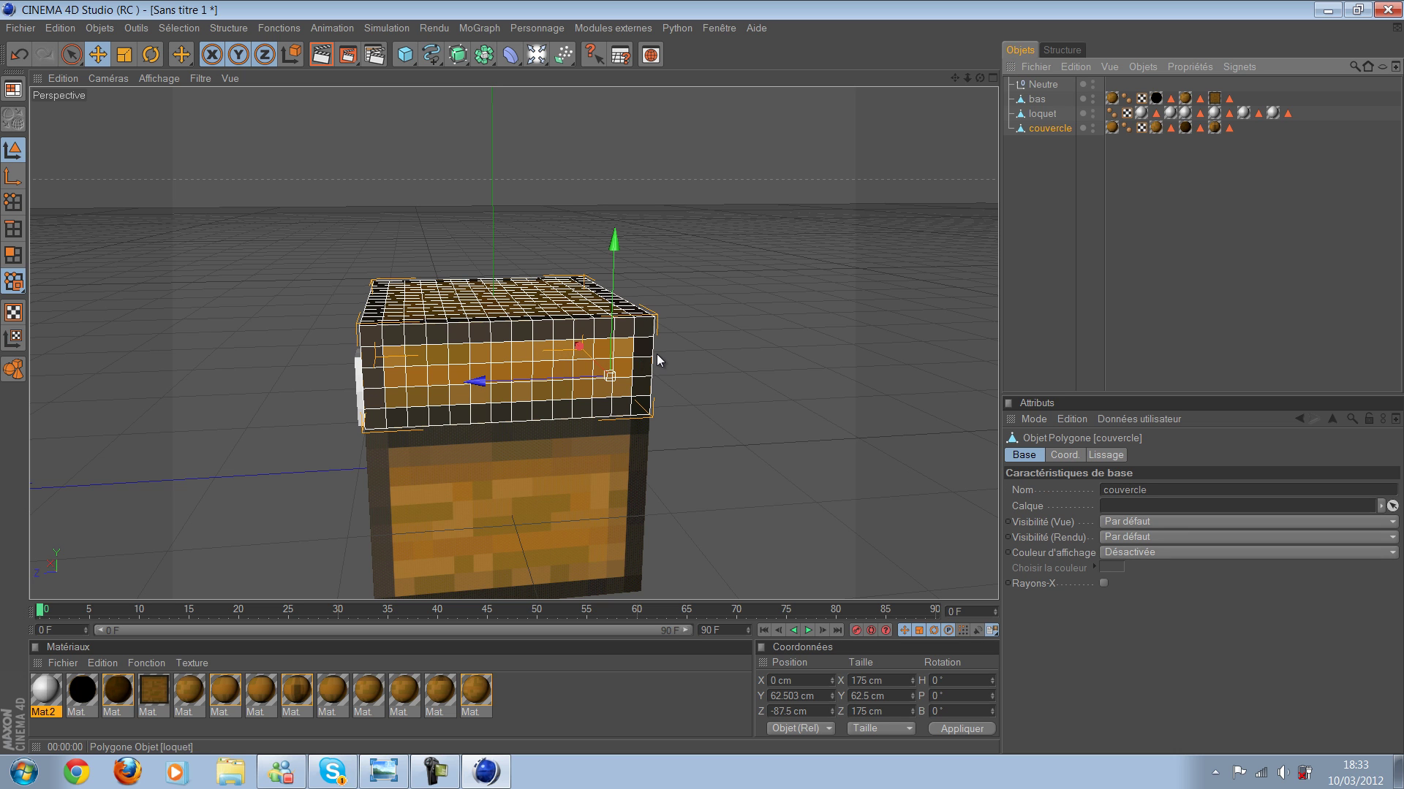
key("ctrl+z")
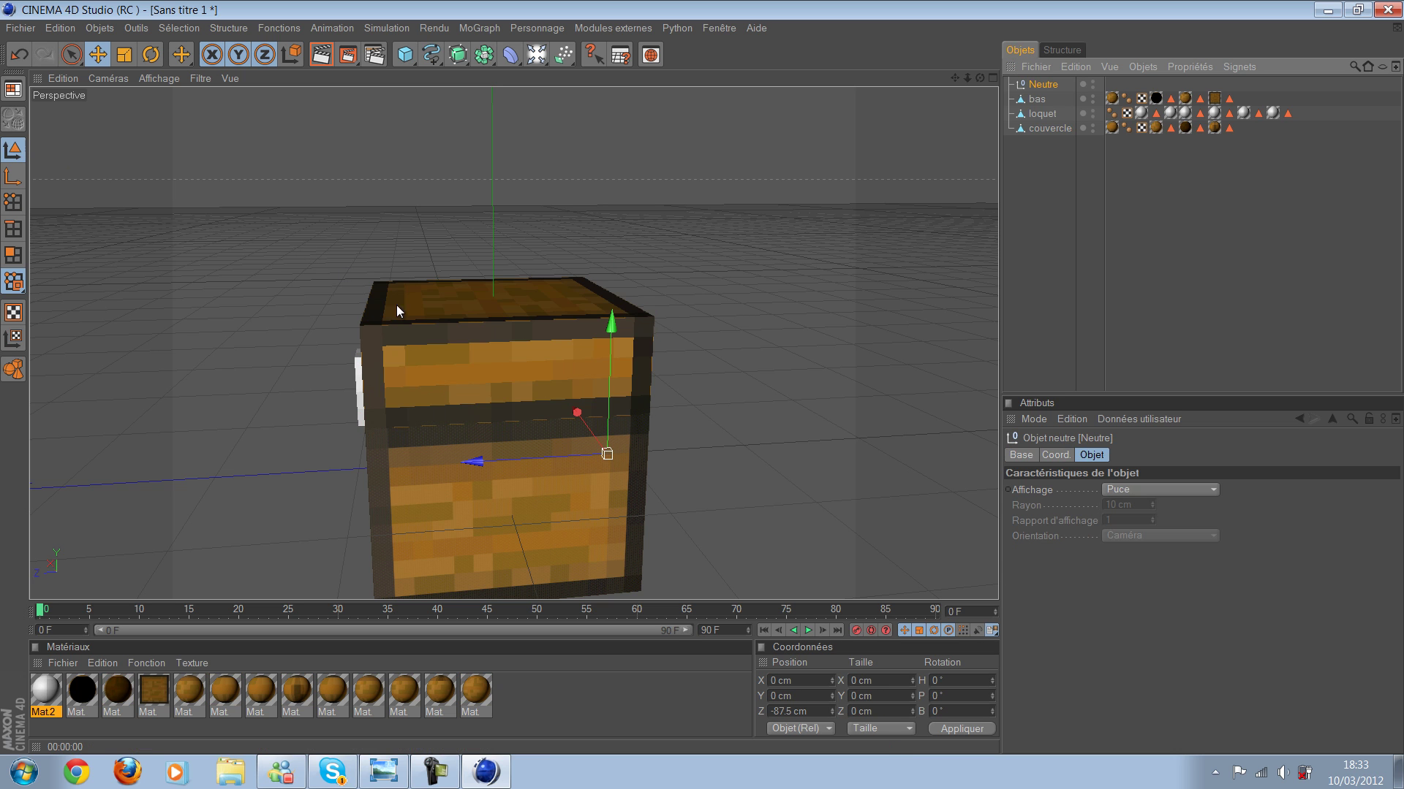
key("Tab")
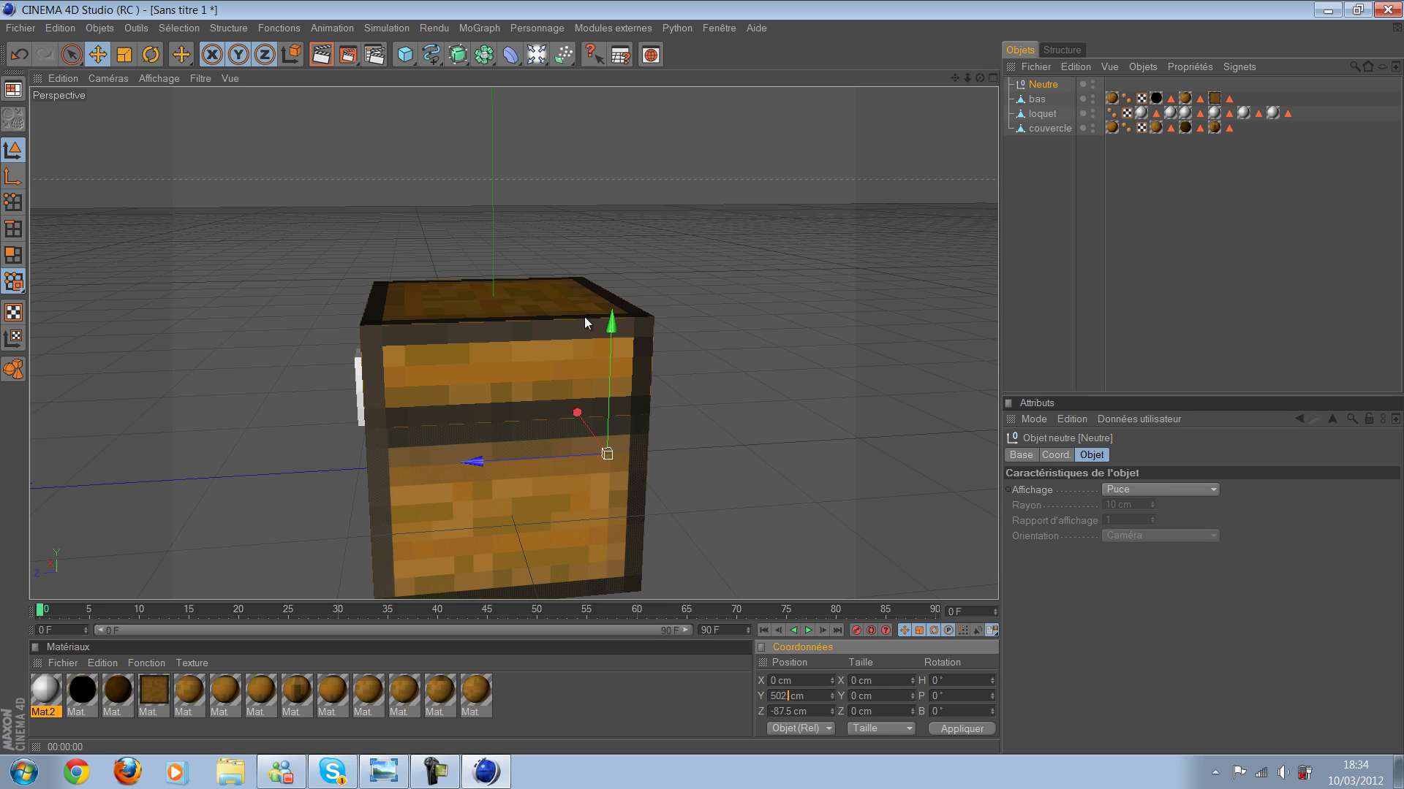
key("Return")
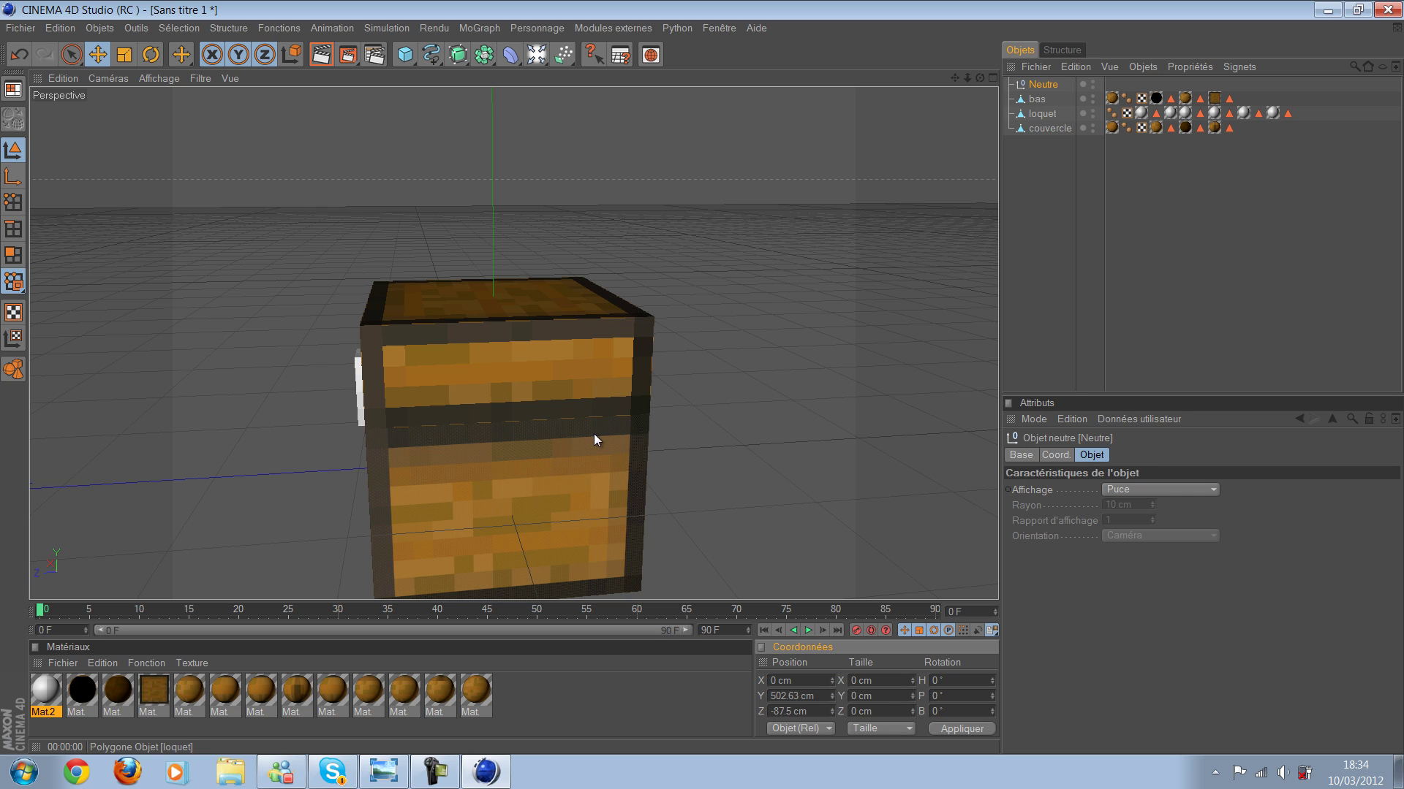
left_click(498, 344)
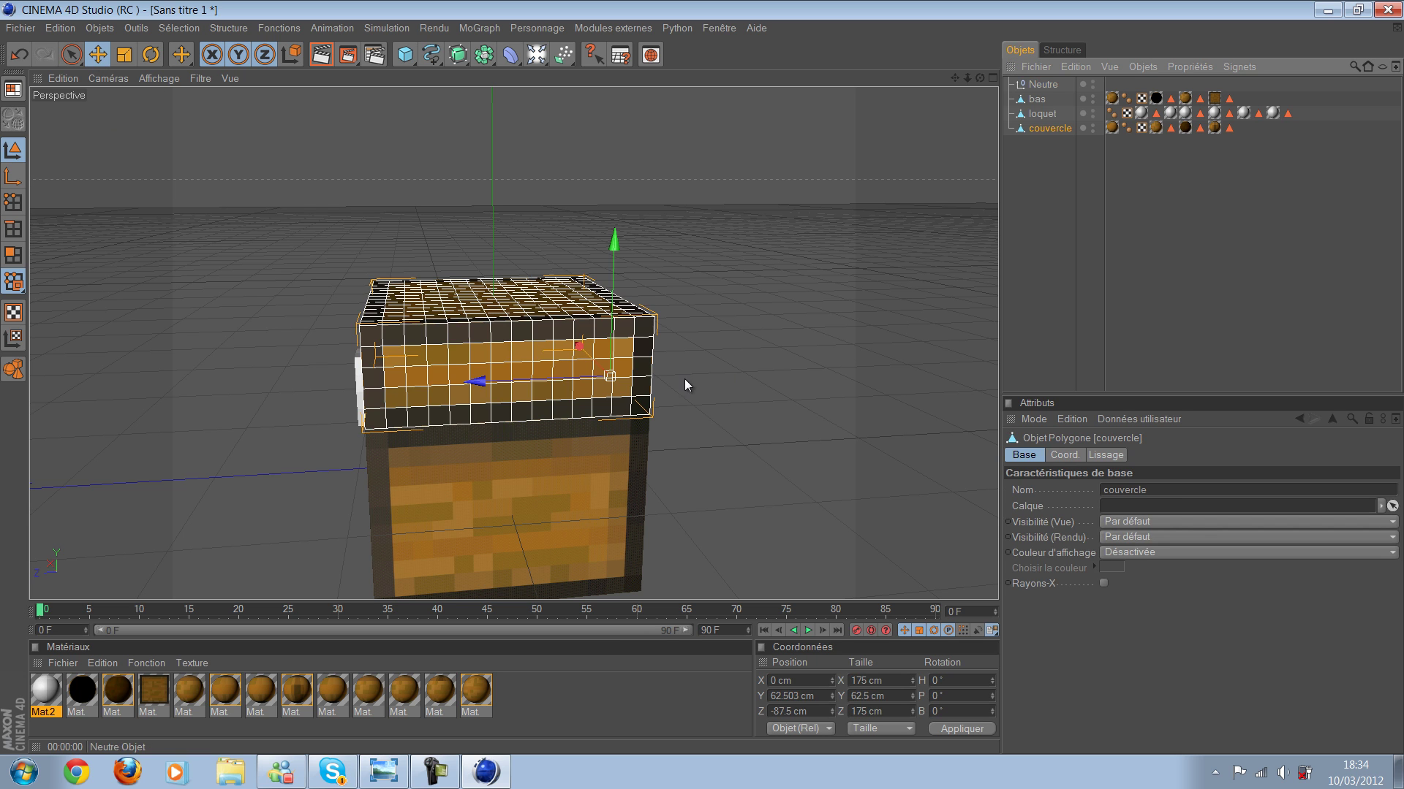
left_click(626, 283)
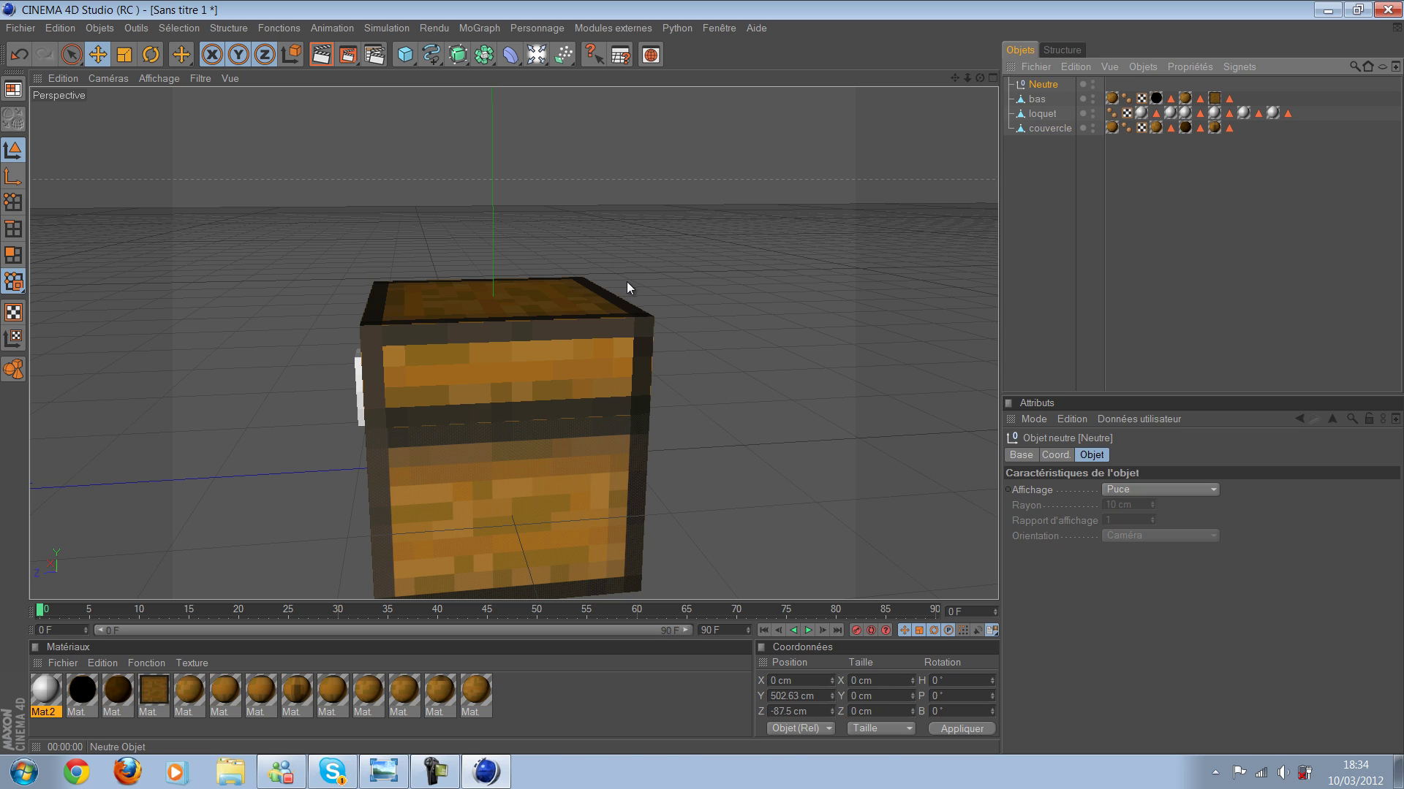
key("Up")
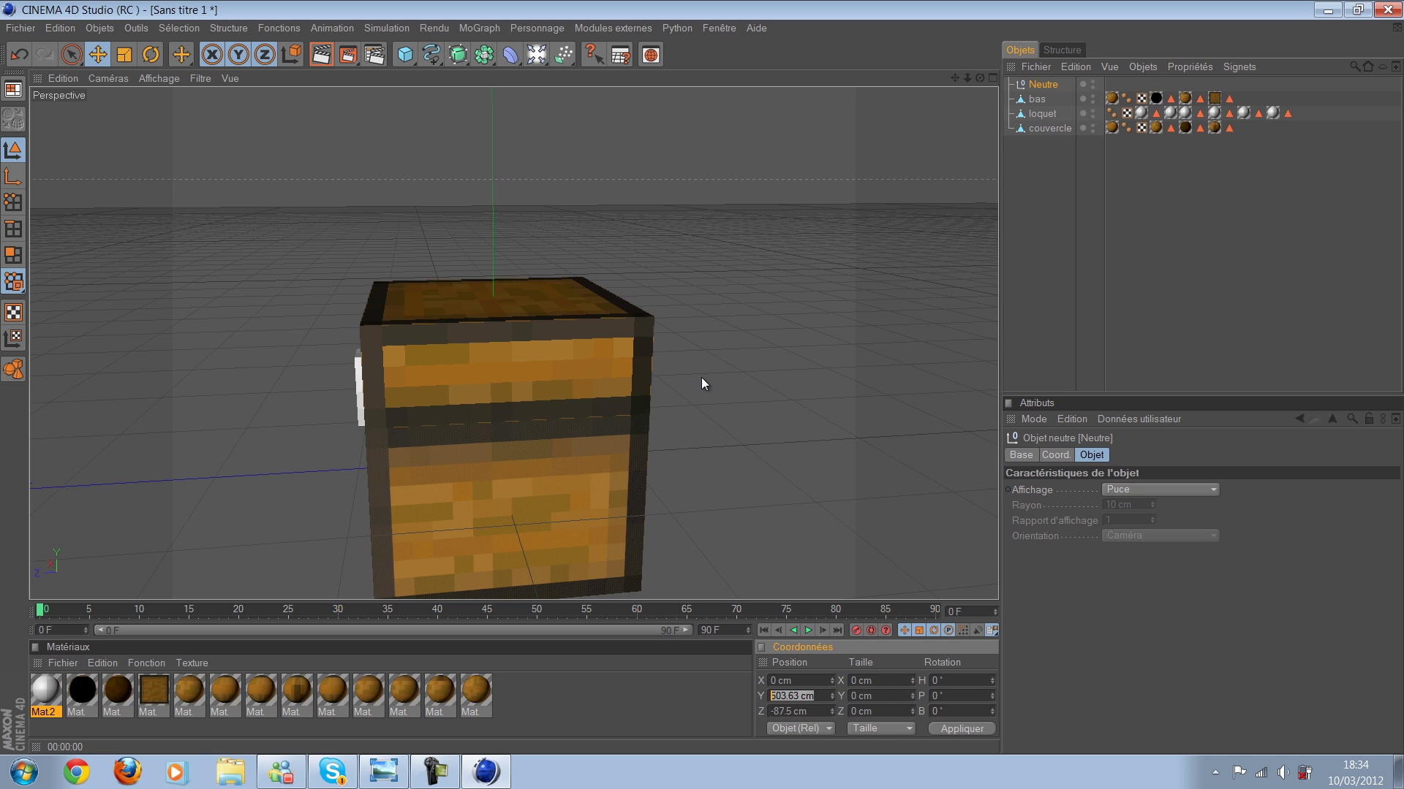
key("BackSpace")
key("Return")
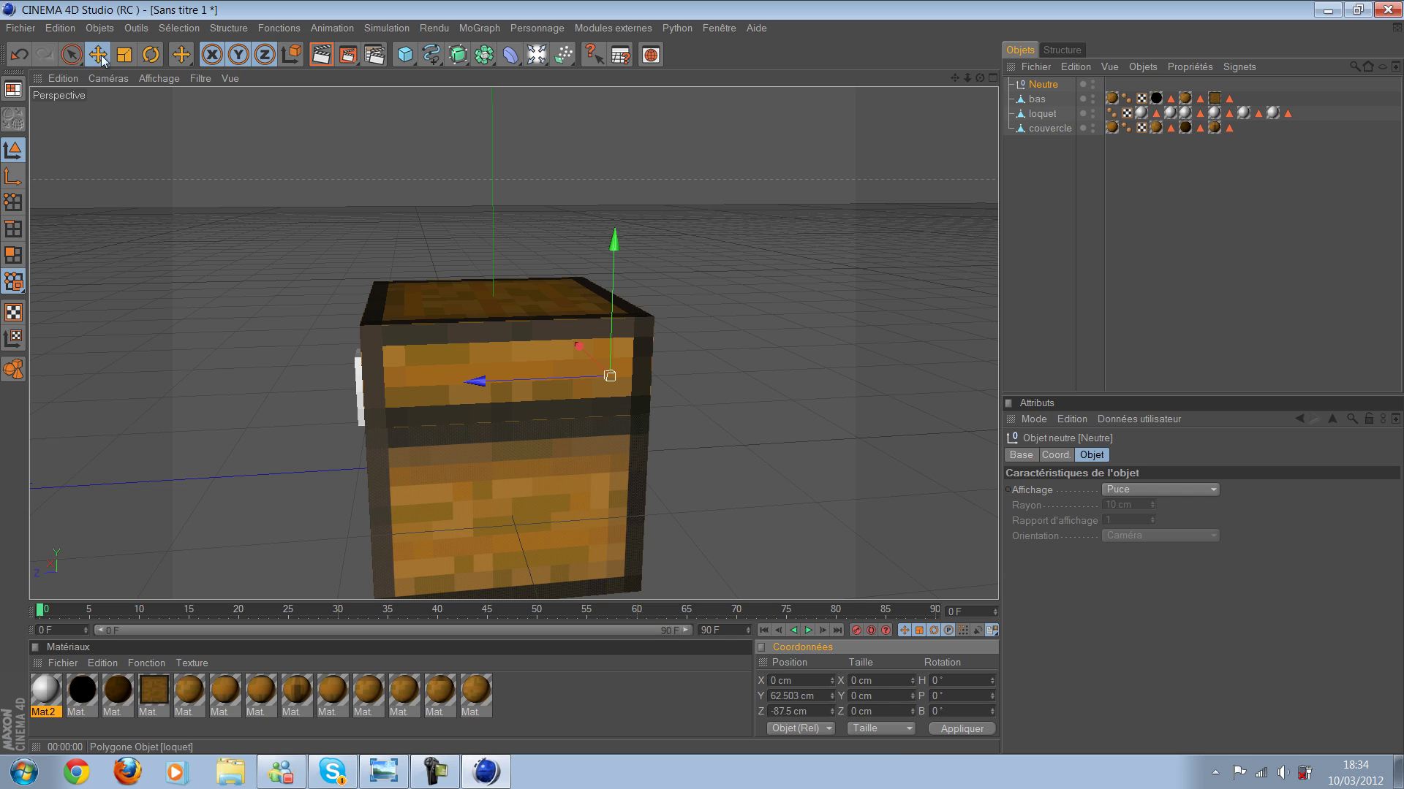
left_click(601, 355)
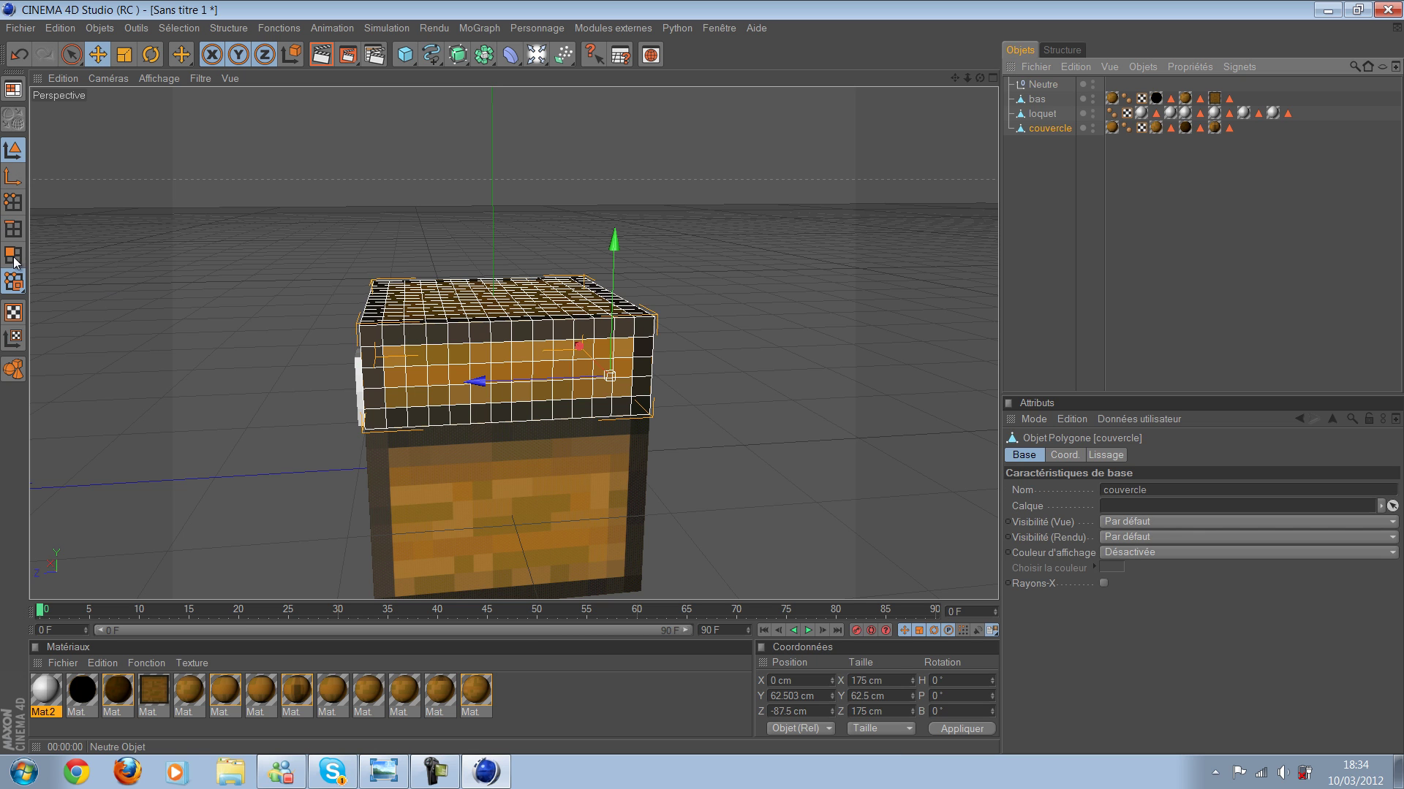
key("ctrl+z")
key("ctrl+z")
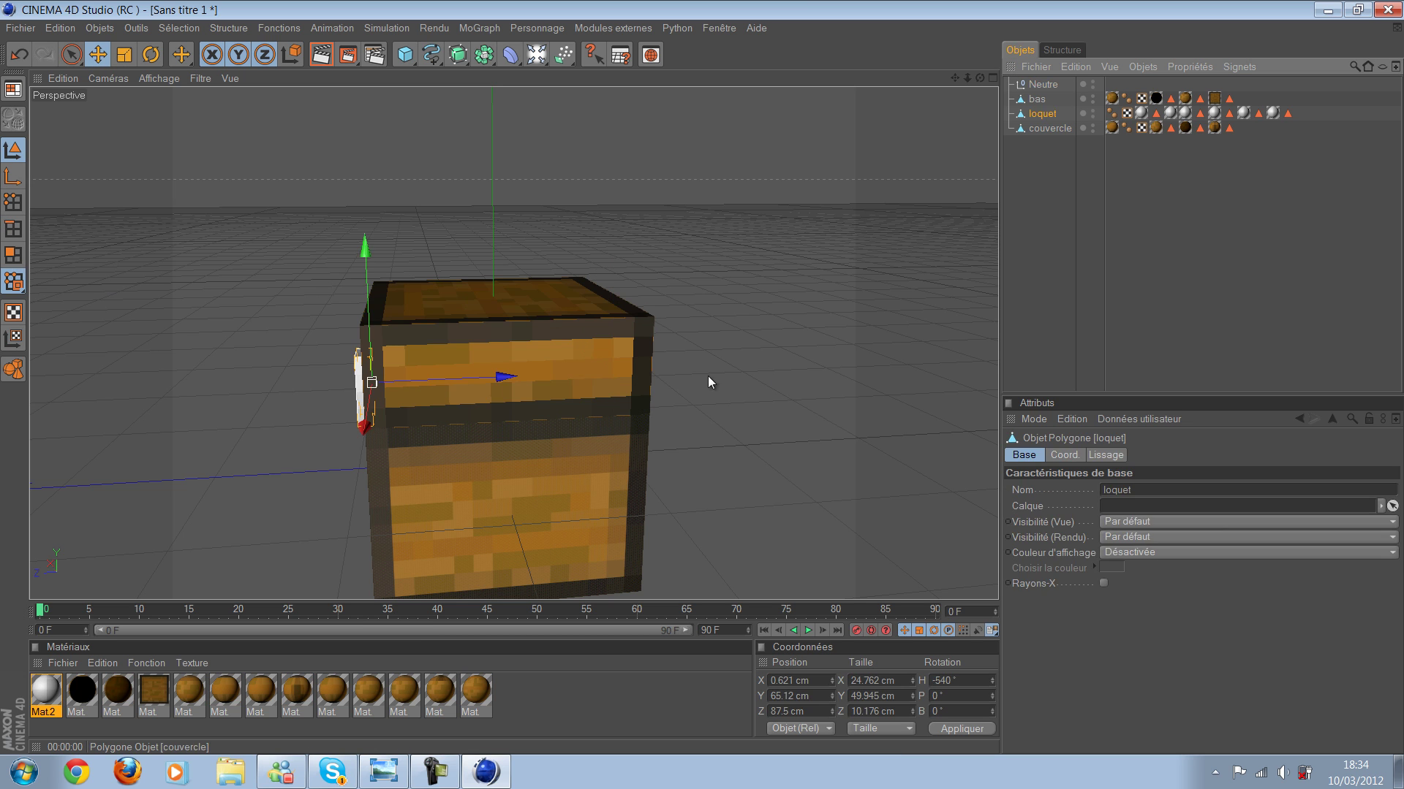
Step: Group latch and lid under the null and test-swing the lid open, then undo
key("alt+g")
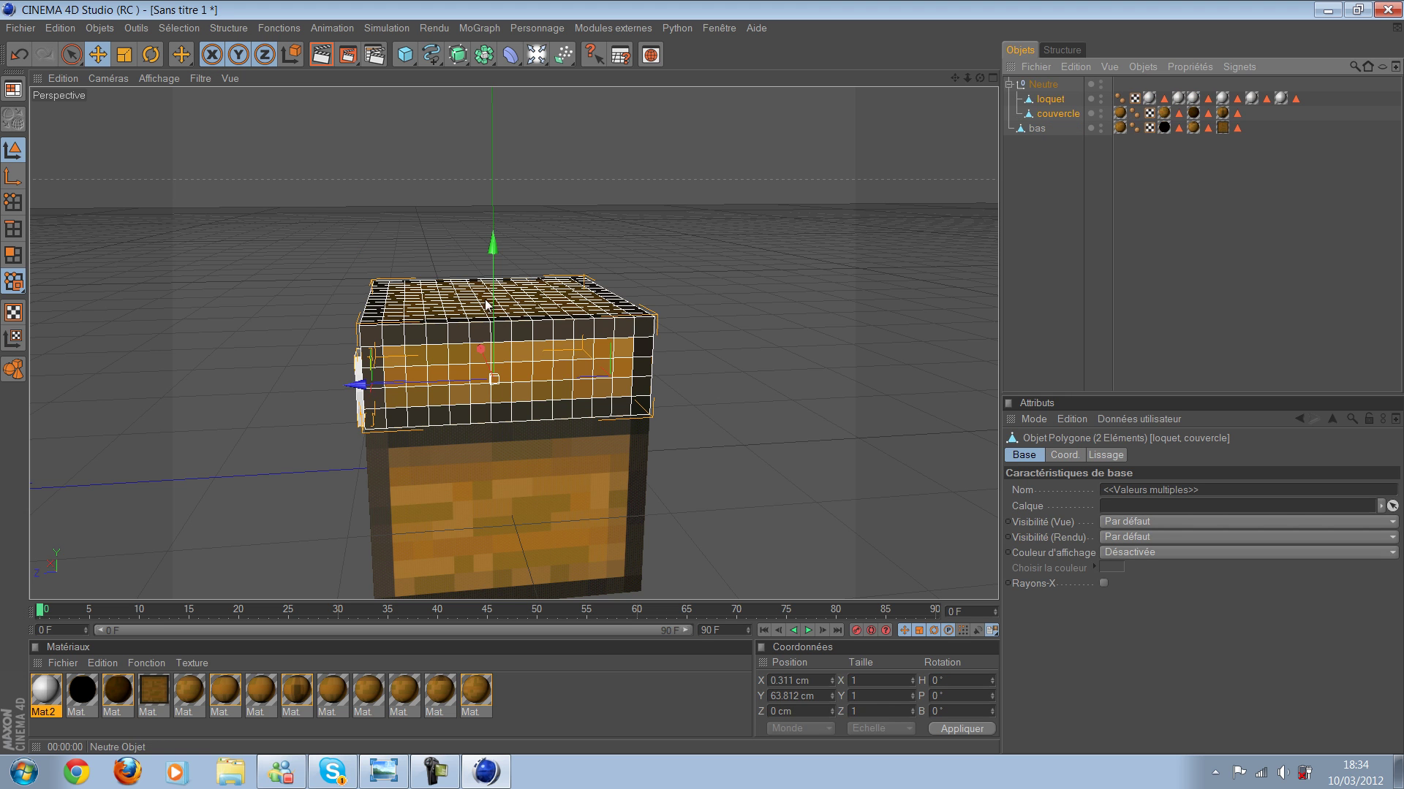
scroll(703, 377, "down", 2)
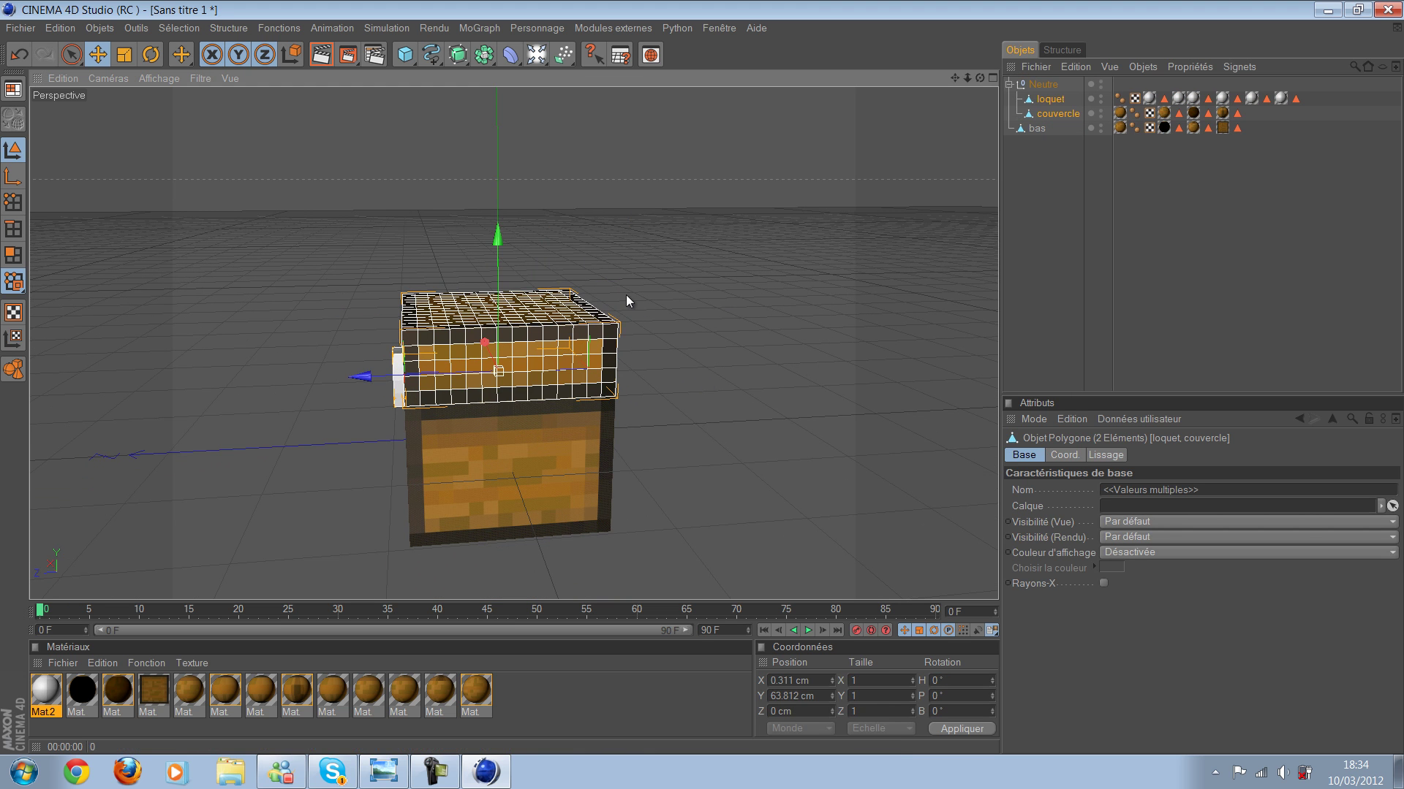
key("r")
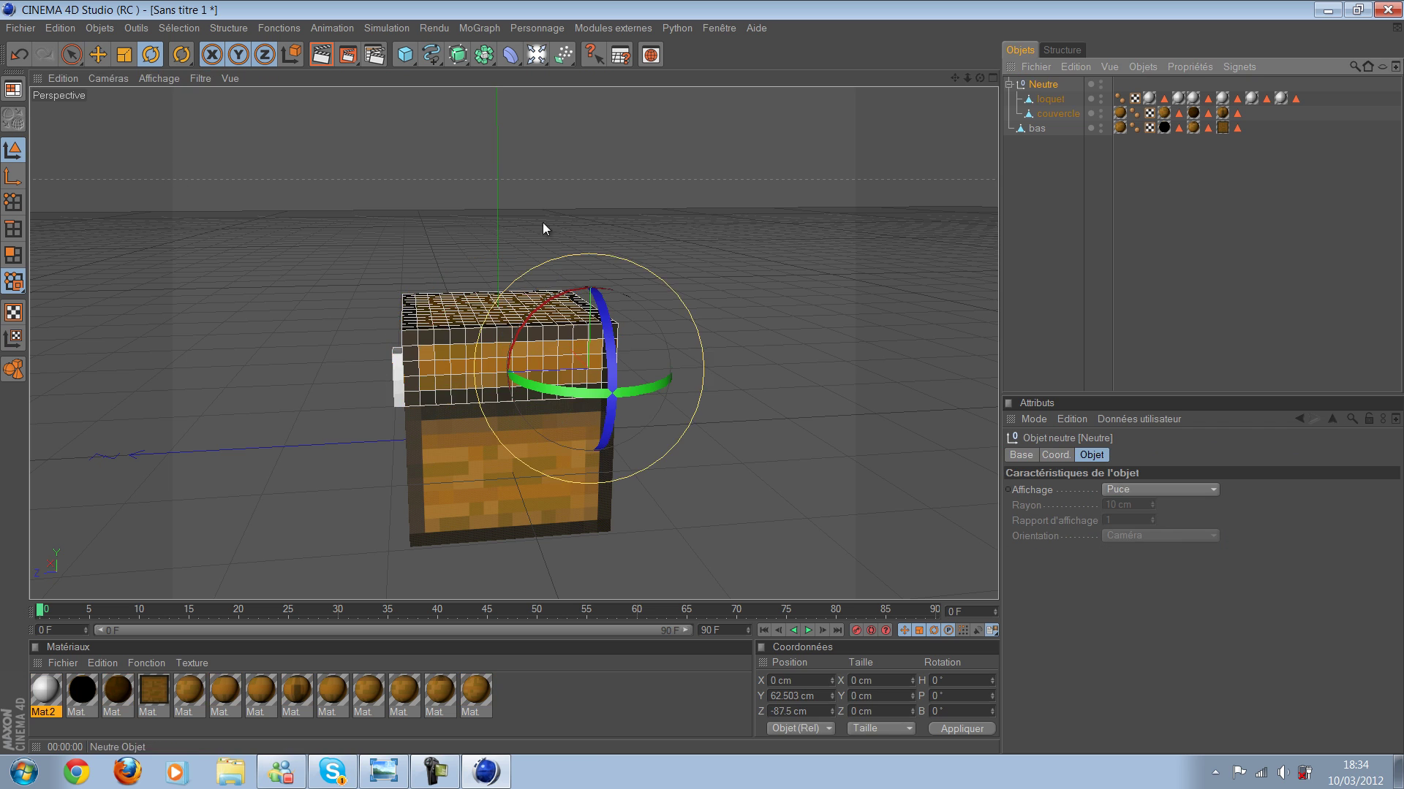
mouse_move(699, 379)
left_mouse_down()
mouse_move(548, 221)
mouse_move(98, 79)
mouse_move(91, 62)
mouse_move(123, 58)
left_mouse_up()
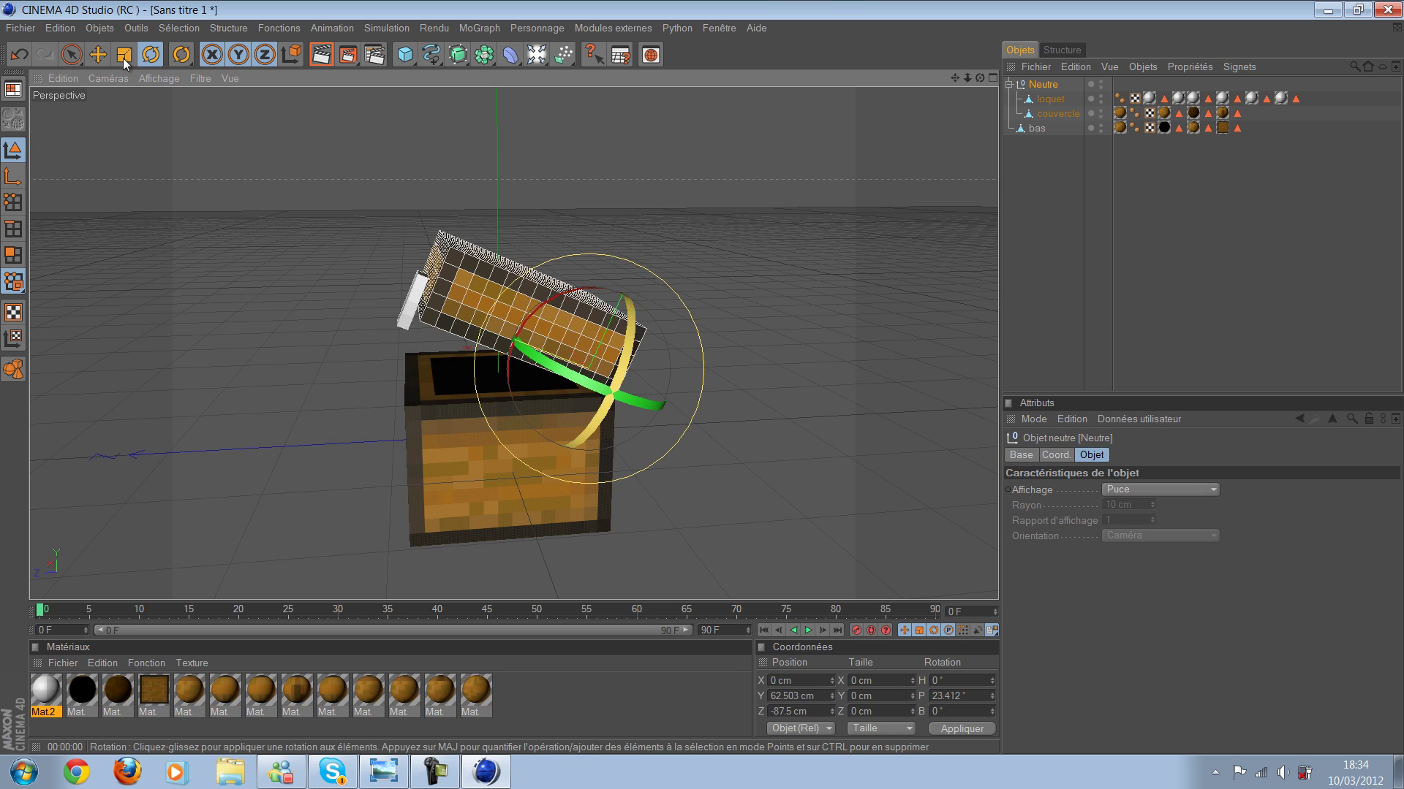
left_click_drag(703, 378, 581, 351, "alt")
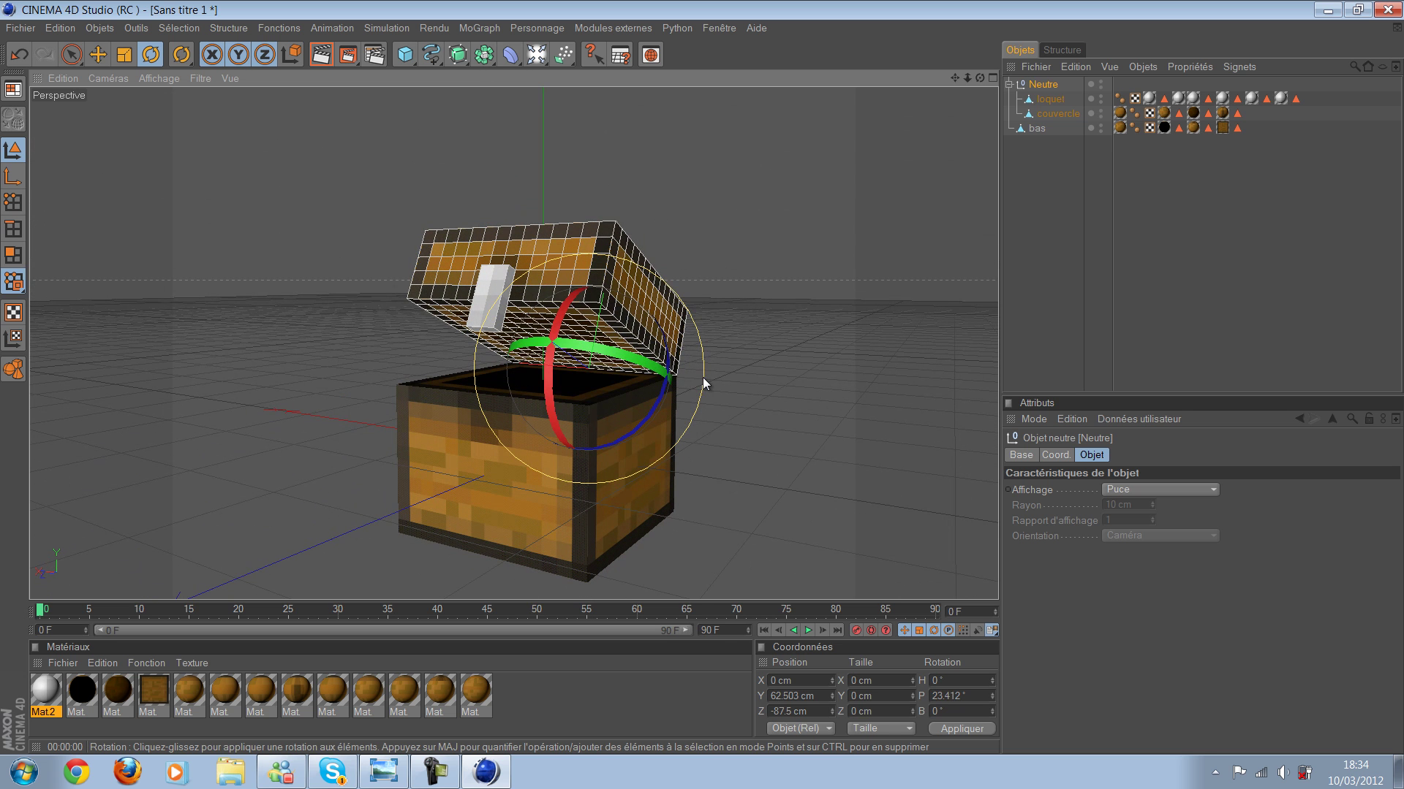
mouse_move(703, 378)
left_mouse_down()
mouse_move(559, 265)
mouse_move(650, 417)
left_mouse_up()
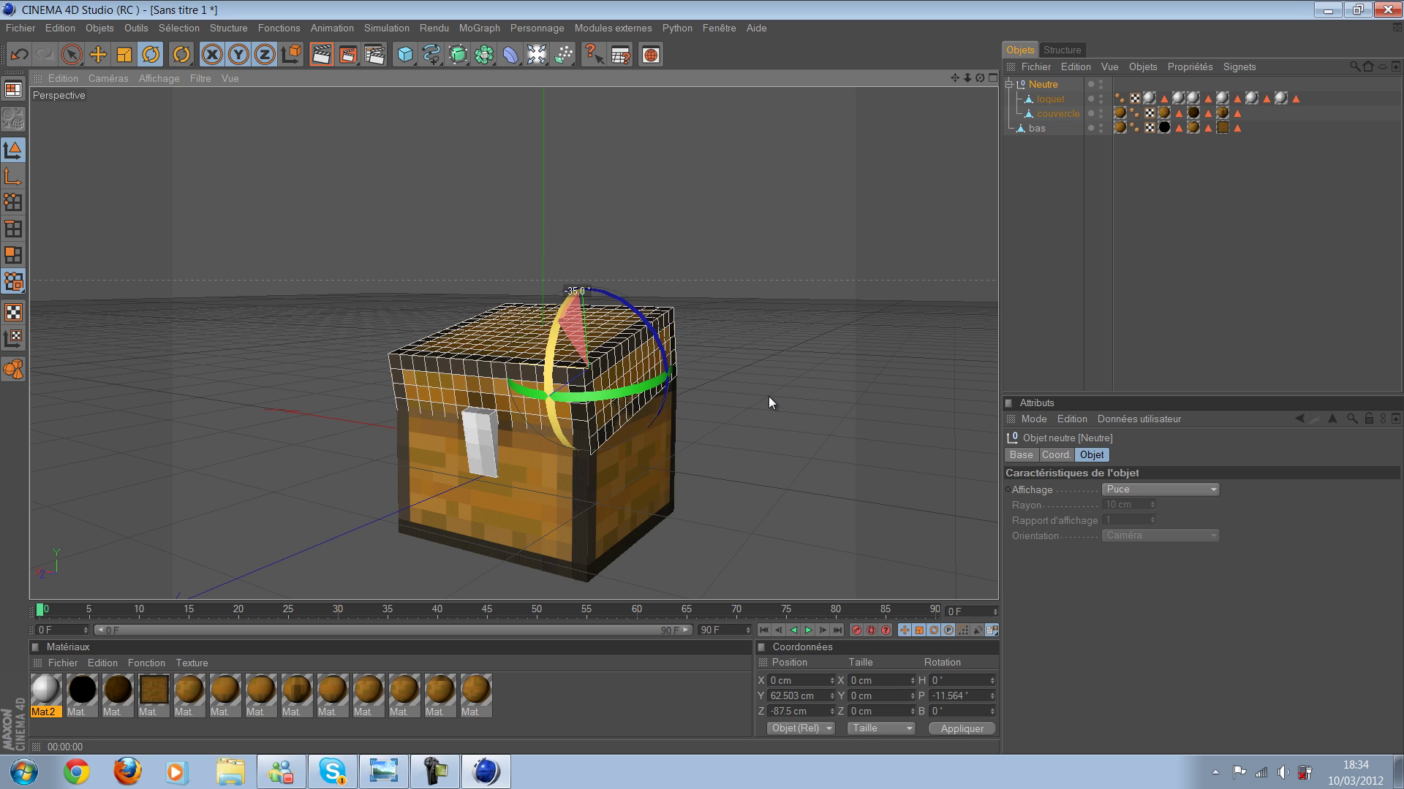
mouse_move(769, 400)
left_mouse_down()
mouse_move(27, 156)
mouse_move(702, 379)
left_mouse_up()
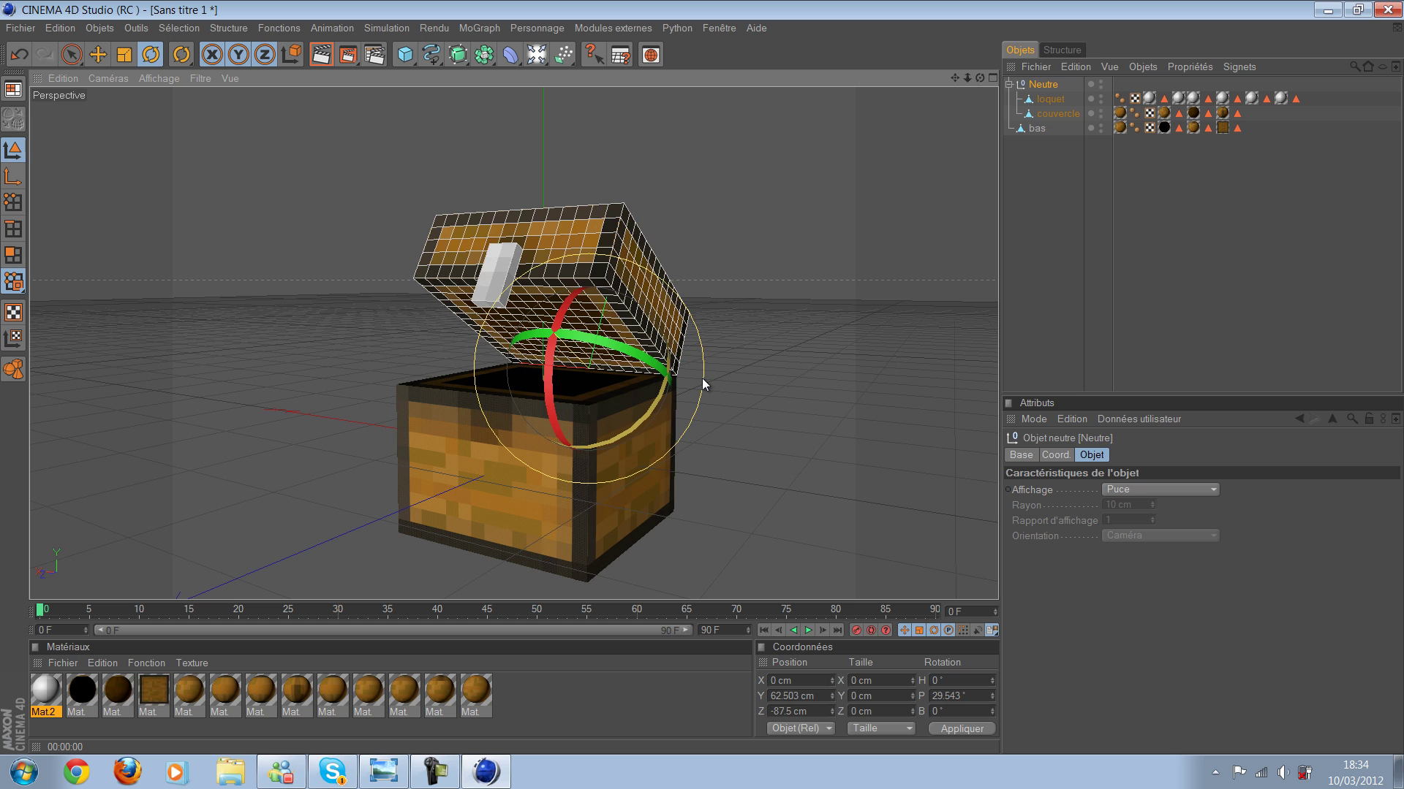
key("ctrl+z")
key("ctrl+z")
Step: Swing the lid group open to 55 degrees on its hinge and close it again
left_click(701, 378)
key("ctrl+shift+z")
key("ctrl+shift+z")
key("ctrl+shift+z")
key("ctrl+shift+z")
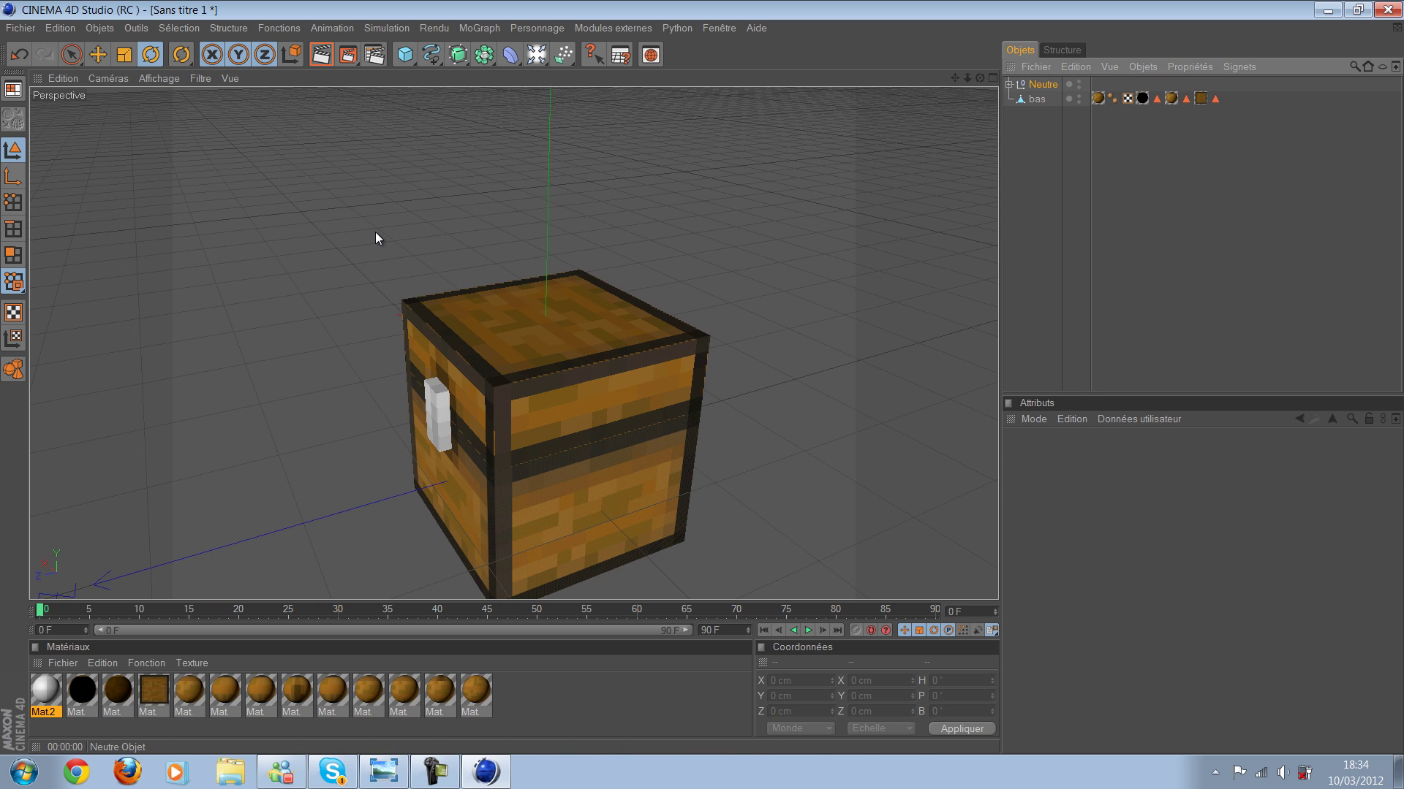
key("ctrl+z")
key("ctrl+shift+z")
key("ctrl+shift+z")
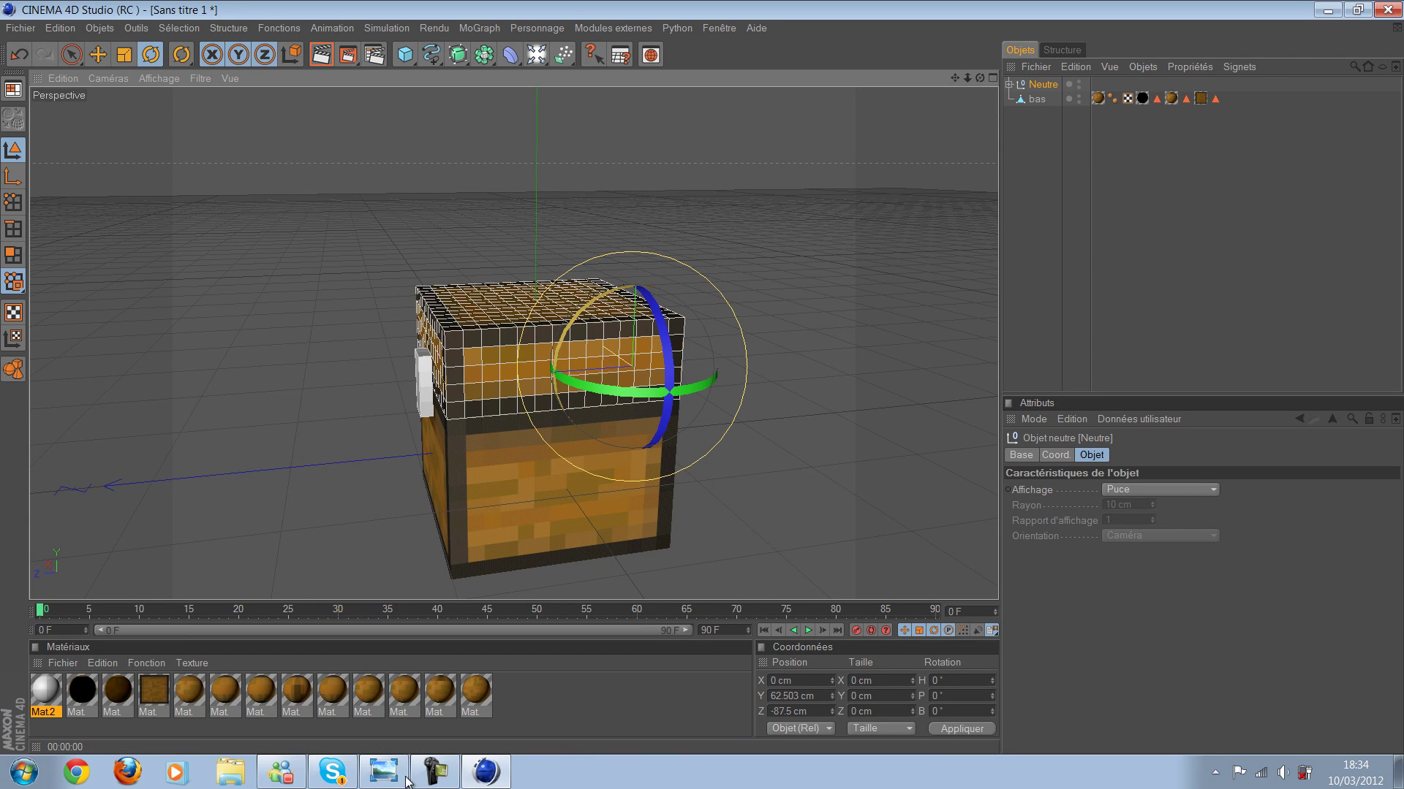
left_click_drag(577, 336, 556, 220)
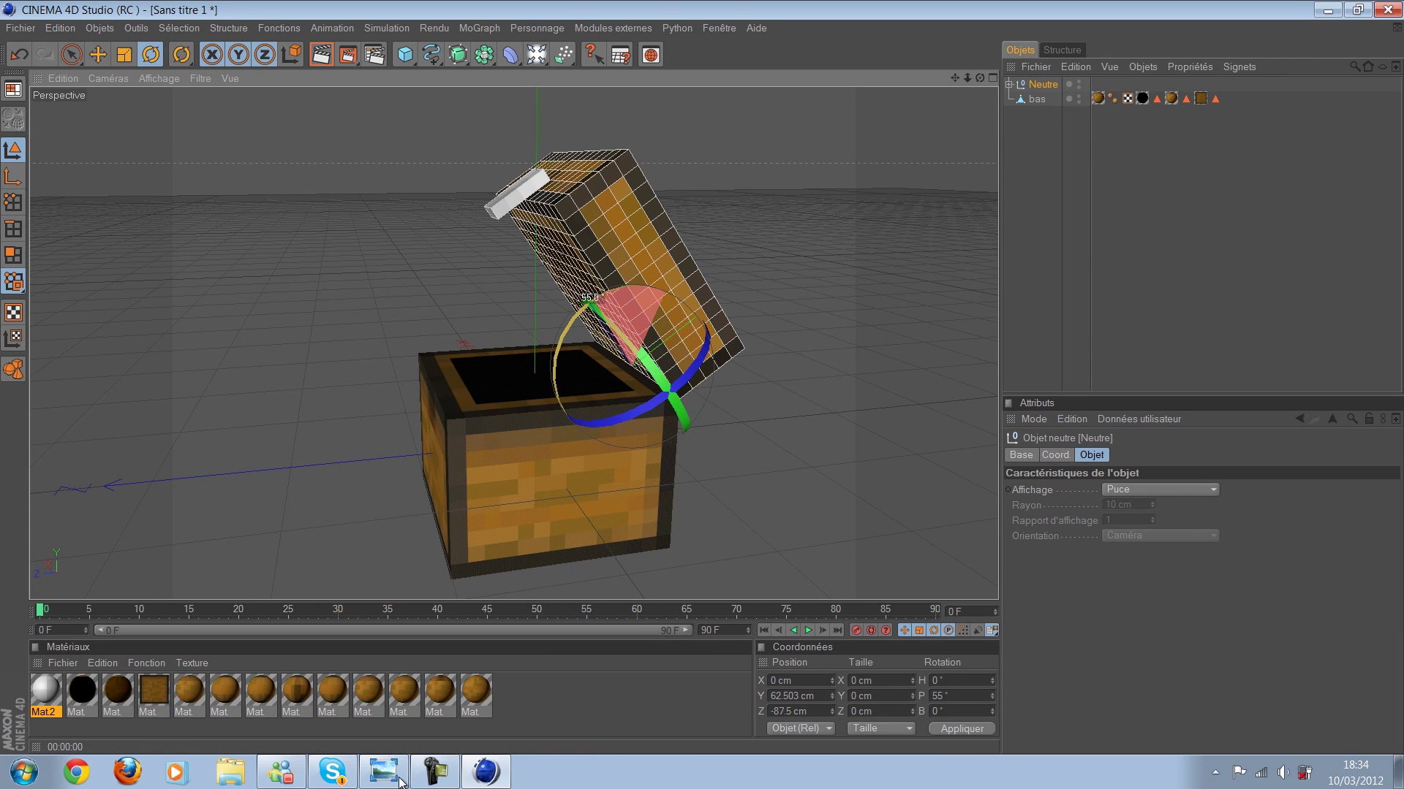
mouse_move(409, 578)
left_mouse_down("alt")
mouse_move(370, 423)
mouse_move(383, 556)
left_mouse_up("alt")
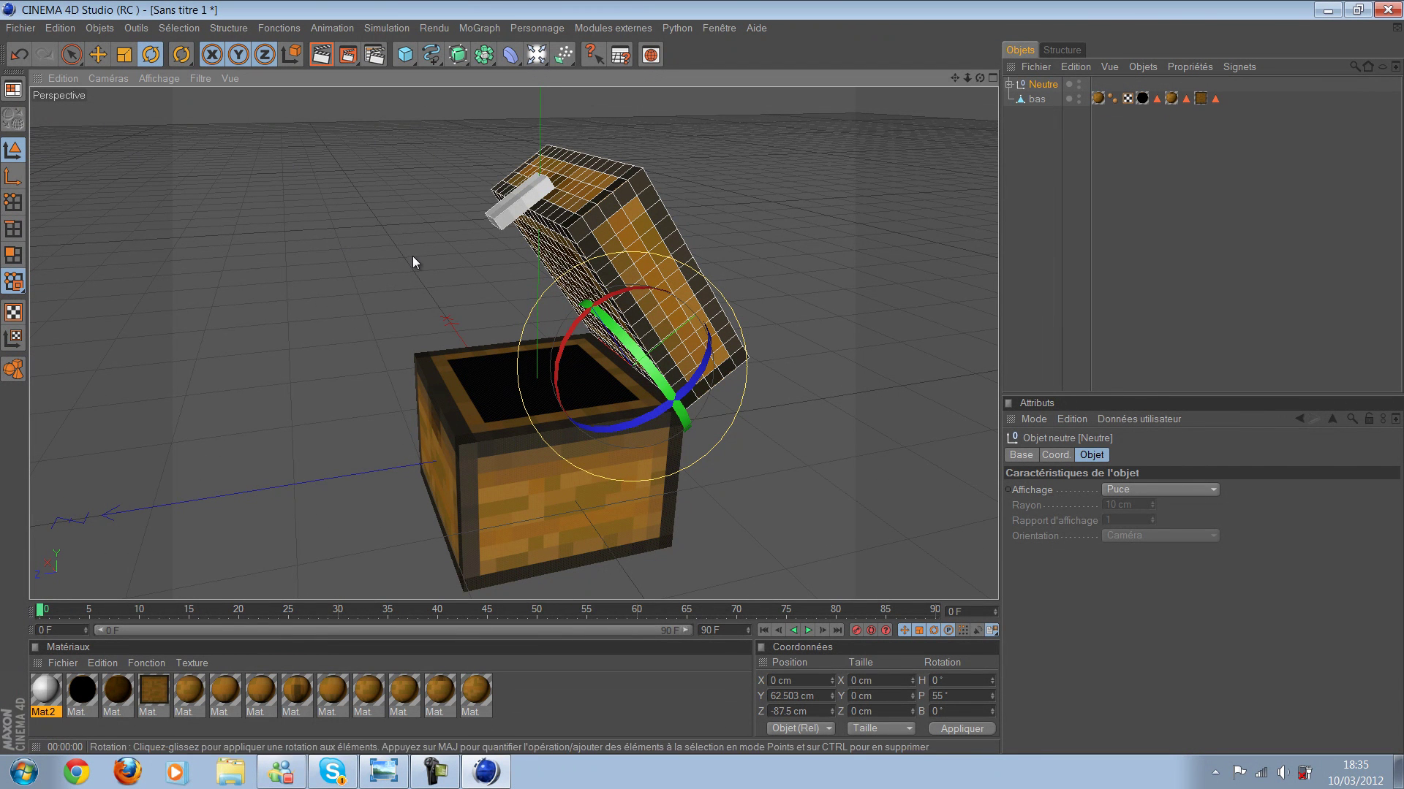
left_click_drag(411, 341, 505, 320)
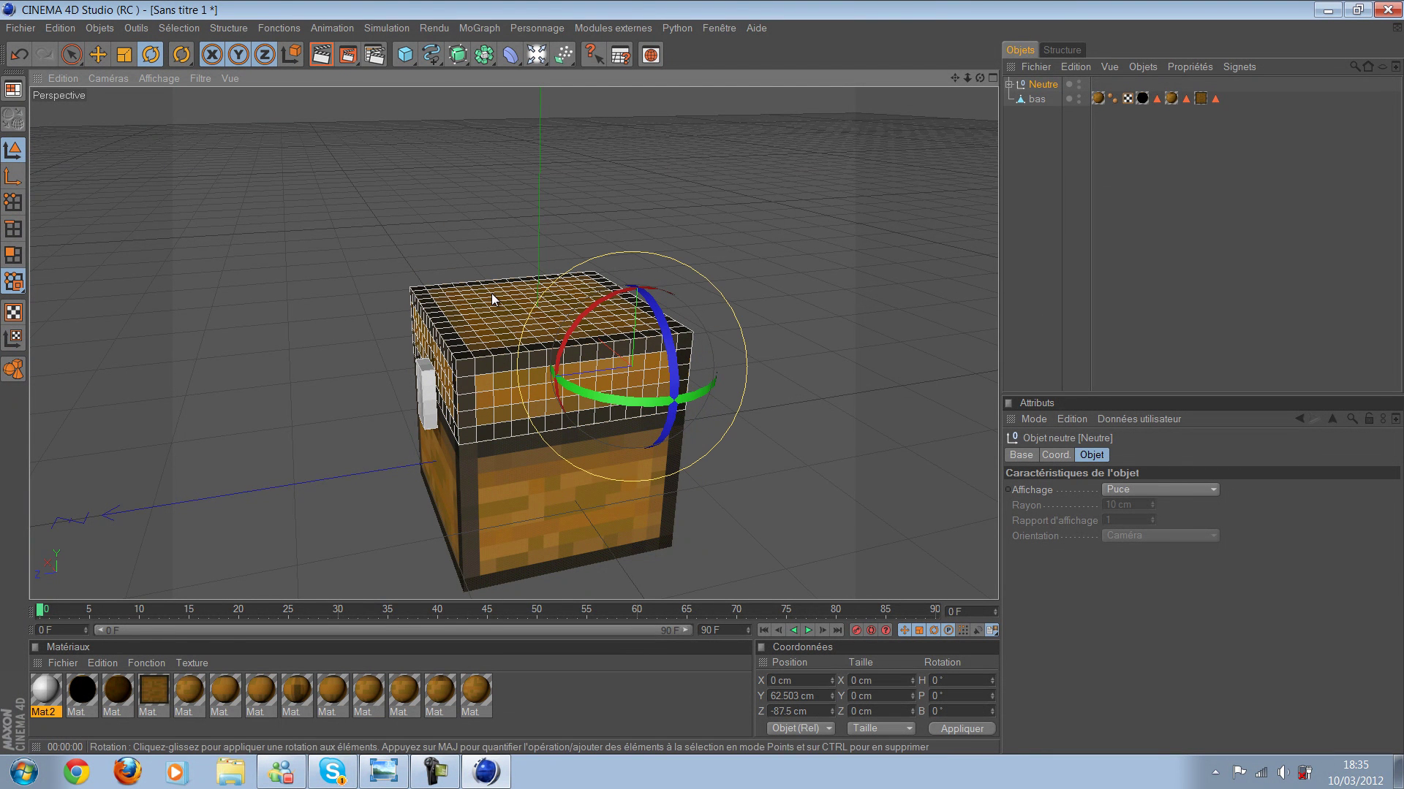
Step: Hide the lid group and select the base bas, viewing its top face from above
left_click(701, 378)
left_click(1079, 84)
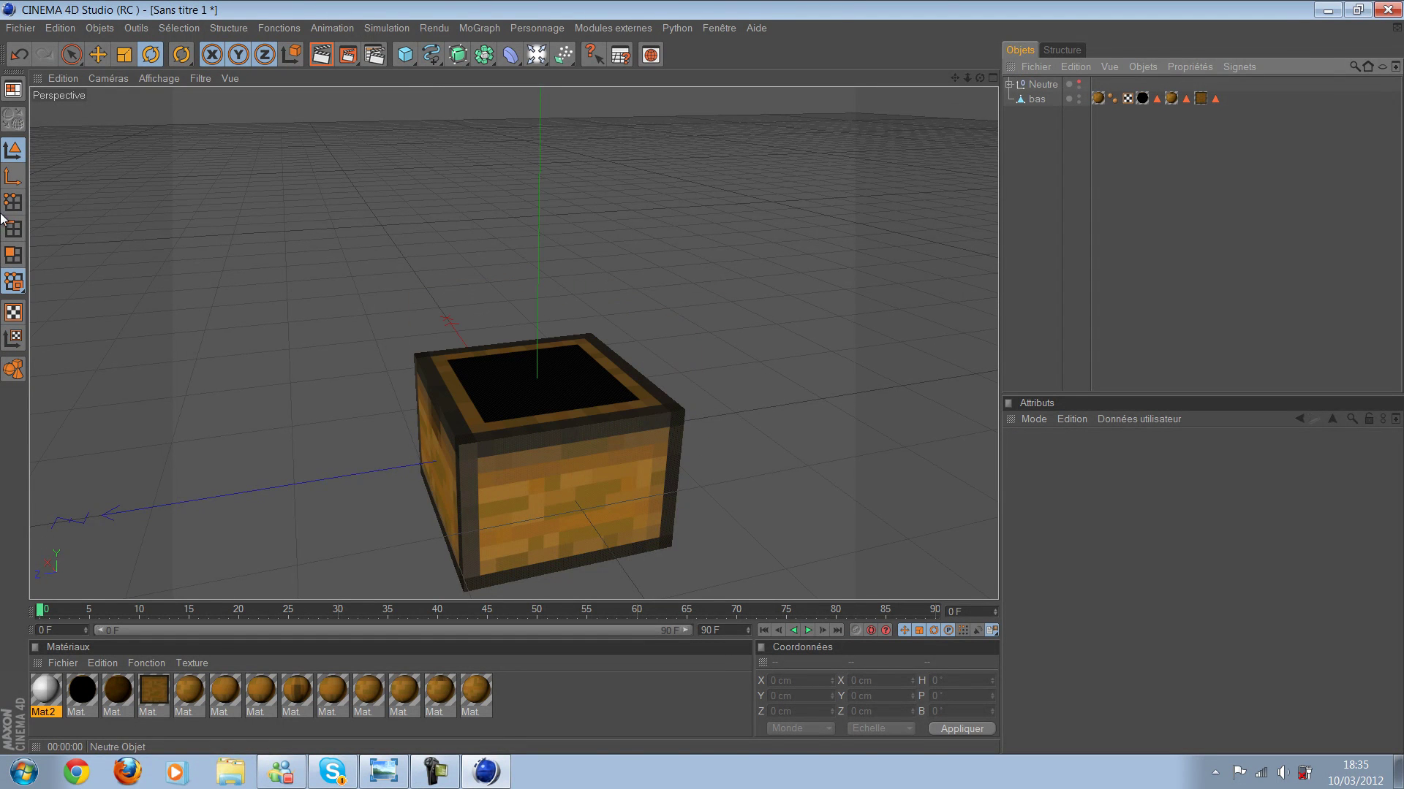
scroll(290, 484, "up", 2)
scroll(291, 485, "up", 2)
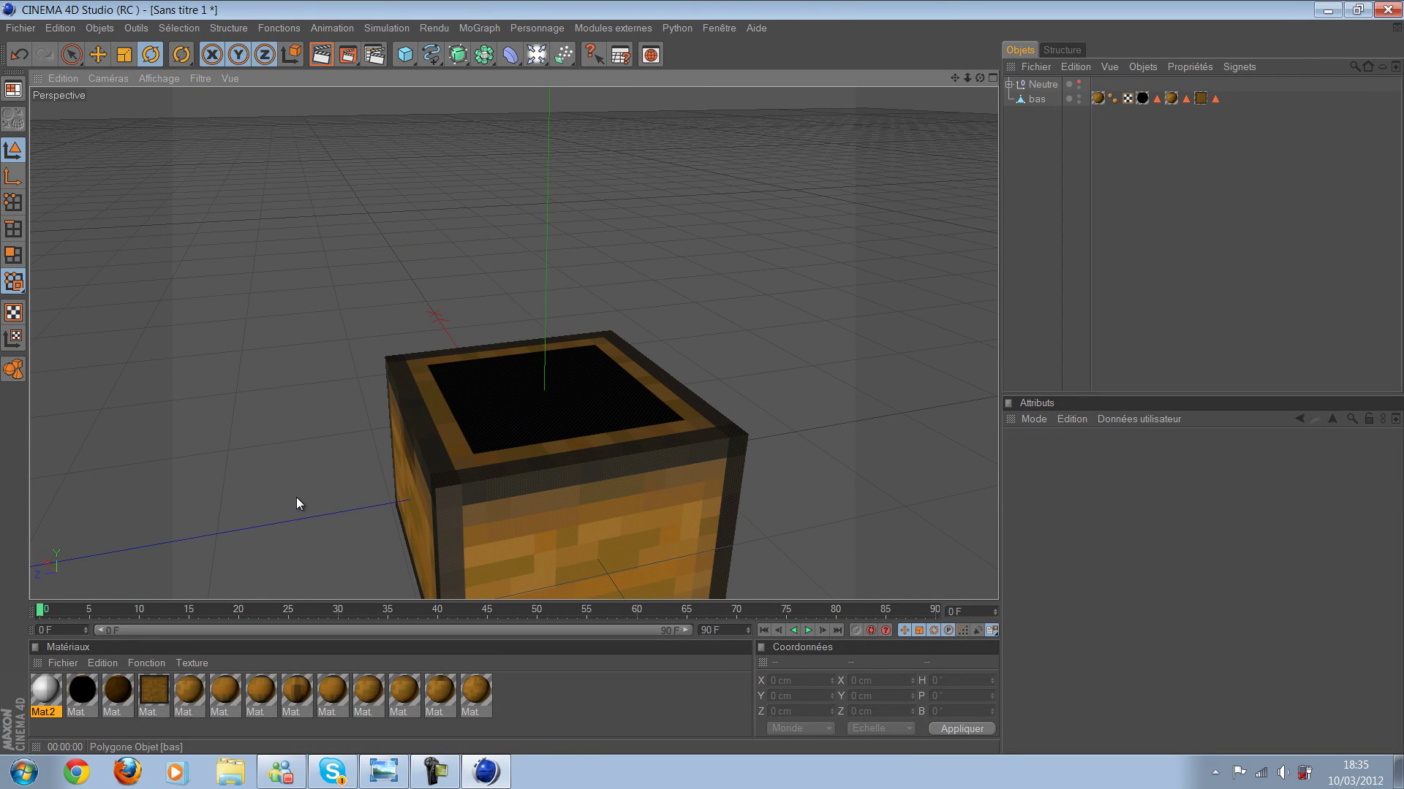
left_click(293, 451)
mouse_move(340, 557)
left_mouse_down("alt")
mouse_move(323, 562)
mouse_move(702, 379)
left_mouse_up("alt")
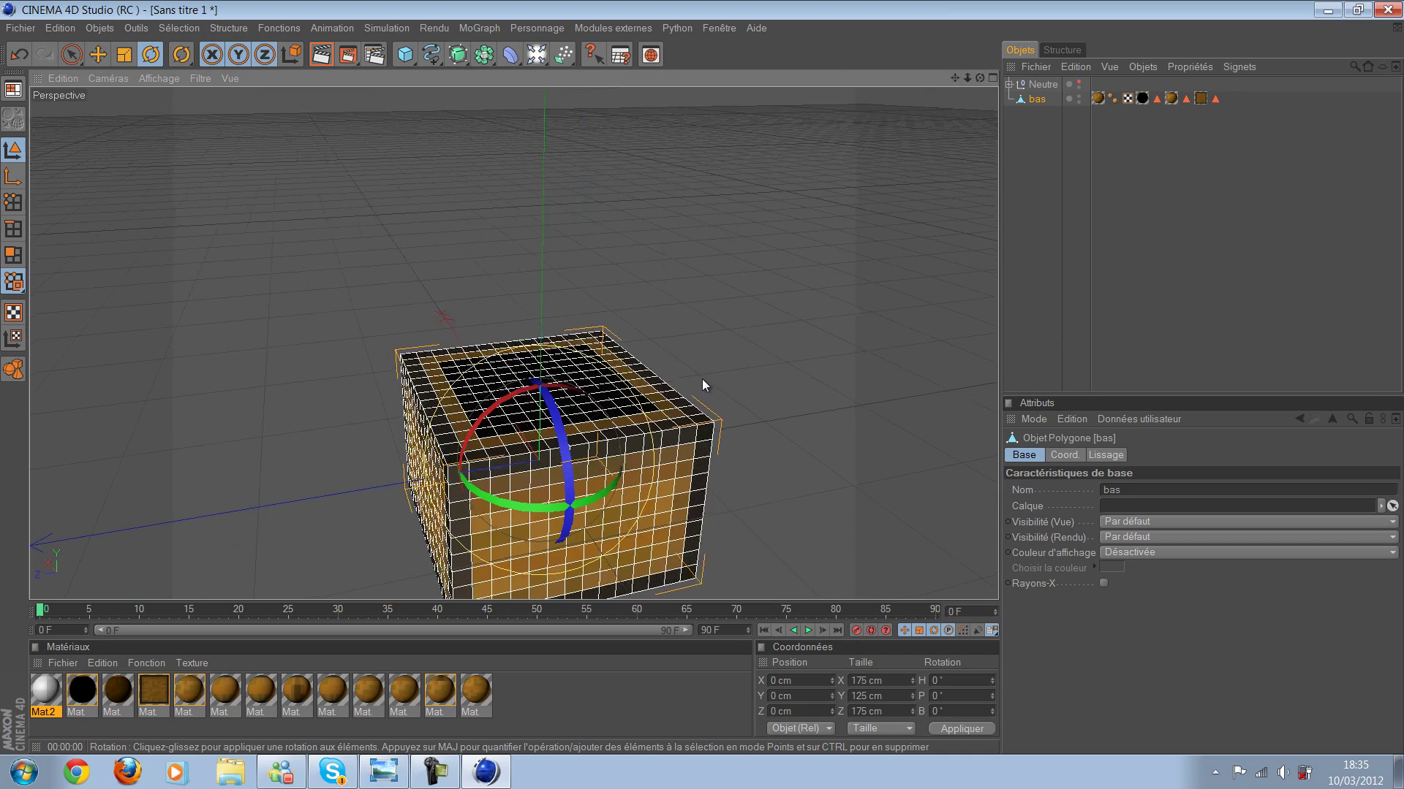
scroll(702, 379, "up", 2)
scroll(702, 378, "up", 2)
scroll(702, 378, "up", 2)
scroll(702, 378, "up", 2)
Step: In Polygon mode, brush-select the inner 125 × 125 cm square of the base's top polygons
left_click(14, 255)
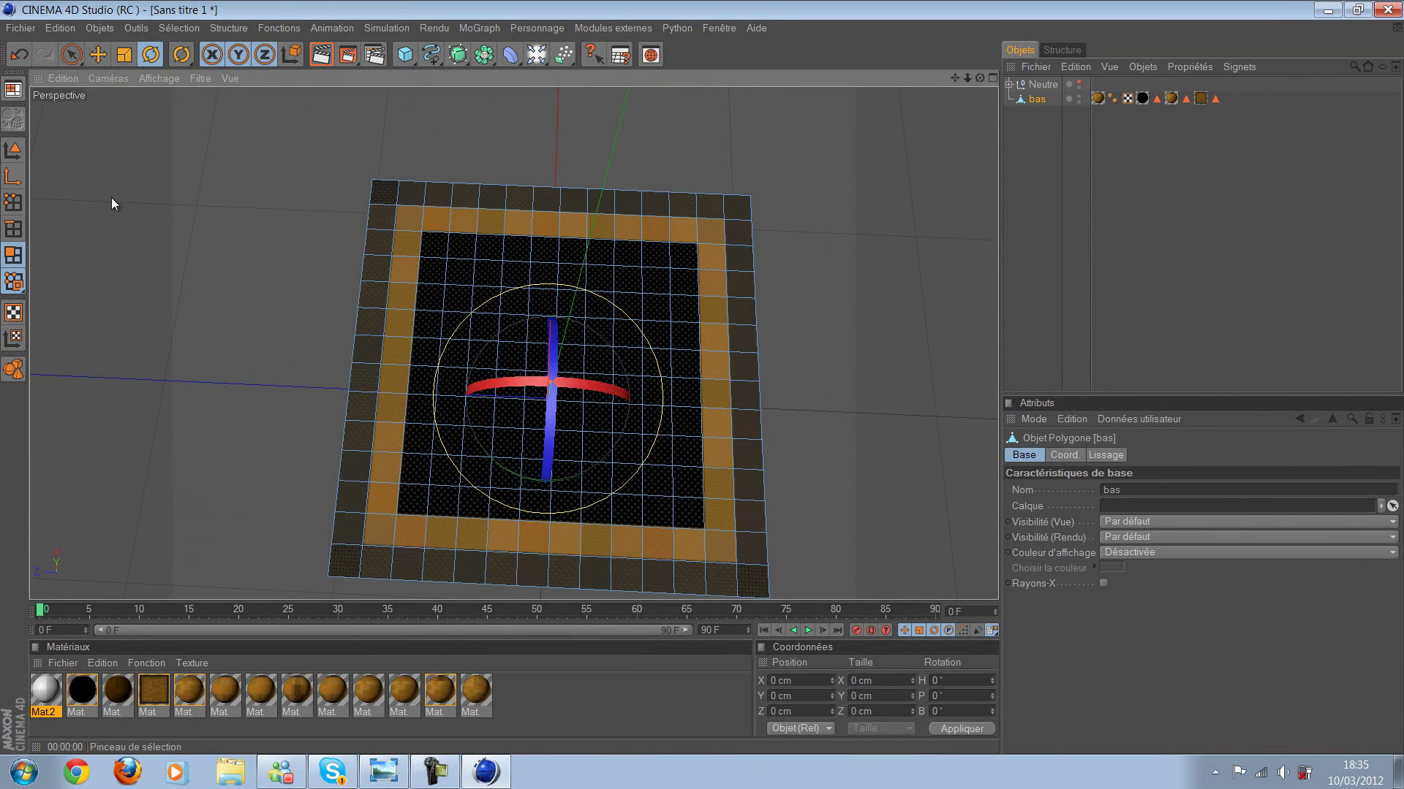
key("space")
left_click(434, 244)
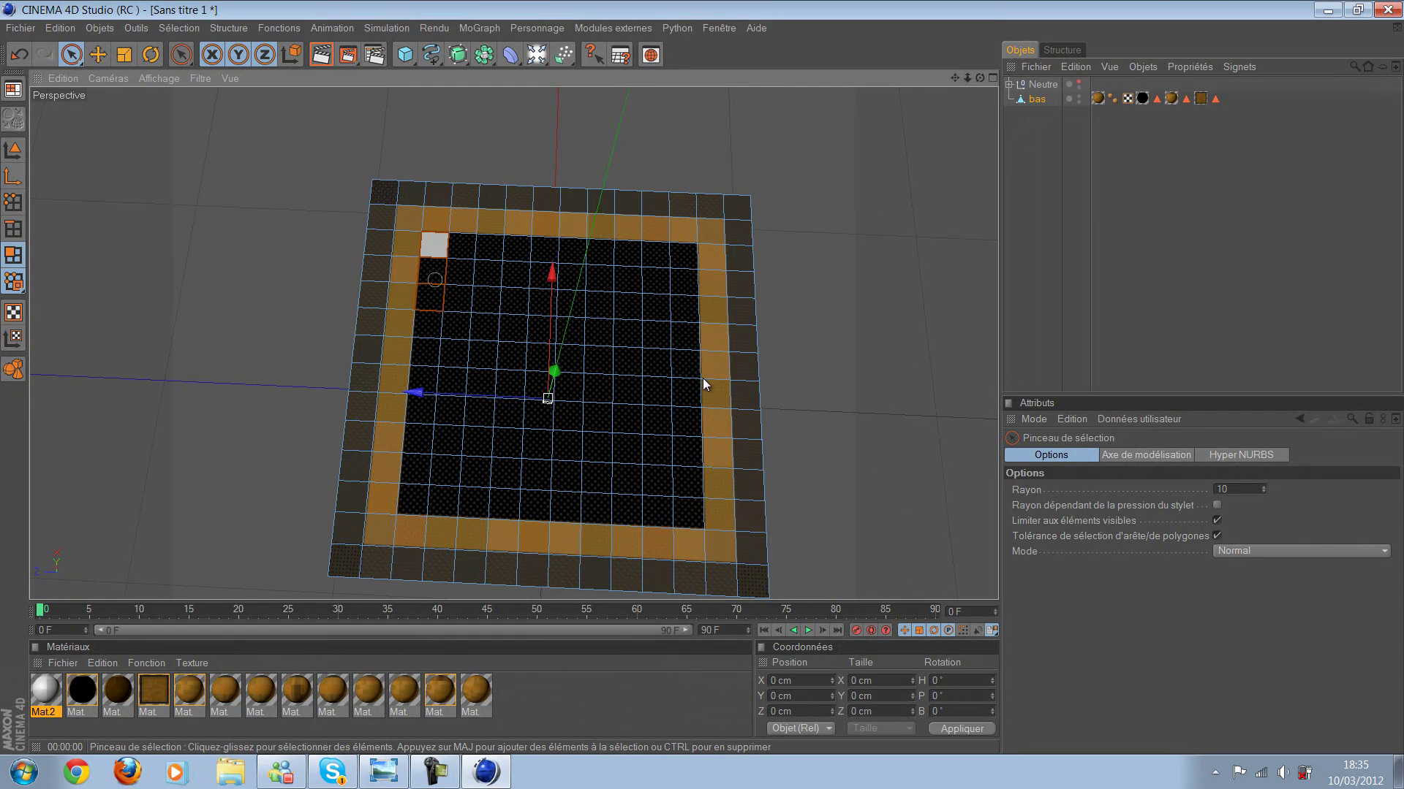
mouse_move(433, 350)
left_mouse_down()
mouse_move(465, 488)
mouse_move(670, 494)
mouse_move(684, 263)
mouse_move(470, 260)
mouse_move(484, 362)
mouse_move(541, 432)
mouse_move(587, 325)
mouse_move(609, 425)
mouse_move(583, 430)
left_mouse_up()
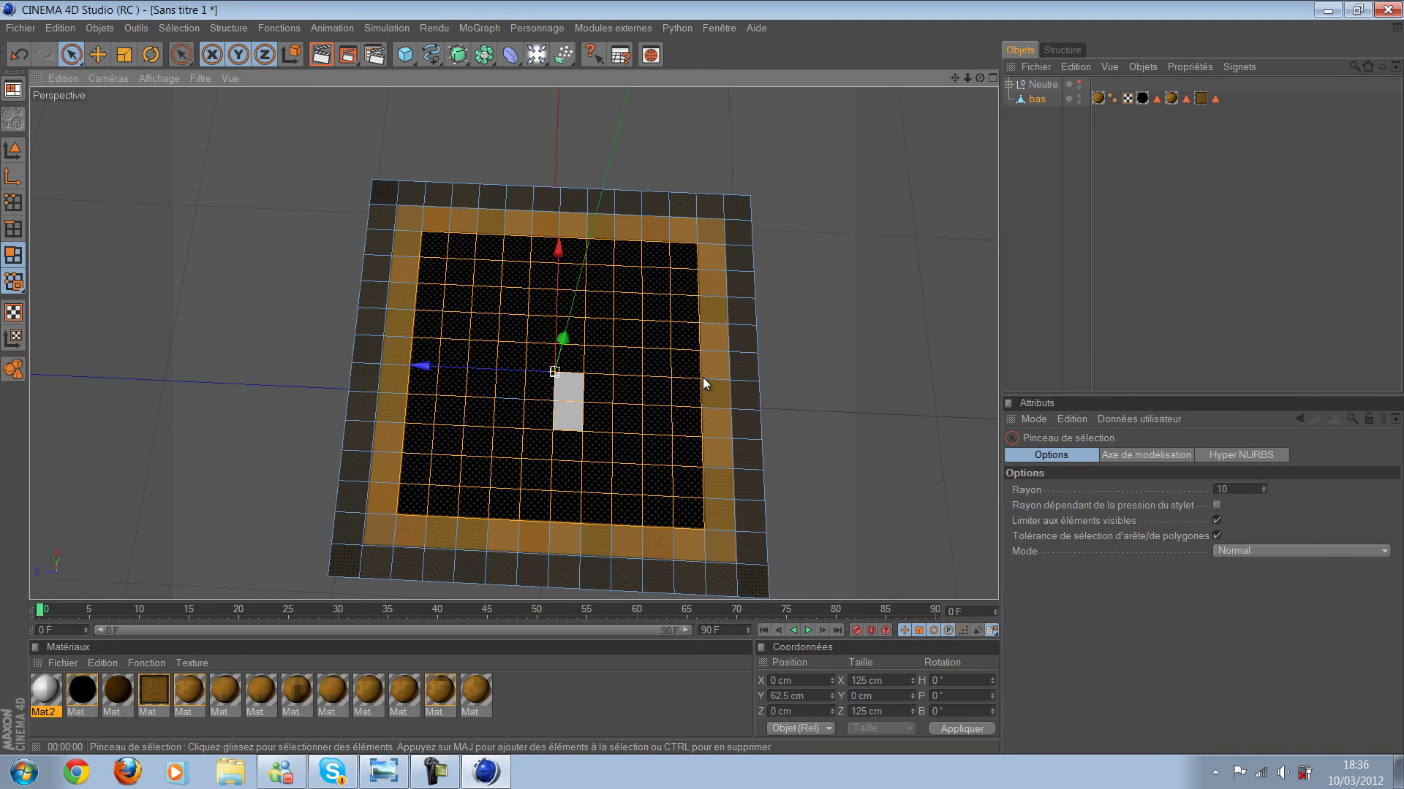
left_click_drag(692, 471, 485, 326, "alt")
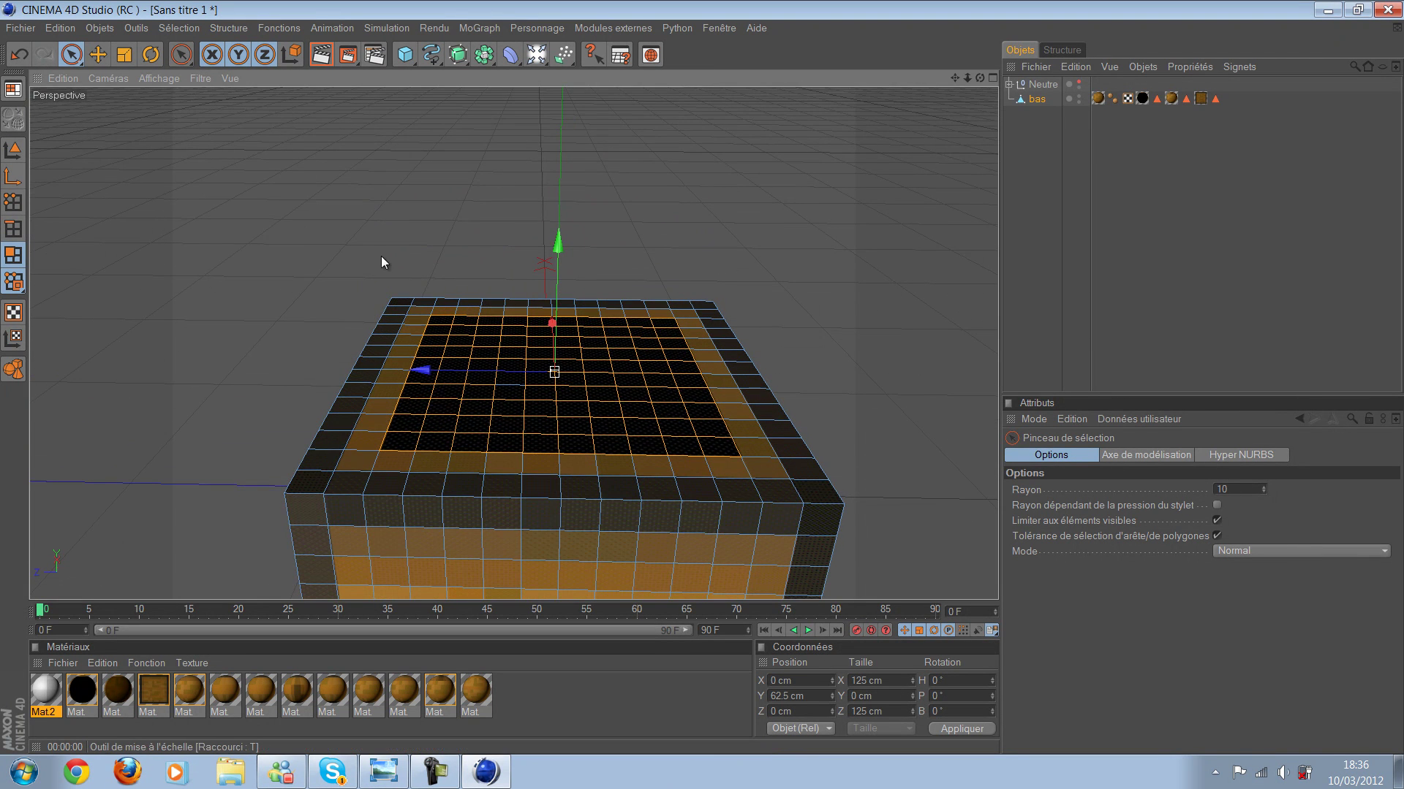
Step: Try an inward extrusion of the selected top polygons, then undo it back to a flat top
right_click(739, 345)
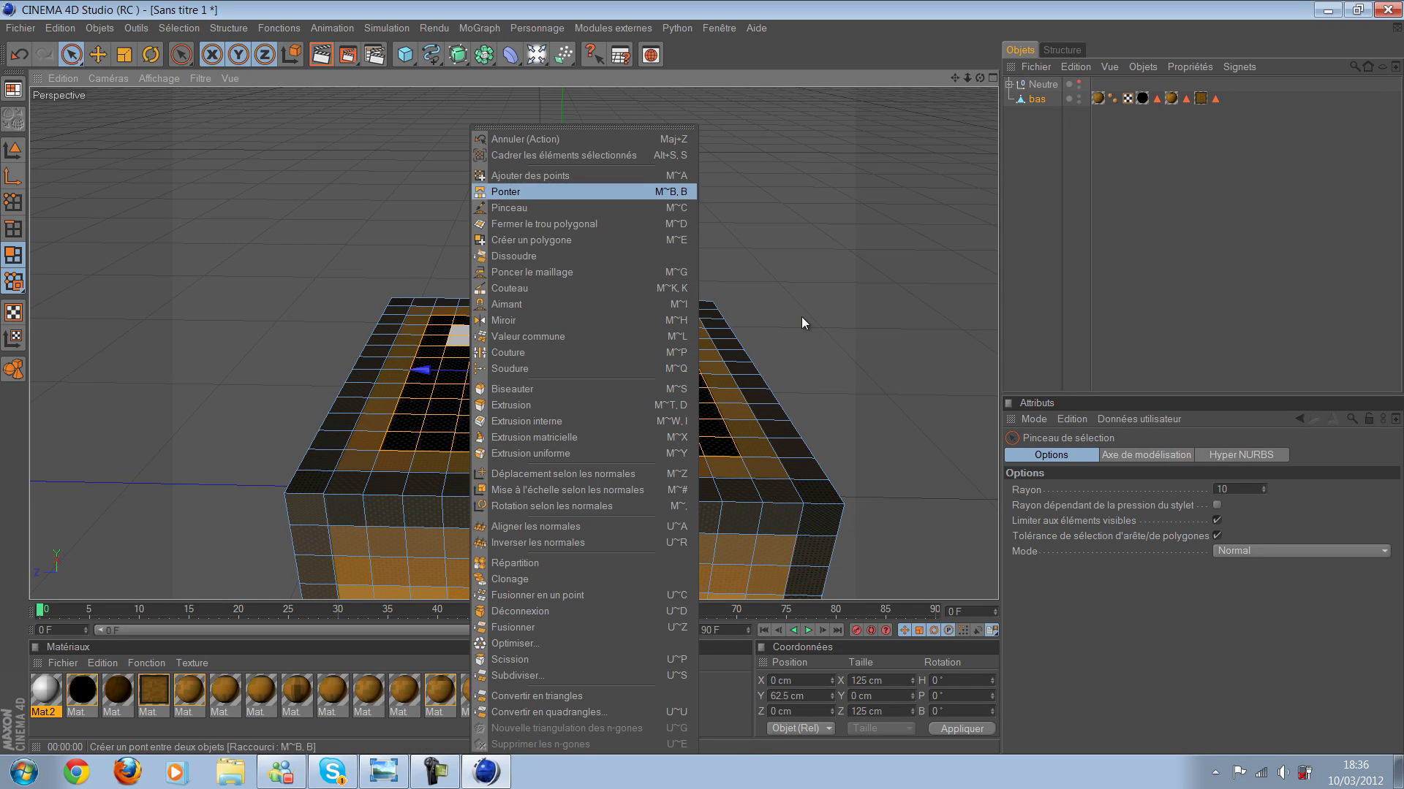
key("Down")
key("Down")
key("Down")
key("Return")
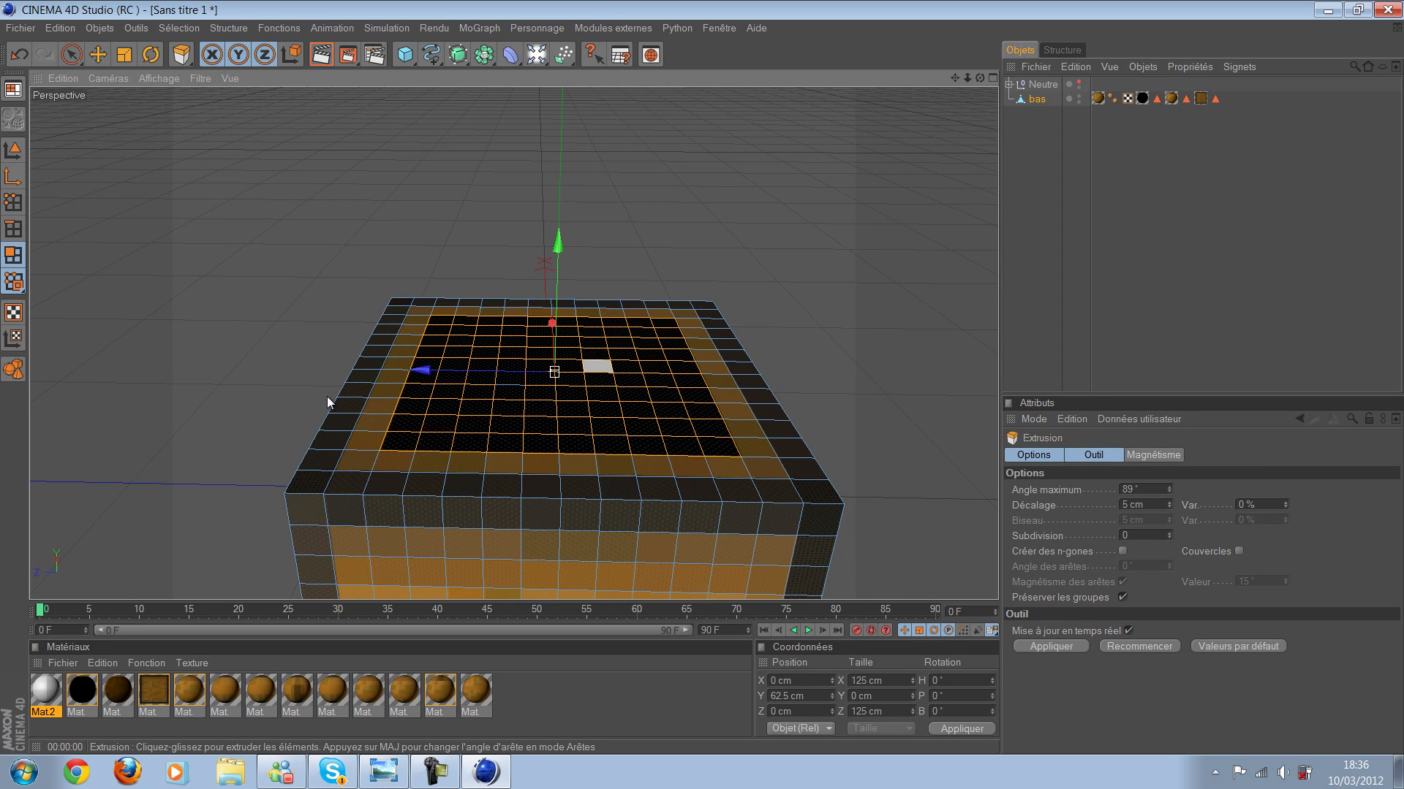
mouse_move(396, 407)
left_mouse_down()
mouse_move(702, 379)
mouse_move(499, 378)
mouse_move(725, 307)
left_mouse_up()
key("ctrl+z")
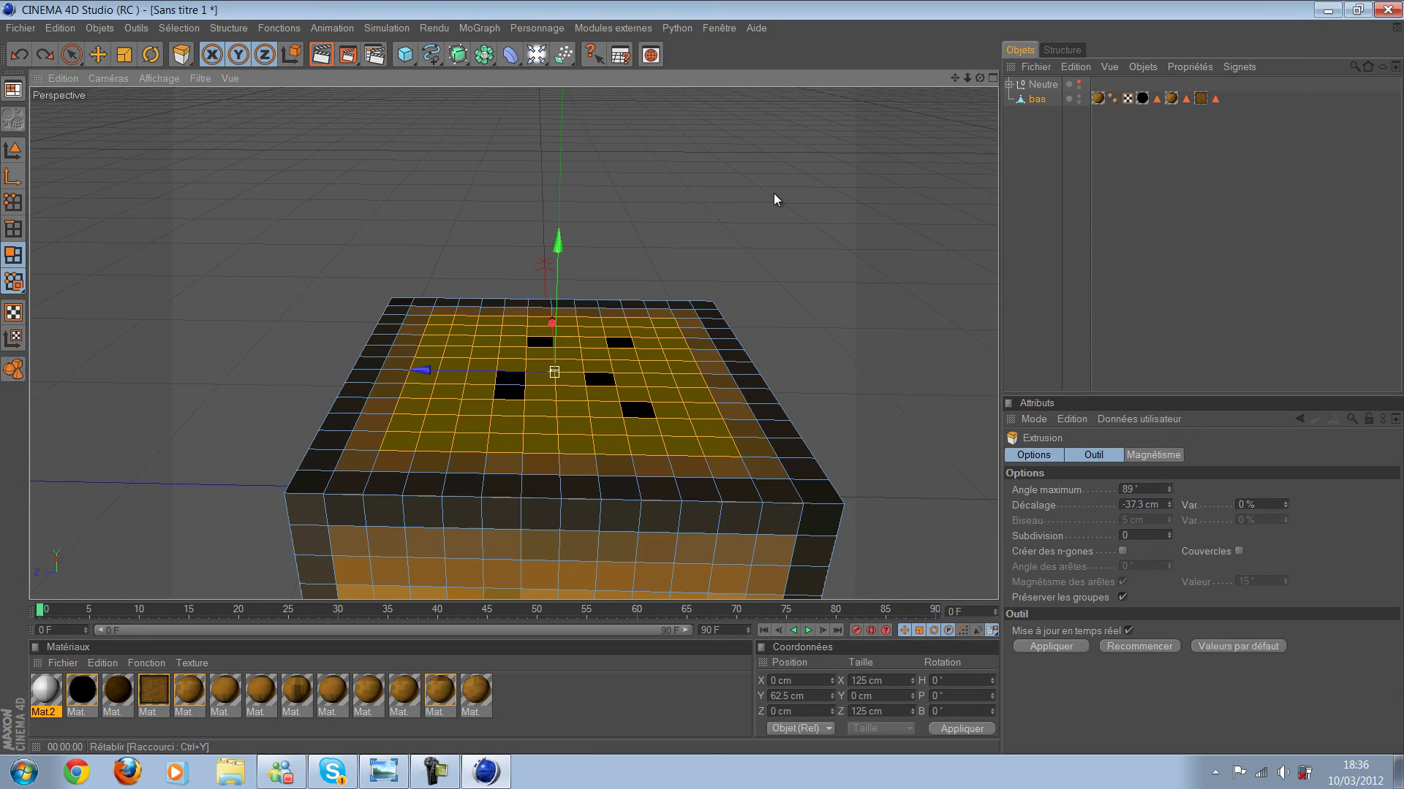
key("space")
key("ctrl+y")
key("ctrl+y")
key("ctrl+y")
key("ctrl+z")
key("ctrl+z")
key("ctrl+z")
key("ctrl+z")
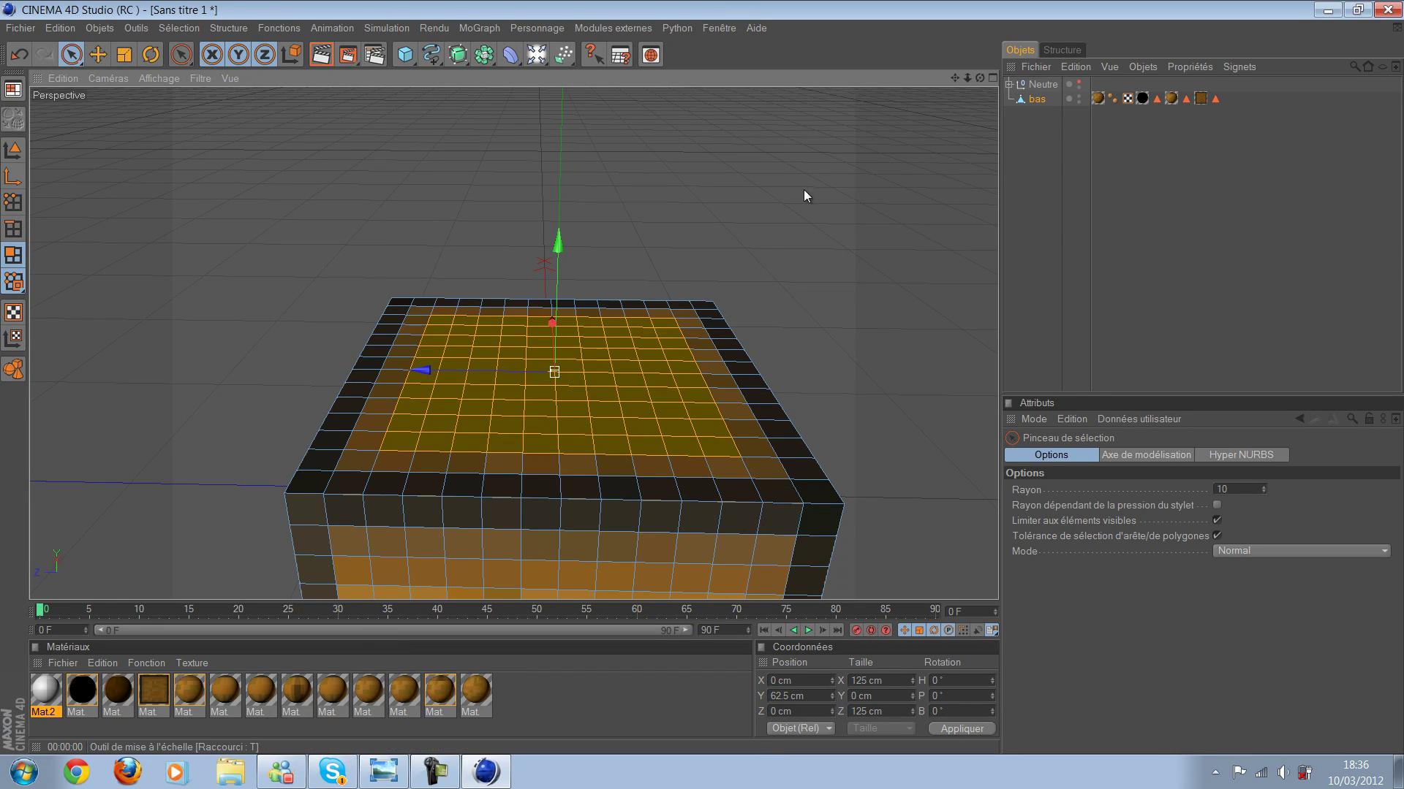
Step: Extrude the inner top square inward with a -200 cm Décalage, inspect it, then clear the value
left_click_drag(181, 54, 220, 102)
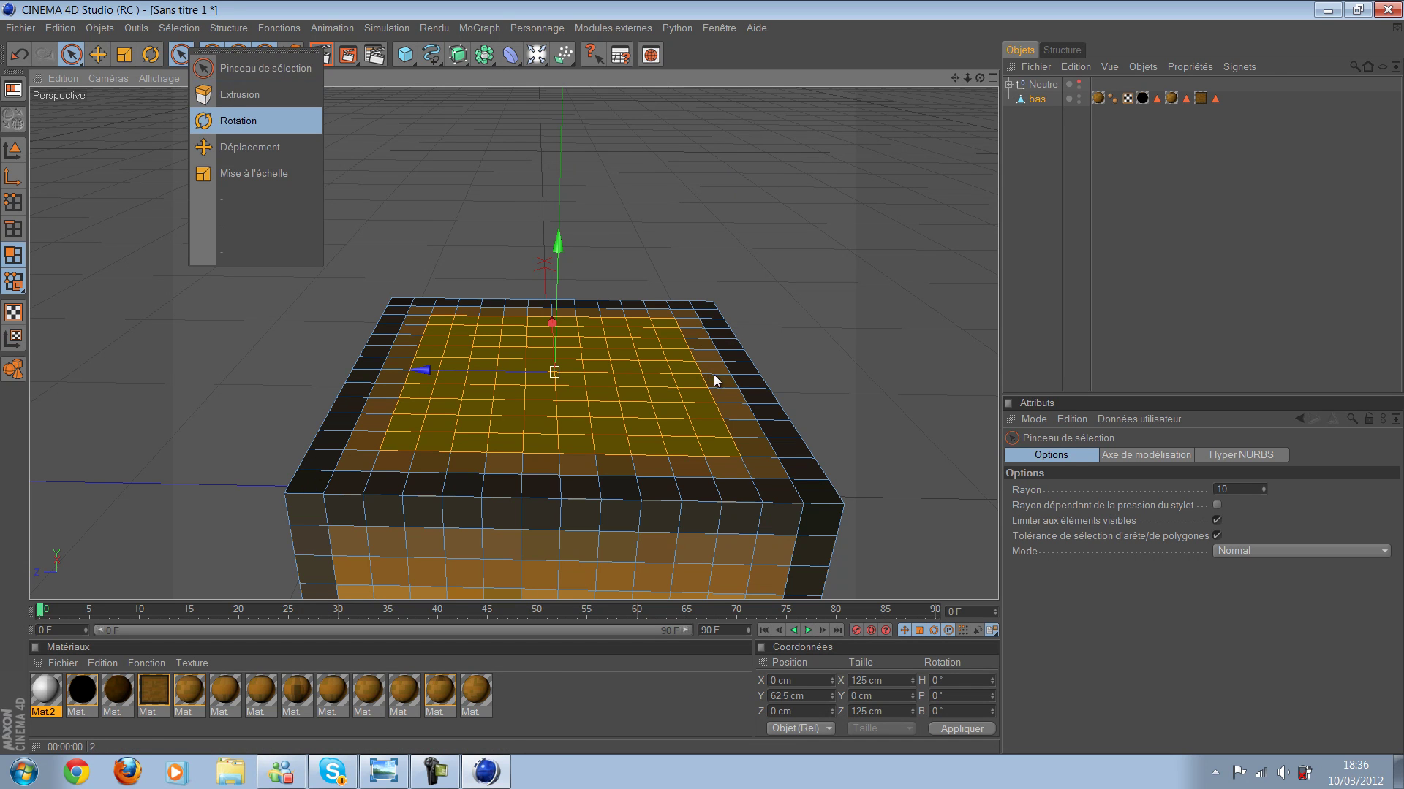
left_click_drag(703, 378, 600, 381)
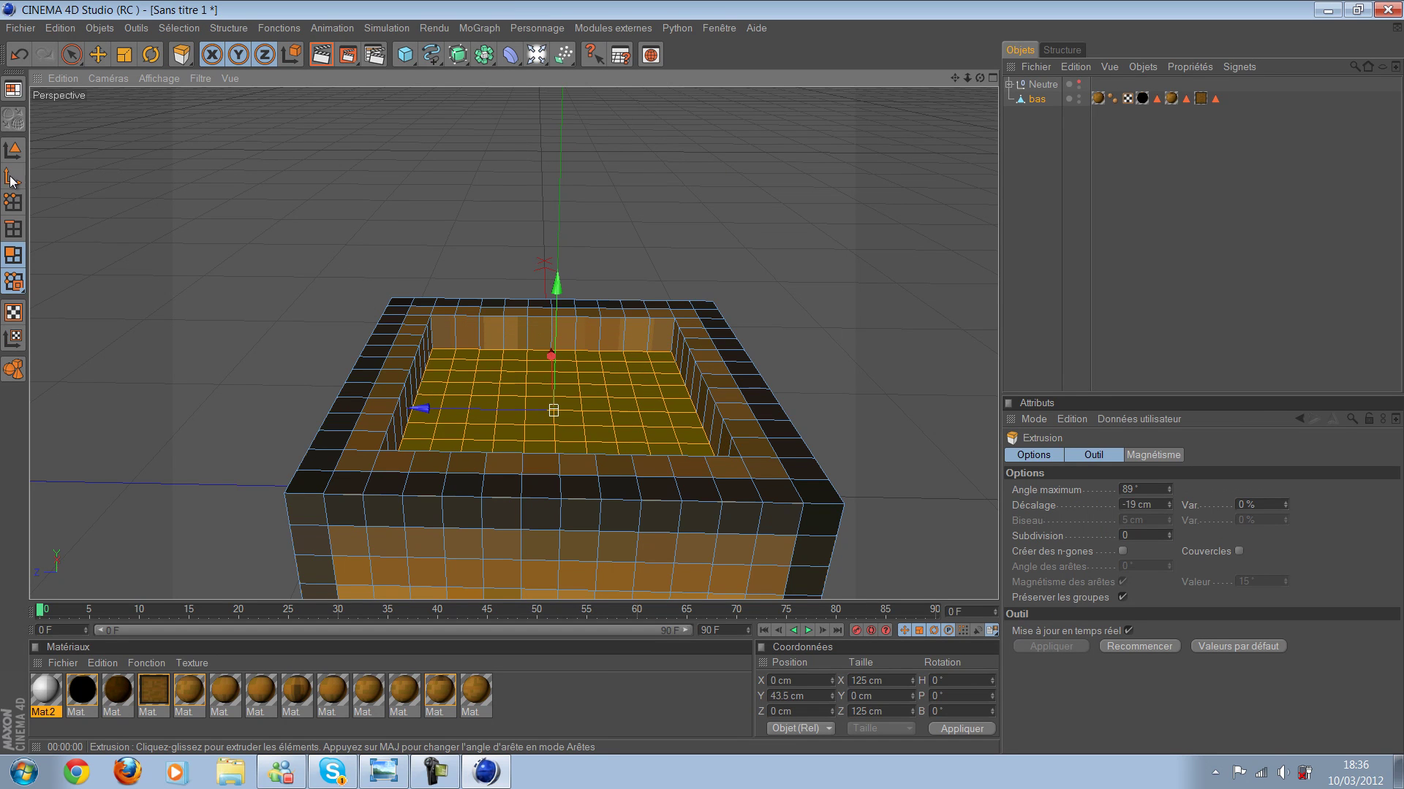
left_click_drag(500, 279, 510, 296)
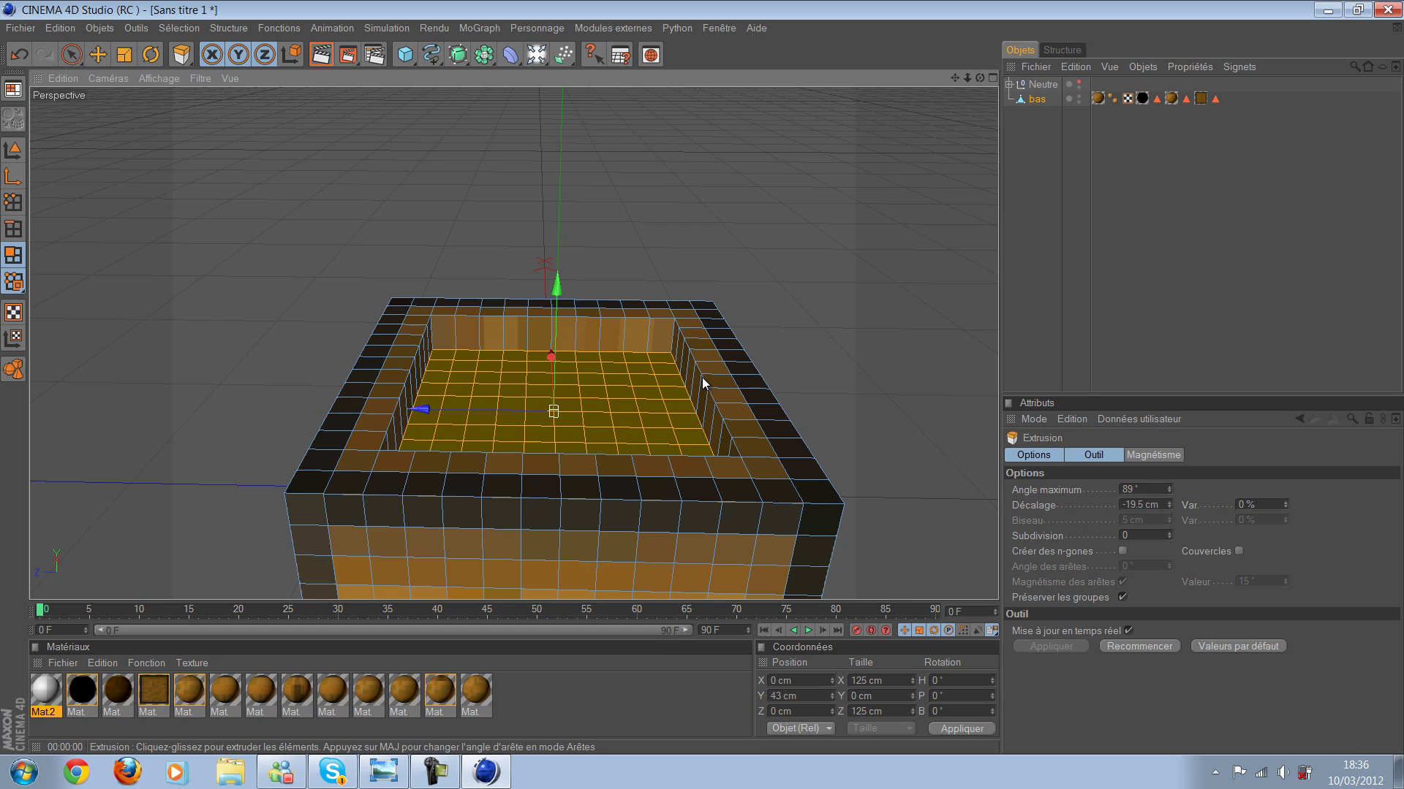
left_click_drag(701, 377, 166, 359)
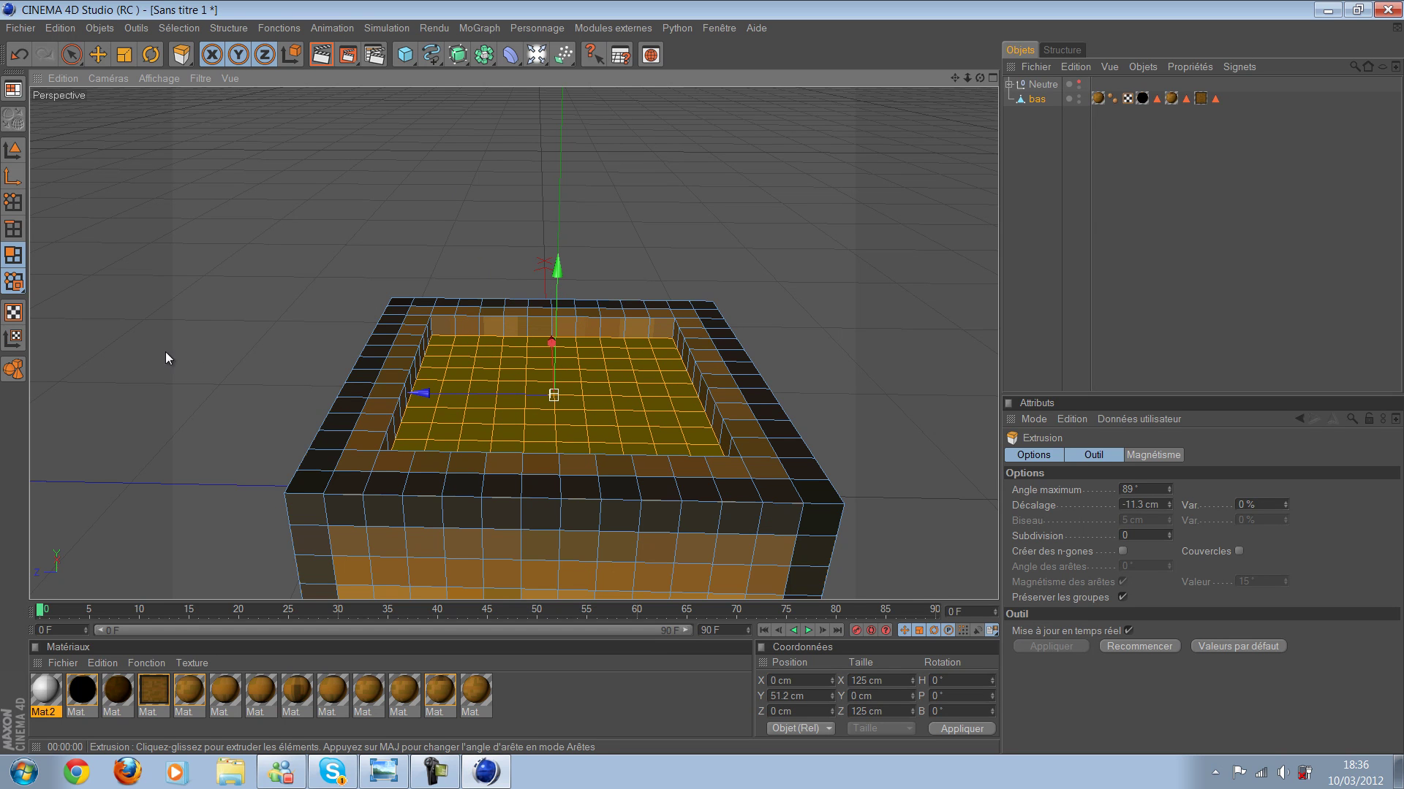
mouse_move(520, 370)
left_mouse_down()
mouse_move(506, 399)
mouse_move(592, 498)
left_mouse_up()
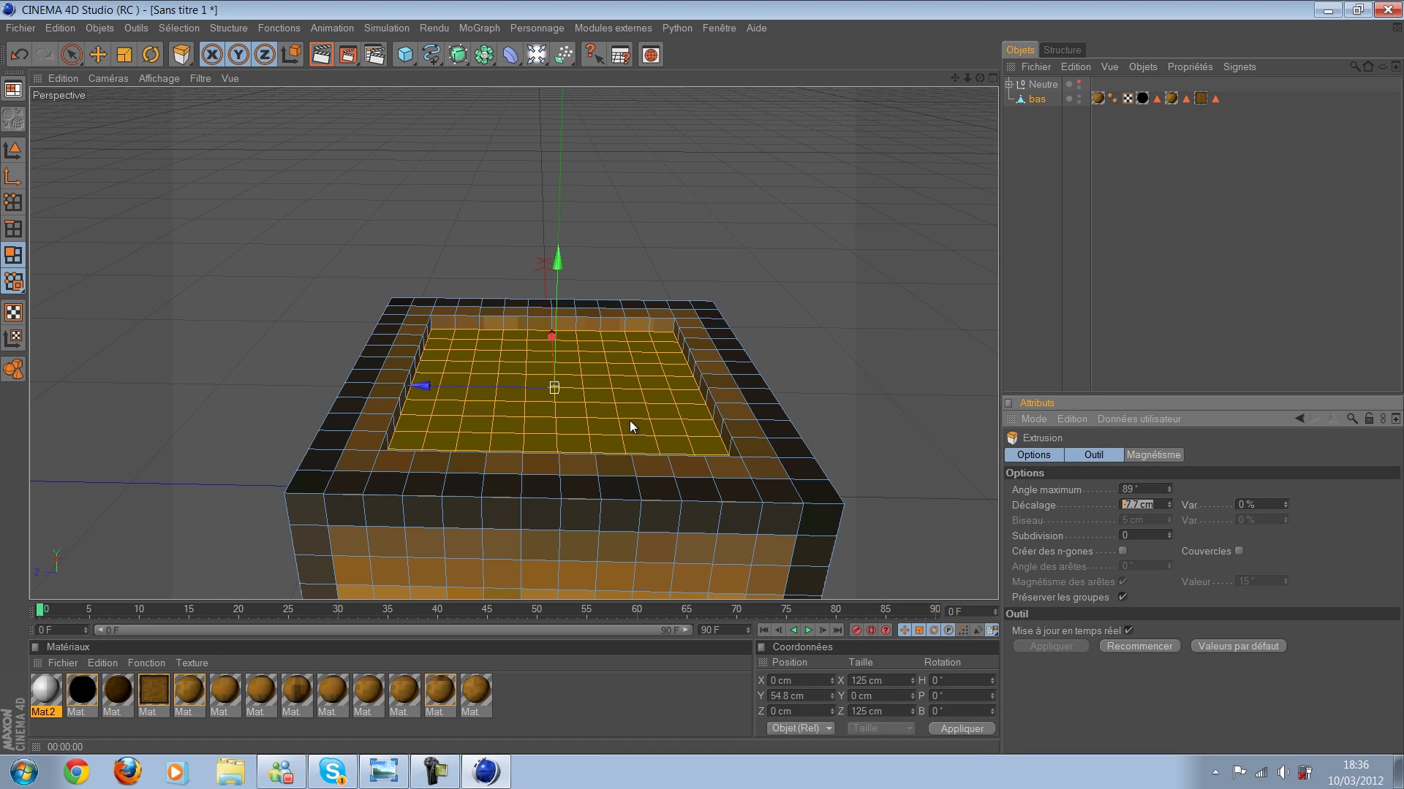
key("BackSpace")
type("0")
key("Return")
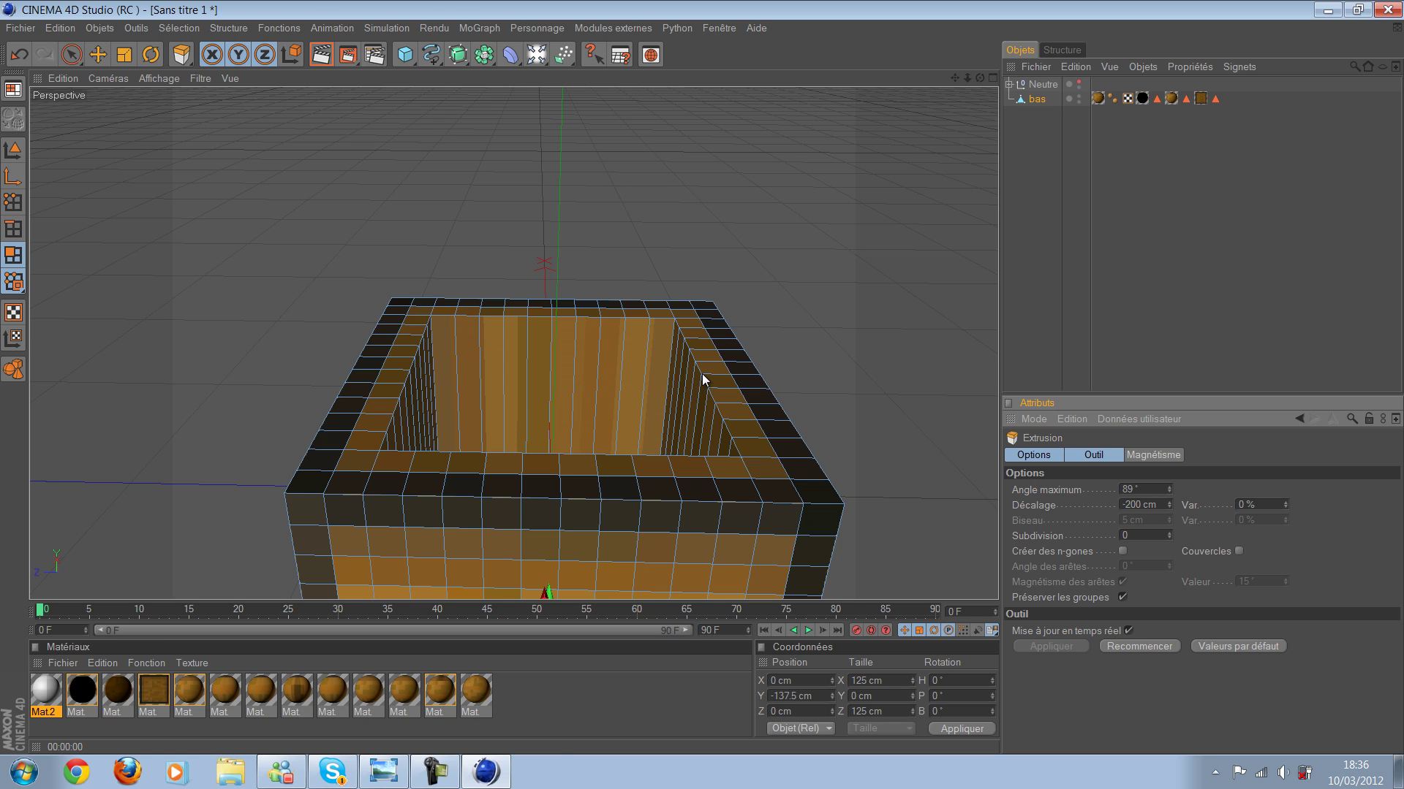
left_click_drag(702, 378, 702, 379, "alt")
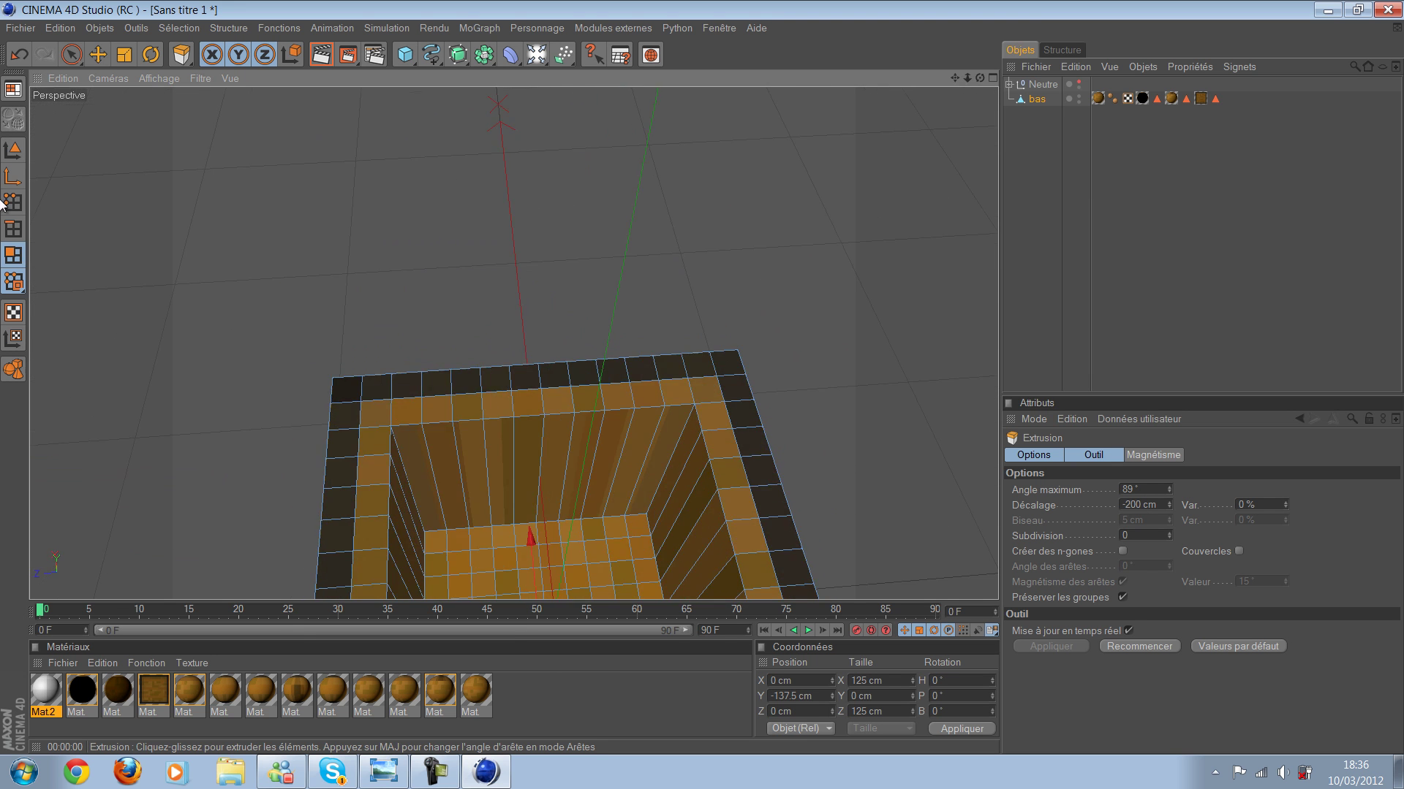
left_click_drag(3, 206, 504, 324, "alt")
key("BackSpace")
key("BackSpace")
key("BackSpace")
key("Delete")
Step: Apply a -12.5 cm Décalage, then extrude the inner floor again by -12.5 cm
type("-12,5")
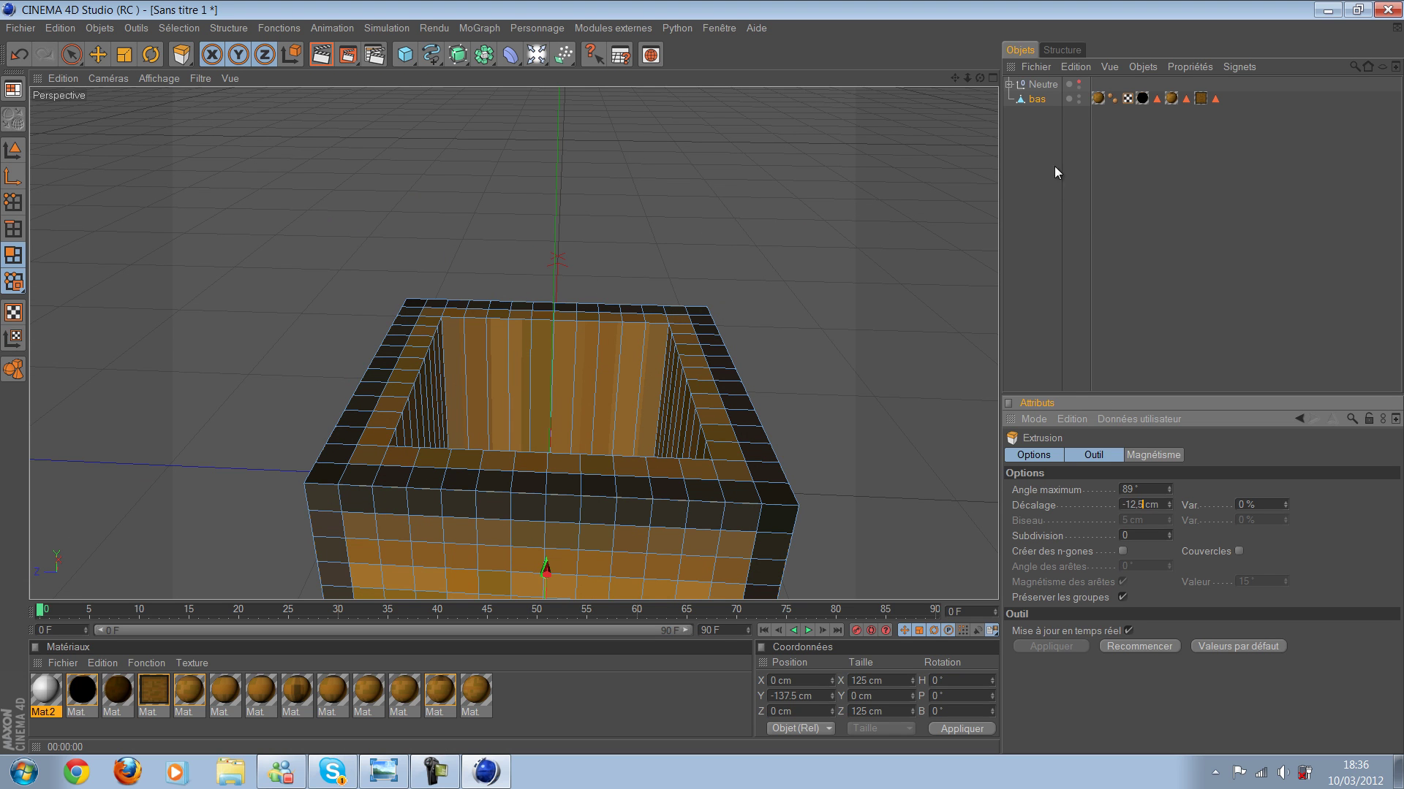
key("Return")
left_click_drag(990, 123, 1021, 132)
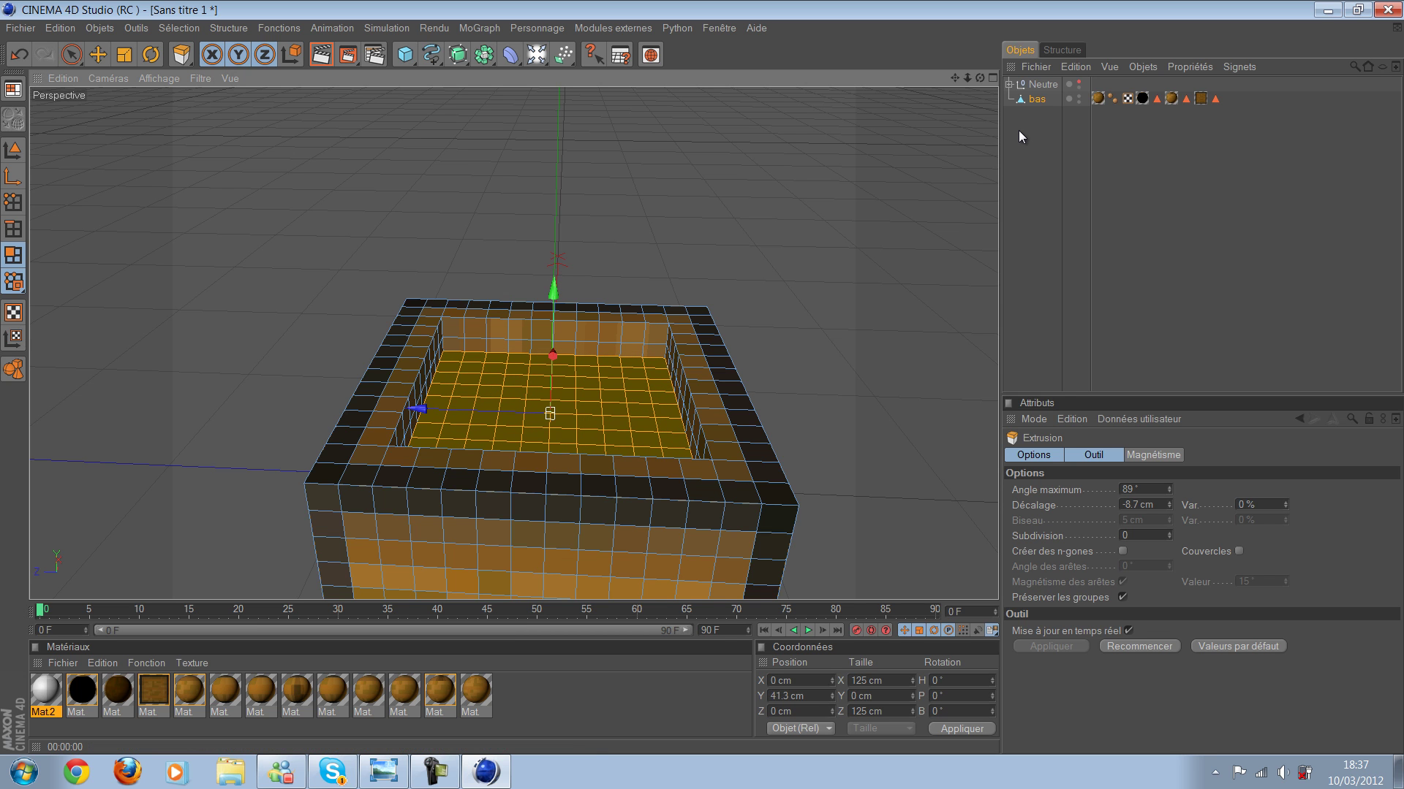
key("Tab")
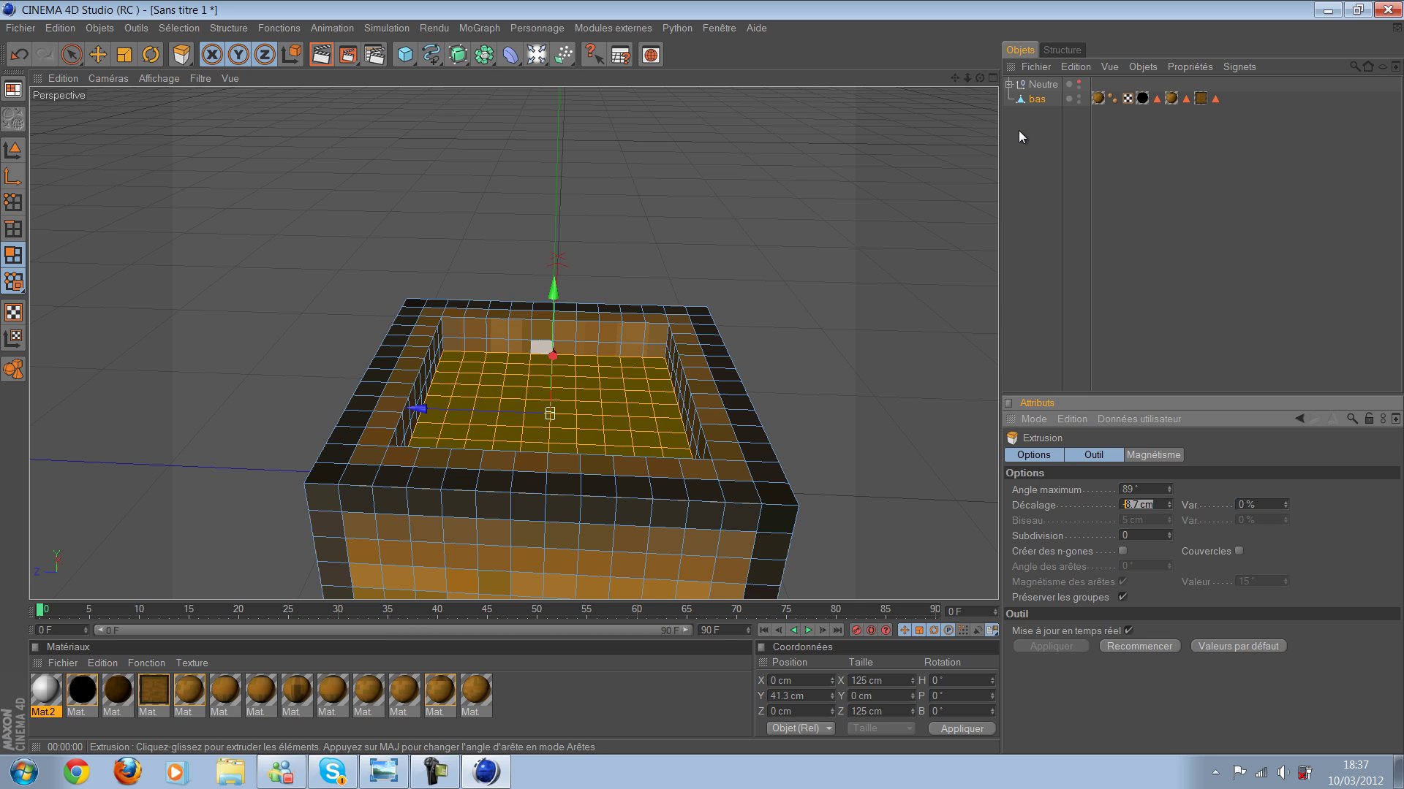
type("-12,5")
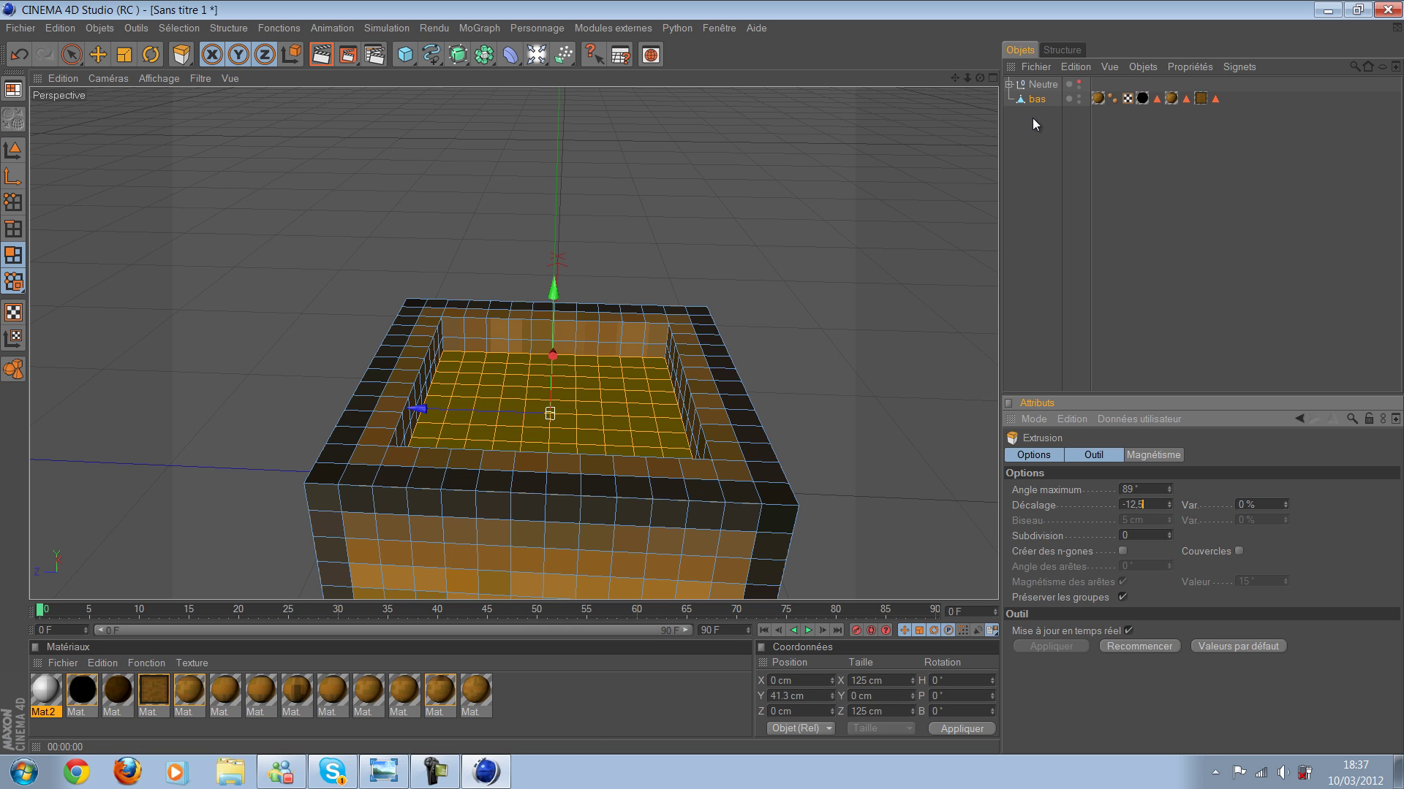
key("Return")
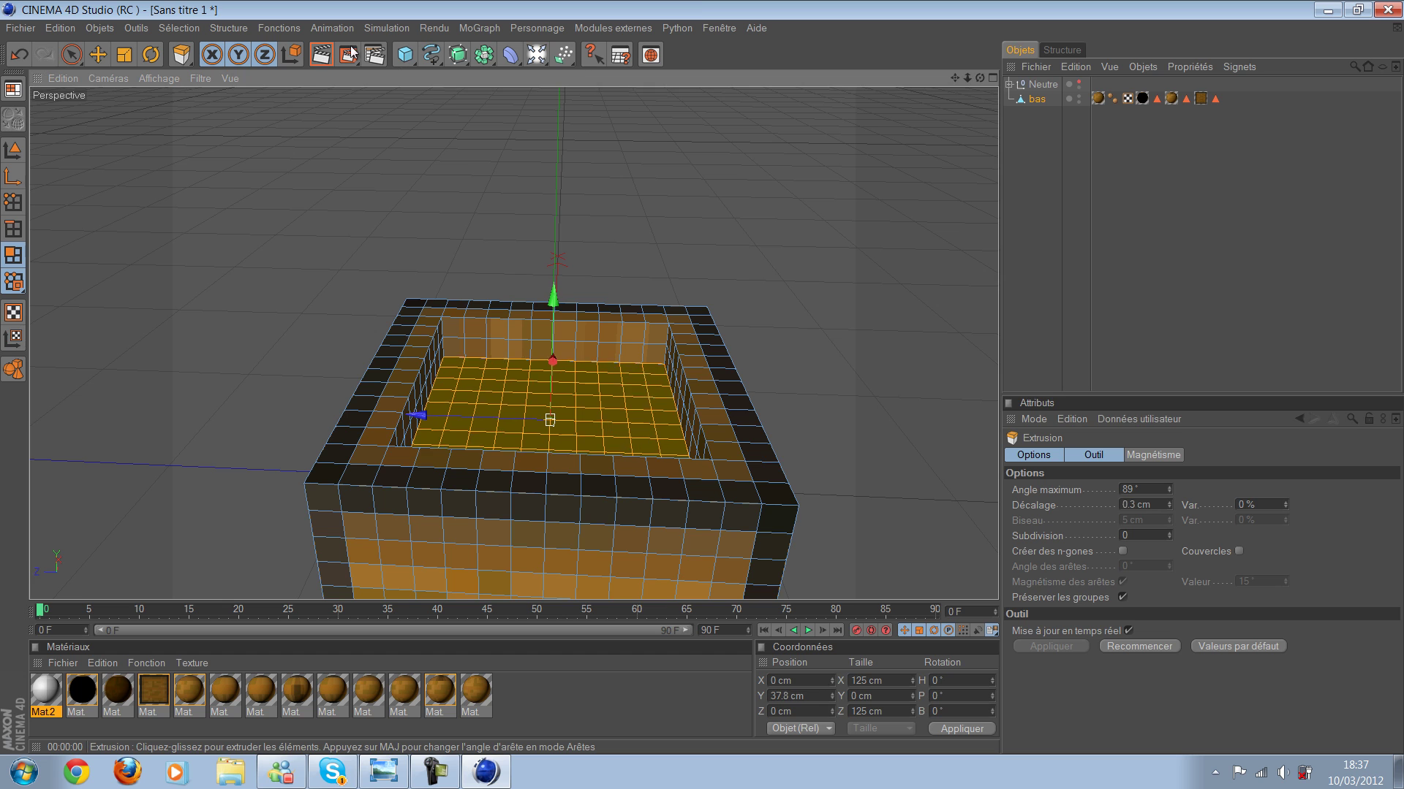
Step: Extrude the floor a third time by -12.5 cm and orbit to a frontal view
left_click_drag(350, 102, 520, 96)
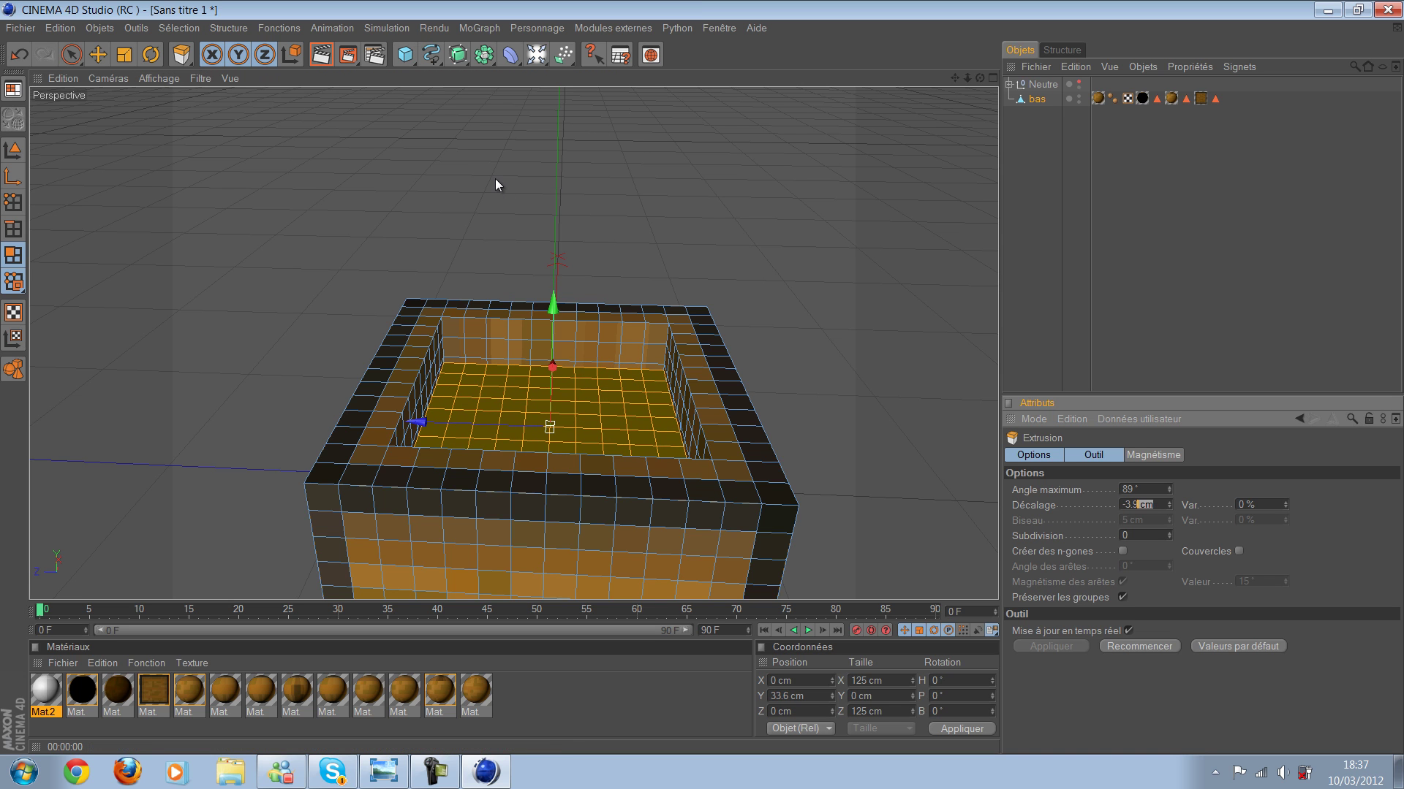
type("-12.5")
key("Return")
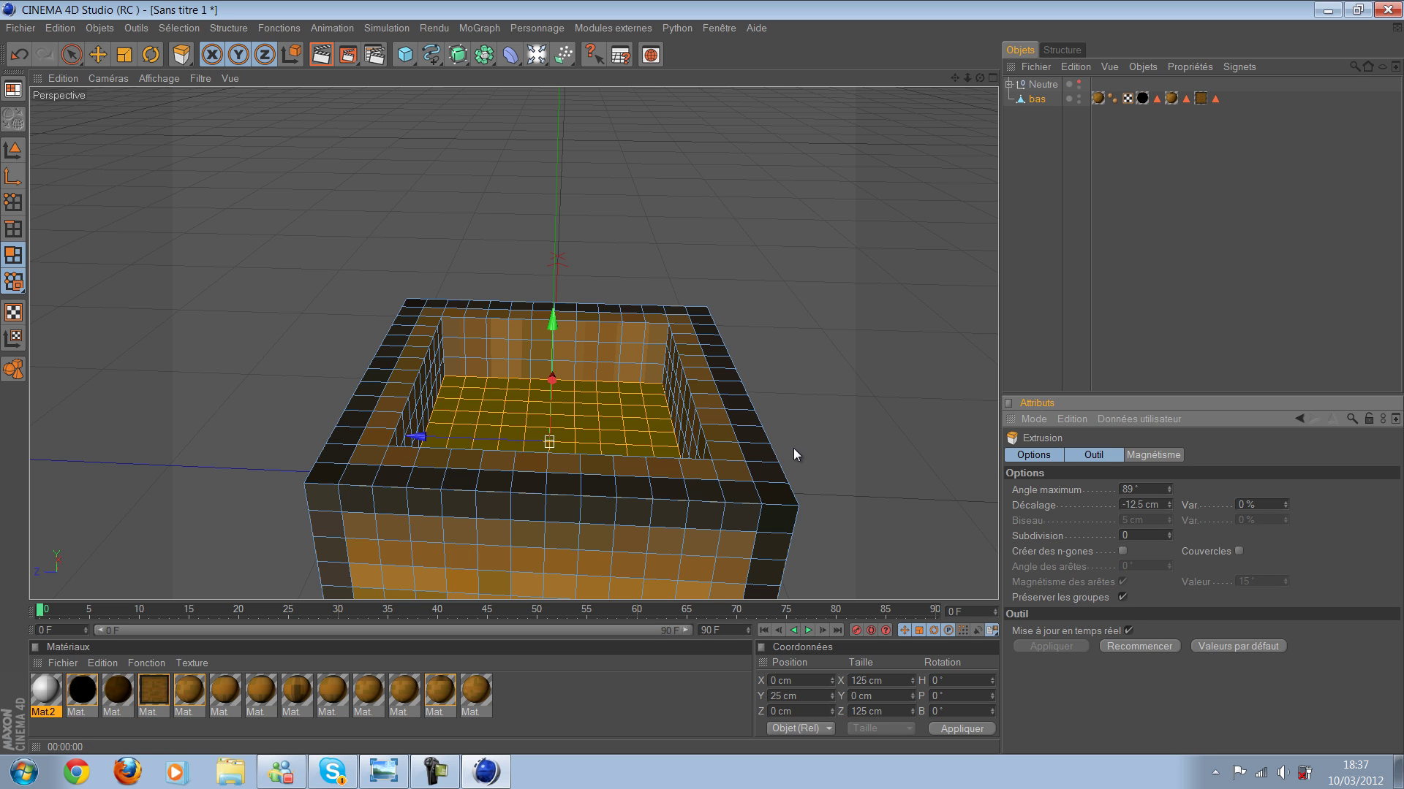
mouse_move(740, 236)
left_mouse_down("alt")
mouse_move(617, 256)
mouse_move(1032, 174)
mouse_move(1060, 98)
mouse_move(799, 99)
mouse_move(425, 171)
mouse_move(1062, 206)
mouse_move(1056, 107)
mouse_move(1117, 122)
left_mouse_up("alt")
right_click_drag(1117, 122, 1308, 106, "alt")
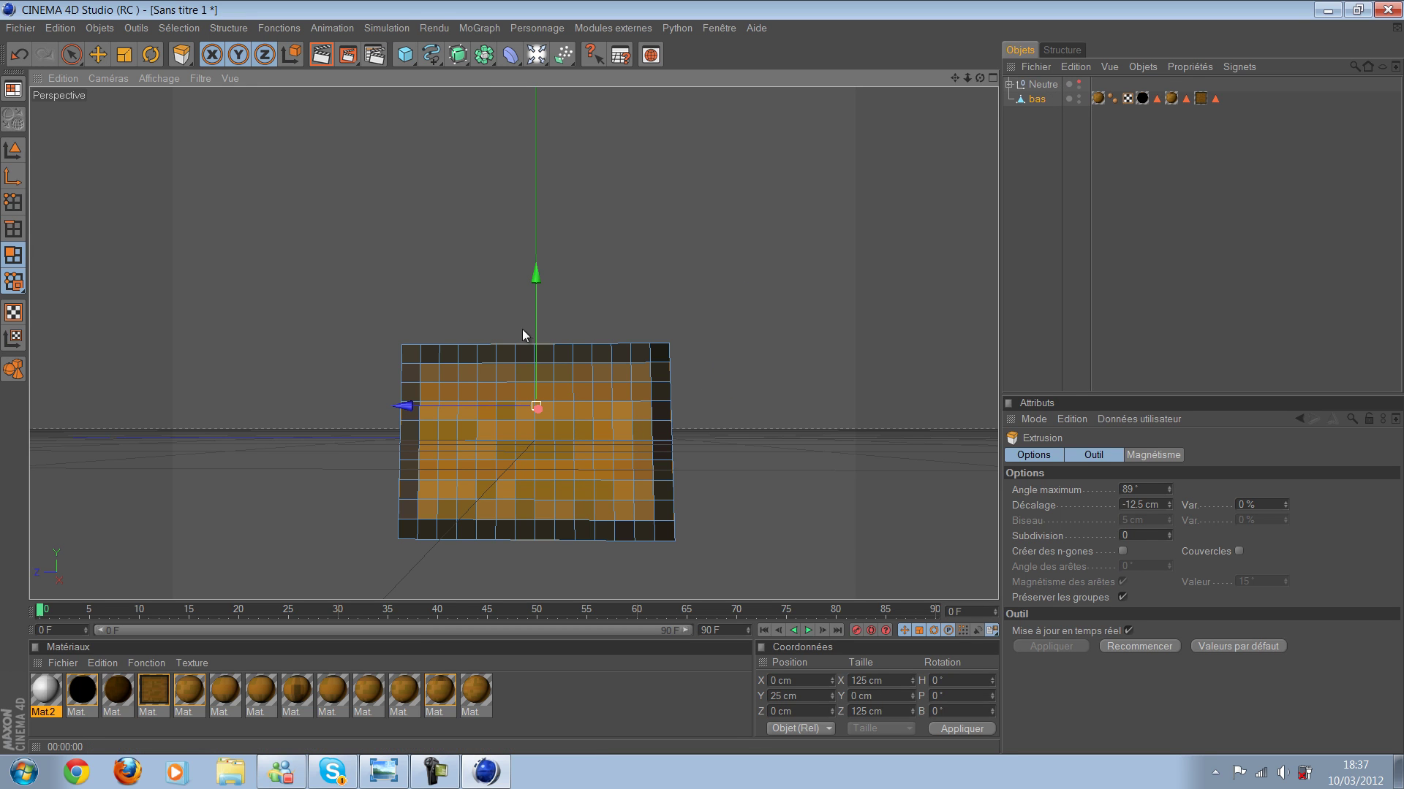
Step: Extrude the base's floor inward with a -65 cm offset, replacing the first 75 cm try
key("Tab")
key("BackSpace")
type("6")
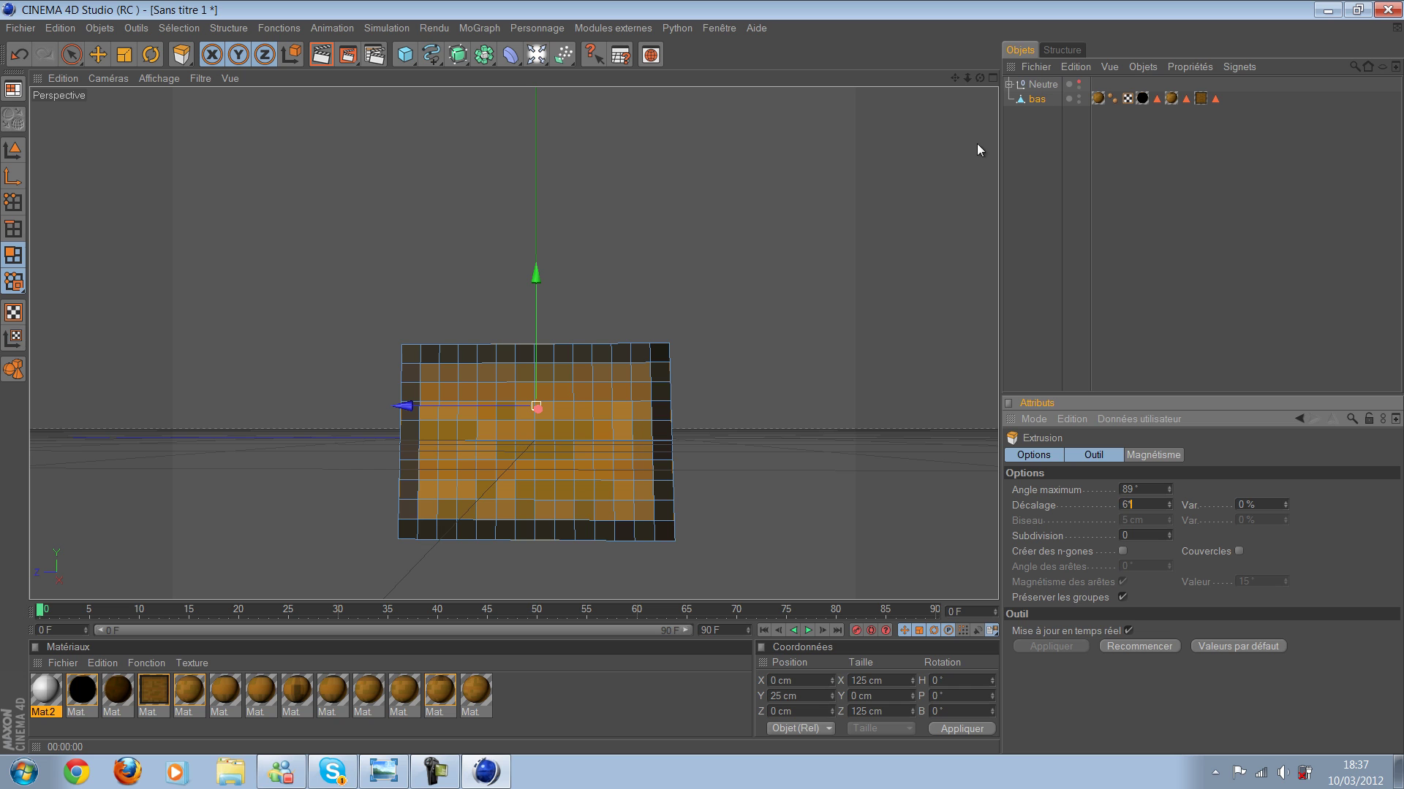
type("*12,5")
key("Return")
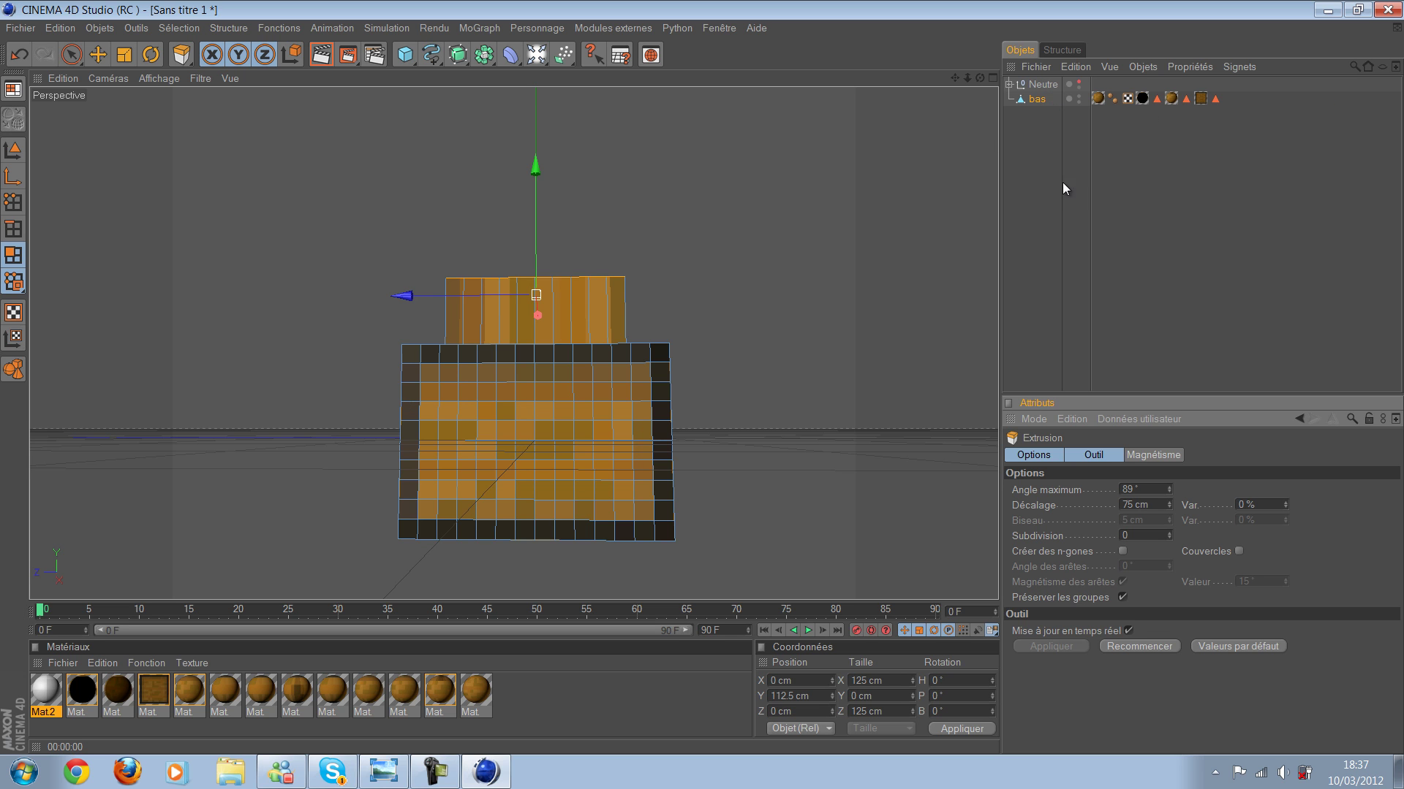
key("BackSpace")
type("-65")
key("Return")
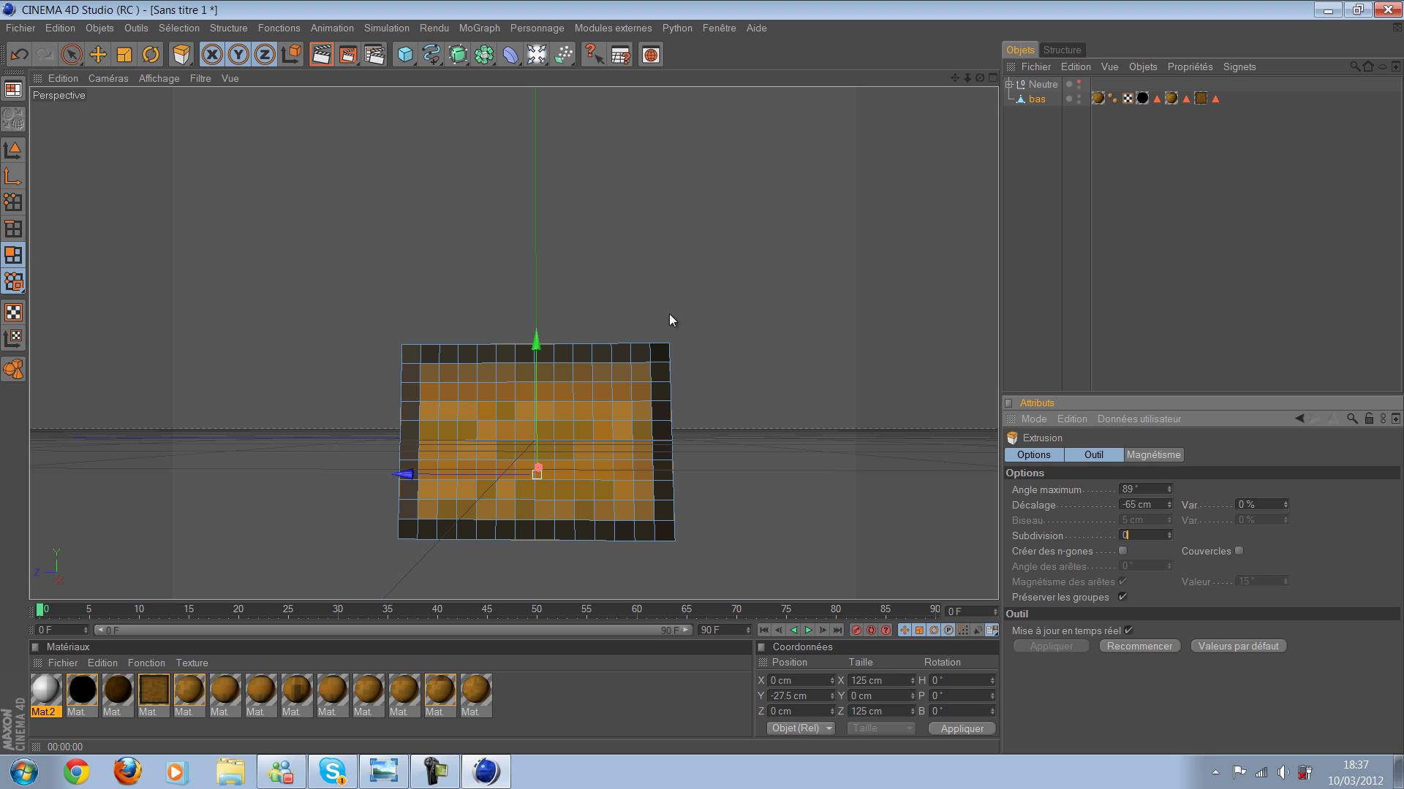
Step: Give the extrusion 4 subdivisions and frame the whole box in view
key("ctrl+a")
type("6")
key("ctrl+a")
type("6")
mouse_move(630, 379)
left_mouse_down("alt")
mouse_move(596, 348)
mouse_move(810, 700)
left_mouse_up("alt")
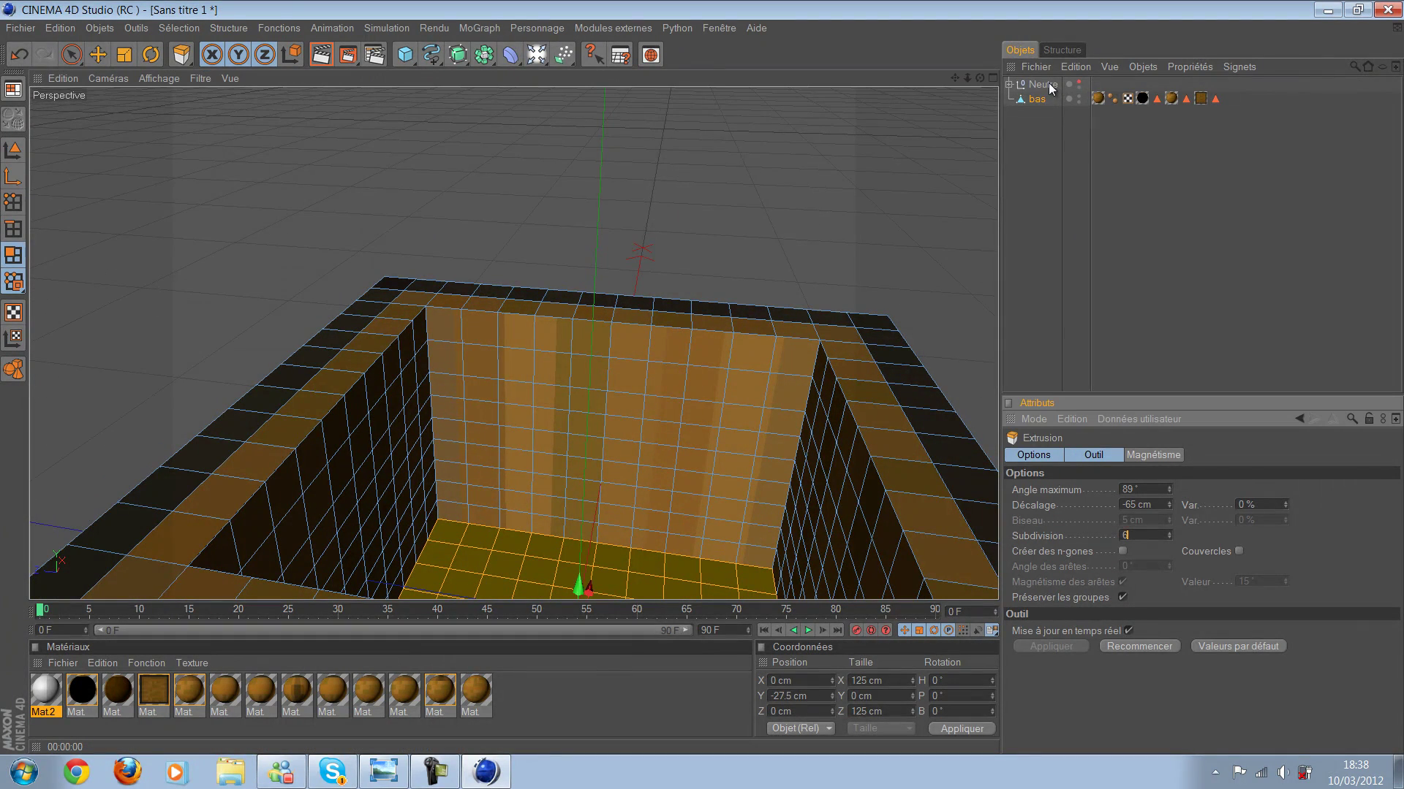
key("BackSpace")
type("5")
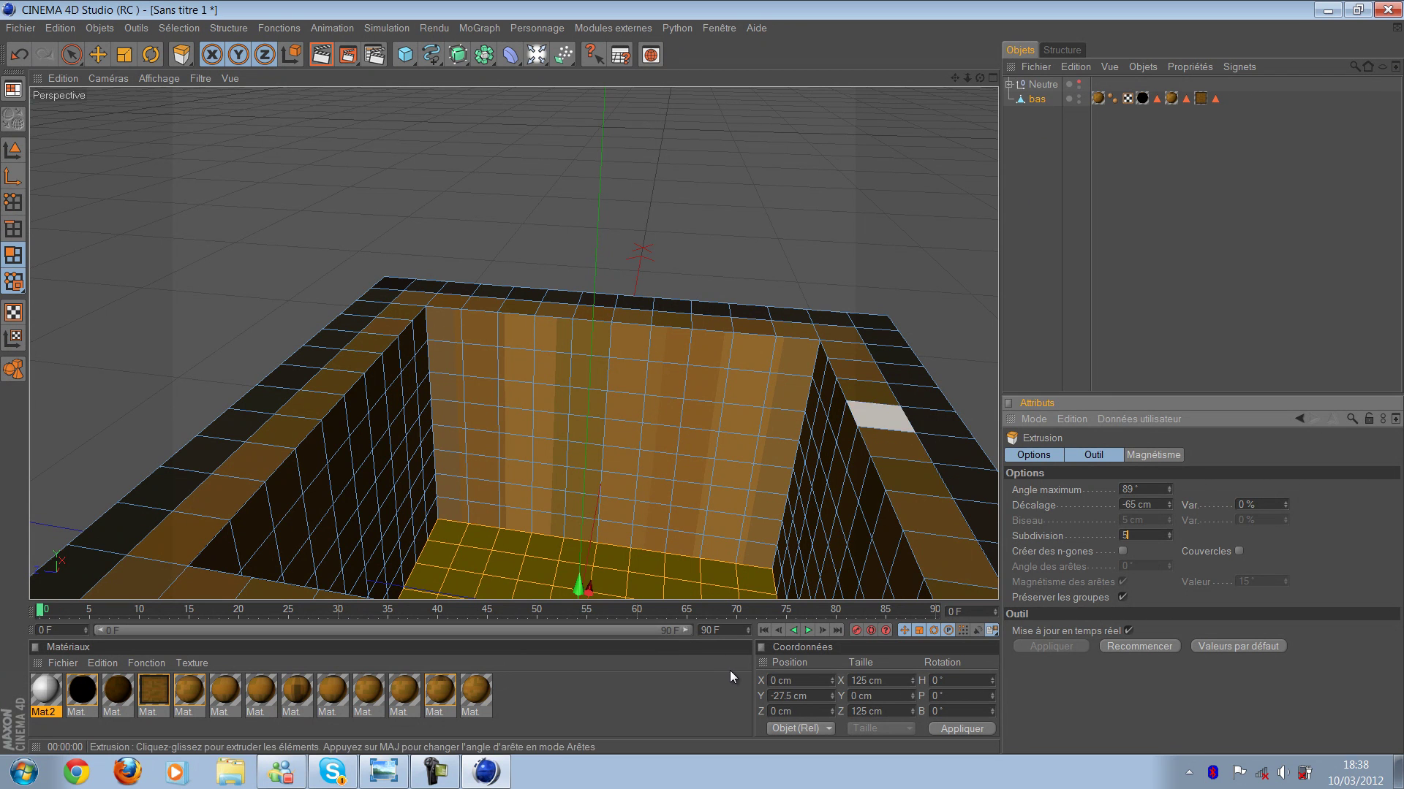
key("BackSpace")
type("4")
key("Return")
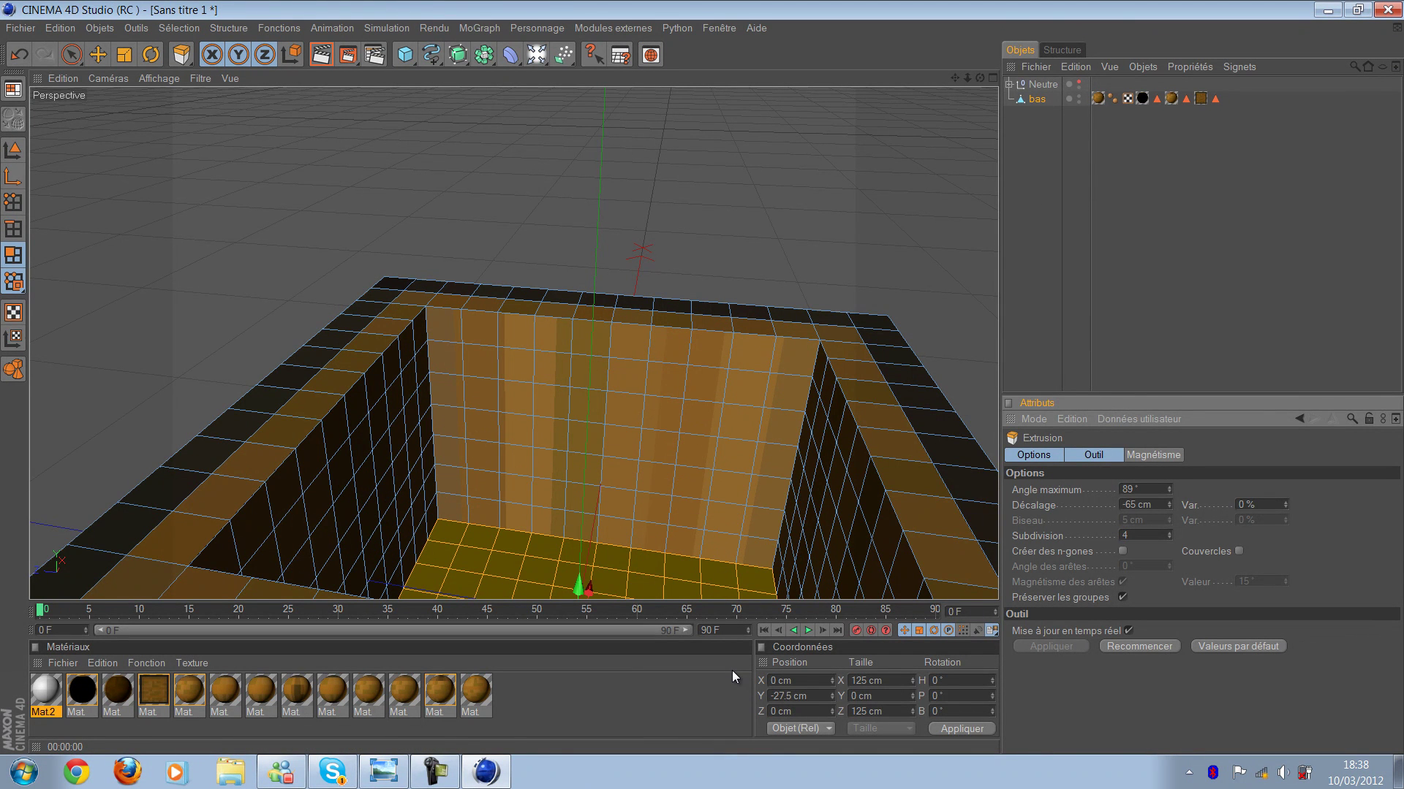
key("h")
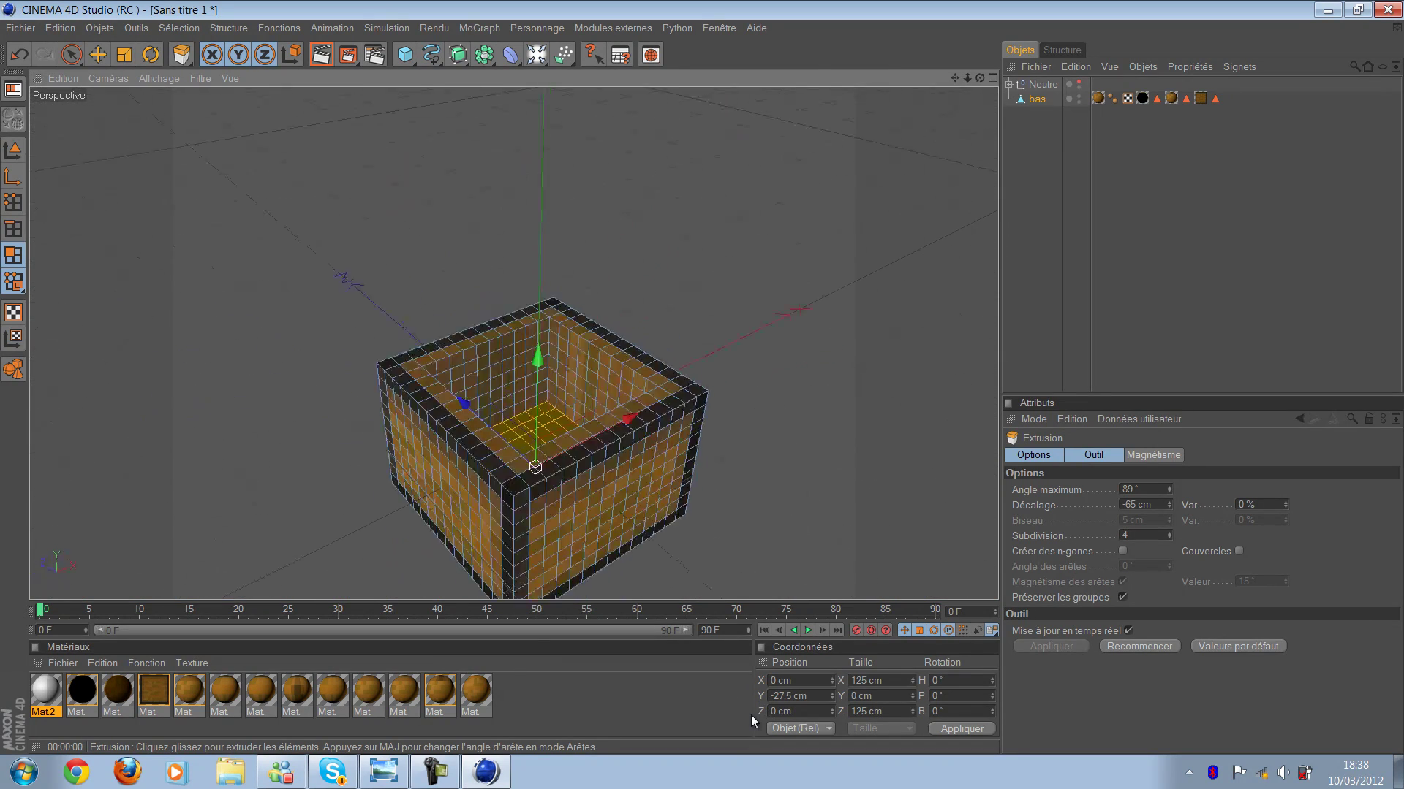
Step: Clear the selection via the Neutre null, then reselect bas in the Object Manager
left_click(1036, 123)
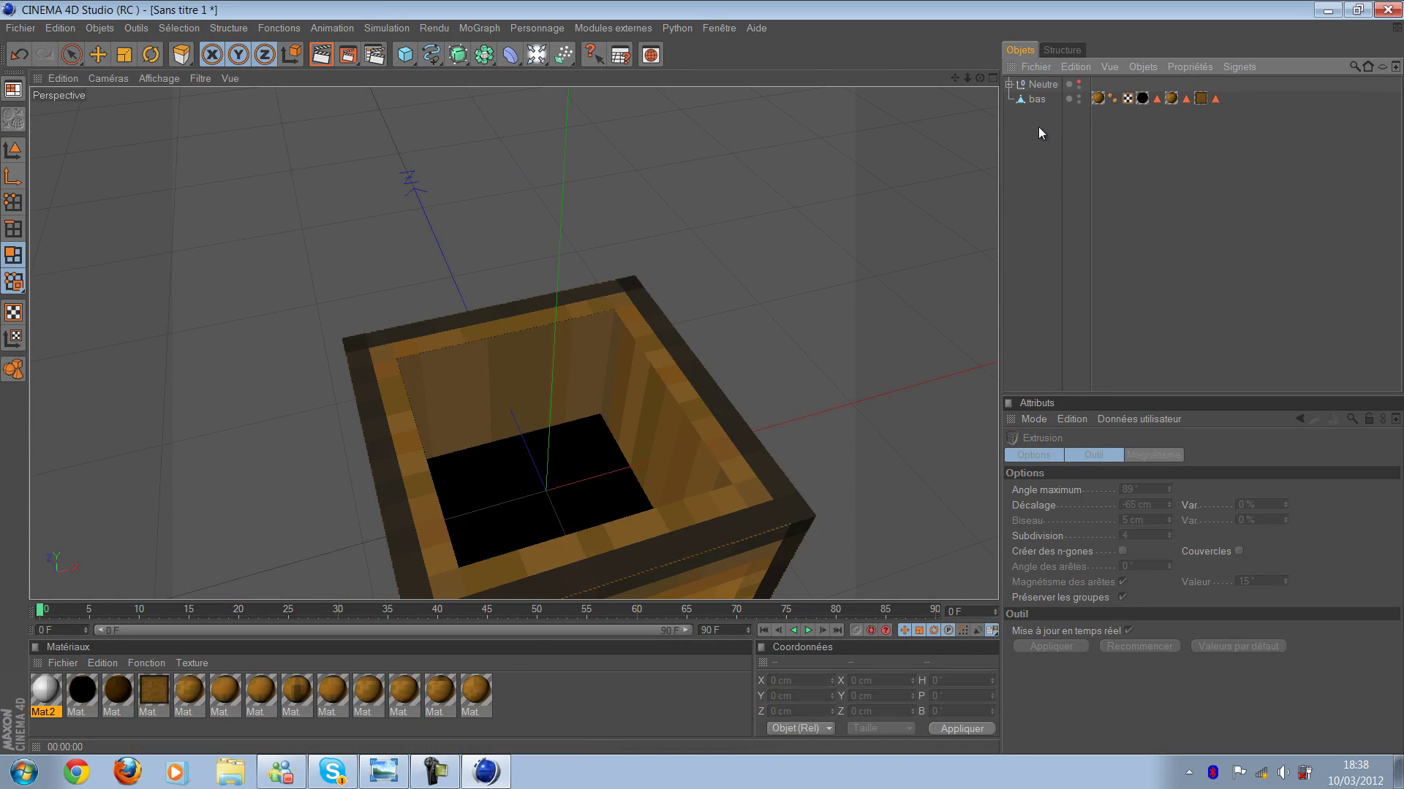
left_click(1040, 84)
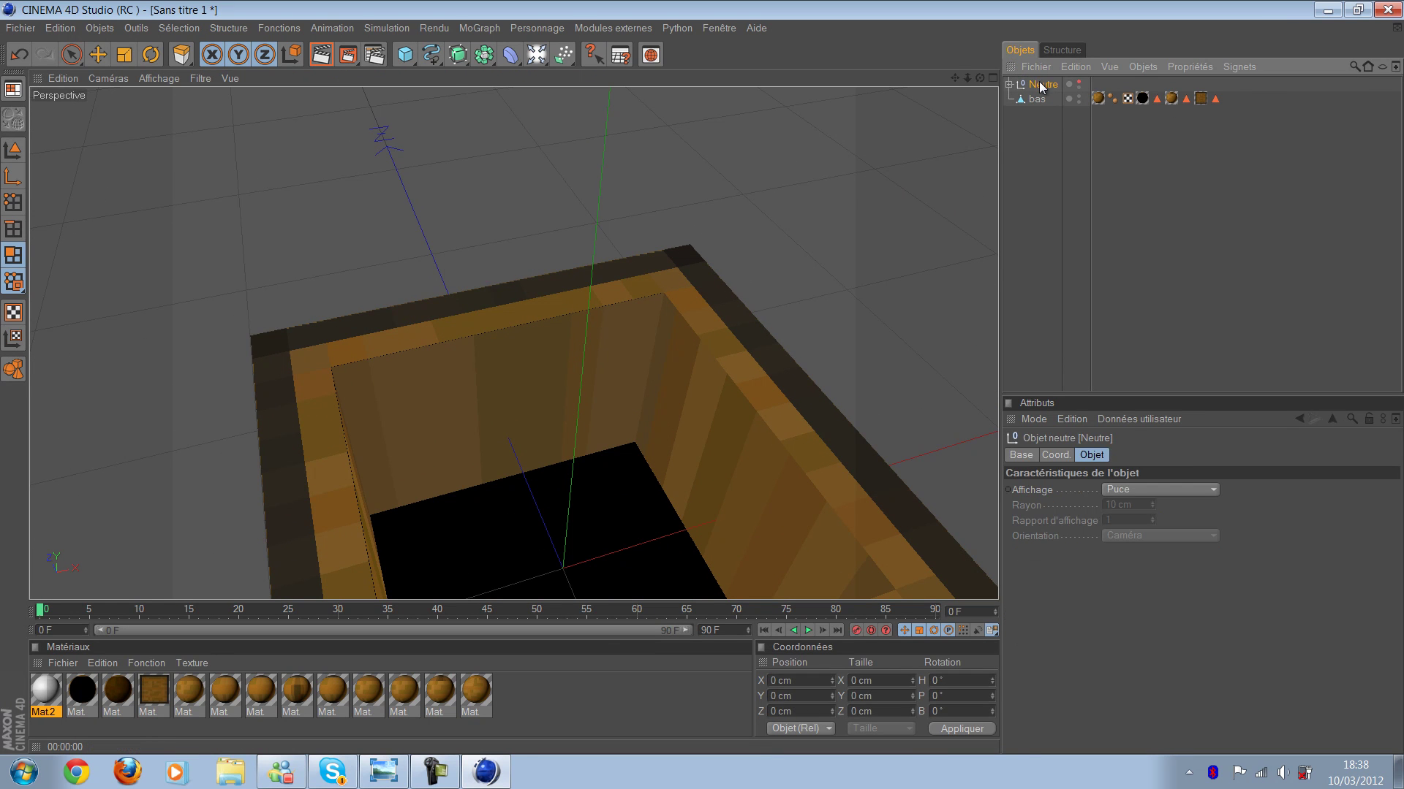
left_click(1032, 139)
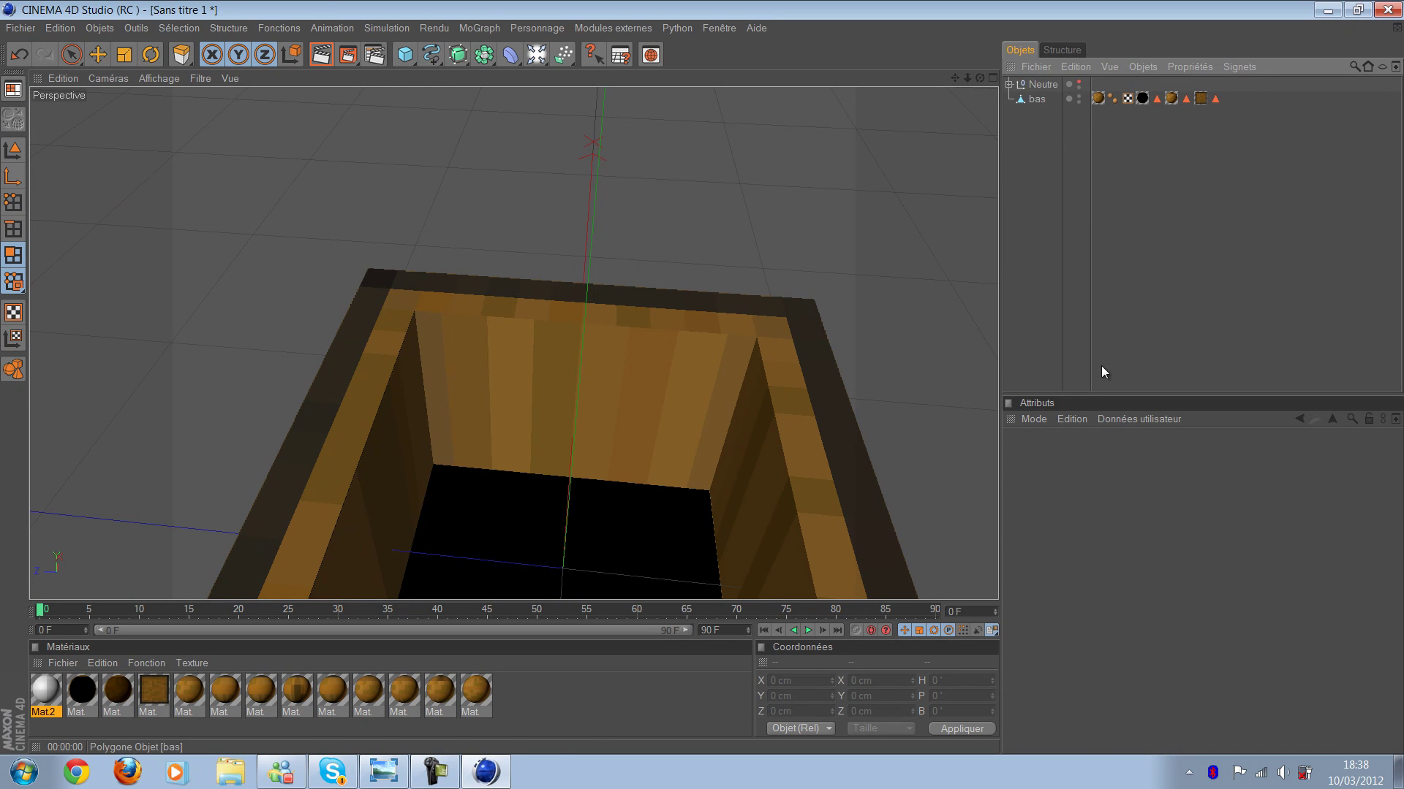
left_click(1043, 100)
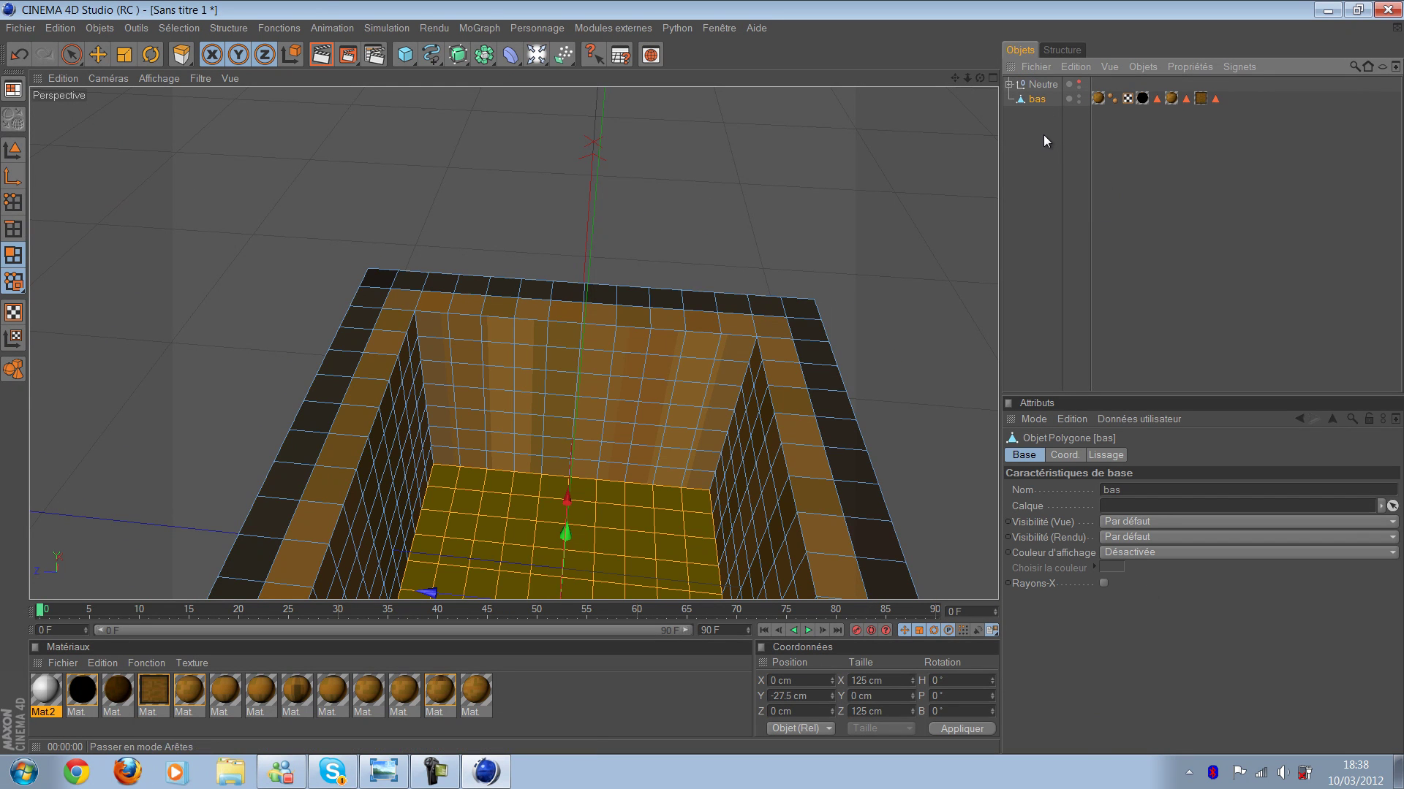
Step: Paint-select the back inner wall polygons and apply the Mat material to them
key("9")
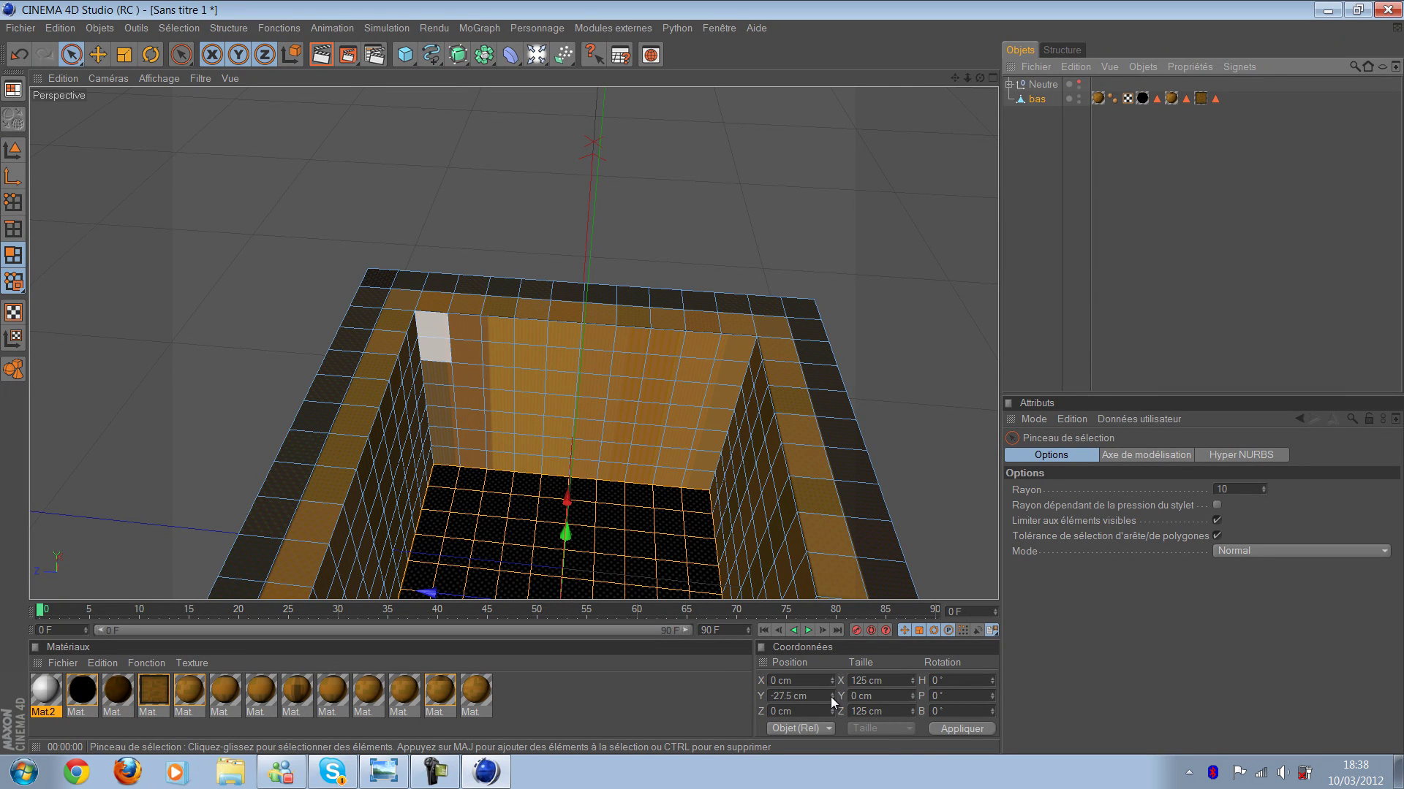
mouse_move(438, 340)
left_mouse_down()
mouse_move(703, 362)
mouse_move(726, 381)
mouse_move(670, 418)
mouse_move(457, 401)
mouse_move(461, 440)
mouse_move(699, 462)
mouse_move(554, 466)
left_mouse_up()
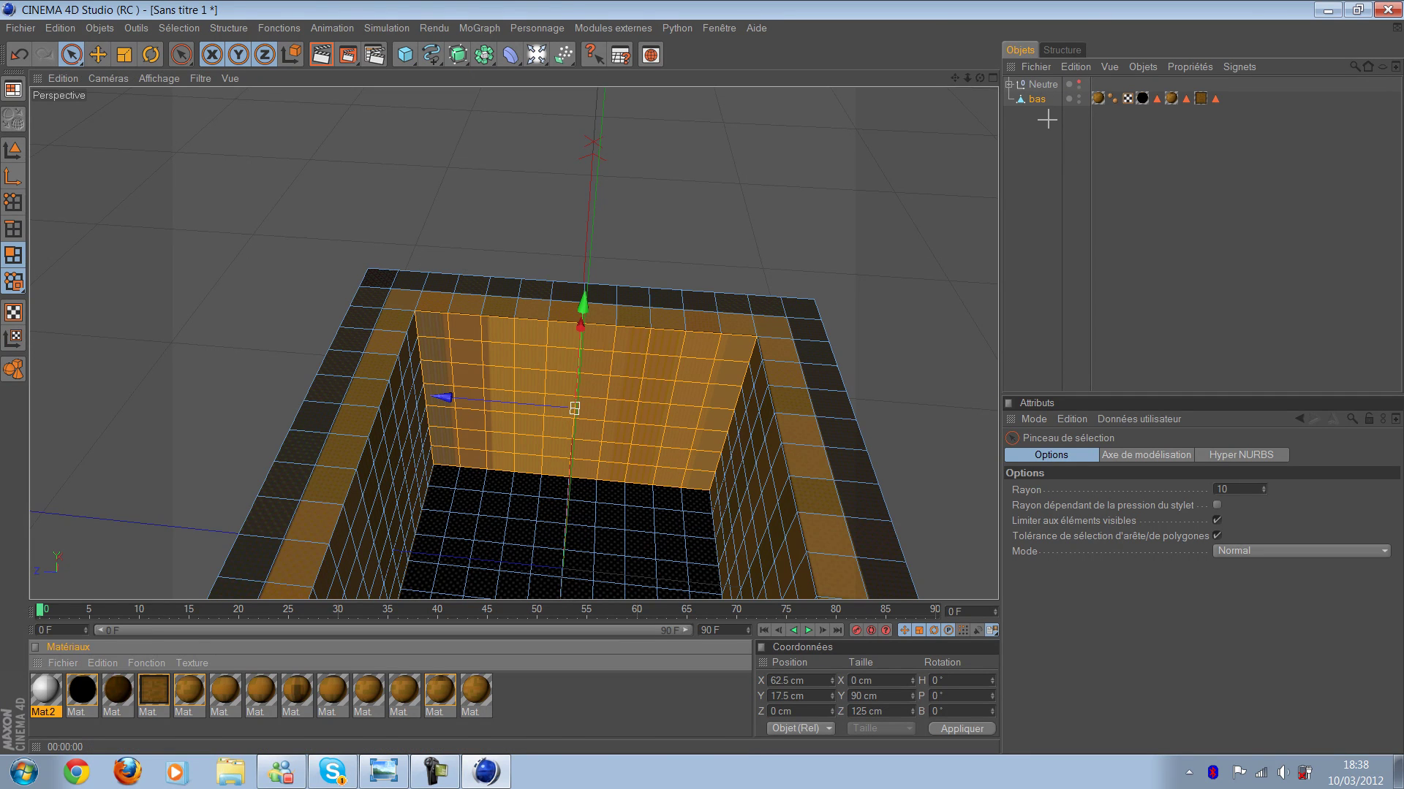
left_click_drag(1047, 120, 1038, 99)
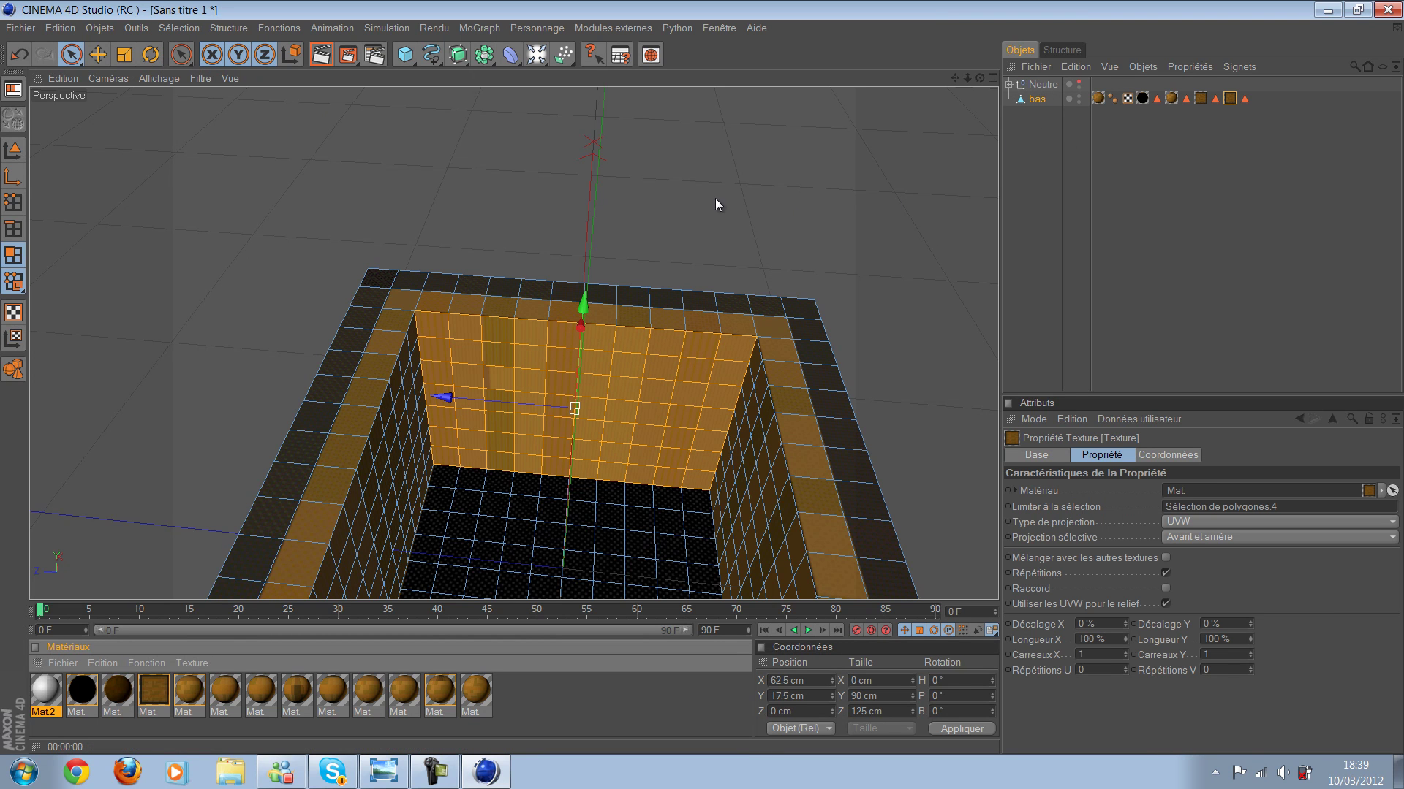
Step: Reset the wall texture to 100% Longueur X/Y with Carreaux X set to 1
mouse_move(549, 295)
left_mouse_down()
mouse_move(664, 238)
mouse_move(545, 370)
left_mouse_up()
mouse_move(582, 299)
left_mouse_down()
mouse_move(542, 339)
mouse_move(567, 313)
left_mouse_up()
mouse_move(698, 384)
left_mouse_down()
mouse_move(890, 344)
mouse_move(592, 277)
mouse_move(564, 323)
left_mouse_up()
type("0.92")
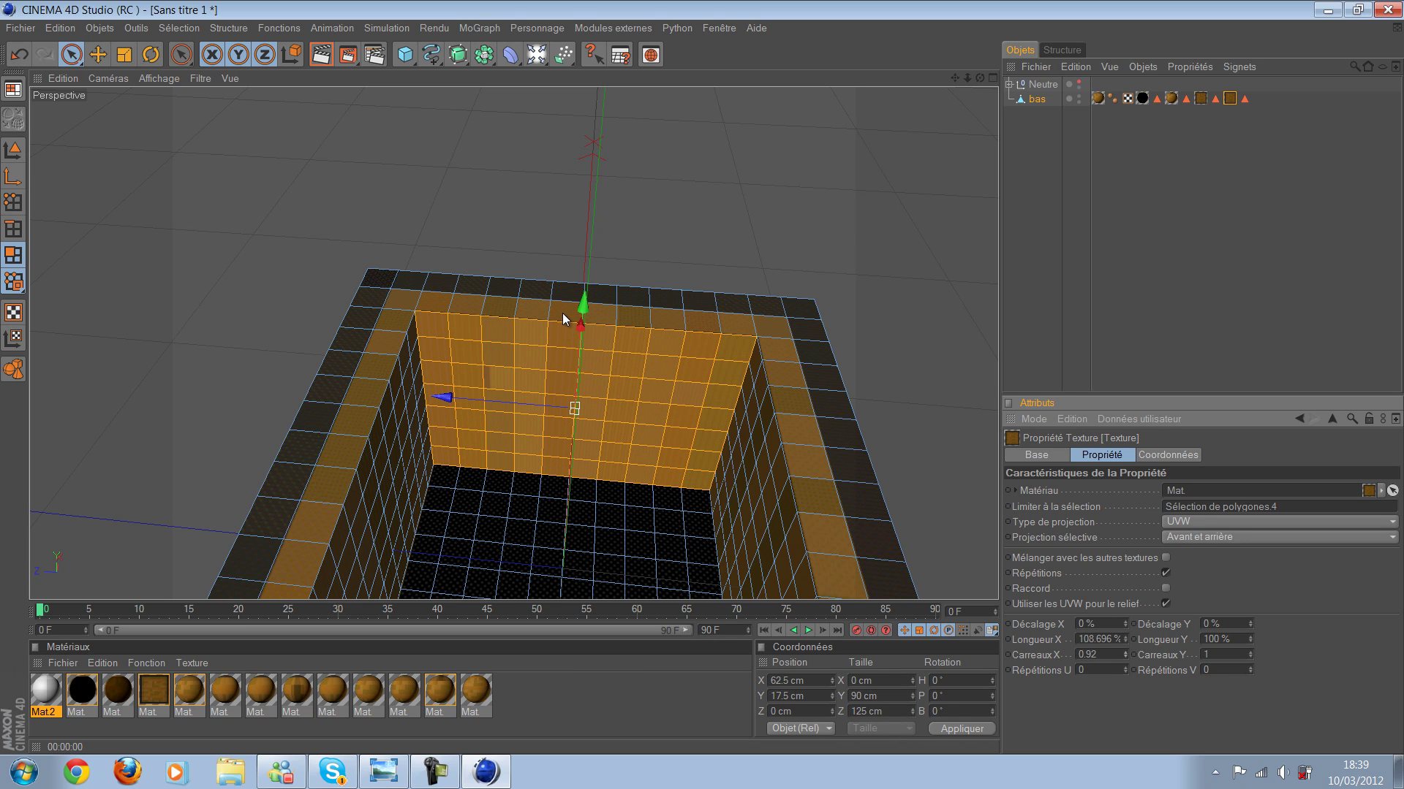
type("1")
key("Return")
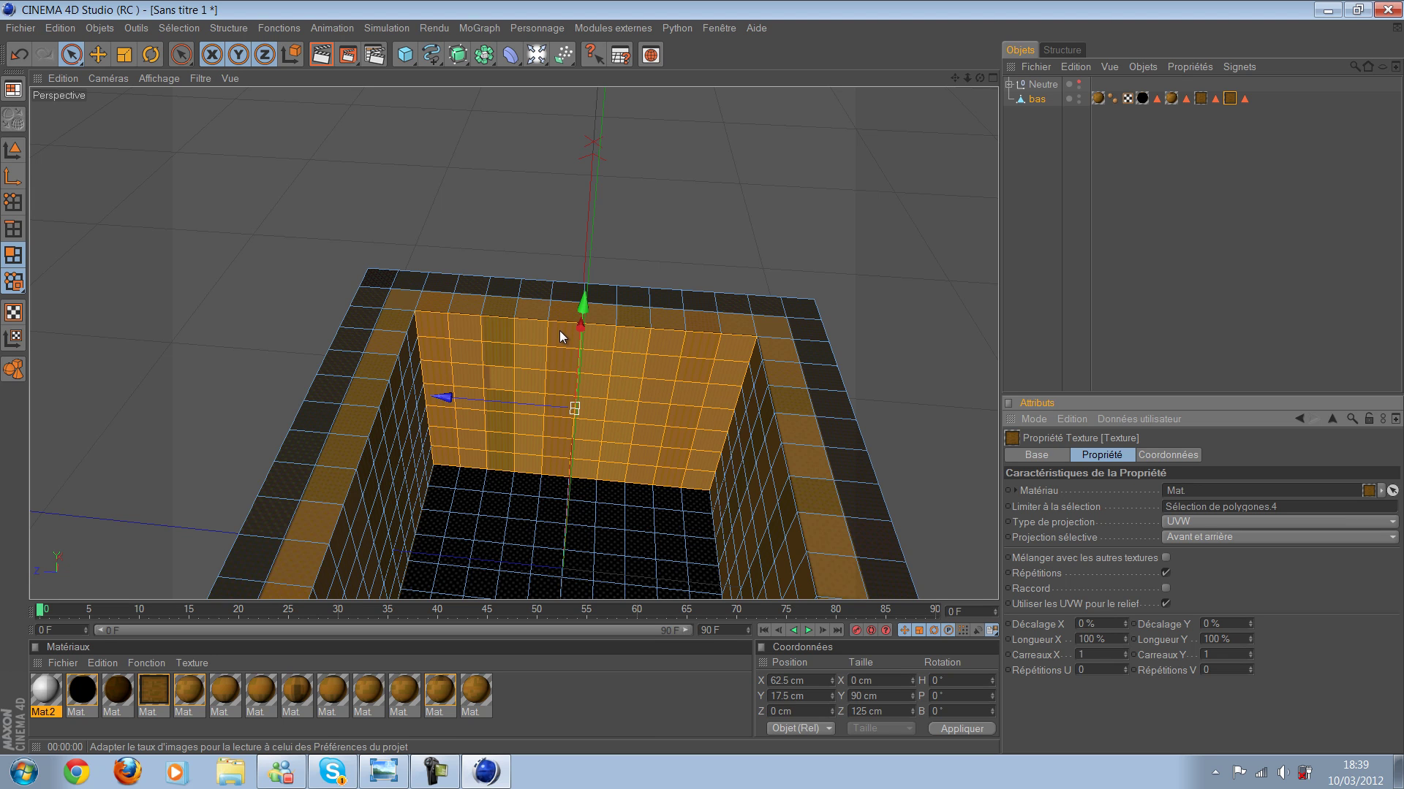
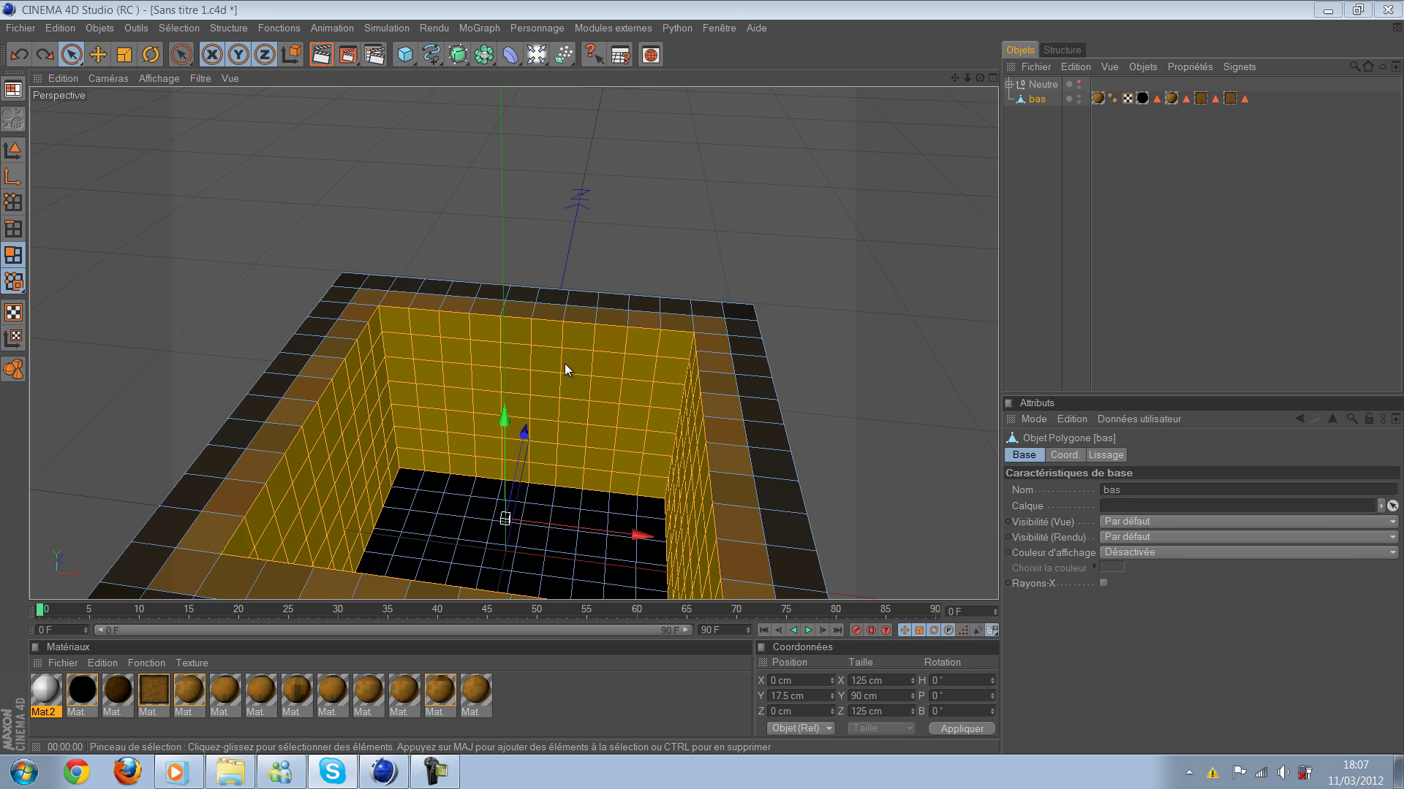
Step: Orbit around the box and select its inner walls to inspect the interior
mouse_move(564, 362)
left_mouse_down("alt")
mouse_move(556, 450)
mouse_move(765, 320)
mouse_move(1053, 203)
mouse_move(723, 256)
mouse_move(1104, 89)
mouse_move(1081, 85)
mouse_move(802, 335)
left_mouse_up("alt")
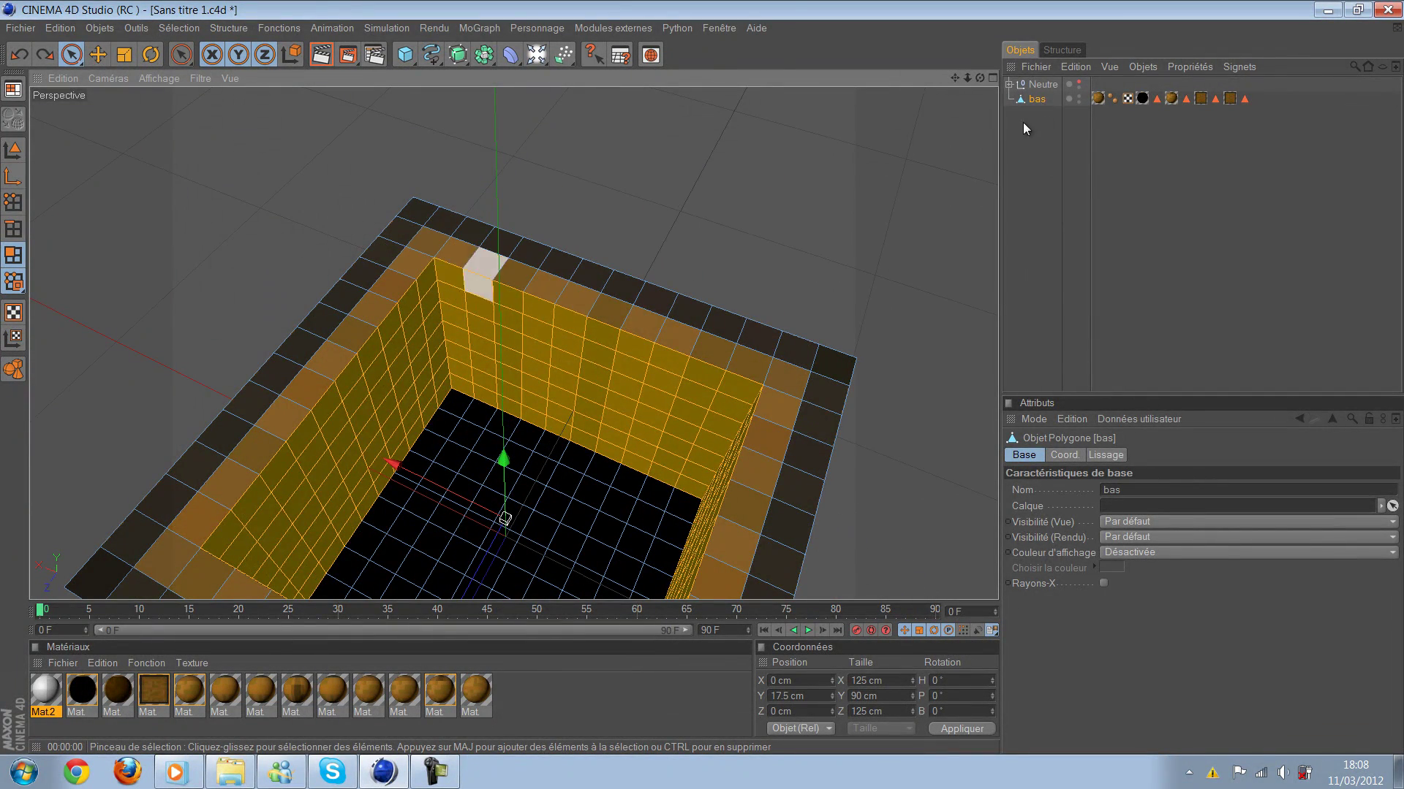
left_click_drag(611, 312, 724, 358)
left_click(705, 373)
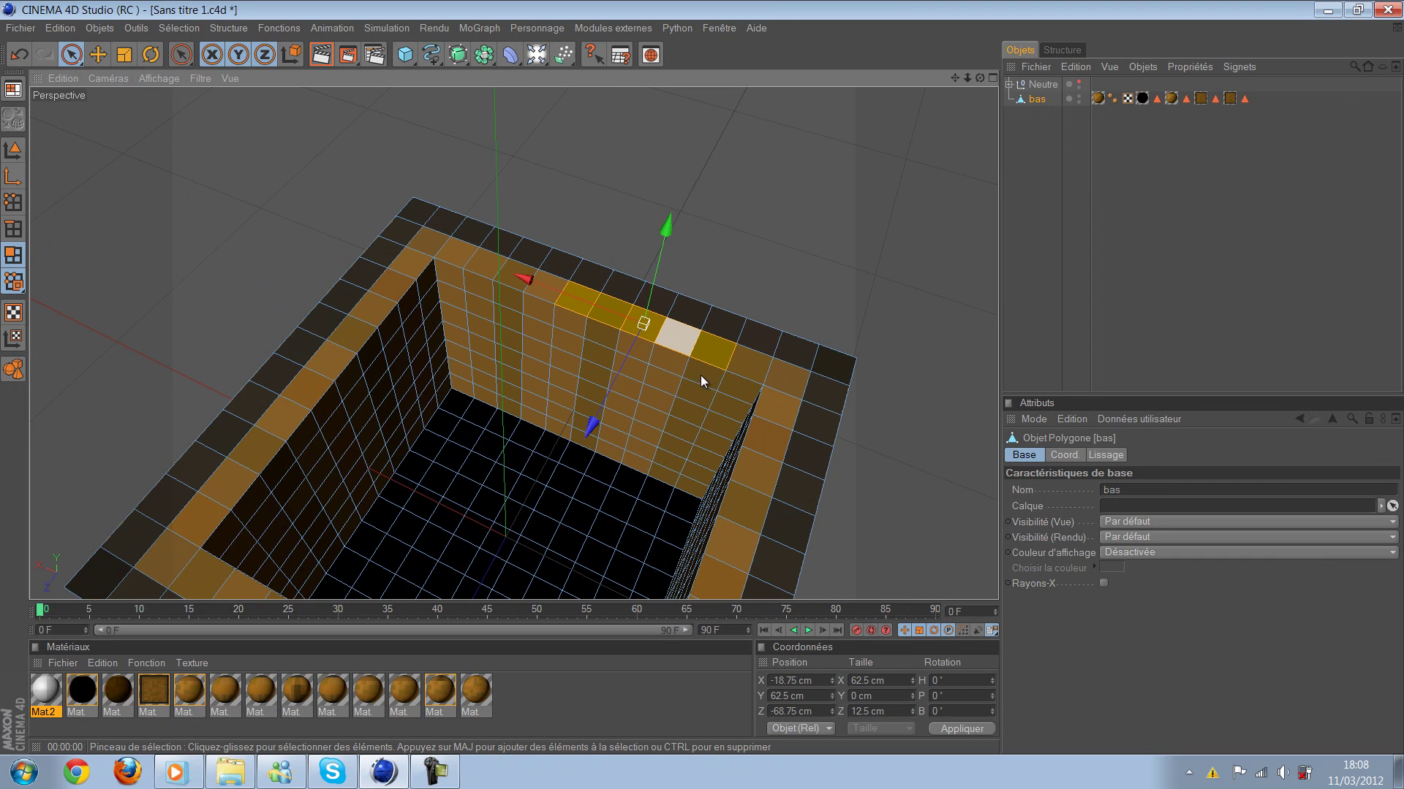
double_click(700, 375)
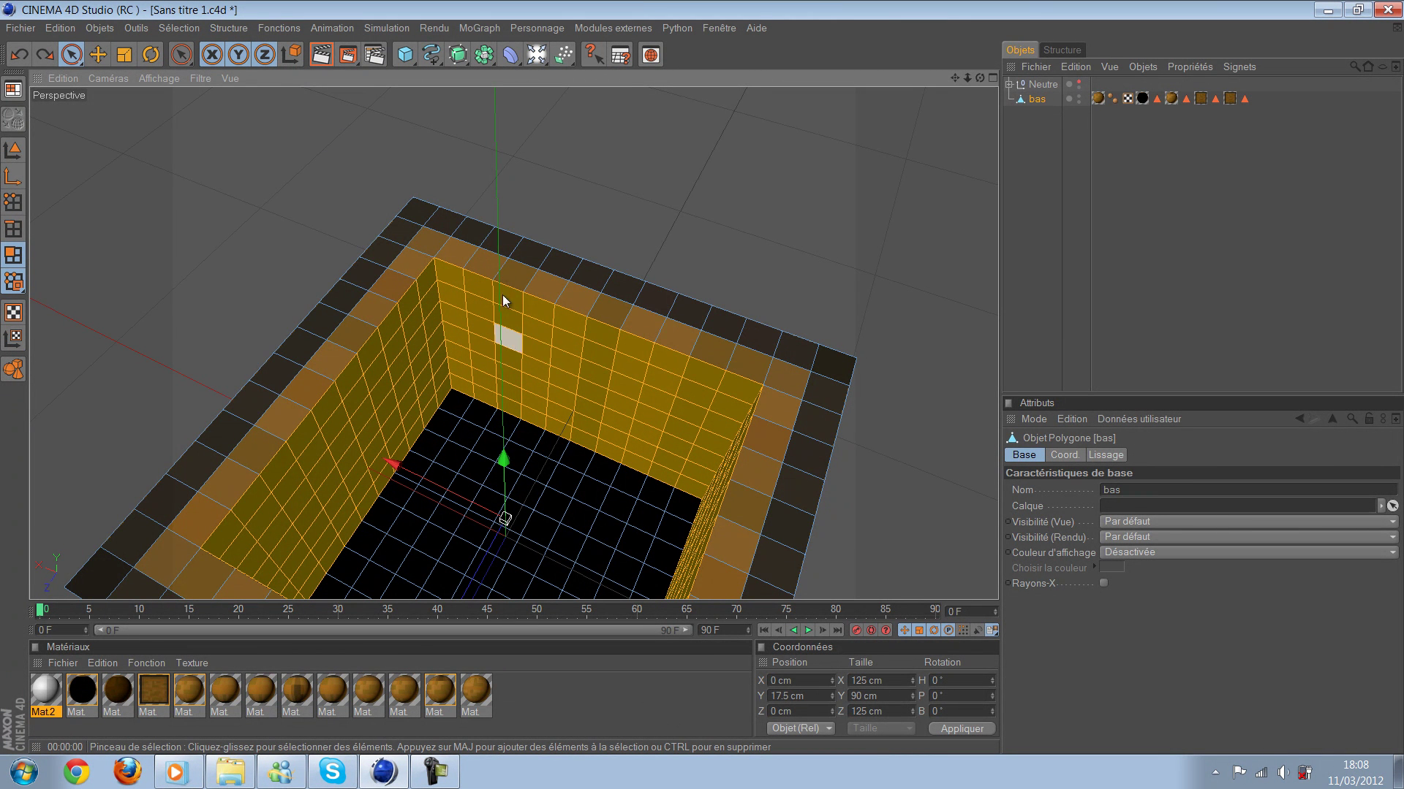
left_click_drag(568, 317, 566, 402, "alt")
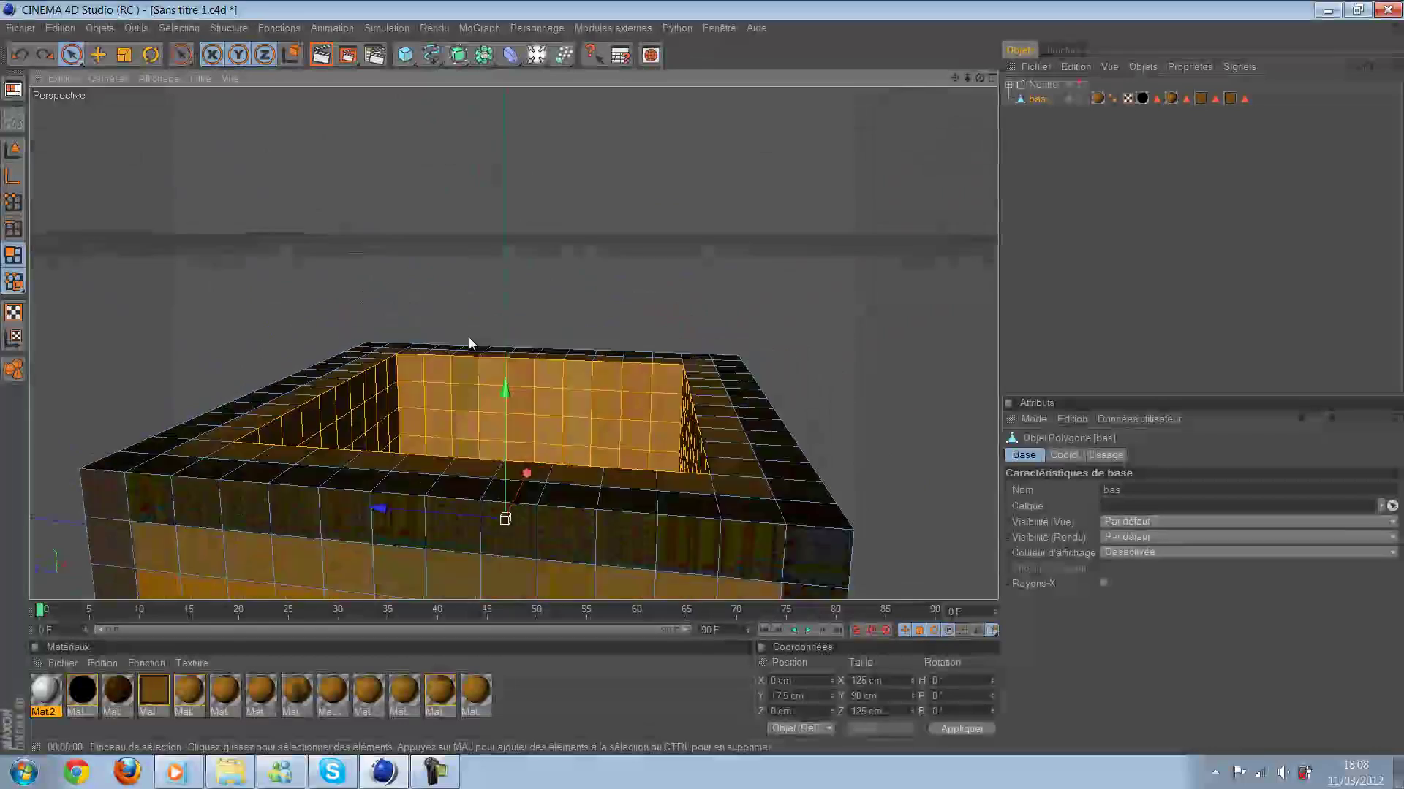
left_click_drag(470, 341, 523, 186, "alt")
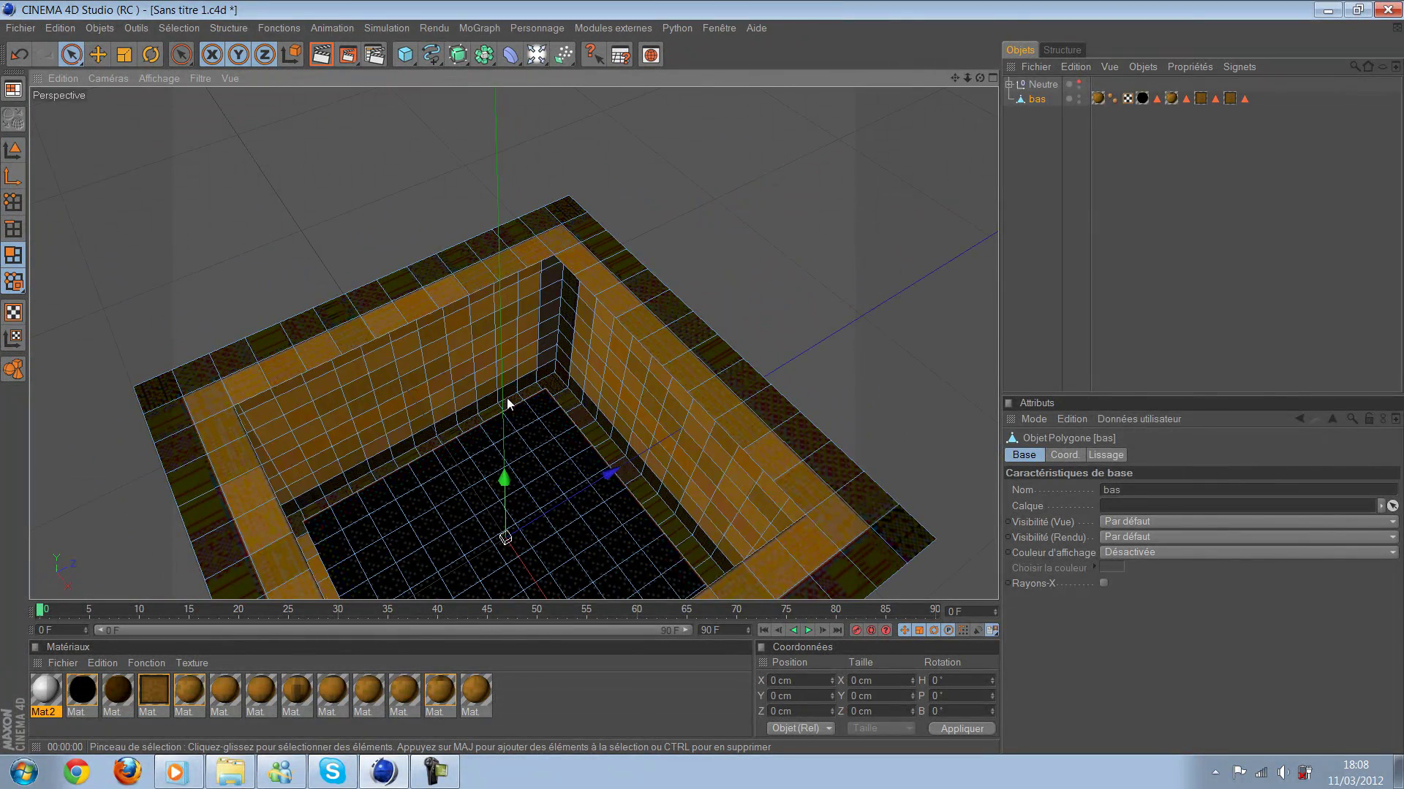
mouse_move(582, 283)
left_mouse_down("alt")
mouse_move(564, 252)
mouse_move(590, 361)
mouse_move(701, 376)
left_mouse_up("alt")
Step: Add a Plane primitive sized 125 cm wide by 87.5 cm high
left_click(405, 54)
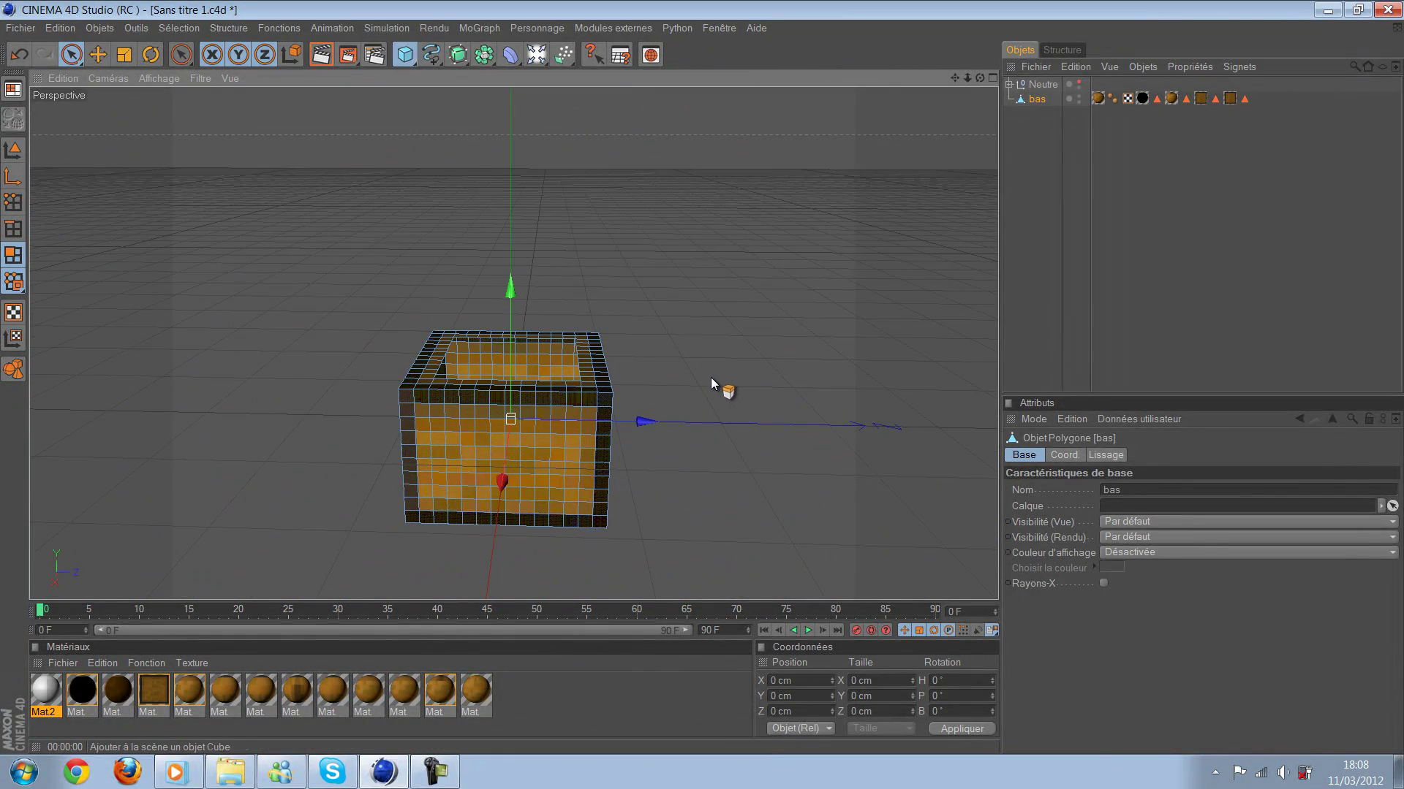
left_click(572, 94)
left_click_drag(703, 376, 590, 354, "alt")
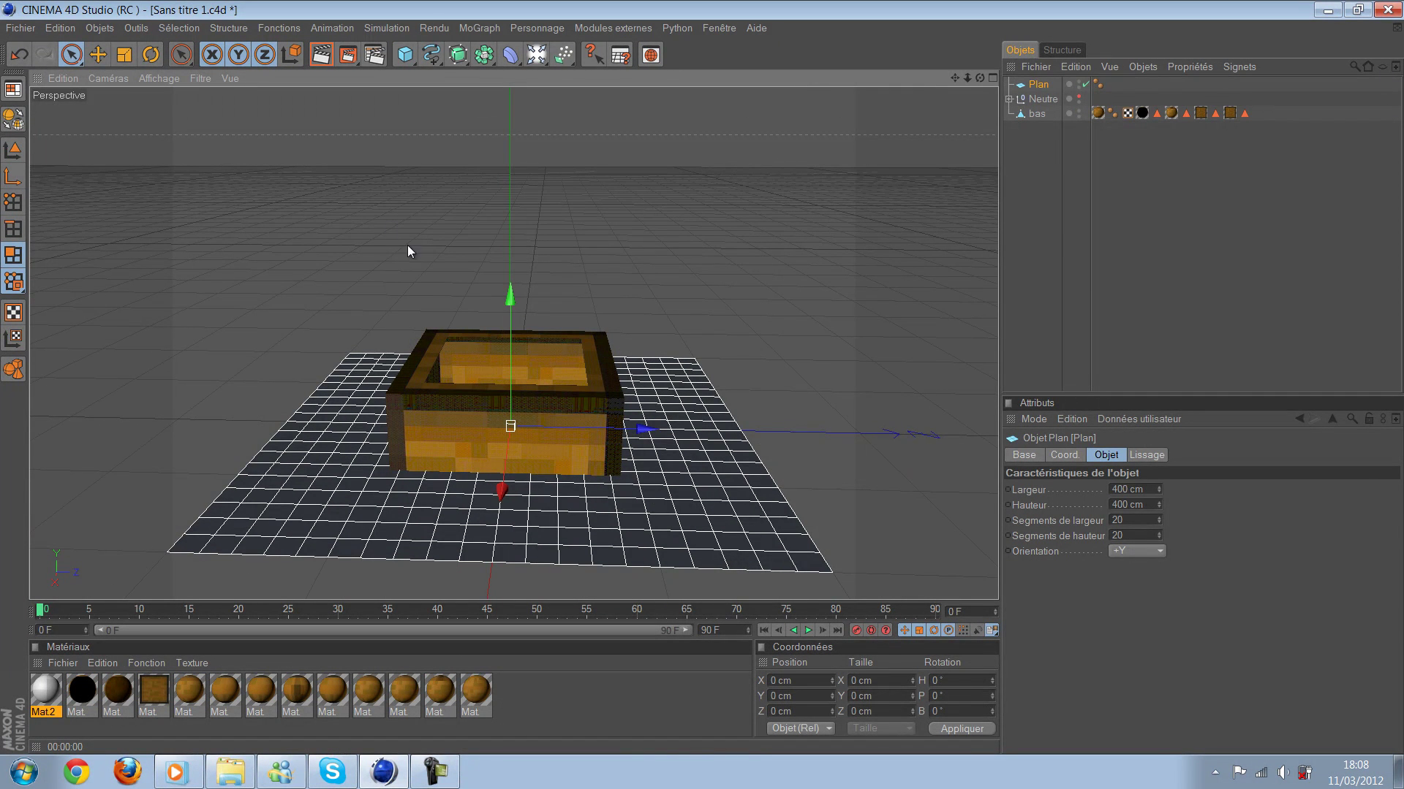
key("Tab")
key("BackSpace")
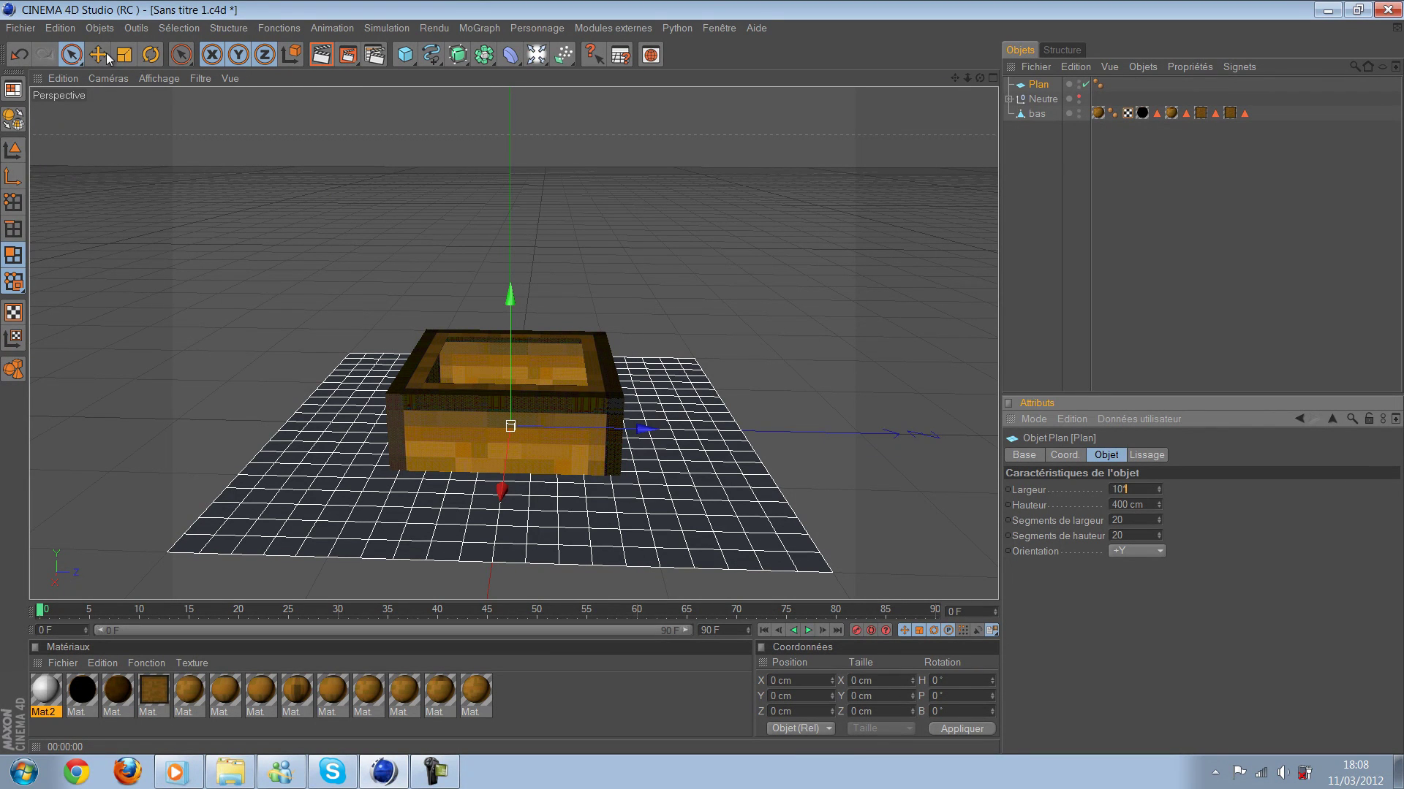
key("Caps_Lock")
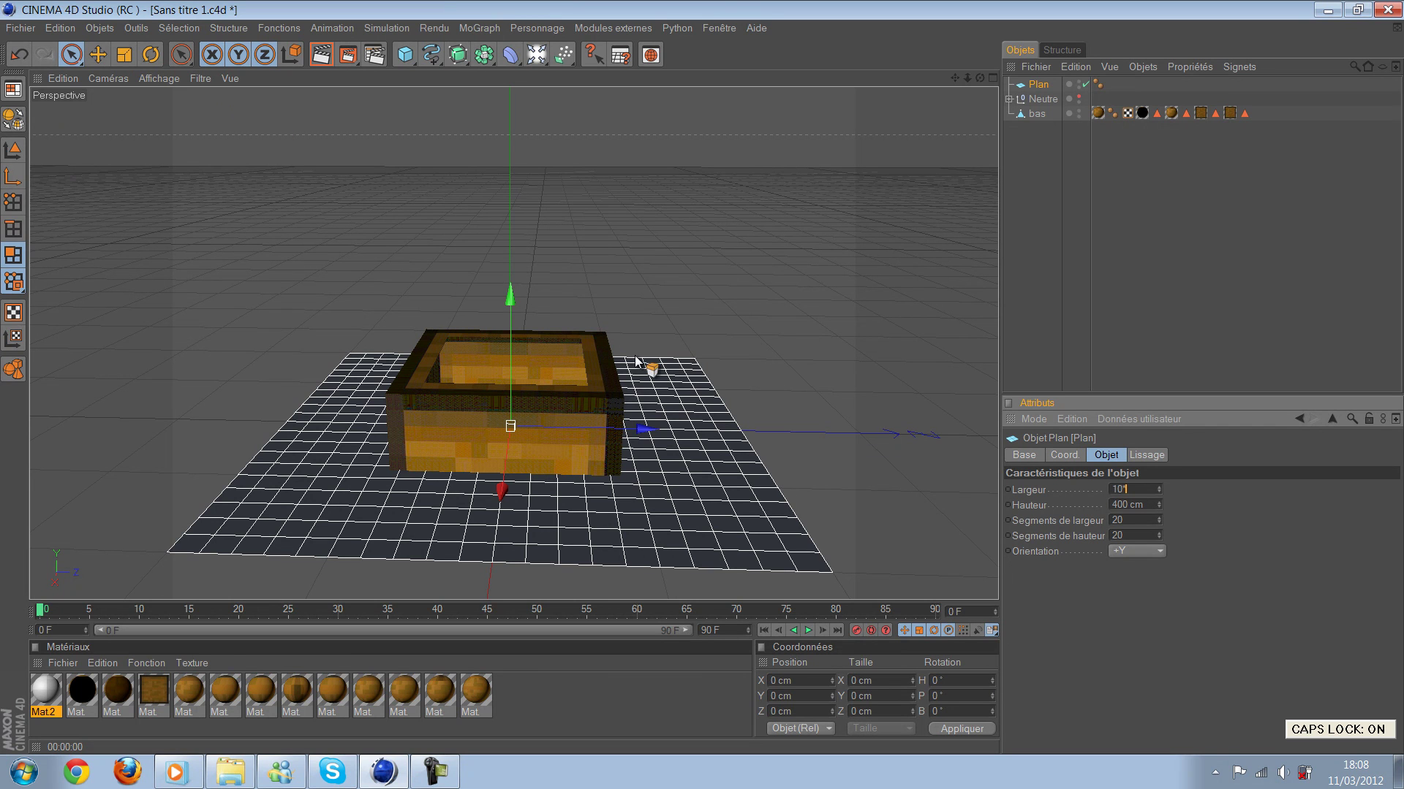
key("Caps_Lock")
type("*12")
type(".5")
key("Tab")
key("BackSpace")
type("7")
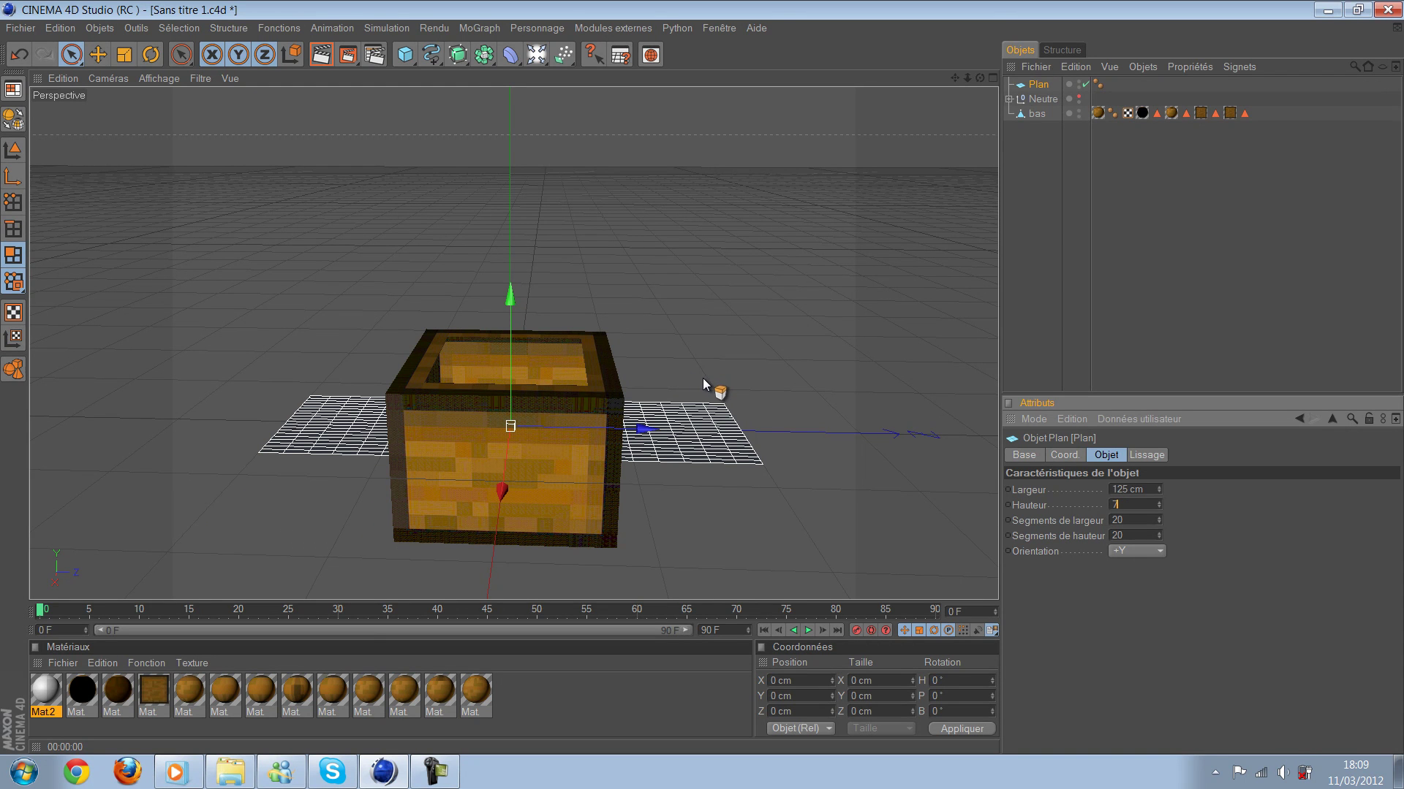
type("*12.5")
key("Return")
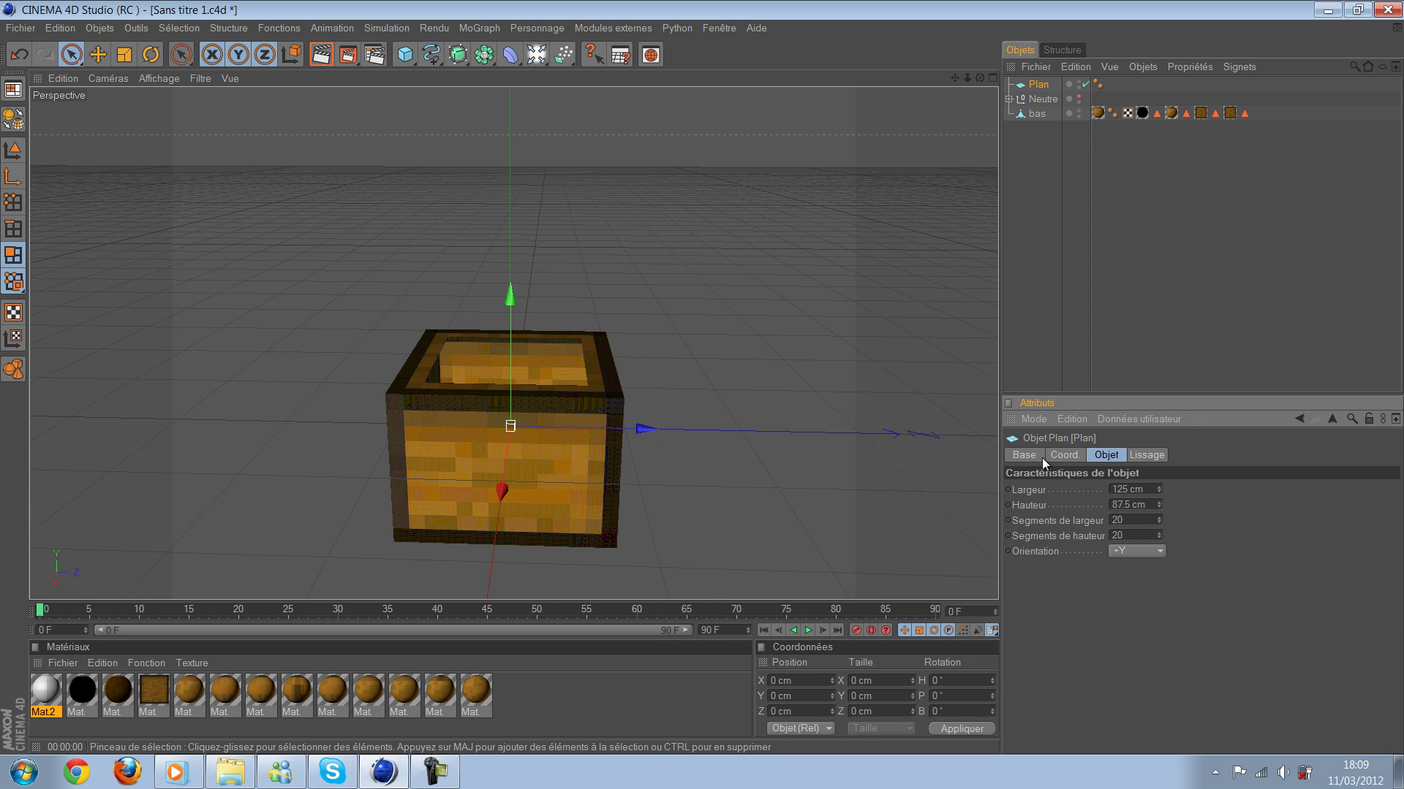
Step: Give the plane 10 width segments and 7 height segments
left_click_drag(512, 293, 556, 410, "alt")
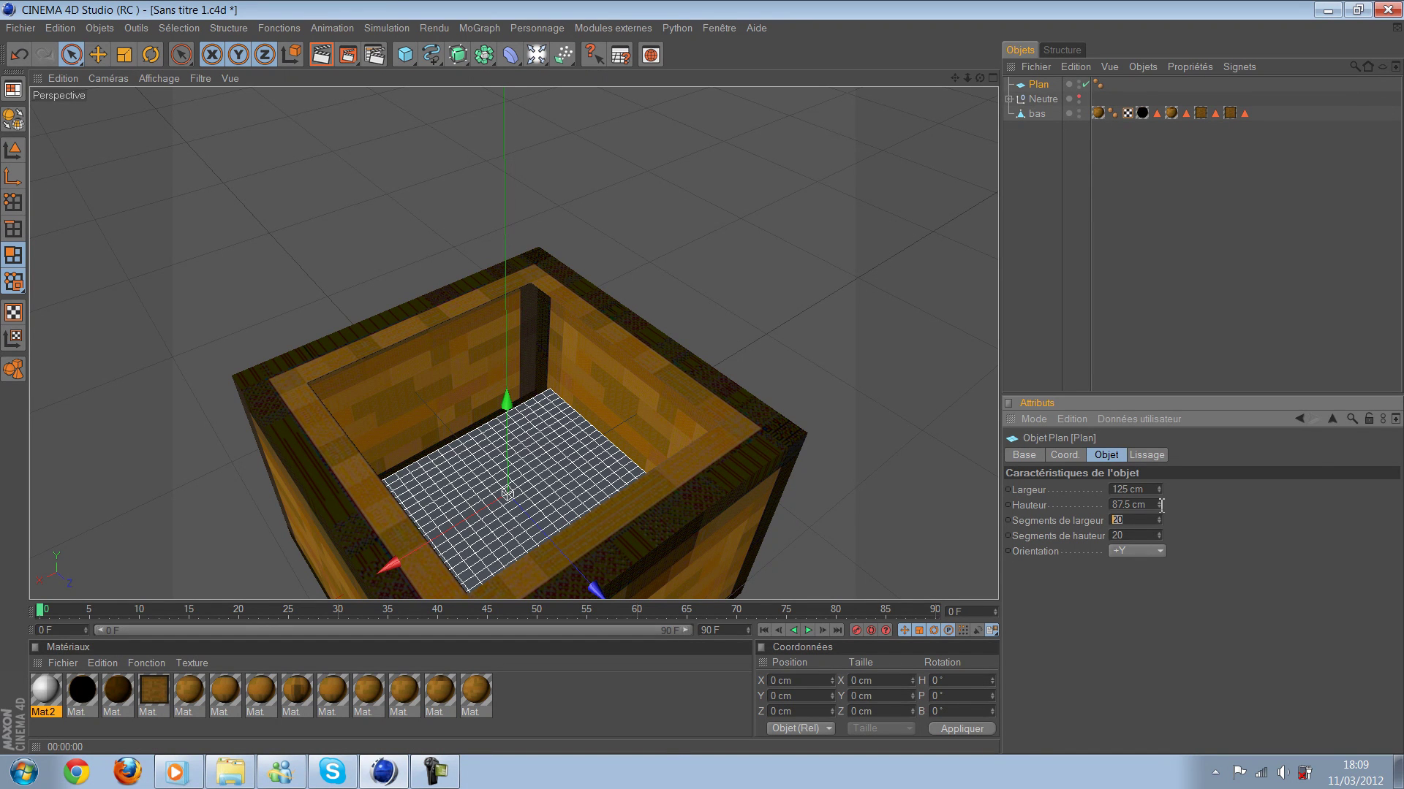
key("BackSpace")
key("Return")
key("Tab")
type("7")
key("Return")
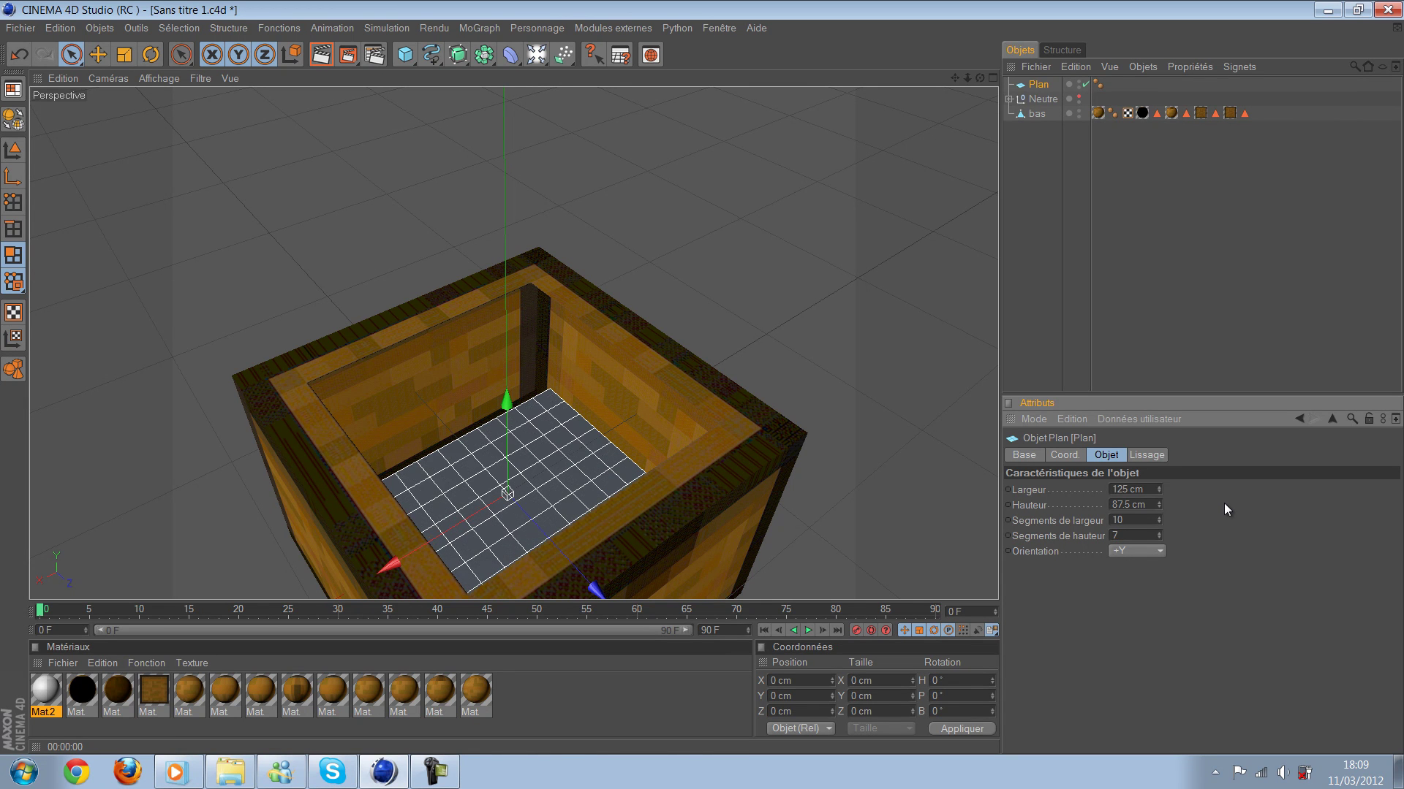
left_click_drag(699, 377, 1139, 517, "alt")
Step: Rotate the plane upright and apply the face haut.png wood material to it
key("r")
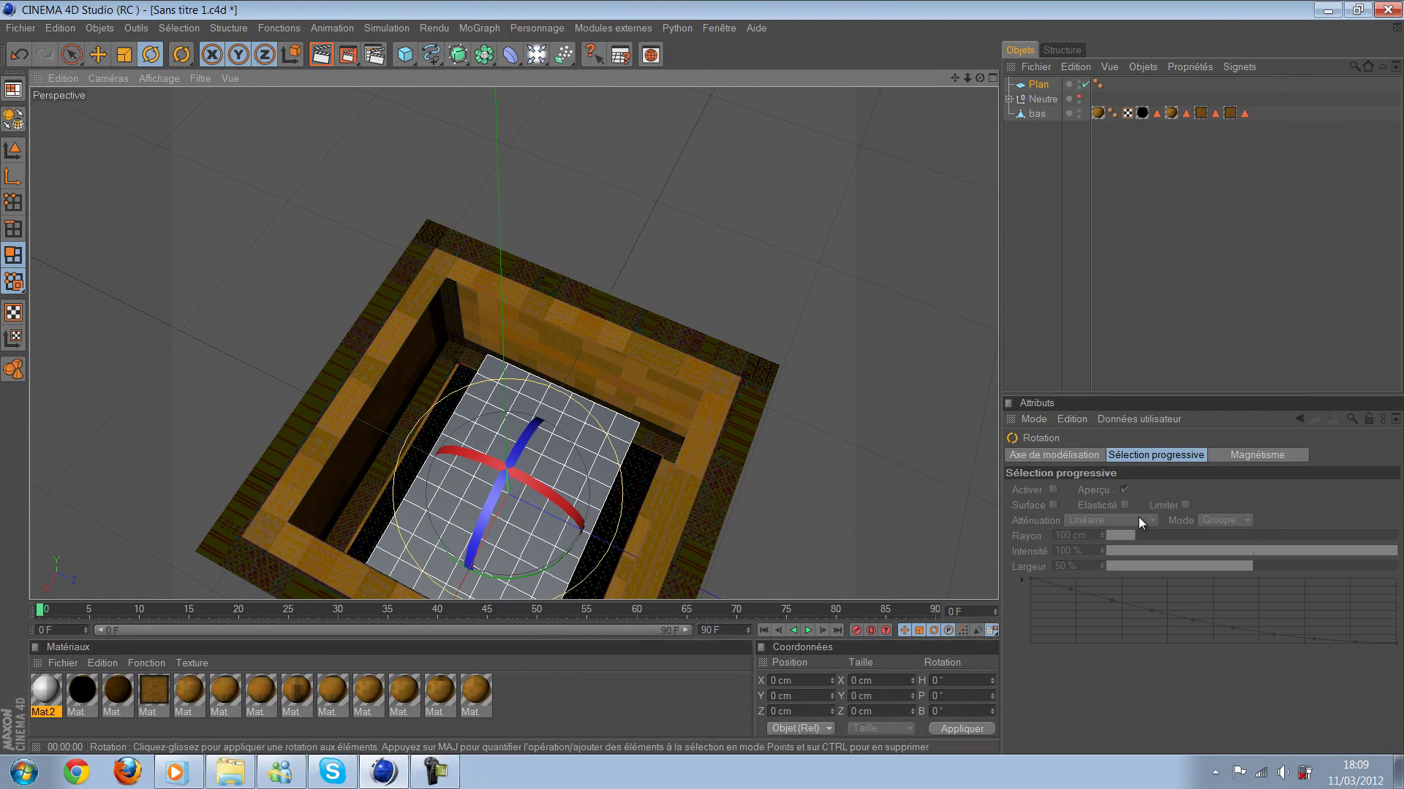
mouse_move(512, 467)
left_mouse_down()
mouse_move(578, 511)
mouse_move(512, 468)
left_mouse_up()
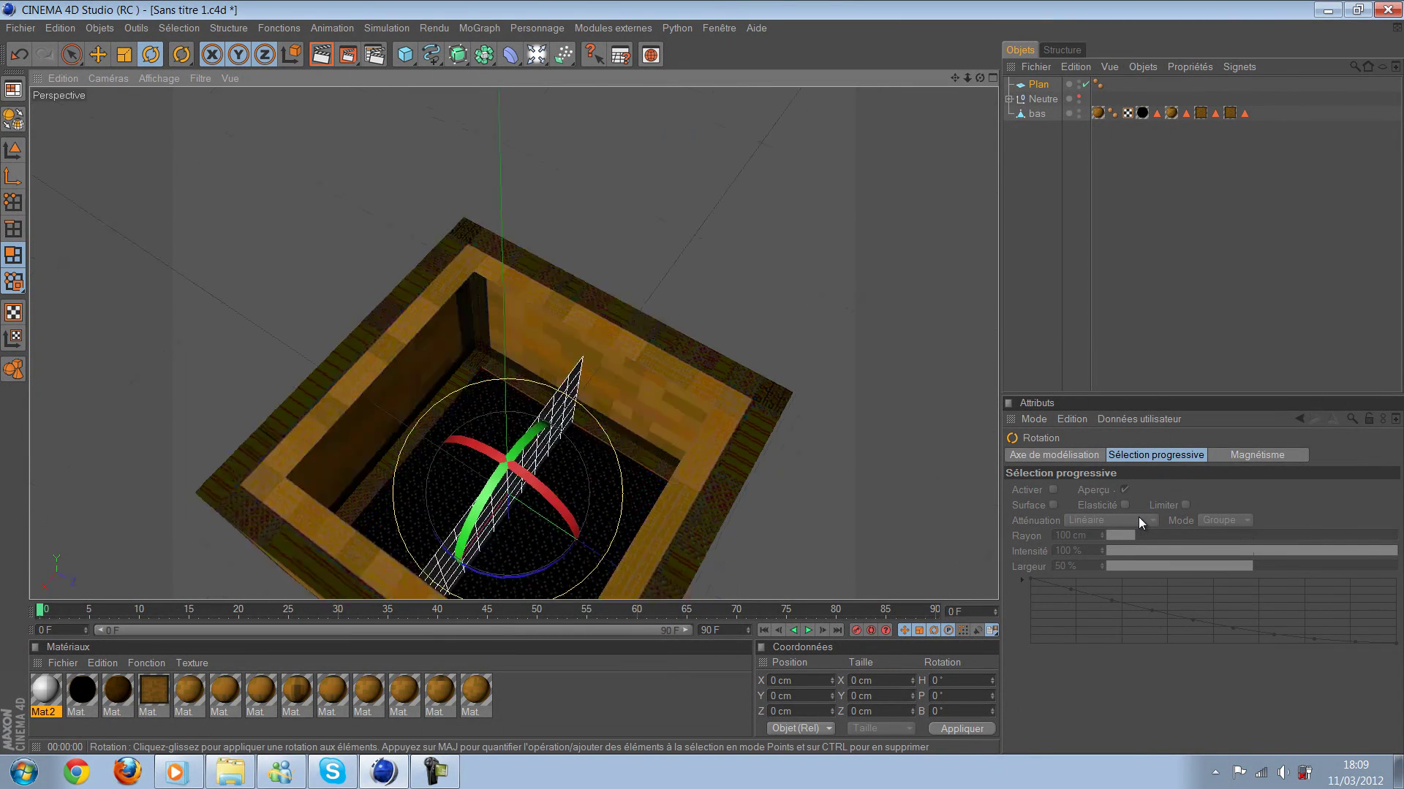
left_click_drag(1138, 517, 1169, 520, "alt")
left_click(296, 695)
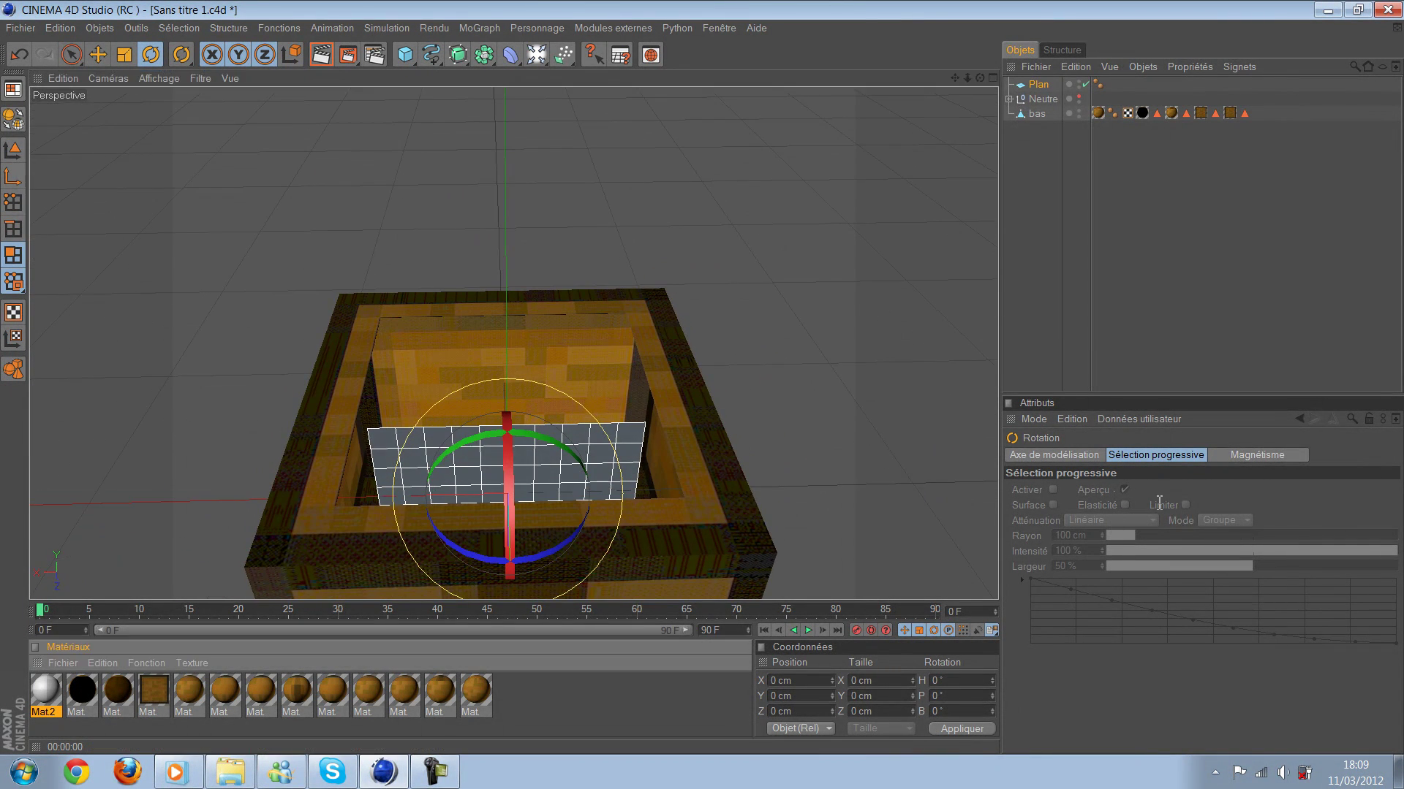
left_click(331, 694)
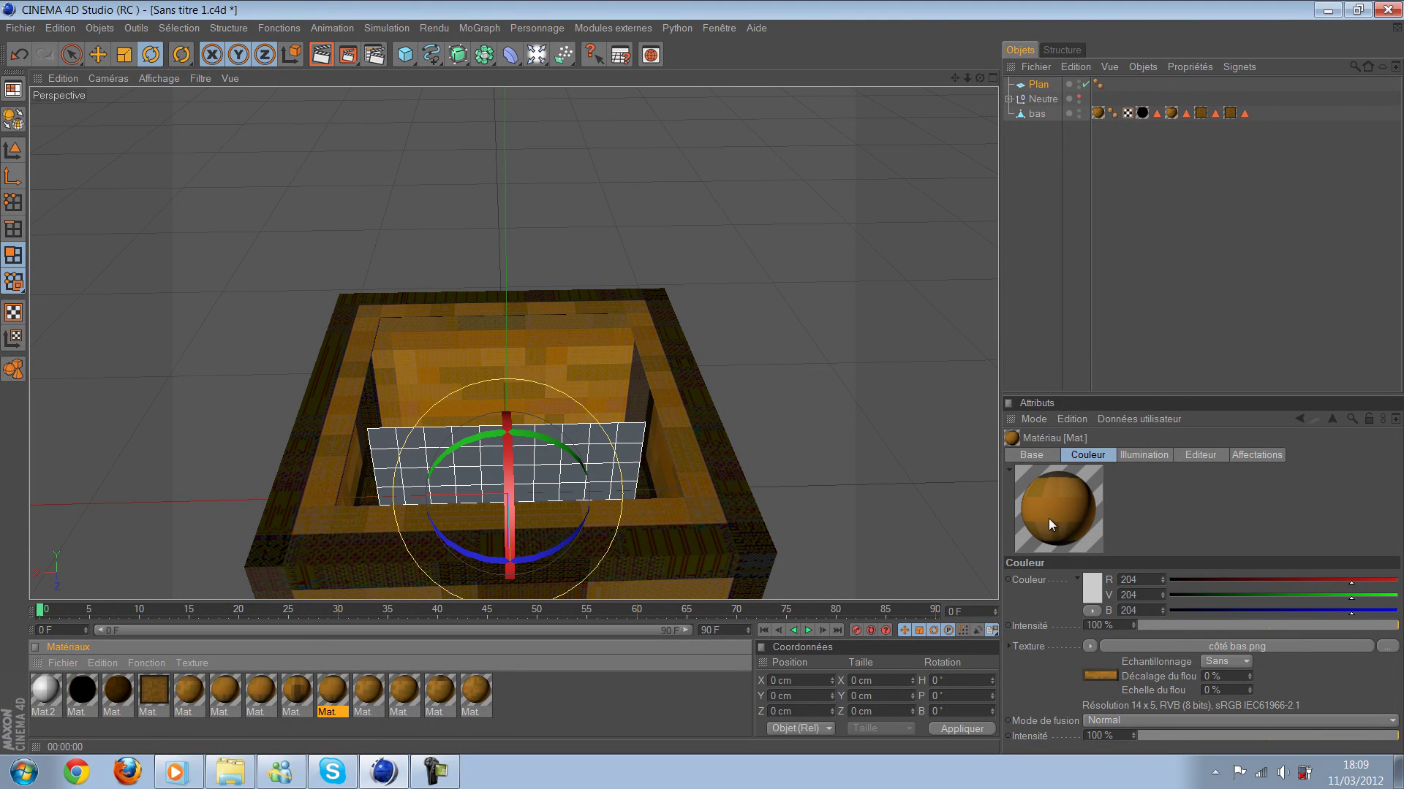
left_click_drag(697, 379, 701, 379)
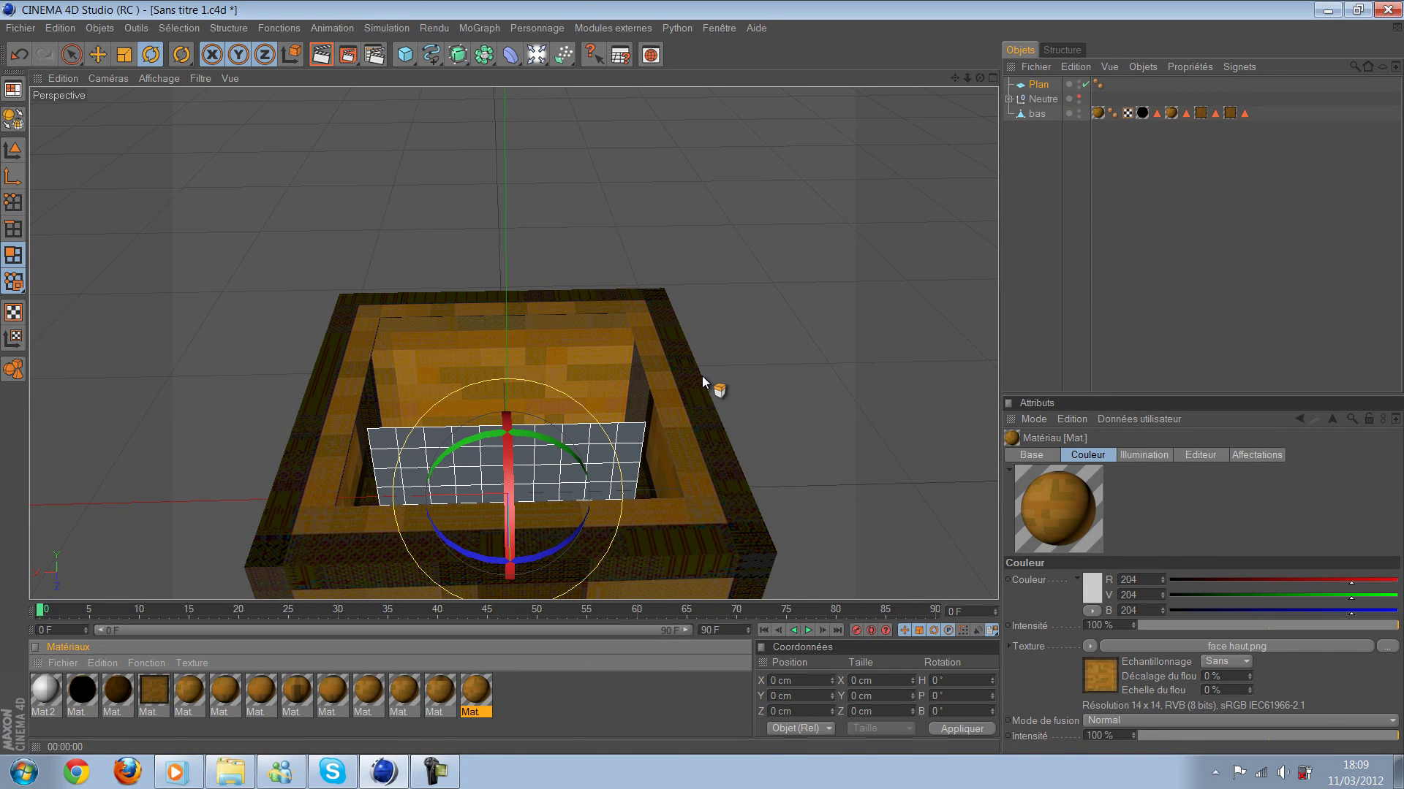
mouse_move(702, 376)
left_mouse_down()
mouse_move(818, 420)
mouse_move(542, 402)
left_mouse_up()
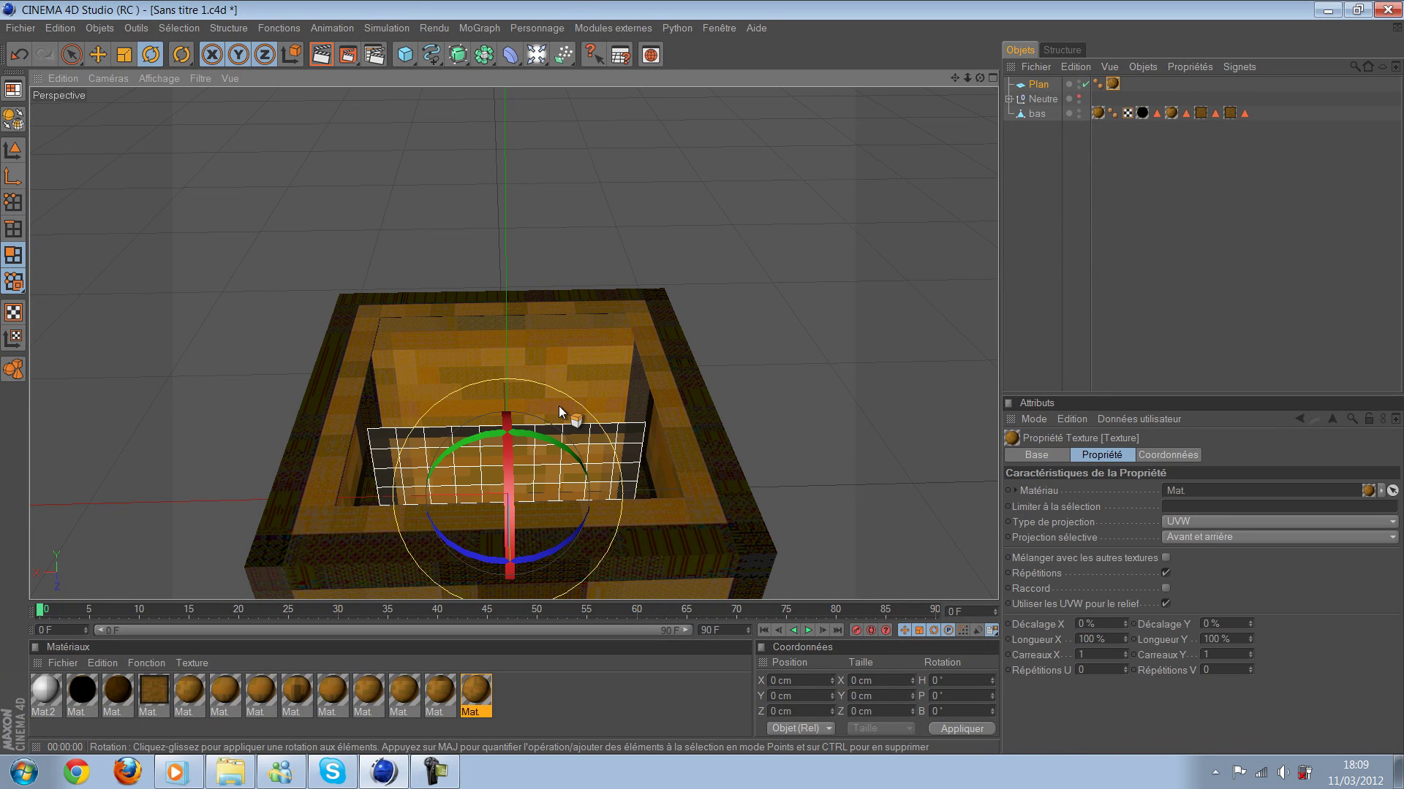
Step: Move the plane out to the left of the box and frame it
key("e")
scroll(560, 463, "down", 5)
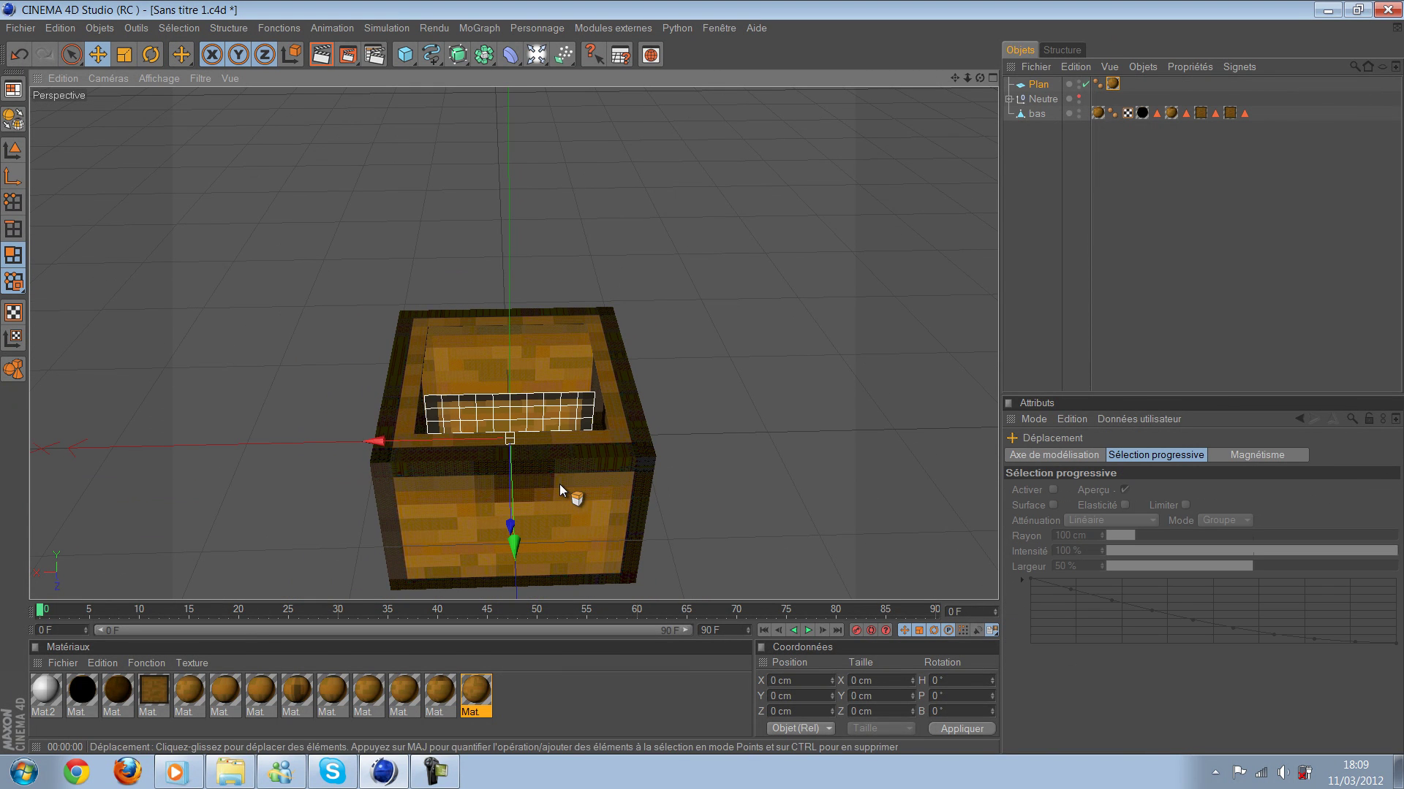
left_click_drag(559, 484, 557, 502)
scroll(1137, 546, "up", 2)
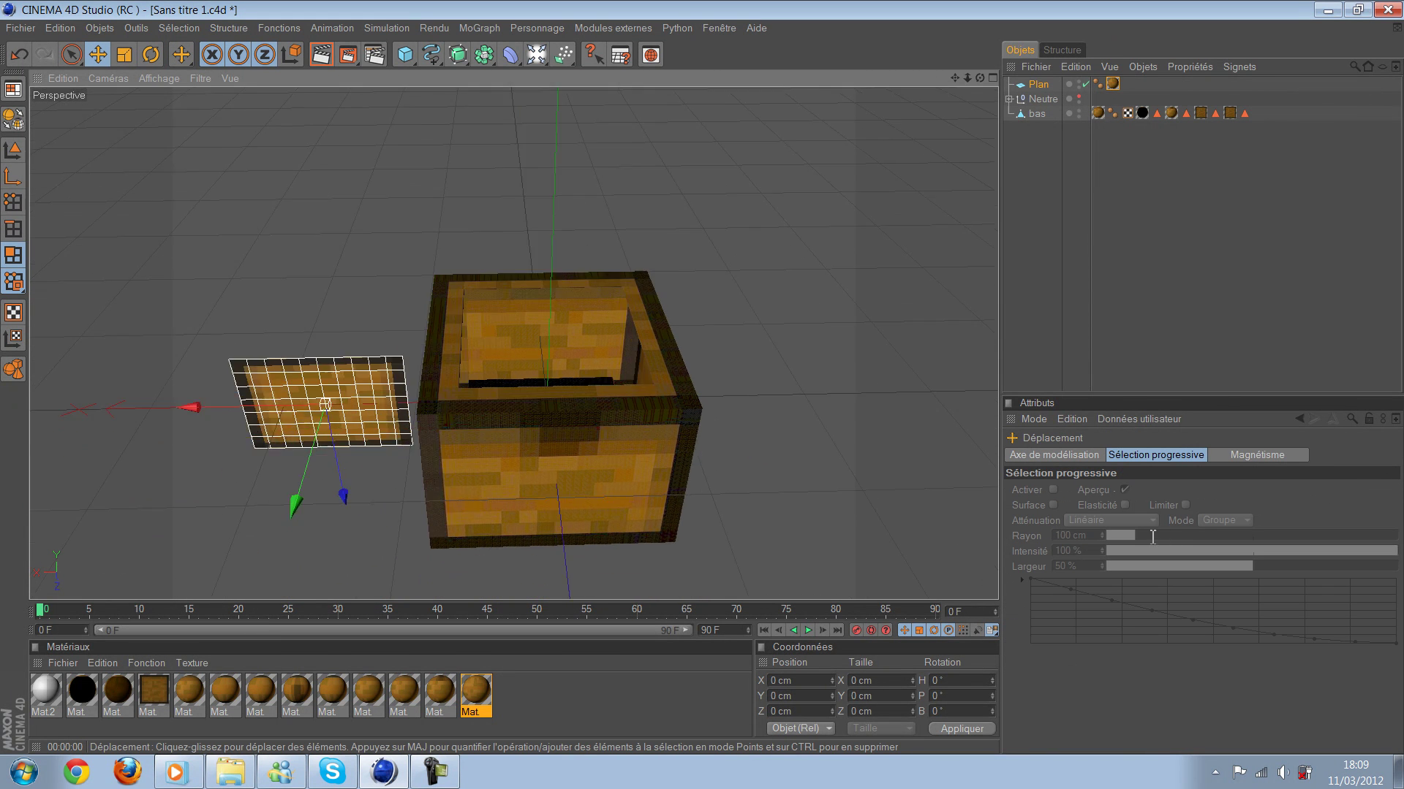
scroll(1140, 526, "up", 3)
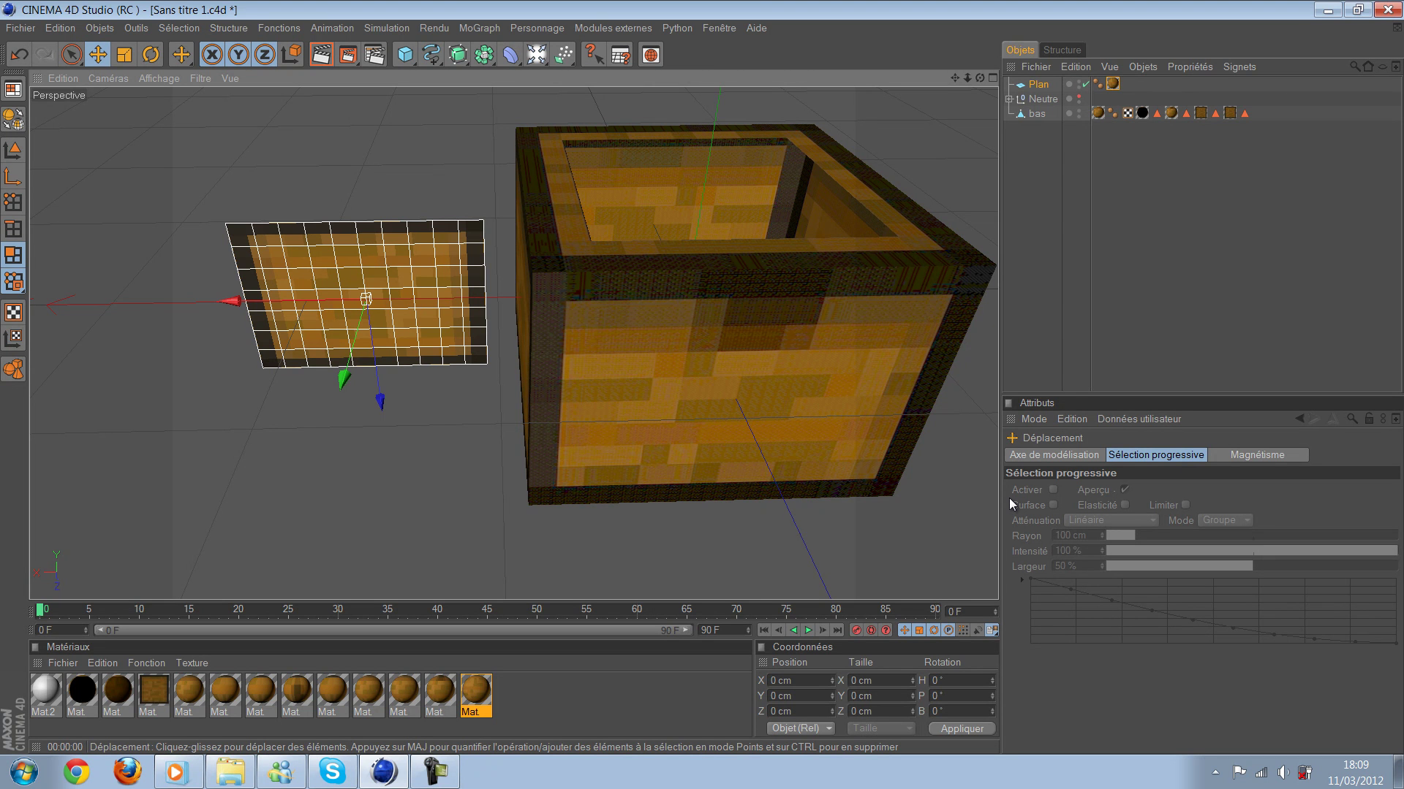
scroll(1009, 498, "up", 3)
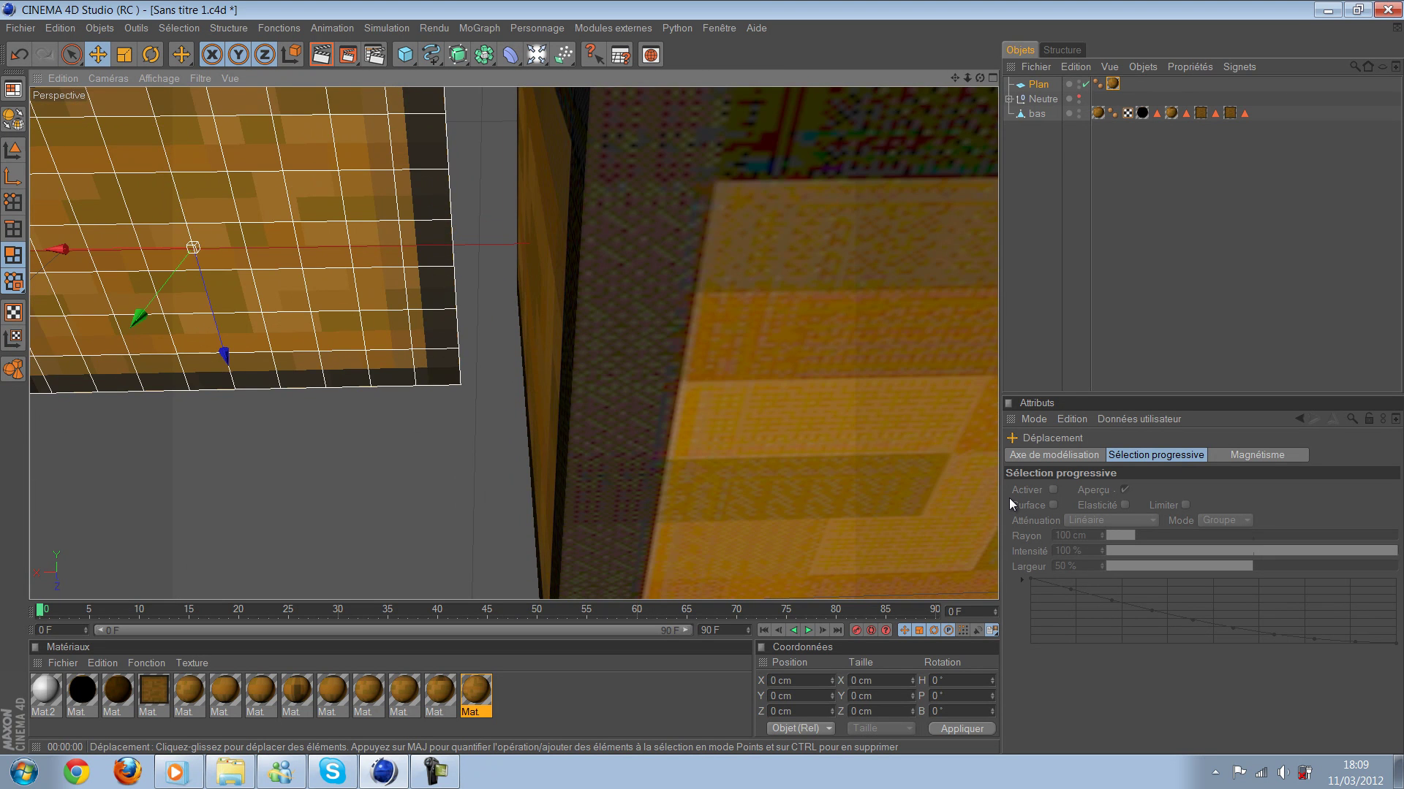
key("o")
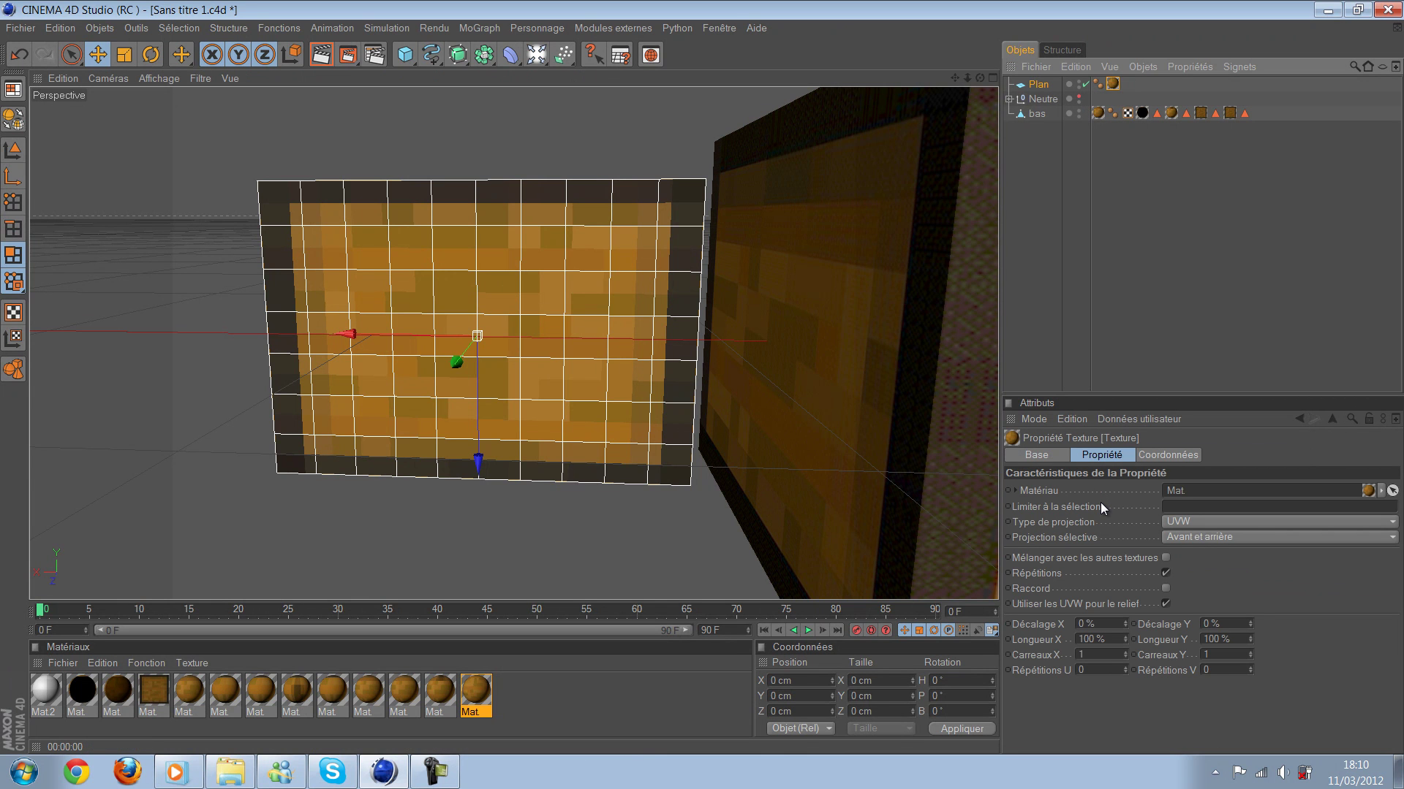
Step: Set the plane texture's horizontal tiling to 0.85
left_click(1099, 503)
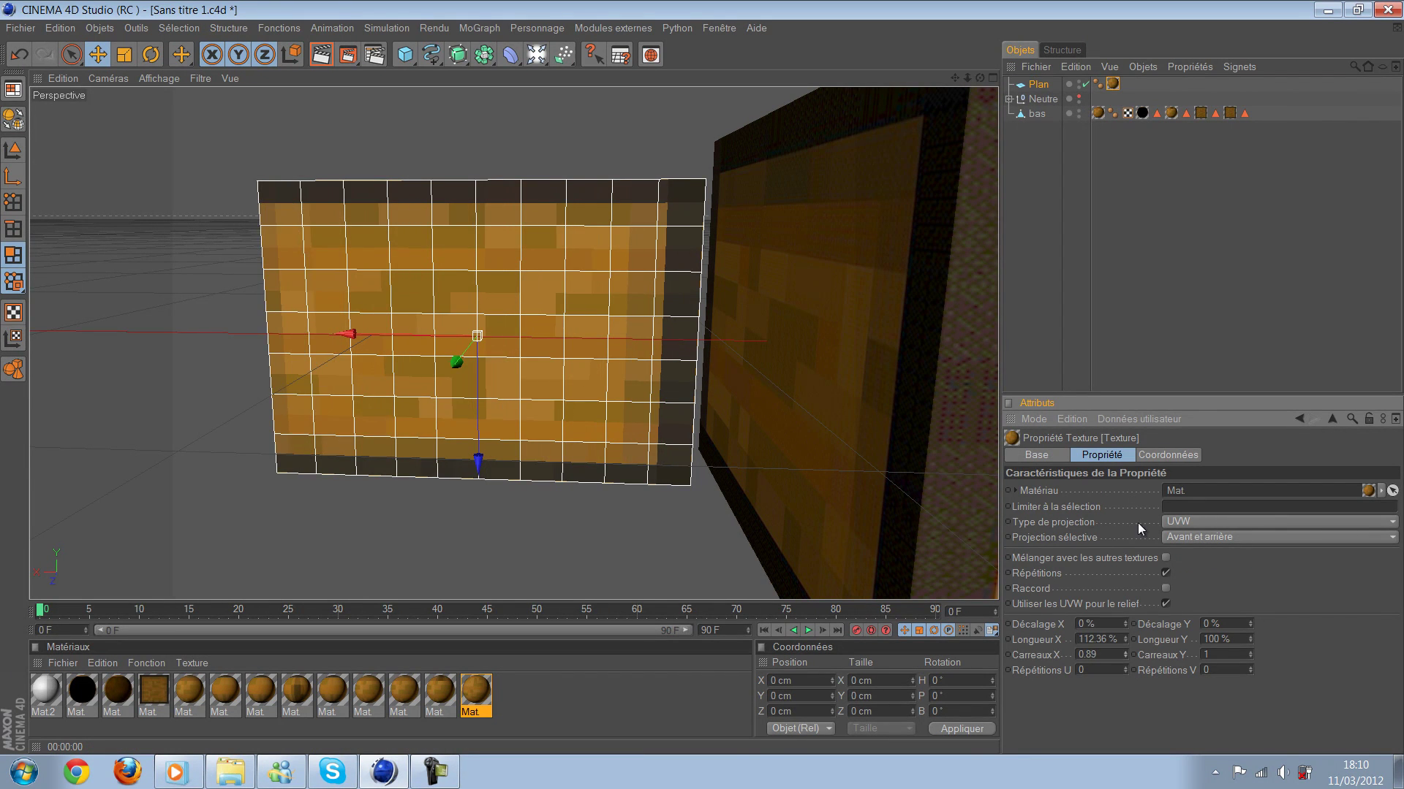
left_click_drag(1138, 536, 1114, 538)
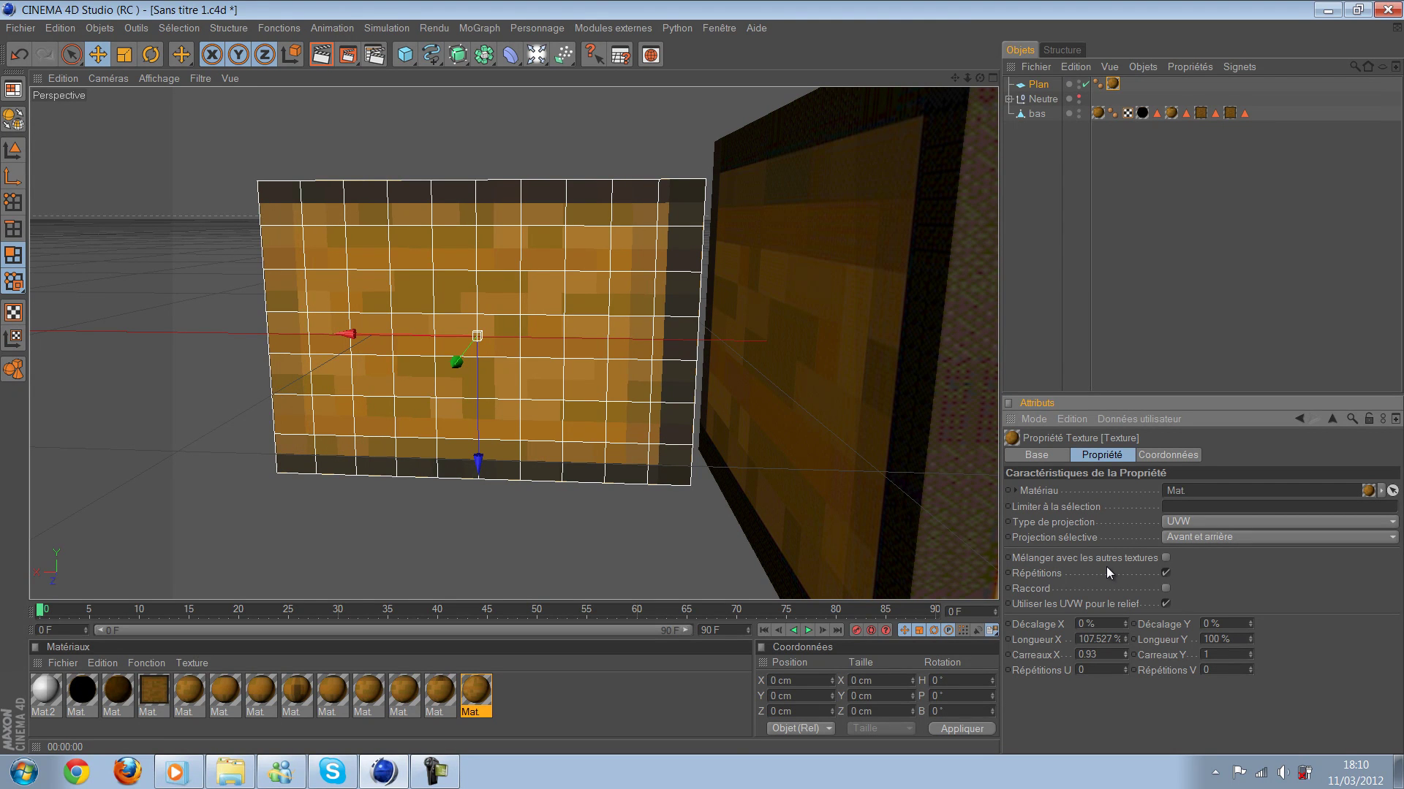
mouse_move(1107, 567)
left_mouse_down()
mouse_move(1357, 437)
mouse_move(1080, 537)
mouse_move(1078, 462)
left_mouse_up()
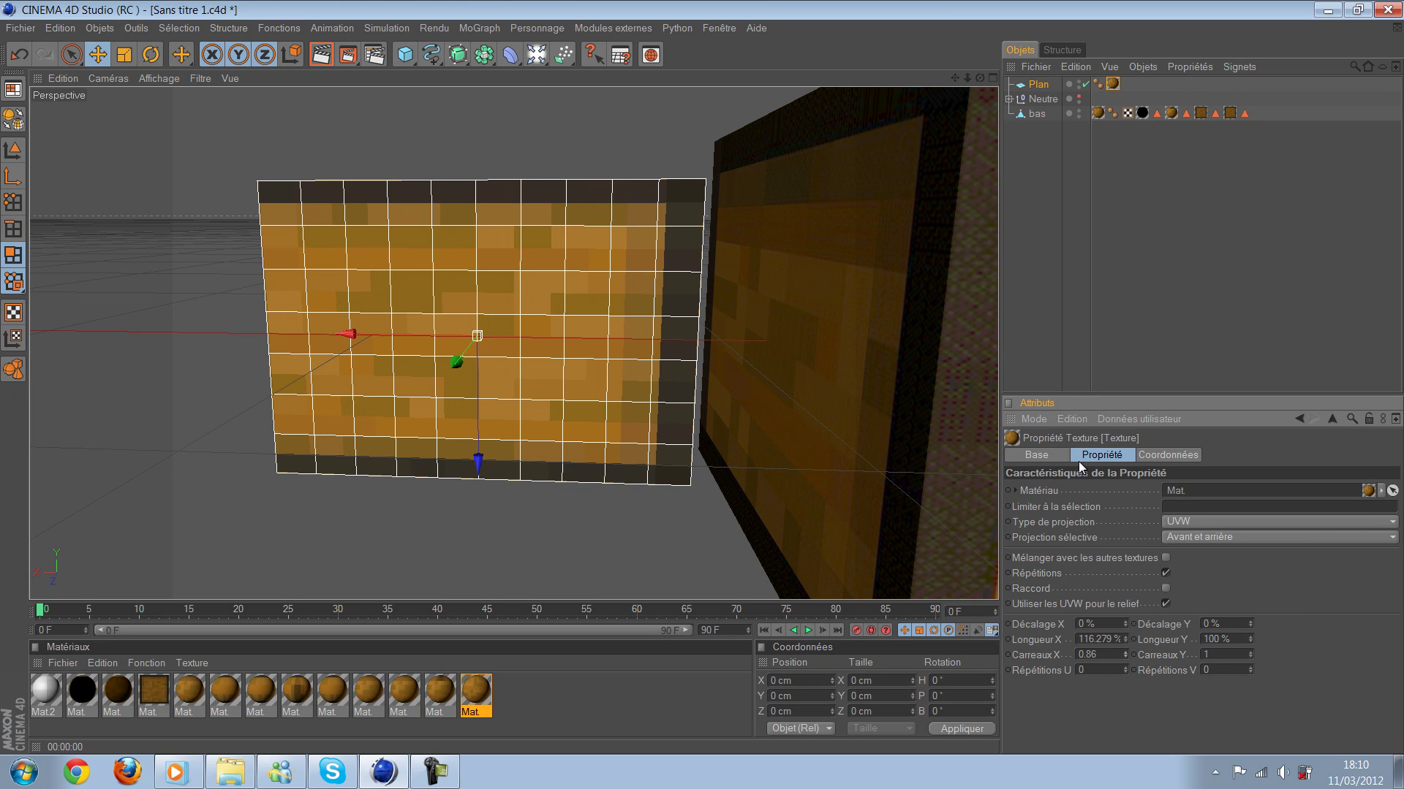
mouse_move(705, 384)
left_mouse_down()
mouse_move(769, 441)
mouse_move(703, 372)
left_mouse_up()
type("0.85")
key("Return")
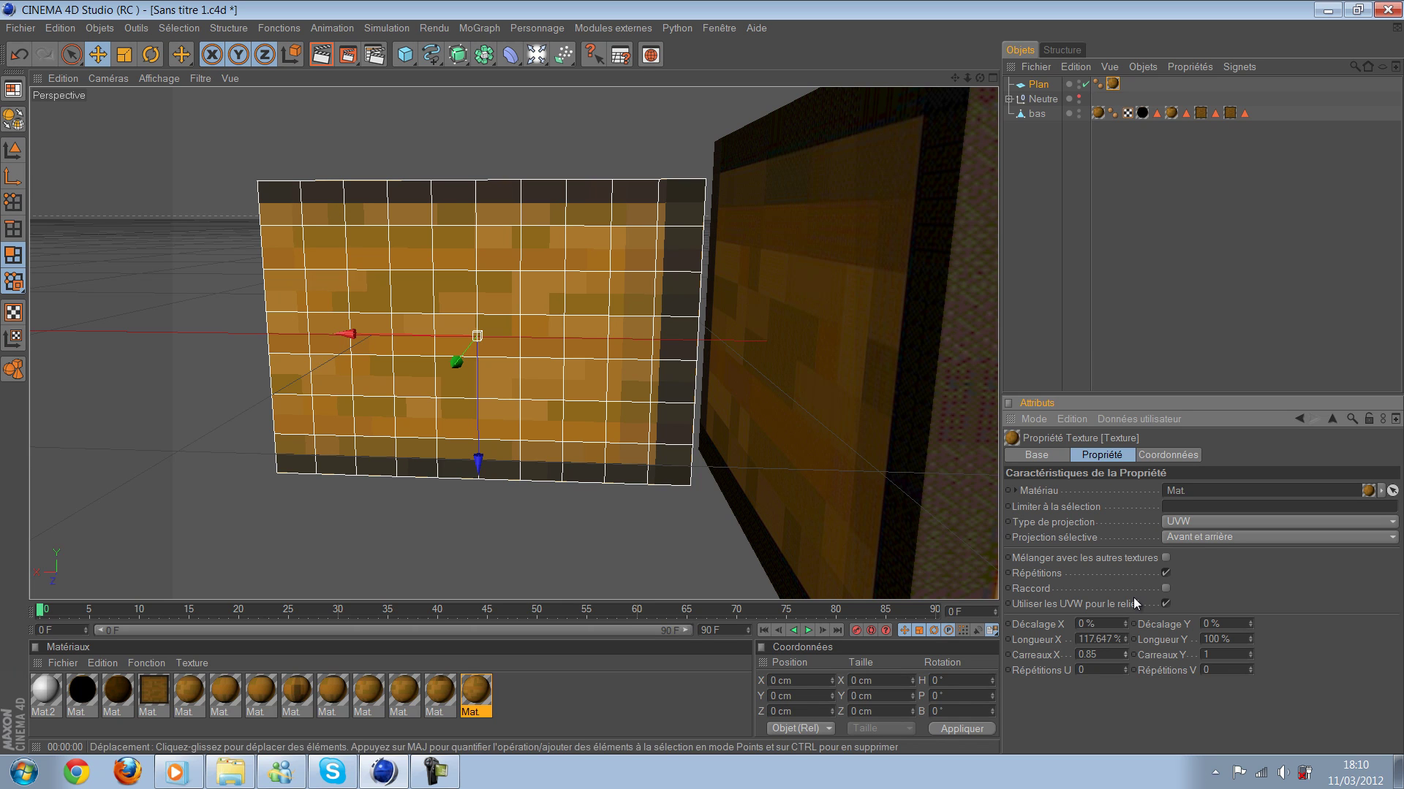
Step: Shift the texture sideways, stretch it vertically and offset it down to -8 %
left_click_drag(1125, 624, 901, 436)
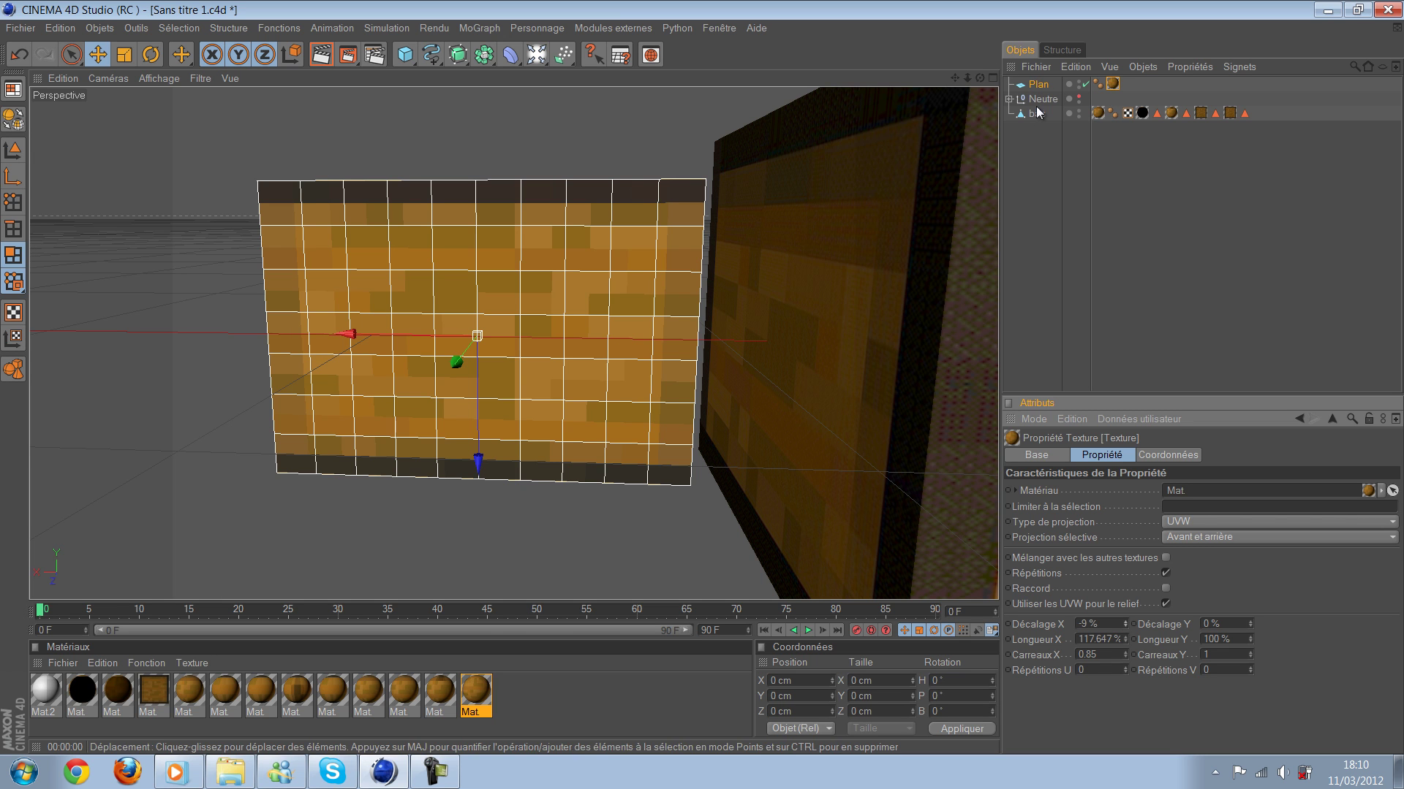
left_click_drag(1038, 112, 827, 363)
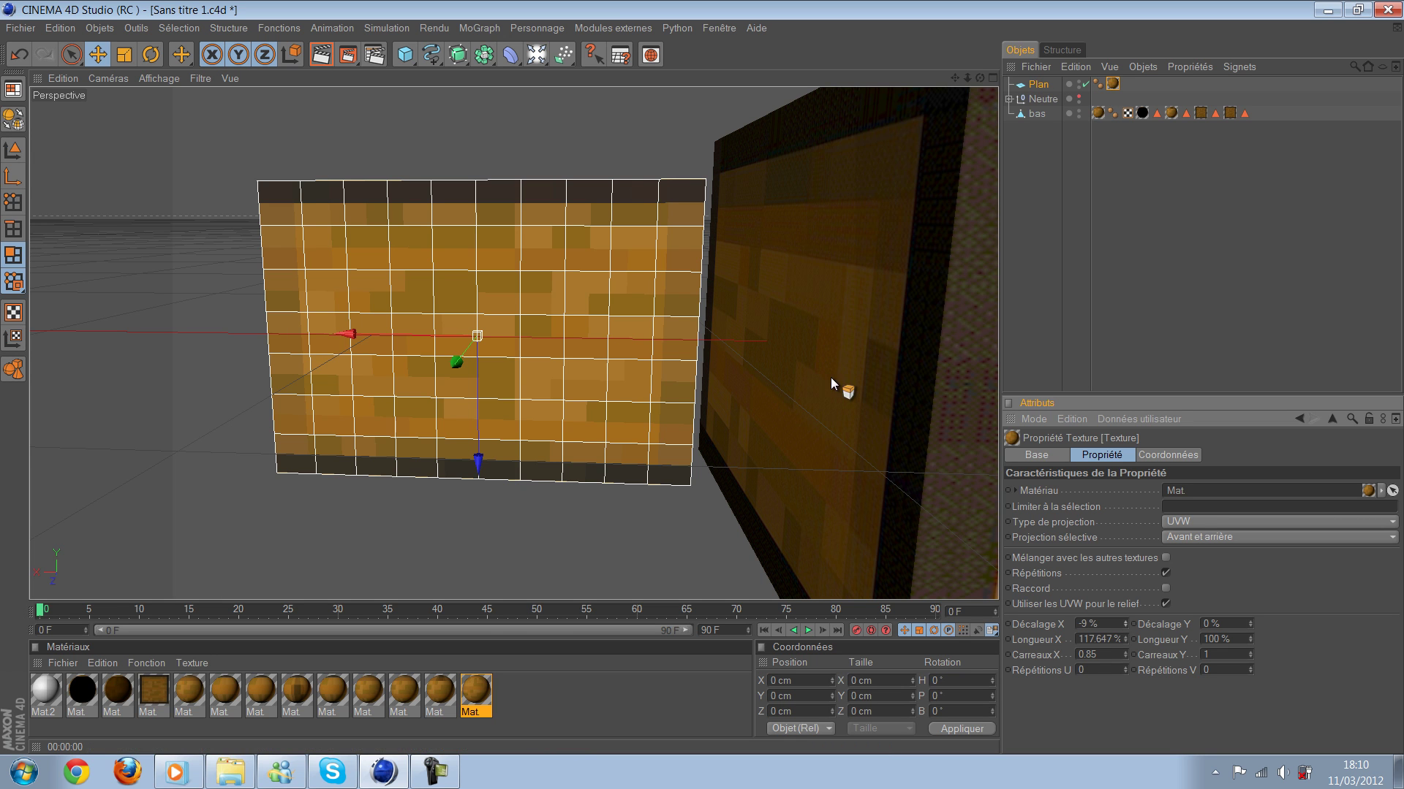
mouse_move(720, 377)
left_mouse_down()
mouse_move(652, 388)
mouse_move(745, 359)
left_mouse_up()
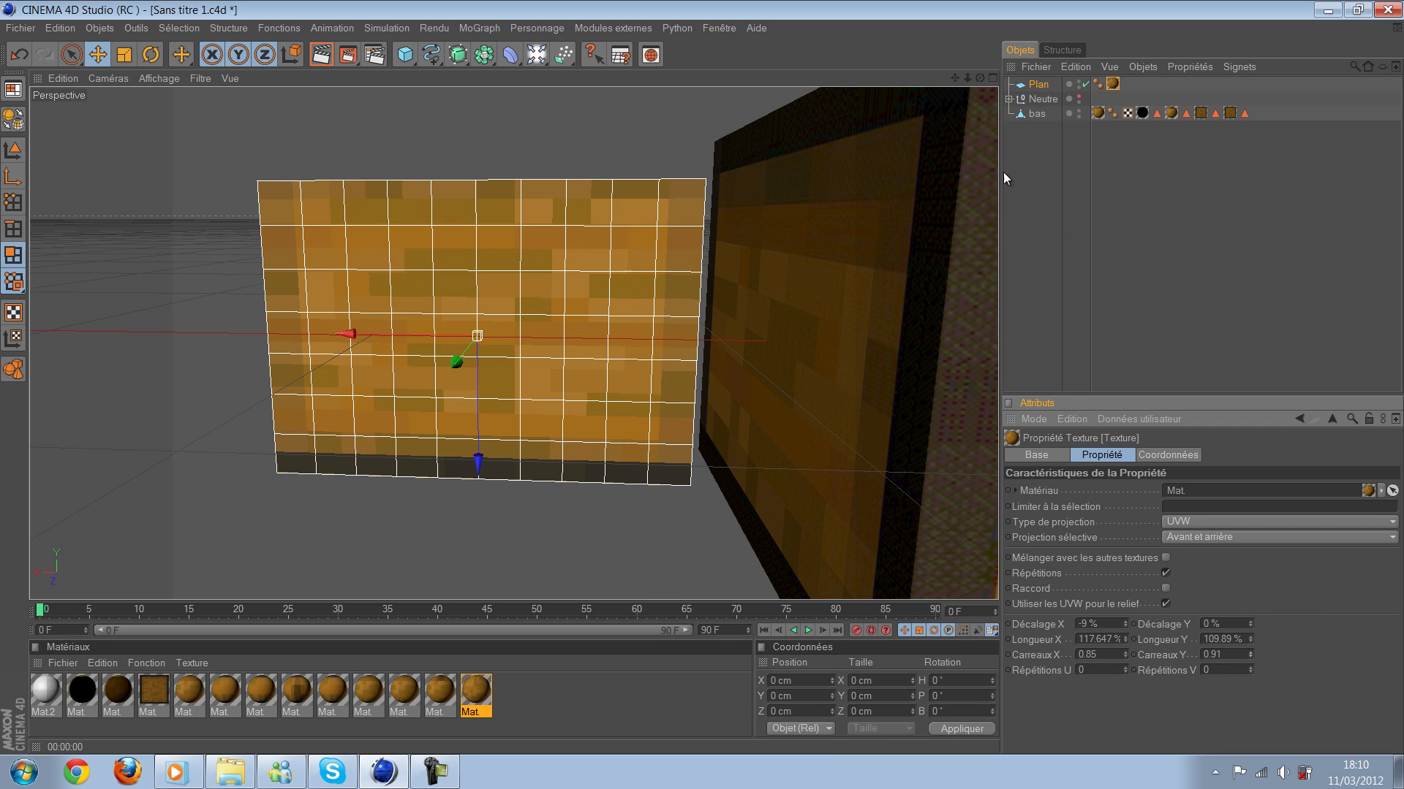
left_click_drag(1038, 110, 435, 339)
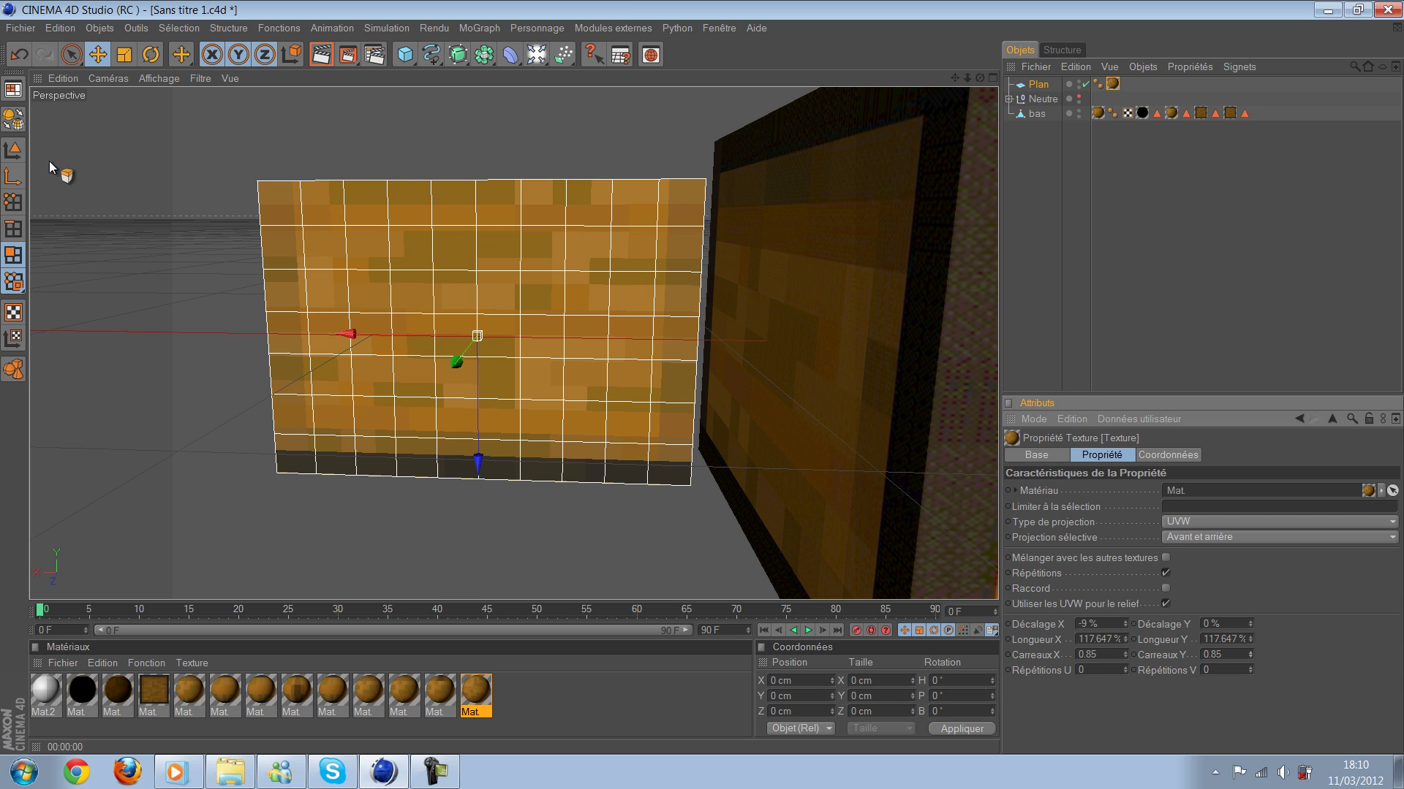
left_click_drag(436, 329, 439, 337)
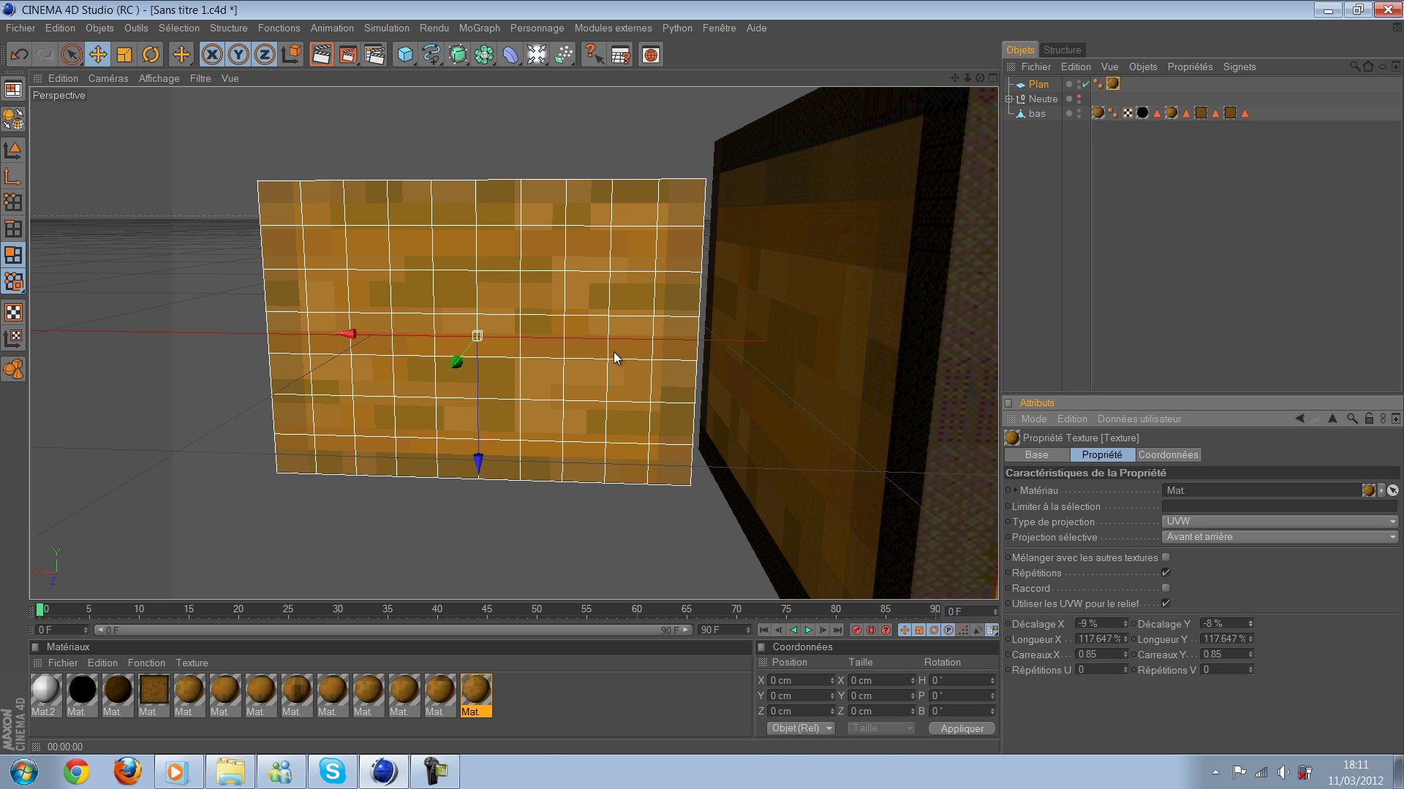
Step: Increase the texture's vertical tiling to about 0.49
scroll(693, 362, "up", 5)
scroll(725, 369, "down", 3)
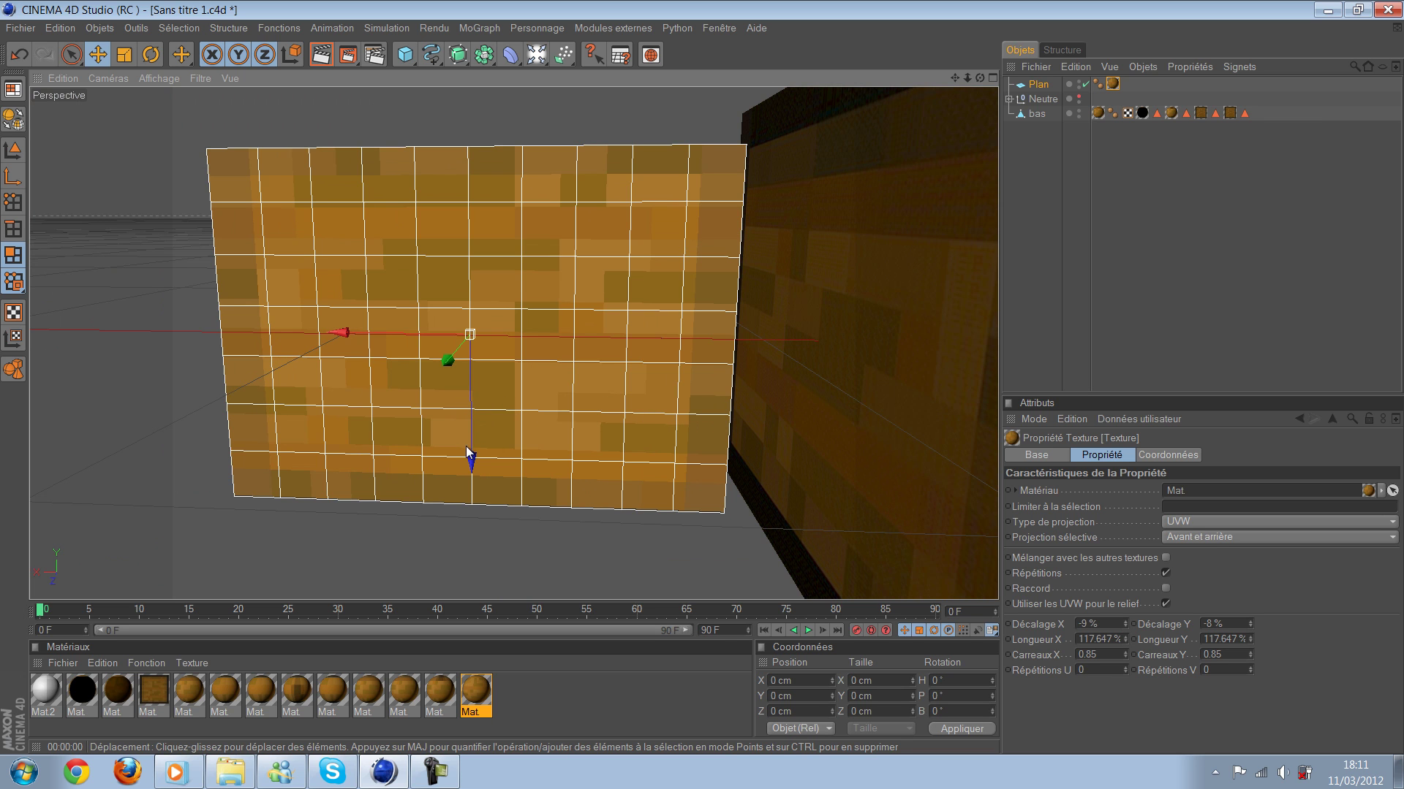
mouse_move(692, 459)
left_mouse_down()
mouse_move(524, 458)
mouse_move(691, 459)
left_mouse_up()
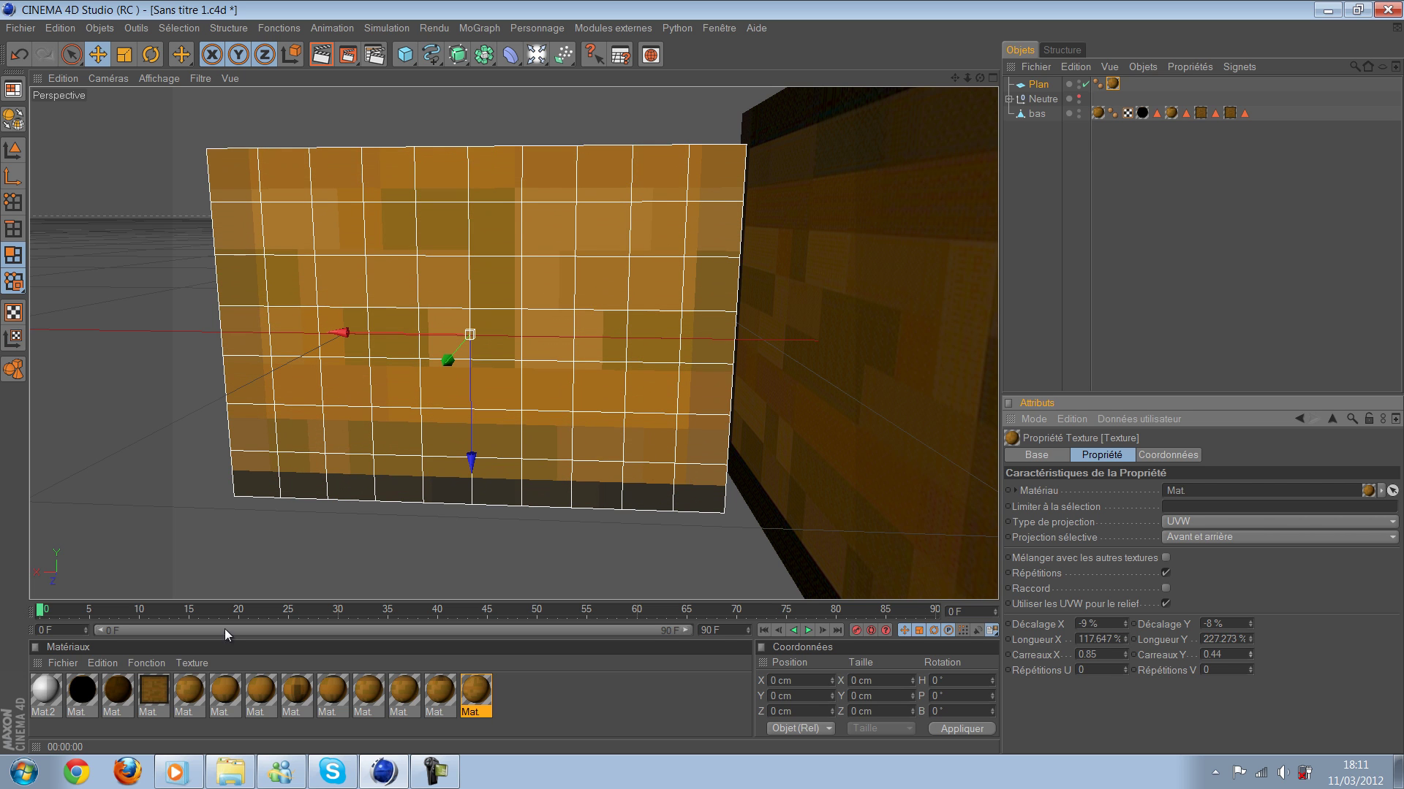
left_click_drag(157, 693, 515, 395)
left_click_drag(719, 318, 721, 315)
left_click(1248, 651)
left_click_drag(1248, 652, 1249, 652)
Step: Settle the texture's vertical offset at -15 % with a slightly shorter vertical length
key("Up")
key("Up")
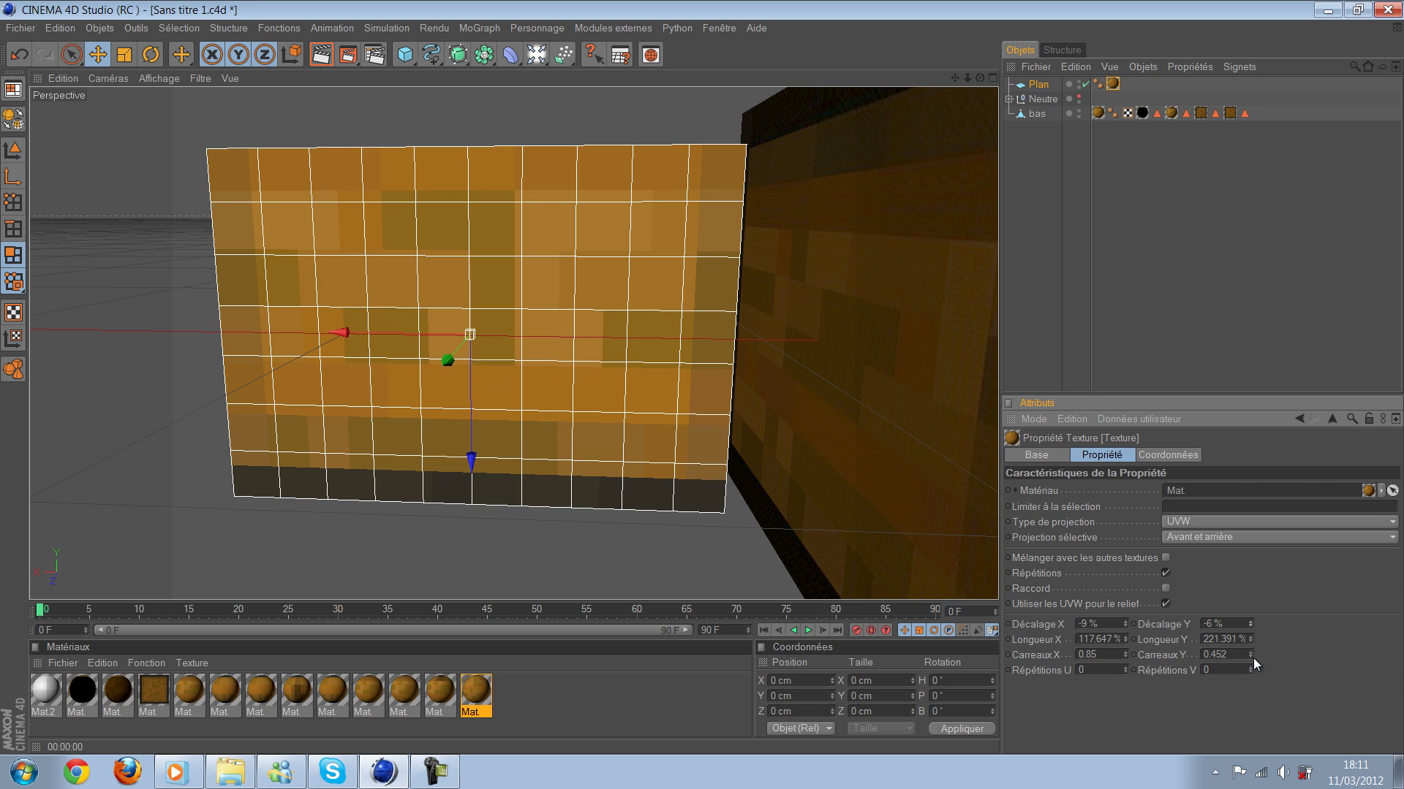
key("Down")
key("Down")
key("Down")
key("Up")
key("Up")
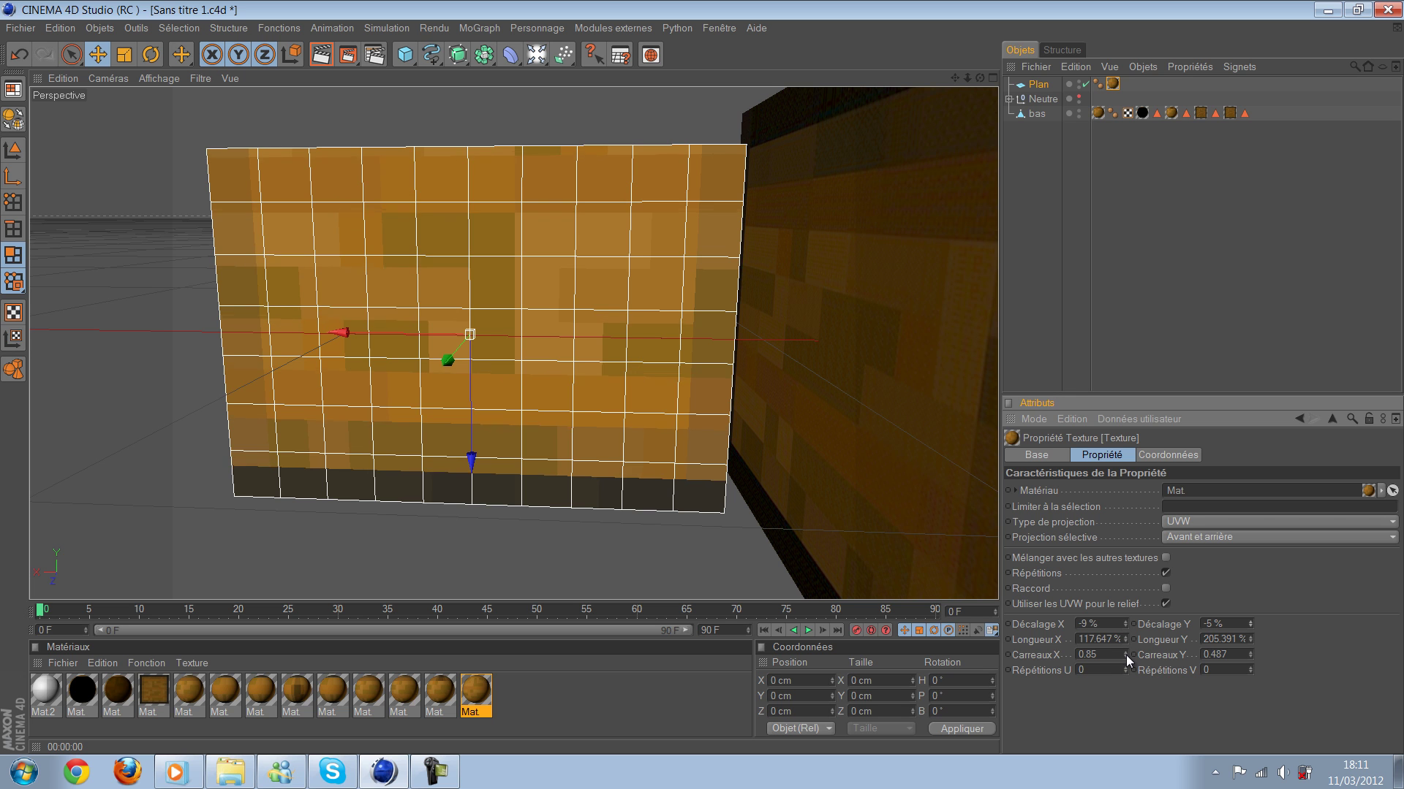
key("Up")
key("Up")
key("Up")
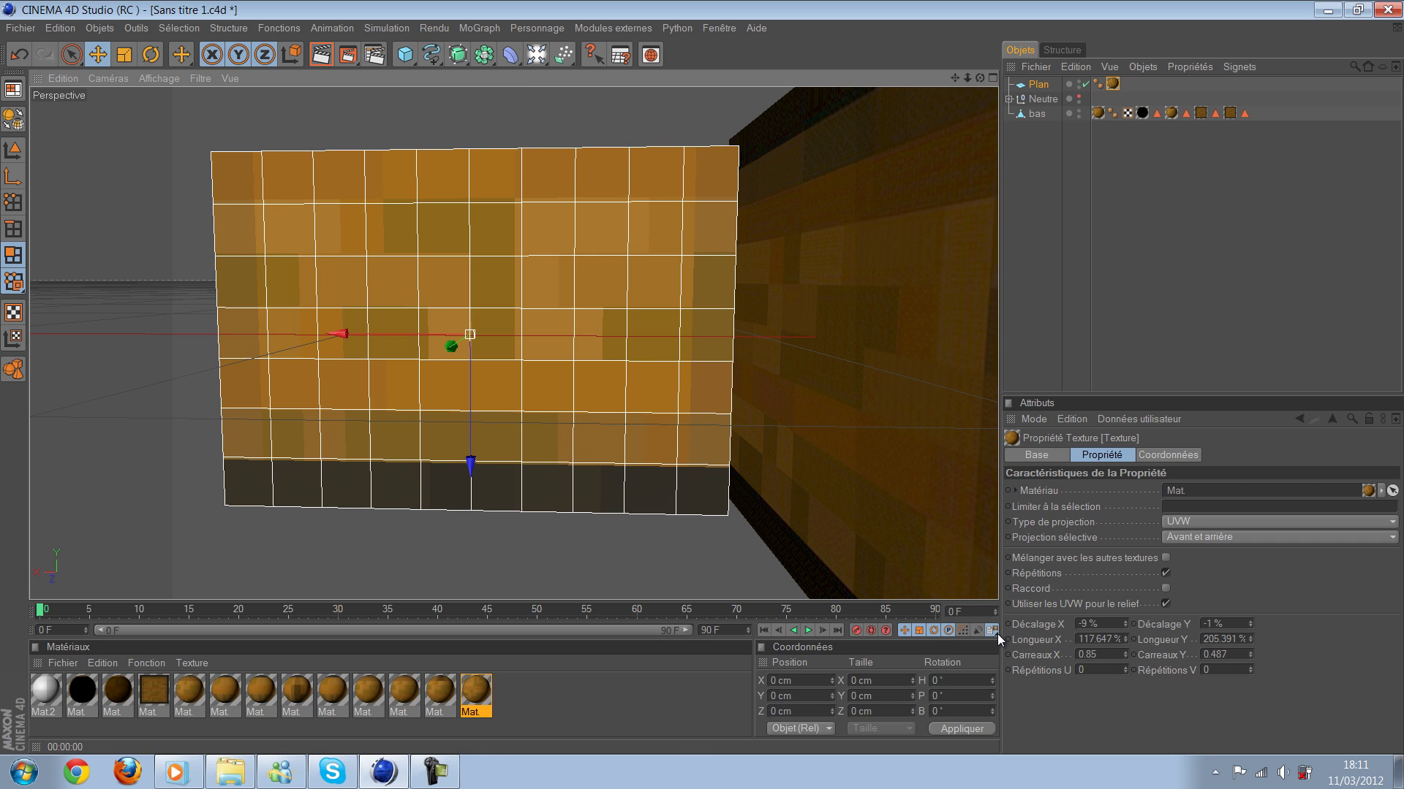
key("Down")
key("Down")
key("Up")
key("Down")
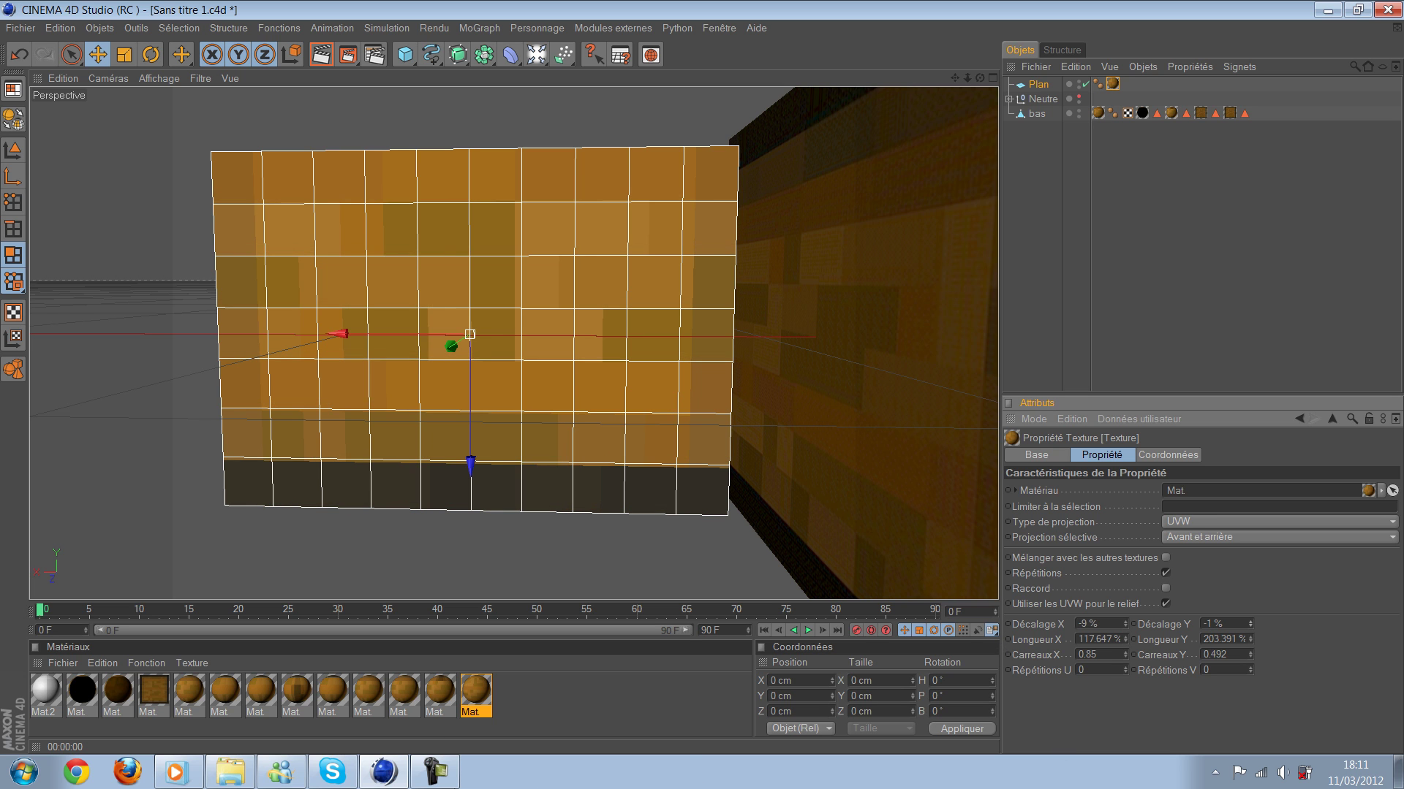
key("Down")
key("Down")
key("Down")
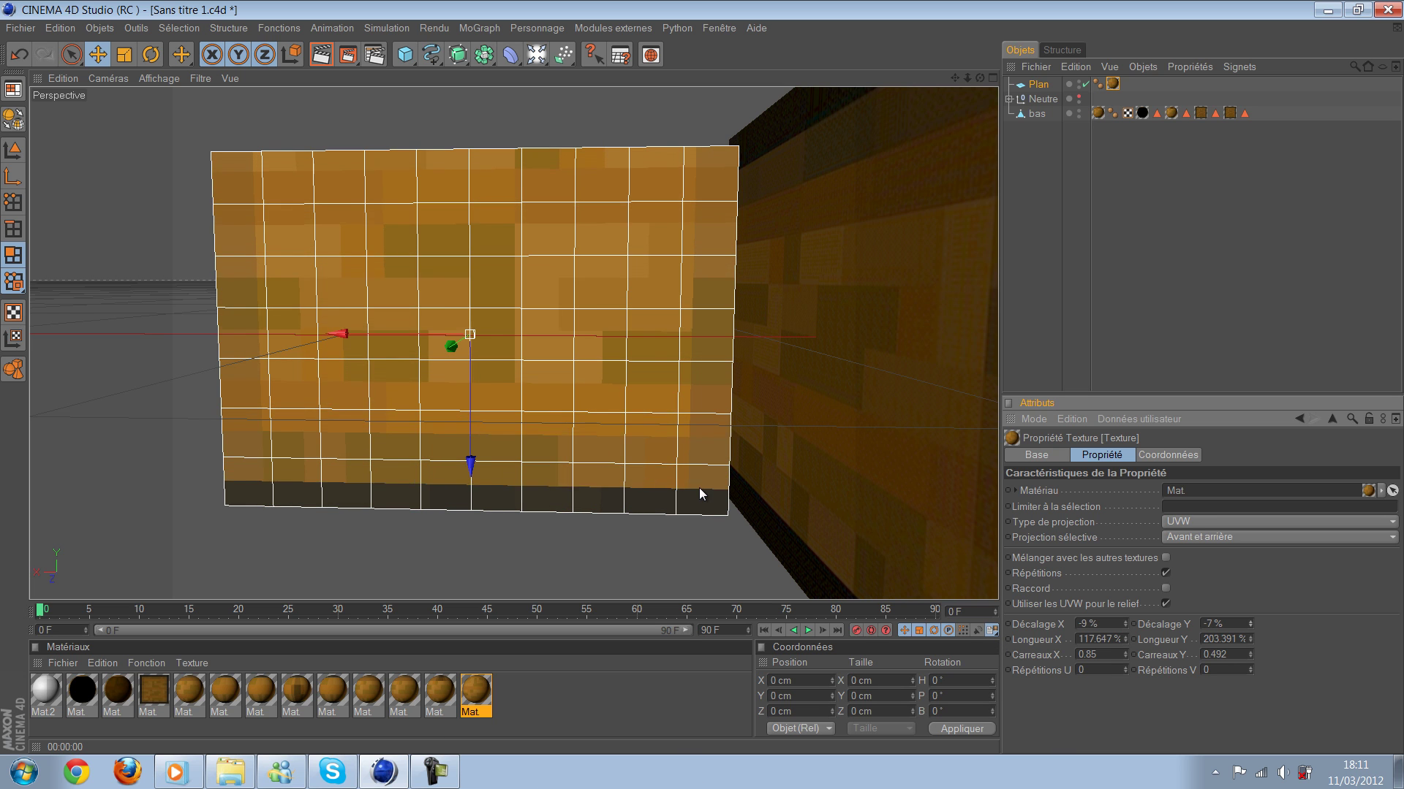
key("Down")
key("Down")
key("Down")
key("Down")
key("Up")
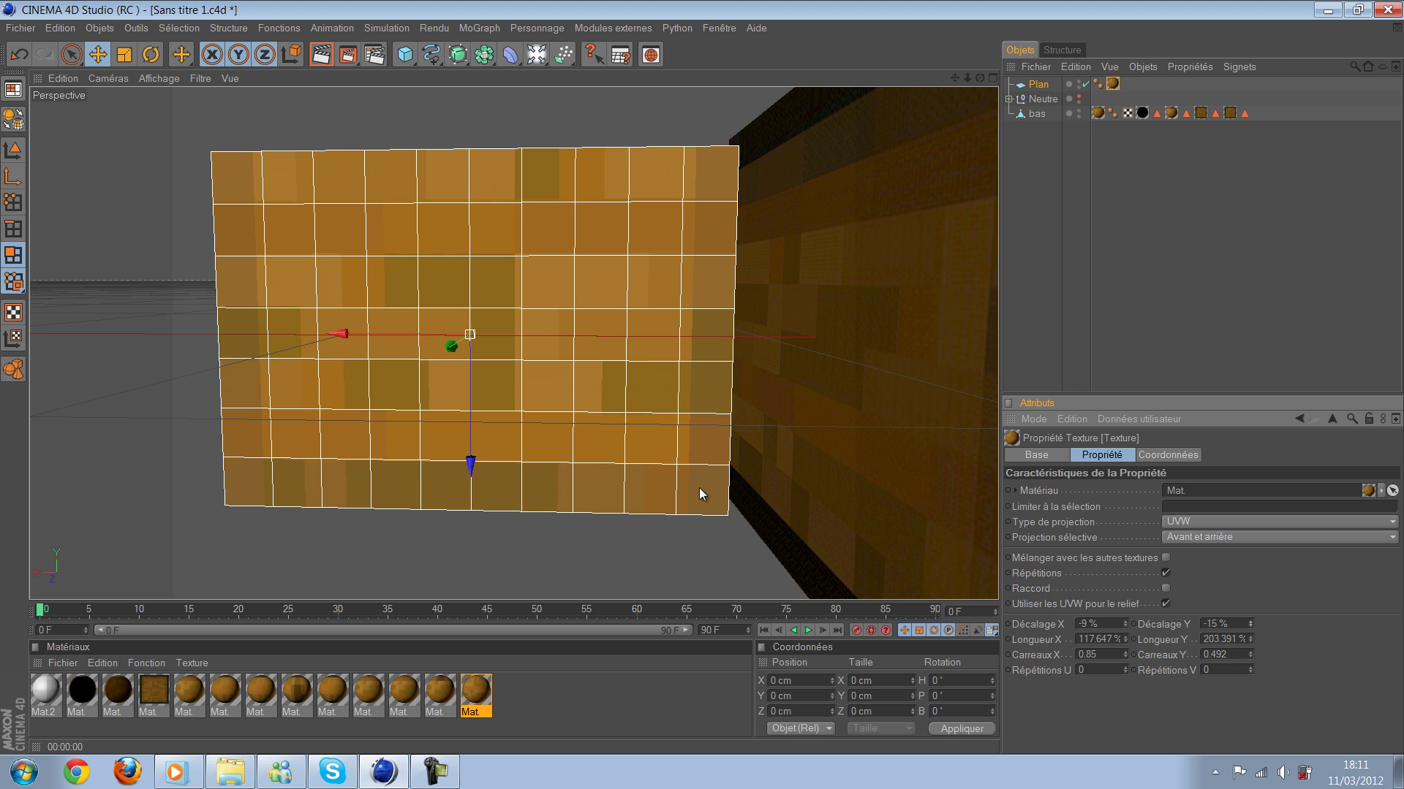
Step: Stretch the texture horizontally to about 140.6 % with a -10 % horizontal offset
left_click_drag(698, 488, 699, 488, "alt")
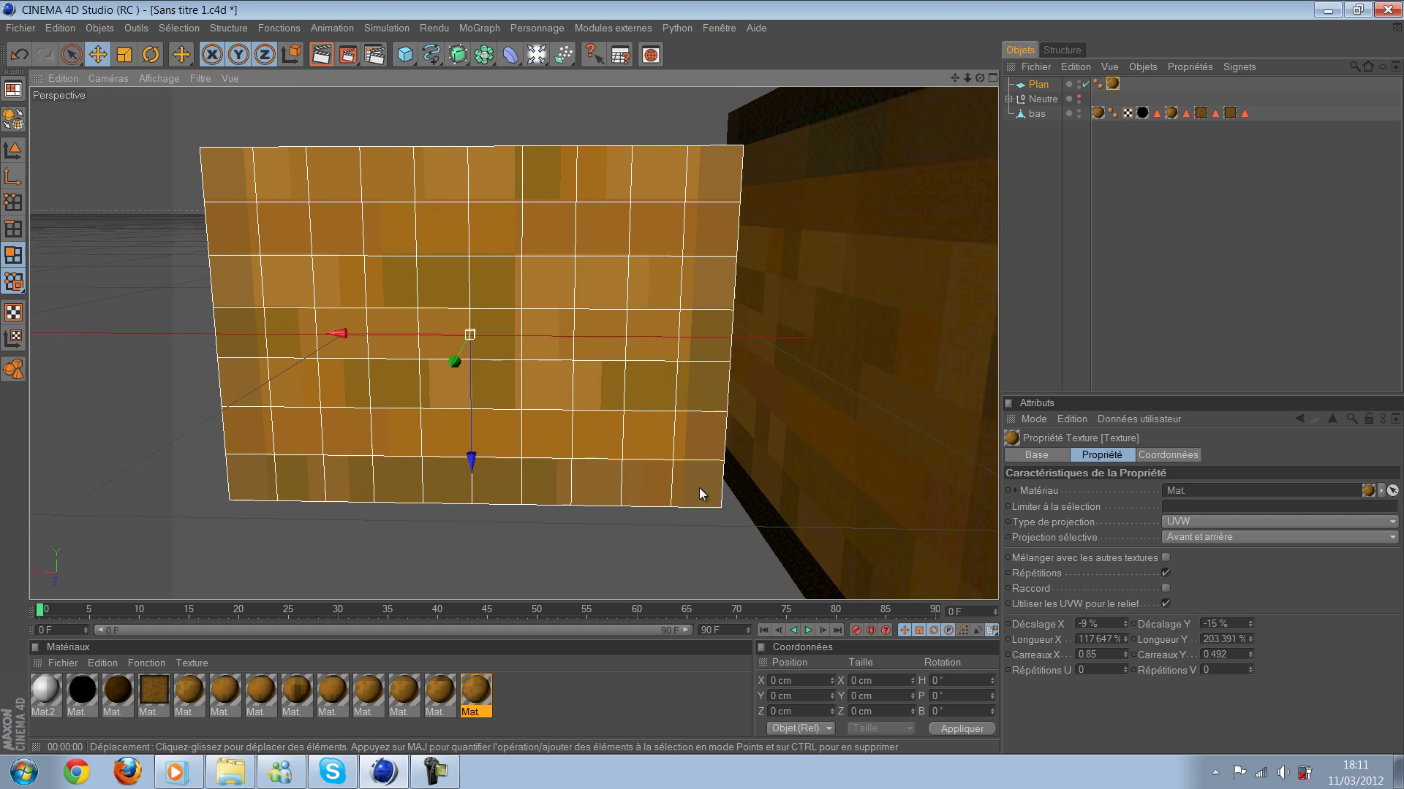
key("Up")
key("Up")
key("Up")
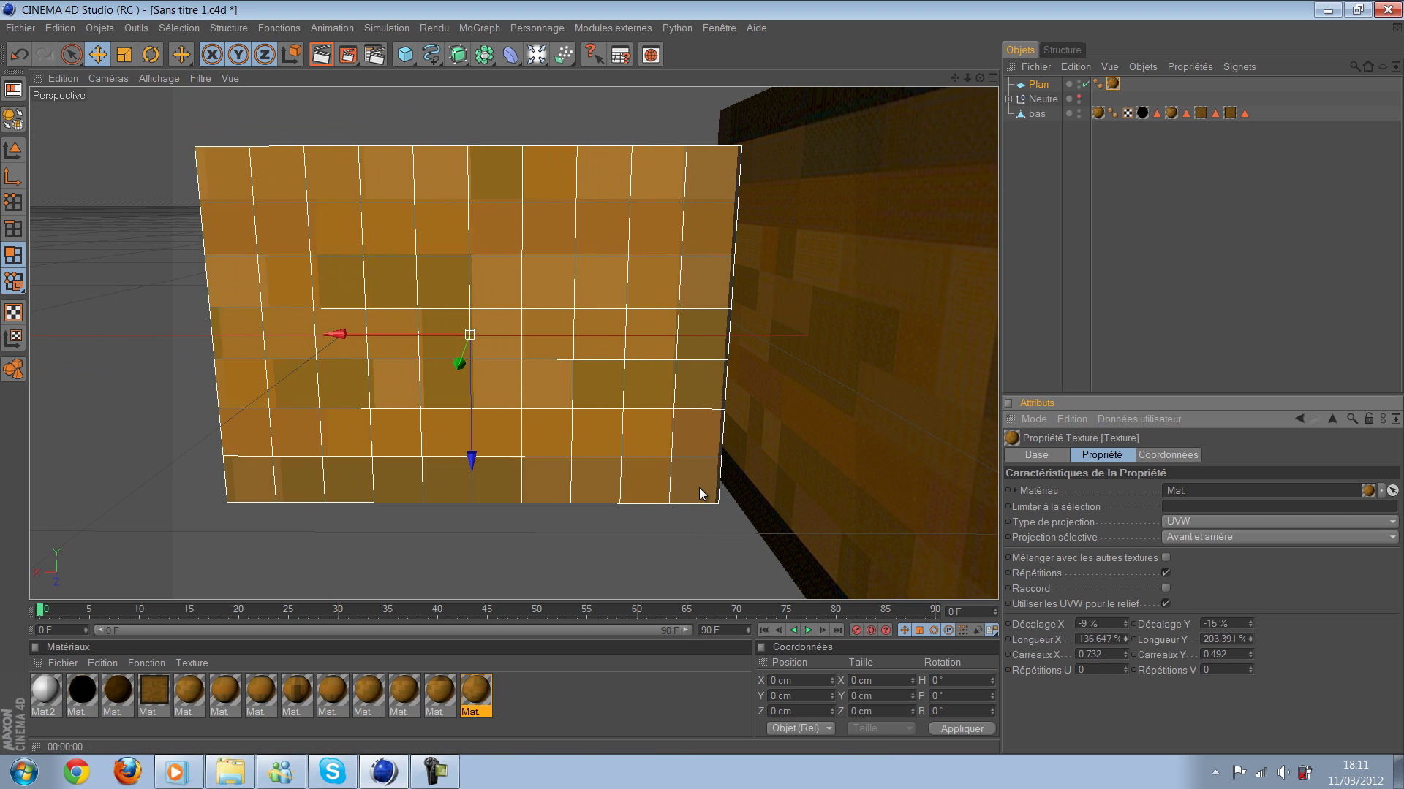
key("Down")
key("Down")
key("Down")
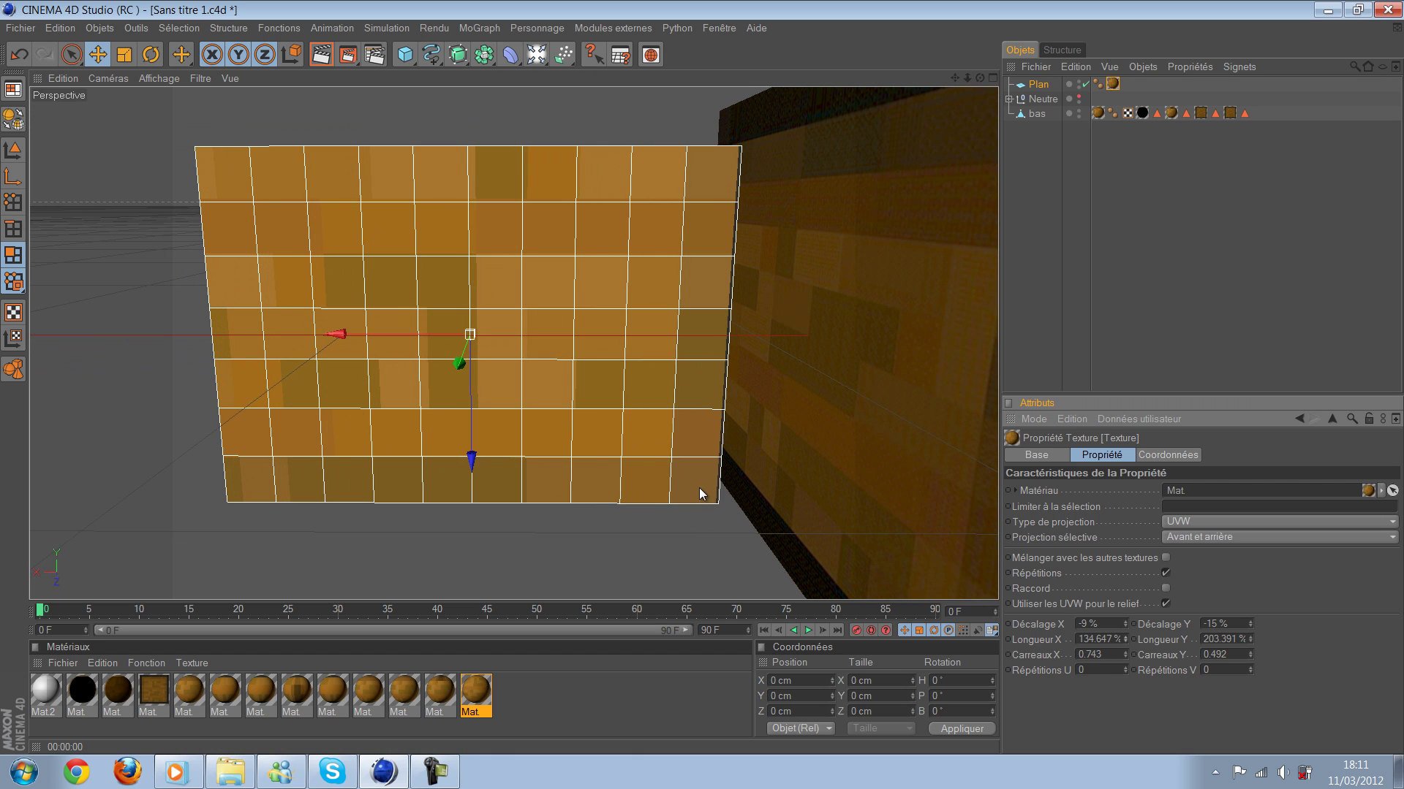
key("Up")
key("Down")
key("Down")
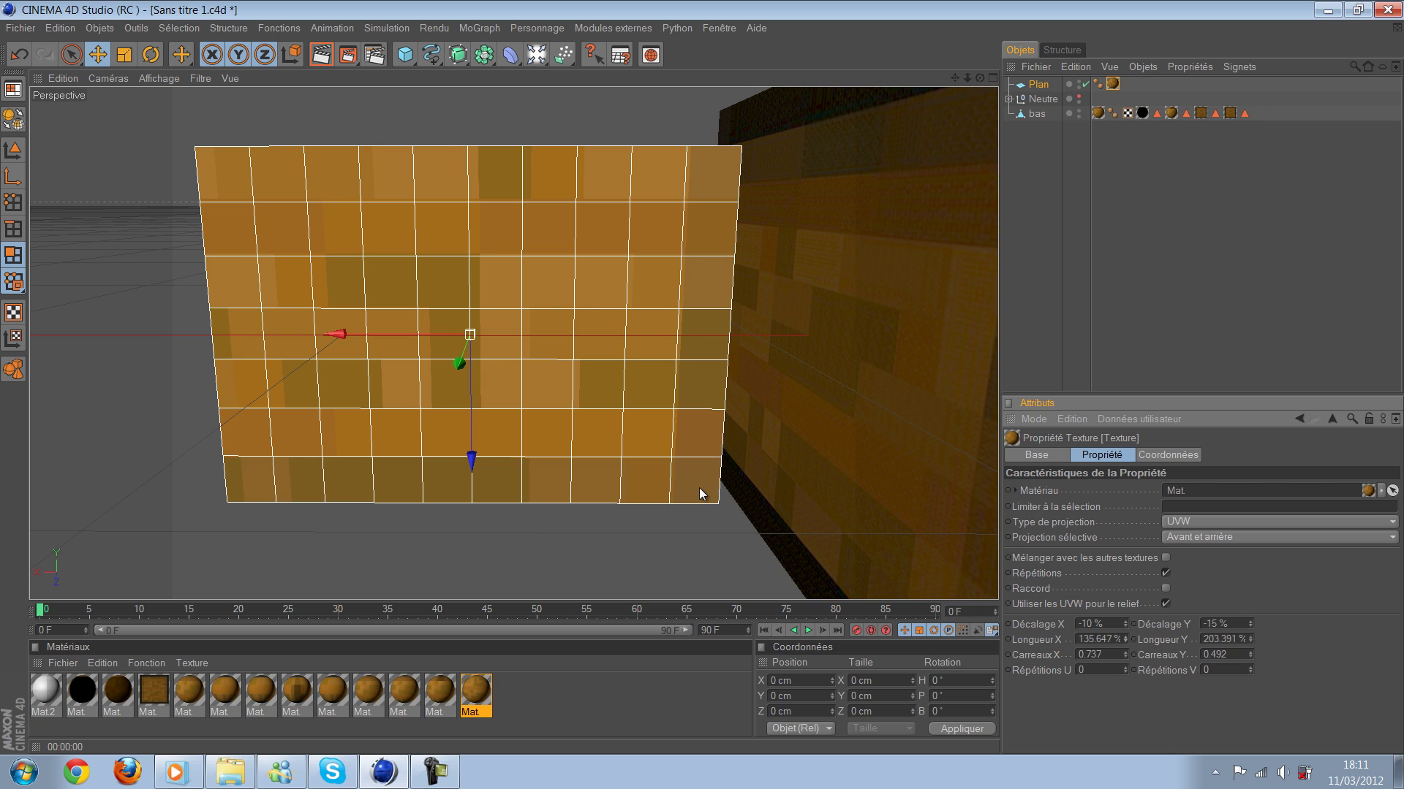
left_click_drag(699, 488, 677, 464)
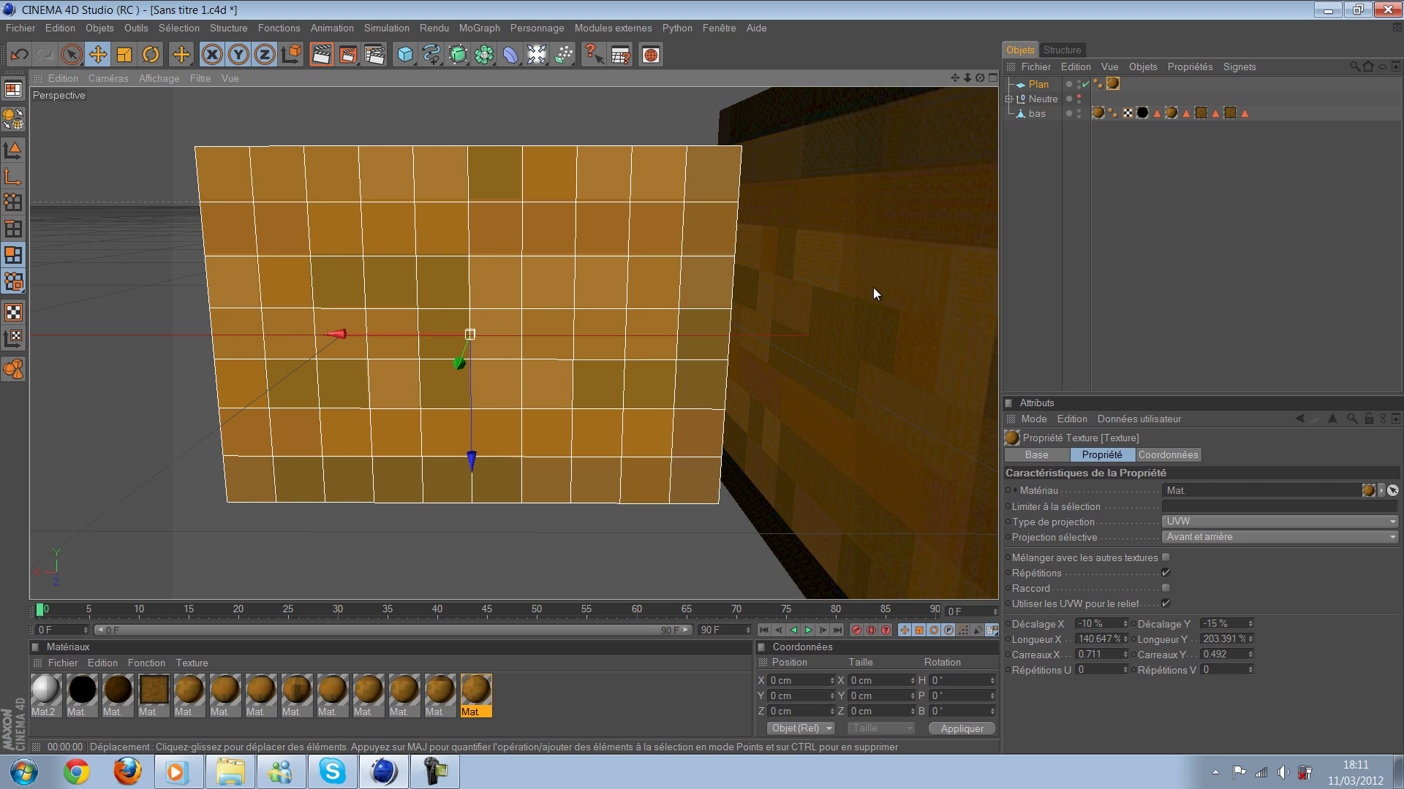
left_click(702, 375)
mouse_move(696, 374)
left_mouse_down("alt")
mouse_move(690, 389)
mouse_move(704, 367)
mouse_move(687, 380)
mouse_move(702, 388)
mouse_move(509, 260)
left_mouse_up("alt")
right_click_drag(510, 259, 565, 295, "alt")
left_click_drag(564, 296, 446, 254, "alt")
left_click(577, 333)
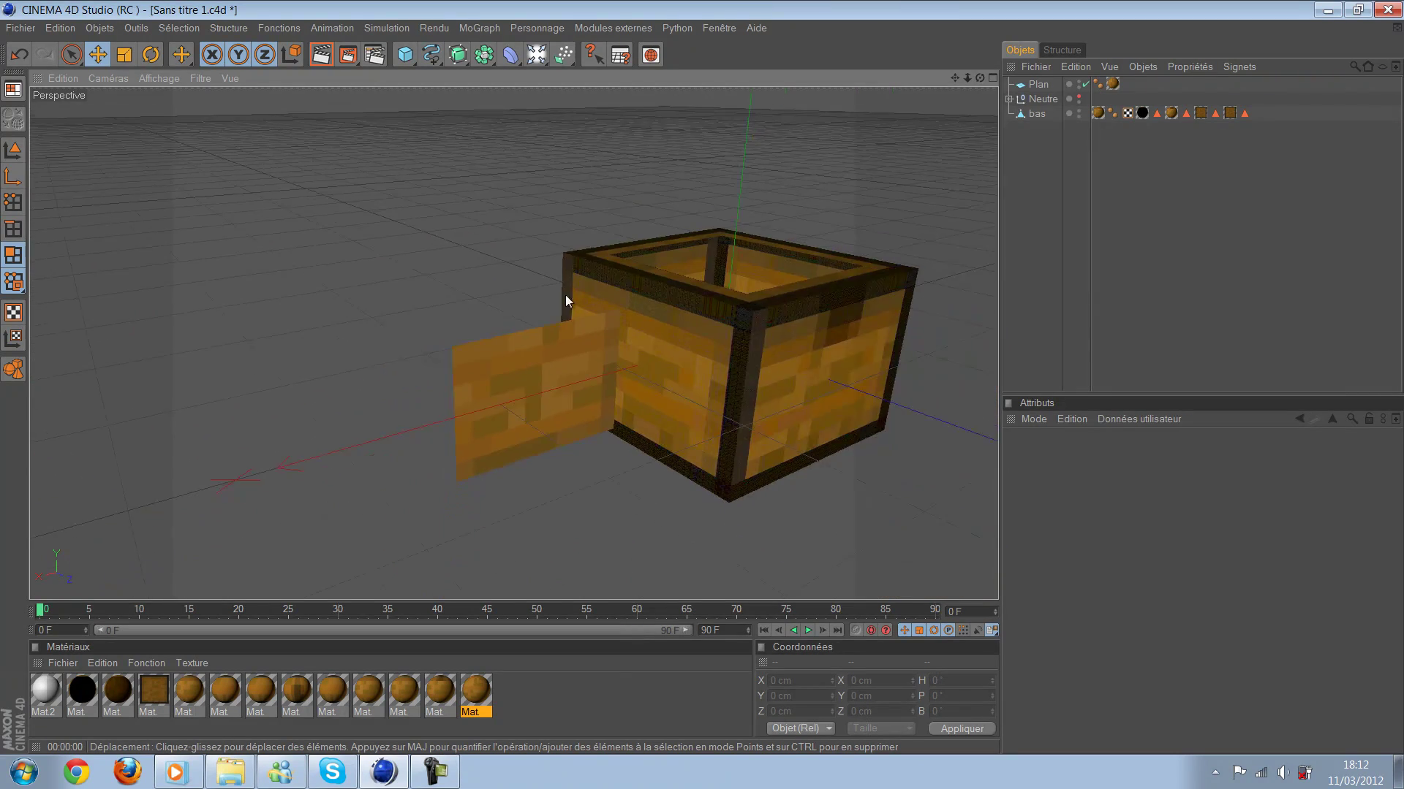
mouse_move(660, 332)
left_mouse_down("alt")
mouse_move(695, 336)
mouse_move(594, 361)
mouse_move(646, 312)
mouse_move(573, 299)
mouse_move(623, 410)
mouse_move(613, 385)
mouse_move(608, 405)
mouse_move(620, 362)
mouse_move(561, 349)
left_mouse_up("alt")
scroll(481, 326, "up", 5)
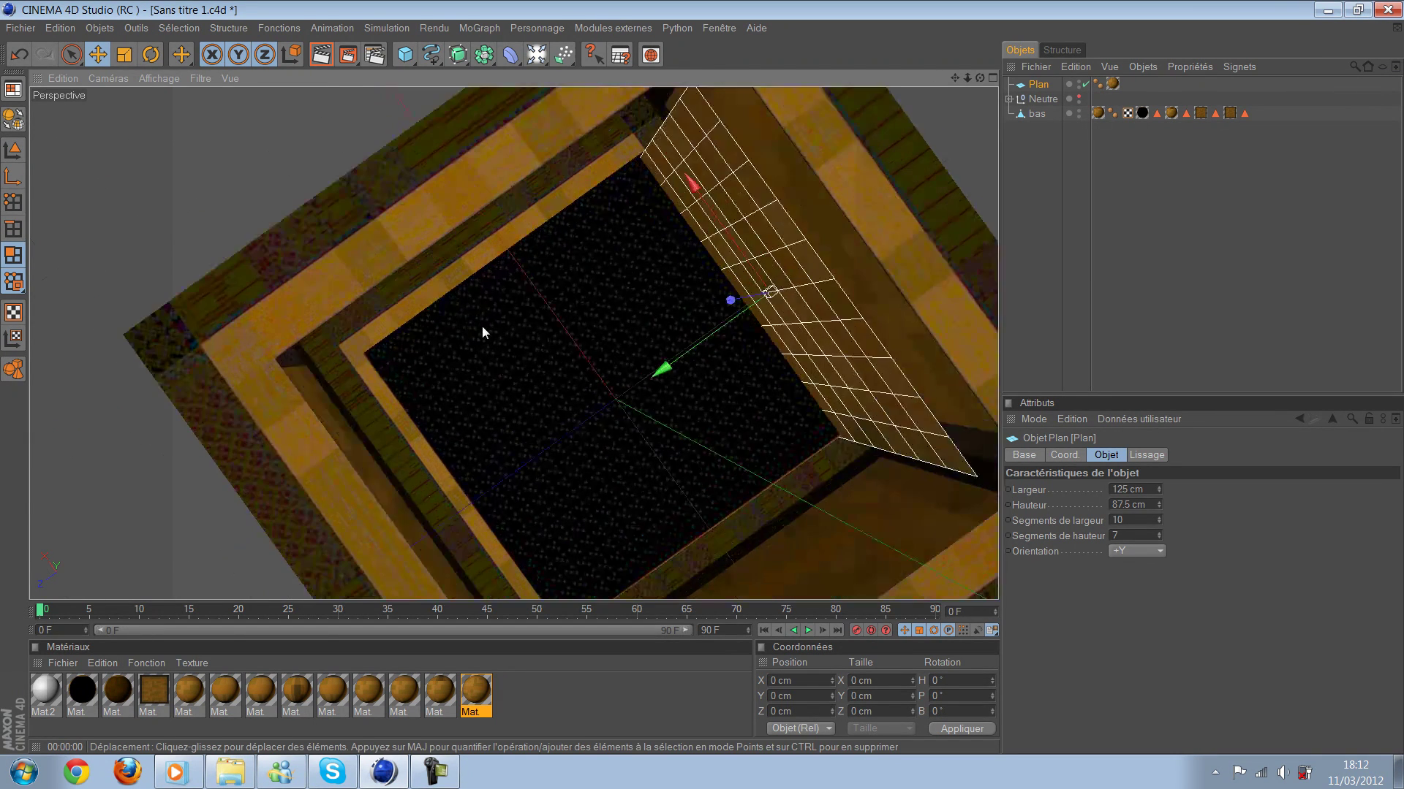
scroll(740, 334, "up", 3)
middle_click(518, 344)
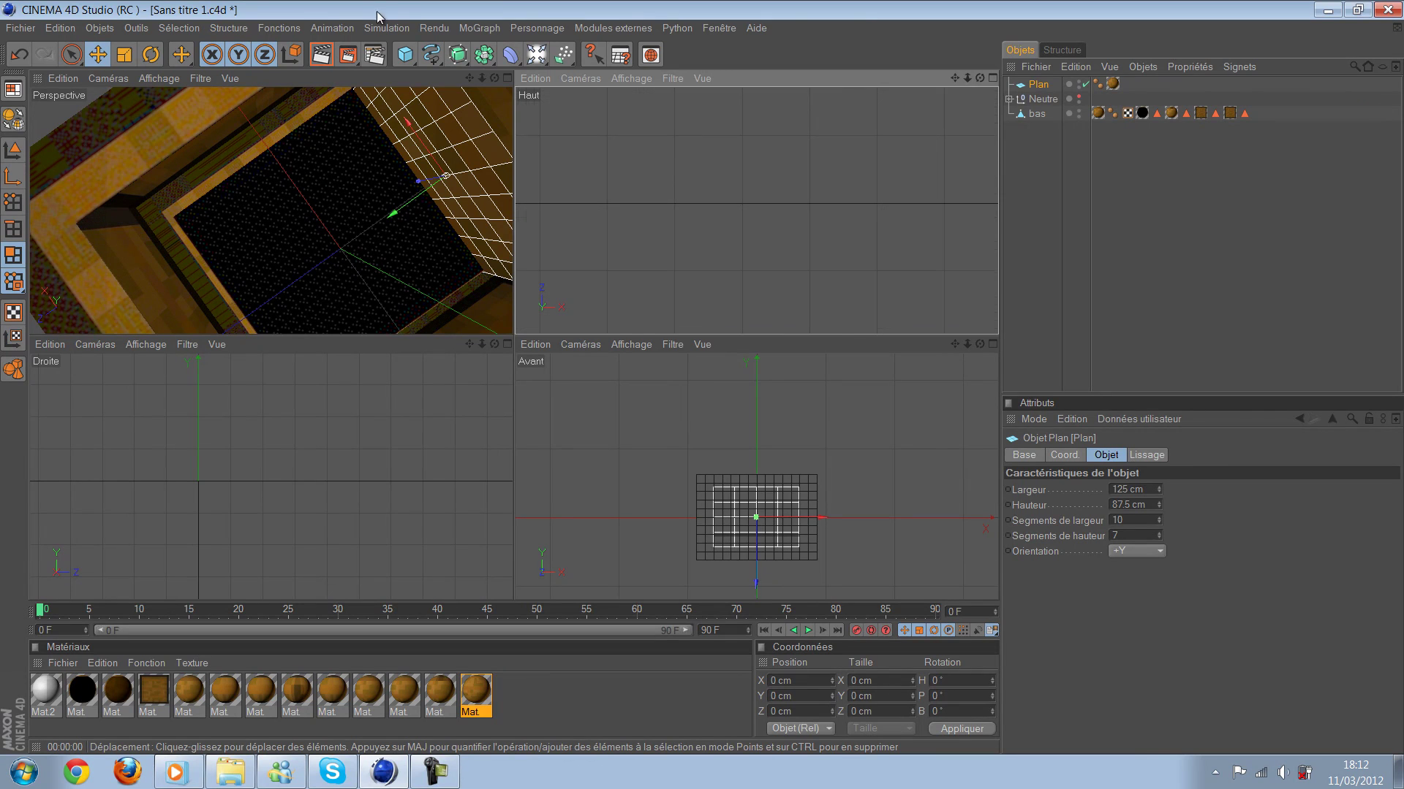
middle_click_drag(554, 171, 701, 173, "alt")
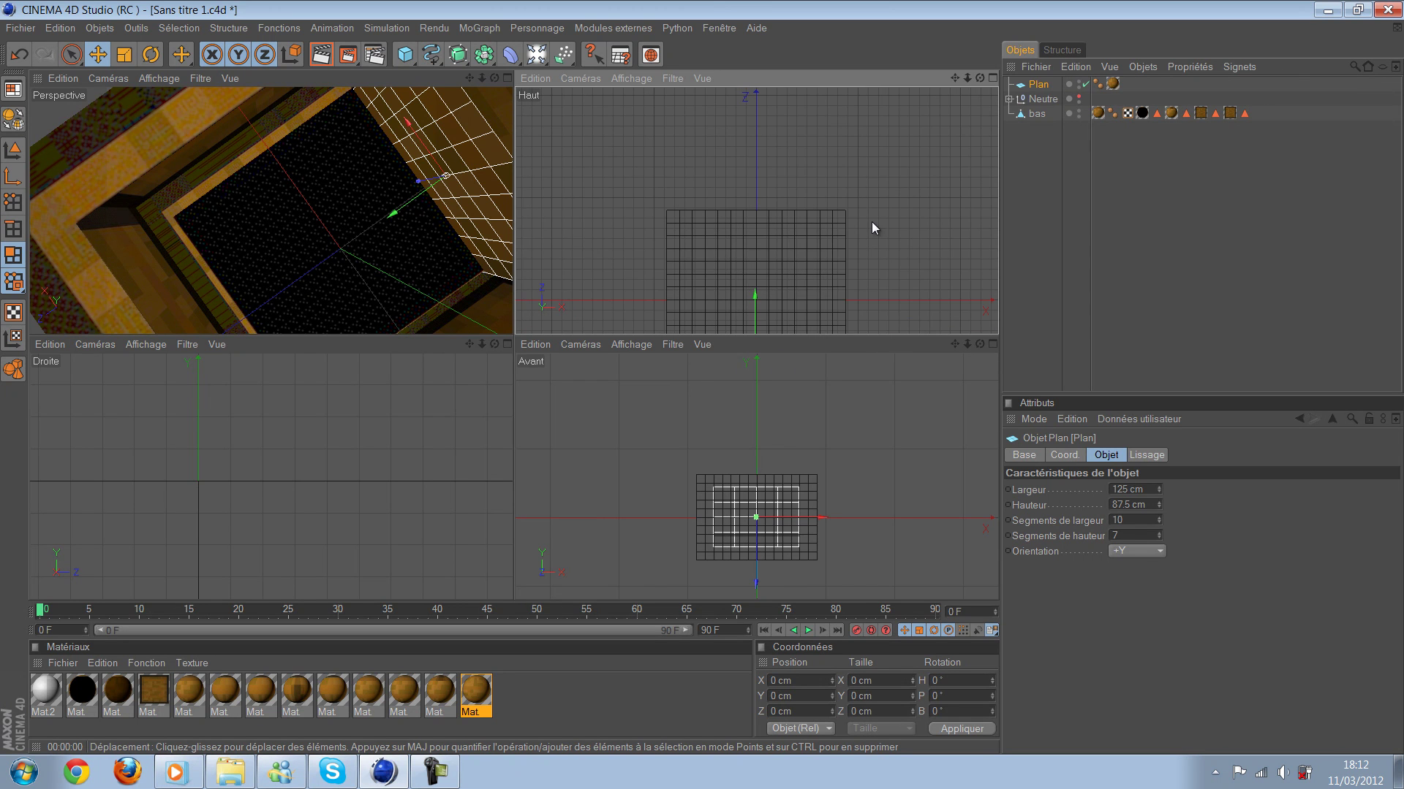
middle_click(901, 213)
scroll(704, 379, "up", 1)
scroll(703, 378, "up", 2)
scroll(705, 377, "up", 2)
scroll(706, 378, "up", 2)
scroll(698, 376, "up", 2)
scroll(840, 219, "up", 1)
scroll(703, 379, "down", 1)
scroll(556, 132, "down", 1)
scroll(566, 103, "down", 2)
scroll(566, 97, "down", 1)
scroll(565, 98, "down", 2)
scroll(644, 252, "down", 2)
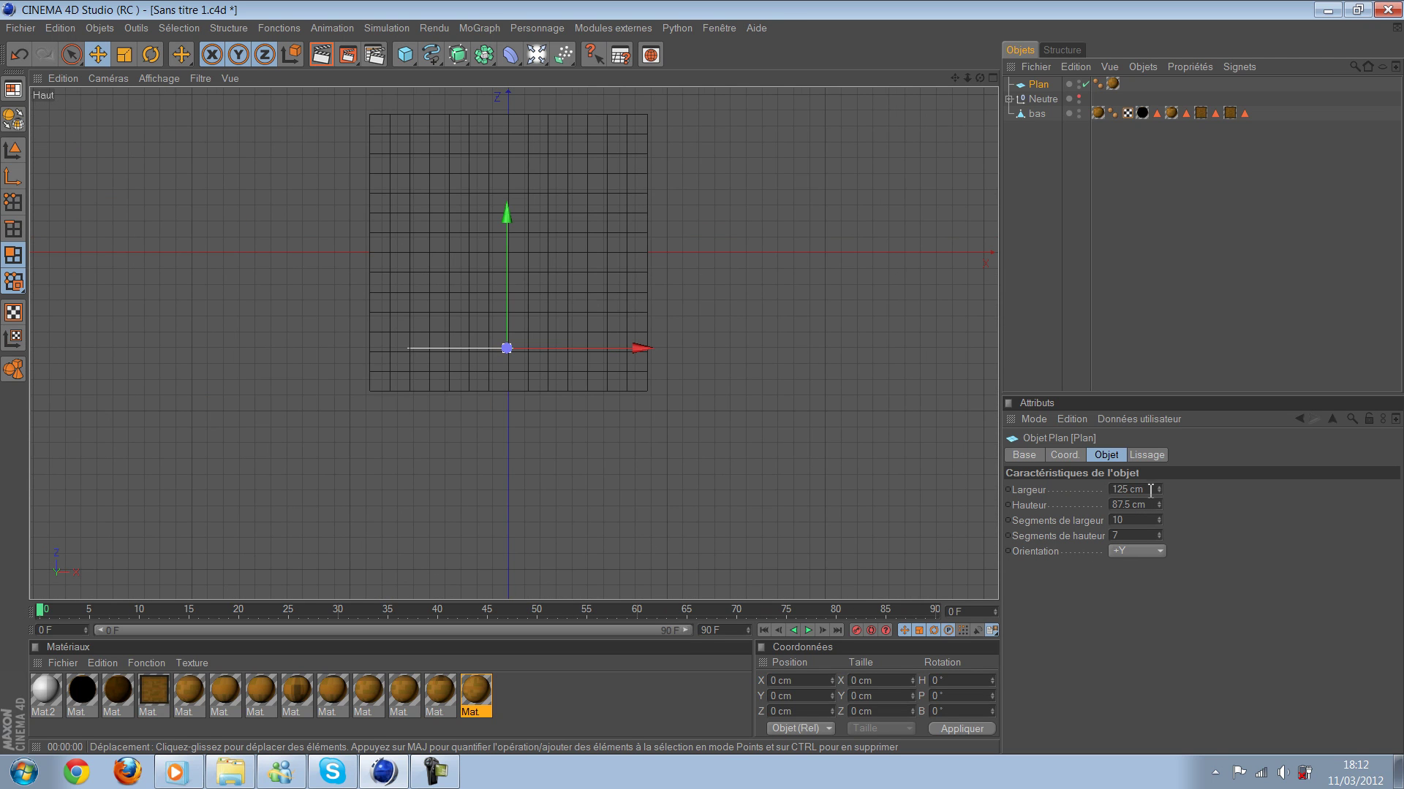
key("F5")
key("F1")
key("h")
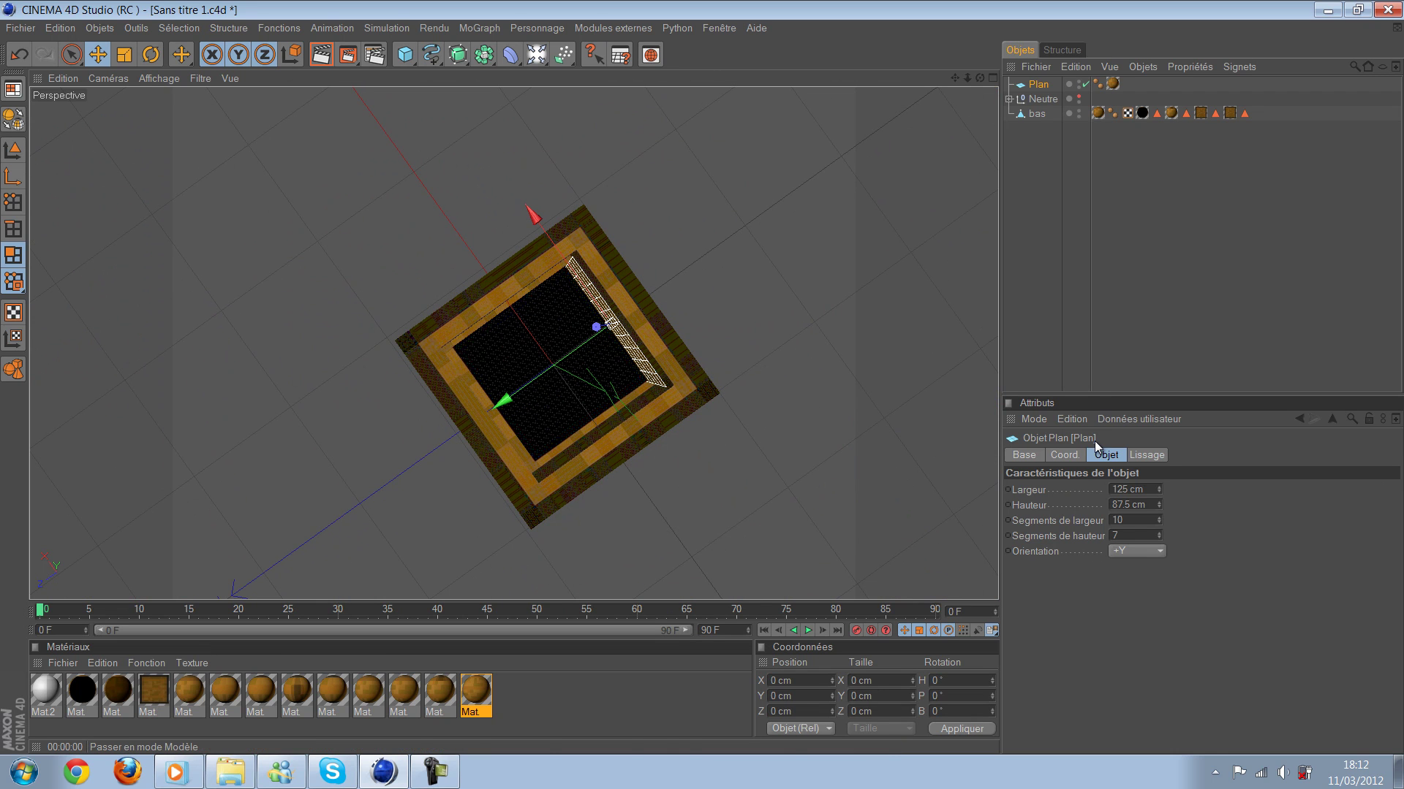
left_click(13, 149)
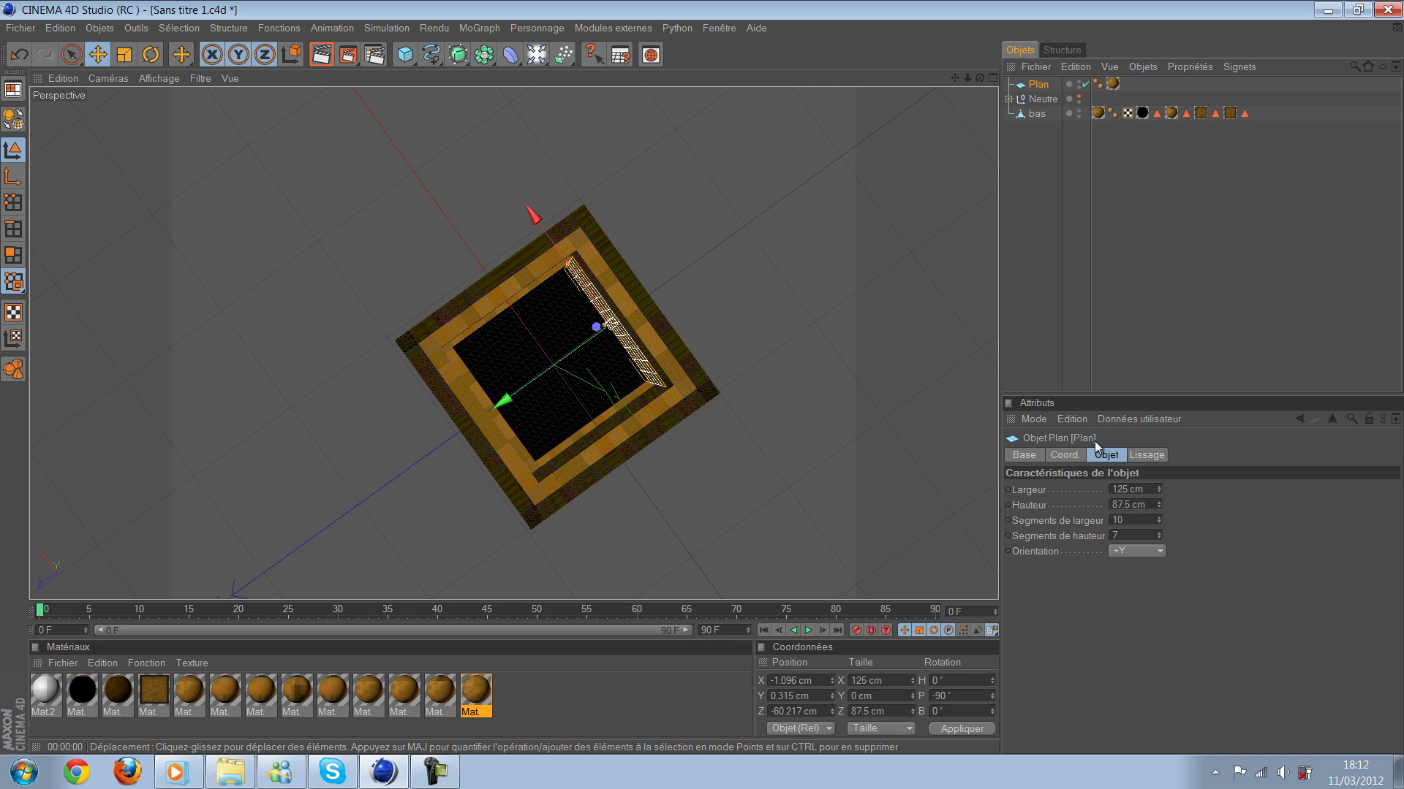
key("ctrl+z")
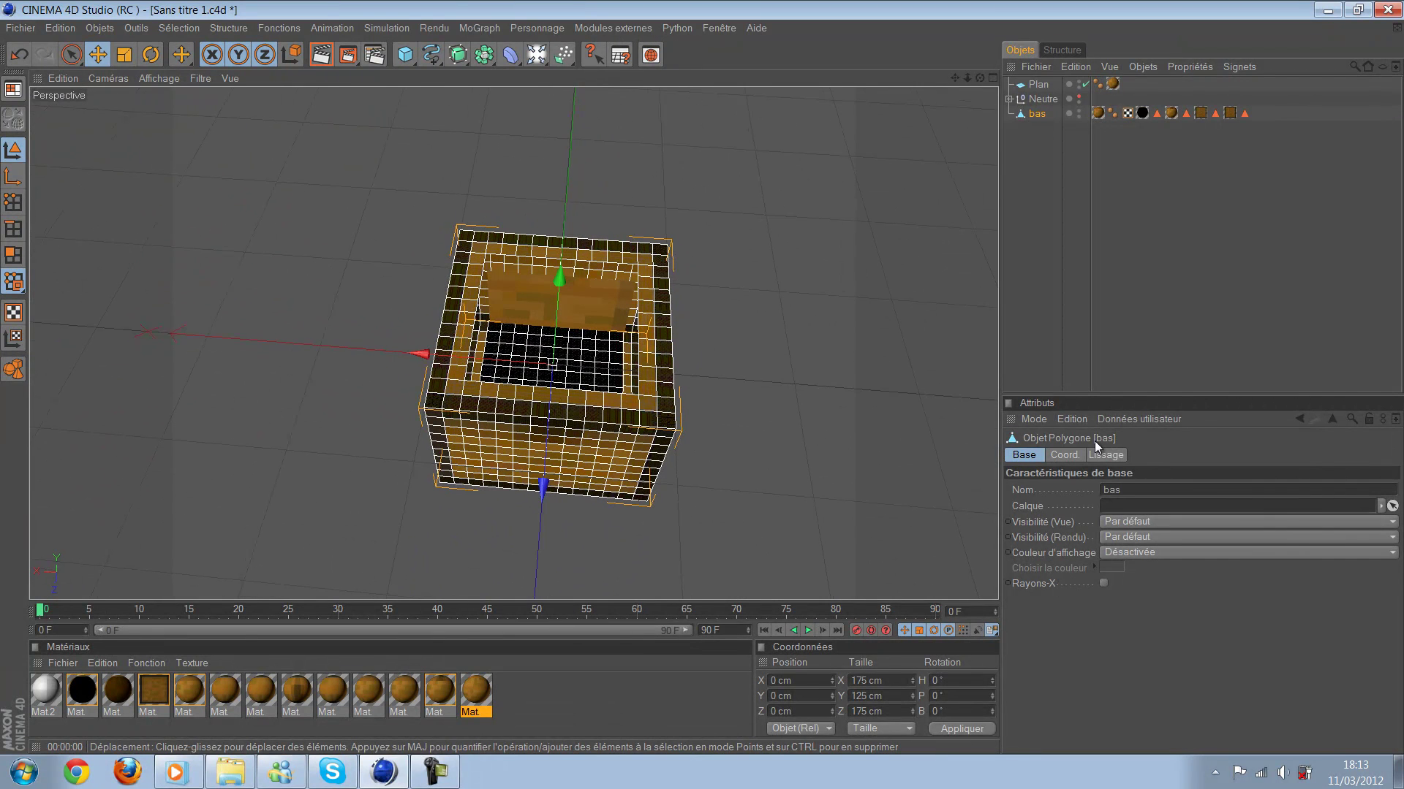
Step: Switch to the four-view layout (perspective, top, right, front) and select the Plan object
middle_click(704, 379)
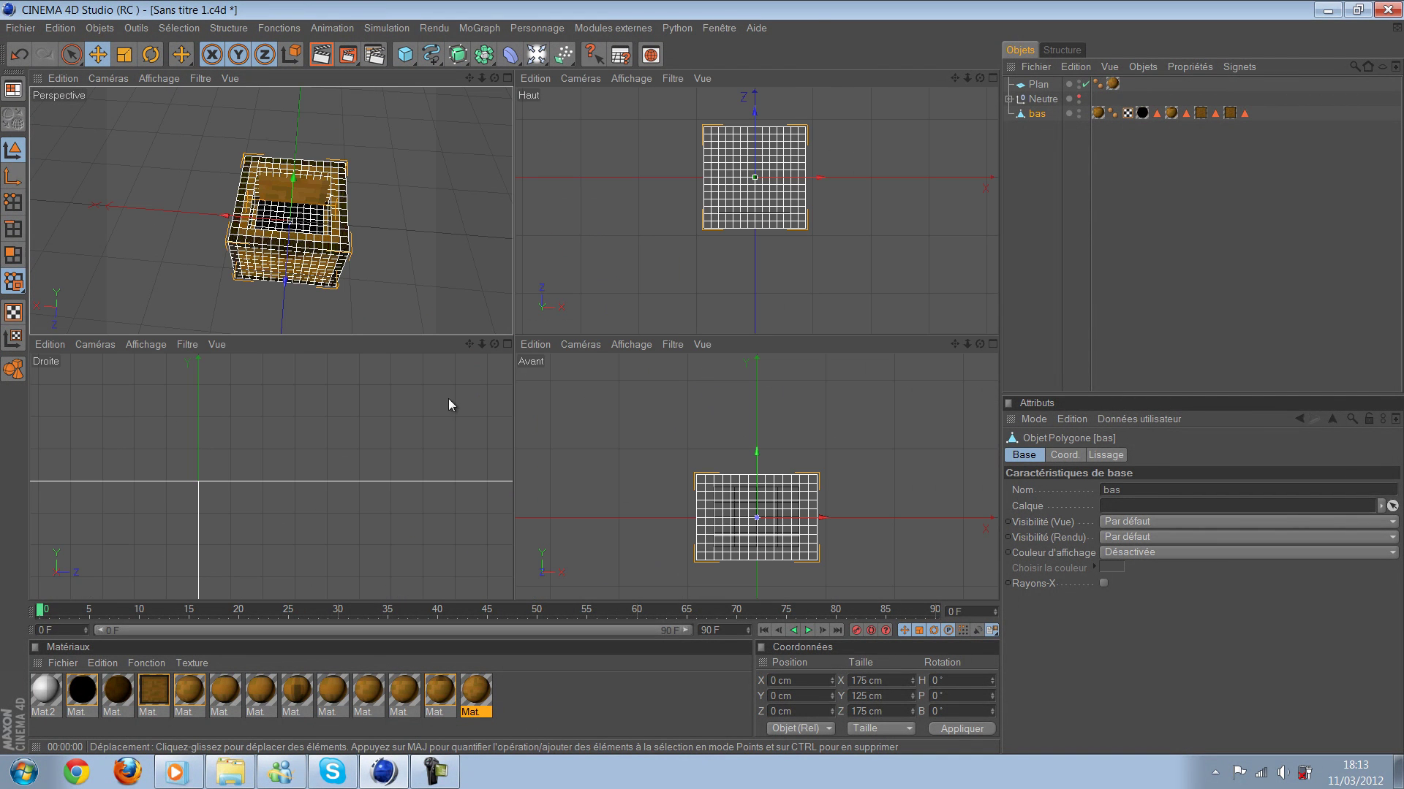
middle_click(682, 464)
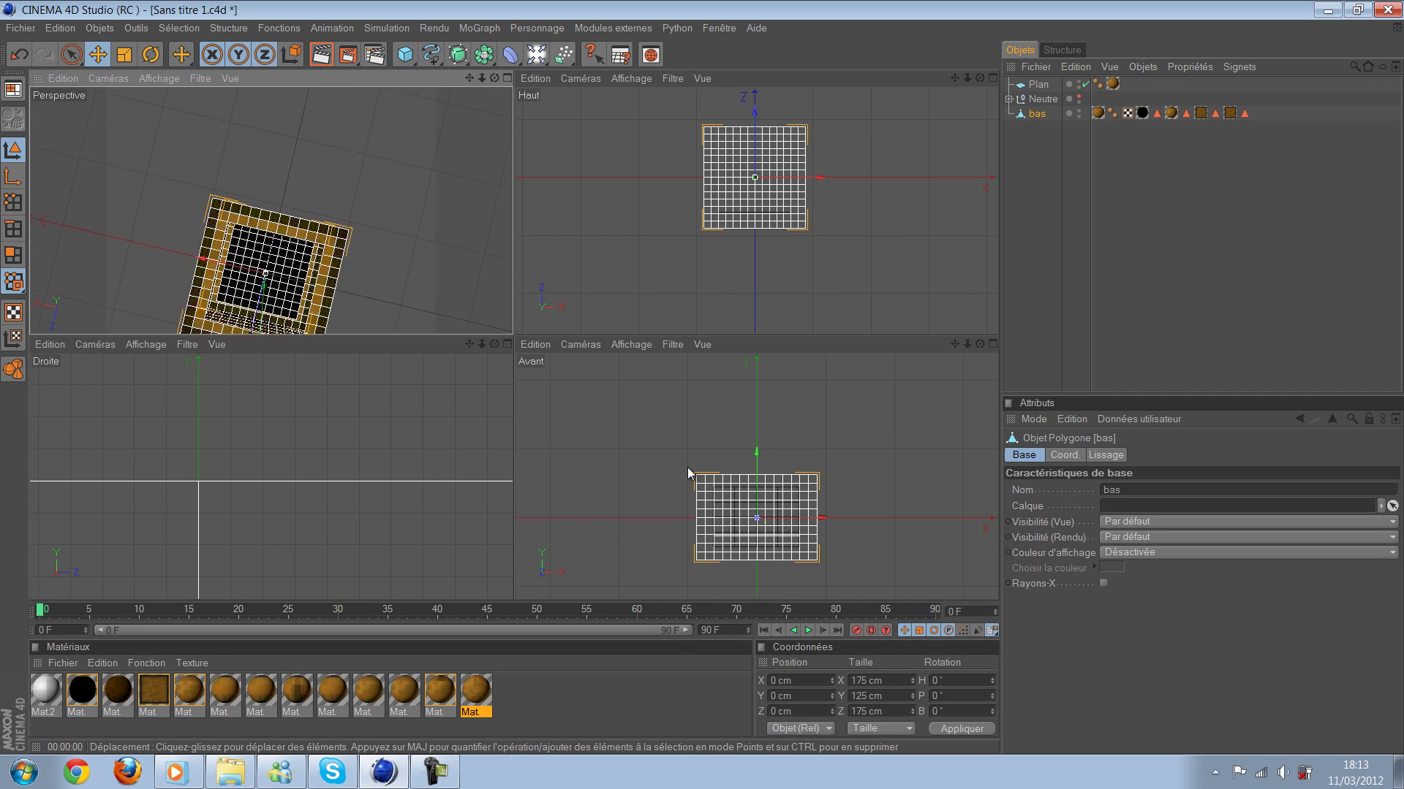
left_click(643, 457)
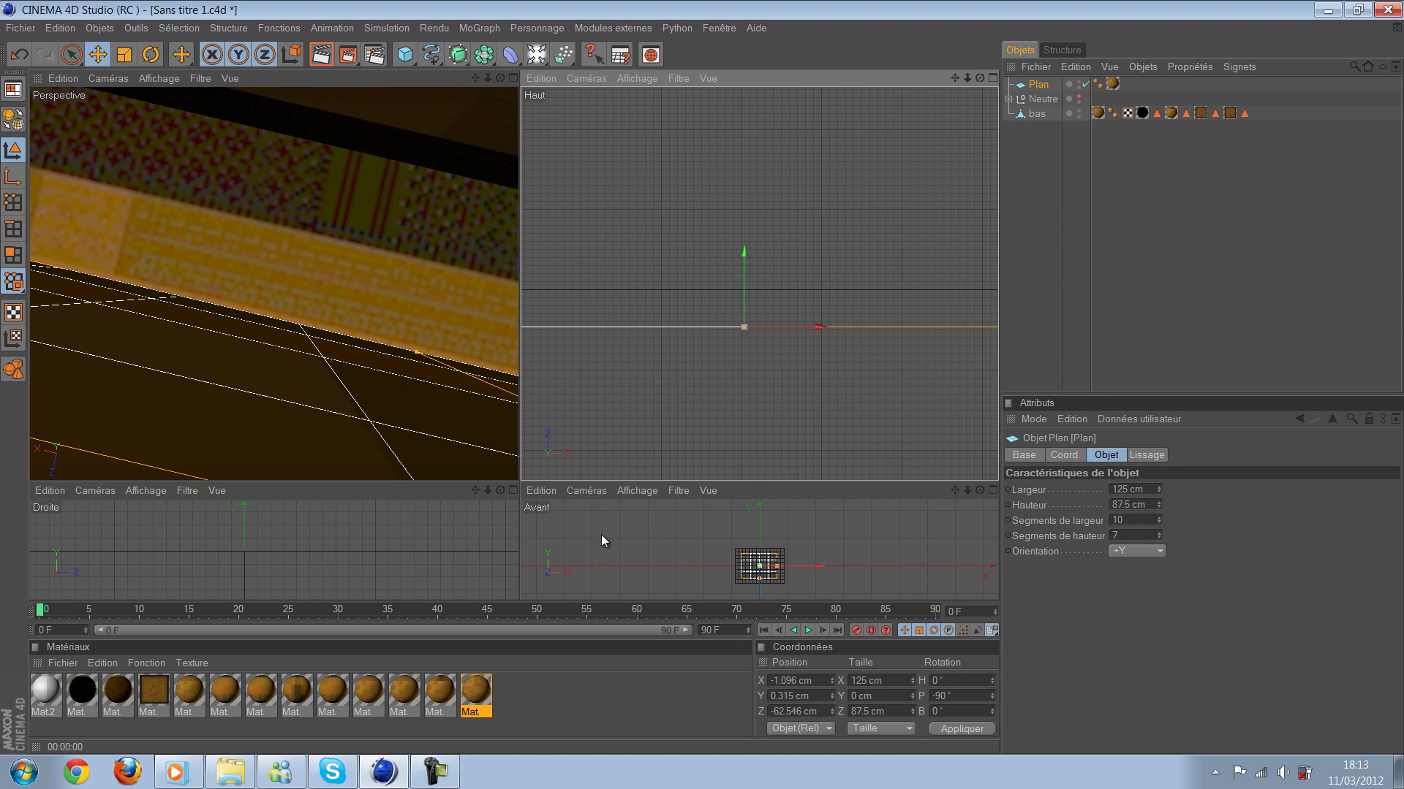
Step: Set the plane's depth position to Z -62.5 cm
mouse_move(709, 414)
left_mouse_down()
mouse_move(734, 384)
mouse_move(701, 375)
left_mouse_up()
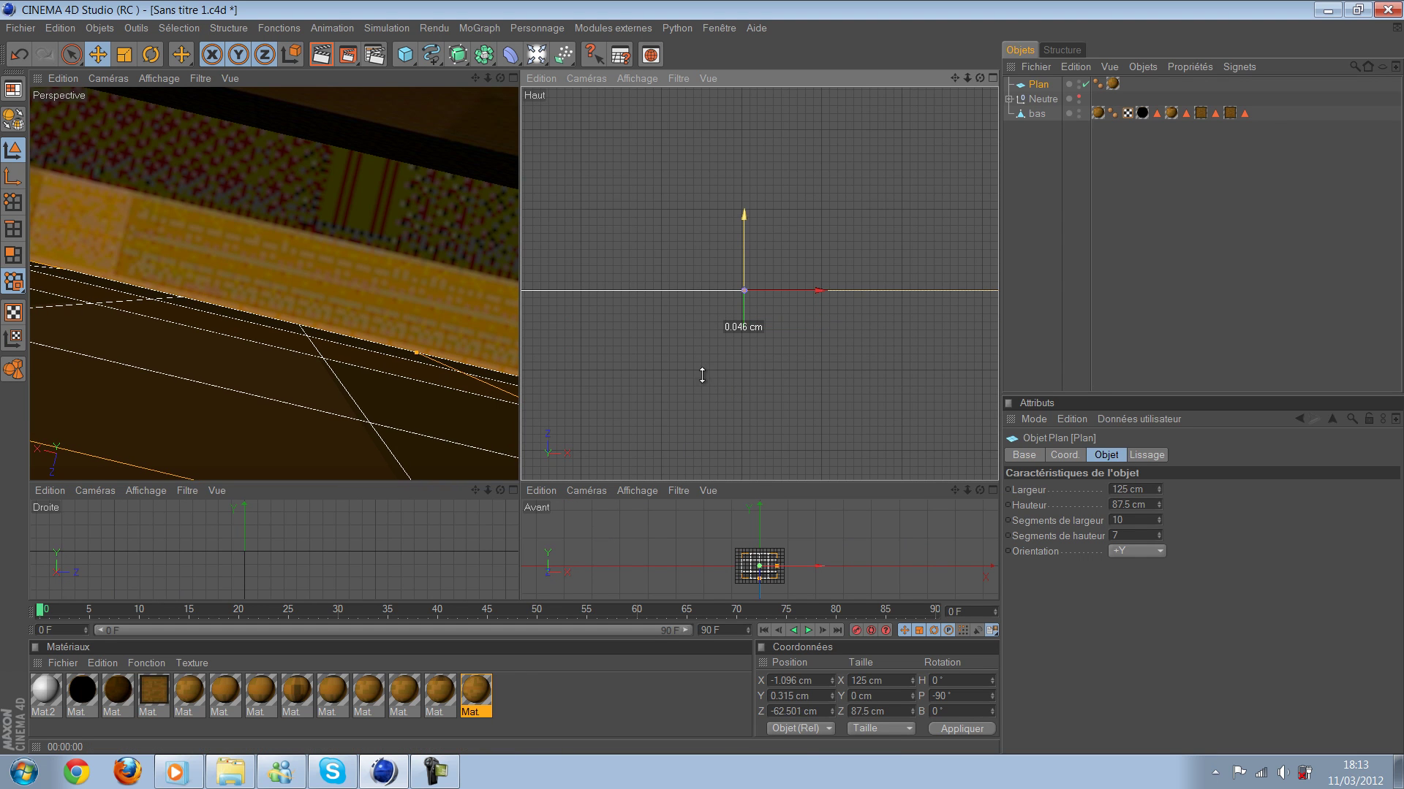
left_click_drag(299, 697, 346, 697)
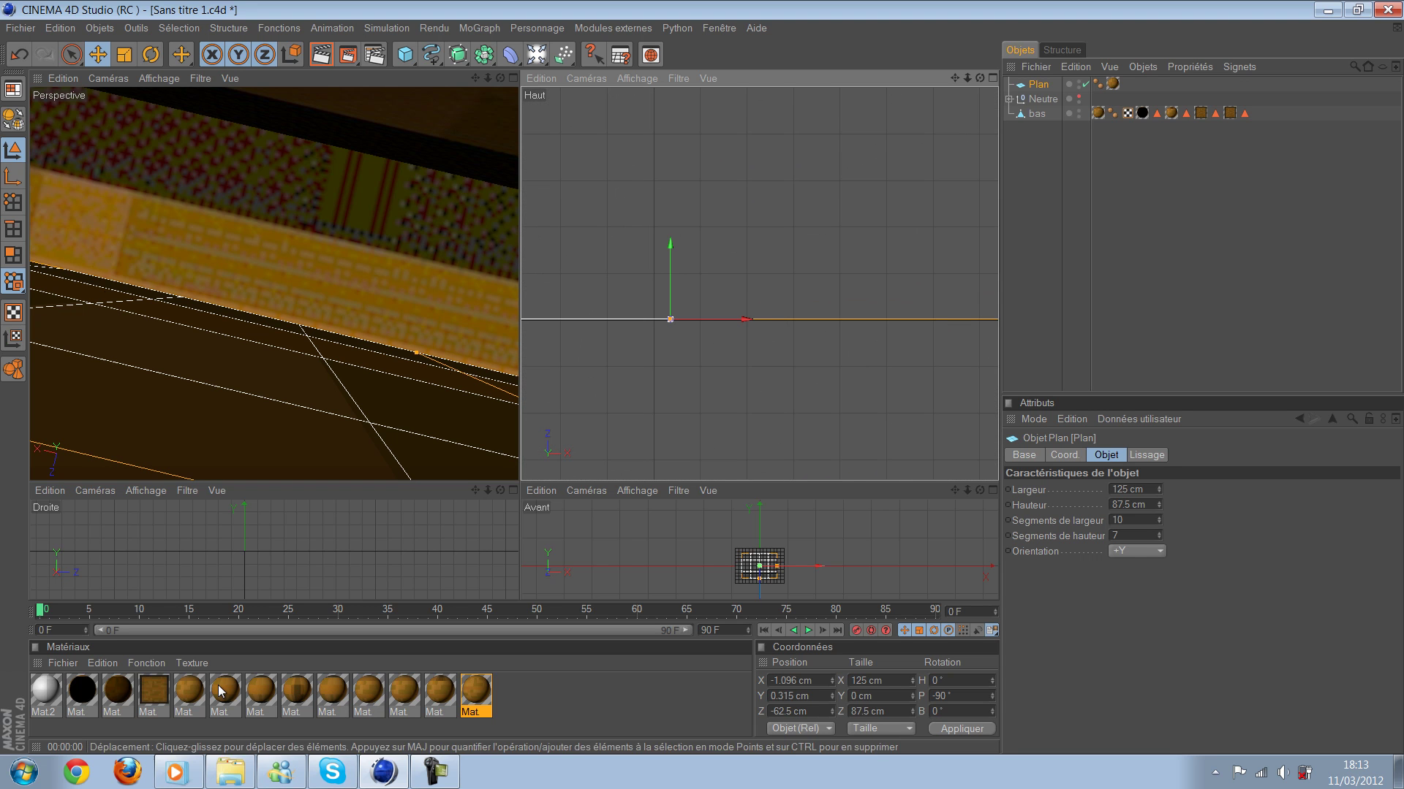
left_click_drag(449, 700, 457, 698)
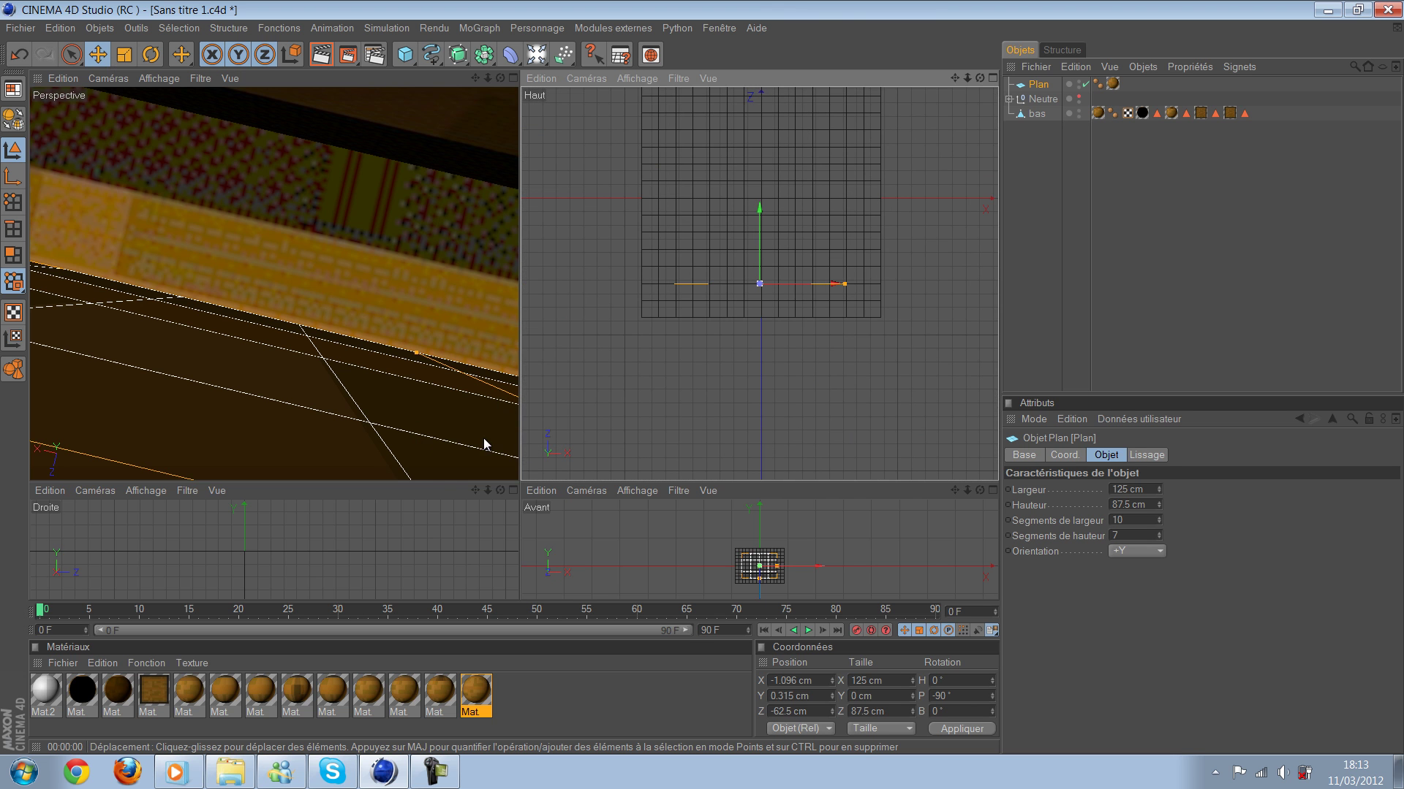
Step: Centre the plane to about X 0.1 cm and raise it to about Y 18.7 cm
scroll(484, 437, "down", 5)
mouse_move(449, 217)
left_mouse_down("alt")
mouse_move(526, 199)
mouse_move(564, 213)
mouse_move(368, 254)
mouse_move(429, 287)
left_mouse_up("alt")
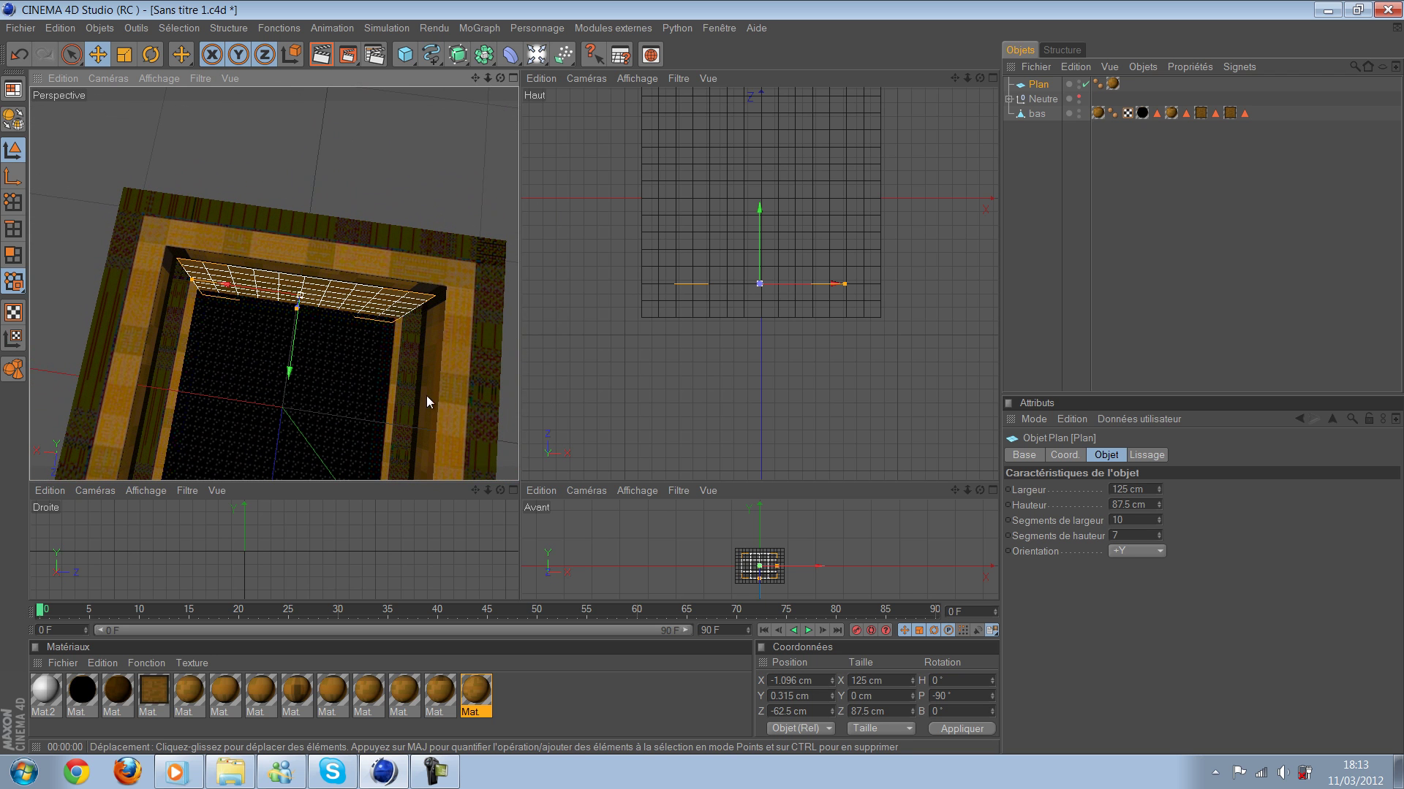
scroll(437, 414, "up", 2)
scroll(444, 403, "up", 2)
scroll(701, 377, "up", 2)
middle_click_drag(521, 392, 702, 379, "alt")
left_click_drag(258, 329, 225, 196)
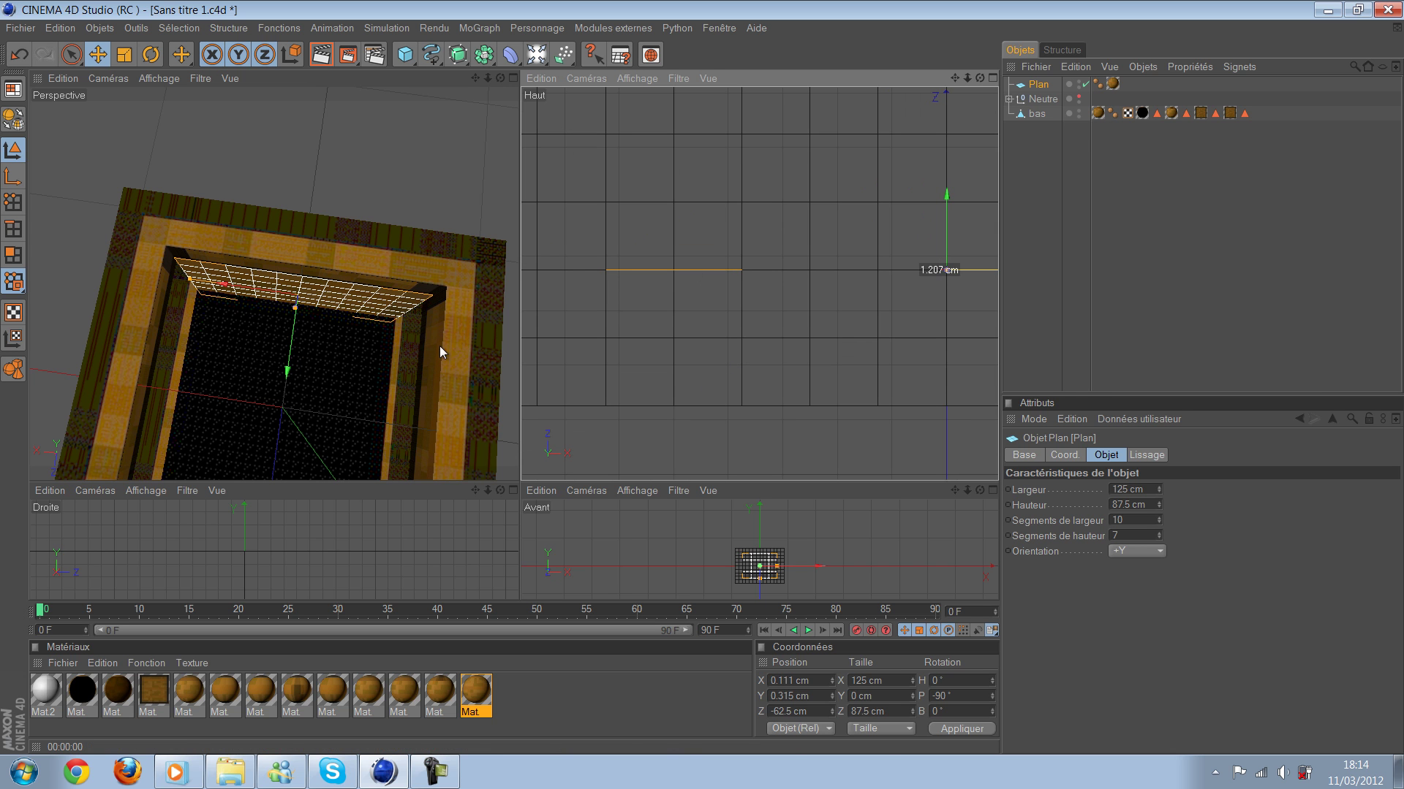
scroll(438, 307, "up", 5)
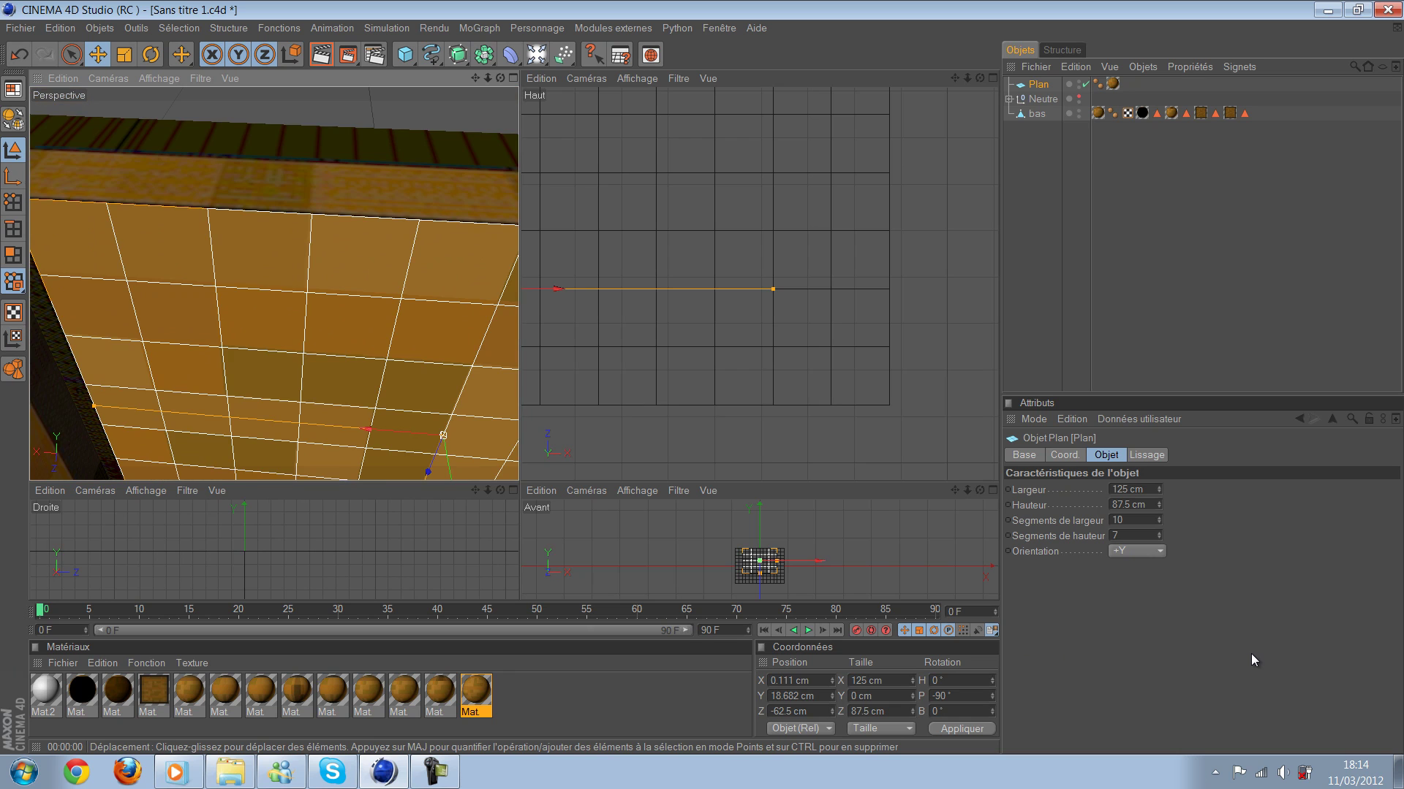
Step: Render a preview, then rotate the Neutre pivot to swing the chest lid open
key("ctrl+r")
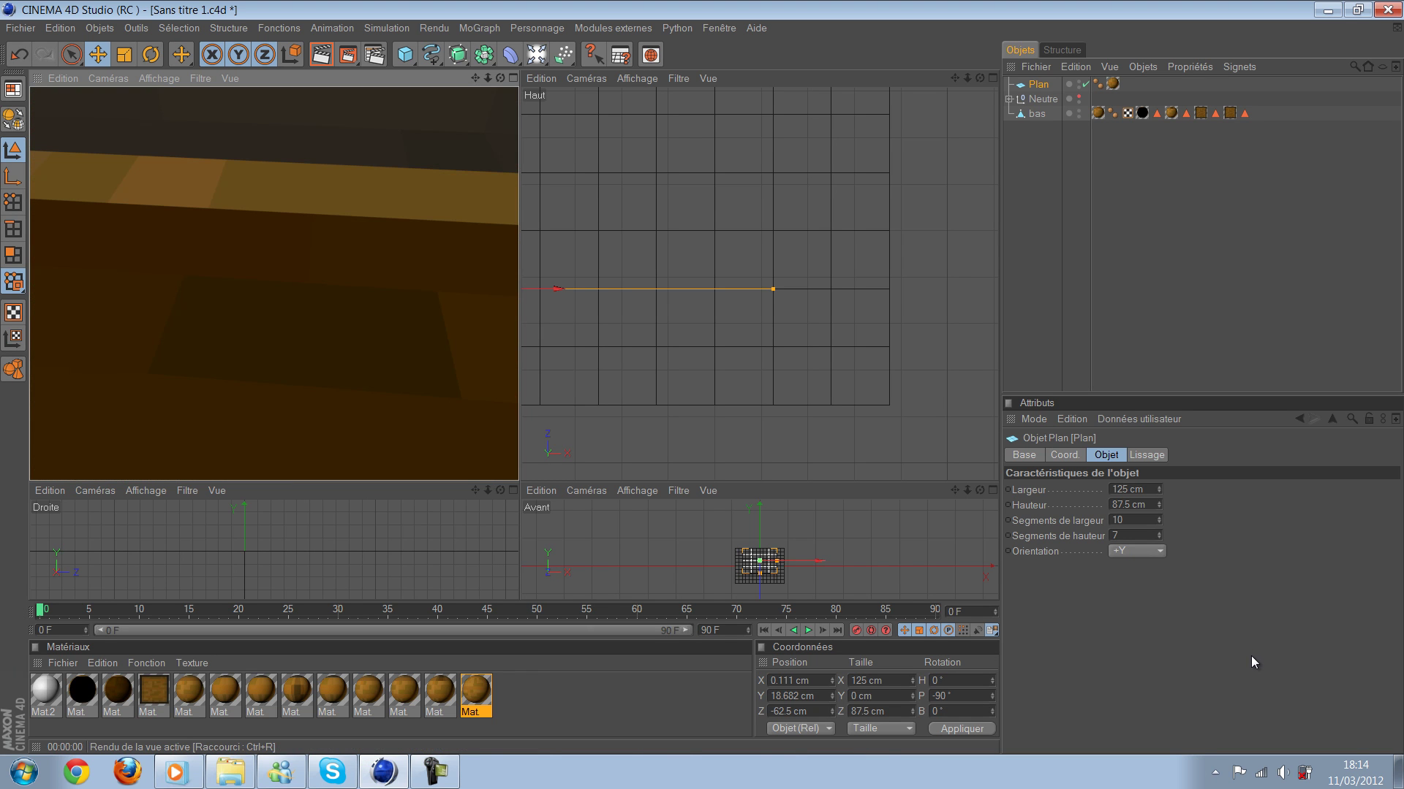
key("ctrl+shift+a")
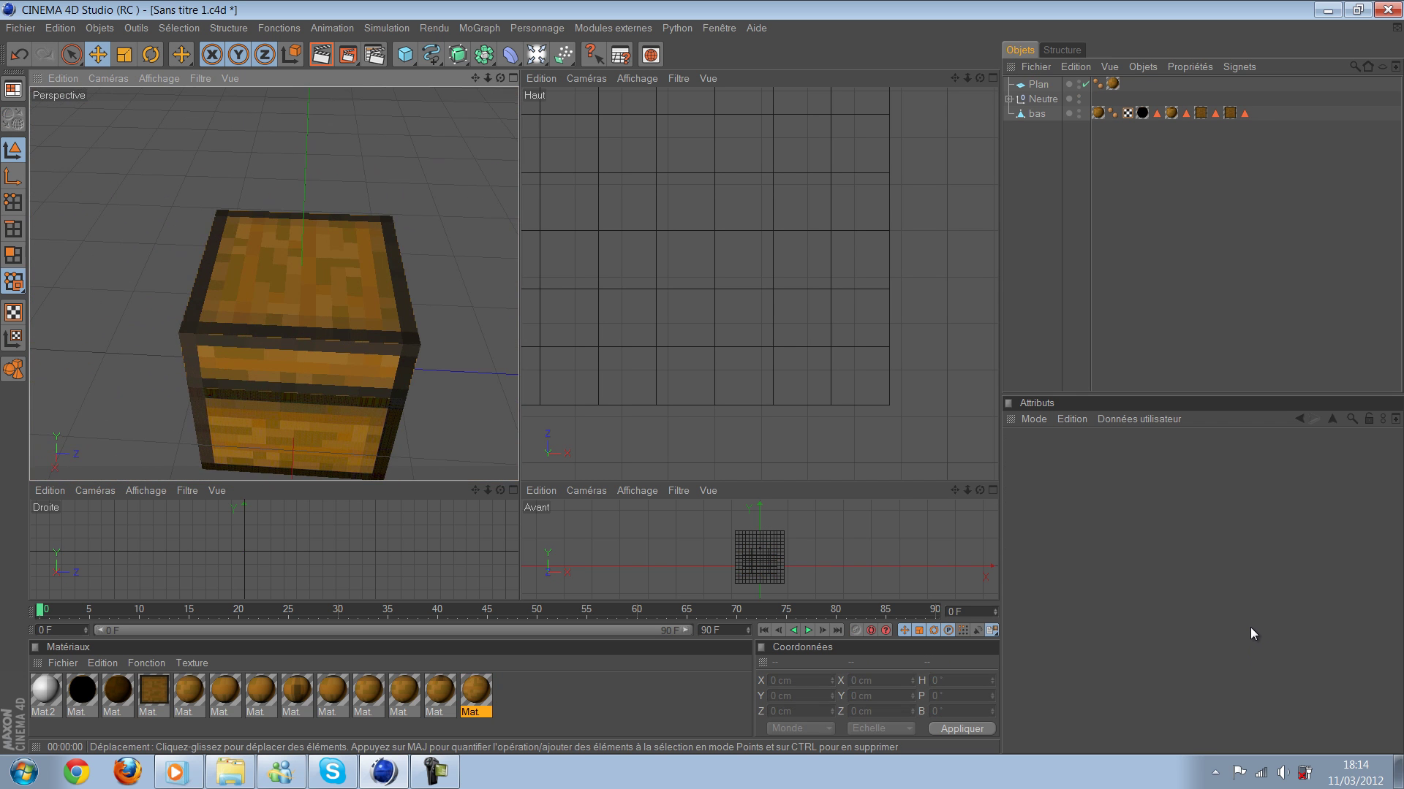
key("r")
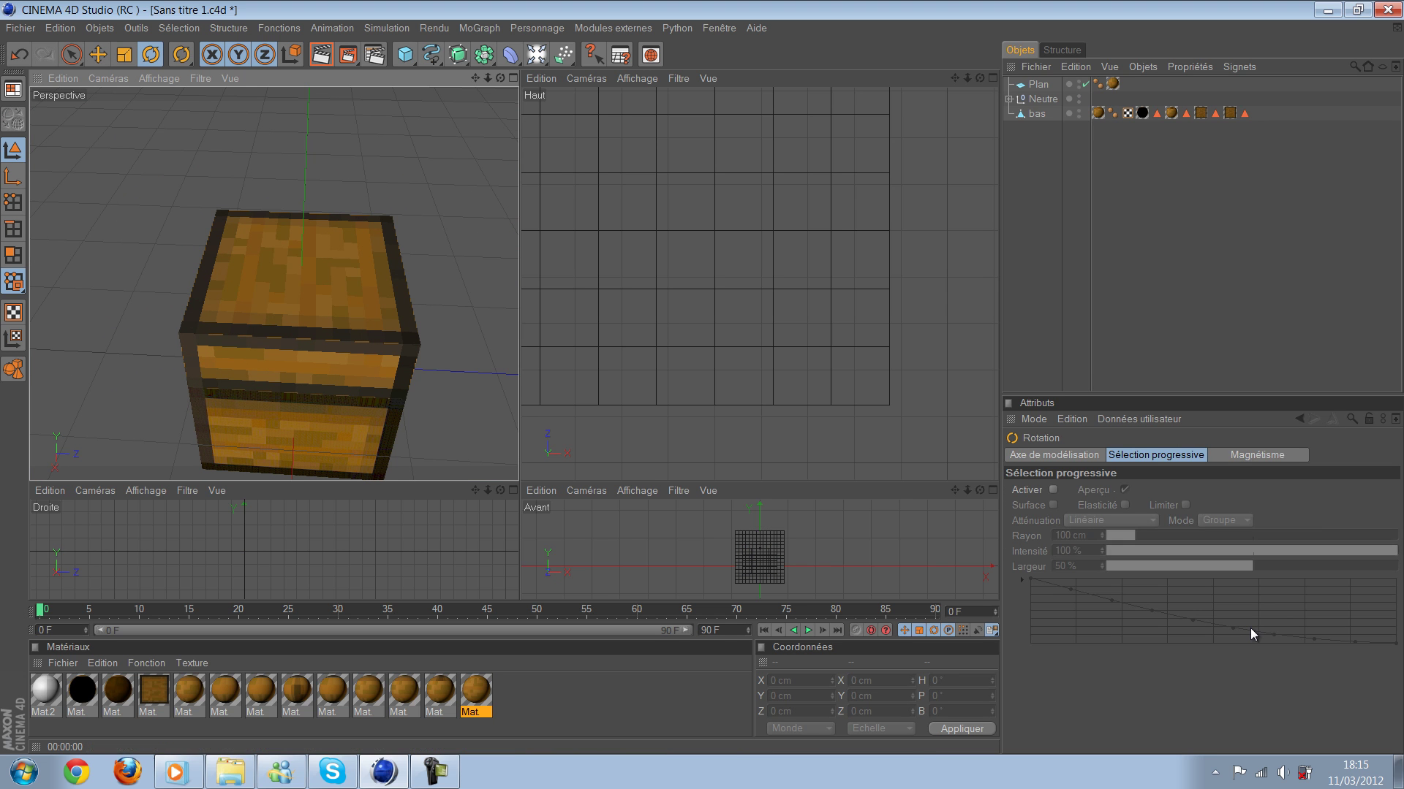
key("ctrl+z")
mouse_move(638, 479)
left_mouse_down()
mouse_move(310, 335)
mouse_move(1222, 567)
mouse_move(1251, 652)
left_mouse_up()
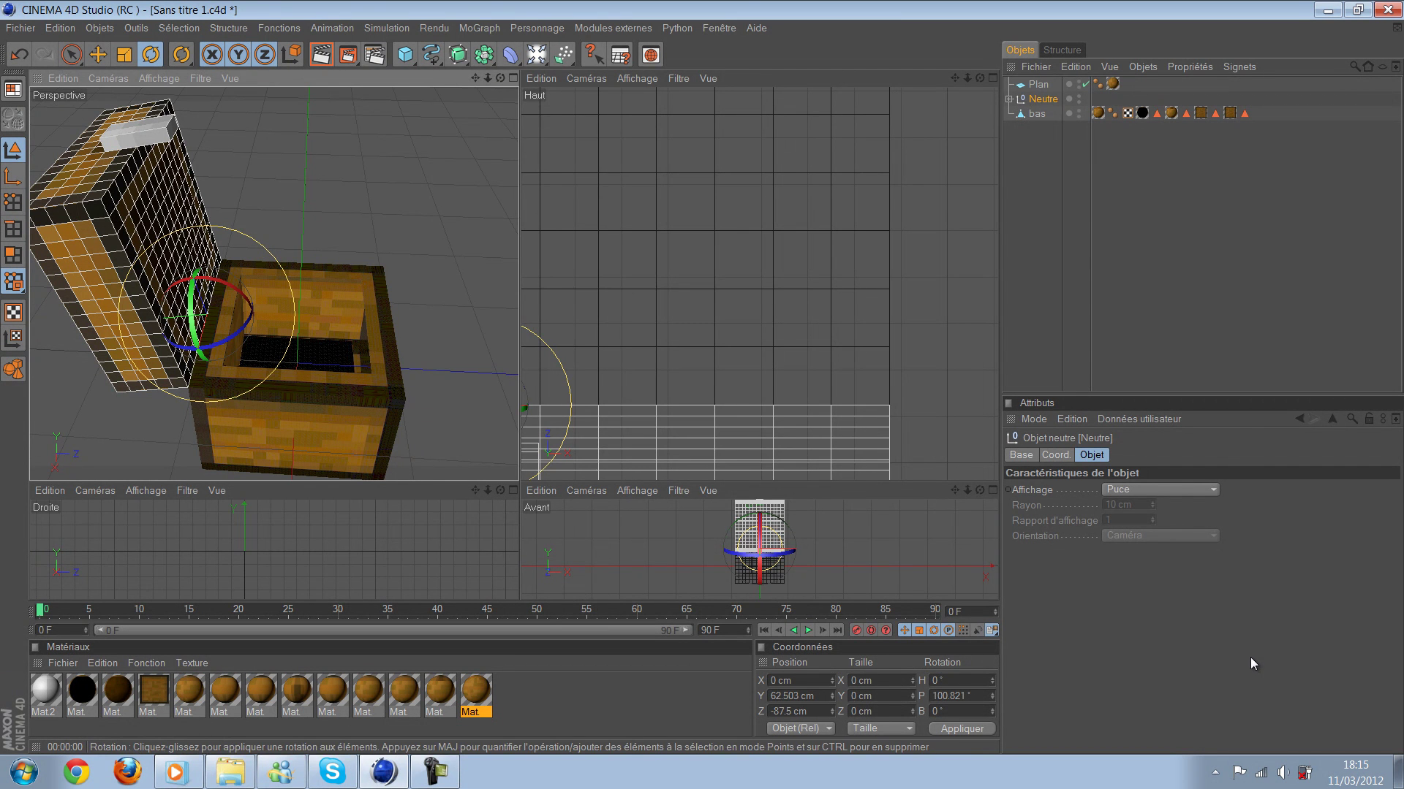
Step: Maximise the Perspective view to fill the workspace
key("Up")
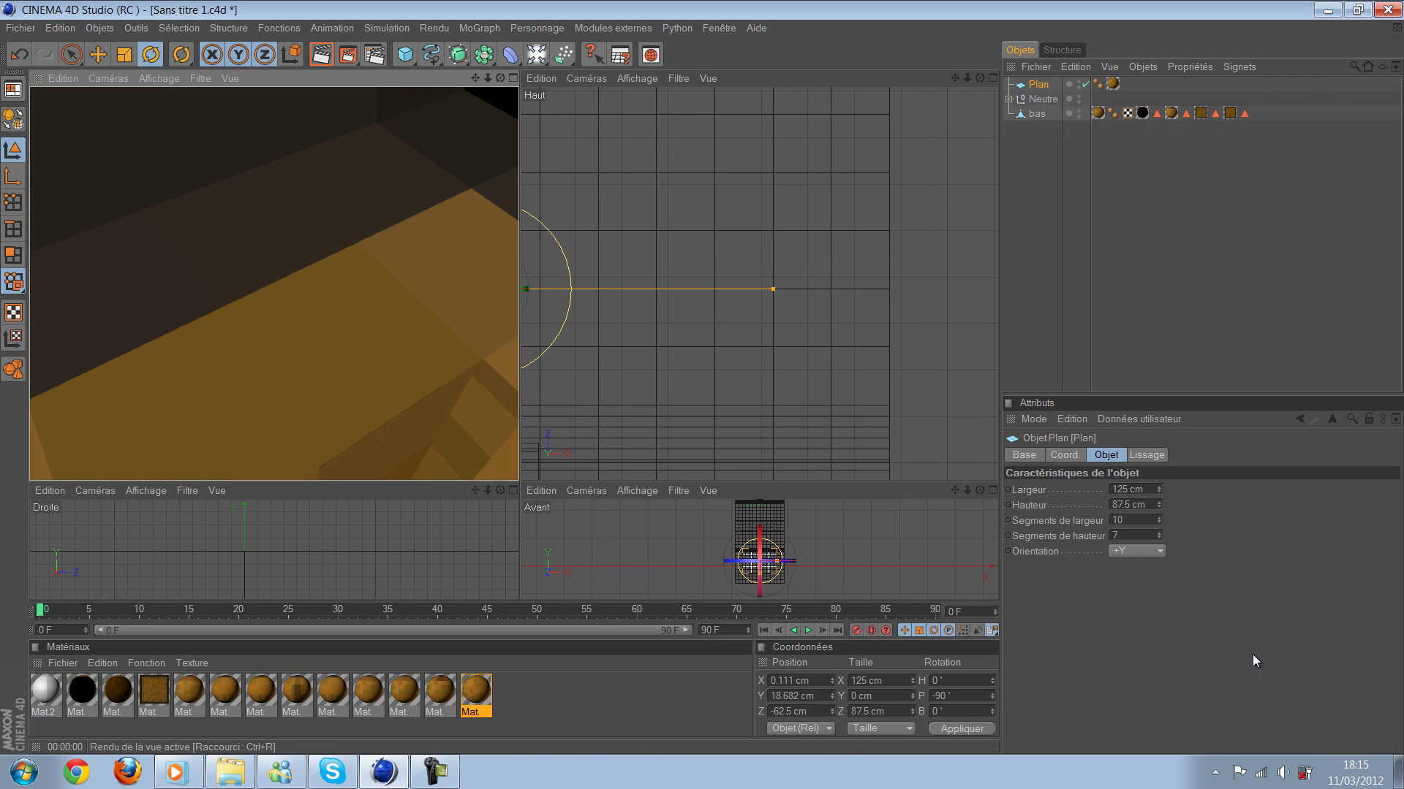
key("ctrl+shift+a")
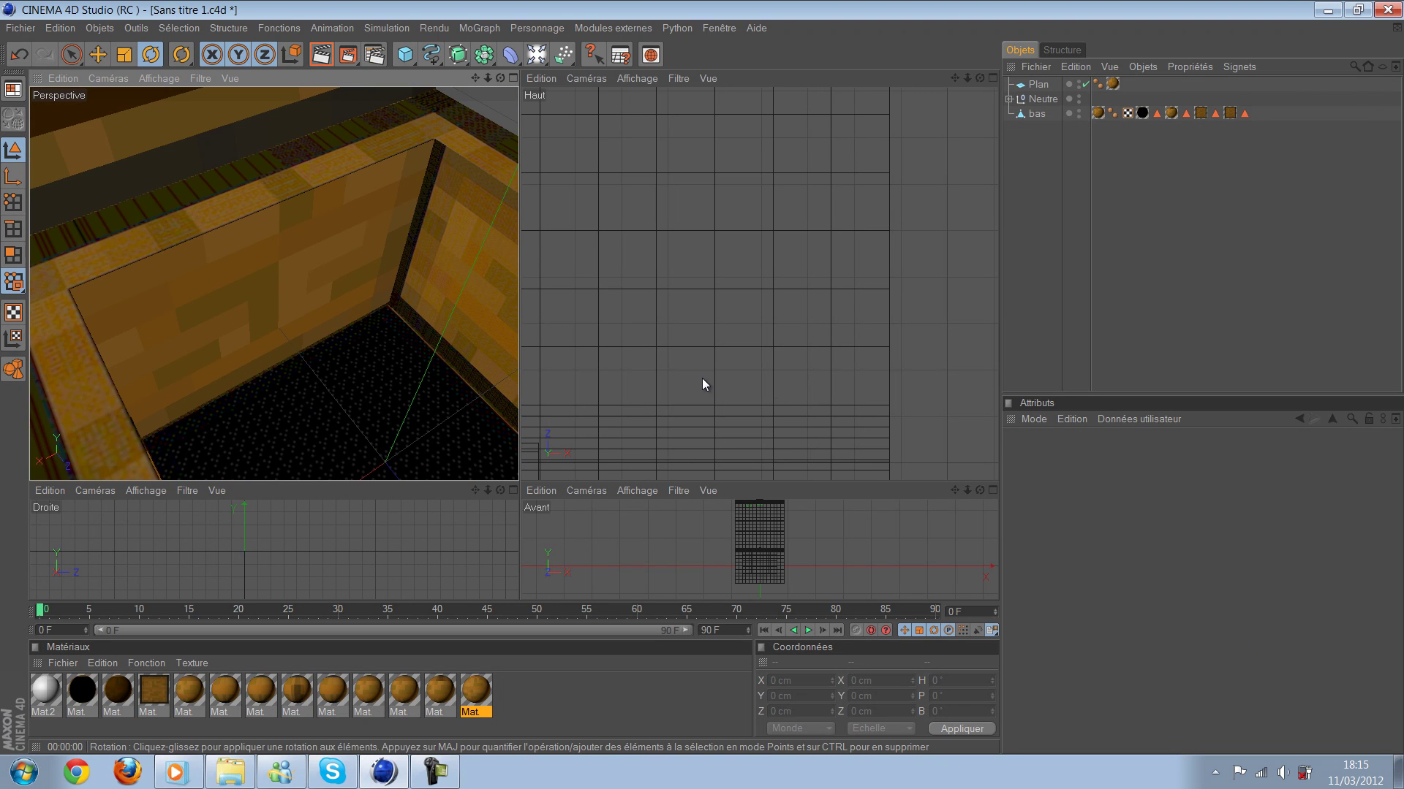
key("F1")
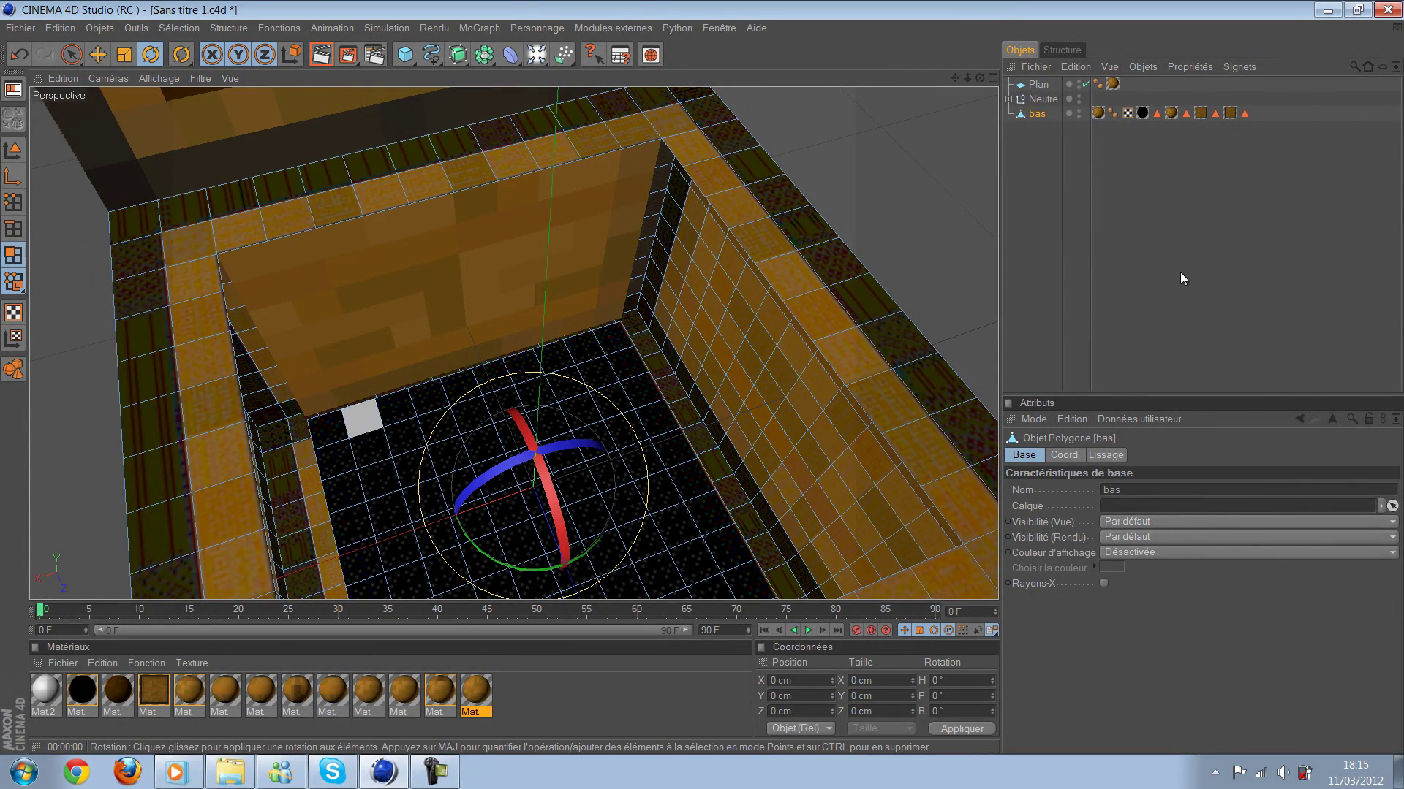
left_click_drag(814, 261, 694, 382, "alt")
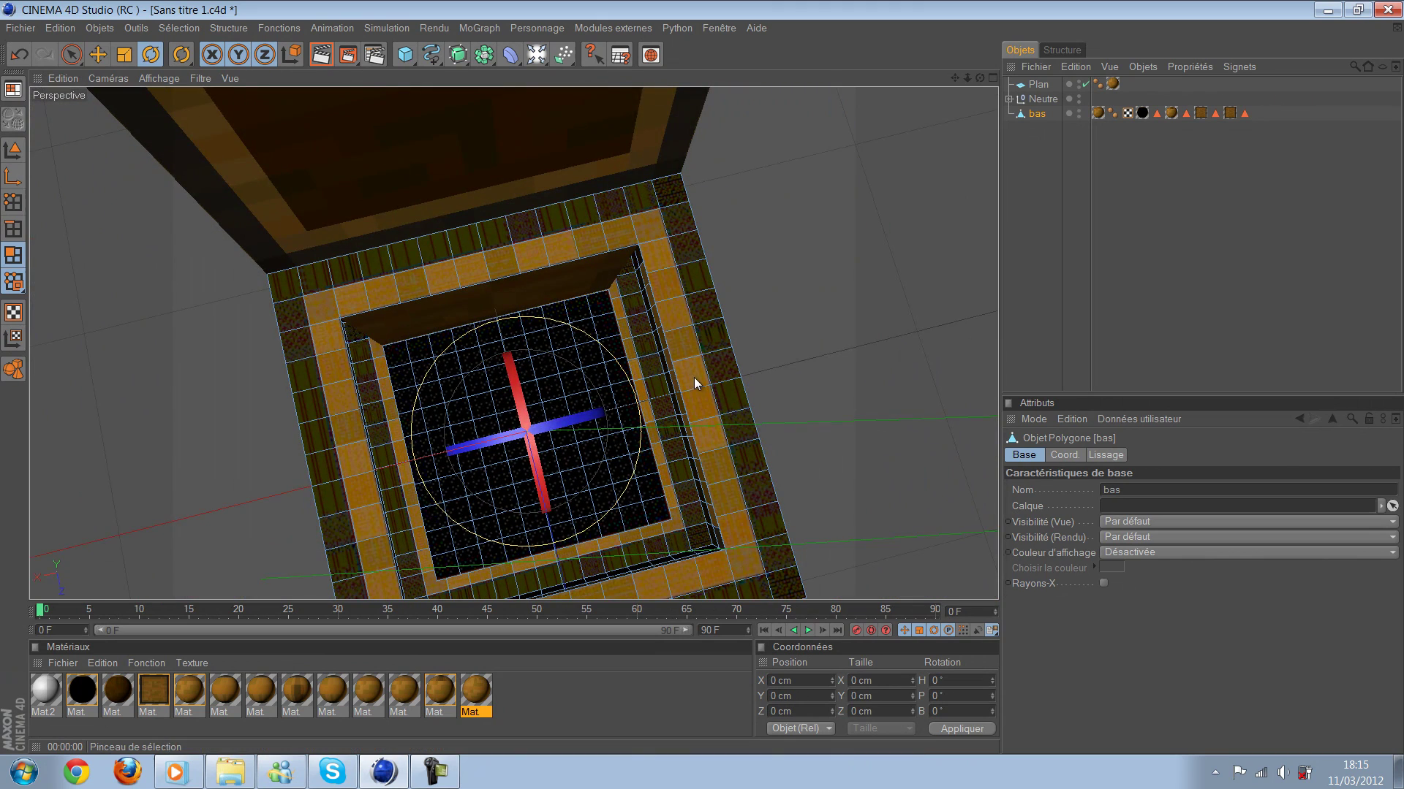
key("9")
mouse_move(369, 362)
left_mouse_down()
mouse_move(588, 322)
mouse_move(639, 495)
mouse_move(453, 545)
mouse_move(423, 408)
left_mouse_up()
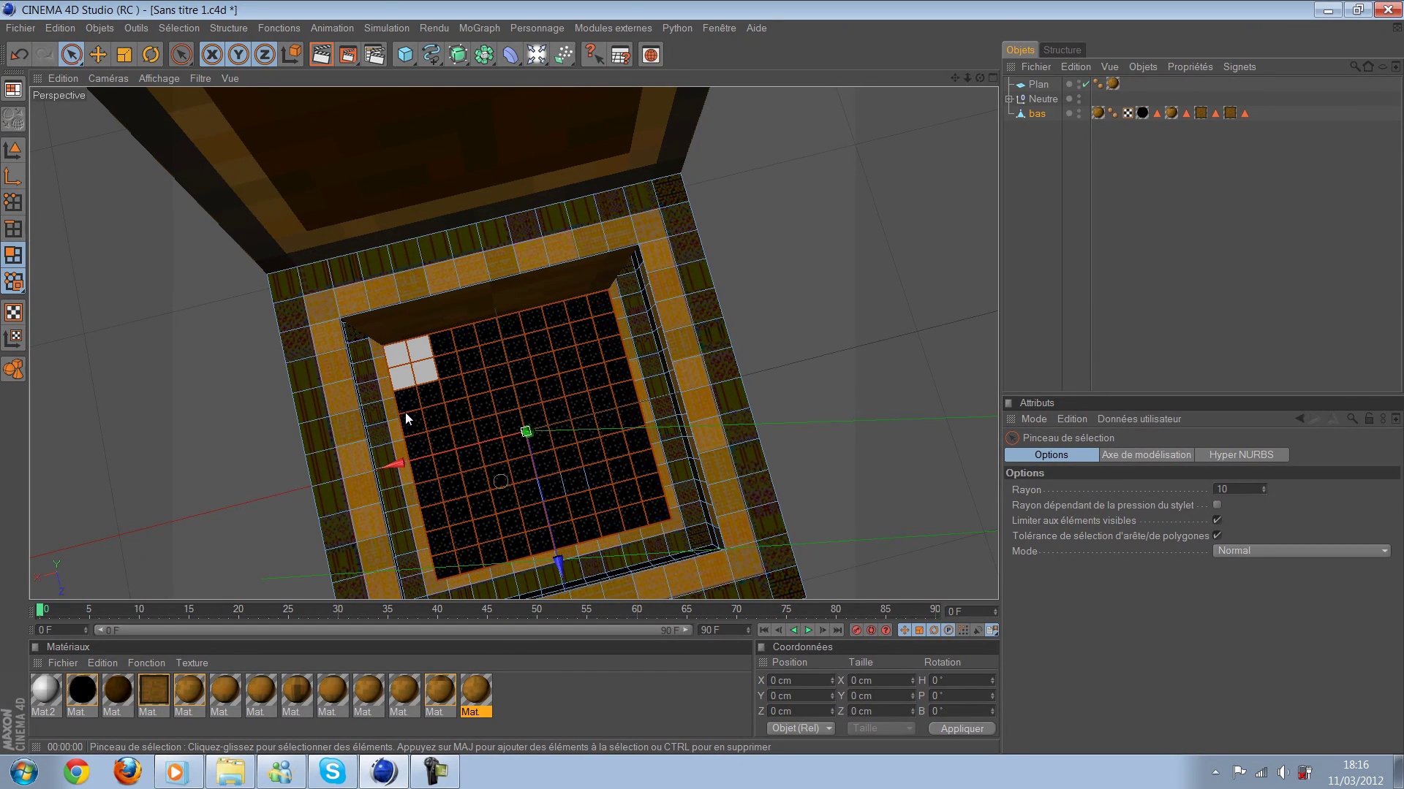
scroll(703, 378, "up", 3)
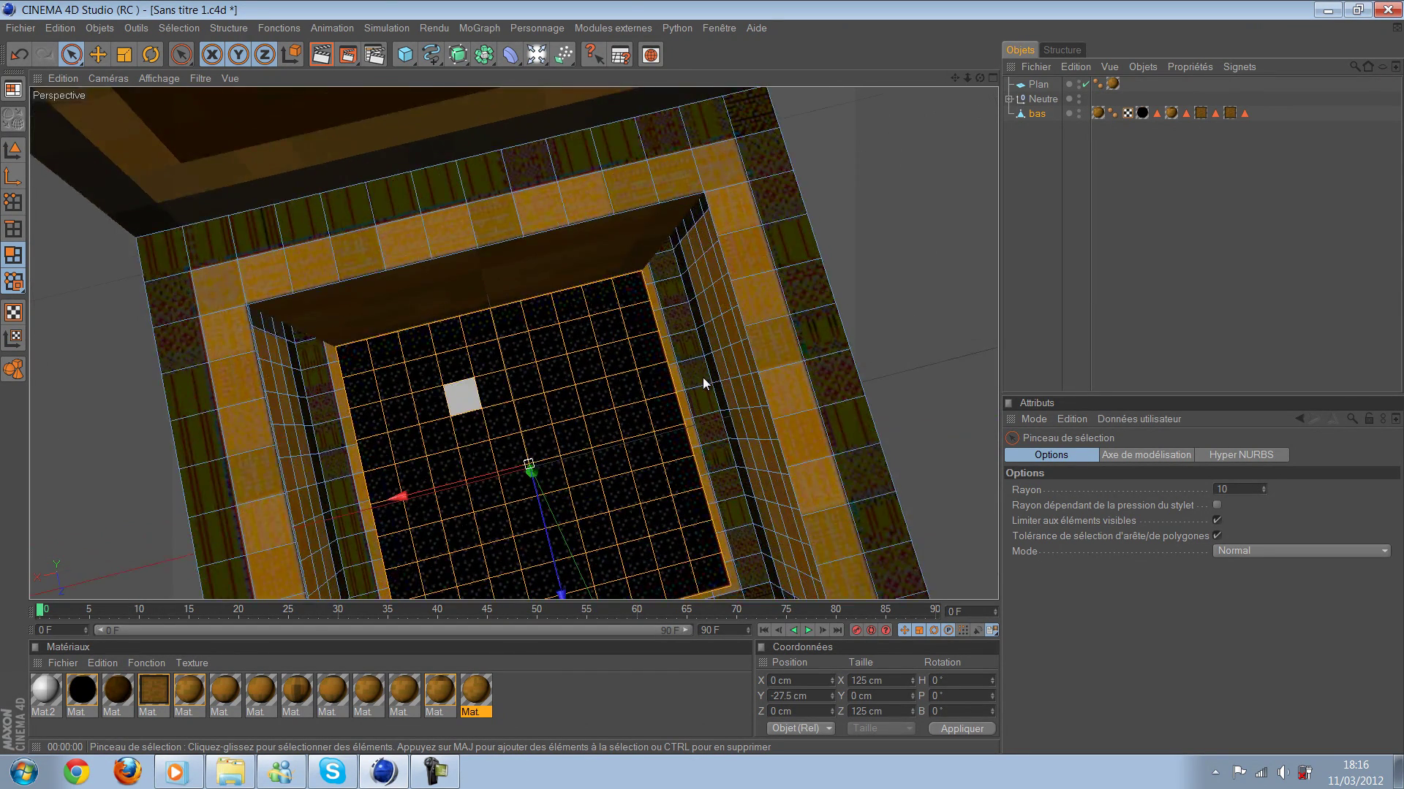
left_click_drag(704, 377, 427, 476, "alt")
key("e")
mouse_move(702, 376)
left_mouse_down("alt")
mouse_move(453, 436)
mouse_move(484, 446)
left_mouse_up("alt")
mouse_move(703, 377)
left_mouse_down("alt")
mouse_move(752, 379)
mouse_move(690, 406)
mouse_move(708, 220)
mouse_move(735, 230)
mouse_move(728, 195)
left_mouse_up("alt")
left_click(738, 205)
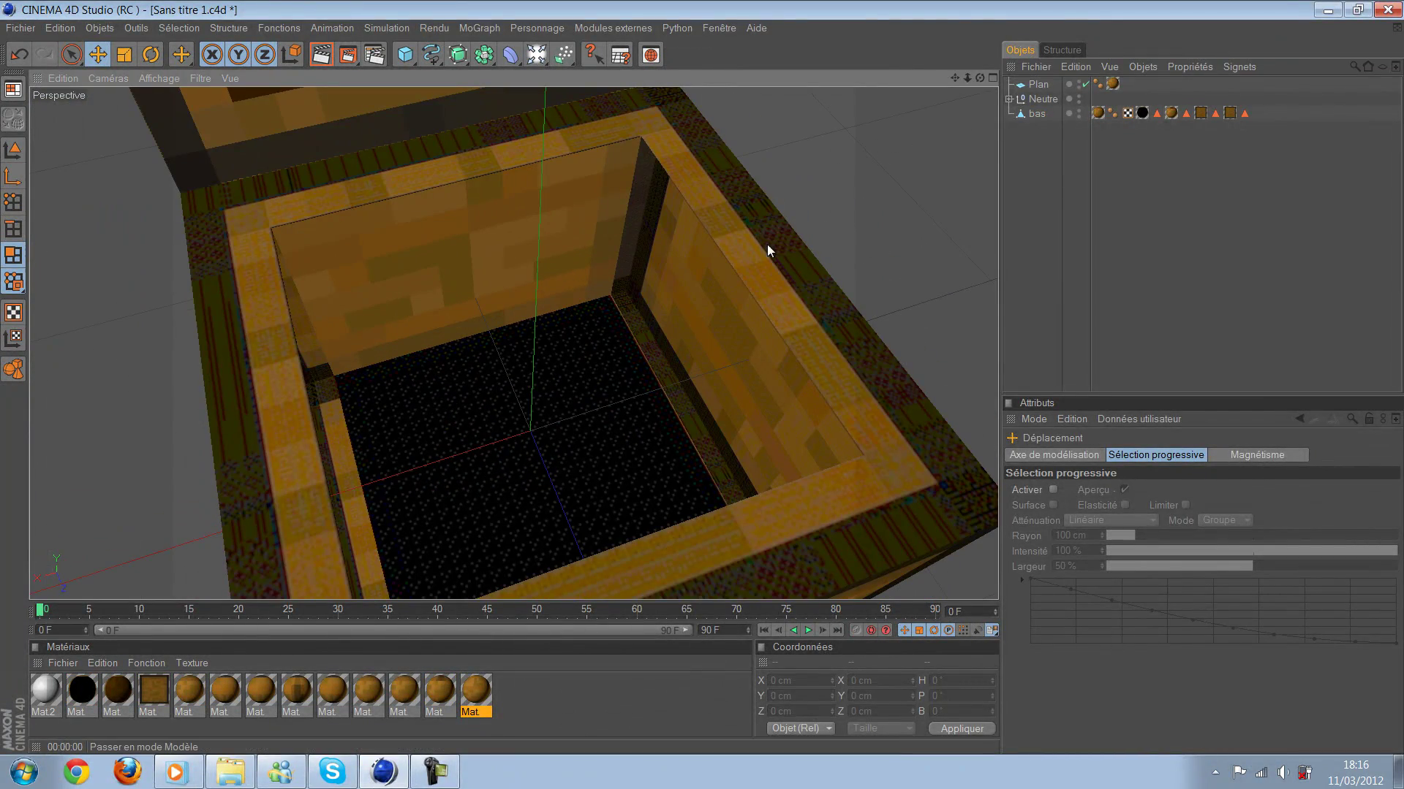
Step: Duplicate the wall plane and slide the copy Plan.1 to the opposite inner wall at Z 62.5 cm
key("ctrl+z")
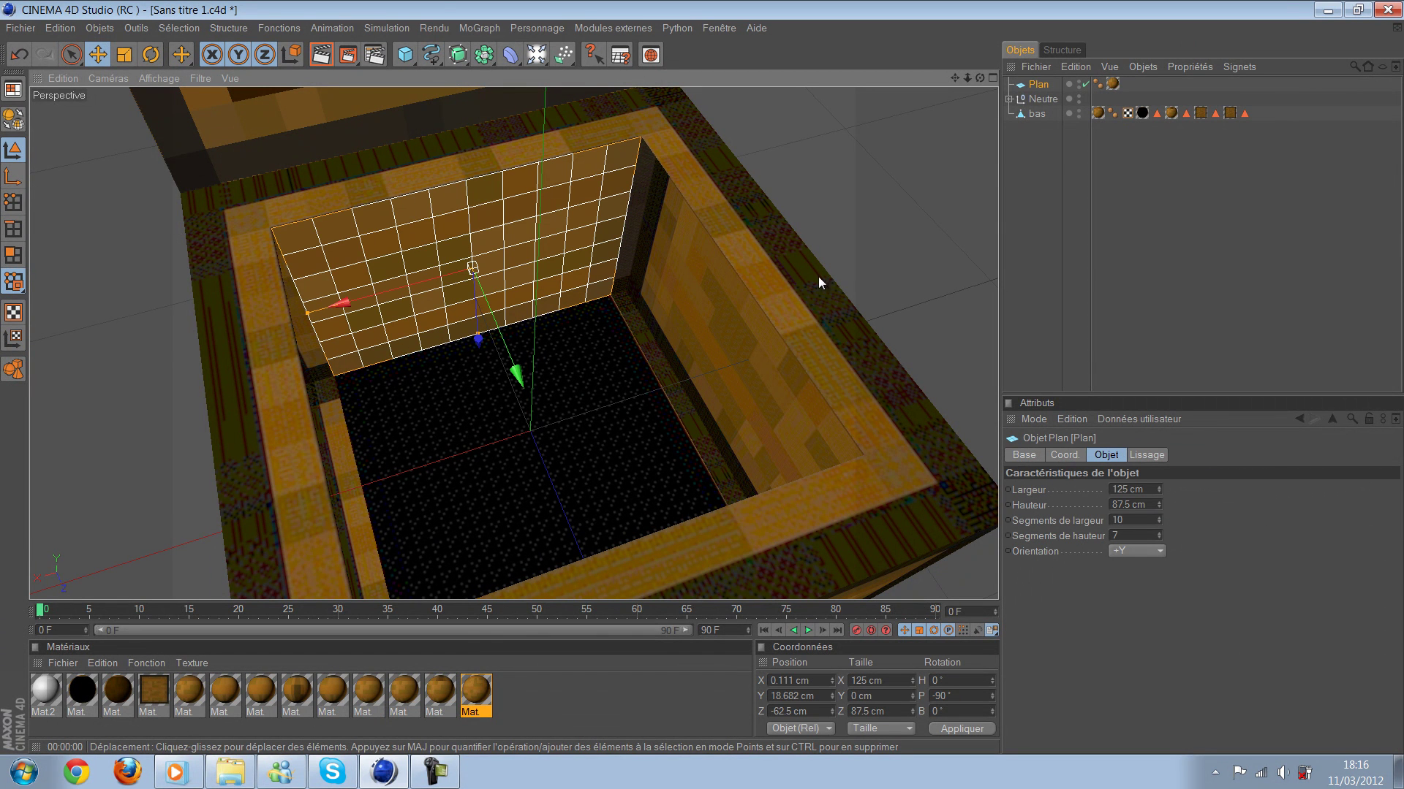
key("ctrl+c")
key("ctrl+v")
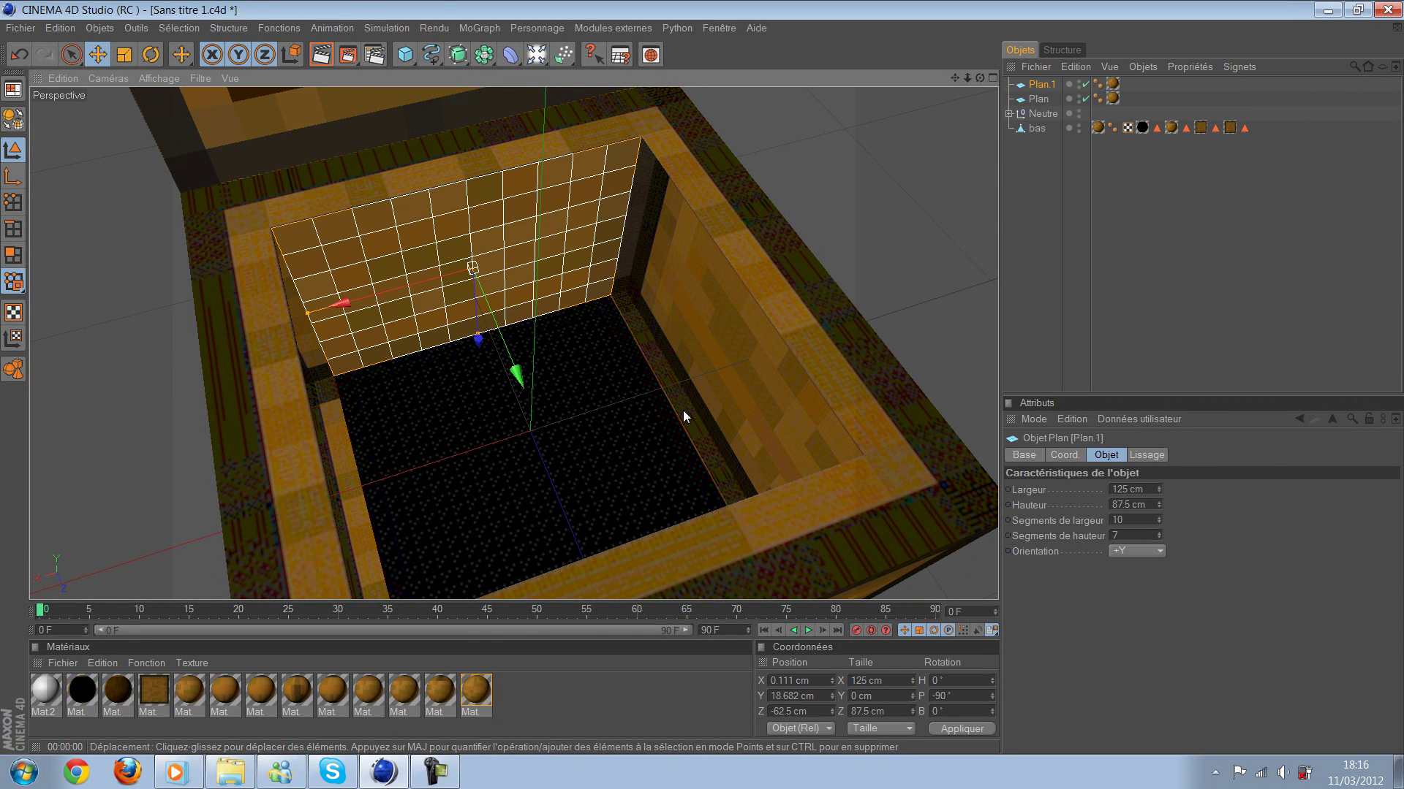
mouse_move(702, 372)
left_mouse_down()
mouse_move(613, 490)
mouse_move(576, 439)
left_mouse_up()
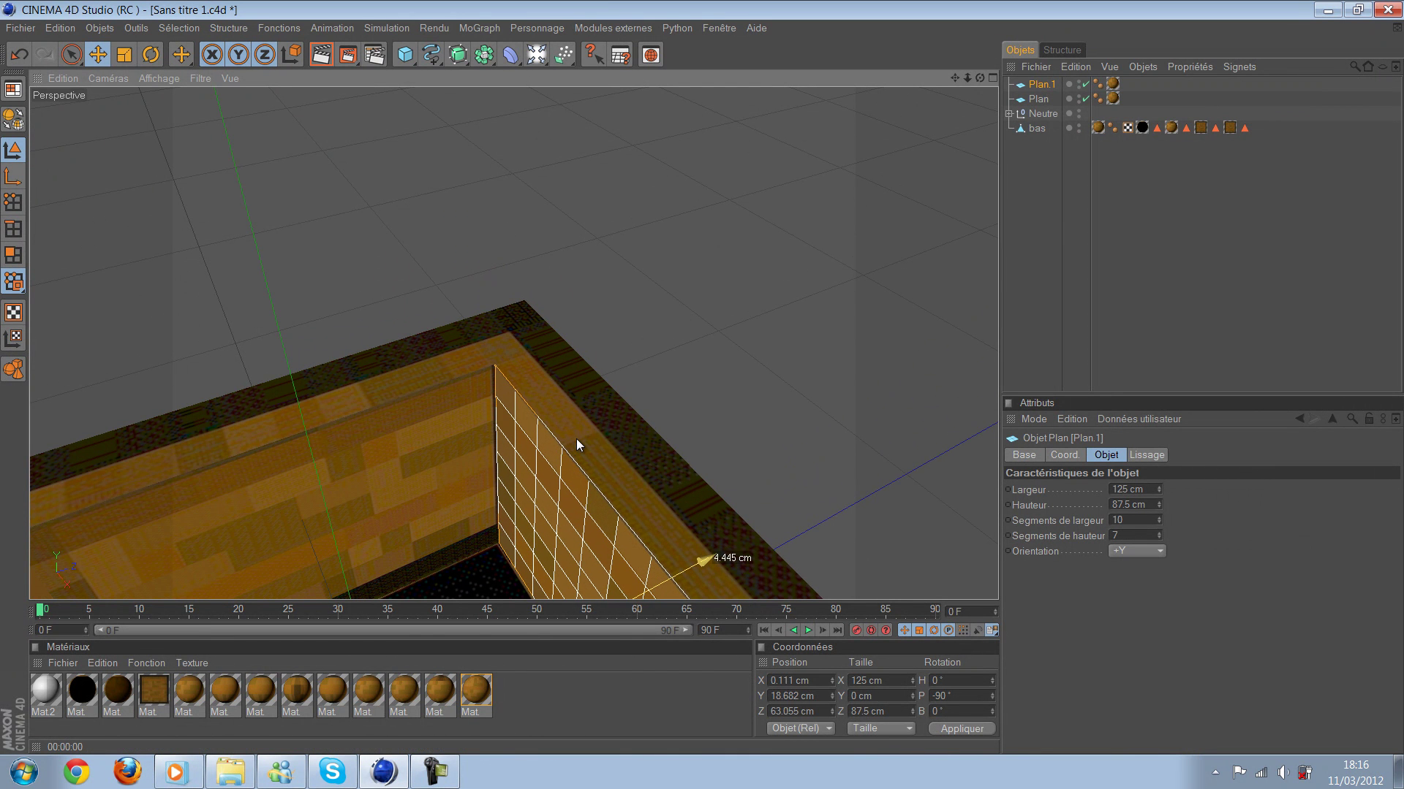
mouse_move(576, 438)
left_mouse_down()
mouse_move(519, 280)
mouse_move(605, 301)
left_mouse_up()
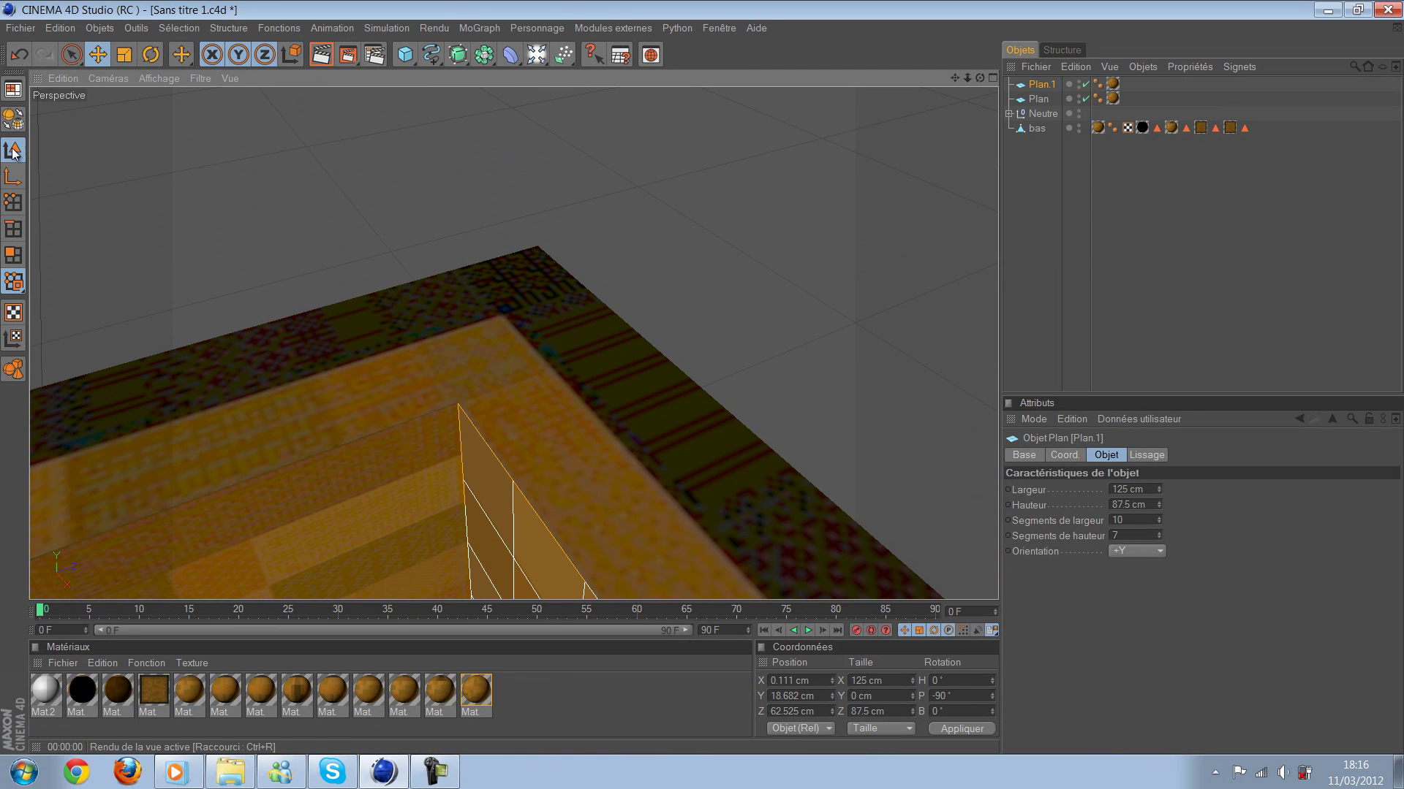
Step: Render and zoom in on the box corner to check the copy's fit
left_click(322, 54)
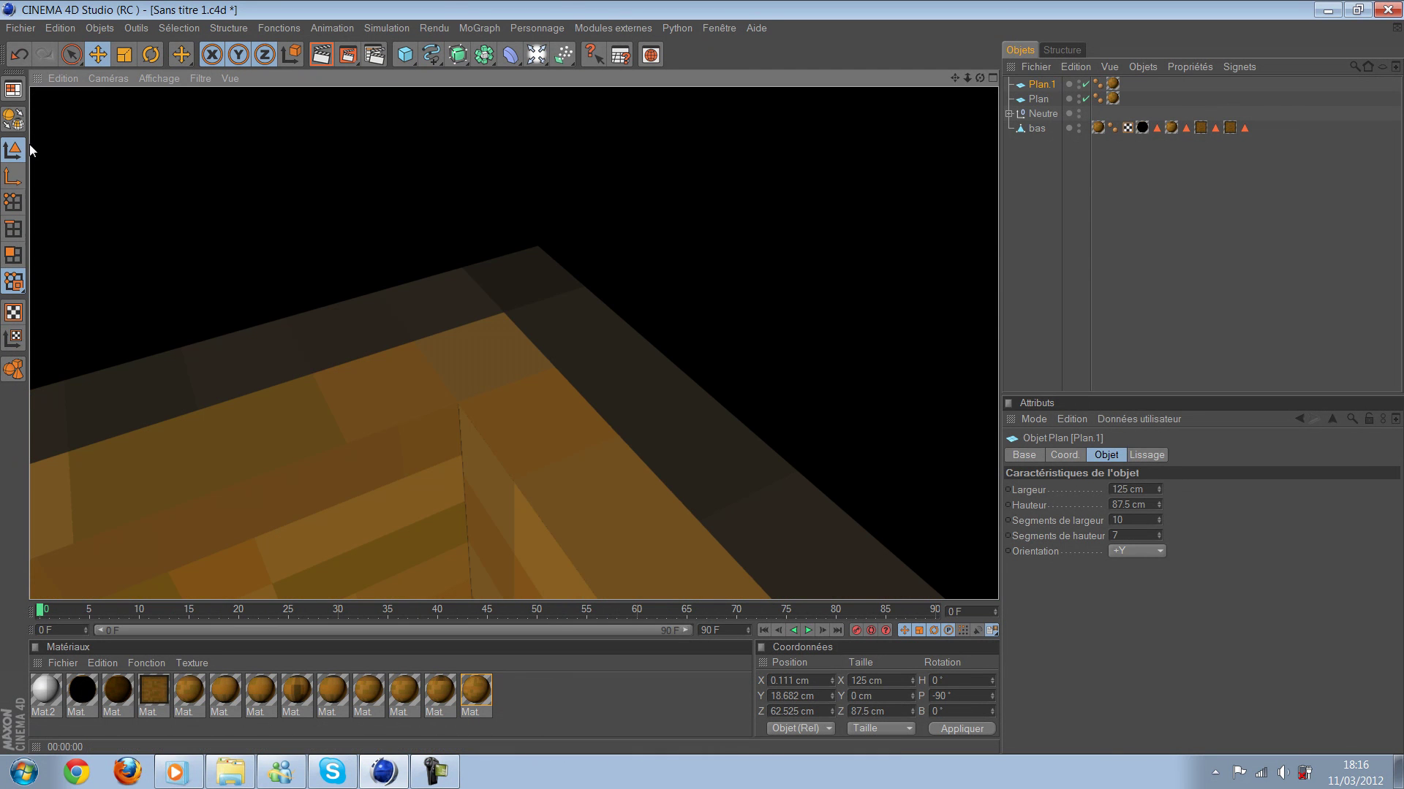
key("ctrl+shift+z")
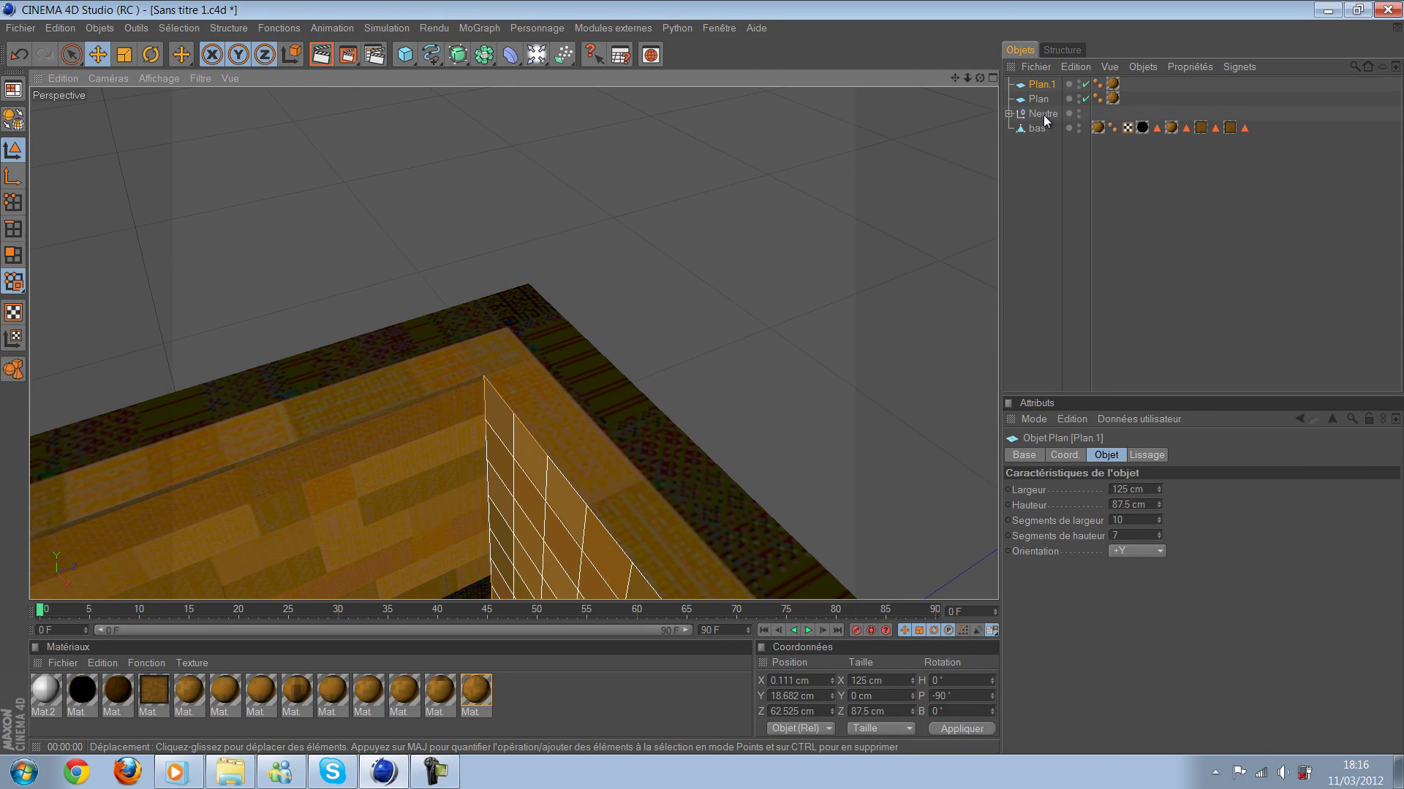
key("ctrl+shift+z")
key("ctrl+shift+z")
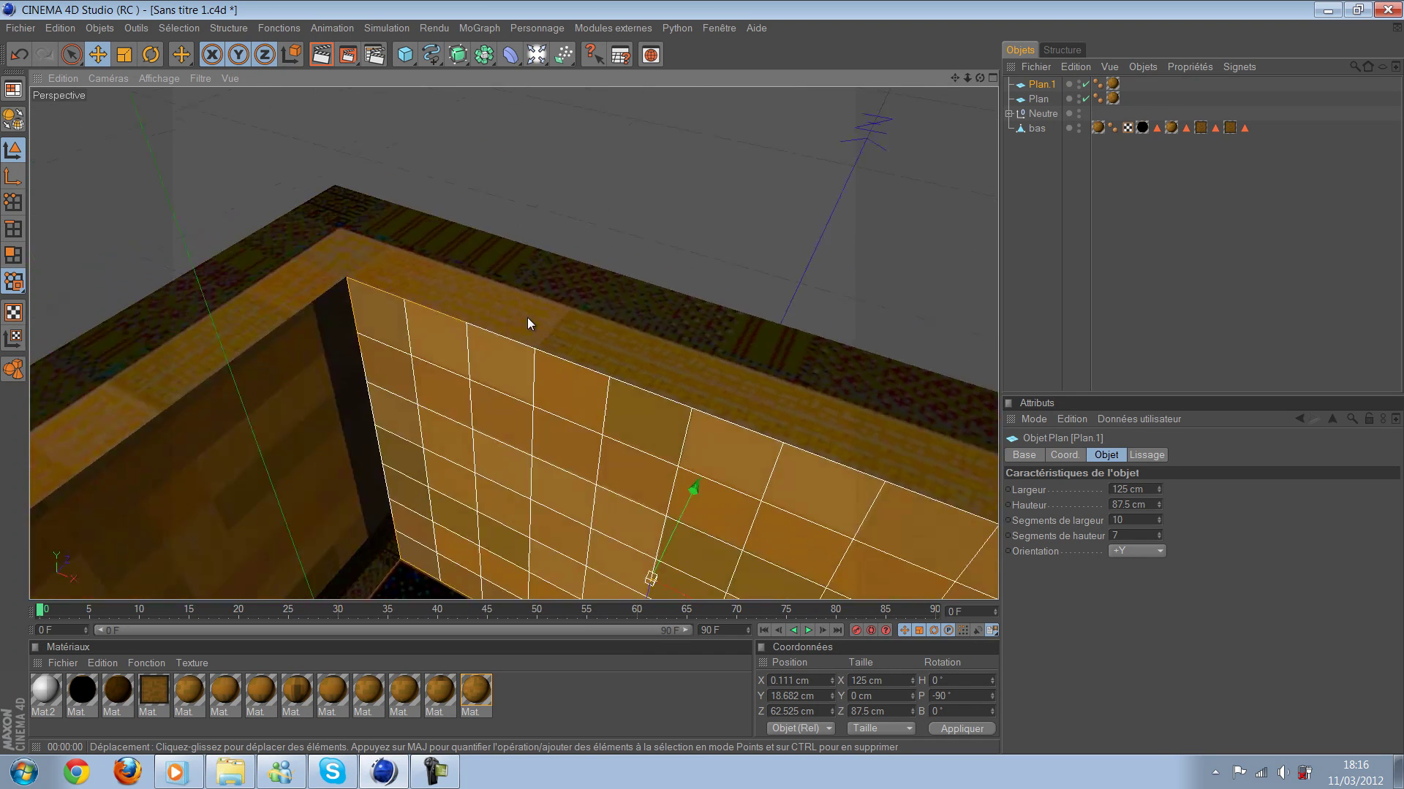
key("ctrl+shift+z")
key("ctrl+shift+z")
key("ctrl+shift+z")
key("ctrl+r")
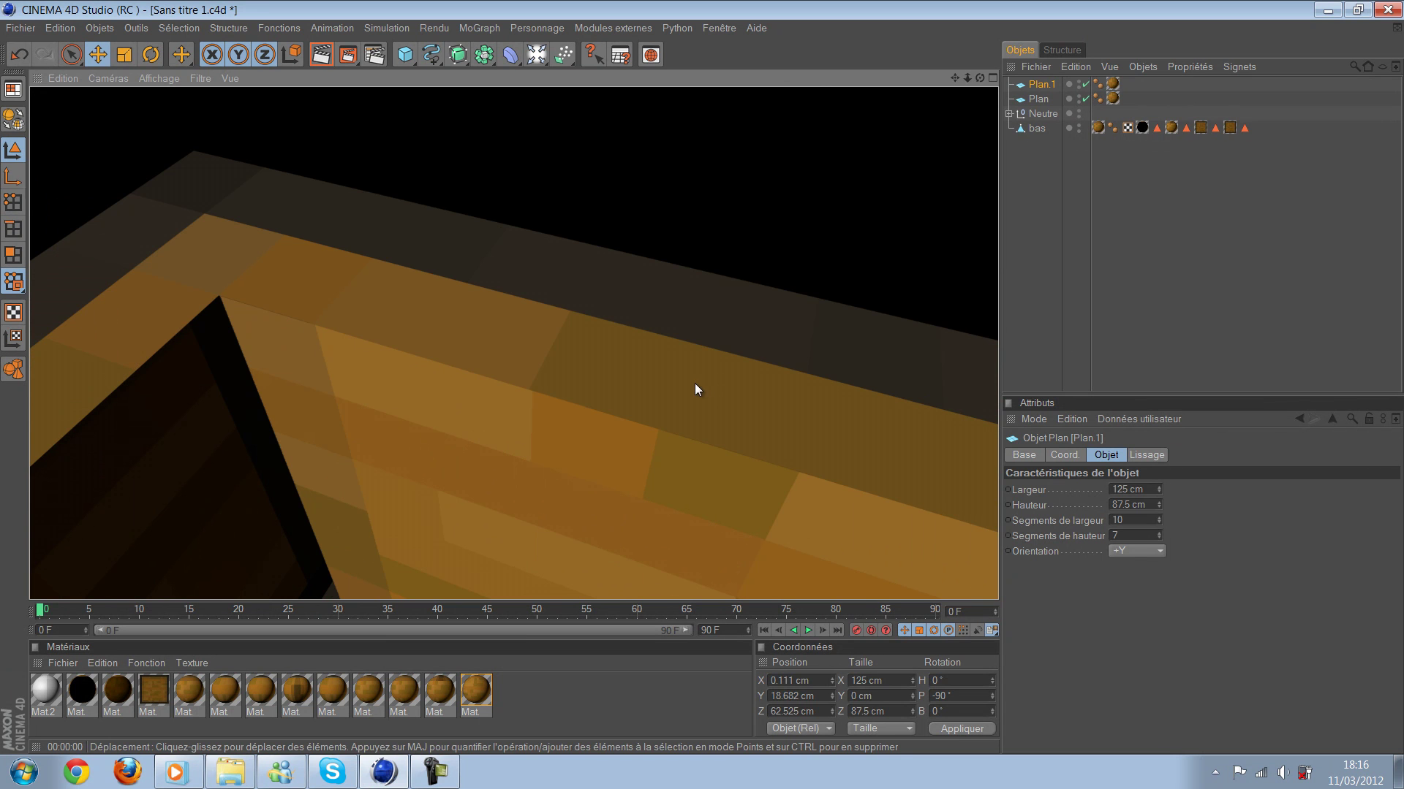
key("ctrl+shift+z")
key("ctrl+shift+z")
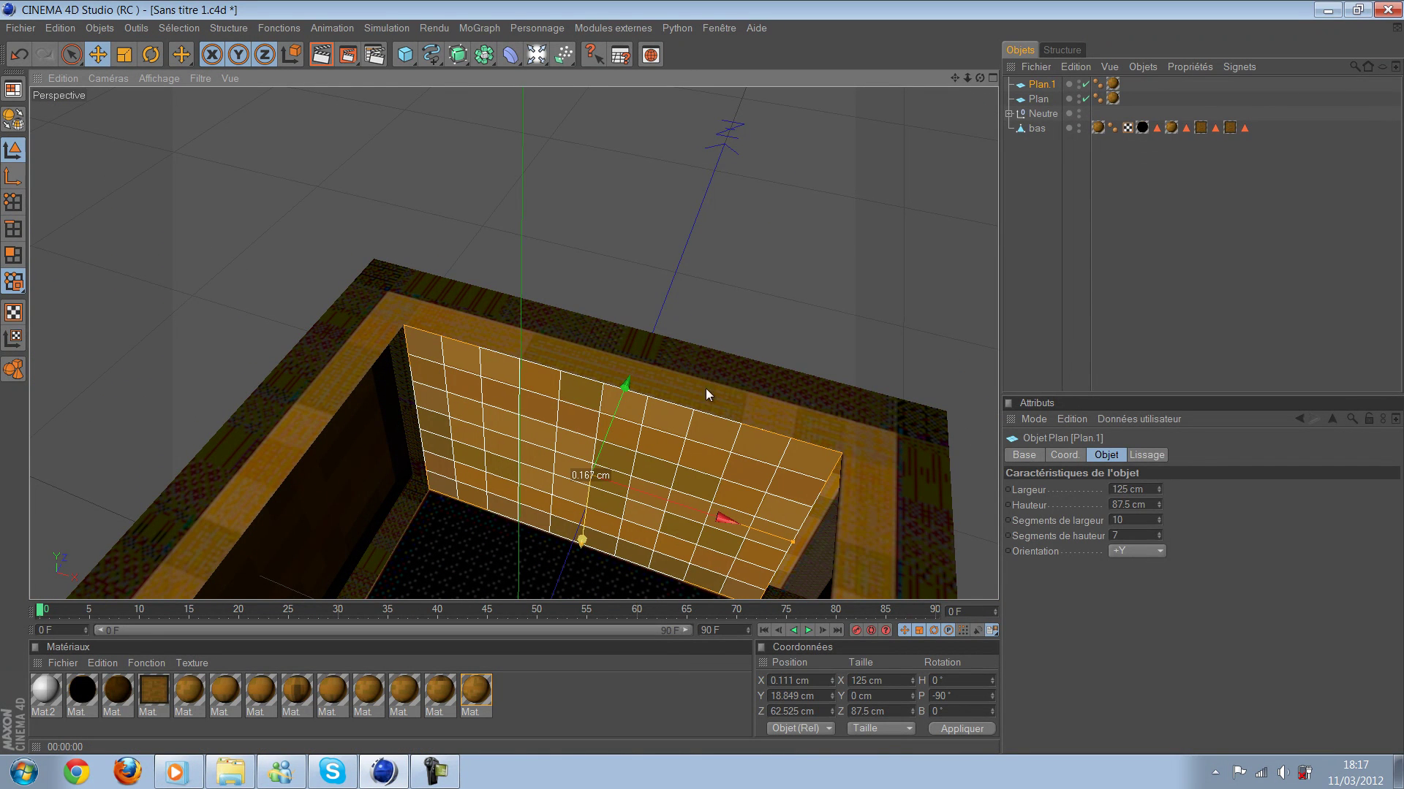
scroll(702, 377, "up", 3)
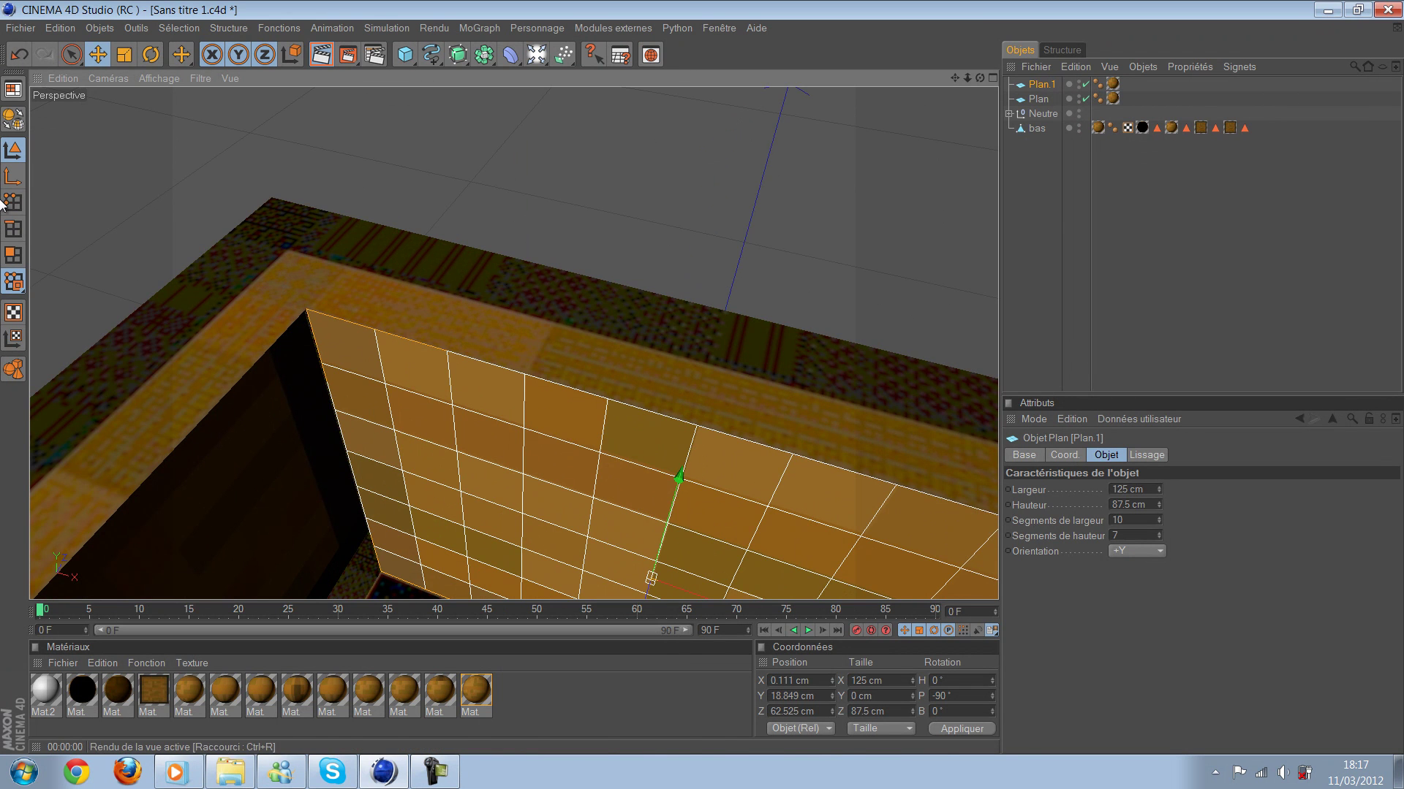
left_click(321, 54)
left_click(590, 250)
Step: Orbit close to the box and re-render to inspect the open lid
mouse_move(681, 231)
left_mouse_down("alt")
mouse_move(763, 191)
mouse_move(502, 261)
mouse_move(673, 440)
mouse_move(746, 236)
left_mouse_up("alt")
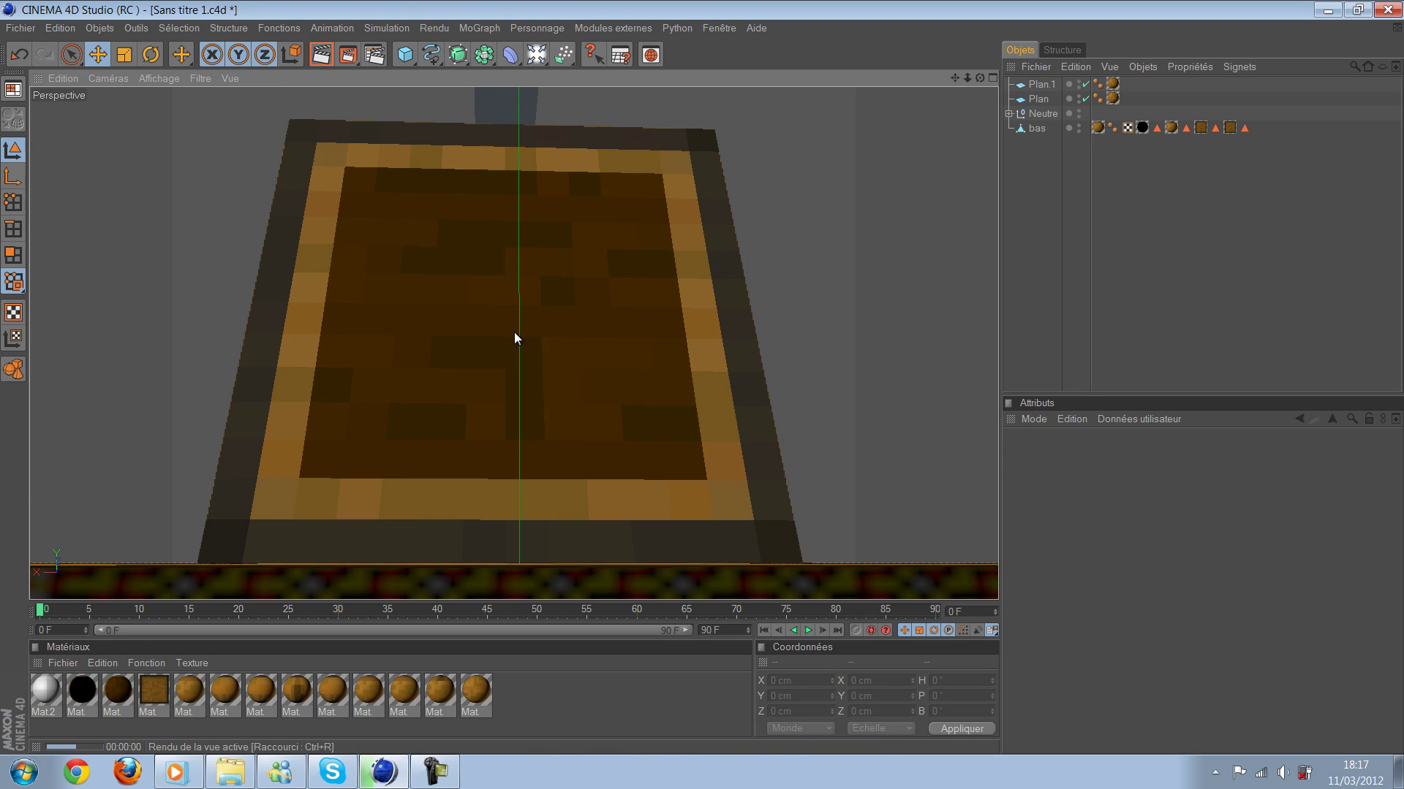
key("ctrl+r")
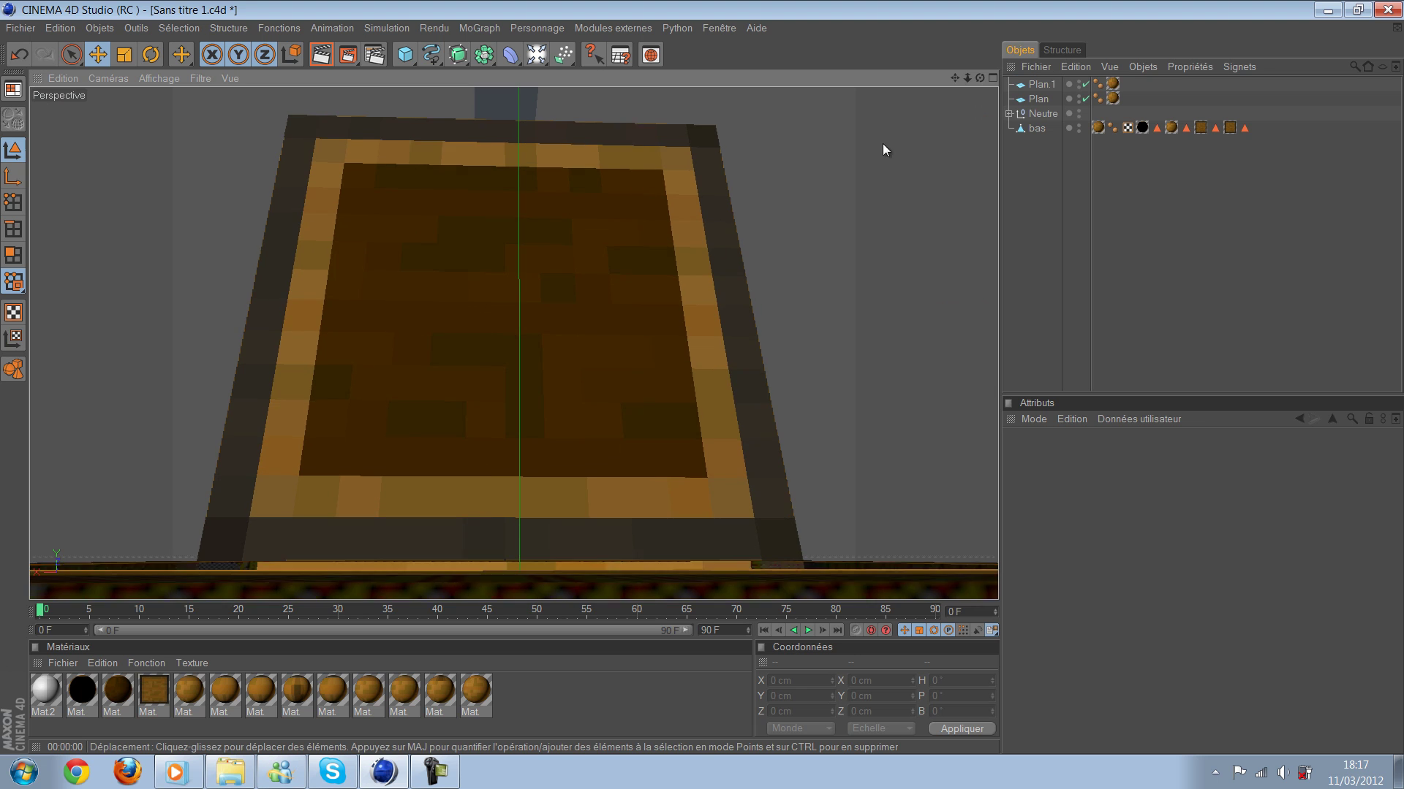
scroll(355, 335, "down", 3)
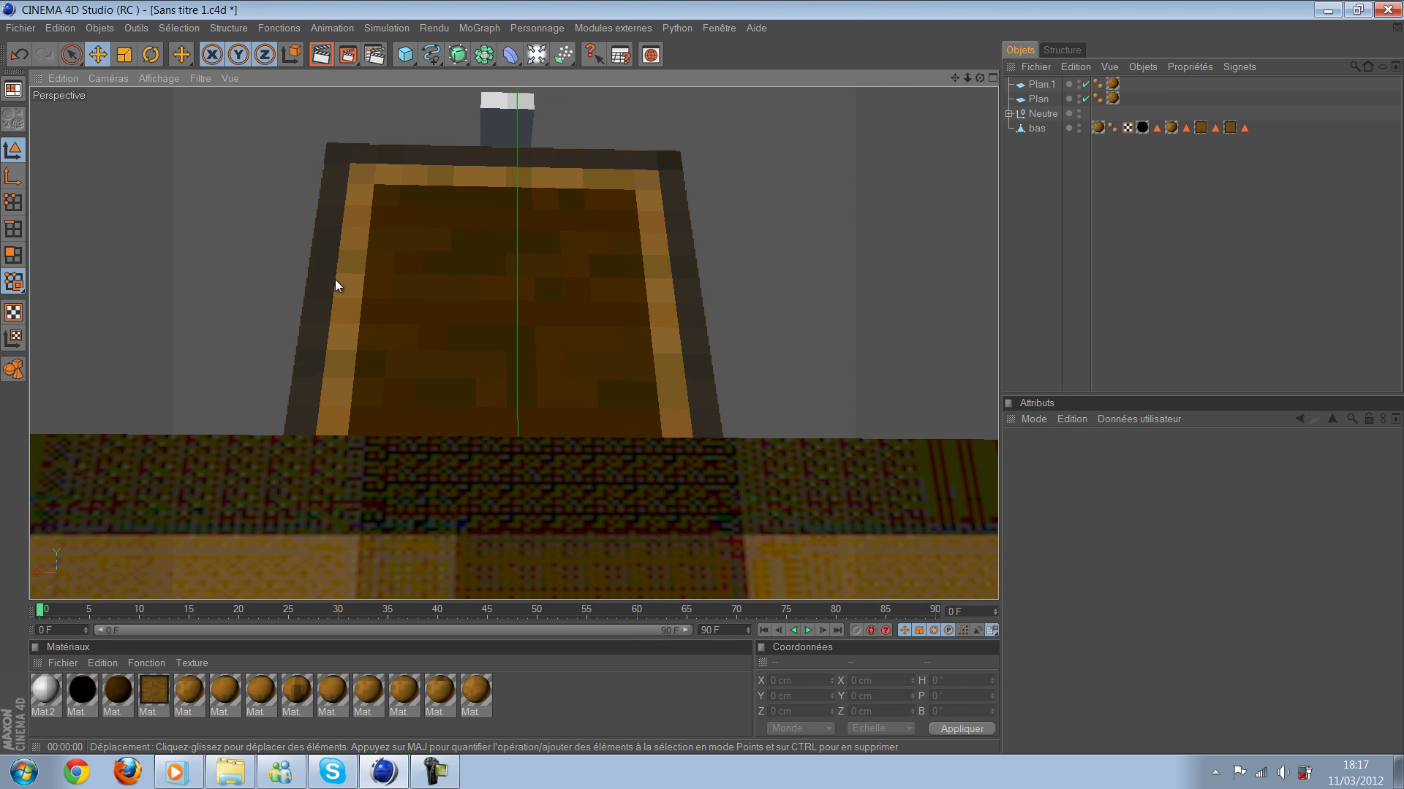
scroll(334, 280, "up", 2)
scroll(511, 333, "up", 2)
scroll(512, 334, "down", 1)
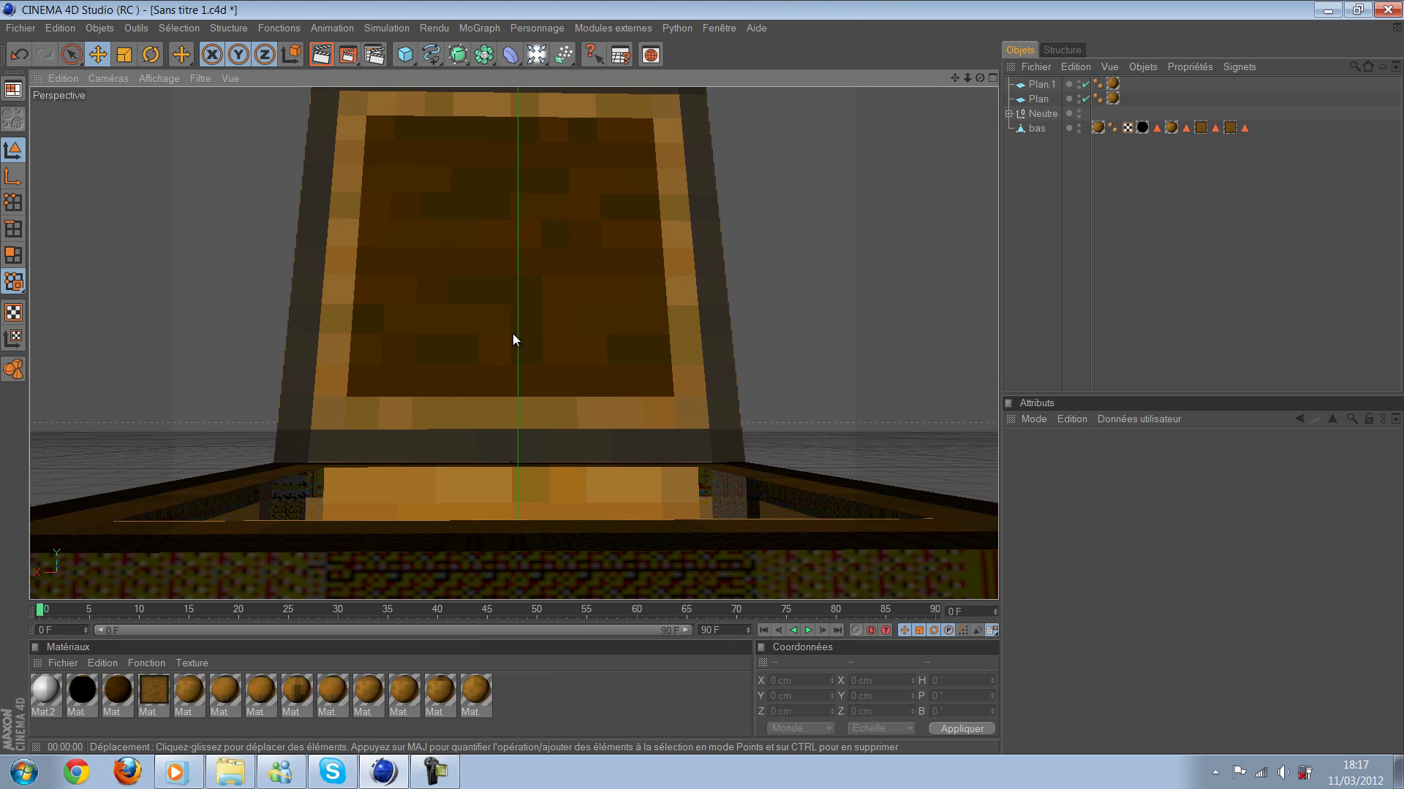
key("ctrl+r")
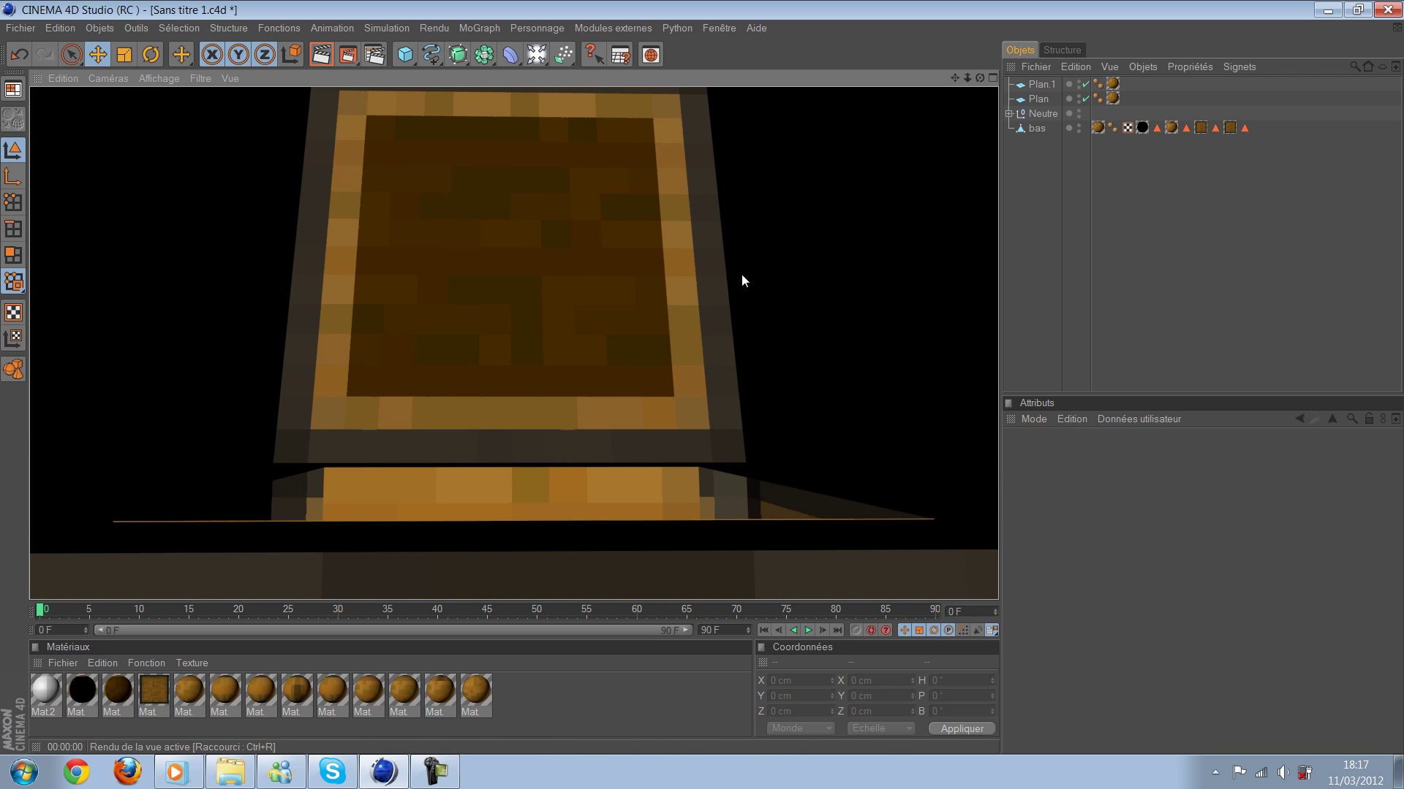
Step: Nudge Plan.1 into place against the wall and render to verify it
mouse_move(744, 278)
left_mouse_down("alt")
mouse_move(709, 187)
mouse_move(731, 175)
mouse_move(702, 340)
left_mouse_up("alt")
left_click(701, 336)
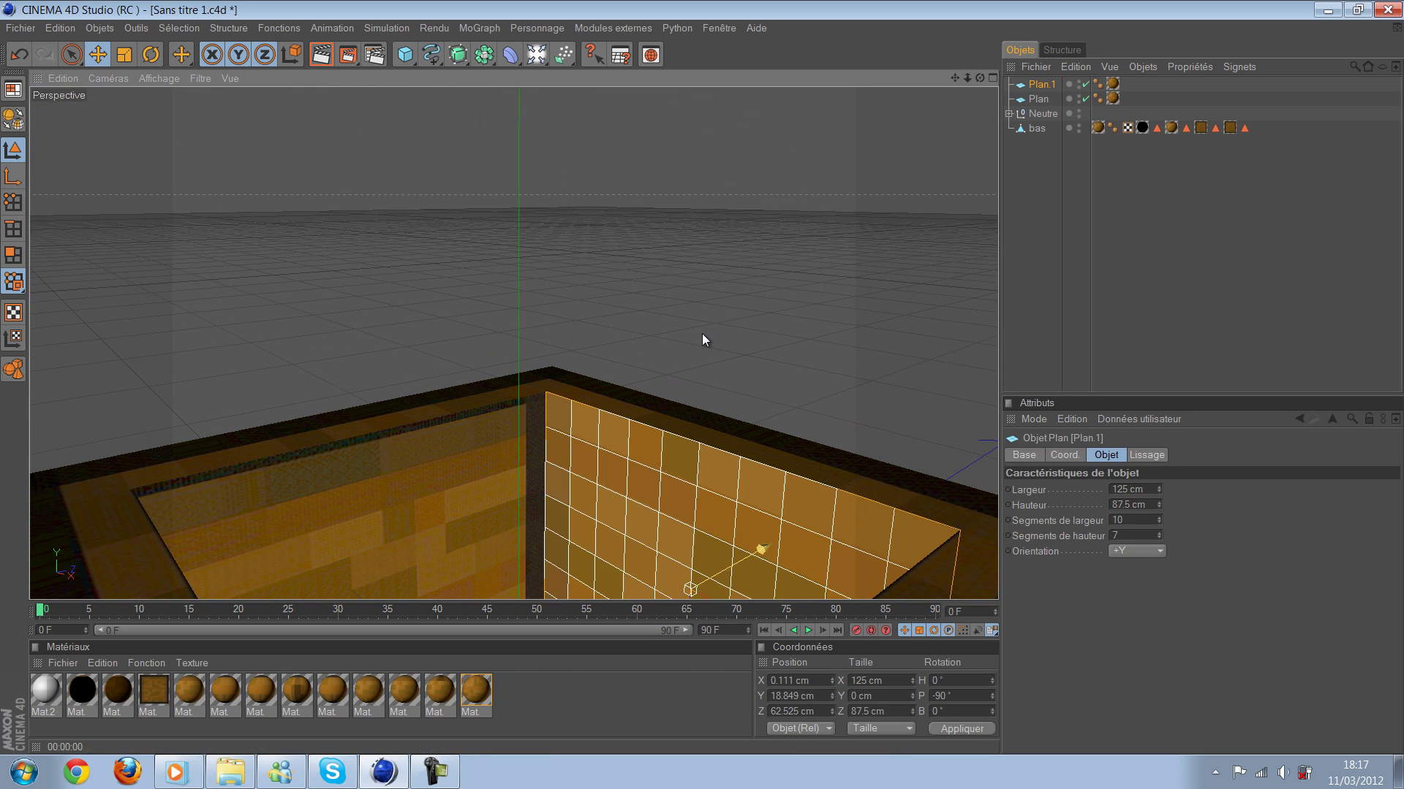
mouse_move(743, 235)
left_mouse_down("alt")
mouse_move(753, 296)
mouse_move(754, 282)
left_mouse_up("alt")
scroll(769, 214, "up", 2)
scroll(702, 335, "down", 2)
mouse_move(702, 335)
left_mouse_down("alt")
mouse_move(483, 358)
mouse_move(519, 331)
left_mouse_up("alt")
key("ctrl+r")
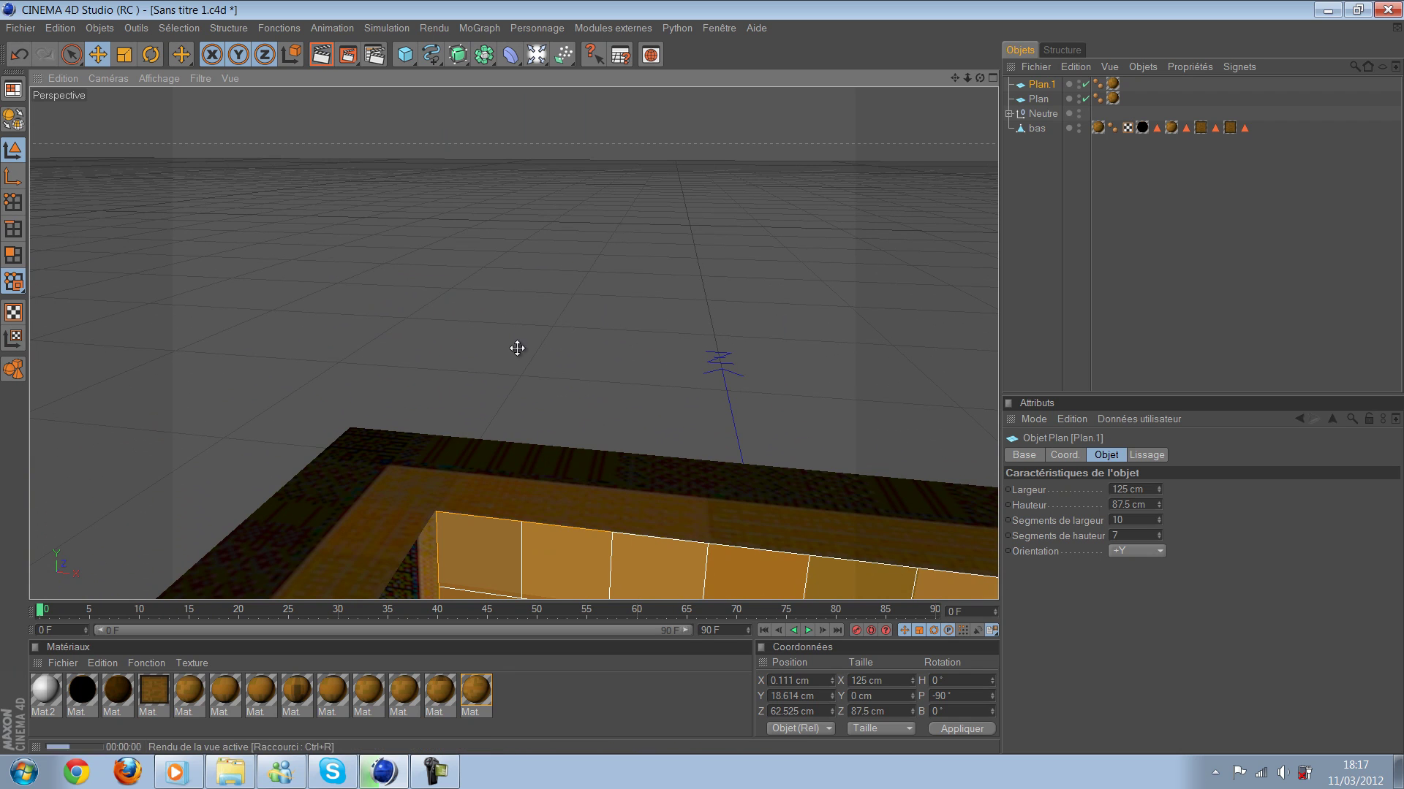
left_click(577, 455)
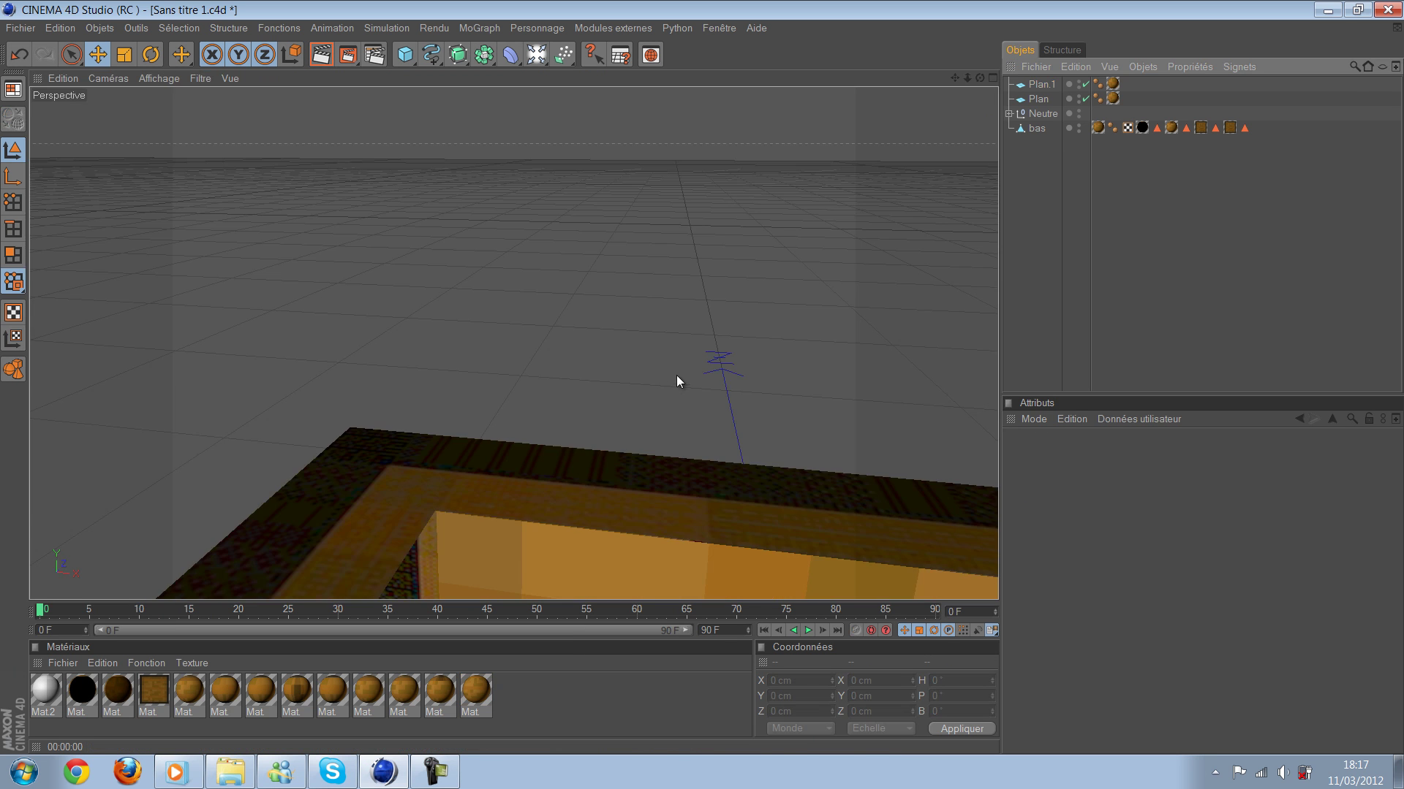
Step: View the whole open box and select the original Plan
scroll(709, 354, "up", 3)
scroll(759, 351, "down", 3)
left_click_drag(788, 352, 700, 365, "alt")
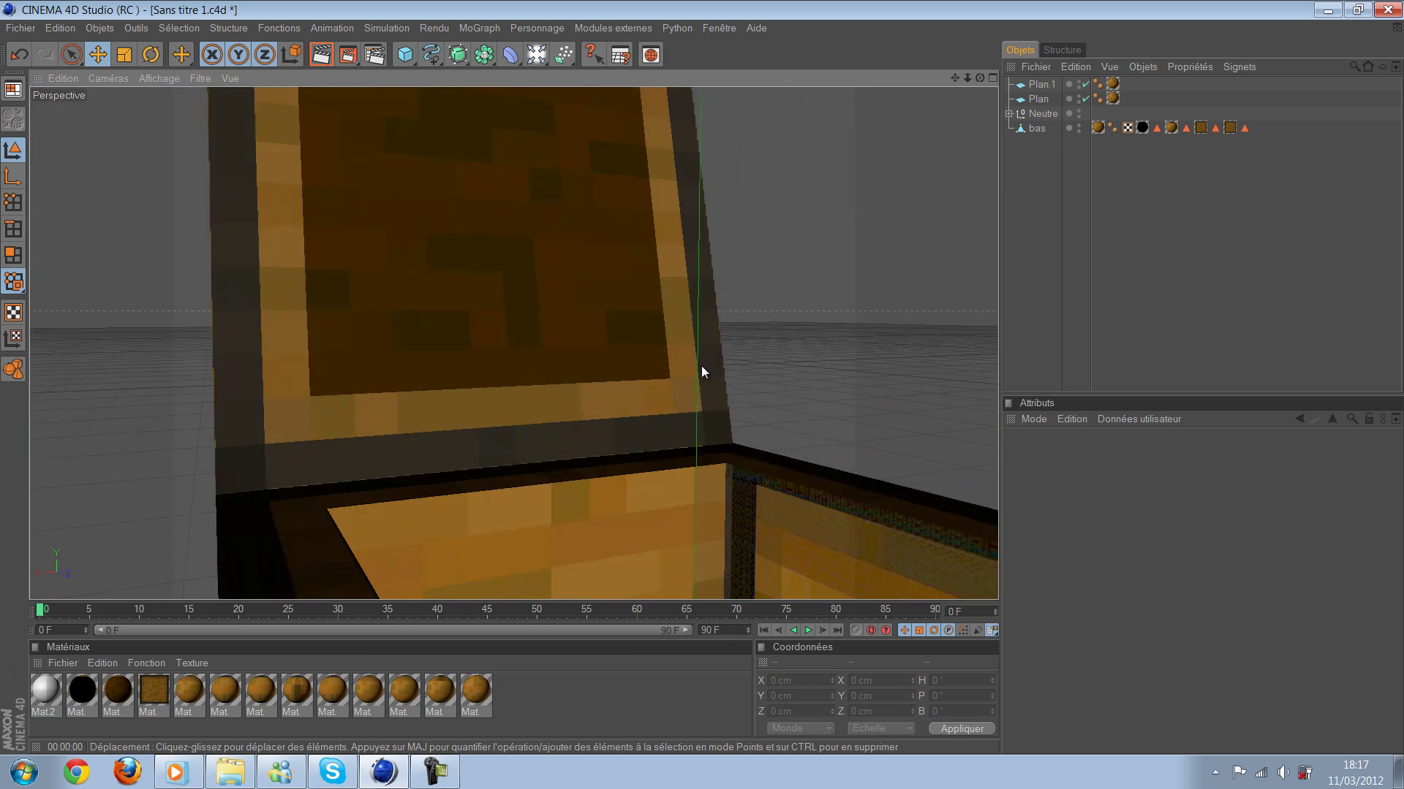
scroll(785, 343, "down", 3)
scroll(775, 309, "up", 4)
scroll(702, 376, "down", 3)
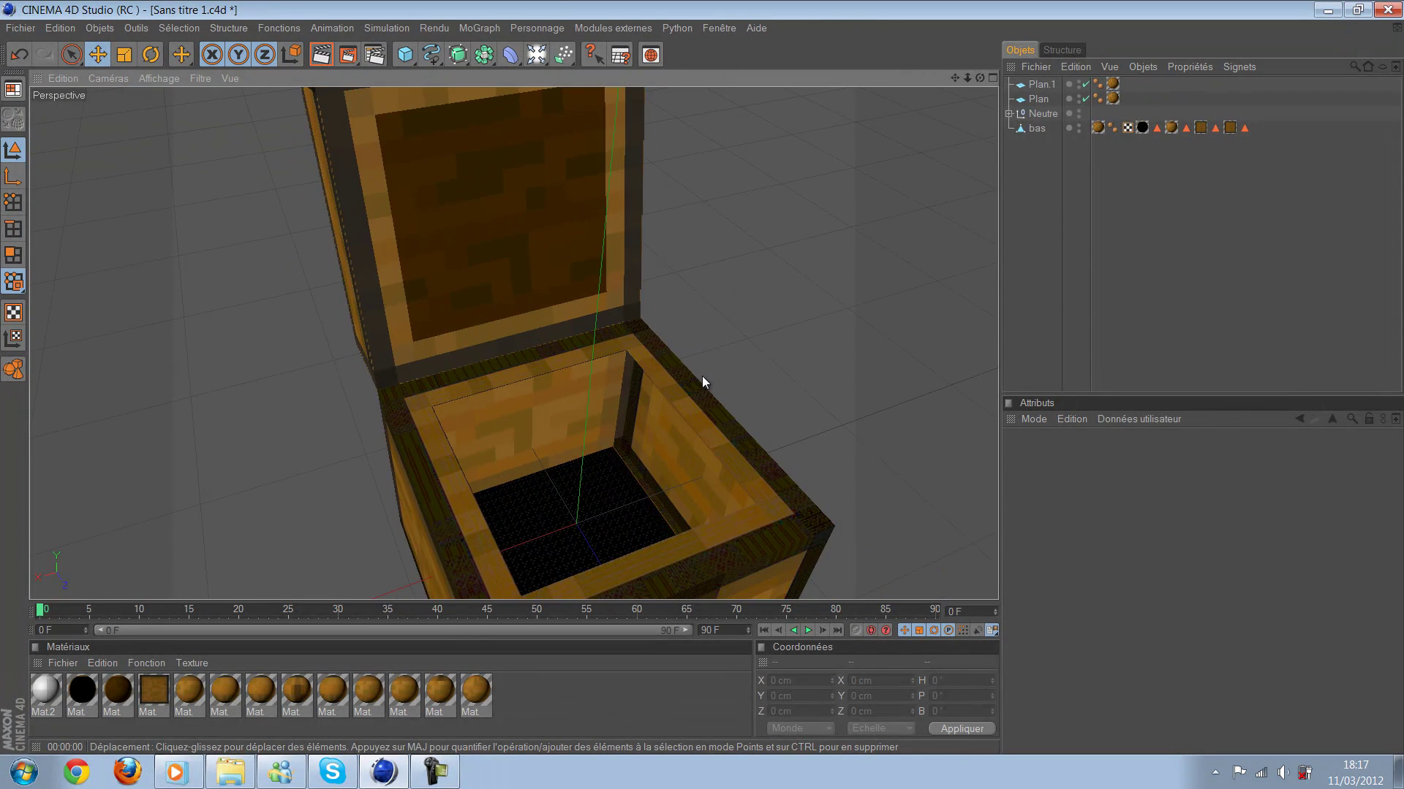
scroll(701, 377, "up", 1)
left_click(700, 377)
scroll(700, 376, "up", 4)
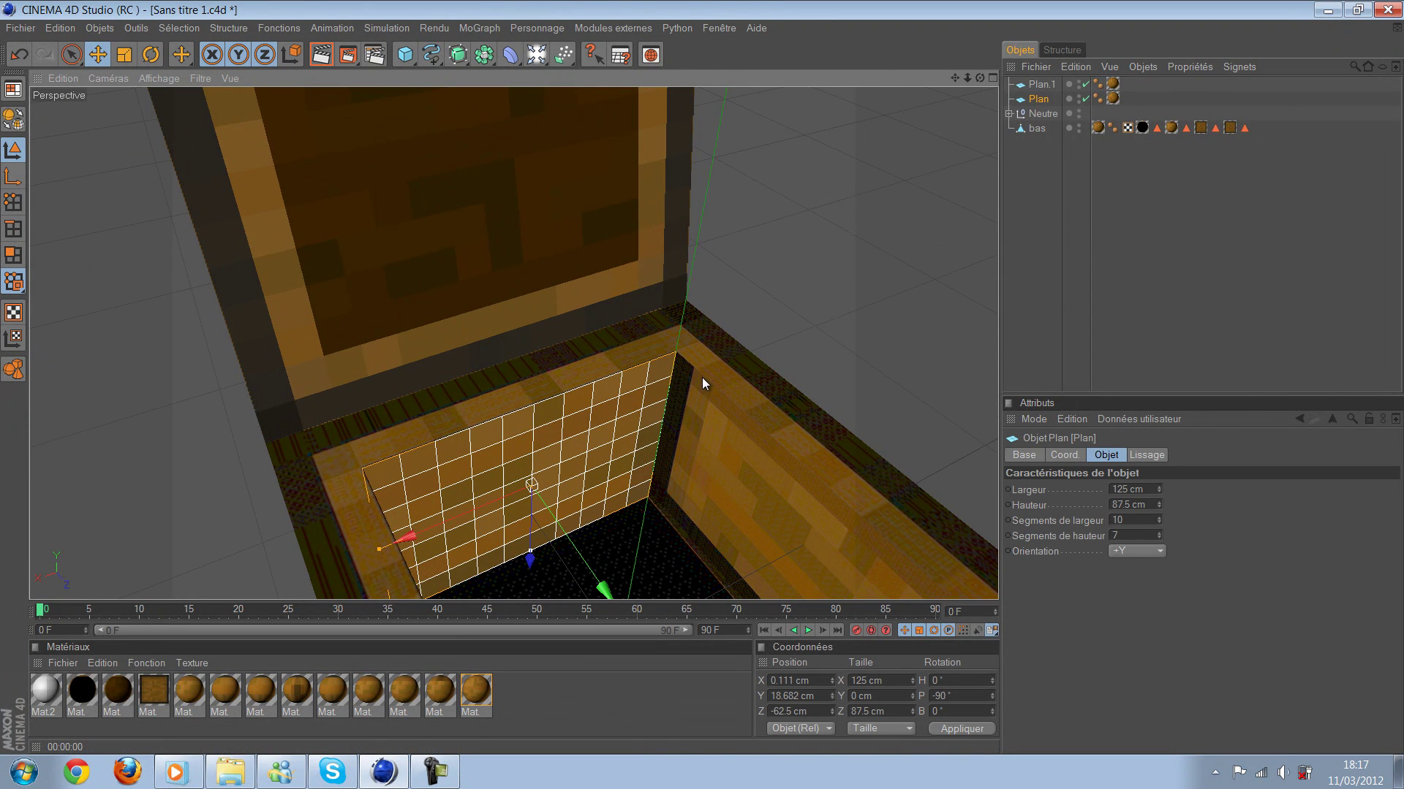
left_click_drag(511, 414, 511, 416)
mouse_move(702, 377)
left_mouse_down()
mouse_move(726, 344)
mouse_move(665, 273)
left_mouse_up()
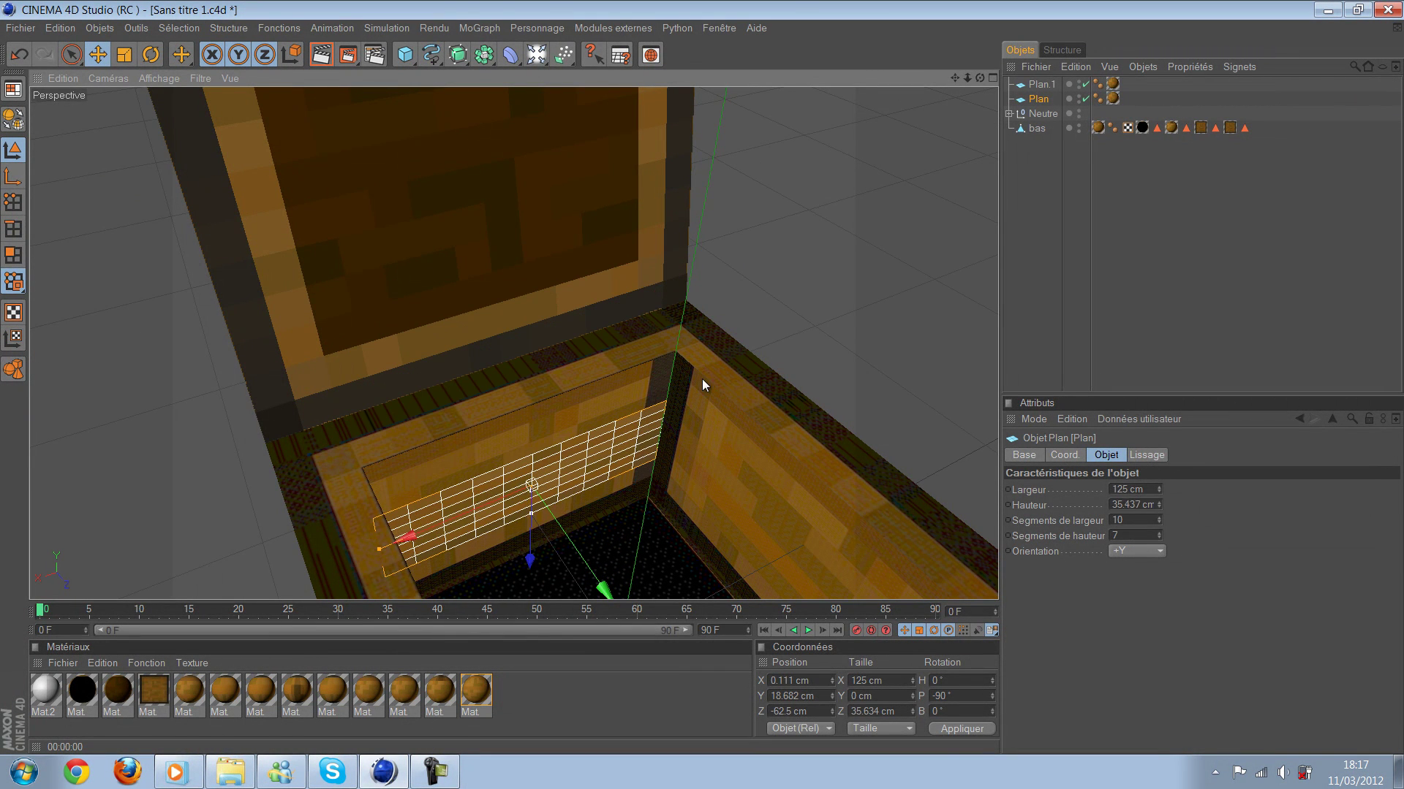
key("ctrl+z")
key("ctrl+z")
key("ctrl+z")
mouse_move(715, 309)
left_mouse_down()
mouse_move(750, 317)
mouse_move(651, 346)
mouse_move(701, 291)
mouse_move(636, 322)
mouse_move(748, 363)
mouse_move(810, 315)
mouse_move(428, 281)
mouse_move(517, 379)
left_mouse_up()
scroll(706, 296, "up", 5)
scroll(428, 281, "up", 3)
scroll(518, 378, "down", 3)
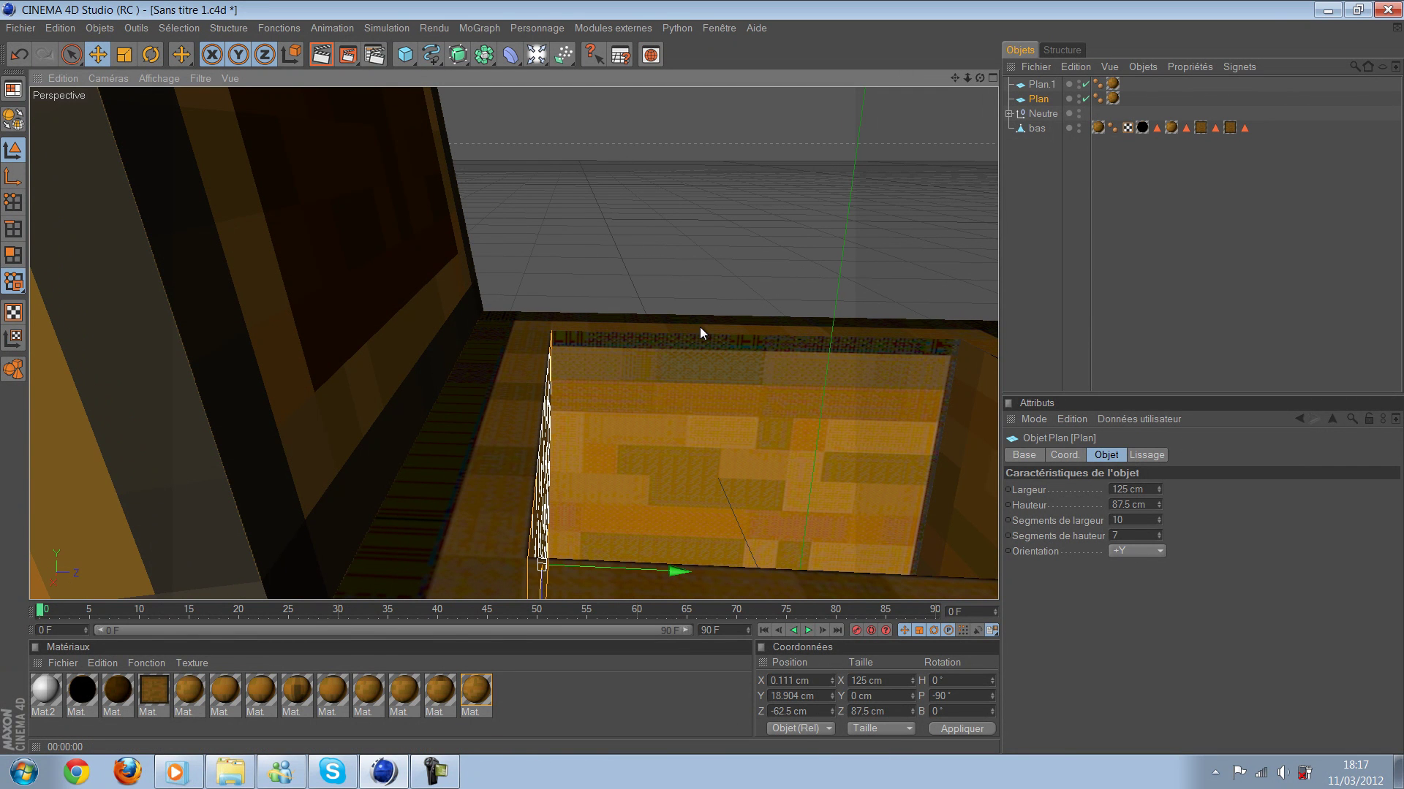
mouse_move(680, 325)
left_mouse_down()
mouse_move(702, 377)
mouse_move(1001, 253)
mouse_move(701, 378)
left_mouse_up()
key("ctrl+r")
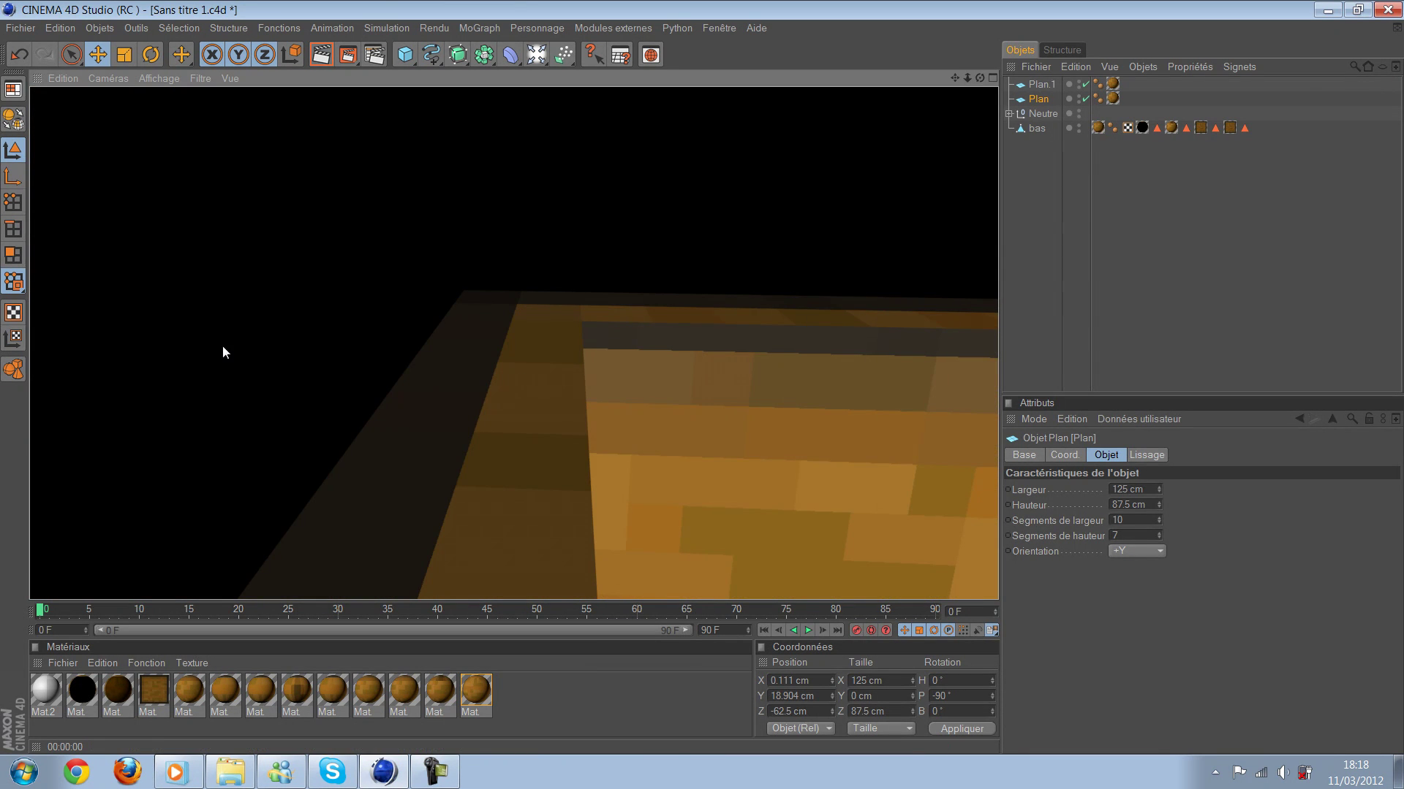
left_click(222, 345)
scroll(519, 379, "up", 3)
scroll(520, 379, "down", 3)
key("ctrl+r")
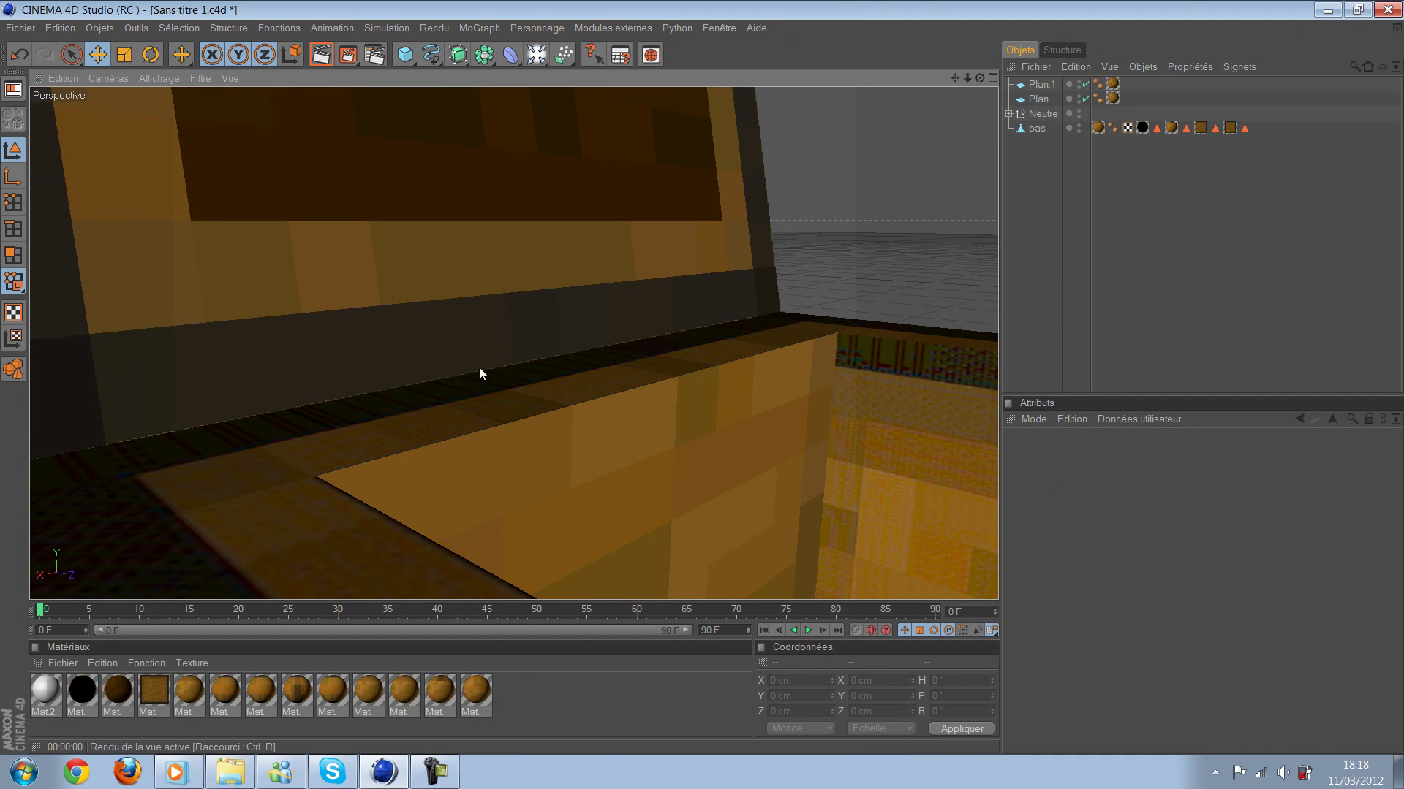
left_click(697, 380)
scroll(700, 379, "down", 3)
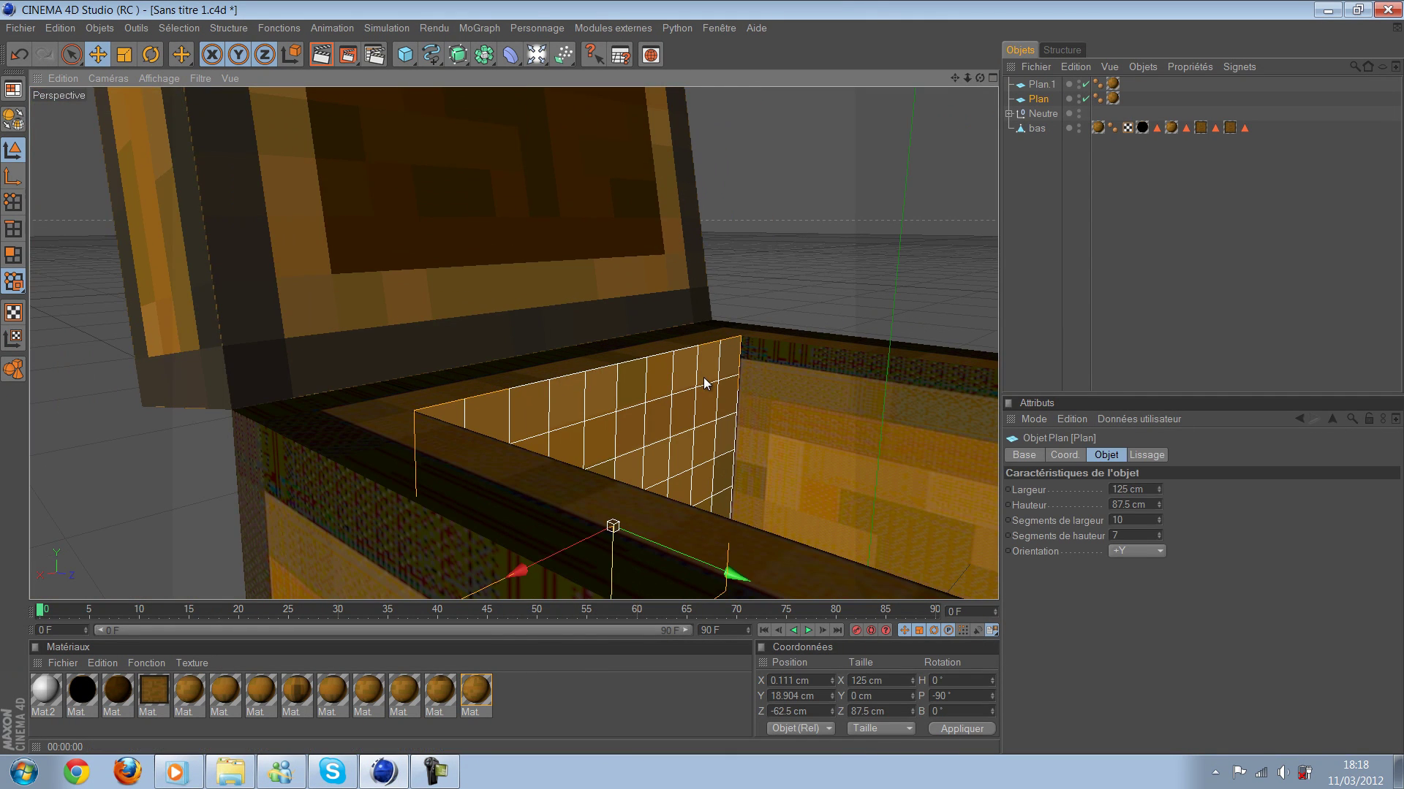
scroll(483, 374, "up", 4)
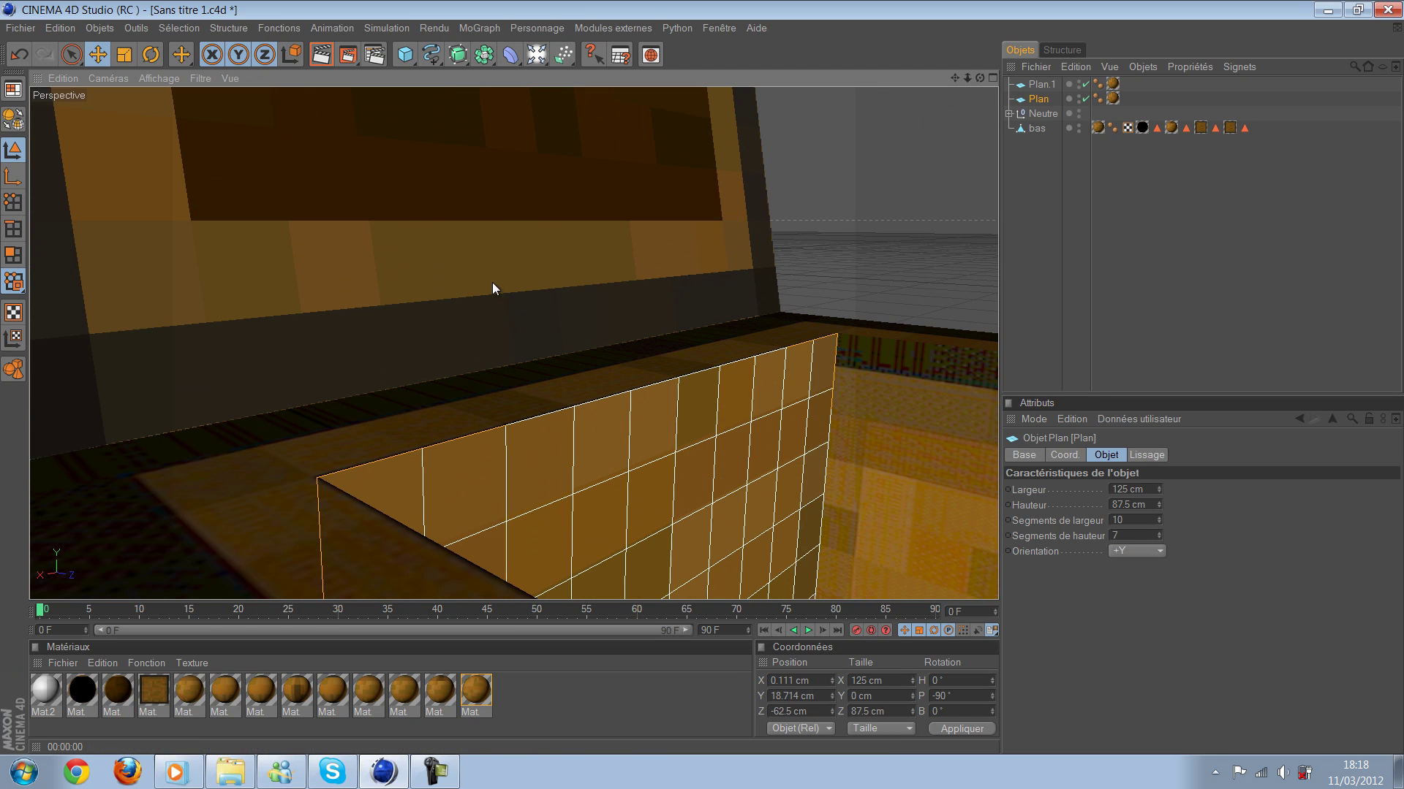
key("ctrl+r")
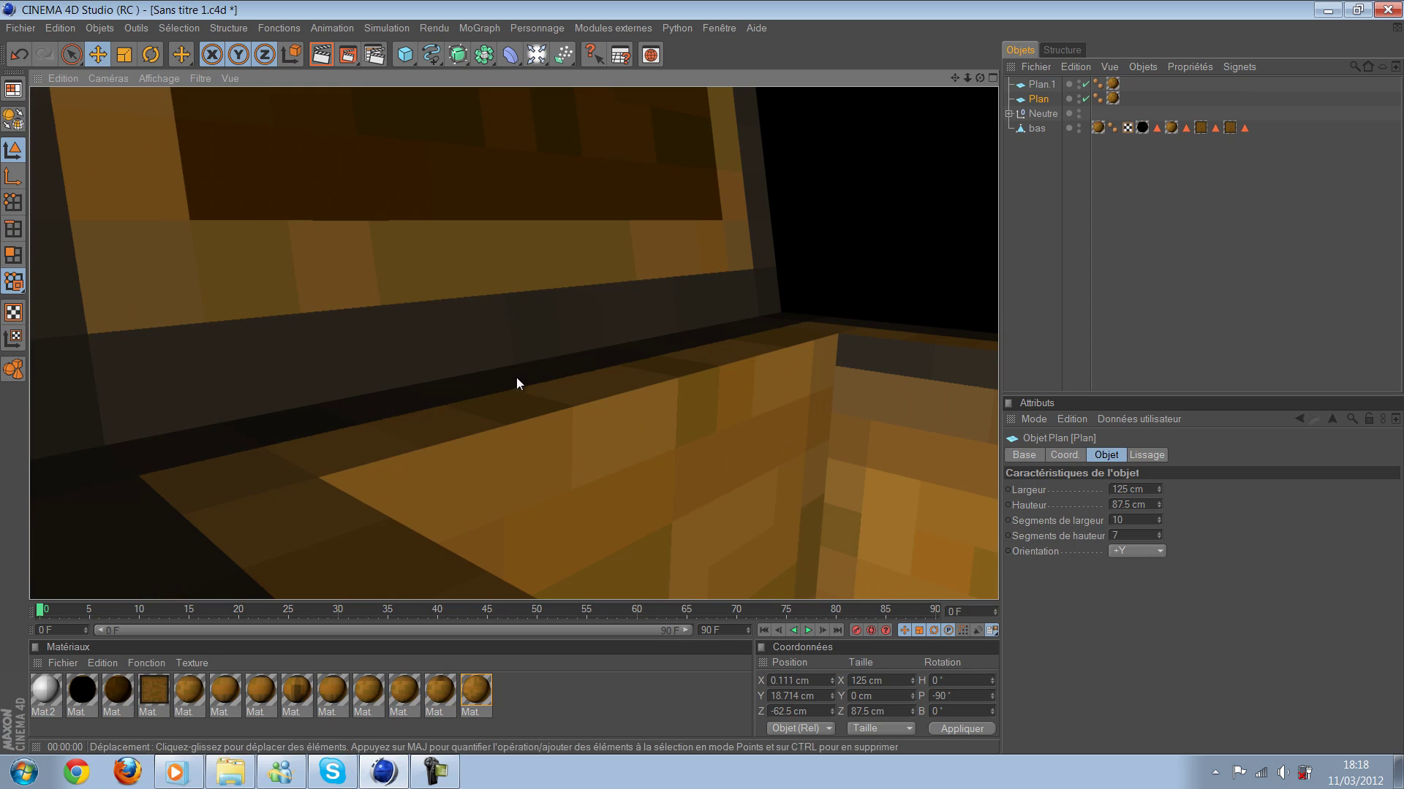
left_click(459, 311)
scroll(676, 276, "down", 3)
scroll(675, 276, "down", 3)
mouse_move(731, 258)
left_mouse_down("alt")
mouse_move(383, 335)
mouse_move(334, 332)
mouse_move(526, 382)
mouse_move(337, 325)
mouse_move(520, 385)
mouse_move(350, 308)
left_mouse_up("alt")
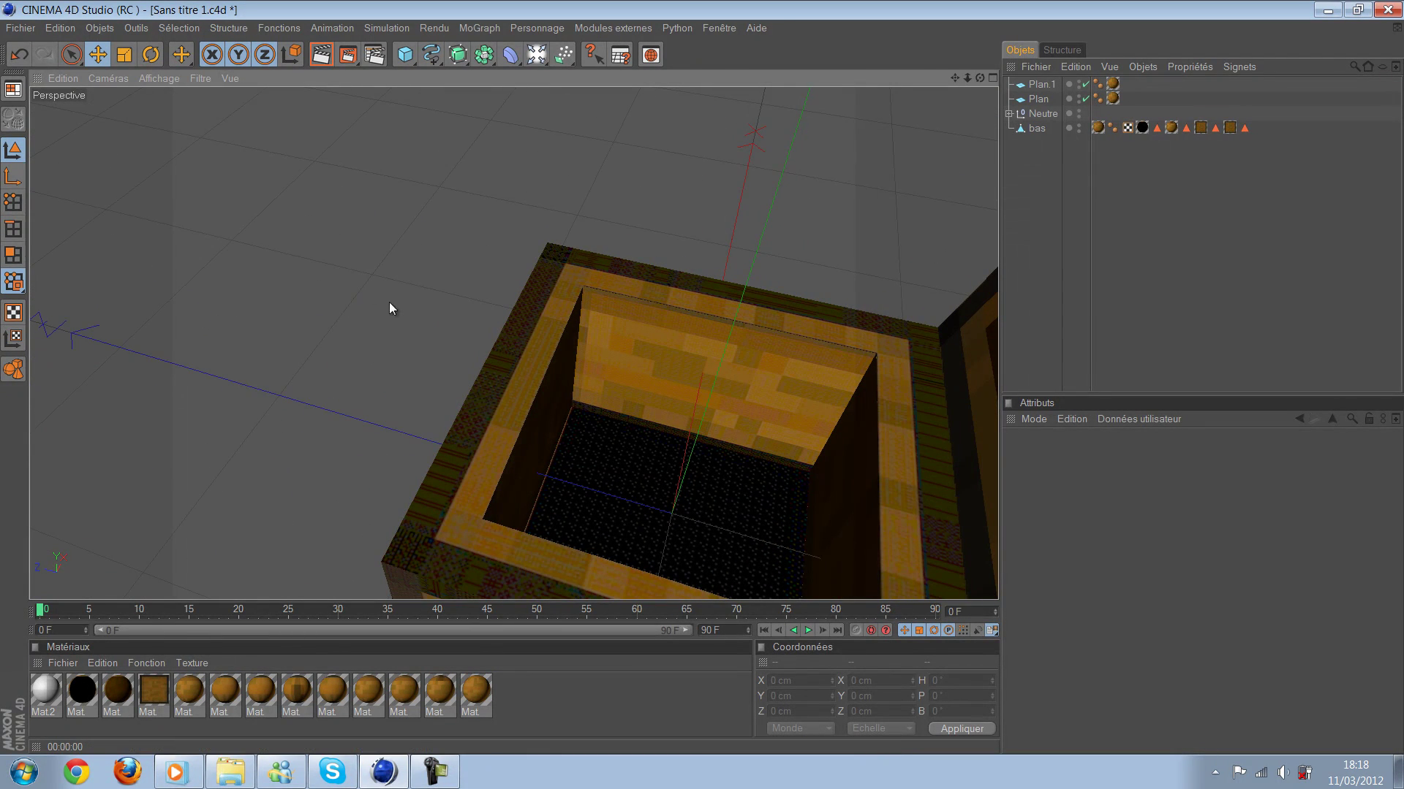
key("ctrl+r")
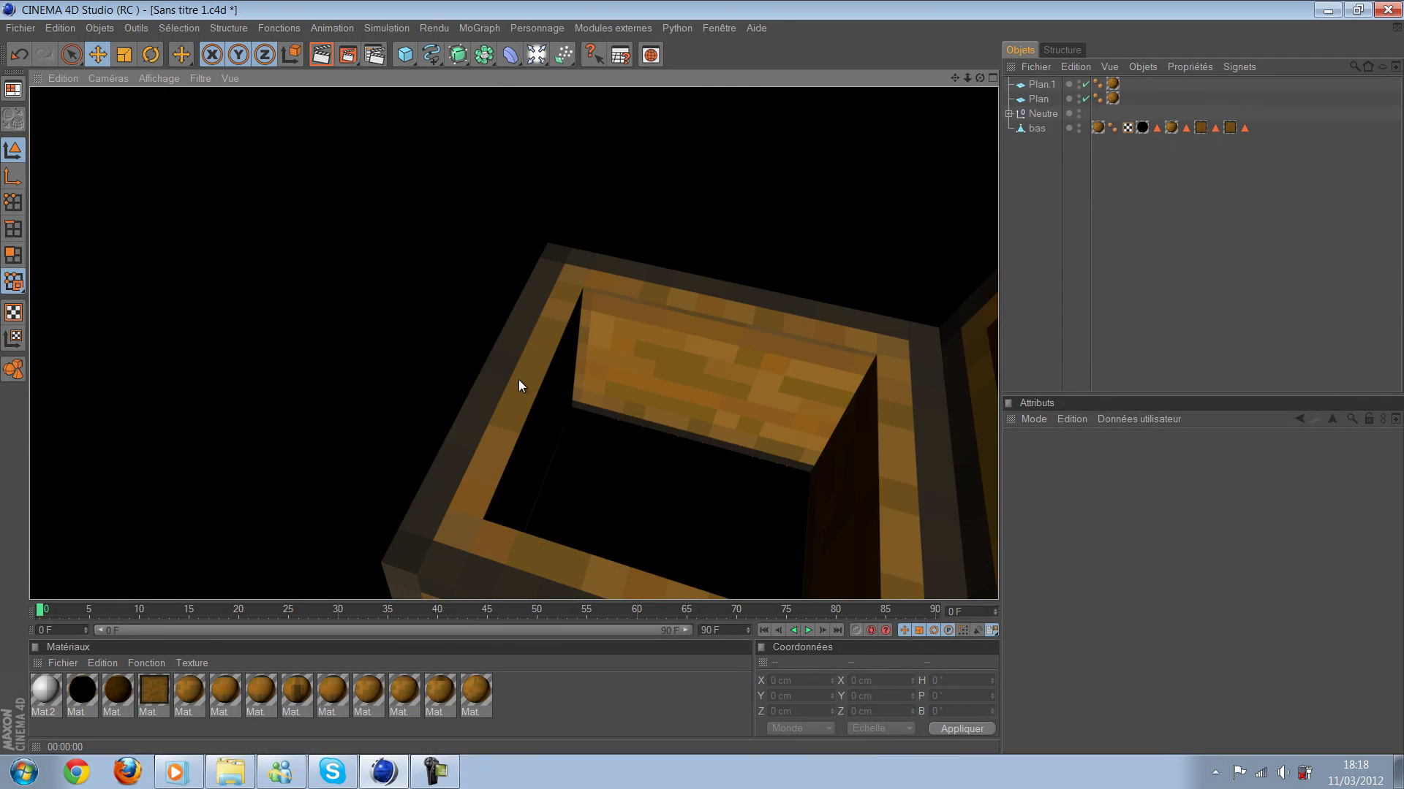
left_click(519, 377)
scroll(296, 277, "up", 3)
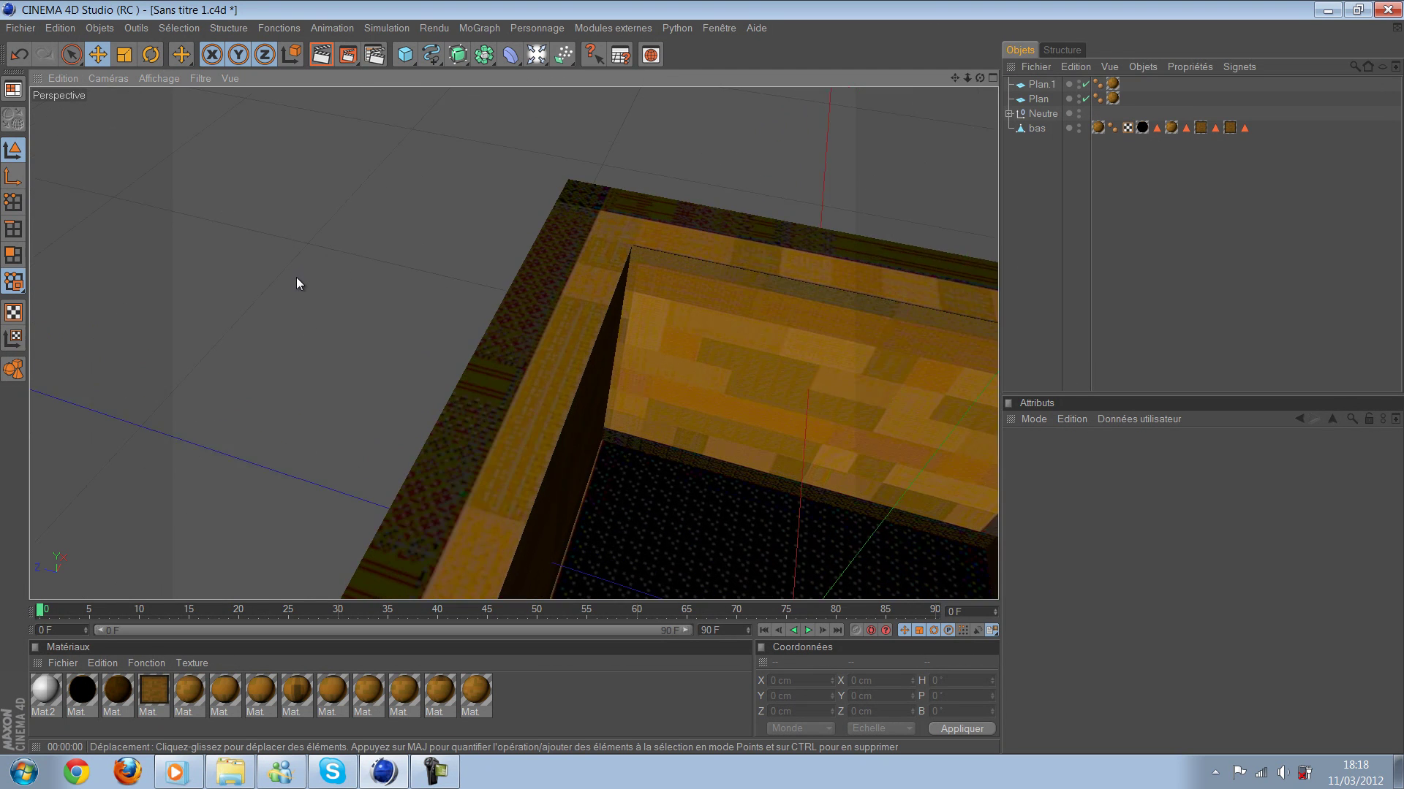
scroll(293, 279, "up", 2)
scroll(293, 281, "up", 3)
scroll(292, 284, "up", 2)
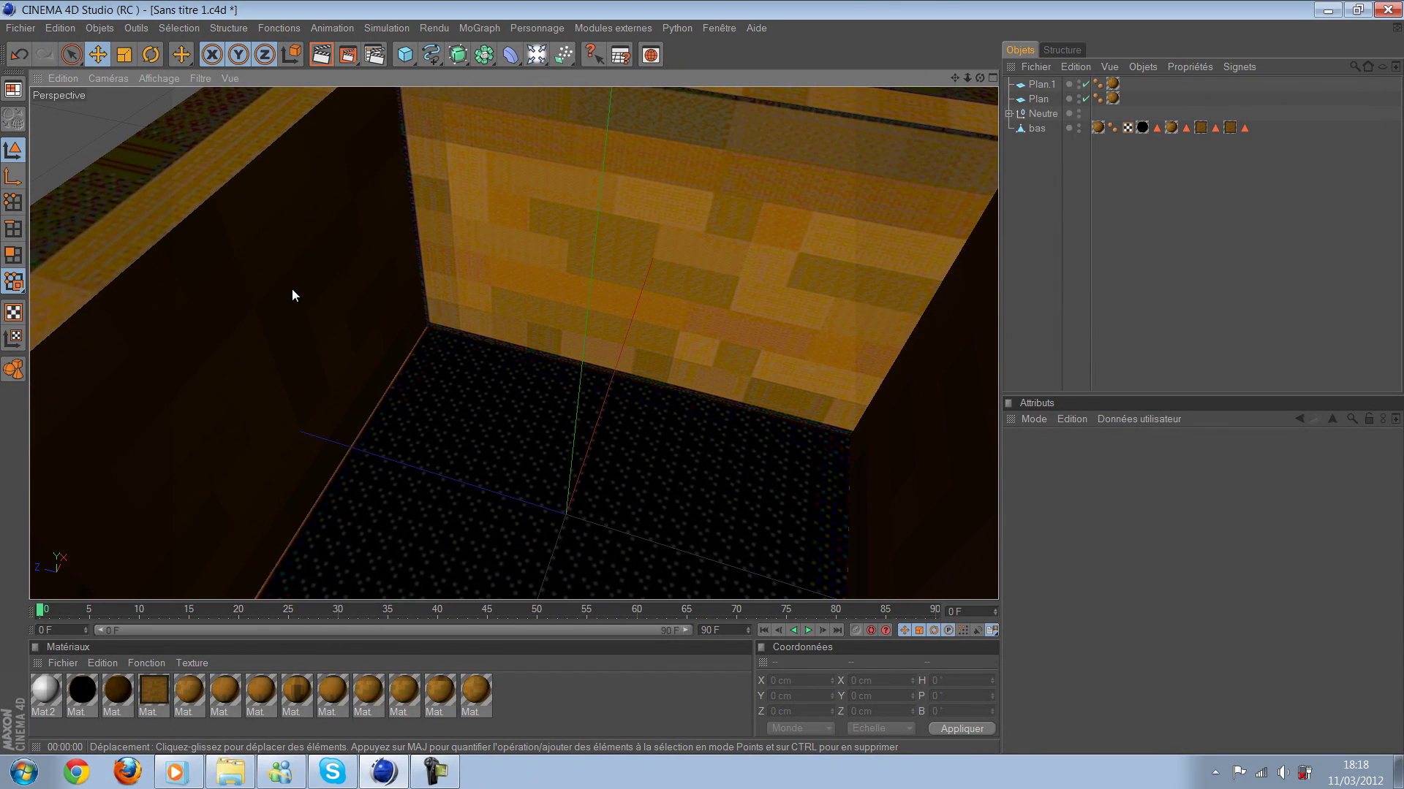
scroll(519, 377, "down", 2)
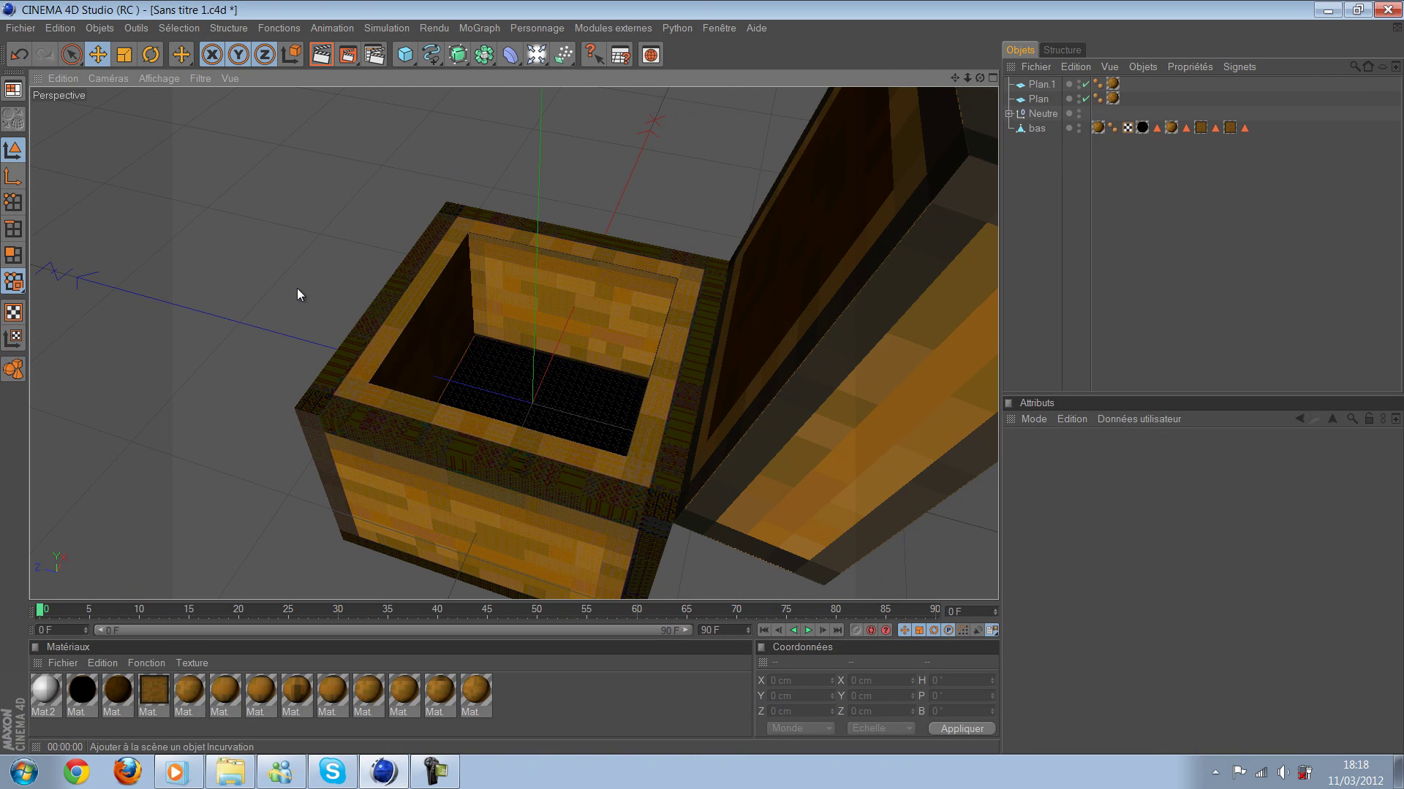
Step: Raise the omni light Lumière to about Y 103.6 cm above the chest and inspect the interior lighting
left_click_drag(523, 398, 521, 340)
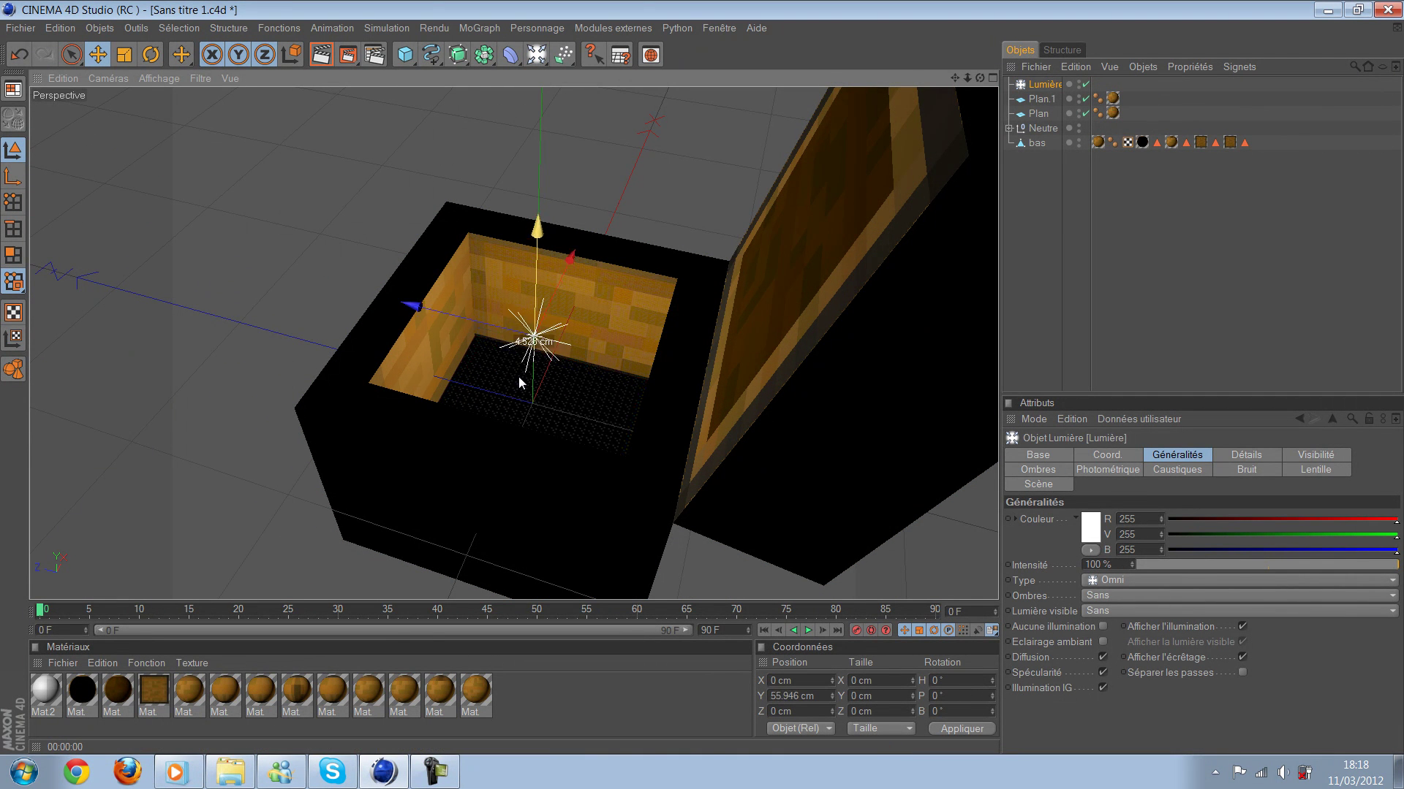
scroll(519, 376, "up", 3)
scroll(519, 378, "up", 3)
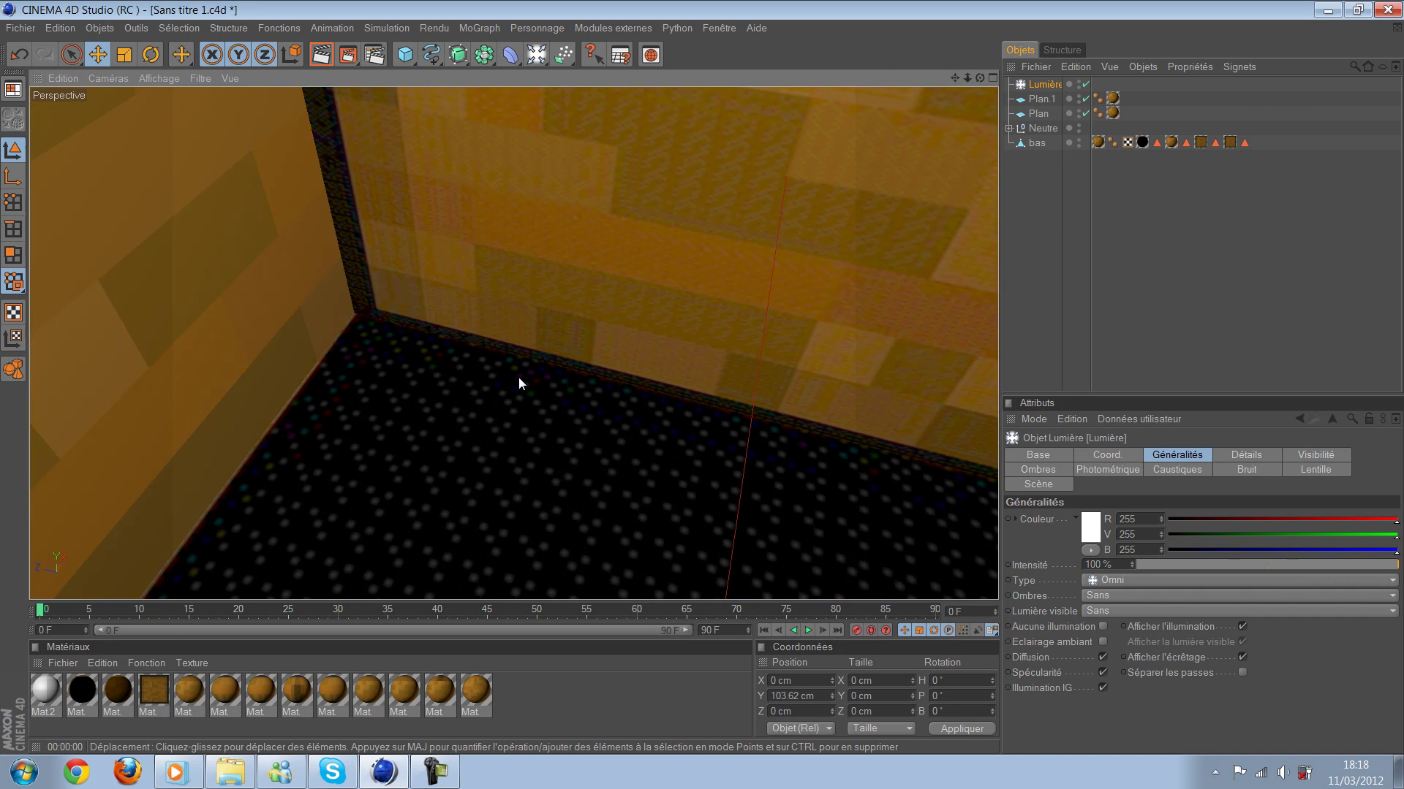
left_click_drag(519, 377, 519, 376, "alt")
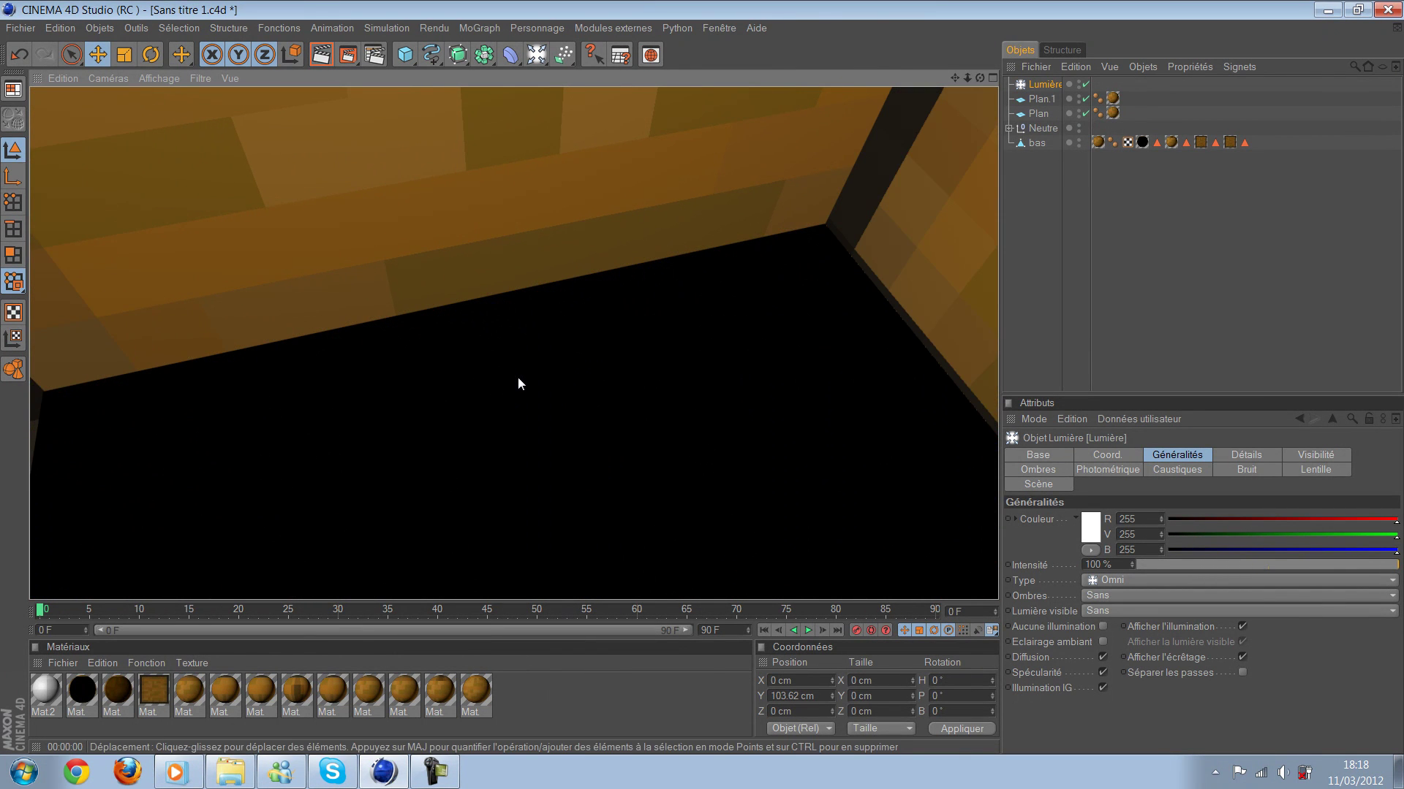
left_click(446, 244)
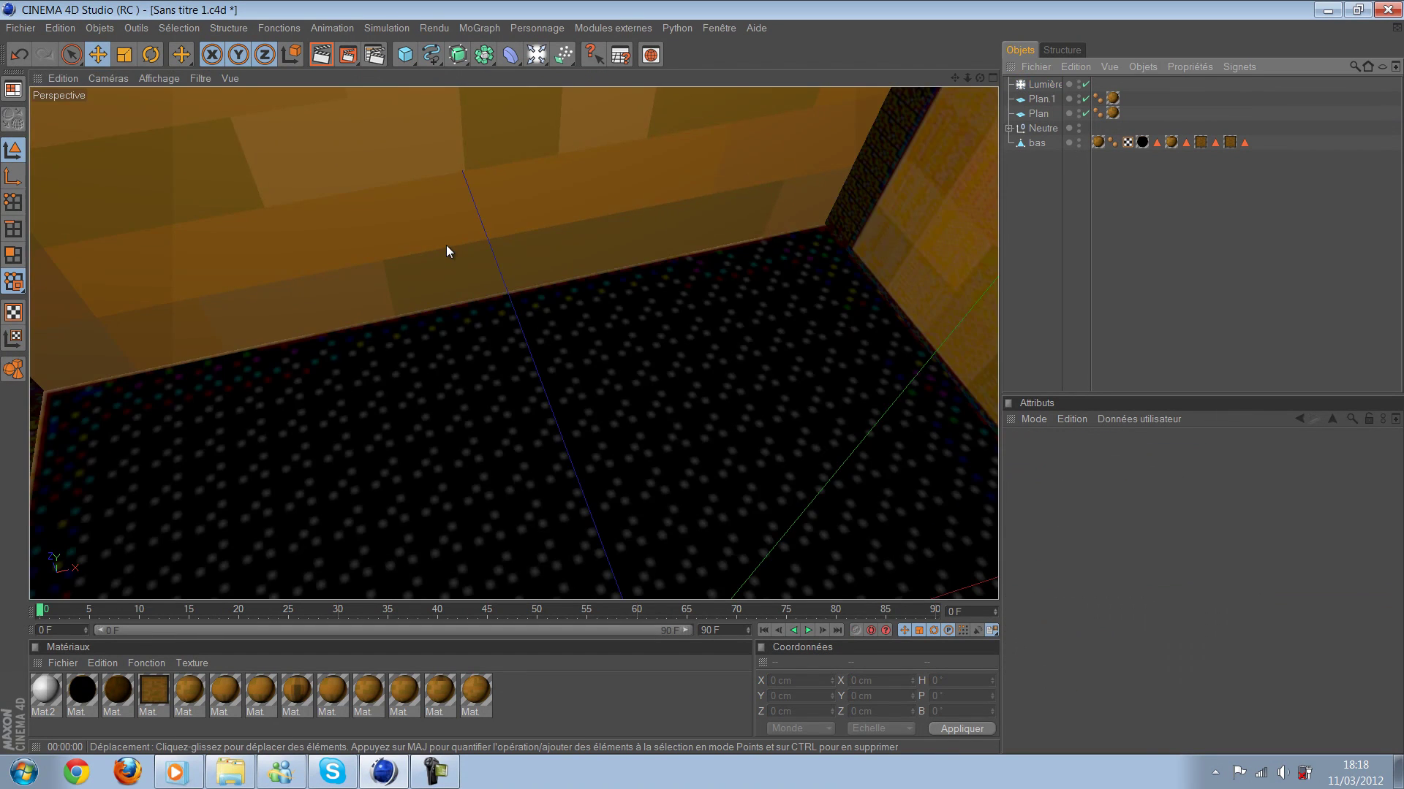
scroll(446, 244, "down", 3)
left_click_drag(519, 379, 519, 379, "alt")
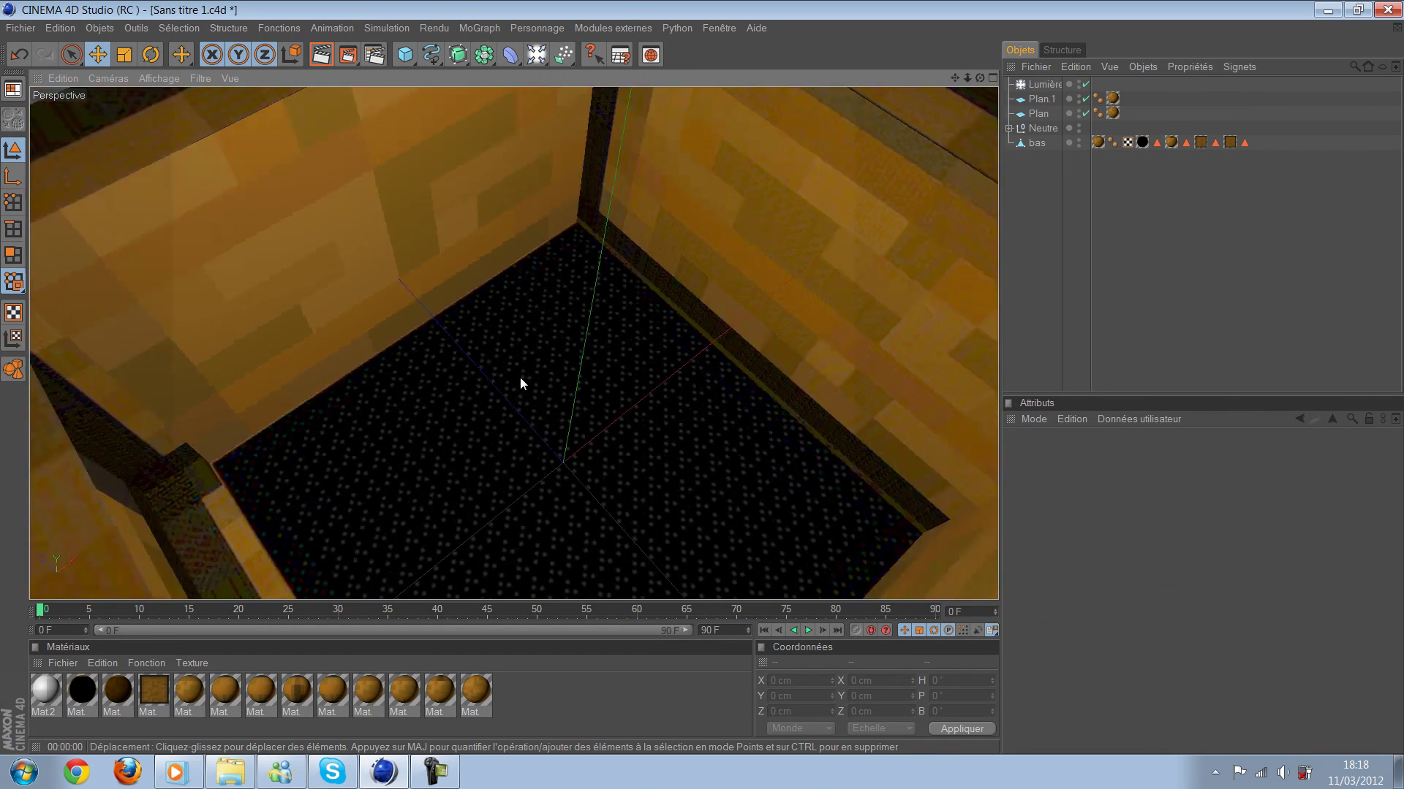
left_click_drag(427, 242, 327, 60, "alt")
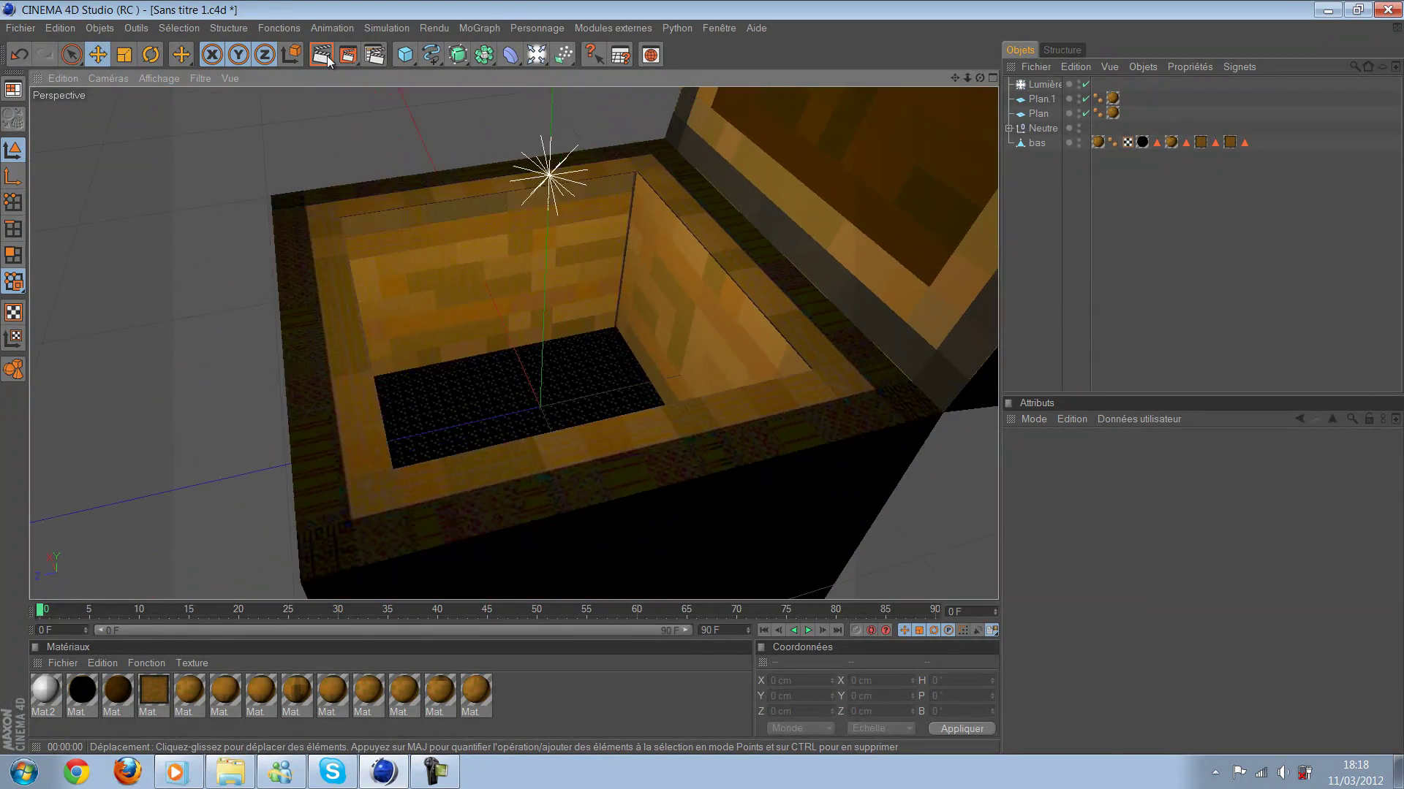
Step: Duplicate the inner wall plane Plan as Plan.2 and rotate it to -90° bank
left_click(1052, 113)
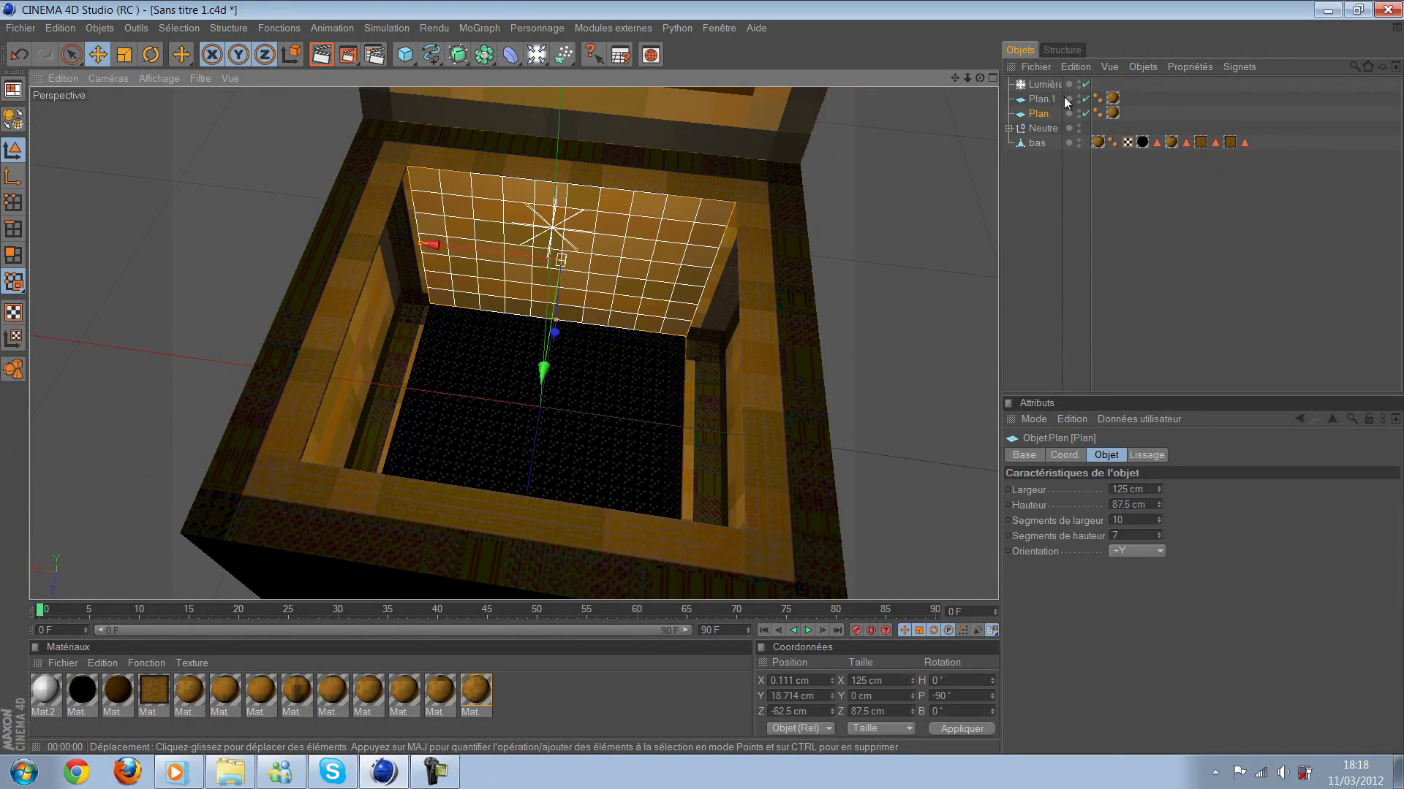
key("ctrl+c")
key("ctrl+v")
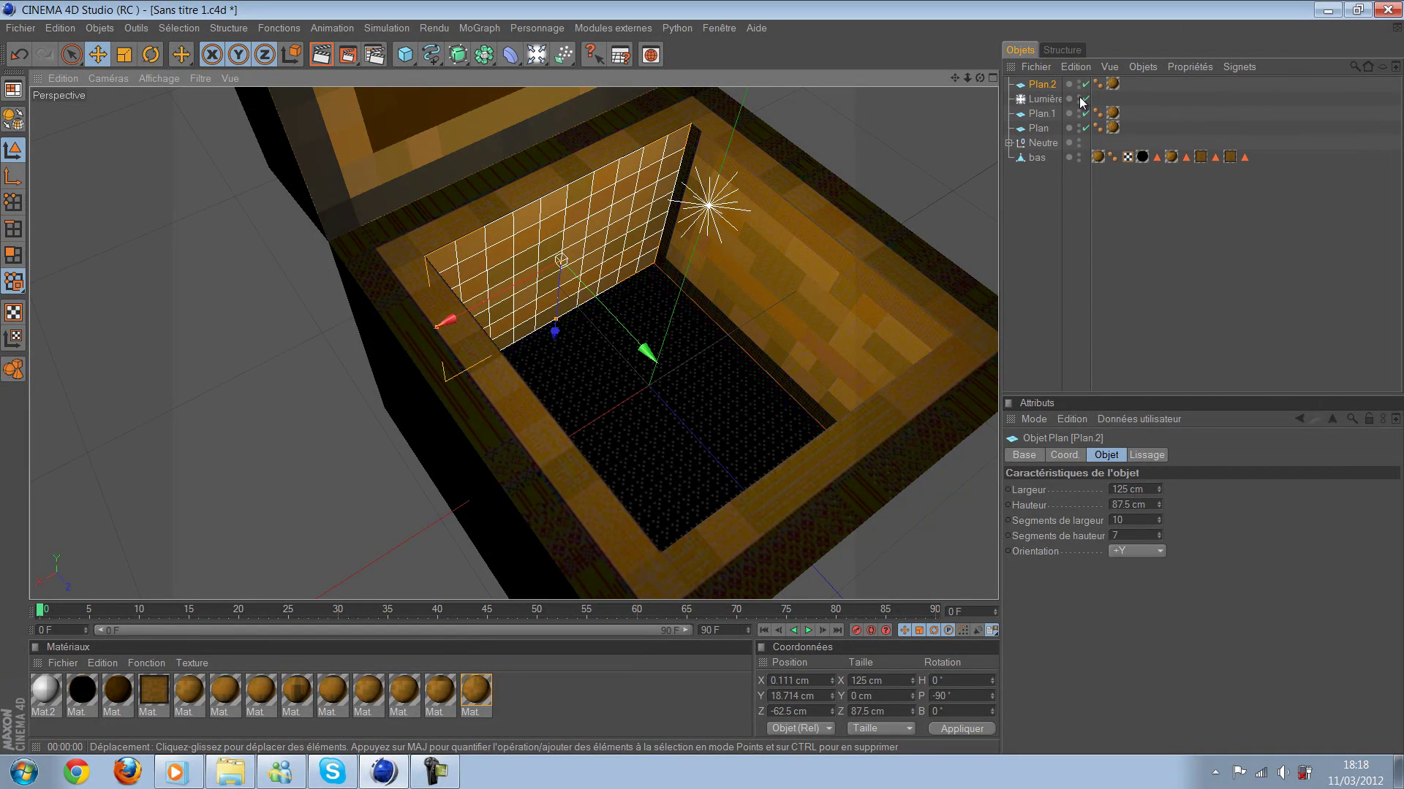
key("r")
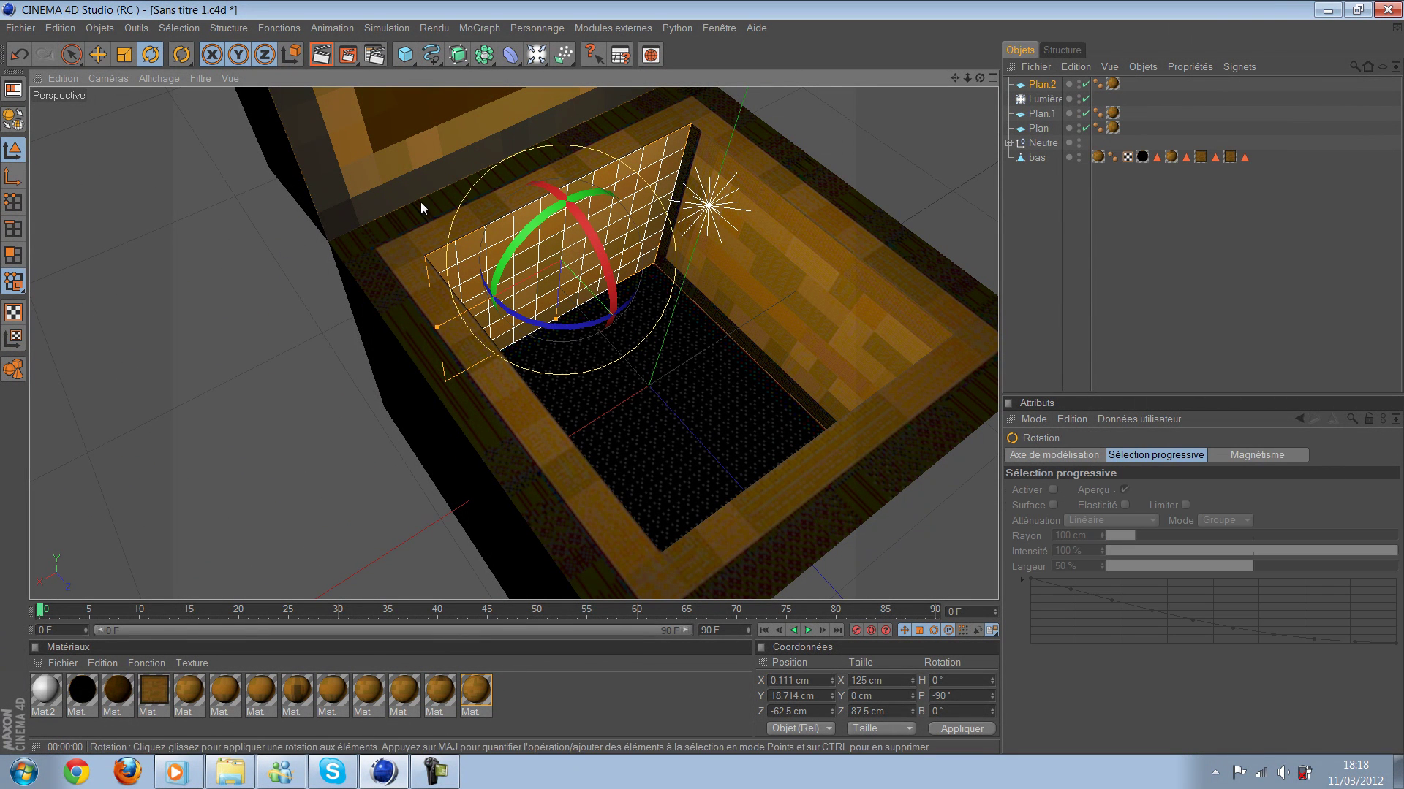
left_click_drag(108, 195, 257, 261)
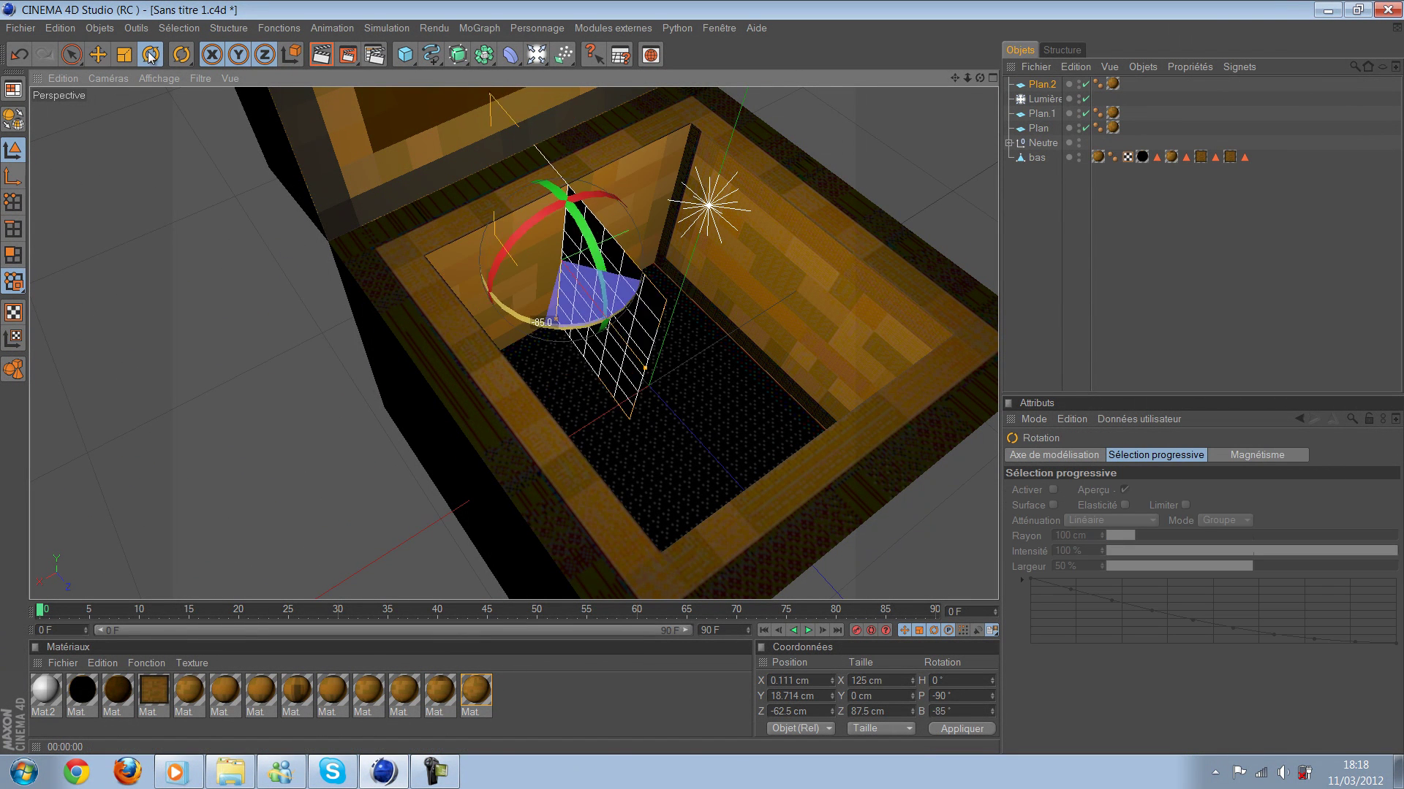
Step: Move Plan.2 against a side inner wall at about X -62.4 cm
key("e")
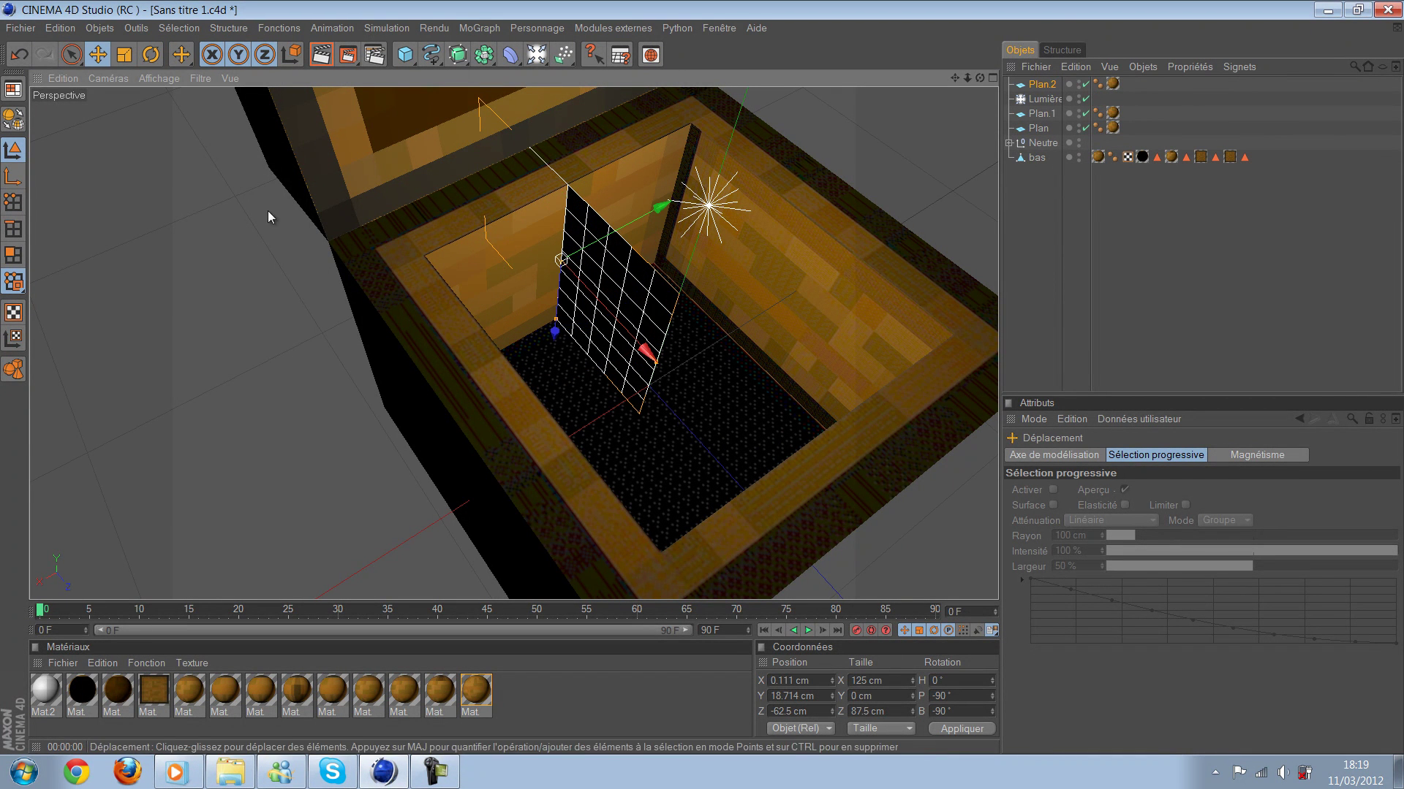
mouse_move(221, 288)
left_mouse_down()
mouse_move(87, 280)
mouse_move(46, 317)
left_mouse_up()
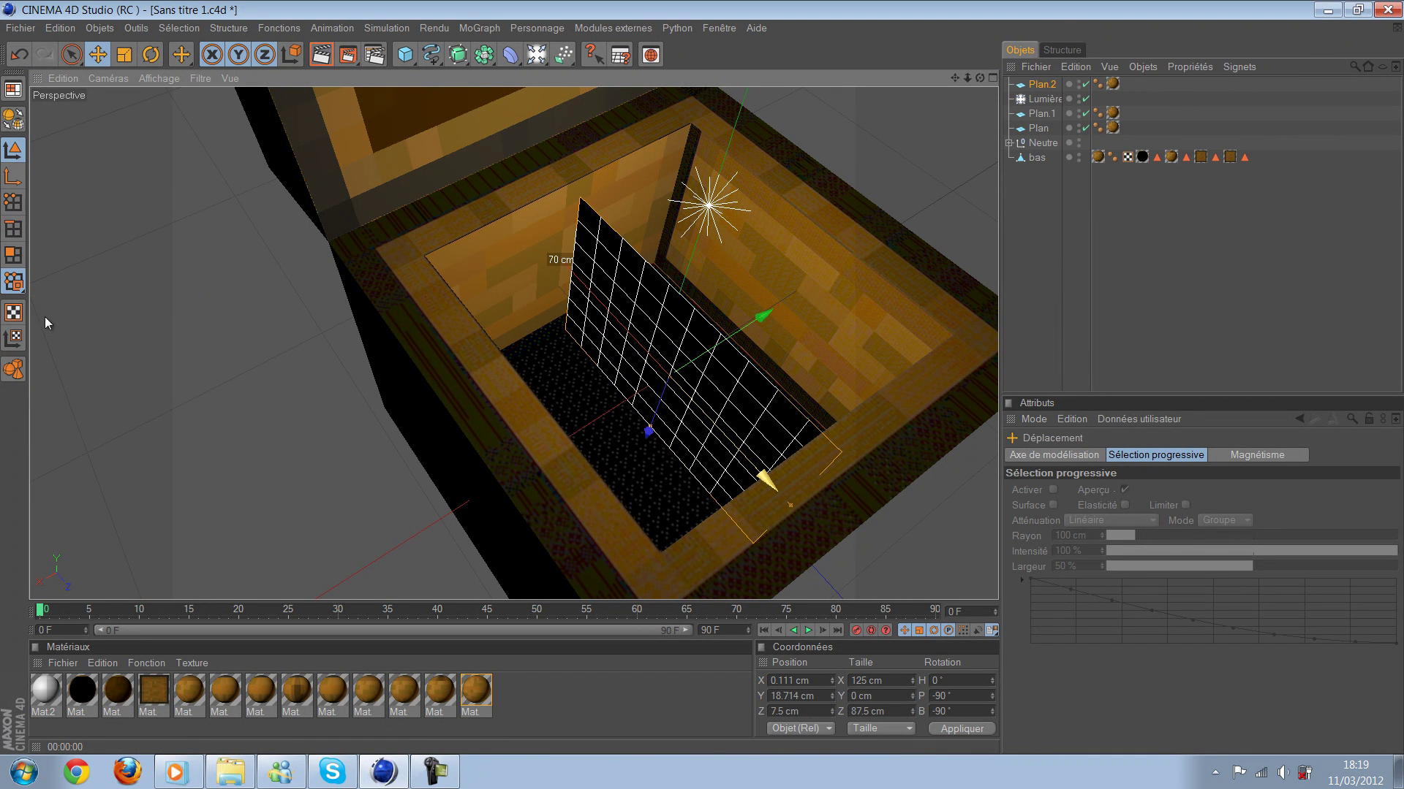
left_click_drag(174, 273, 37, 273, "alt")
mouse_move(317, 216)
left_mouse_down()
mouse_move(297, 84)
mouse_move(121, 65)
mouse_move(183, 124)
mouse_move(393, 236)
left_mouse_up()
mouse_move(865, 144)
left_mouse_down()
mouse_move(338, 337)
mouse_move(284, 290)
mouse_move(520, 378)
left_mouse_up()
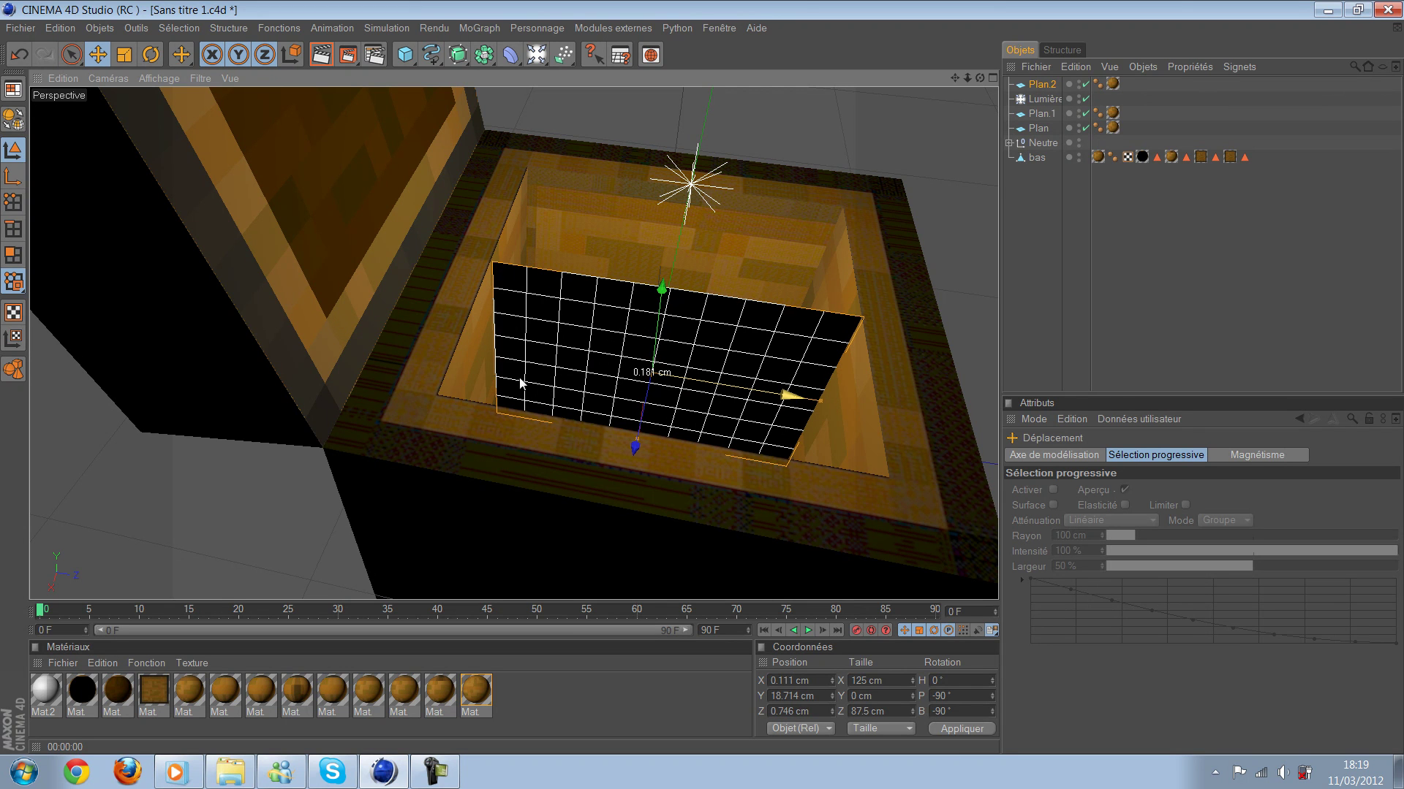
left_click_drag(377, 313, 376, 297)
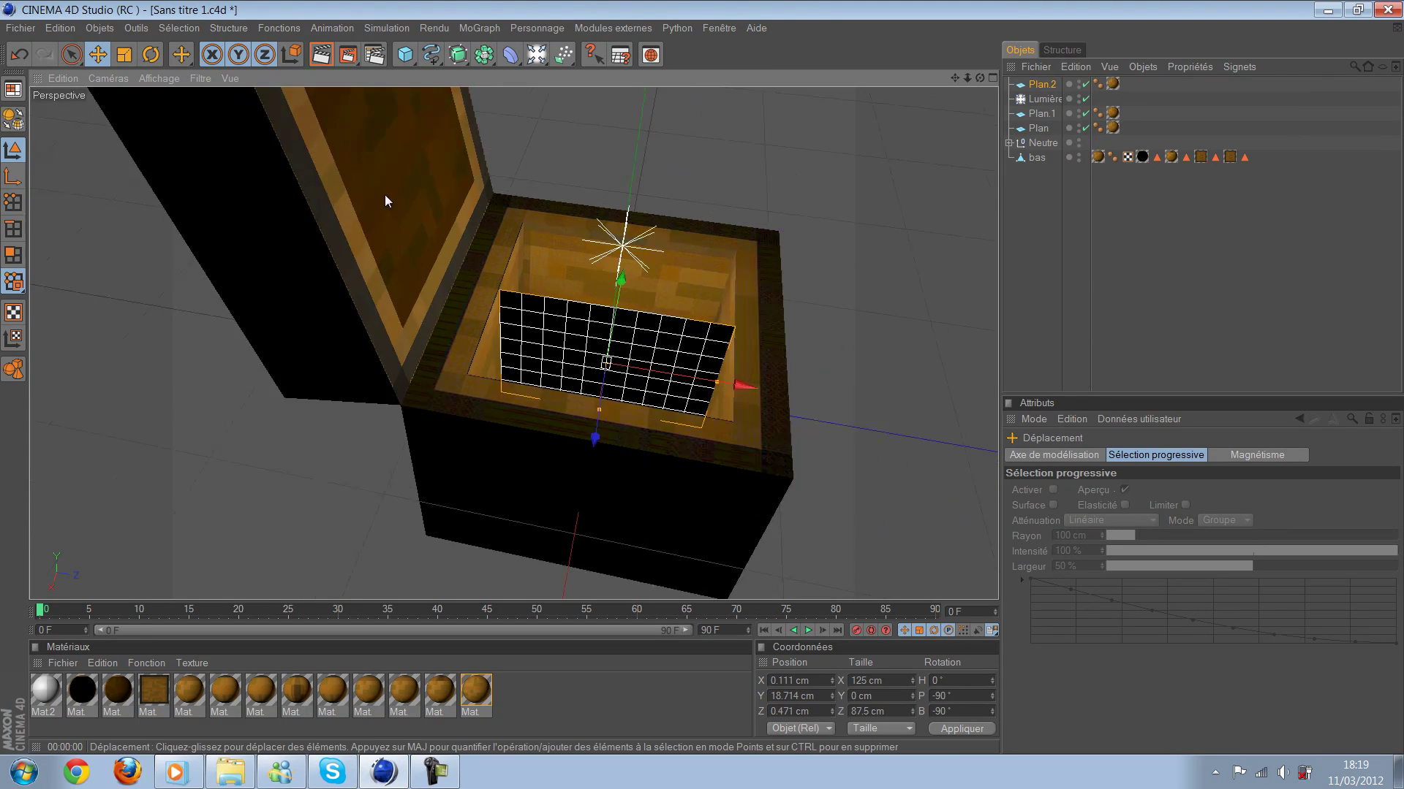
left_click_drag(511, 329, 658, 293, "alt")
mouse_move(778, 361)
left_mouse_down()
mouse_move(893, 252)
mouse_move(288, 285)
mouse_move(326, 64)
left_mouse_up()
Step: Test-render the chest interior and nudge Plan.2 along X to check the wall fit
scroll(327, 68, "up", 3)
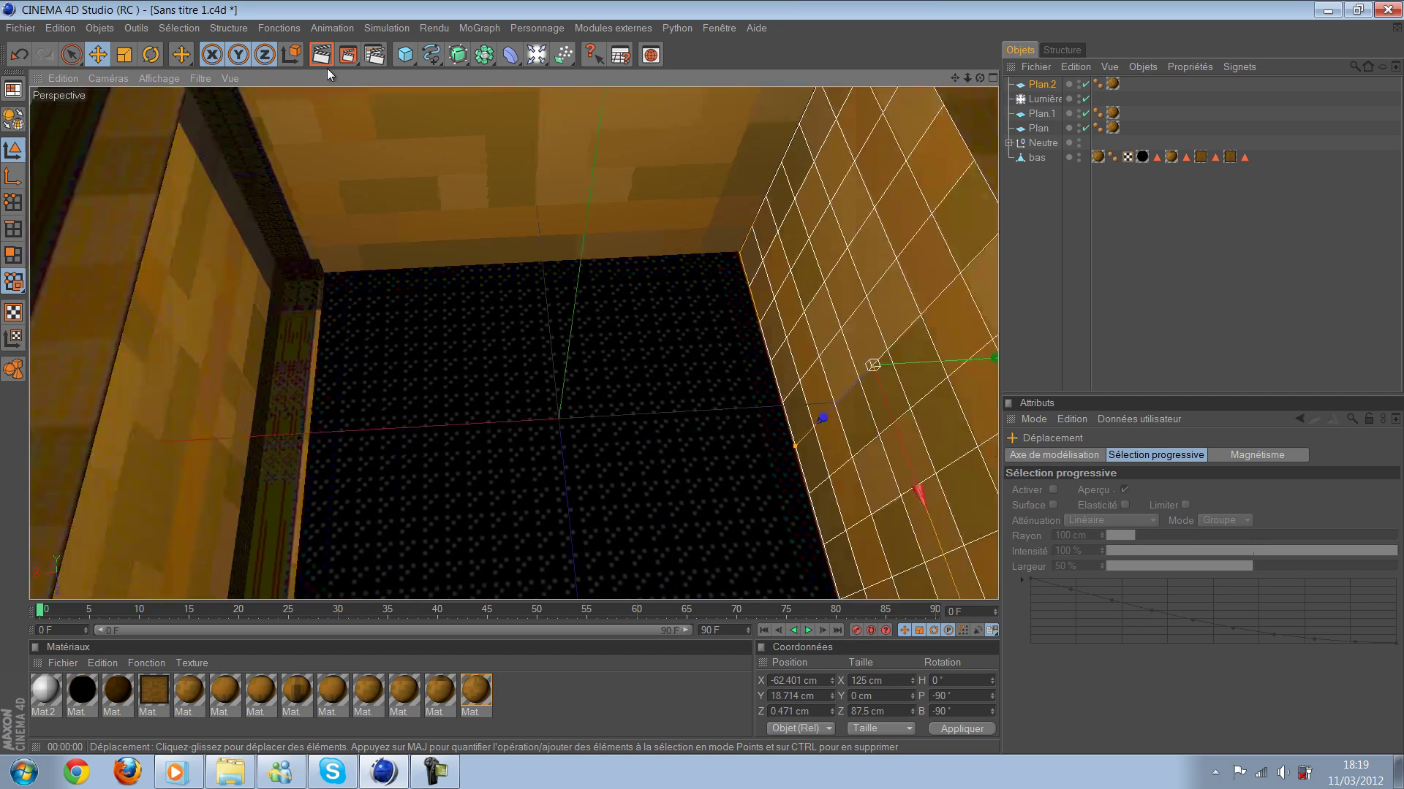
scroll(327, 70, "up", 3)
scroll(326, 73, "up", 2)
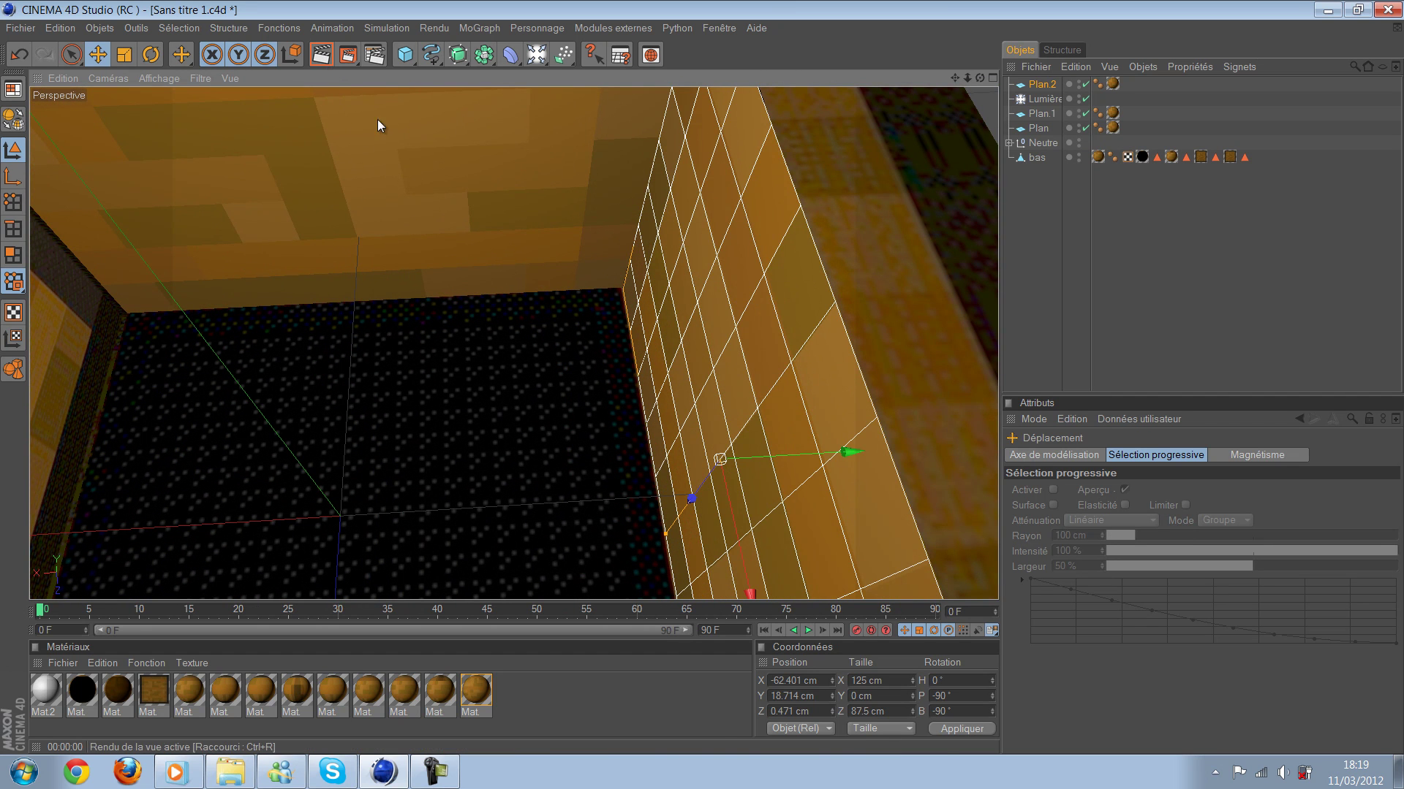
key("ctrl+r")
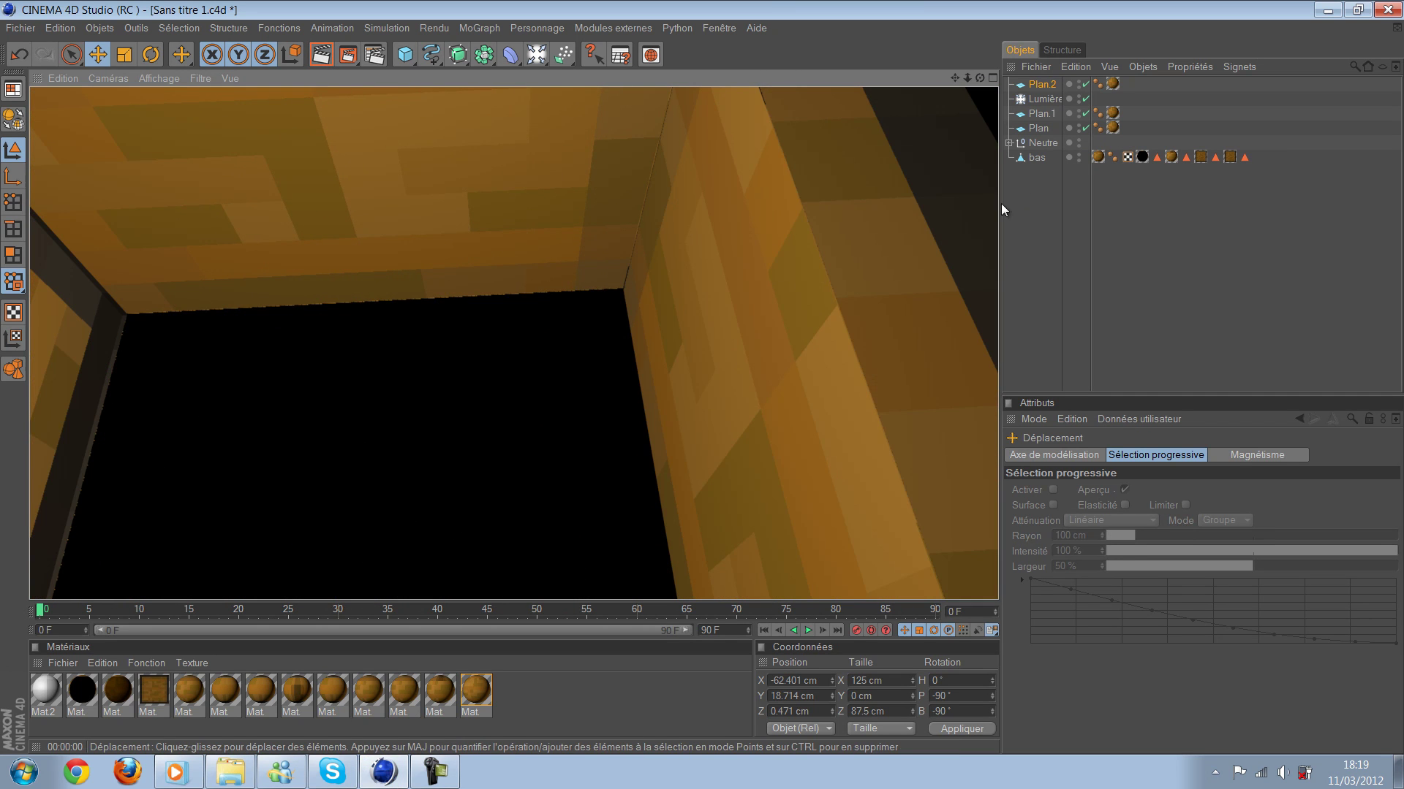
left_click(422, 256)
left_click(401, 324)
key("ctrl+r")
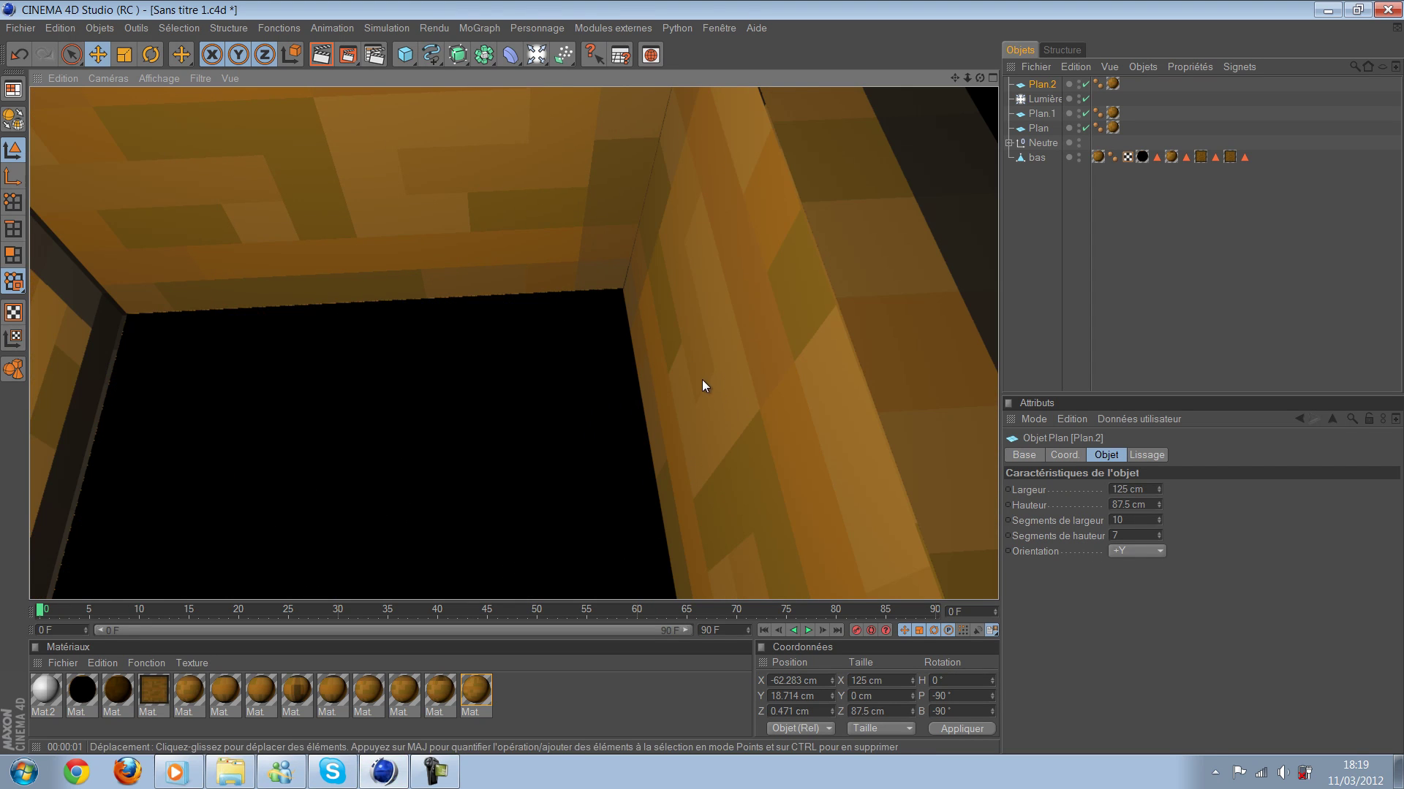
left_click(702, 379)
Step: Settle Plan.2 at about X -61.8 cm against the side wall and re-render the corner
left_click(701, 376)
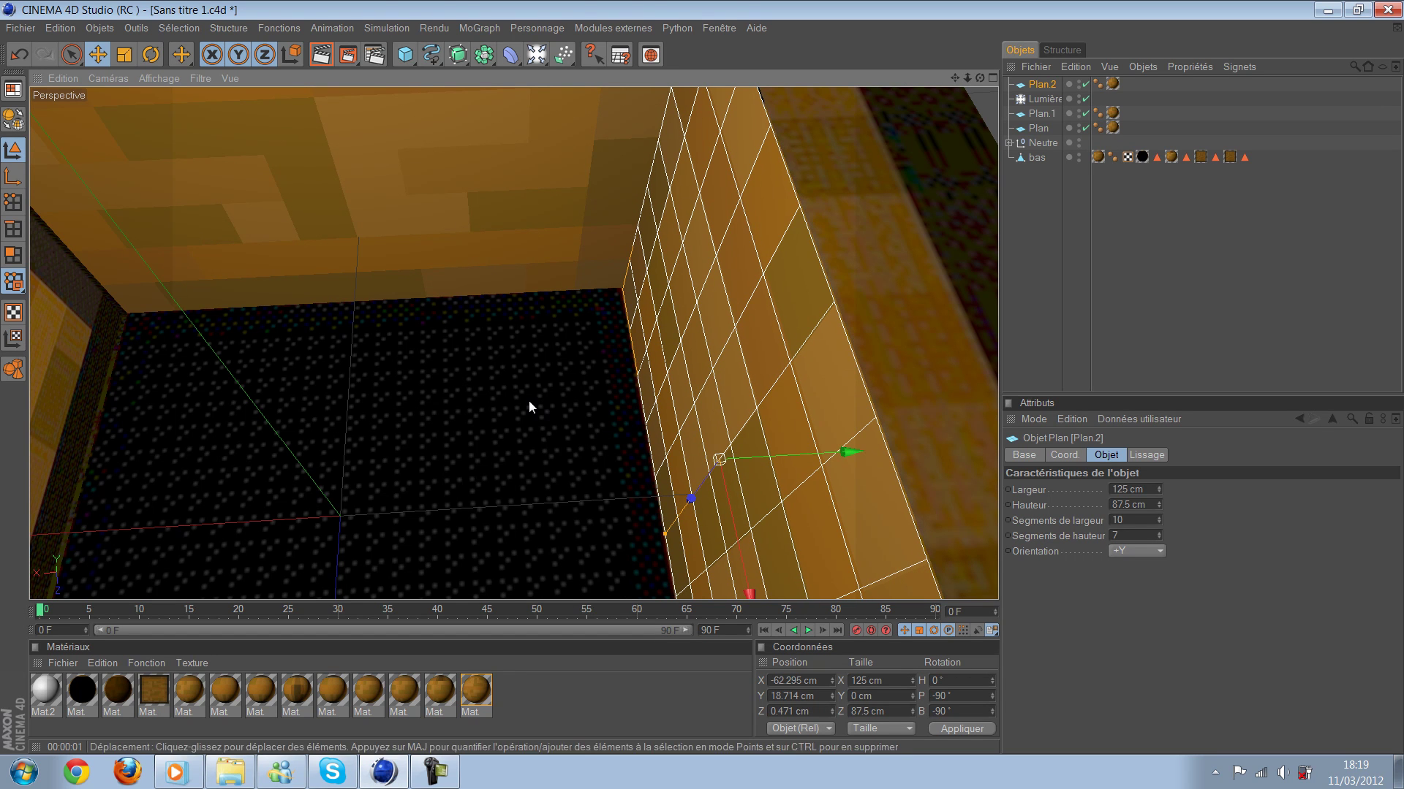
key("ctrl+r")
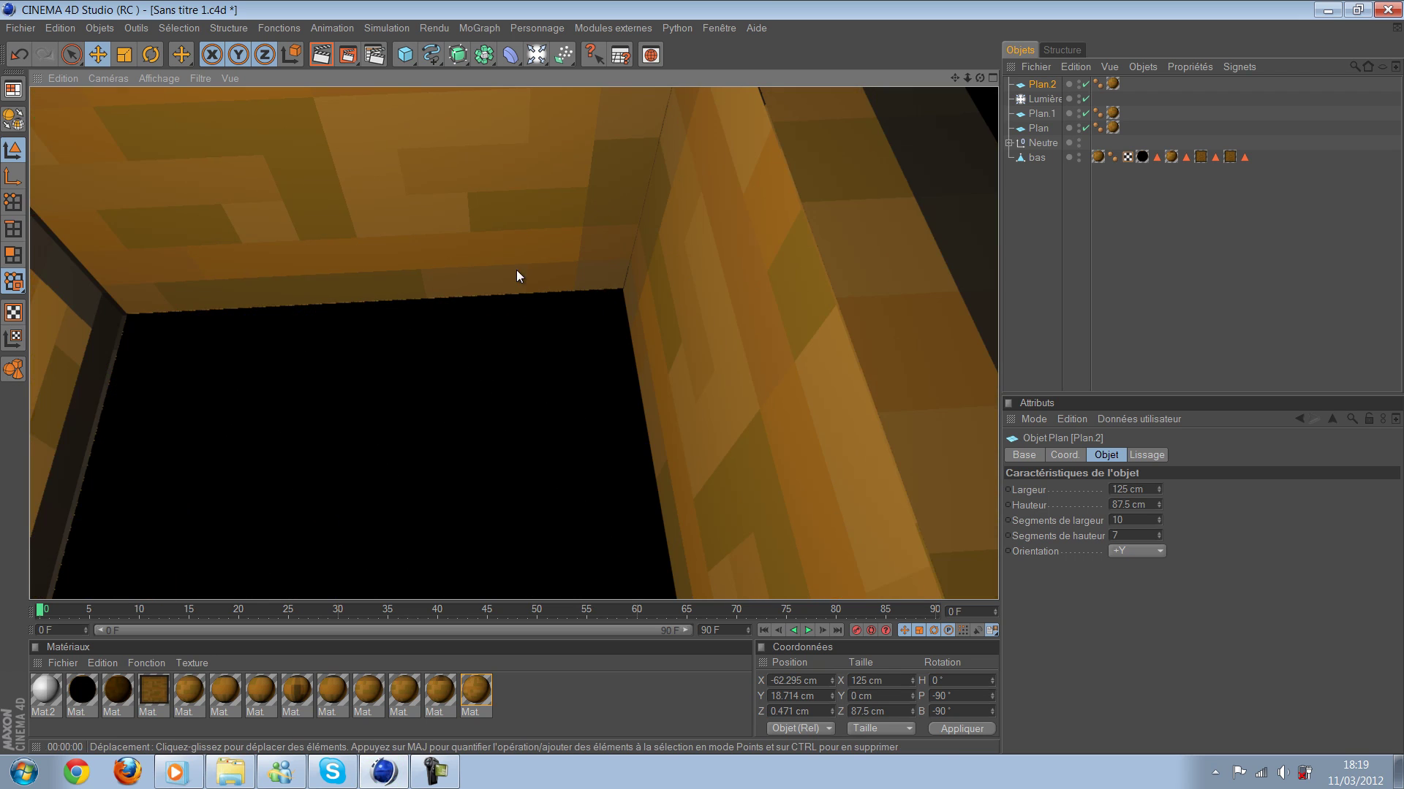
left_click(700, 377)
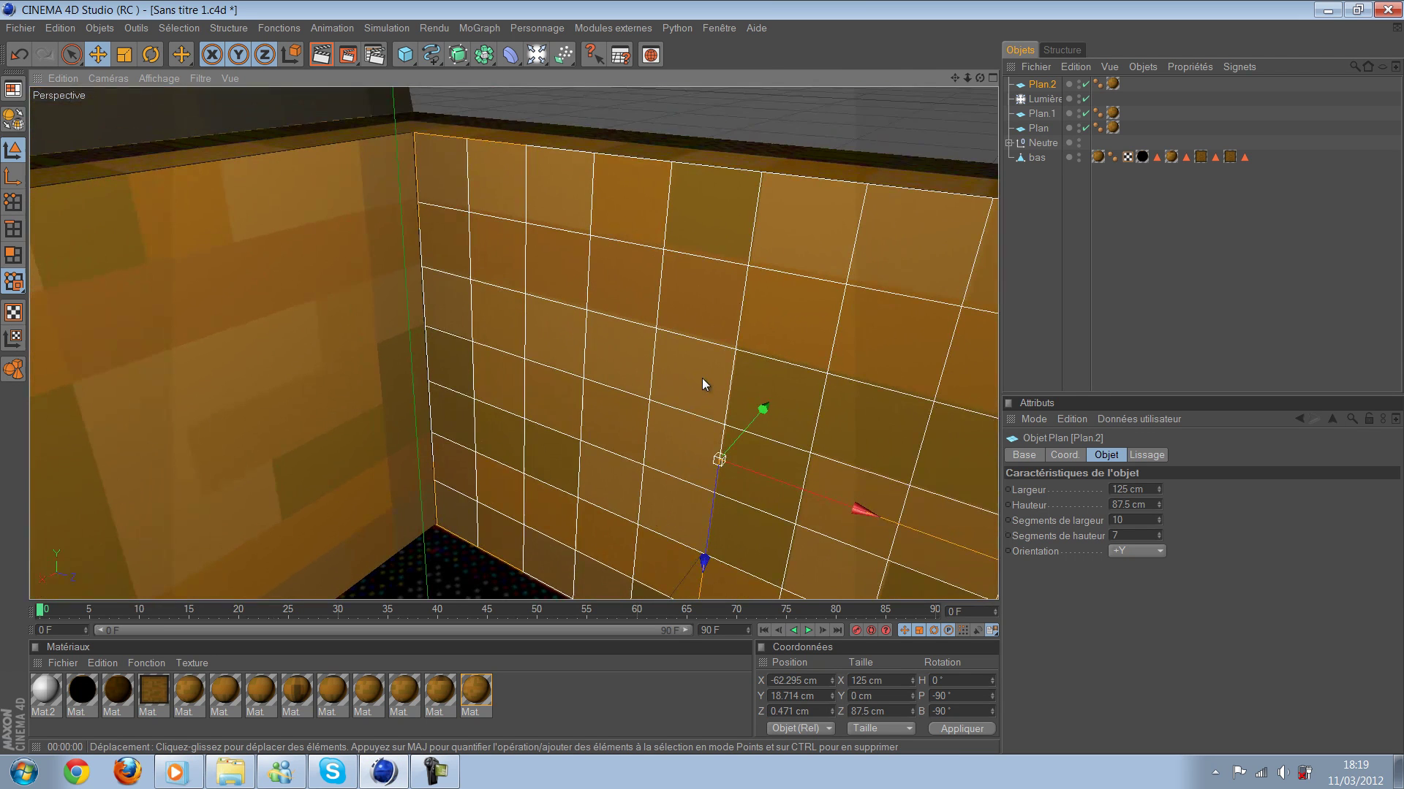
left_click_drag(702, 378, 703, 374)
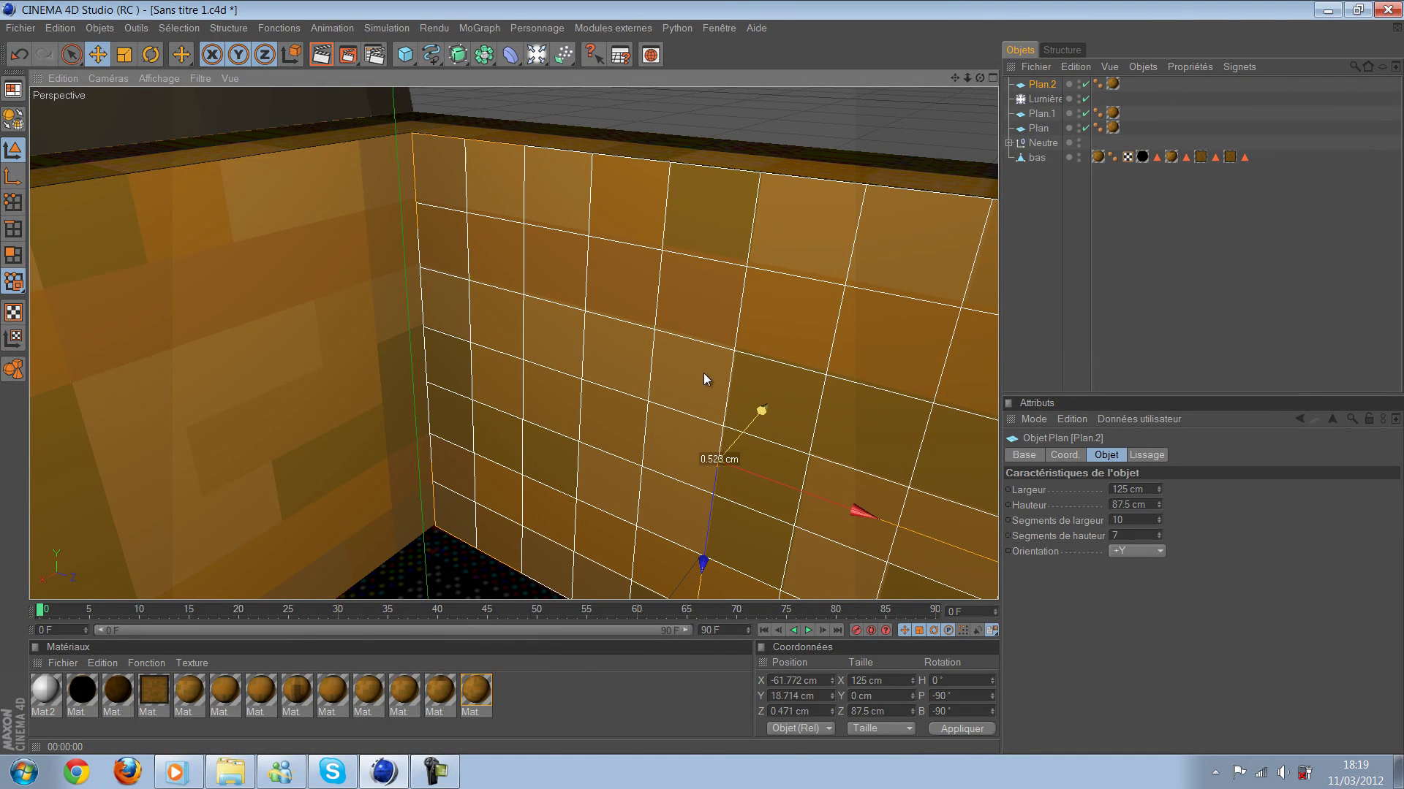
key("ctrl+r")
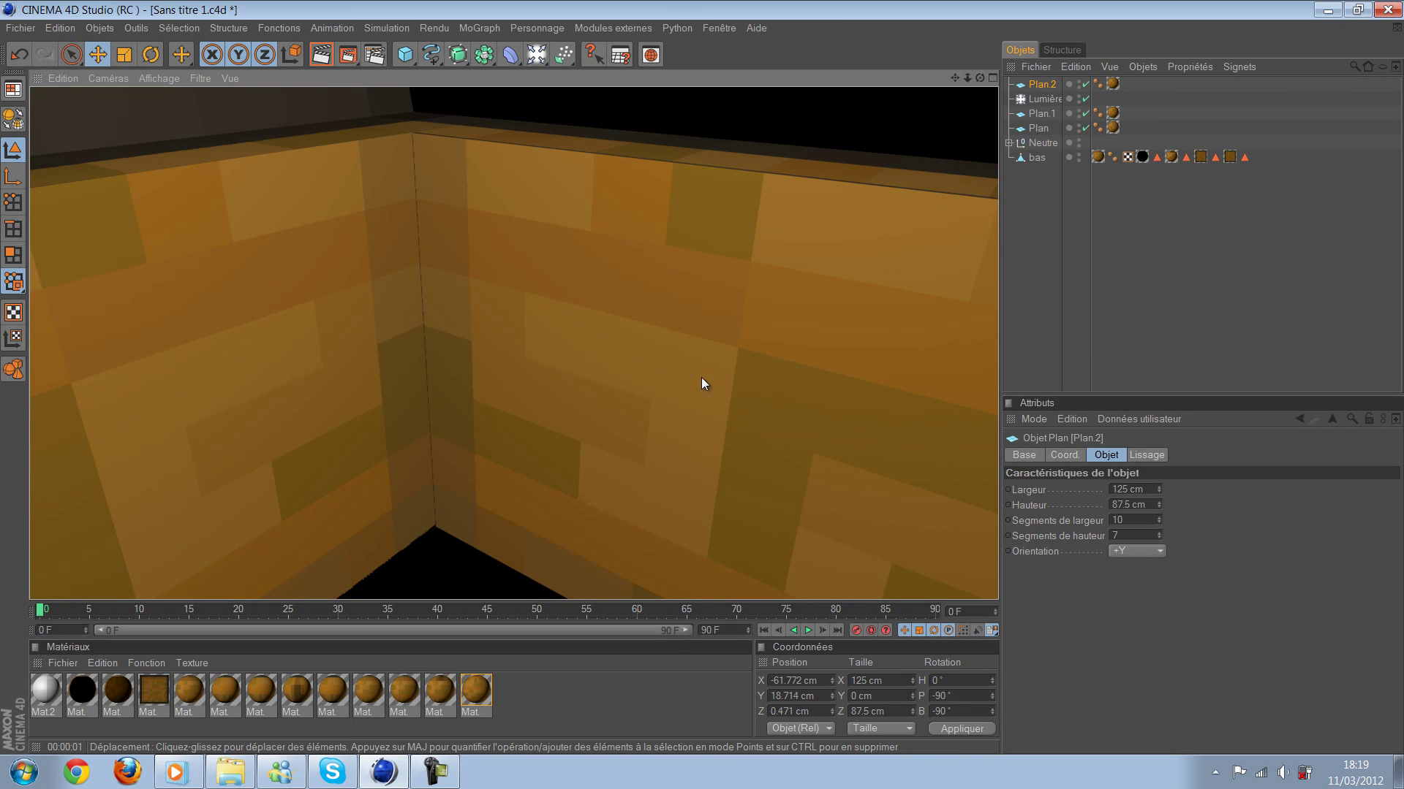
left_click_drag(686, 452, 628, 443, "alt")
scroll(673, 449, "up", 2)
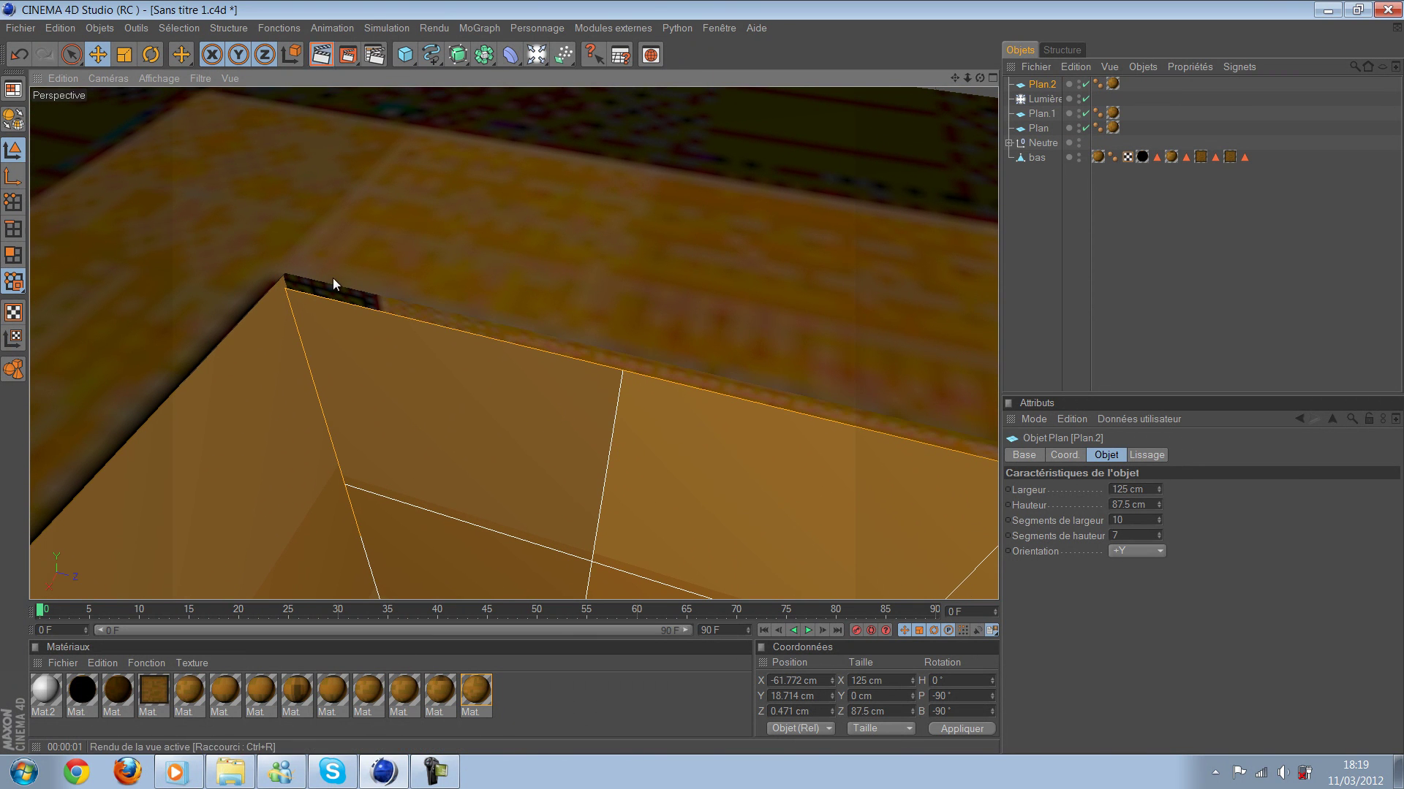
left_click(13, 250)
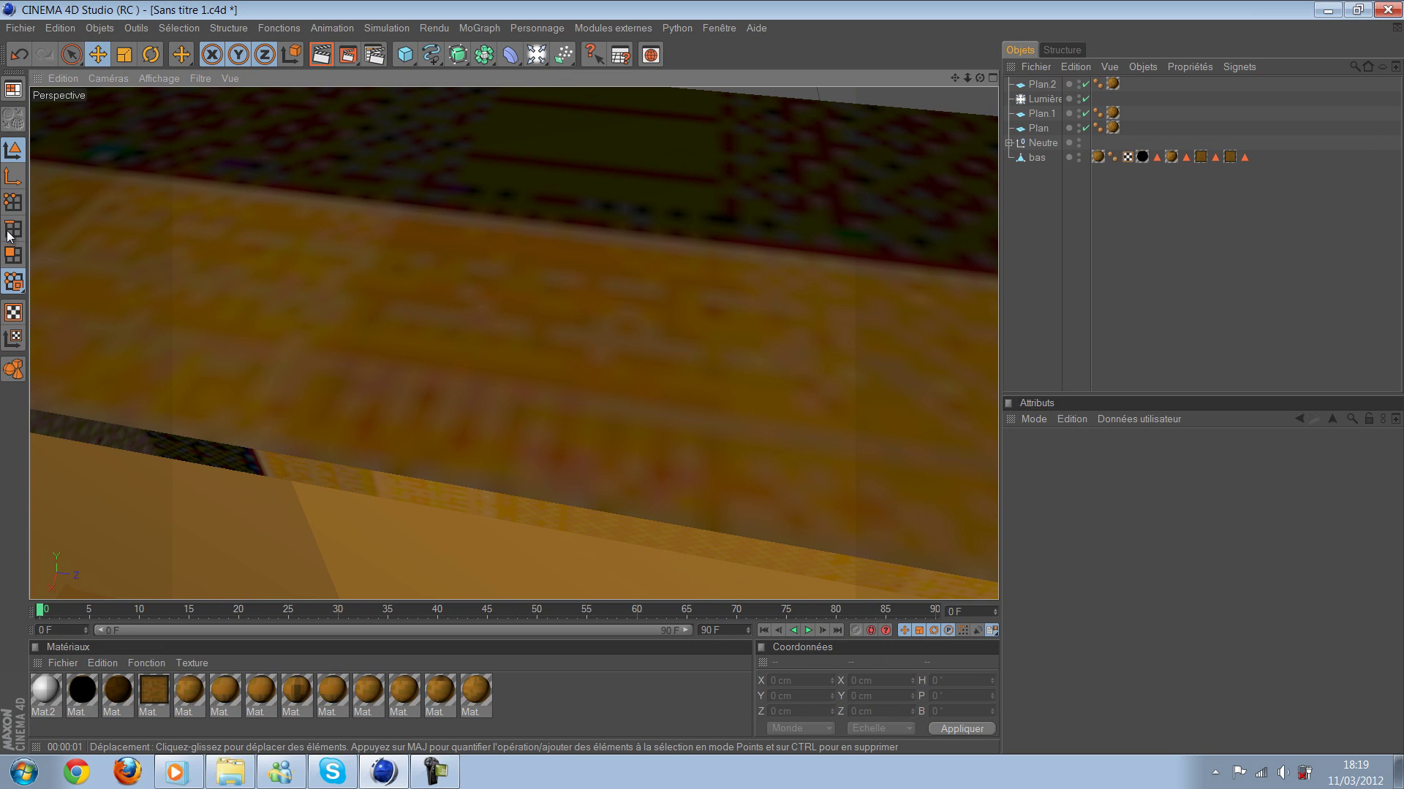
left_click(109, 497)
Step: Move Plan.2 slightly along Z and render the corner seam
mouse_move(109, 497)
left_mouse_down("alt")
mouse_move(71, 145)
mouse_move(471, 340)
mouse_move(366, 424)
mouse_move(709, 378)
mouse_move(389, 427)
mouse_move(197, 117)
mouse_move(336, 318)
left_mouse_up("alt")
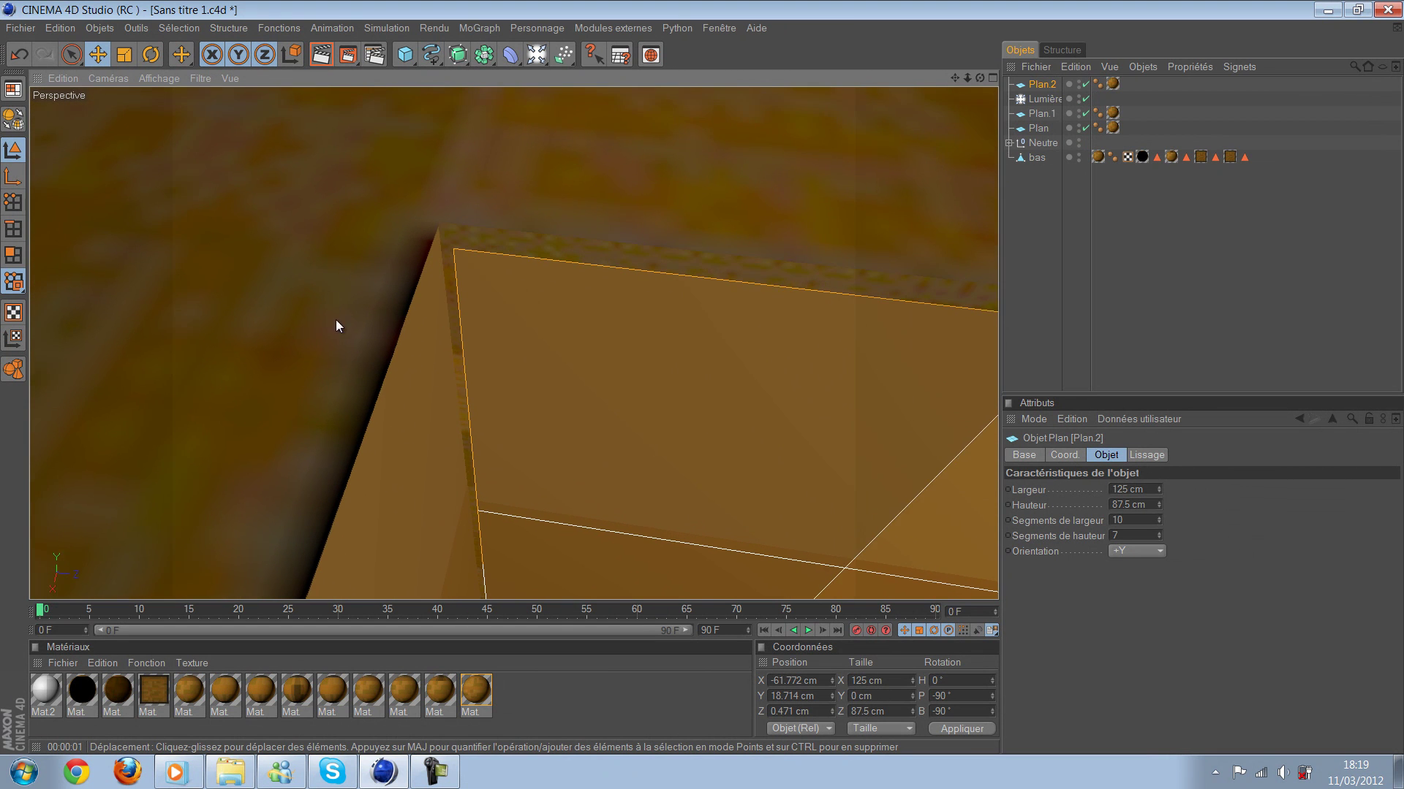
key("ctrl+r")
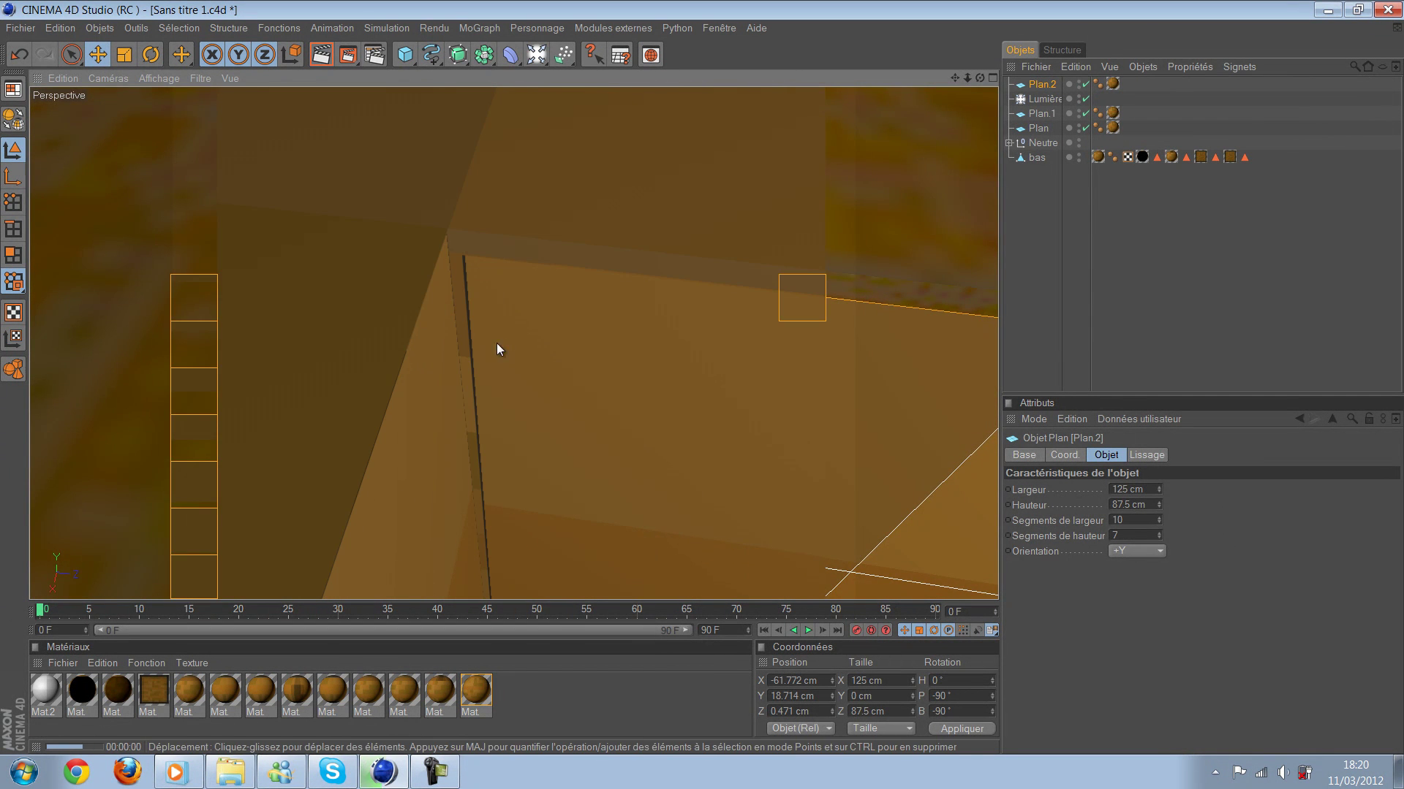
mouse_move(589, 322)
left_mouse_down("alt")
mouse_move(638, 481)
mouse_move(622, 511)
left_mouse_up("alt")
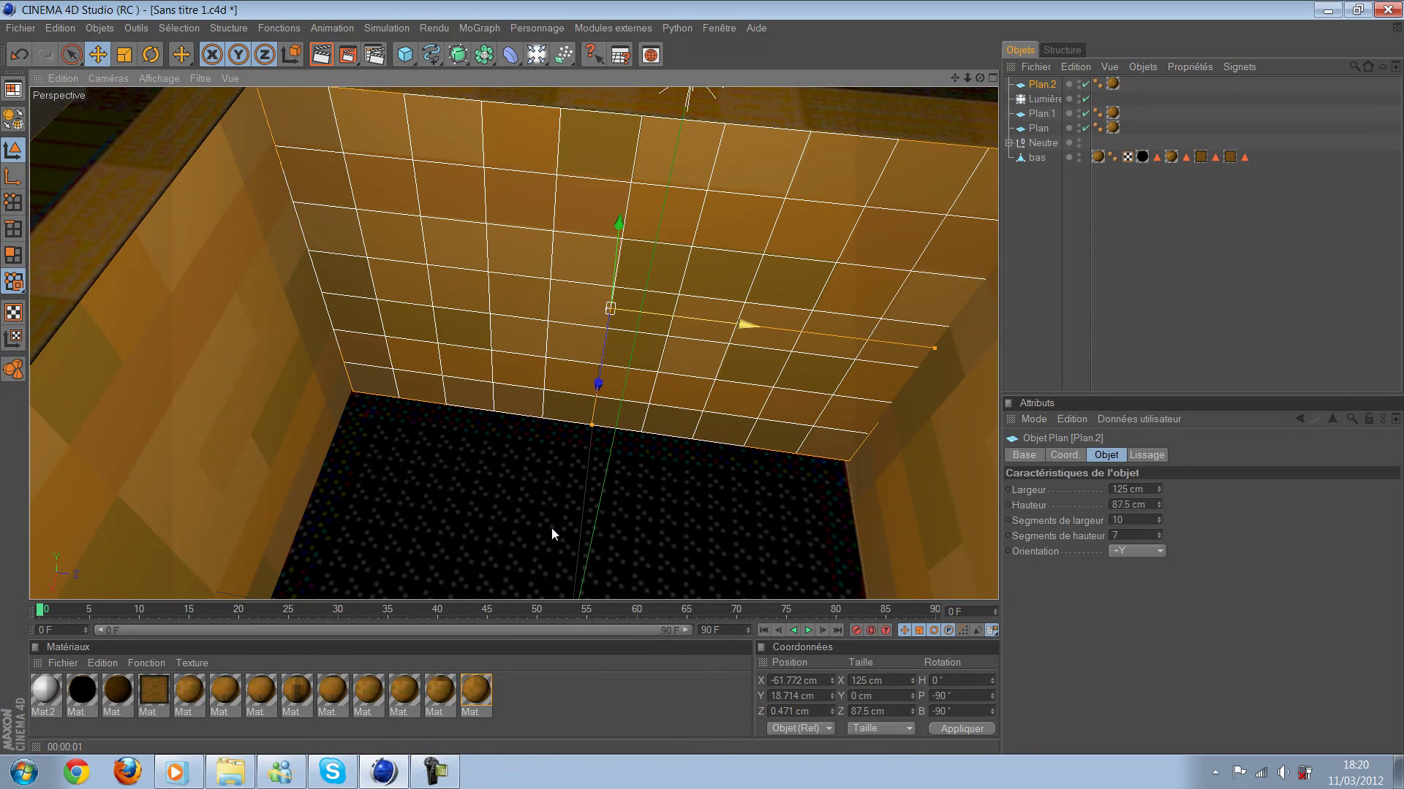
mouse_move(462, 549)
left_mouse_down()
mouse_move(423, 411)
mouse_move(506, 392)
left_mouse_up()
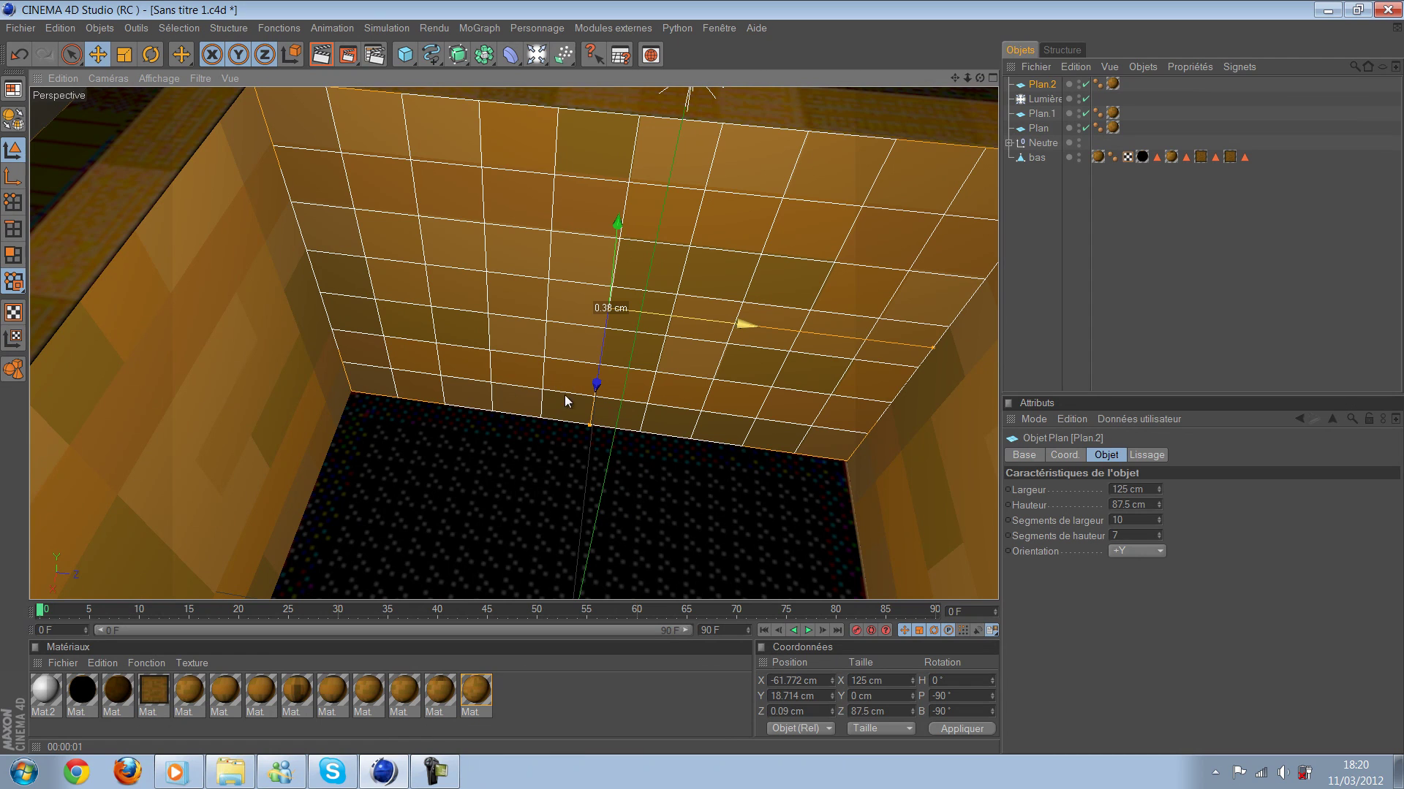
mouse_move(513, 493)
left_mouse_down("alt")
mouse_move(535, 454)
mouse_move(463, 401)
mouse_move(704, 378)
mouse_move(435, 358)
left_mouse_up("alt")
scroll(435, 358, "up", 5)
left_click_drag(402, 204, 604, 307, "alt")
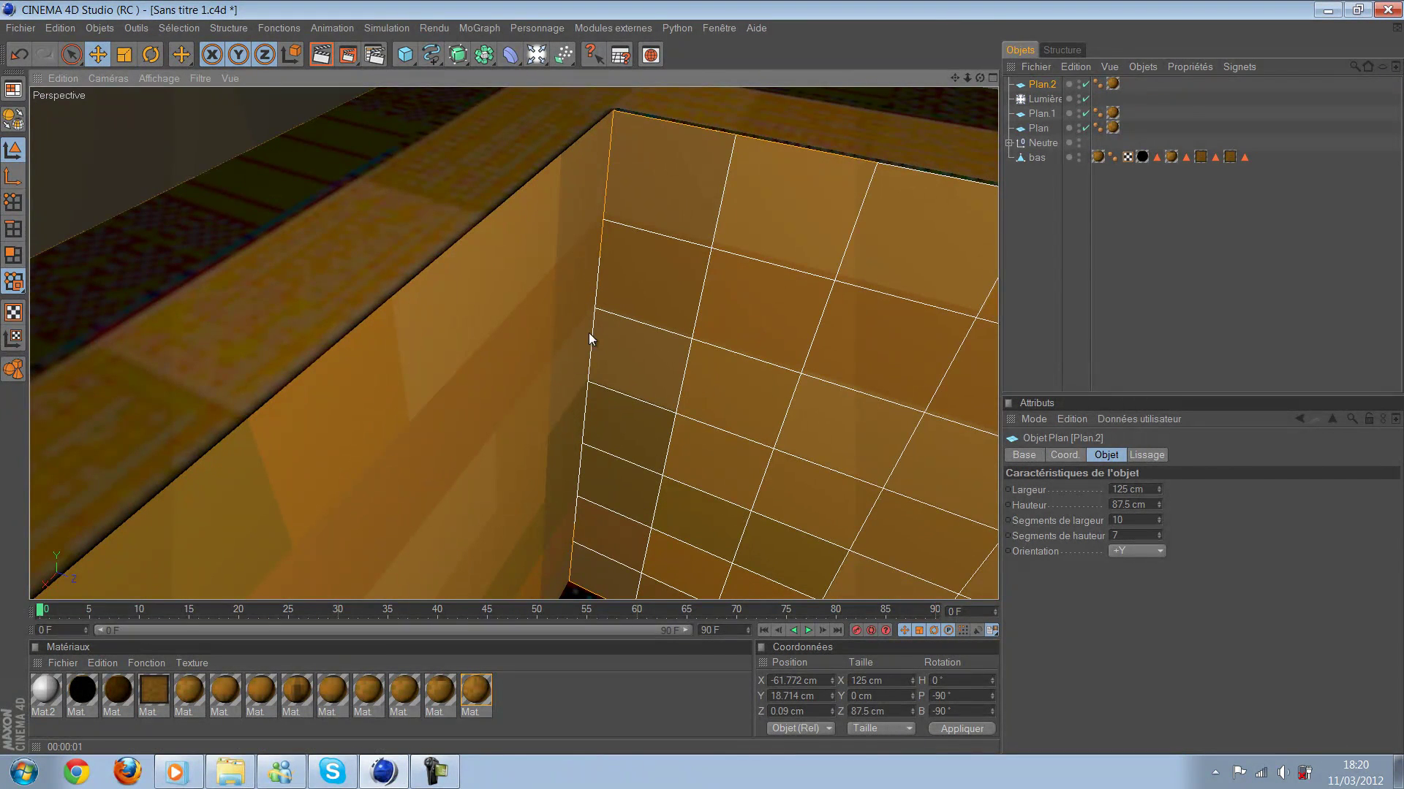
key("ctrl+r")
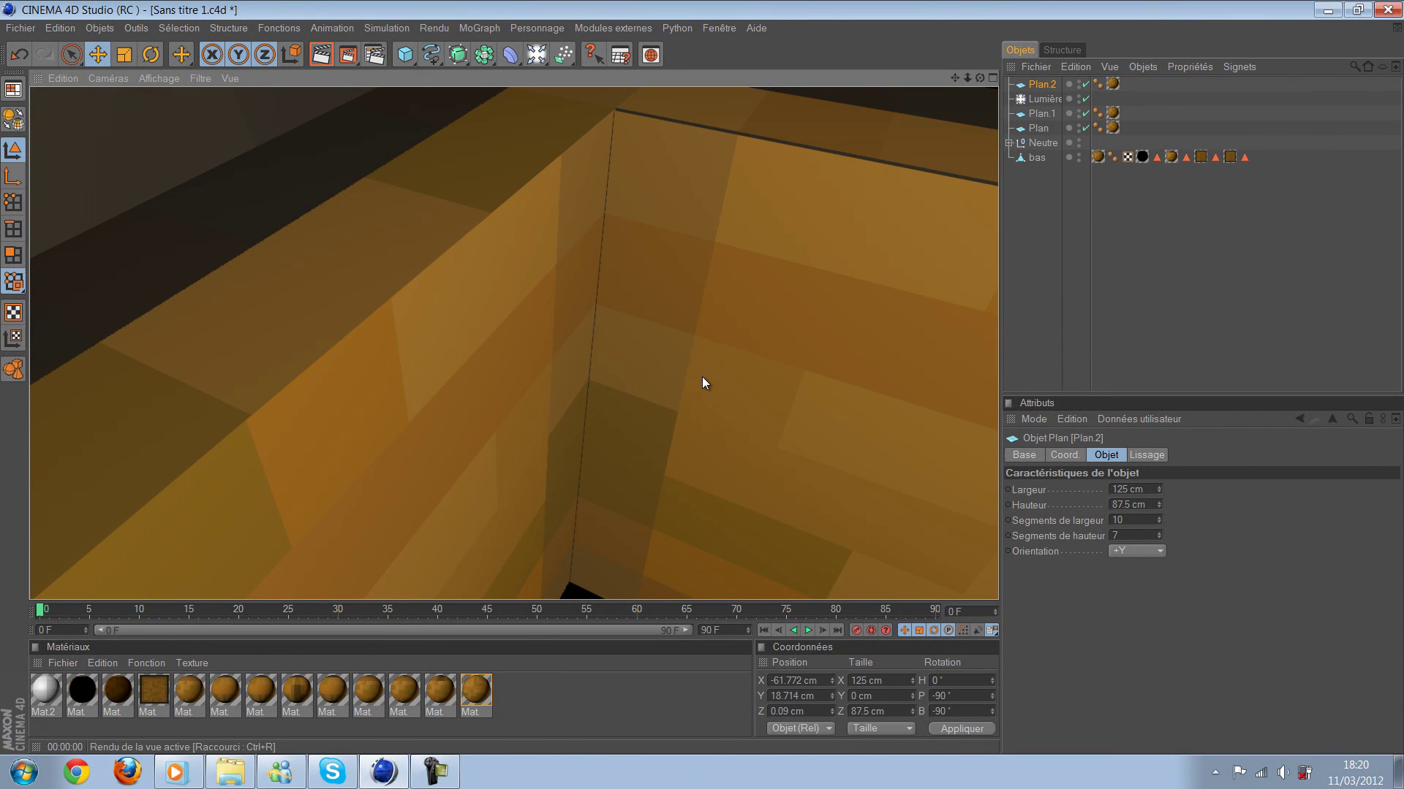
Step: Render a close-up of the wall and orbit to view the panel beside the corner
scroll(702, 378, "down", 5)
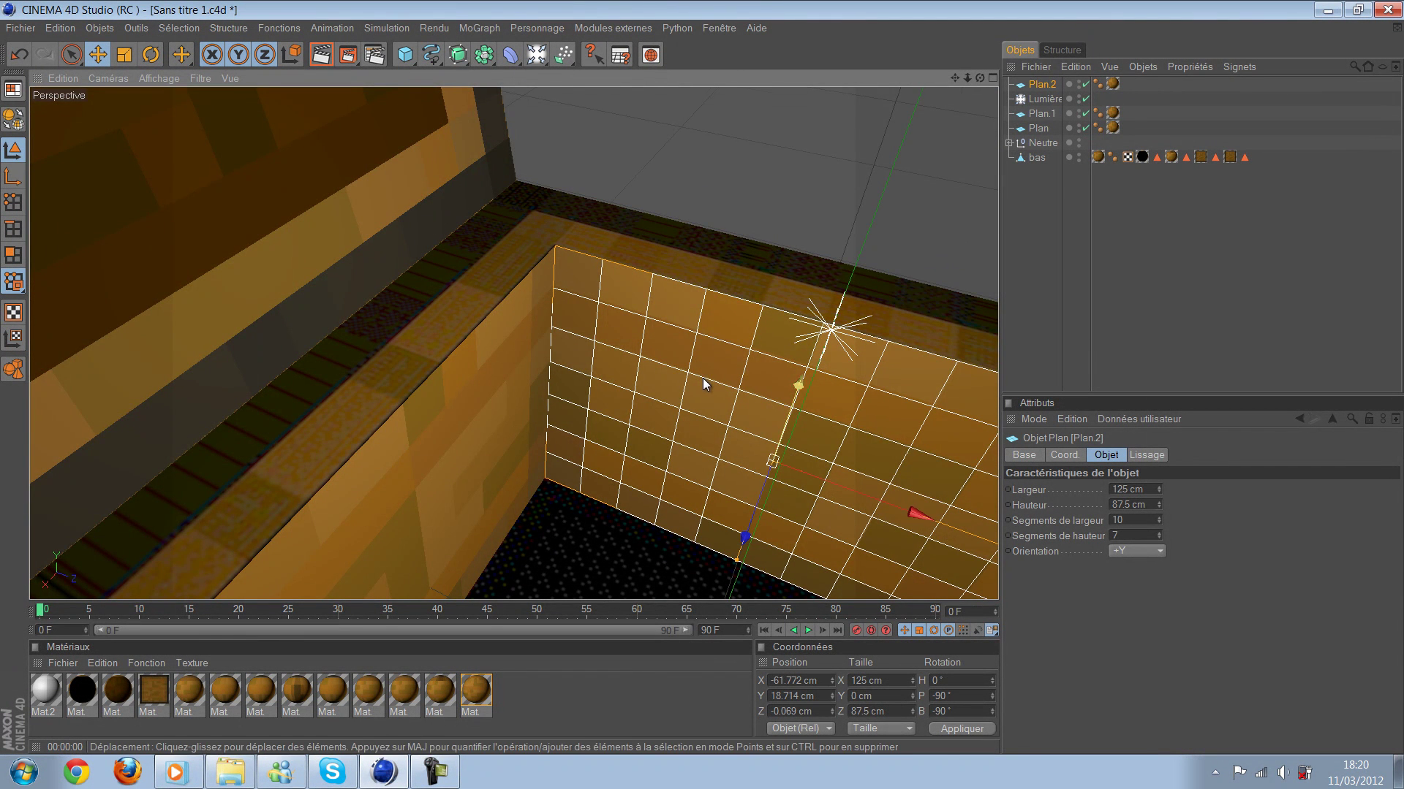
scroll(702, 377, "up", 3)
key("ctrl+r")
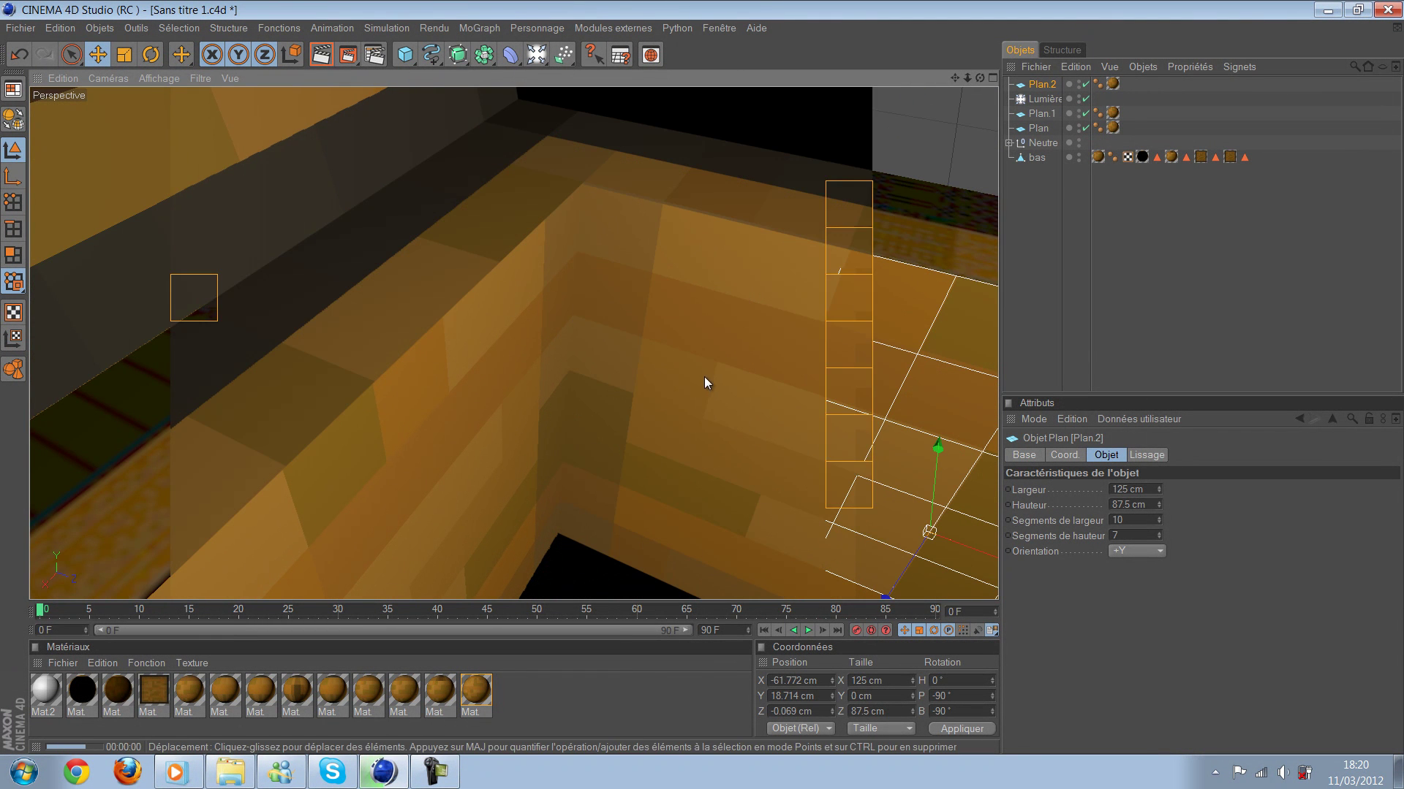
scroll(712, 376, "down", 2)
scroll(713, 376, "down", 3)
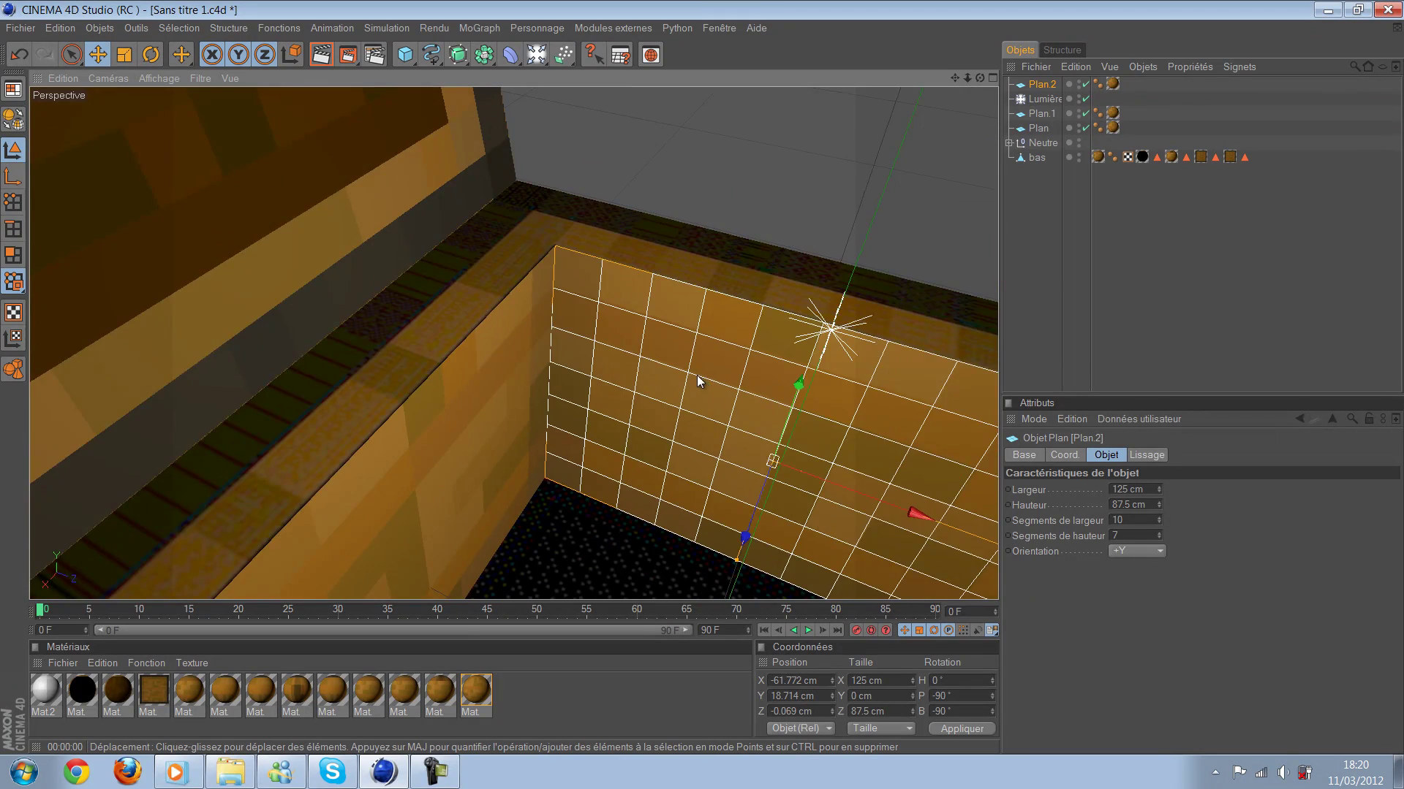
scroll(875, 232, "up", 2)
scroll(575, 247, "up", 2)
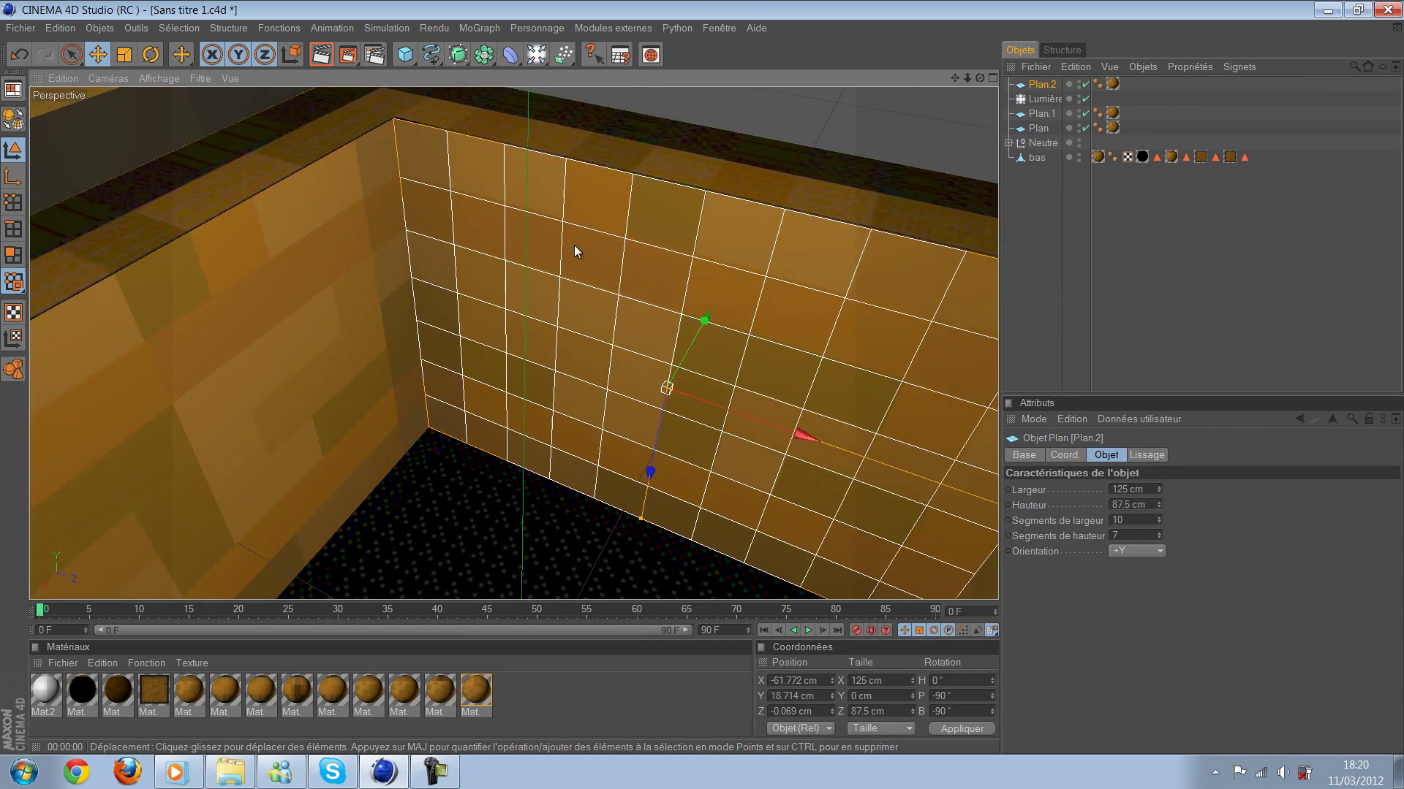
scroll(56, 188, "up", 2)
scroll(44, 175, "up", 1)
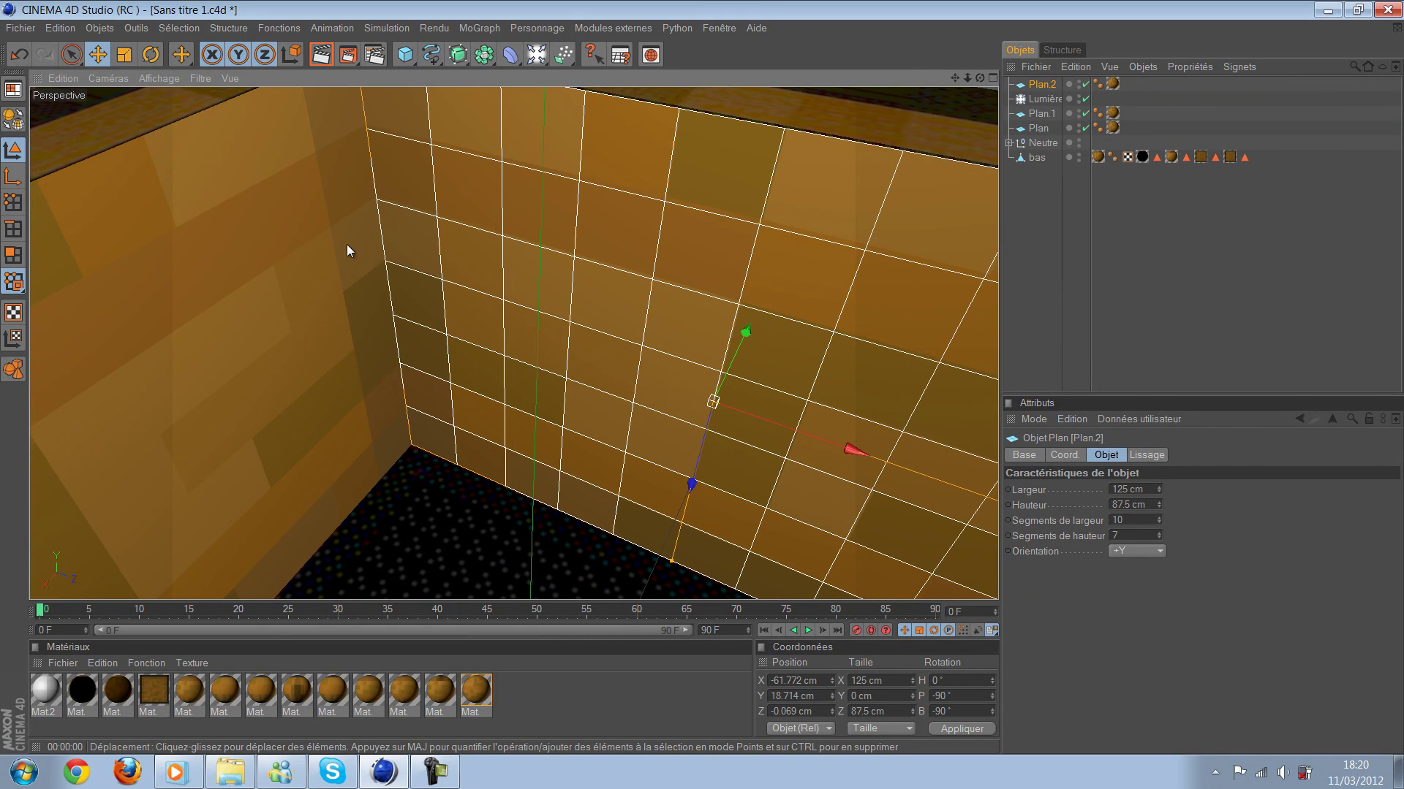
scroll(348, 245, "down", 2)
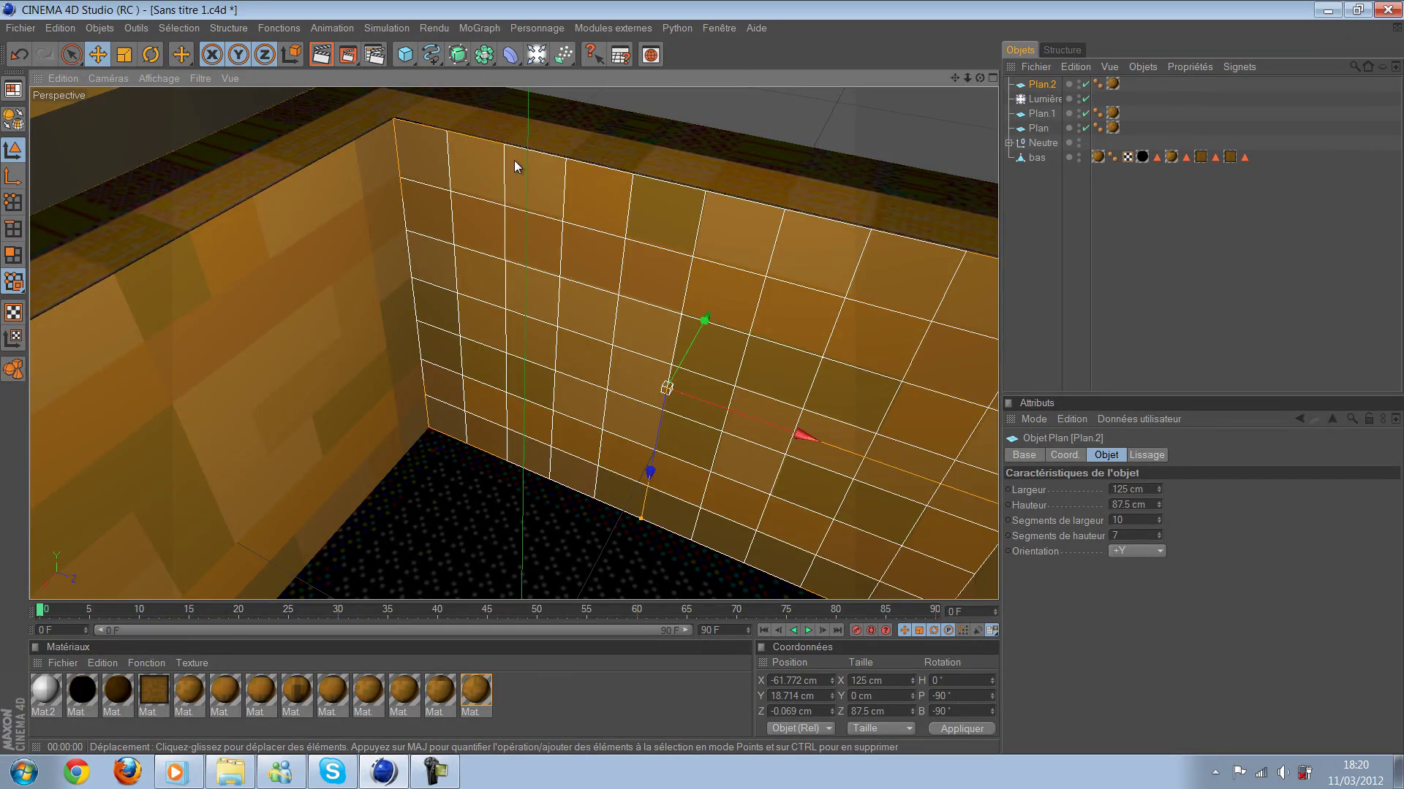
mouse_move(515, 160)
left_mouse_down("alt")
mouse_move(477, 135)
mouse_move(702, 378)
left_mouse_up("alt")
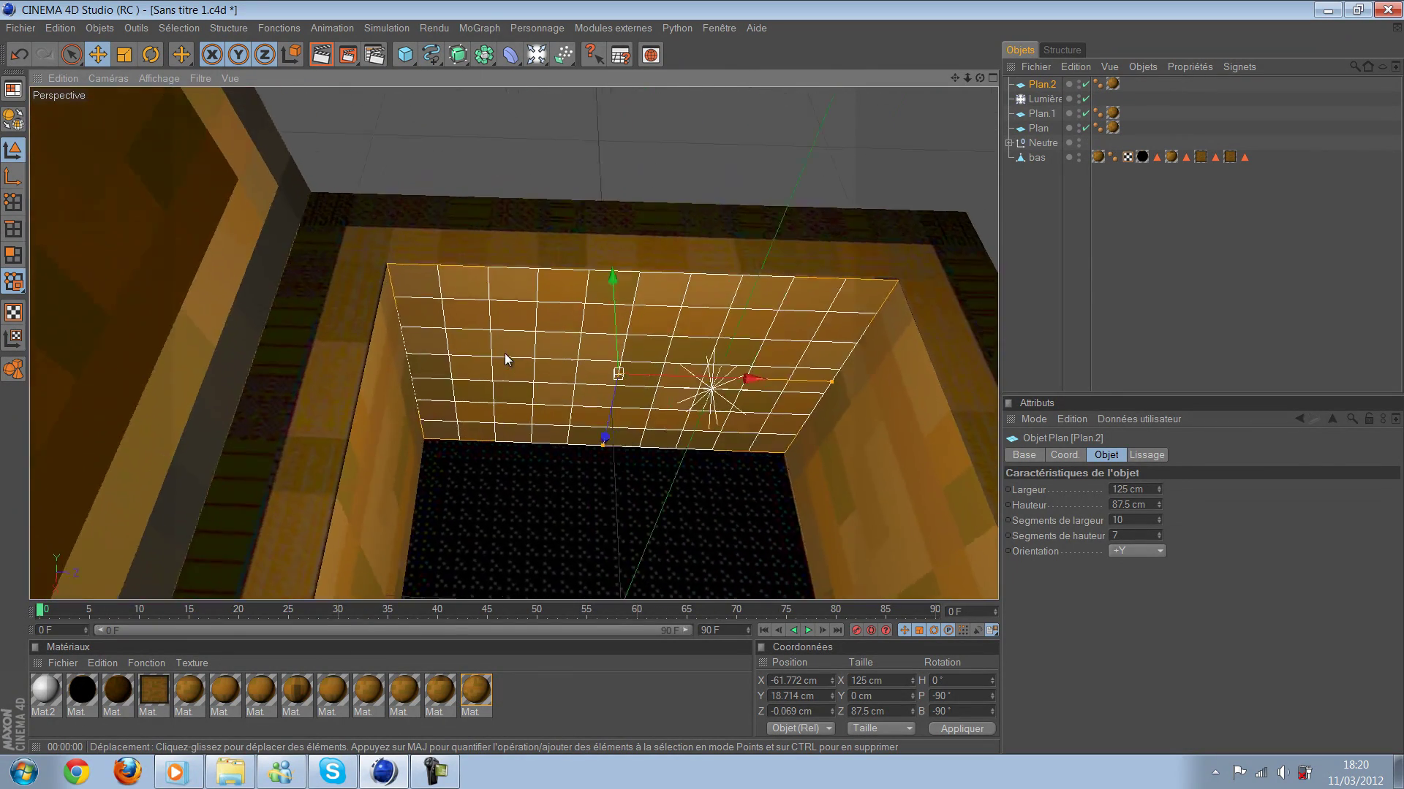
scroll(703, 378, "down", 1)
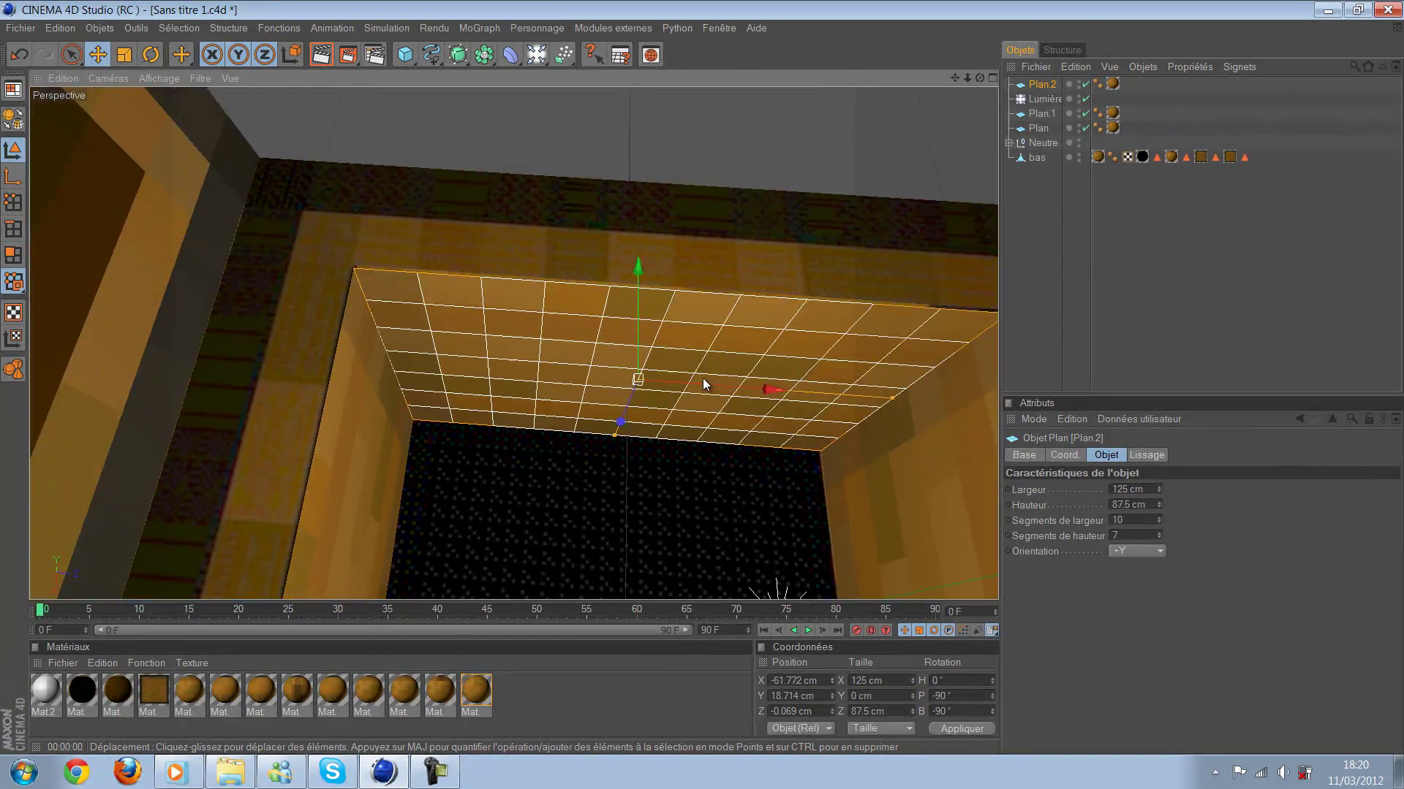
scroll(702, 379, "down", 1)
scroll(703, 378, "down", 1)
mouse_move(702, 378)
left_mouse_down("alt")
mouse_move(703, 290)
mouse_move(703, 387)
mouse_move(884, 485)
mouse_move(734, 558)
left_mouse_up("alt")
Step: Nudge Plan.2 along X to about -62.55 cm, flush against the side wall, and re-render
left_click_drag(700, 378, 702, 378)
key("ctrl+shift+z")
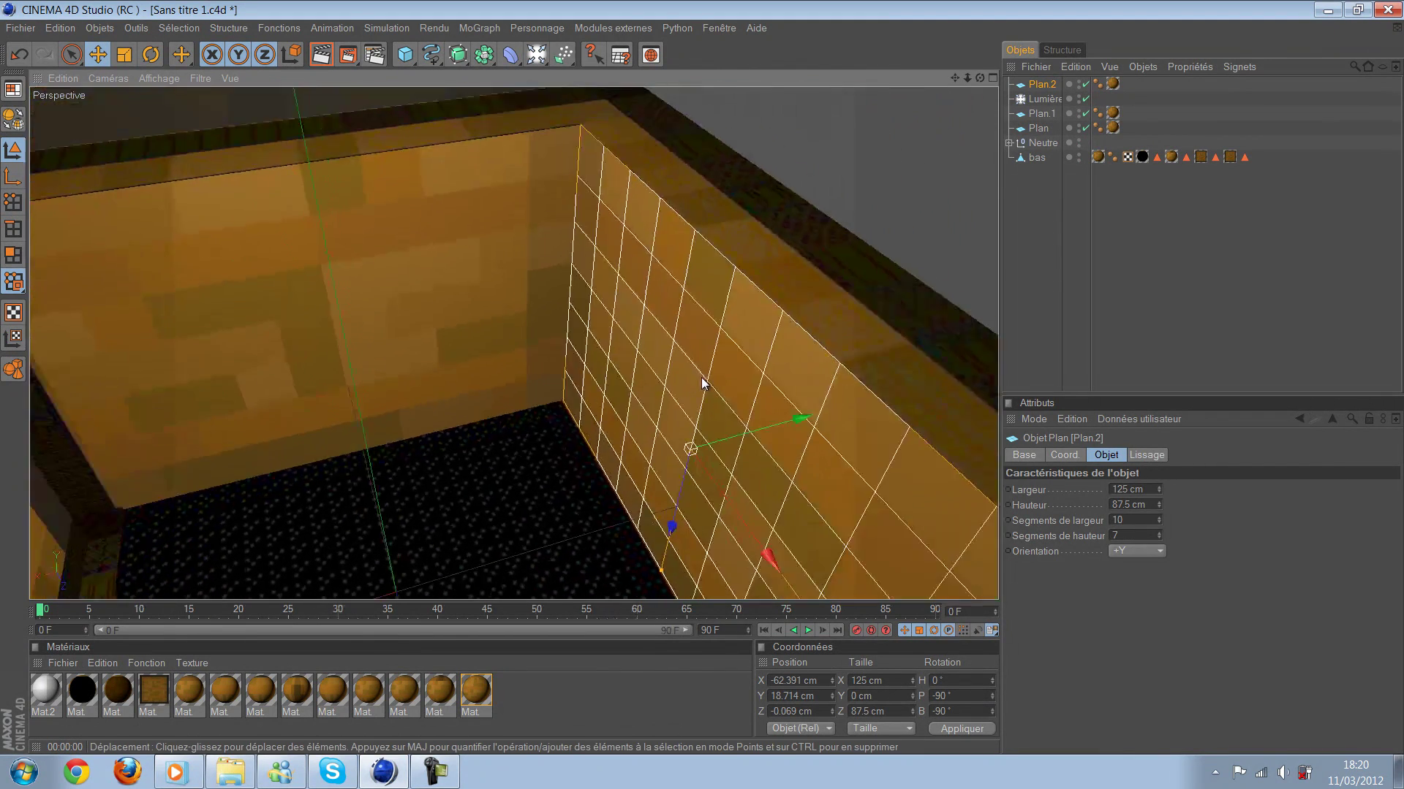
key("ctrl+shift+z")
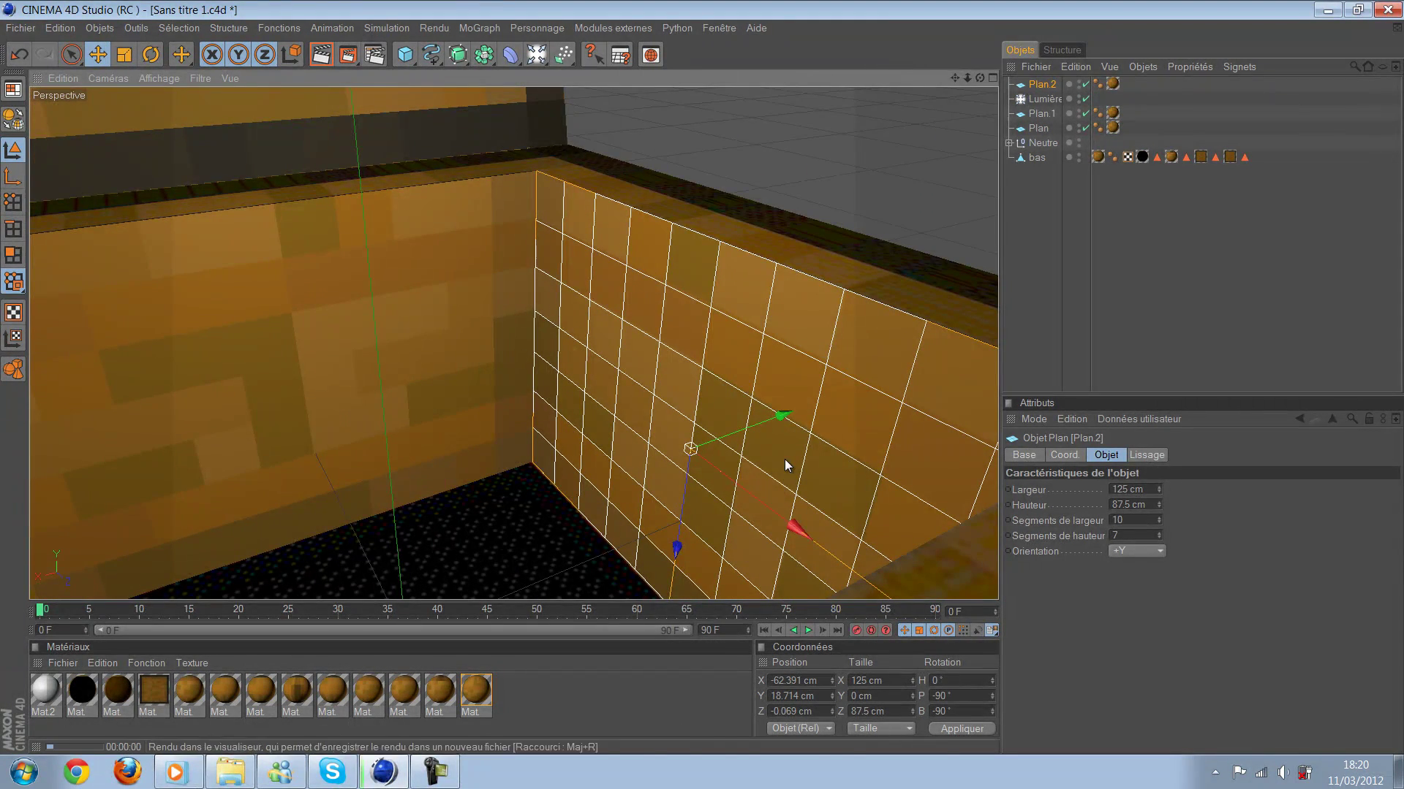
key("ctrl+shift+z")
key("ctrl+shift+z")
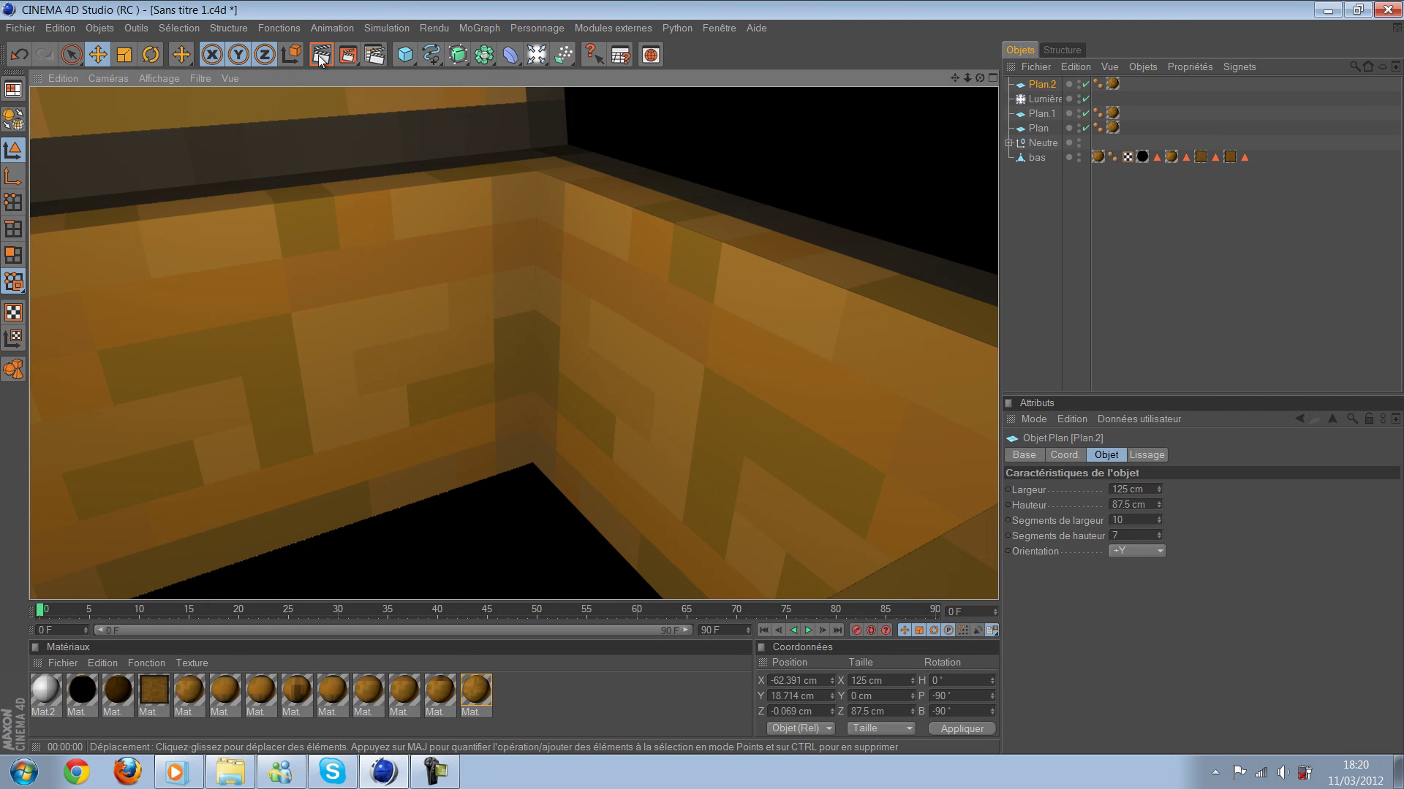
left_click(319, 58)
left_click_drag(761, 323, 762, 323)
key("ctrl+r")
left_click(439, 241)
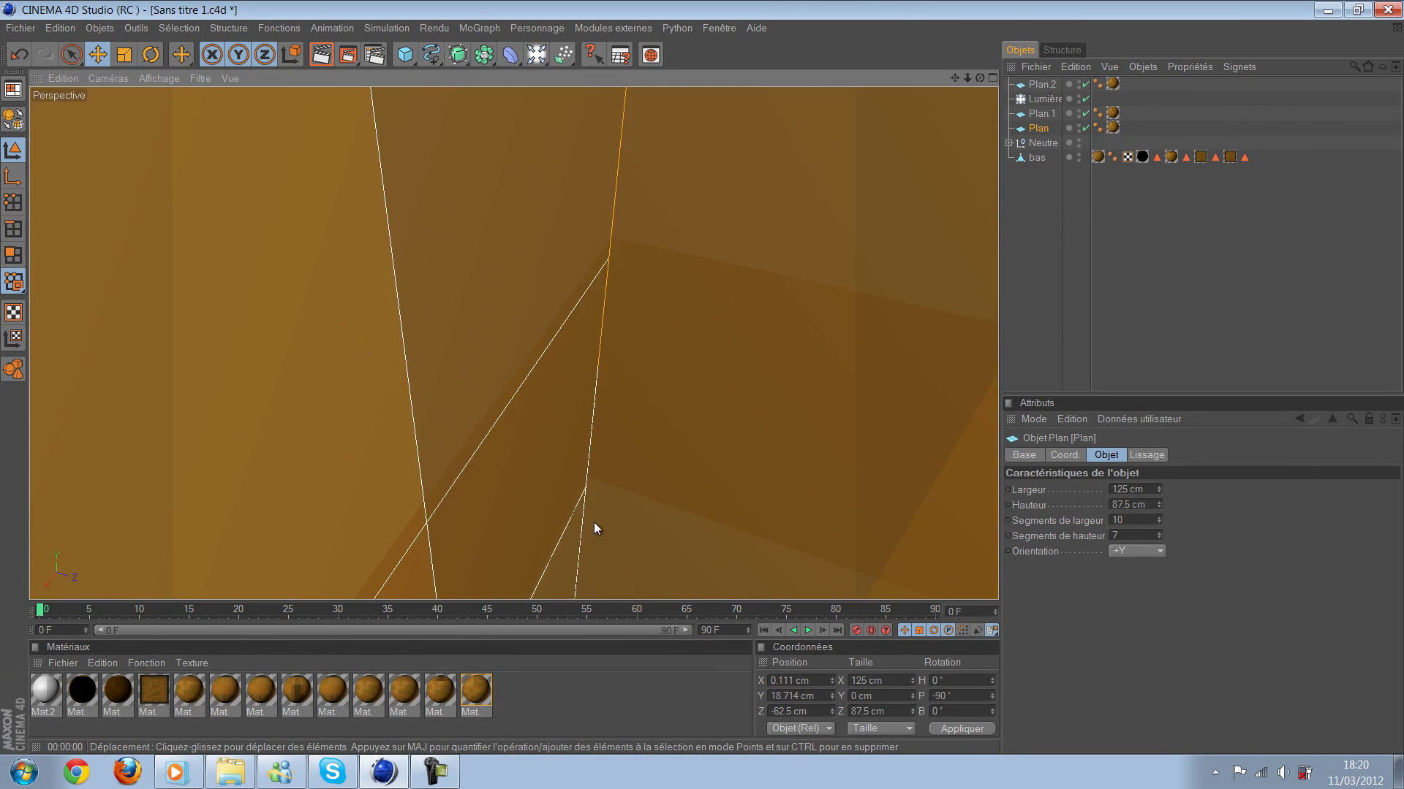
Step: Test-render the chest corner and a close-up of the box
key("ctrl+r")
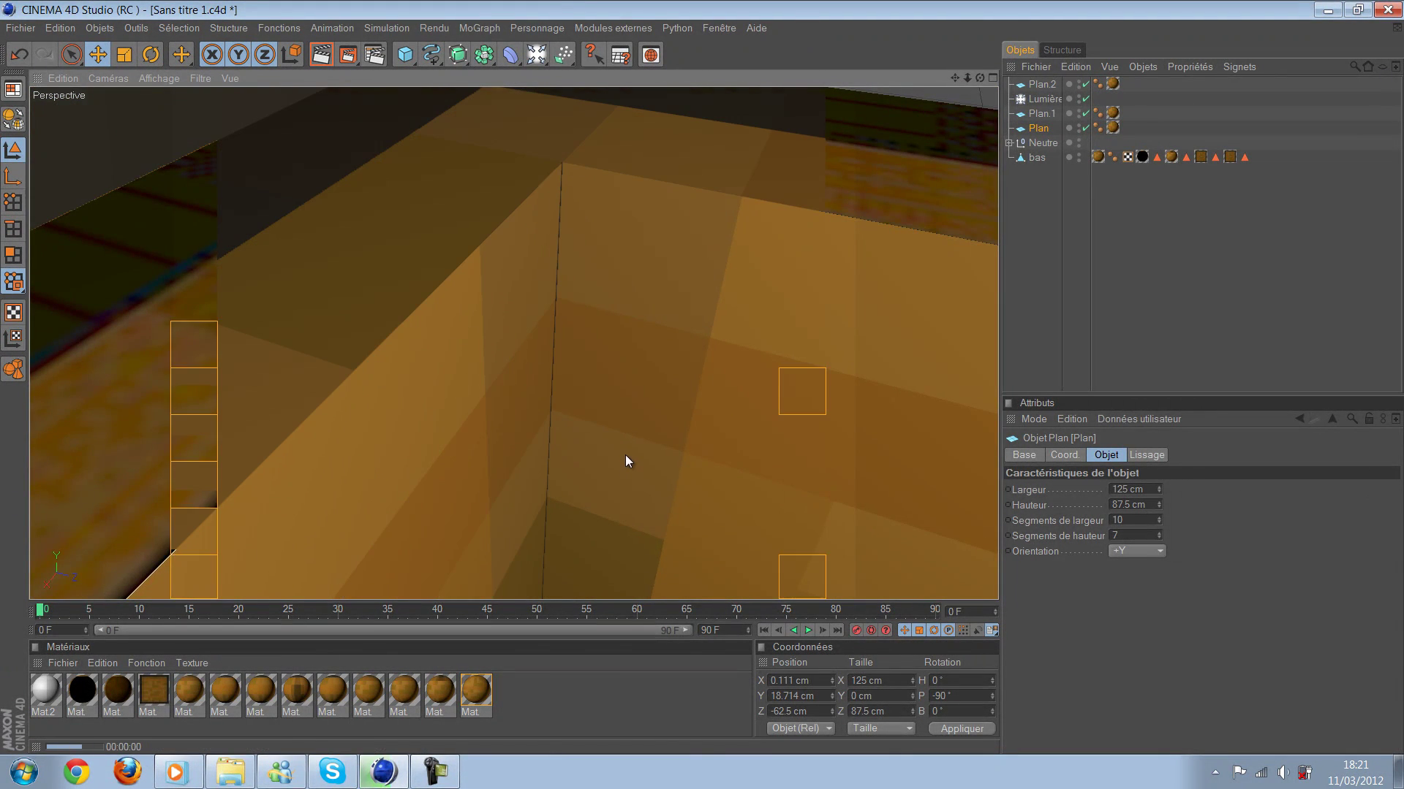
left_click(494, 181)
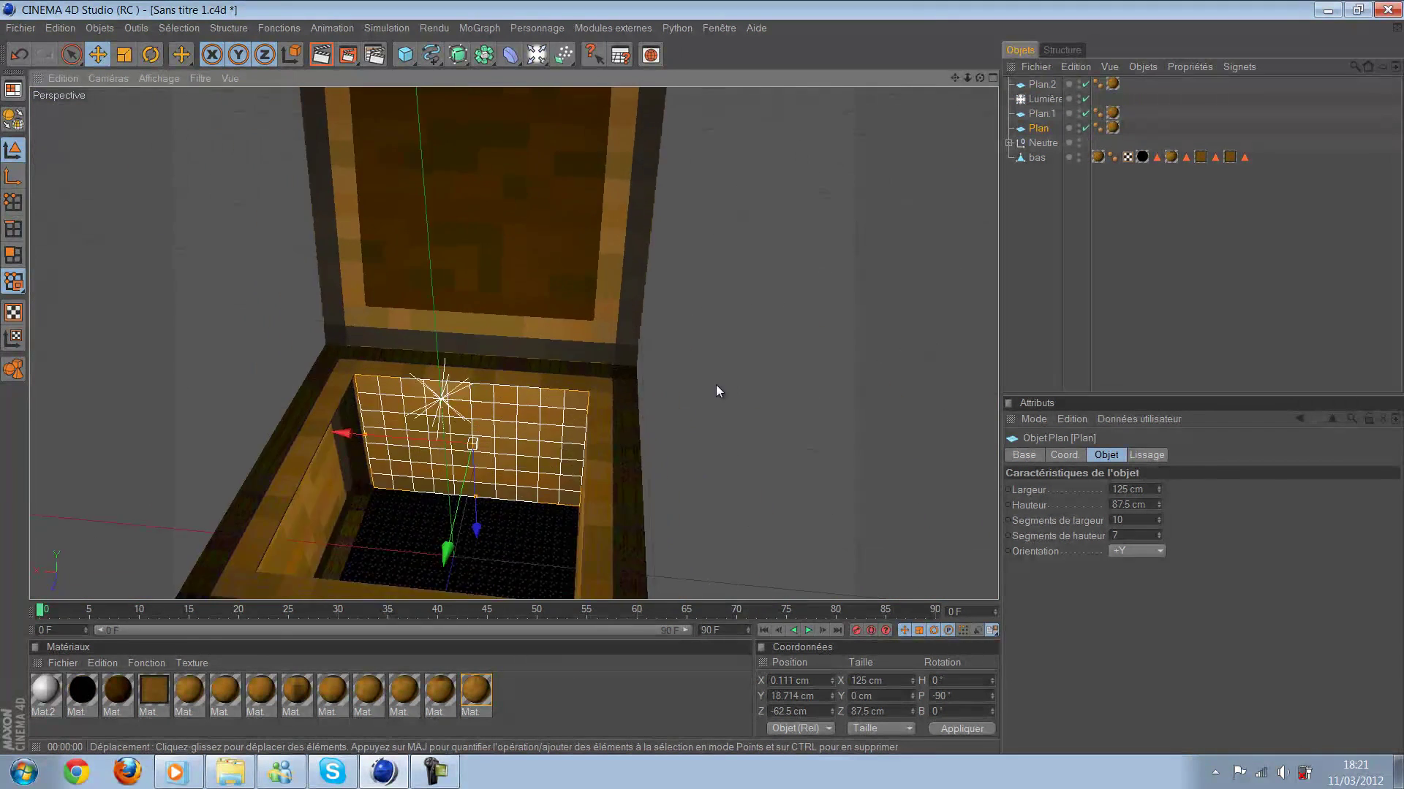
scroll(704, 380, "up", 3)
scroll(703, 379, "up", 3)
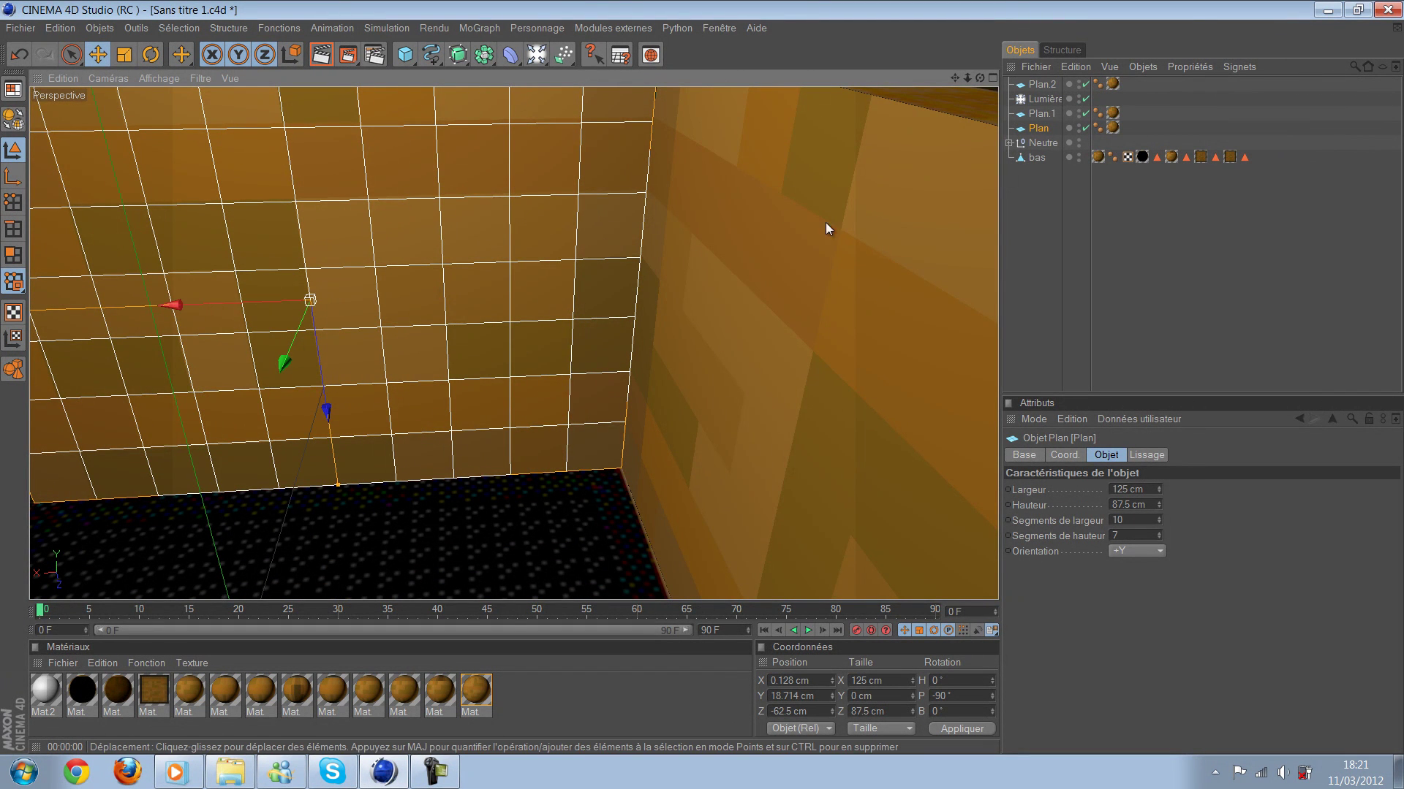
key("ctrl+r")
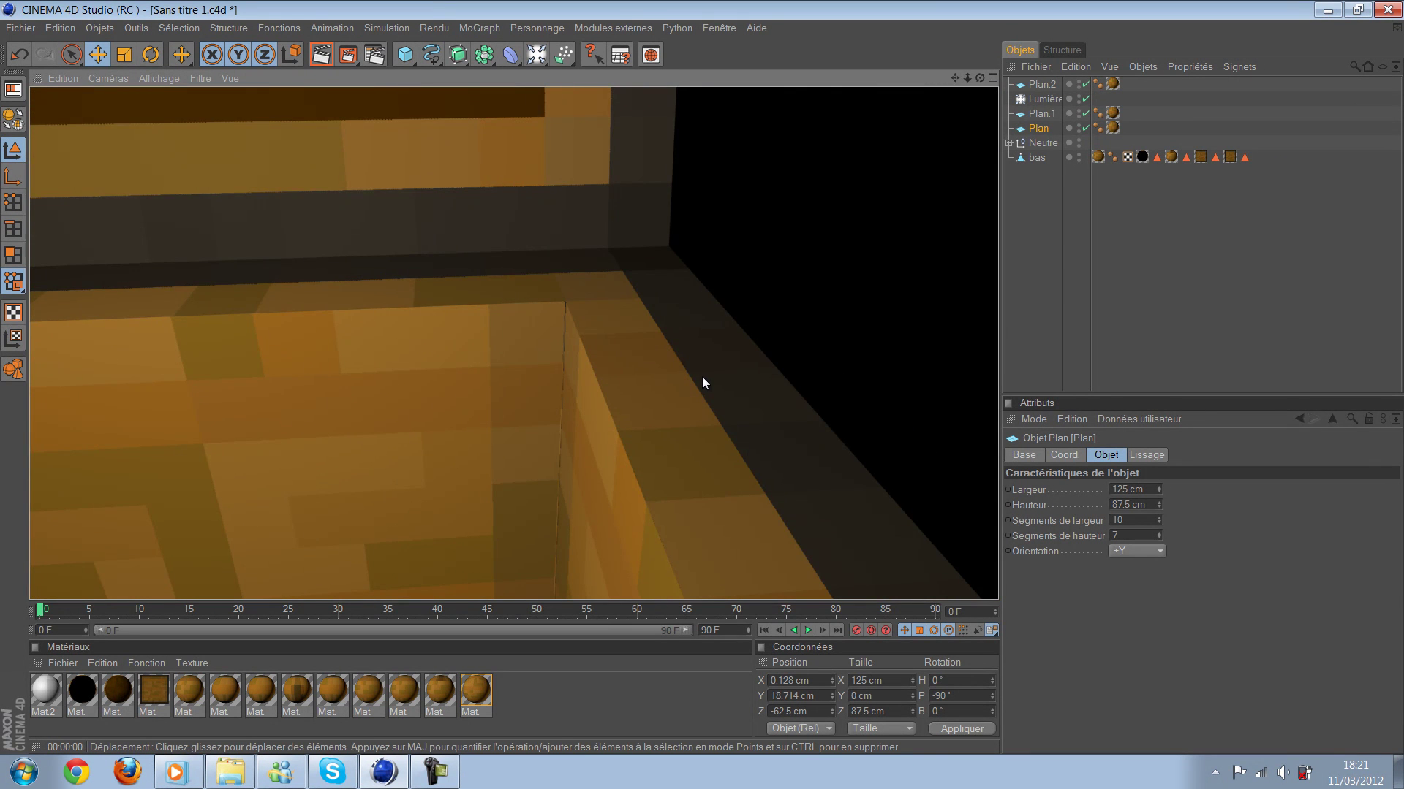
scroll(702, 382, "up", 5)
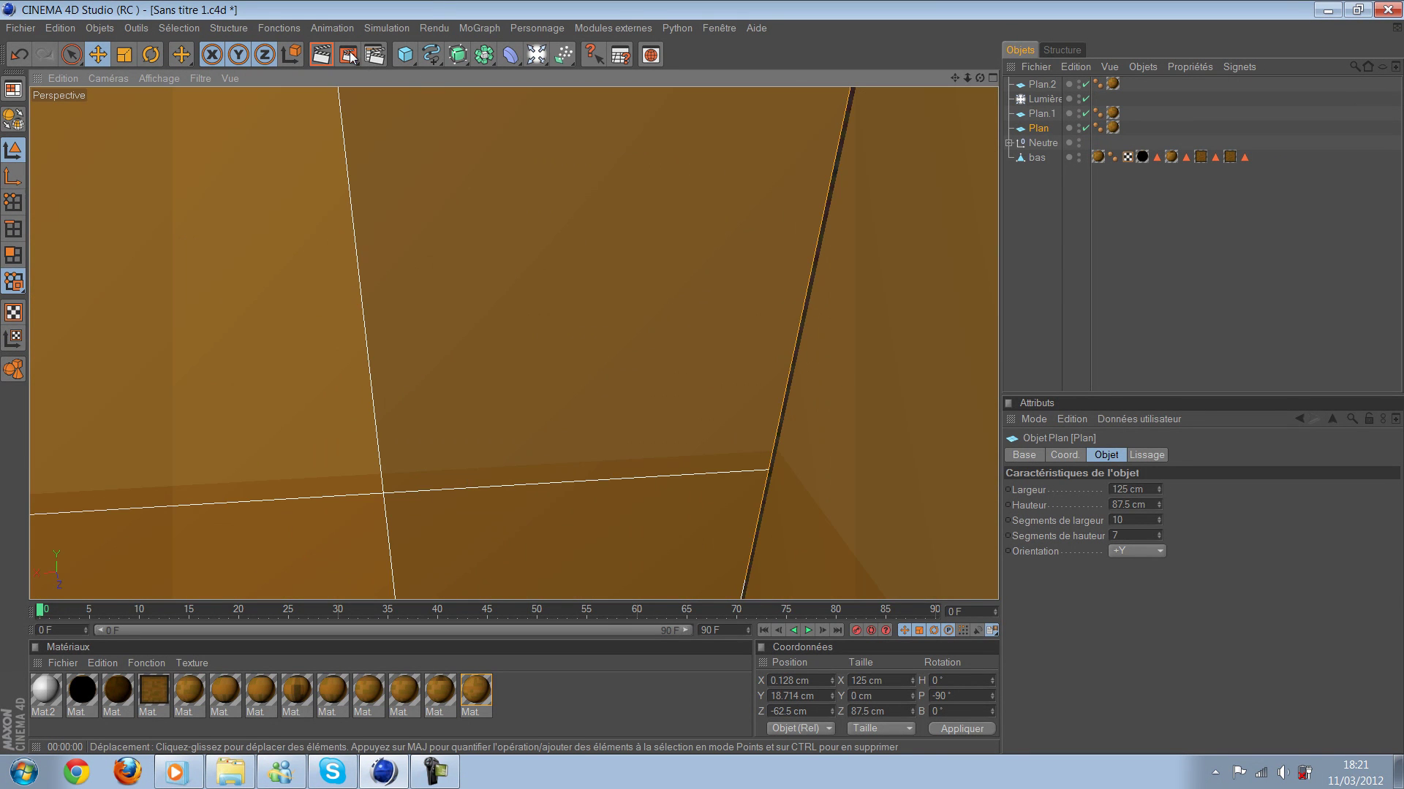
scroll(425, 413, "down", 10)
Step: Re-centre Plan to X 0.005 cm and shift Plan.2 to Z -0.499 cm, checking with renders
mouse_move(424, 413)
left_mouse_down("alt")
mouse_move(671, 366)
mouse_move(875, 538)
mouse_move(775, 545)
mouse_move(722, 453)
mouse_move(725, 554)
mouse_move(667, 581)
mouse_move(702, 382)
mouse_move(739, 458)
mouse_move(697, 376)
left_mouse_up("alt")
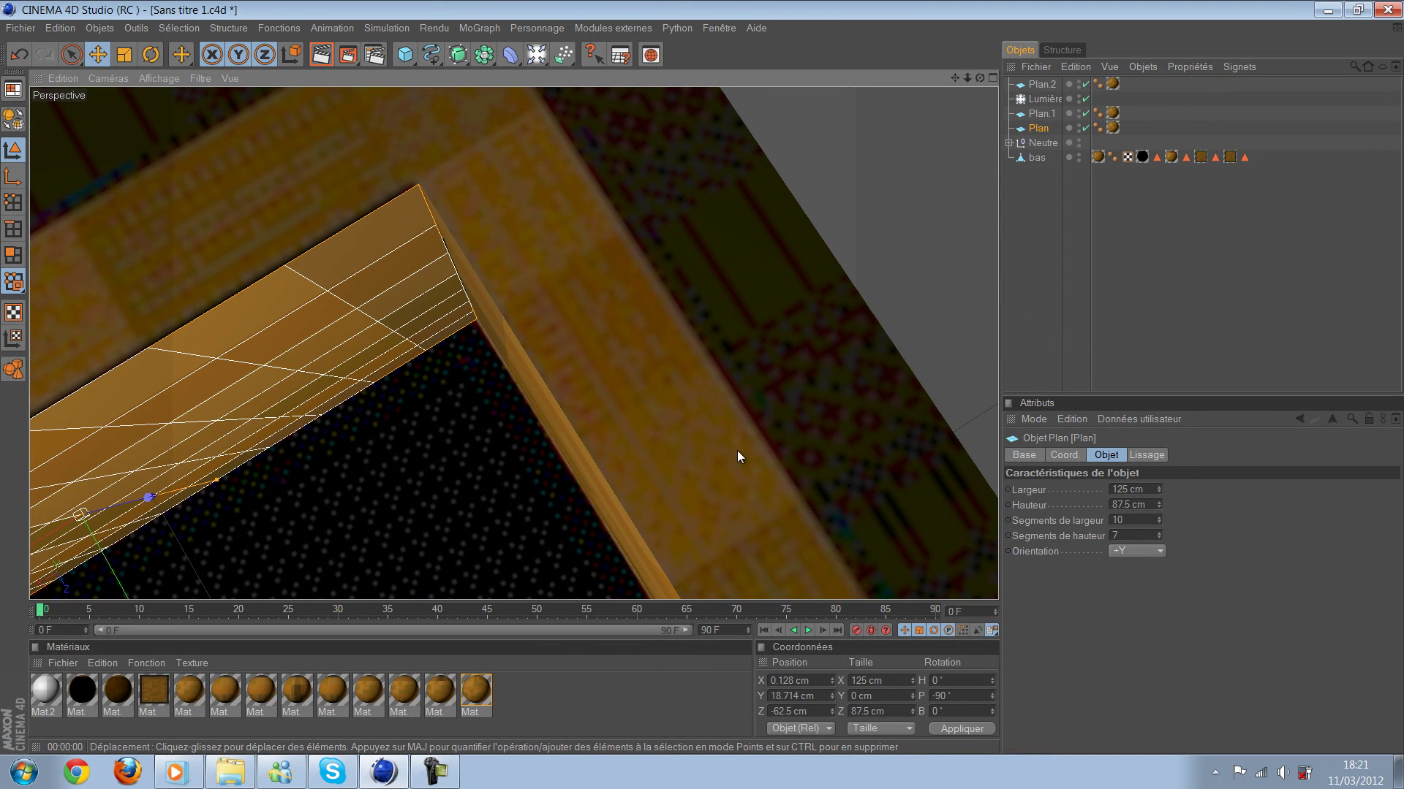
left_click_drag(737, 450, 437, 221, "alt")
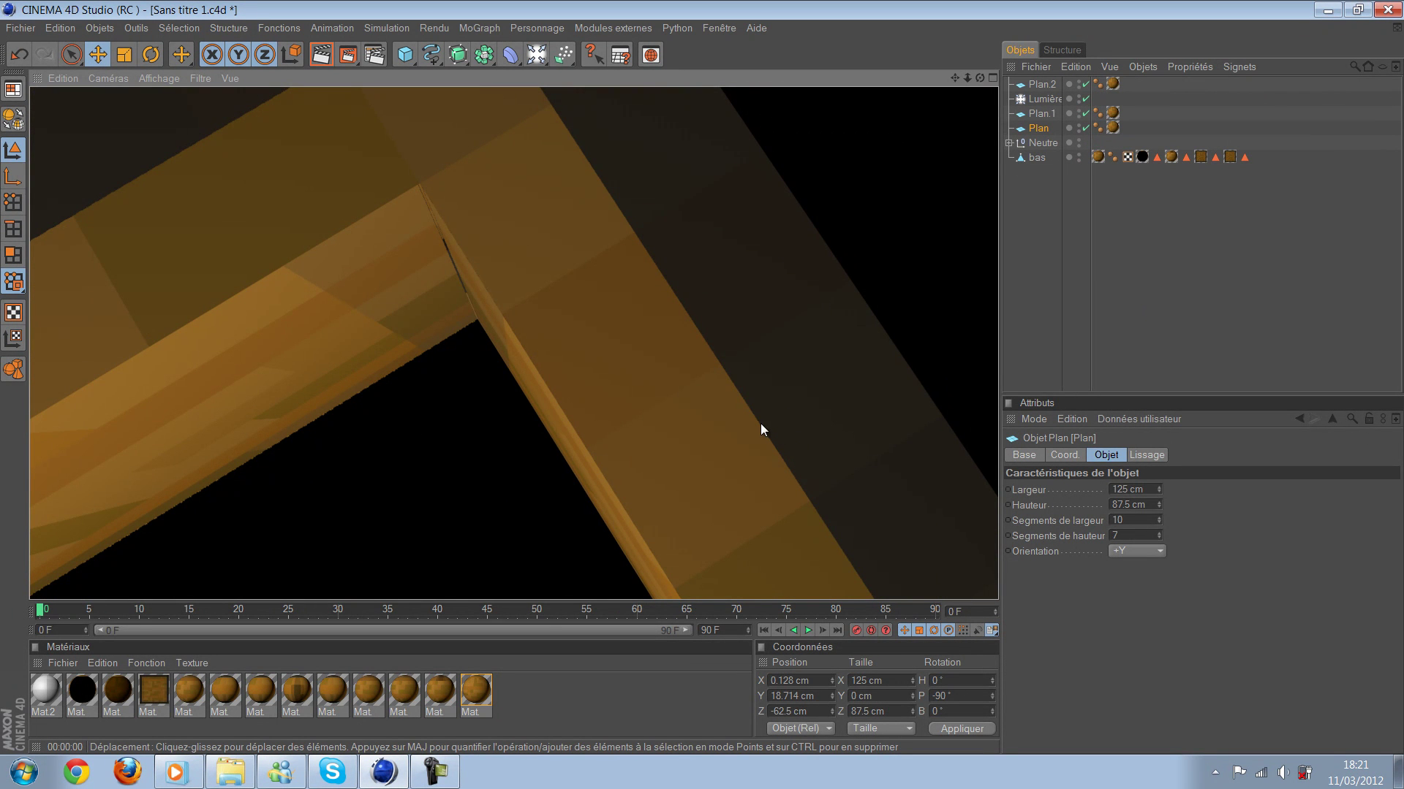
mouse_move(705, 377)
left_mouse_down("alt")
mouse_move(673, 496)
mouse_move(700, 379)
mouse_move(537, 432)
mouse_move(544, 450)
left_mouse_up("alt")
key("ctrl+r")
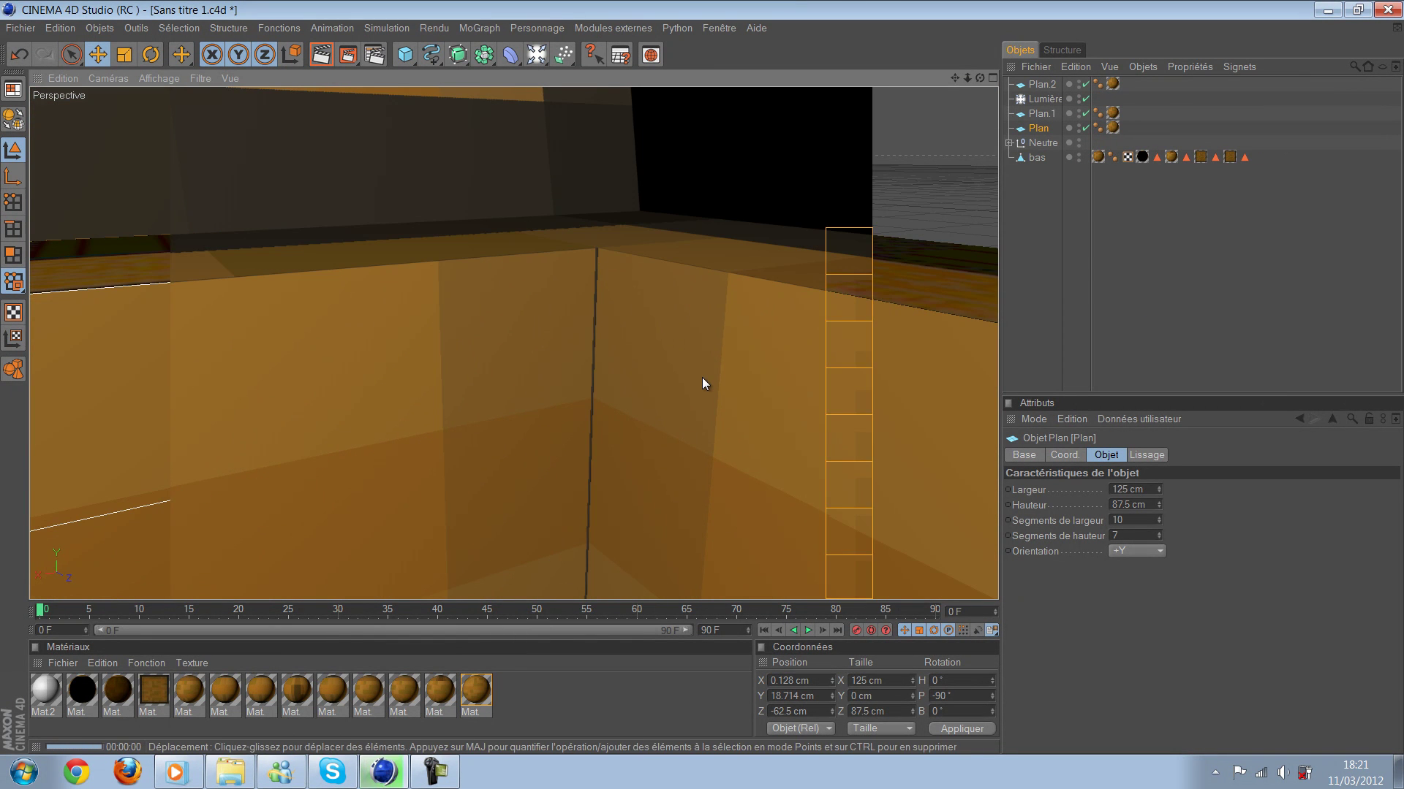
mouse_move(702, 375)
left_mouse_down("alt")
mouse_move(695, 360)
mouse_move(701, 374)
left_mouse_up("alt")
key("ctrl+r")
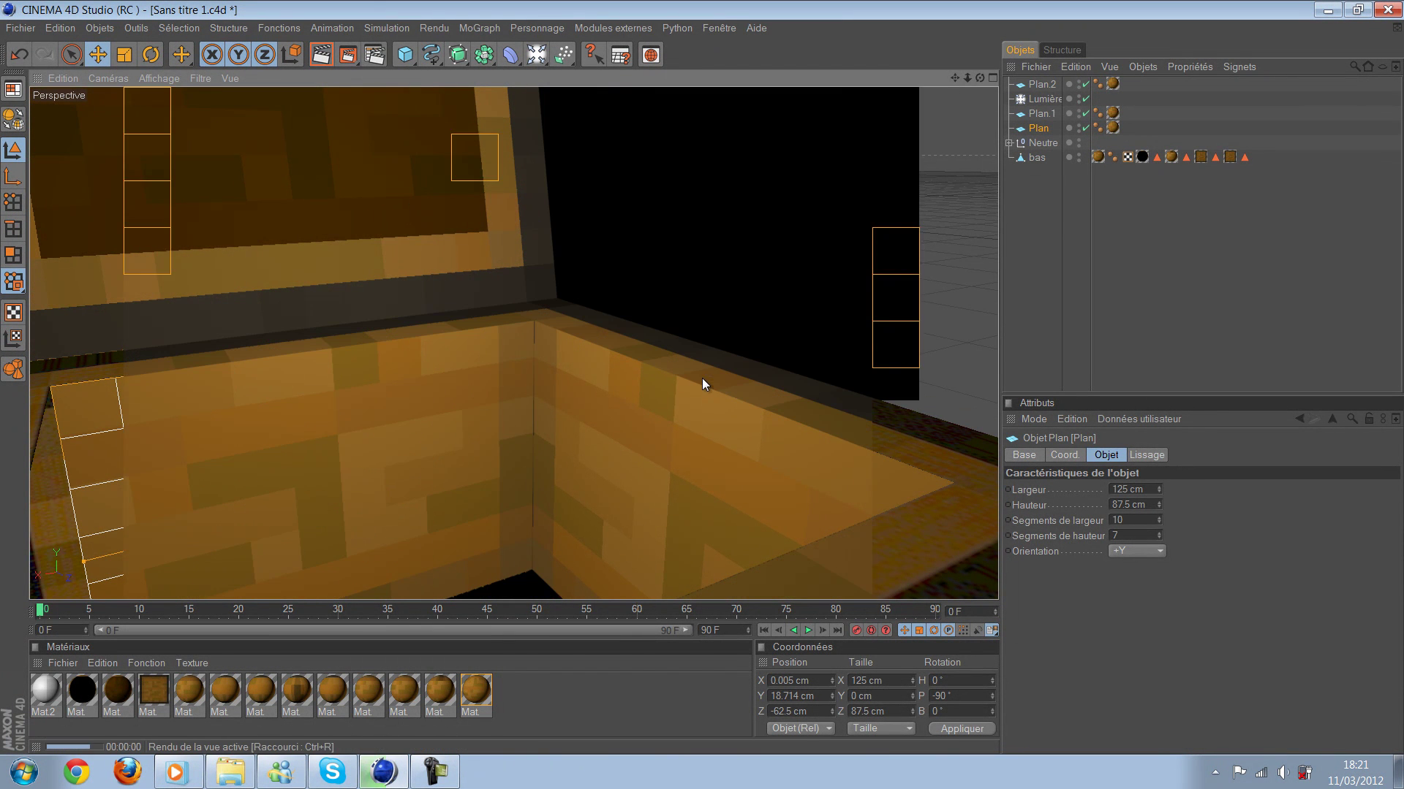
left_click(701, 376)
left_click_drag(702, 379, 702, 376, "alt")
key("ctrl+r")
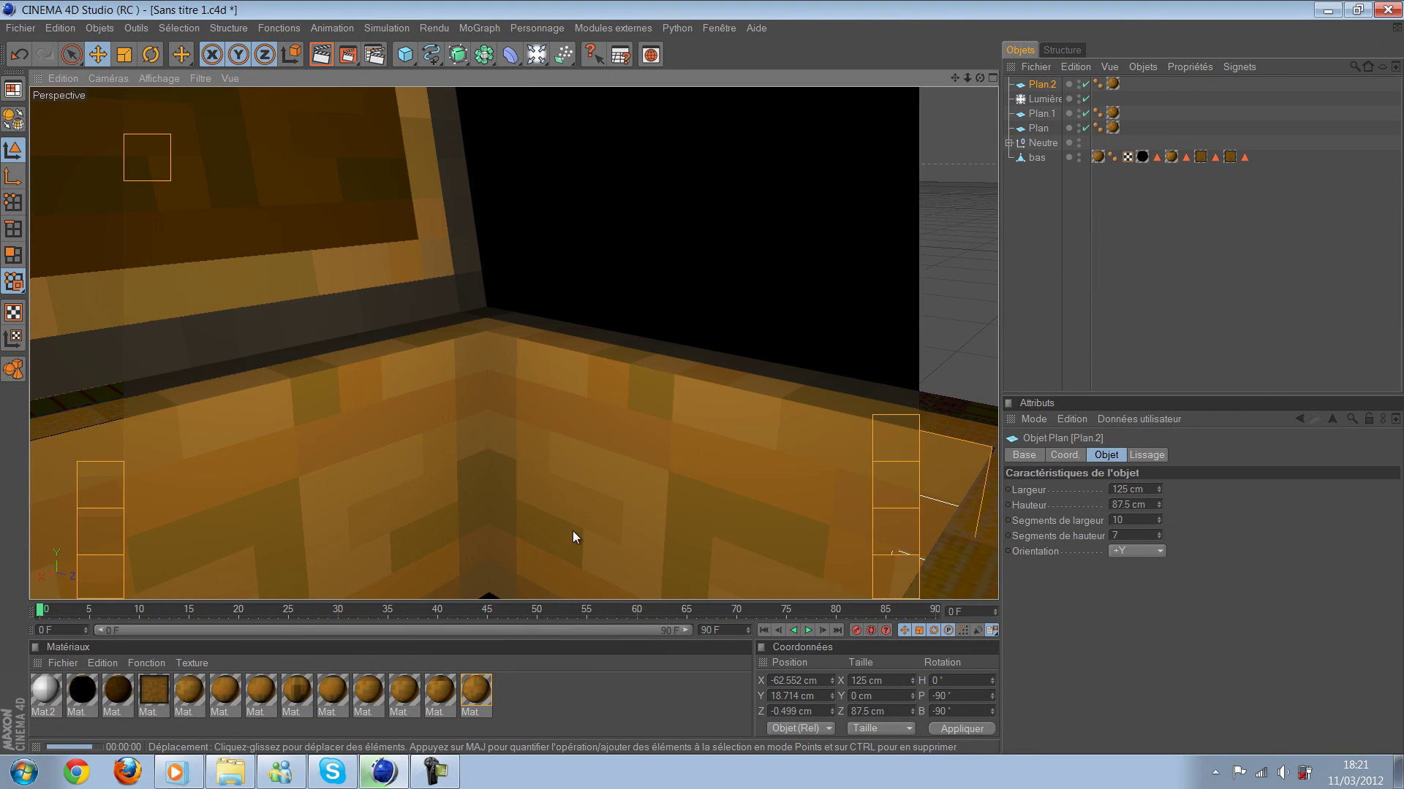
Step: Move Plan.2 slightly along Z and preview the textures with a render
left_click_drag(701, 377, 701, 377, "alt")
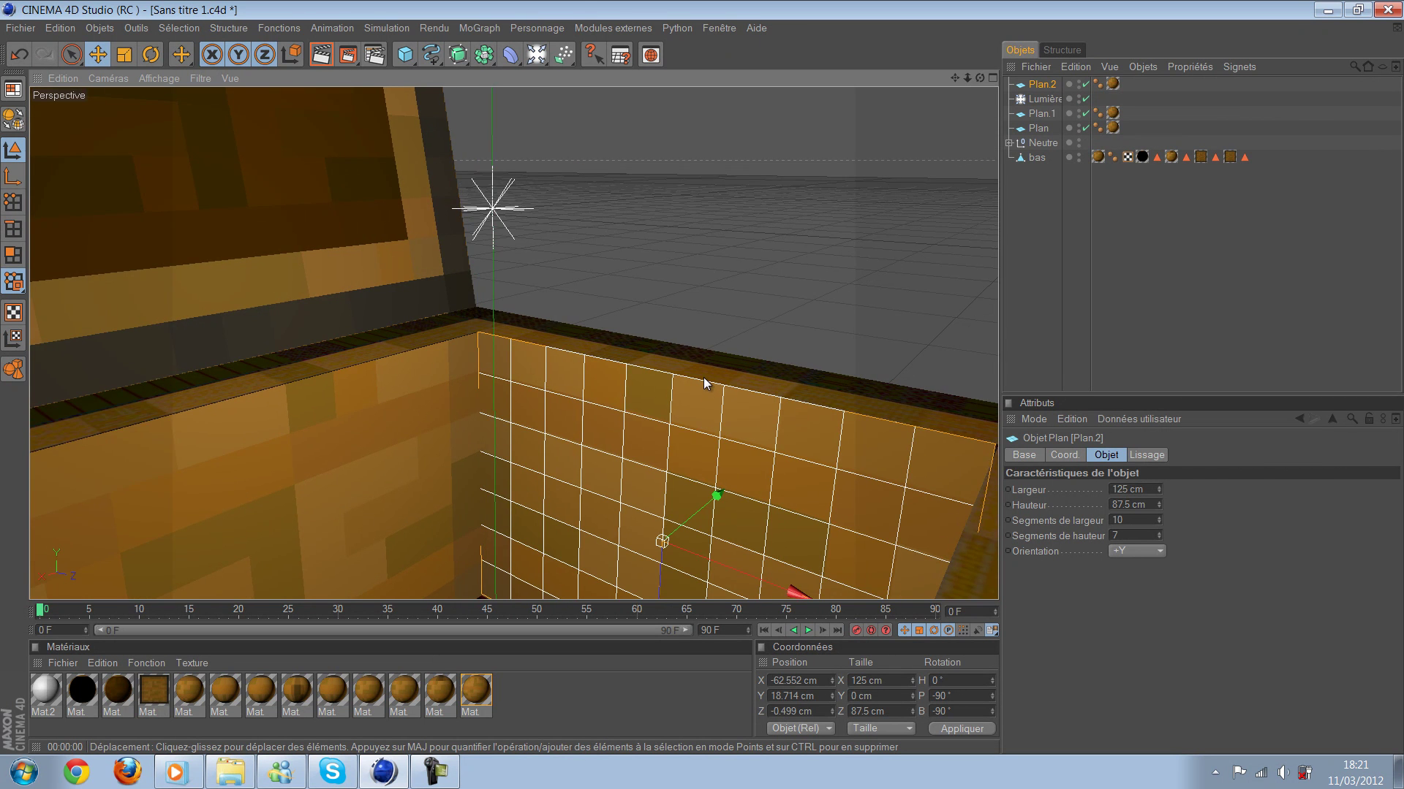
scroll(704, 380, "up", 2)
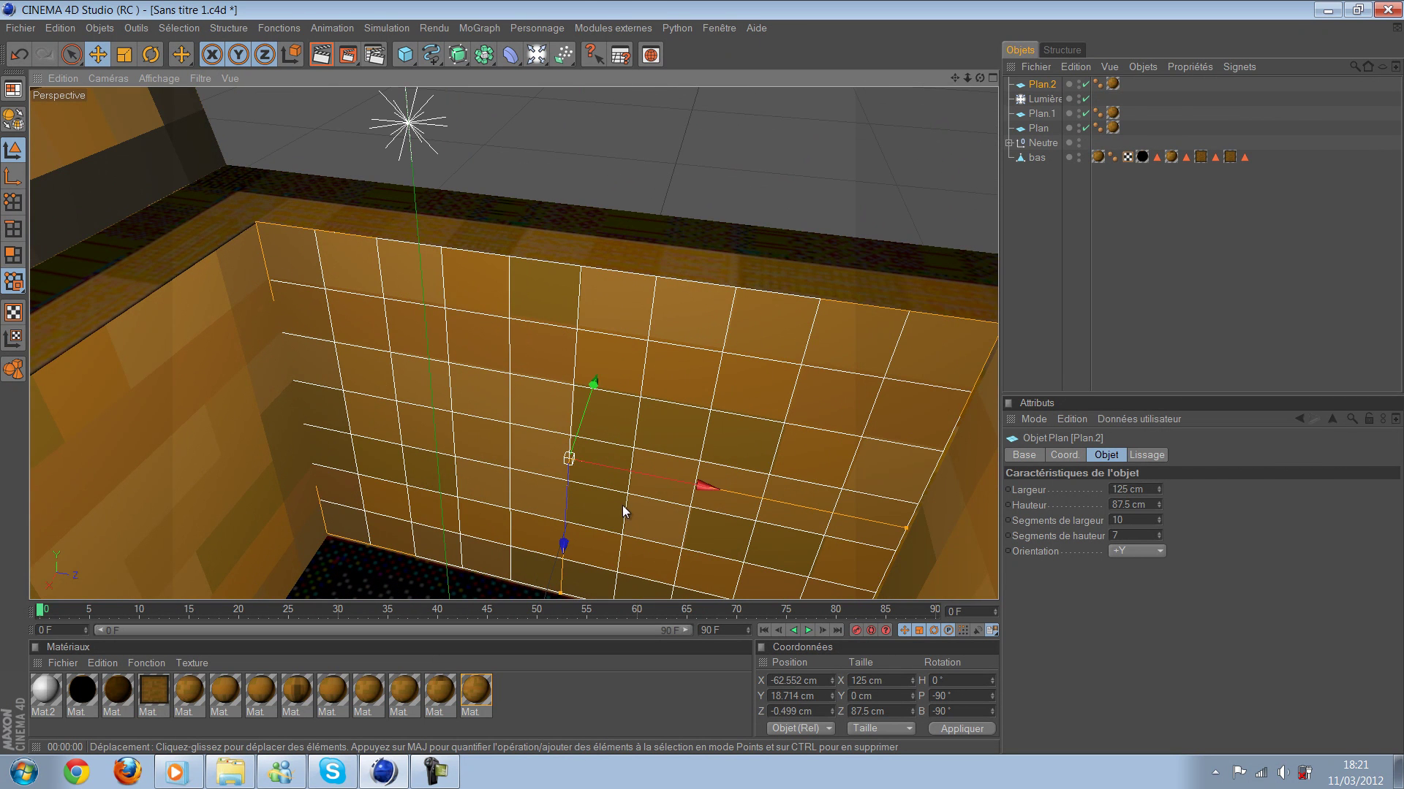
left_click_drag(553, 589, 548, 592)
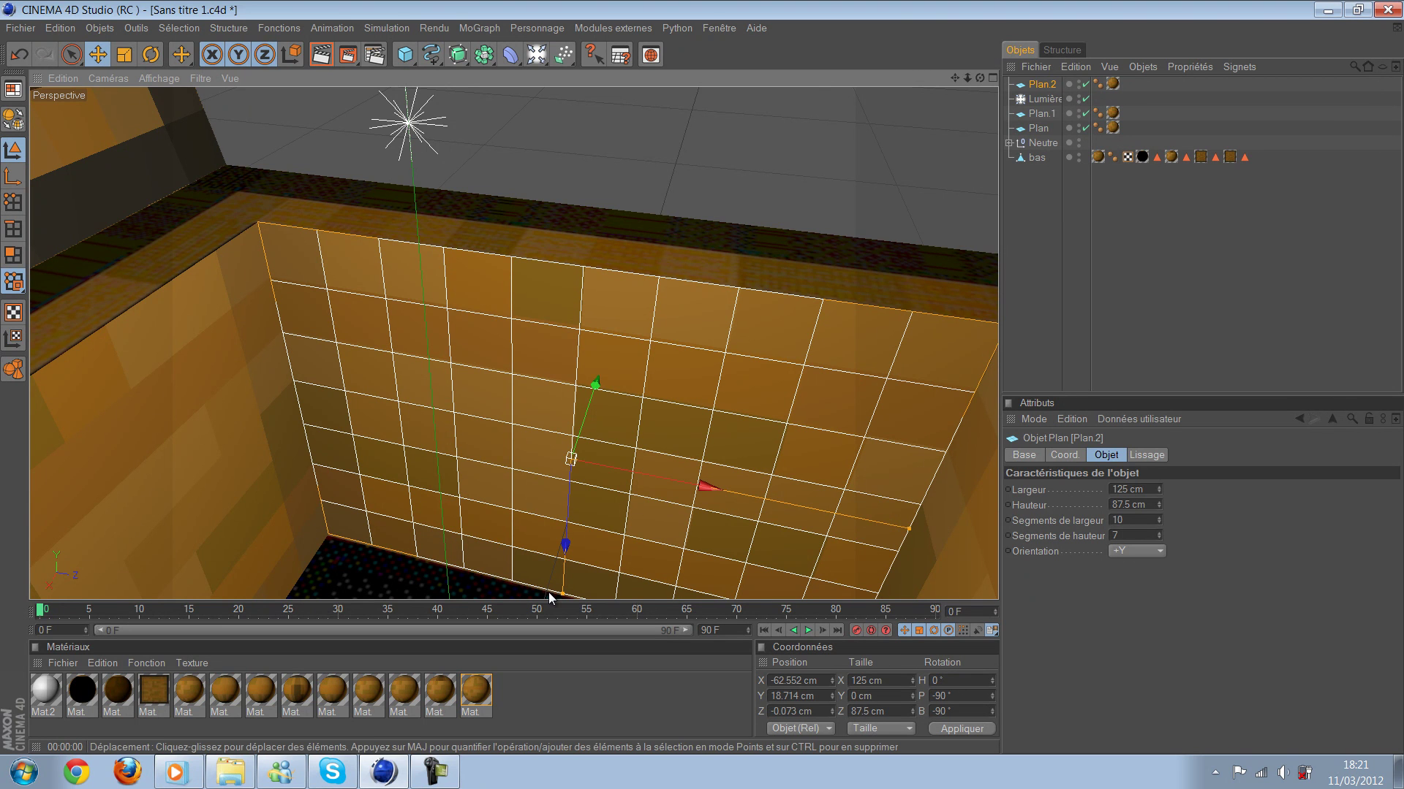
key("ctrl+r")
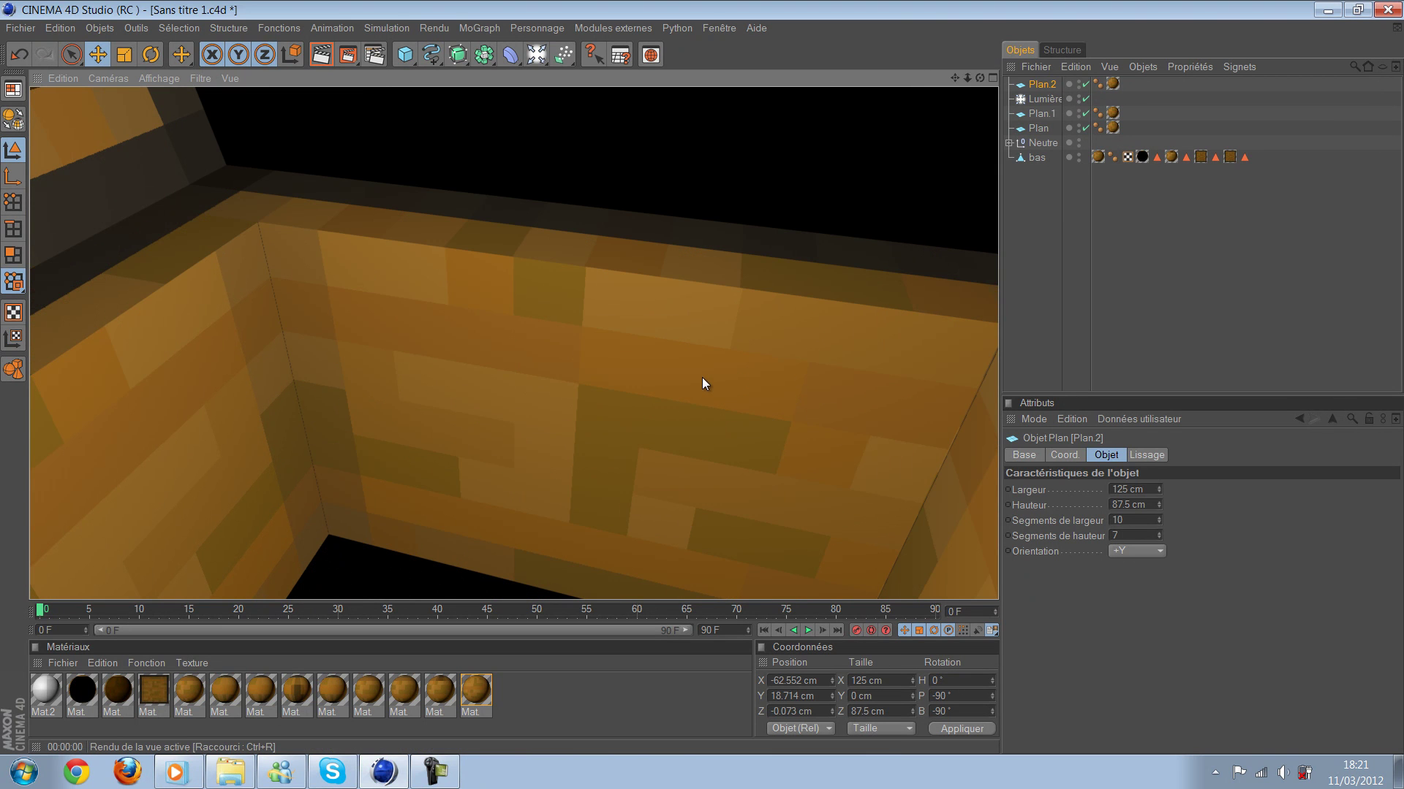
left_click(704, 383)
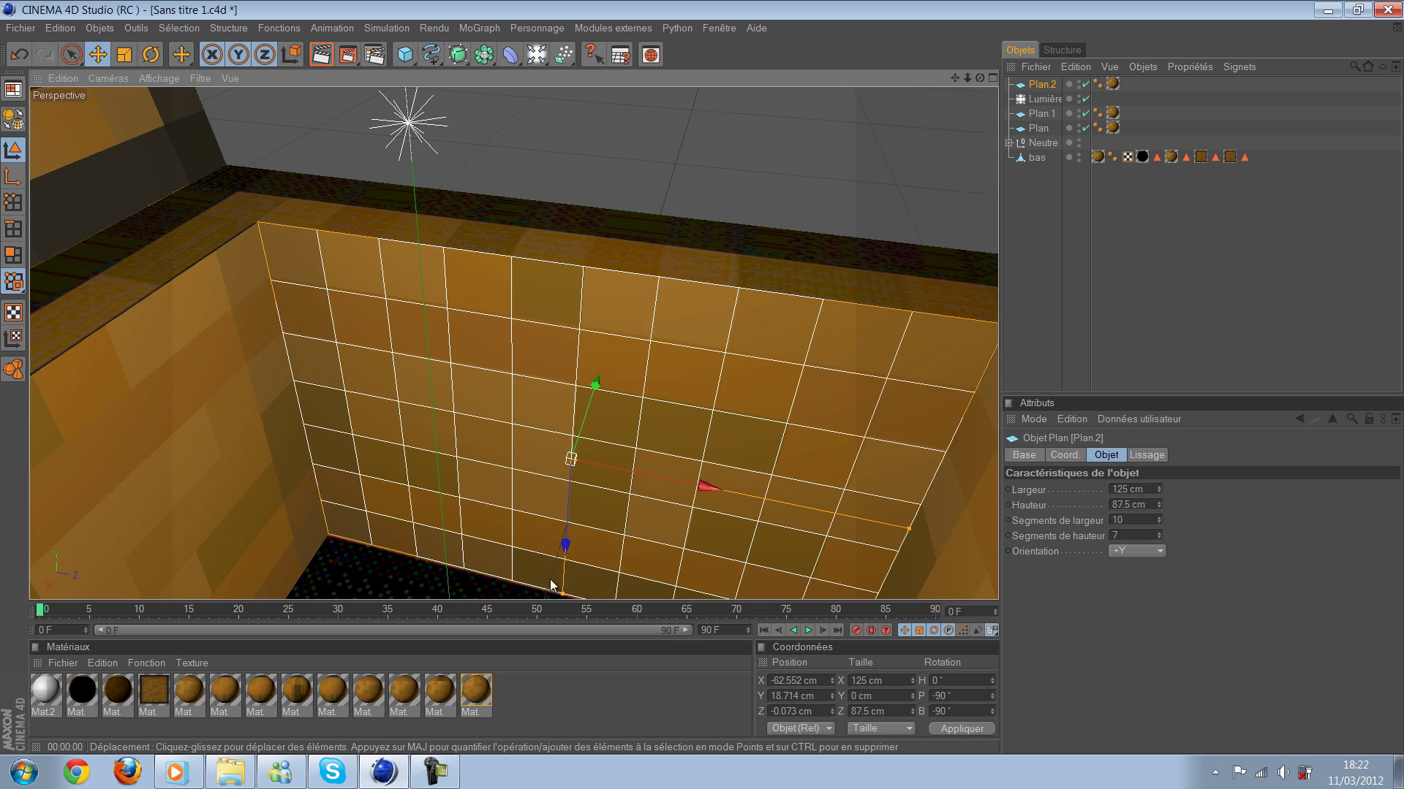
key("ctrl+shift+z")
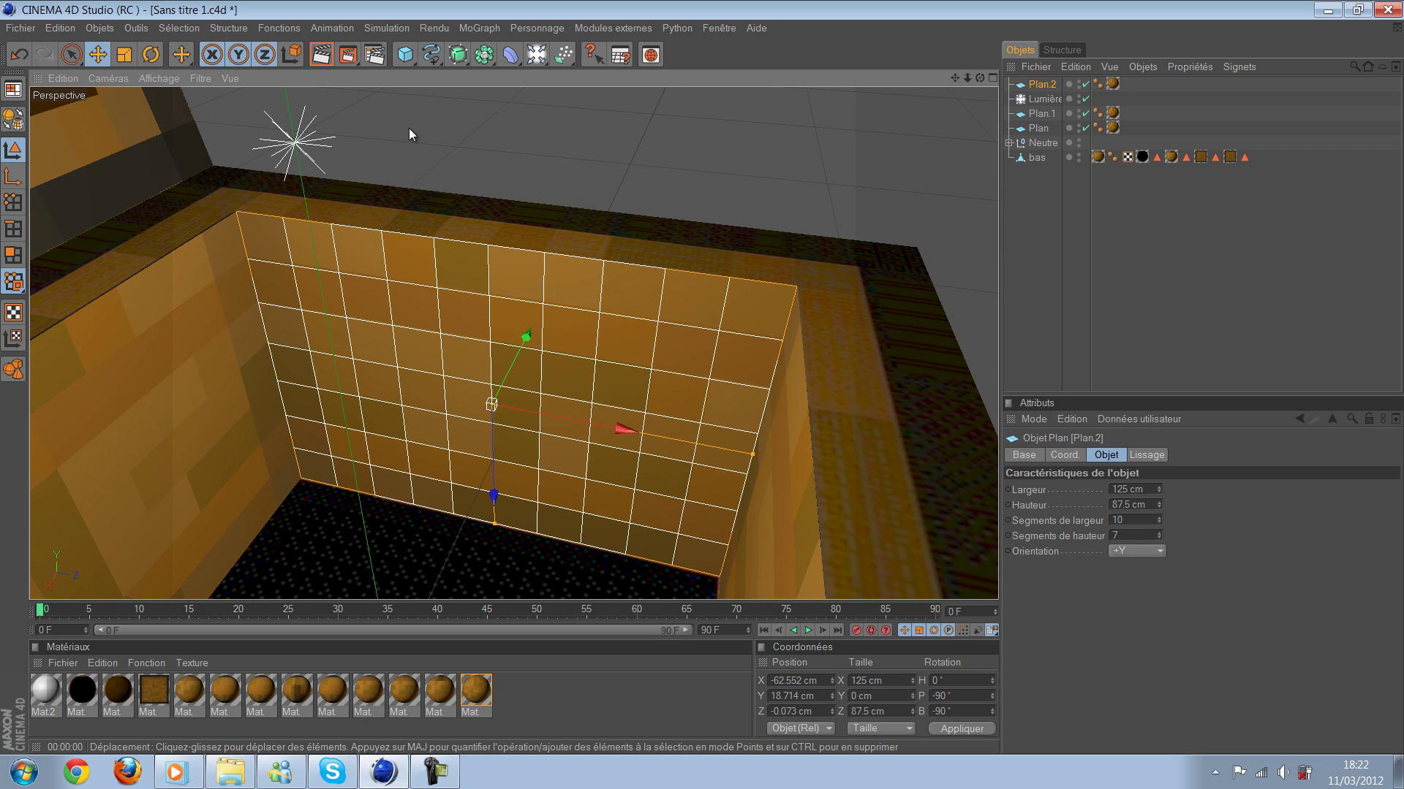
Step: Scale Plan.2 up to about 130 × 91 cm, lower it about 2 cm, and test-render
key("t")
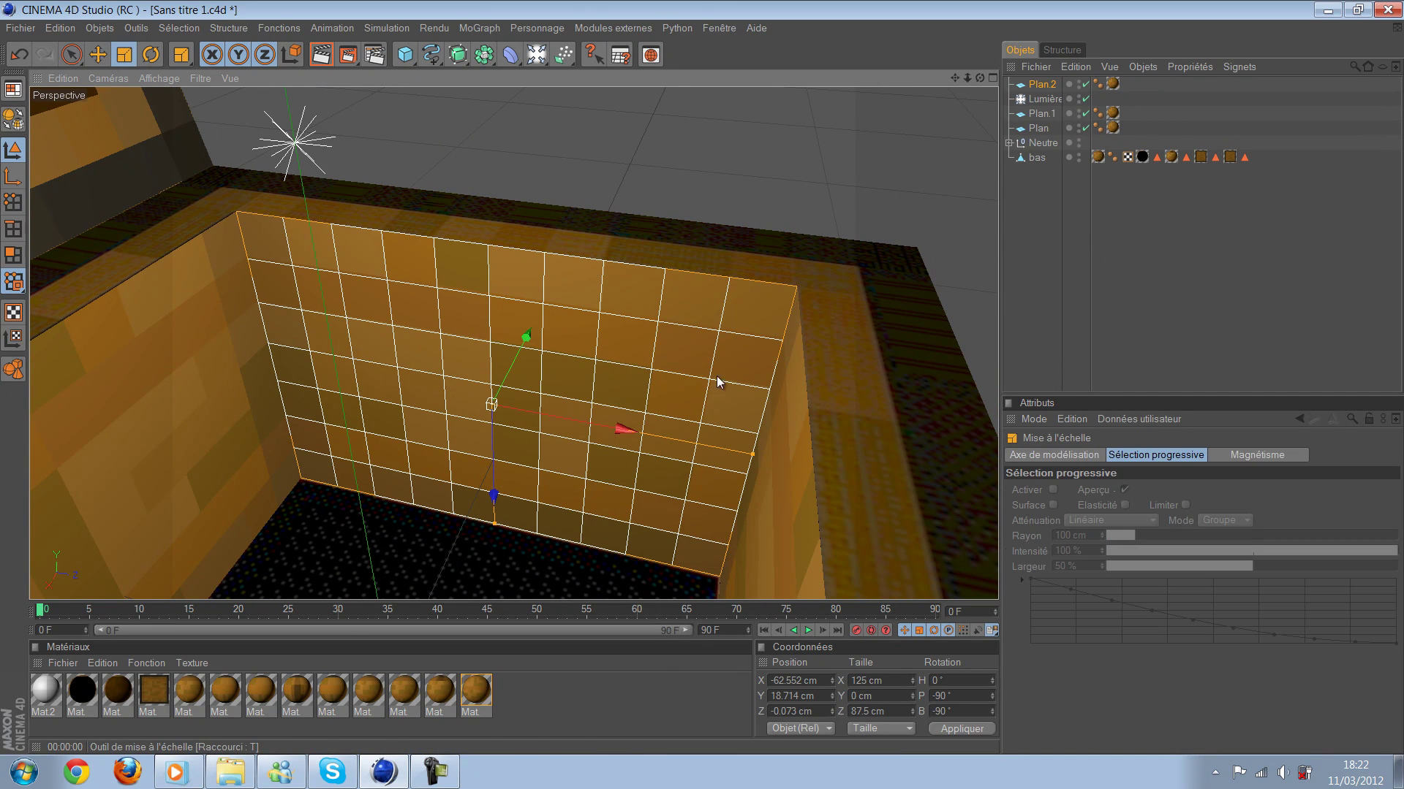
left_click_drag(383, 90, 326, 54)
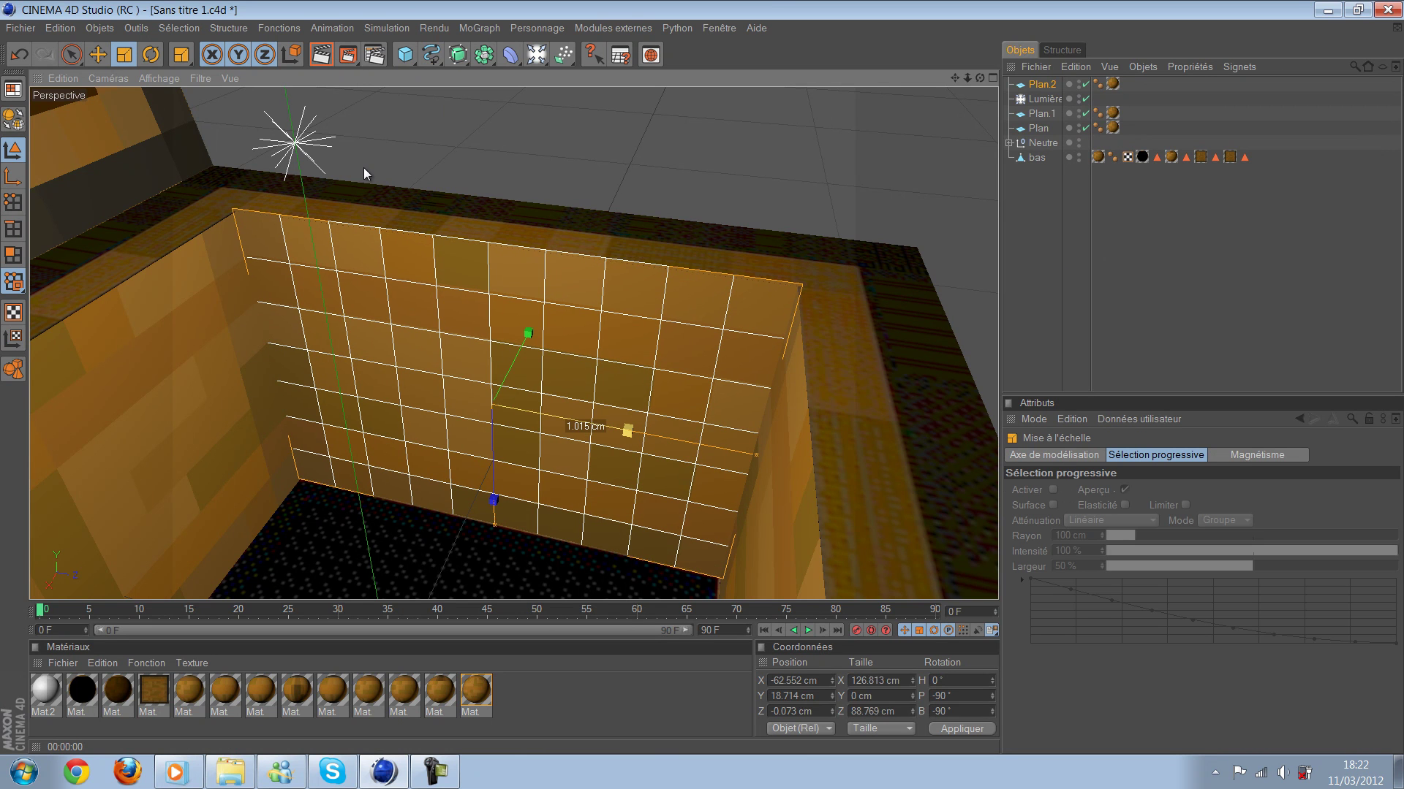
left_click_drag(363, 168, 552, 449)
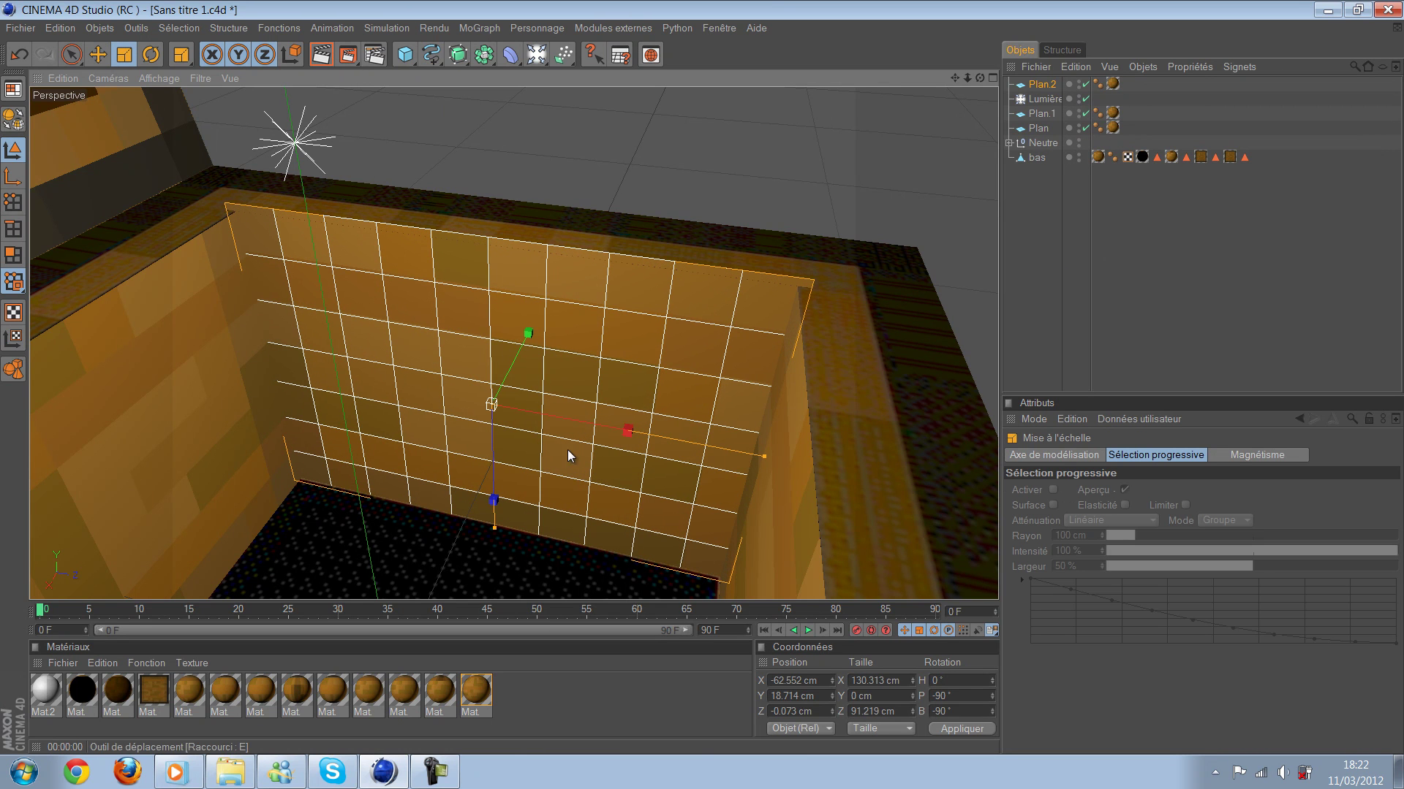
key("e")
left_click_drag(494, 495, 603, 506)
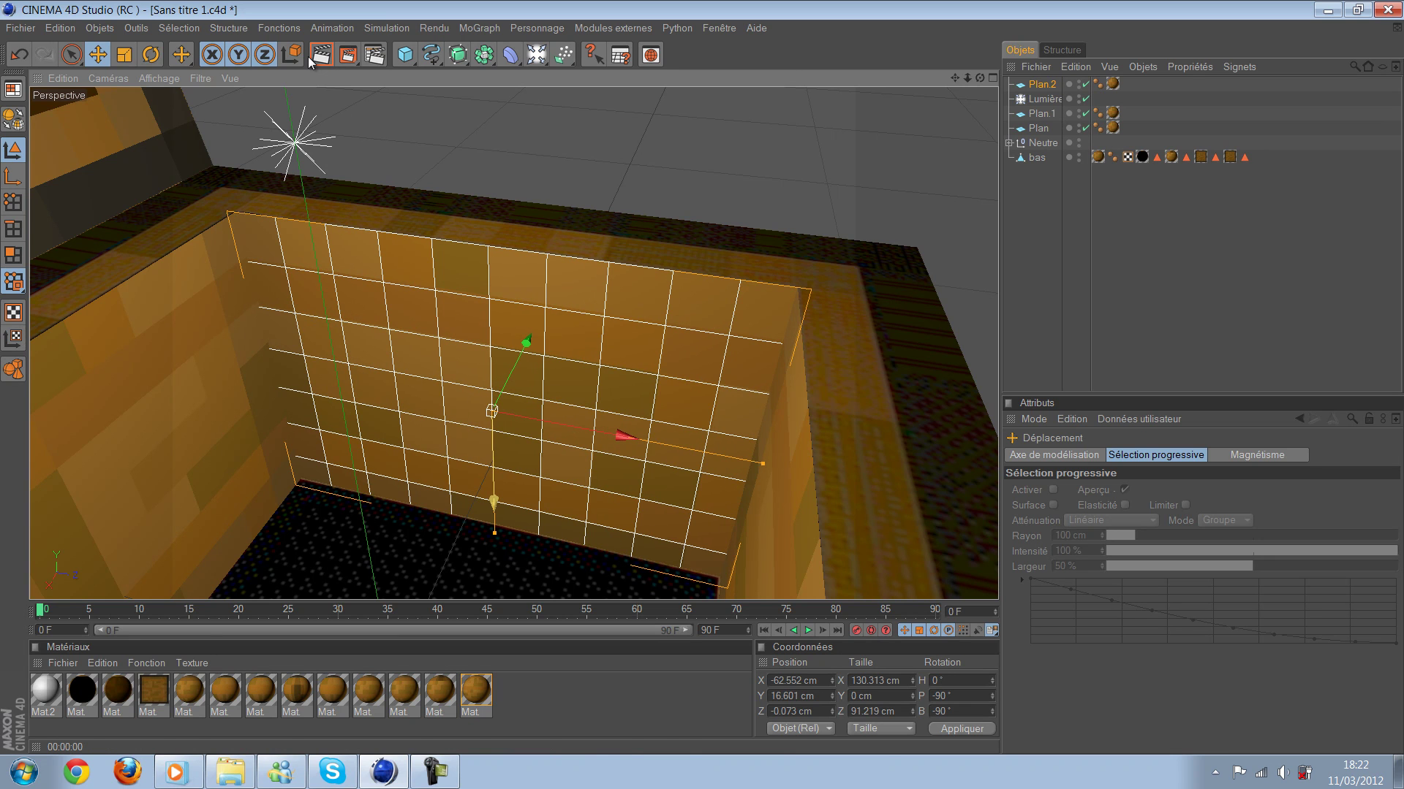
scroll(512, 344, "up", 5)
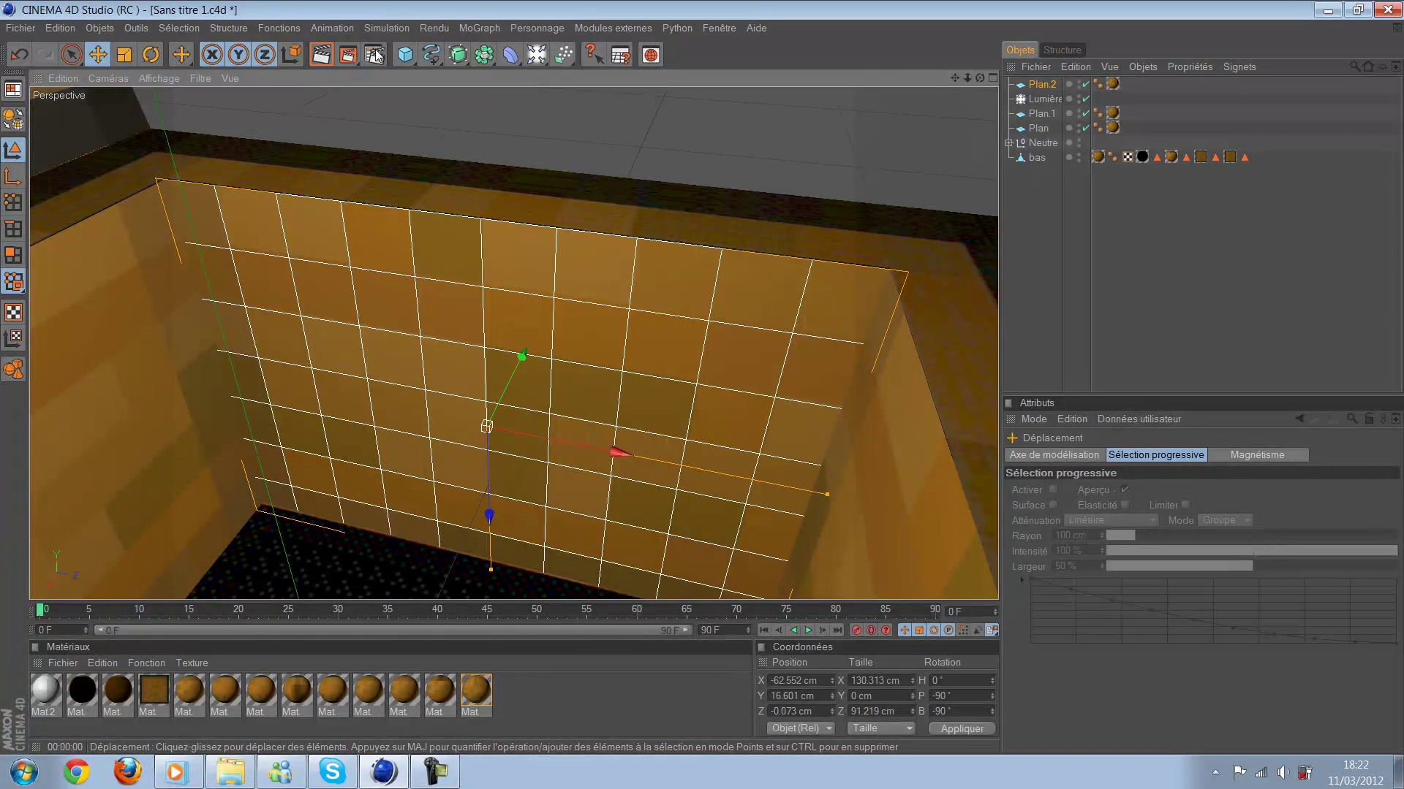
key("ctrl+r")
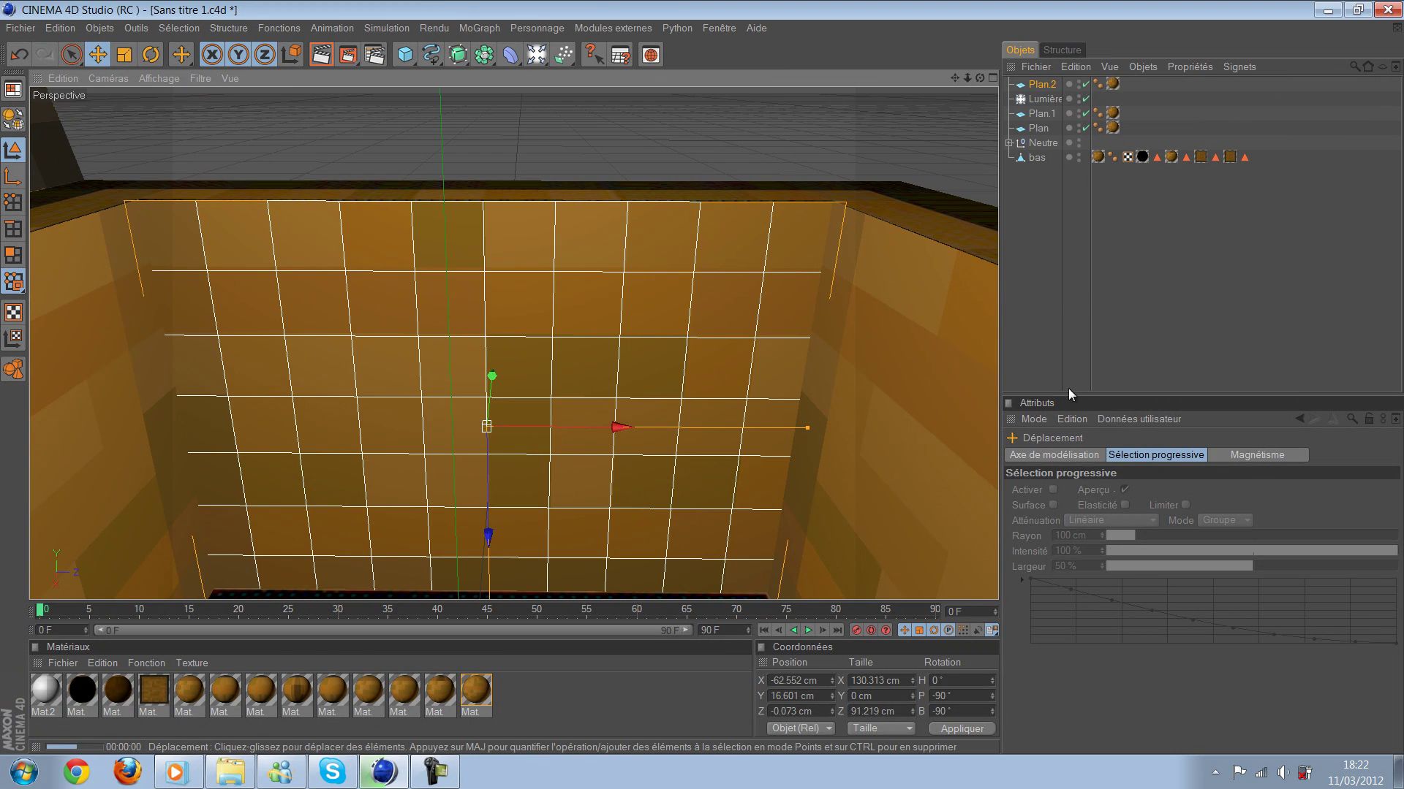
Step: Inspect the enlarged wall from above, reselect Plan.2 and render it again
left_click(703, 384)
scroll(703, 383, "down", 3)
mouse_move(462, 162)
left_mouse_down("alt")
mouse_move(345, 58)
mouse_move(375, 95)
left_mouse_up("alt")
scroll(374, 95, "up", 2)
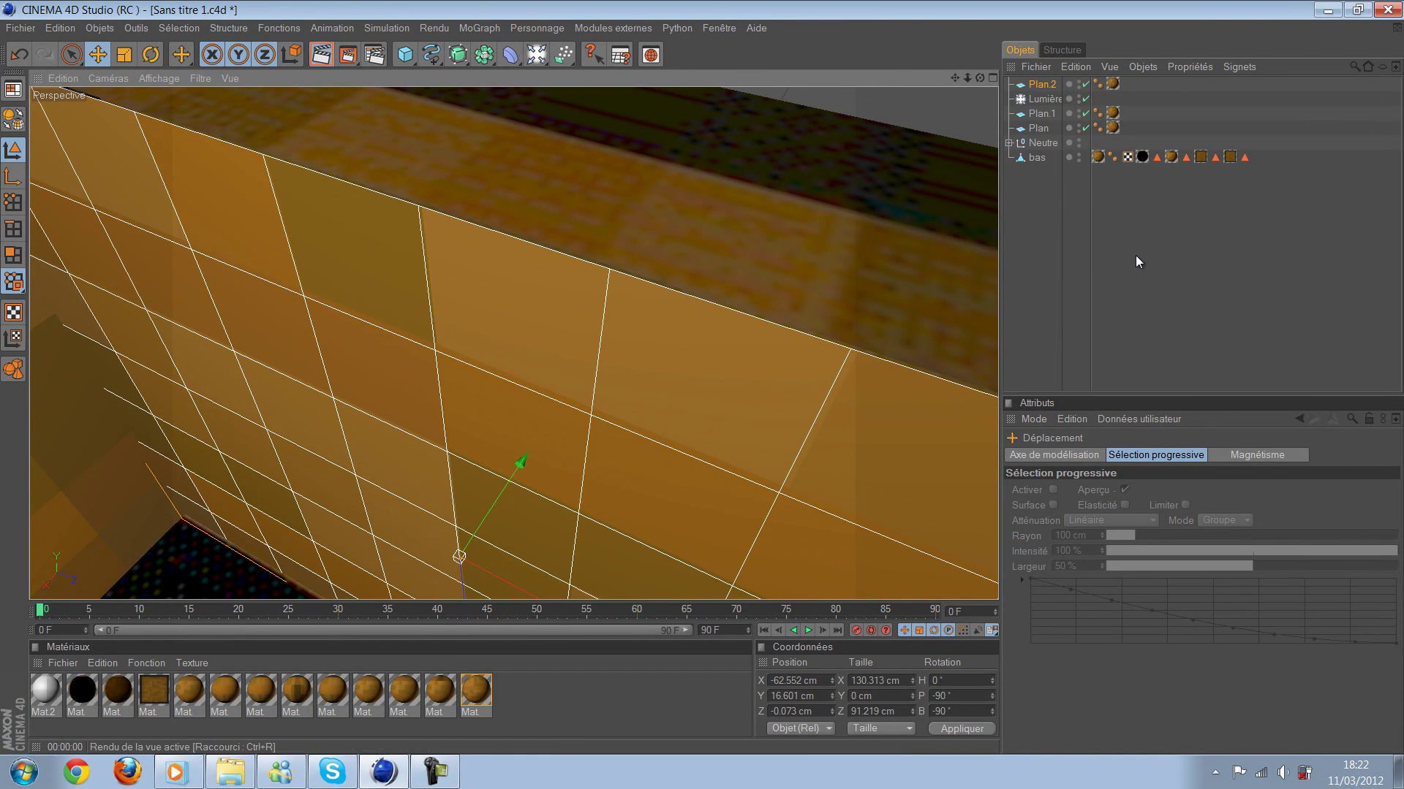
left_click(823, 464)
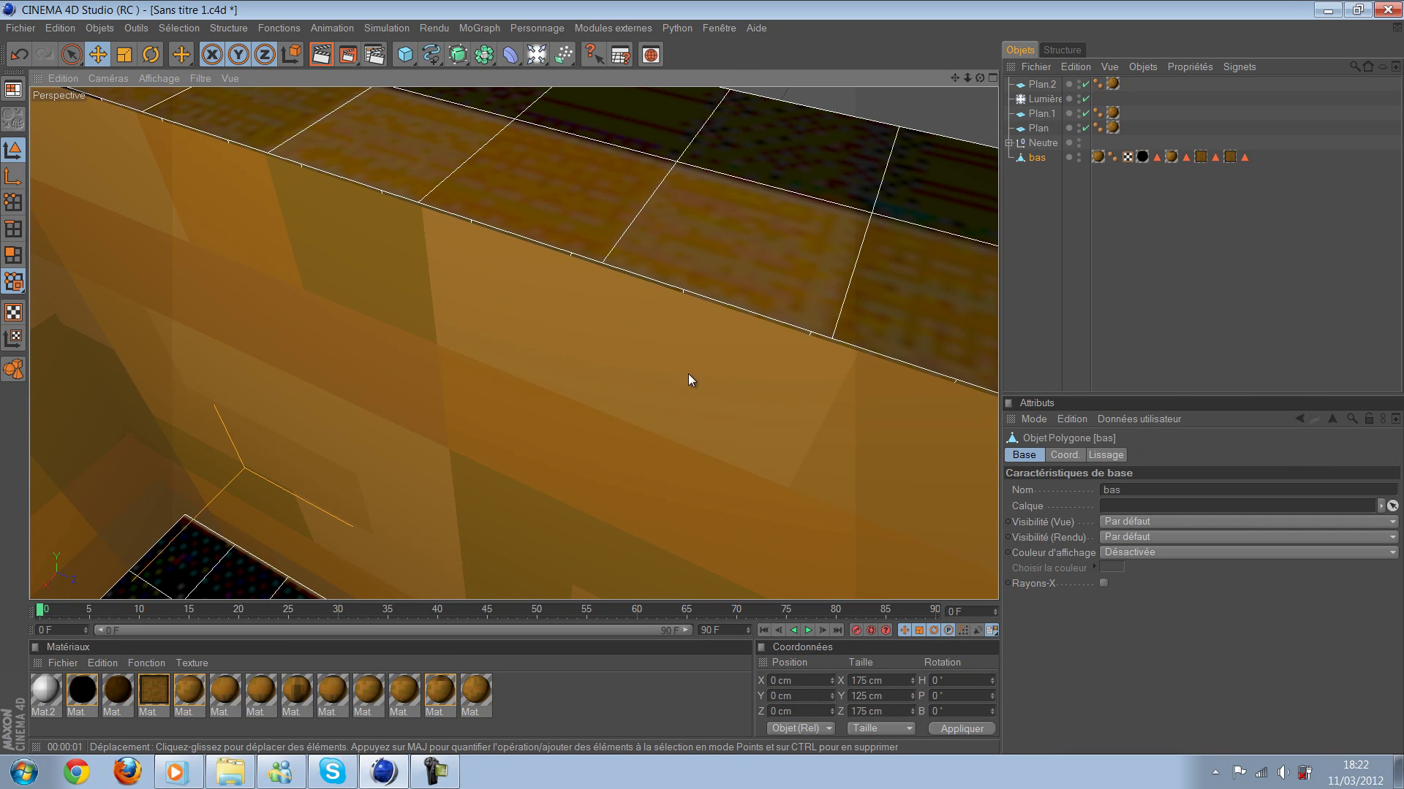
scroll(704, 383, "down", 3)
left_click(692, 424)
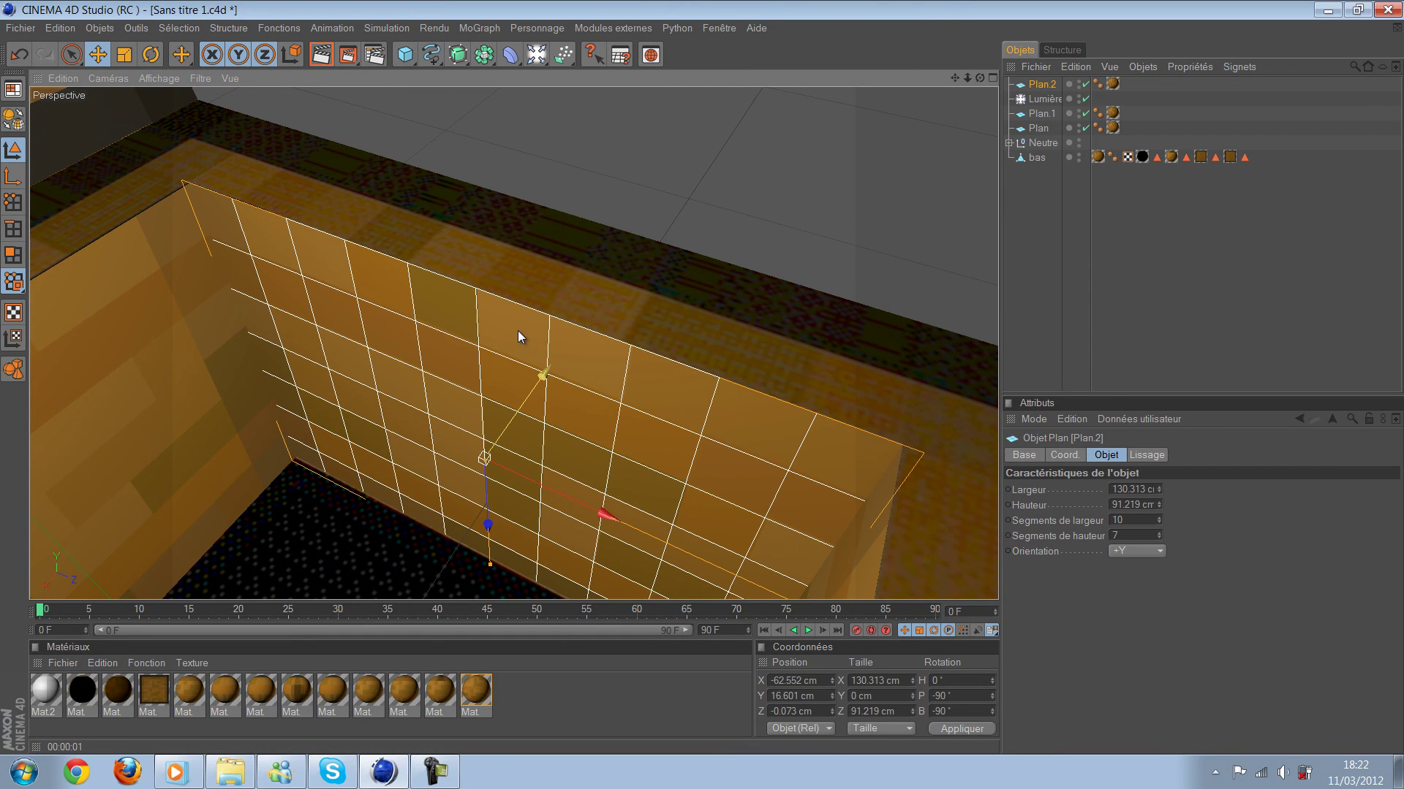
key("ctrl+r")
mouse_move(539, 384)
left_mouse_down("alt")
mouse_move(529, 275)
mouse_move(545, 266)
mouse_move(702, 382)
left_mouse_up("alt")
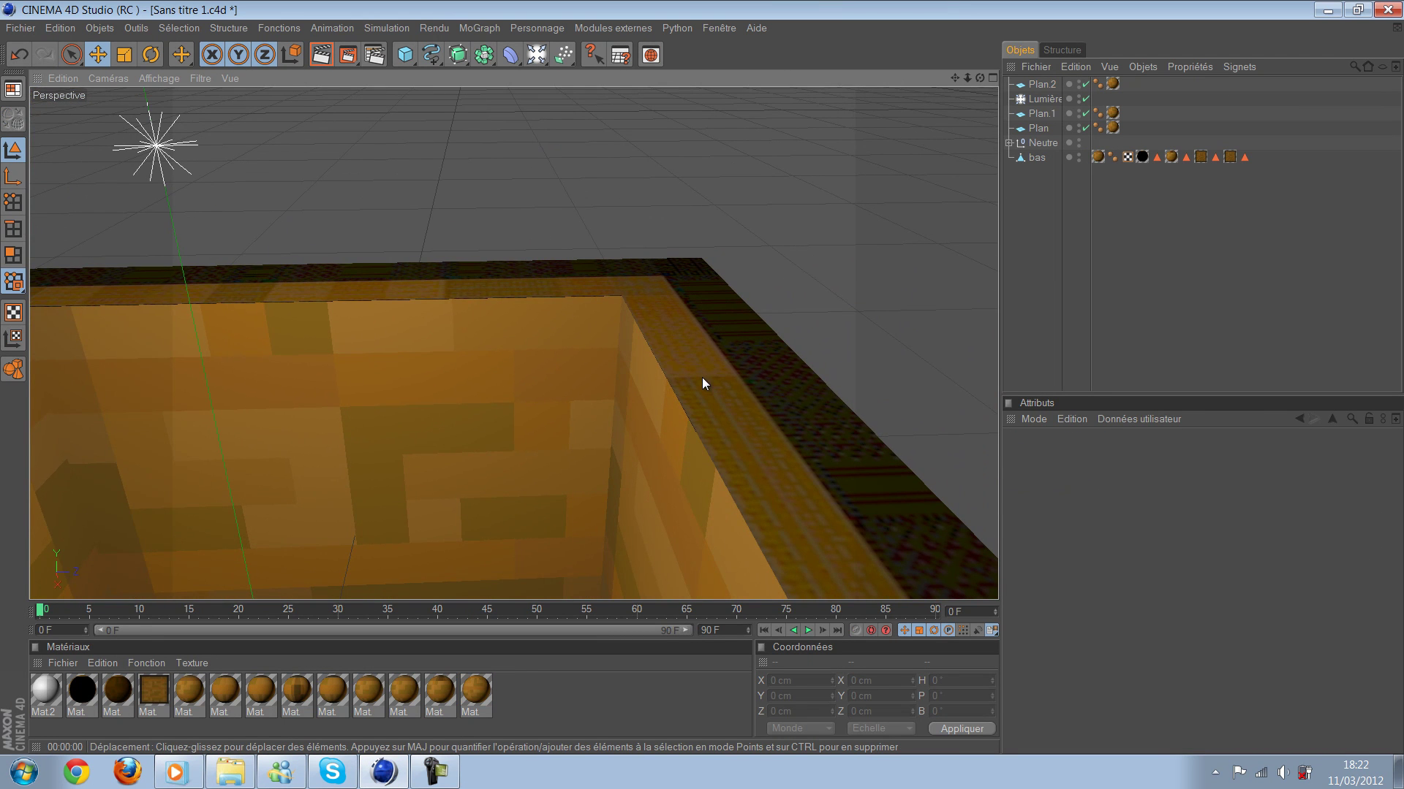
left_click(490, 423)
Step: Undo Plan.2's resize, restoring it to 125 × 87.5 cm at its original height
left_click(485, 410)
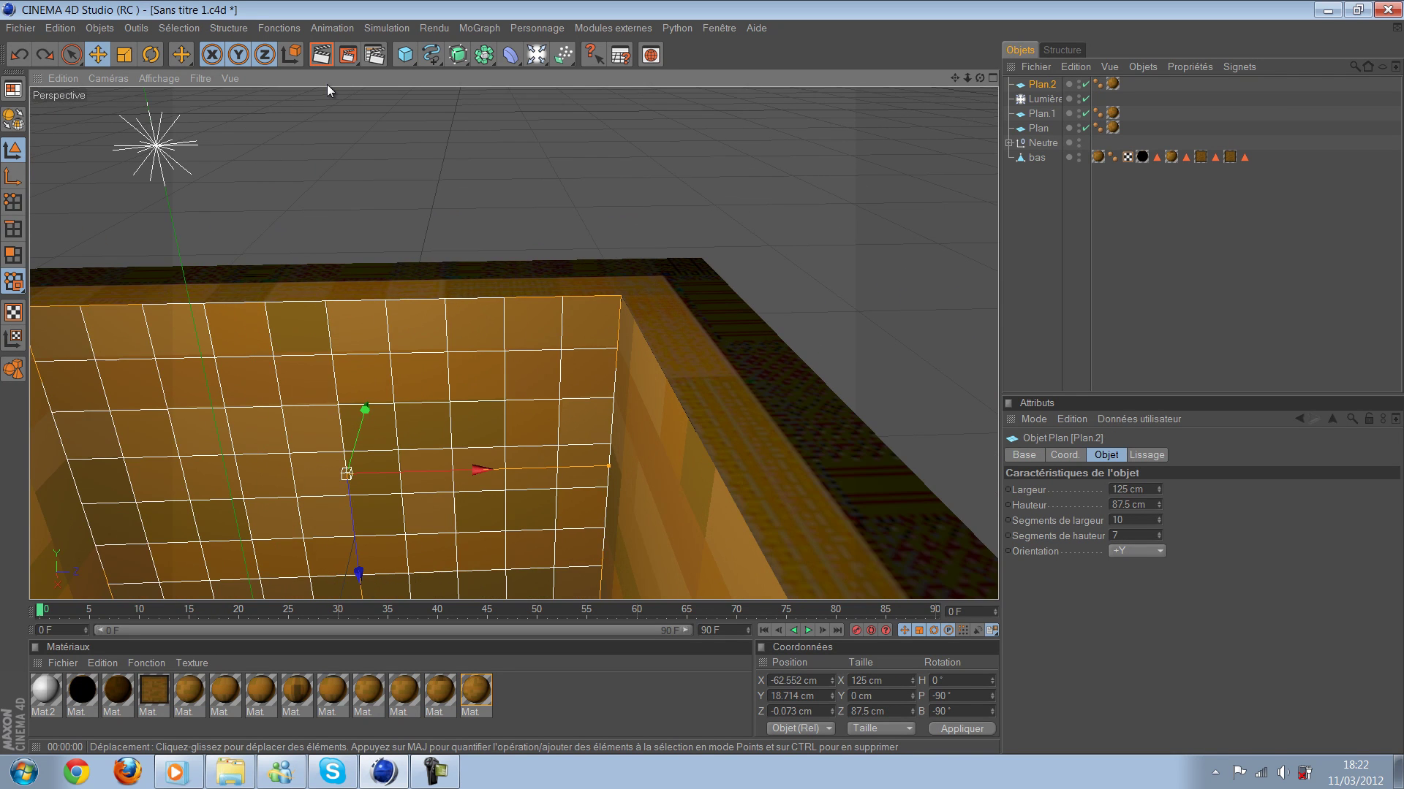
scroll(327, 84, "down", 5)
scroll(313, 167, "down", 3)
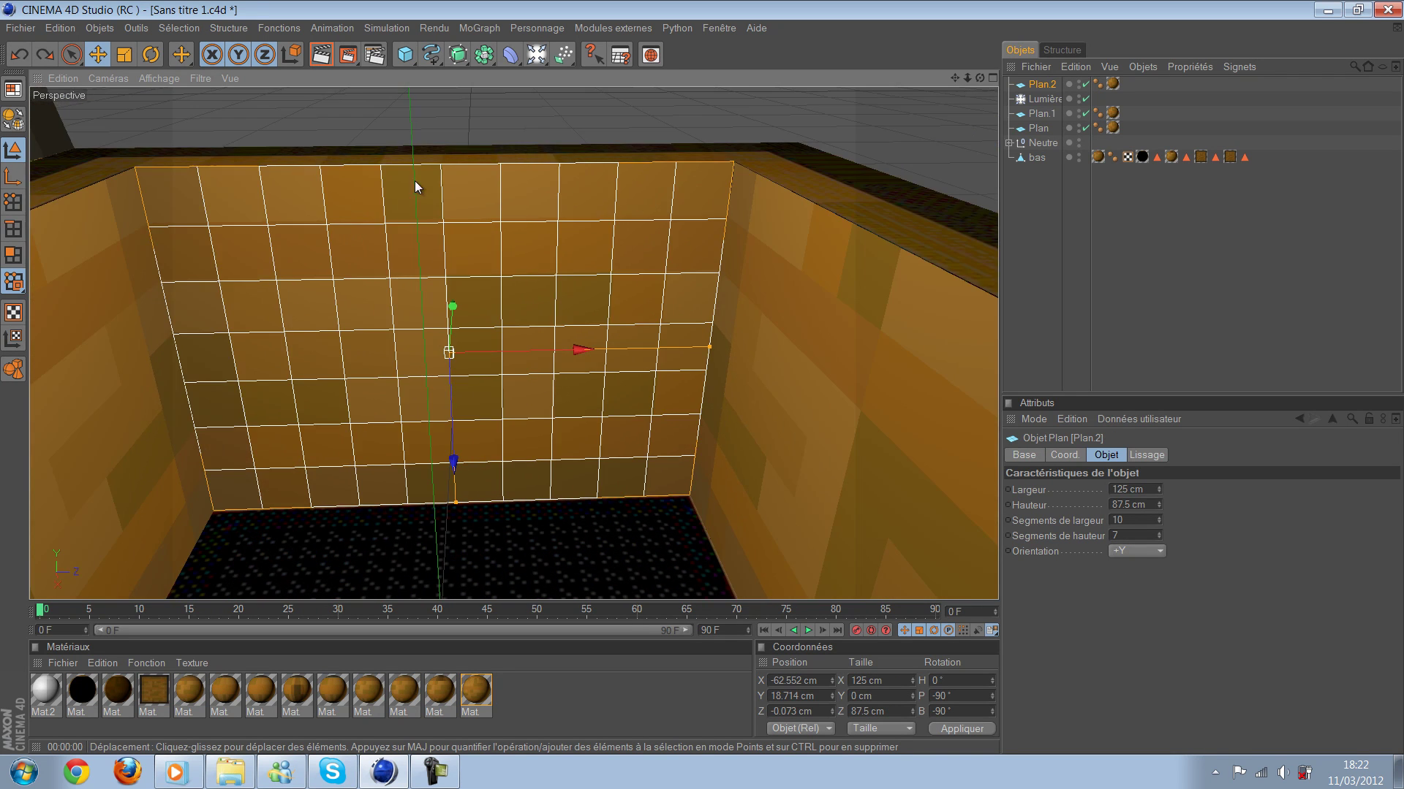
mouse_move(978, 245)
left_mouse_down("alt")
mouse_move(695, 377)
mouse_move(768, 316)
left_mouse_up("alt")
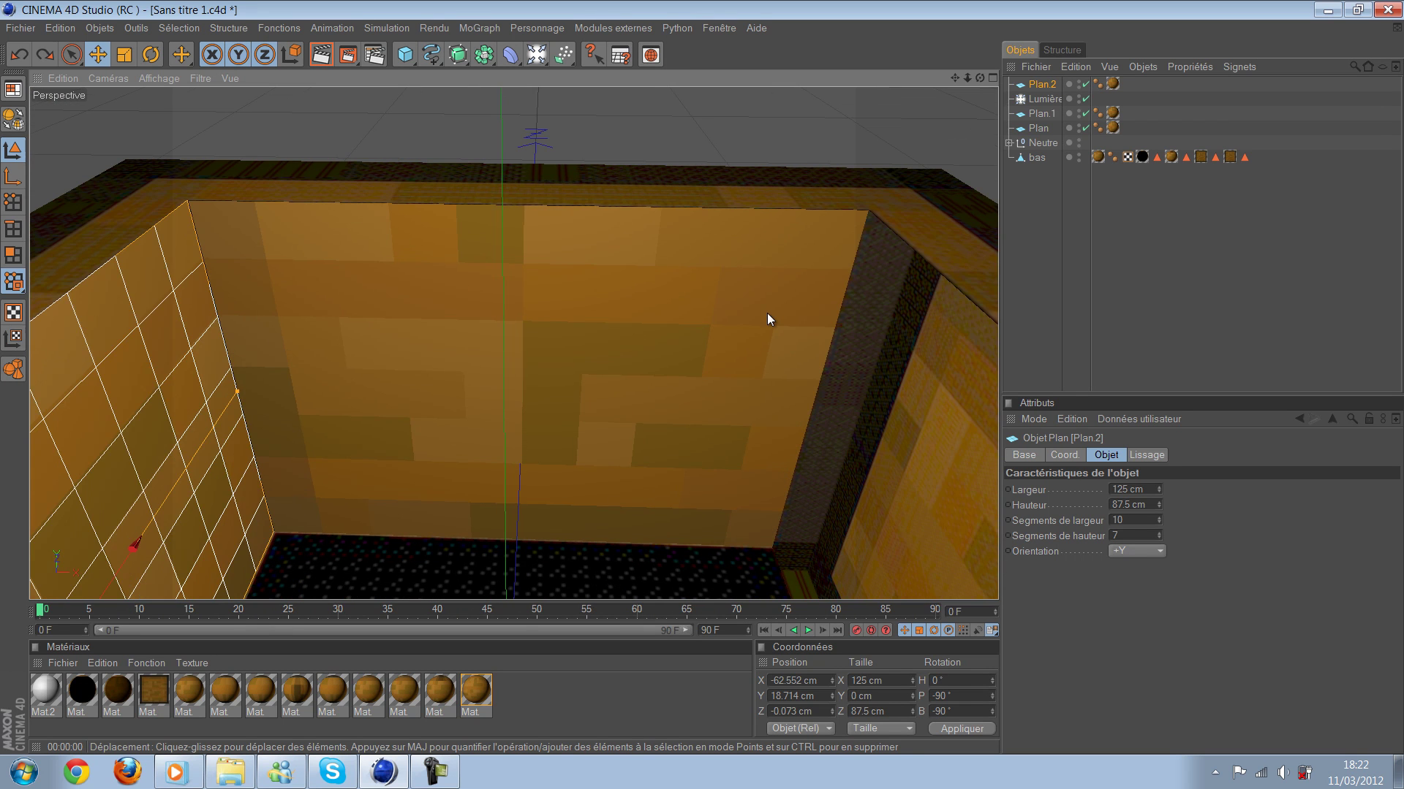
left_click(676, 396)
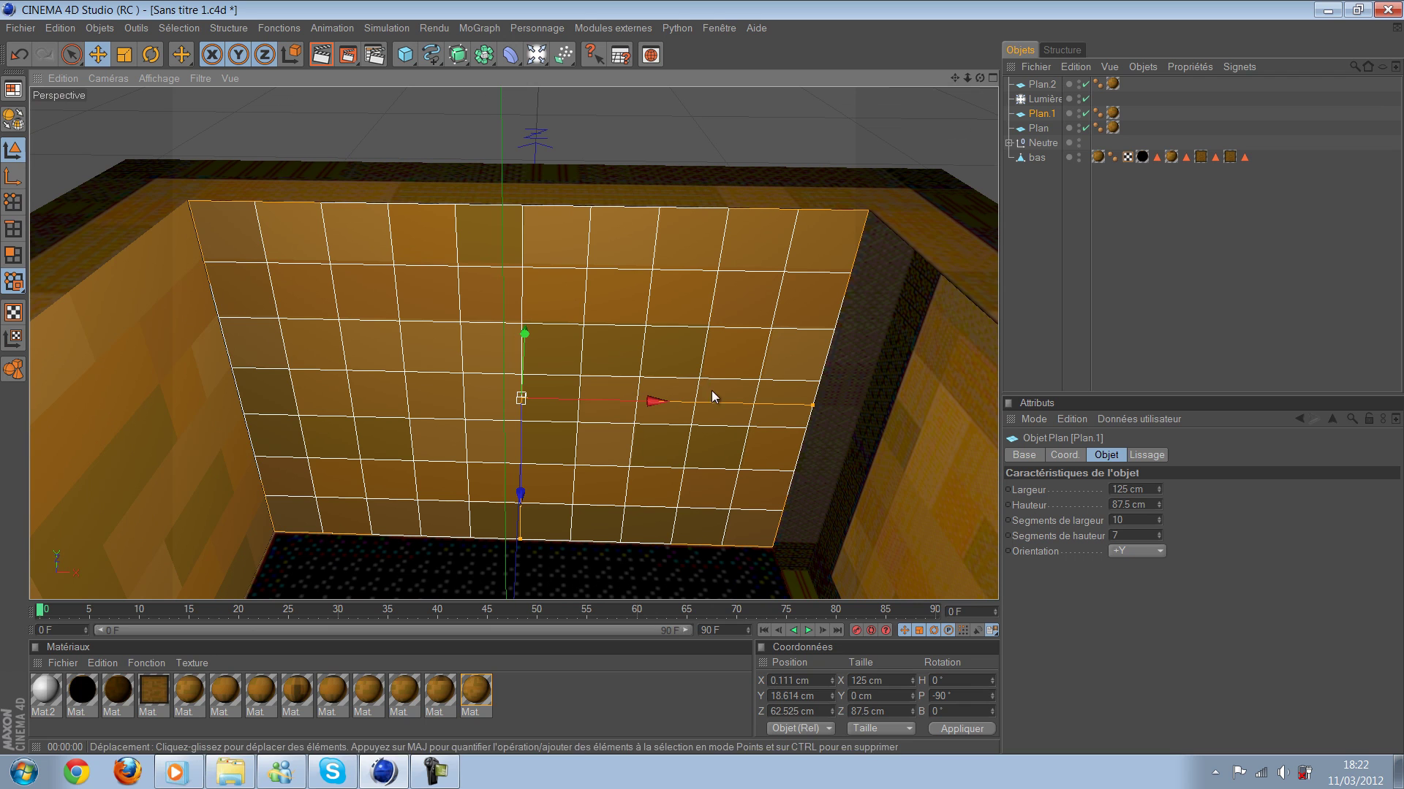
Step: Render Plan.1 and nudge it sideways to about X -0.12 cm
key("shift+r")
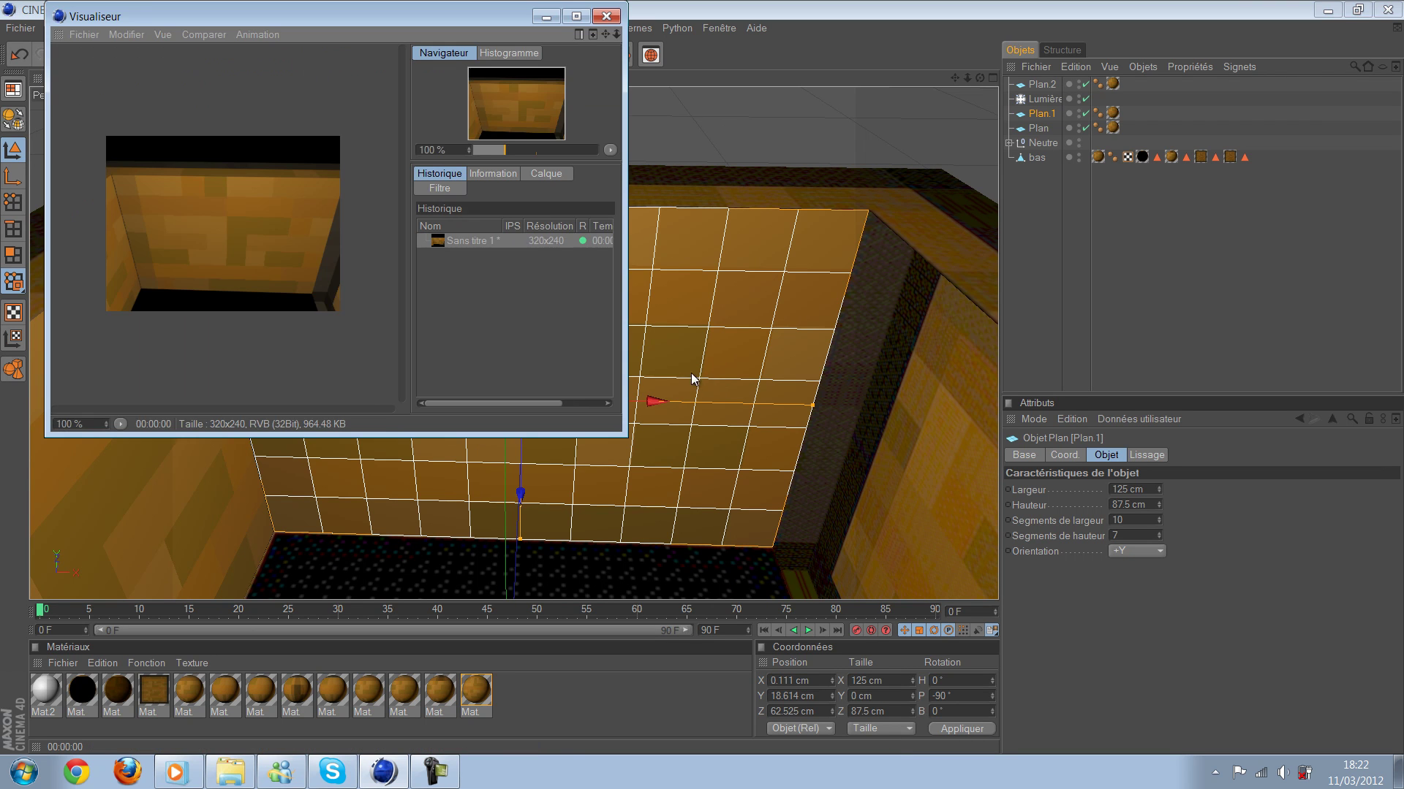
left_click(606, 16)
key("ctrl+r")
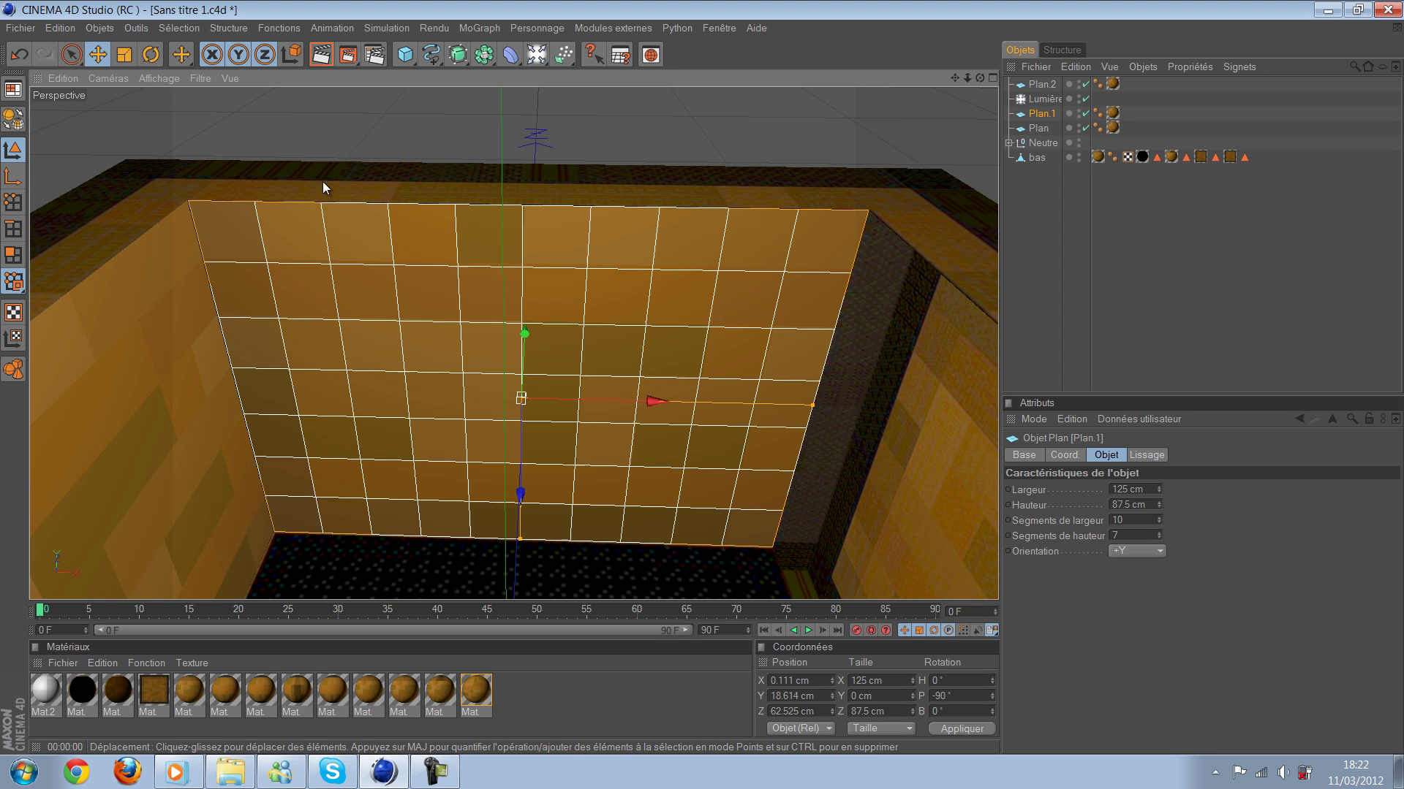
scroll(545, 316, "up", 3)
left_click_drag(545, 316, 547, 322, "alt")
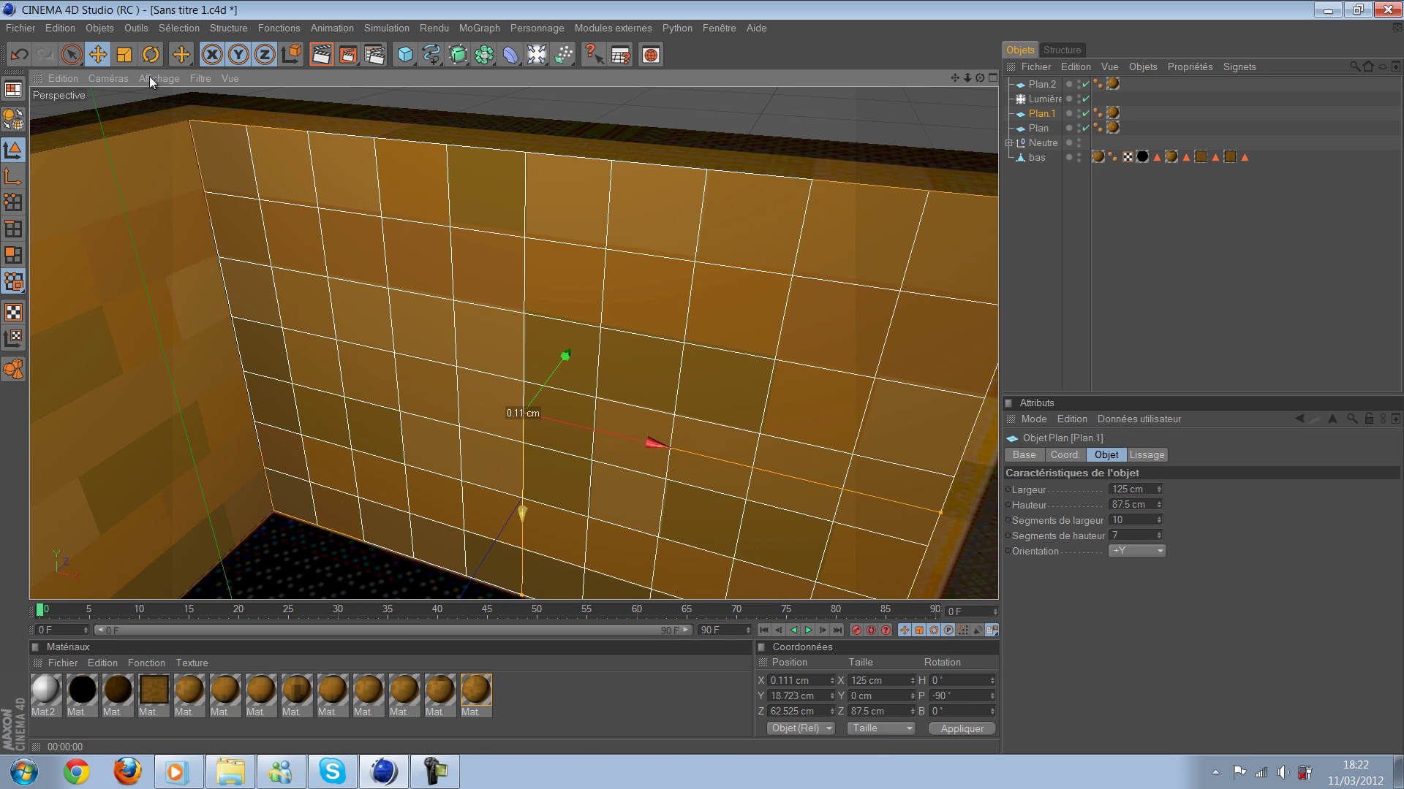
left_click_drag(693, 292, 604, 306, "alt")
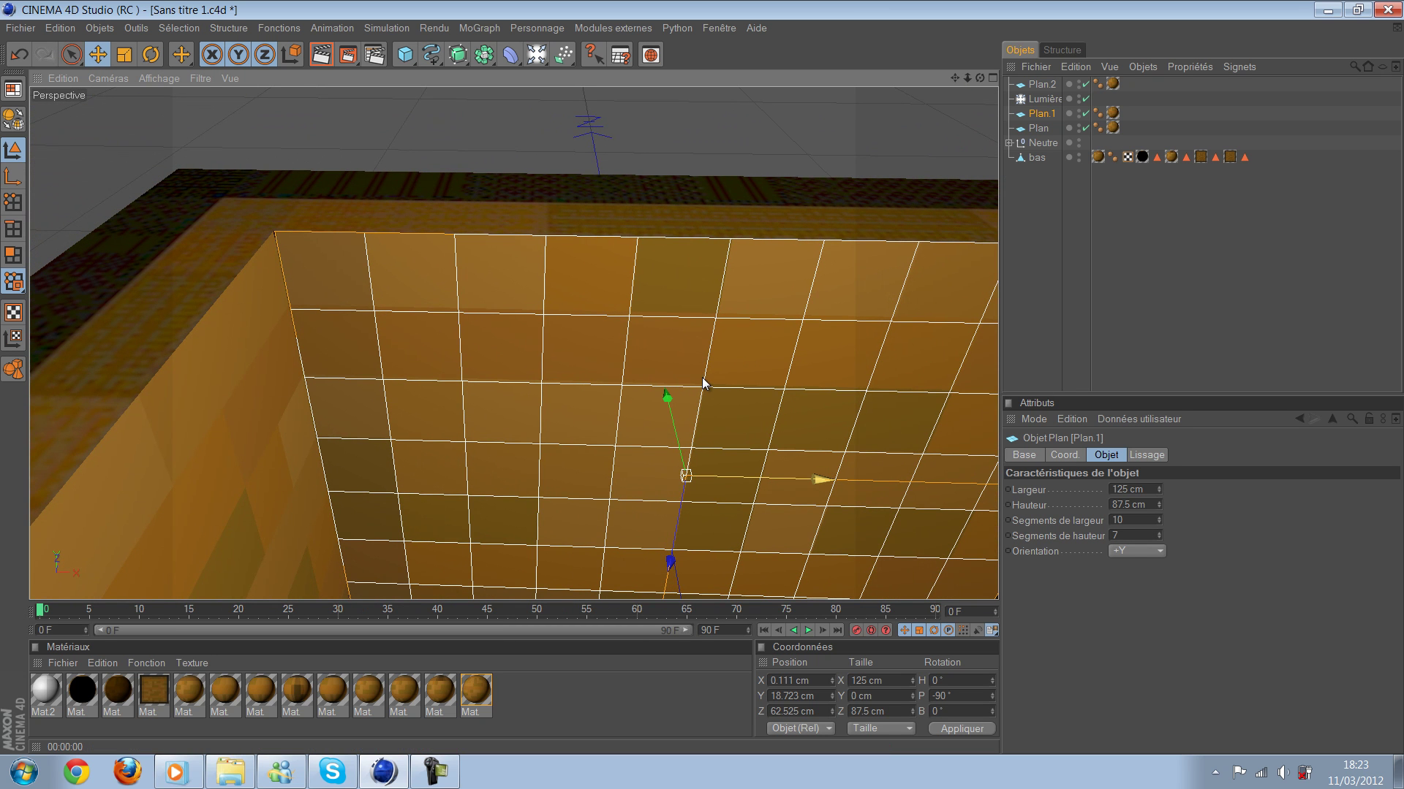
mouse_move(705, 382)
left_mouse_down()
mouse_move(766, 364)
mouse_move(777, 399)
left_mouse_up()
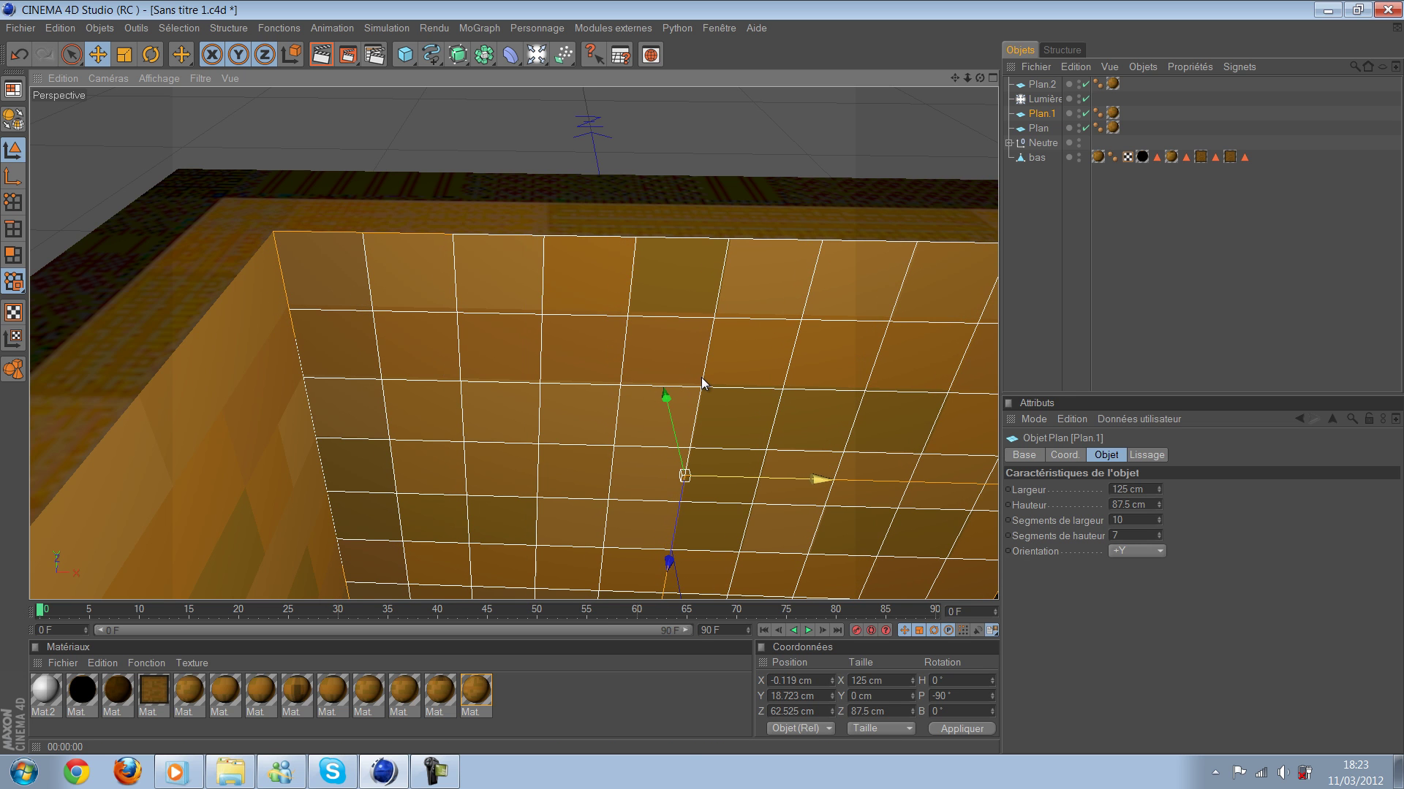
key("ctrl+r")
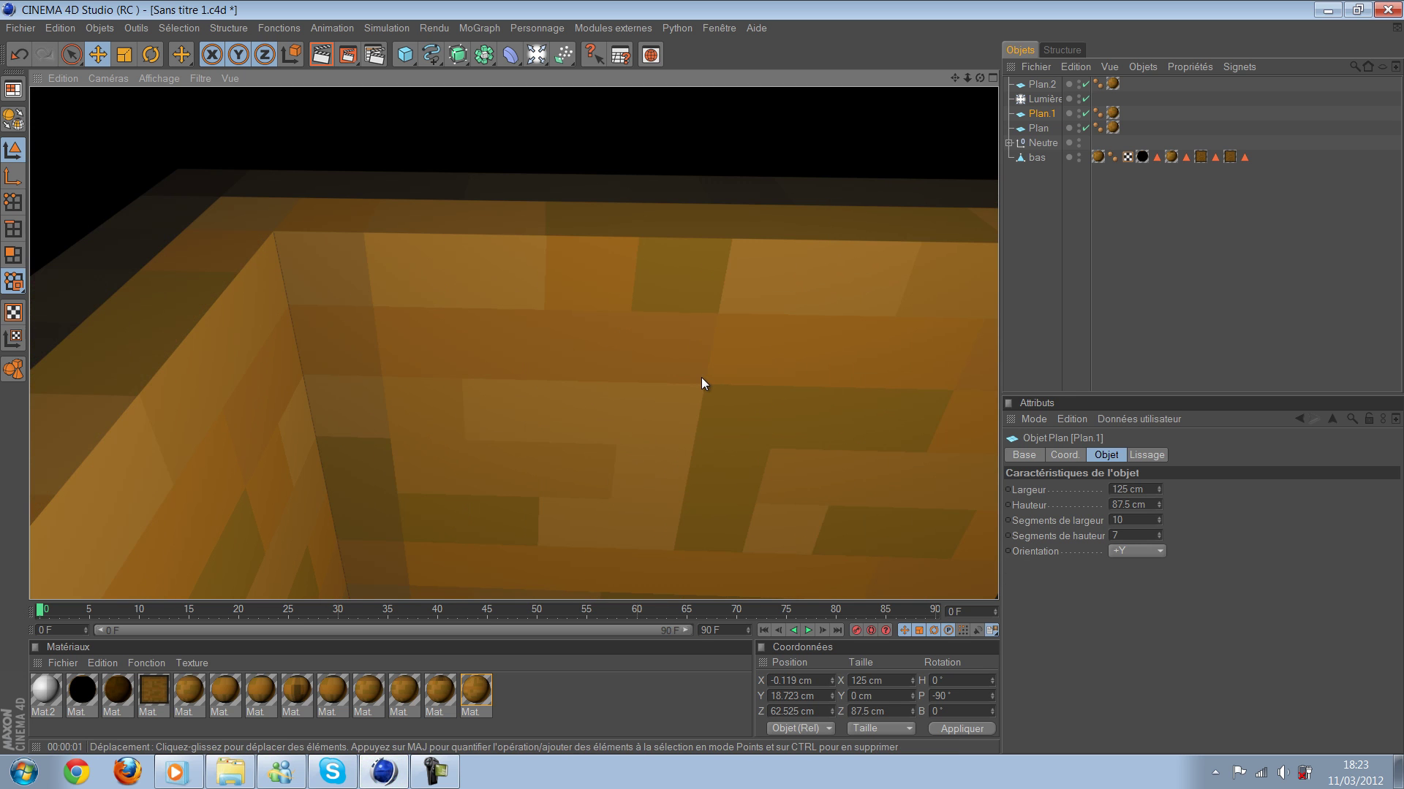
Step: Return to the editor view and step back through earlier camera views
key("ctrl+z")
scroll(704, 383, "down", 3)
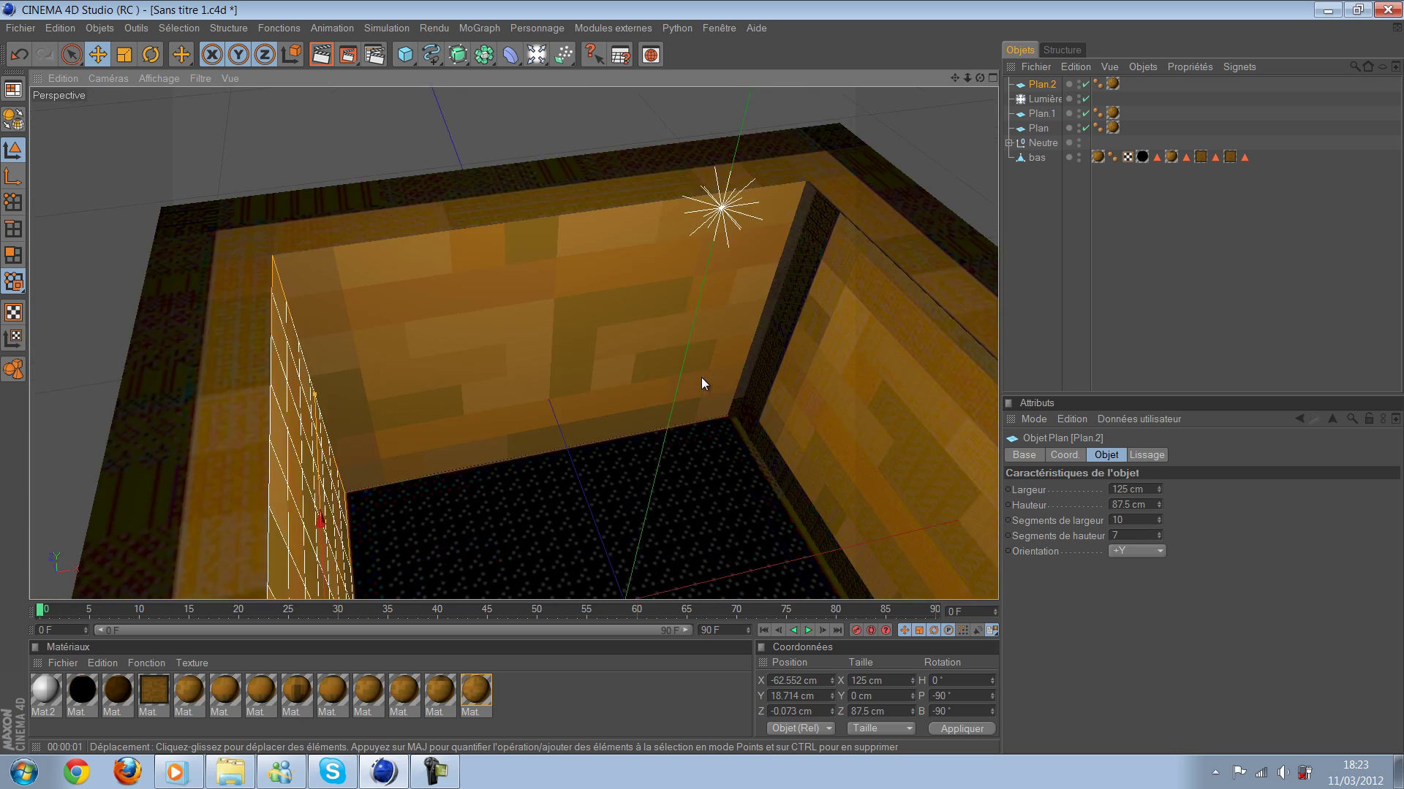
key("ctrl+shift+z")
key("ctrl+shift+z")
key("ctrl+shift+z")
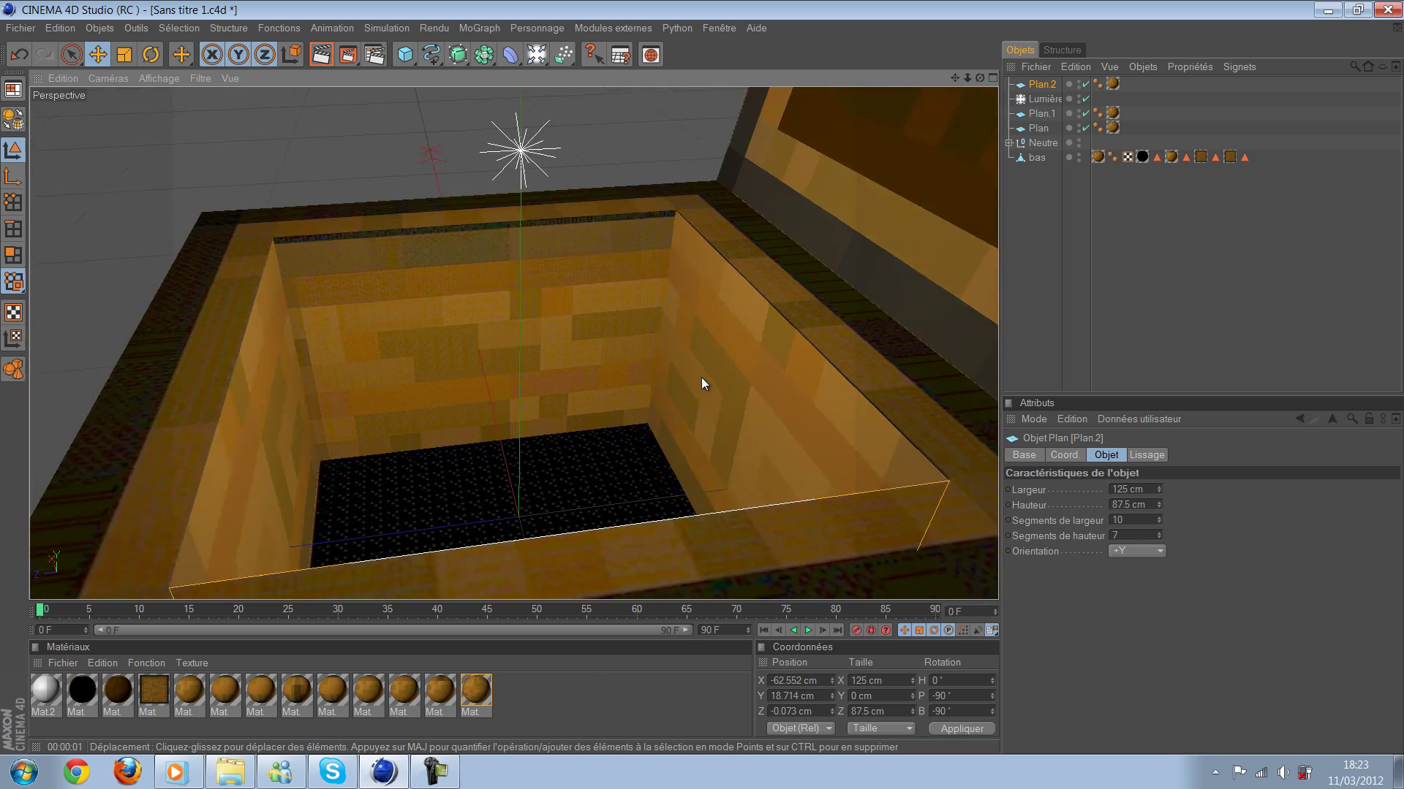
key("ctrl+shift+z")
key("ctrl+shift+z")
key("ctrl+shift+z")
key("ctrl+shift+z")
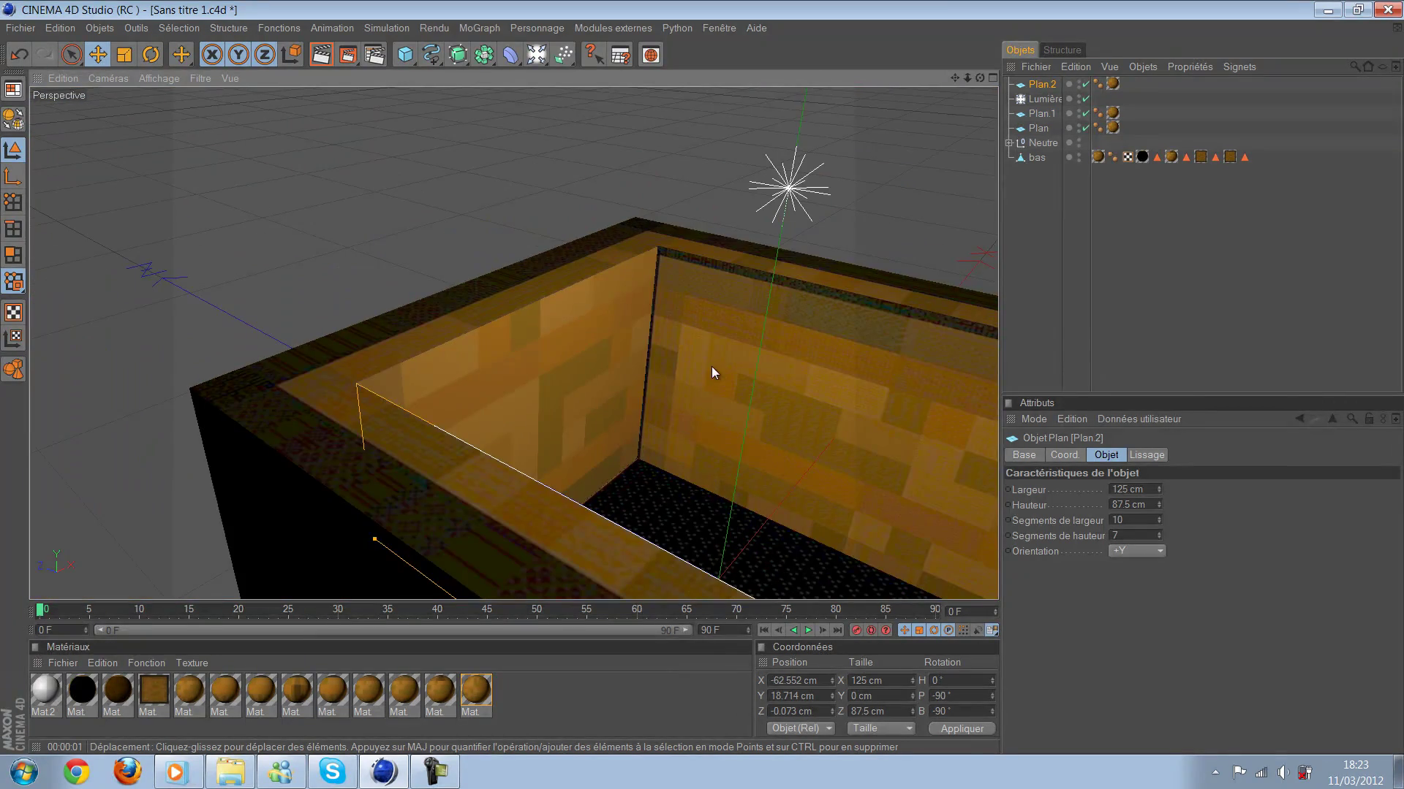
key("ctrl+shift+z")
key("ctrl+shift+z")
key("ctrl+shift+z")
key("ctrl+shift+z")
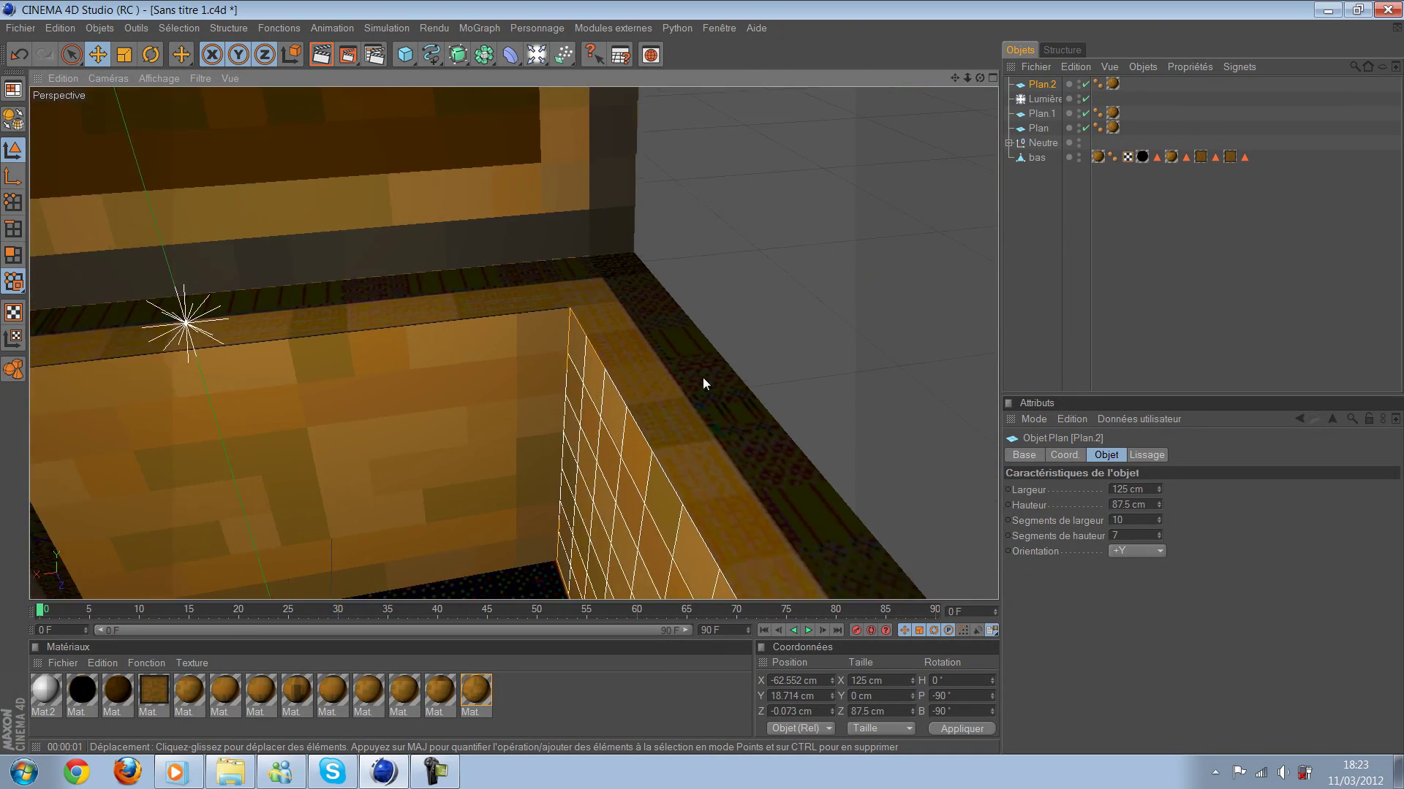
key("ctrl+shift+z")
key("ctrl+shift+z")
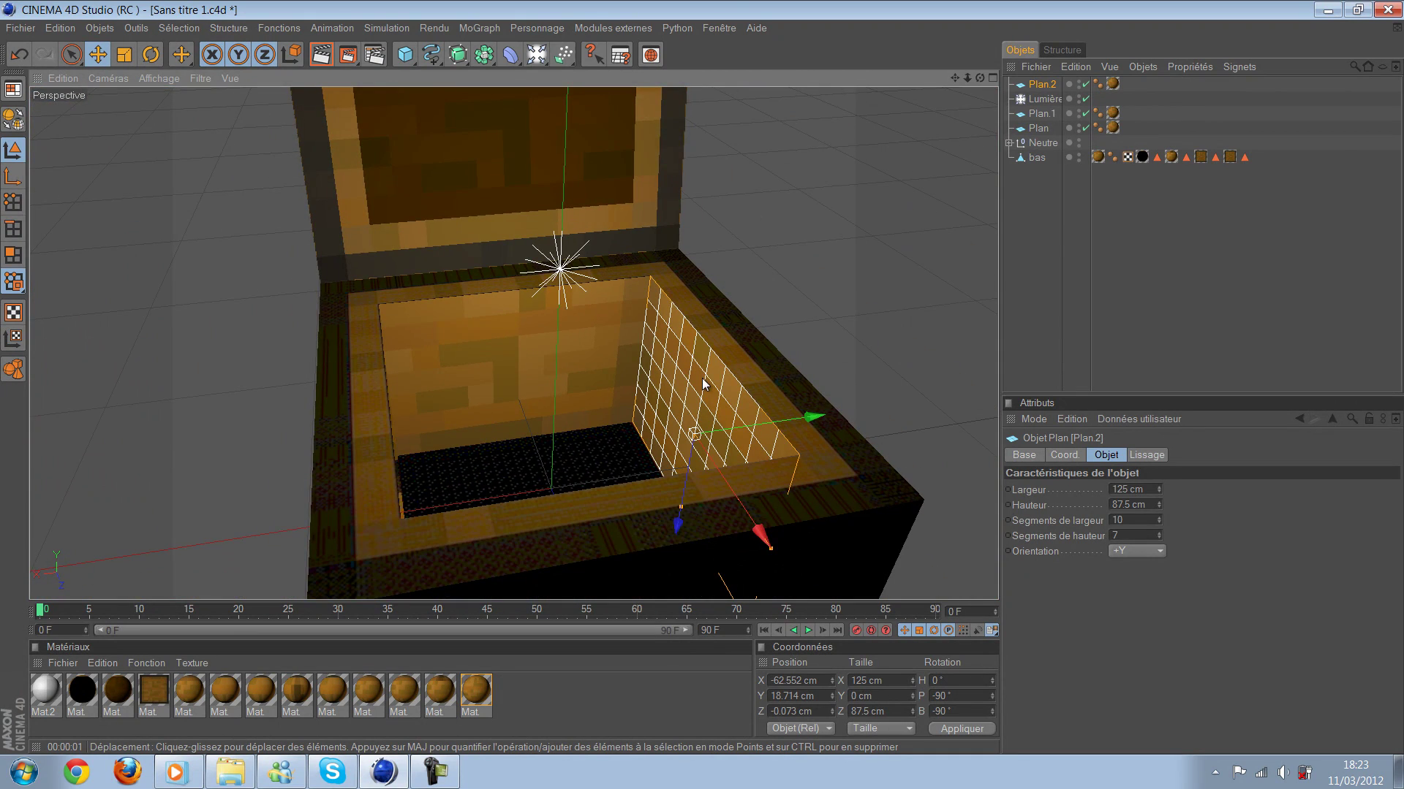
Step: Duplicate the inner wall as Plan.3 and move it to the opposite wall at about X 62.34 cm
key("ctrl+c")
key("ctrl+v")
mouse_move(811, 417)
left_mouse_down()
mouse_move(324, 64)
mouse_move(429, 243)
left_mouse_up()
mouse_move(834, 254)
left_mouse_down("alt")
mouse_move(796, 256)
mouse_move(791, 438)
mouse_move(804, 458)
mouse_move(705, 382)
left_mouse_up("alt")
left_click_drag(449, 525, 329, 68)
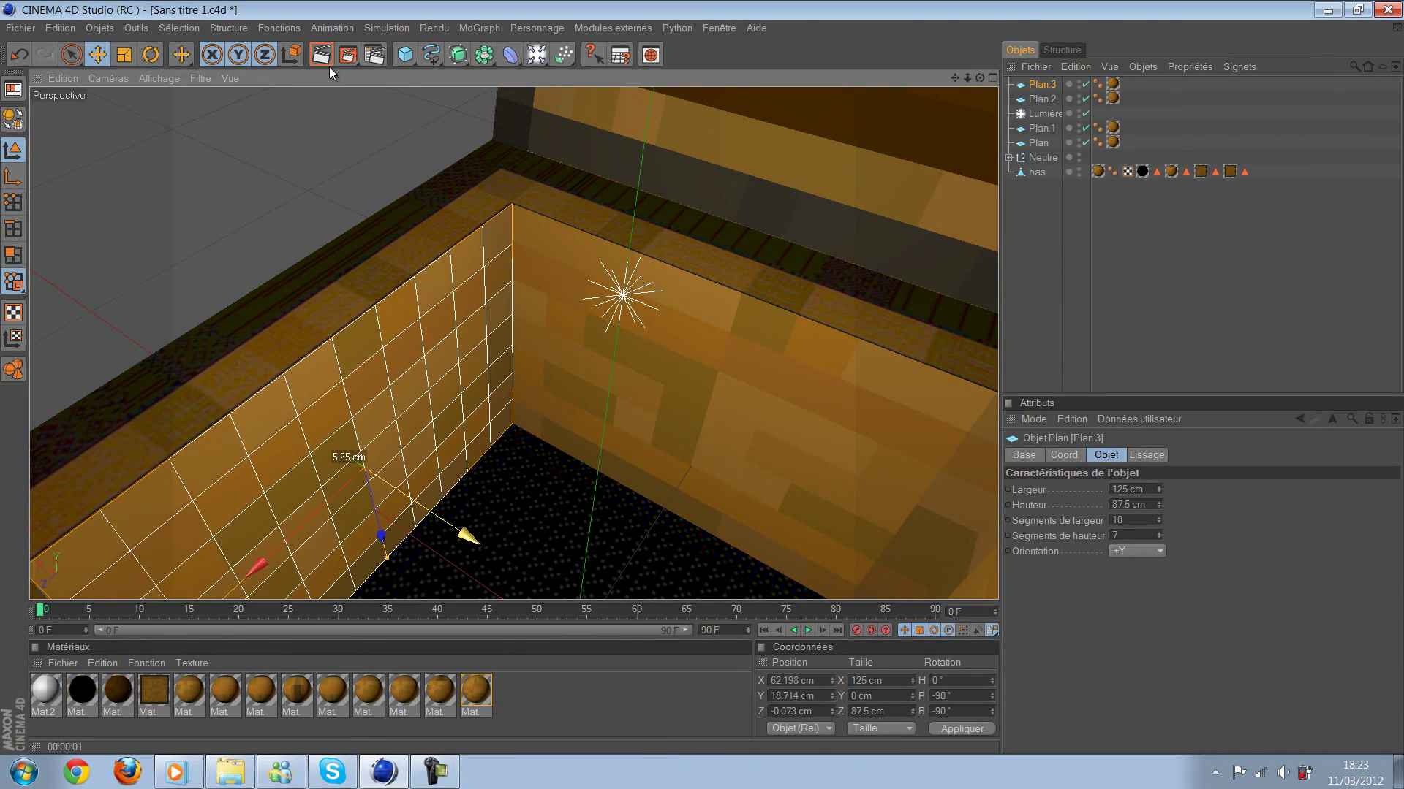
key("ctrl+r")
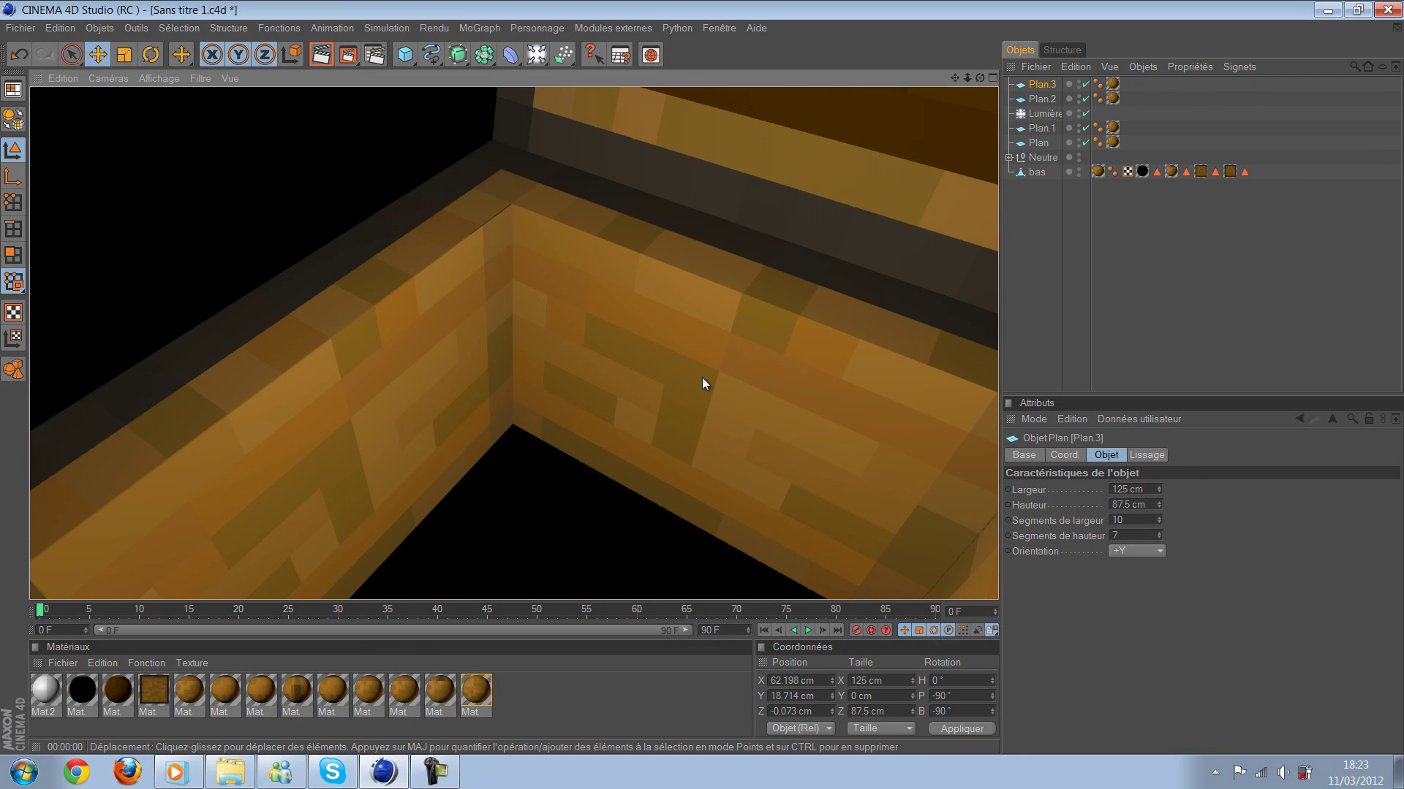
Step: Render the interior from several angles, including straight down, to check the completed lining
left_click_drag(702, 382, 703, 384, "alt")
left_click(318, 61)
mouse_move(704, 384)
left_mouse_down("alt")
mouse_move(761, 400)
mouse_move(705, 382)
left_mouse_up("alt")
left_click(322, 55)
left_click(411, 214)
left_click_drag(410, 213, 704, 385, "alt")
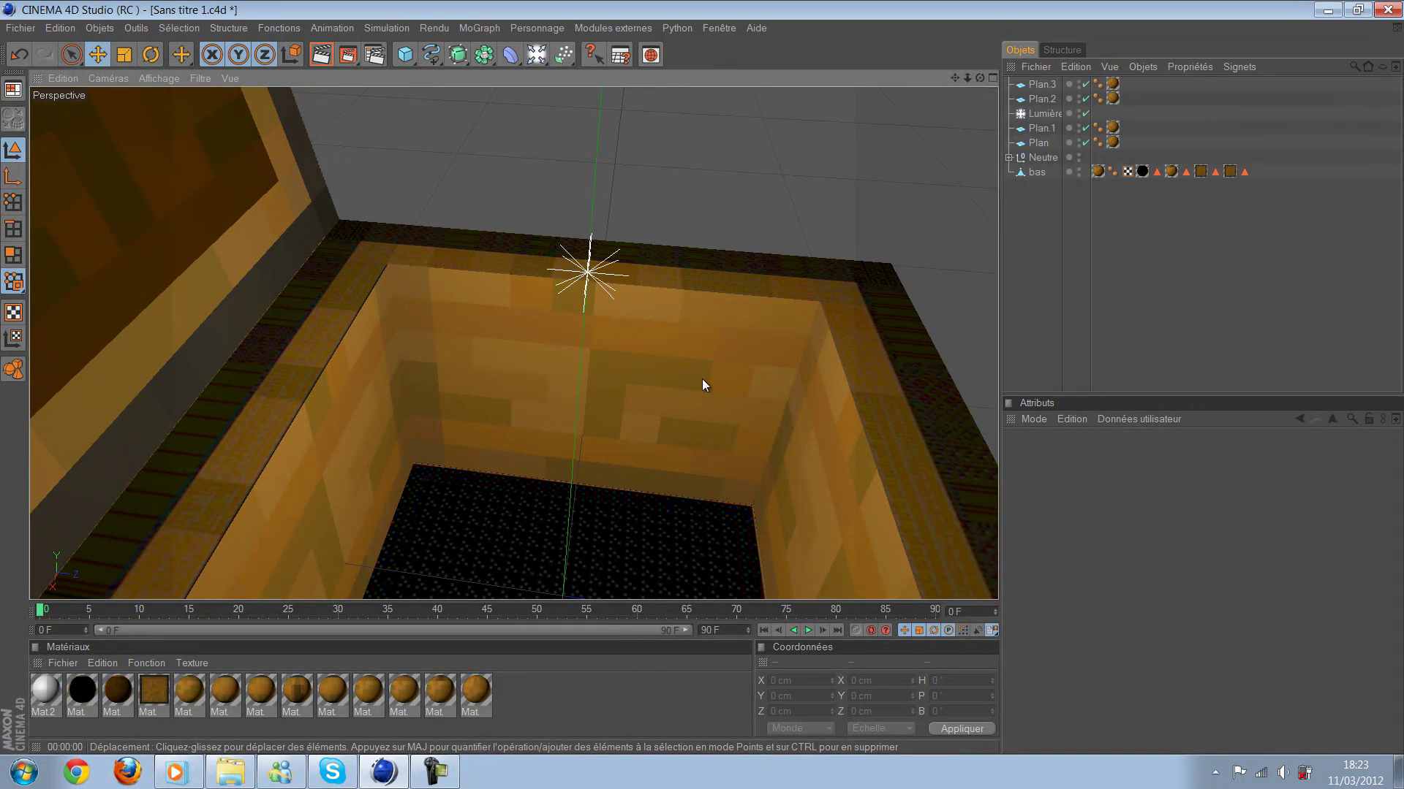
key("ctrl+r")
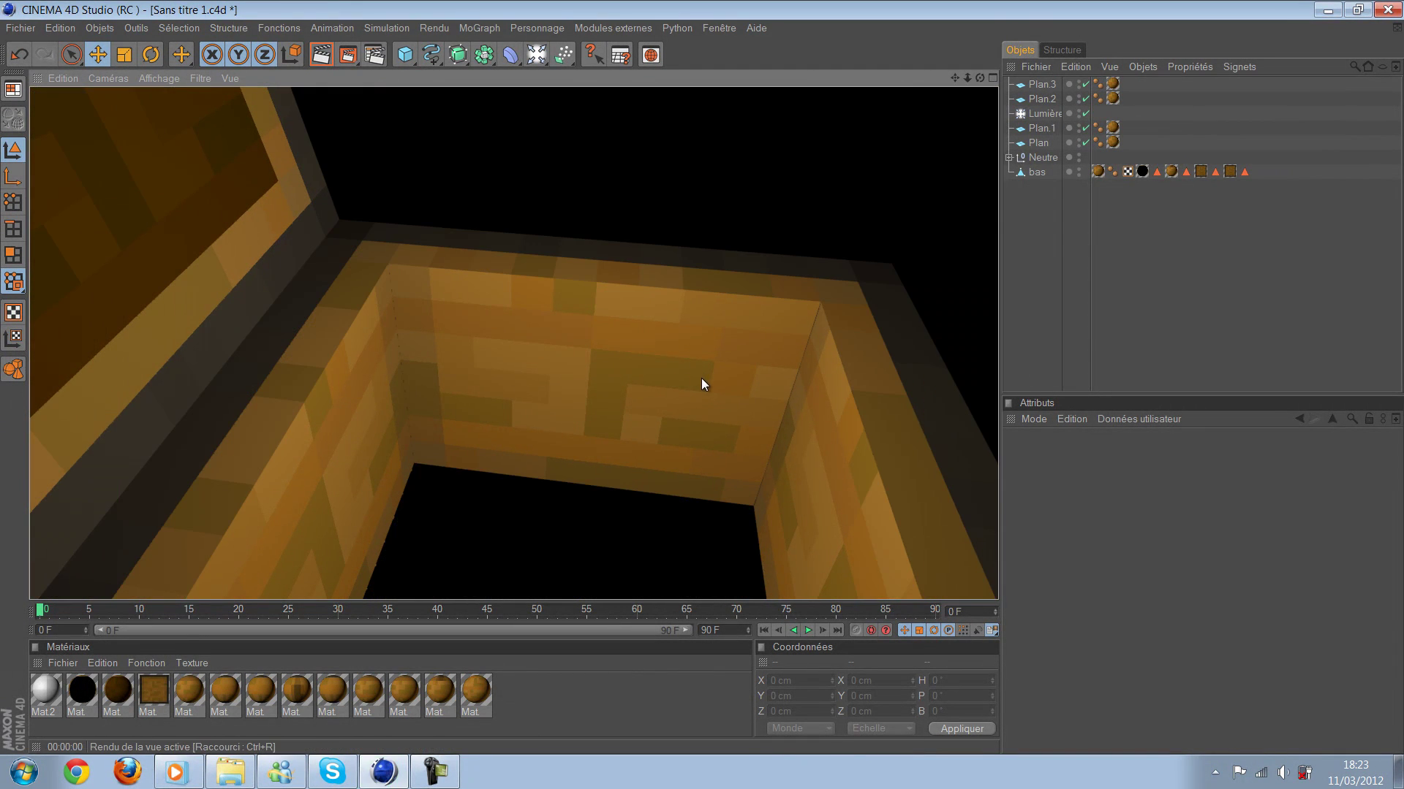
Step: Nudge the back inner wall plane Plan slightly sideways and check it in a render preview
left_click(328, 152)
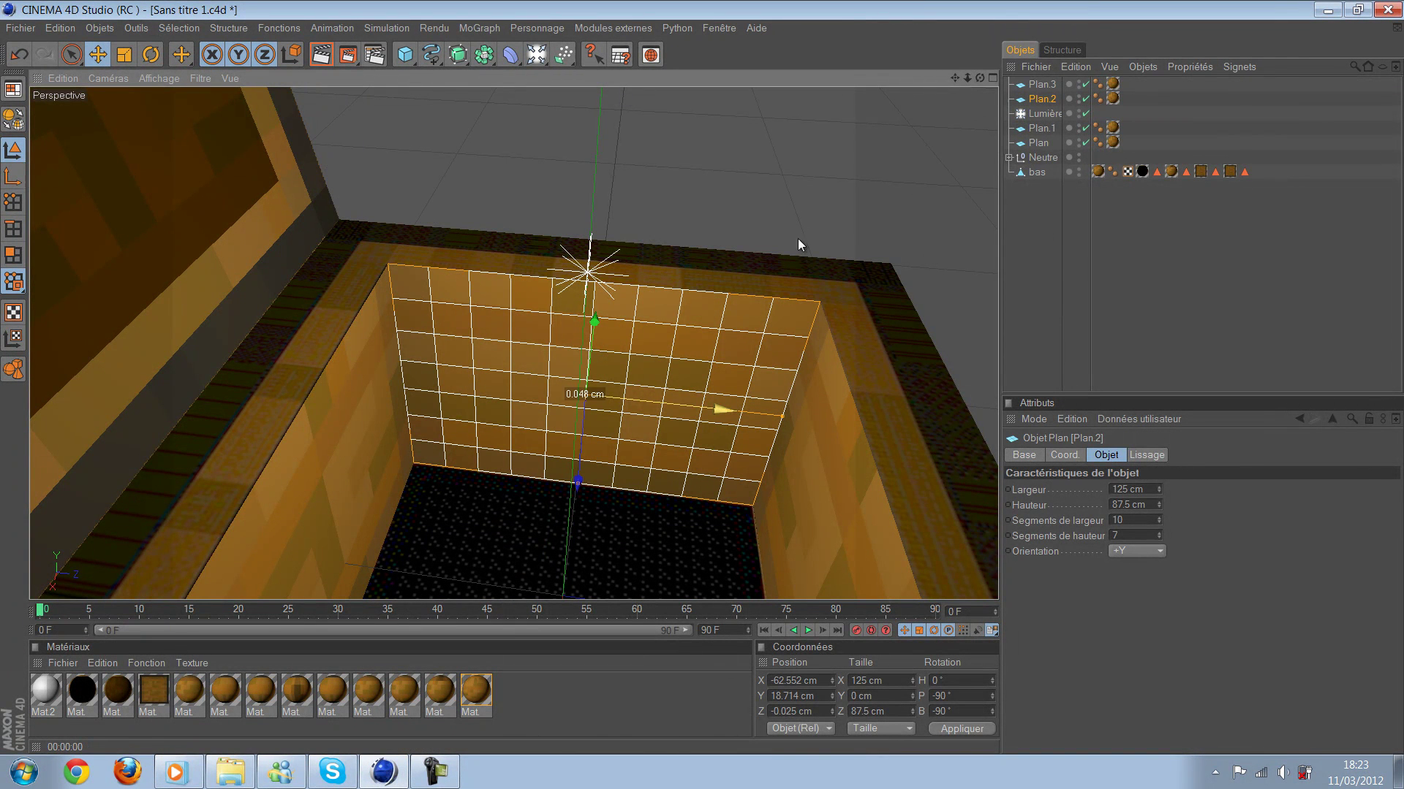
key("ctrl+r")
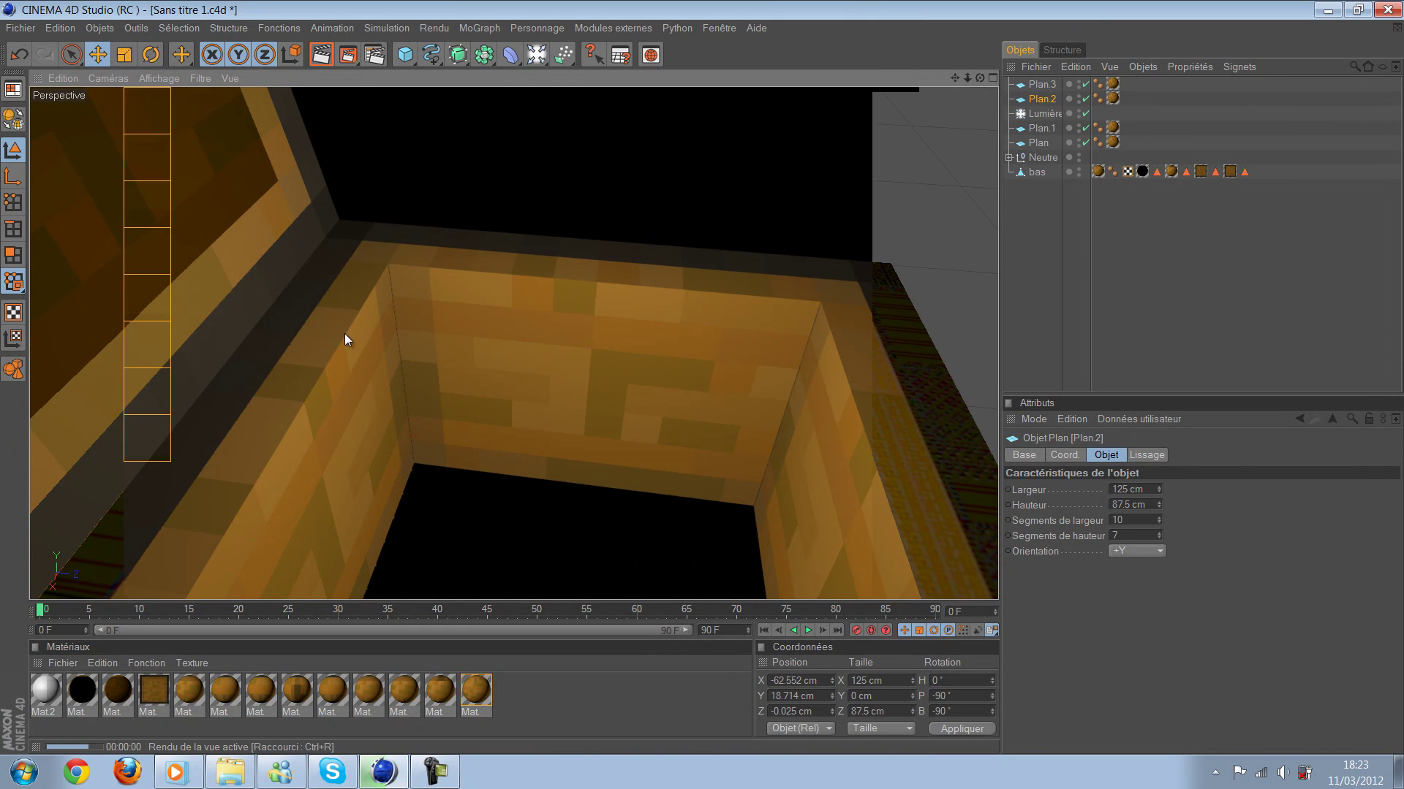
left_click(691, 382)
left_click_drag(691, 382, 754, 404, "alt")
key("ctrl+r")
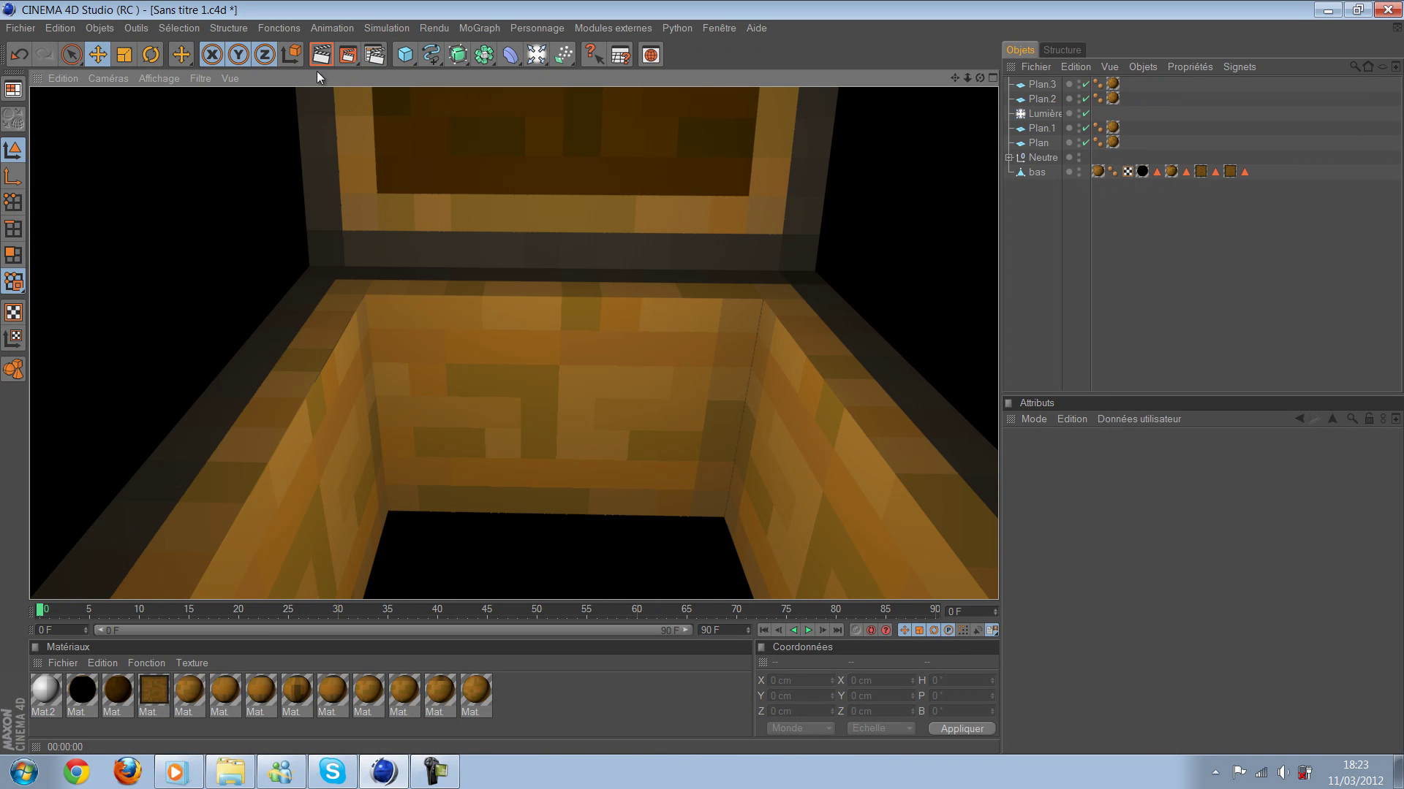
left_click(643, 322)
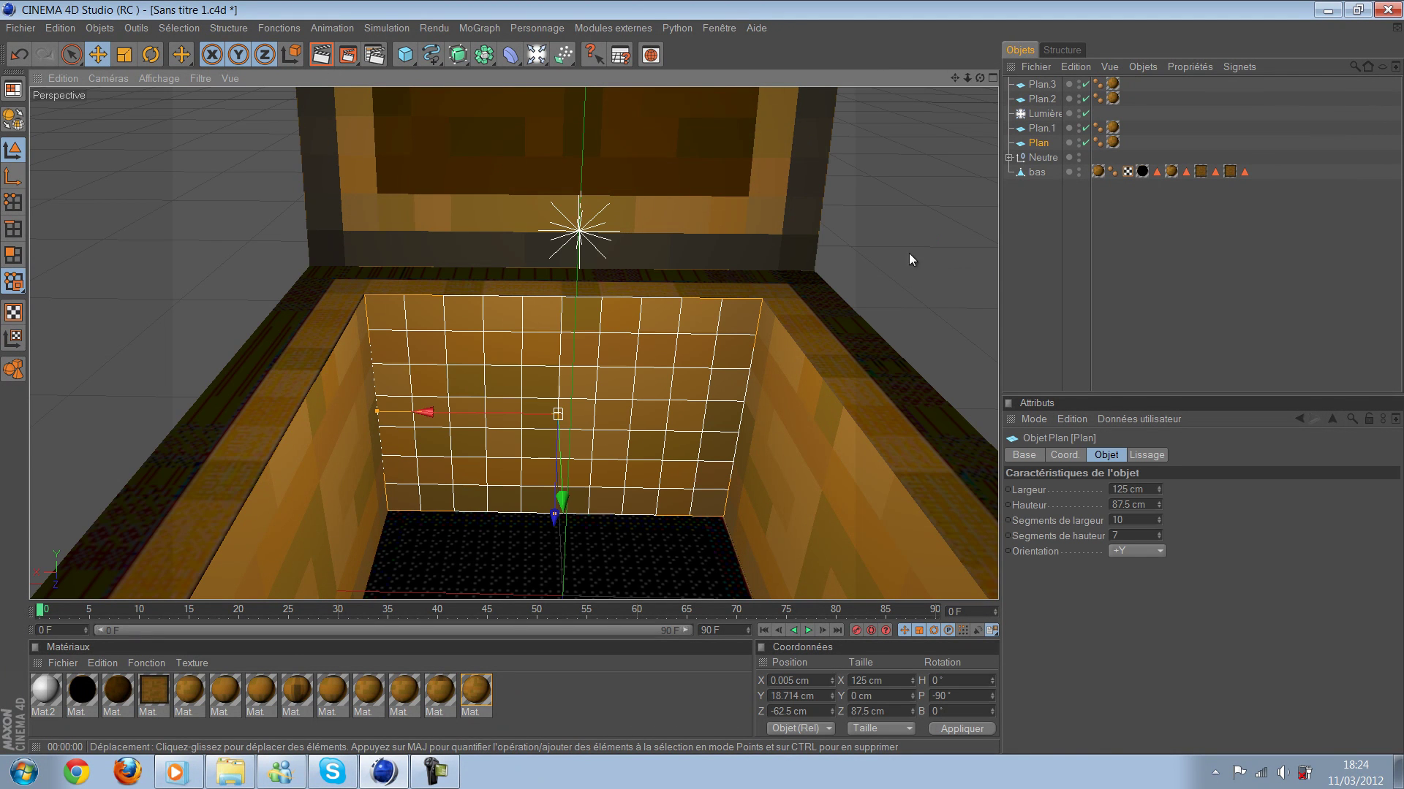
left_click_drag(695, 378, 723, 327)
key("ctrl+r")
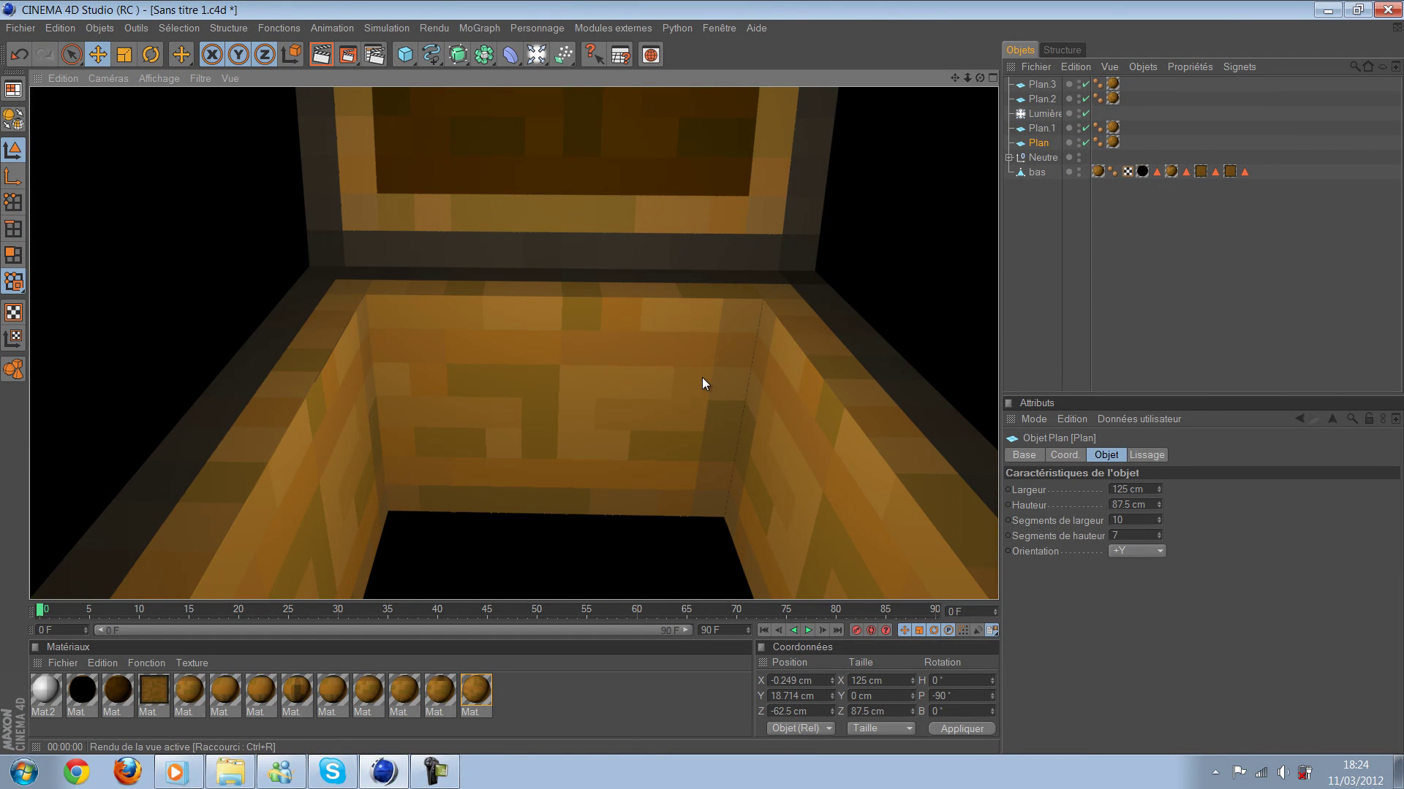
Step: Move the Plan.2 wall to about Z -0.09 cm so it sits flush against the side
left_click_drag(706, 384, 479, 278, "alt")
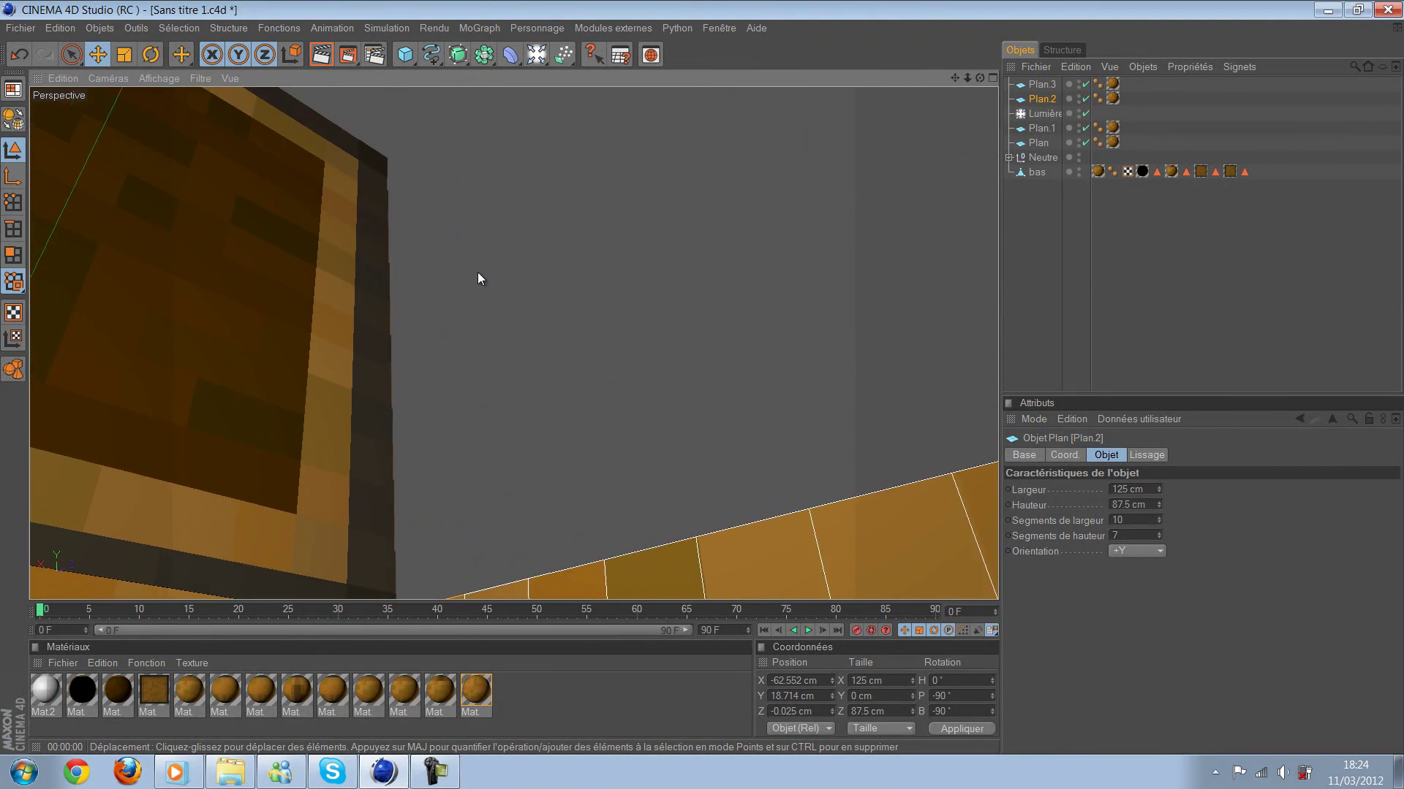
mouse_move(479, 278)
left_mouse_down("alt")
mouse_move(488, 248)
mouse_move(321, 66)
left_mouse_up("alt")
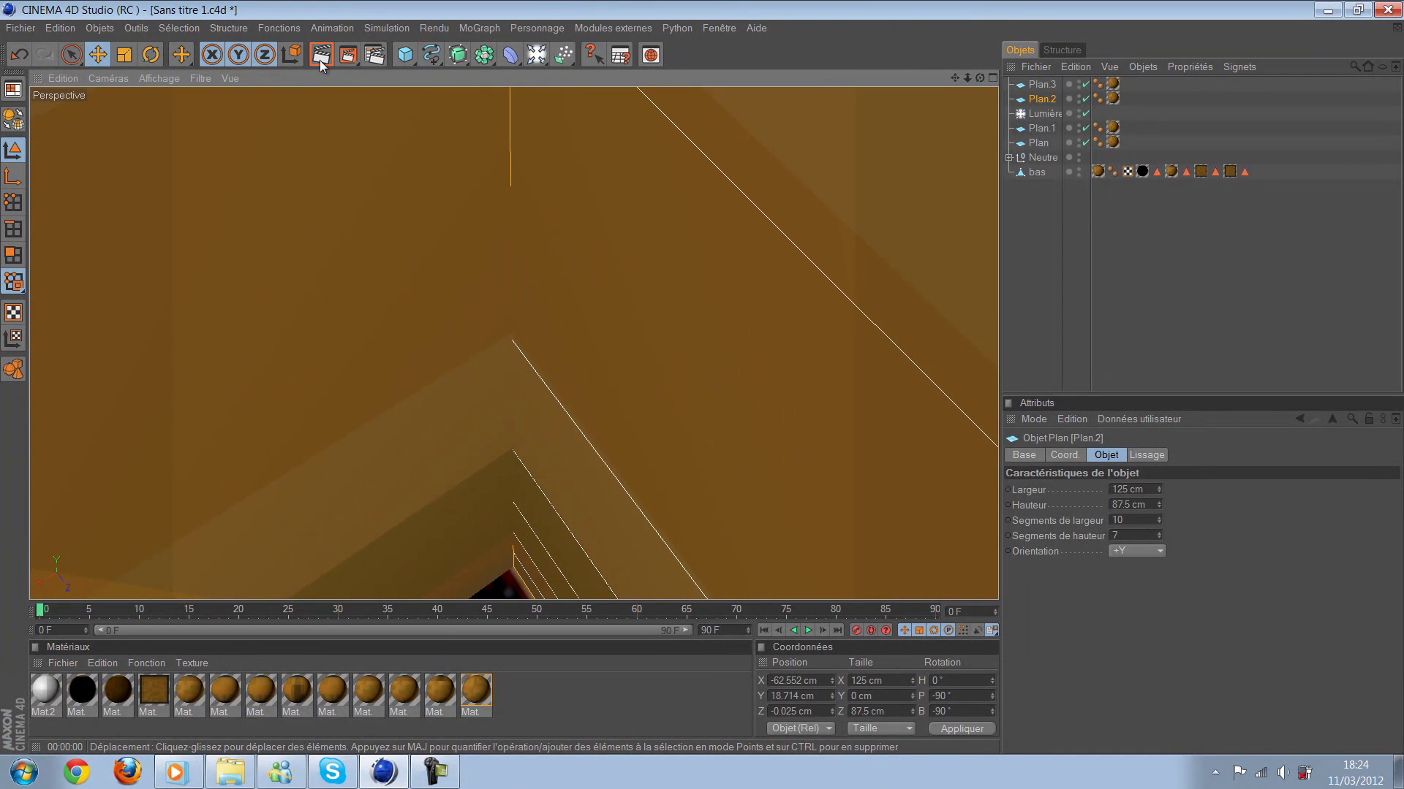
key("ctrl+r")
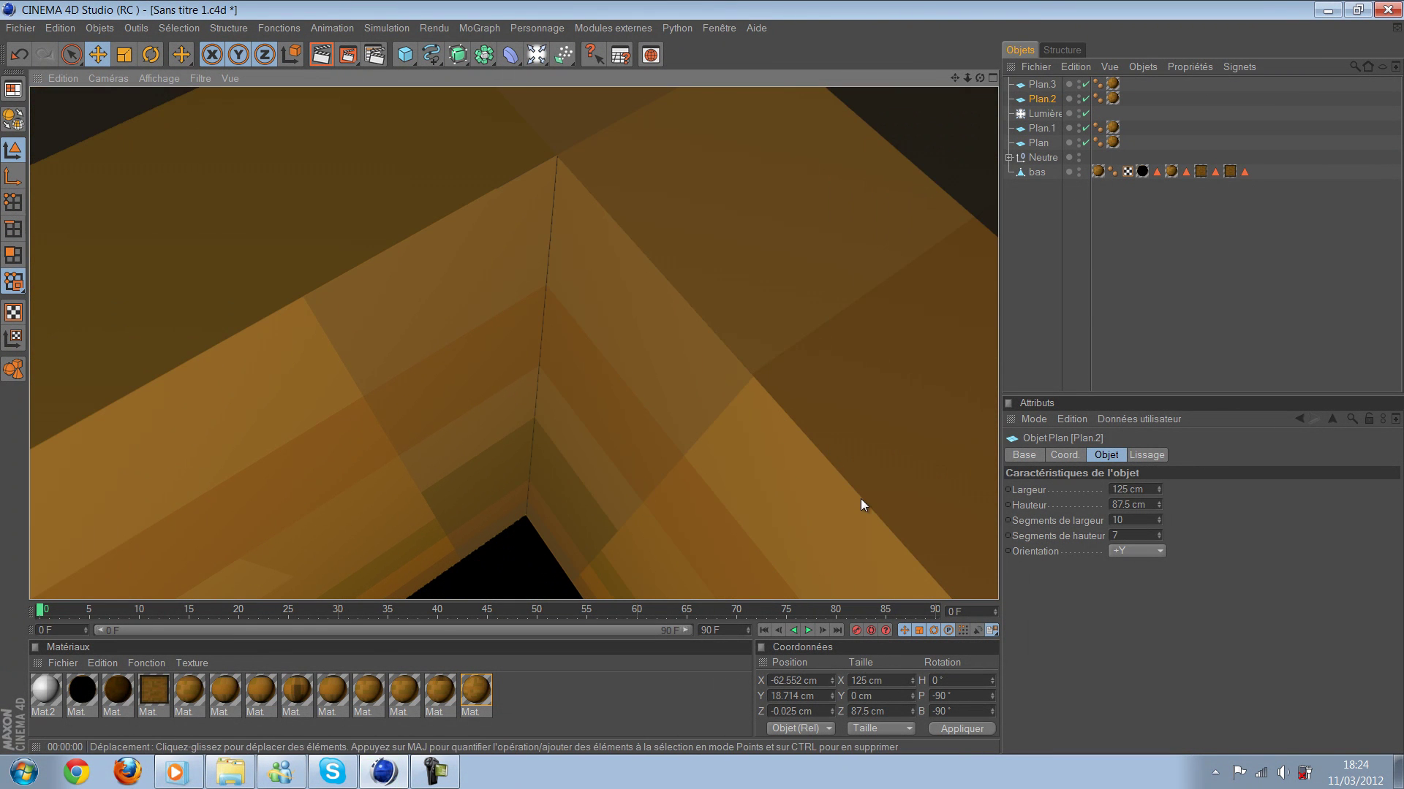
left_click_drag(861, 499, 447, 42, "alt")
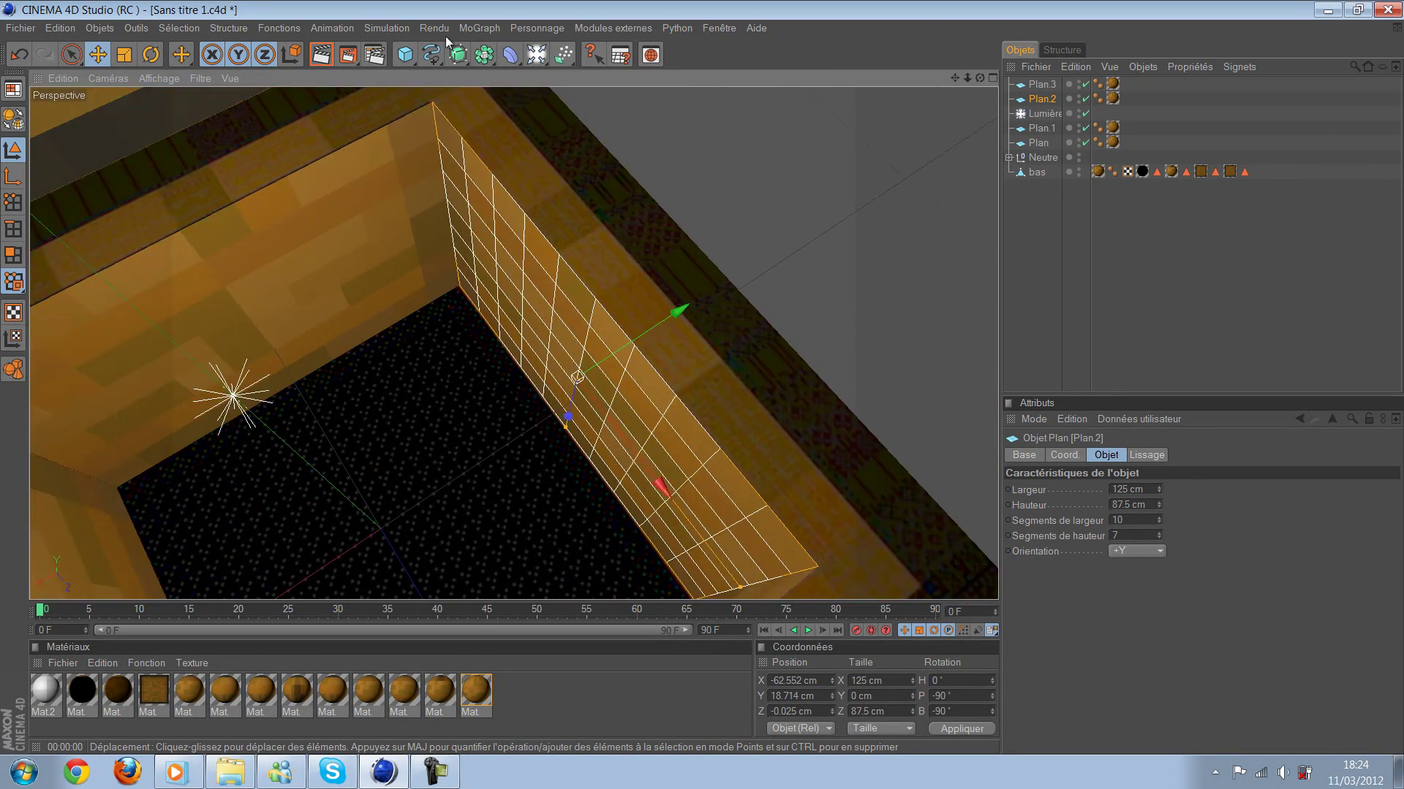
scroll(481, 205, "up", 5)
mouse_move(482, 209)
left_mouse_down("alt")
mouse_move(657, 274)
mouse_move(798, 398)
left_mouse_up("alt")
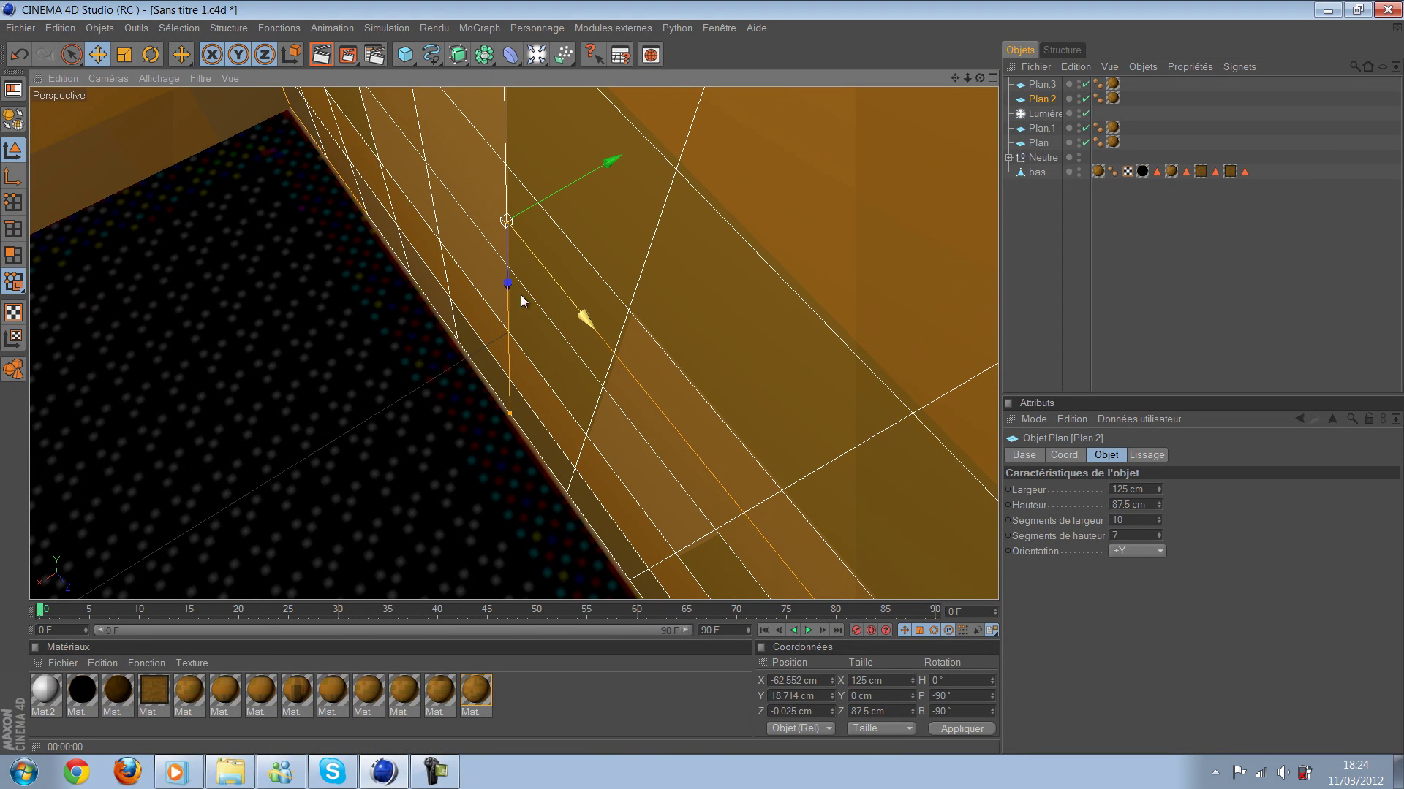
left_click_drag(447, 199, 426, 199)
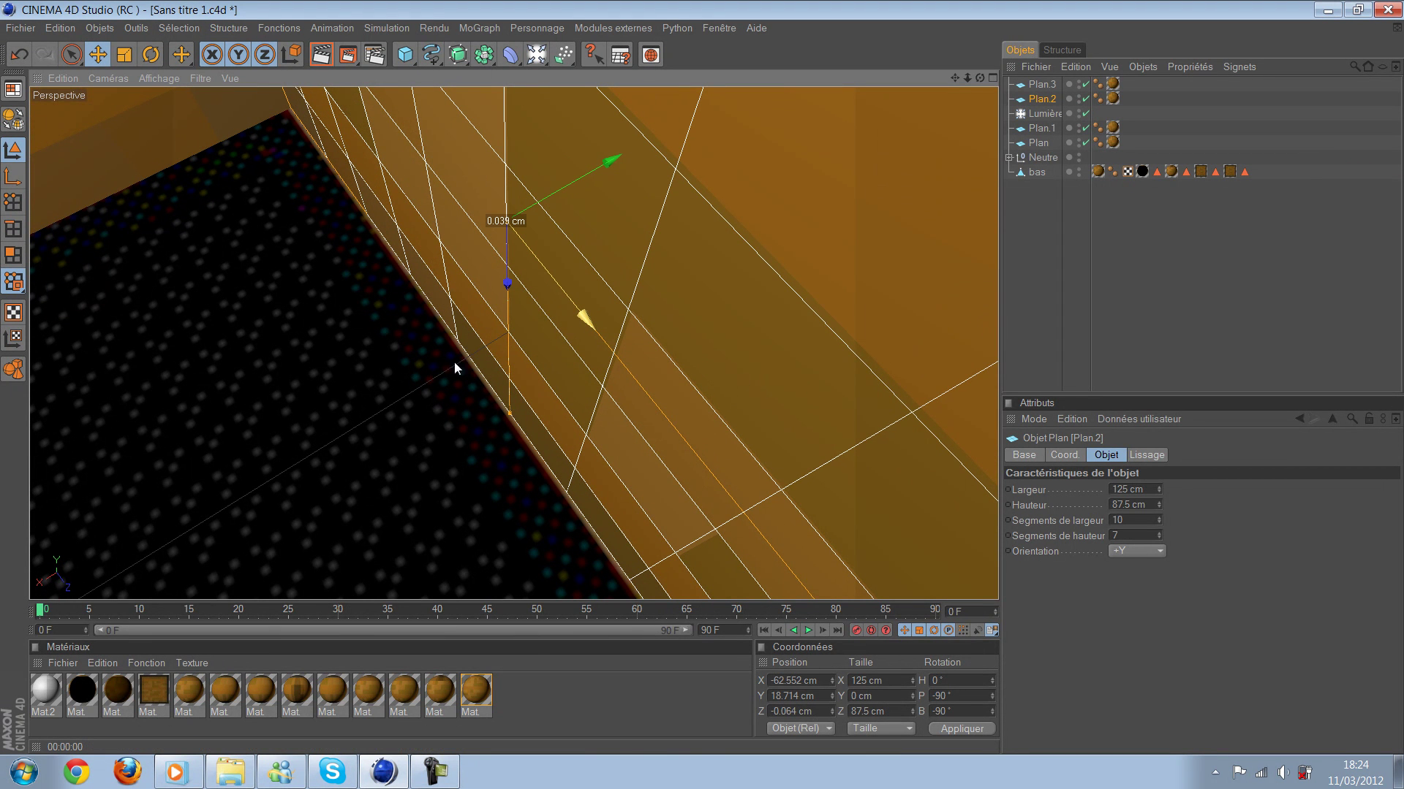
left_click_drag(433, 399, 448, 310)
mouse_move(683, 370)
left_mouse_down()
mouse_move(710, 379)
mouse_move(547, 368)
left_mouse_up()
Step: Render a preview confirming all four wood panels line the open chest
scroll(710, 379, "down", 2)
scroll(704, 382, "down", 2)
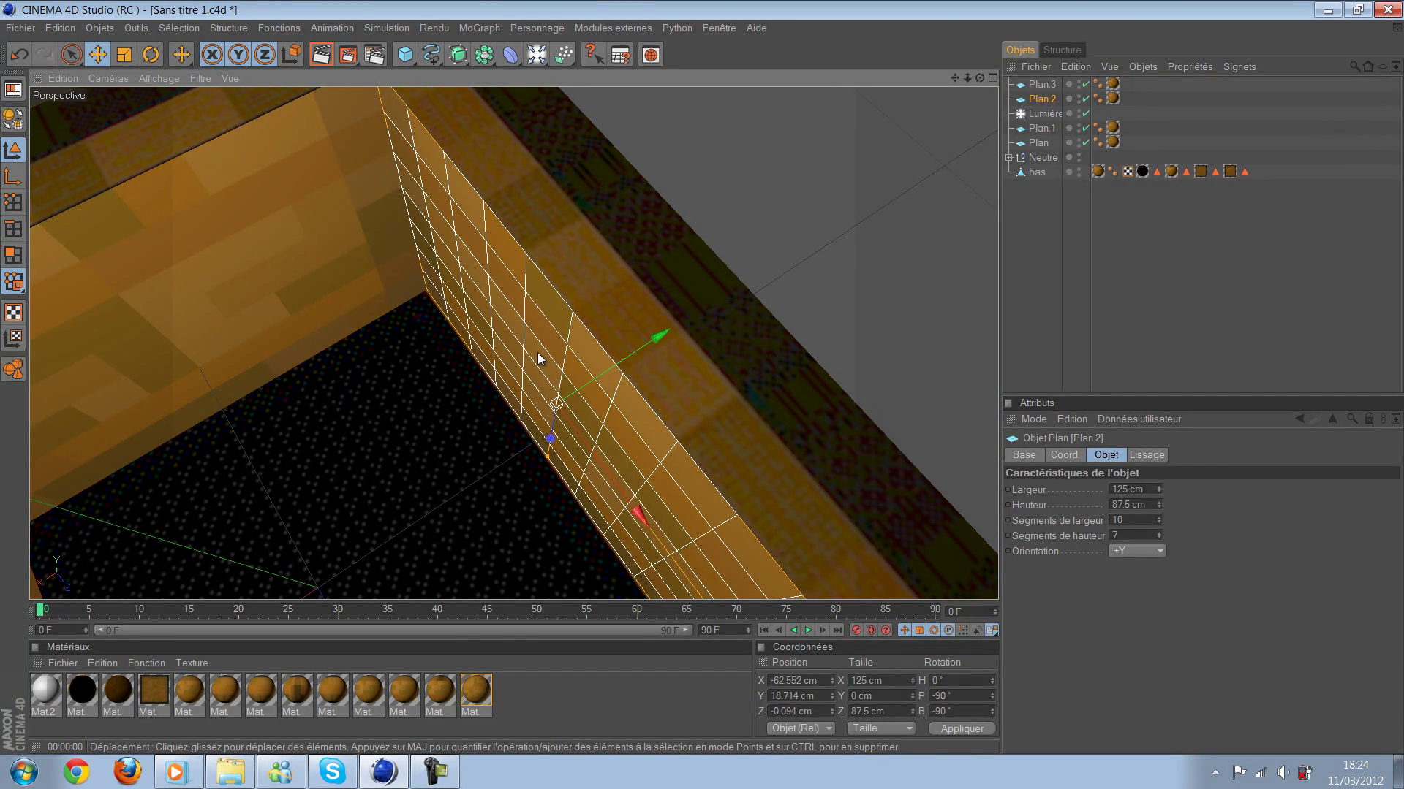
scroll(703, 382, "down", 3)
key("ctrl+r")
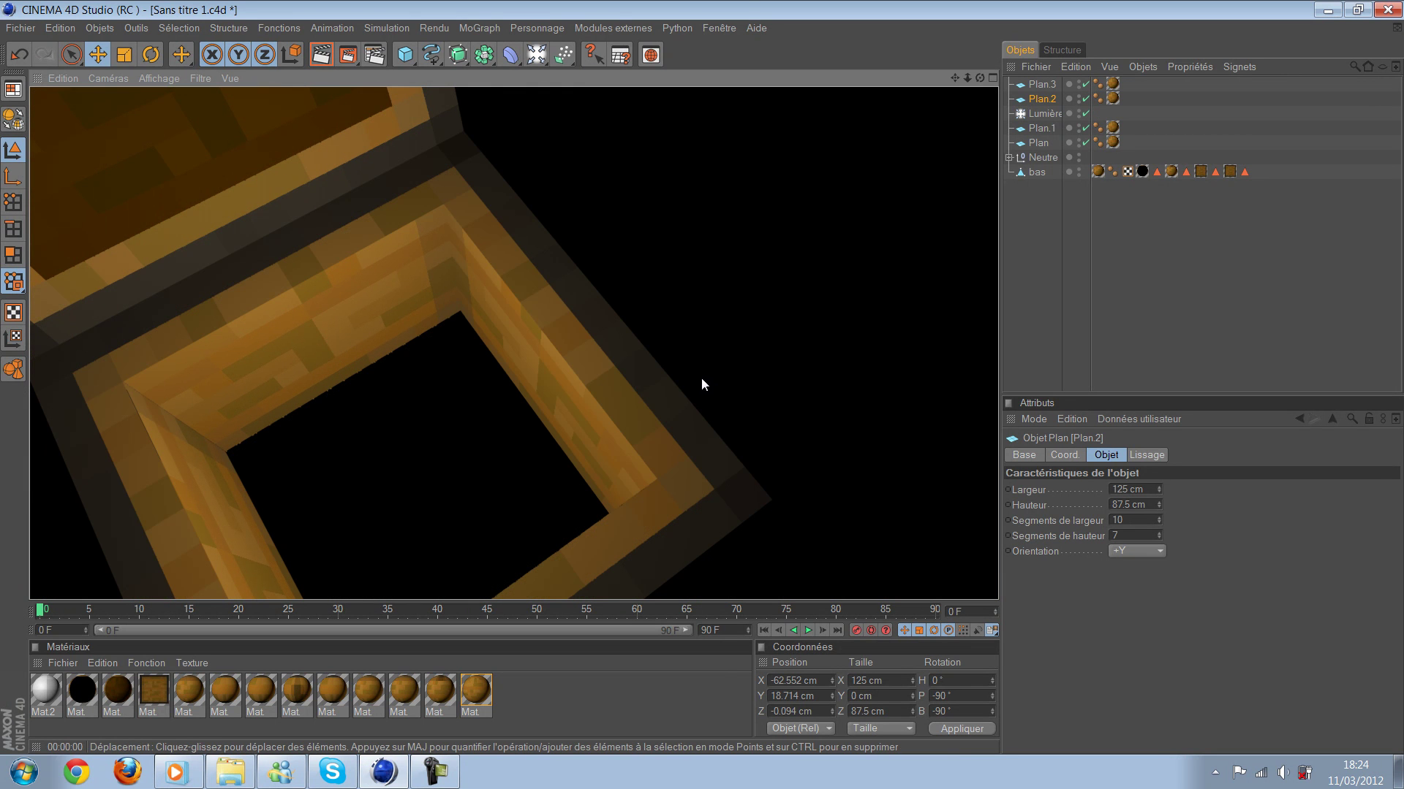
left_click(703, 383)
left_click_drag(705, 383, 743, 390, "alt")
Step: Render a preview of the open chest and zoom in on its interior
left_click(360, 46)
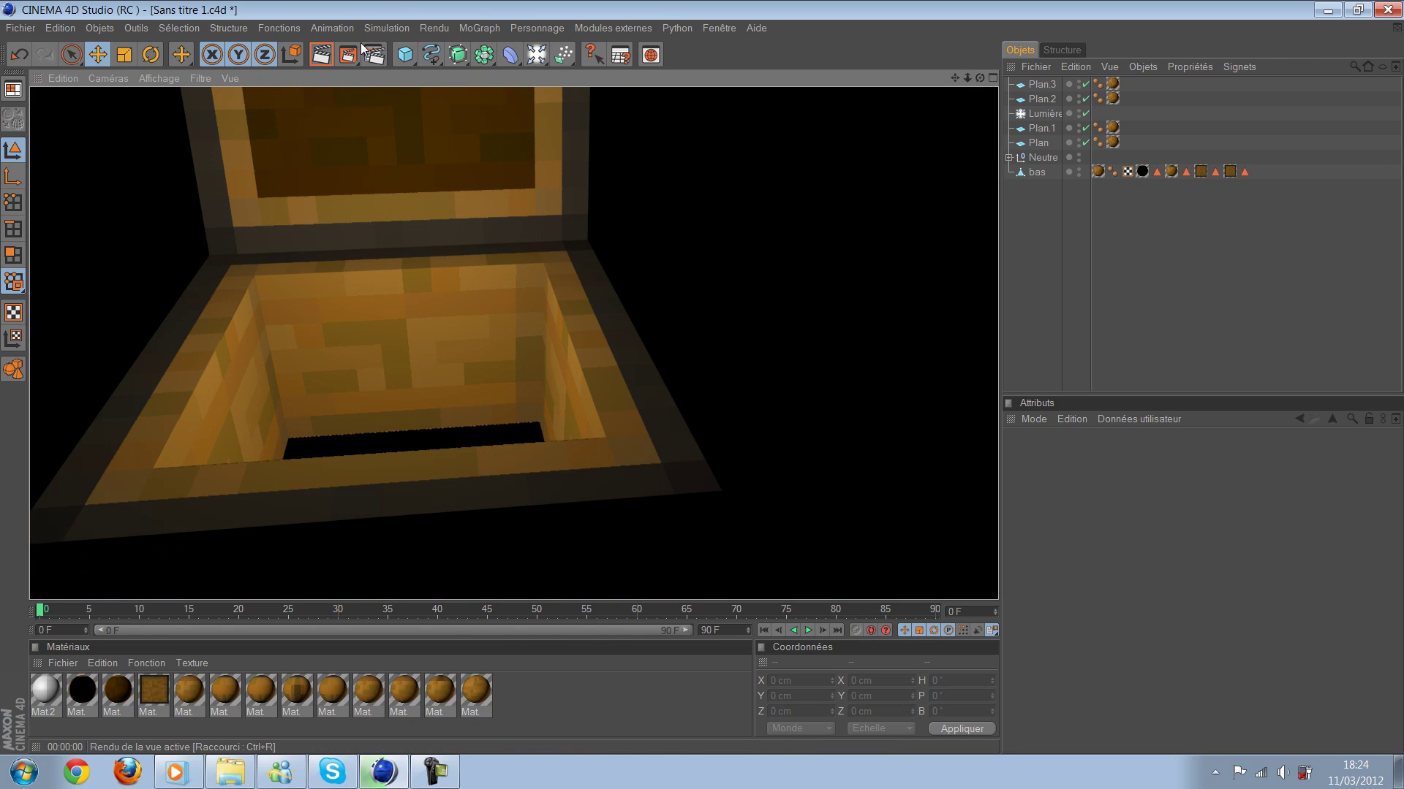
scroll(357, 92, "up", 3)
scroll(357, 90, "up", 3)
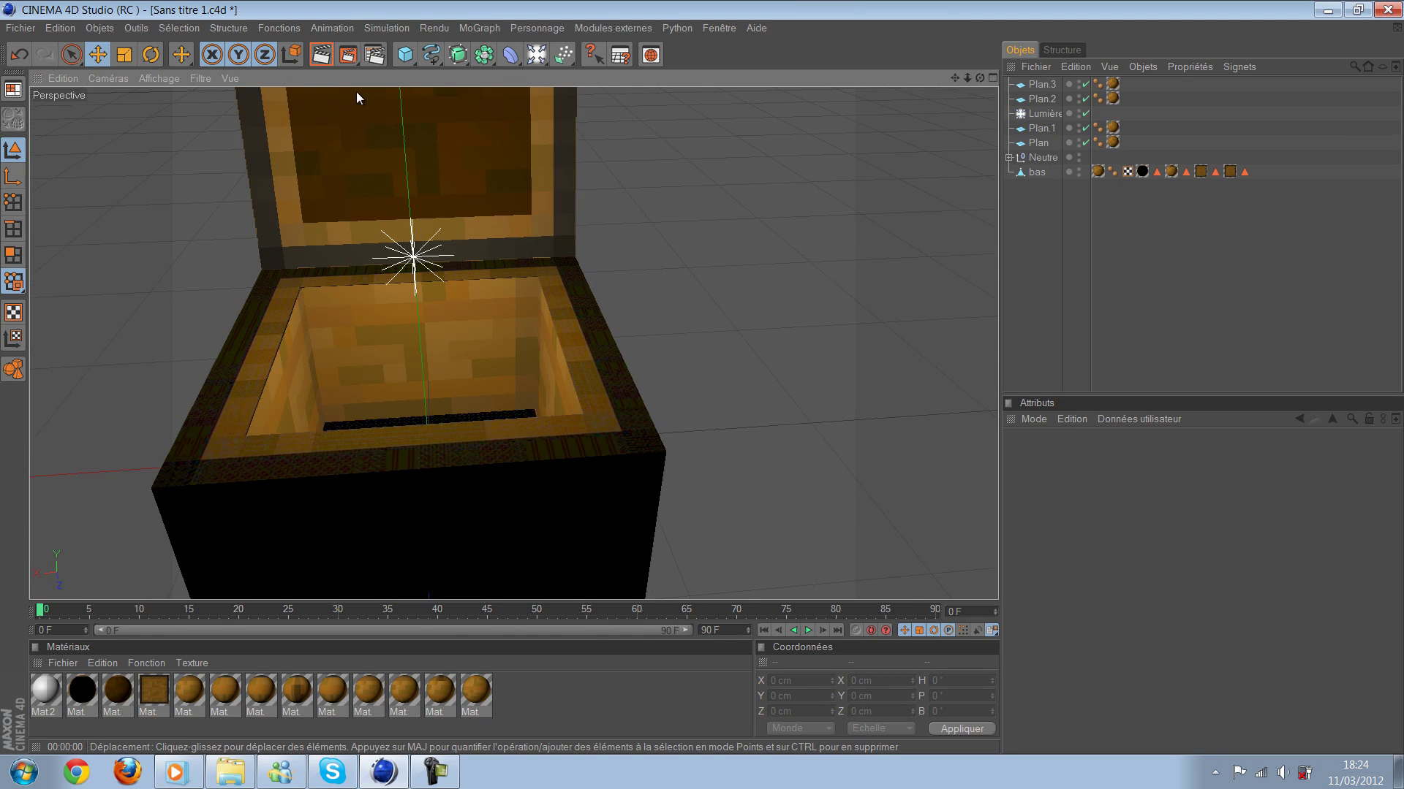
scroll(357, 91, "up", 3)
scroll(636, 293, "up", 3)
scroll(731, 409, "up", 3)
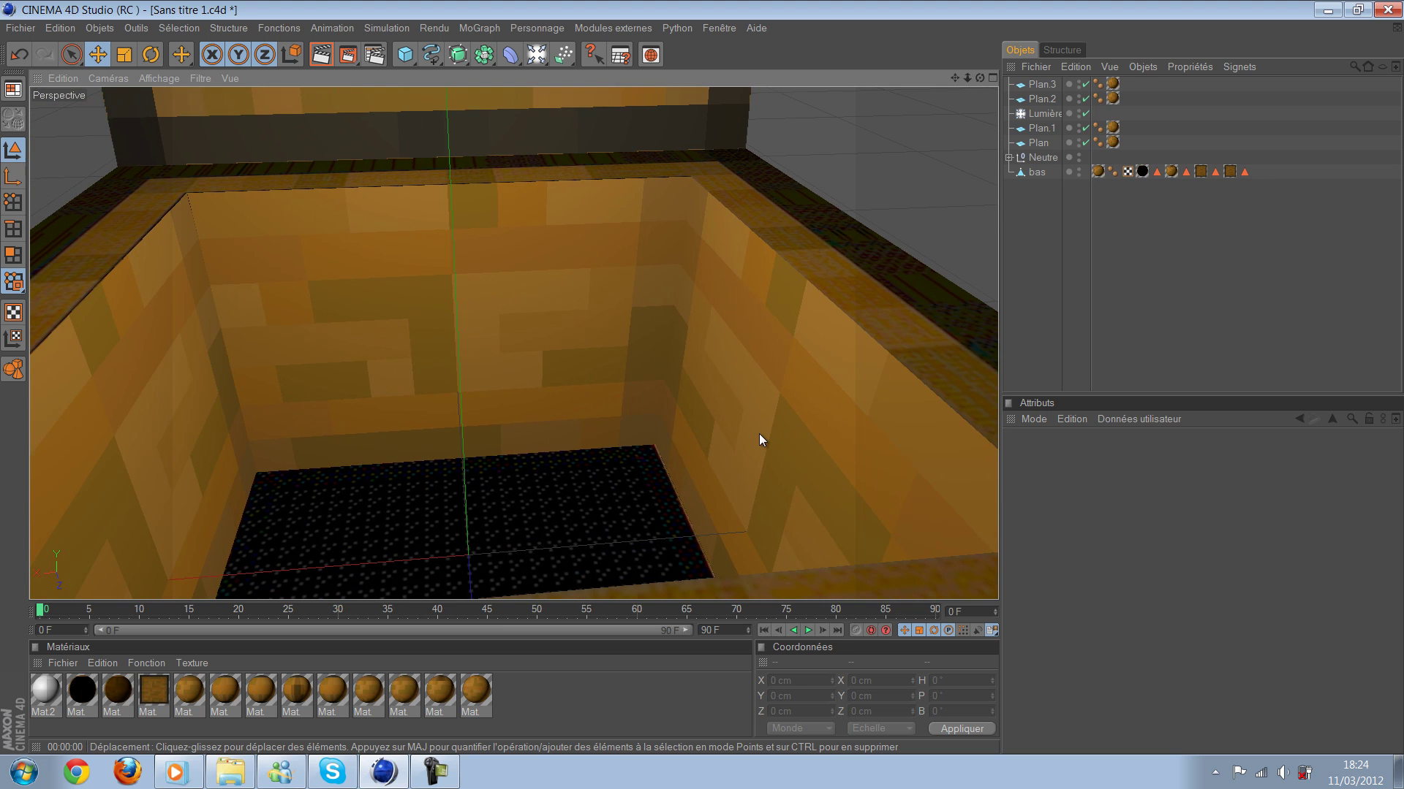
scroll(760, 430, "up", 3)
left_click_drag(760, 427, 706, 384, "alt")
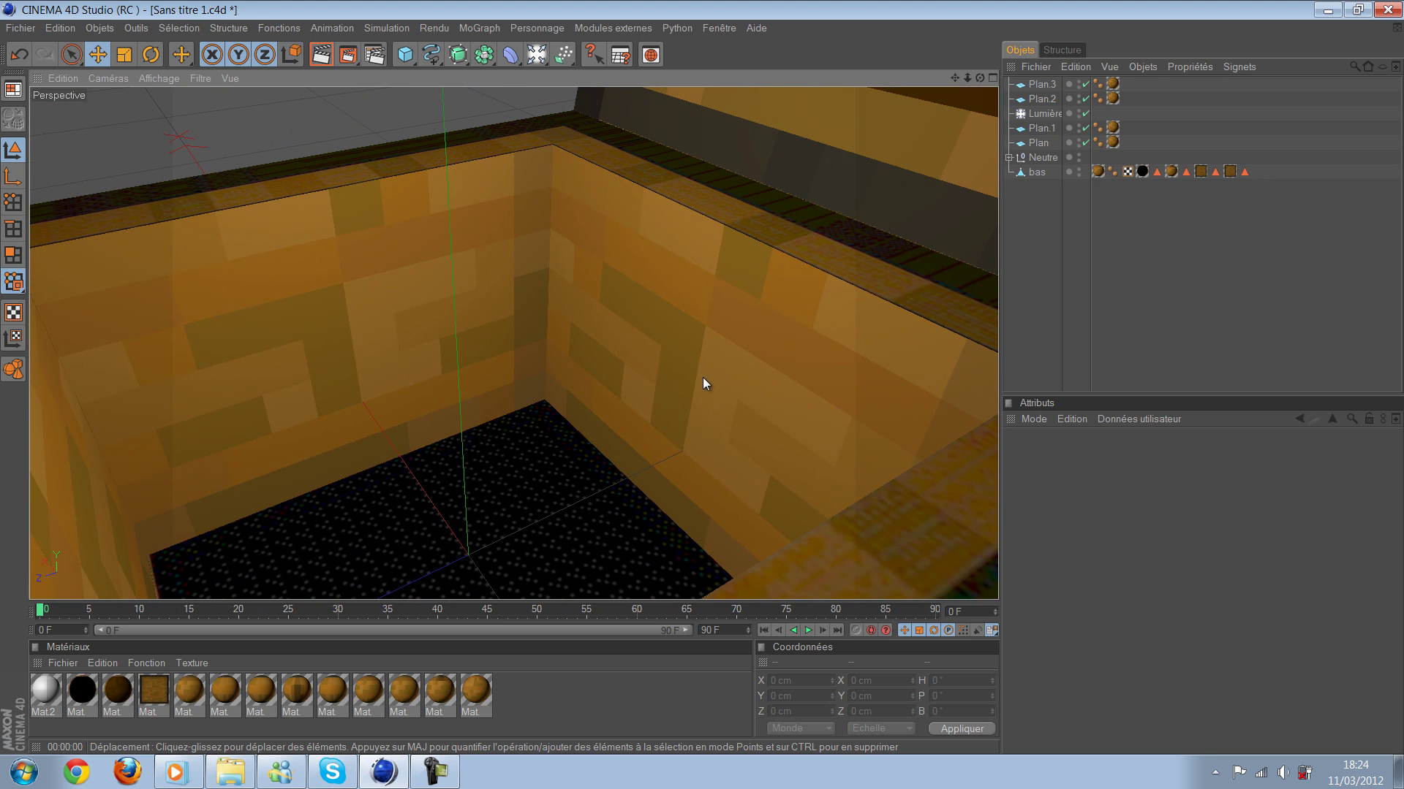
Step: Rotate the left inner wall Plan.3 so its wood texture faces inward
left_click(354, 334)
key("r")
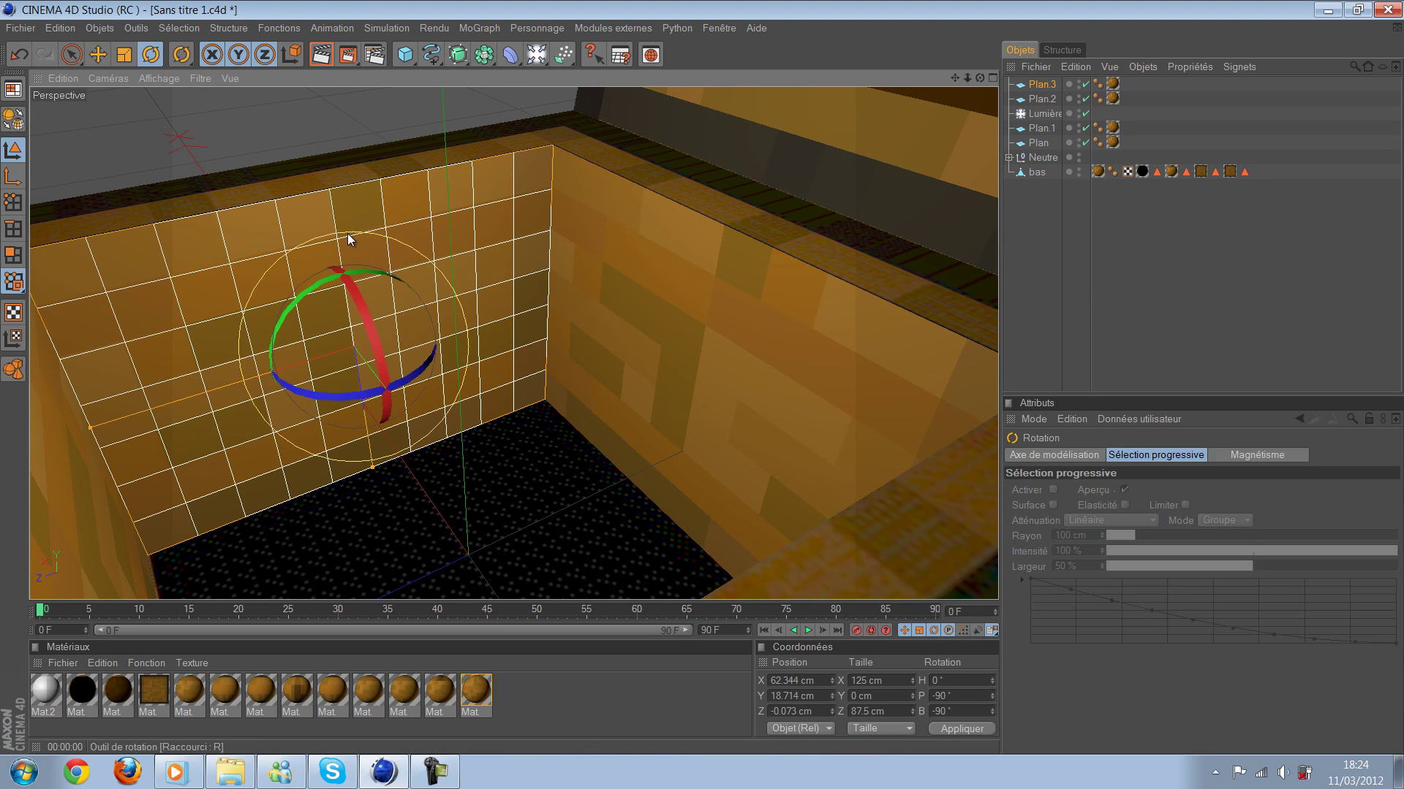
mouse_move(345, 235)
left_mouse_down()
mouse_move(558, 278)
mouse_move(497, 217)
mouse_move(705, 385)
left_mouse_up()
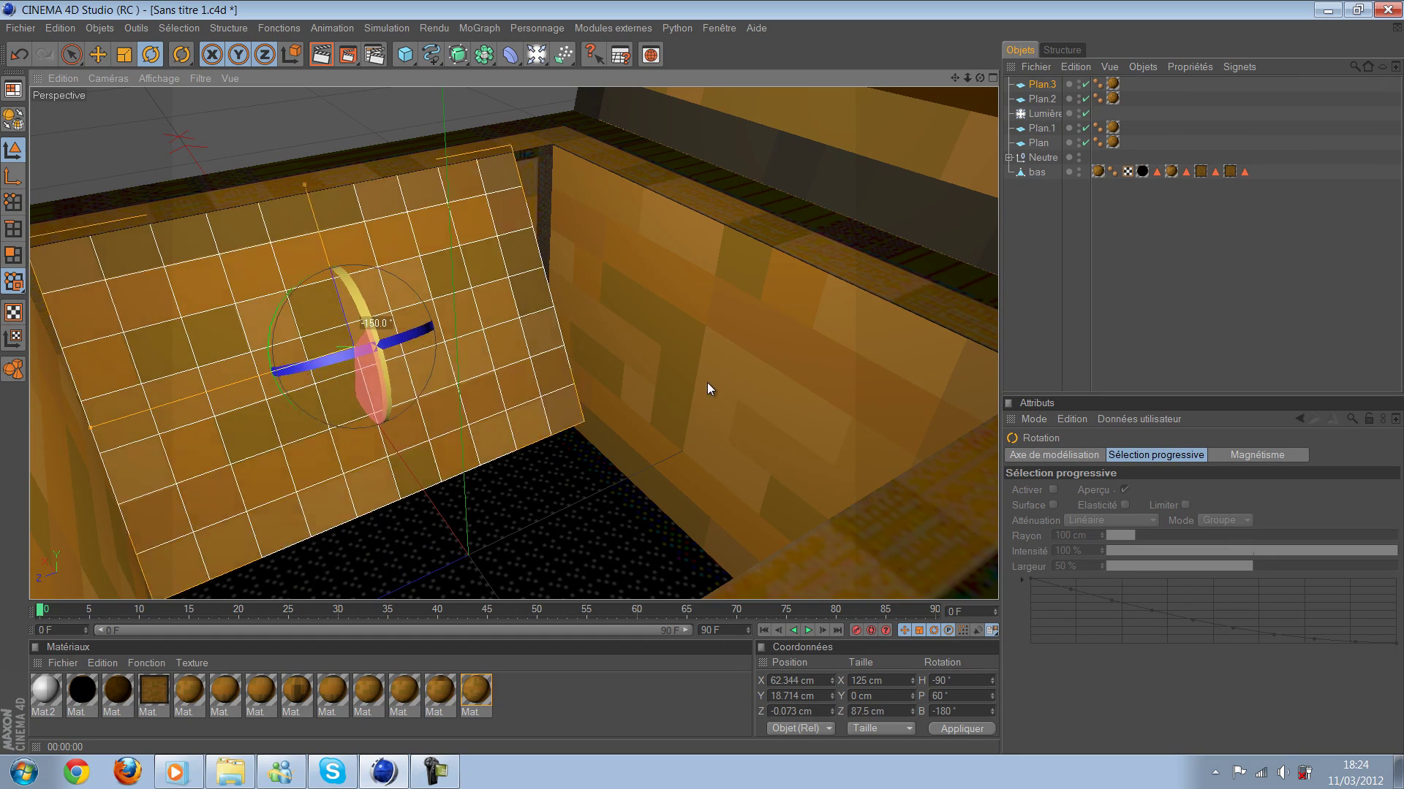
left_click_drag(519, 244, 330, 49)
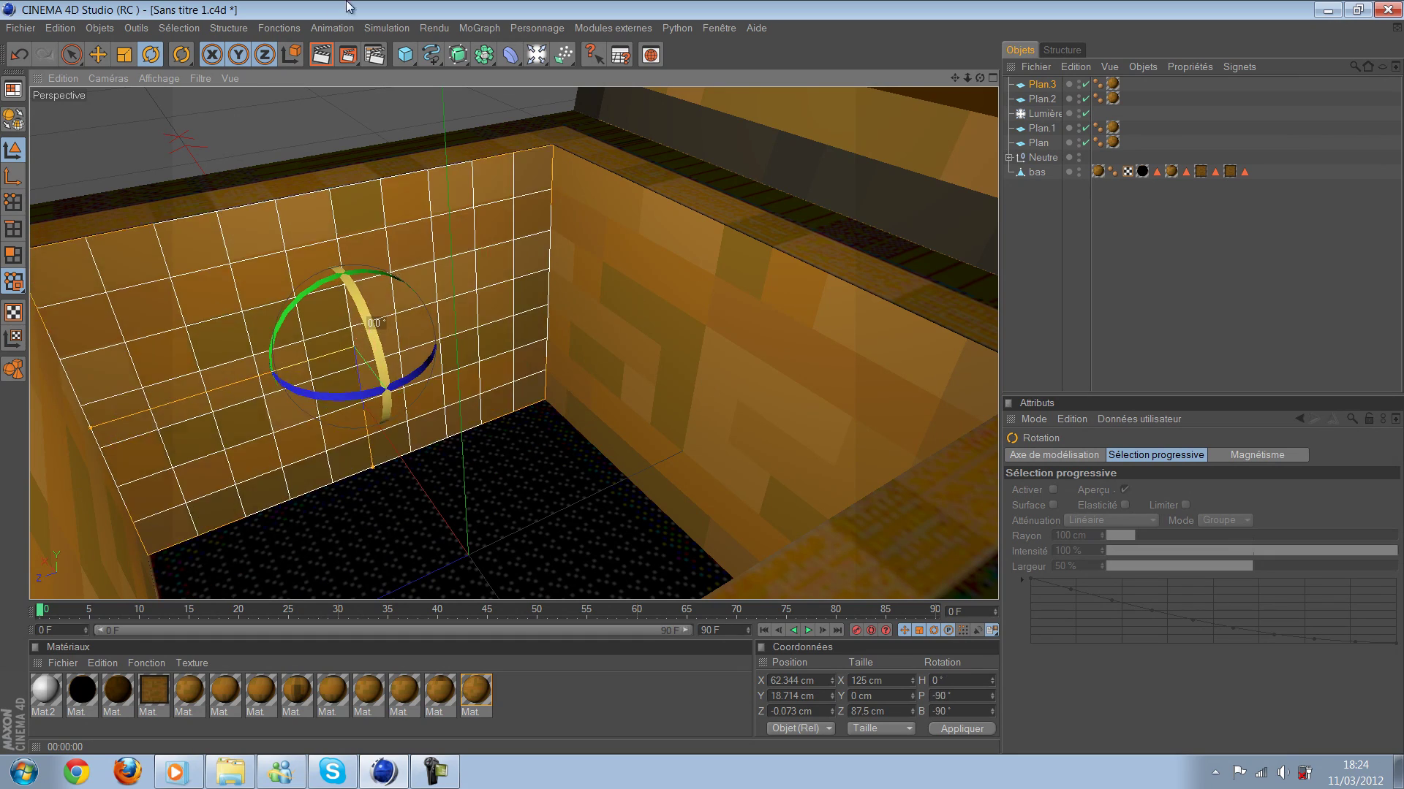
mouse_move(546, 267)
left_mouse_down()
mouse_move(291, 232)
mouse_move(269, 264)
left_mouse_up()
mouse_move(717, 398)
left_mouse_down("alt")
mouse_move(313, 415)
mouse_move(373, 443)
mouse_move(702, 379)
mouse_move(361, 442)
mouse_move(177, 323)
left_mouse_up("alt")
Step: Rotate the back inner wall Plan.2 to face into the chest
left_click(704, 384)
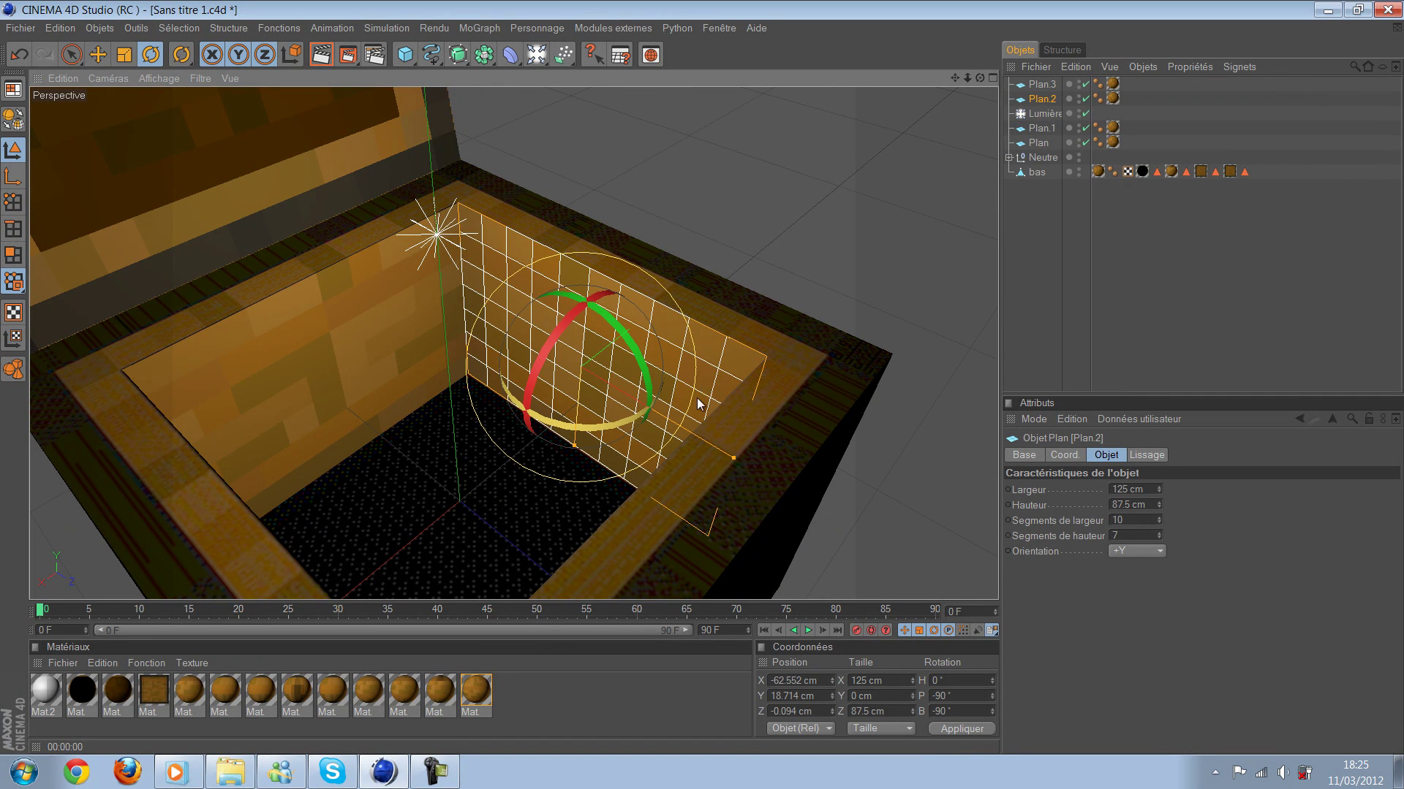
left_click_drag(701, 384, 305, 58)
left_click_drag(333, 165, 389, 165)
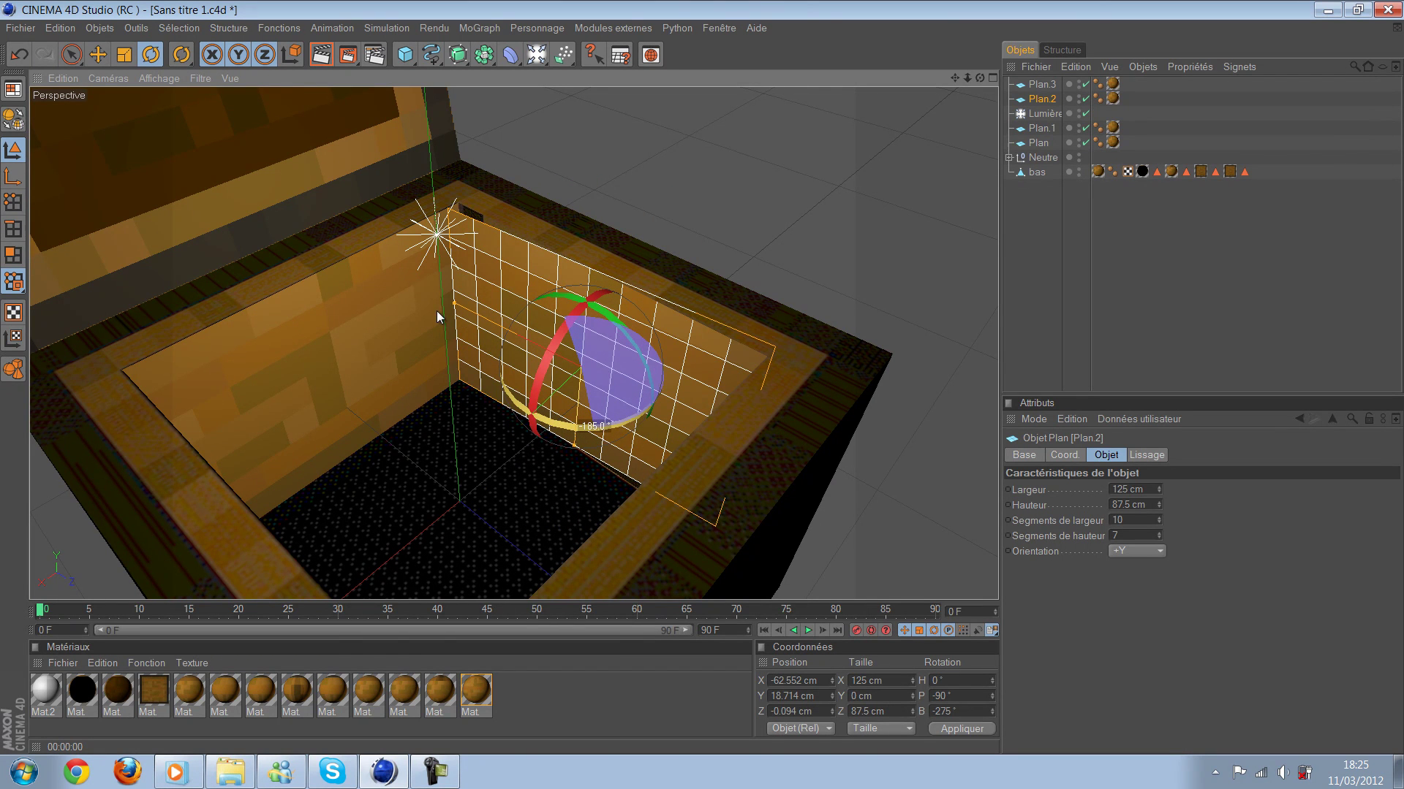
left_click_drag(437, 313, 464, 307)
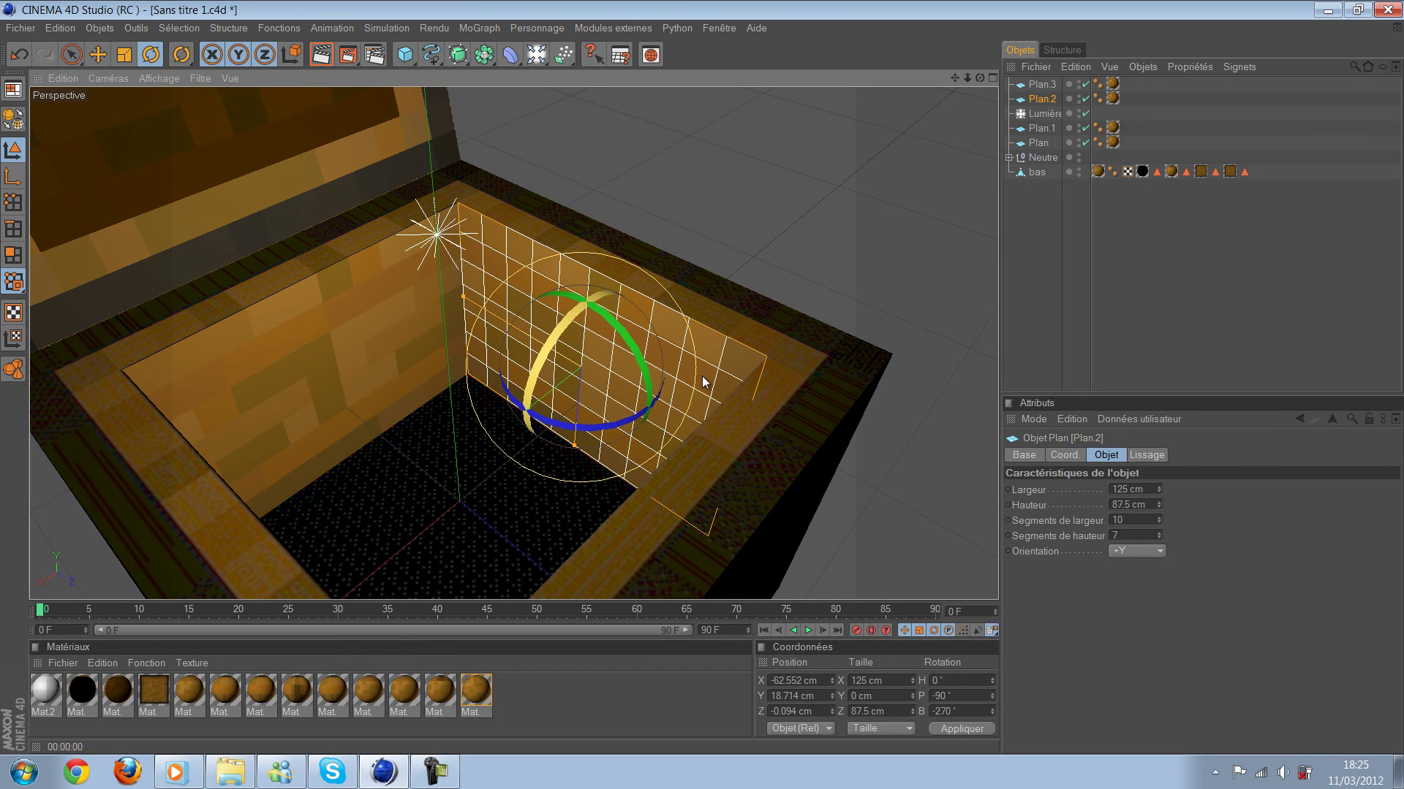
mouse_move(720, 393)
left_mouse_down()
mouse_move(673, 384)
mouse_move(700, 386)
left_mouse_up()
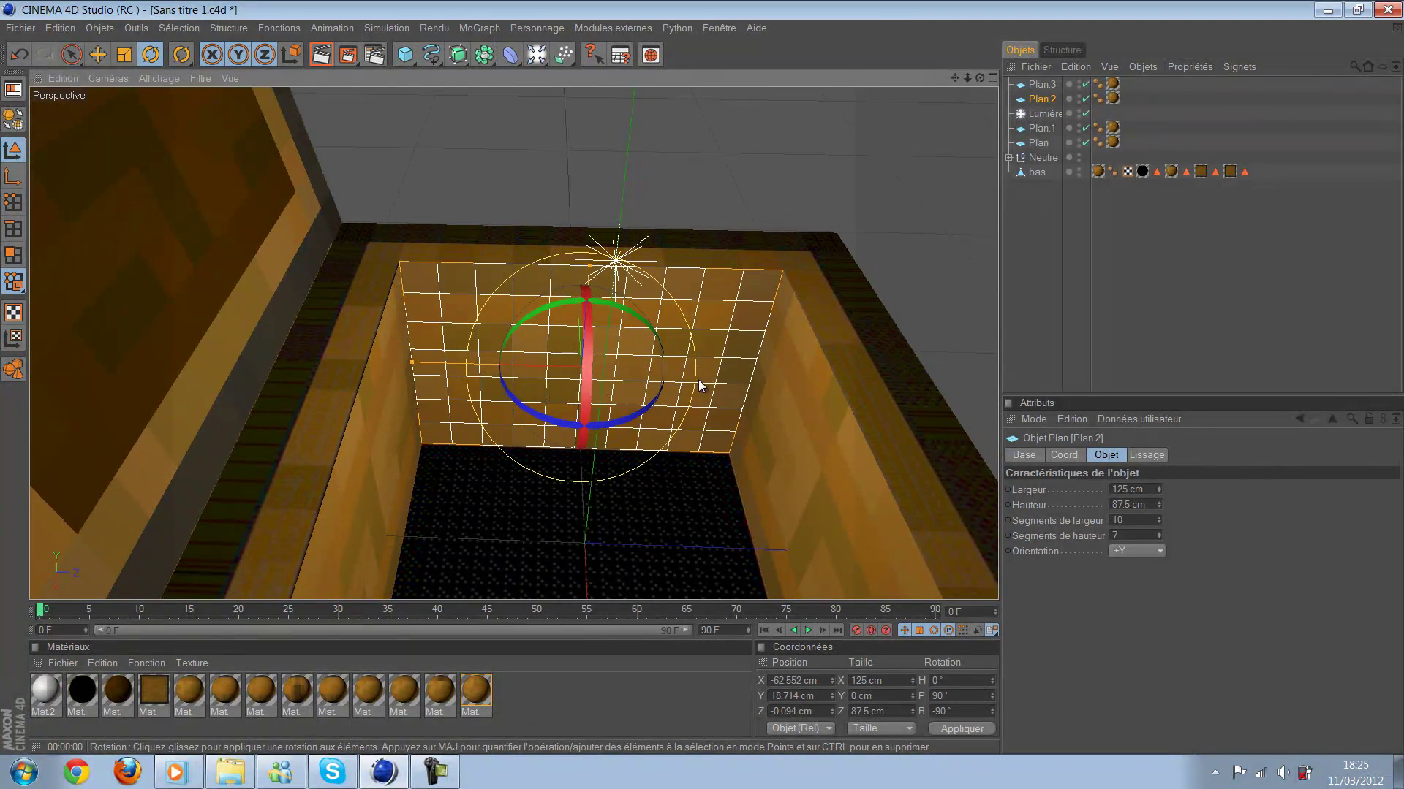
Step: Flip the right inner wall Plan.1 180 degrees and render the interior to check it
left_click(700, 386)
mouse_move(314, 95)
left_mouse_down()
mouse_move(479, 155)
mouse_move(445, 169)
mouse_move(851, 215)
mouse_move(708, 383)
left_mouse_up()
left_click(444, 182)
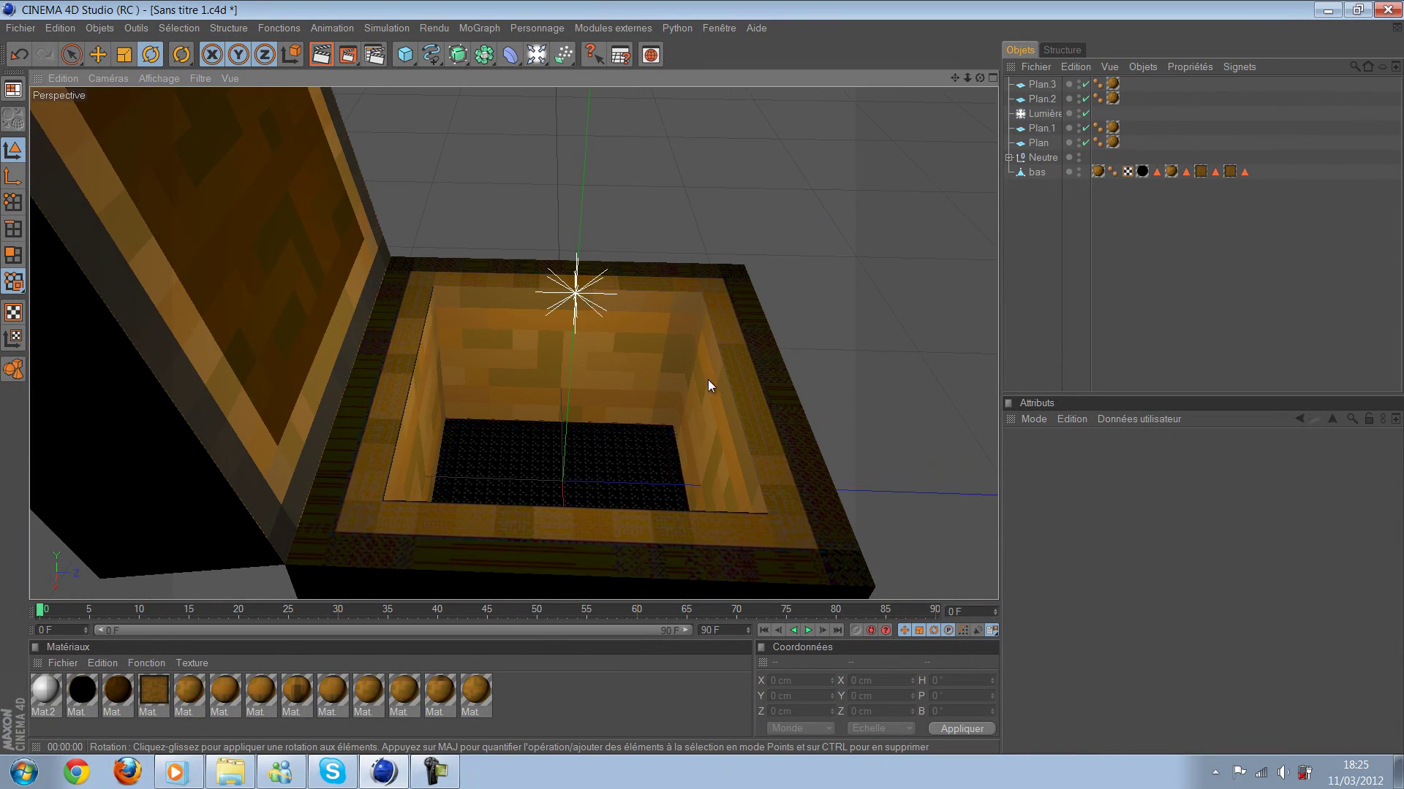
mouse_move(852, 216)
left_mouse_down("alt")
mouse_move(702, 389)
mouse_move(707, 409)
mouse_move(718, 147)
mouse_move(701, 383)
mouse_move(519, 70)
mouse_move(467, 99)
left_mouse_up("alt")
key("ctrl+r")
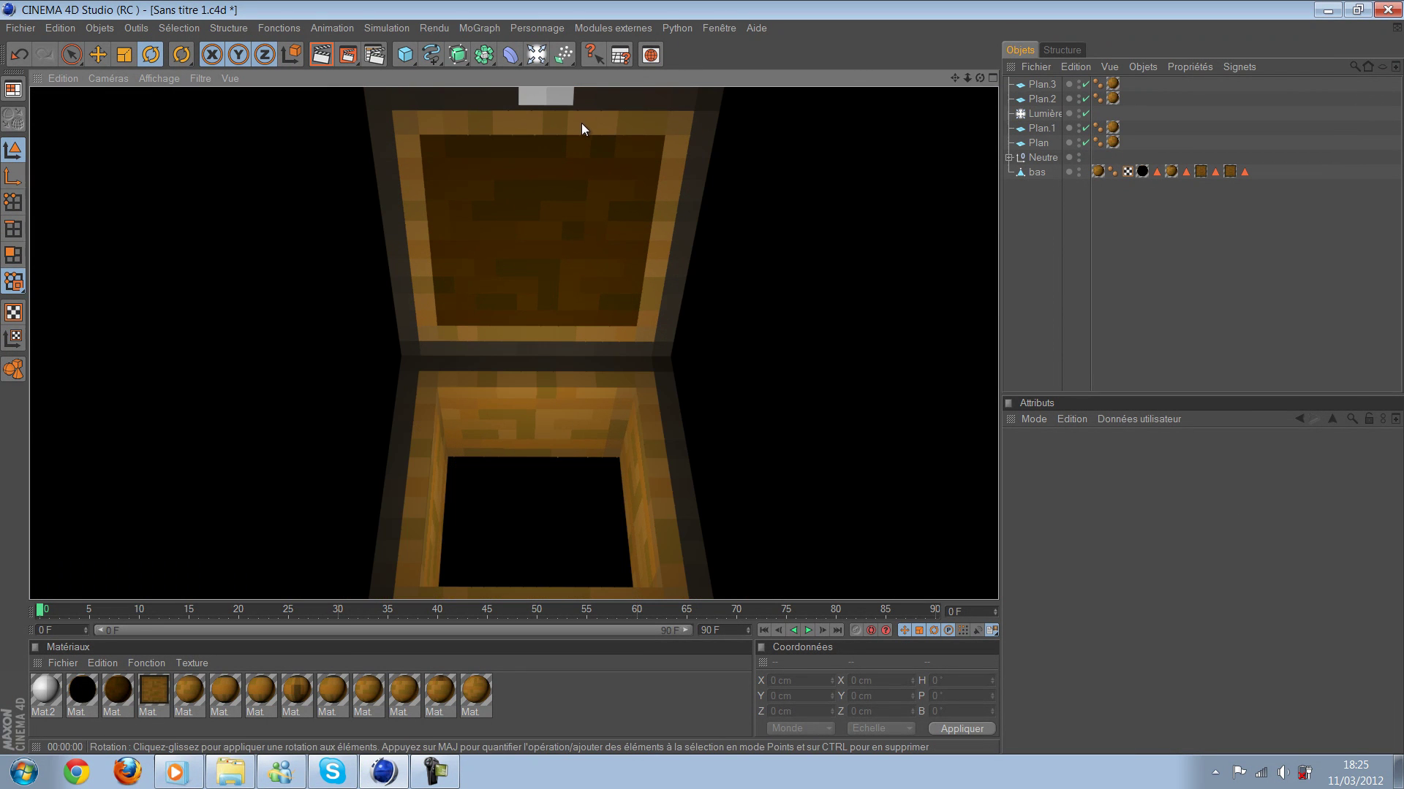
scroll(343, 511, "up", 1)
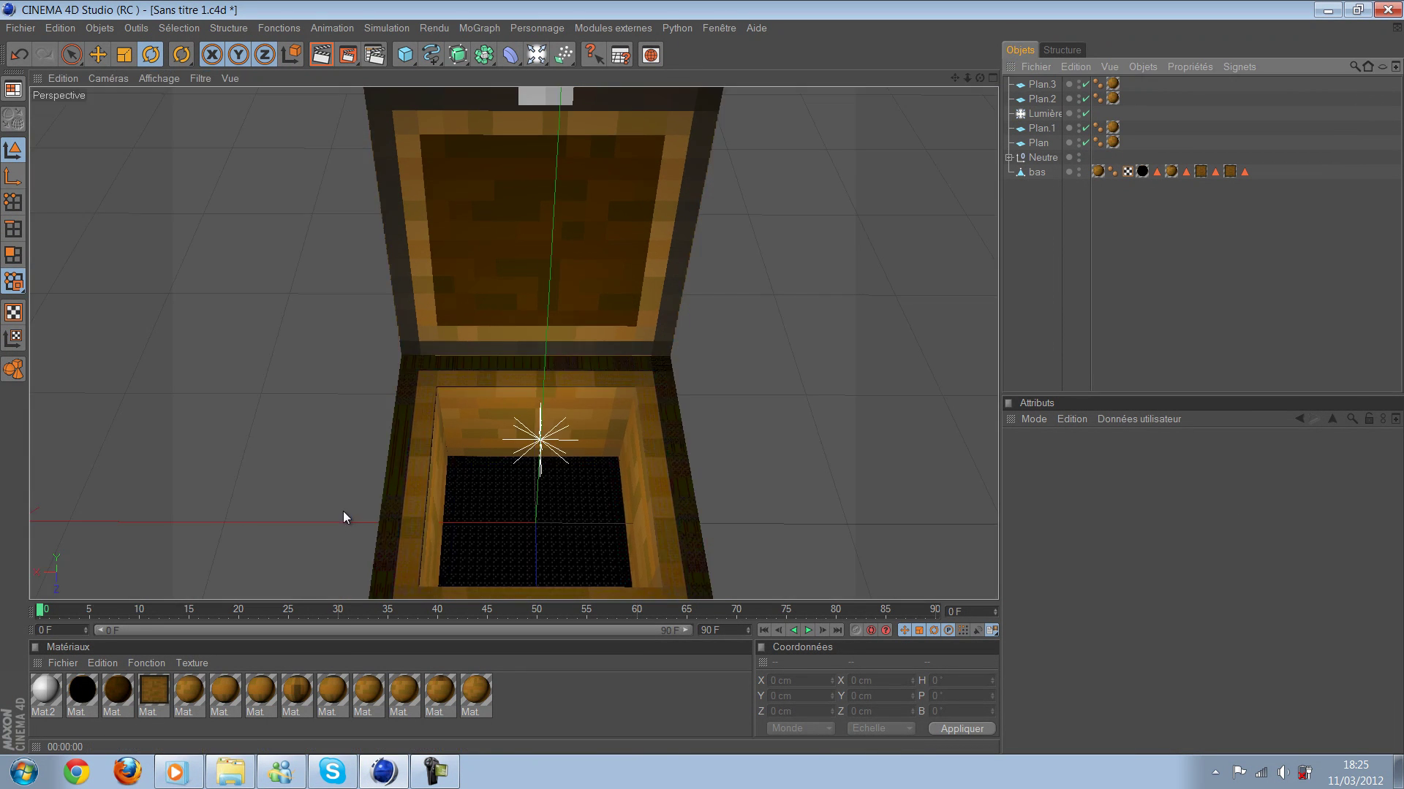
scroll(232, 527, "up", 1)
scroll(232, 528, "up", 1)
mouse_move(704, 384)
left_mouse_down("alt")
mouse_move(267, 472)
mouse_move(357, 72)
mouse_move(319, 58)
left_mouse_up("alt")
Step: Paint-select the inner floor polygons of the chest base object bas
key("ctrl+z")
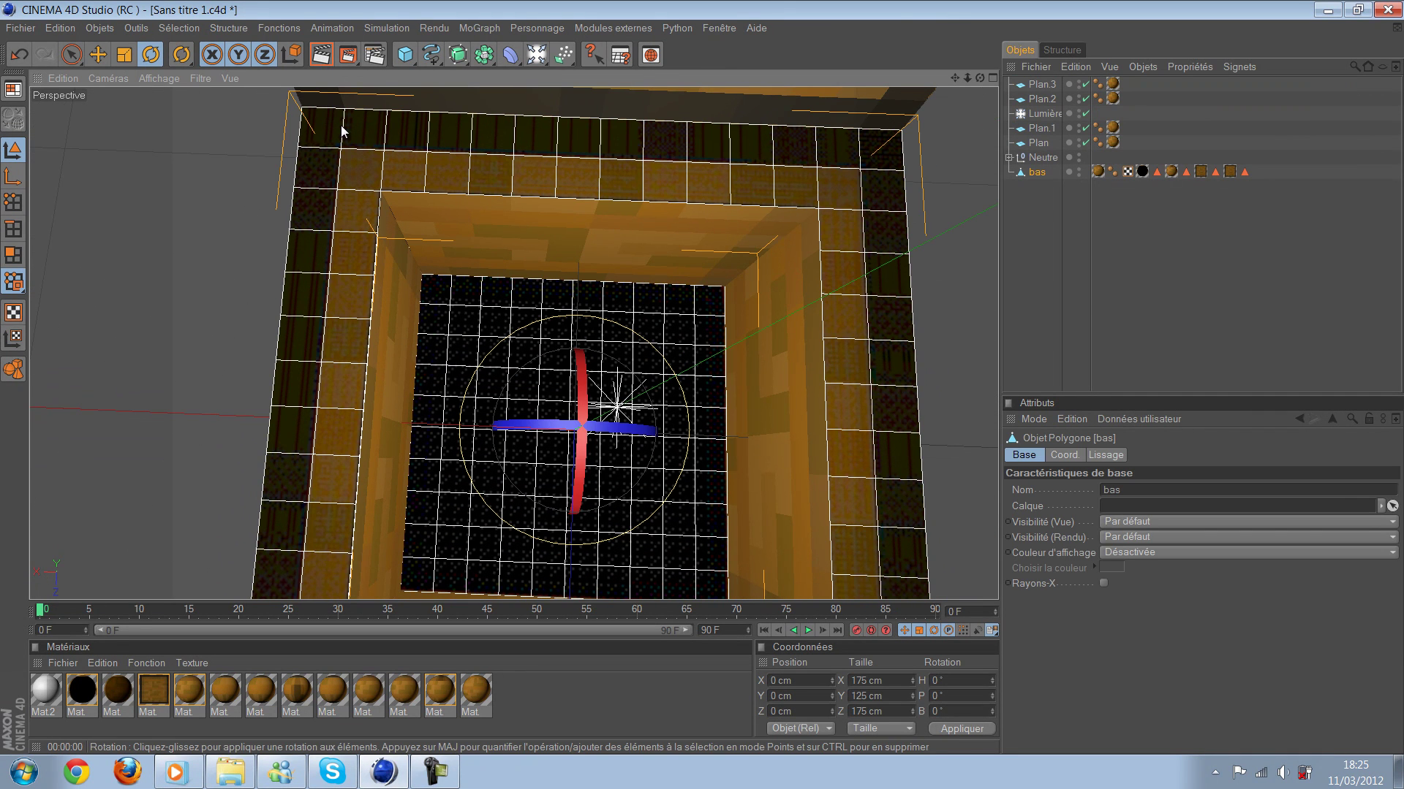
key("space")
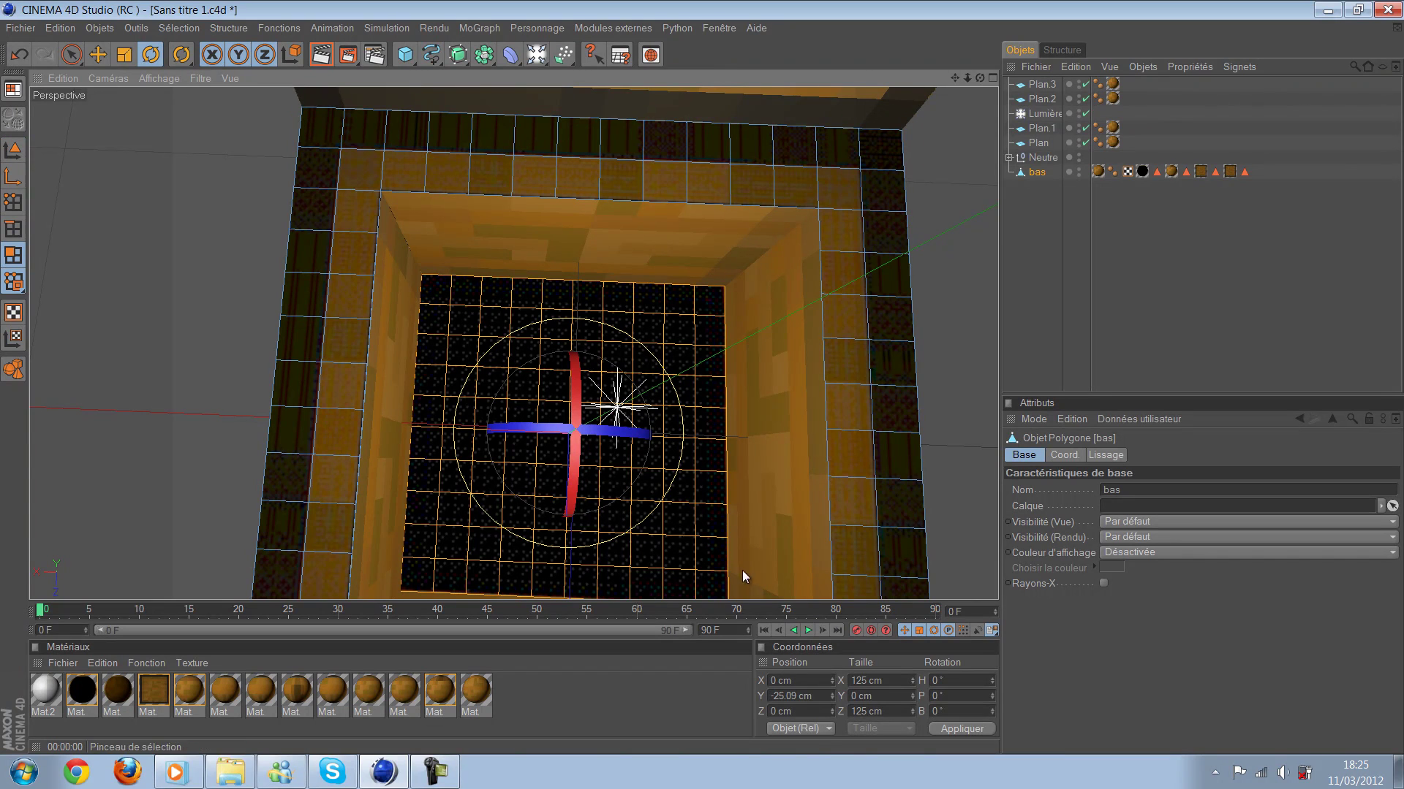
left_click(71, 54)
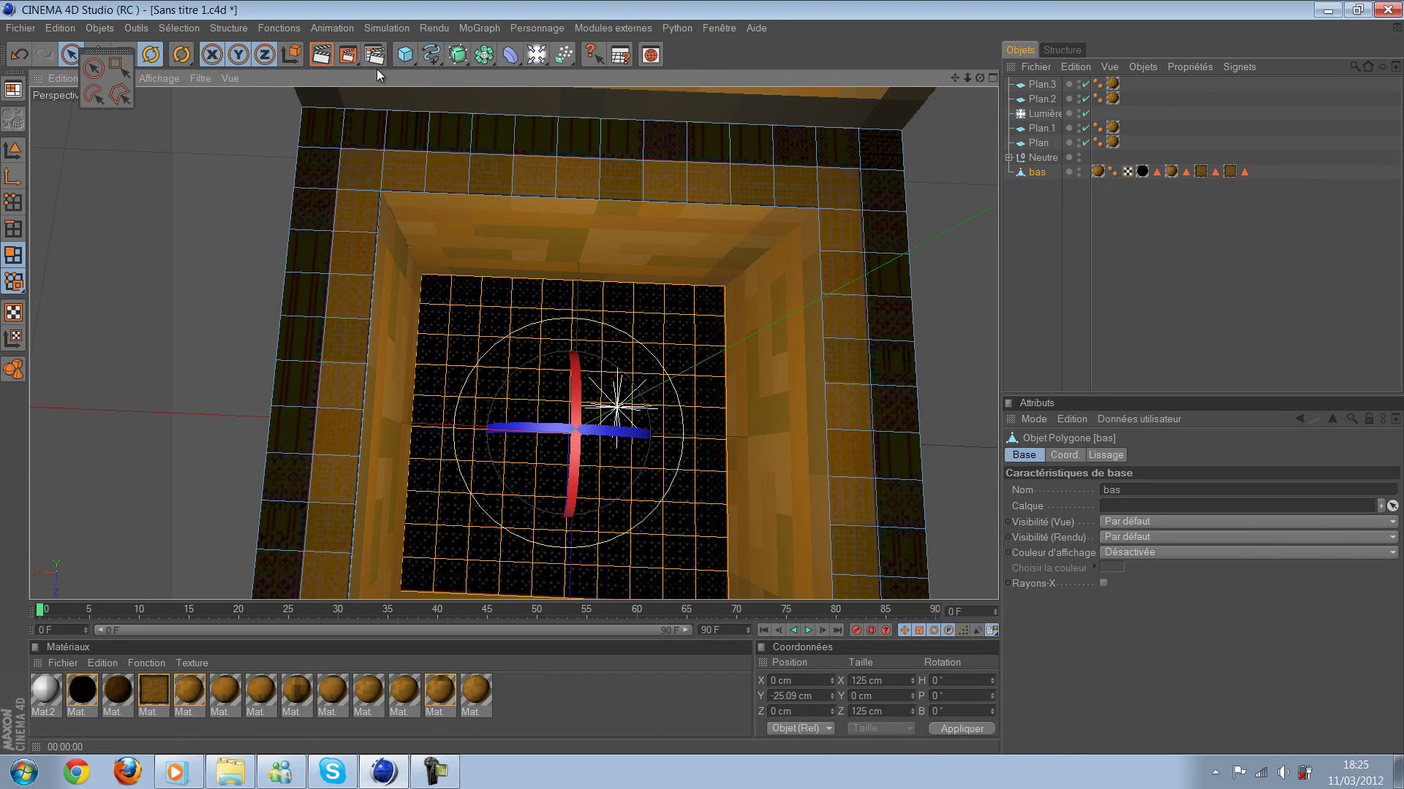
mouse_move(569, 274)
left_mouse_down()
mouse_move(690, 317)
mouse_move(564, 347)
mouse_move(458, 340)
left_mouse_up()
mouse_move(437, 446)
left_mouse_down()
mouse_move(430, 574)
mouse_move(505, 555)
mouse_move(489, 437)
mouse_move(589, 455)
mouse_move(687, 359)
mouse_move(695, 566)
mouse_move(699, 489)
left_mouse_up()
scroll(432, 275, "down", 3)
mouse_move(432, 276)
left_mouse_down("alt")
mouse_move(448, 241)
mouse_move(509, 231)
mouse_move(705, 375)
mouse_move(264, 213)
mouse_move(220, 146)
left_mouse_up("alt")
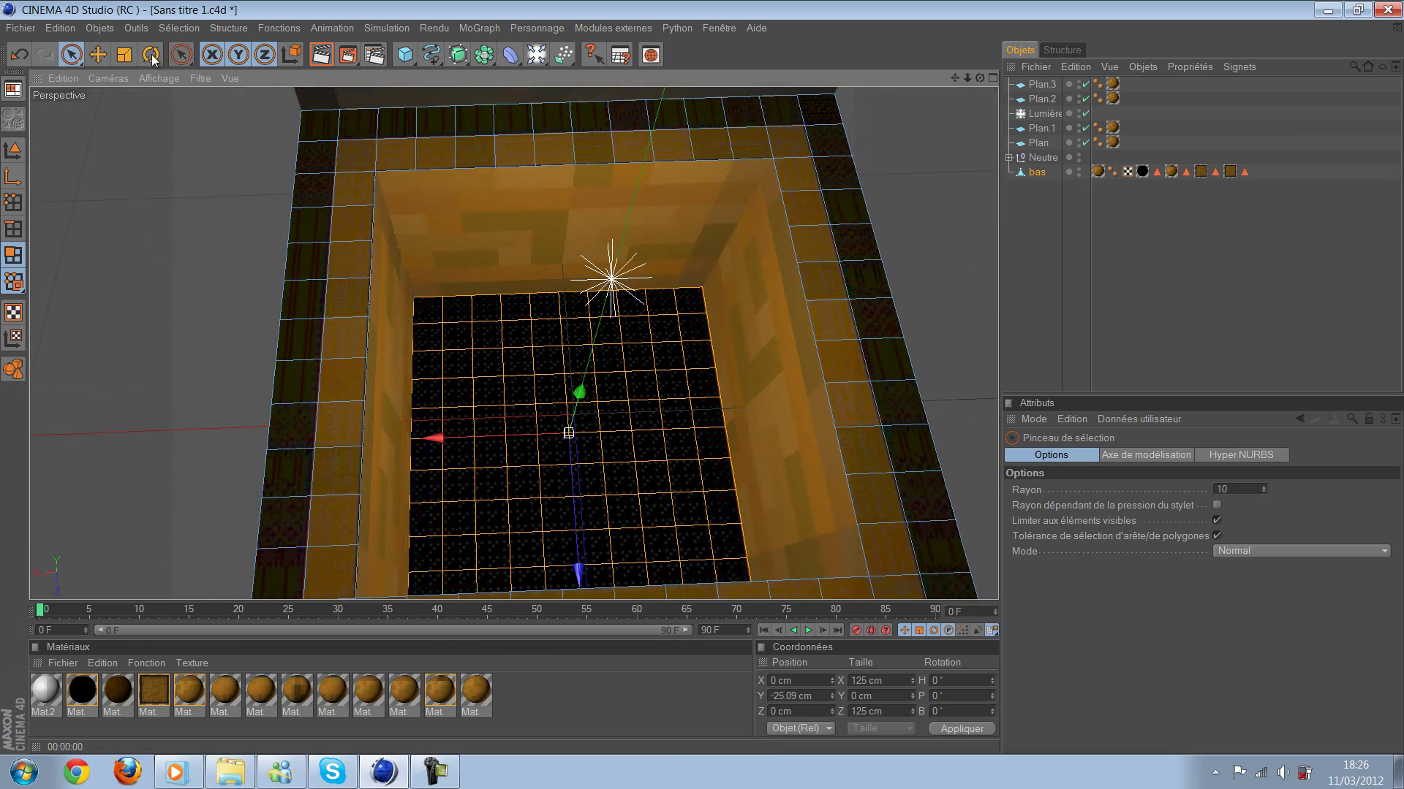
Step: Apply the orange wood material to the selected floor polygons
left_click_drag(154, 691, 537, 307)
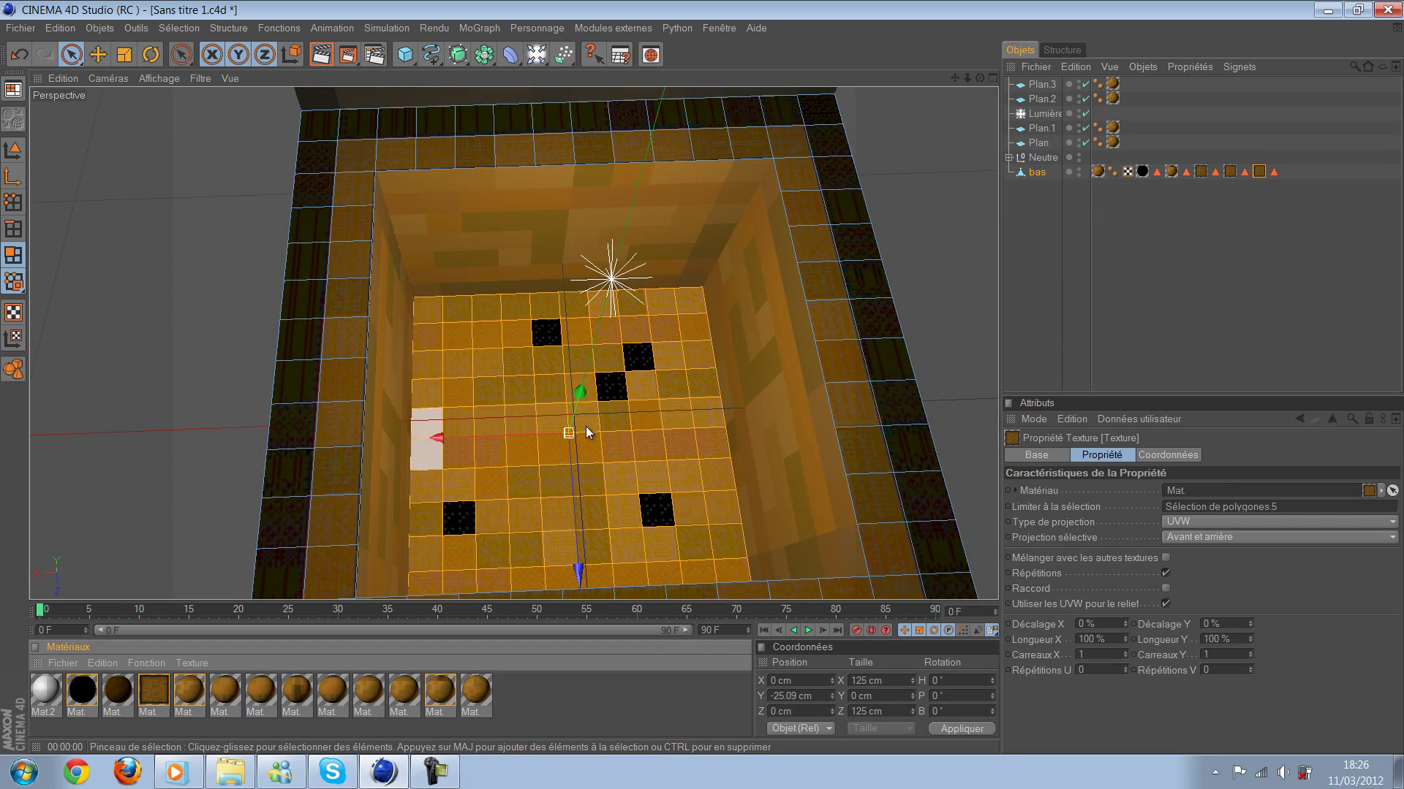
key("ctrl+z")
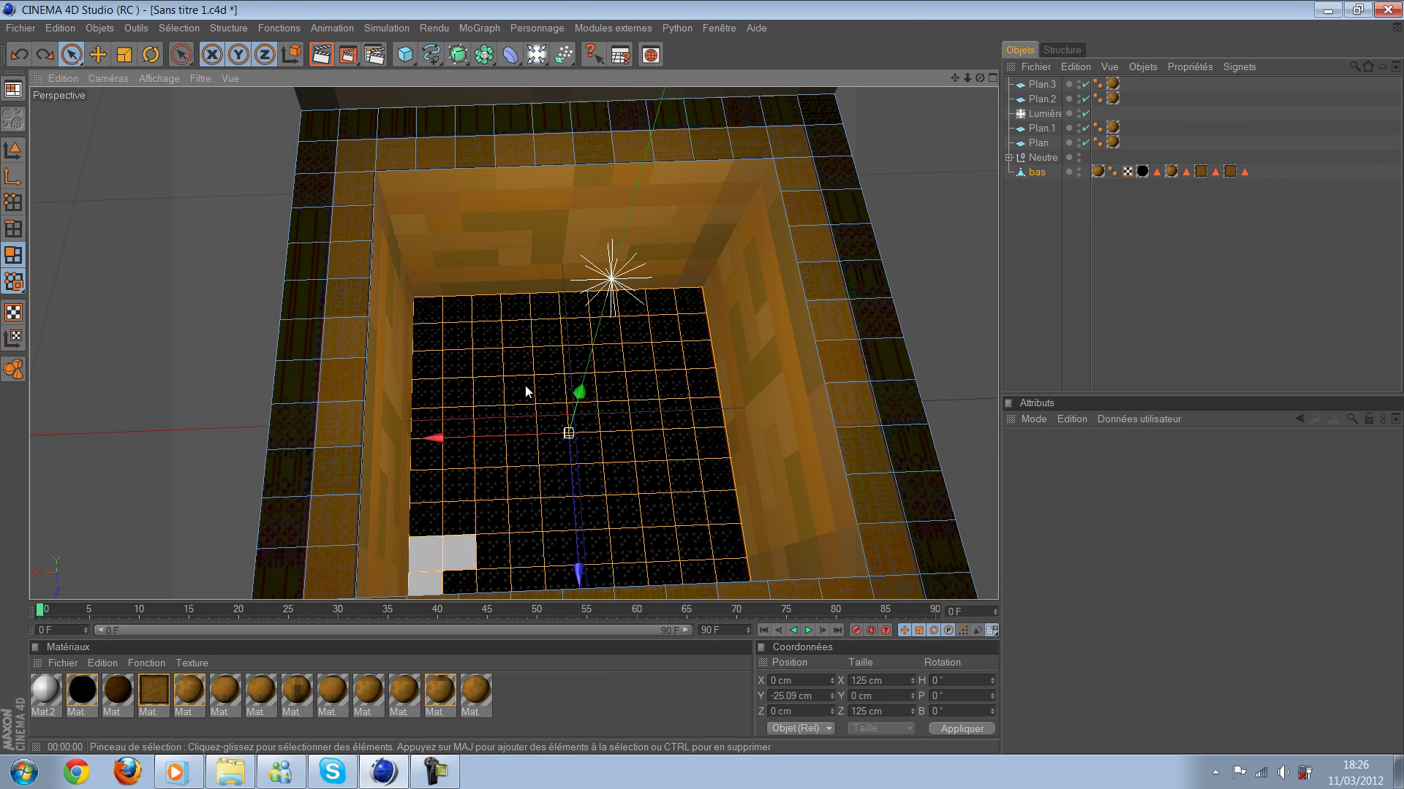
mouse_move(512, 527)
left_mouse_down()
mouse_move(532, 571)
mouse_move(727, 564)
left_mouse_up()
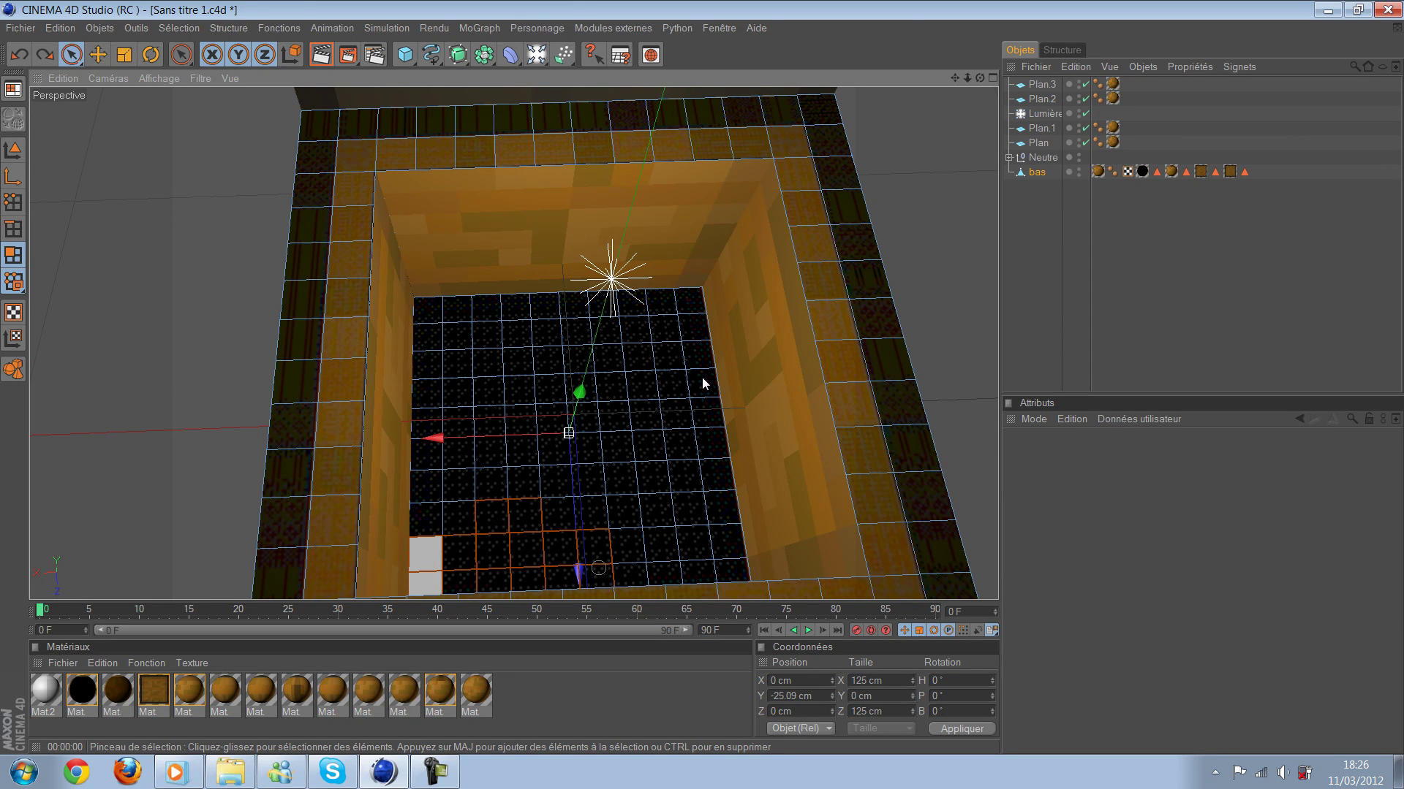
mouse_move(716, 515)
left_mouse_down()
mouse_move(680, 321)
mouse_move(497, 322)
mouse_move(438, 438)
mouse_move(438, 519)
mouse_move(417, 393)
mouse_move(453, 360)
left_mouse_up()
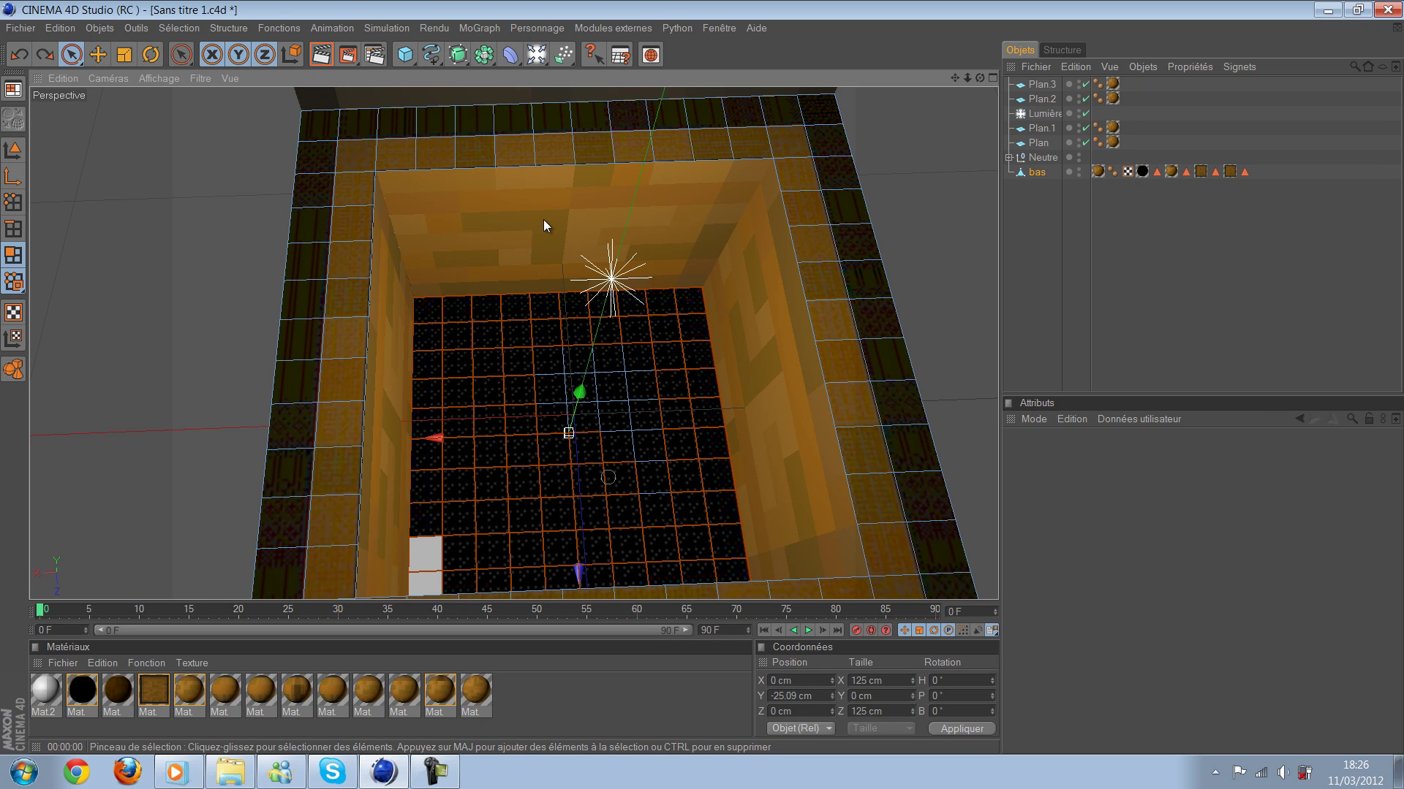
key("ctrl+a")
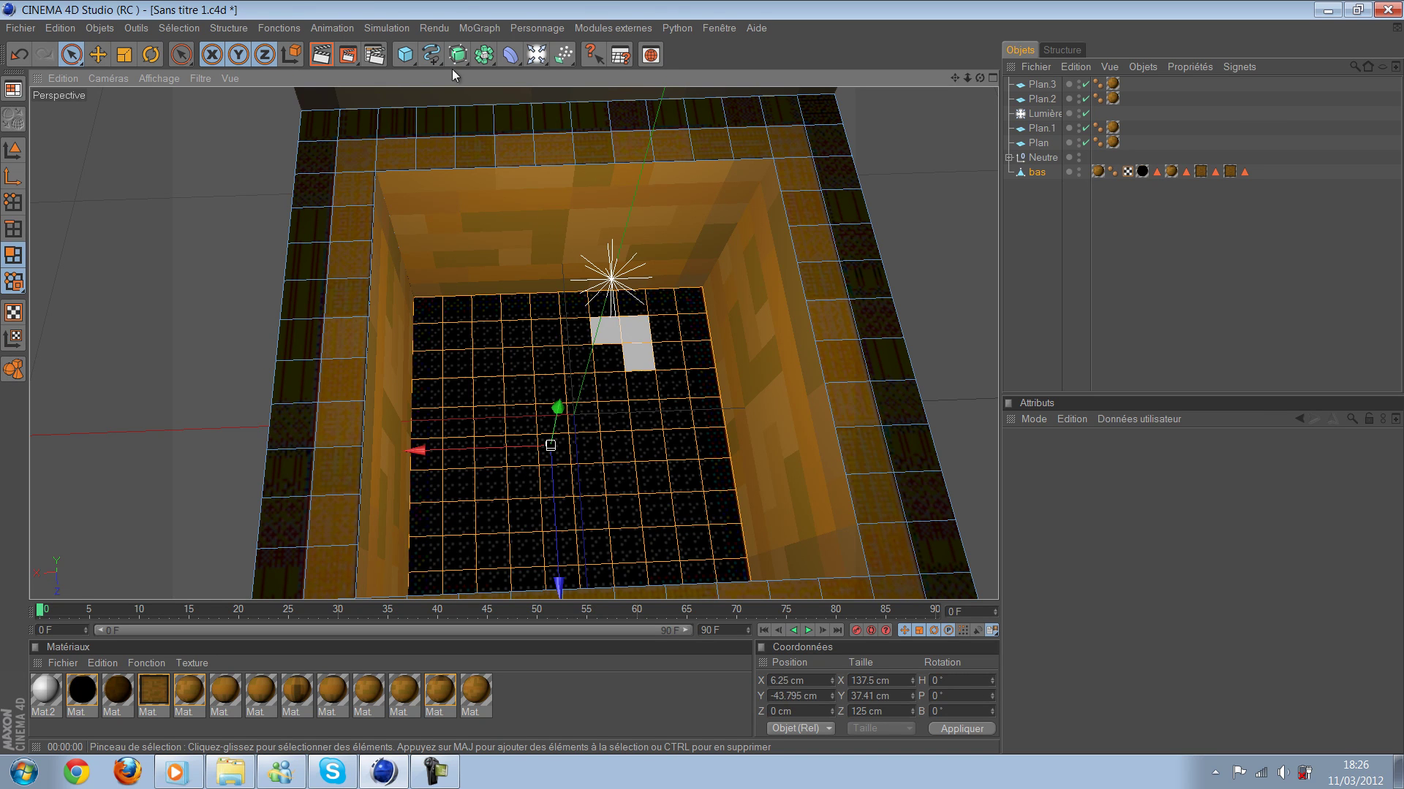
left_click_drag(153, 691, 498, 264)
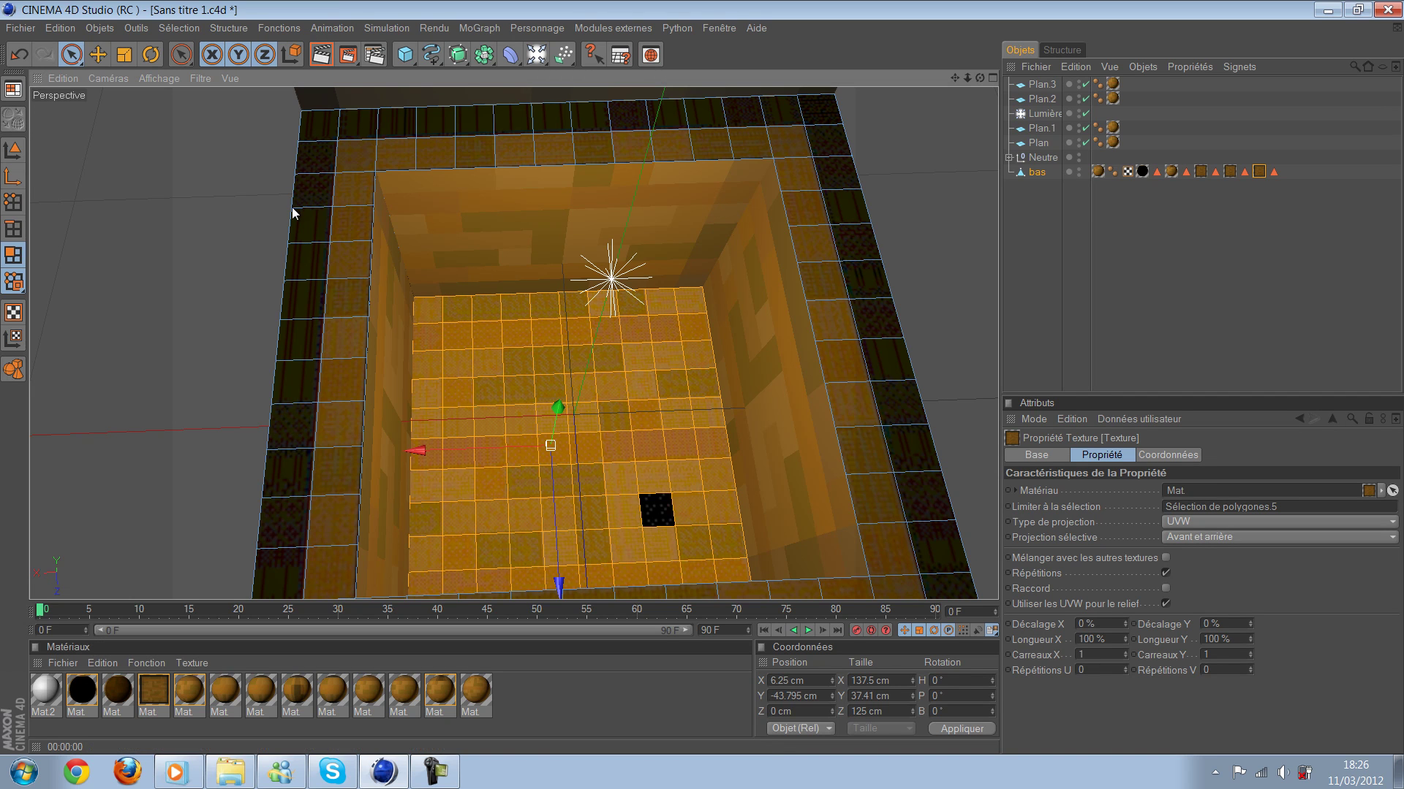
left_click_drag(336, 214, 524, 147)
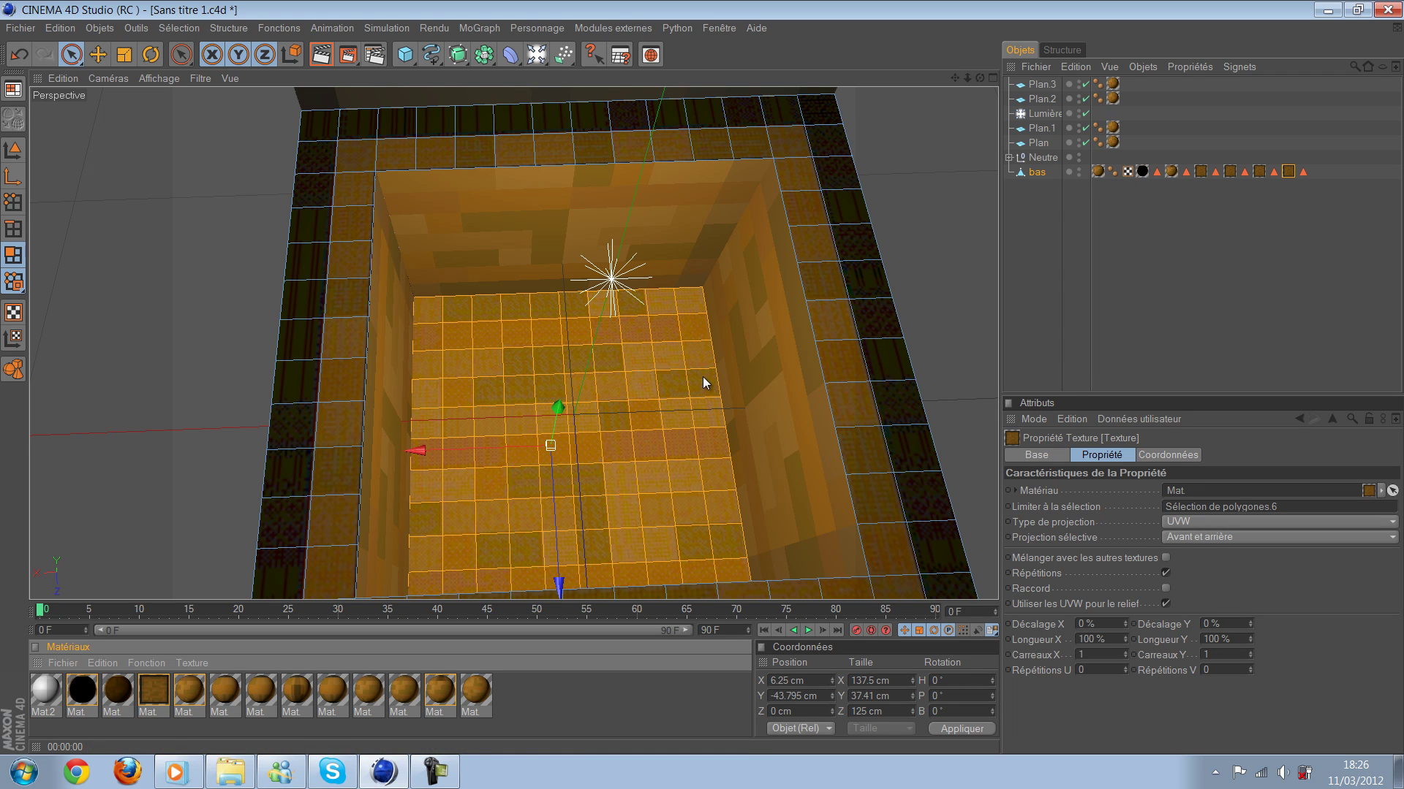
Step: Inspect the textured floor, then undo the wood texture assignment
mouse_move(339, 102)
left_mouse_down("alt")
mouse_move(296, 213)
mouse_move(698, 394)
mouse_move(702, 382)
left_mouse_up("alt")
left_click(505, 152)
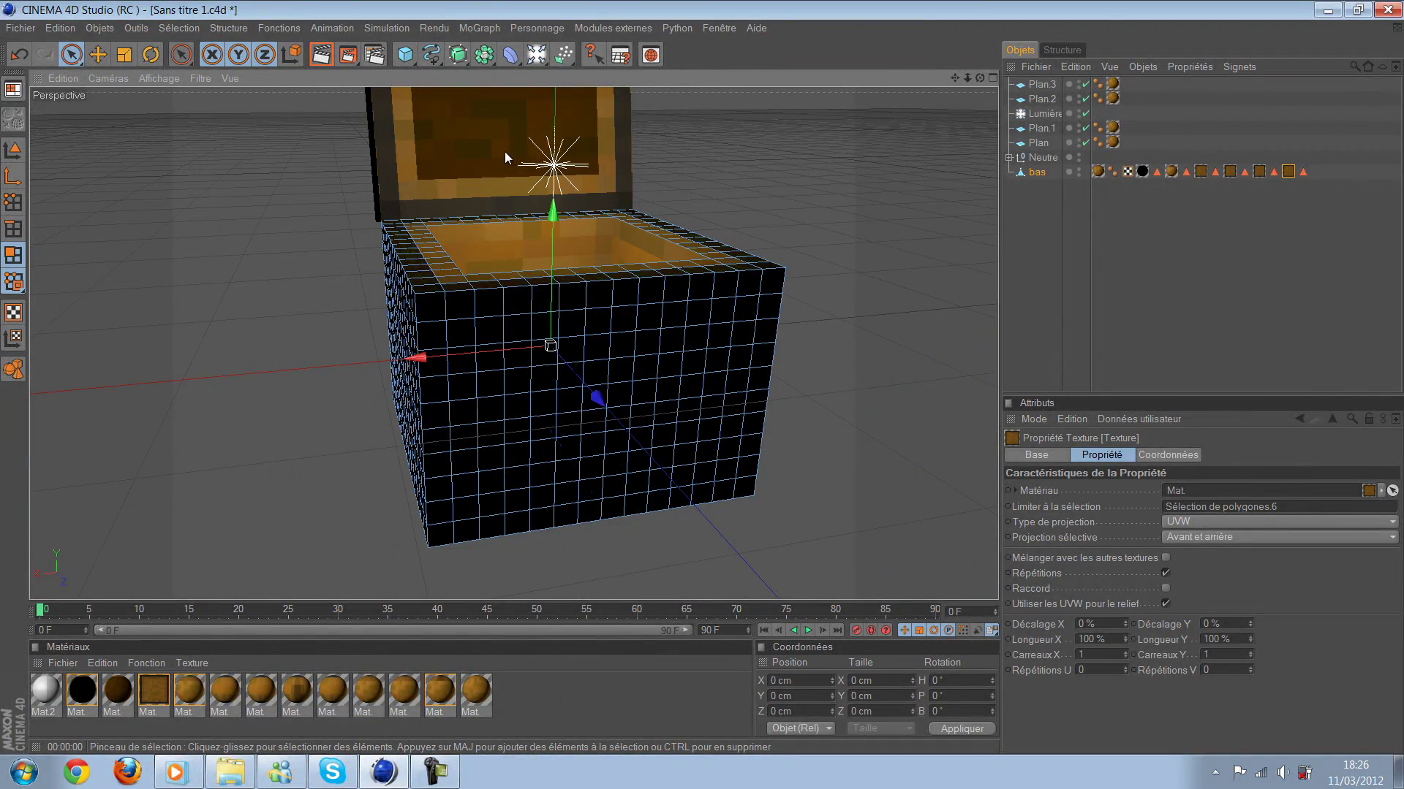
left_click_drag(498, 146, 500, 154, "alt")
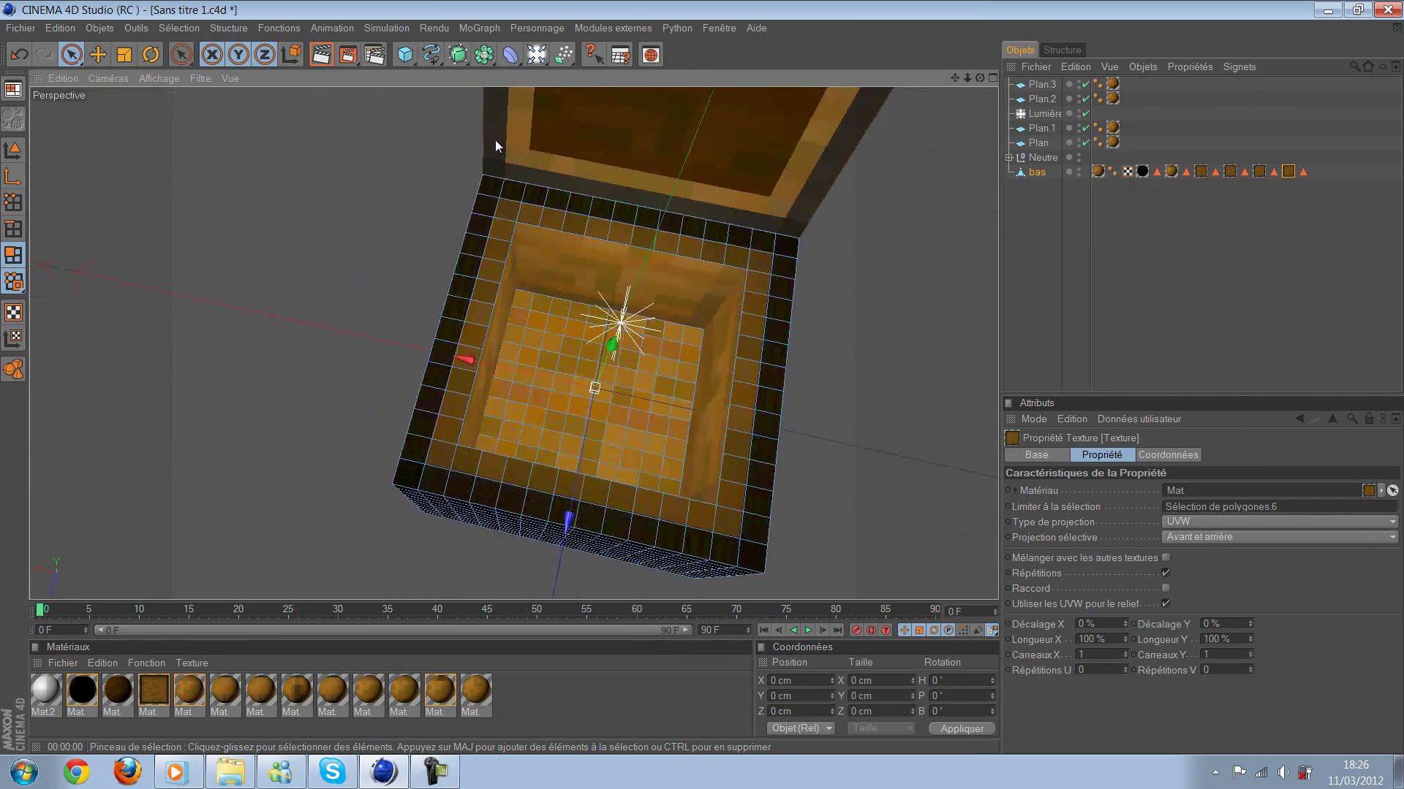
key("ctrl+z")
key("ctrl+z")
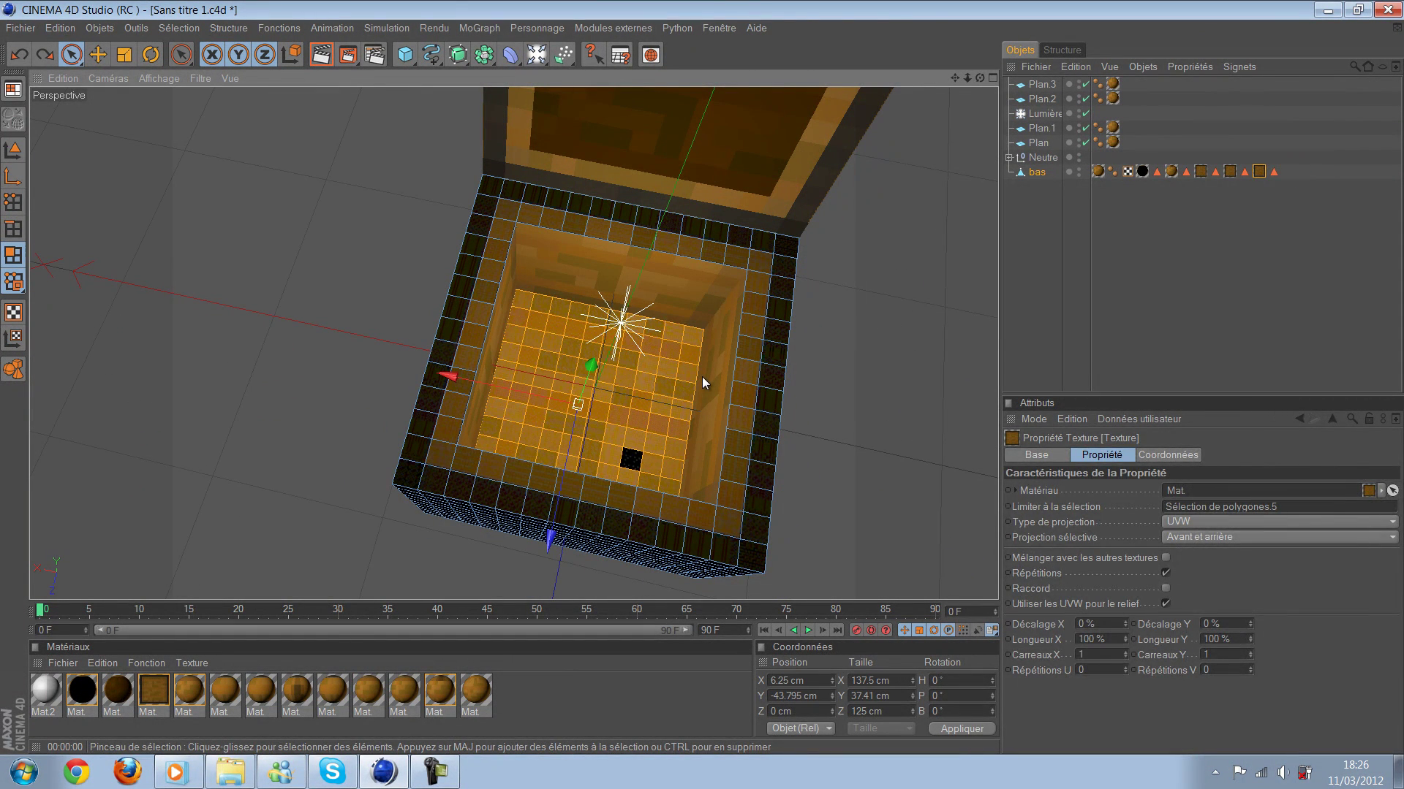
key("ctrl+z")
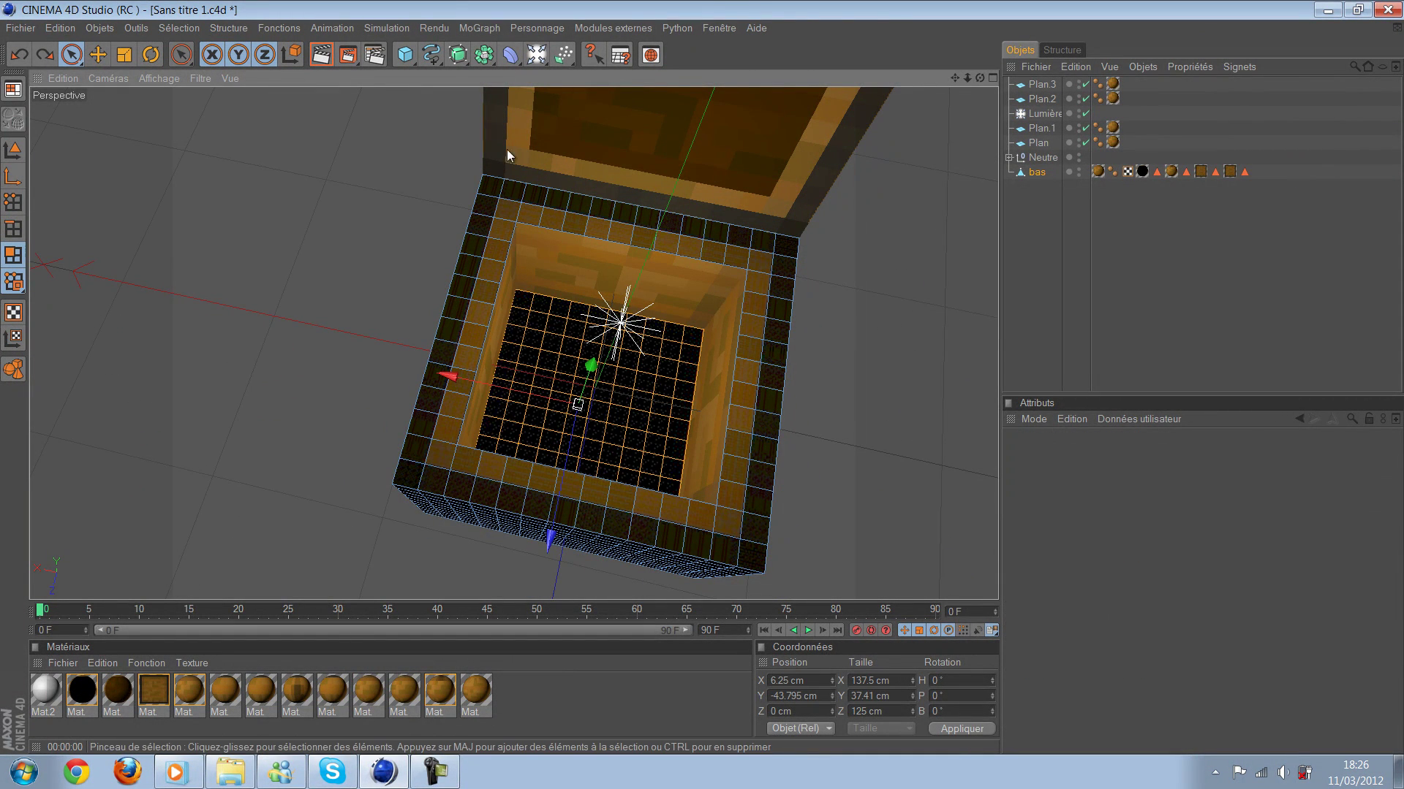
Step: Paint-select every inner floor polygon, apply the wood plank material, and render to check
mouse_move(915, 163)
left_mouse_down("alt")
mouse_move(911, 186)
mouse_move(572, 282)
mouse_move(525, 351)
left_mouse_up("alt")
scroll(525, 351, "up", 5)
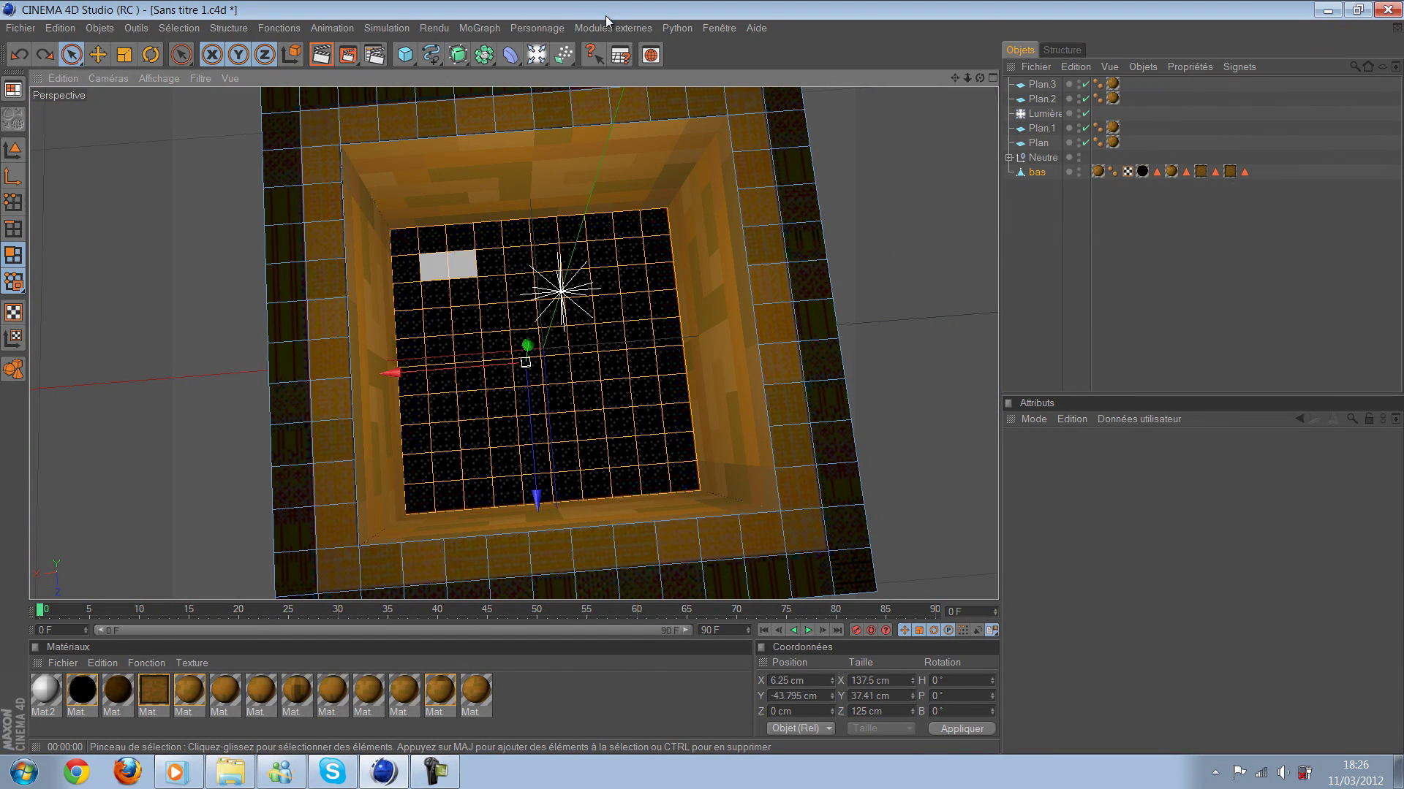
left_click_drag(530, 242, 645, 234)
mouse_move(647, 317)
left_mouse_down()
mouse_move(667, 456)
mouse_move(533, 474)
left_mouse_up()
mouse_move(449, 481)
left_mouse_down()
mouse_move(427, 481)
mouse_move(419, 334)
left_mouse_up()
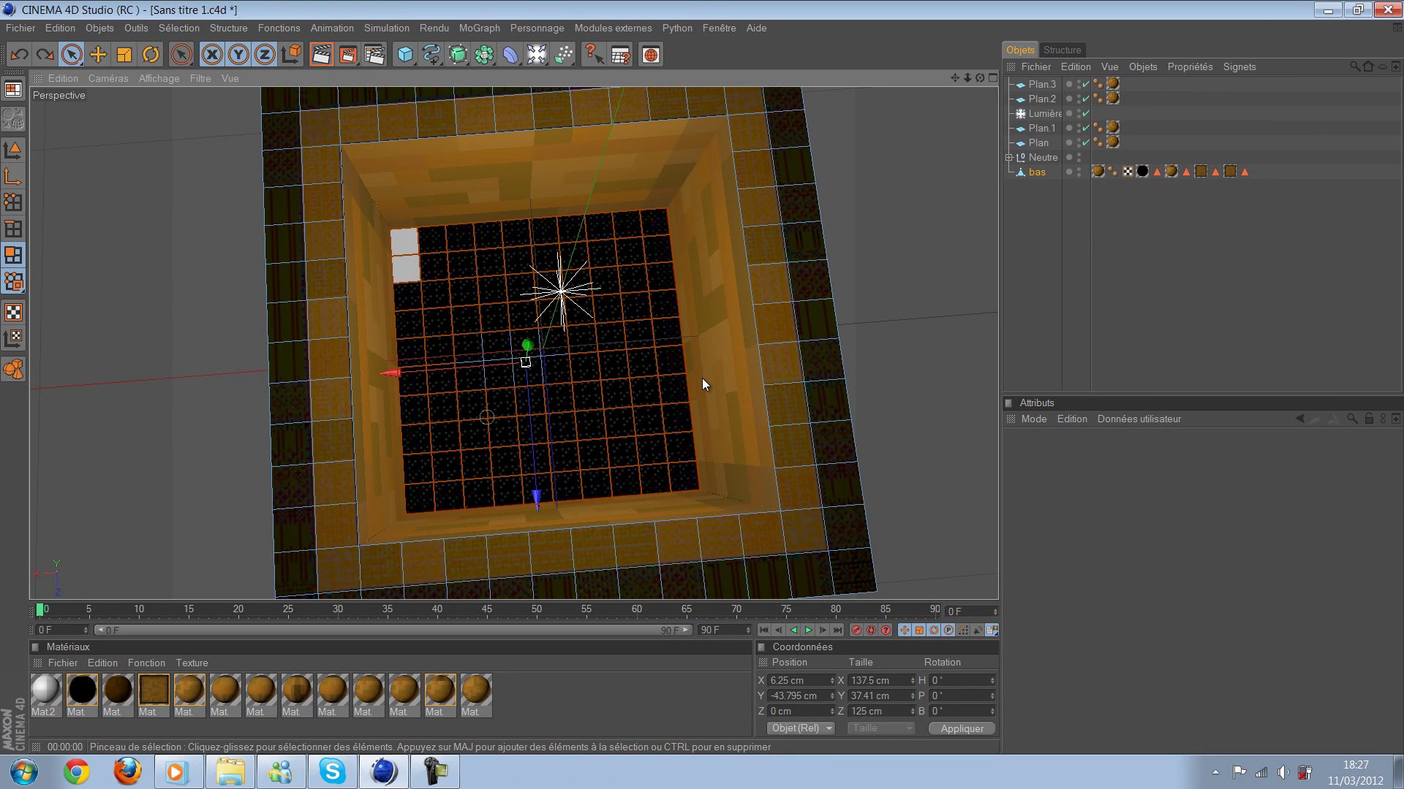
key("ctrl+a")
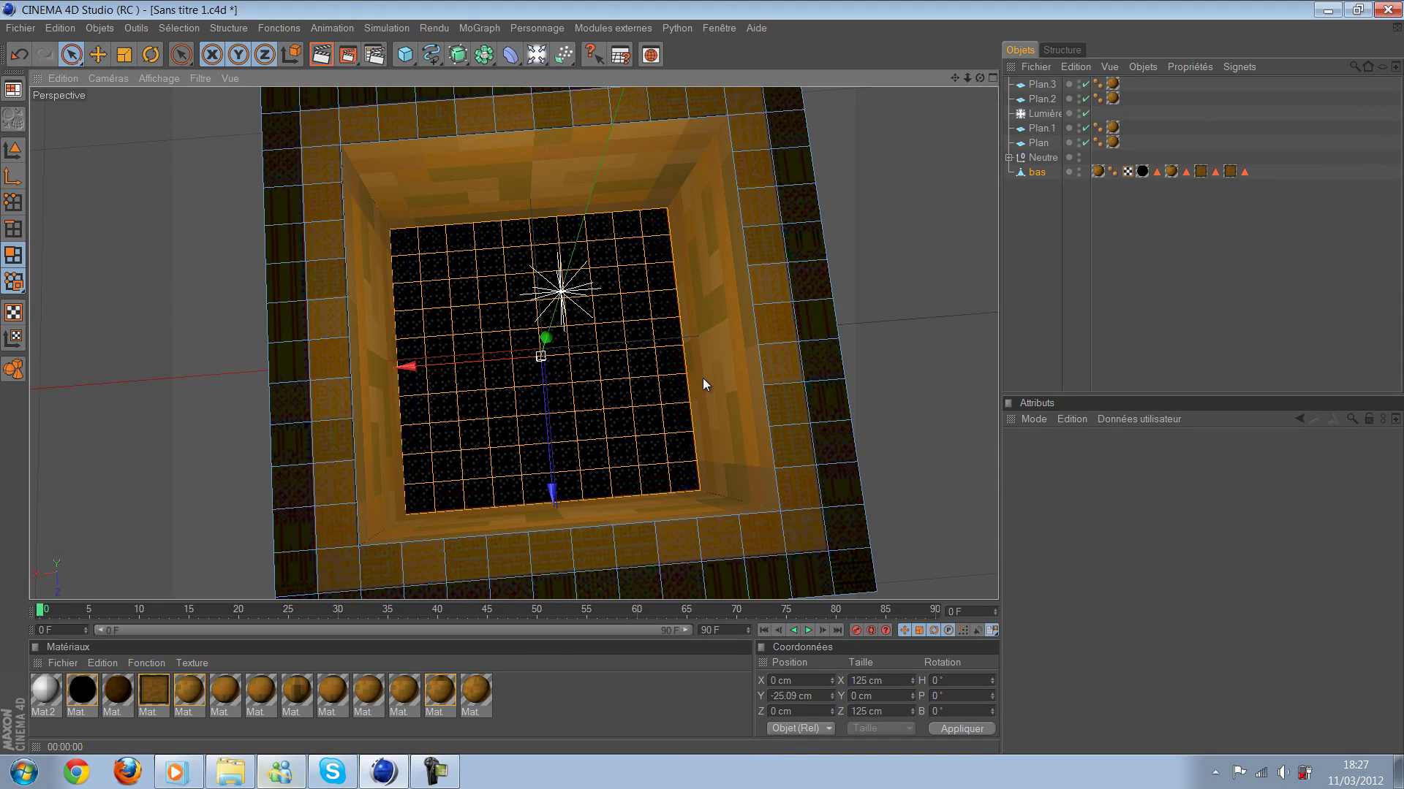
left_click_drag(153, 690, 643, 417)
mouse_move(327, 63)
left_mouse_down("alt")
mouse_move(409, 209)
mouse_move(339, 319)
mouse_move(273, 356)
mouse_move(534, 265)
mouse_move(705, 383)
mouse_move(674, 379)
mouse_move(708, 383)
mouse_move(460, 266)
mouse_move(708, 382)
mouse_move(527, 252)
left_mouse_up("alt")
key("ctrl+r")
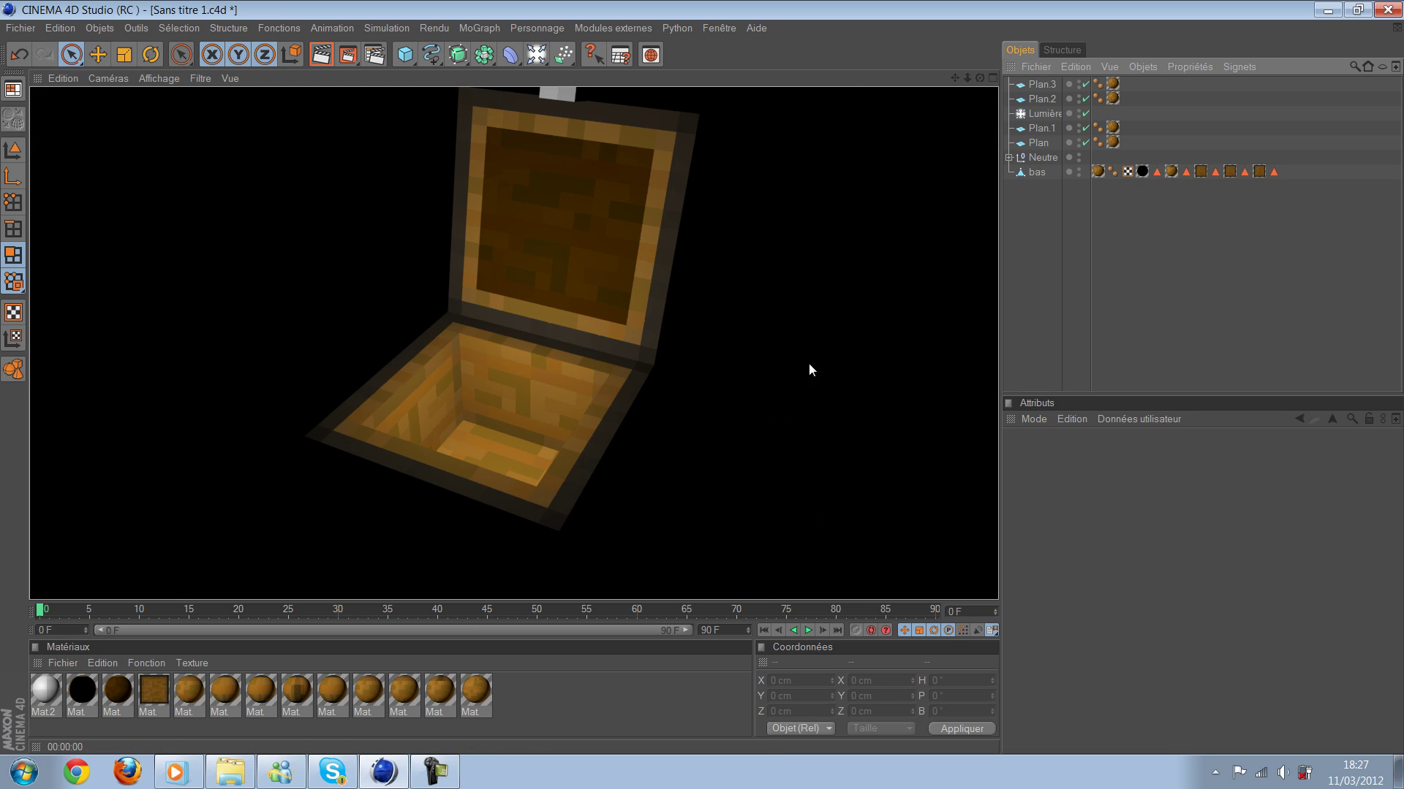
Step: Move the Lumière scene light to a new position and render to check the lighting
left_click_drag(808, 370, 910, 251, "alt")
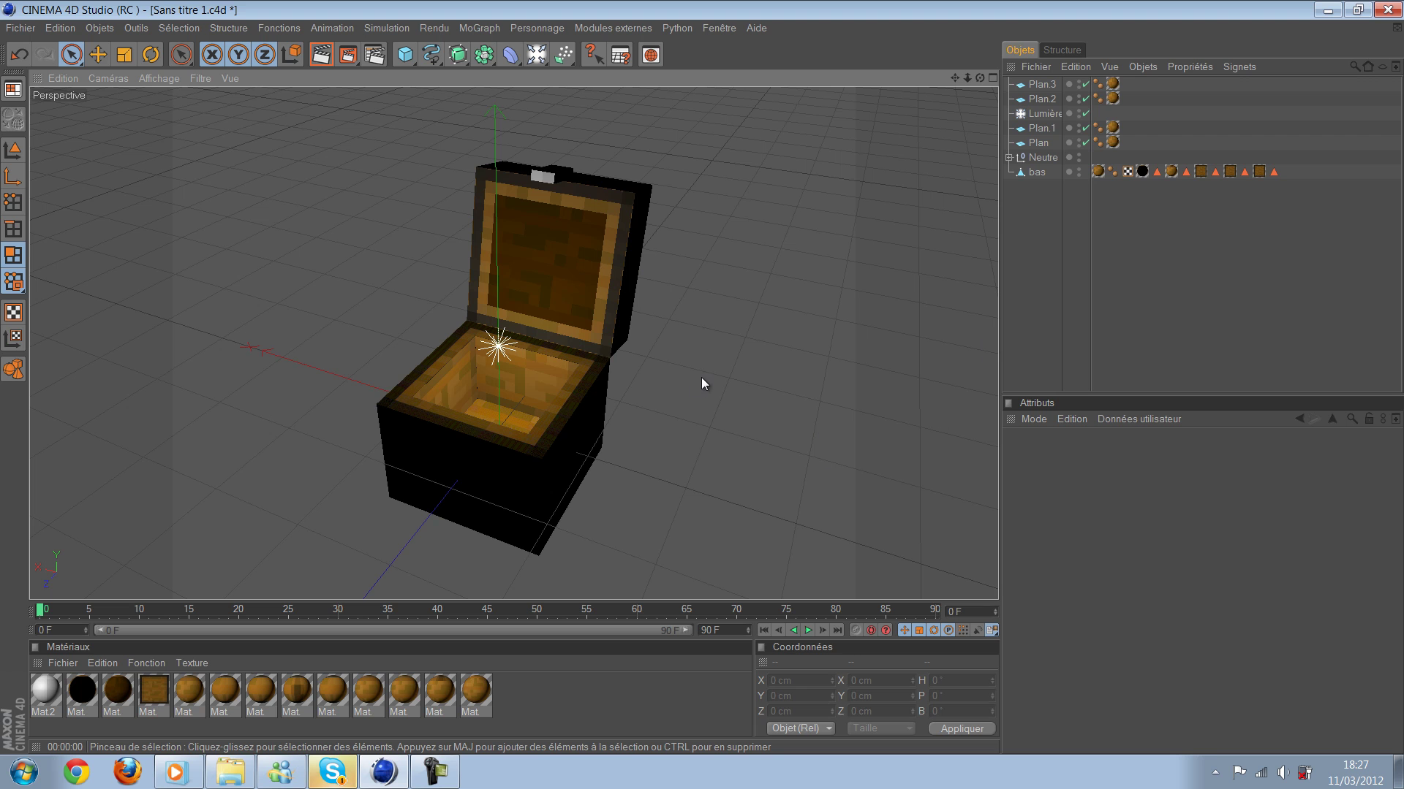
scroll(703, 383, "down", 2)
left_click(501, 345)
mouse_move(817, 421)
left_mouse_down()
mouse_move(713, 384)
mouse_move(566, 400)
mouse_move(704, 383)
mouse_move(398, 408)
mouse_move(468, 409)
left_mouse_up()
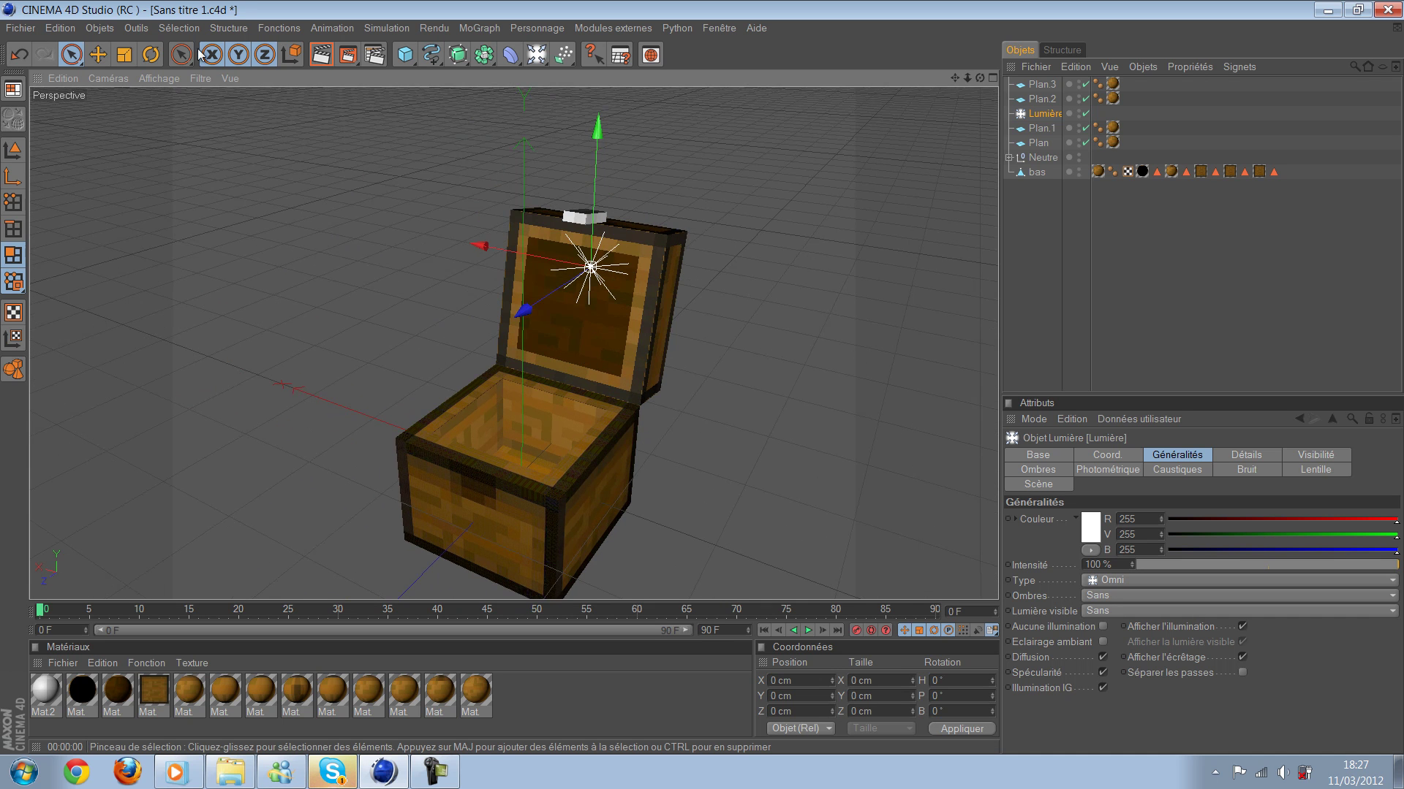
left_click(320, 56)
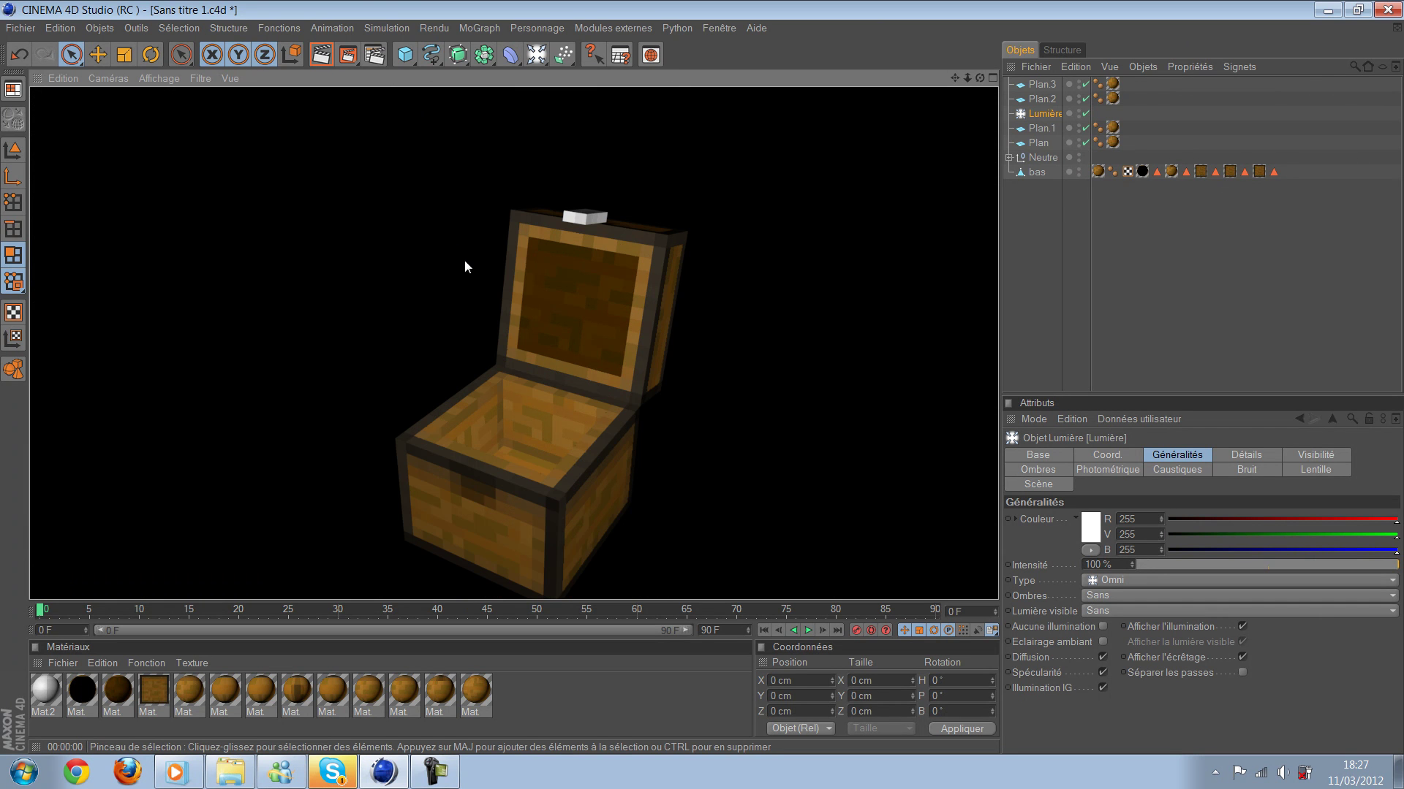
Step: Re-render the chest preview and settle on a low side view
left_click(702, 382)
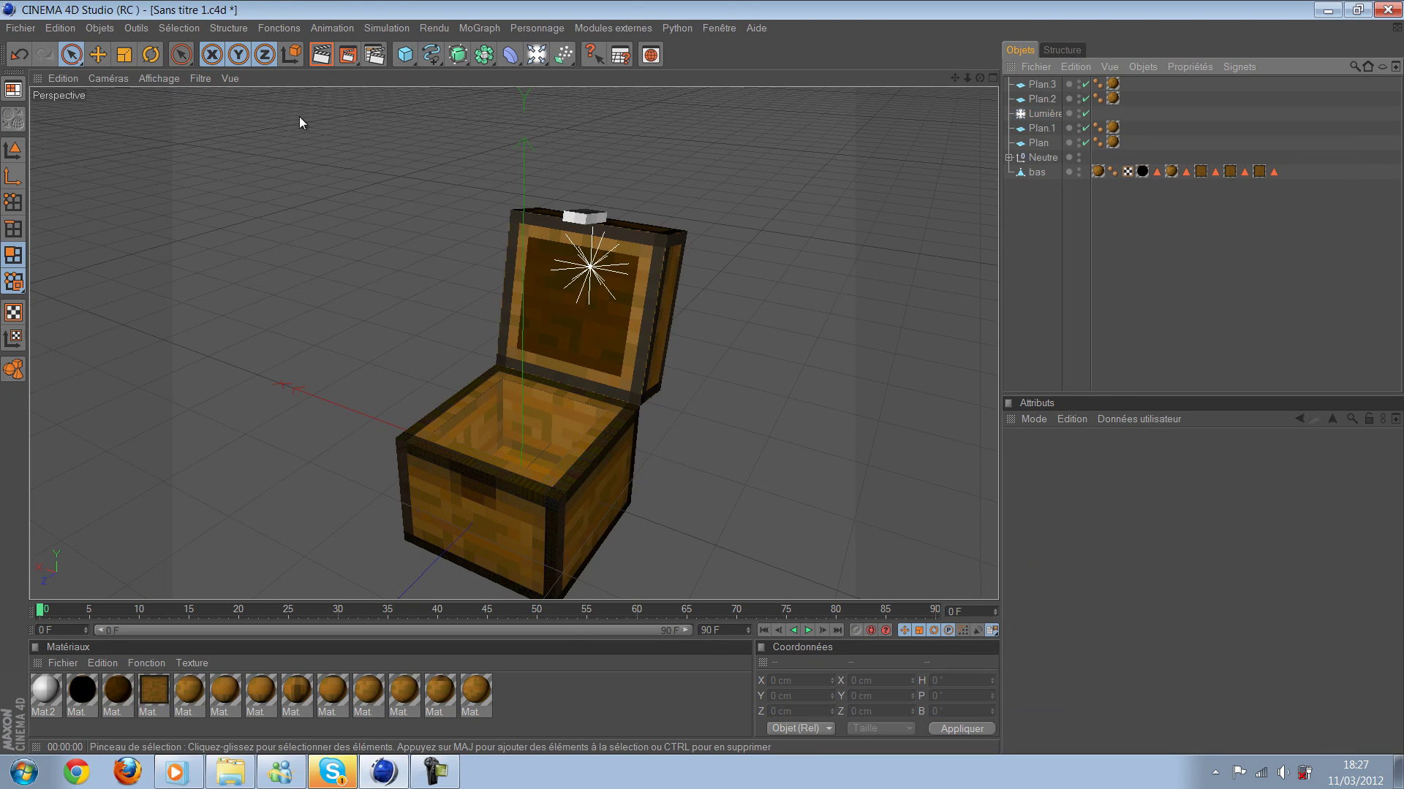
scroll(400, 156, "up", 3)
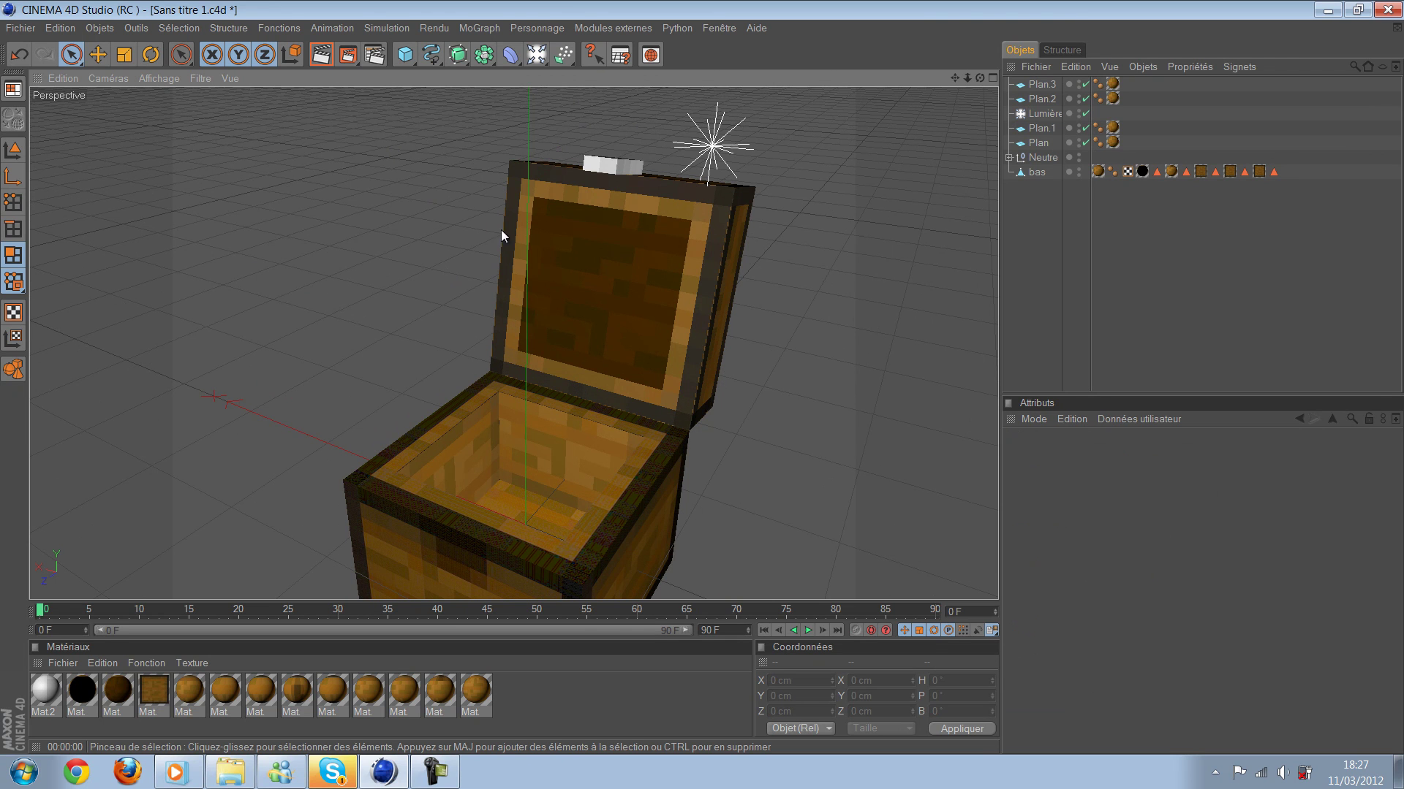
left_click(319, 57)
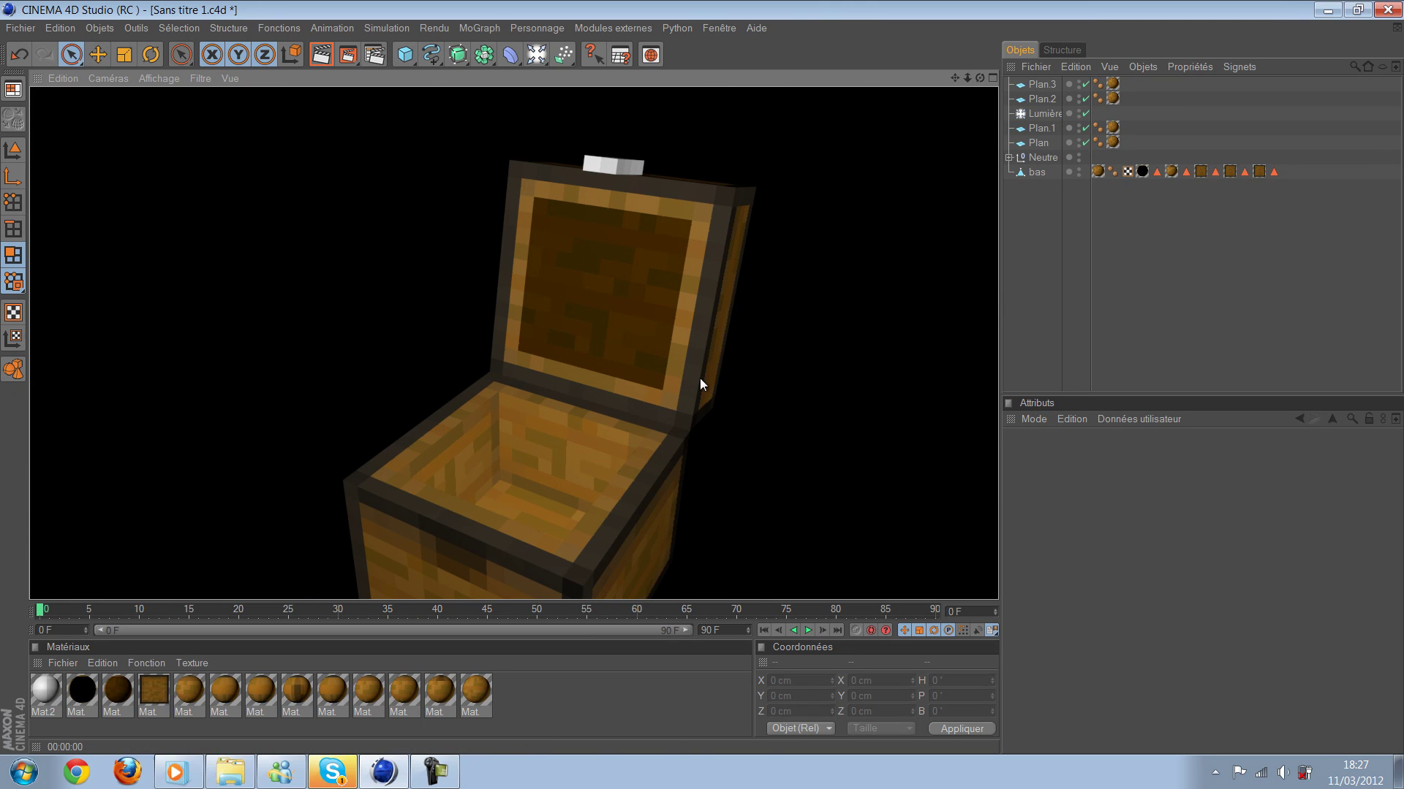
left_click(683, 381)
scroll(512, 329, "up", 1)
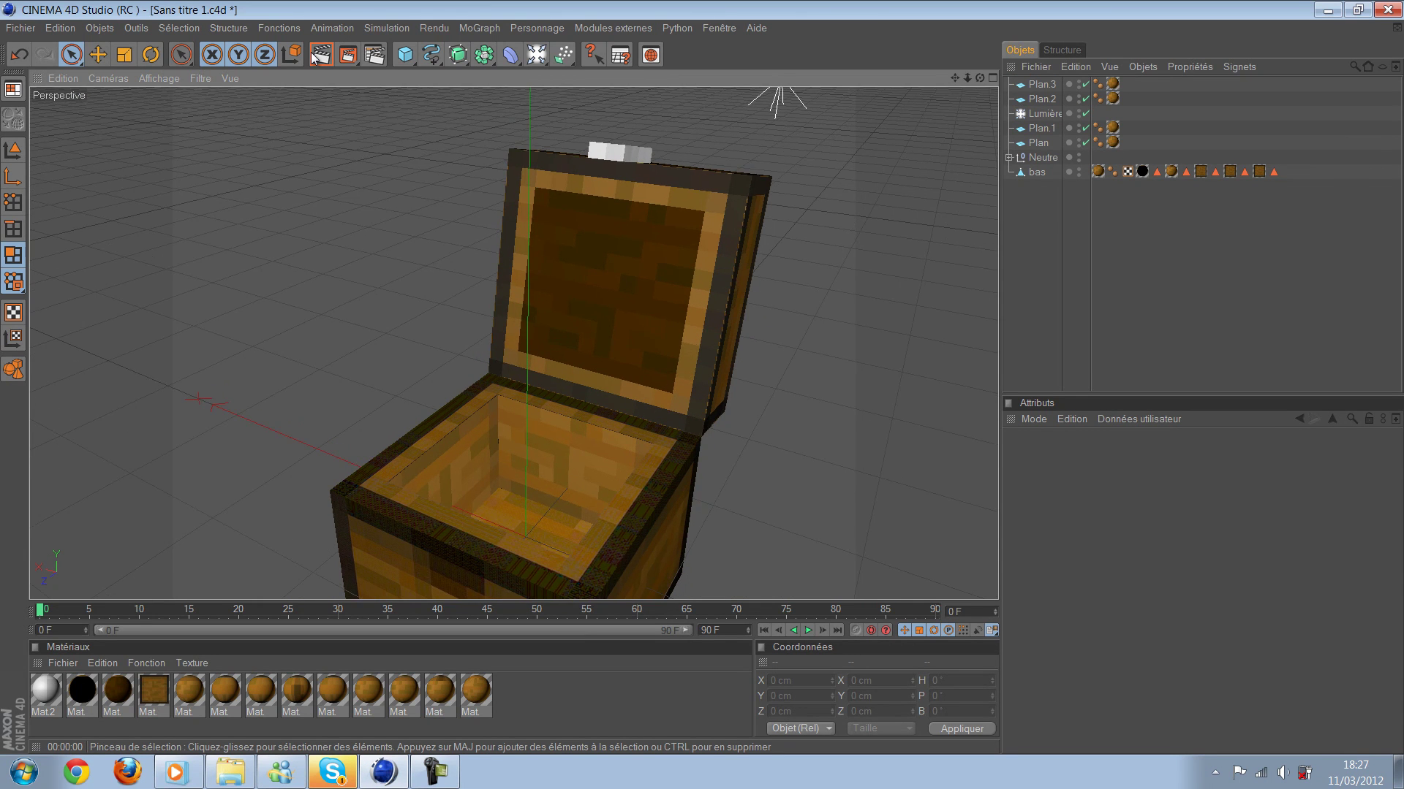
scroll(512, 336, "down", 2)
scroll(747, 190, "up", 2)
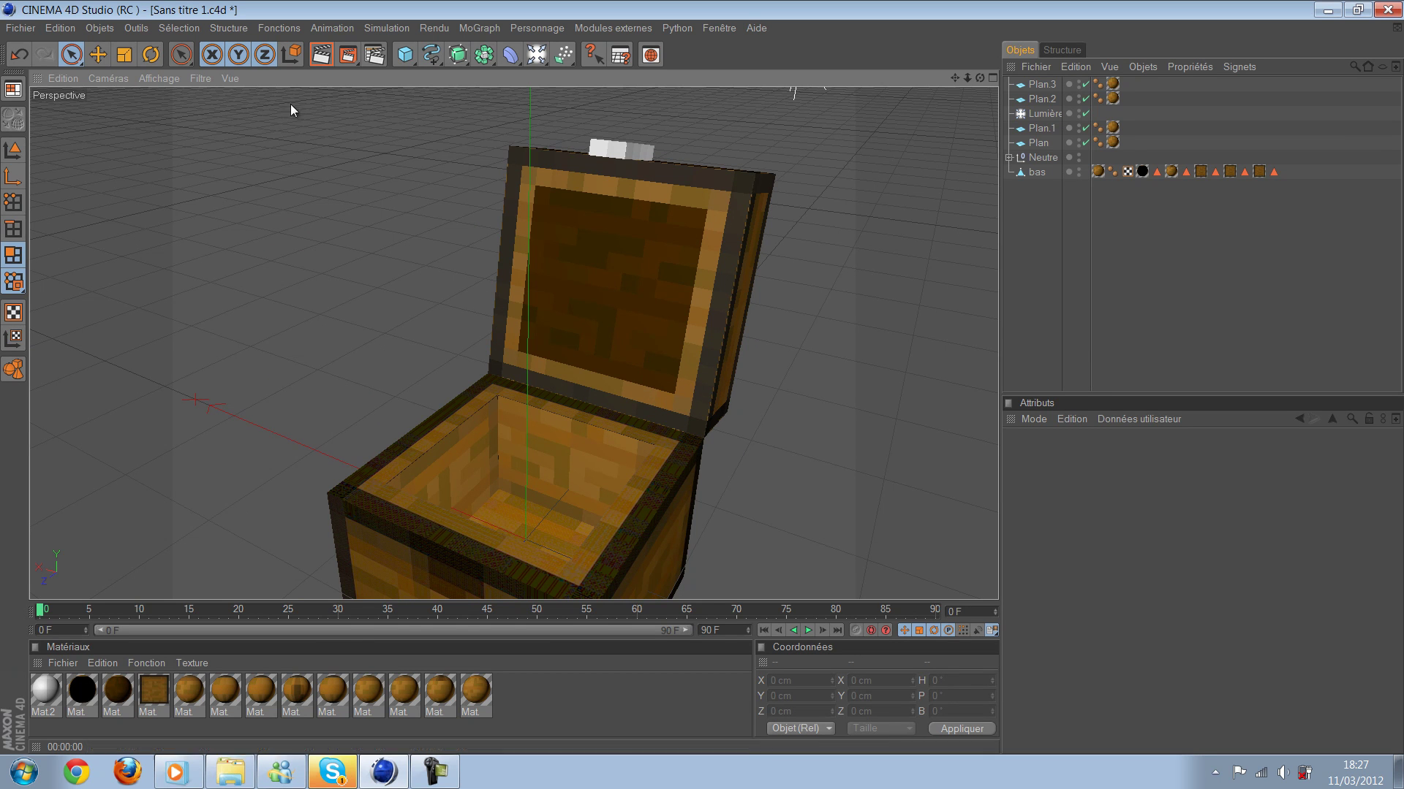
scroll(292, 102, "down", 1)
mouse_move(462, 113)
left_mouse_down("alt")
mouse_move(701, 384)
mouse_move(320, 60)
left_mouse_up("alt")
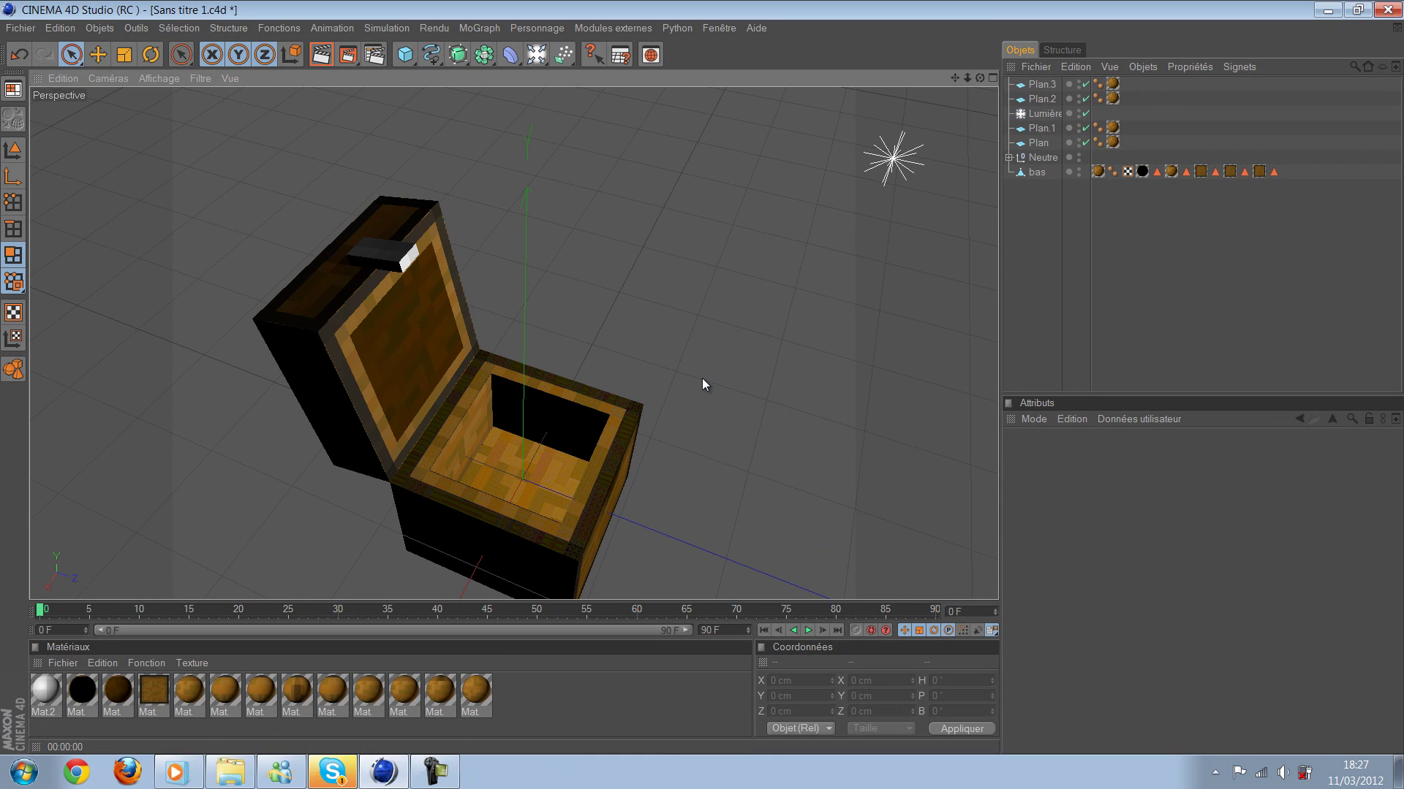
Step: Enable 30% reflection on the latch material Mat.2 in the Material Editor
double_click(45, 691)
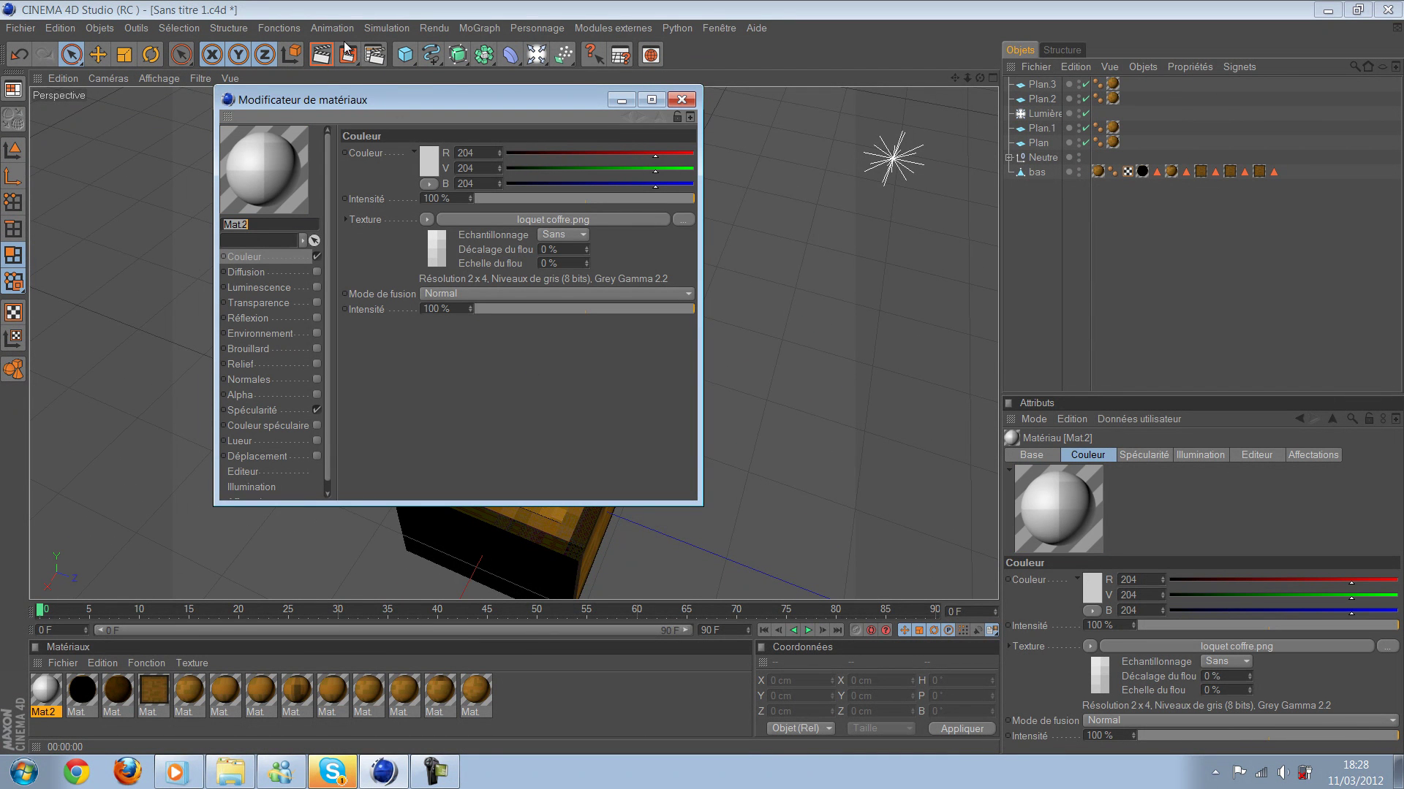
left_click(322, 54)
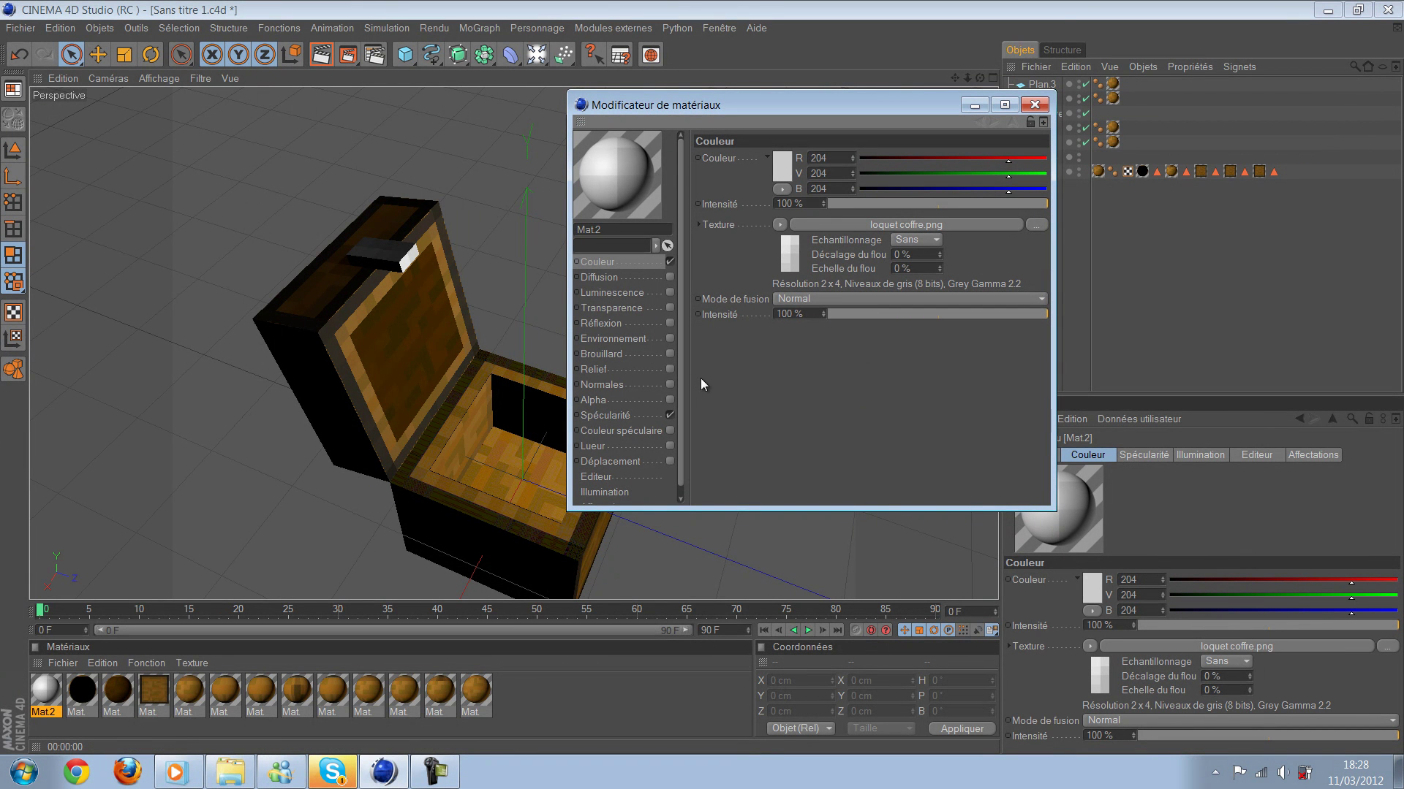
left_click(670, 323)
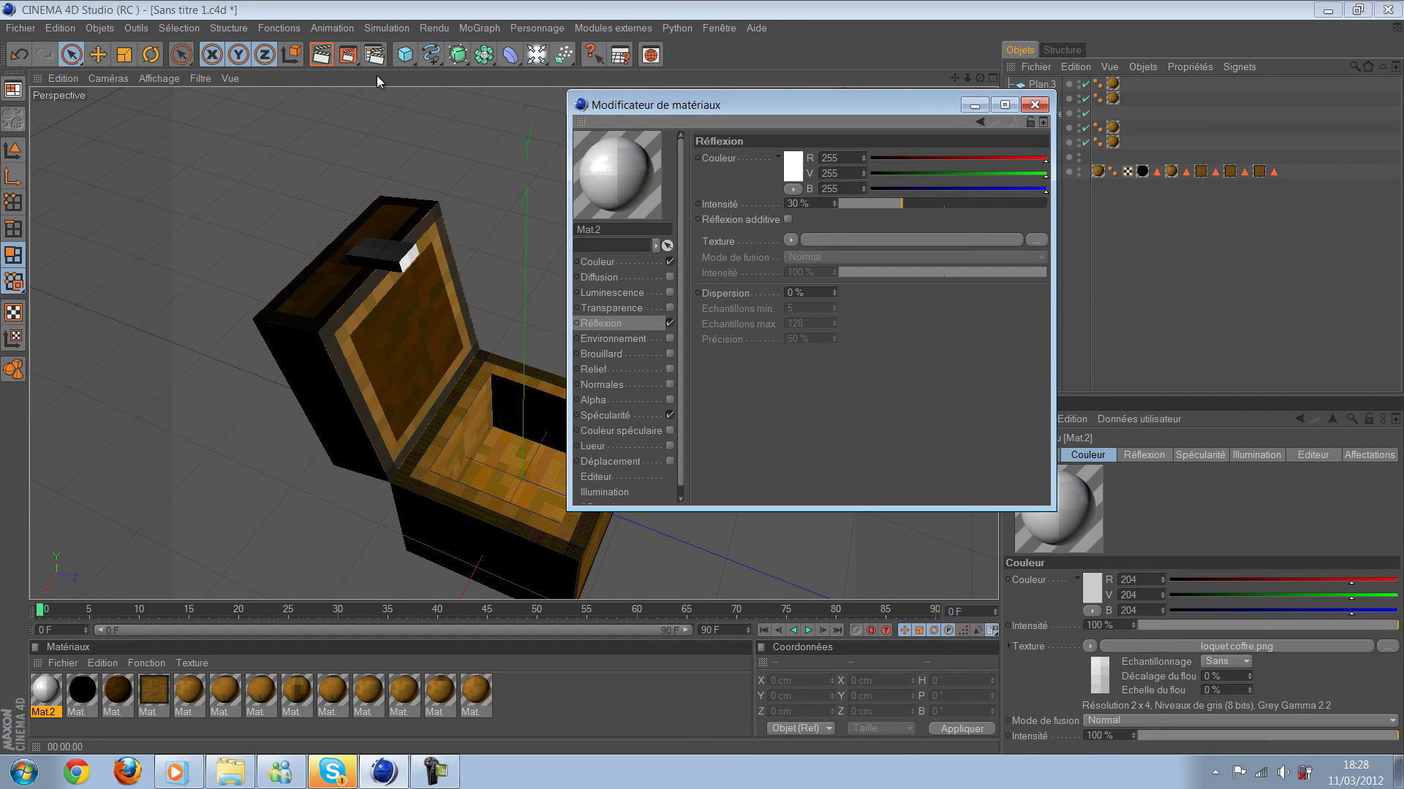
left_click(1034, 104)
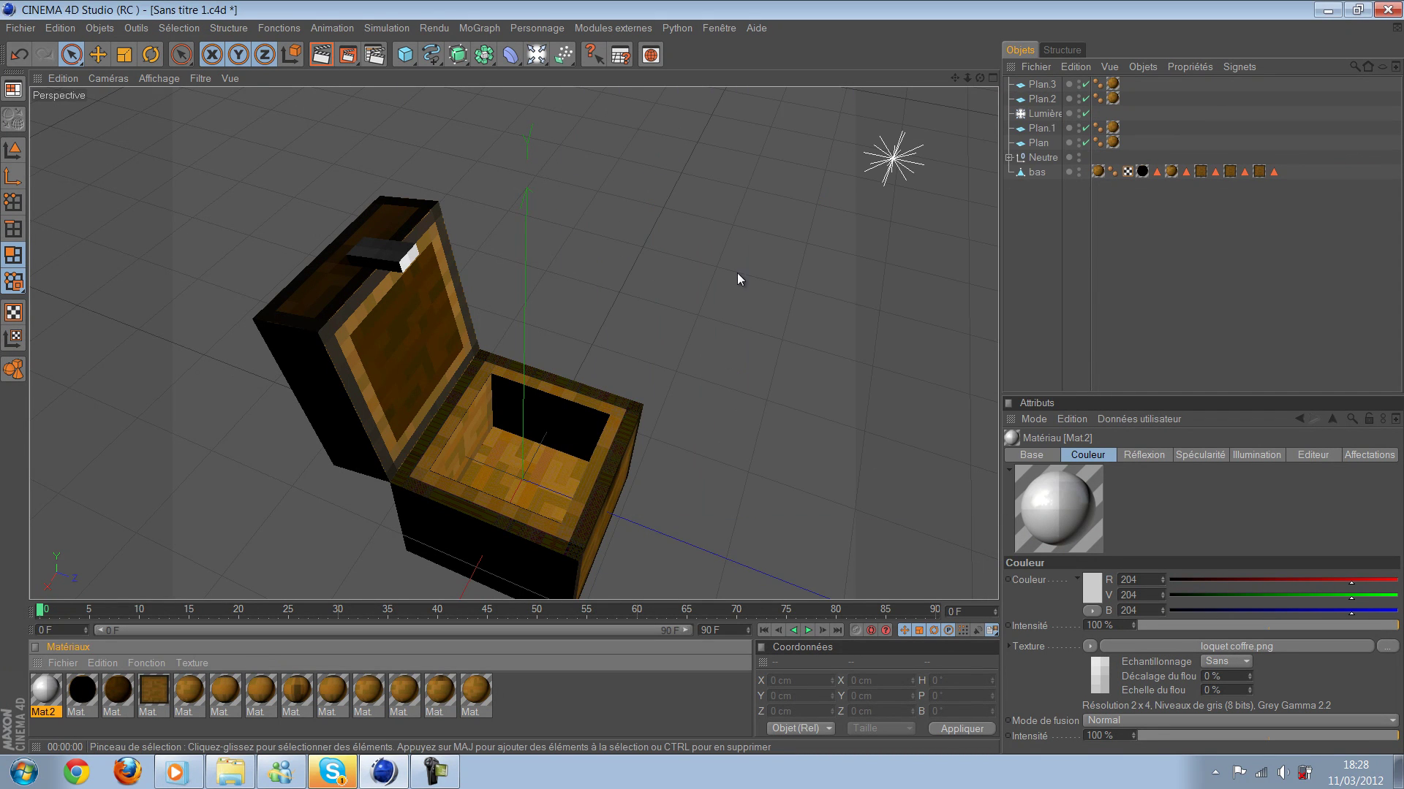
mouse_move(747, 315)
left_mouse_down("alt")
mouse_move(701, 385)
mouse_move(745, 313)
left_mouse_up("alt")
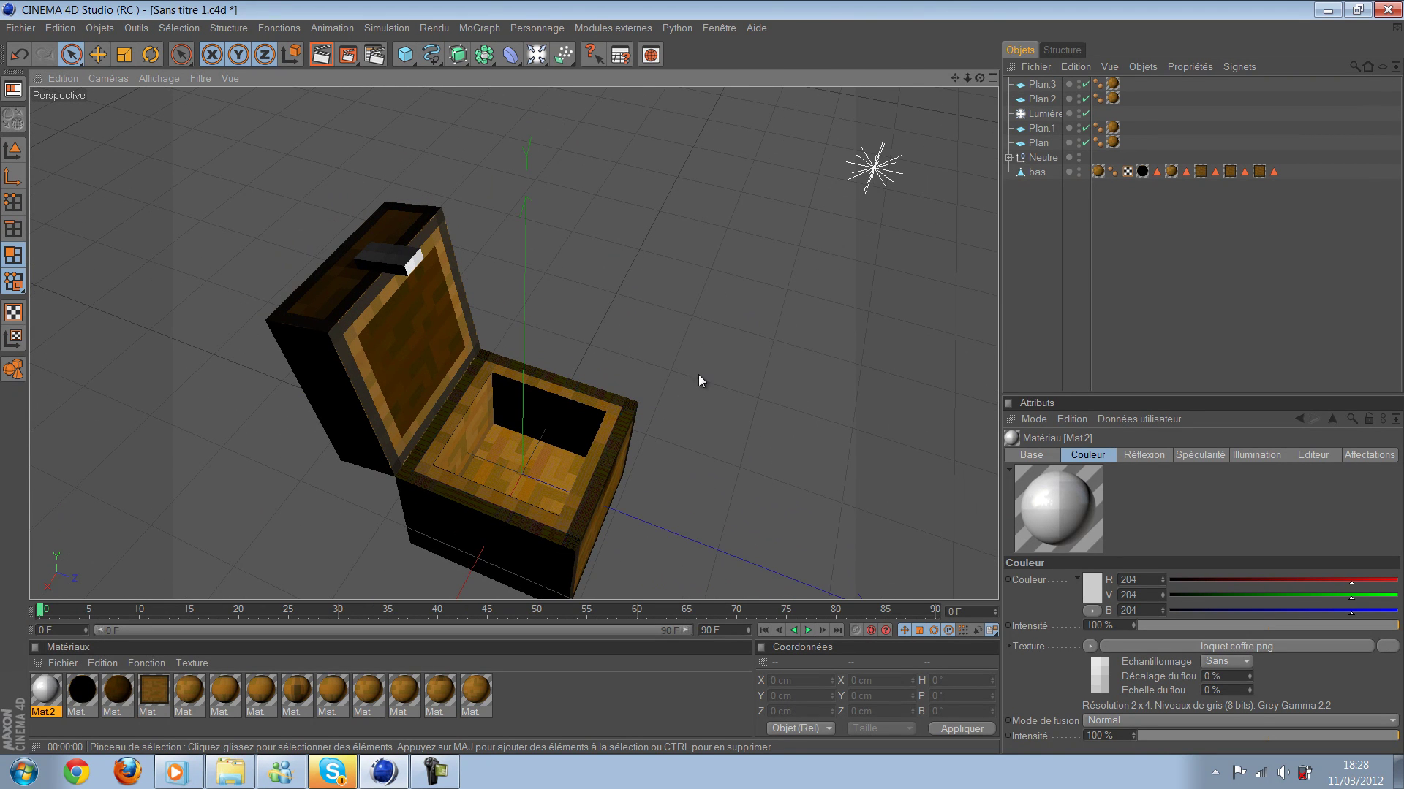
key("ctrl+r")
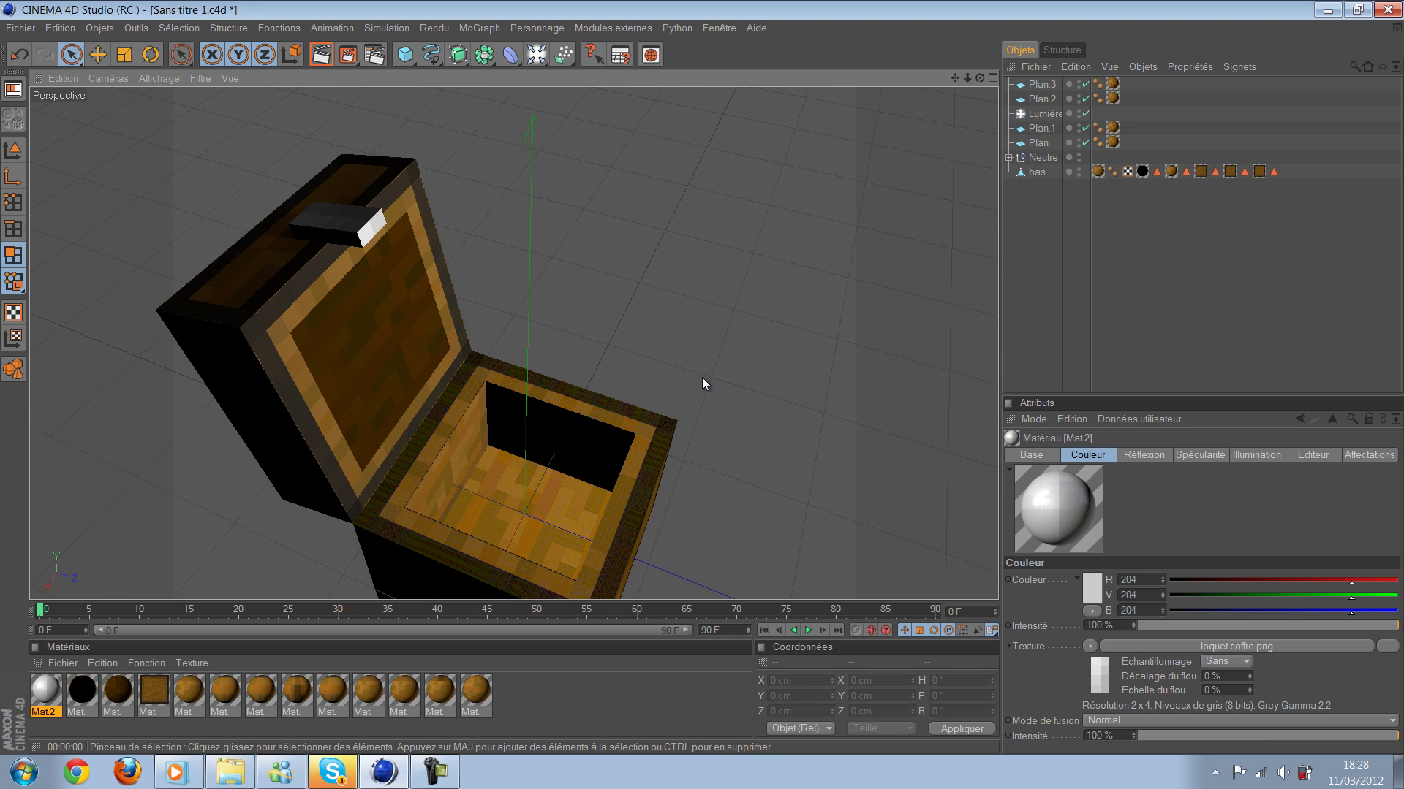
scroll(702, 385, "up", 5)
scroll(702, 384, "up", 2)
scroll(702, 384, "up", 2)
scroll(702, 384, "up", 1)
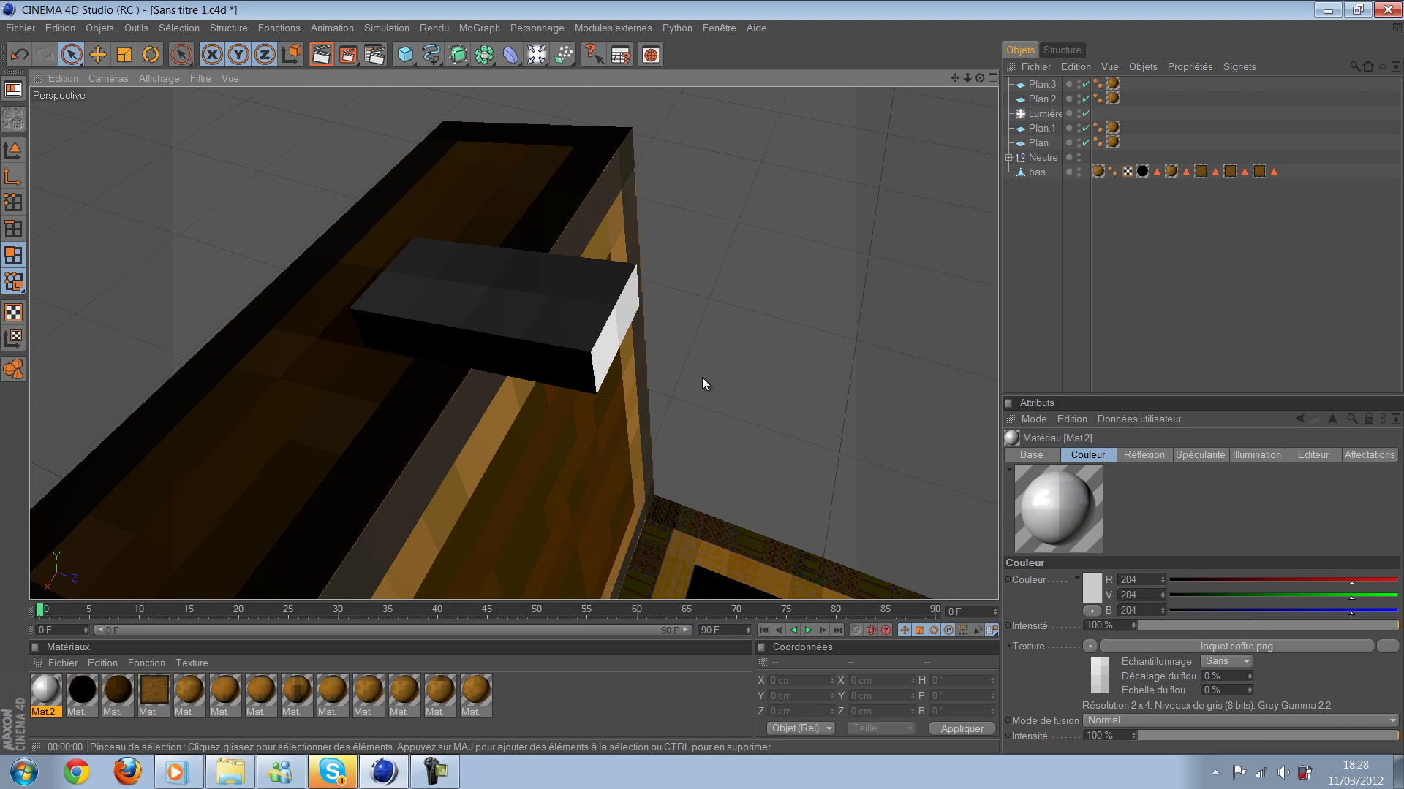
left_click_drag(704, 384, 704, 384, "alt")
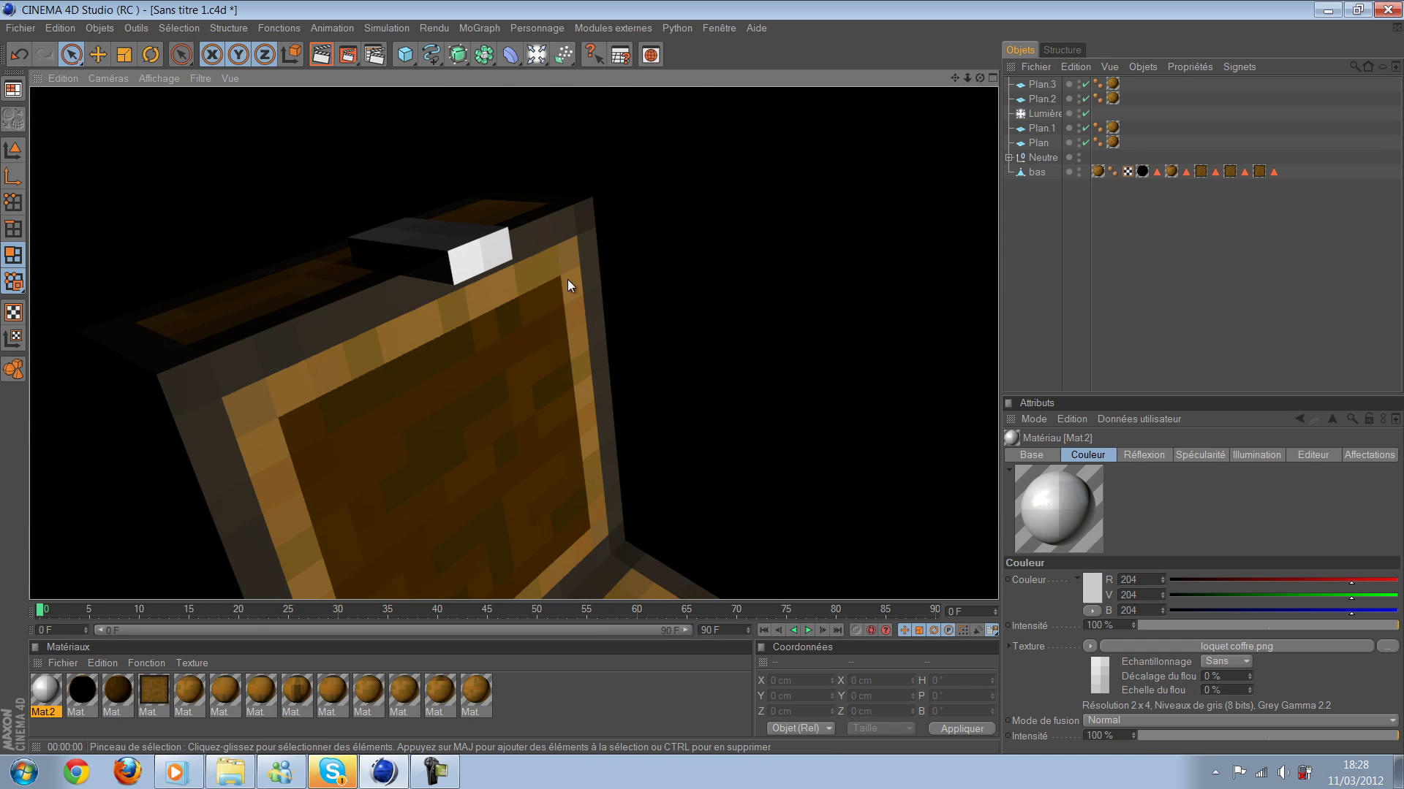
scroll(490, 178, "down", 5)
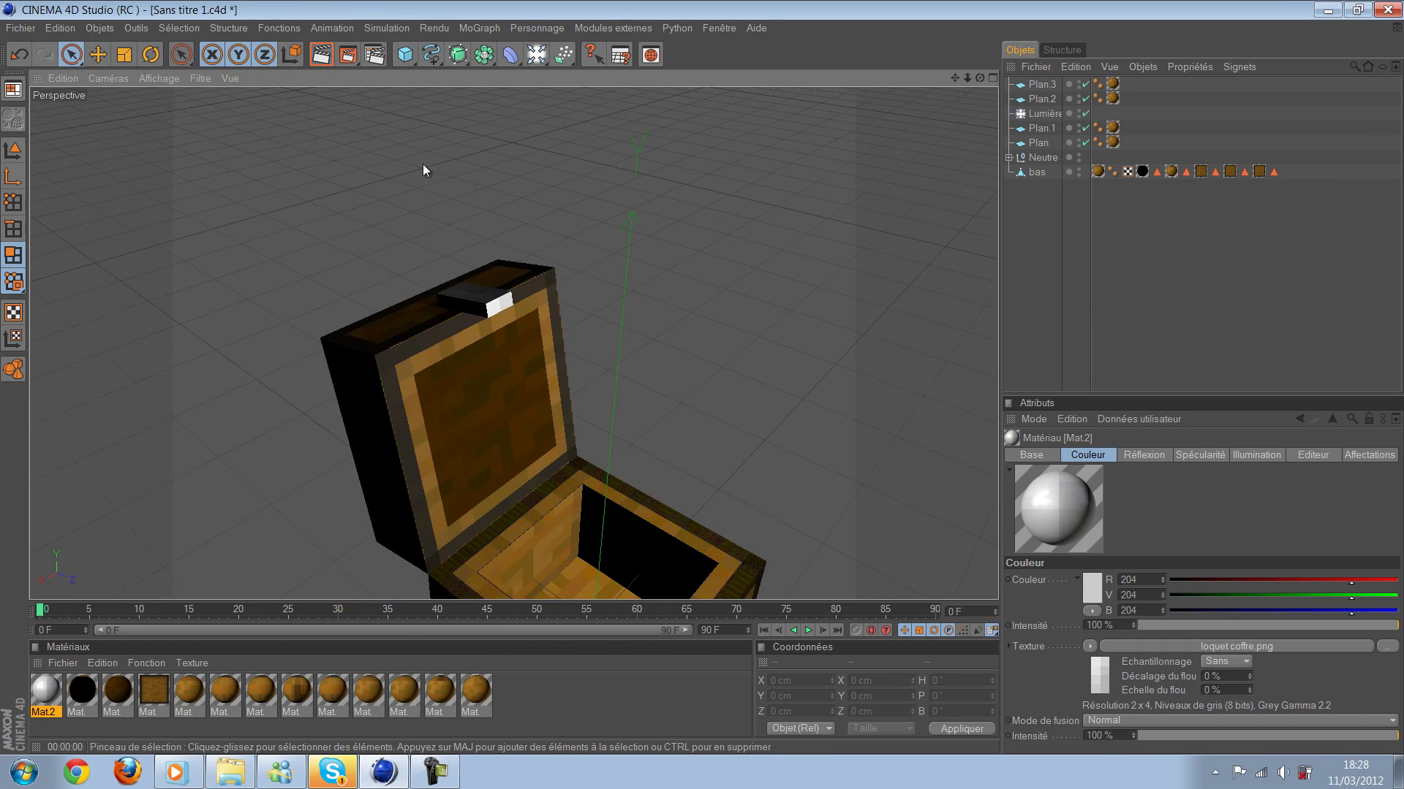
scroll(468, 171, "down", 3)
scroll(517, 172, "down", 2)
scroll(512, 147, "up", 2)
mouse_move(591, 73)
left_mouse_down("alt")
mouse_move(826, 213)
mouse_move(703, 381)
mouse_move(206, 57)
left_mouse_up("alt")
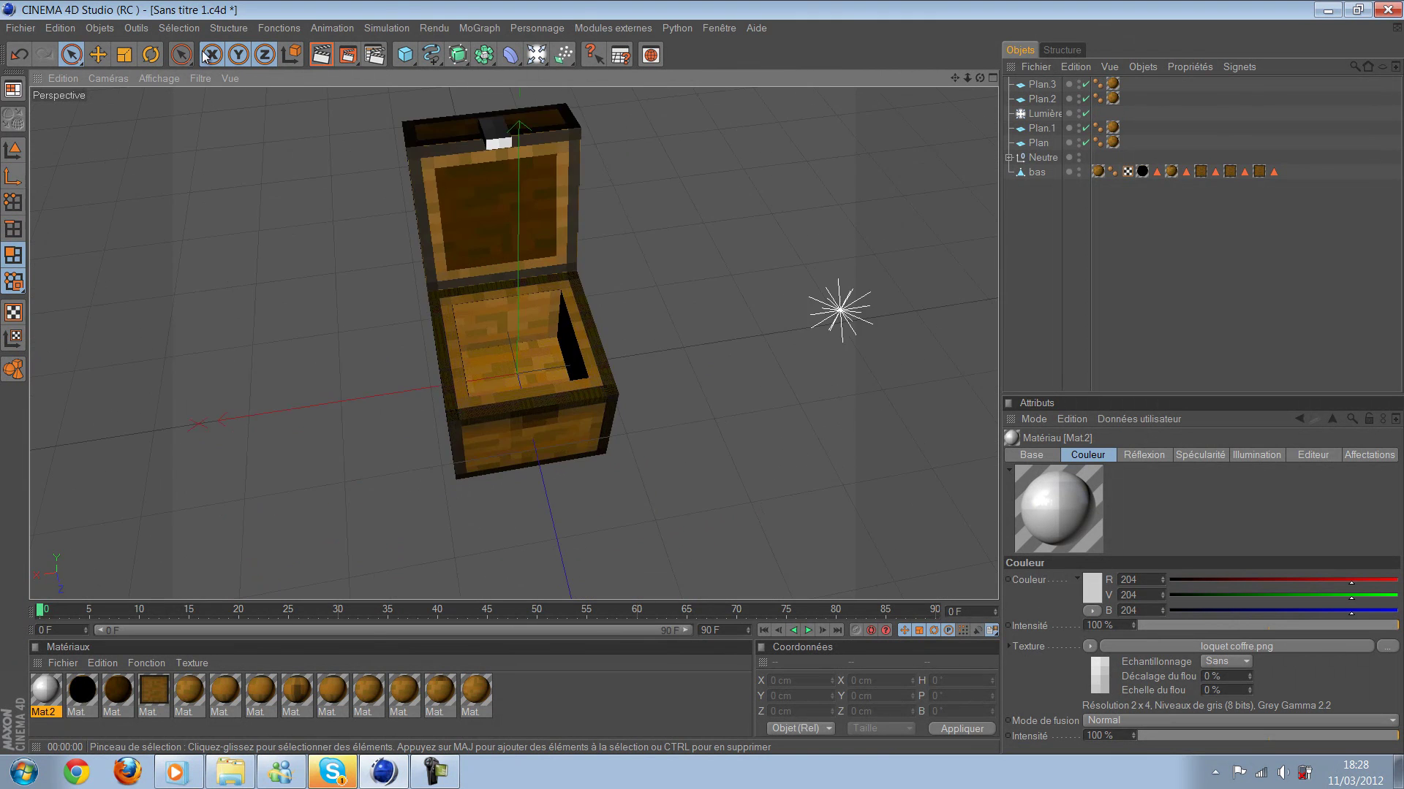
scroll(657, 228, "up", 2)
scroll(657, 229, "up", 2)
scroll(657, 228, "up", 1)
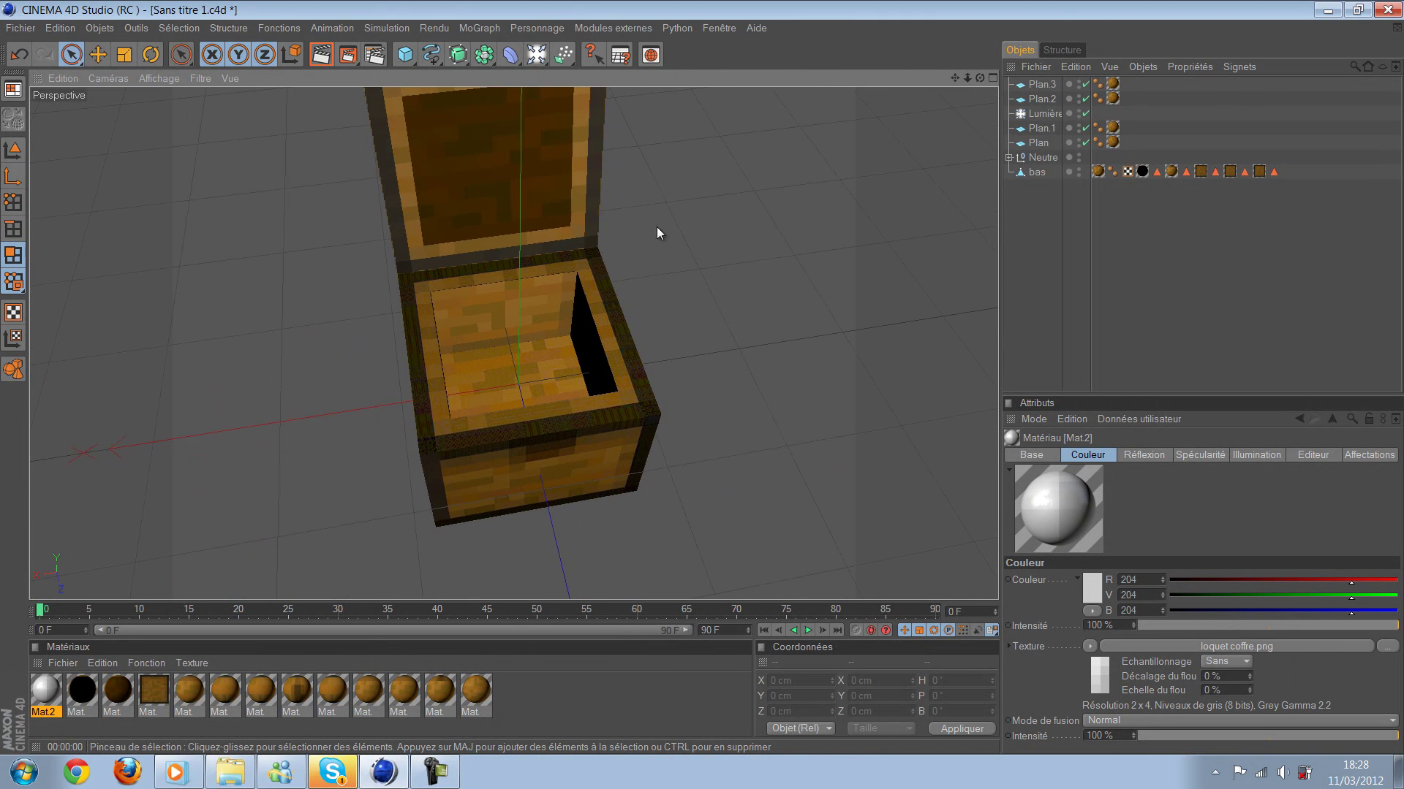
scroll(743, 274, "down", 2)
scroll(639, 309, "down", 1)
scroll(642, 305, "up", 2)
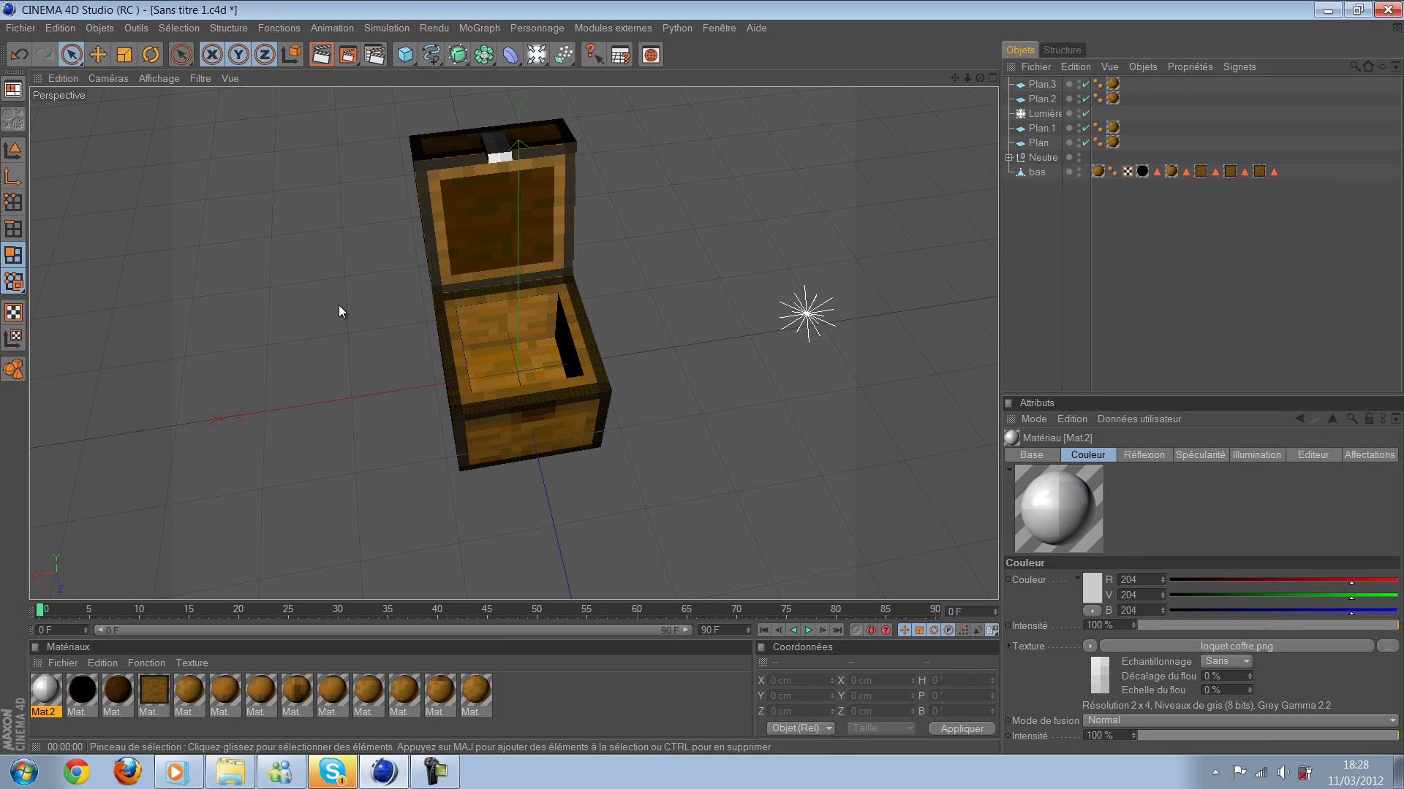
scroll(389, 325, "up", 2)
scroll(389, 324, "down", 2)
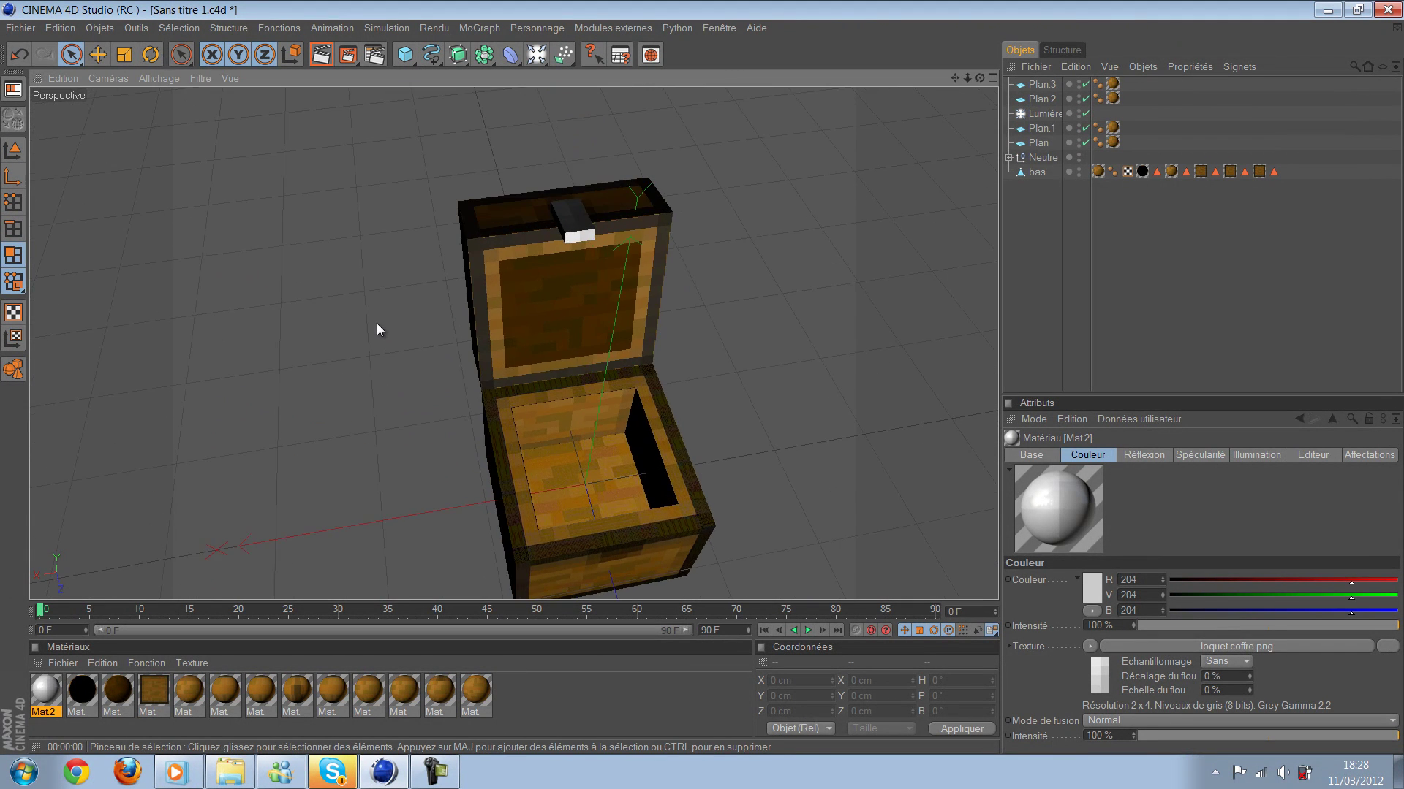
Step: Rotate the Neutre lid group shut and set its Rotation P to 0.2°
key("ctrl+z")
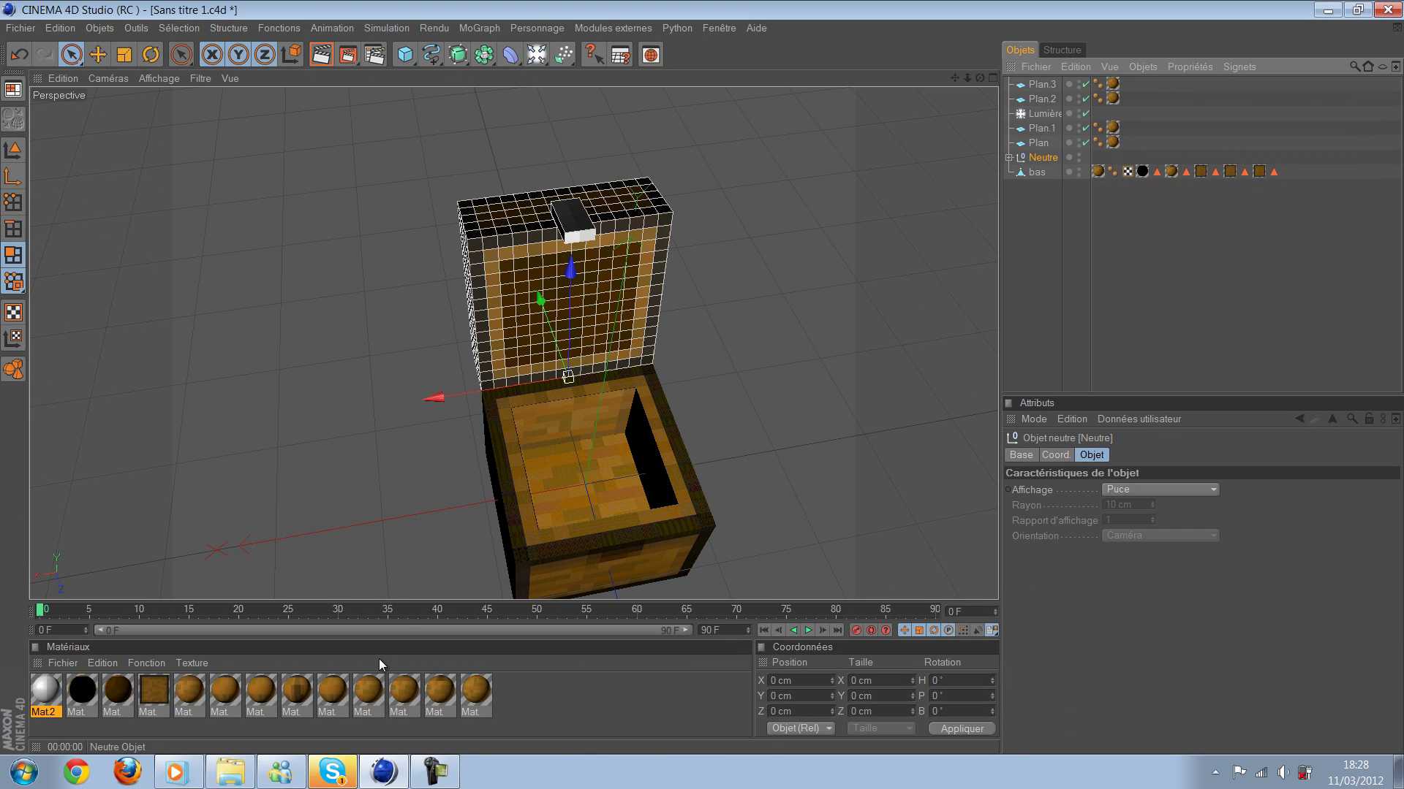
key("ctrl+shift+z")
key("ctrl+shift+z")
key("ctrl+z")
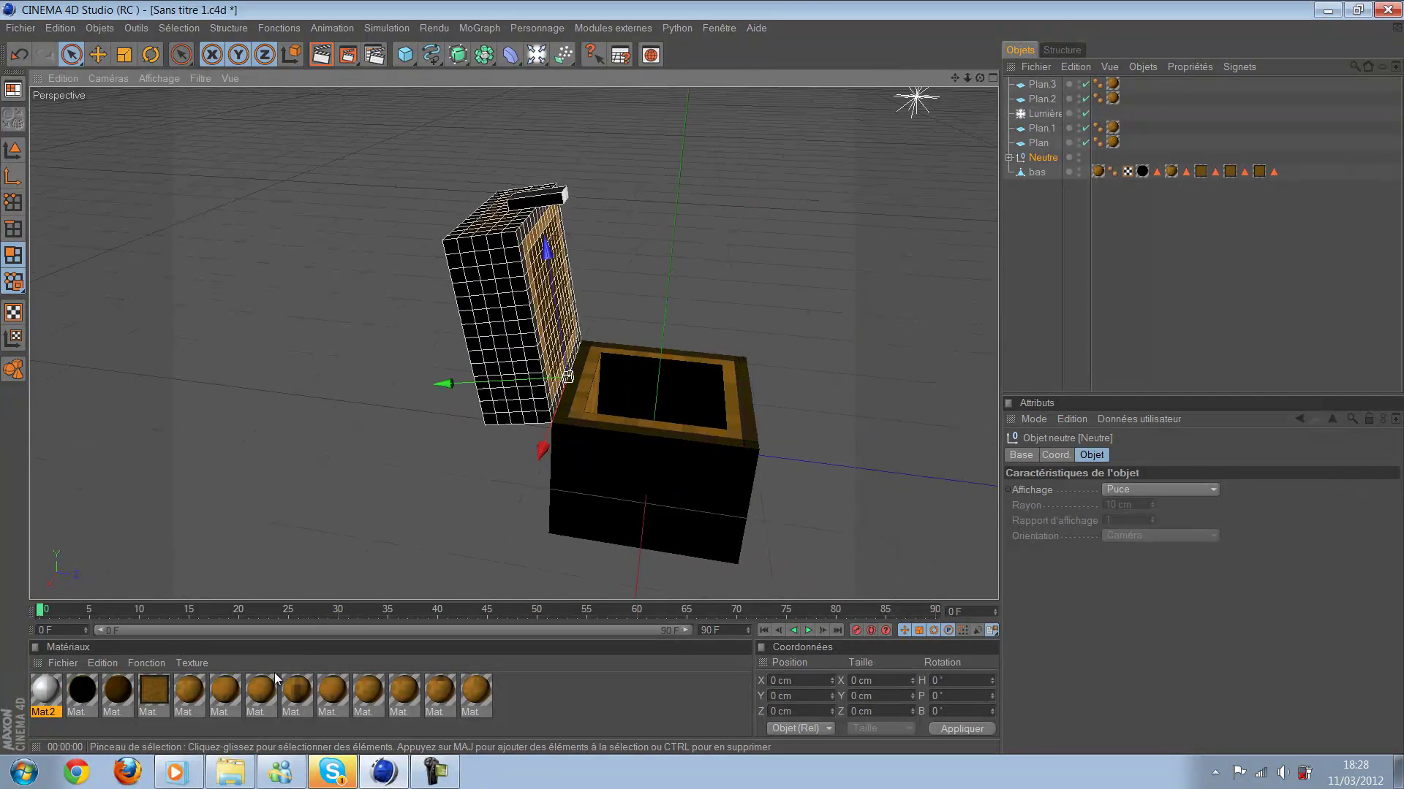
key("ctrl+shift+z")
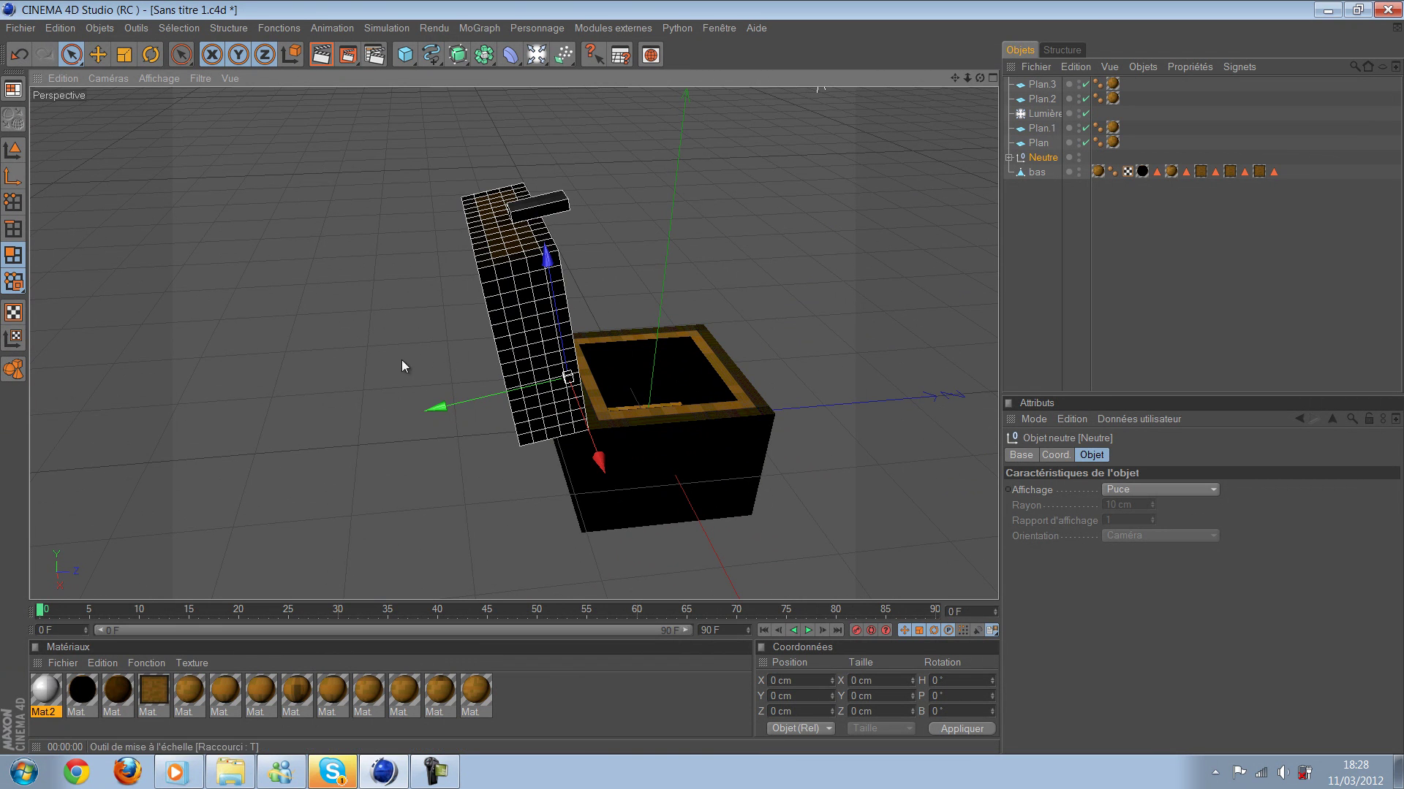
key("r")
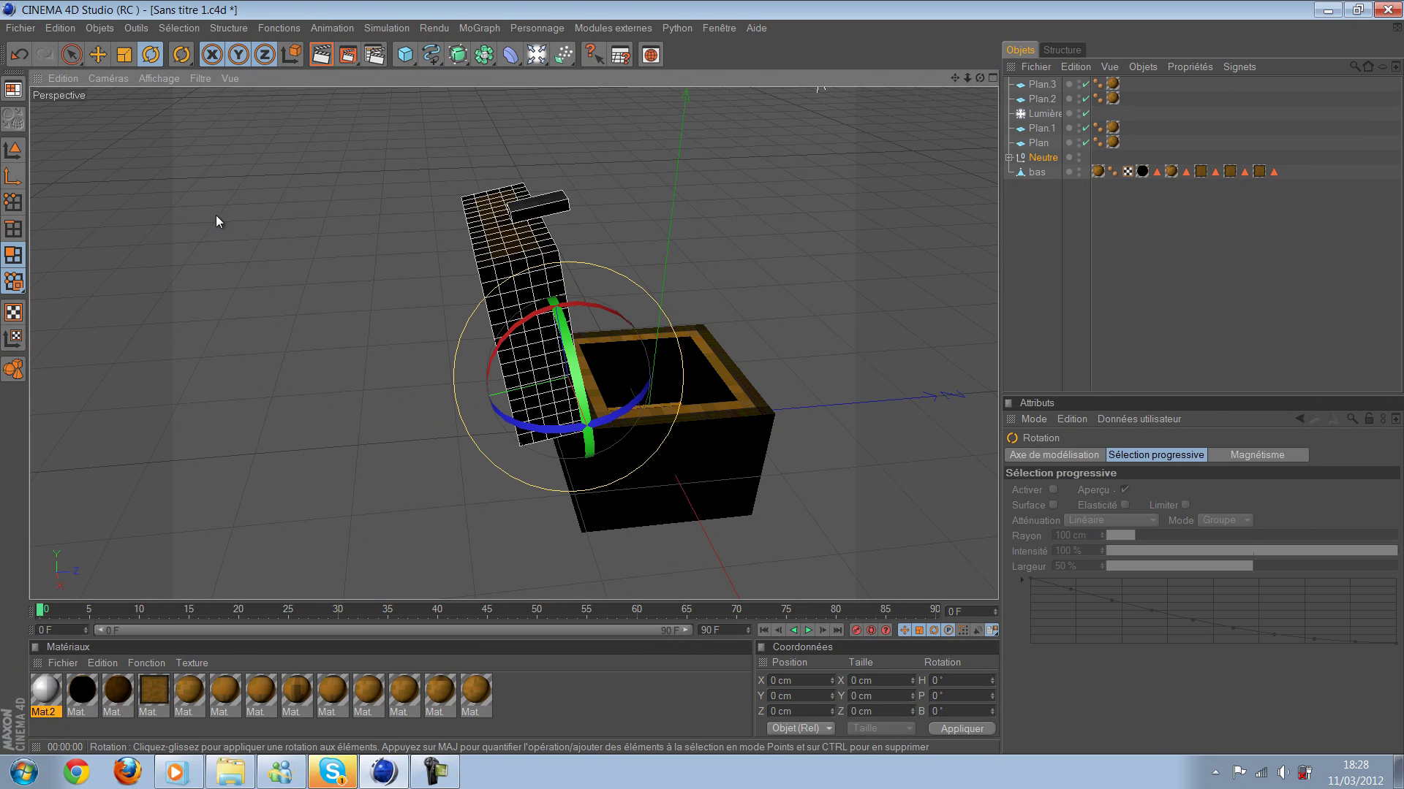
mouse_move(505, 329)
left_mouse_down()
mouse_move(524, 591)
mouse_move(269, 459)
mouse_move(618, 398)
mouse_move(706, 406)
mouse_move(702, 384)
left_mouse_up()
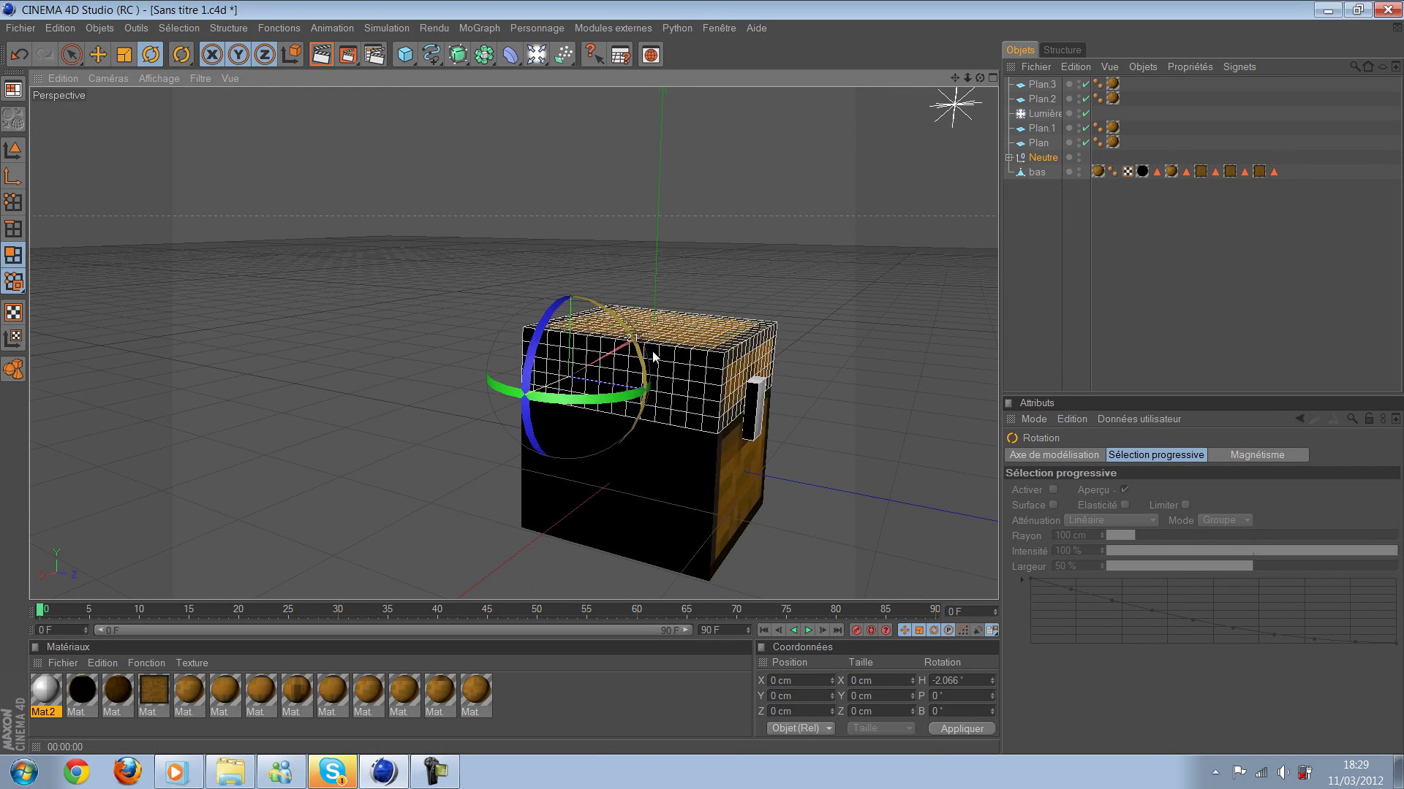
left_click_drag(594, 427, 595, 427, "alt")
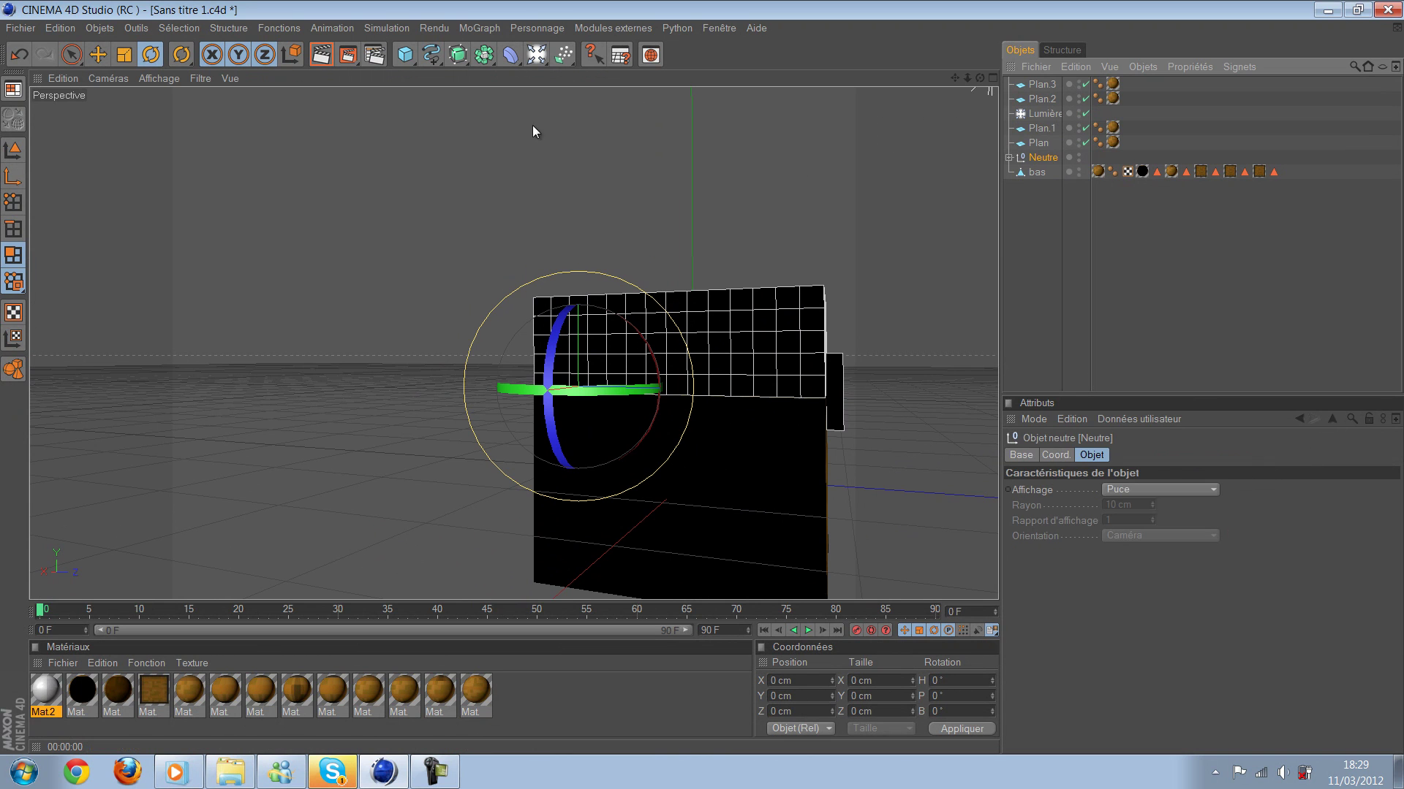
type("0.2")
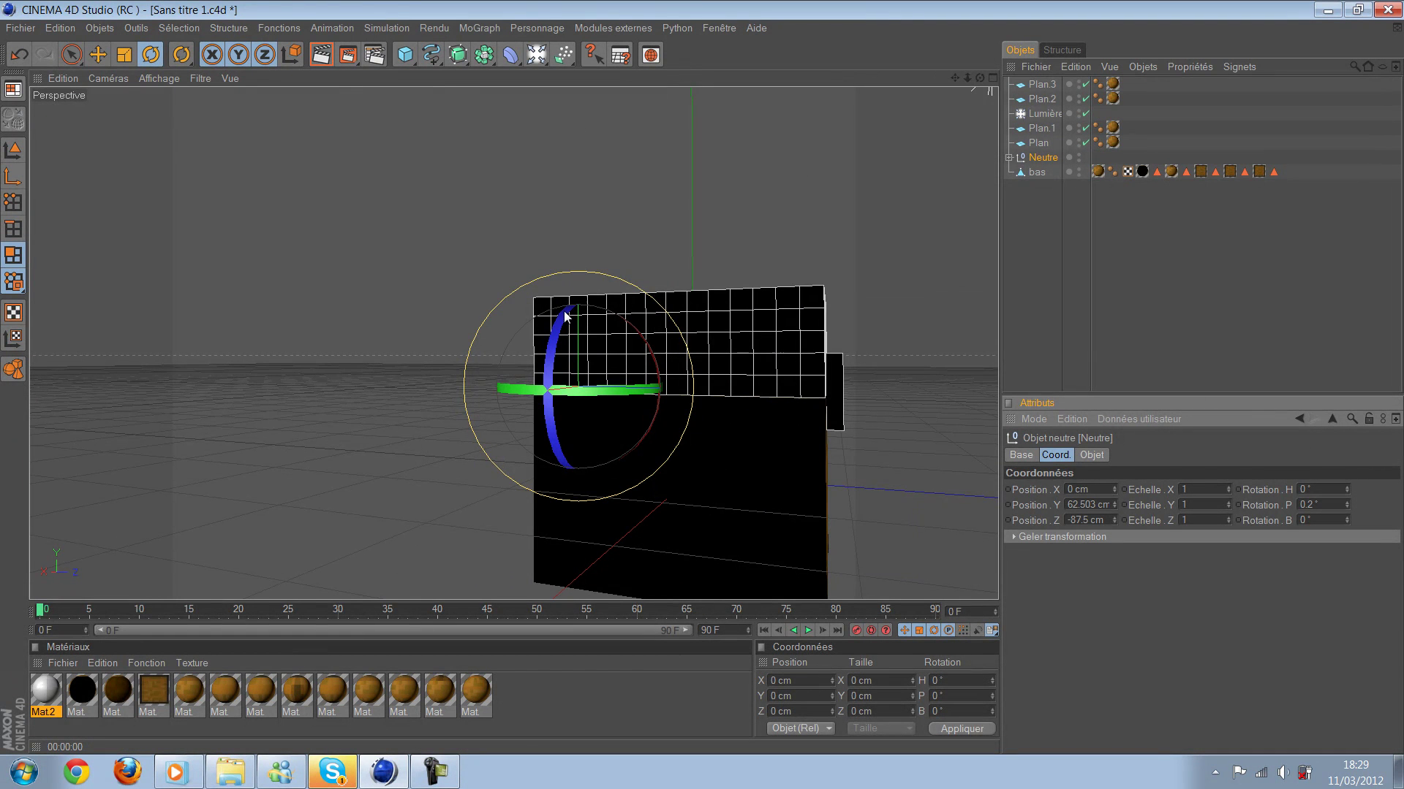
key("Return")
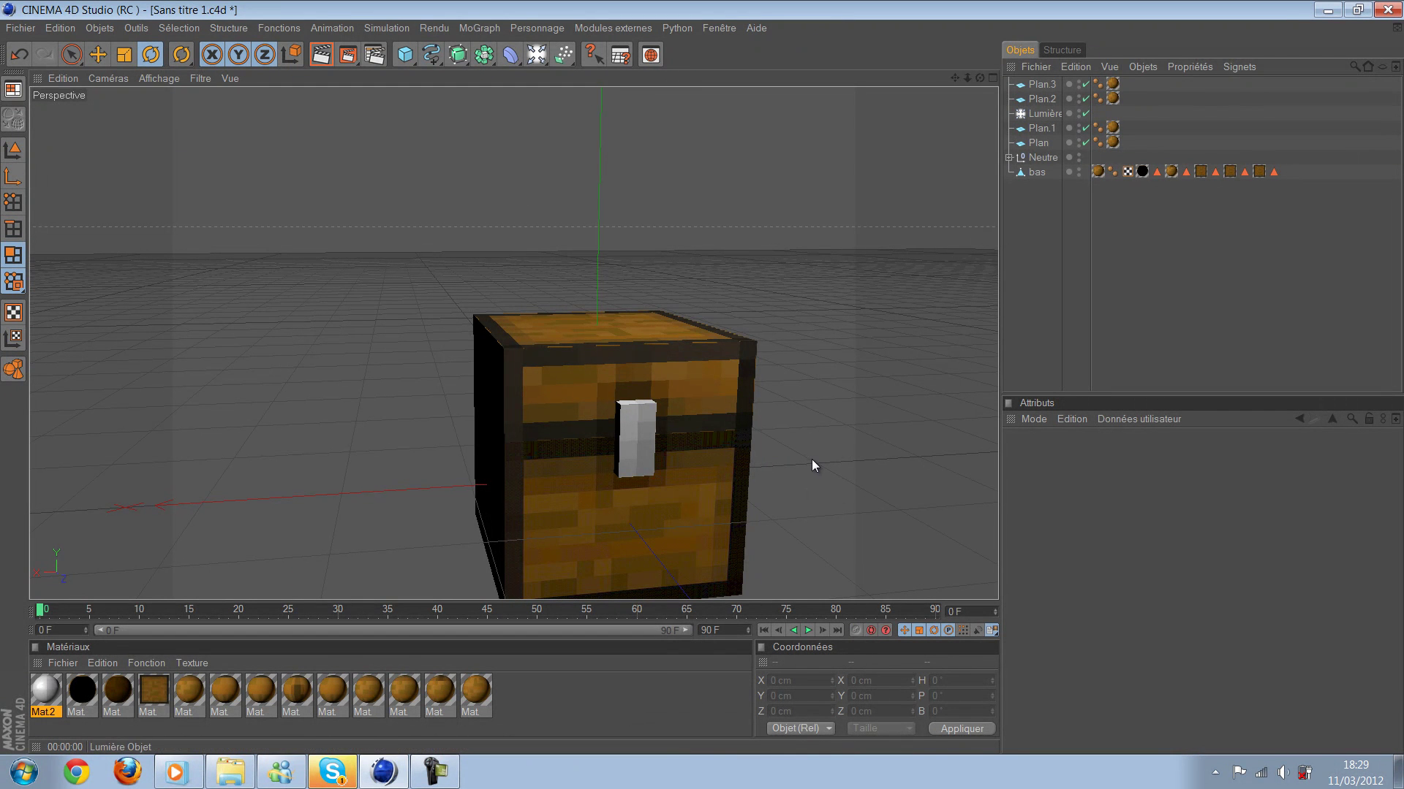
Step: Key the Neutre lid closed at frame 0 and swung open to 110° at frame 20
key("ctrl+z")
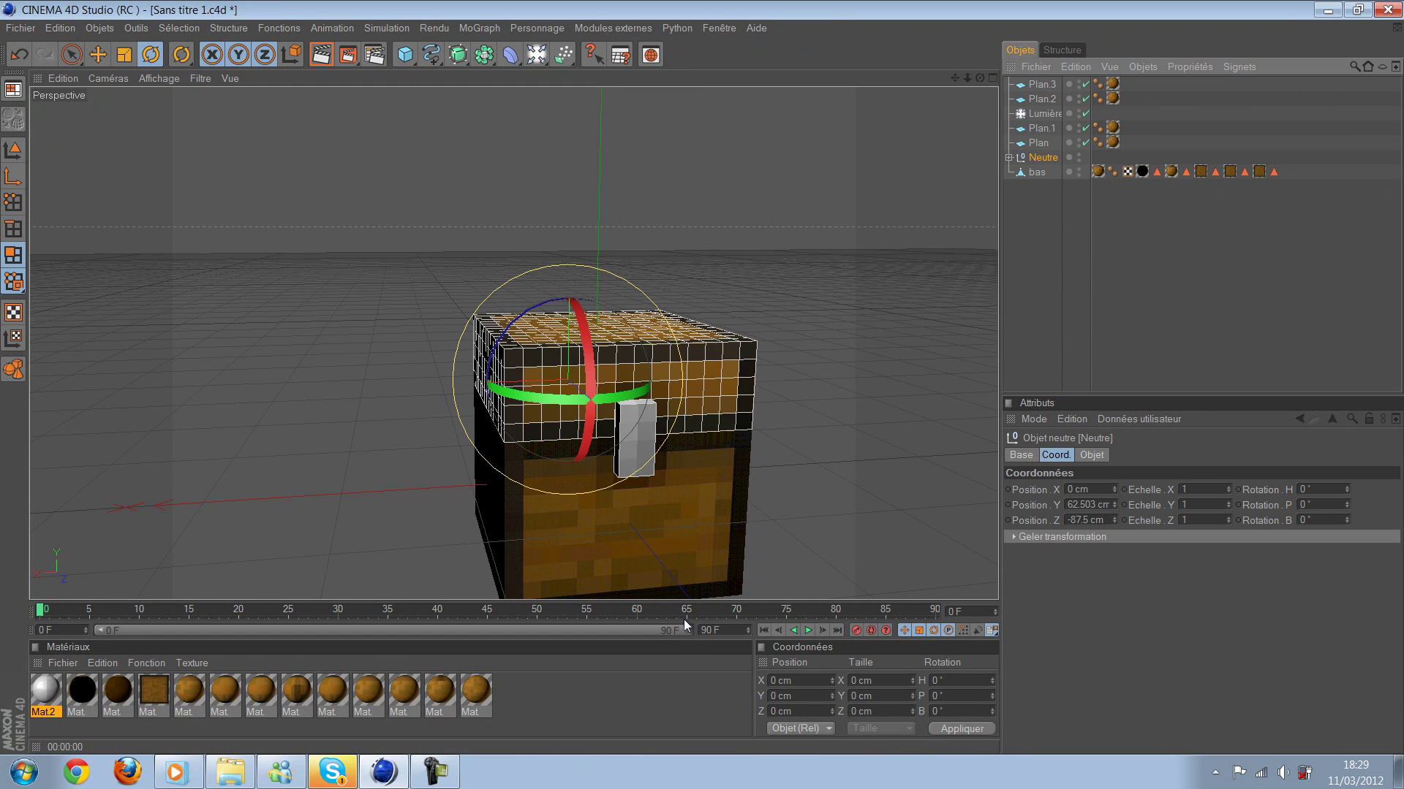
key("F9")
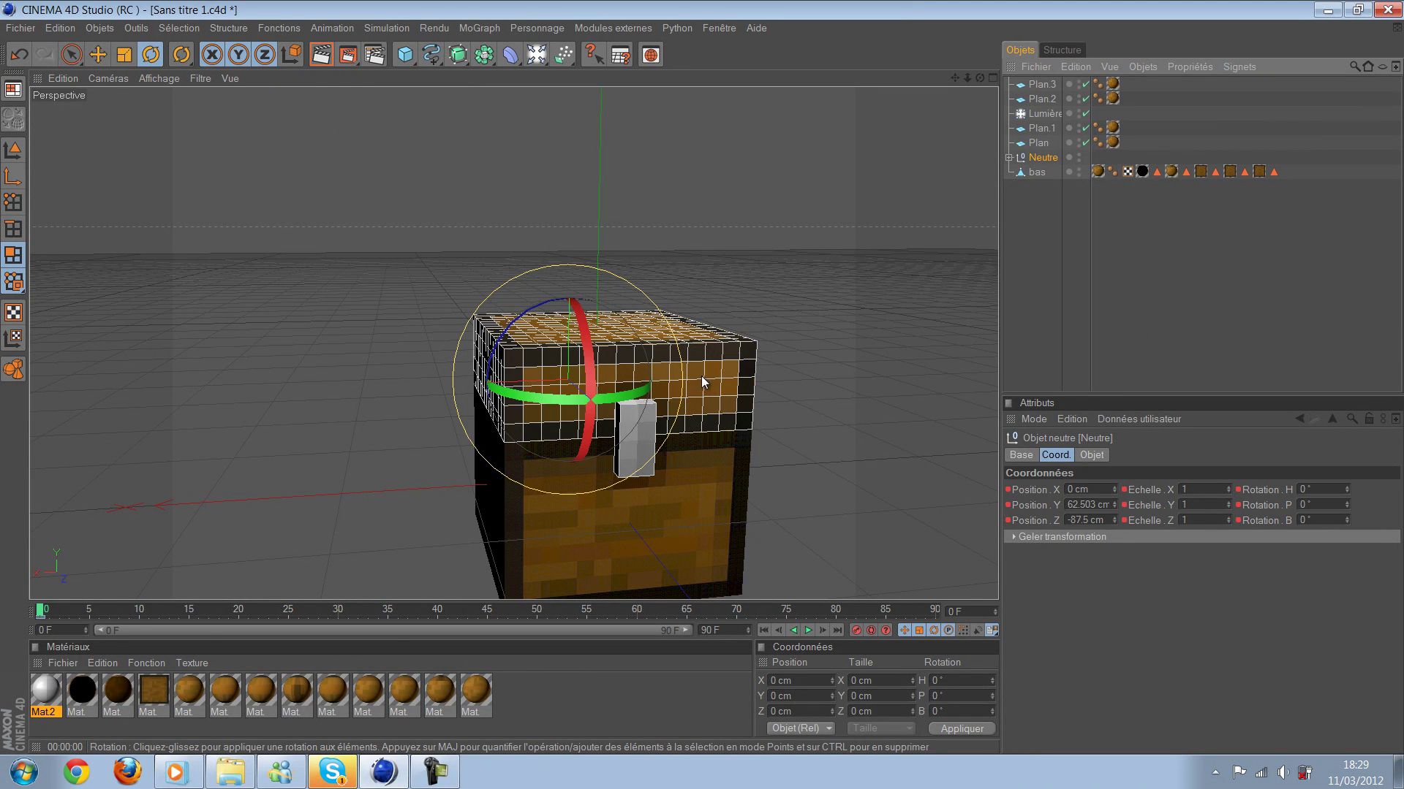
key("F8")
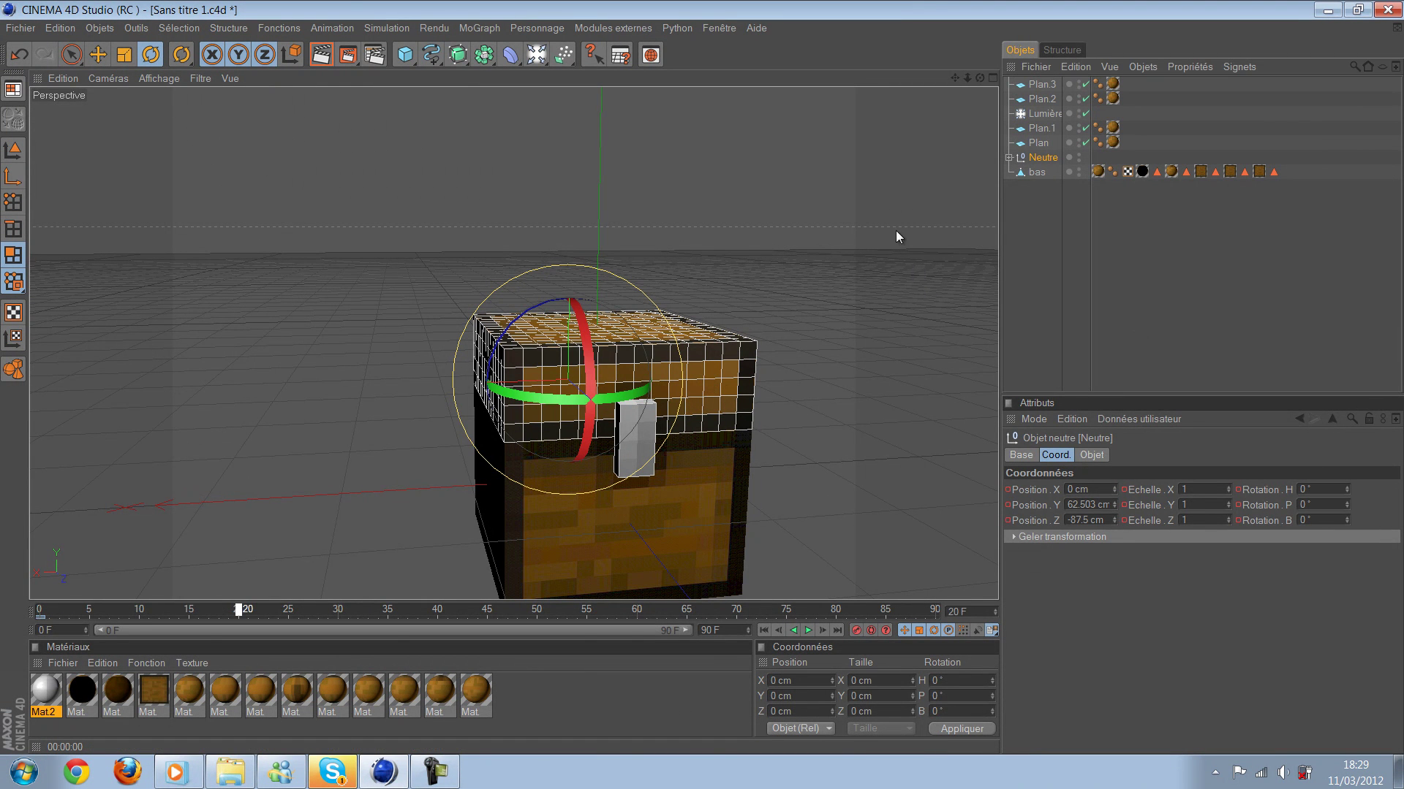
mouse_move(682, 171)
left_mouse_down("alt")
mouse_move(389, 57)
mouse_move(330, 60)
left_mouse_up("alt")
mouse_move(713, 216)
left_mouse_down()
mouse_move(684, 326)
mouse_move(763, 344)
left_mouse_up()
key("ctrl+z")
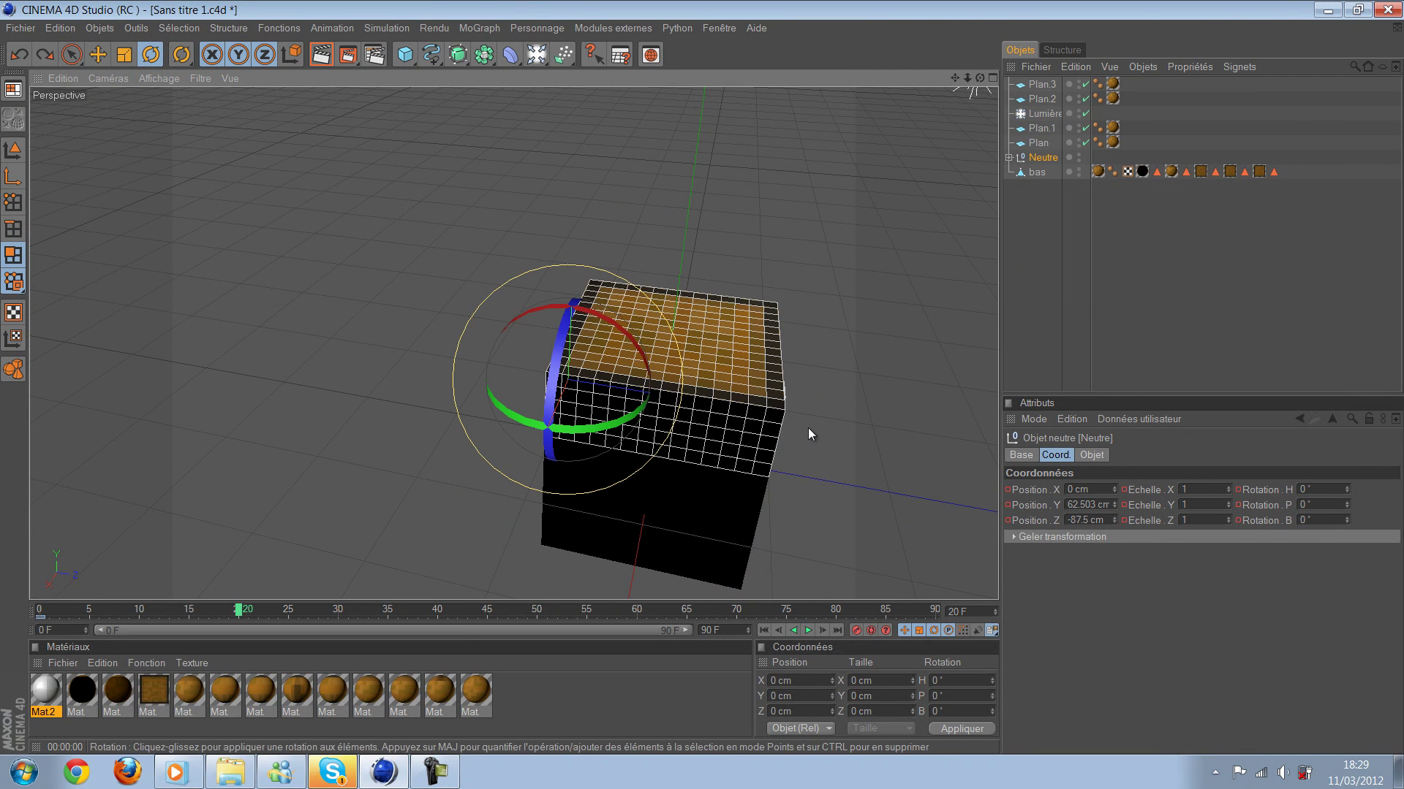
mouse_move(680, 369)
left_mouse_down()
mouse_move(523, 427)
mouse_move(40, 144)
left_mouse_up()
key("F9")
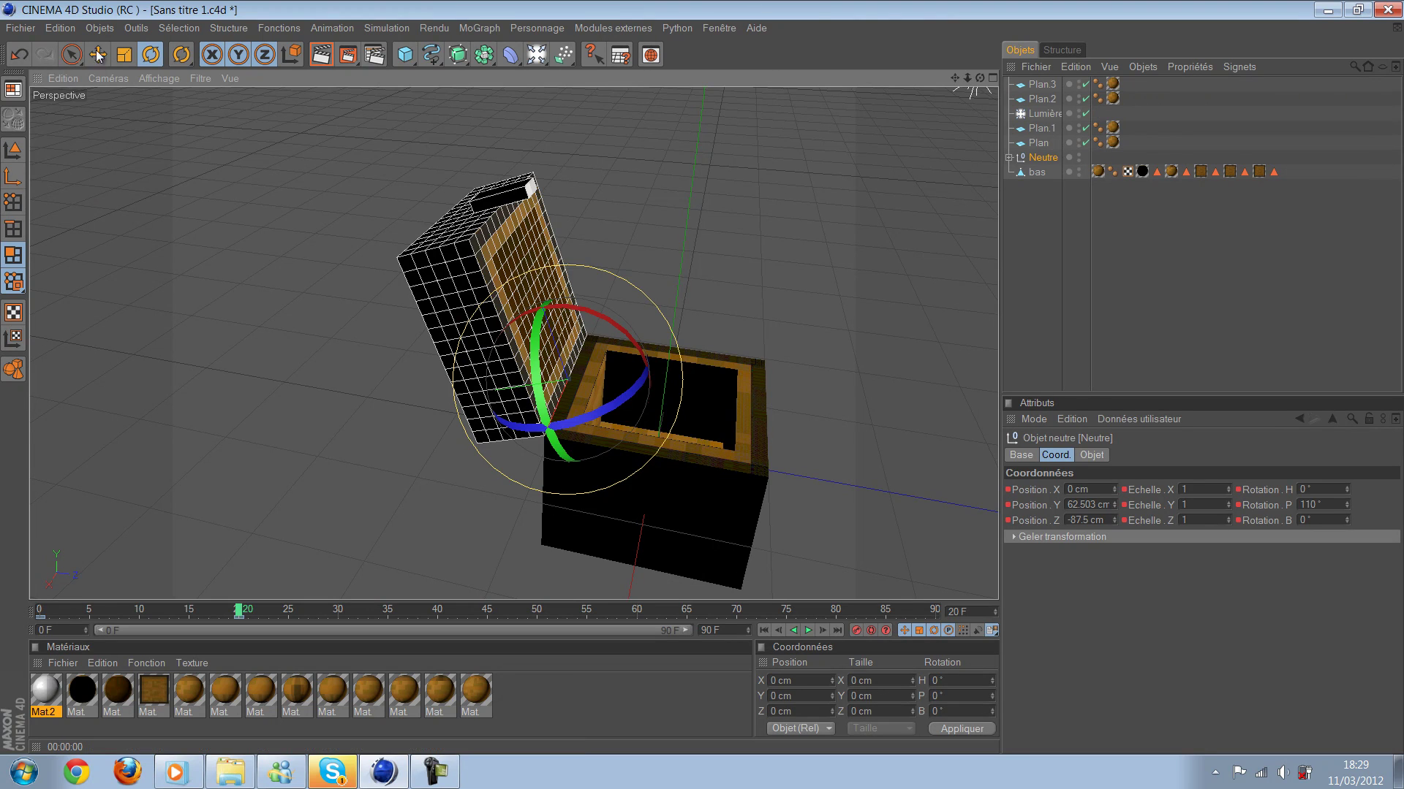
Step: Play back the lid-opening animation and advance the timeline toward frame 40
key("F8")
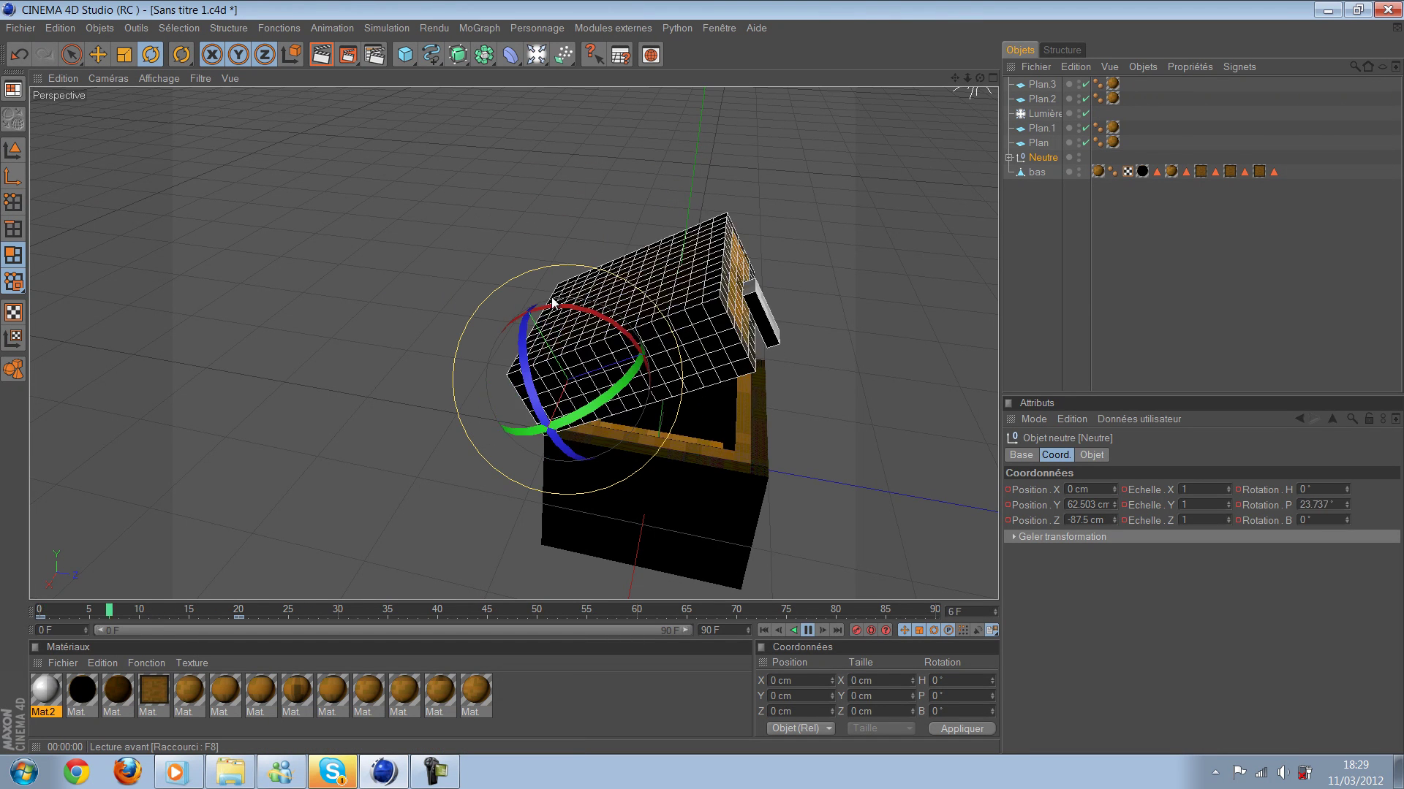
key("F8")
left_click_drag(690, 323, 443, 421, "alt")
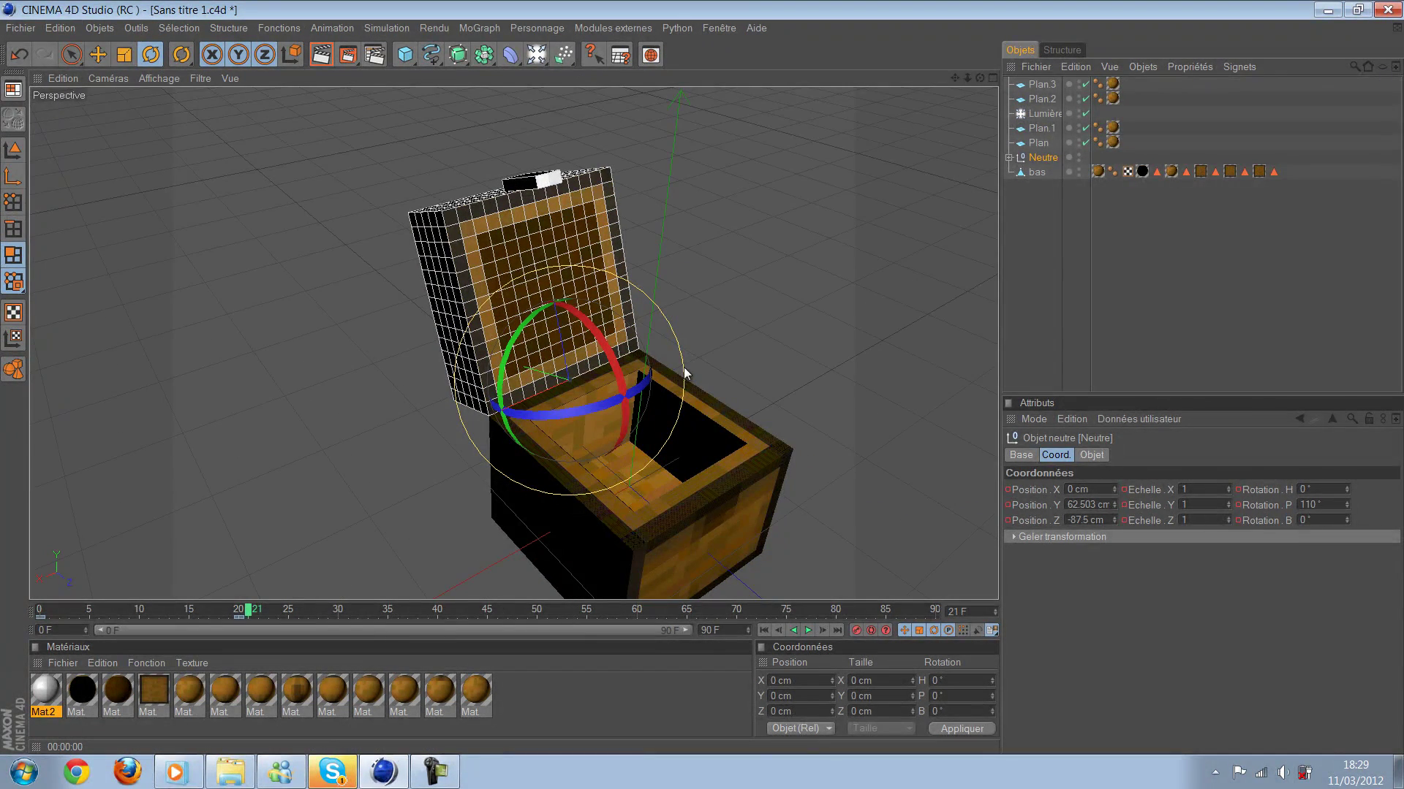
key("F8")
Step: Rotate the lid shut at frame 40, key it, and play the animation back
mouse_move(693, 378)
left_mouse_down()
mouse_move(709, 371)
mouse_move(498, 484)
left_mouse_up()
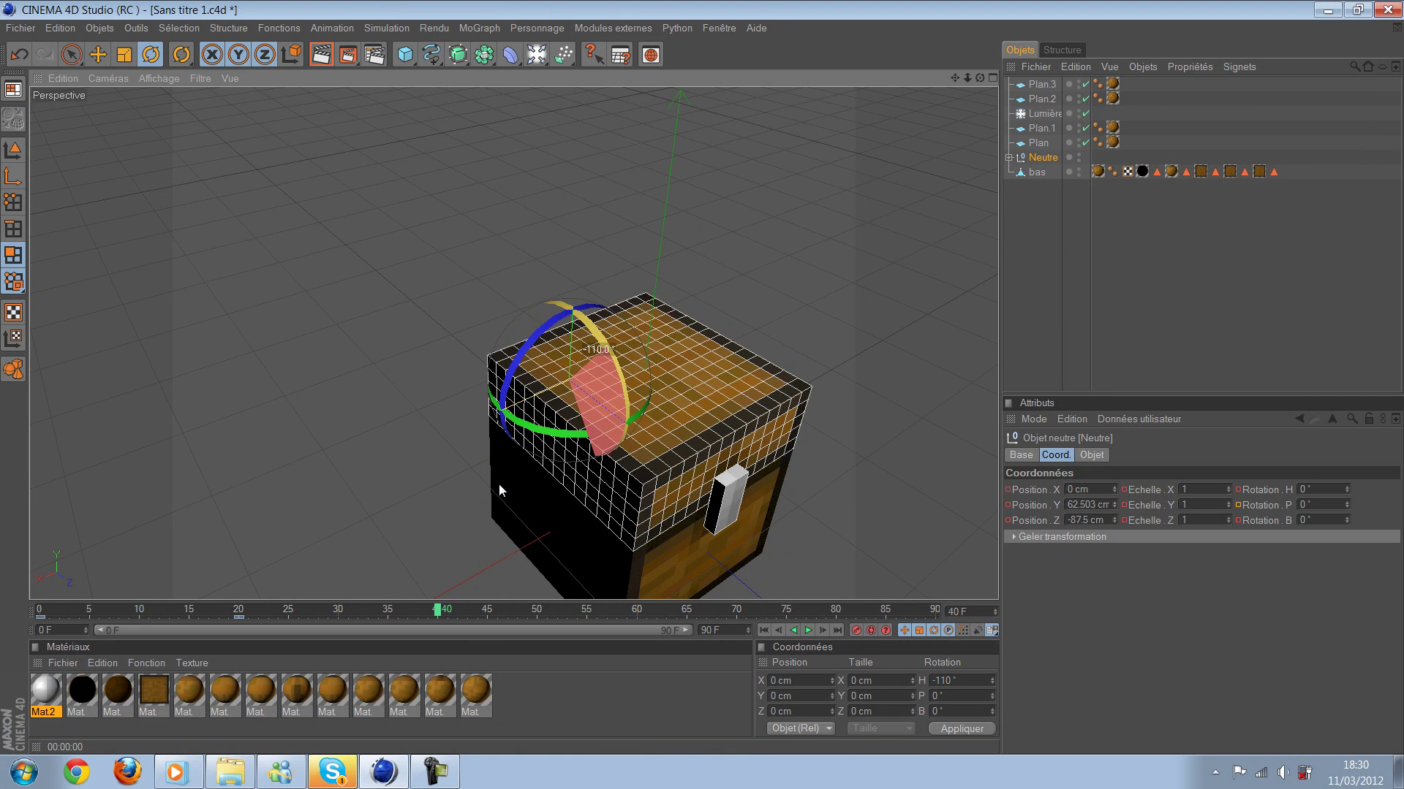
key("F9")
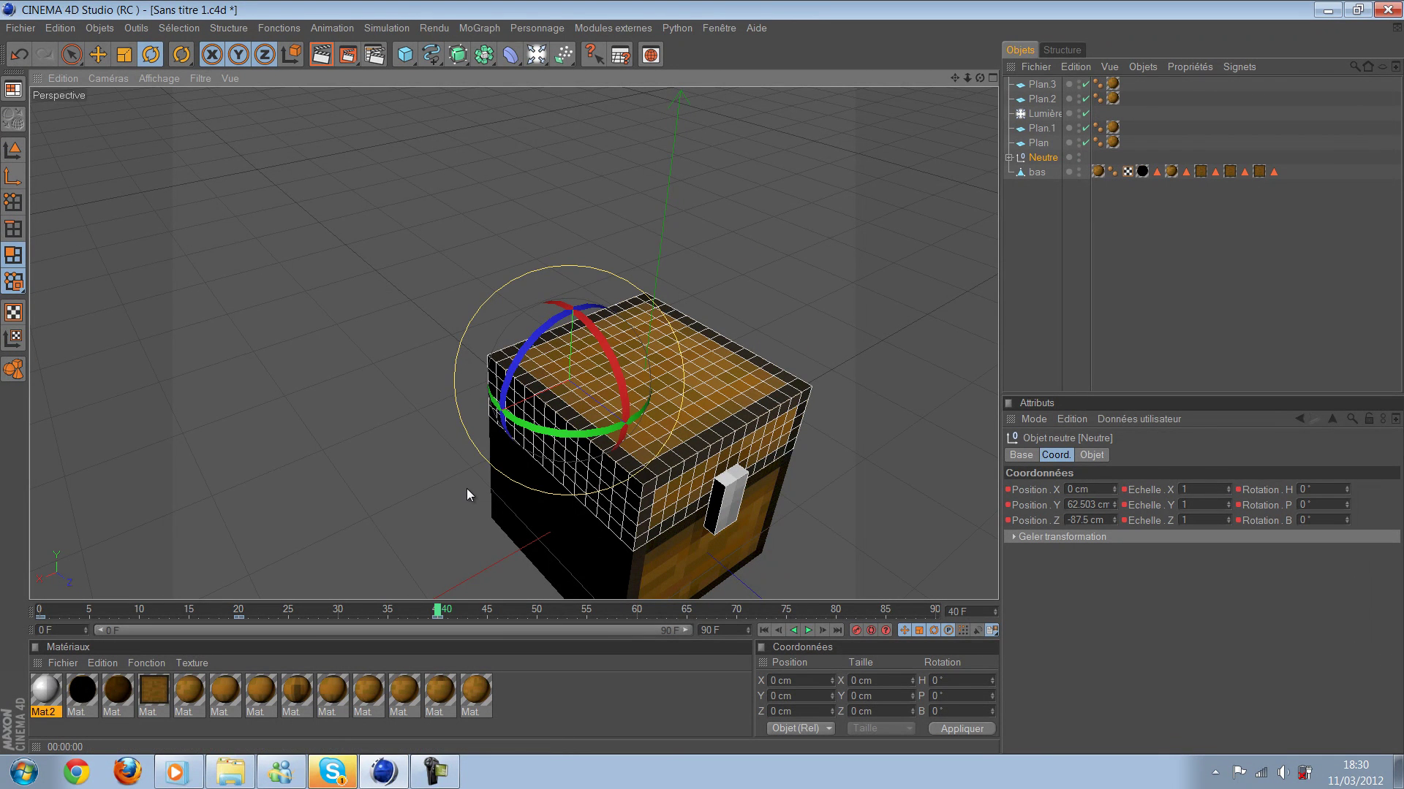
key("F8")
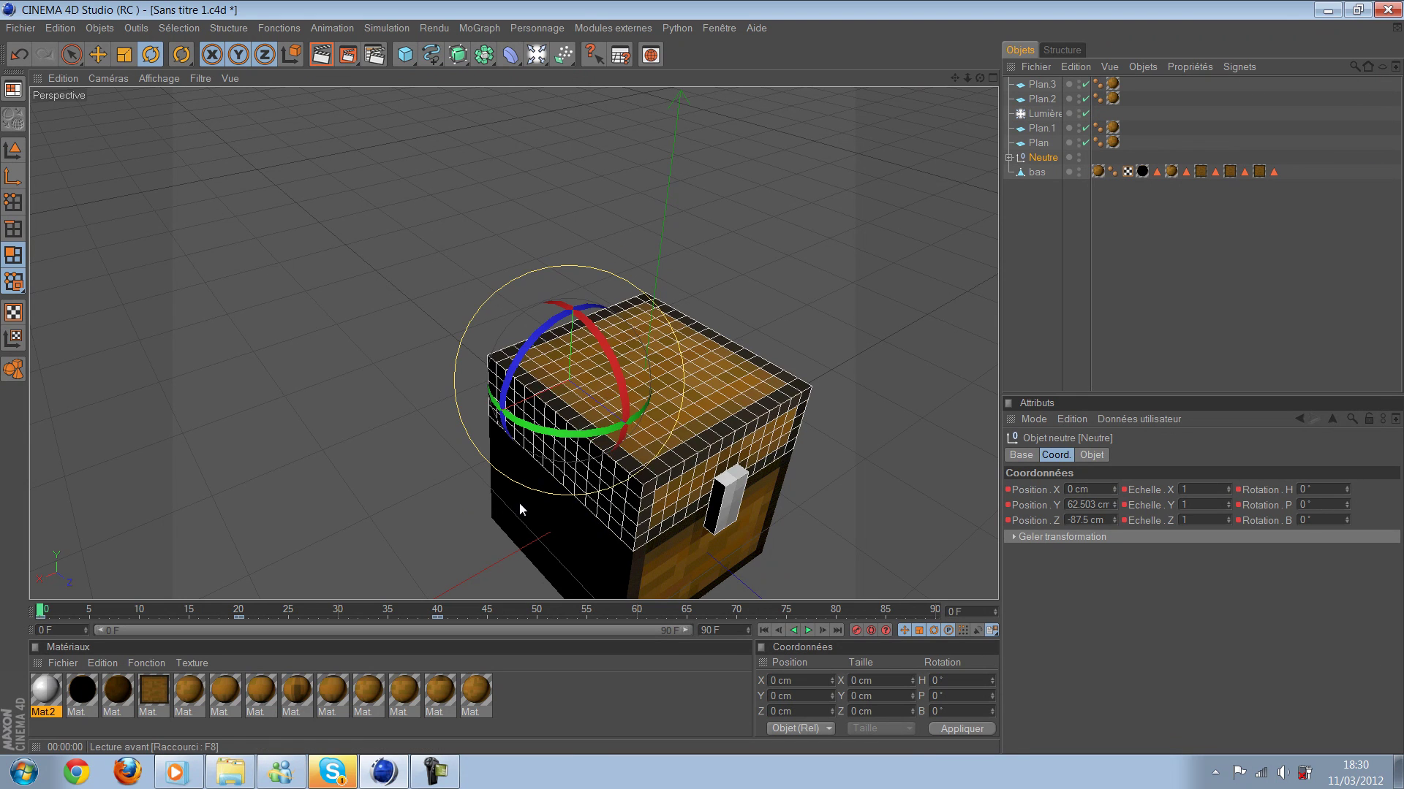
key("F8")
key("F8")
key("F8")
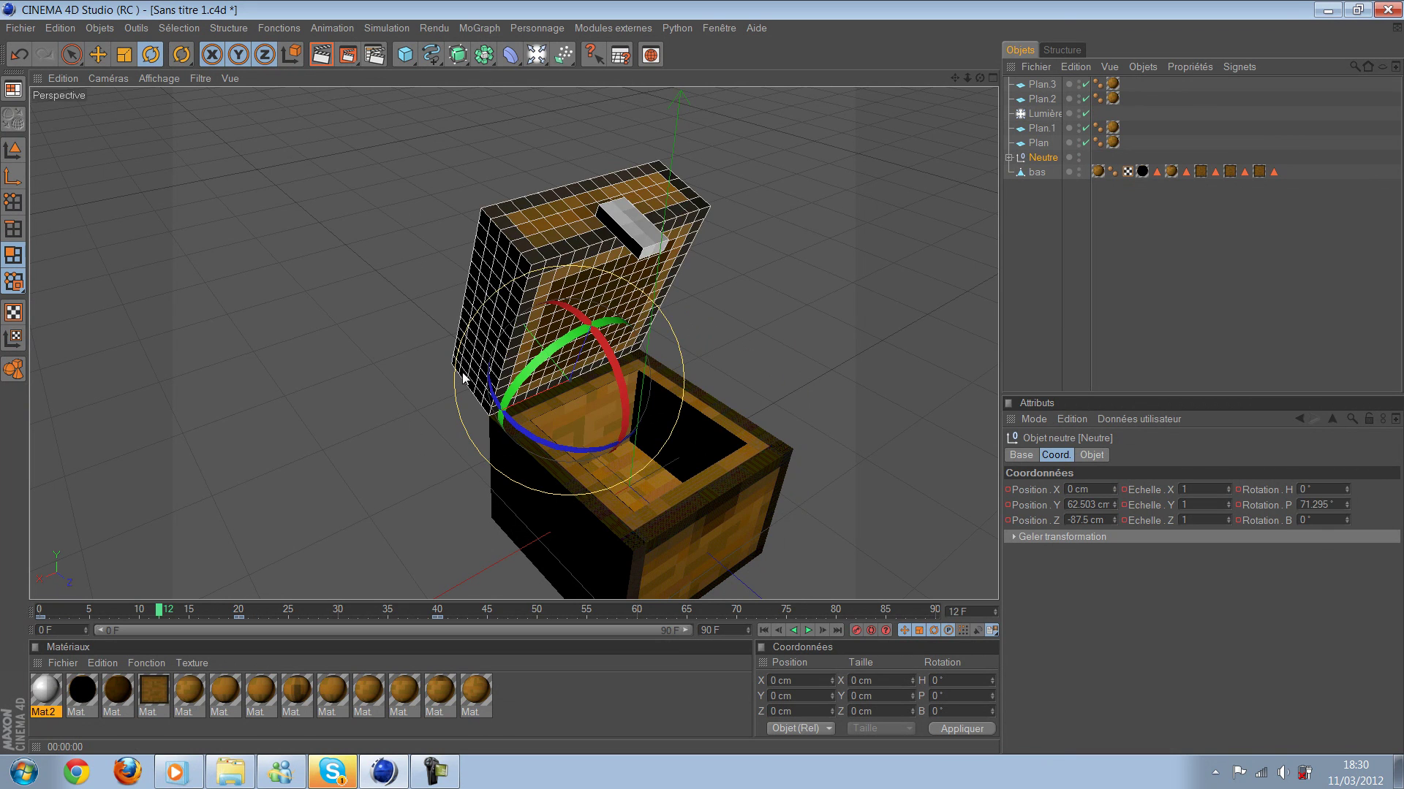
Step: Adjust the lid's angle, replay the animation, and tidy the key at frame 29
mouse_move(621, 424)
left_mouse_down()
mouse_move(597, 497)
mouse_move(598, 451)
left_mouse_up()
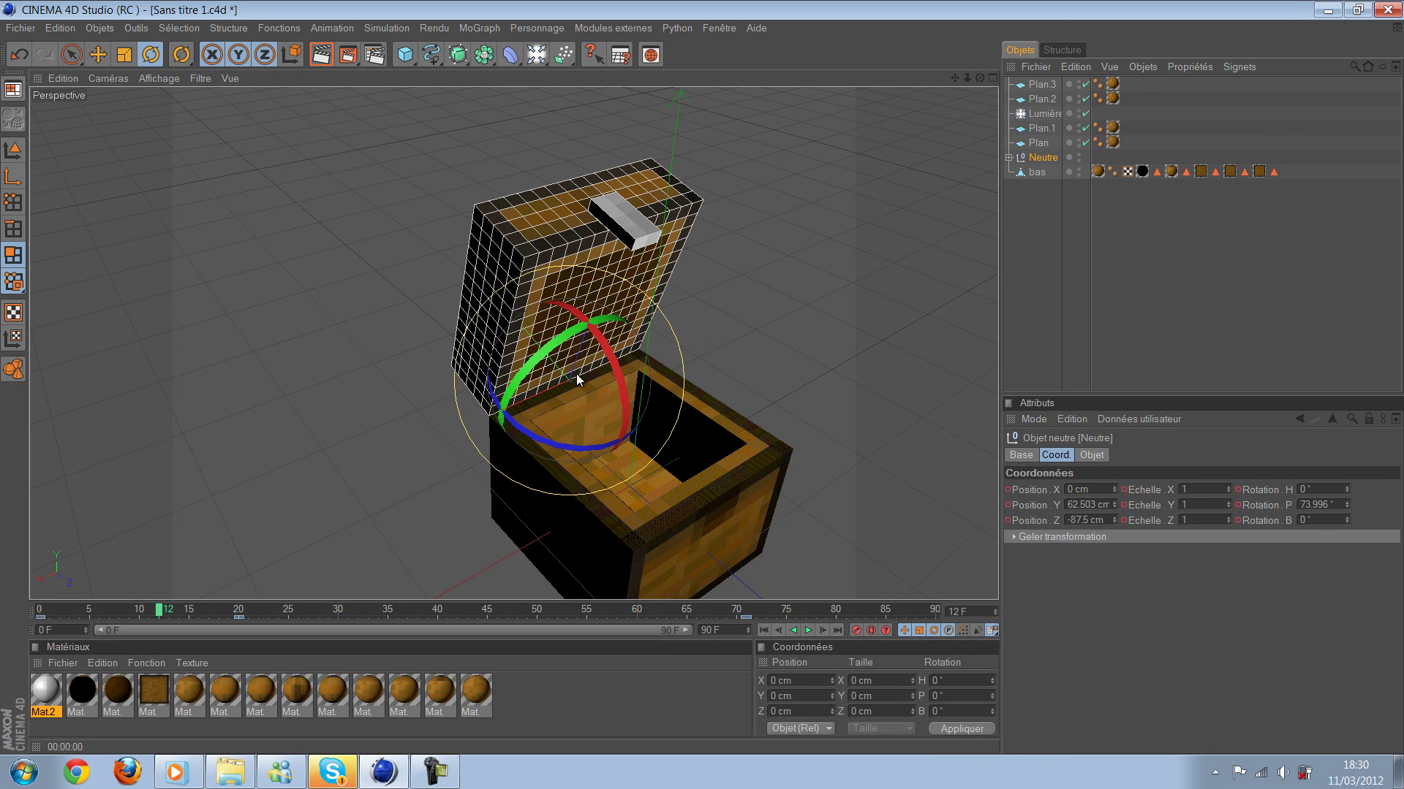
key("F8")
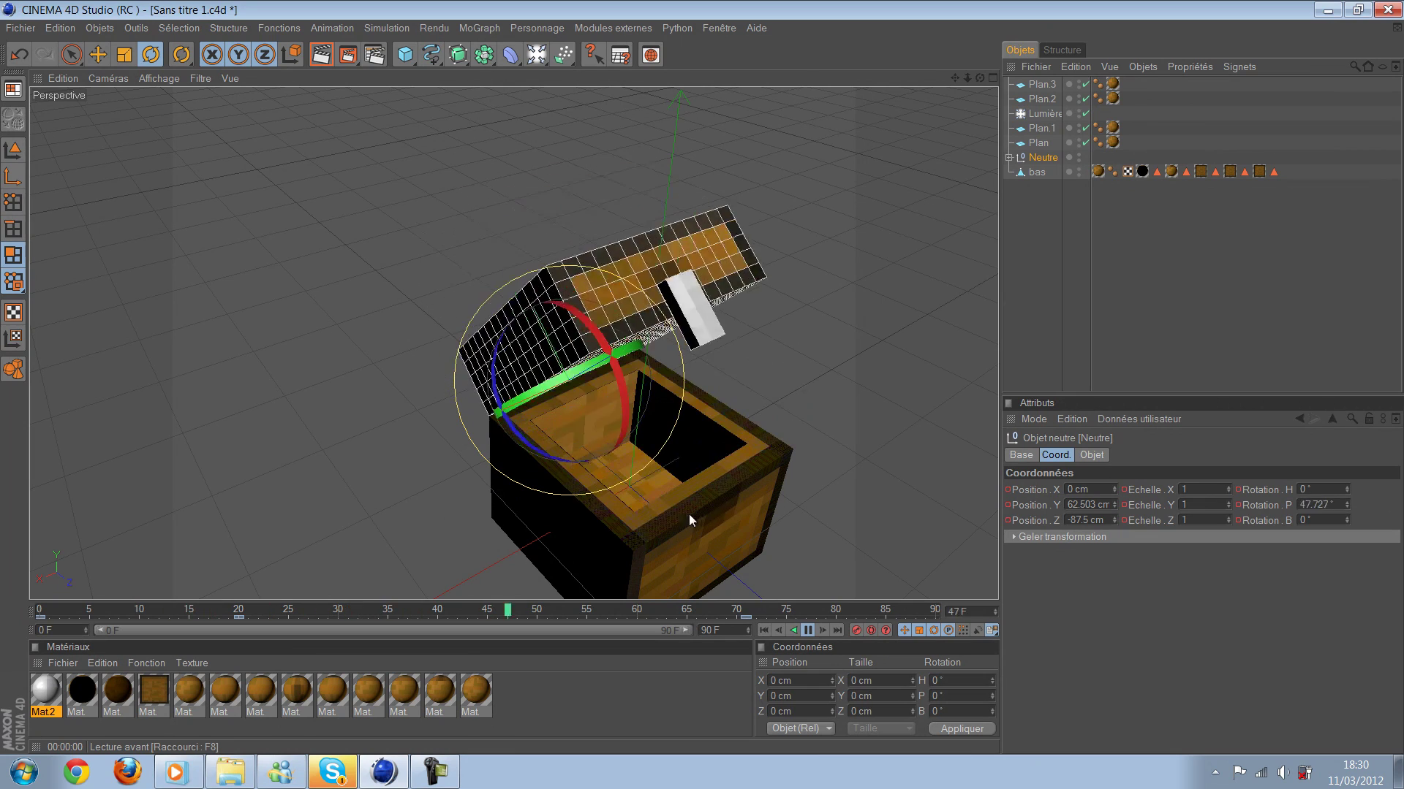
key("F8")
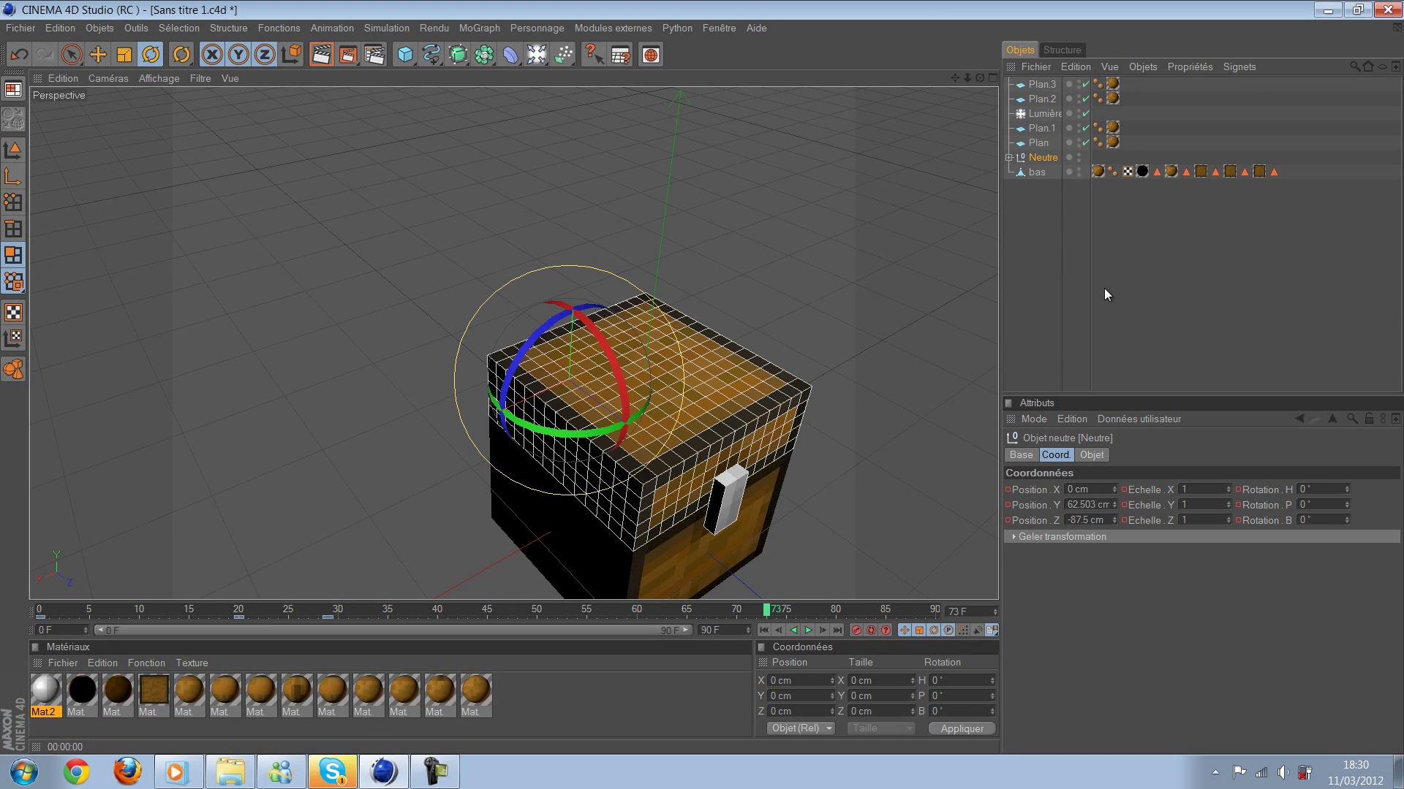
key("ctrl+f")
key("Delete")
key("ctrl+z")
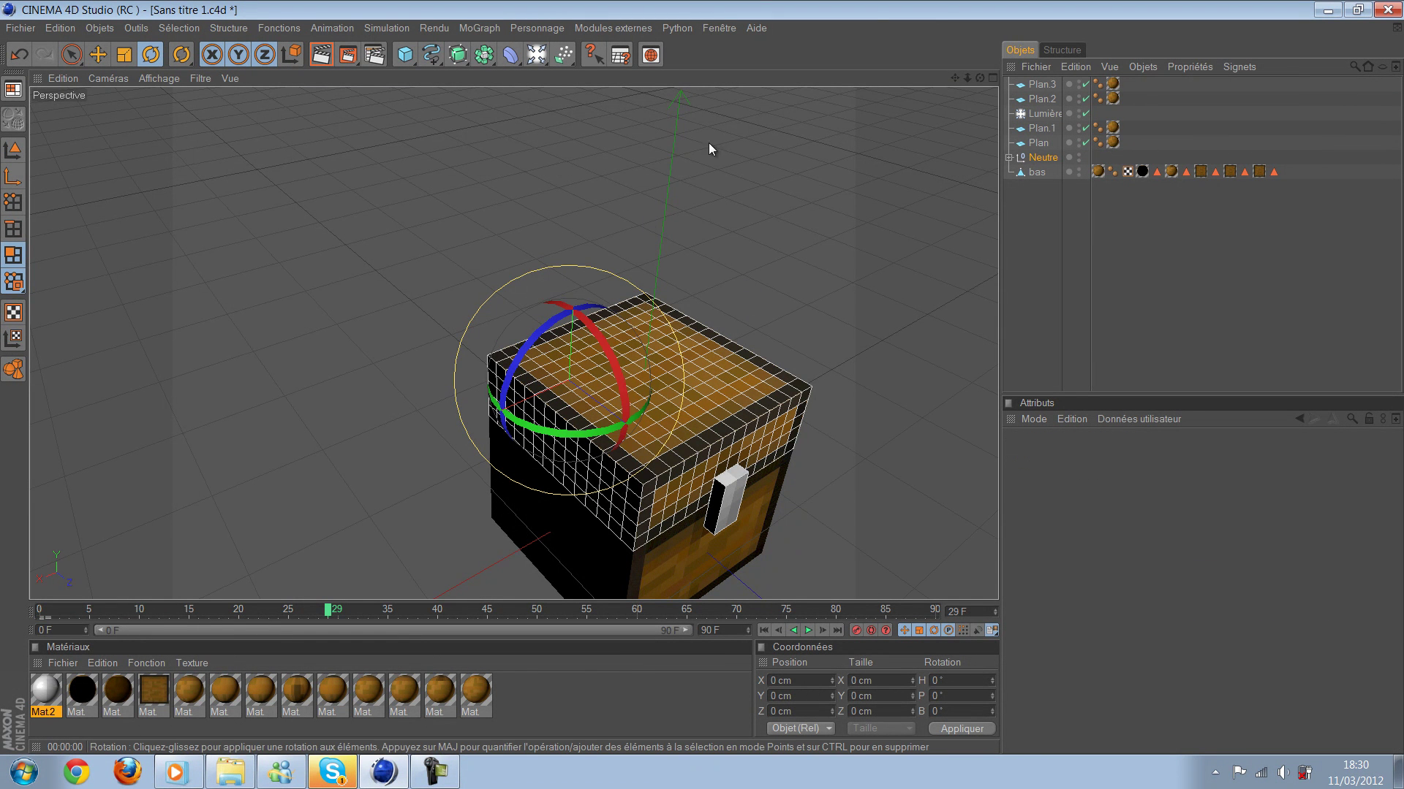
left_click_drag(709, 143, 719, 160, "alt")
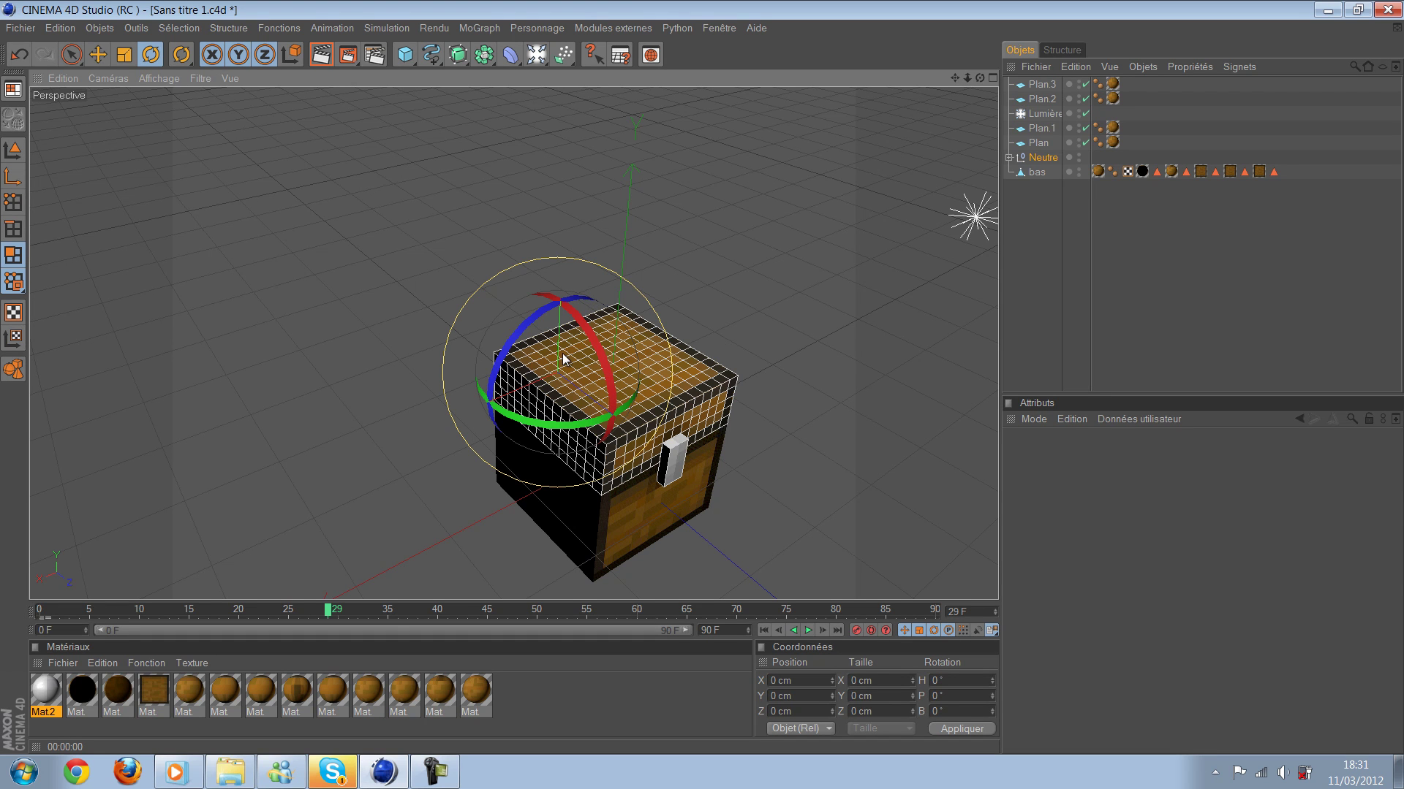
key("ctrl+z")
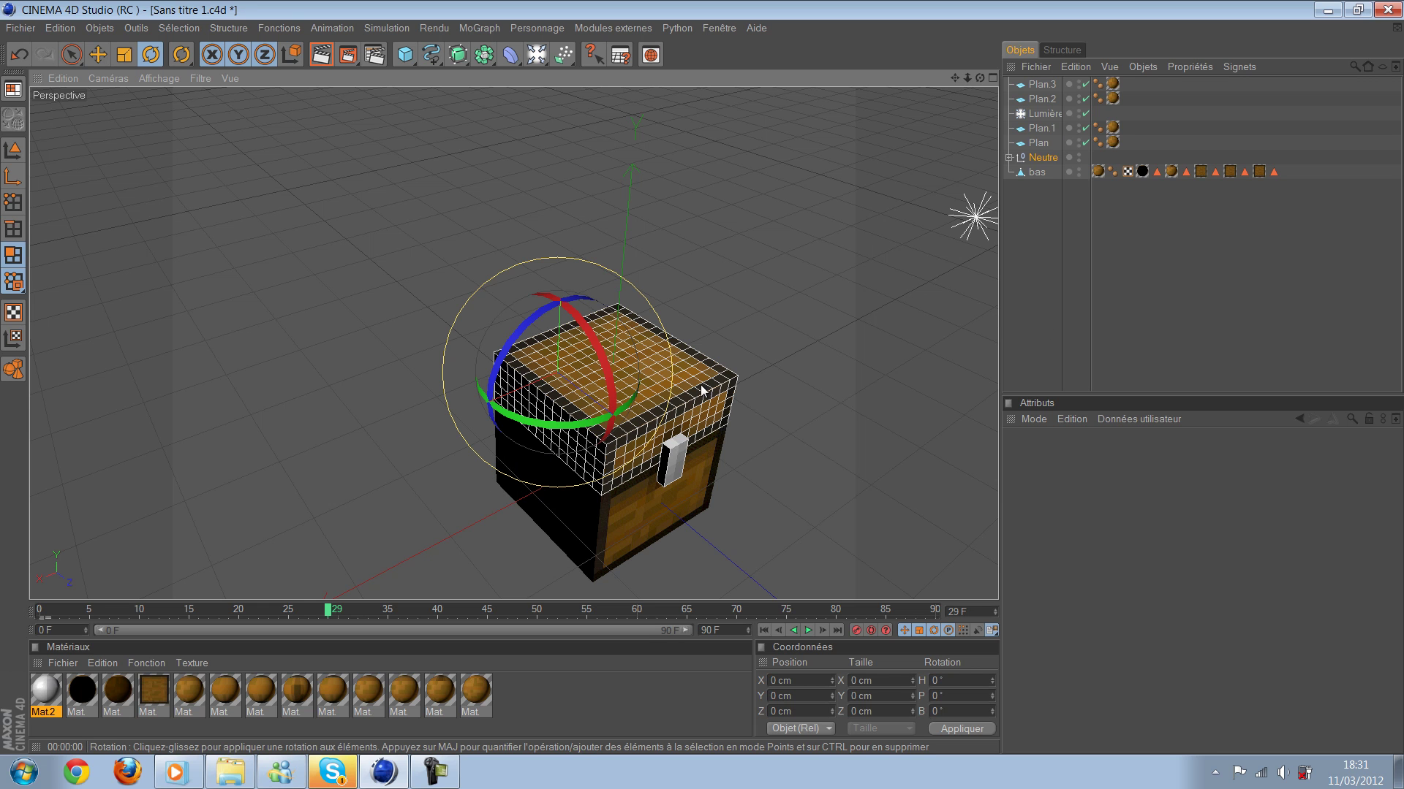